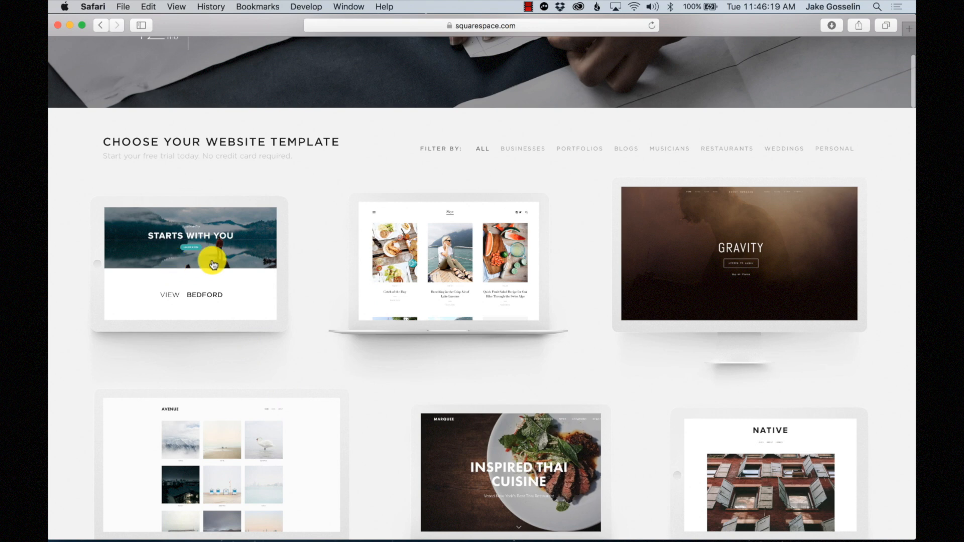
- Open the Hayden template's details page from the gallery and browse its customer example sites
scroll(216, 233, "down", 7)
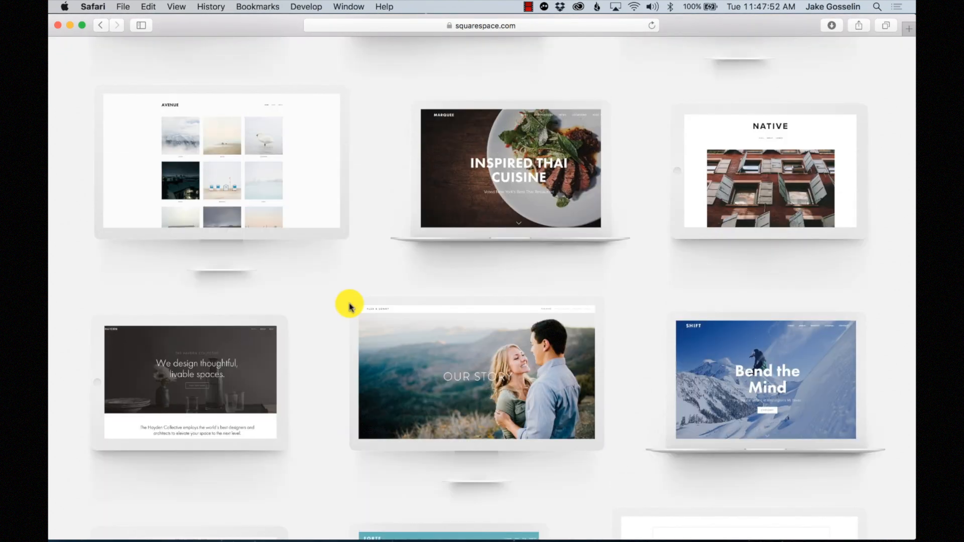
mouse_move(237, 406)
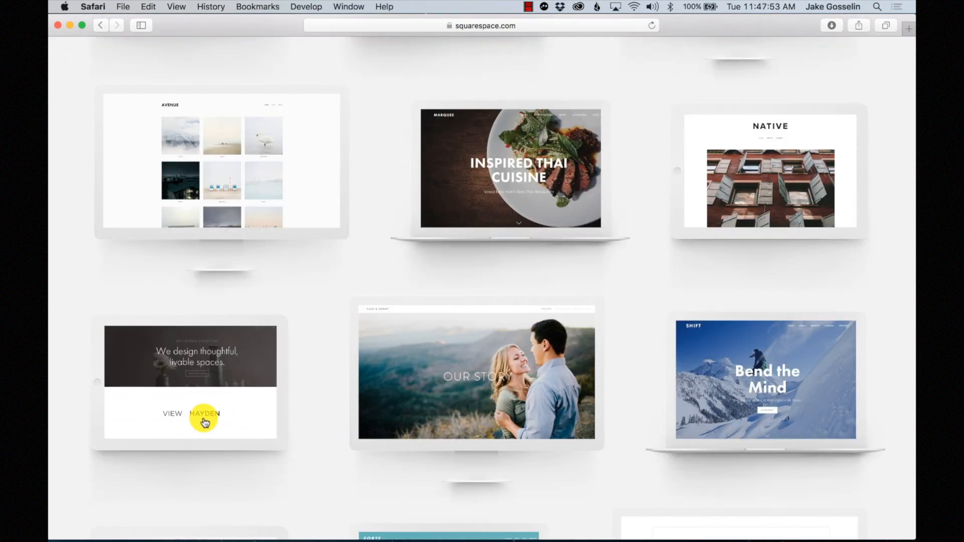
left_click(210, 414)
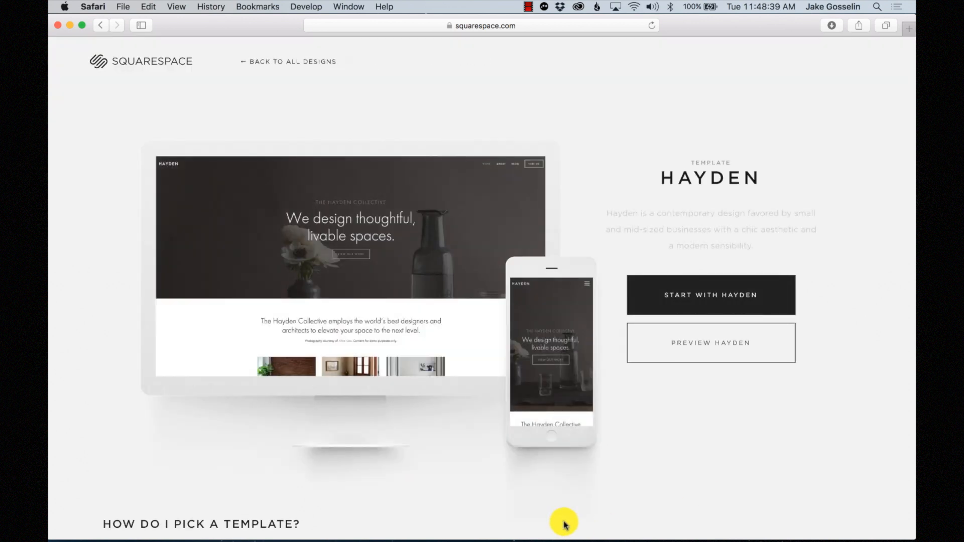
mouse_move(298, 221)
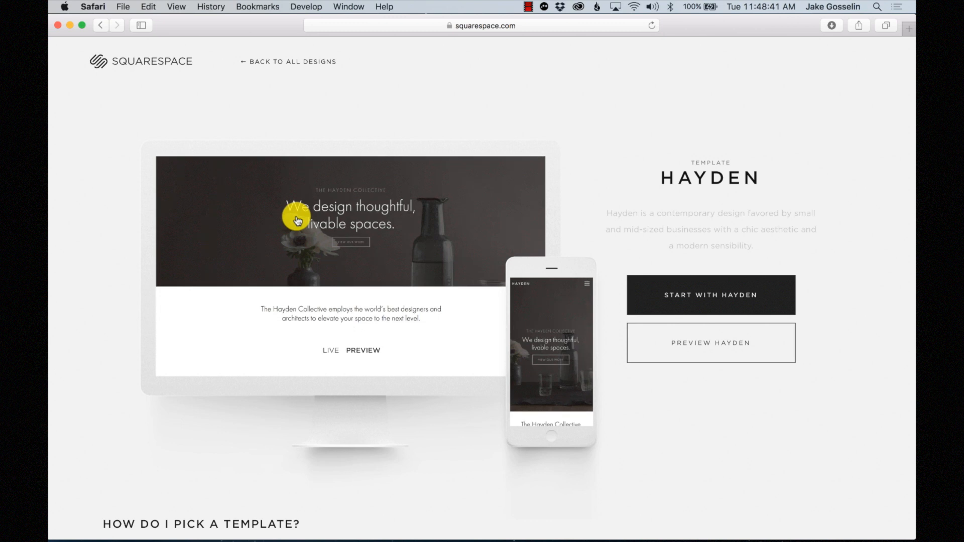
scroll(421, 422, "down", 10)
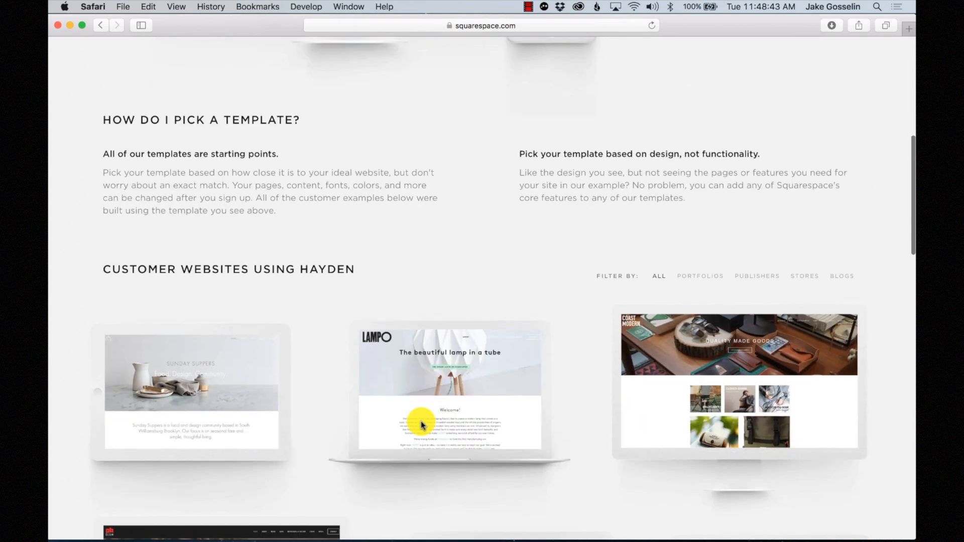
scroll(412, 452, "down", 5)
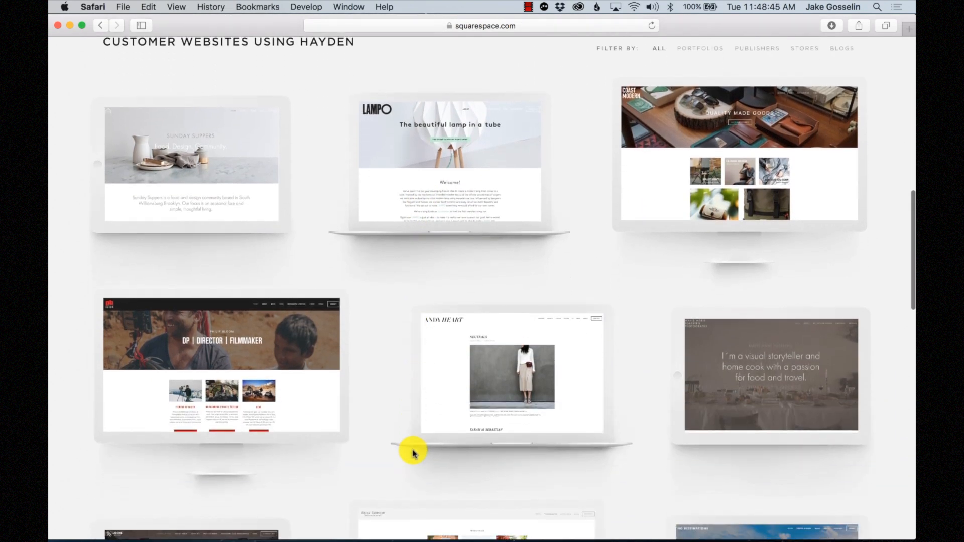
scroll(301, 420, "down", 4)
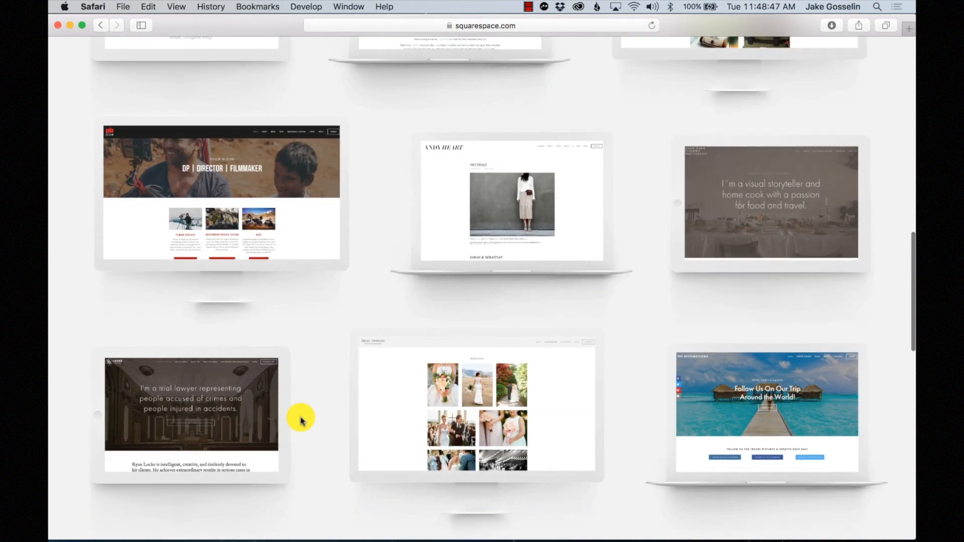
scroll(301, 420, "down", 2)
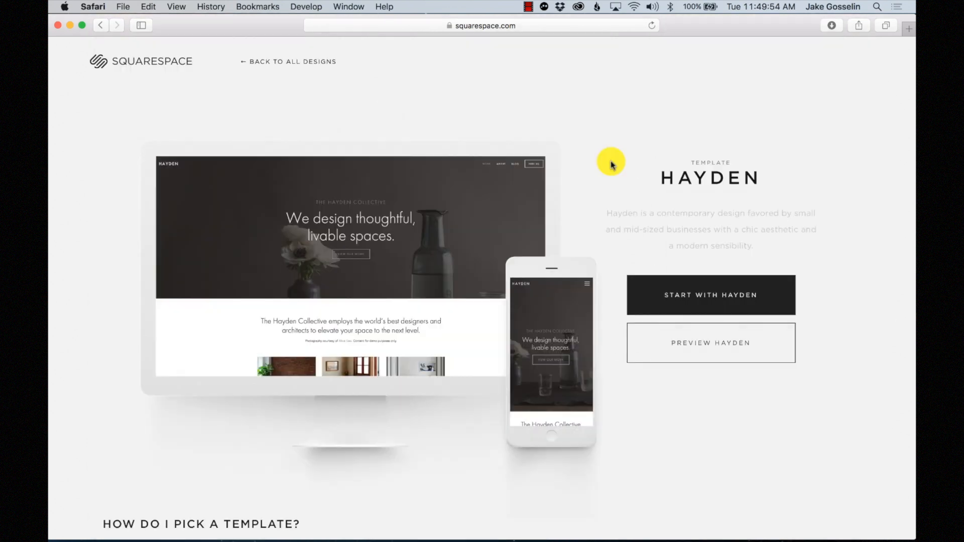
- Start a Hayden site, enter the owner's first and last name, accept the terms and sign up
left_click(746, 288)
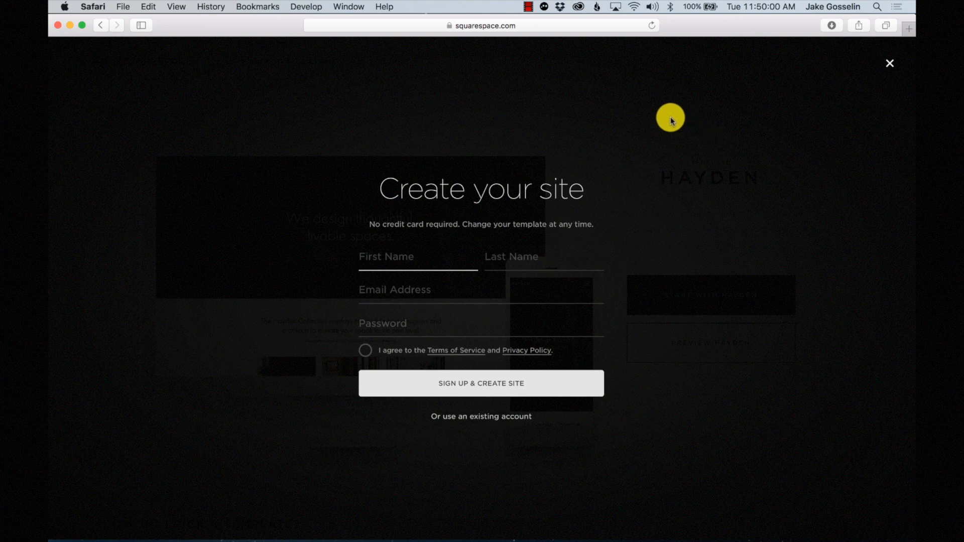
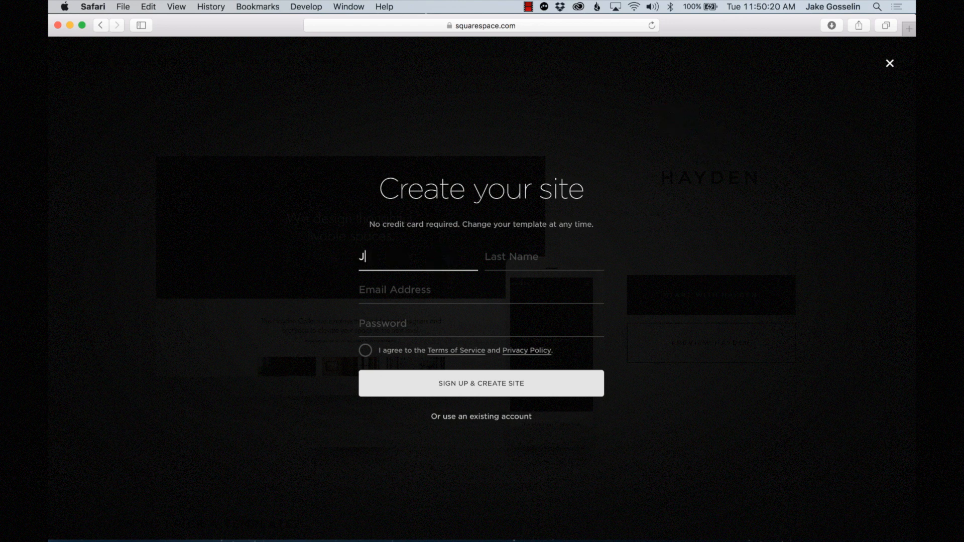
key("Tab")
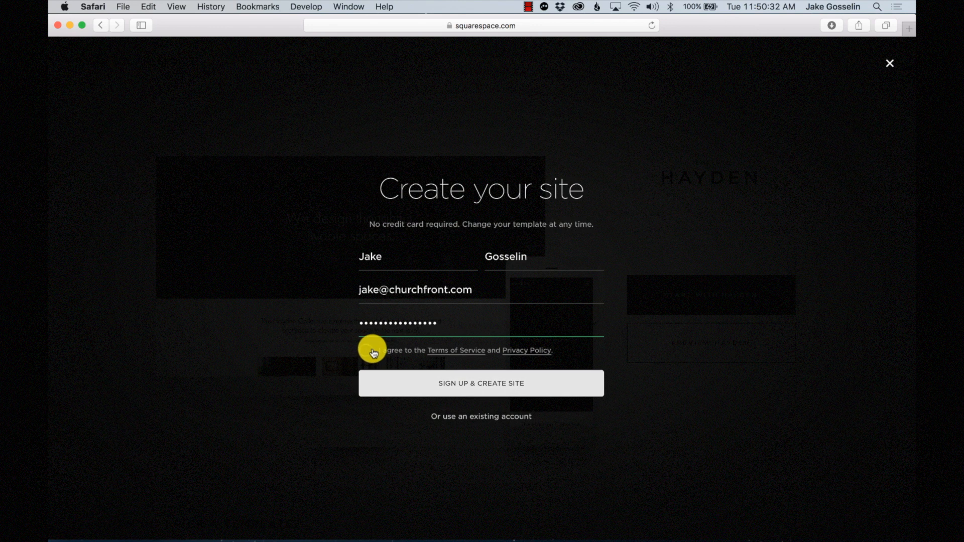
left_click(369, 351)
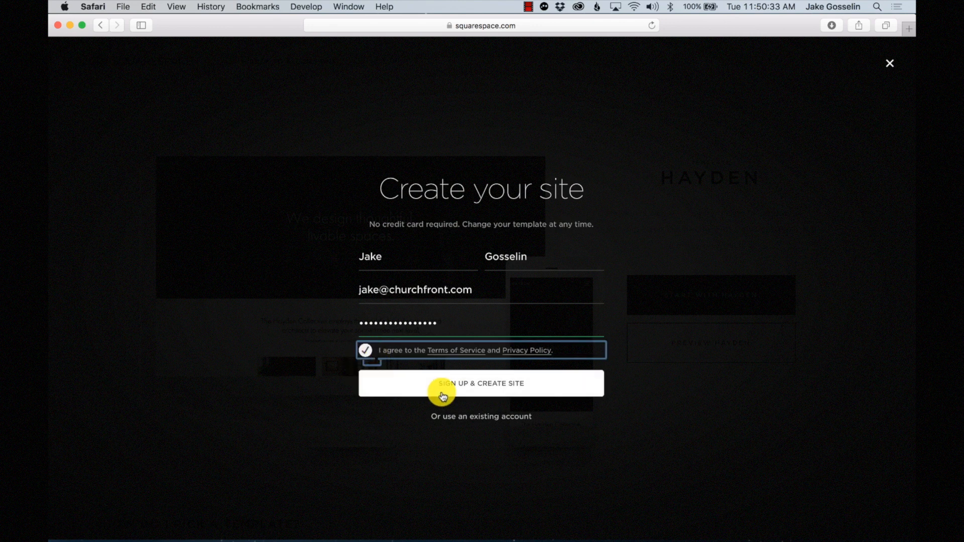
left_click(501, 392)
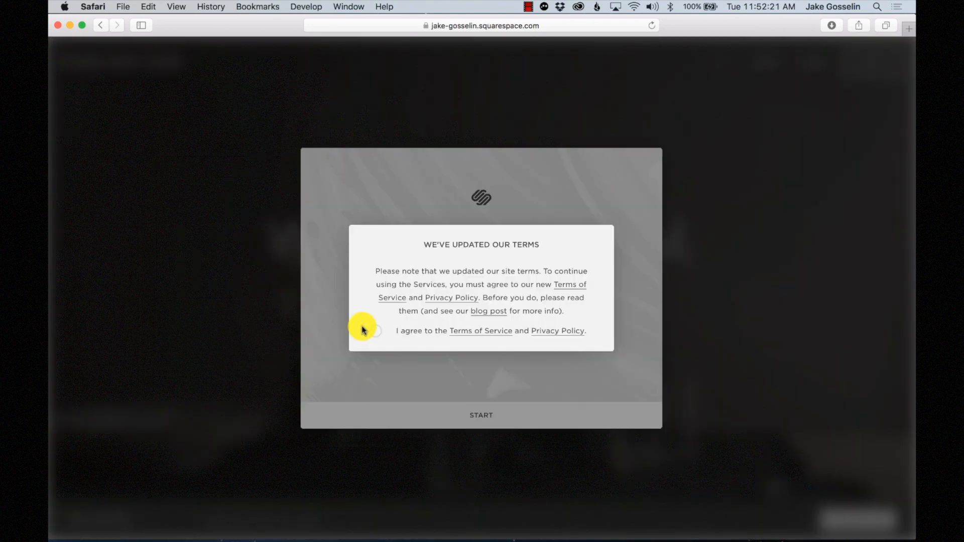
- Accept the updated terms and skip the site content, setup and goals questions
left_click(376, 332)
left_click(483, 353)
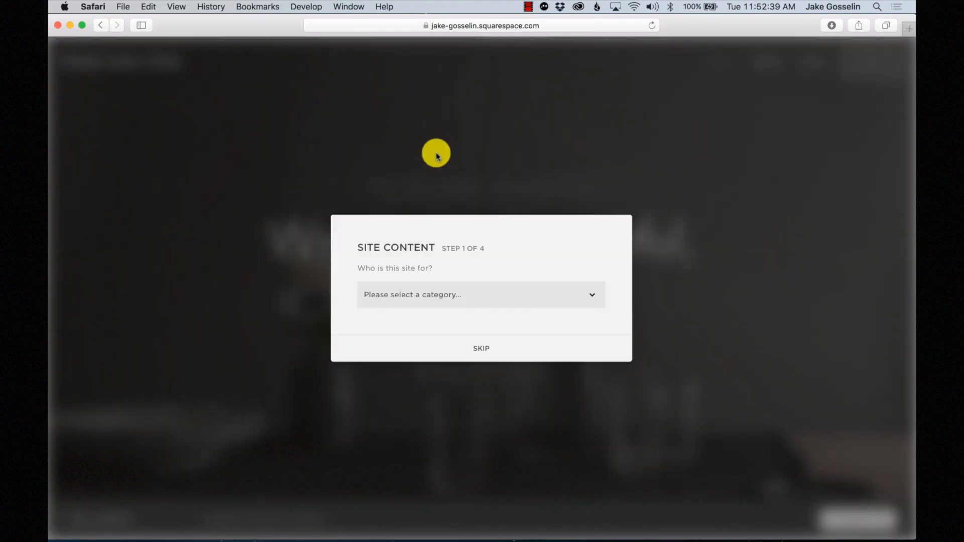
left_click(467, 358)
left_click(557, 472)
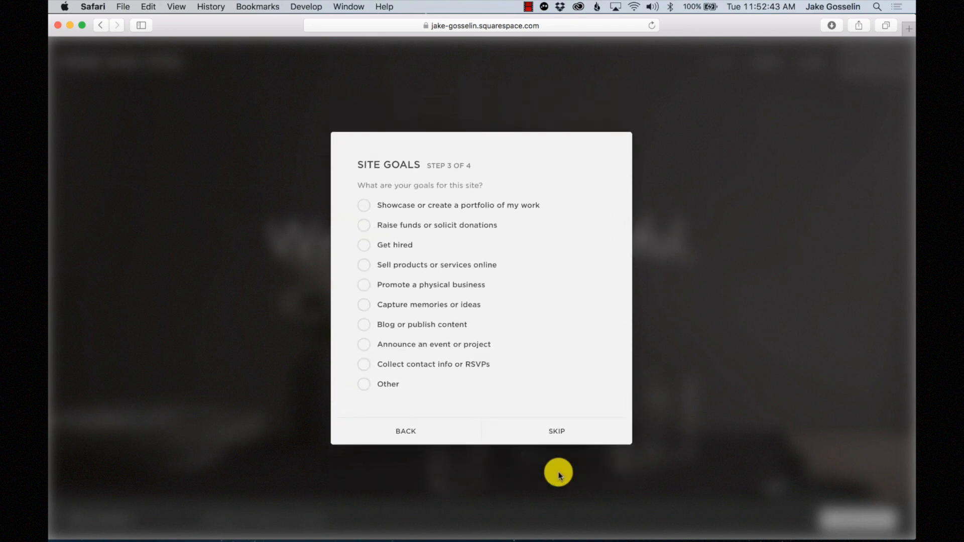
left_click(556, 438)
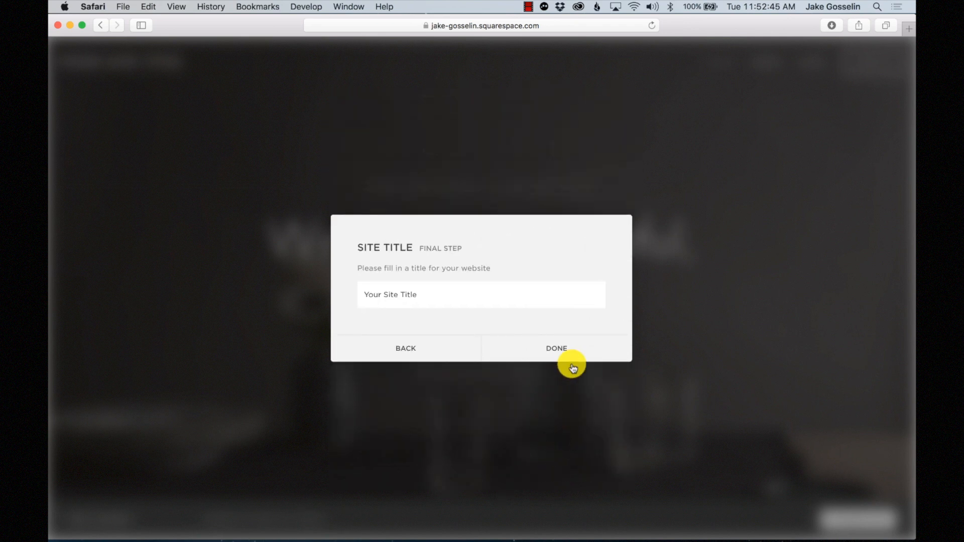
- Replace the placeholder site title with 'Deer Creek Church' and finish setup
left_click(477, 293)
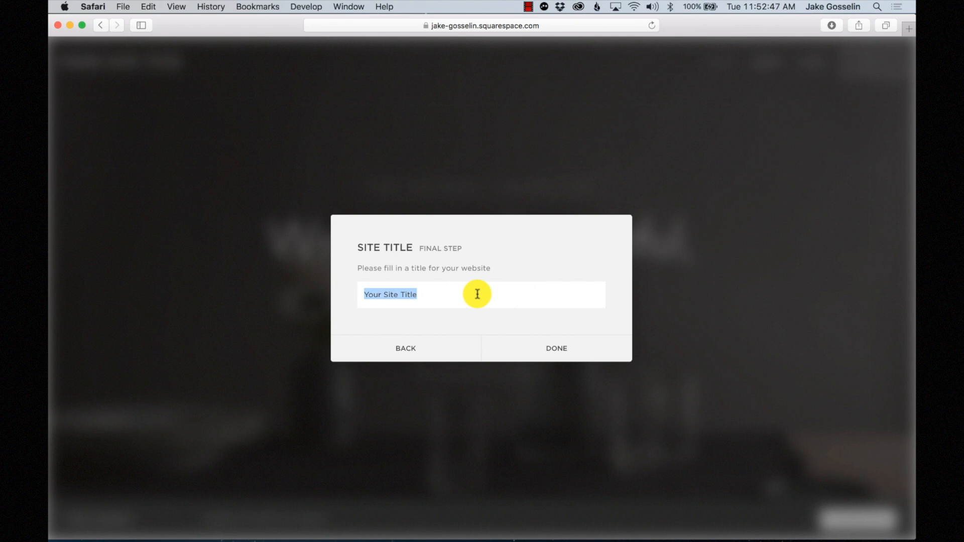
type("Deer")
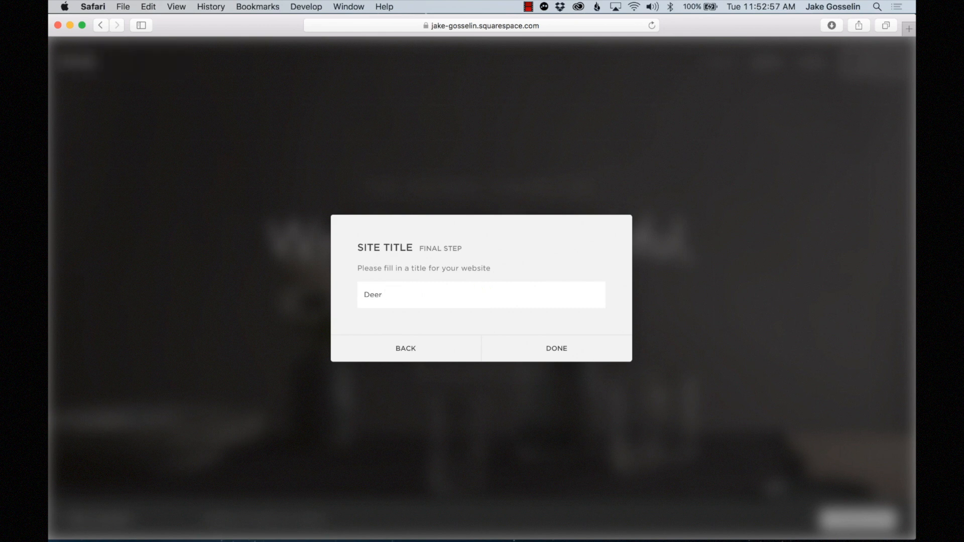
type(" Creek Chu")
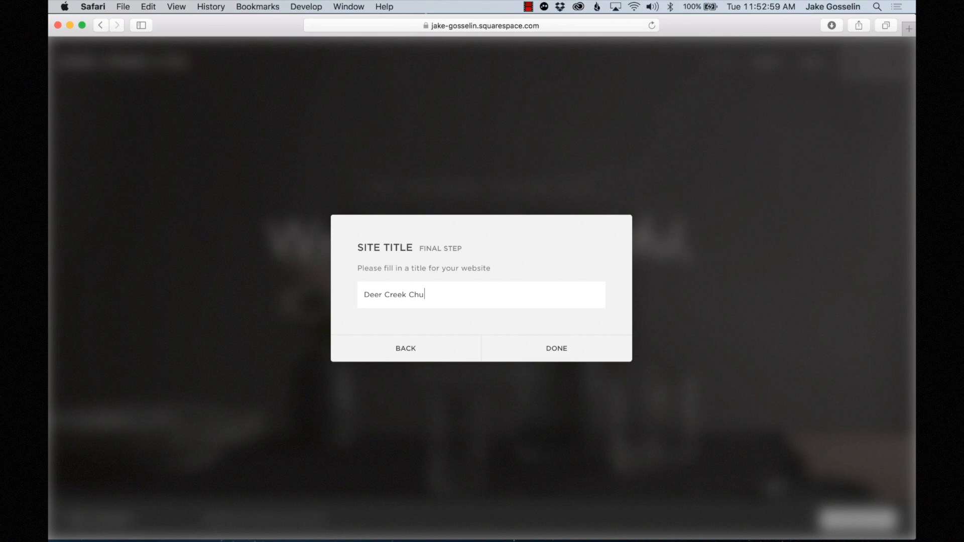
type("rch")
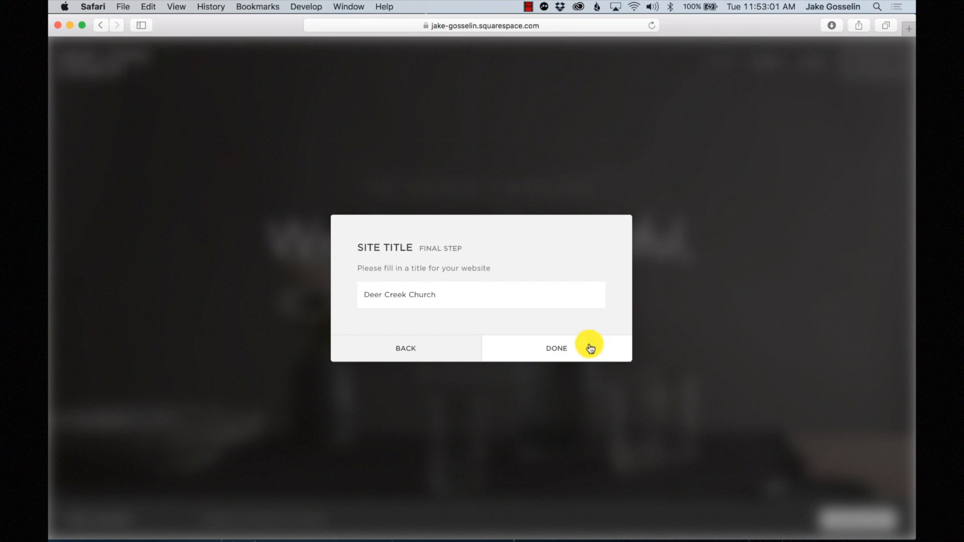
left_click(591, 349)
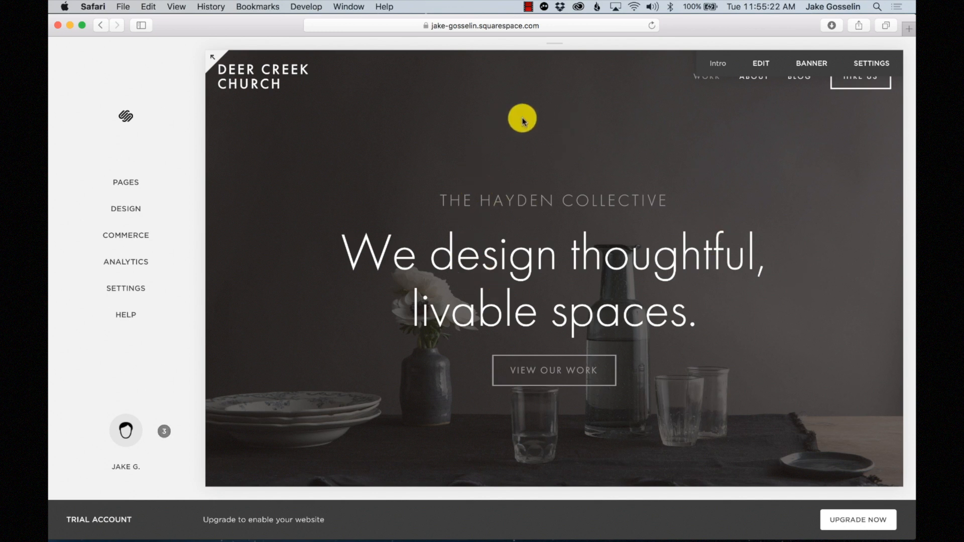
mouse_move(549, 44)
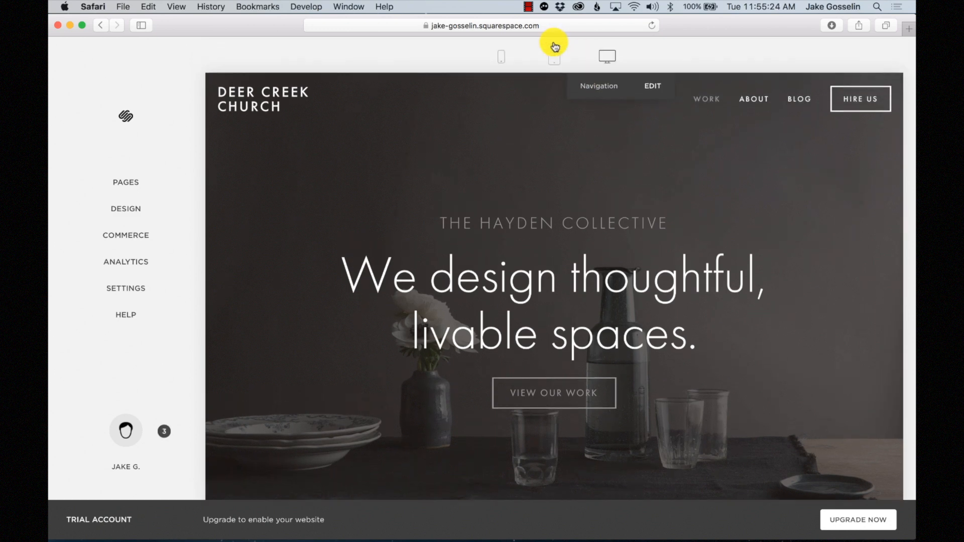
left_click(502, 56)
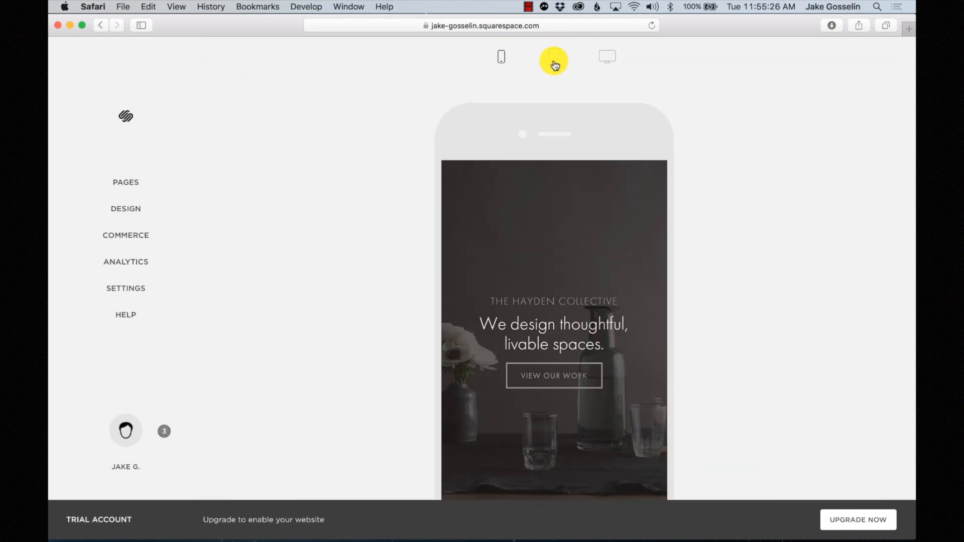
left_click(555, 60)
left_click(602, 59)
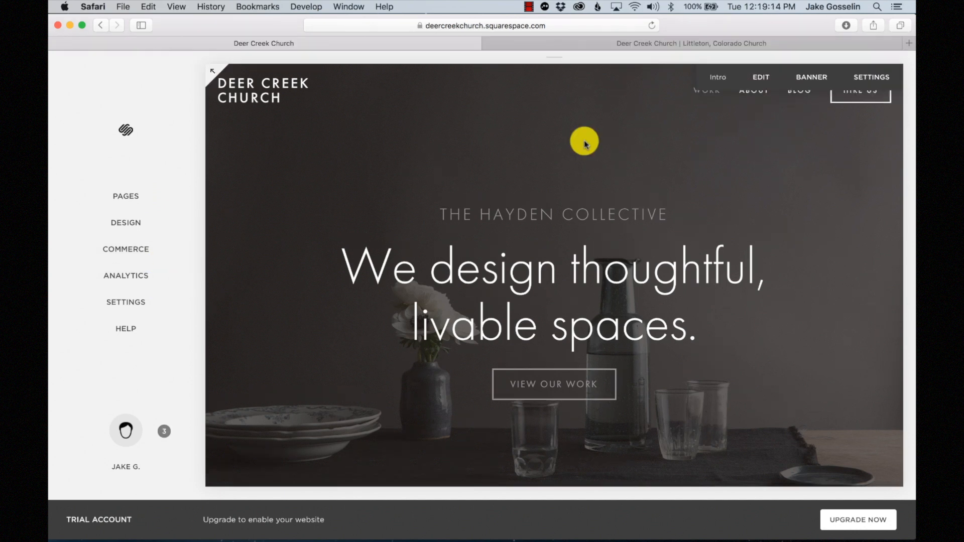
- Log out and go to the church's kchurch.sq trial address, cancelling the visitor access prompt
left_click(128, 431)
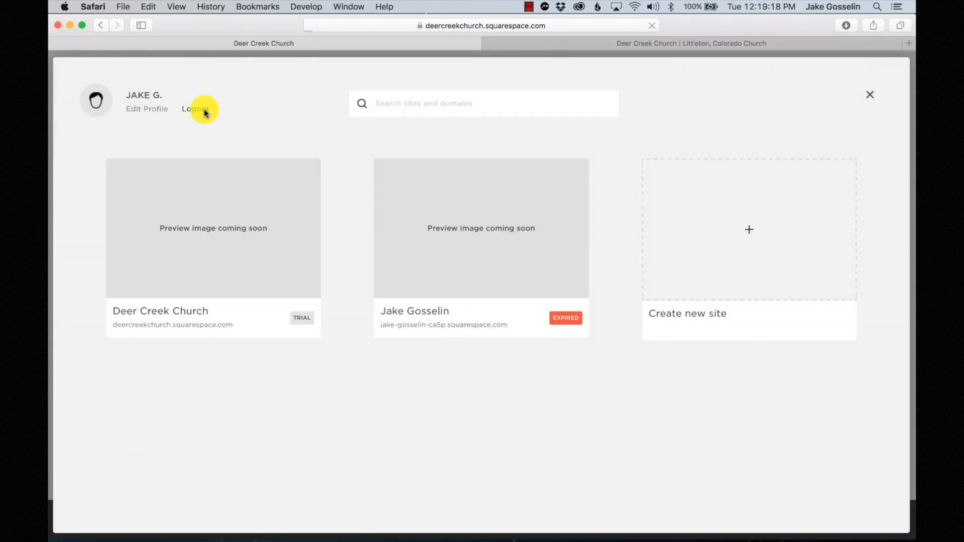
left_click(203, 110)
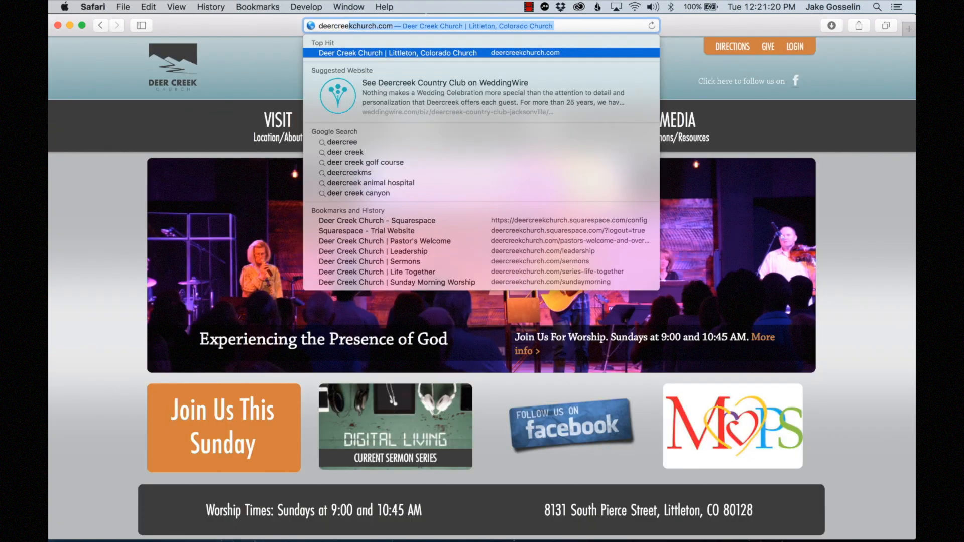
type("kchurch.squ")
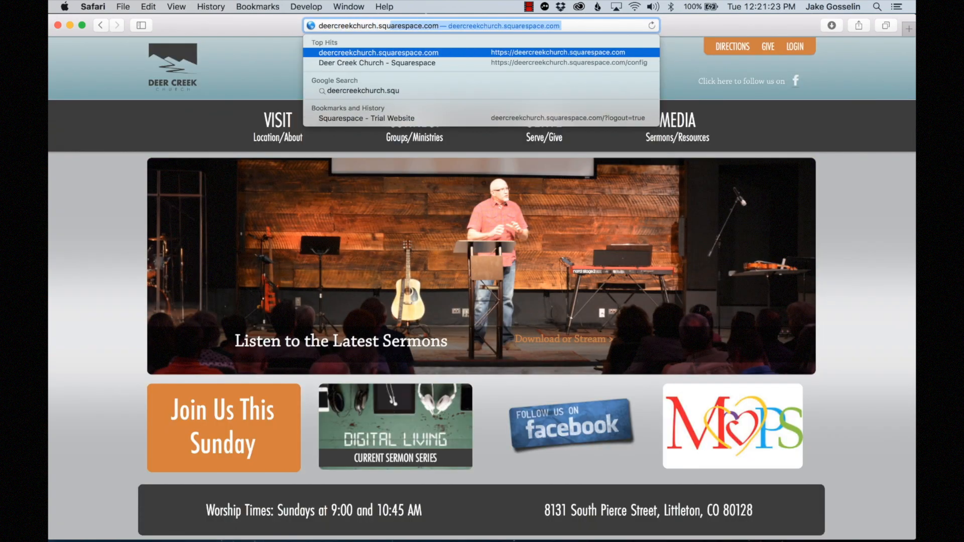
key("Return")
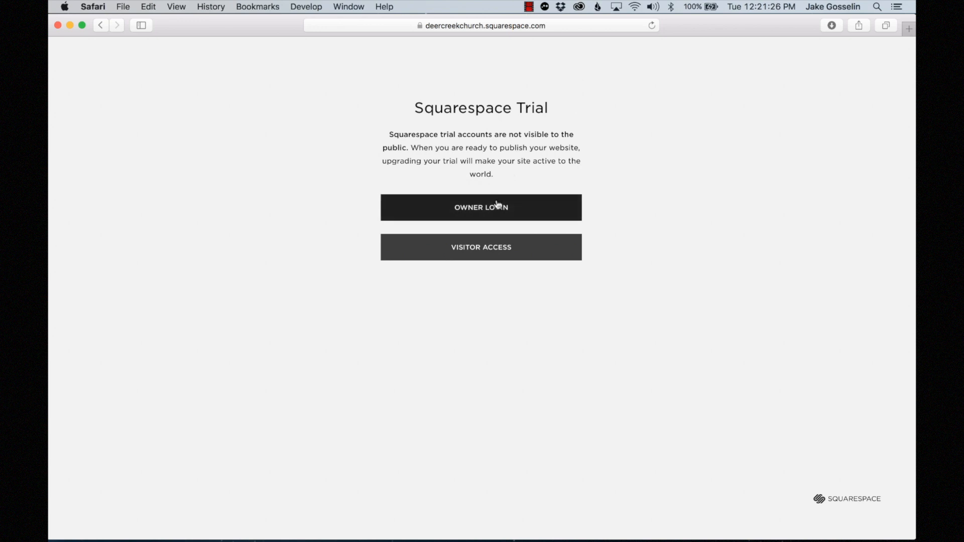
left_click(606, 172)
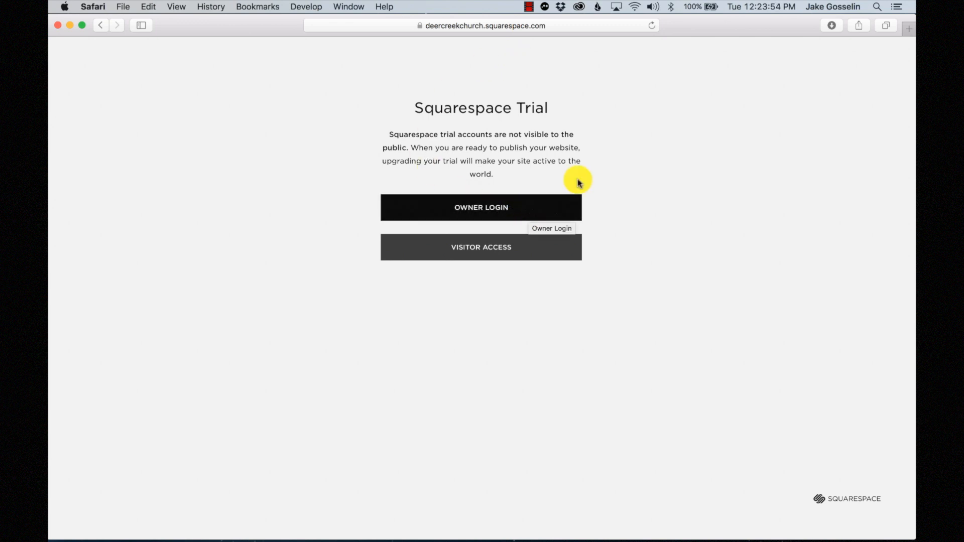
left_click(518, 254)
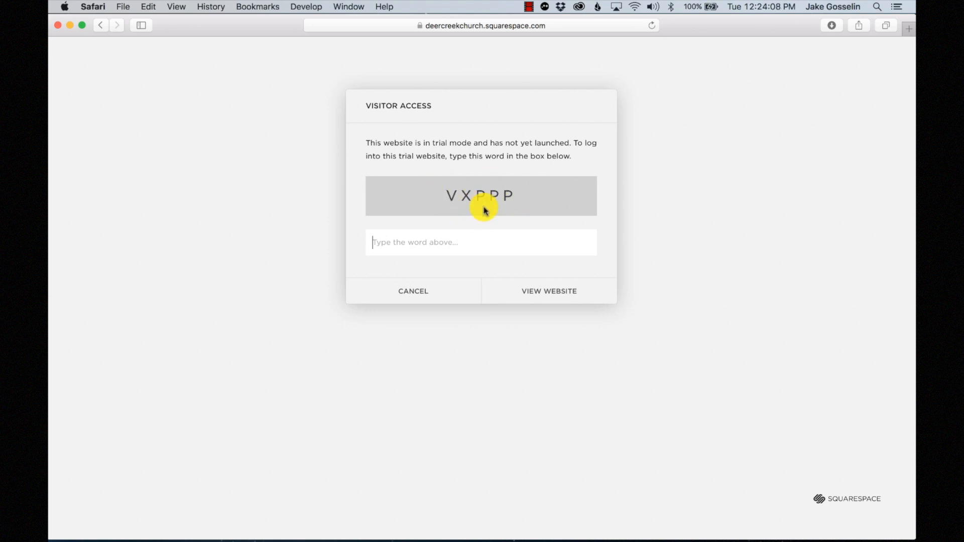
left_click(424, 289)
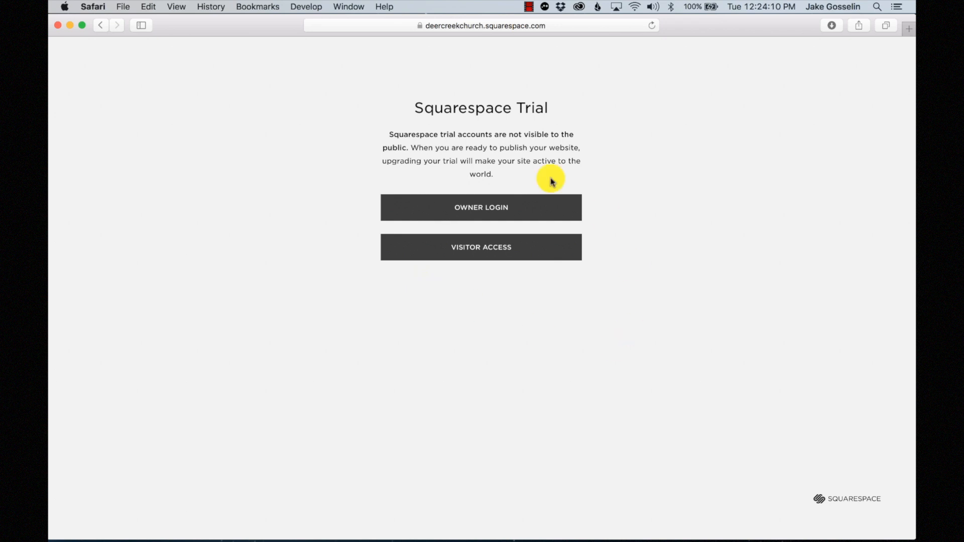
- Sign in through the owner login page with the account password
left_click(487, 213)
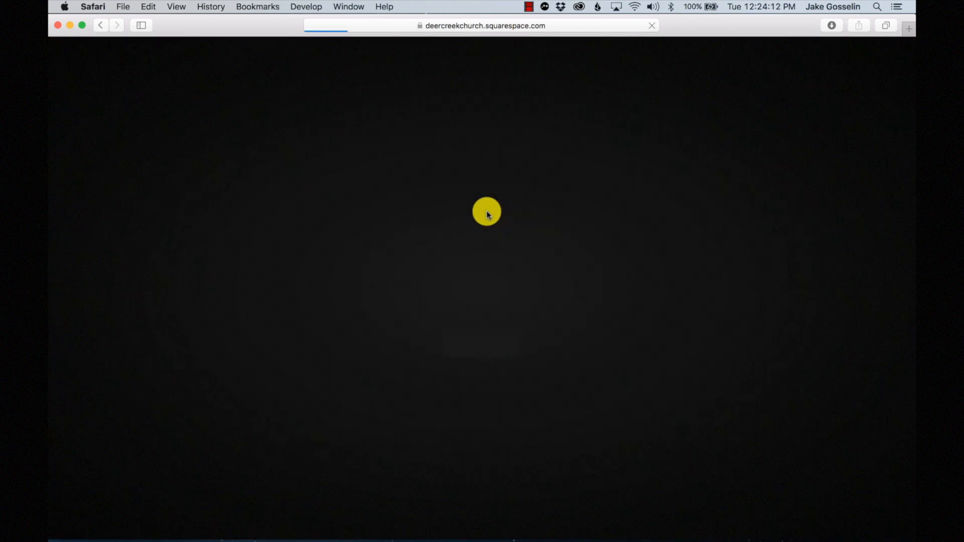
left_click(467, 265)
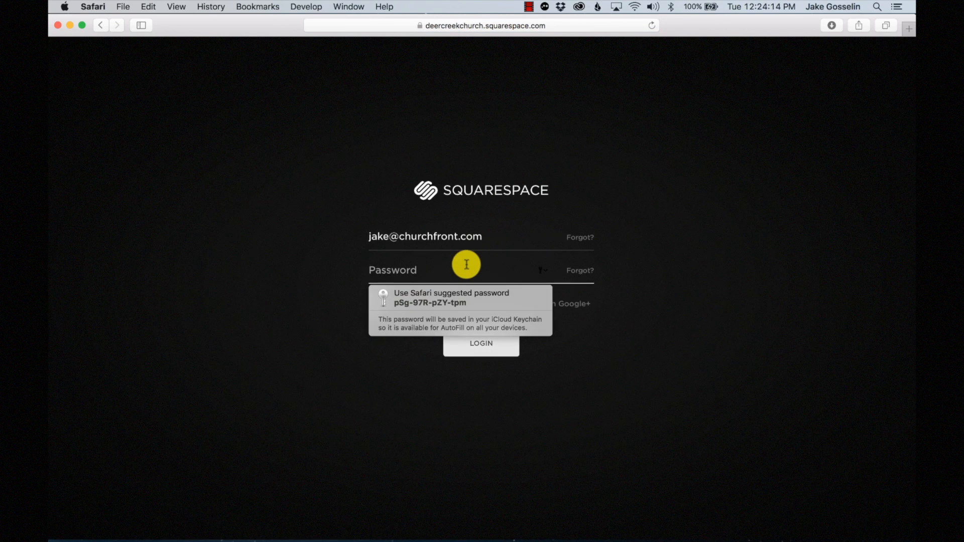
type("•")
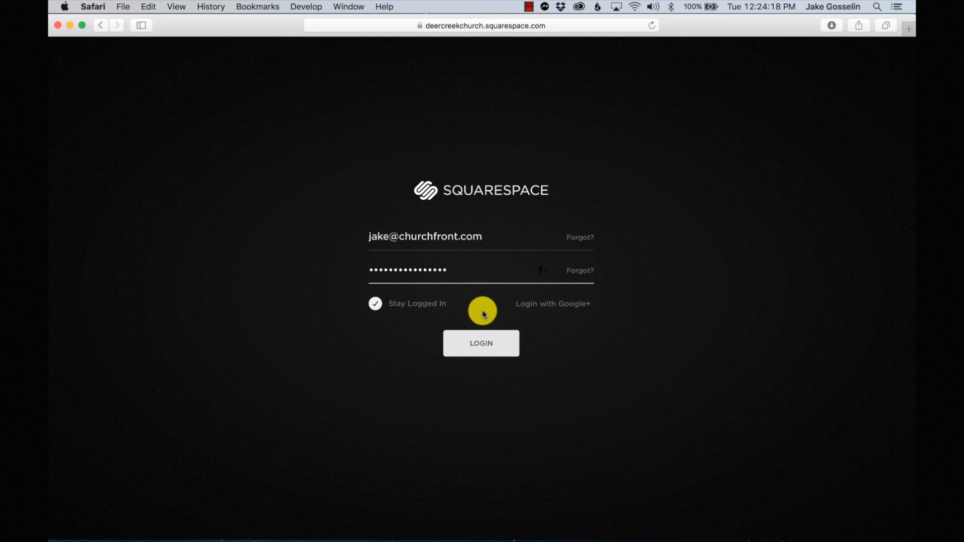
left_click(480, 344)
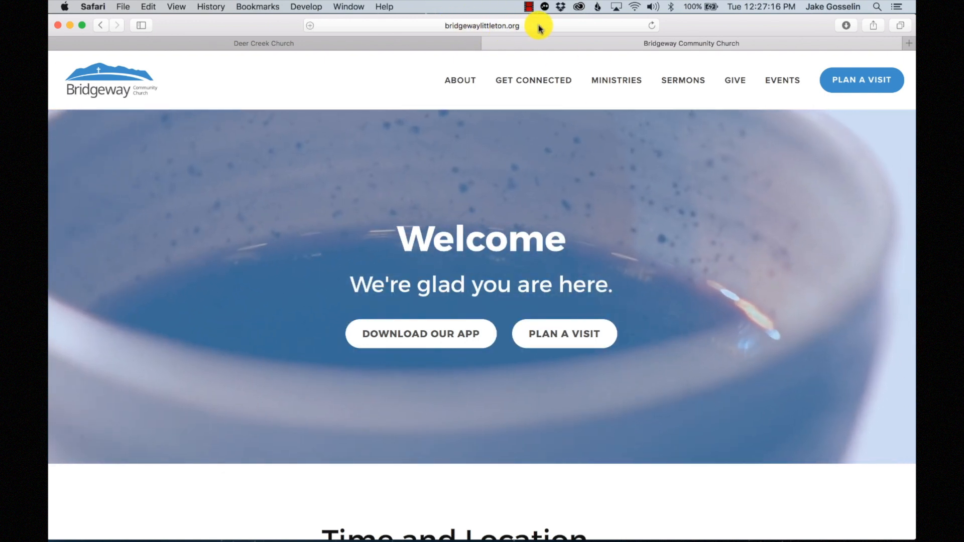
- Look over the Bridgeway Community Church example site, then return to the Deer Creek Church editor
key("Escape")
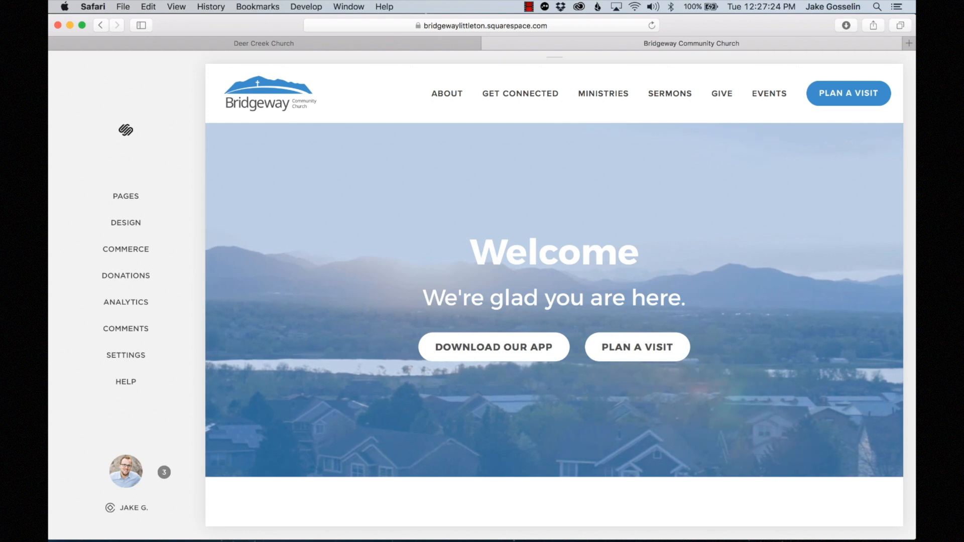
mouse_move(234, 405)
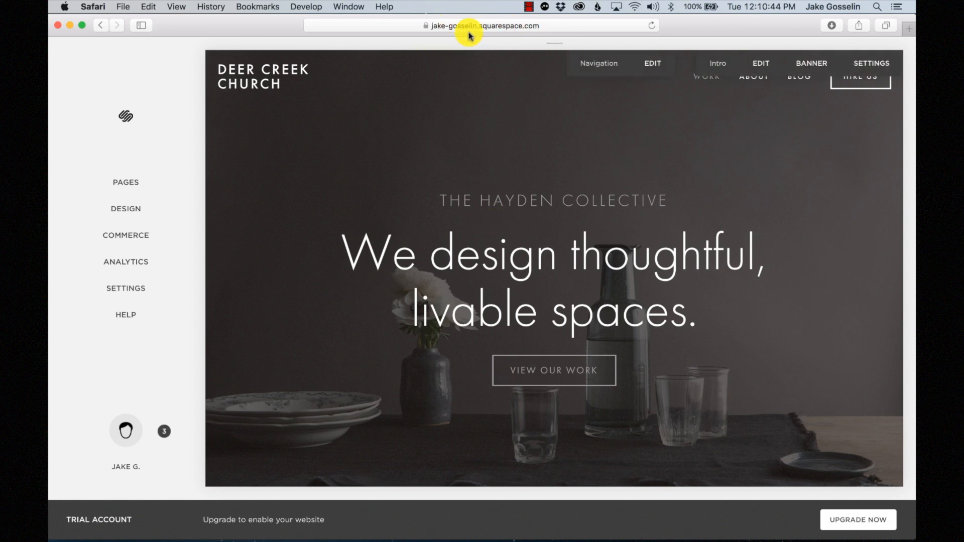
- Rename the built-in domain's site ID to deercreekchurch and confirm the URL change
left_click(132, 289)
scroll(131, 286, "down", 4)
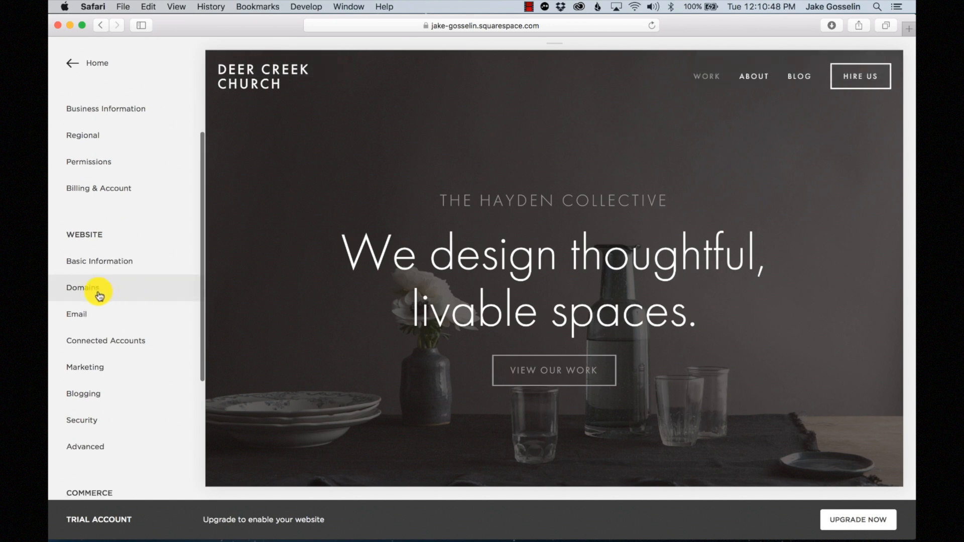
left_click(99, 294)
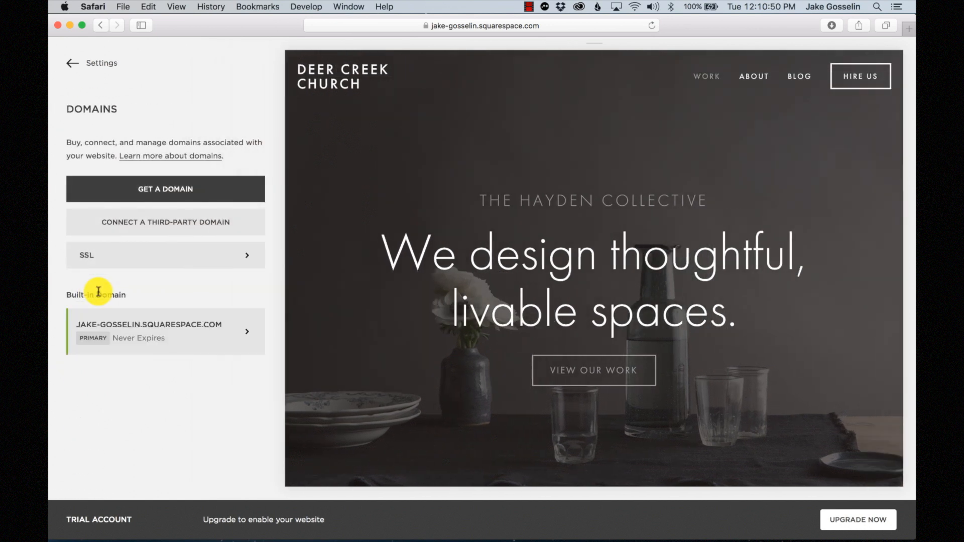
left_click(183, 339)
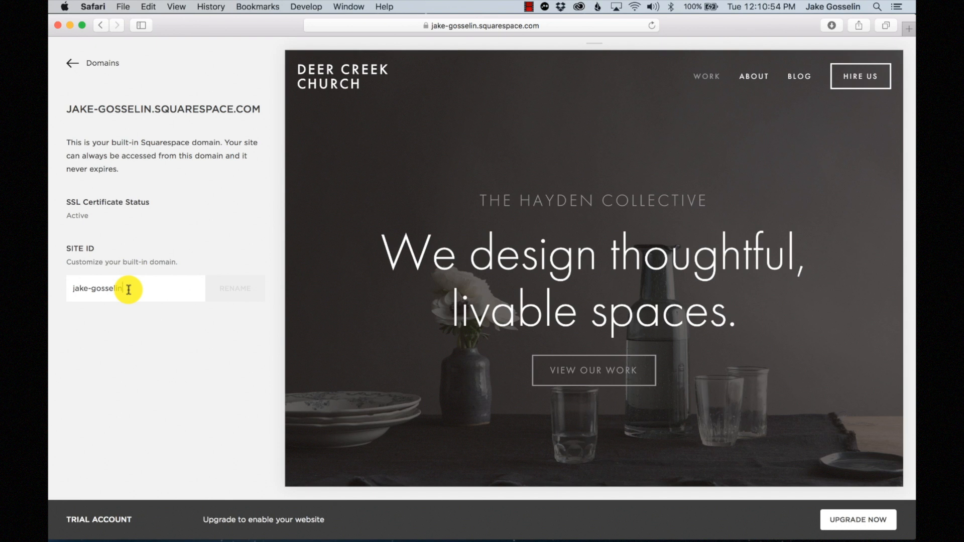
left_click_drag(128, 289, 11, 291)
key("BackSpace")
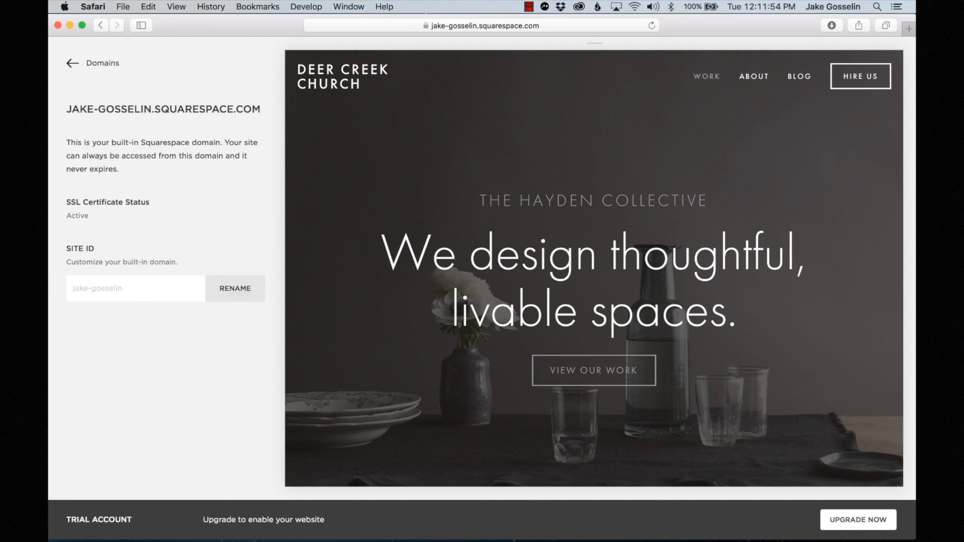
type("deercreekchur")
left_click(233, 291)
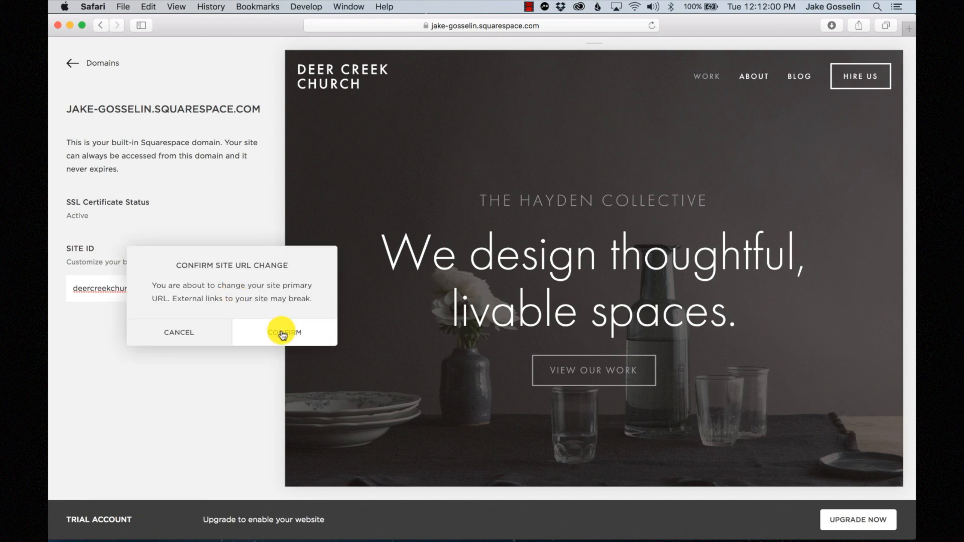
left_click(283, 334)
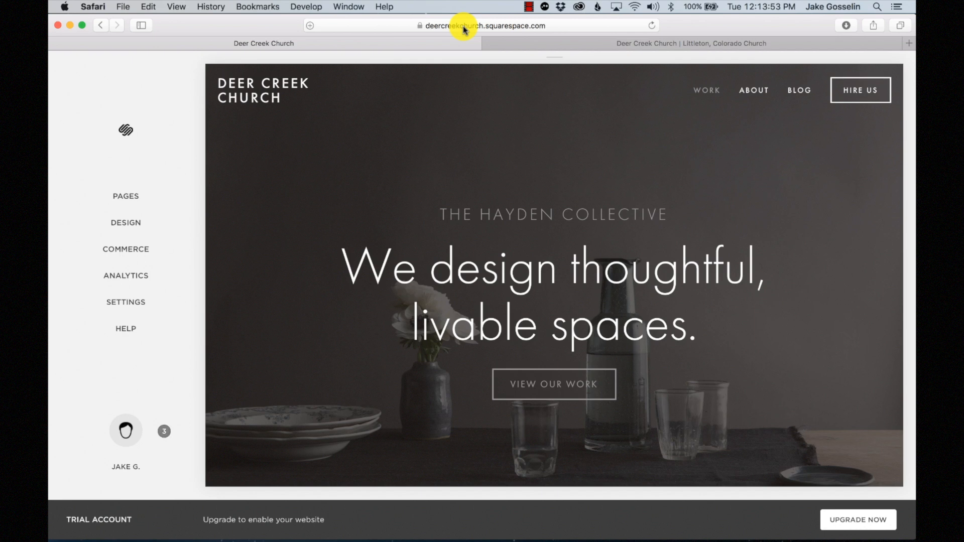
- Compare with the live deercreekchurch.com site, then return to the editor's Settings panel
left_click(535, 45)
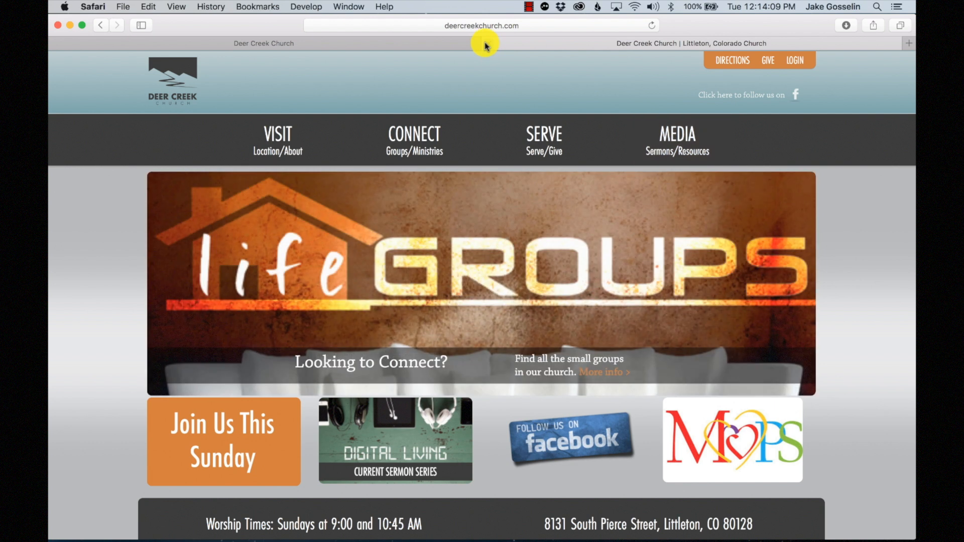
left_click(455, 44)
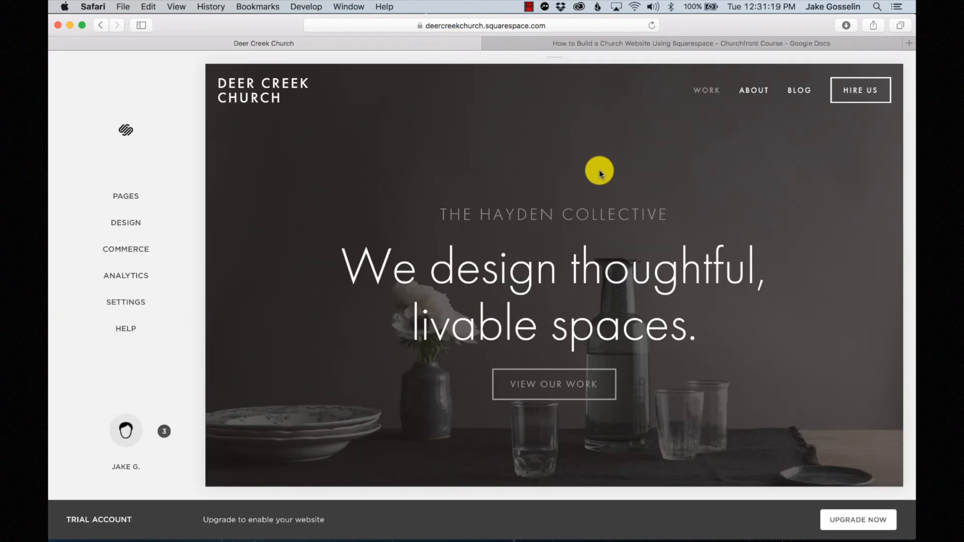
left_click(138, 305)
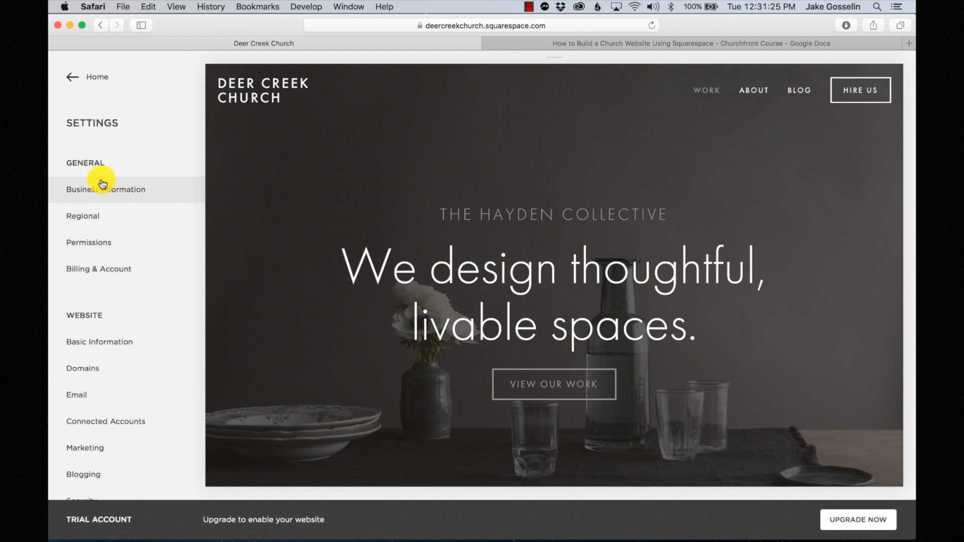
- Save Deer Creek Church's business information, including address, contact details, location and weekly hours
left_click(93, 192)
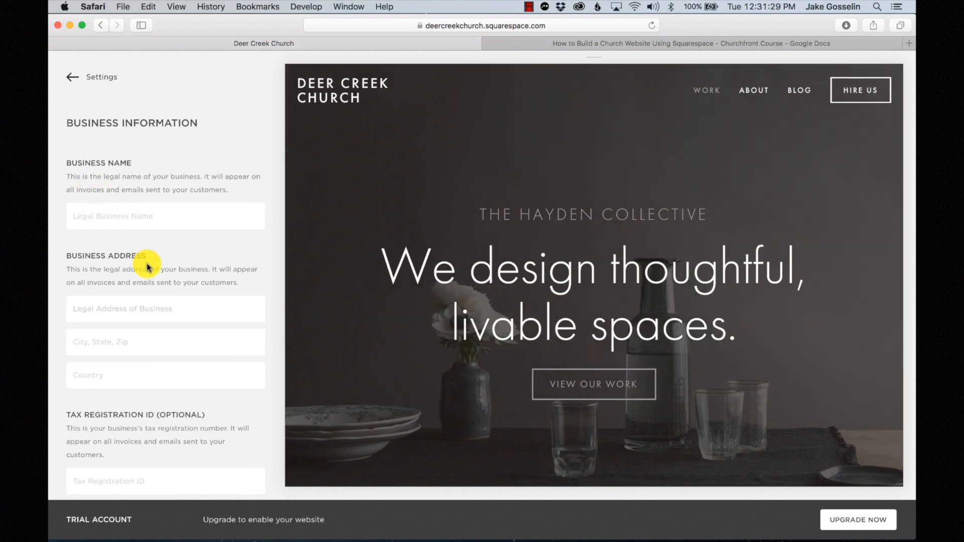
scroll(146, 261, "down", 5)
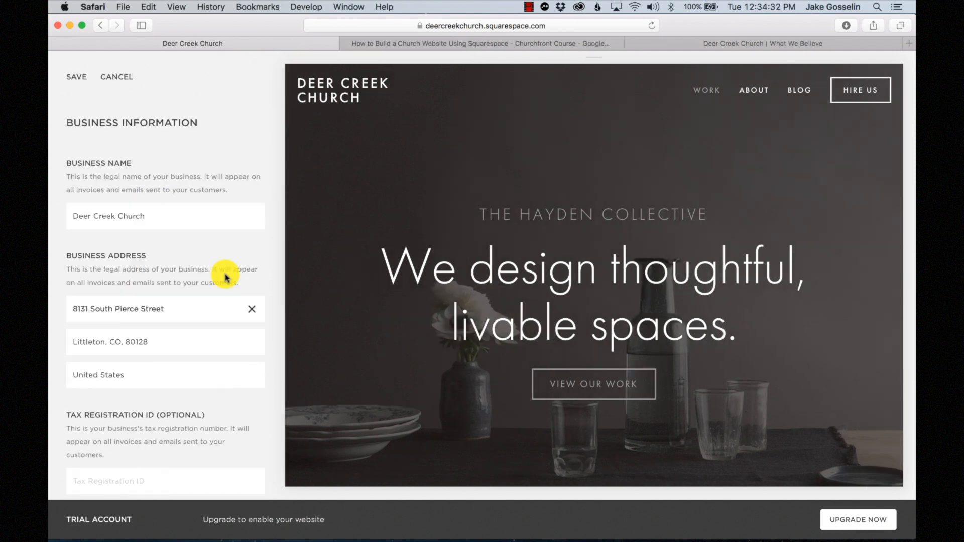
scroll(225, 278, "down", 6)
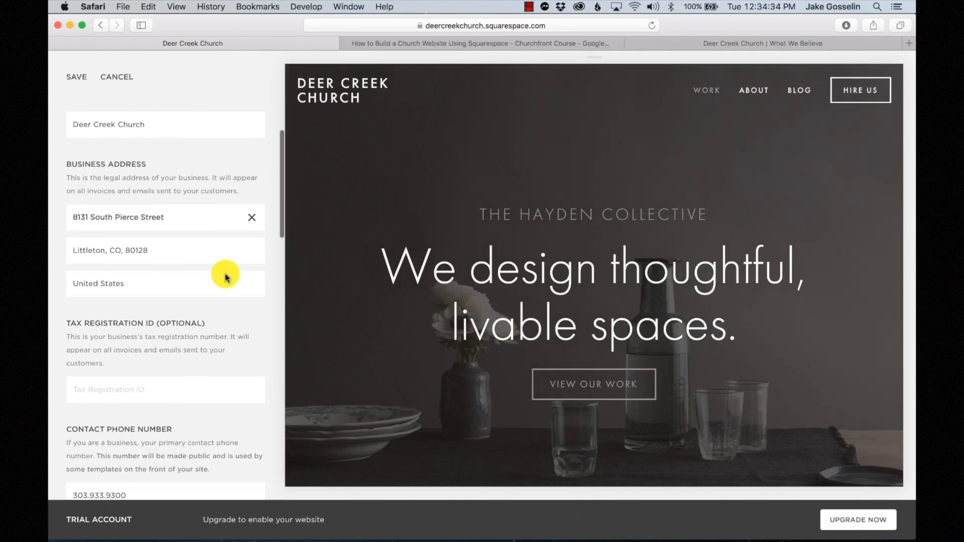
scroll(225, 277, "down", 3)
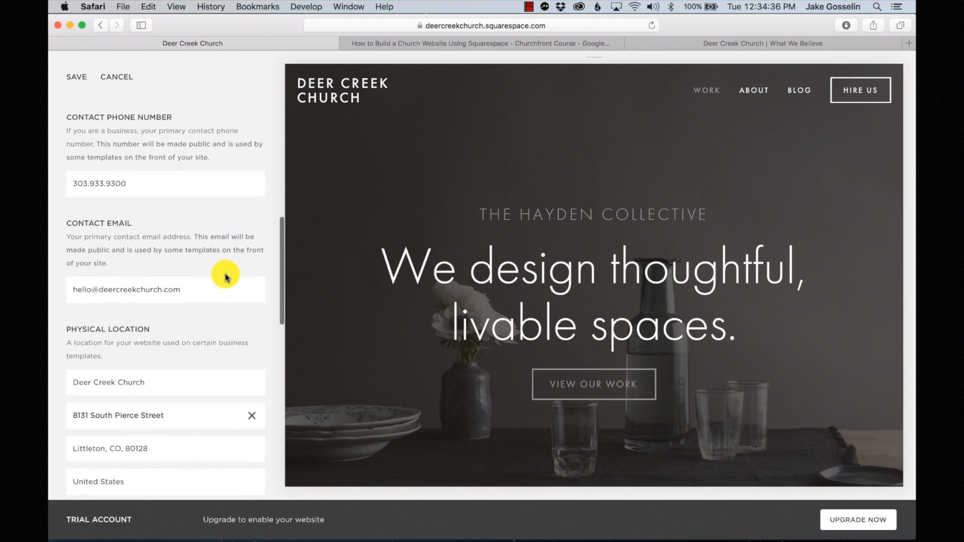
scroll(225, 277, "down", 4)
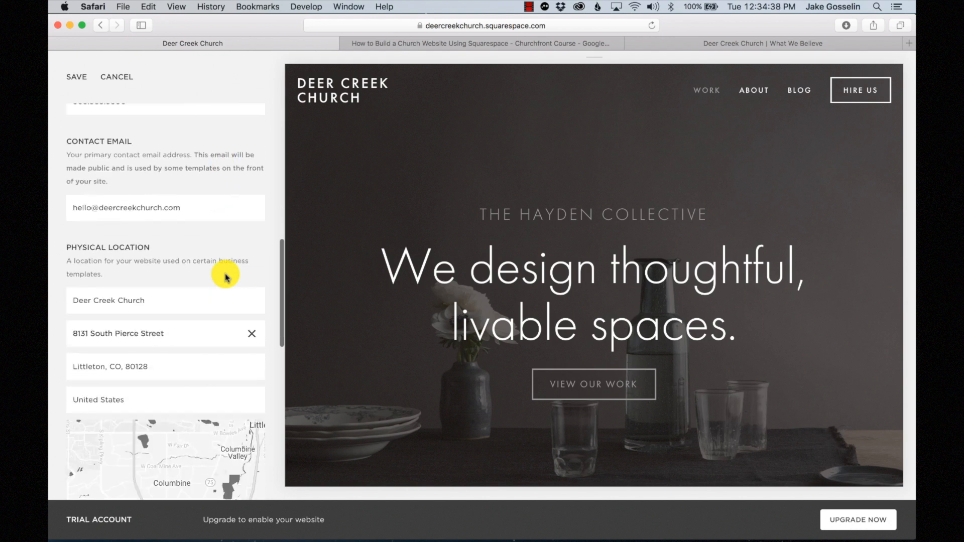
scroll(225, 277, "down", 5)
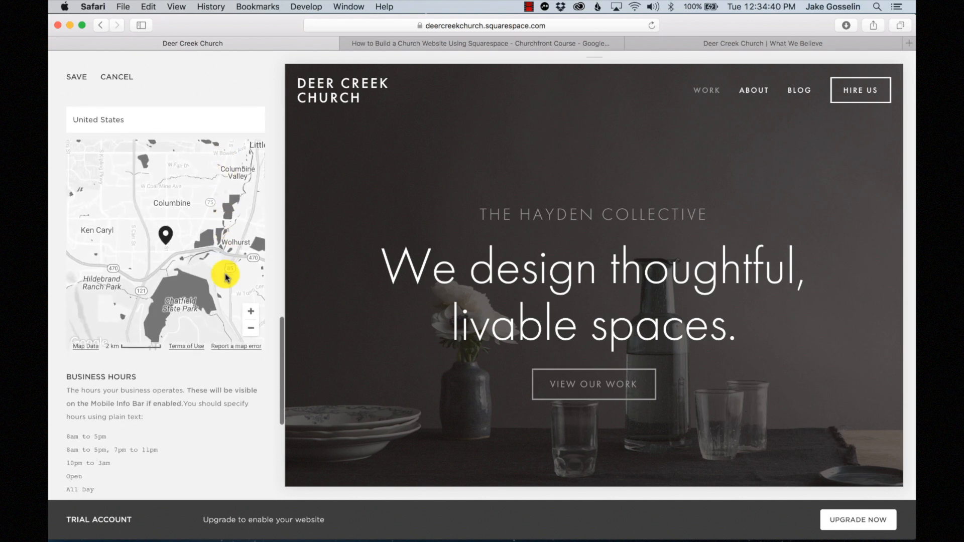
scroll(225, 277, "down", 2)
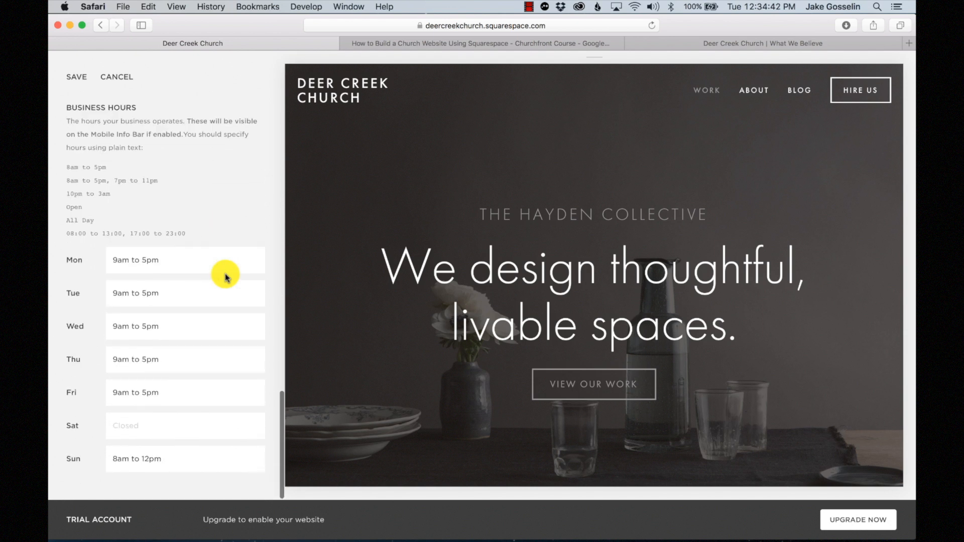
scroll(226, 273, "up", 15)
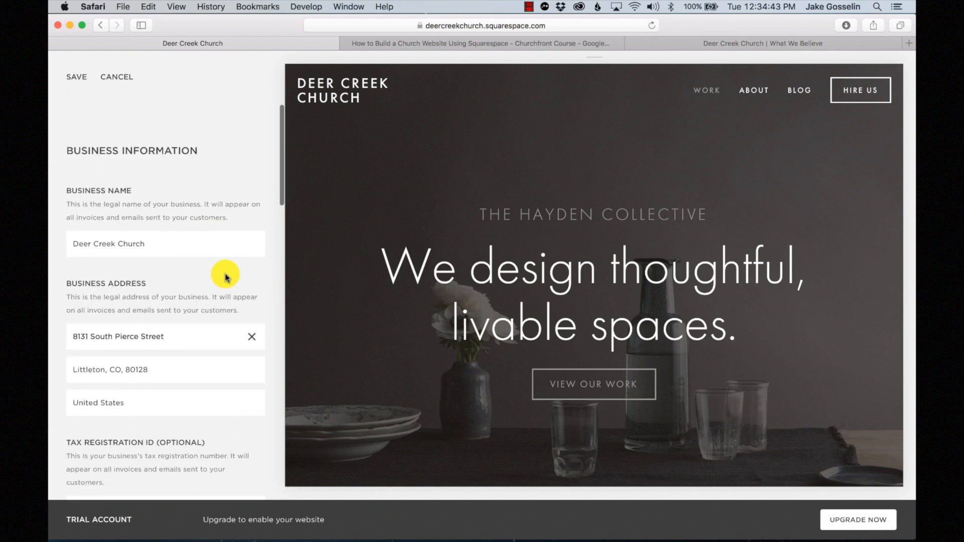
left_click(77, 77)
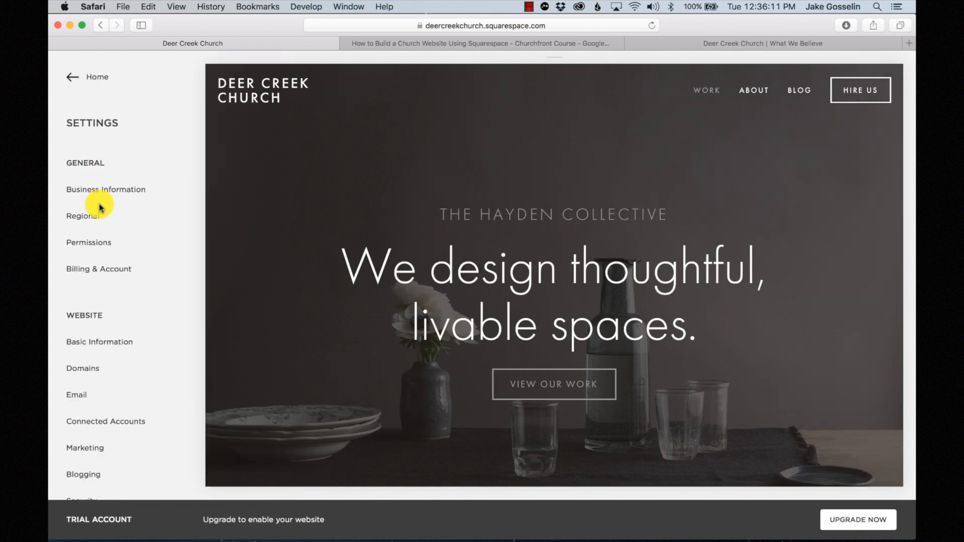
- Review Regional settings (Denver time zone, English (United States), USD) and go back to Settings
left_click(83, 215)
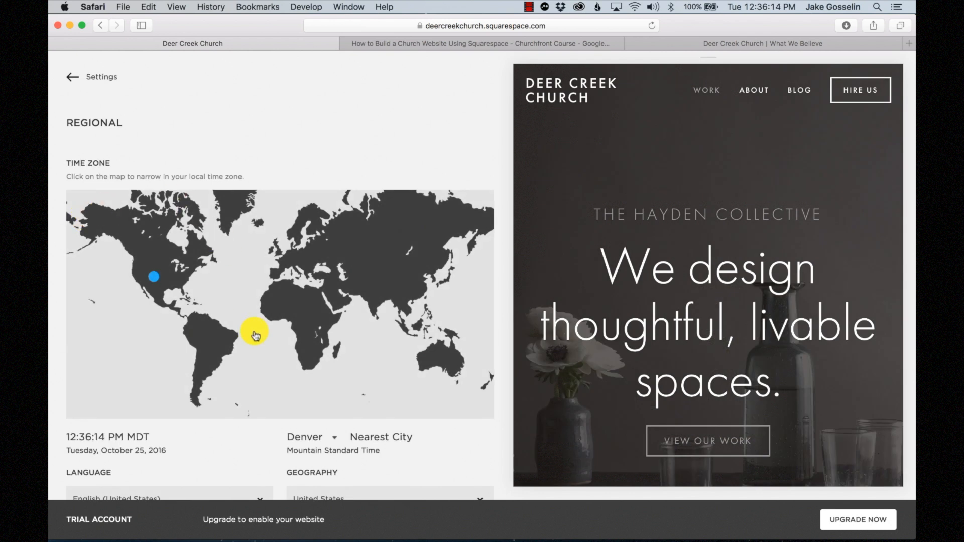
scroll(255, 329, "down", 3)
scroll(255, 327, "down", 4)
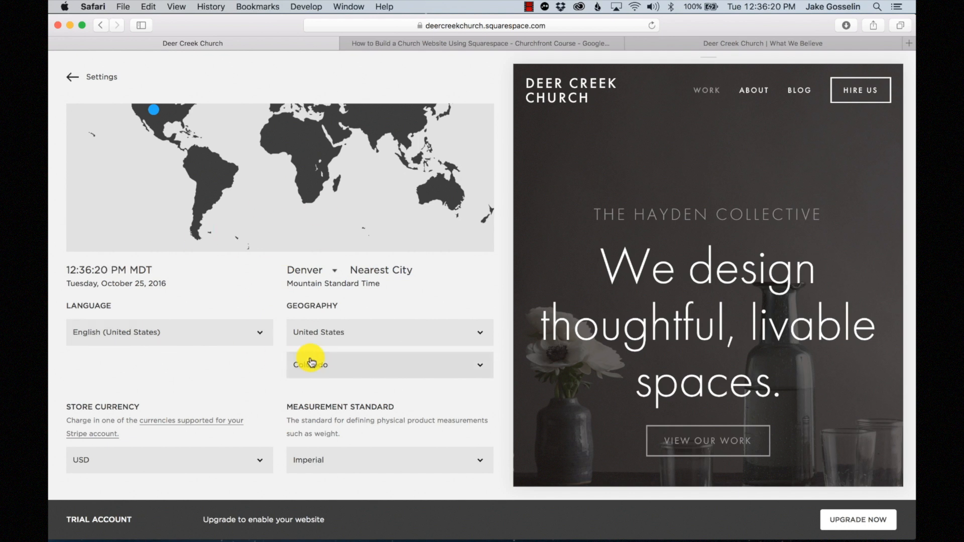
scroll(301, 360, "up", 6)
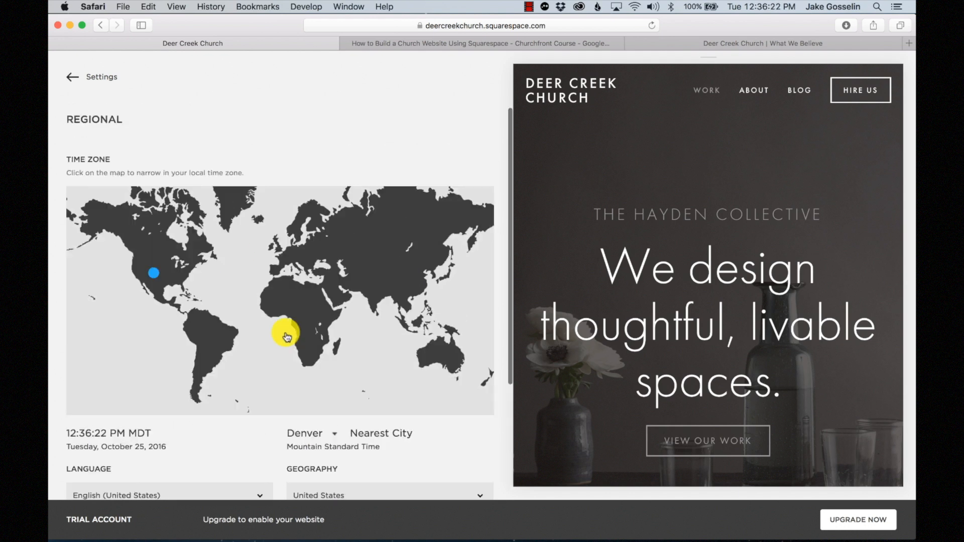
left_click(72, 77)
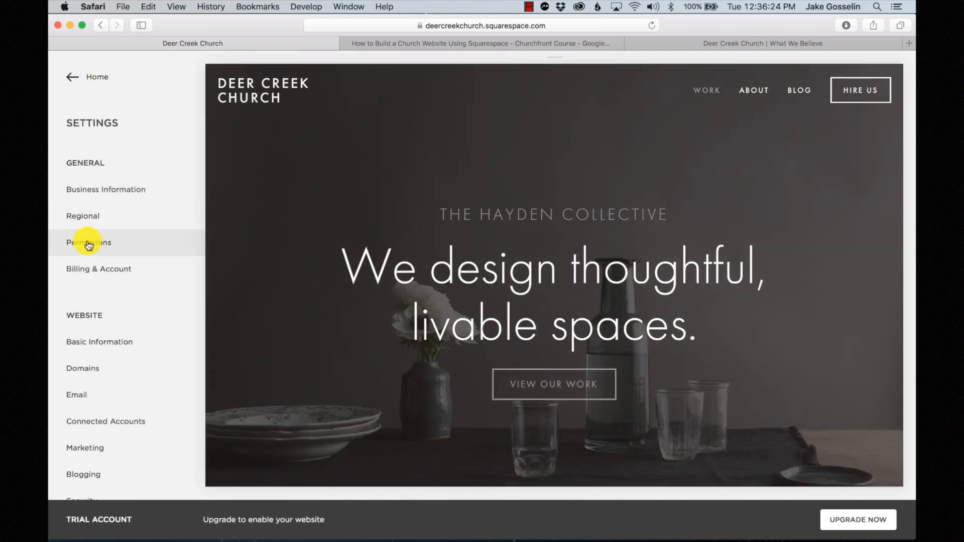
- Start a contributor invitation, entering the invitee's name and e-mail address
left_click(89, 244)
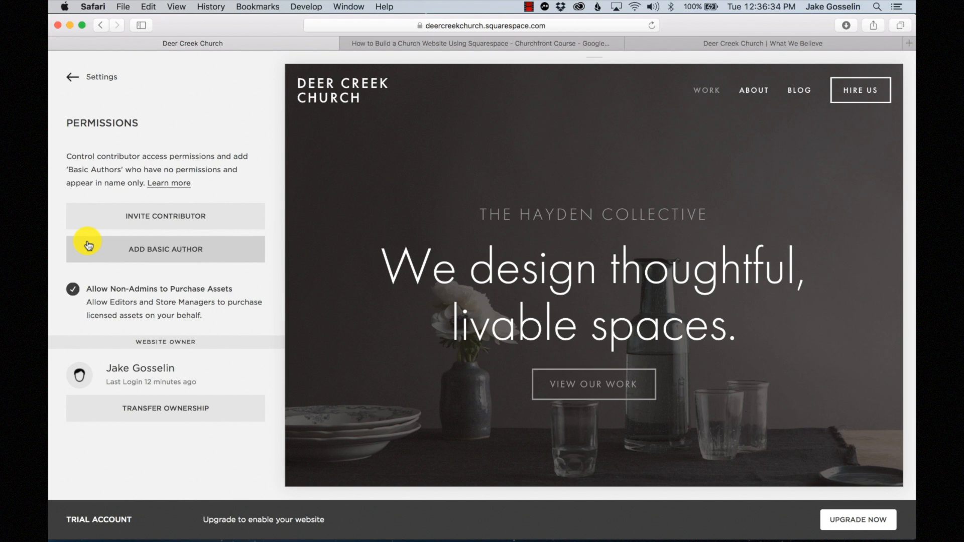
left_click(159, 224)
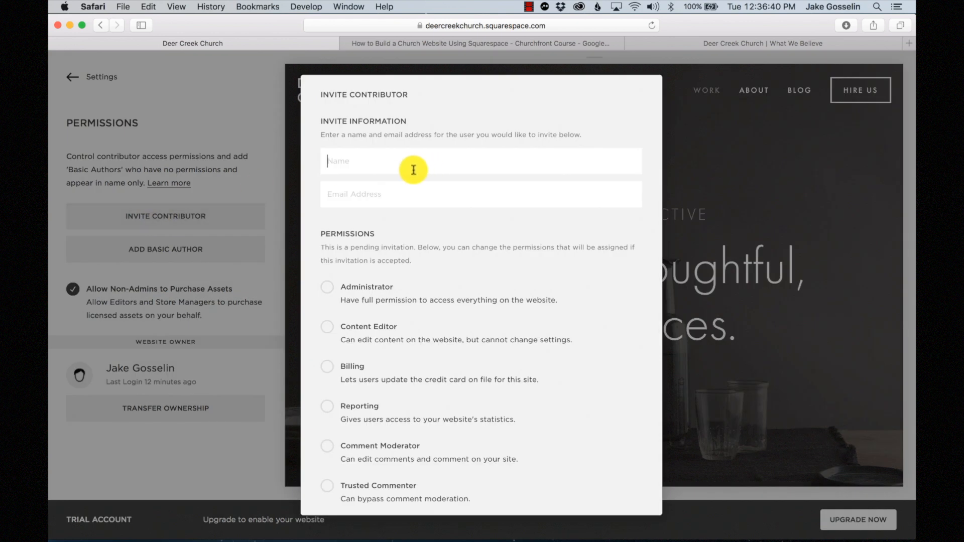
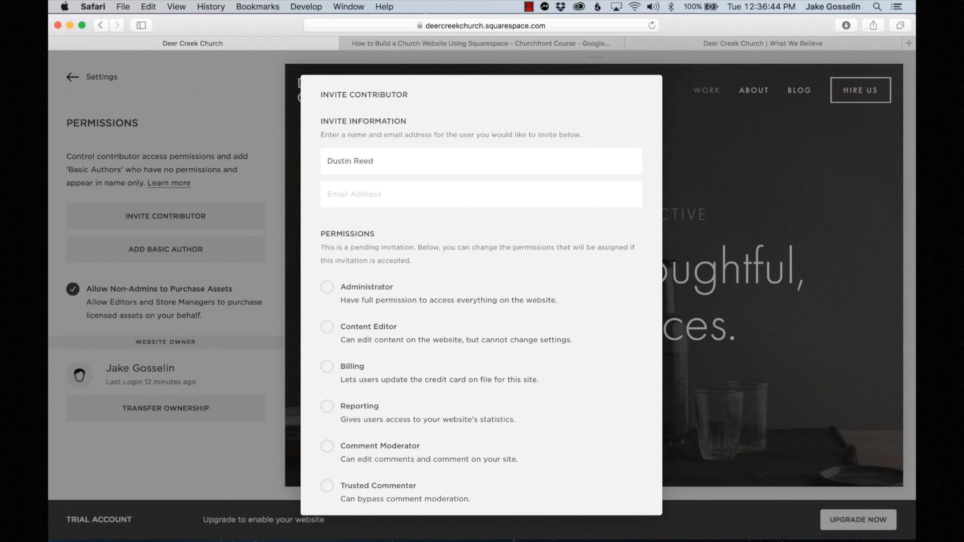
key("Tab")
type("d")
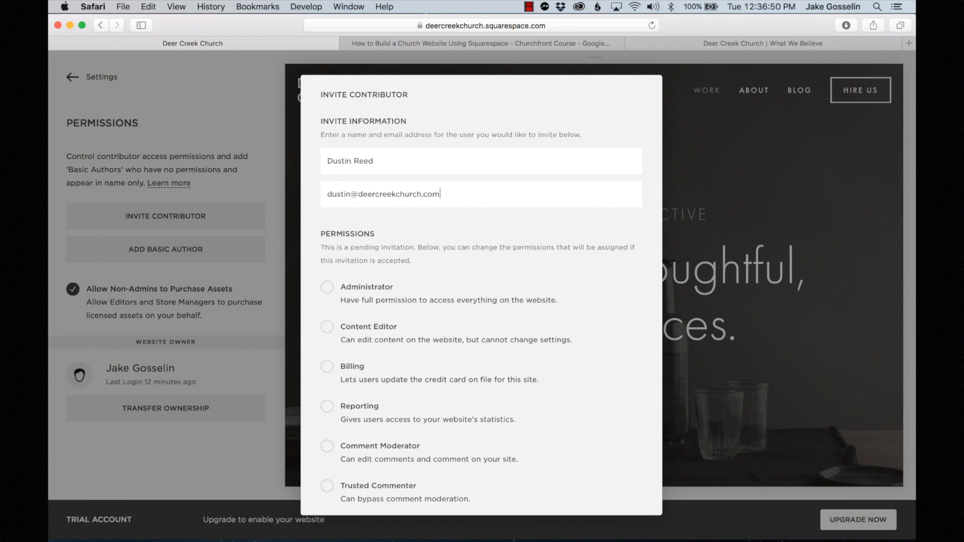
- Give the invitee Administrator permissions and save the invitation
scroll(527, 269, "down", 3)
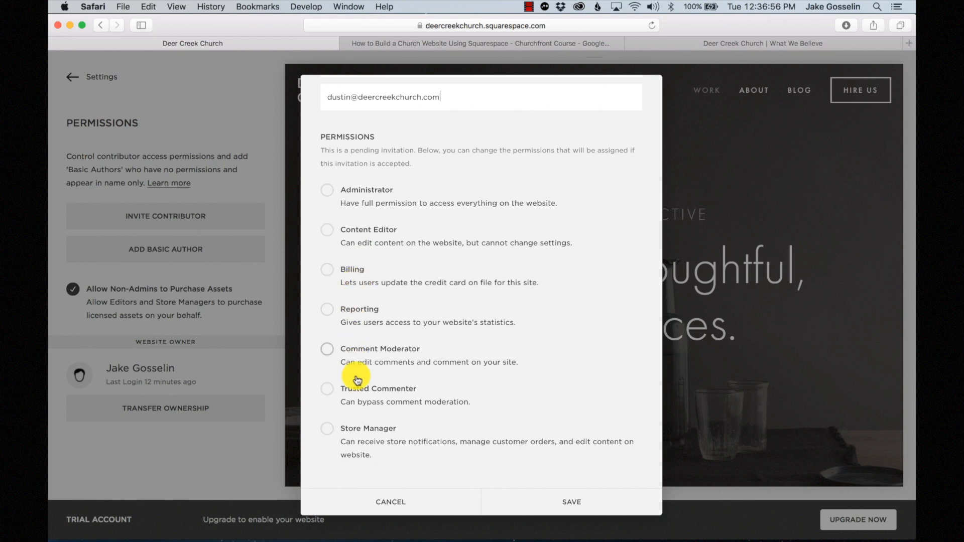
left_click(329, 191)
scroll(423, 214, "up", 3)
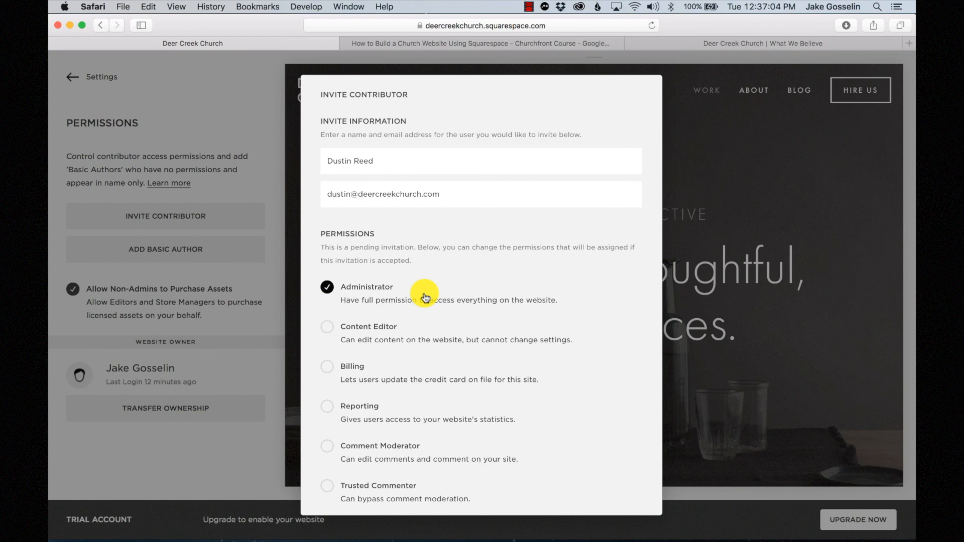
scroll(425, 298, "down", 1)
scroll(417, 276, "down", 2)
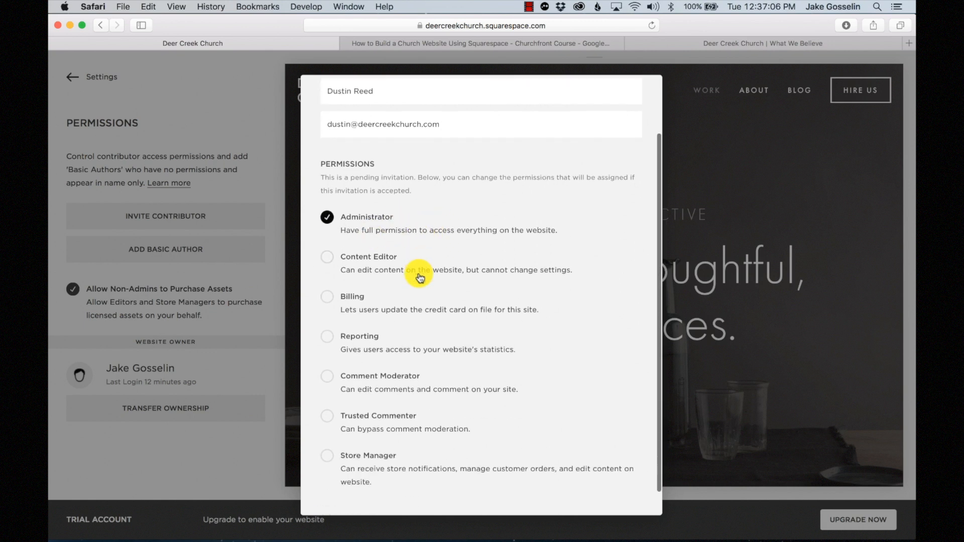
scroll(420, 277, "down", 2)
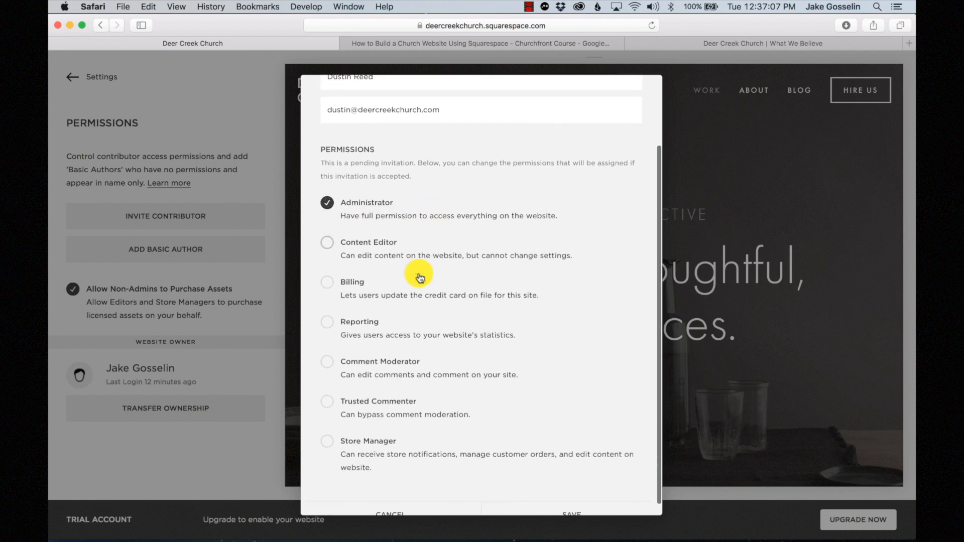
left_click(605, 510)
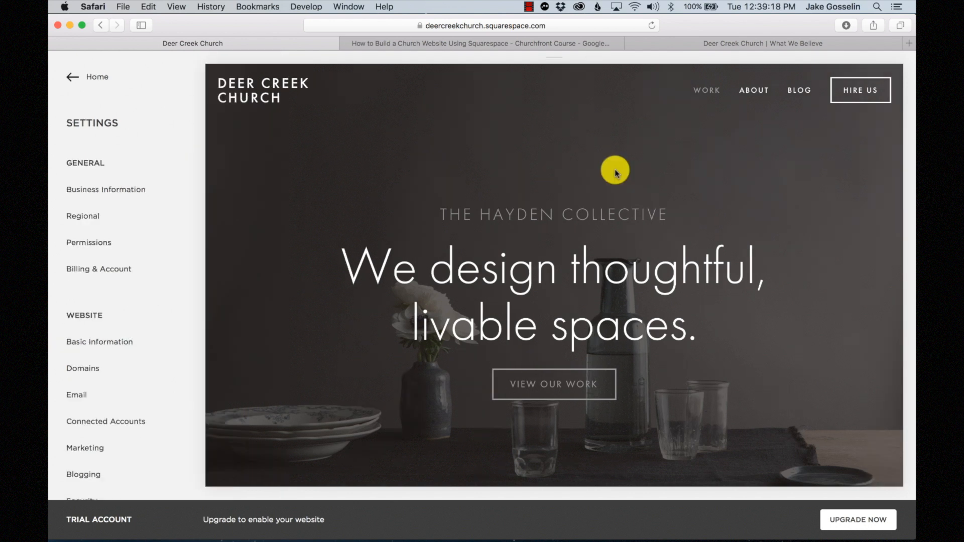
- Review the trial's billing details, upgrade plans and invoices under Billing & Account
left_click(105, 270)
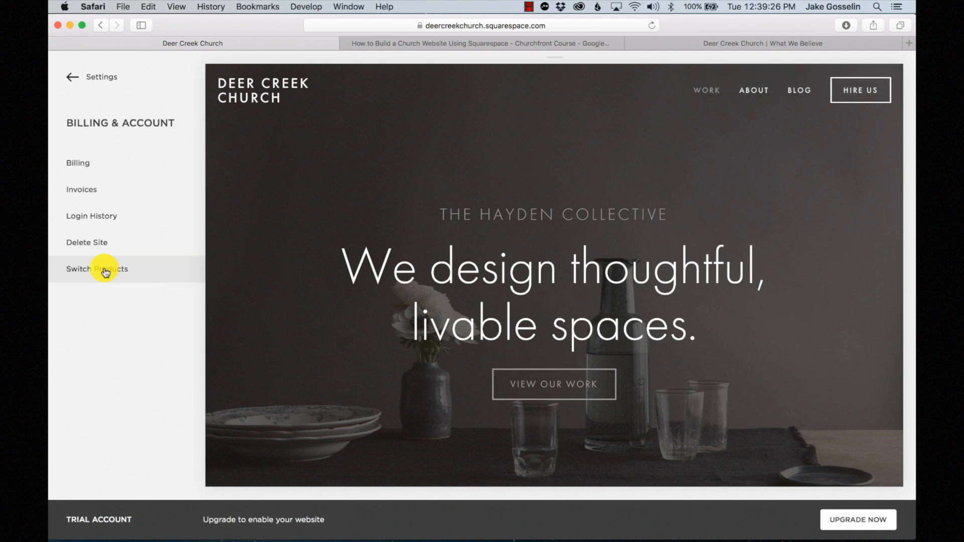
left_click(85, 166)
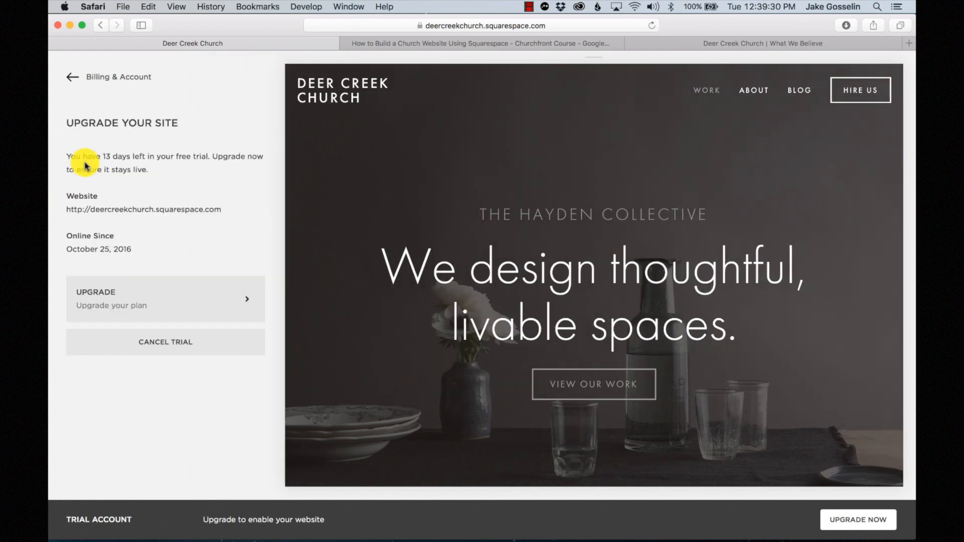
left_click(177, 304)
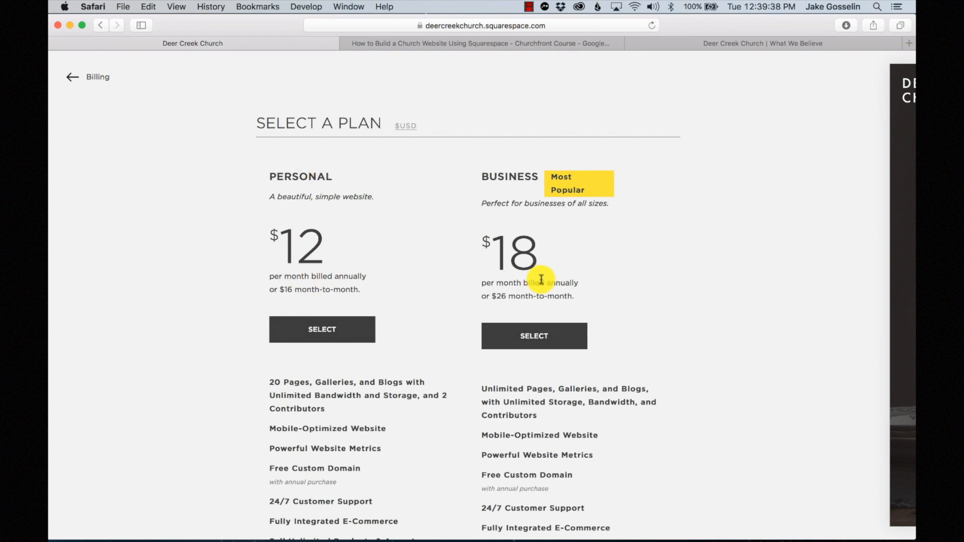
left_click(66, 75)
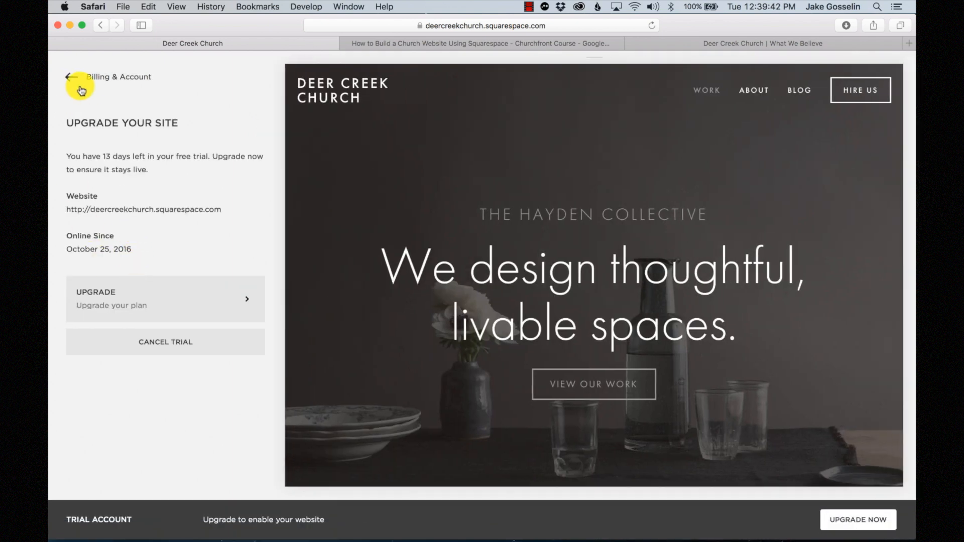
left_click(70, 78)
left_click(104, 195)
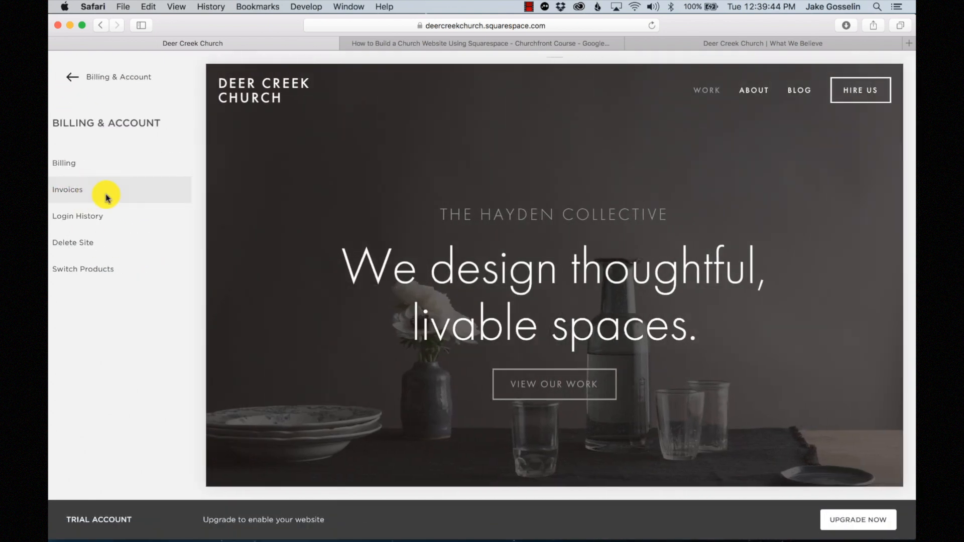
left_click(71, 75)
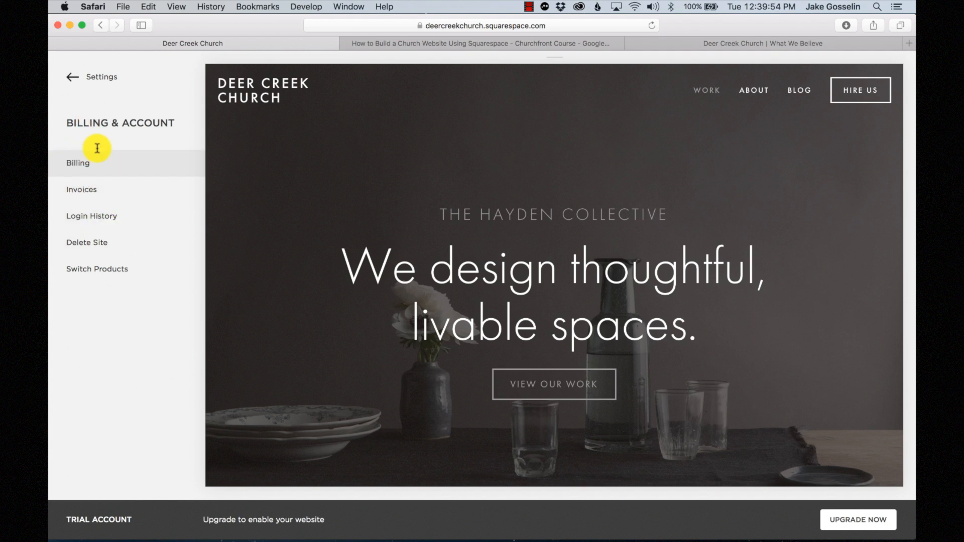
- Go from the Home menu to Settings > Basic Information
left_click(71, 76)
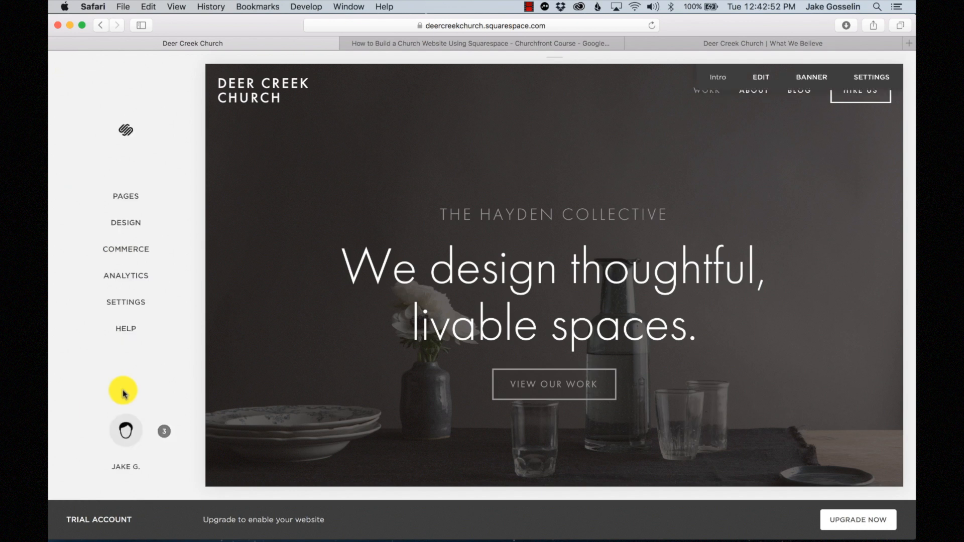
left_click(129, 311)
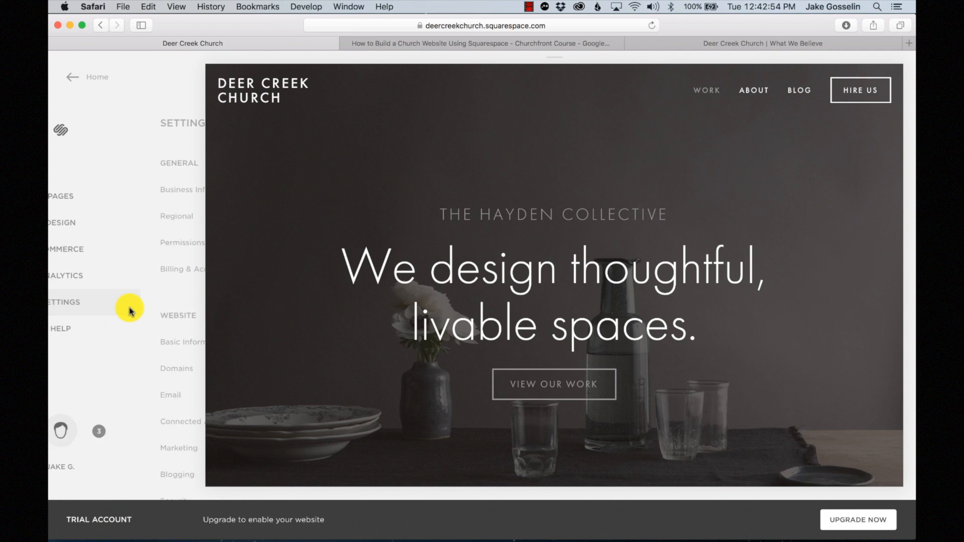
scroll(130, 311, "down", 5)
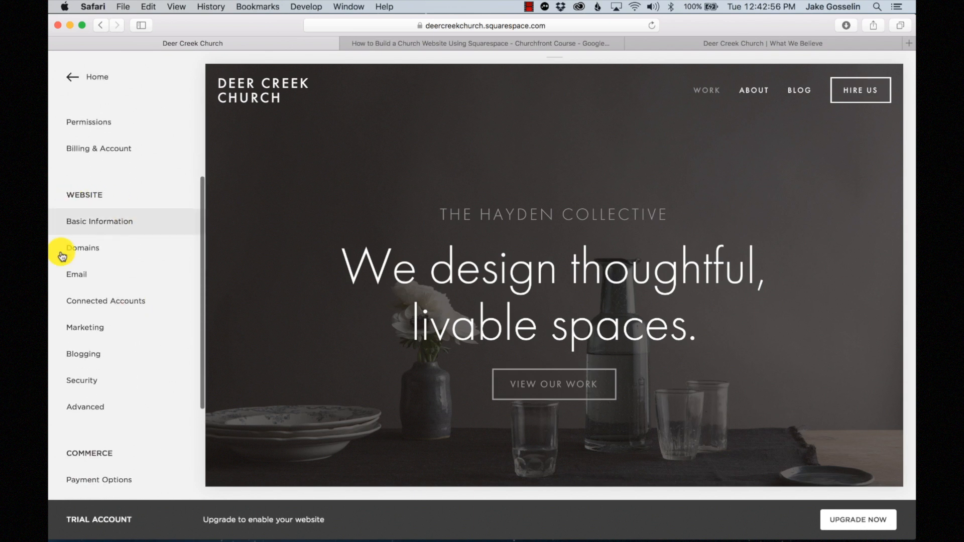
scroll(137, 311, "down", 3)
left_click(101, 149)
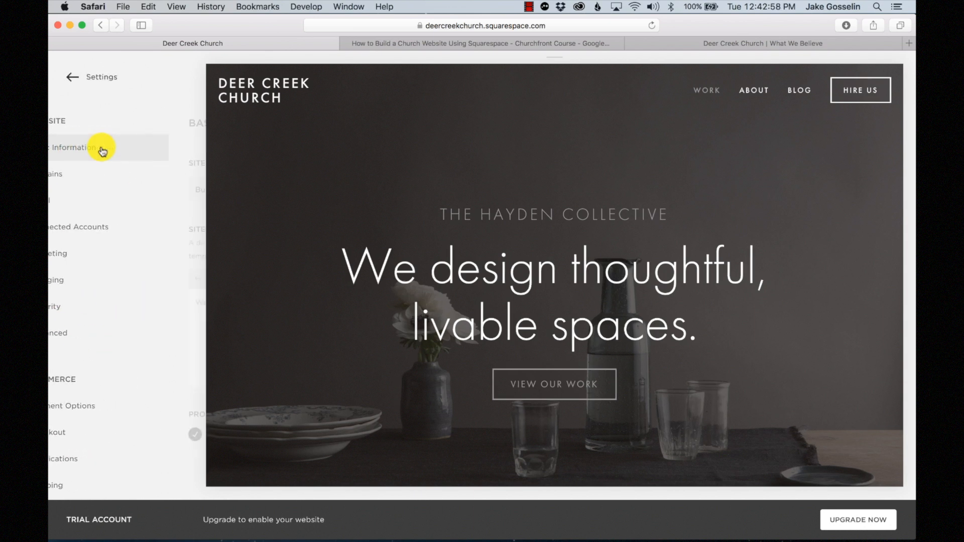
- Set site type to Non-Profit, add the mission-statement description, and save
left_click(121, 189)
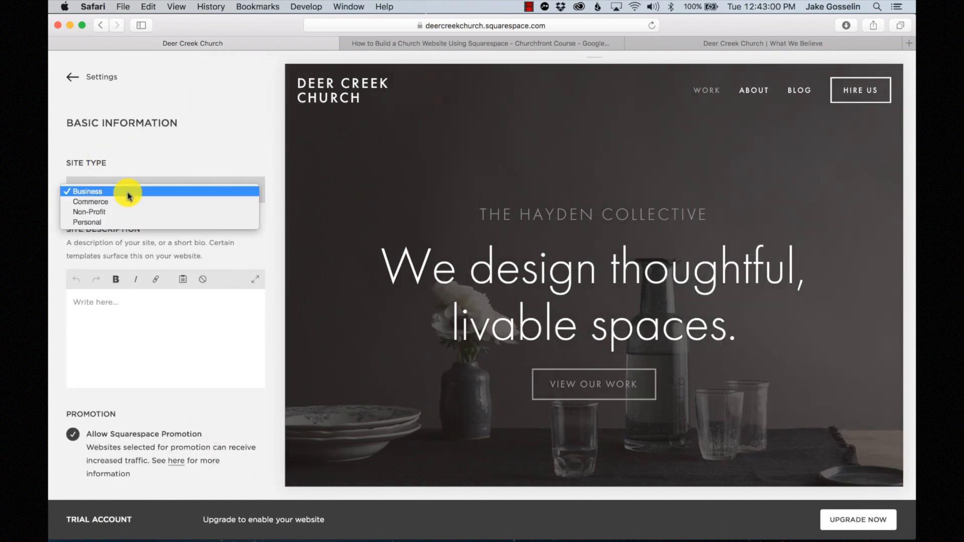
left_click(115, 213)
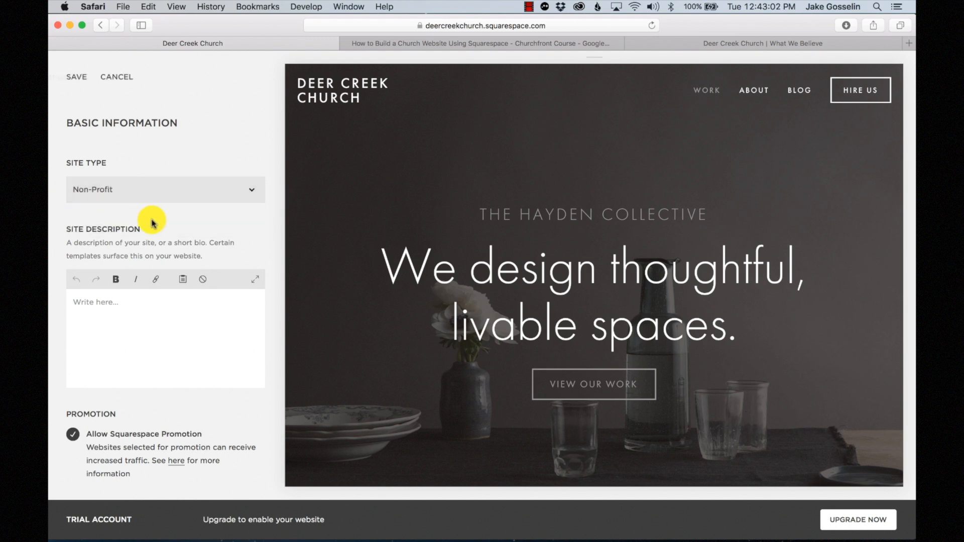
scroll(155, 218, "down", 1)
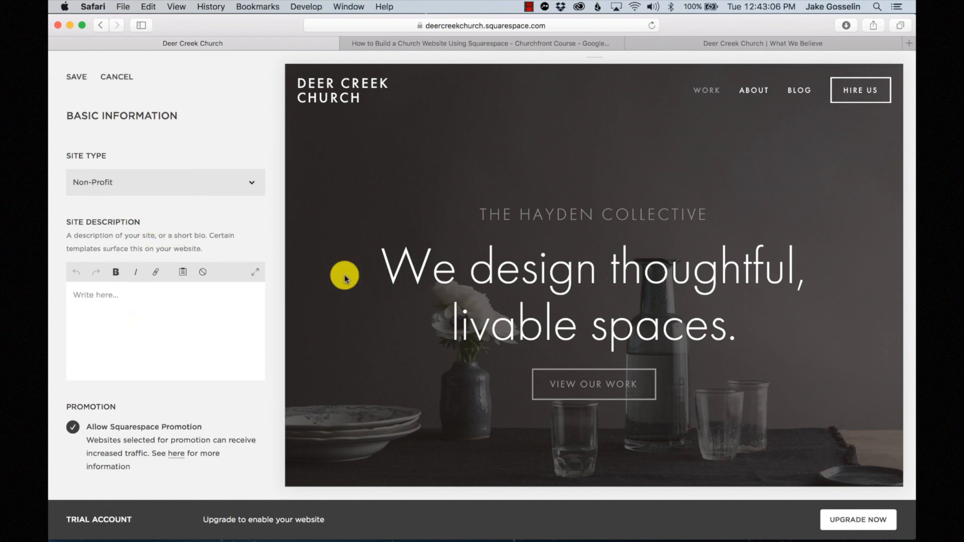
left_click(545, 6)
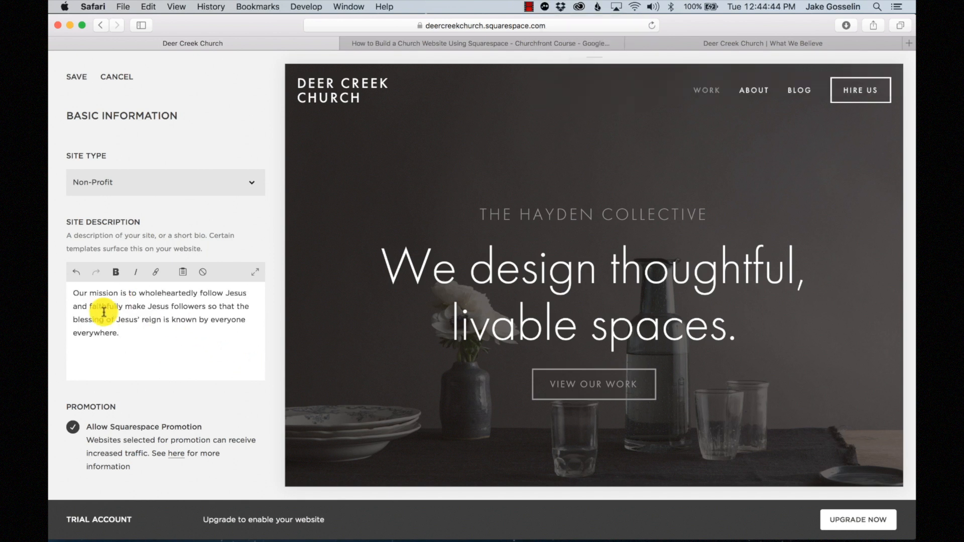
left_click(77, 78)
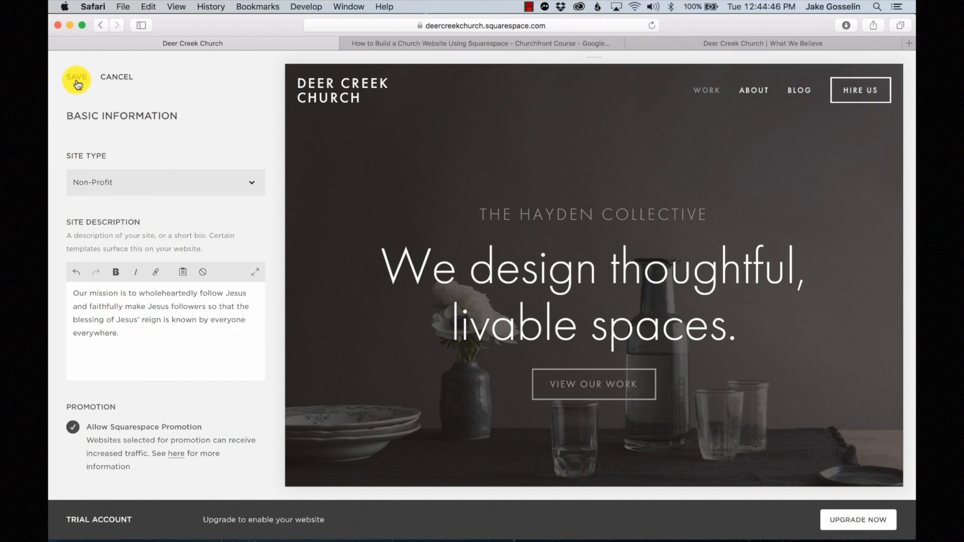
left_click(76, 81)
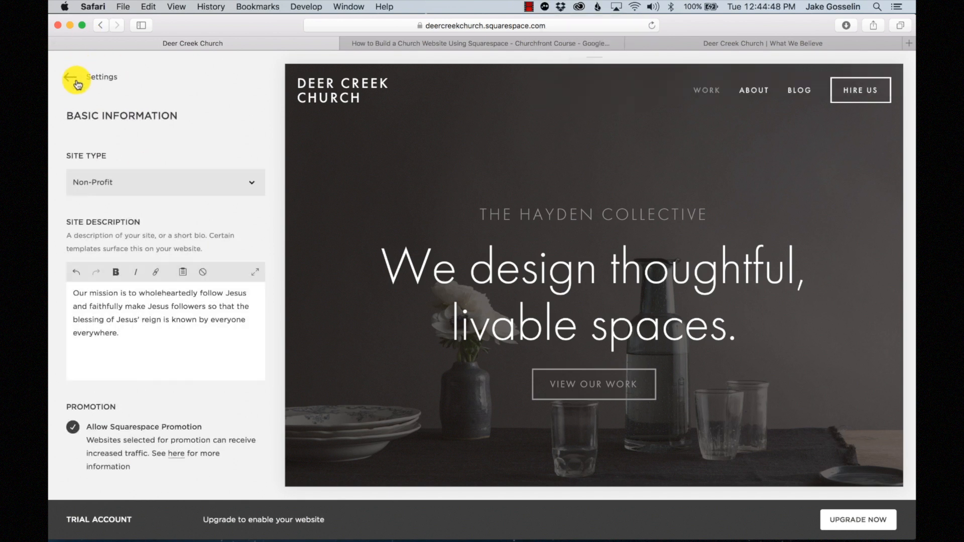
scroll(89, 302, "down", 2)
scroll(90, 310, "down", 2)
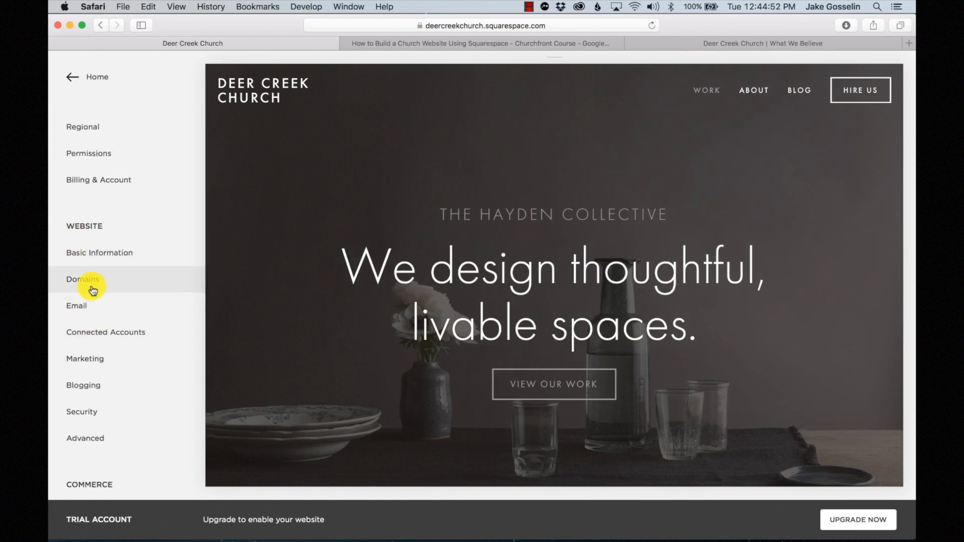
left_click(108, 282)
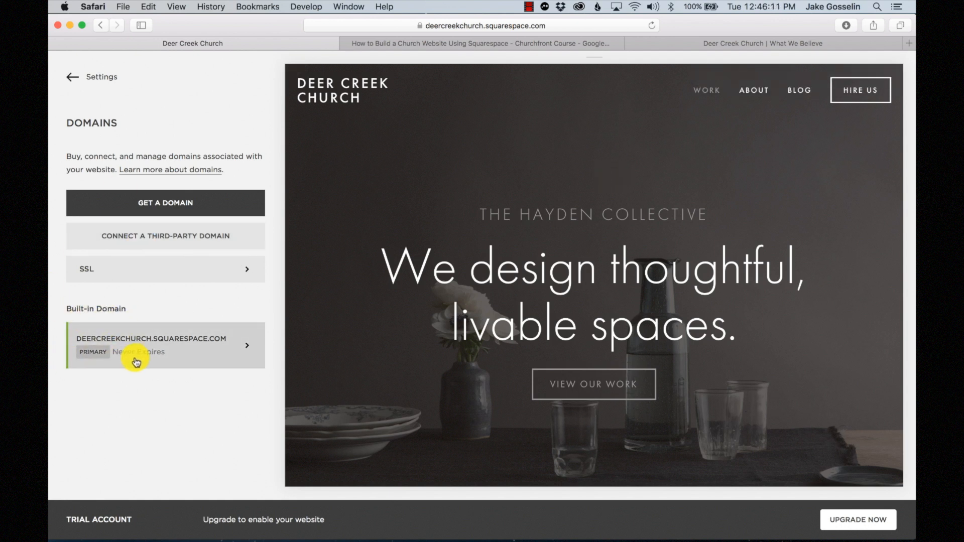
left_click(70, 77)
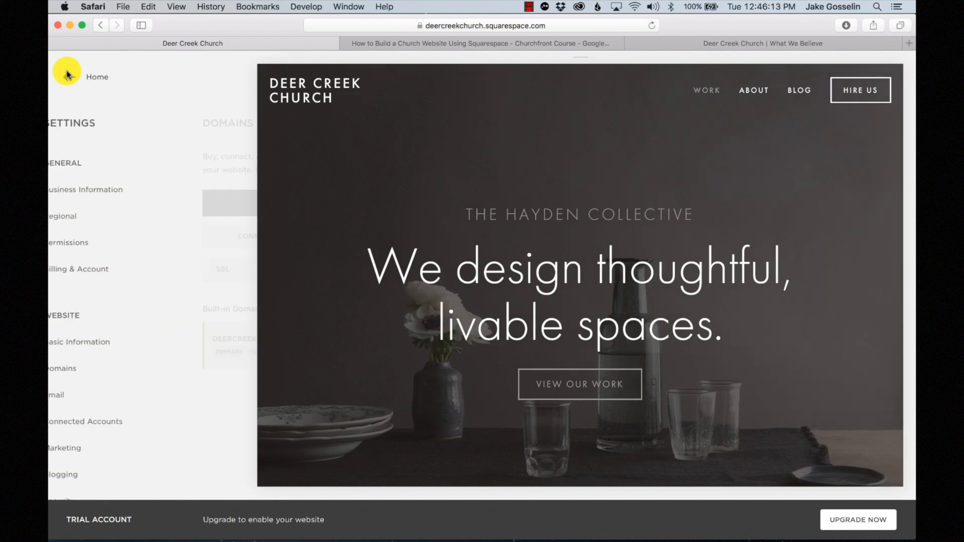
scroll(129, 376, "down", 5)
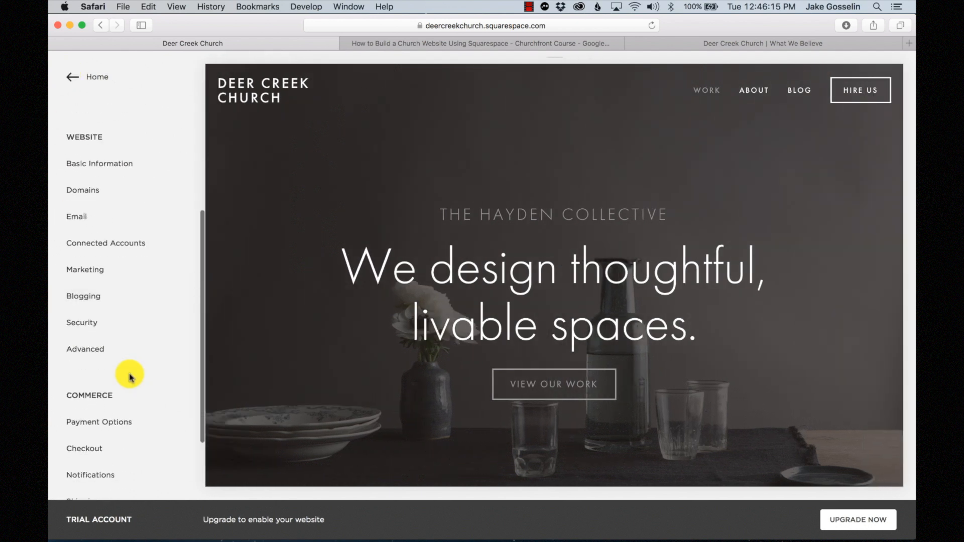
- Connect a Facebook account that pushes posts to the Deer Creek Church page
left_click(99, 252)
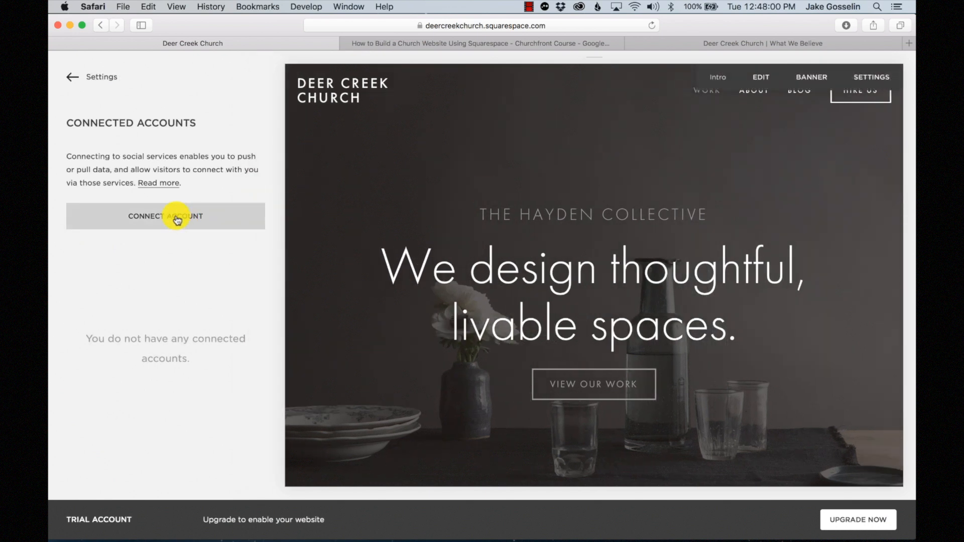
left_click(177, 219)
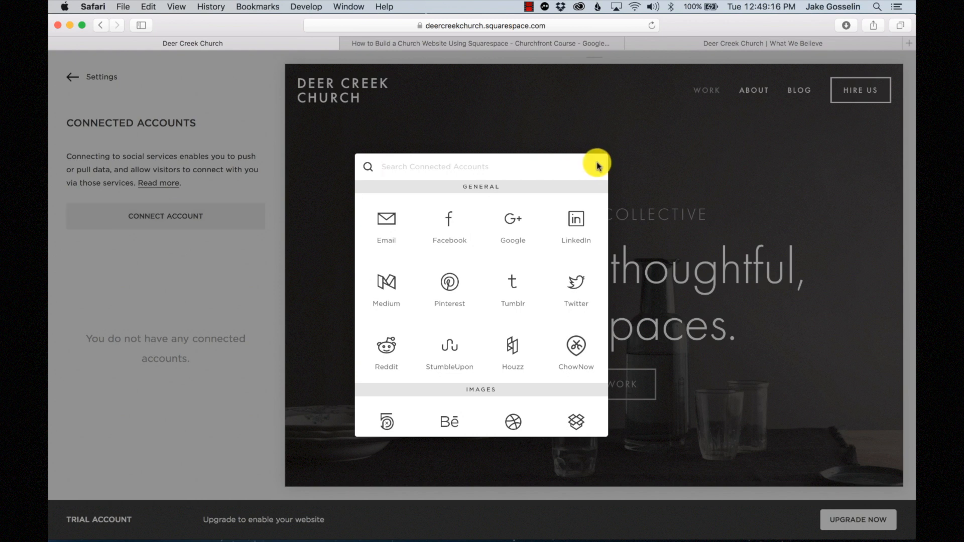
left_click(441, 229)
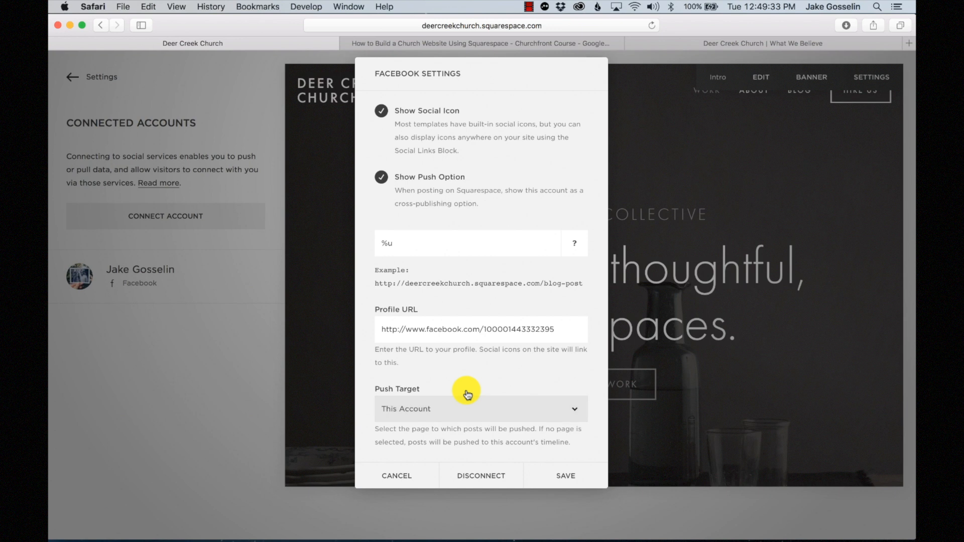
left_click(468, 408)
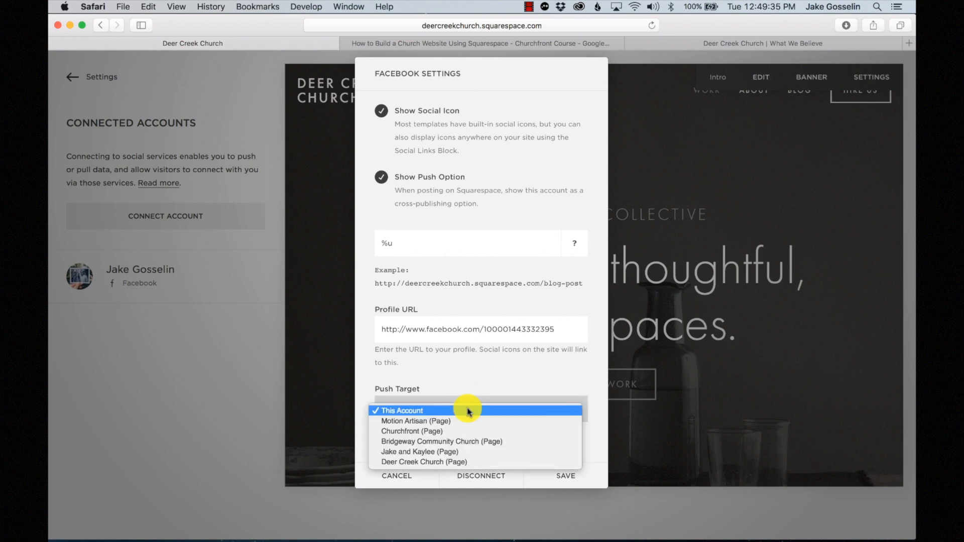
left_click(415, 462)
scroll(460, 375, "down", 2)
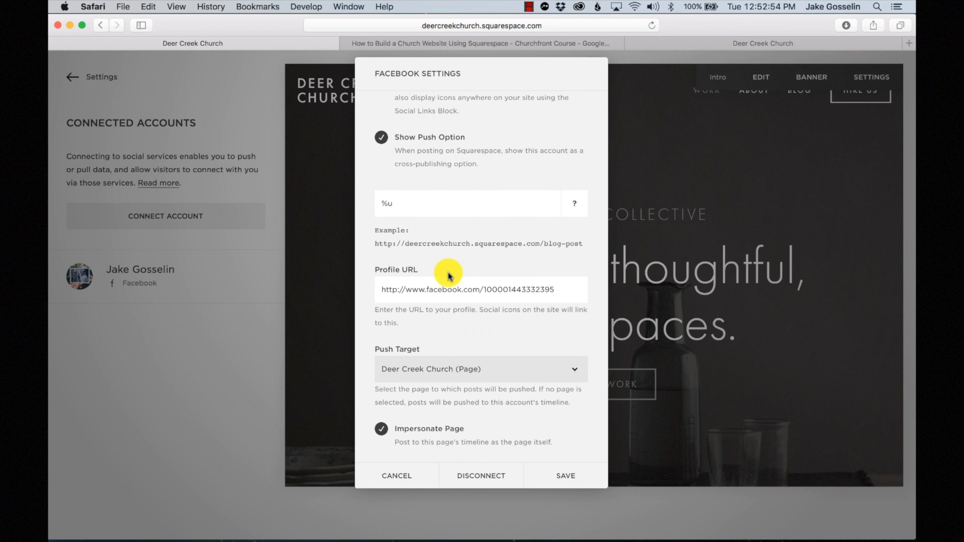
- Replace the Facebook profile URL with the deercreekonline page address, save, and close the service list
triple_click(495, 286)
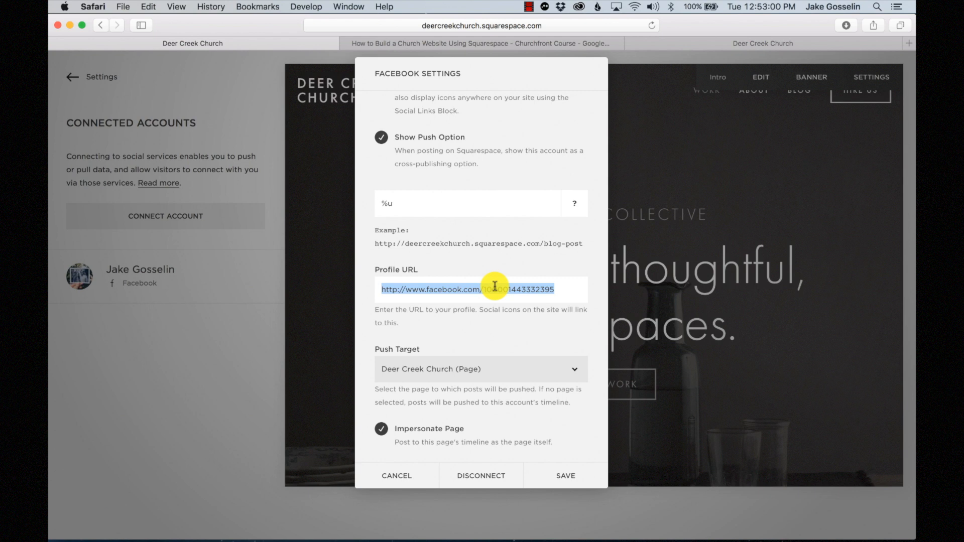
left_click(703, 47)
left_click(541, 23)
key("super+c")
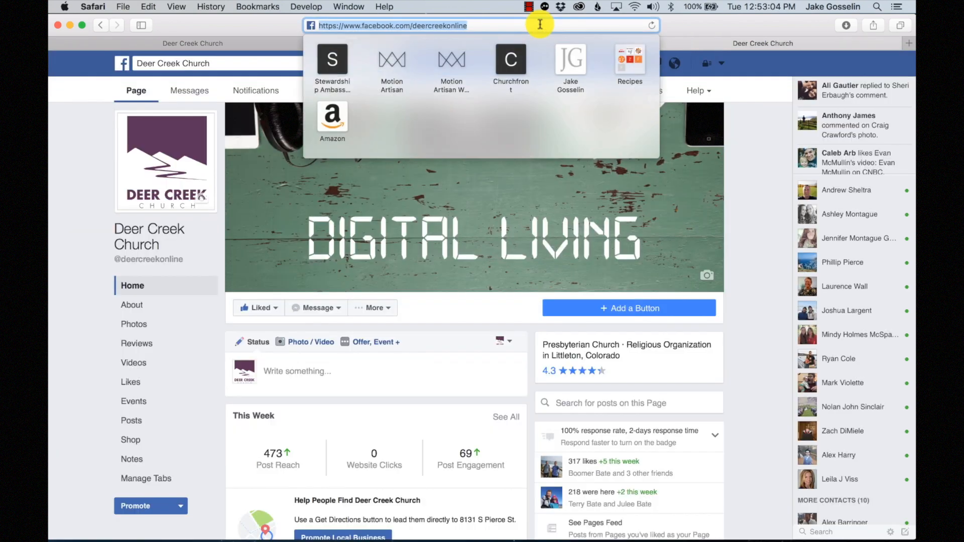
left_click(232, 43)
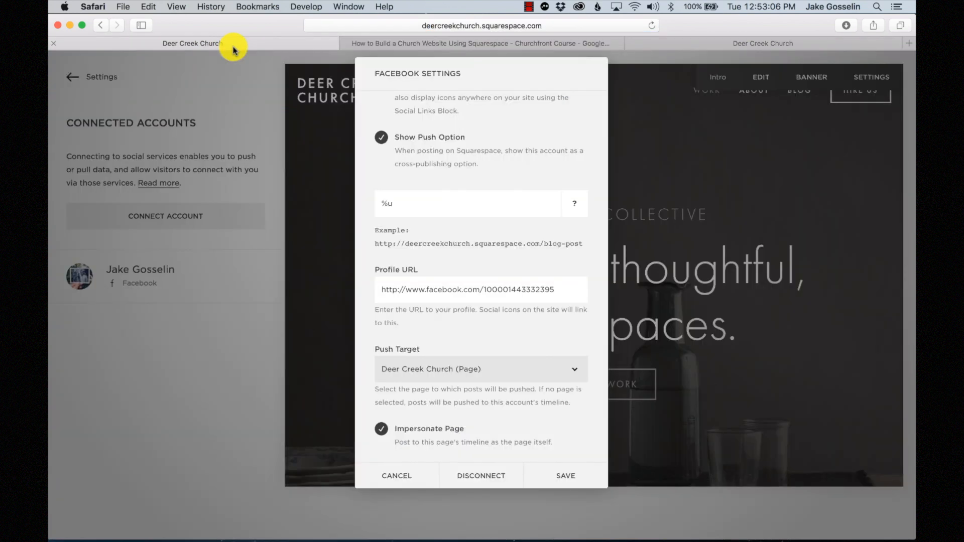
triple_click(484, 289)
key("super+v")
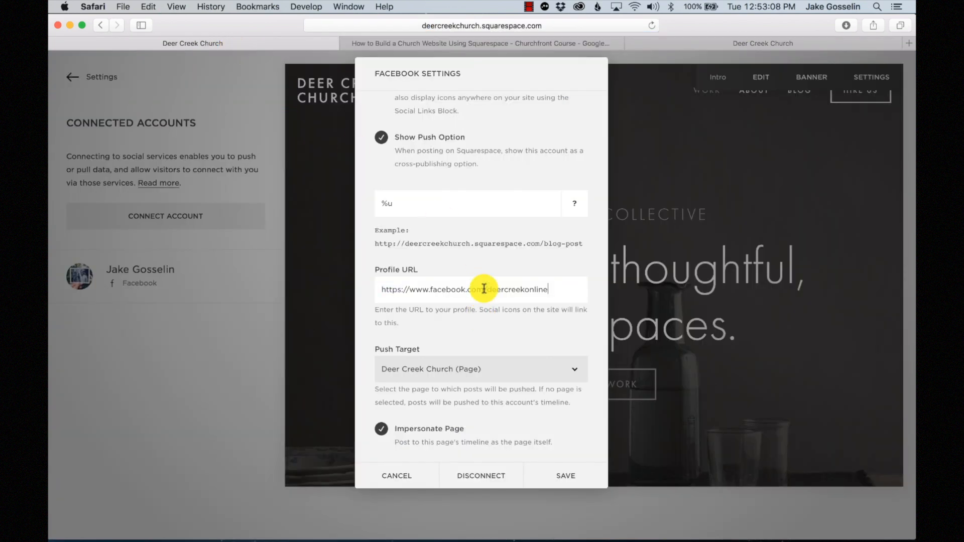
left_click(573, 475)
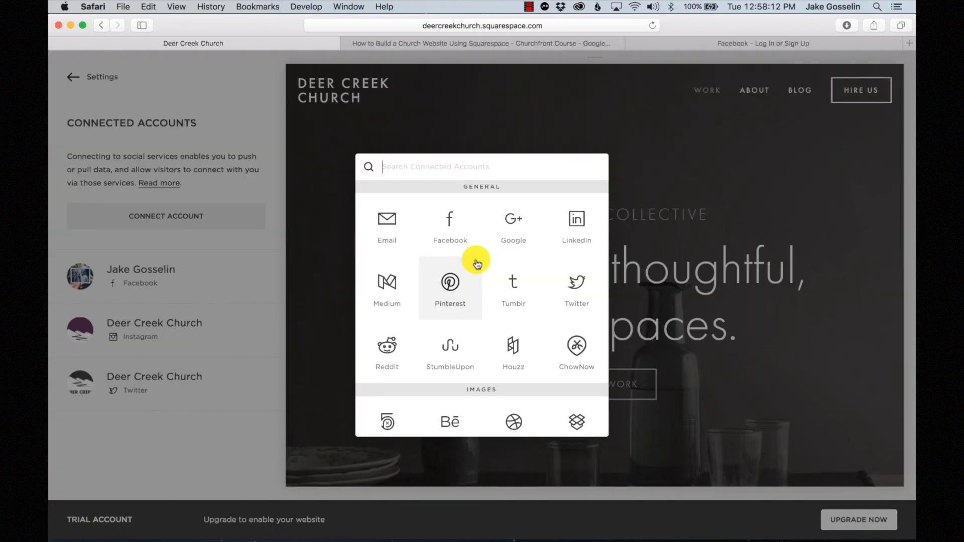
scroll(477, 263, "down", 5)
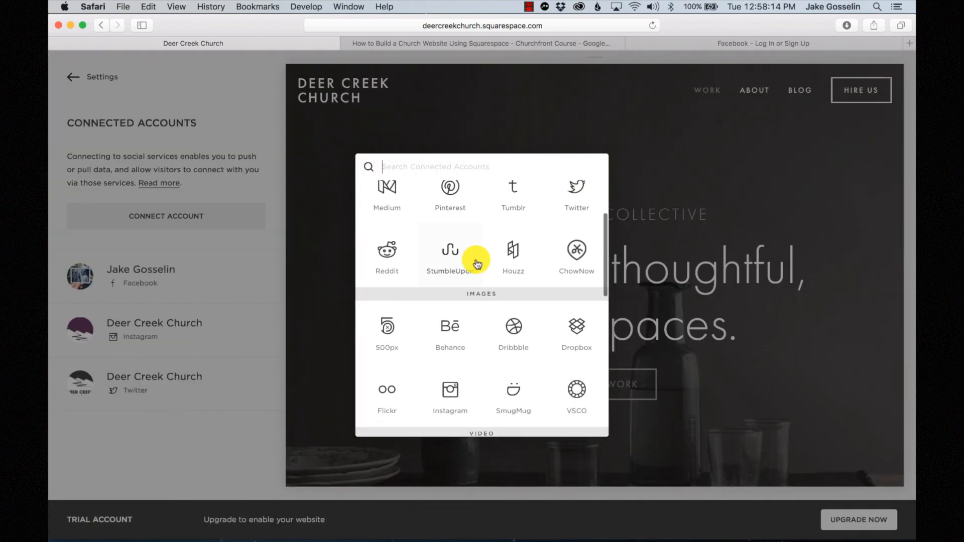
scroll(477, 264, "down", 8)
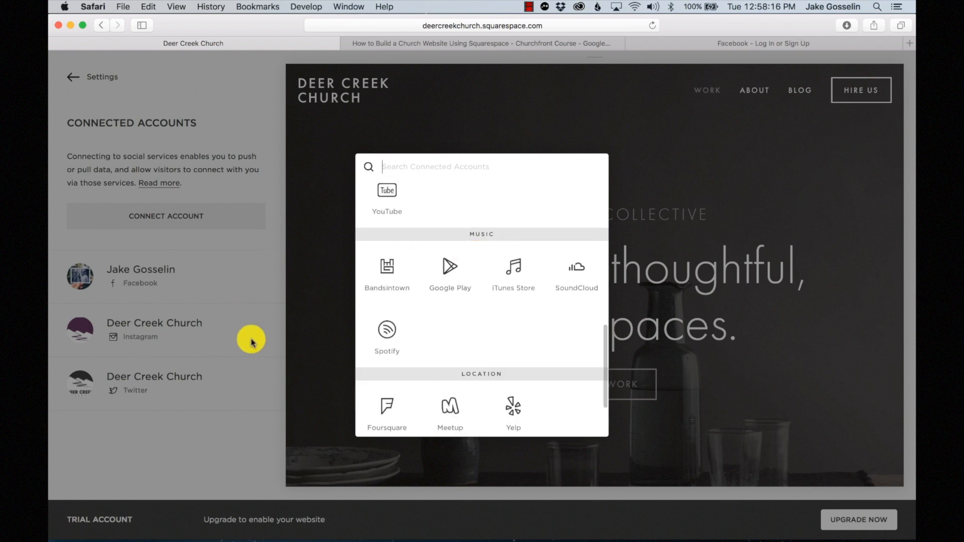
left_click(207, 467)
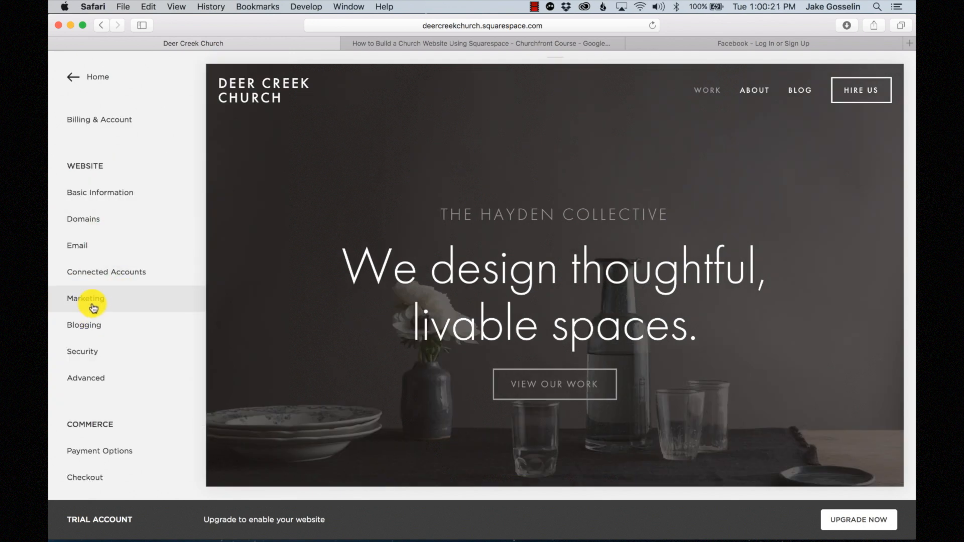
- Save the SEO description calling Deer Creek Church a Littleton, Colorado PCA church
left_click(92, 307)
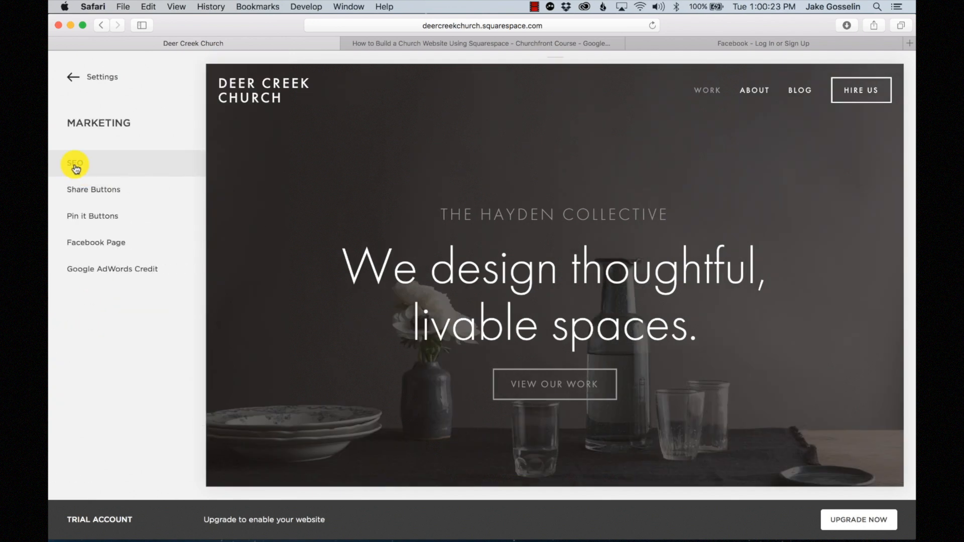
left_click(75, 166)
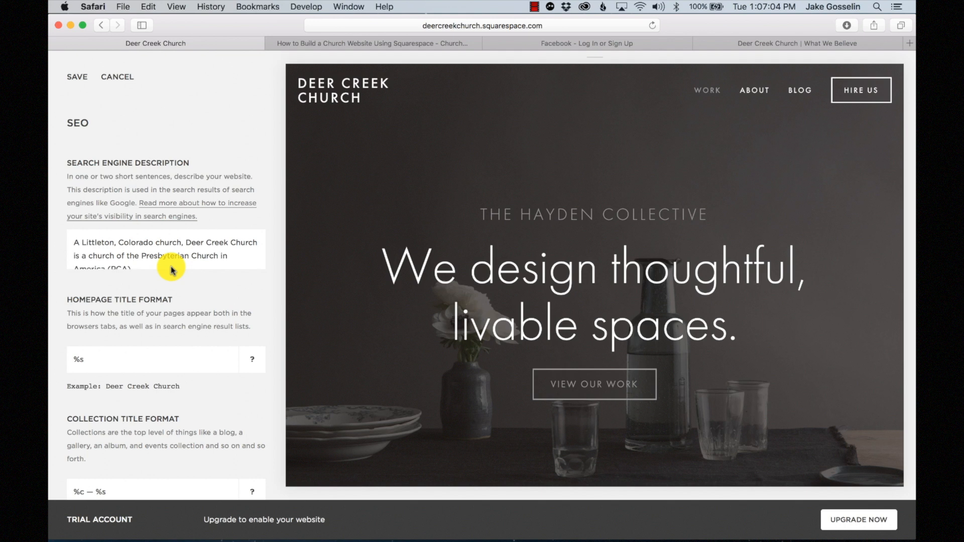
scroll(173, 256, "down", 1)
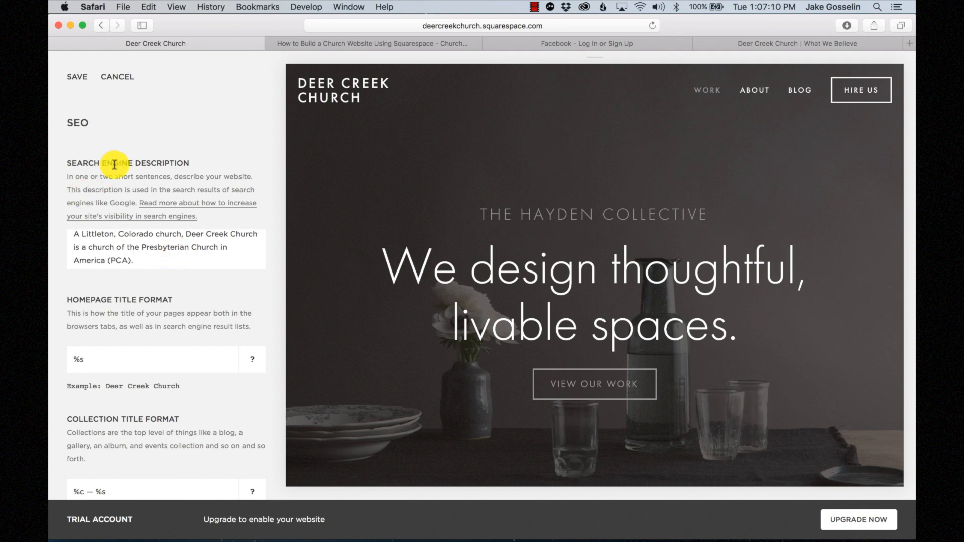
scroll(137, 251, "up", 1)
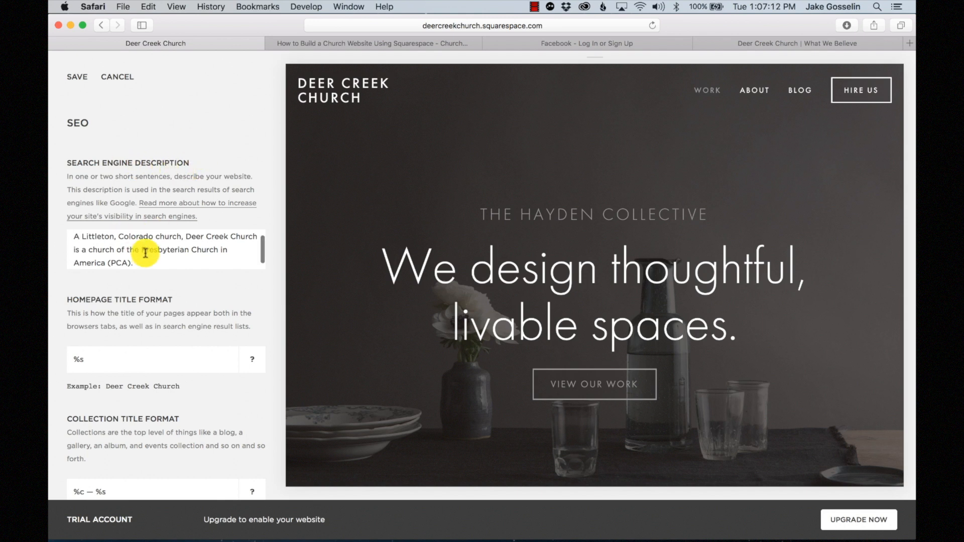
left_click(74, 76)
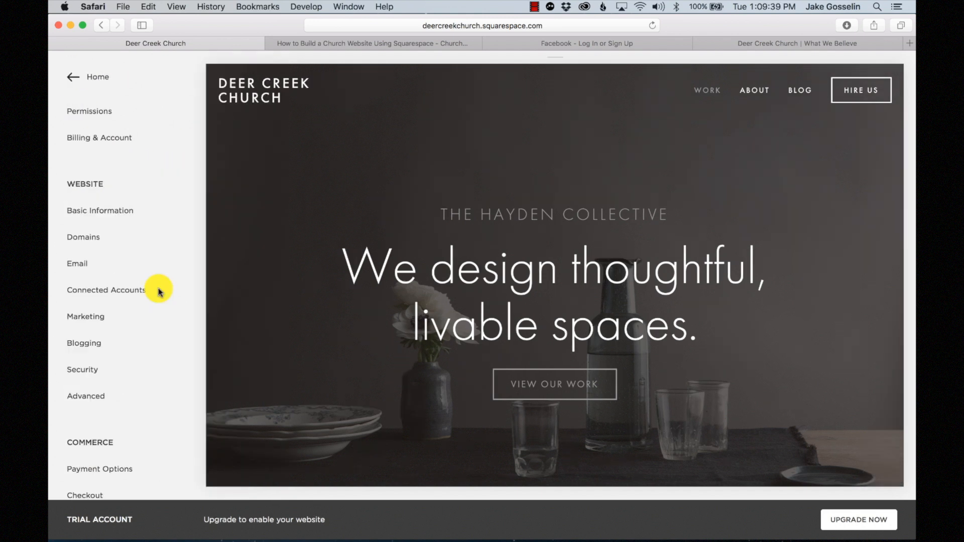
- Try the Security site-wide password set to Enable, return it to Disable, and go back
left_click(94, 372)
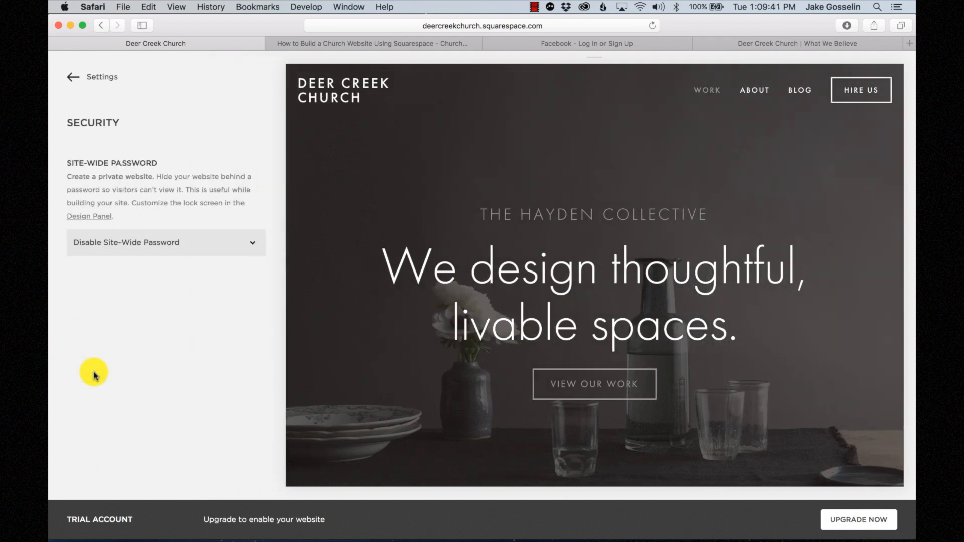
left_click(126, 245)
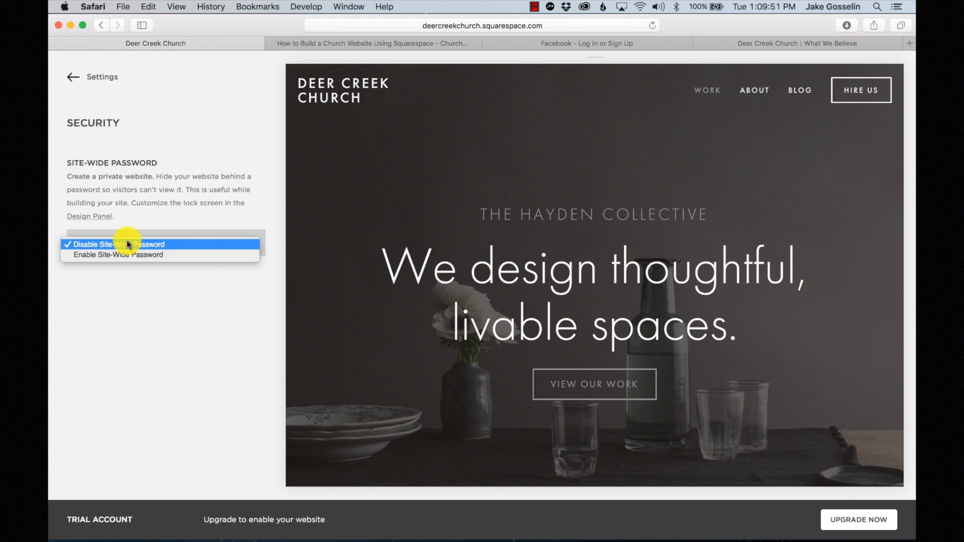
left_click(127, 255)
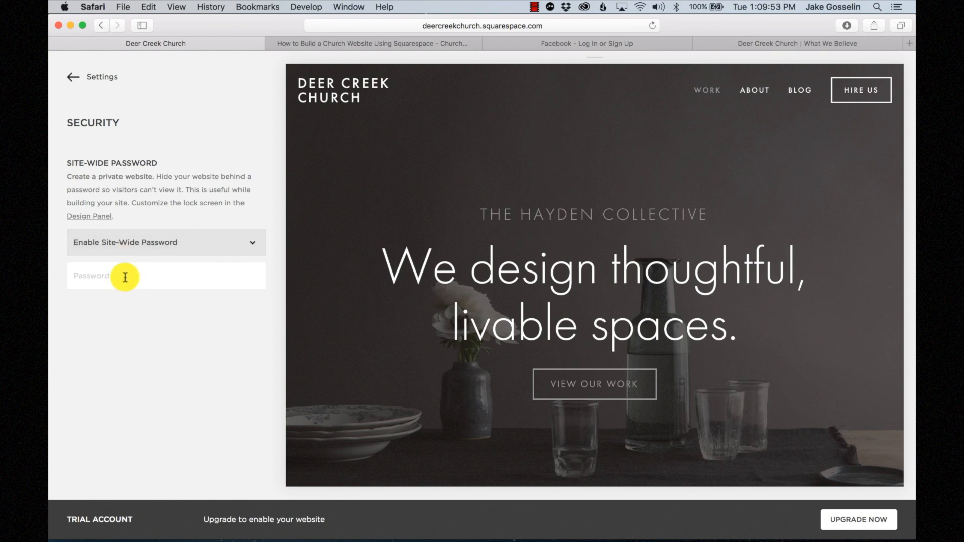
left_click(129, 244)
left_click(128, 233)
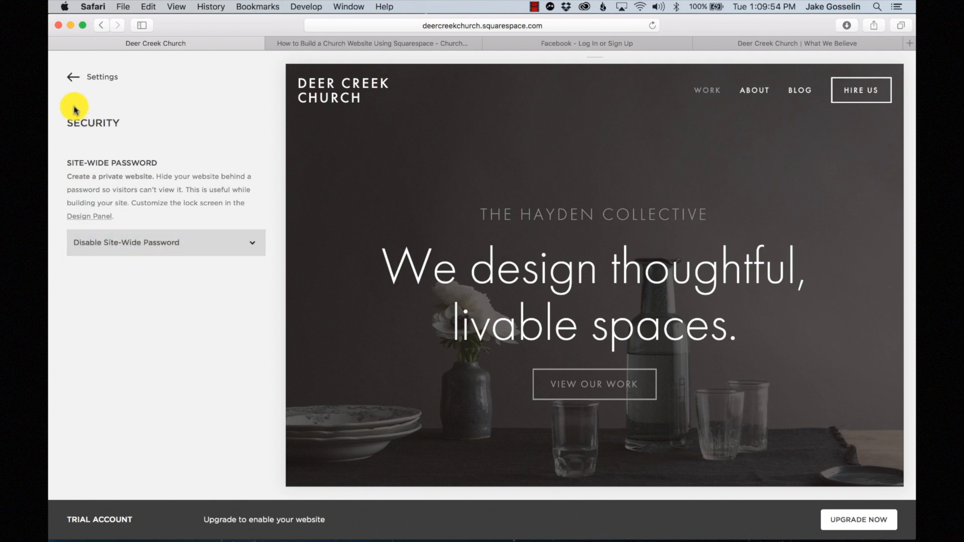
left_click(70, 76)
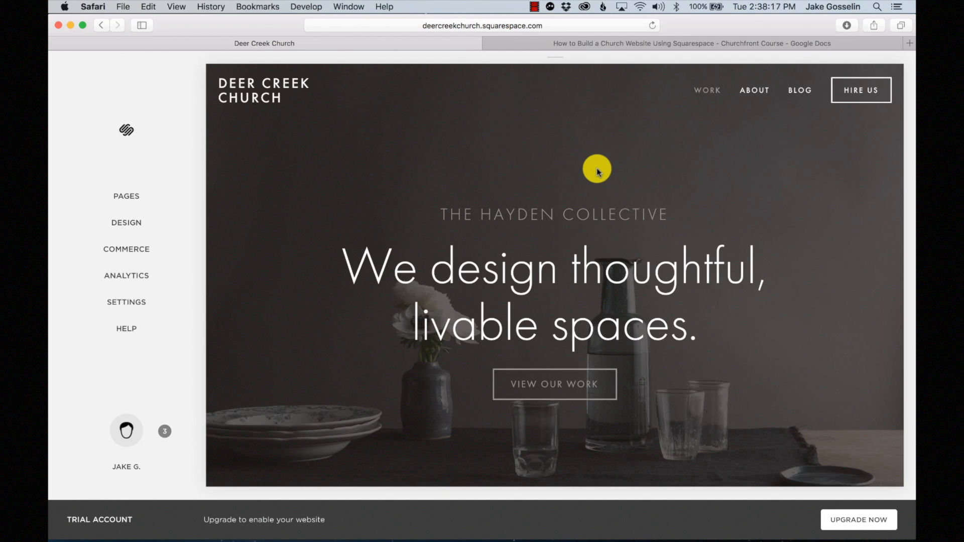
- Open Design > Logo & Title and retype the title ending so it reads Deer Creek Church
left_click(126, 222)
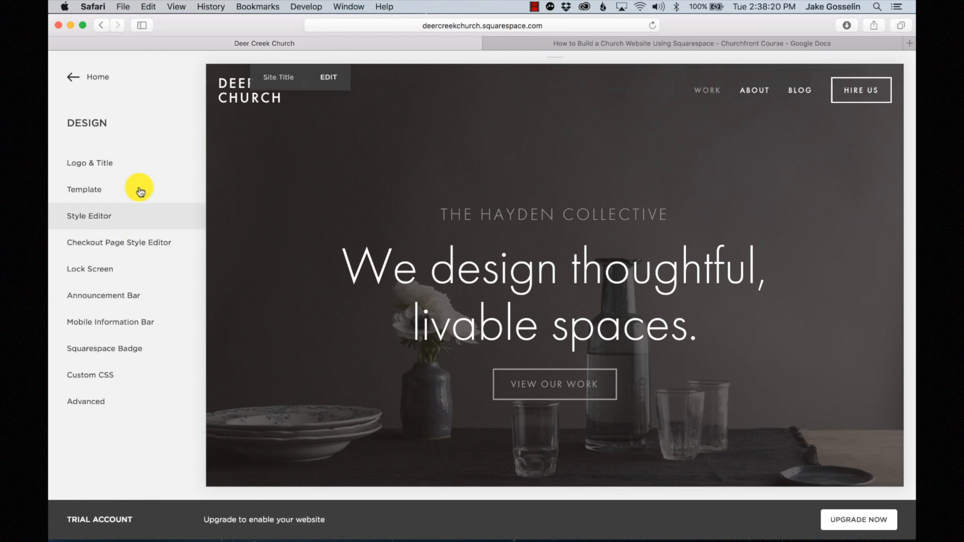
left_click(112, 161)
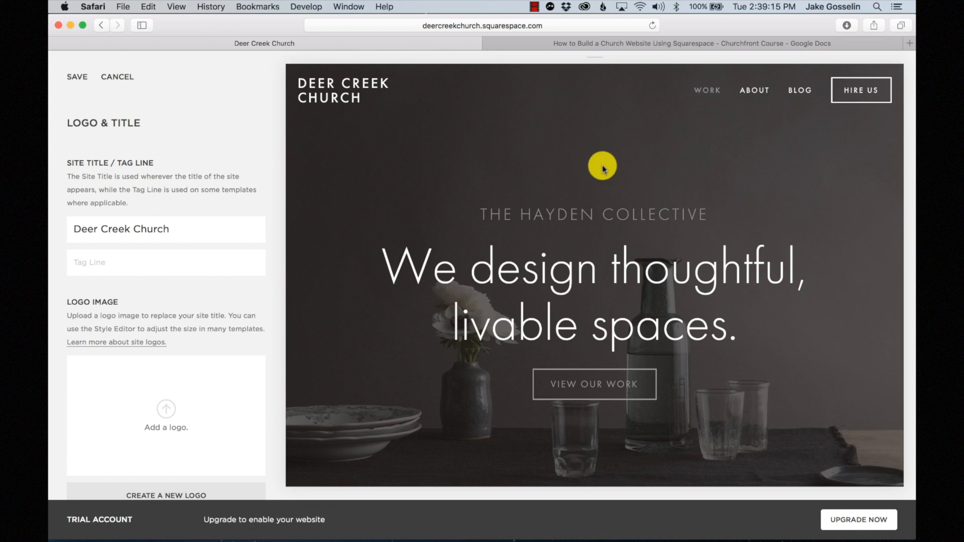
mouse_move(333, 103)
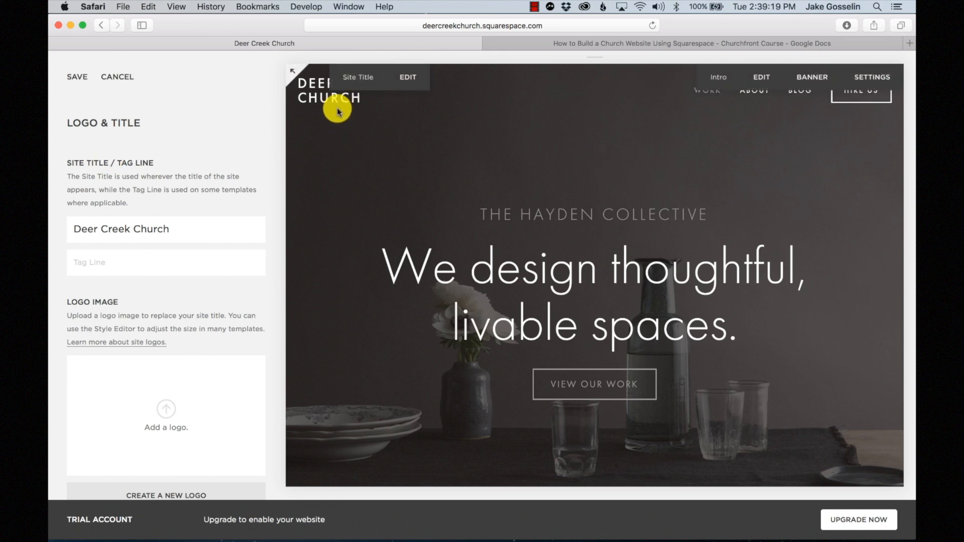
key("BackSpace")
key("BackSpace")
key("BackSpace")
key("BackSpace")
key("BackSpace")
key("BackSpace")
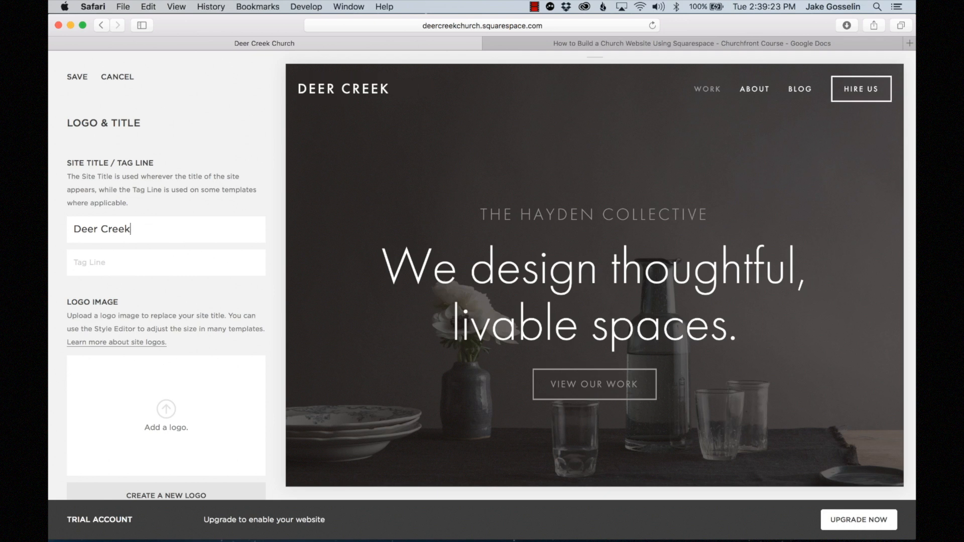
type("Cj")
key("BackSpace")
type("hurch")
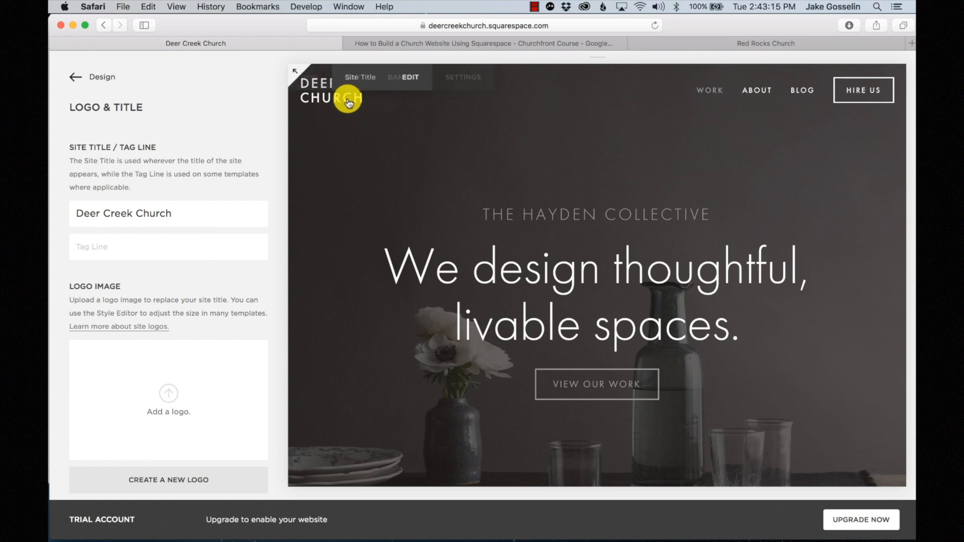
scroll(151, 269, "down", 3)
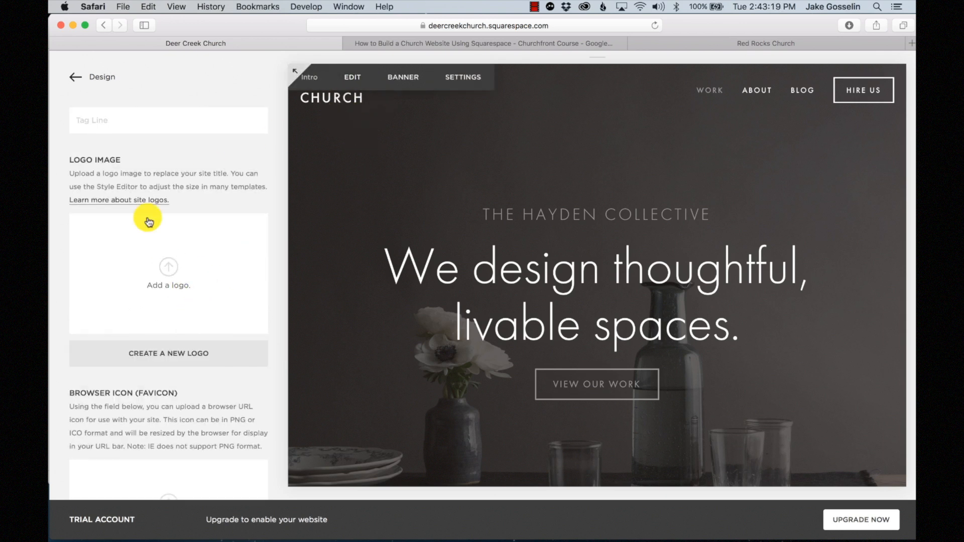
- Upload '2015 Deer Creek Church Logo White Background.png' as the site logo and save
left_click(212, 274)
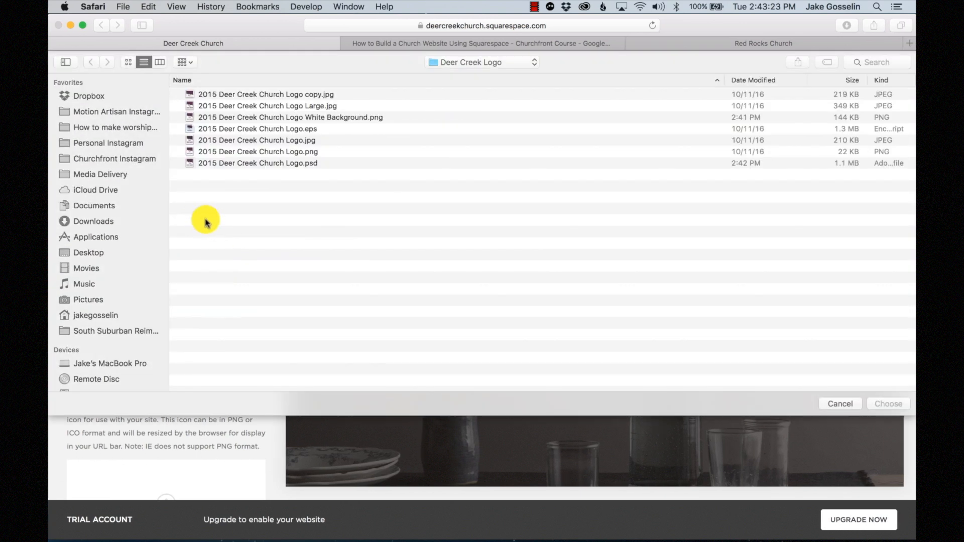
left_click(298, 118)
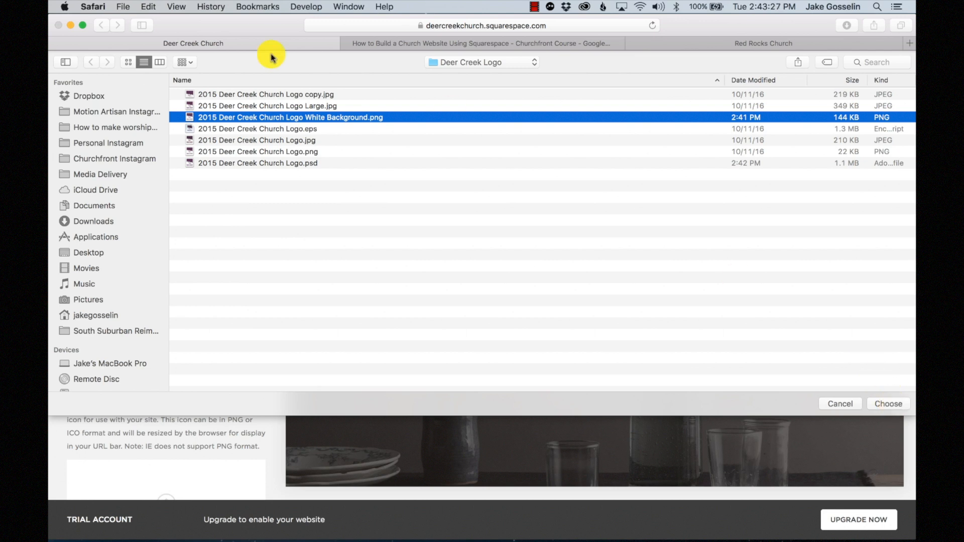
left_click(900, 404)
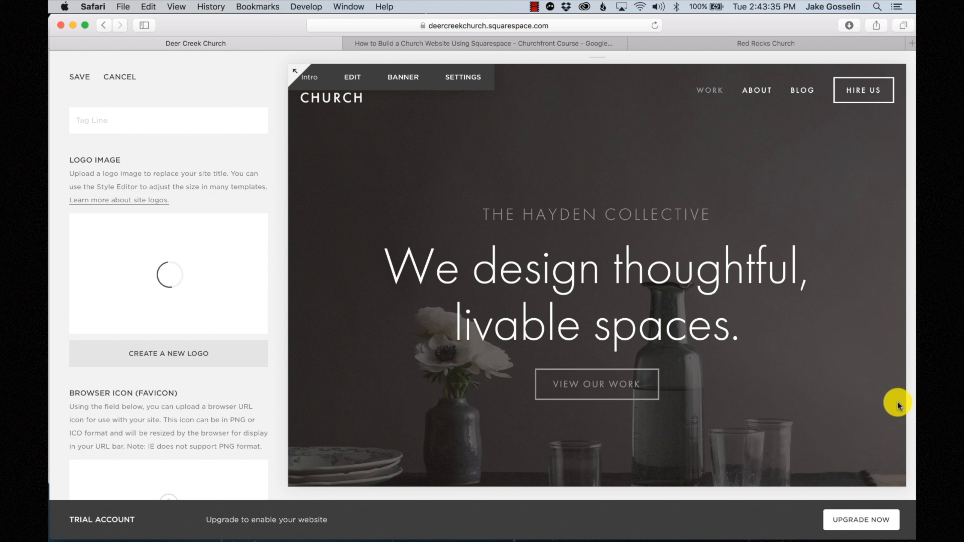
mouse_move(231, 257)
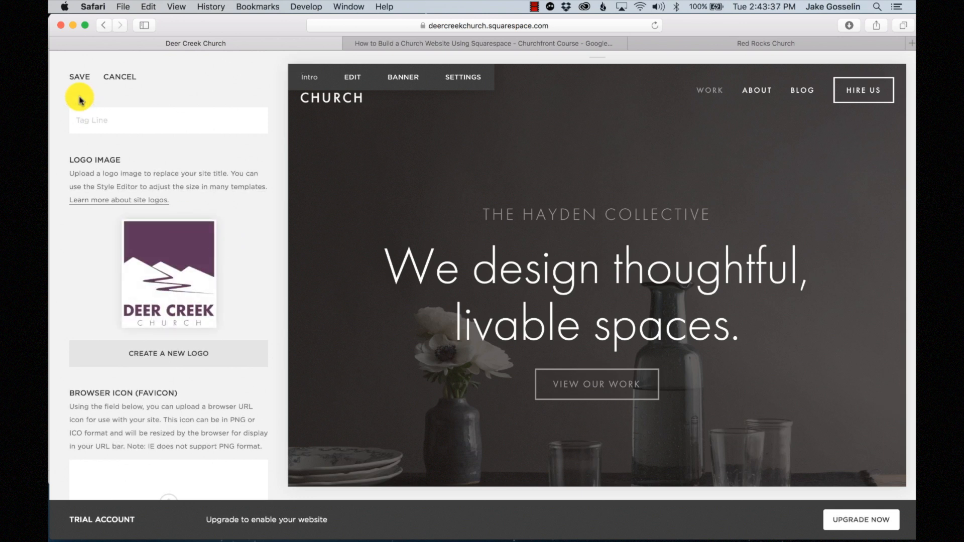
left_click(86, 78)
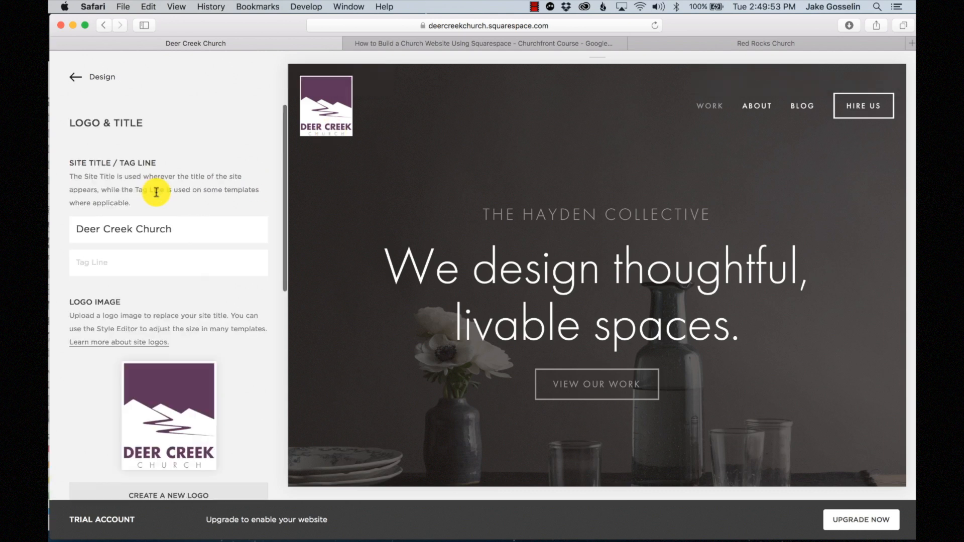
- Preview and upload Deer Creek Favicon.jpg in the Browser Icon (Favicon) field
scroll(156, 192, "down", 5)
scroll(156, 192, "down", 5)
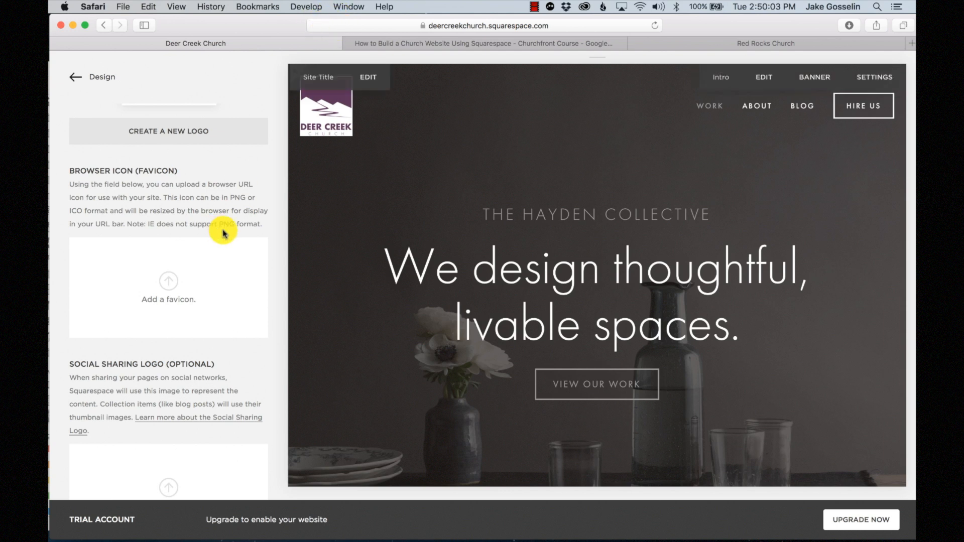
left_click(168, 282)
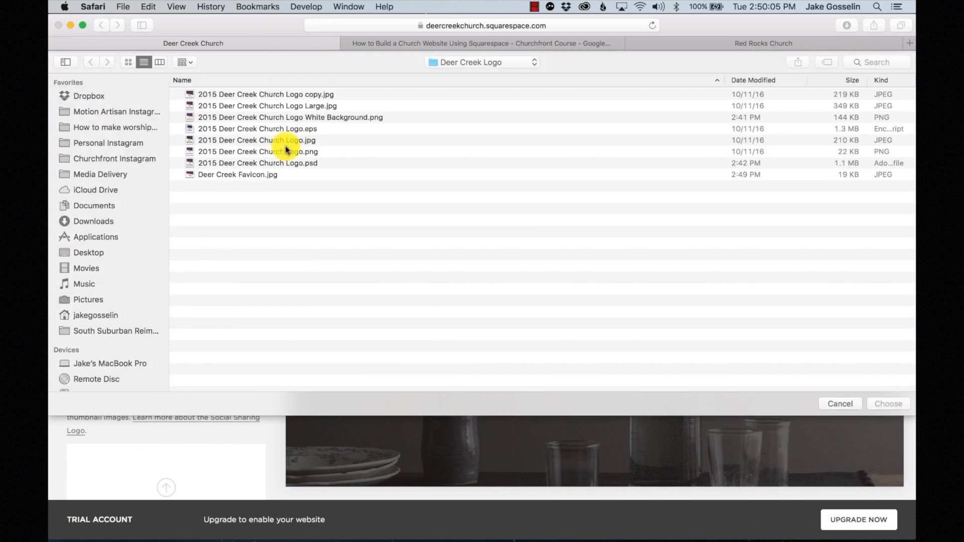
left_click(246, 176)
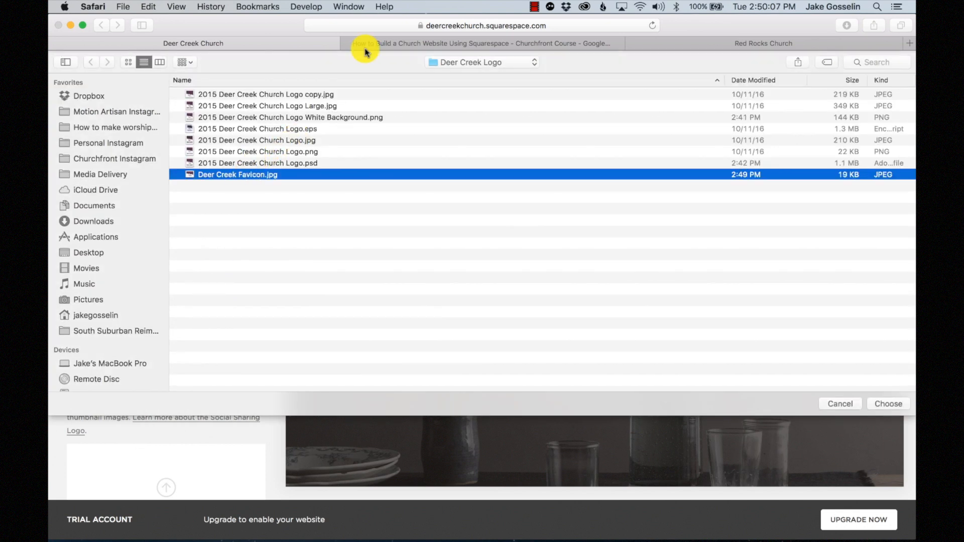
left_click(160, 62)
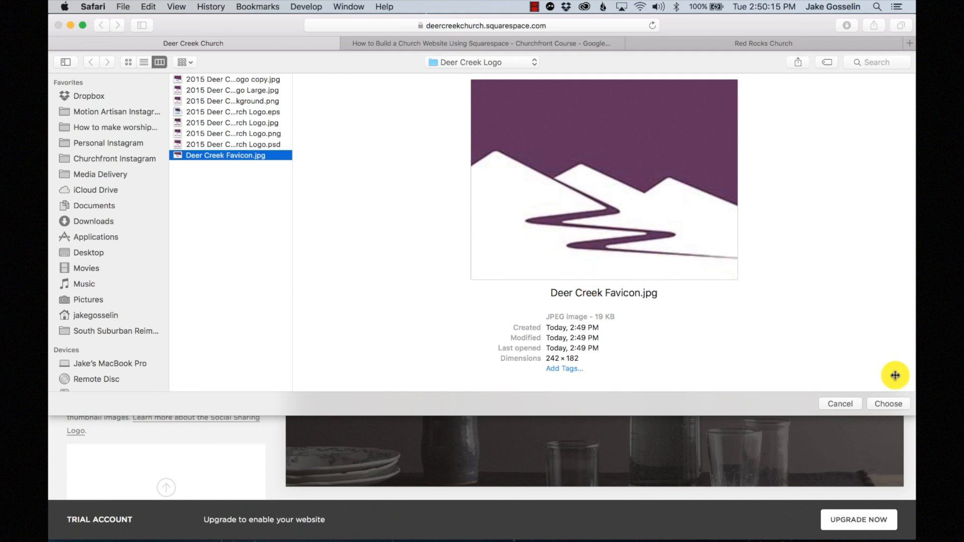
left_click(884, 404)
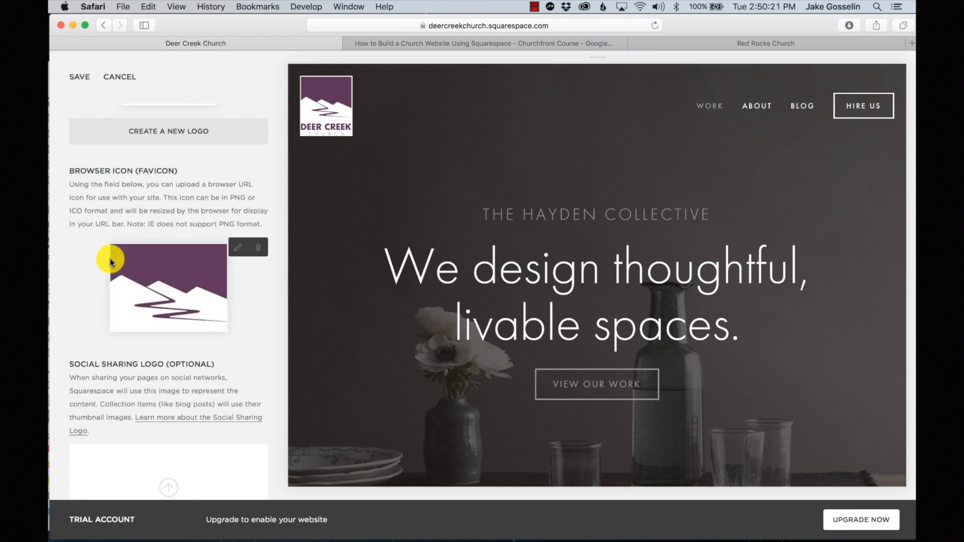
- Save the new favicon along with the logo and title settings
left_click(79, 77)
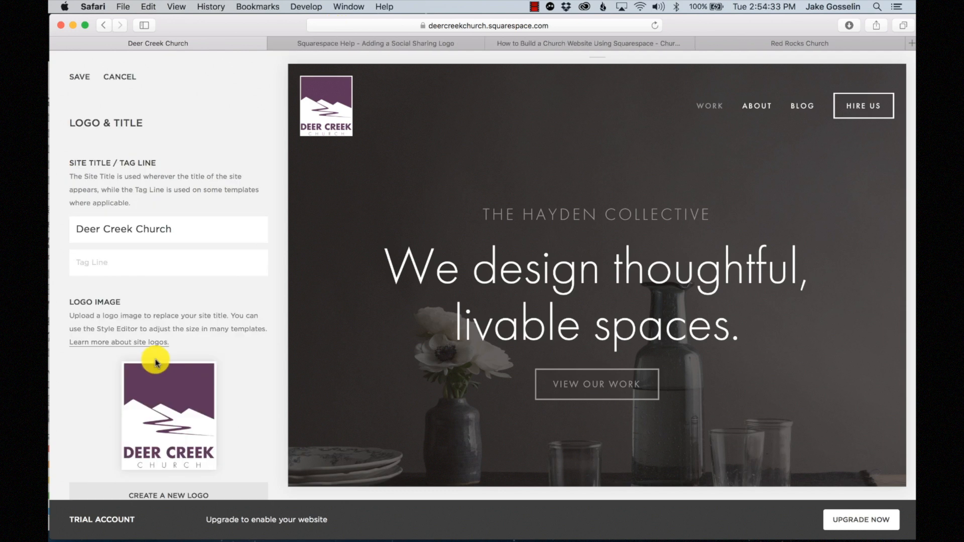
scroll(156, 361, "down", 5)
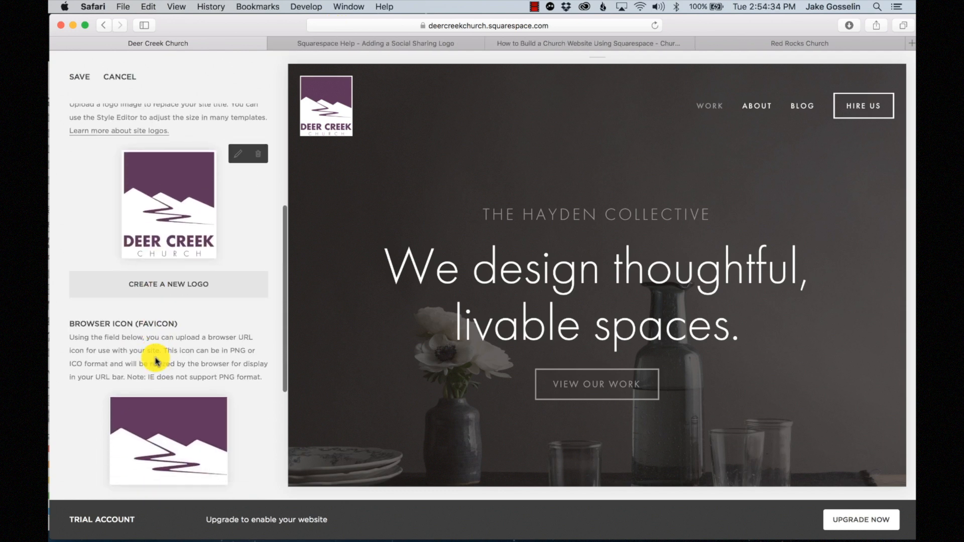
scroll(156, 362, "up", 5)
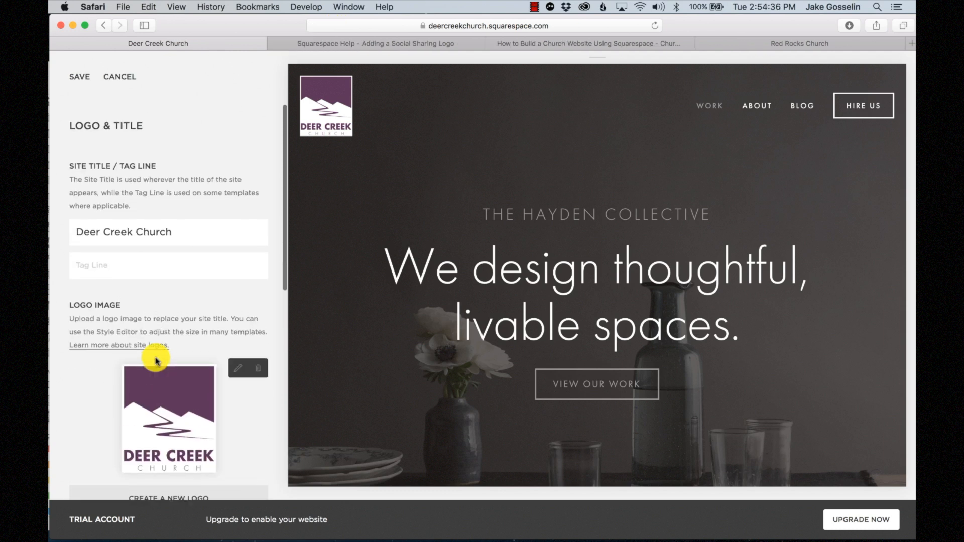
left_click(80, 76)
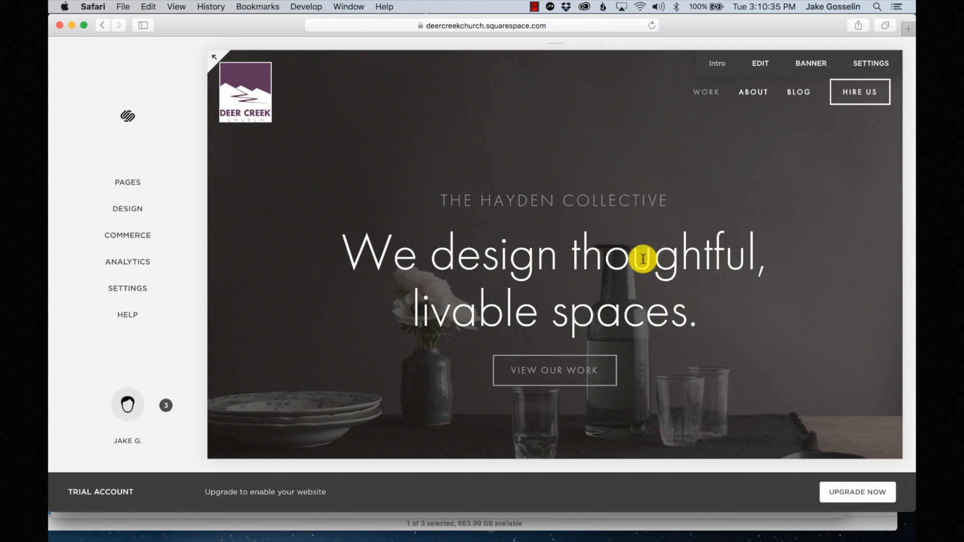
- Open the Style Editor and narrow its options to the home page Banner Section
left_click(128, 211)
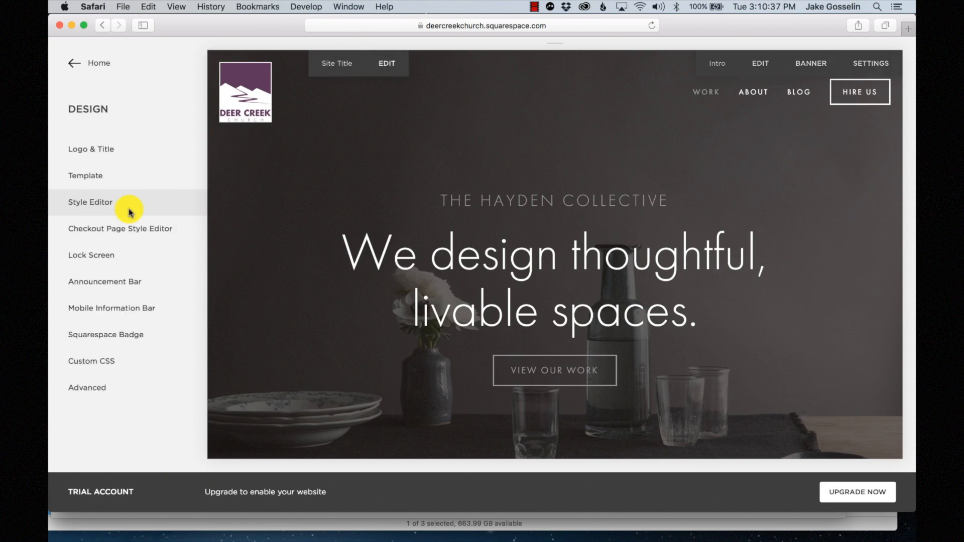
left_click(95, 203)
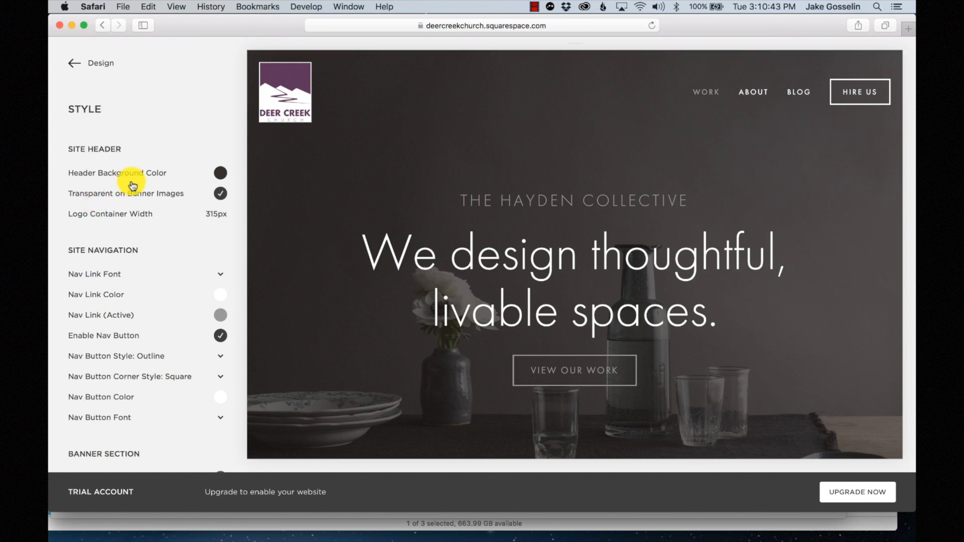
scroll(131, 184, "down", 3)
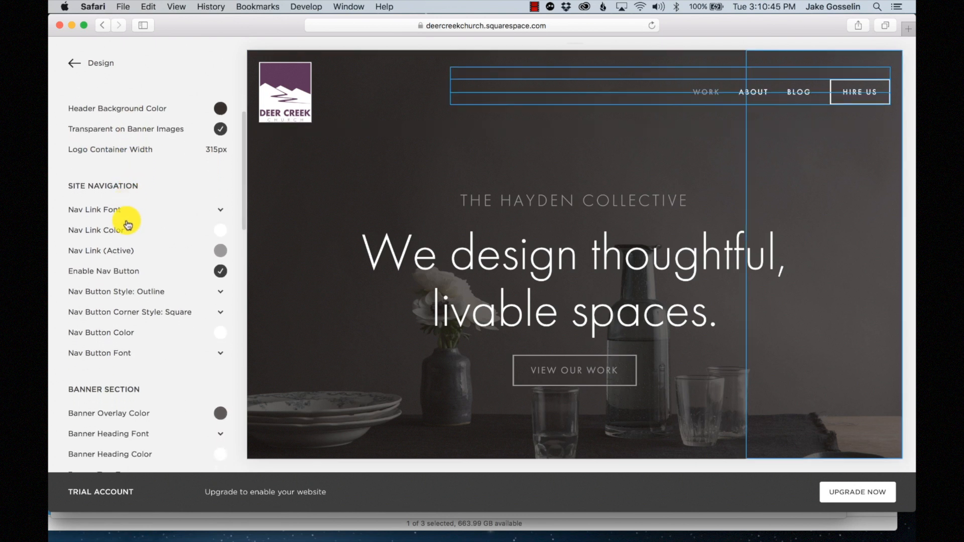
scroll(128, 268, "down", 1)
scroll(128, 269, "down", 1)
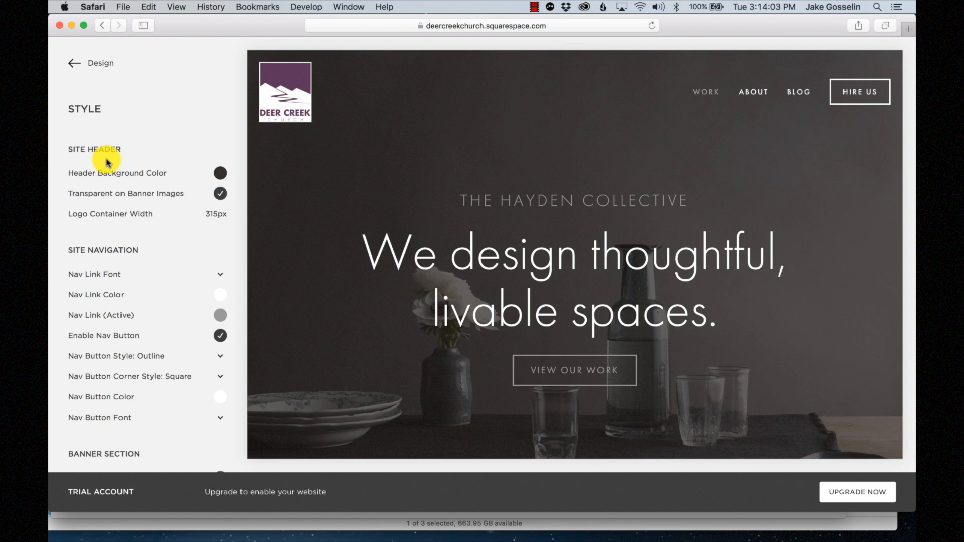
scroll(107, 162, "down", 6)
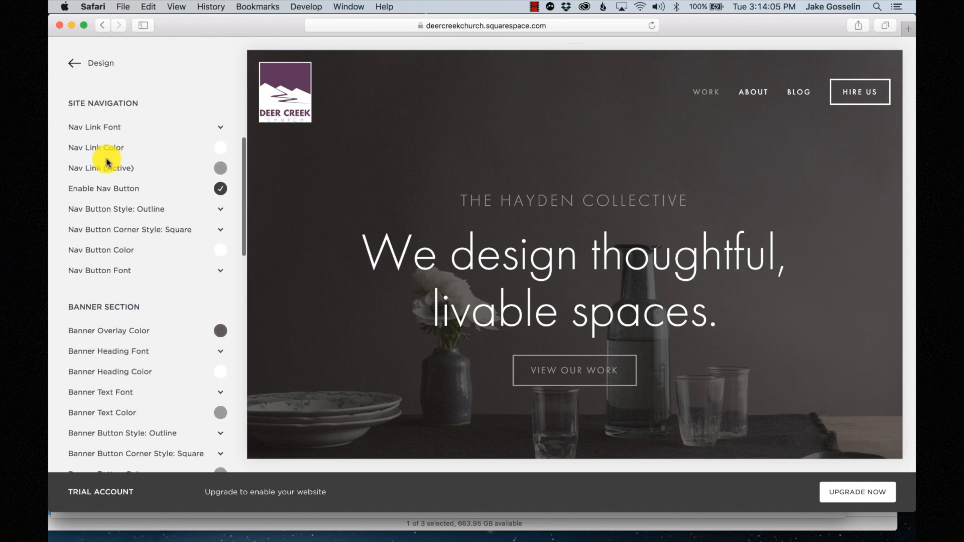
scroll(106, 161, "down", 5)
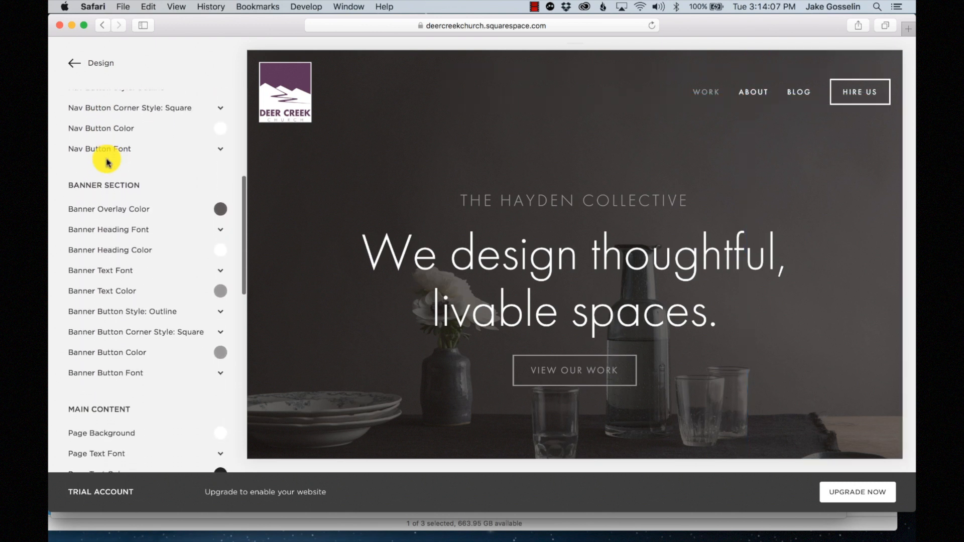
scroll(106, 162, "down", 4)
scroll(107, 162, "up", 15)
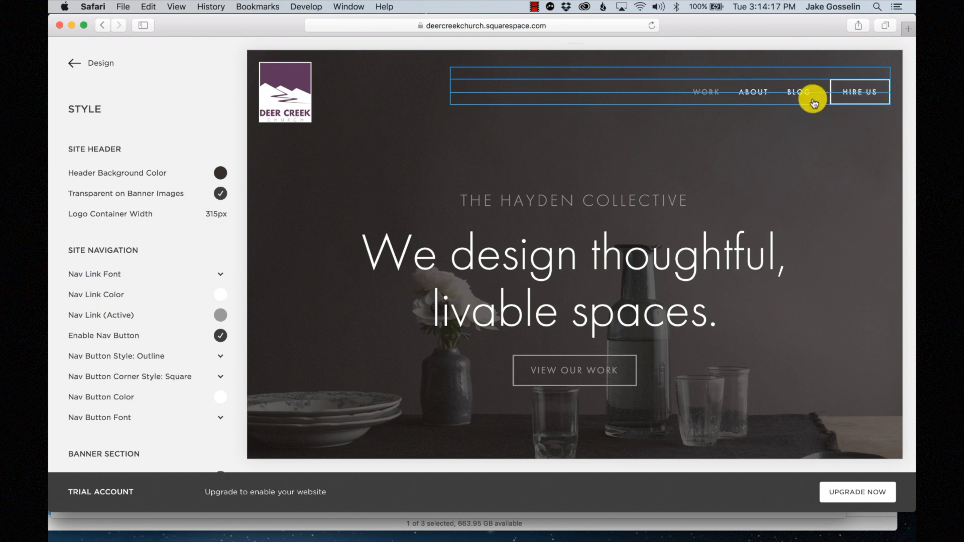
left_click(716, 82)
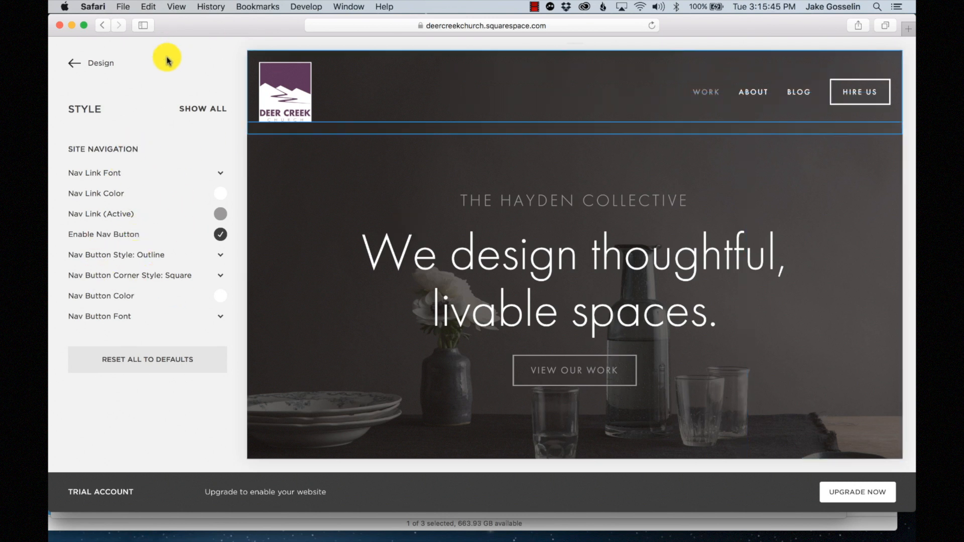
left_click(214, 111)
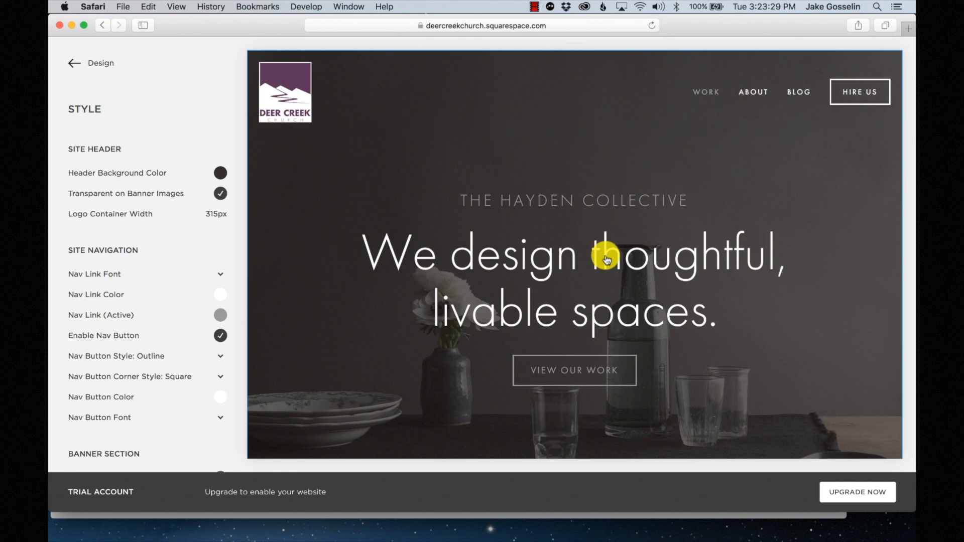
left_click(607, 259)
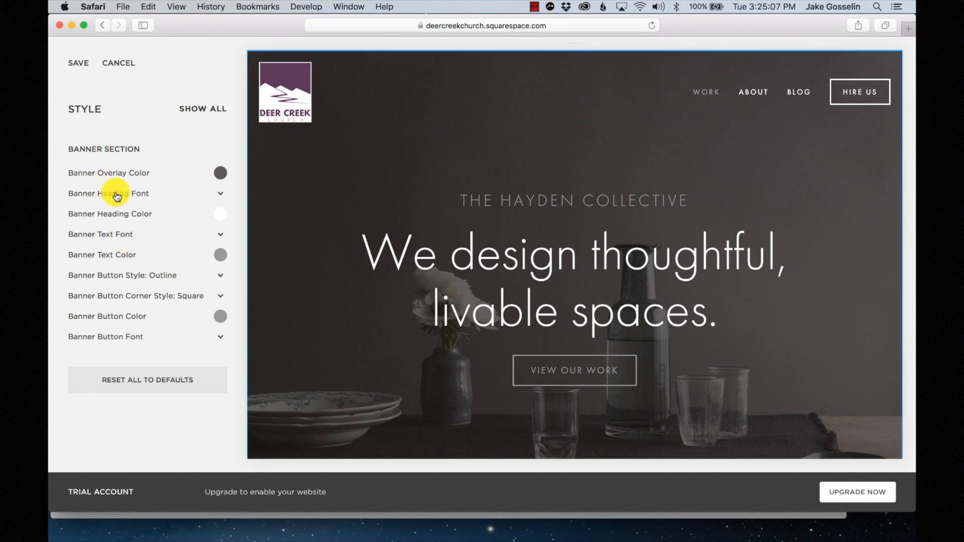
- Shrink the banner heading to 63px in Futura PT, after trying Adelle Sans, and save
left_click(218, 194)
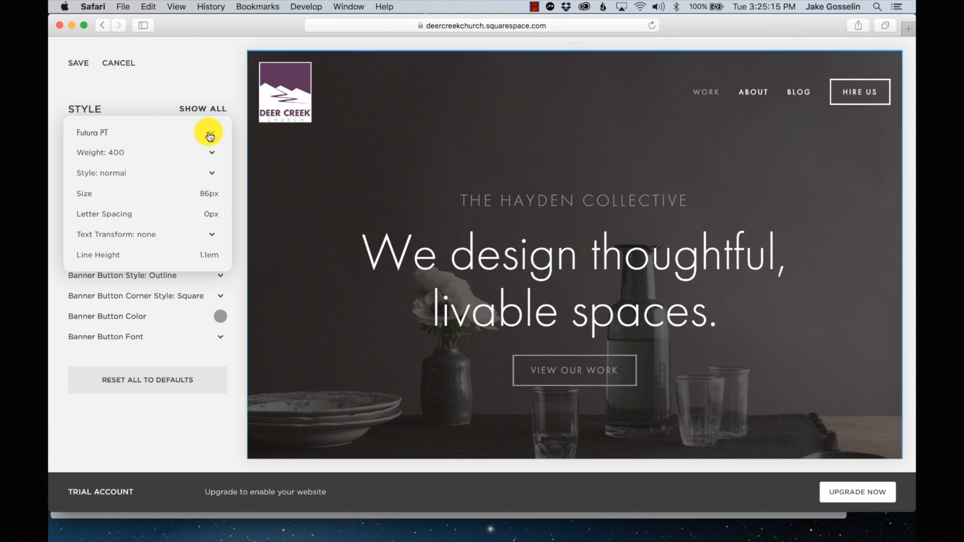
left_click(100, 133)
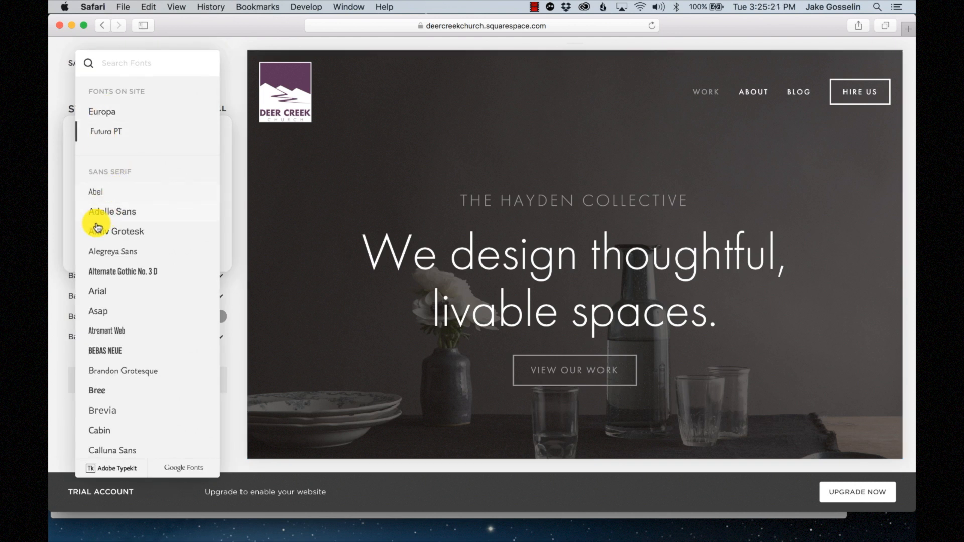
left_click(108, 214)
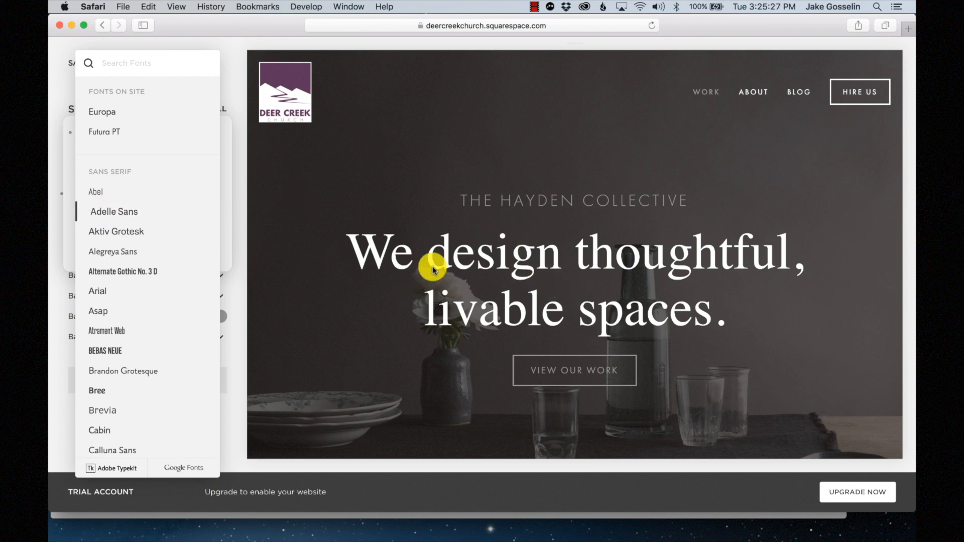
left_click(111, 134)
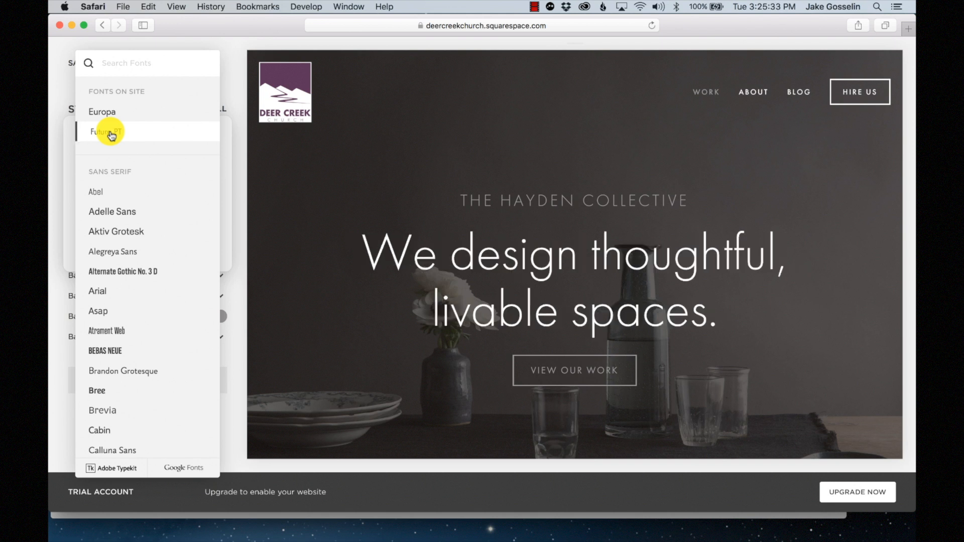
left_click(67, 161)
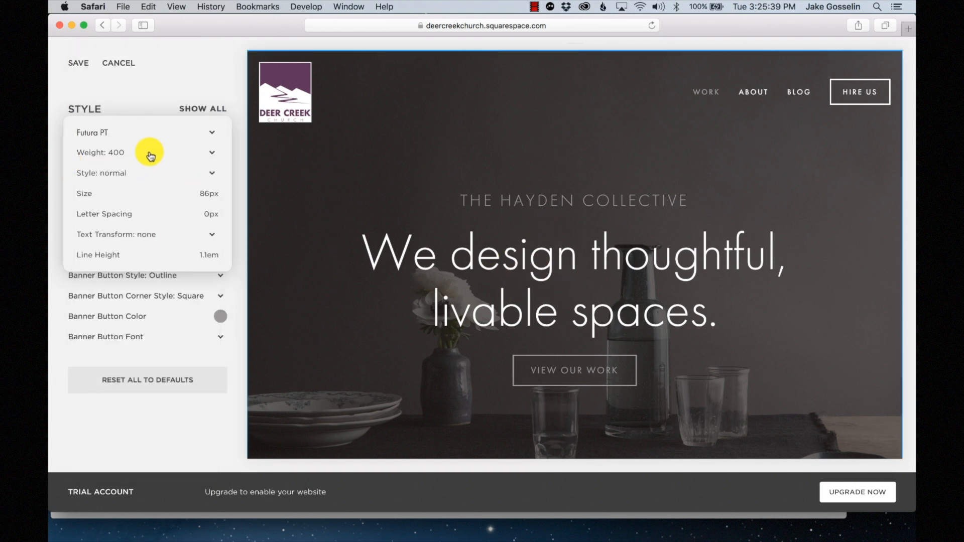
mouse_move(134, 190)
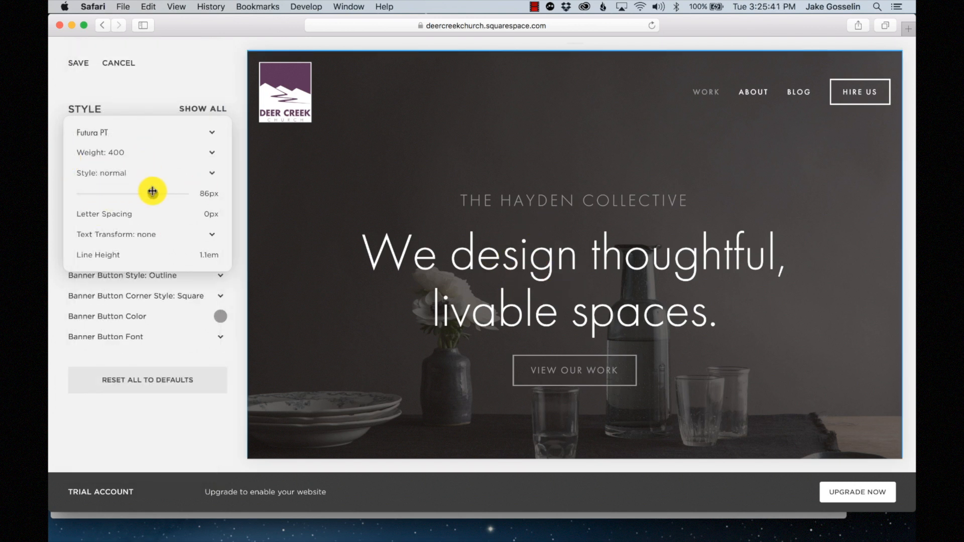
left_click_drag(151, 191, 126, 192)
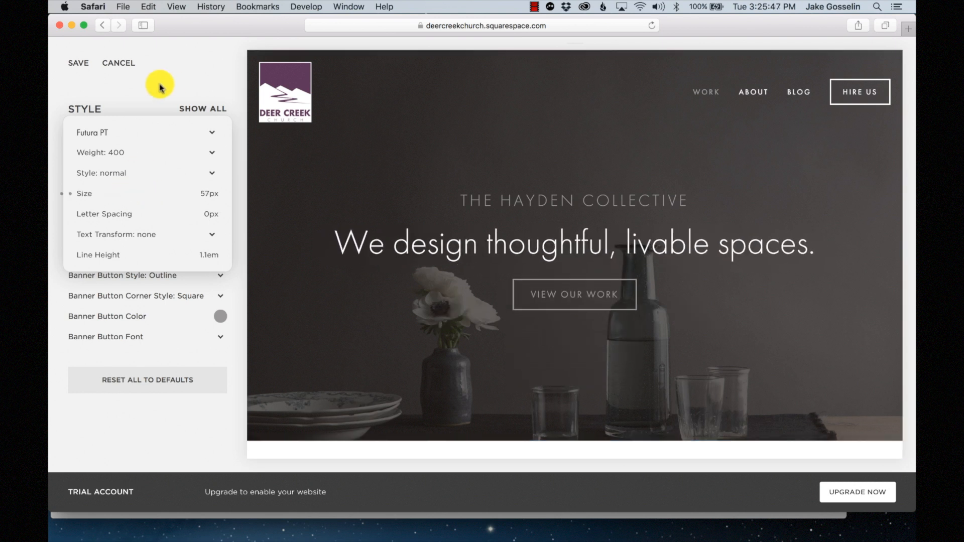
left_click(79, 64)
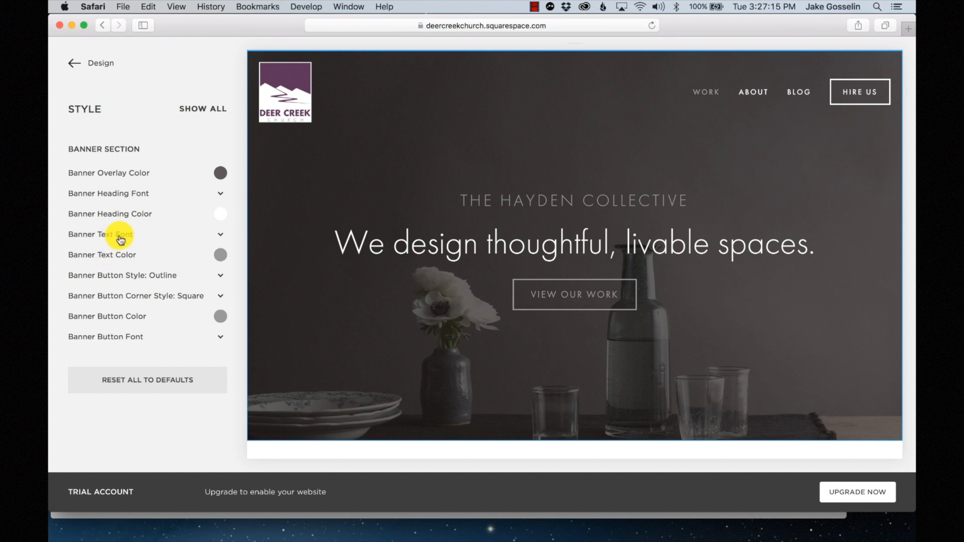
- Change the banner text font's Text Transform from uppercase to none
left_click(219, 238)
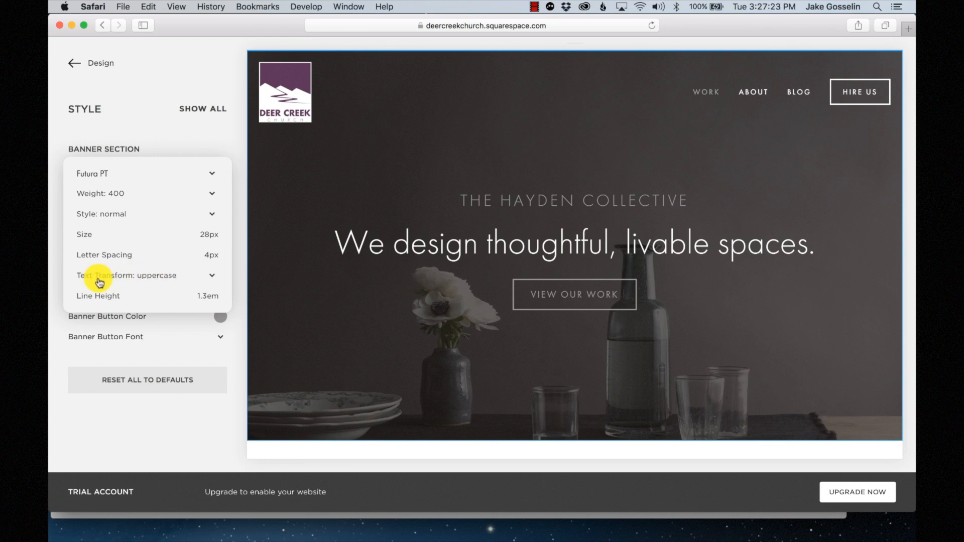
left_click(173, 277)
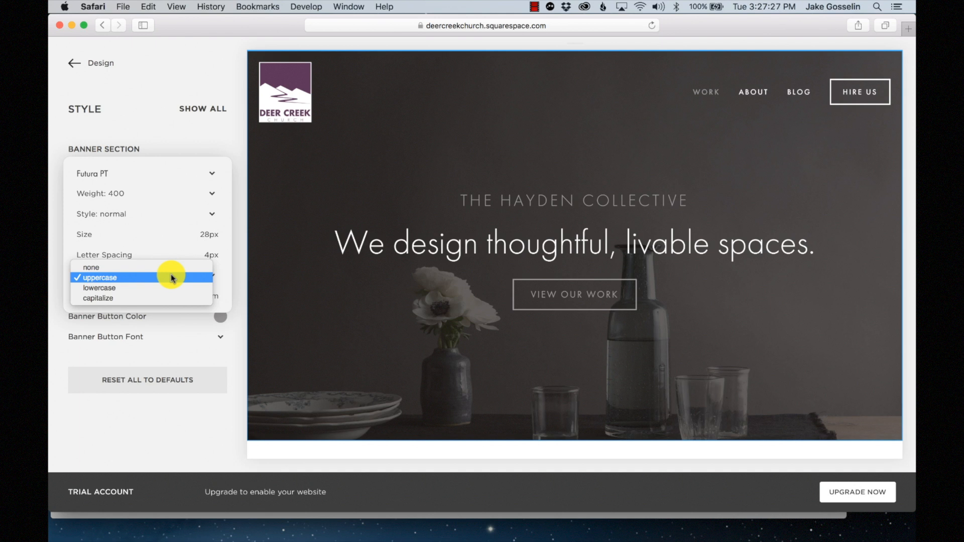
left_click(168, 267)
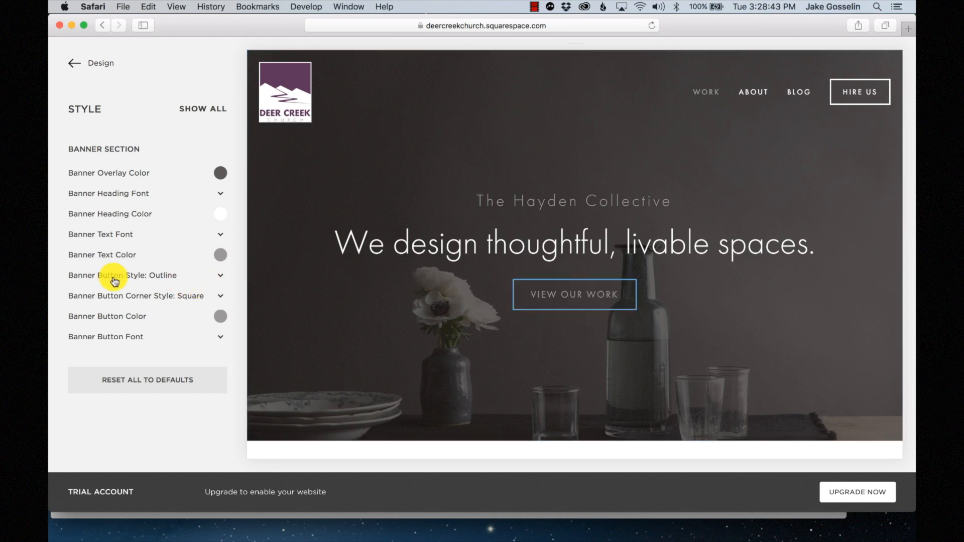
left_click(221, 275)
left_click(159, 267)
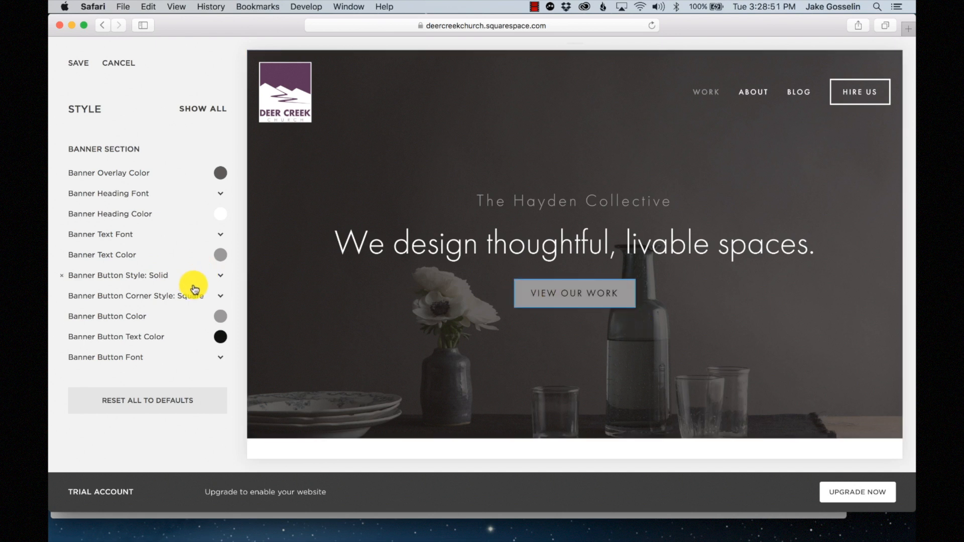
left_click(220, 297)
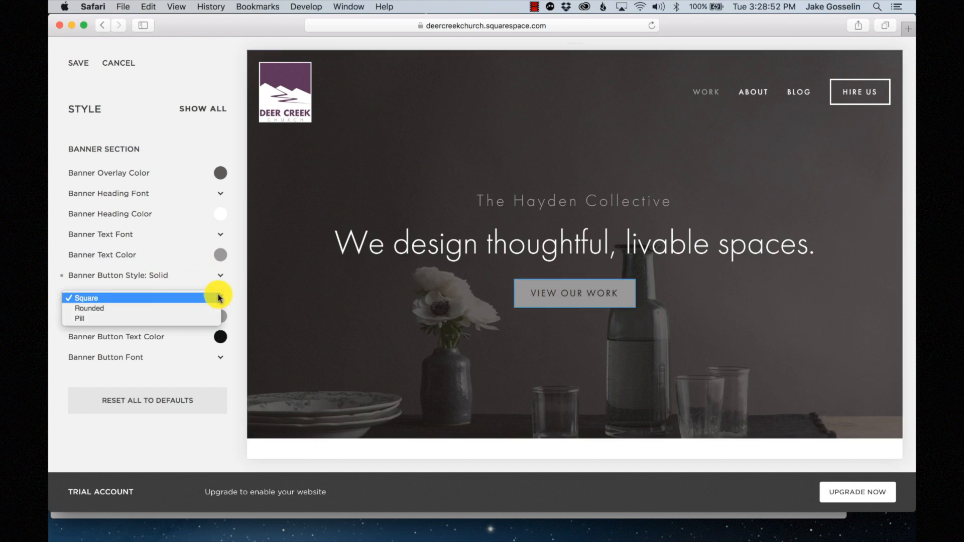
left_click(170, 309)
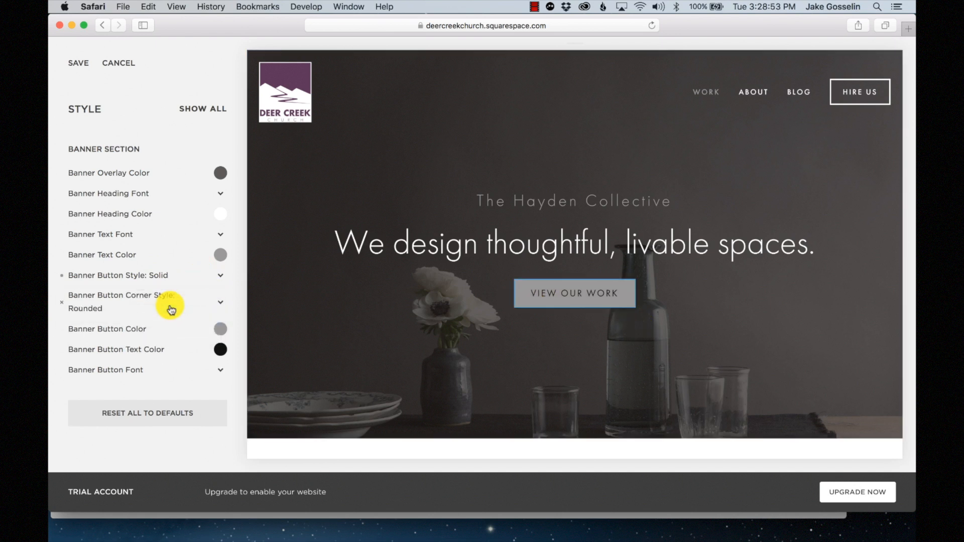
left_click(221, 301)
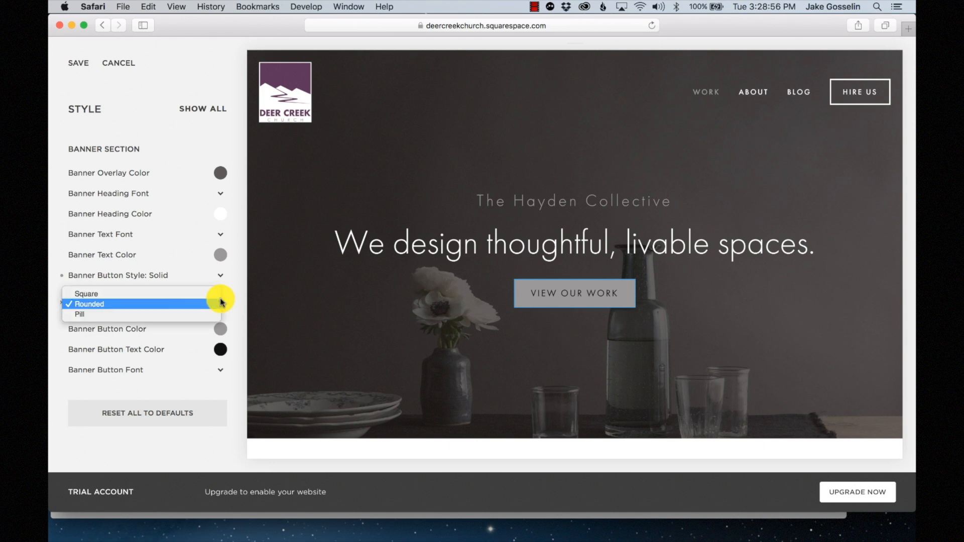
left_click(169, 315)
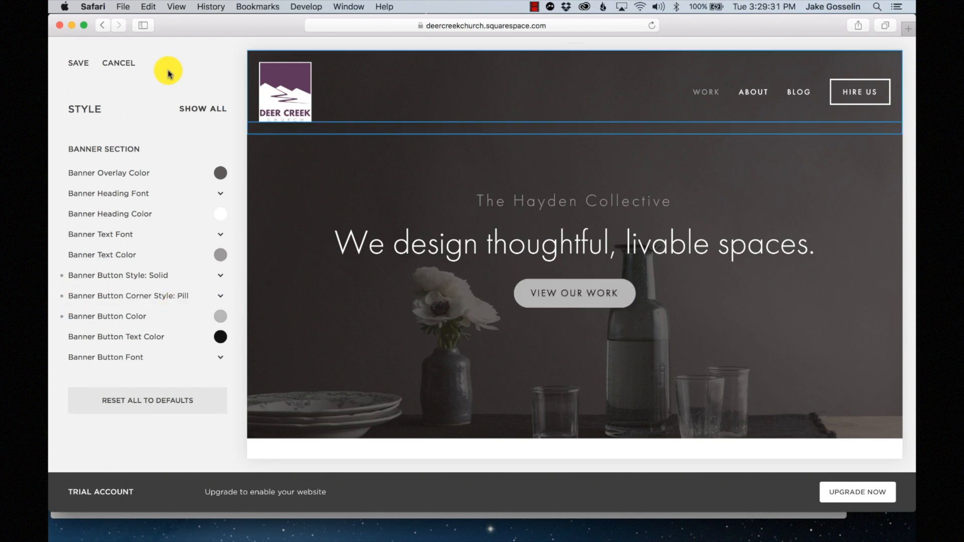
left_click(115, 64)
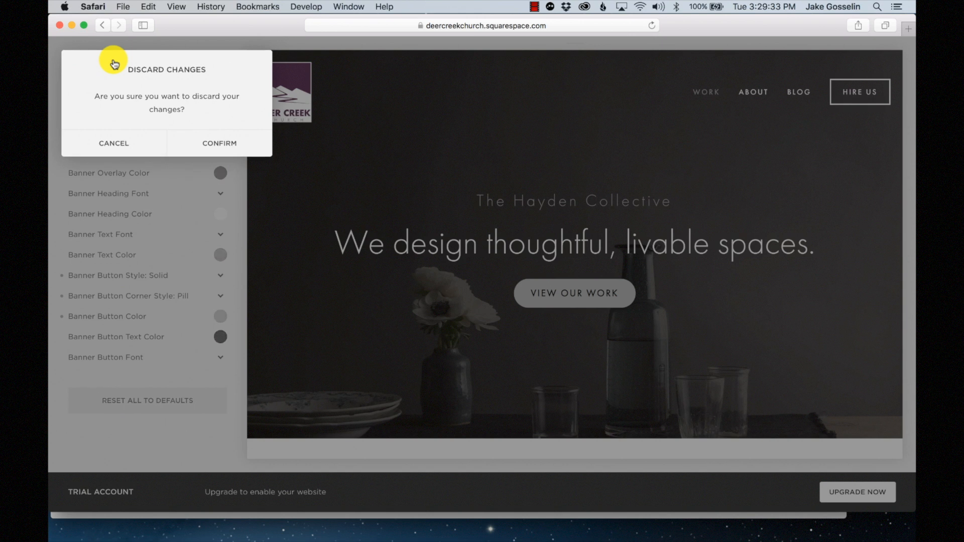
left_click(220, 143)
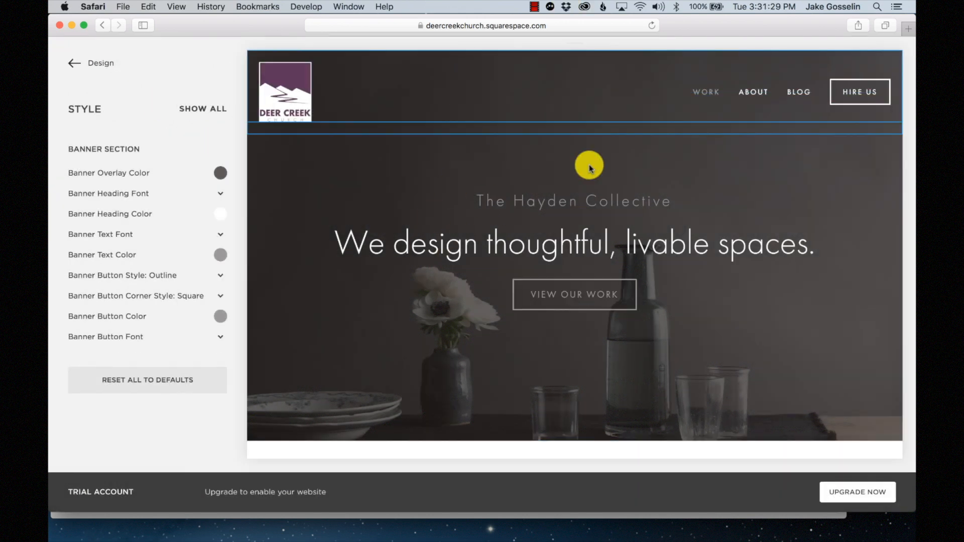
- Set the header background to a near-black brown, transparent over banner images
left_click(398, 81)
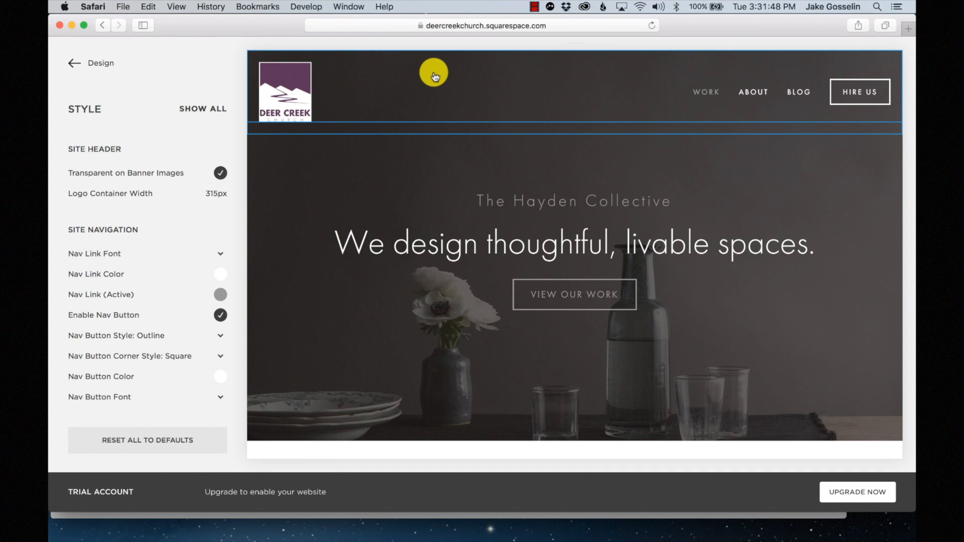
left_click(220, 173)
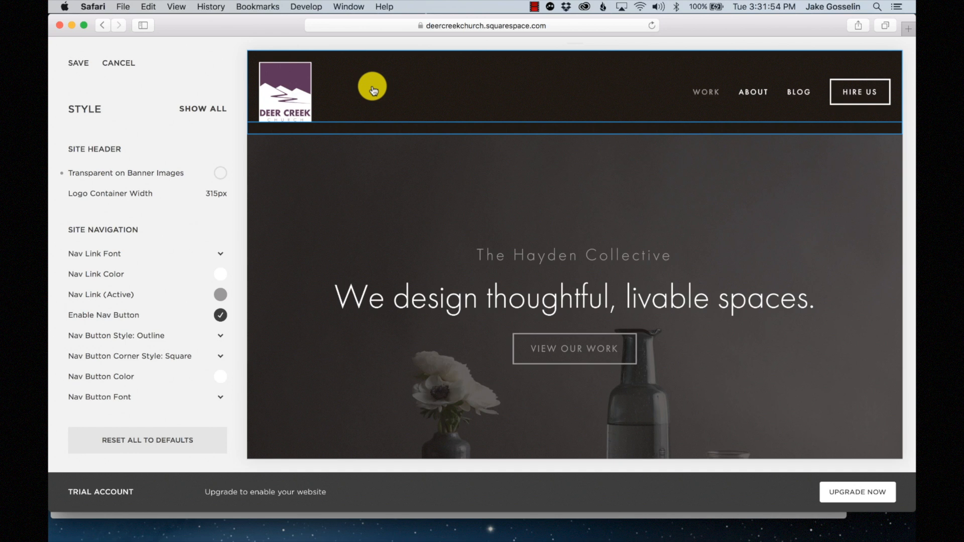
left_click(215, 109)
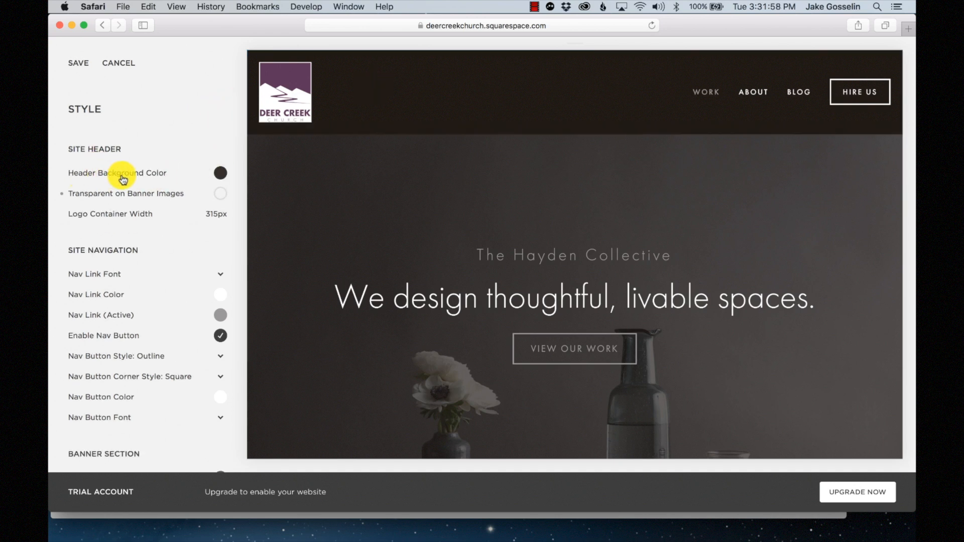
left_click(220, 173)
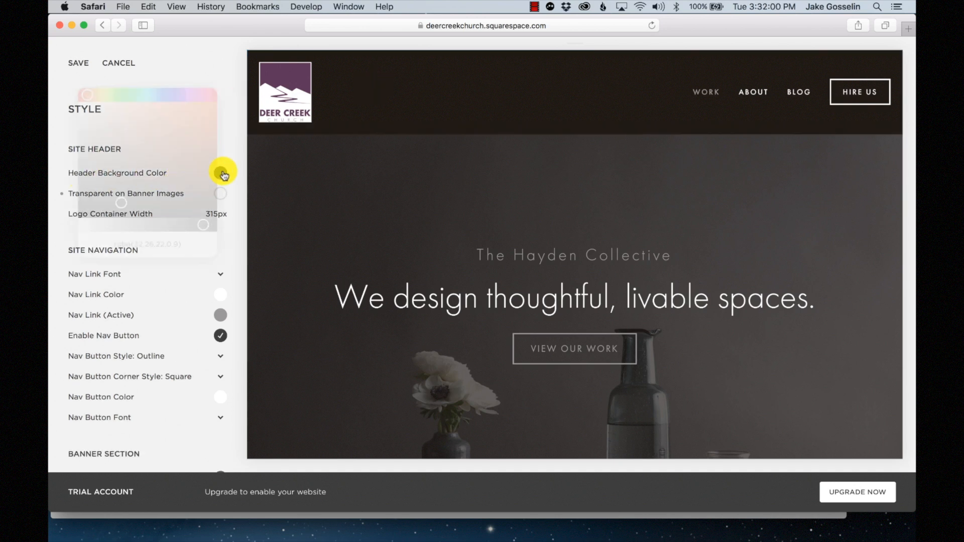
left_click_drag(209, 174, 78, 186)
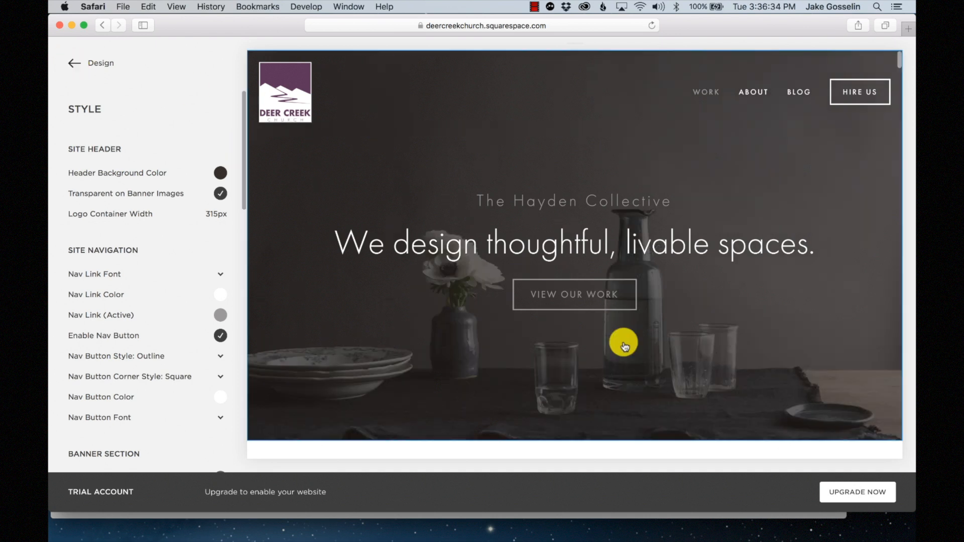
scroll(625, 345, "down", 3)
scroll(624, 346, "down", 8)
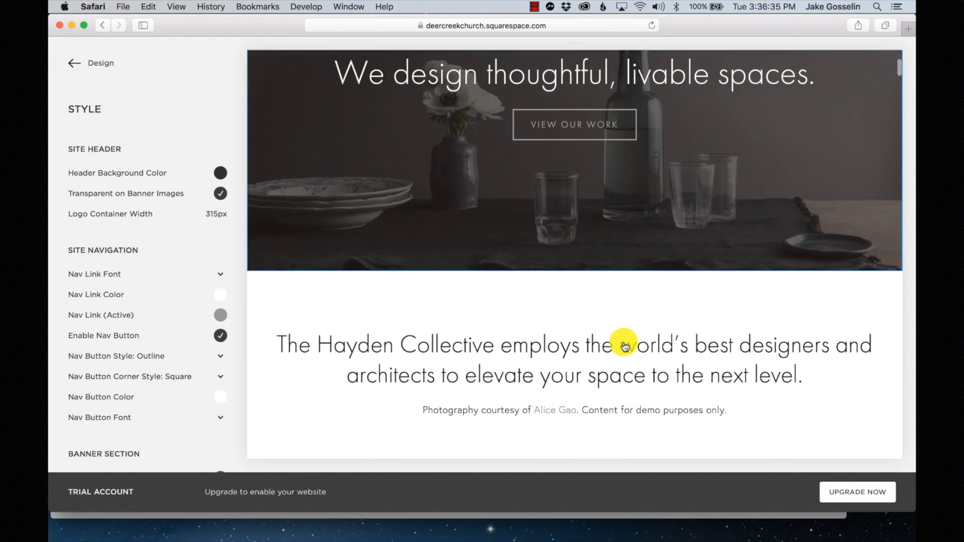
scroll(624, 346, "down", 3)
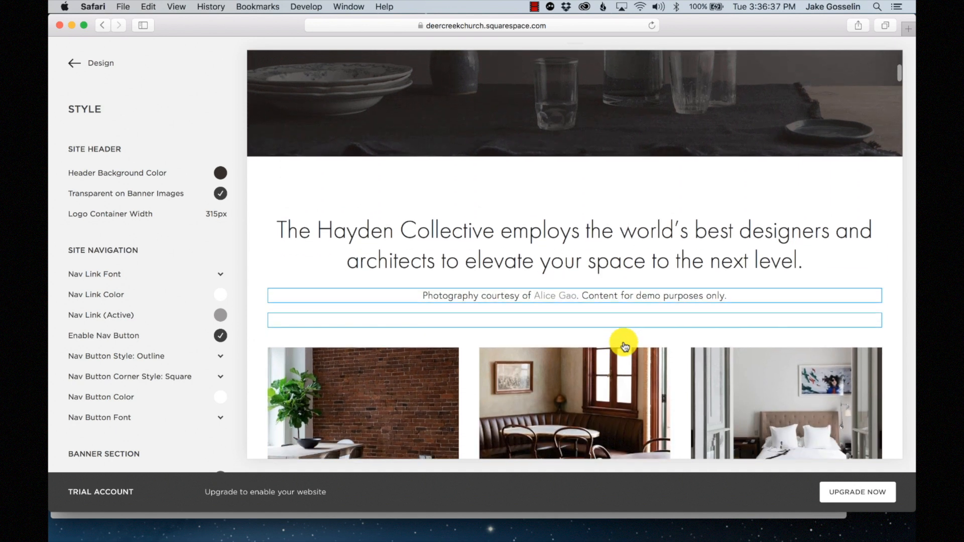
left_click(550, 217)
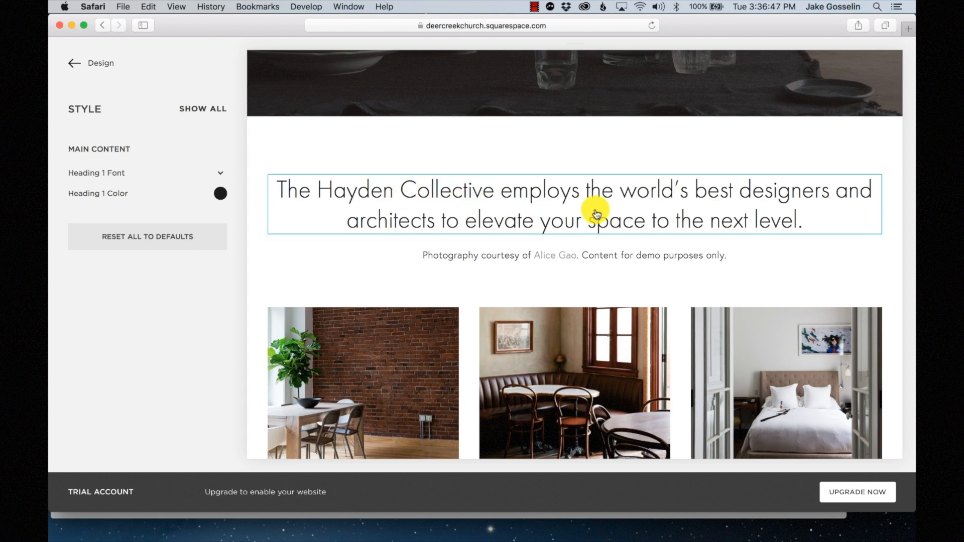
scroll(598, 211, "down", 1)
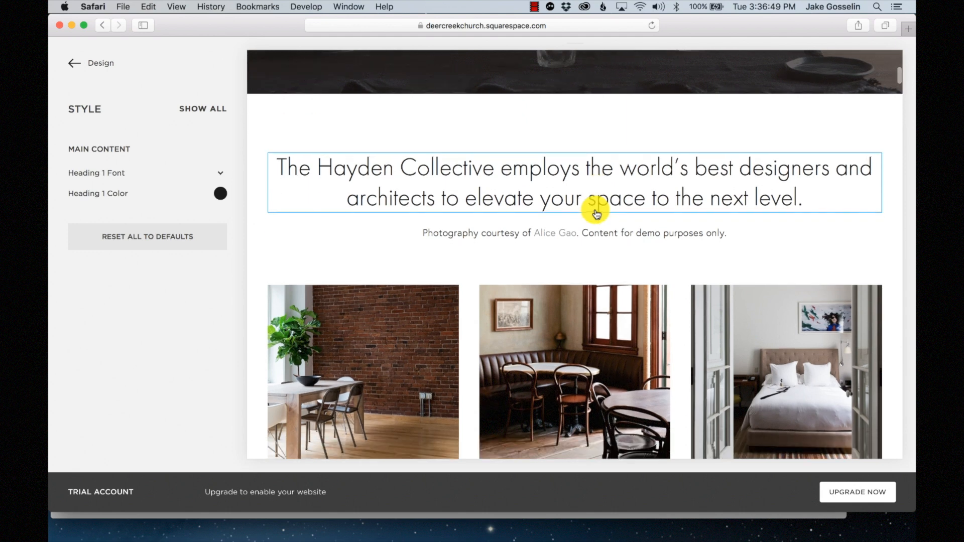
scroll(612, 180, "down", 5)
scroll(612, 183, "down", 2)
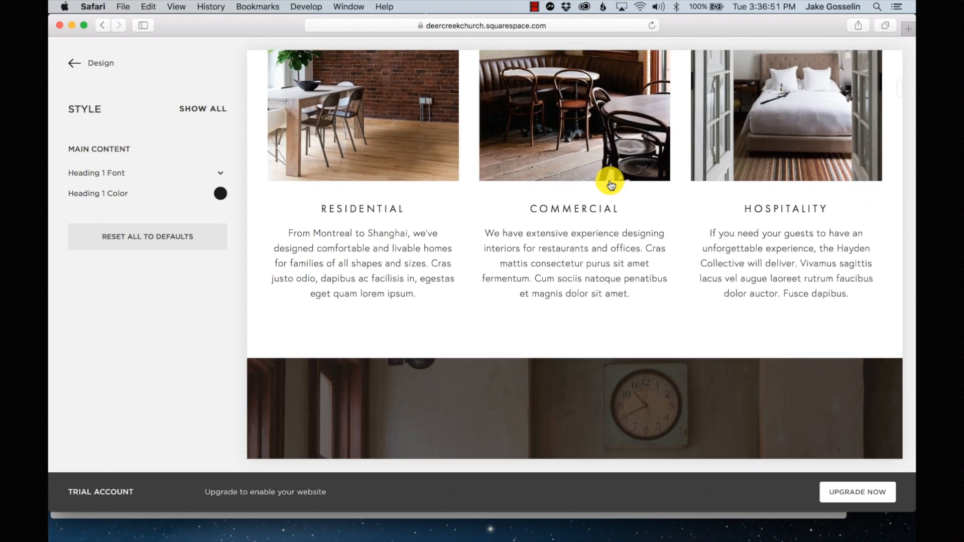
left_click(199, 114)
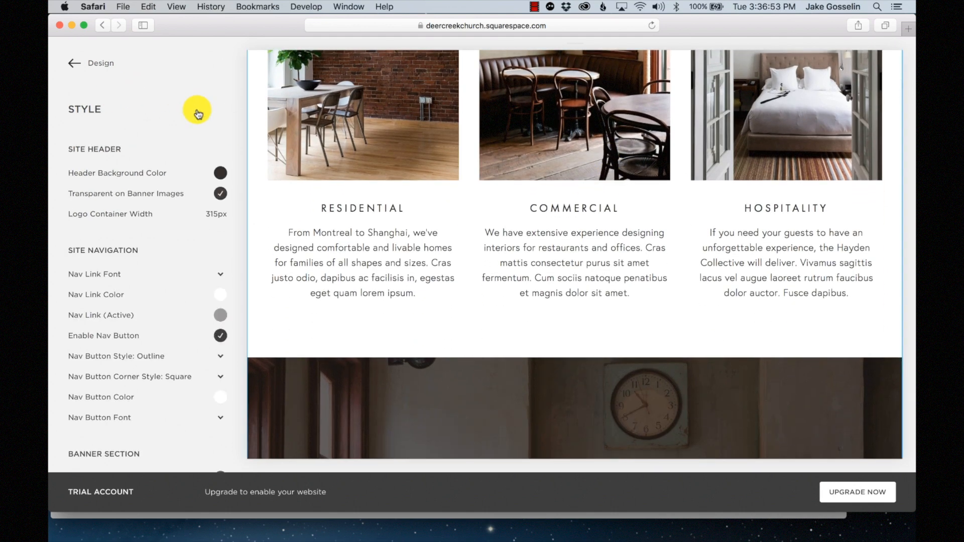
scroll(179, 236, "down", 10)
scroll(181, 238, "down", 5)
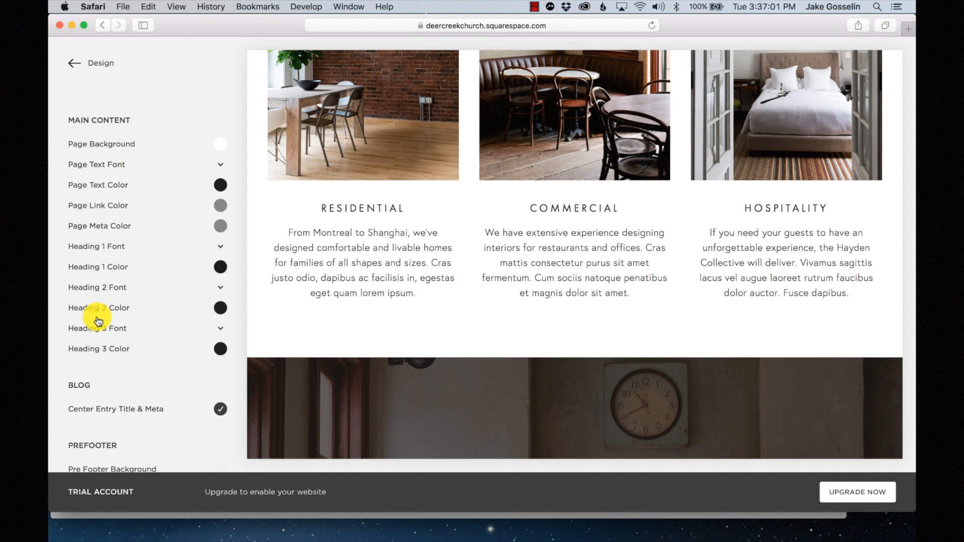
left_click(356, 214)
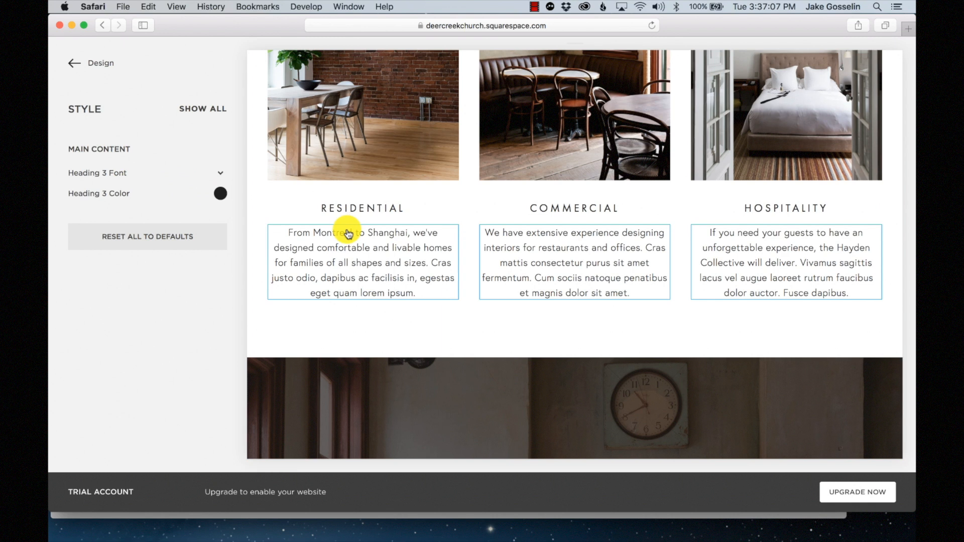
scroll(514, 336, "down", 10)
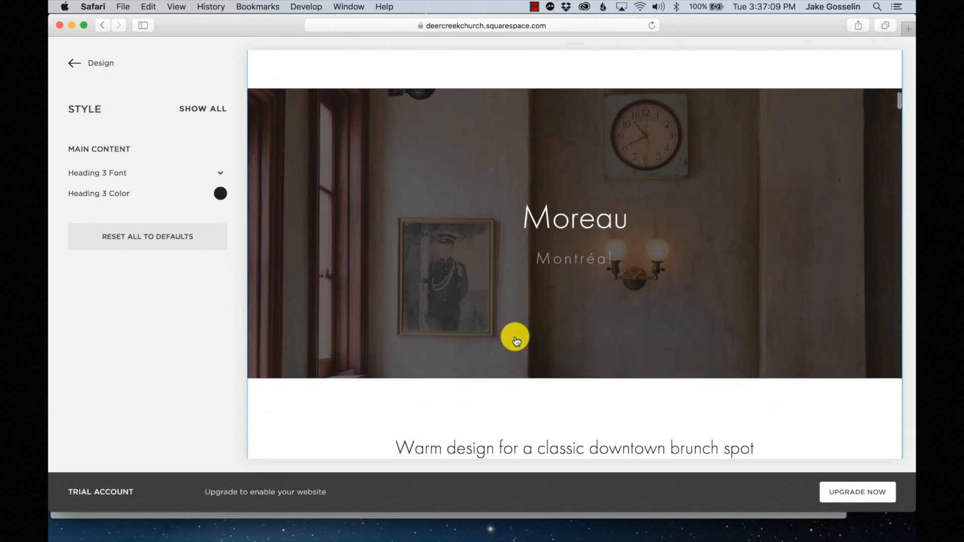
scroll(516, 340, "down", 2)
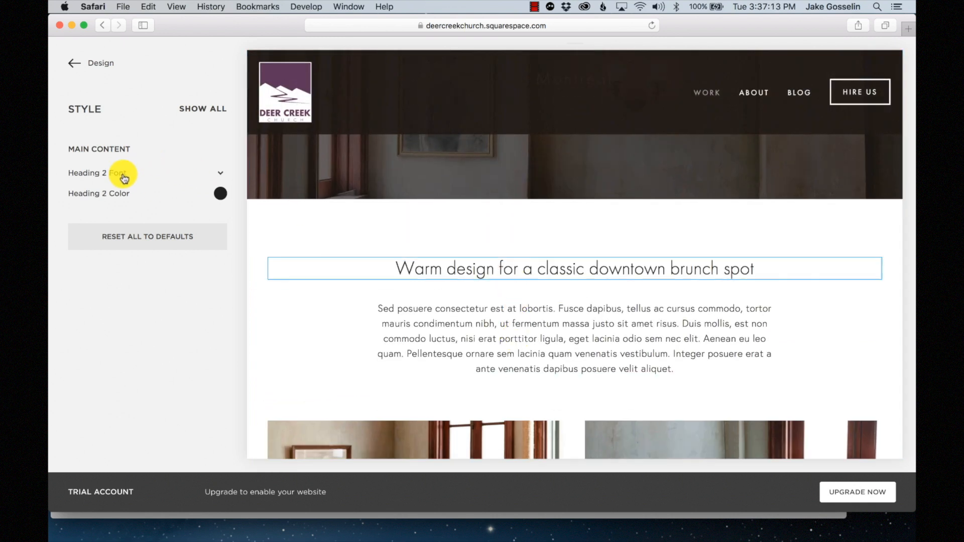
scroll(528, 278, "down", 2)
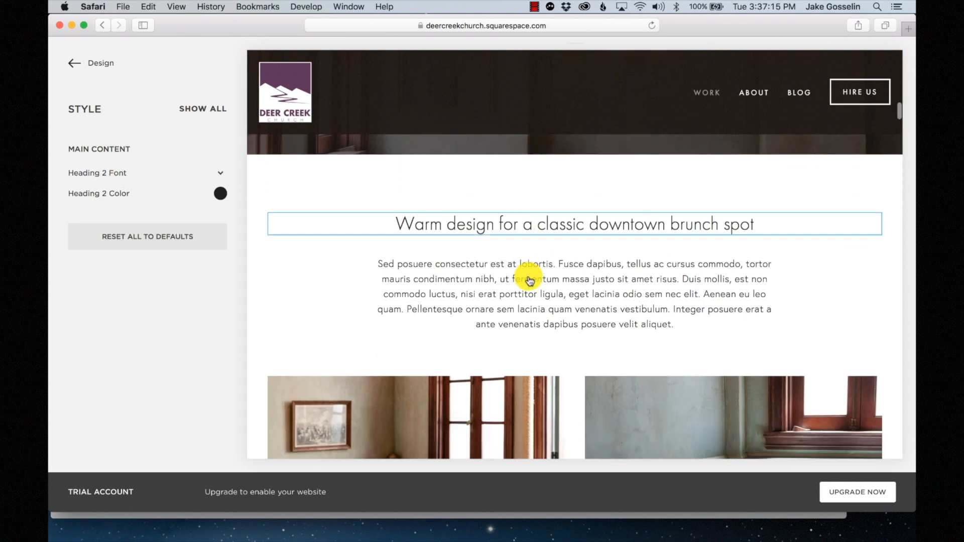
left_click(555, 300)
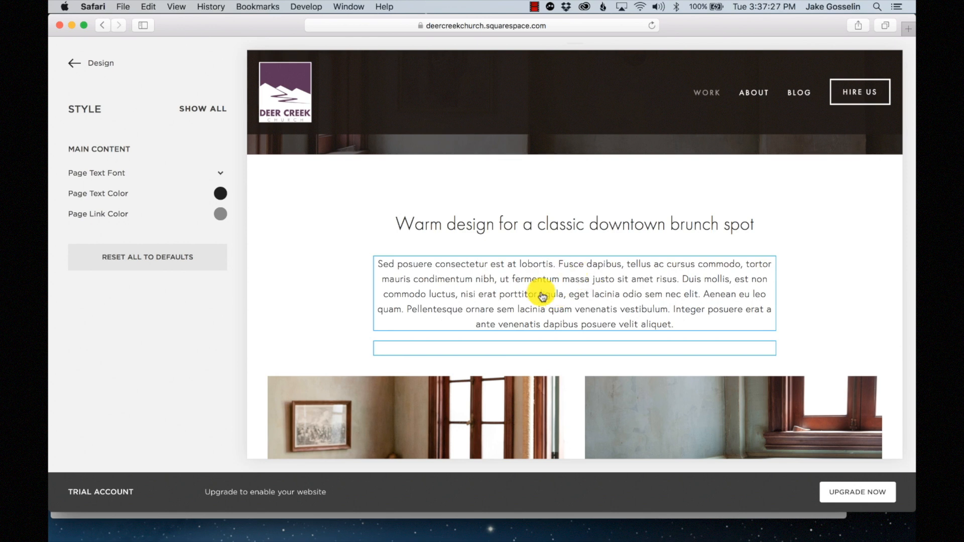
scroll(547, 300, "up", 1)
scroll(547, 300, "up", 2)
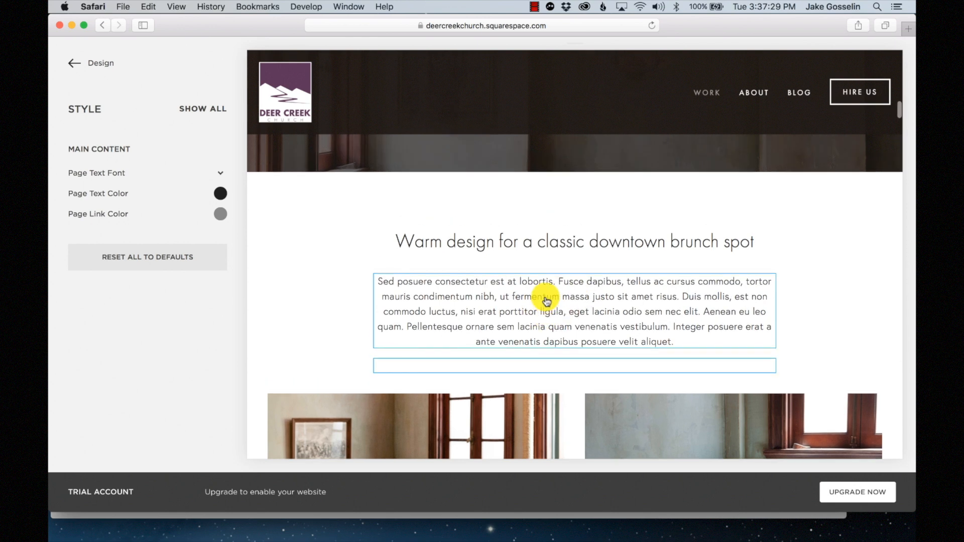
scroll(547, 300, "up", 15)
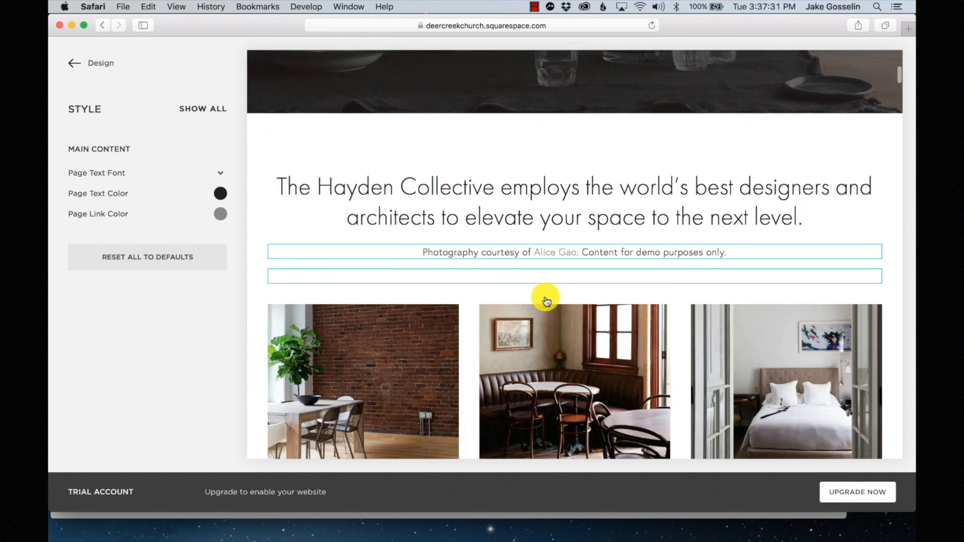
scroll(547, 300, "down", 5)
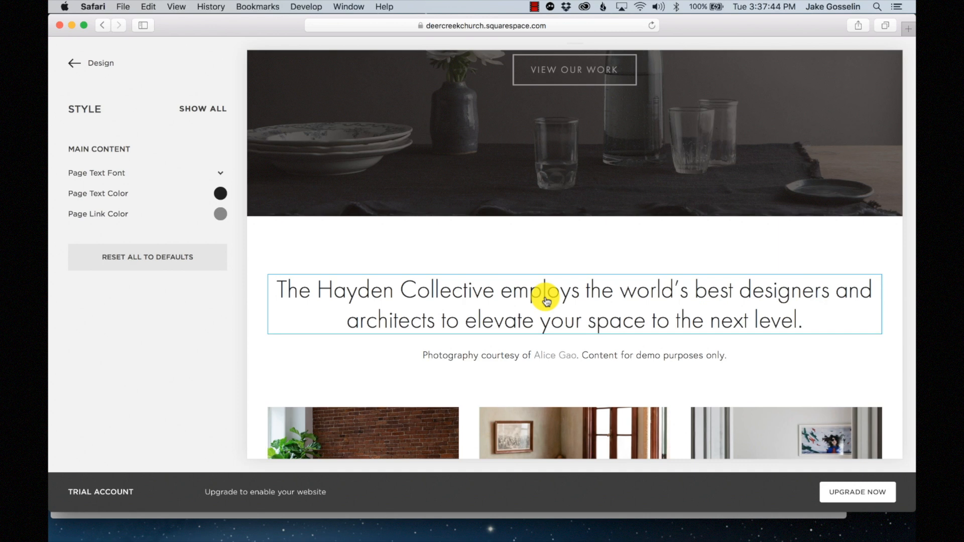
scroll(547, 300, "down", 9)
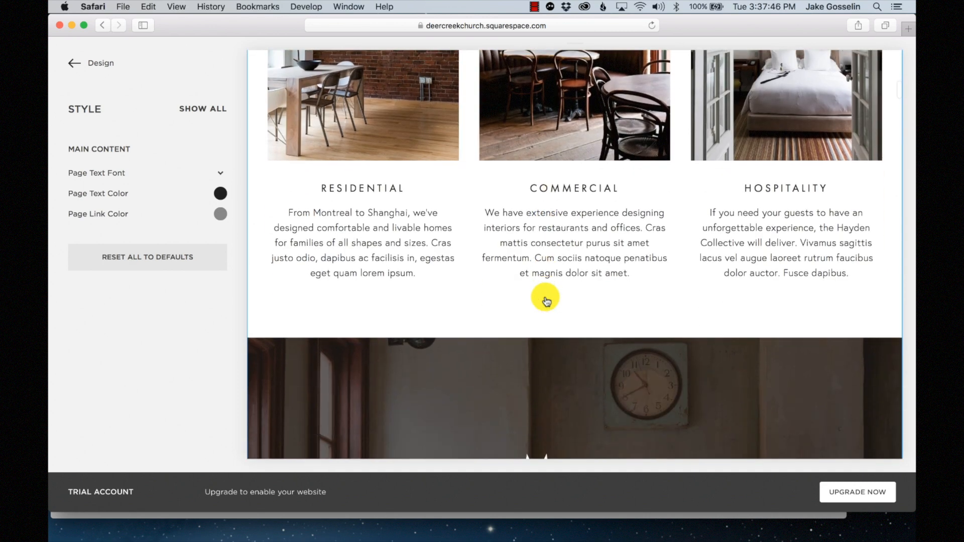
scroll(547, 301, "down", 7)
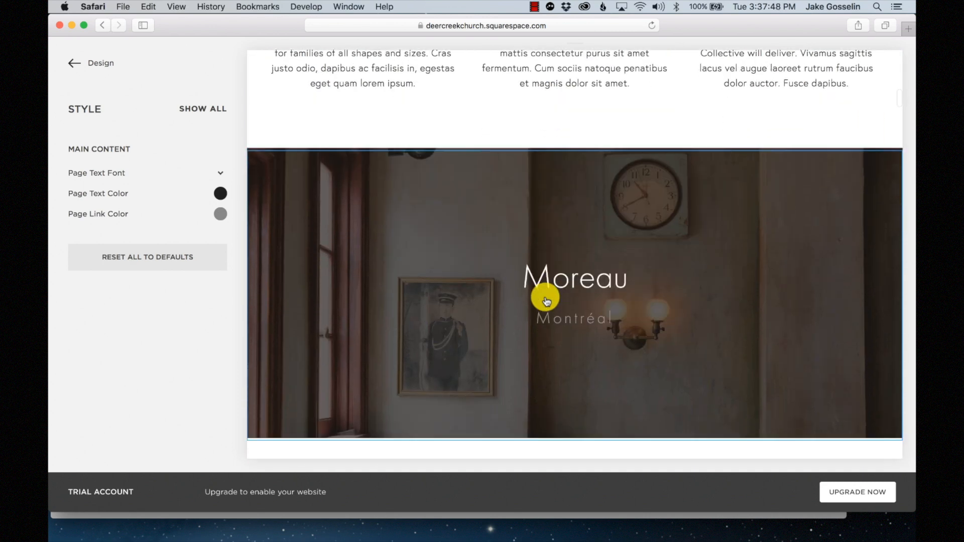
left_click(547, 301)
scroll(546, 301, "down", 4)
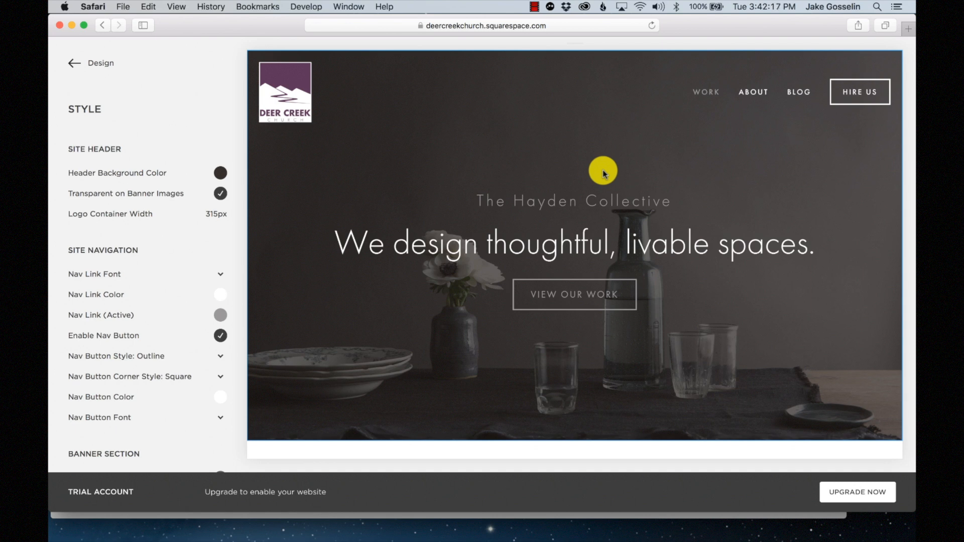
- Open the Moreau café project page and list all of the header's style settings
scroll(604, 173, "down", 5)
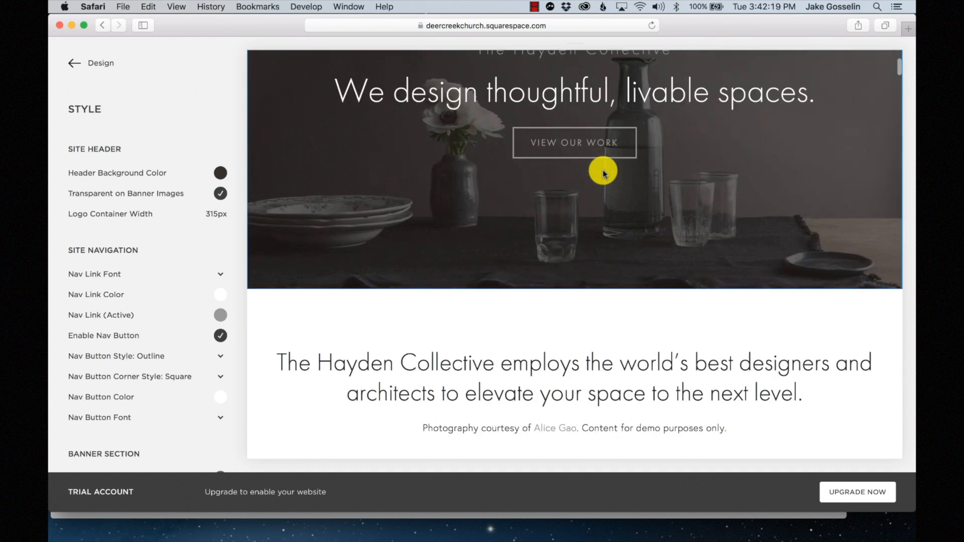
scroll(603, 173, "up", 5)
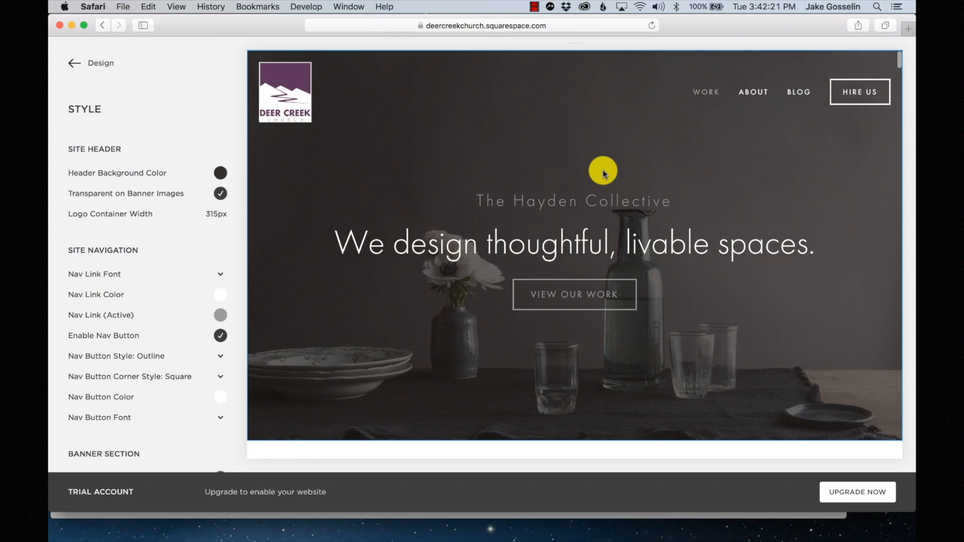
scroll(596, 236, "down", 10)
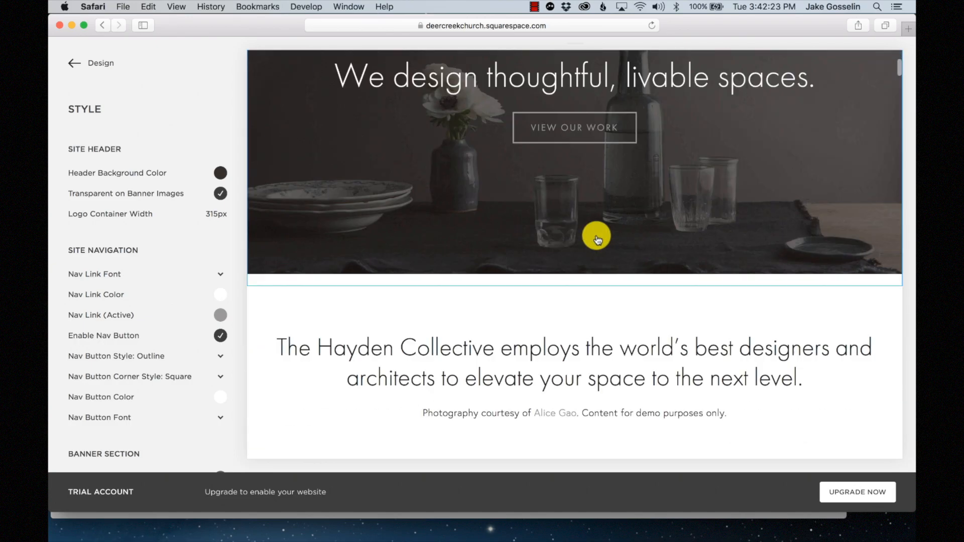
scroll(596, 237, "down", 5)
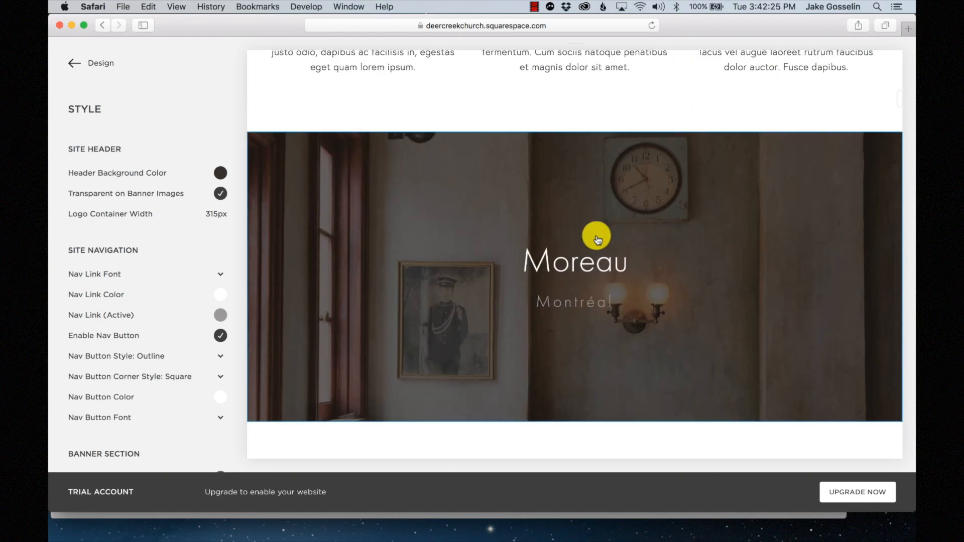
left_click(597, 236)
scroll(598, 239, "down", 2)
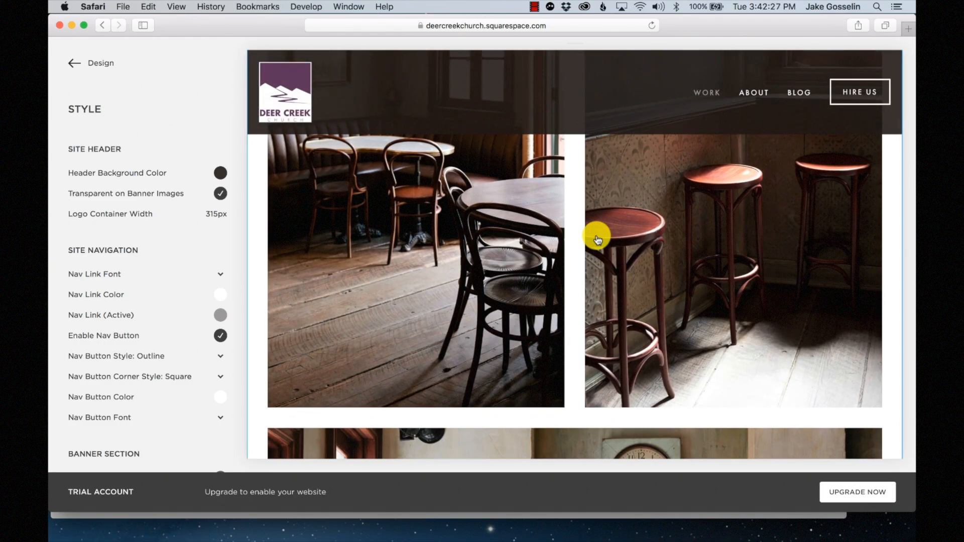
scroll(596, 237, "up", 3)
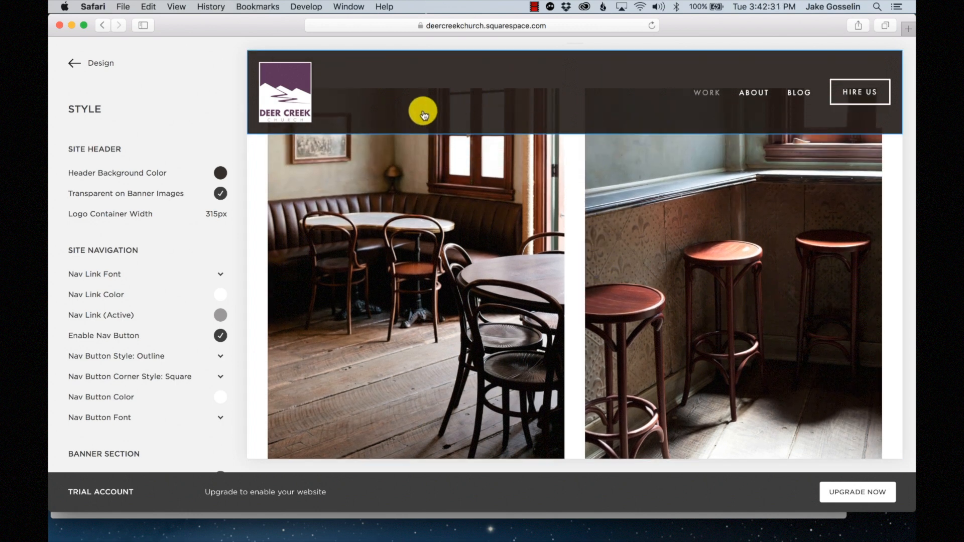
scroll(499, 250, "down", 4)
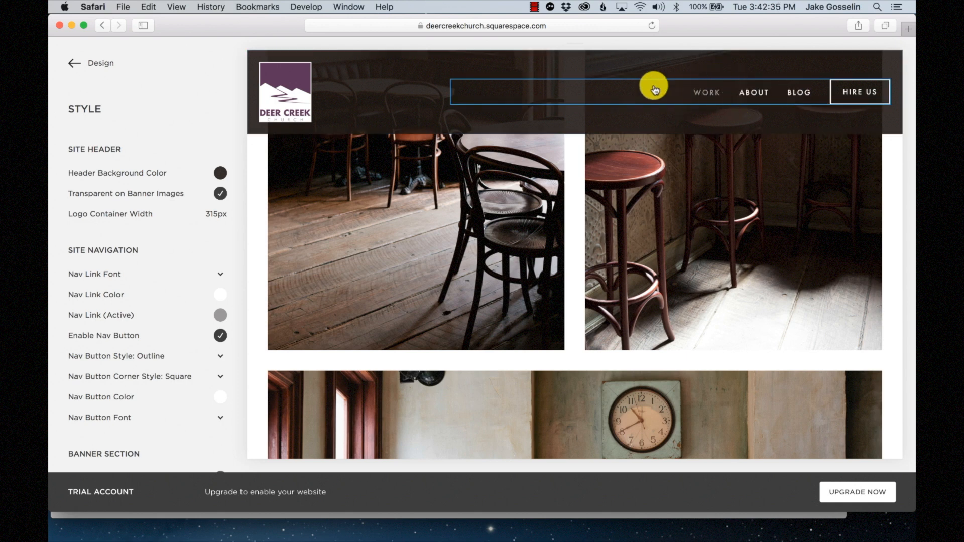
left_click(360, 113)
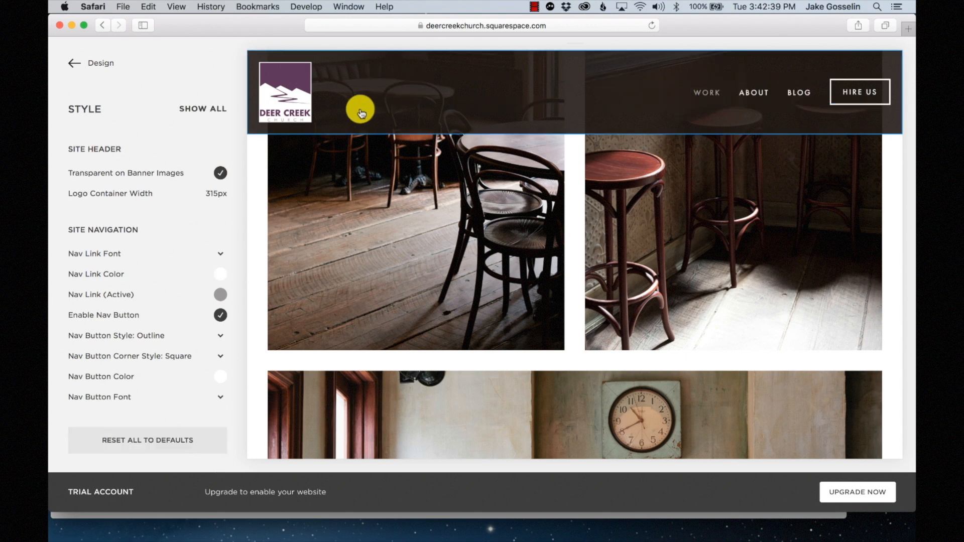
left_click(207, 109)
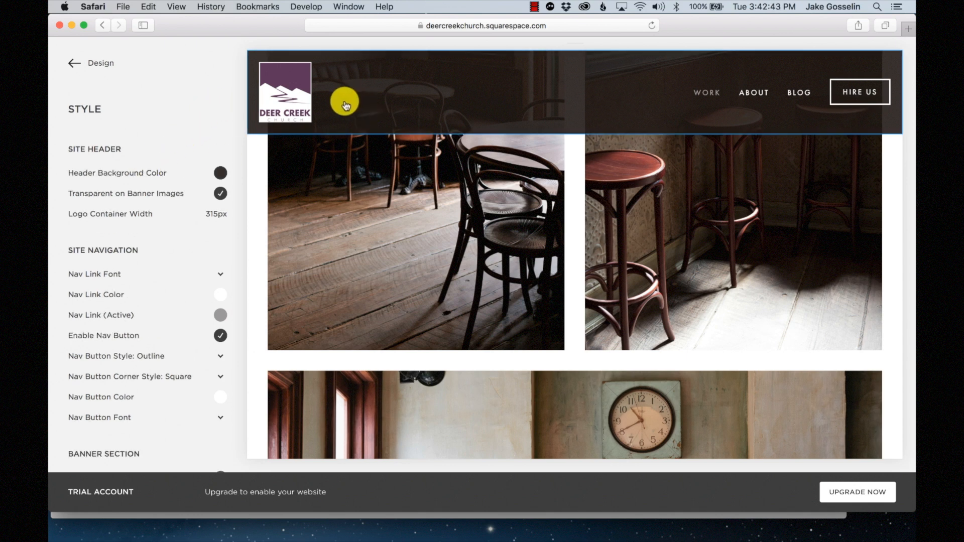
- Set the header background to rgba(95,51,91) at about 0.7 opacity and save
left_click(220, 172)
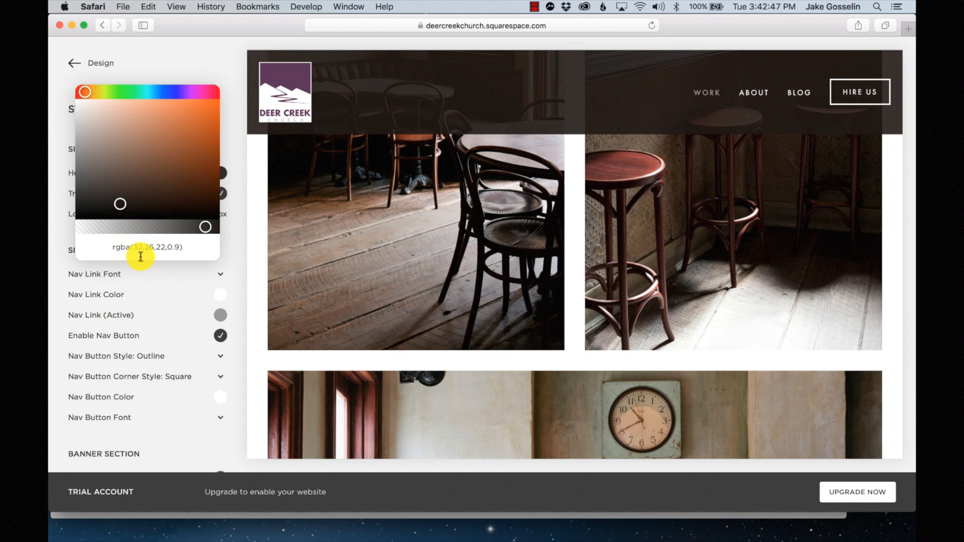
key("ctrl+Up")
left_click(245, 177)
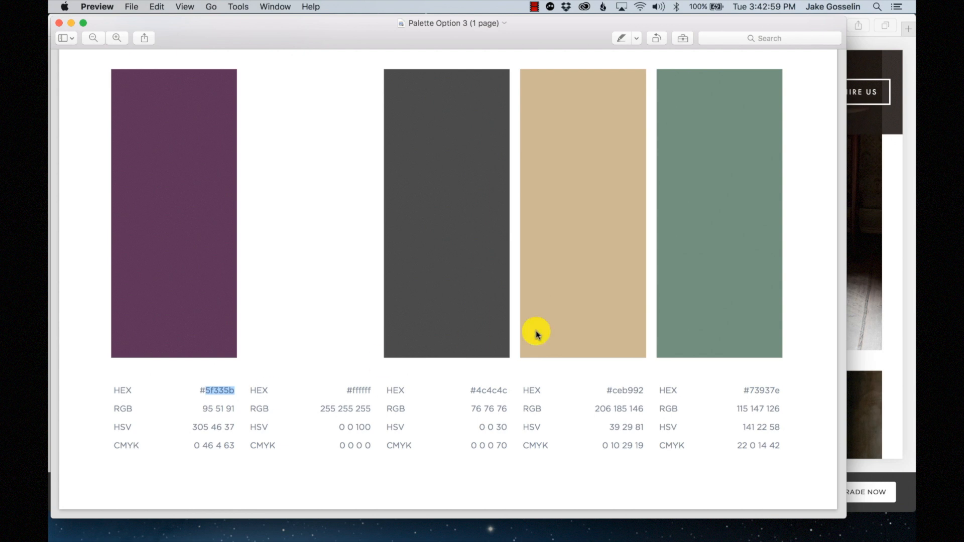
left_click(872, 30)
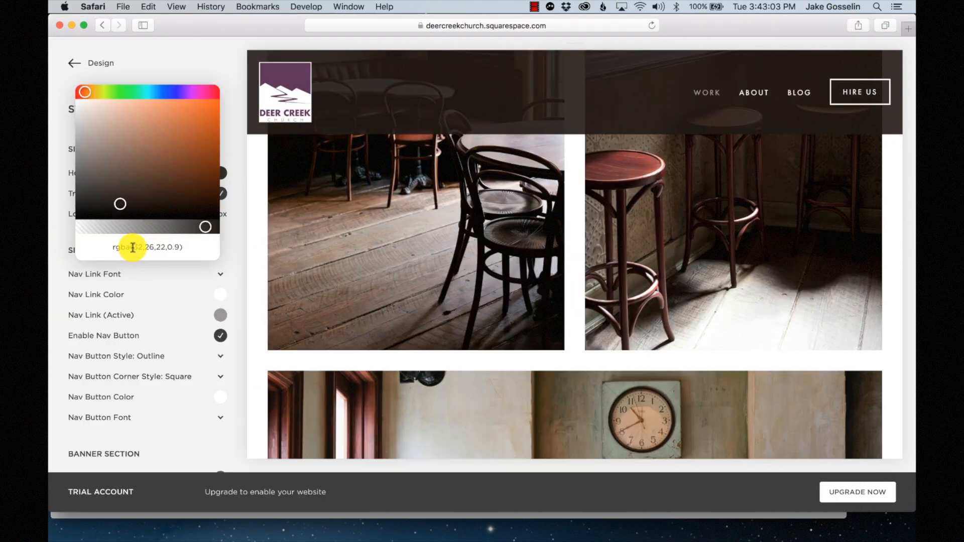
left_click_drag(132, 247, 164, 247)
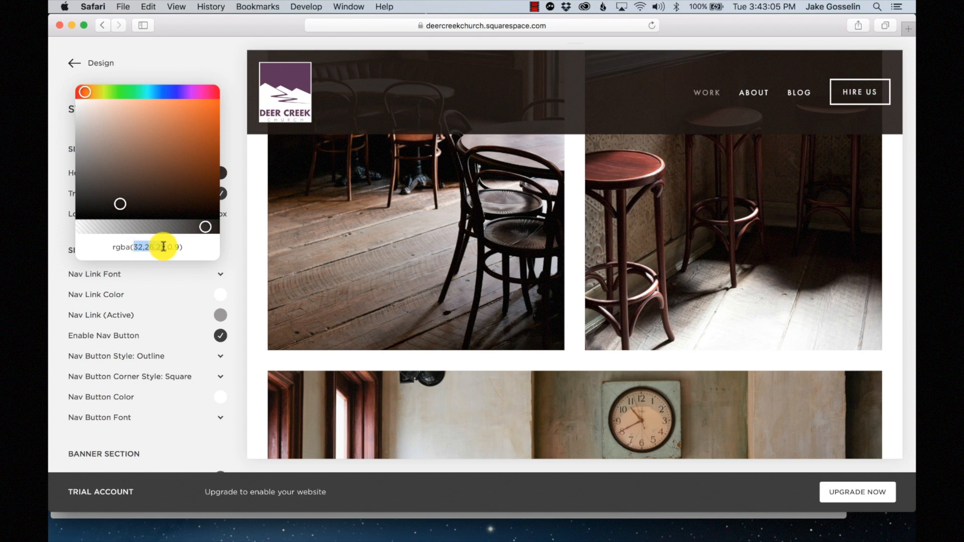
type("95")
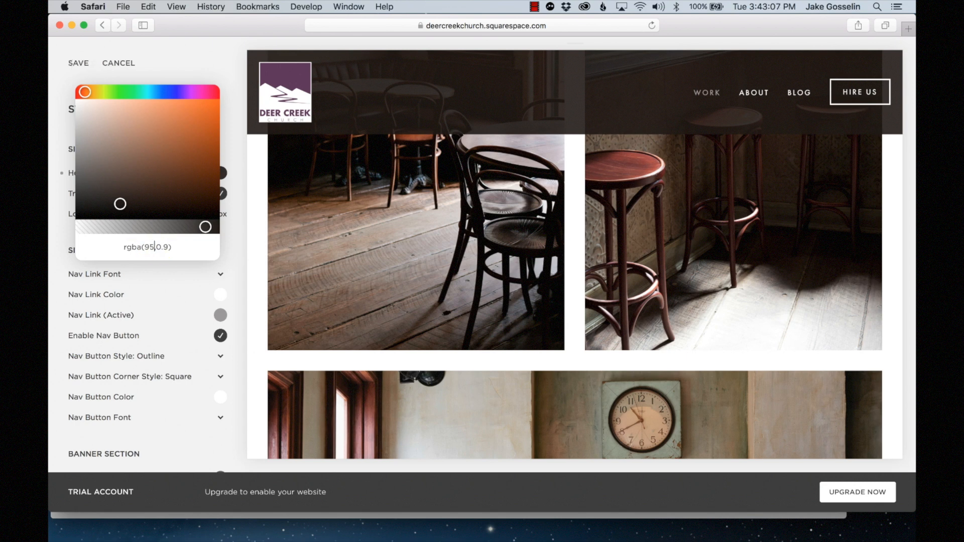
type(",51,91")
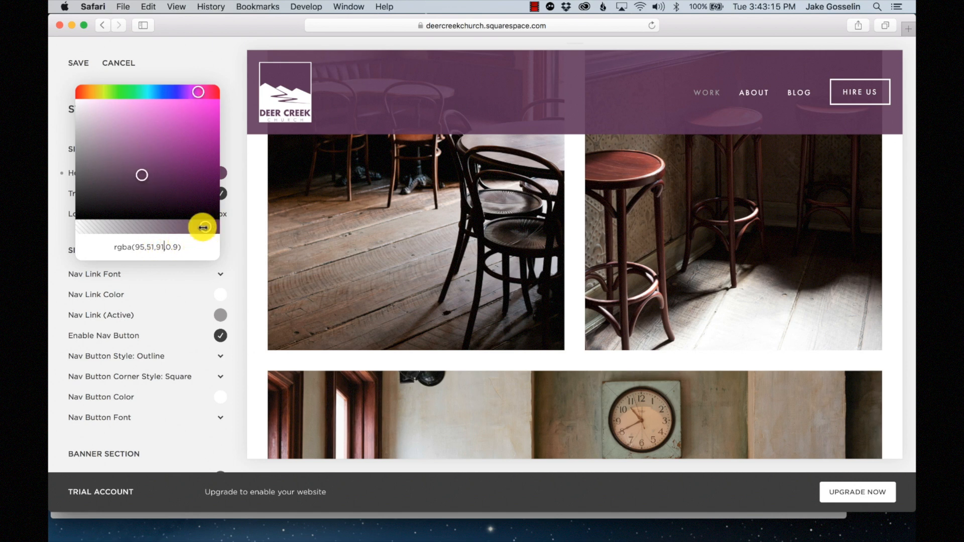
left_click_drag(201, 226, 177, 228)
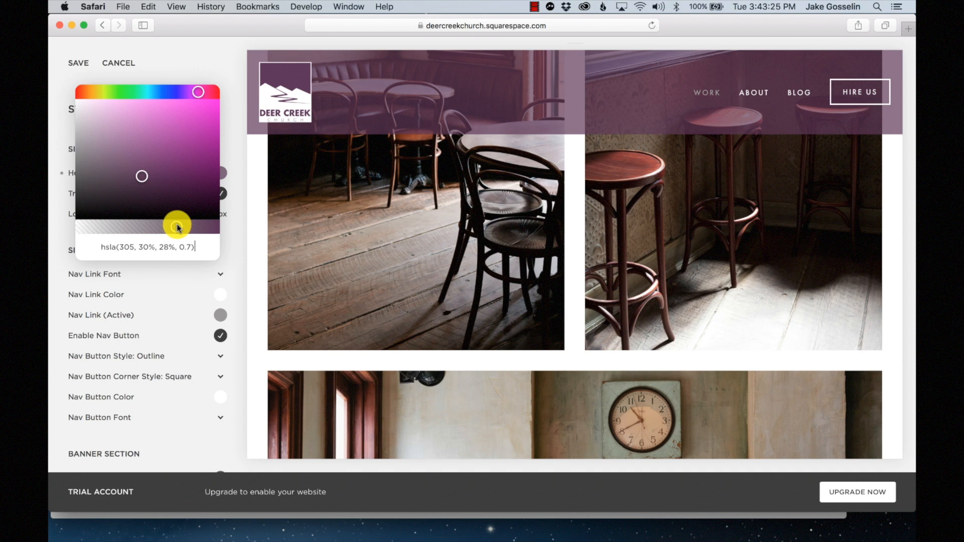
left_click(173, 64)
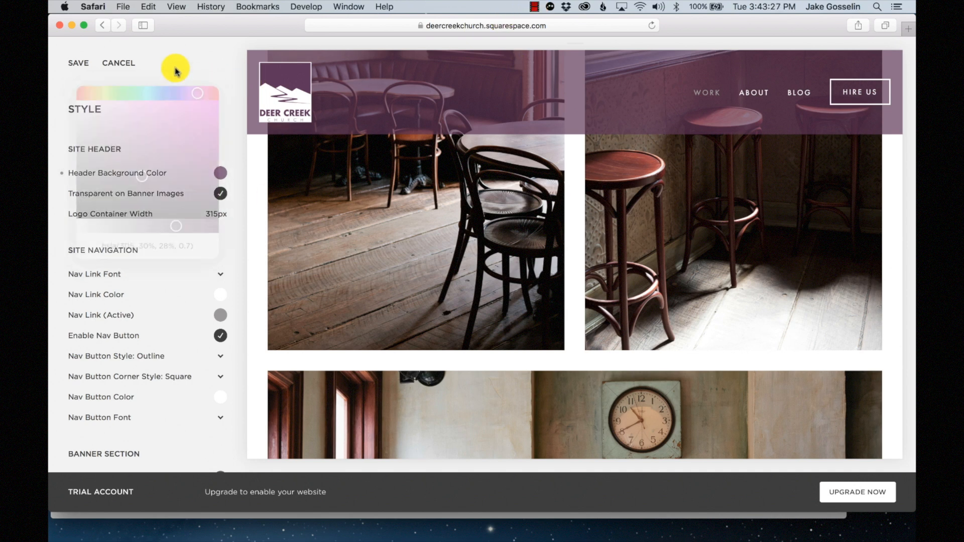
left_click(77, 65)
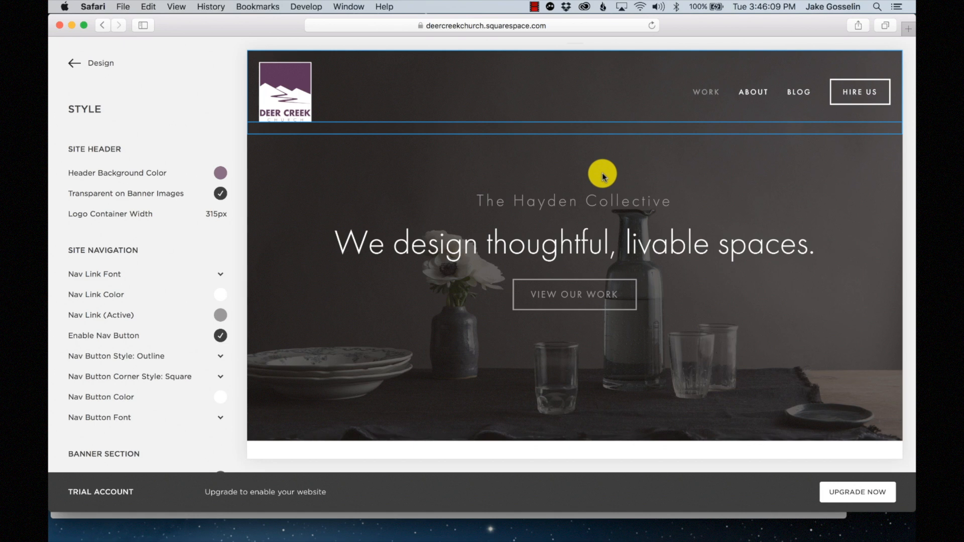
- Tint the banner overlay with rgba(95,51,91) at 0.5 opacity and save
left_click(331, 352)
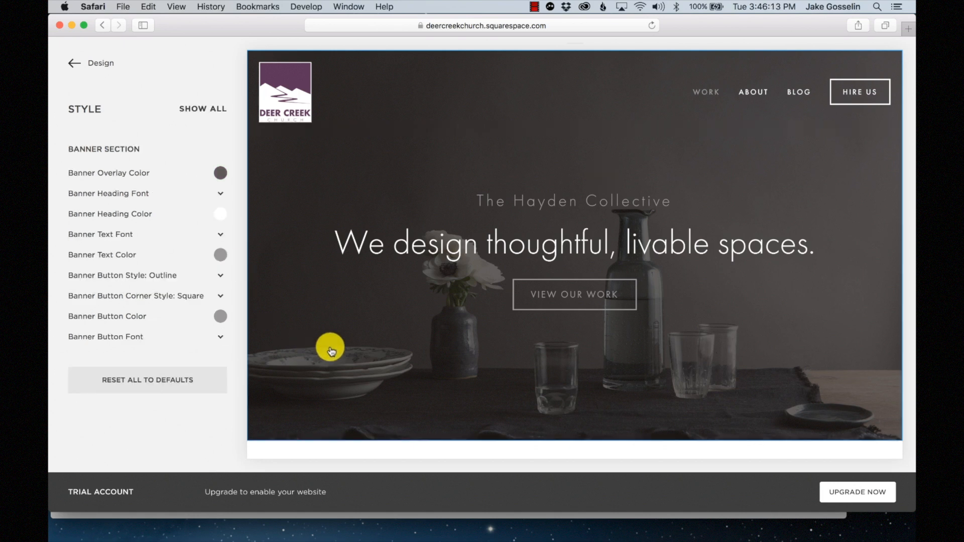
left_click(220, 174)
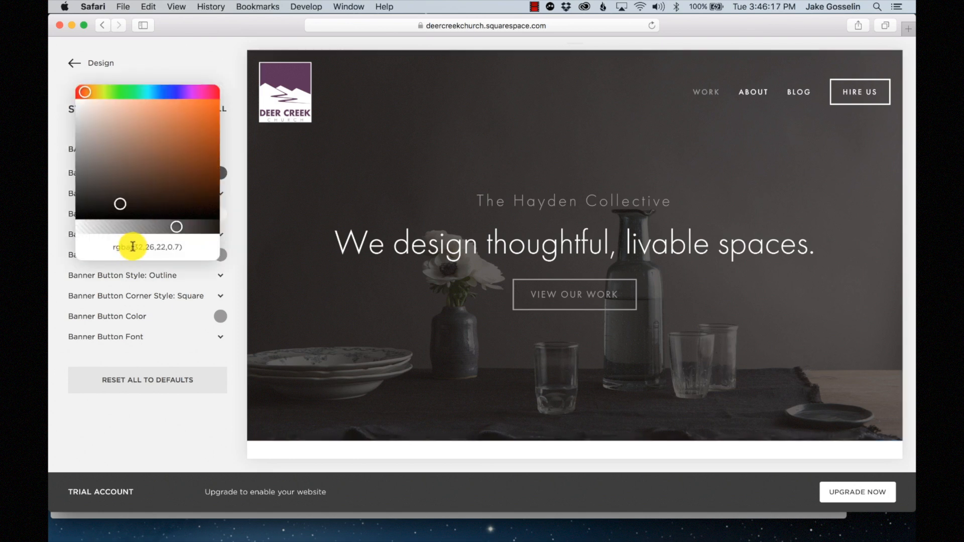
key("ctrl+Up")
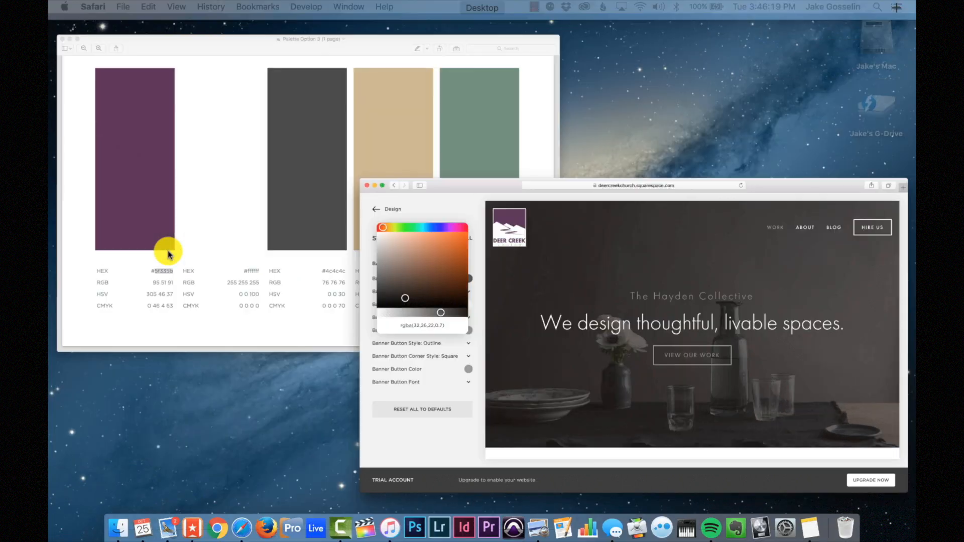
left_click(131, 153)
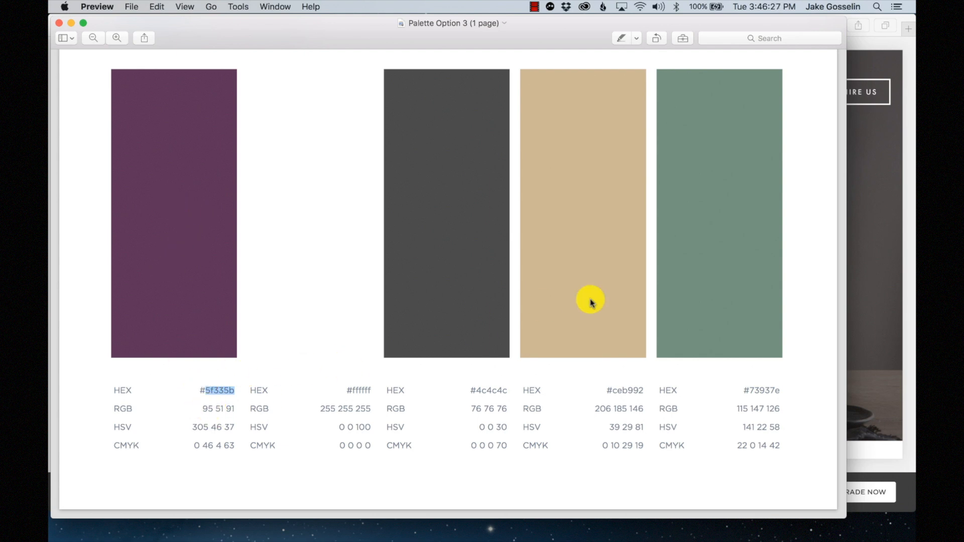
left_click(874, 332)
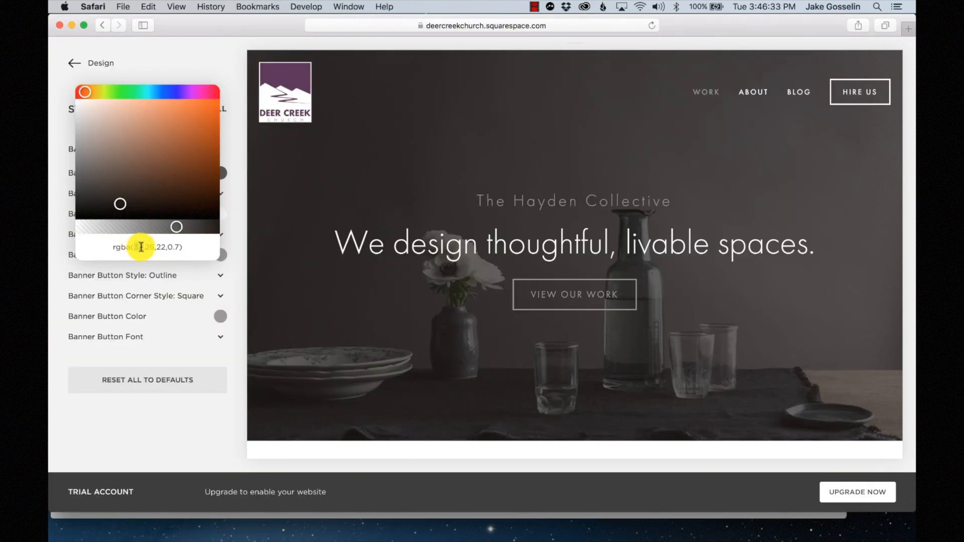
type("95")
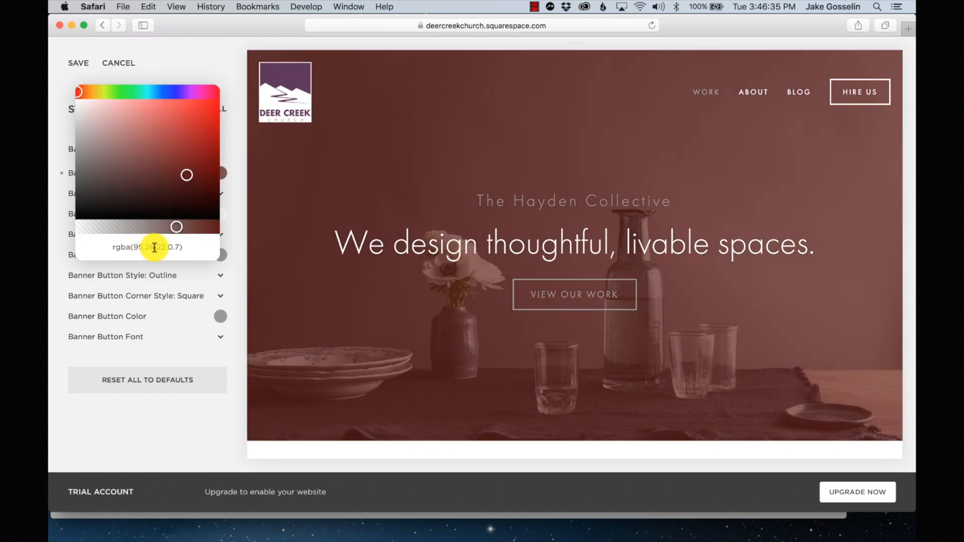
key("BackSpace")
key("BackSpace")
type("51,")
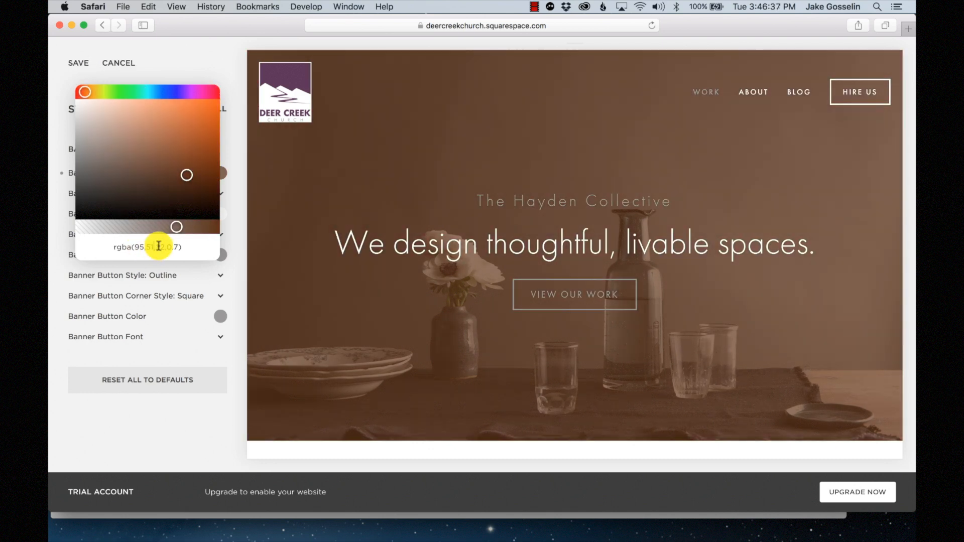
type("91")
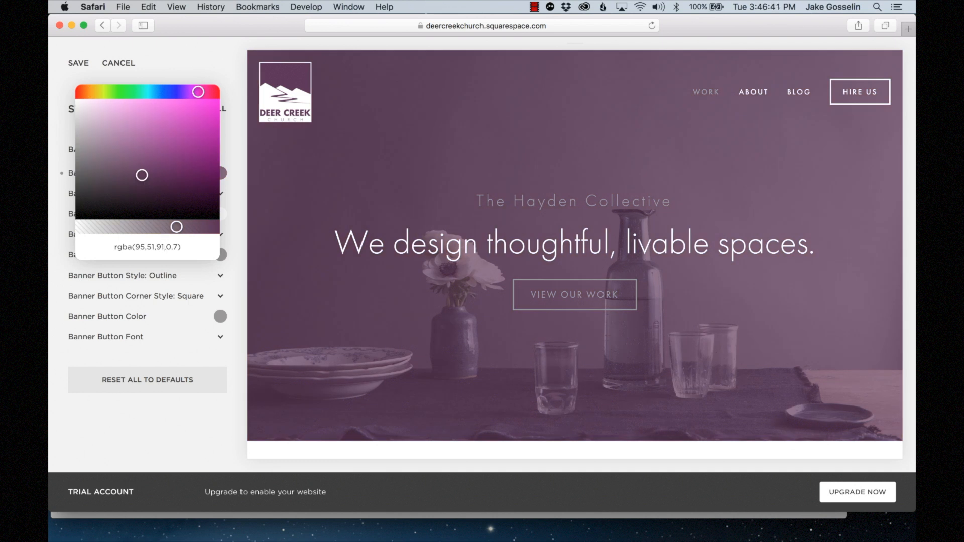
left_click_drag(190, 236, 149, 231)
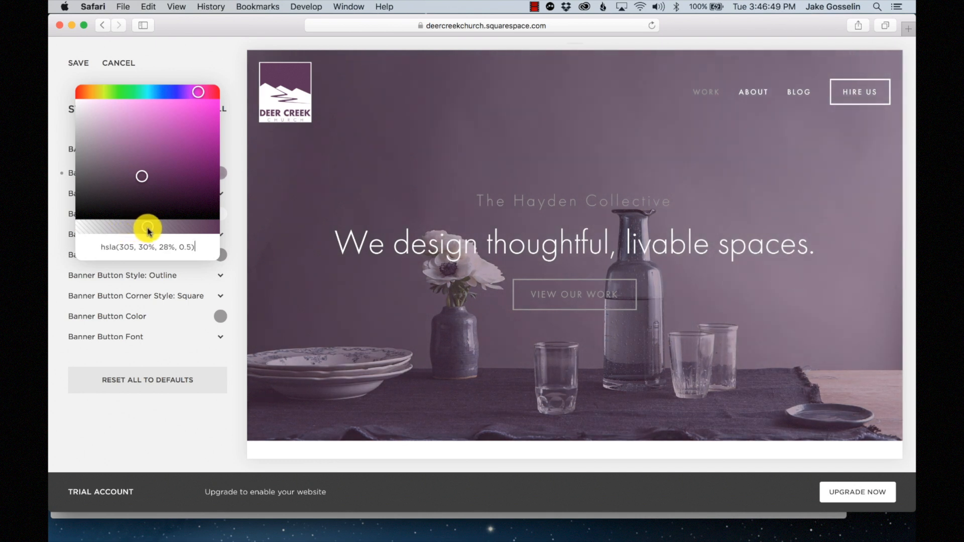
left_click(206, 54)
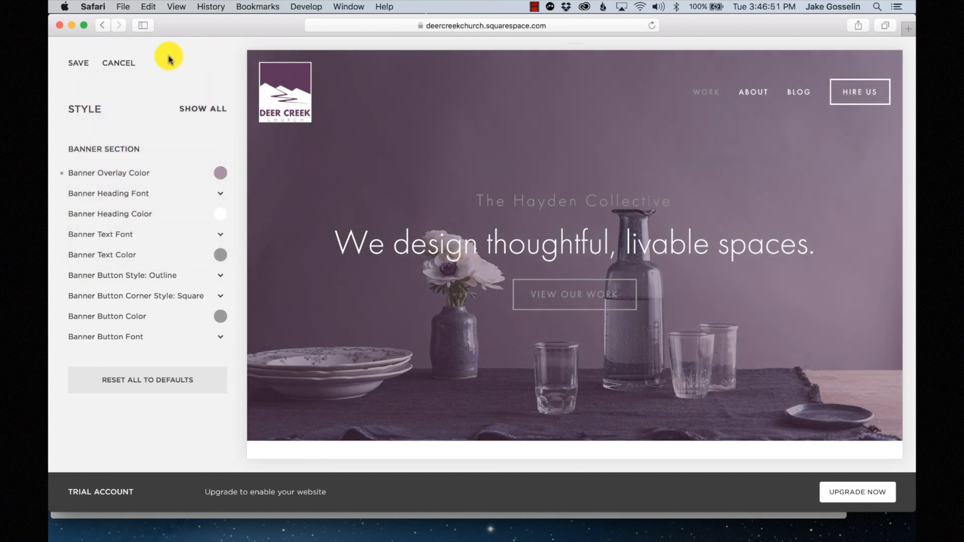
left_click(86, 64)
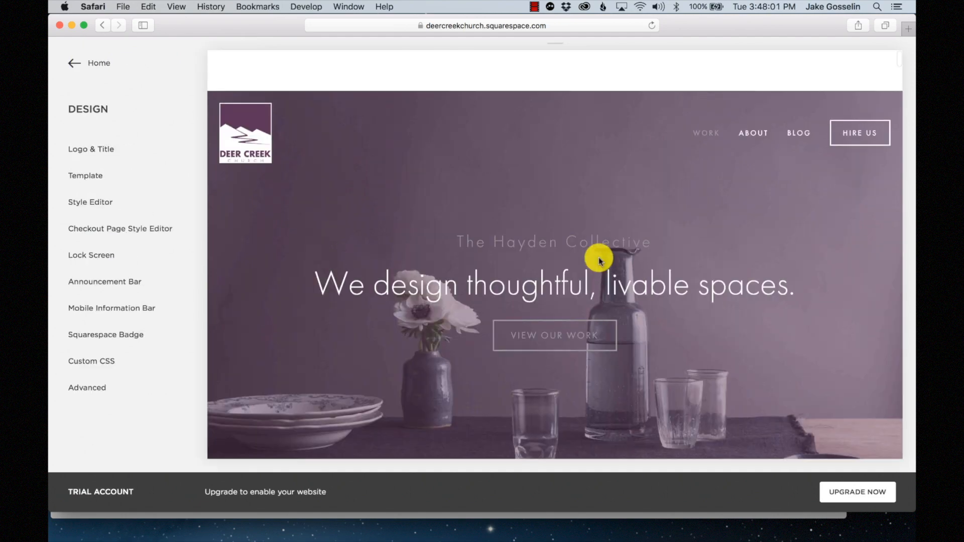
- Scroll down to the footer and reopen the site Style settings
scroll(599, 257, "down", 5)
scroll(599, 259, "down", 20)
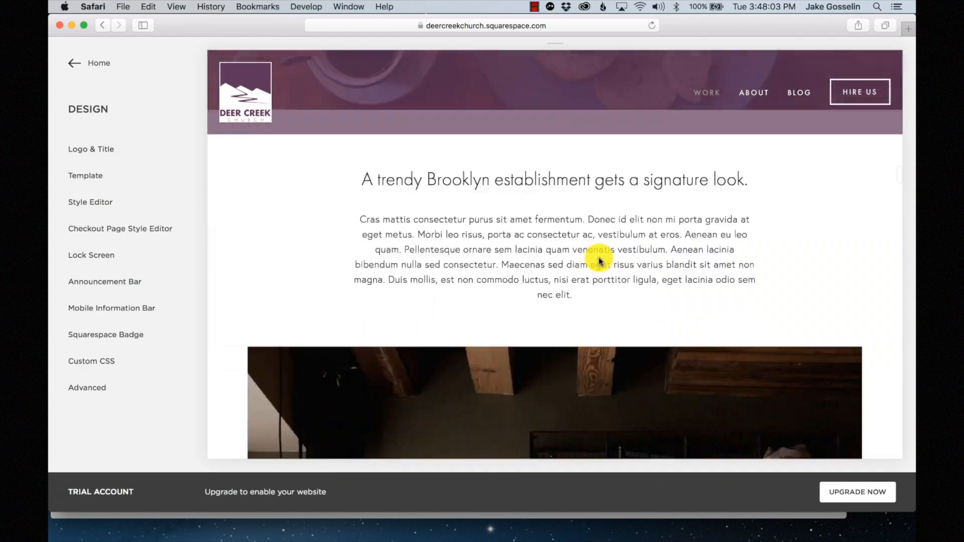
scroll(600, 259, "down", 20)
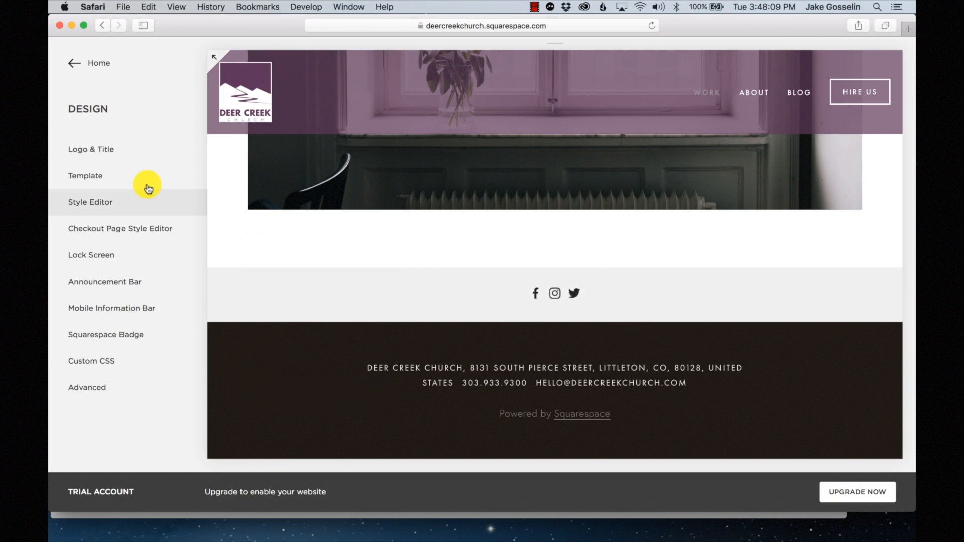
left_click(134, 202)
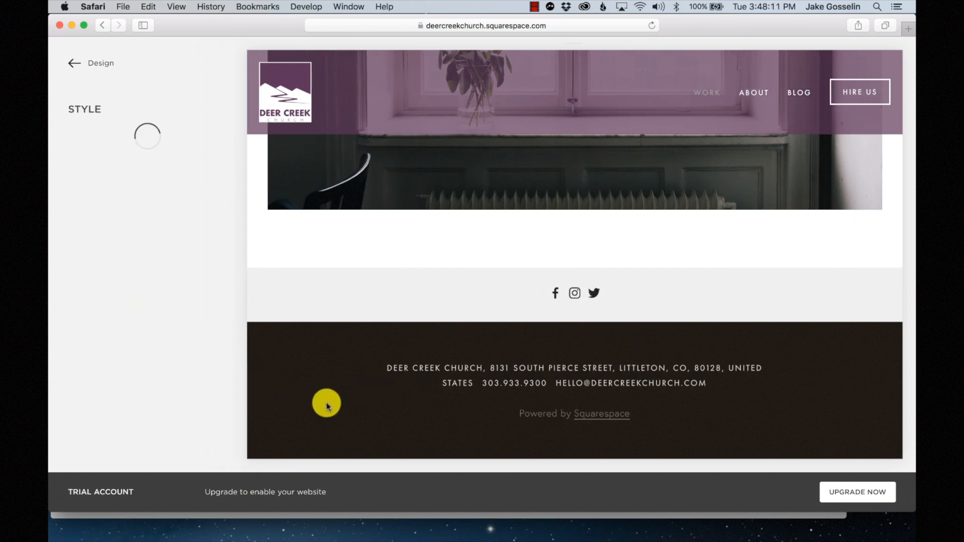
- Open the footer background colour and look up the palette's dark gray value
left_click(320, 428)
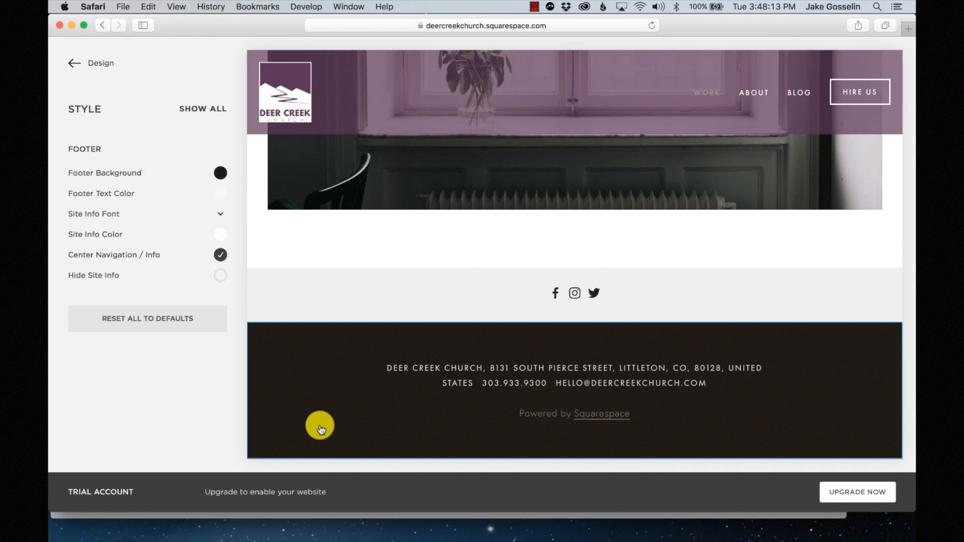
left_click(221, 173)
key("ctrl+Up")
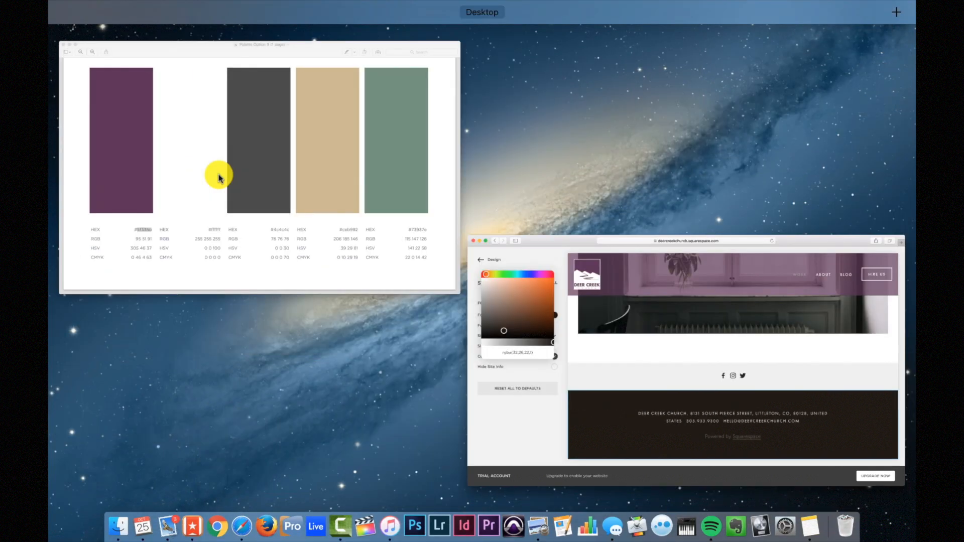
left_click(198, 189)
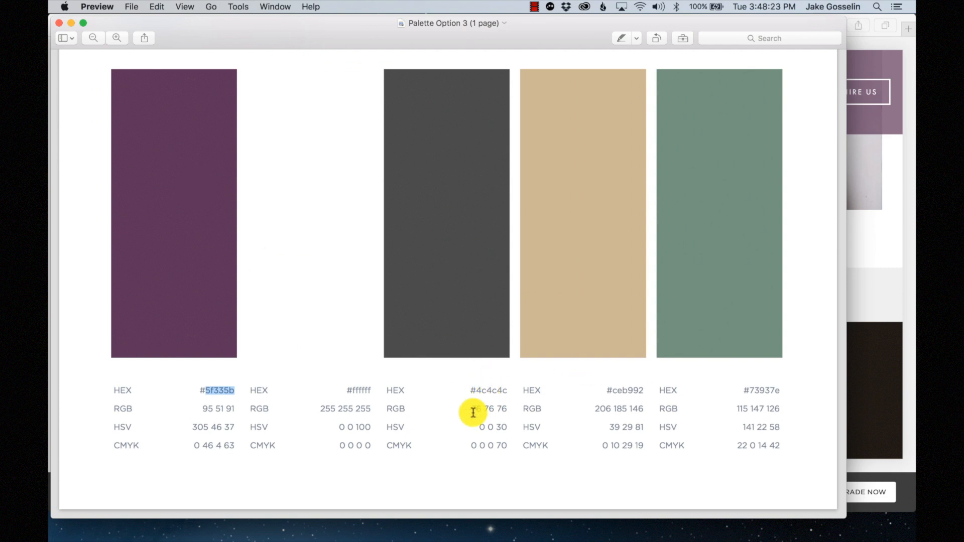
left_click(875, 405)
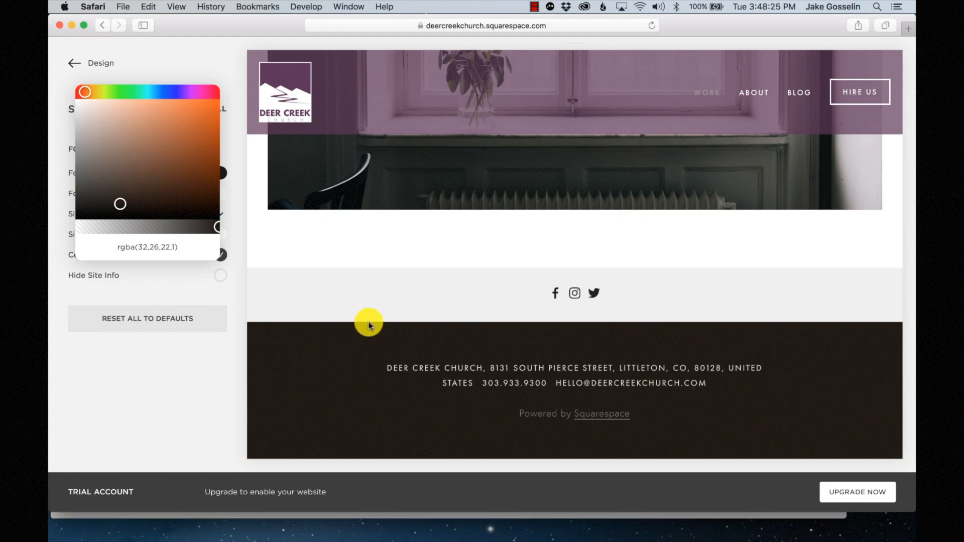
- Set the footer background to rgba(76,76,76,1) and save it
double_click(146, 246)
type("76")
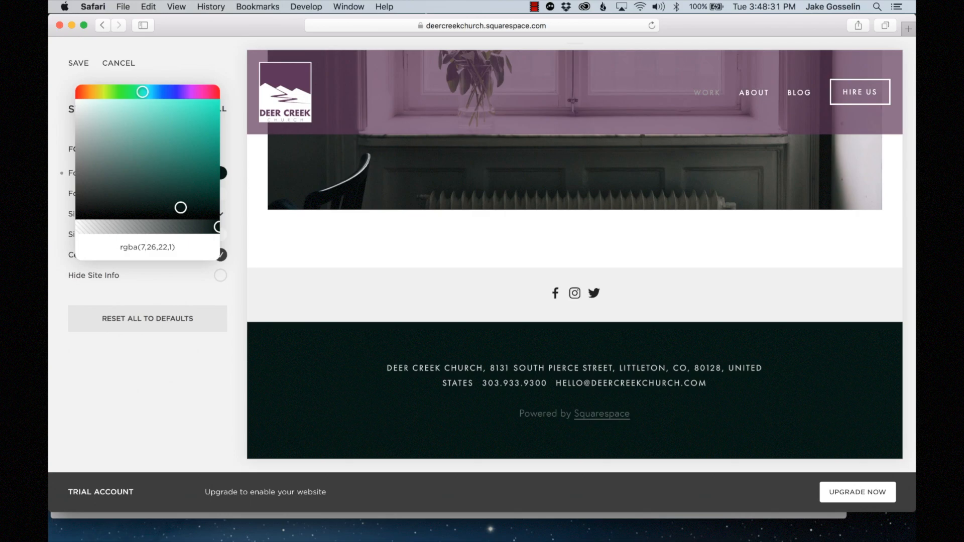
double_click(157, 246)
type("6")
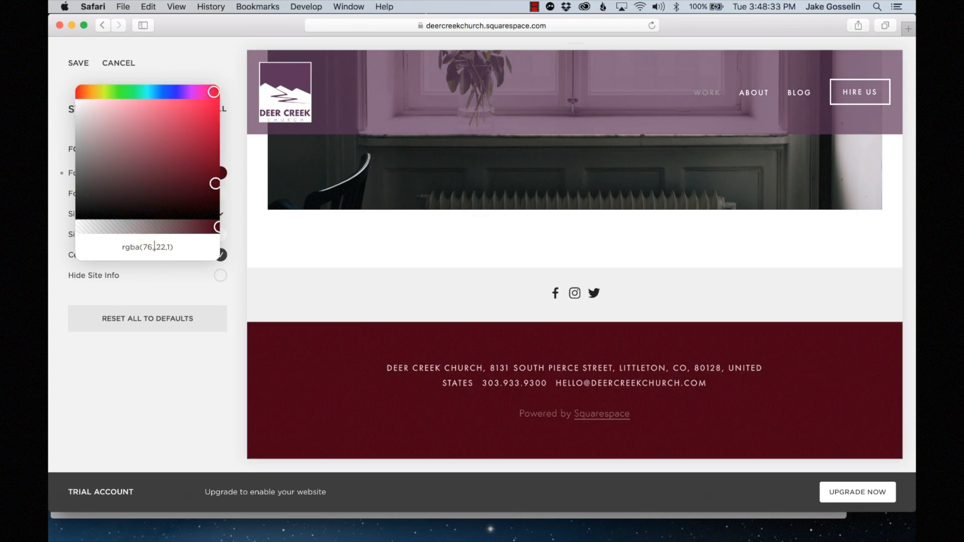
double_click(153, 247)
type("76,")
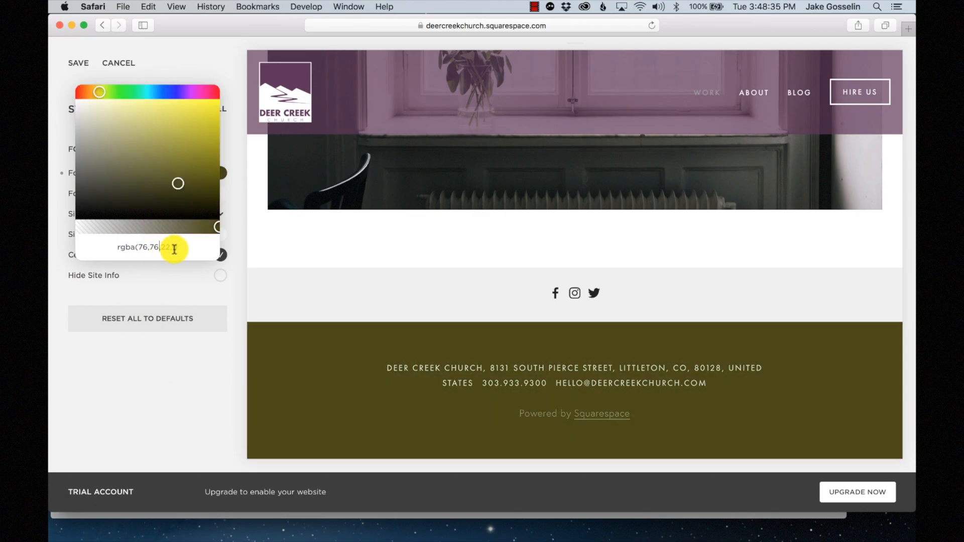
double_click(169, 247)
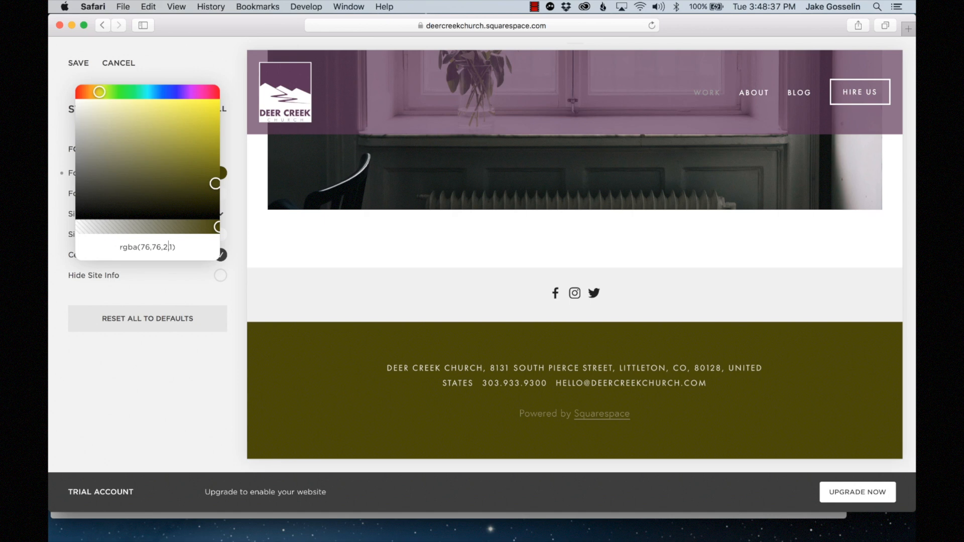
type("76")
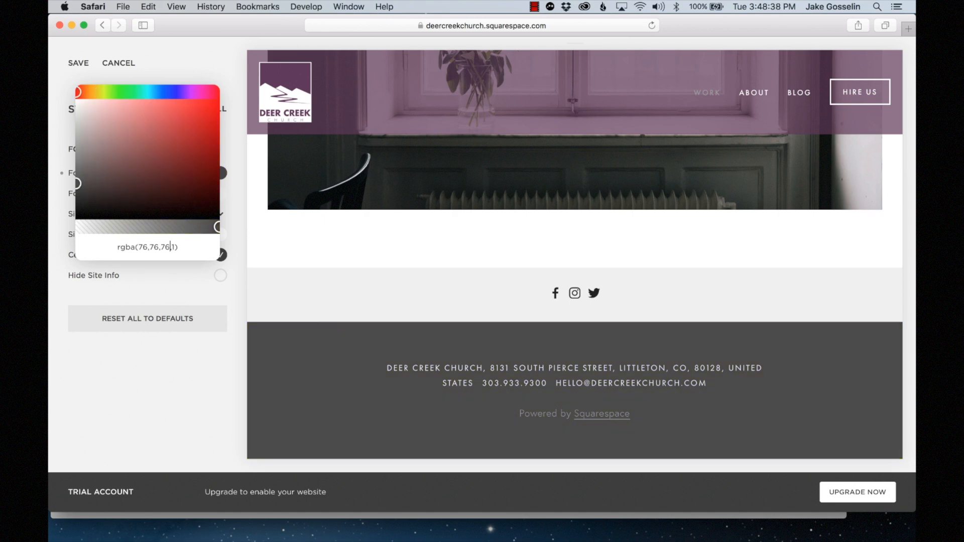
left_click(167, 280)
left_click(77, 63)
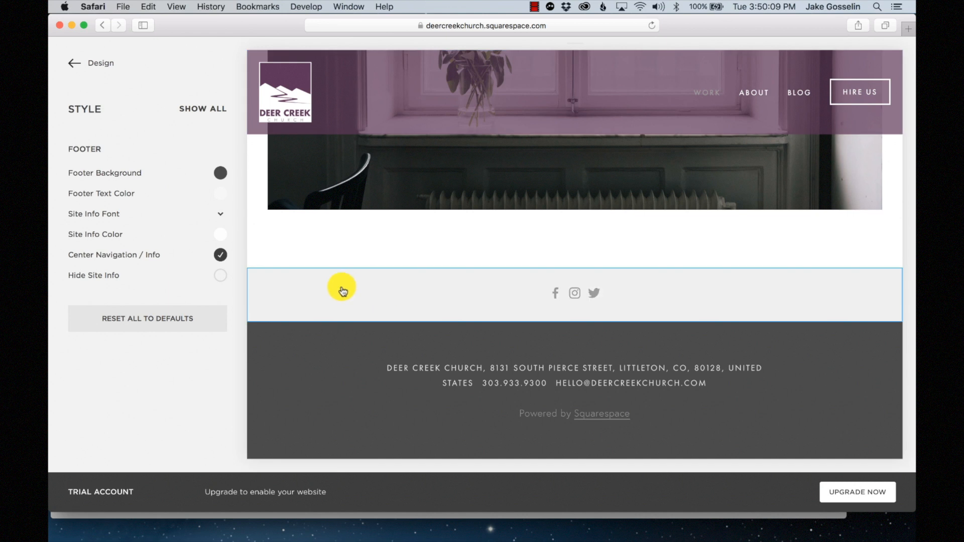
left_click(343, 292)
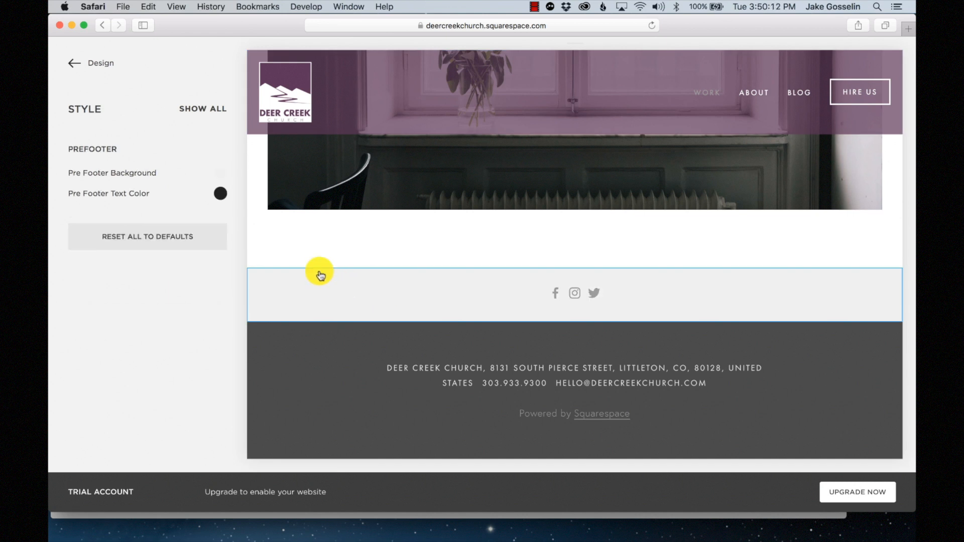
- Open the pre-footer background colour and enter the palette tan's values
left_click(221, 174)
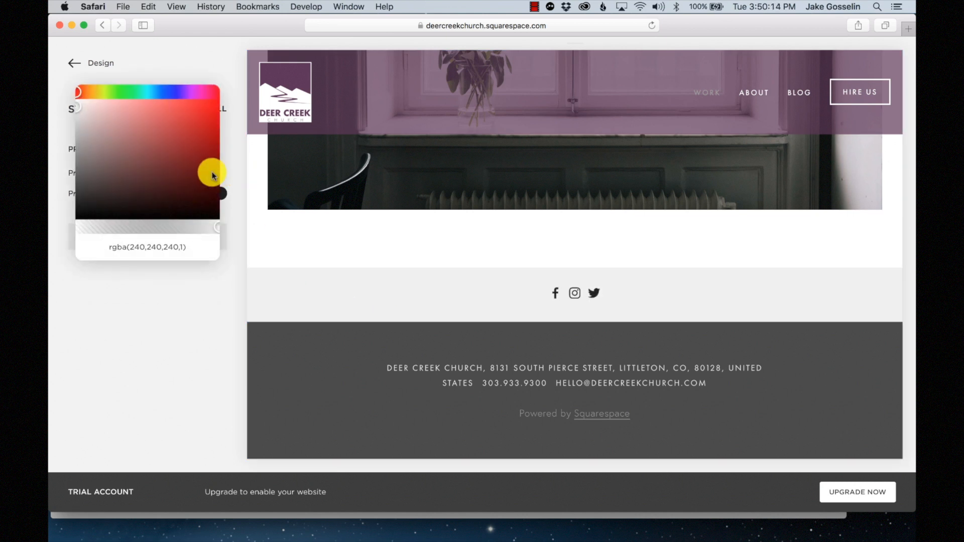
key("ctrl+Up")
left_click(317, 148)
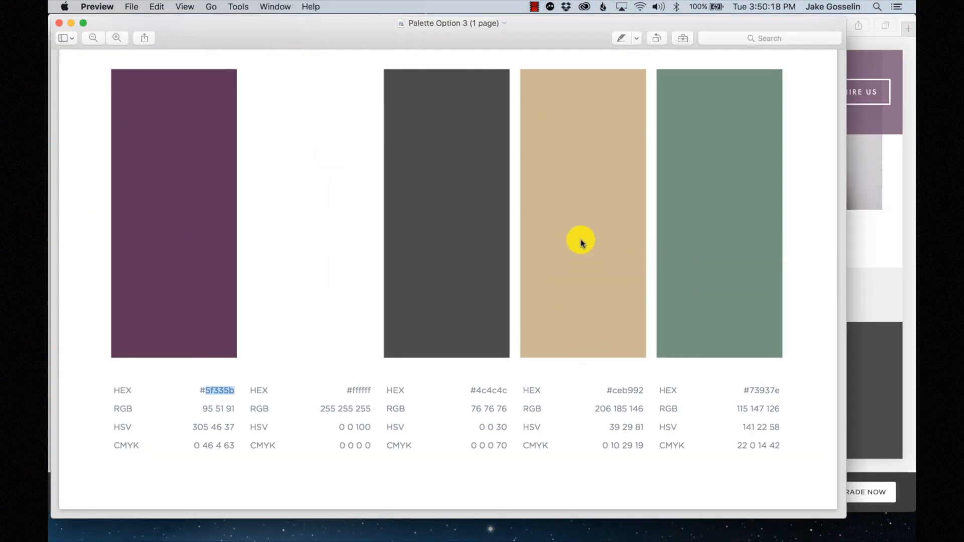
scroll(583, 241, "up", 2)
scroll(588, 251, "down", 2)
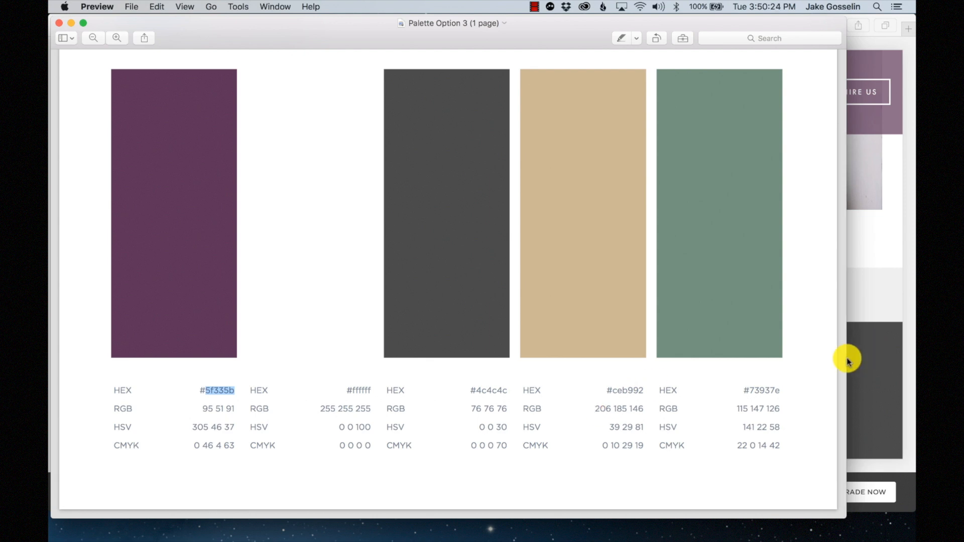
left_click(894, 317)
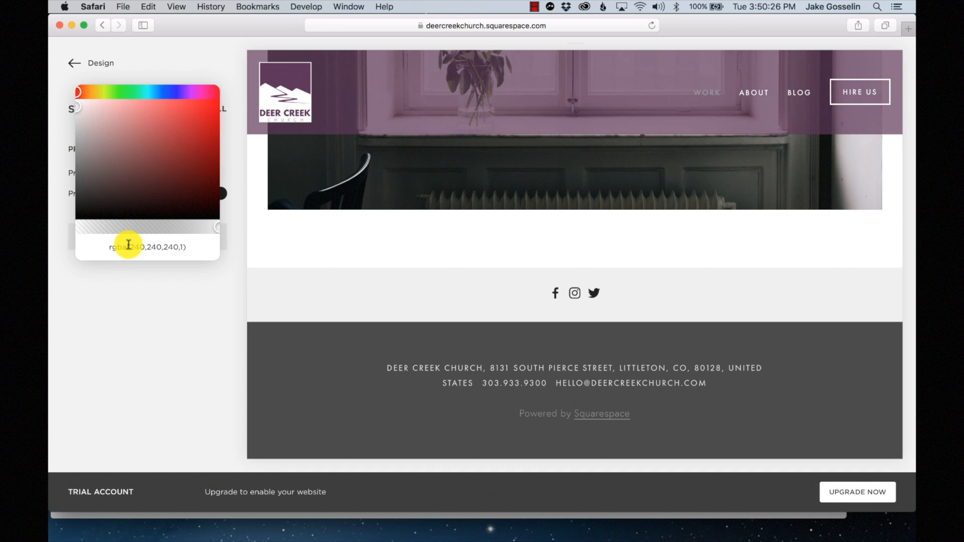
double_click(144, 245)
type("20")
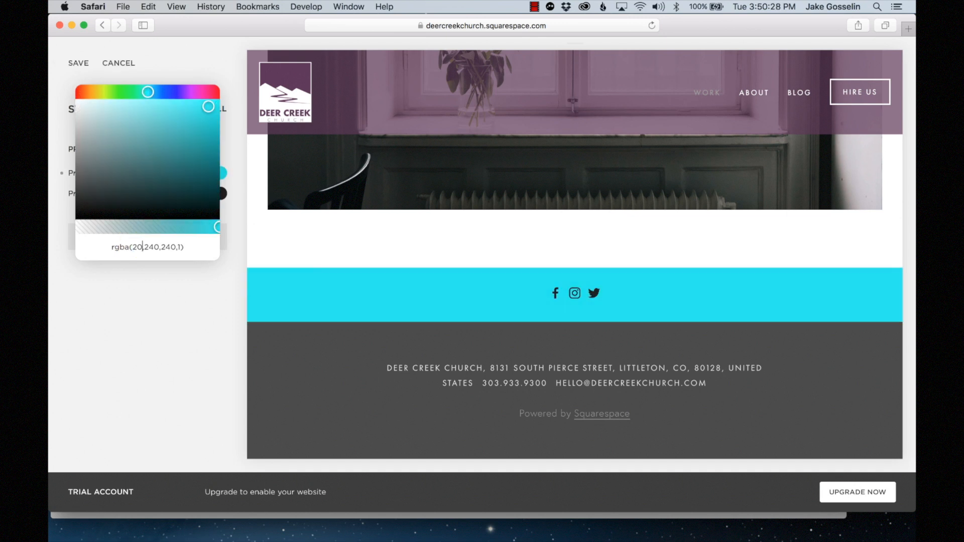
type("0")
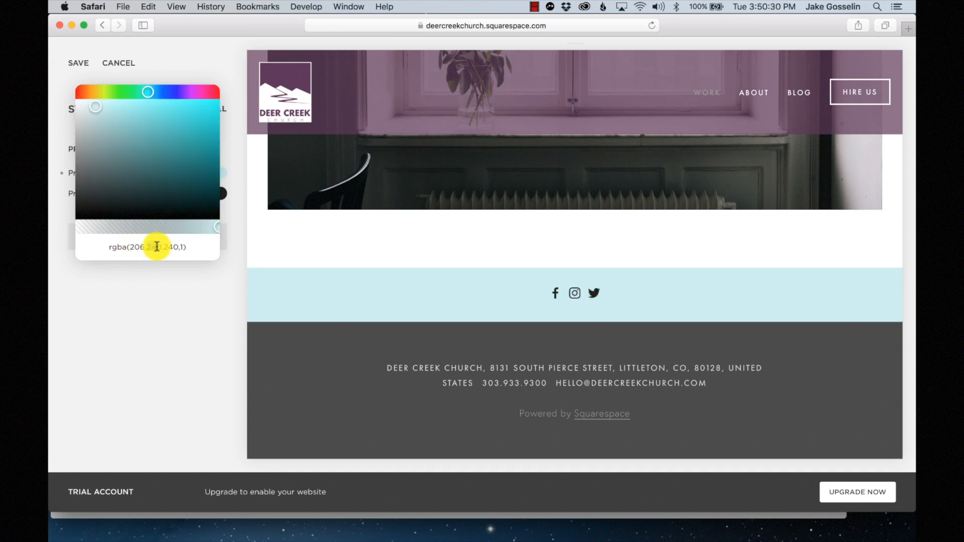
type("185")
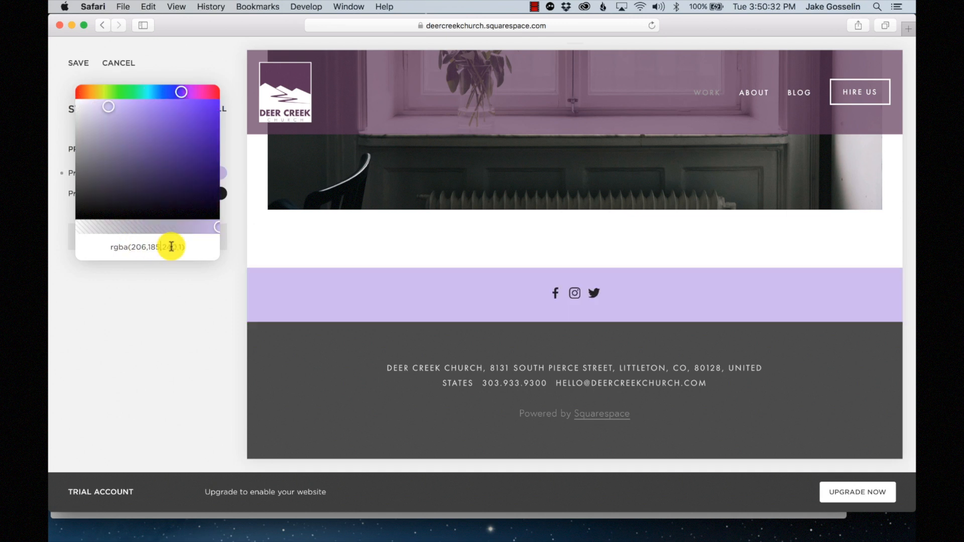
left_click_drag(161, 246, 175, 247)
type("106")
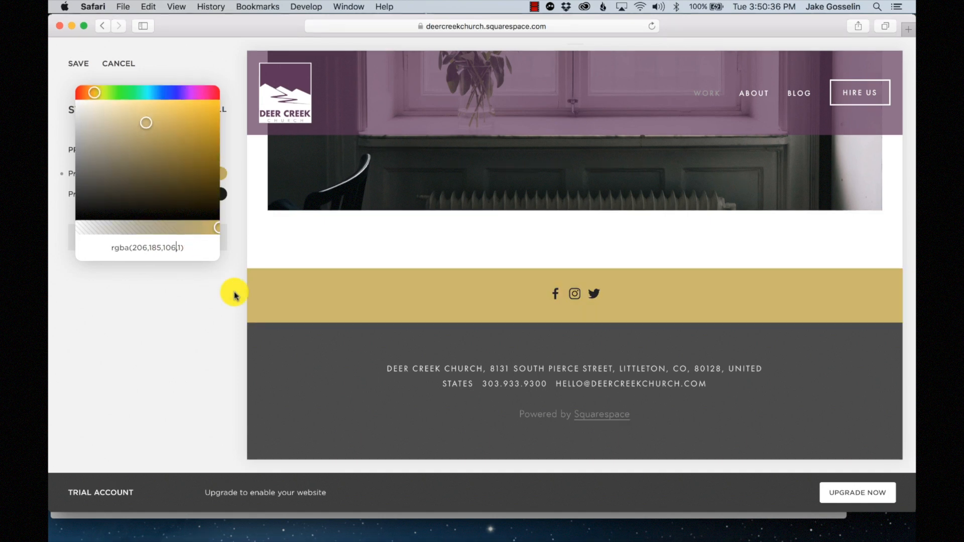
- Correct the blue value to 140, giving rgba(206,185,140,1), and save the pre-footer
key("ctrl+Up")
left_click(712, 405)
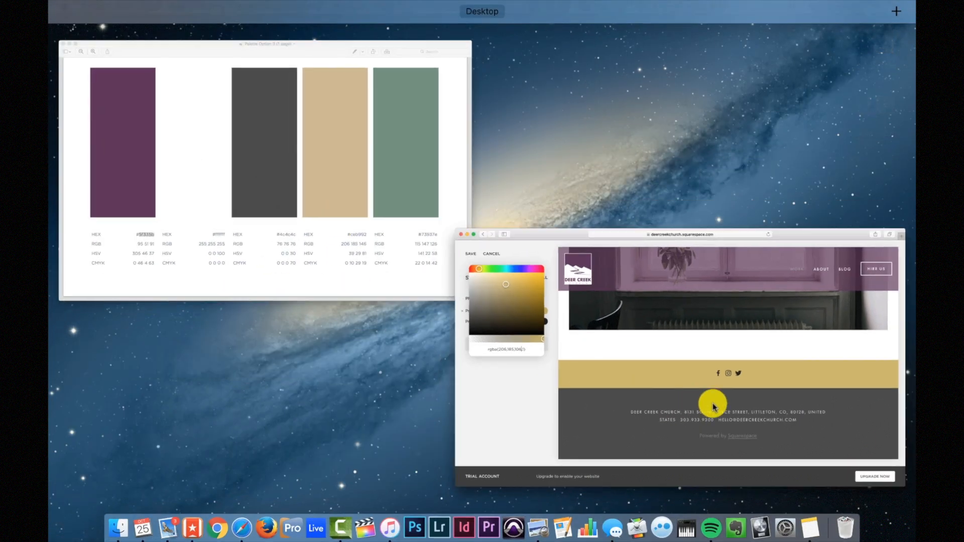
left_click(172, 242)
key("BackSpace")
key("BackSpace")
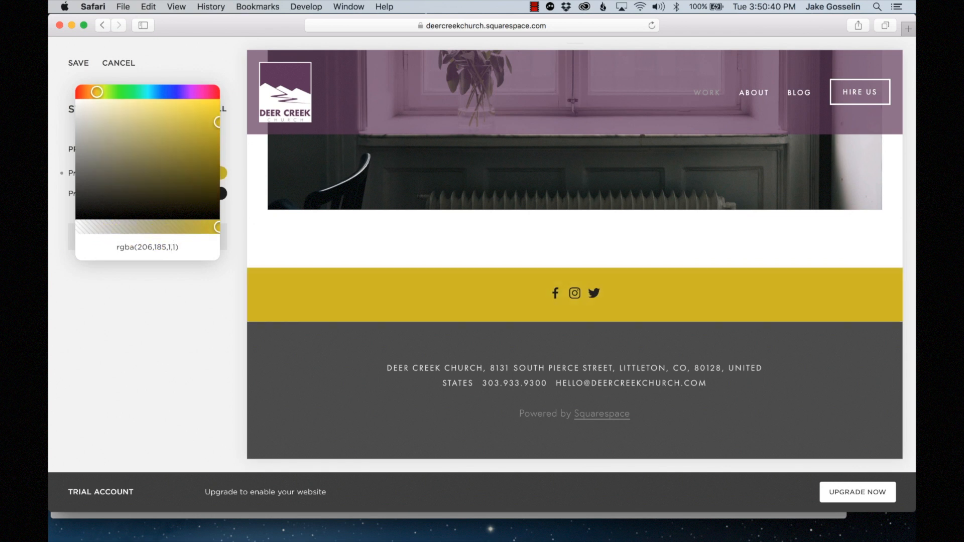
key("BackSpace")
type("1")
type("40")
left_click(162, 335)
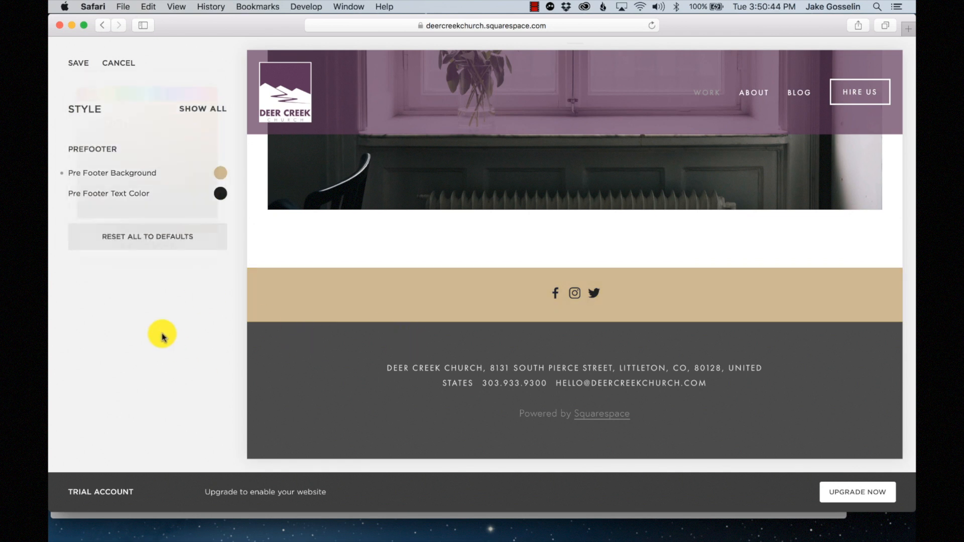
left_click(80, 62)
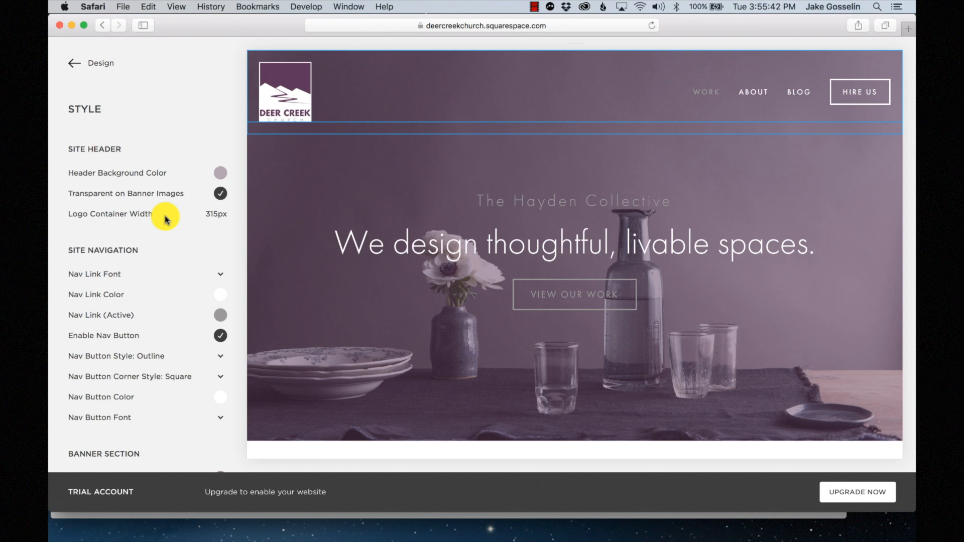
- Scroll through the Style panel to review the saved settings
scroll(165, 219, "down", 5)
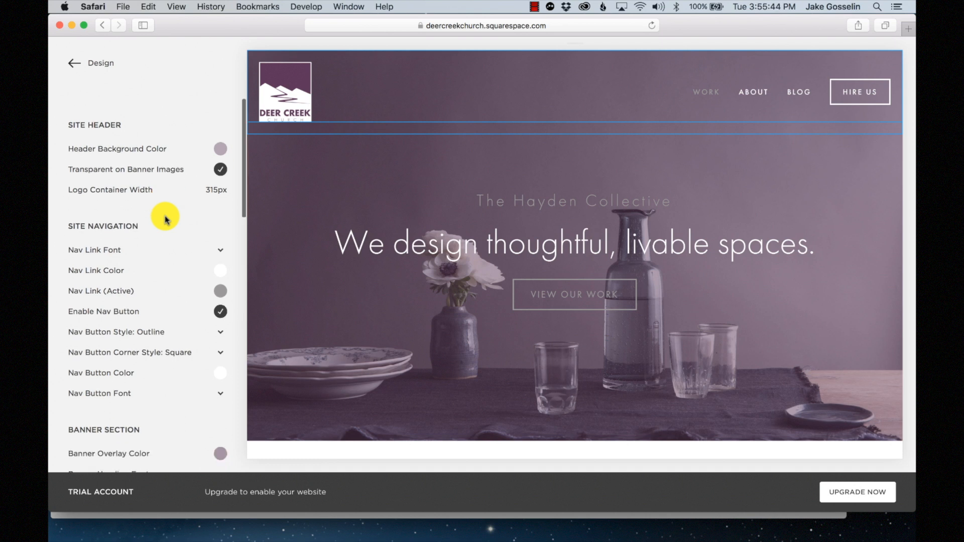
scroll(139, 324, "down", 6)
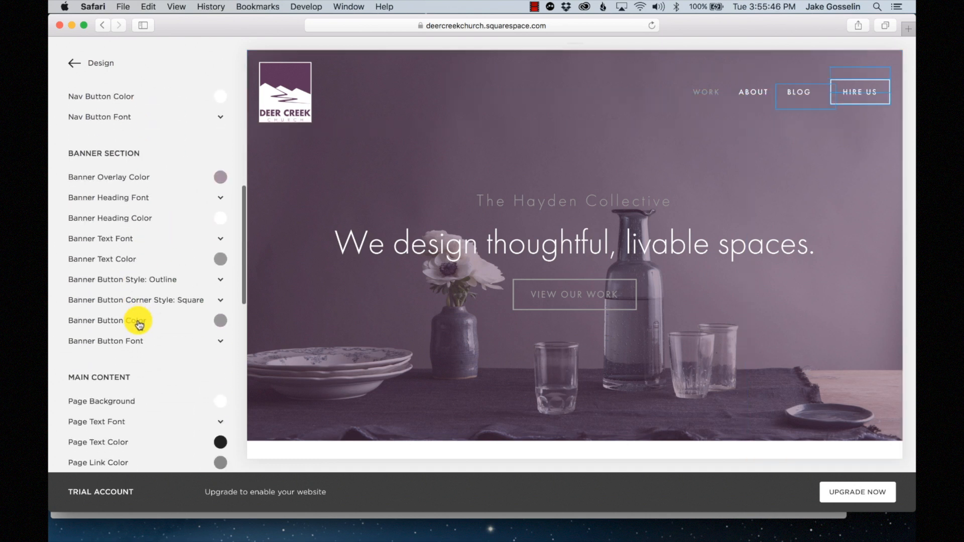
scroll(139, 324, "down", 5)
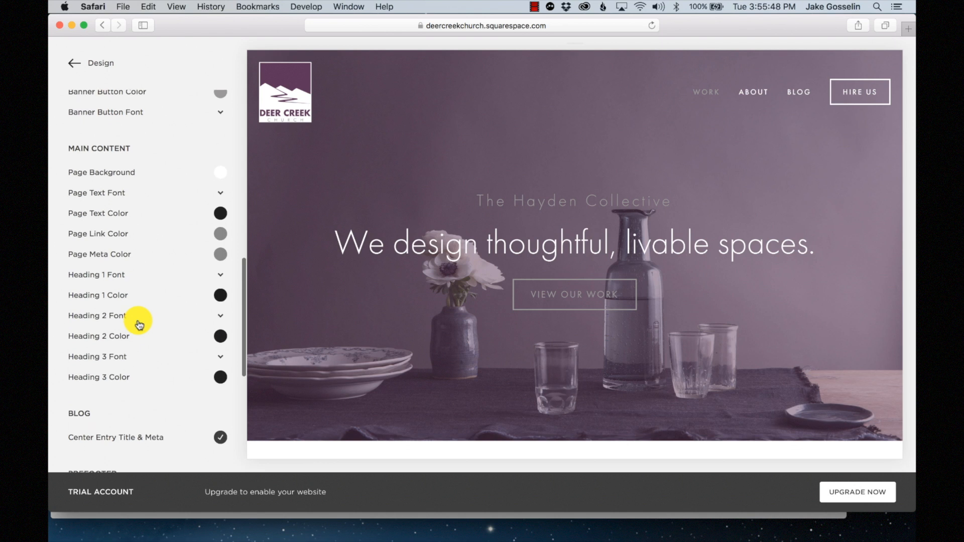
scroll(166, 312, "down", 8)
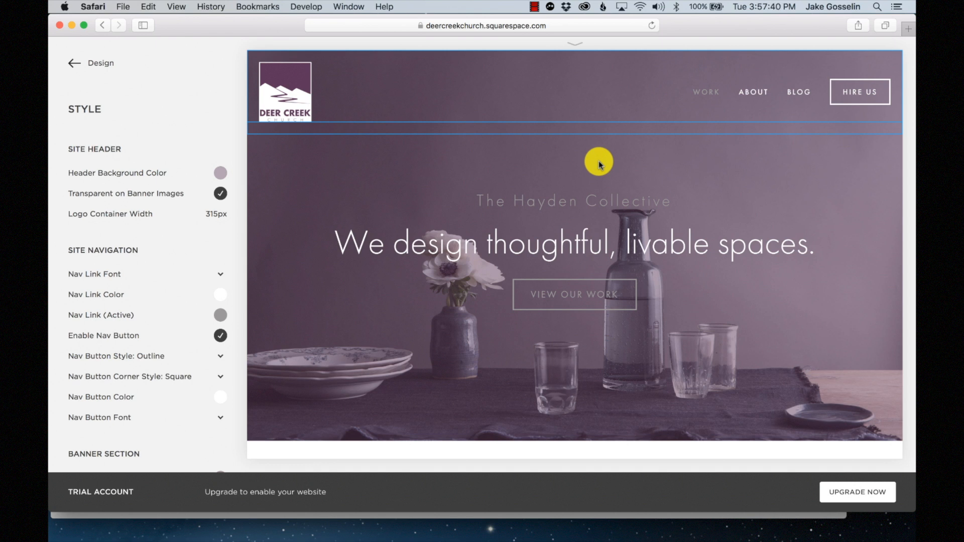
scroll(599, 164, "down", 2)
scroll(599, 163, "up", 2)
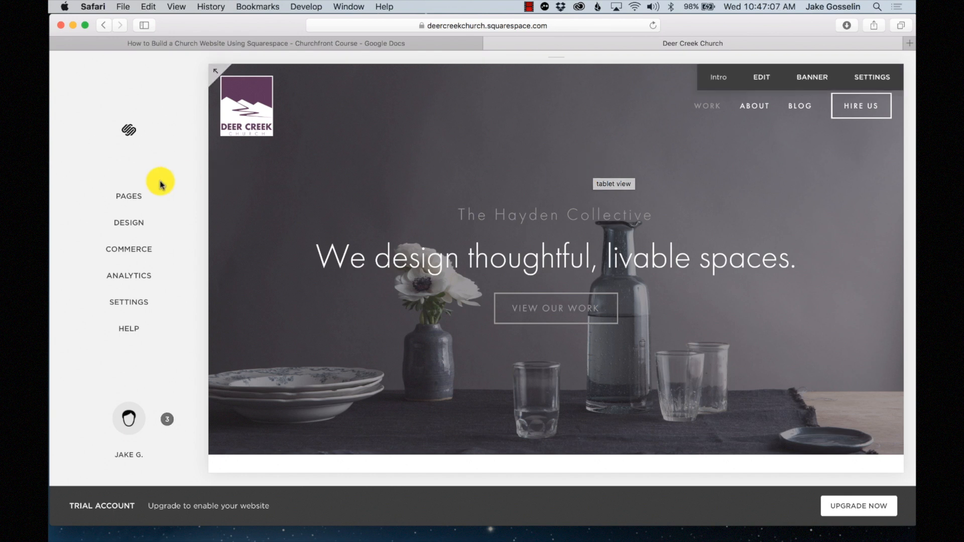
- Drag Hire Us from Main Navigation into Secondary Navigation and preview its page
left_click(127, 199)
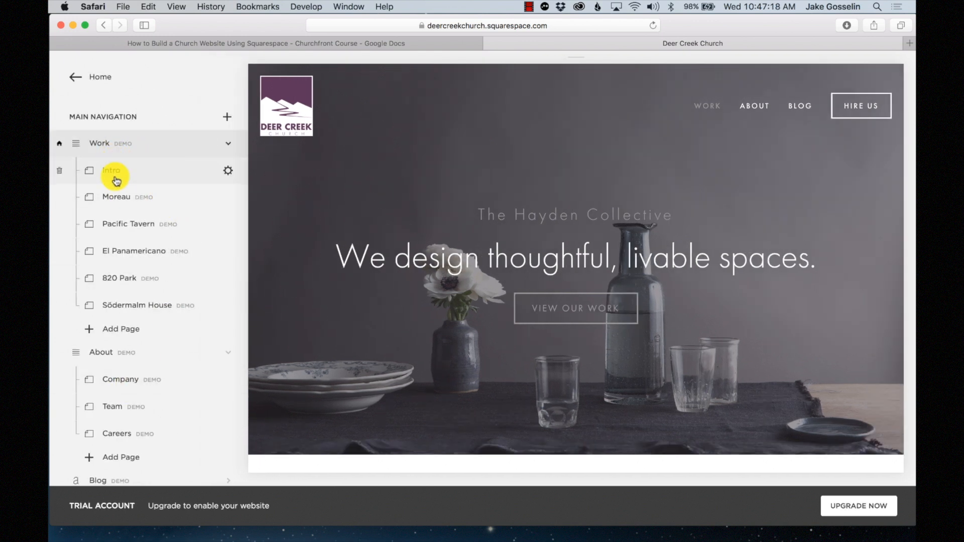
scroll(125, 288, "down", 3)
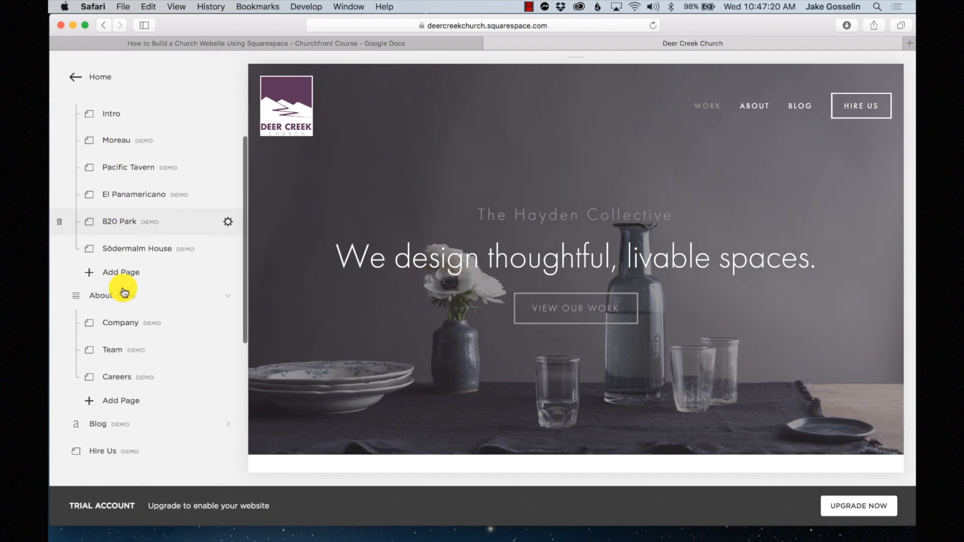
scroll(122, 364, "down", 2)
scroll(123, 364, "up", 4)
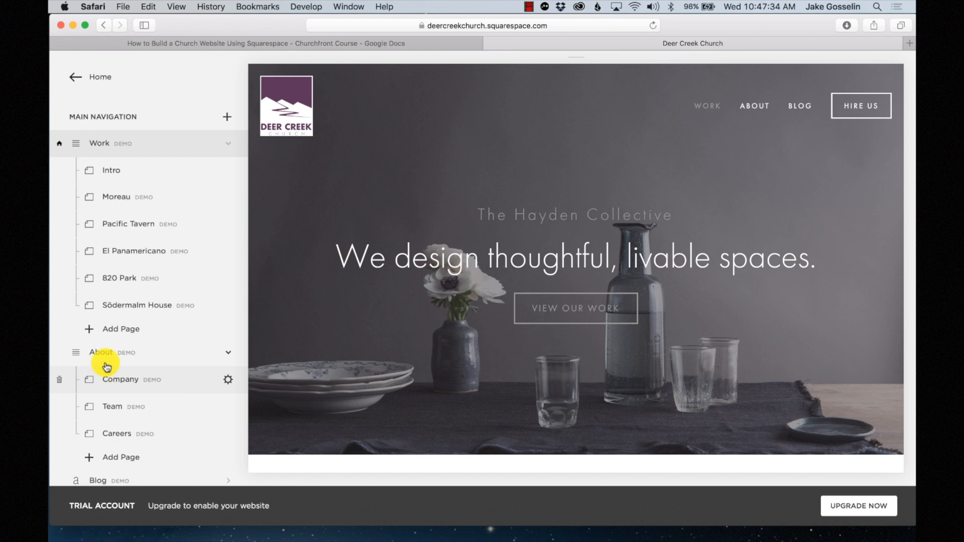
scroll(132, 147, "down", 3)
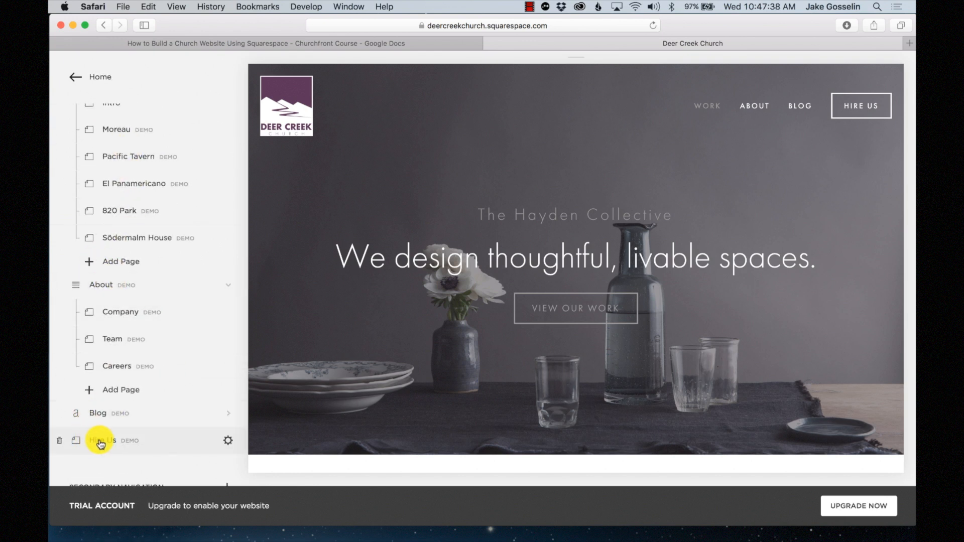
scroll(128, 326, "up", 3)
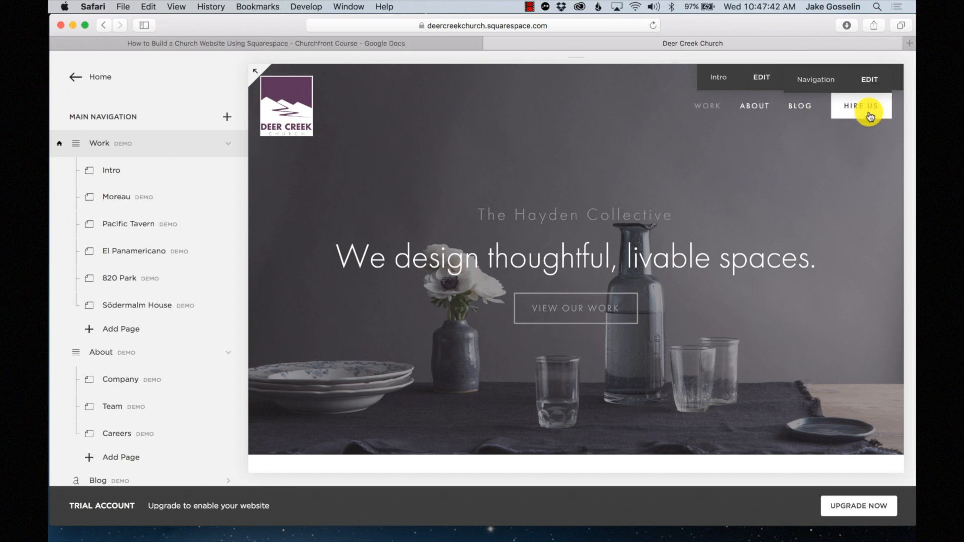
scroll(130, 258, "down", 10)
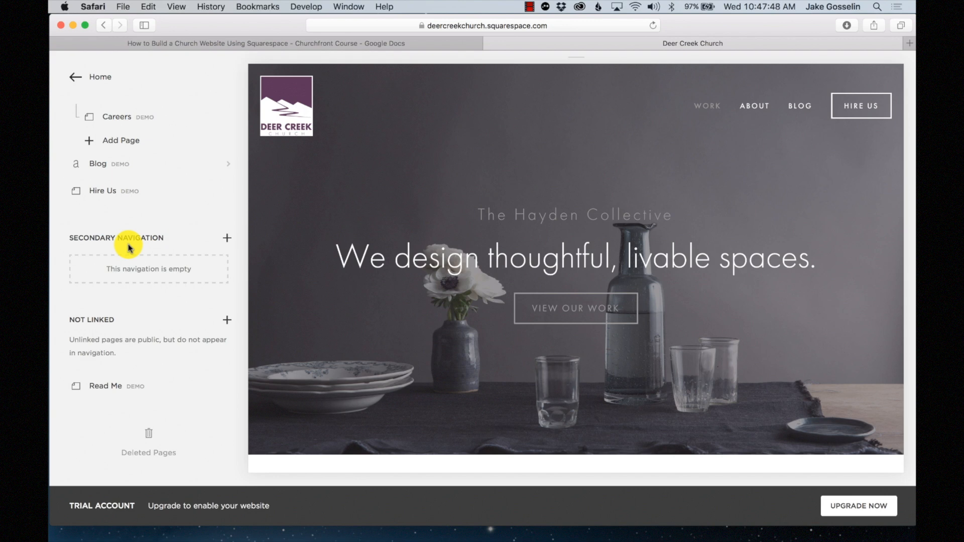
scroll(622, 280, "down", 10)
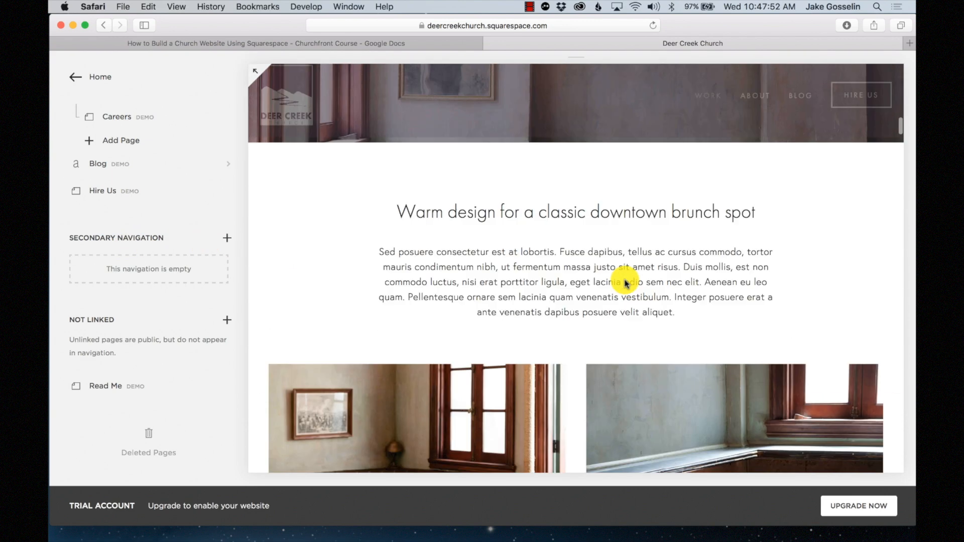
scroll(625, 284, "down", 10)
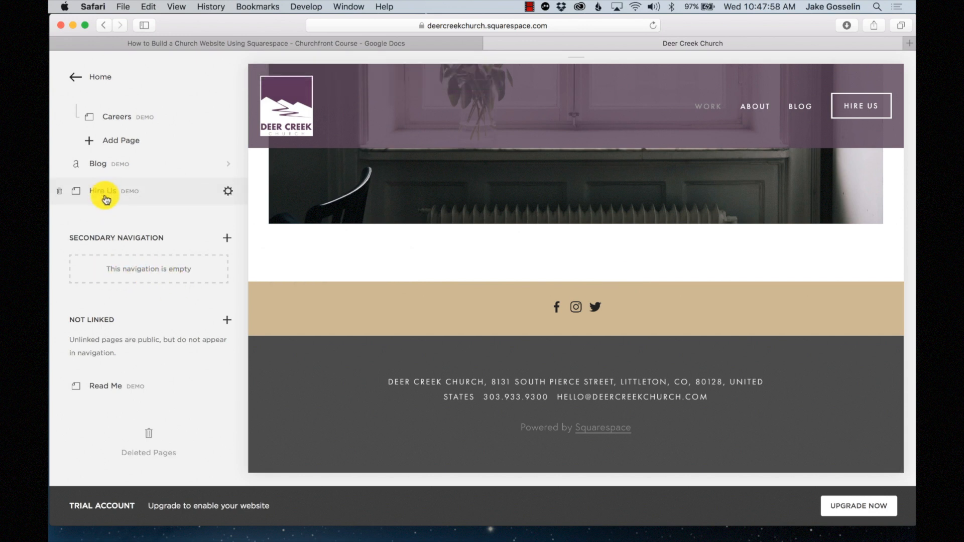
left_click_drag(106, 200, 101, 262)
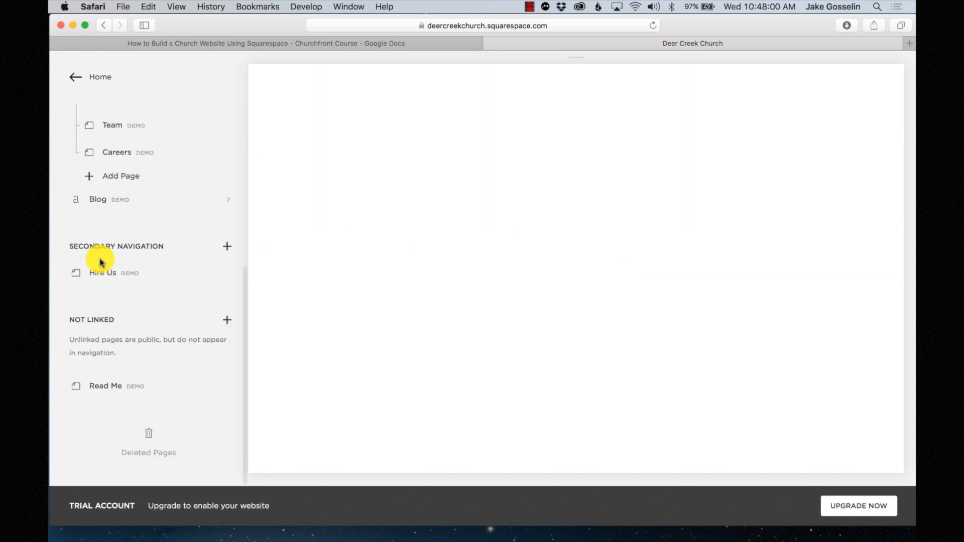
left_click(101, 262)
scroll(435, 262, "down", 10)
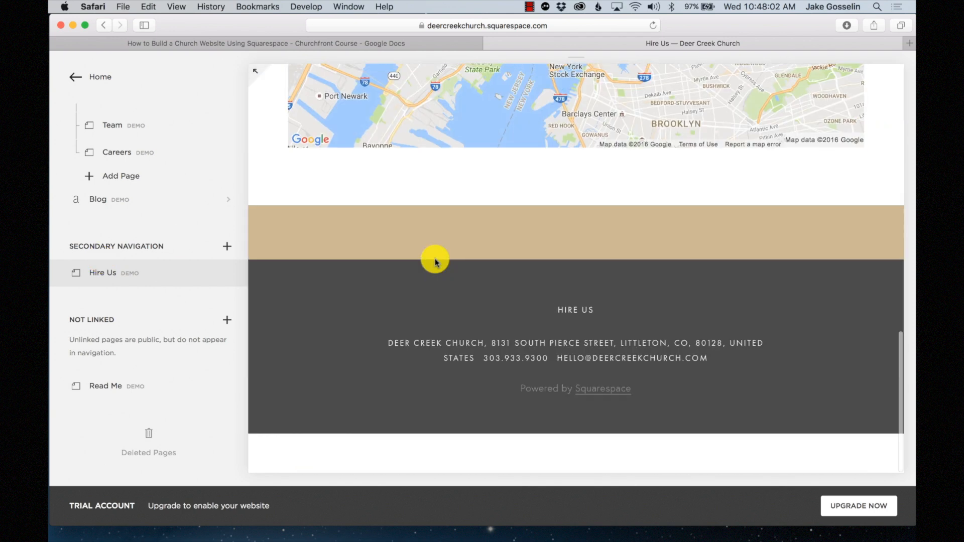
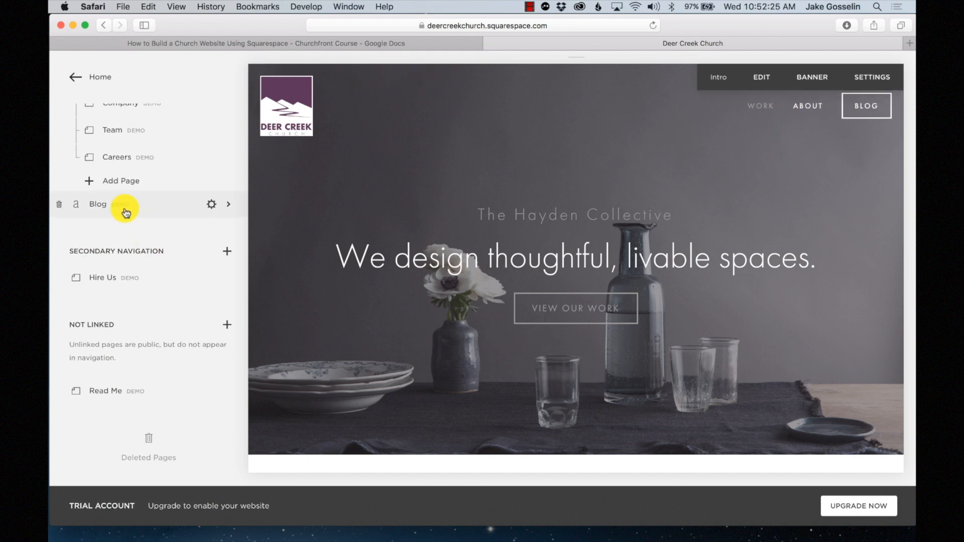
- Move the Blog page from Main Navigation into Not Linked and preview it
left_click_drag(125, 208, 123, 374)
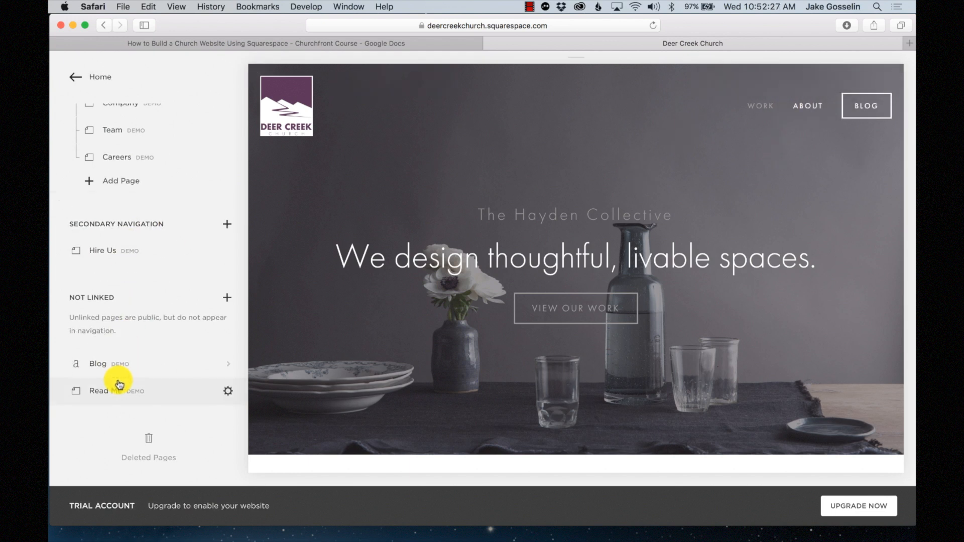
left_click(128, 369)
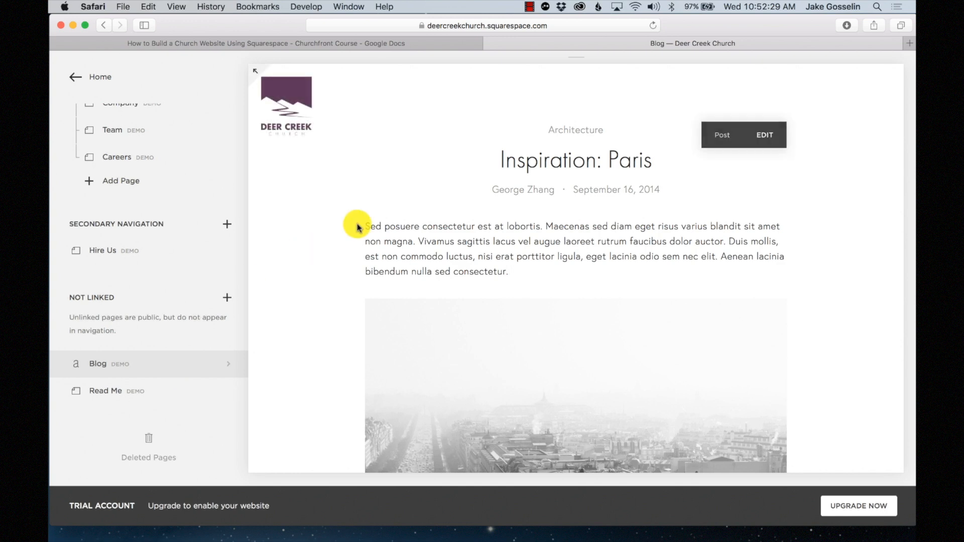
scroll(452, 268, "down", 3)
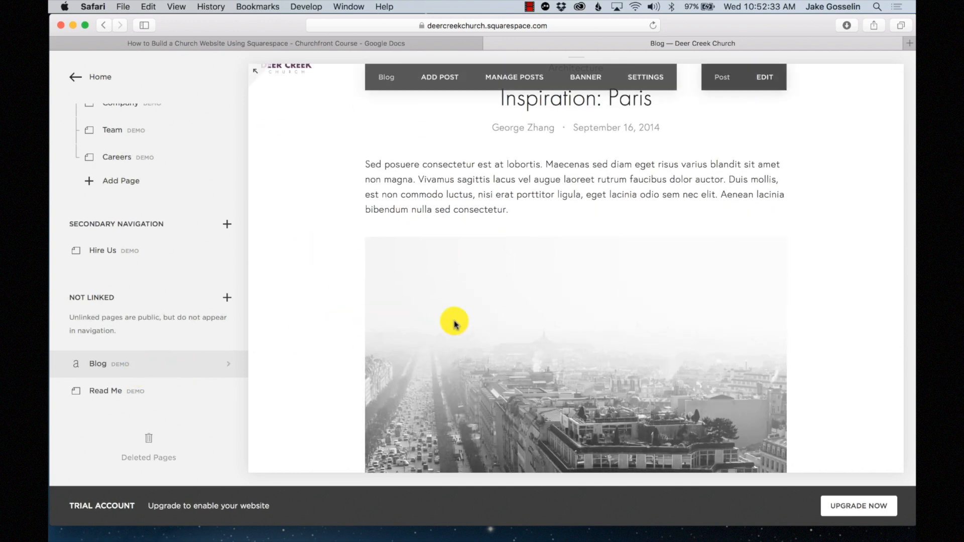
scroll(455, 324, "down", 8)
scroll(435, 326, "up", 10)
scroll(156, 112, "up", 10)
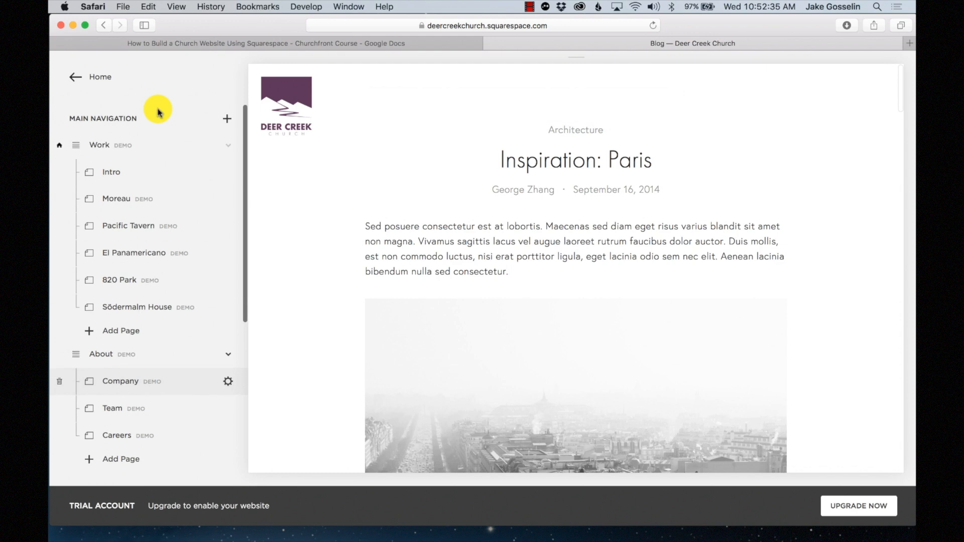
- Preview the Work homepage headlined 'We design thoughtful, livable spaces.'
left_click(76, 146)
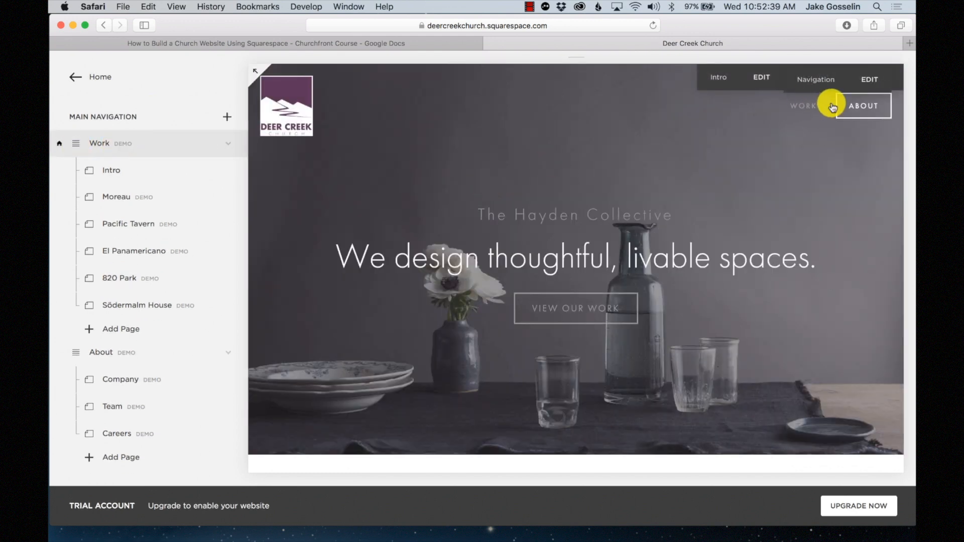
scroll(809, 123, "down", 4)
scroll(782, 173, "down", 20)
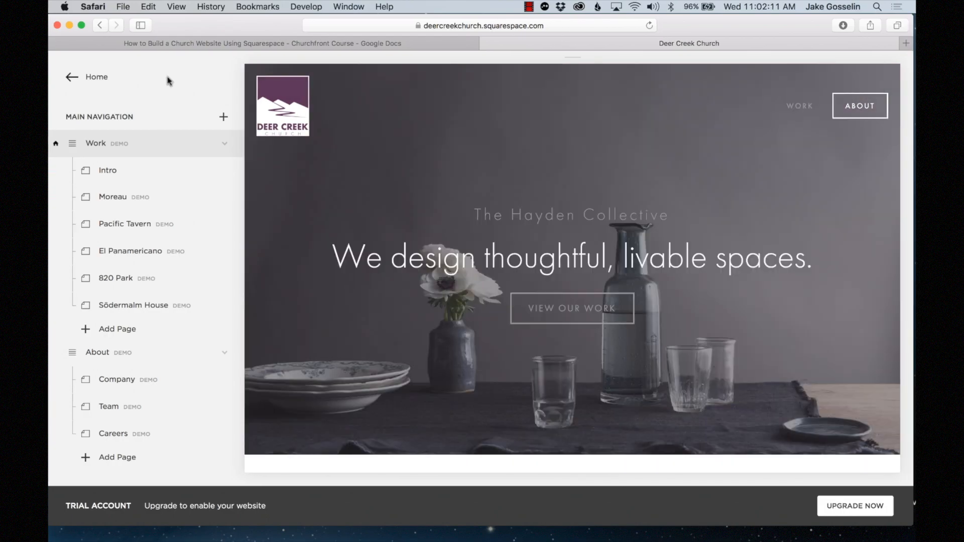
- Create a blank-layout page titled 'Test' in Main Navigation, leaving it empty
left_click(224, 119)
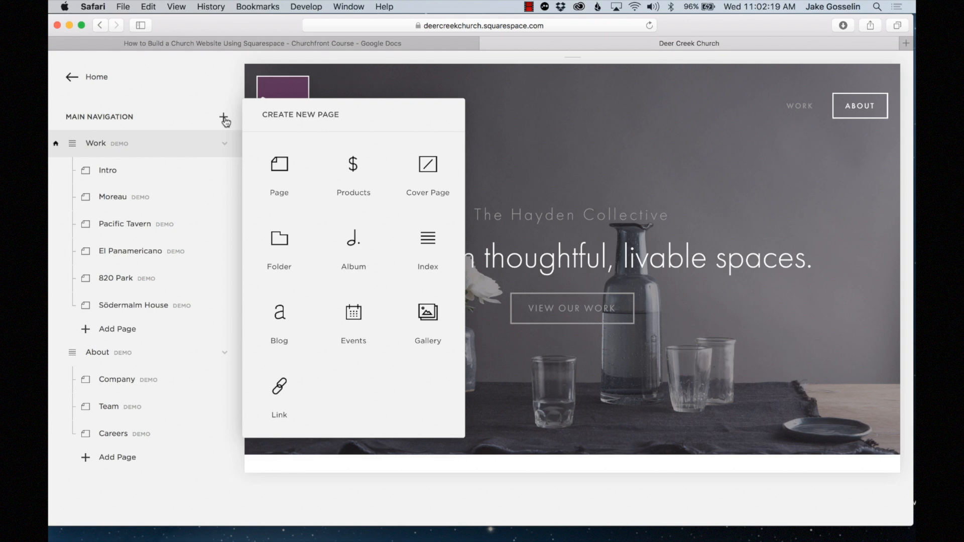
left_click(288, 170)
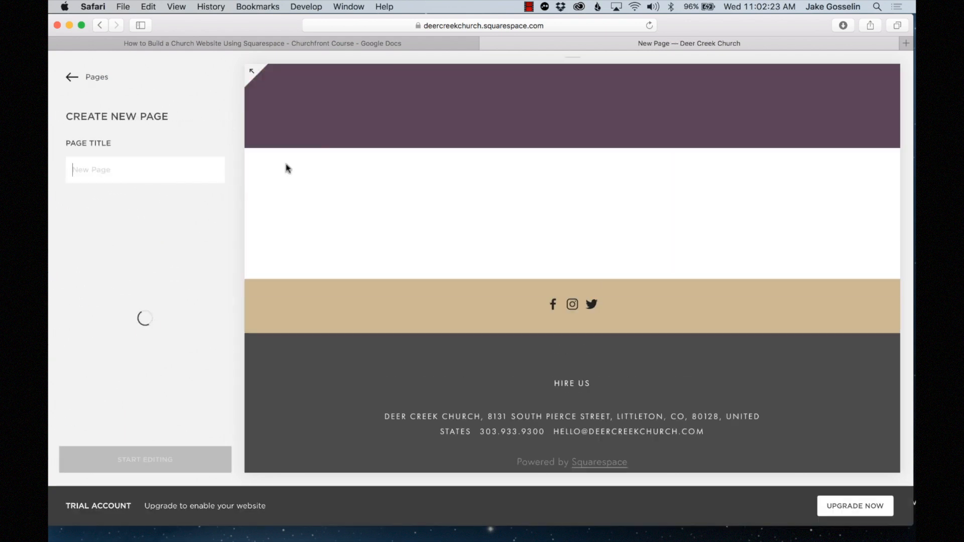
scroll(150, 283, "down", 5)
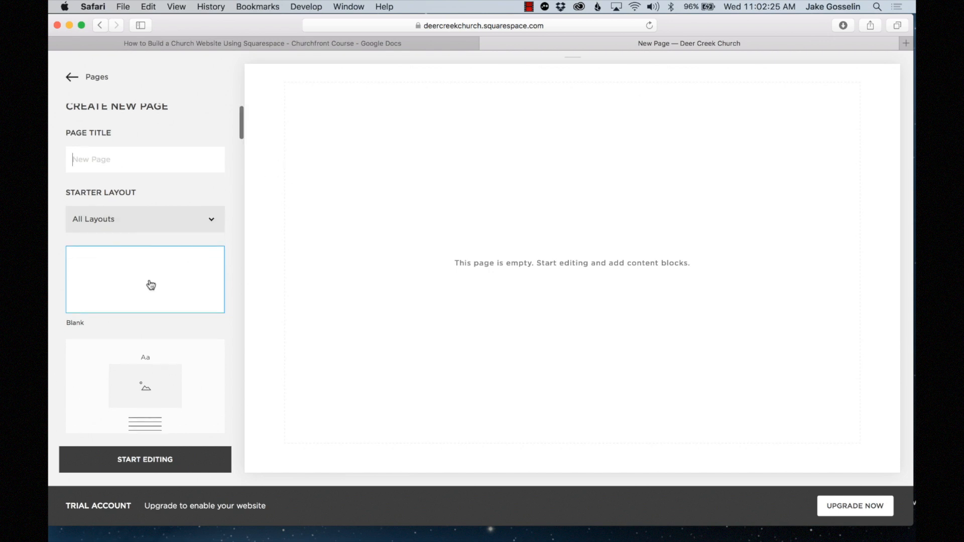
scroll(151, 285, "down", 10)
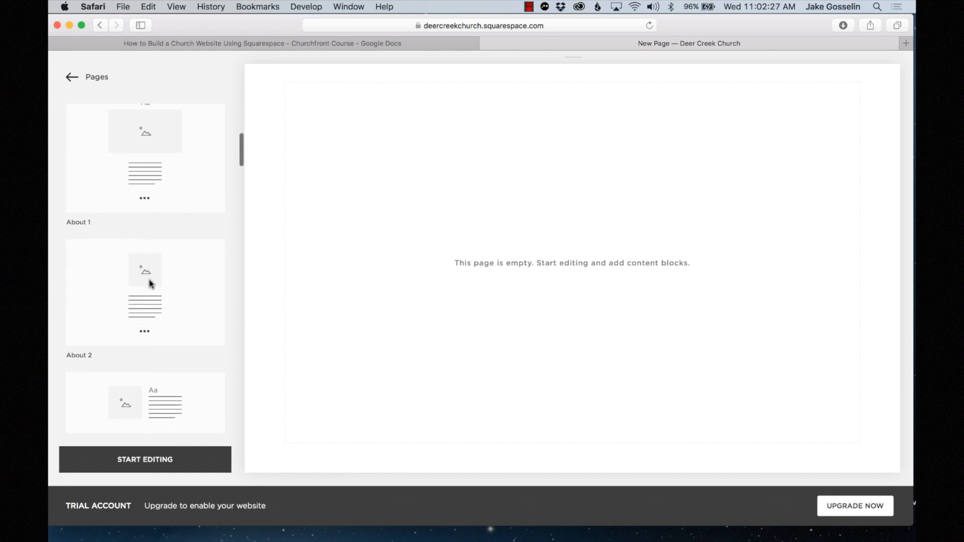
scroll(149, 284, "up", 15)
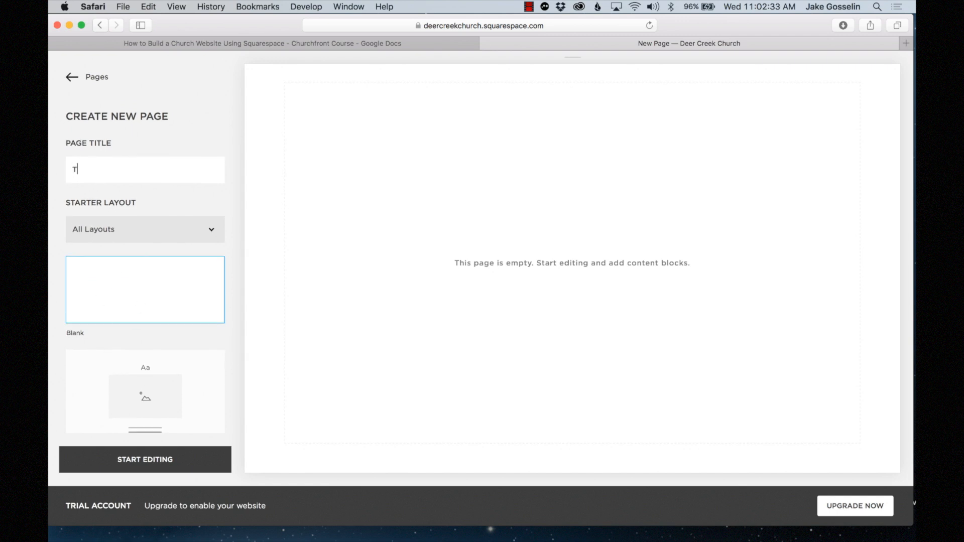
left_click(144, 457)
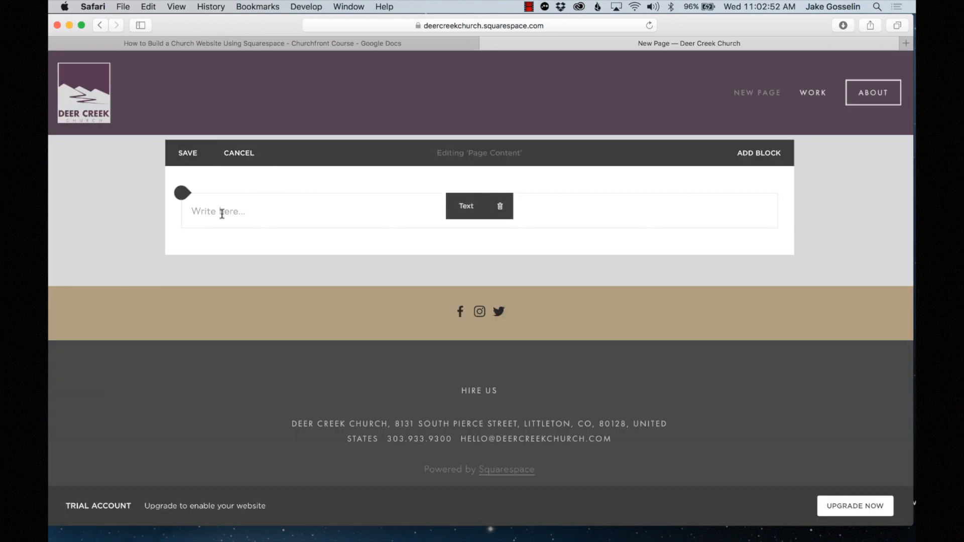
left_click(249, 157)
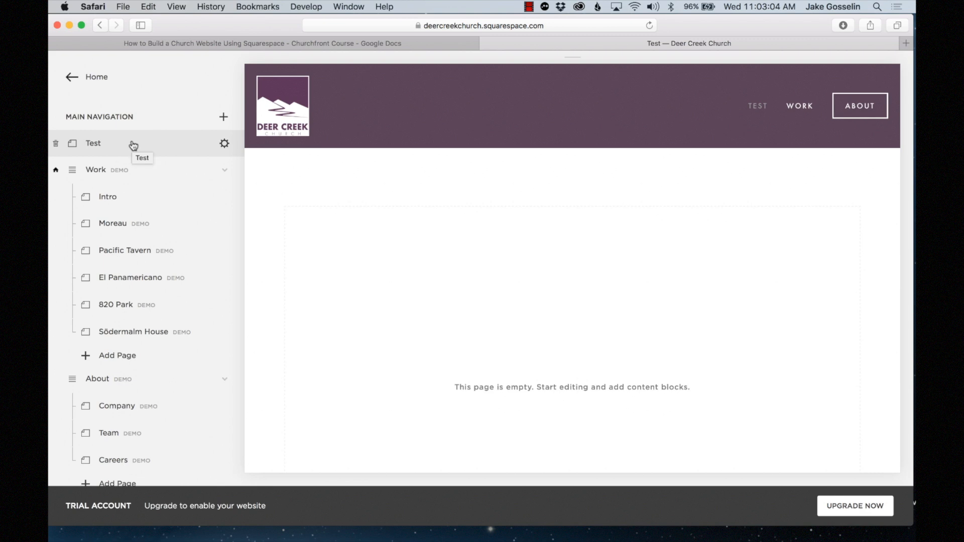
- Delete the Test page so only Work and About remain in the navigation
left_click(56, 145)
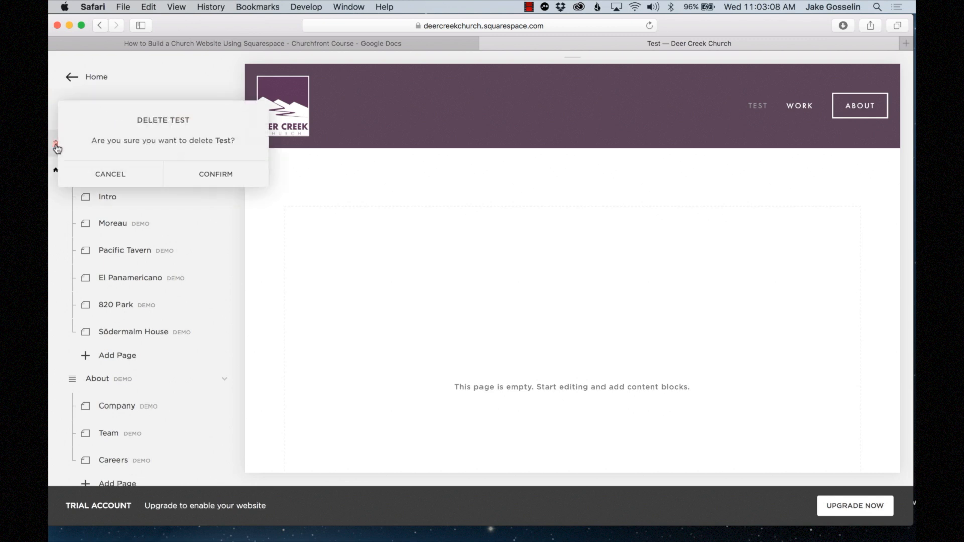
left_click(210, 176)
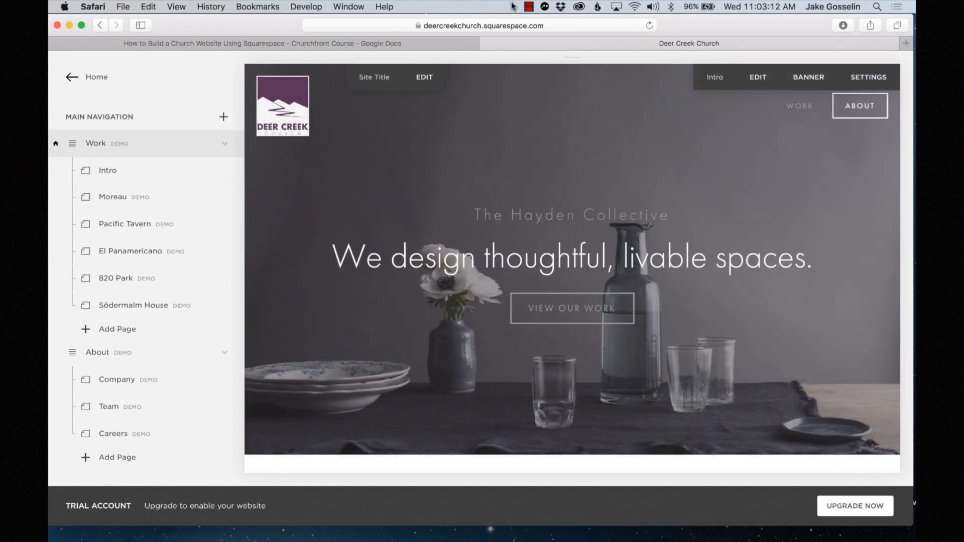
left_click(611, 187)
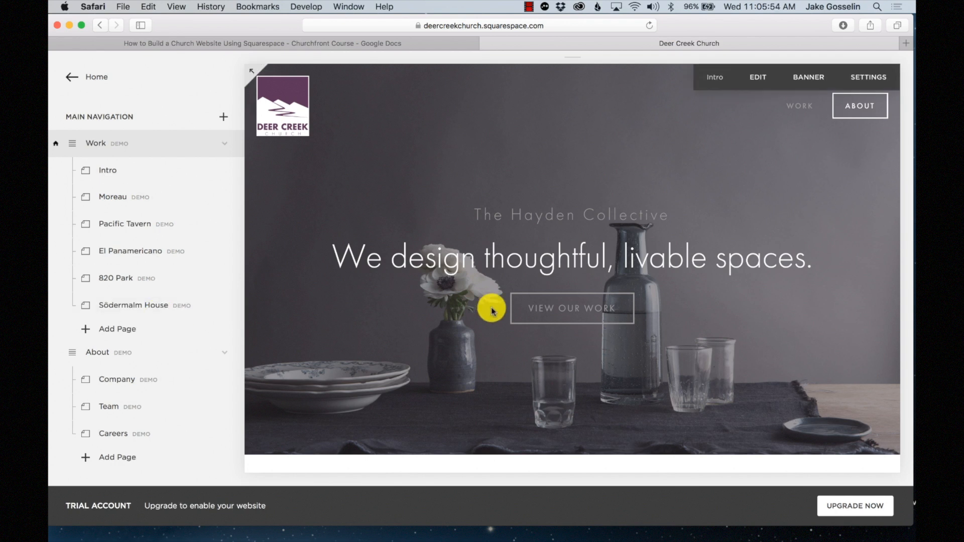
- Remove the About, Hire Us and Blog example pages, confirming each removal
scroll(492, 308, "down", 5)
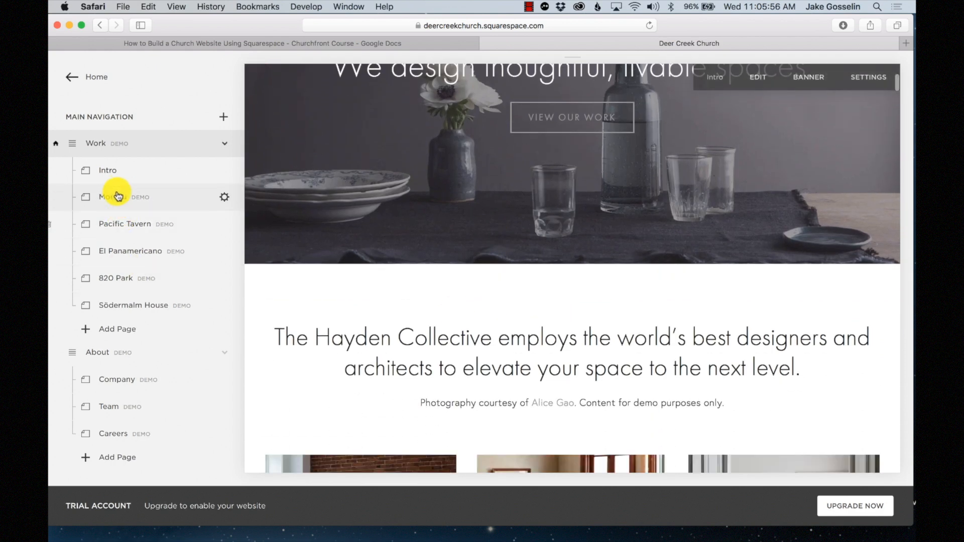
scroll(115, 289, "down", 6)
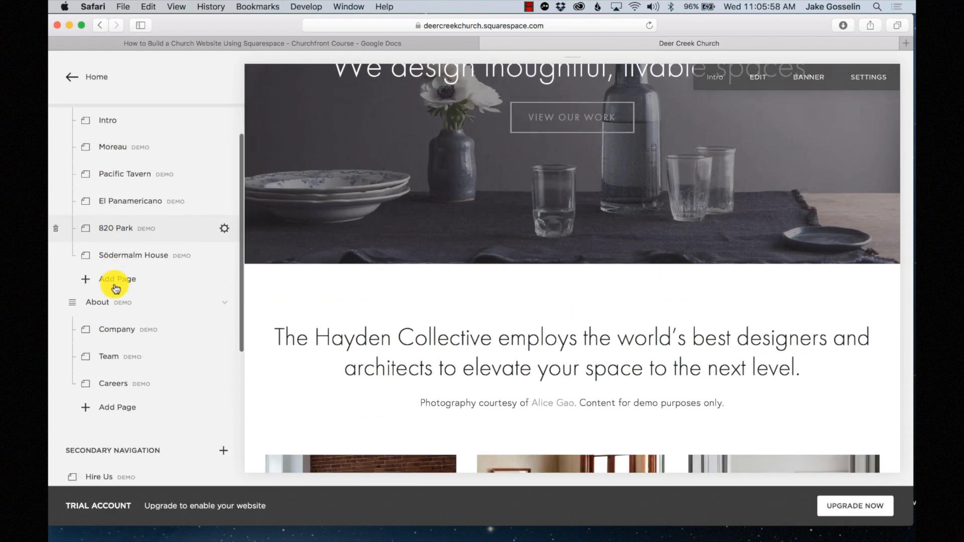
scroll(117, 341, "up", 6)
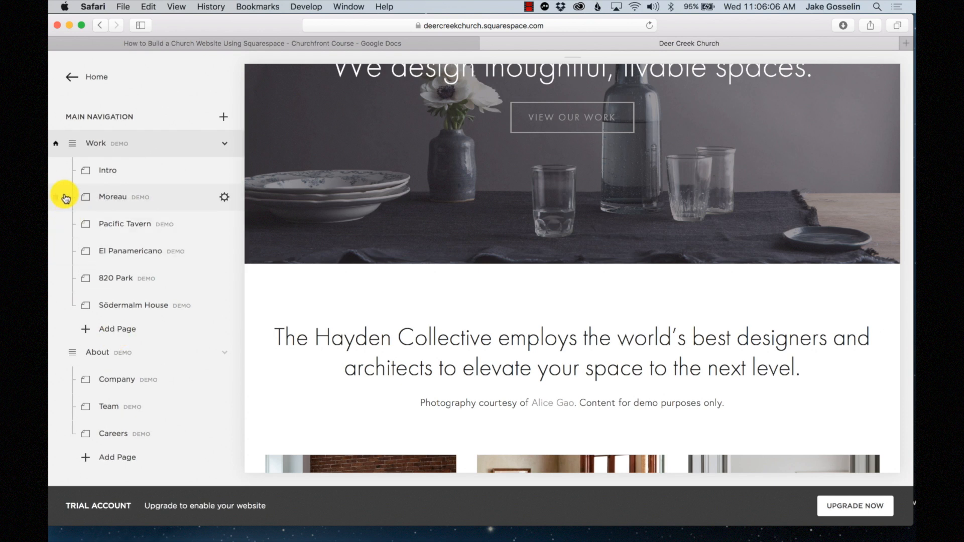
scroll(79, 276, "down", 5)
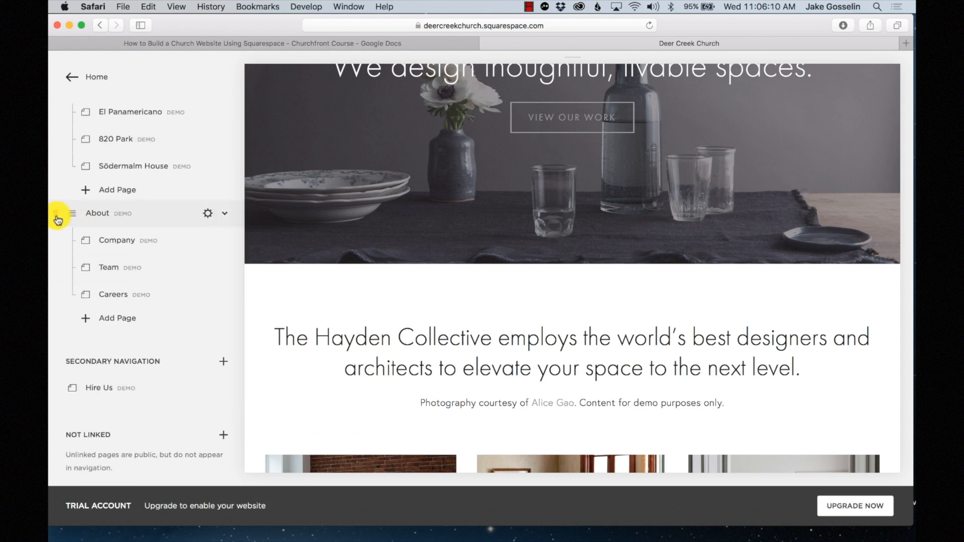
left_click(56, 218)
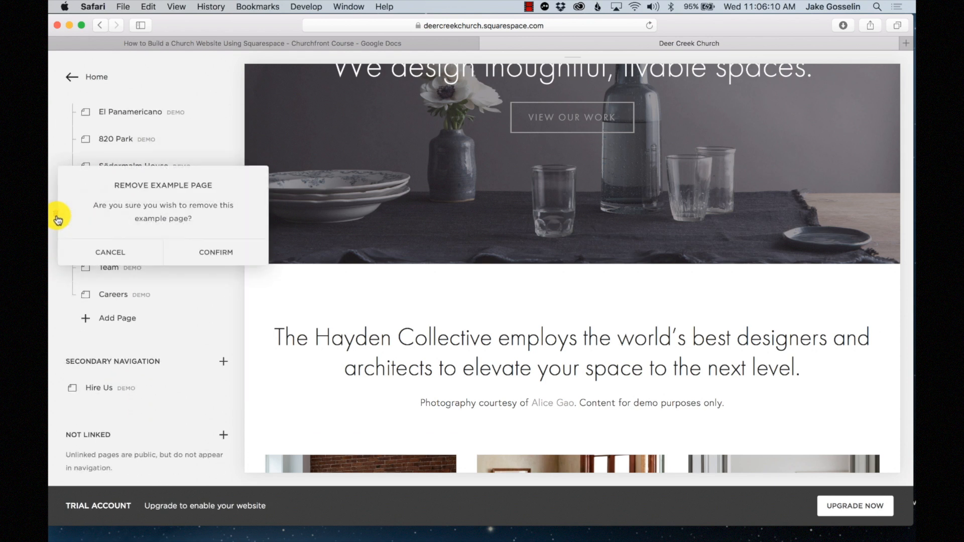
left_click(224, 255)
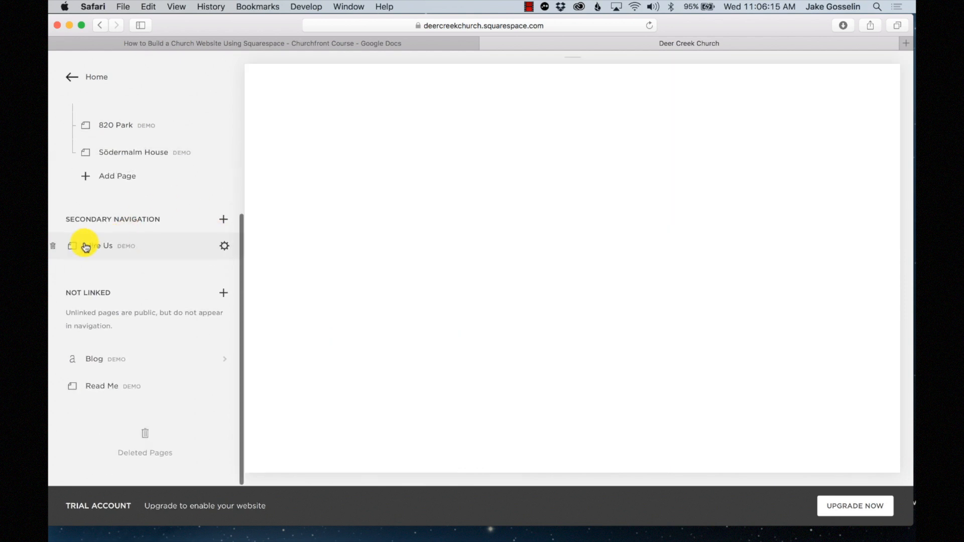
left_click(52, 246)
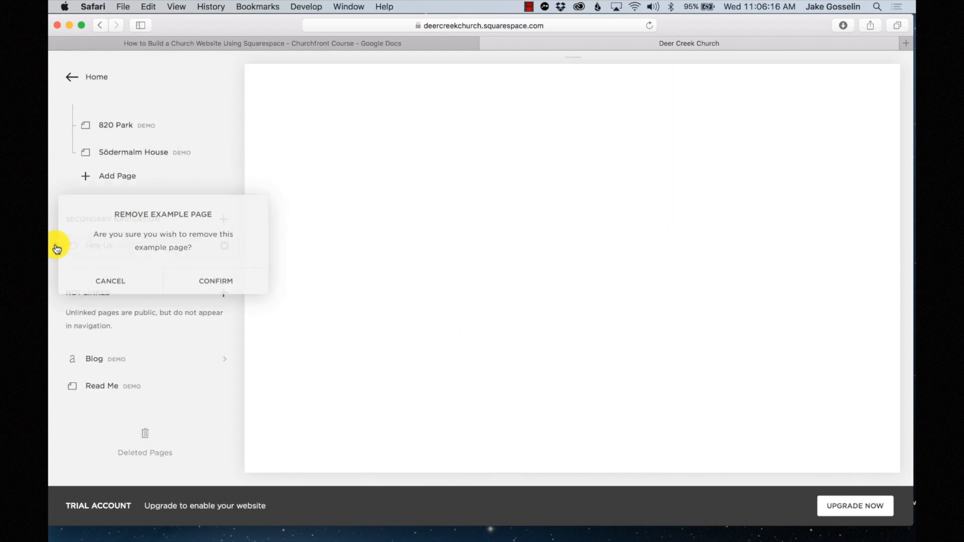
left_click(200, 279)
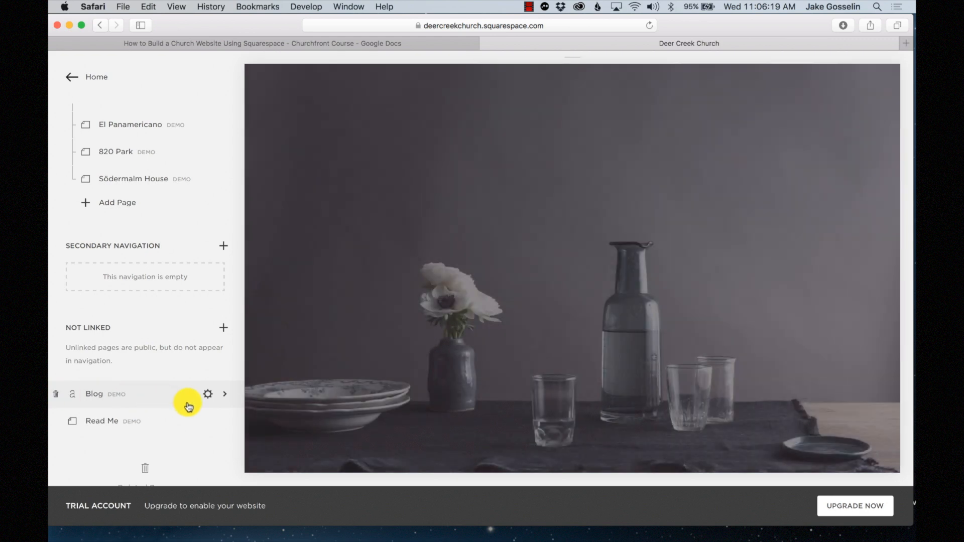
left_click(56, 394)
left_click(211, 428)
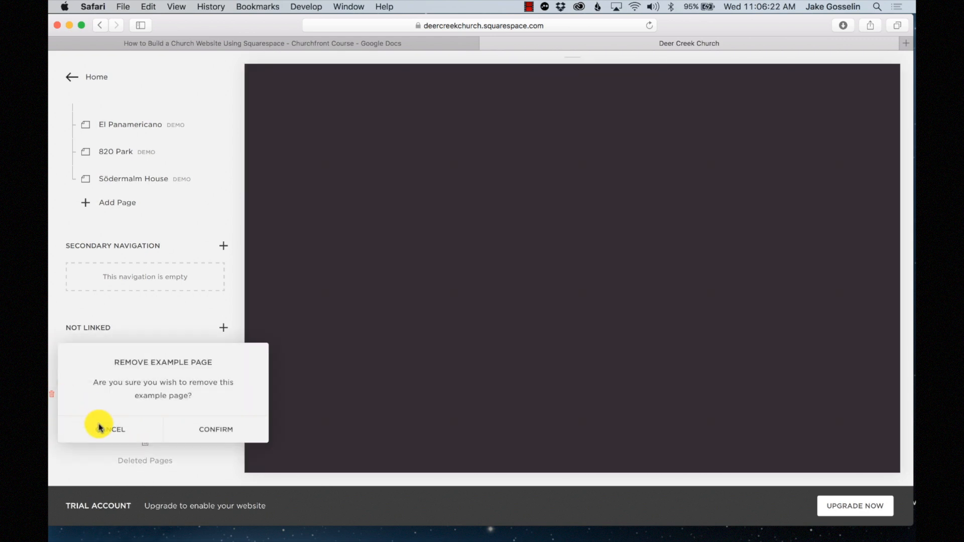
- Preview the Read Me page, then remove it as well
left_click(98, 427)
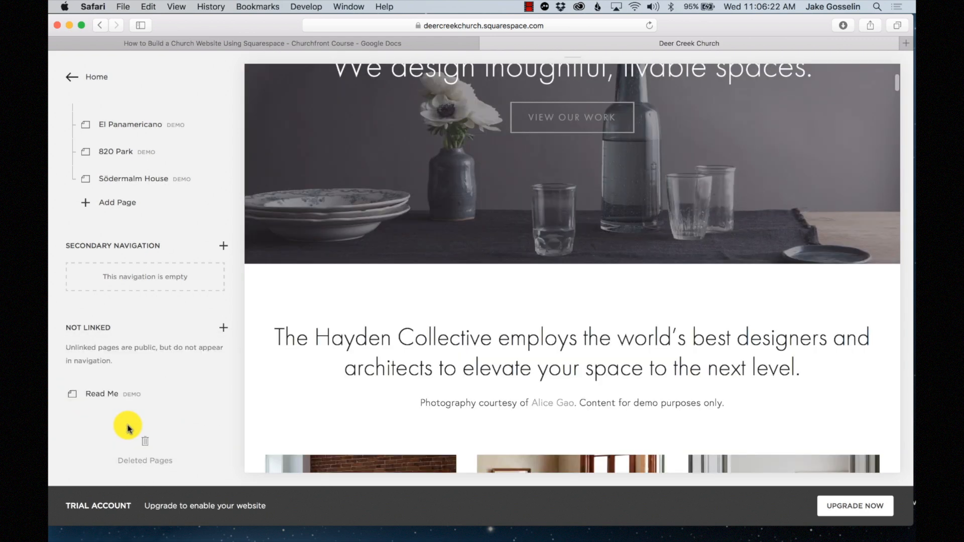
left_click(139, 402)
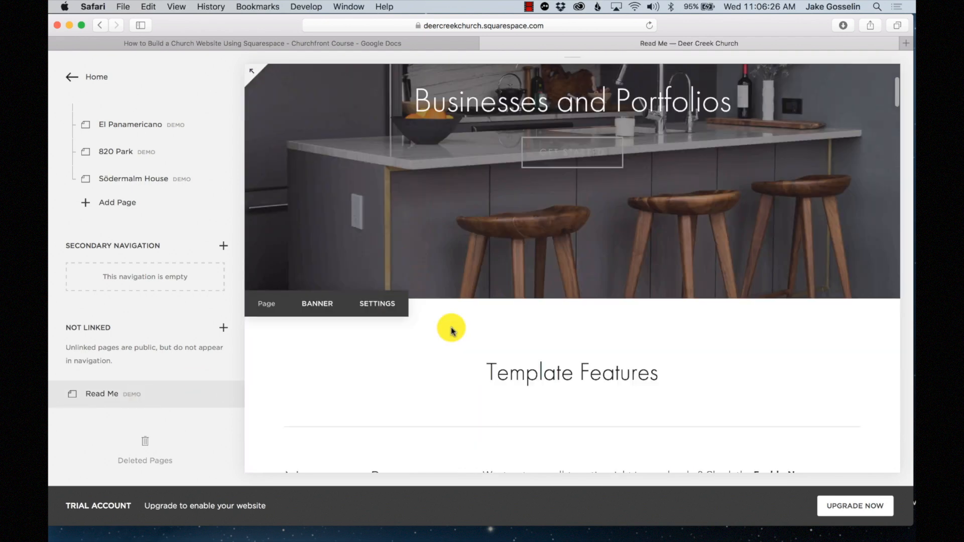
scroll(451, 330, "down", 10)
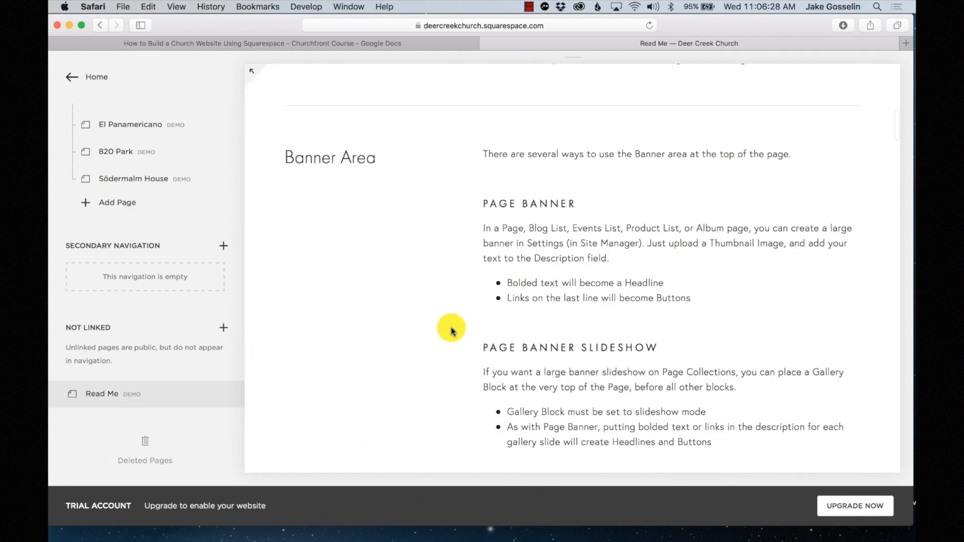
scroll(451, 330, "down", 10)
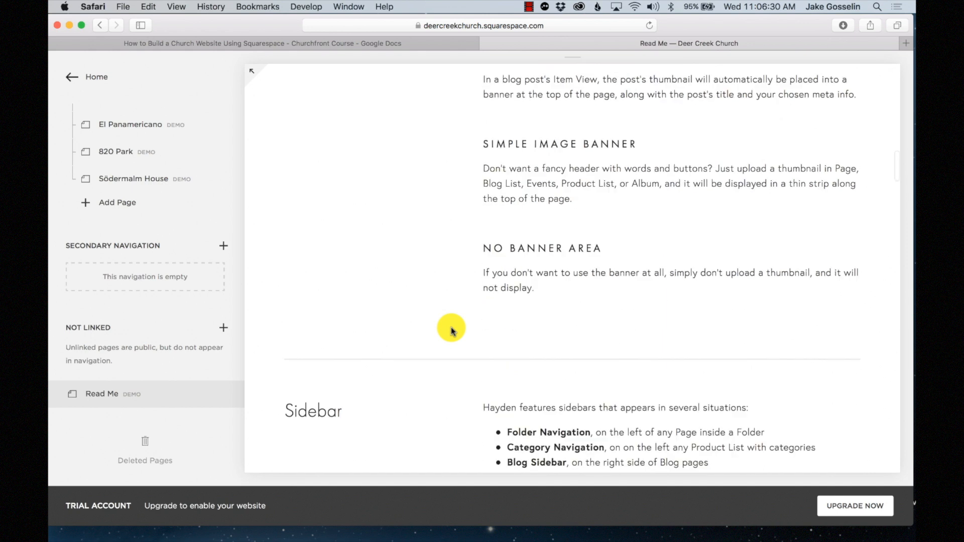
scroll(451, 330, "down", 2)
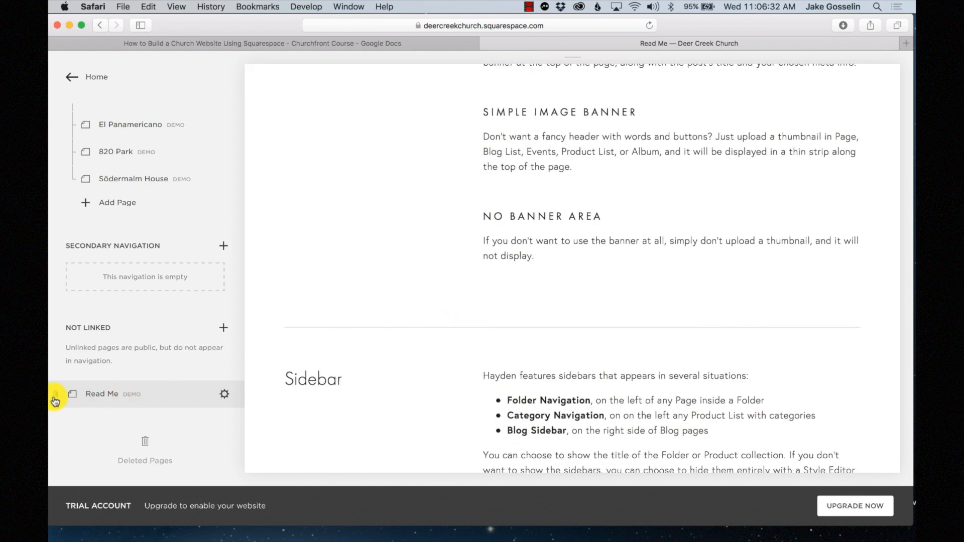
left_click(56, 397)
left_click(209, 428)
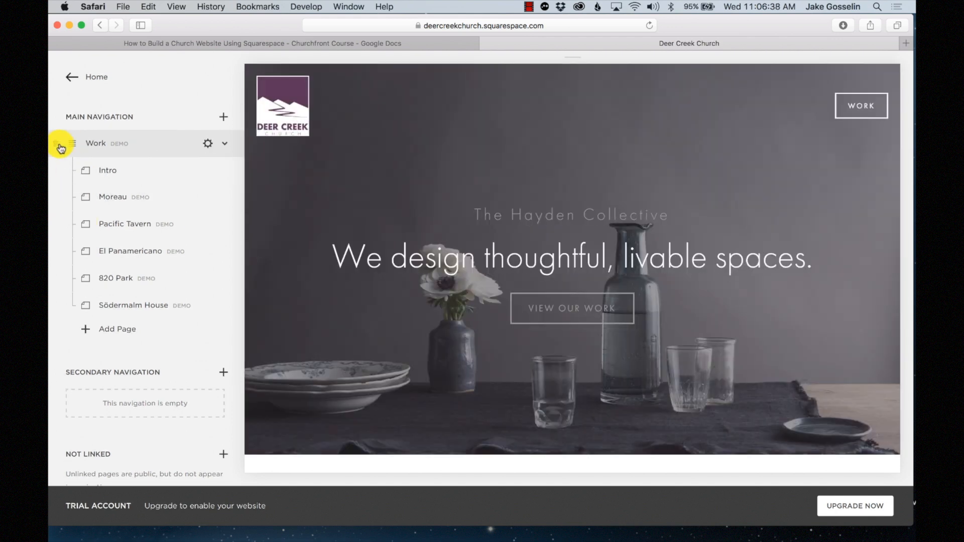
- Attempt to delete the Work homepage, dismiss the Cannot Delete Homepage warning, and view Not Linked
left_click(58, 146)
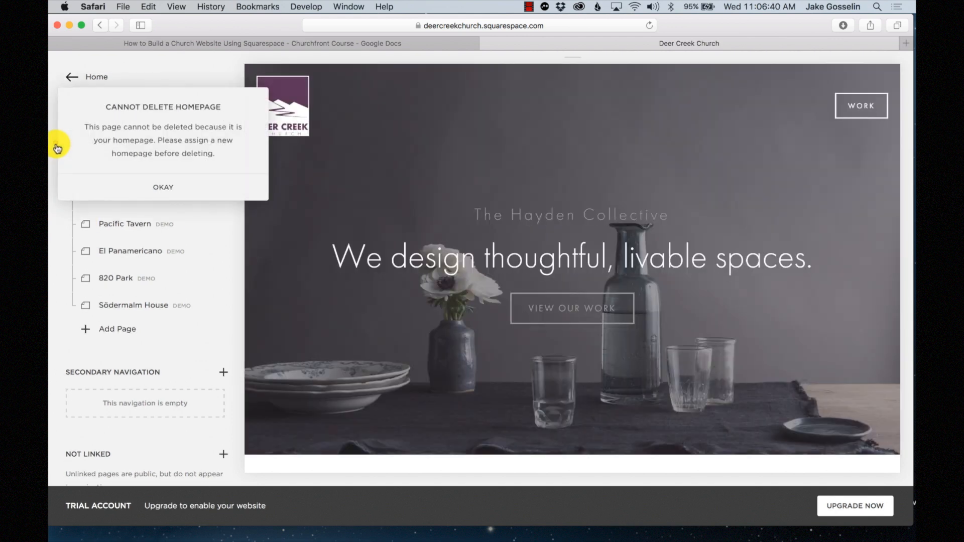
left_click(161, 186)
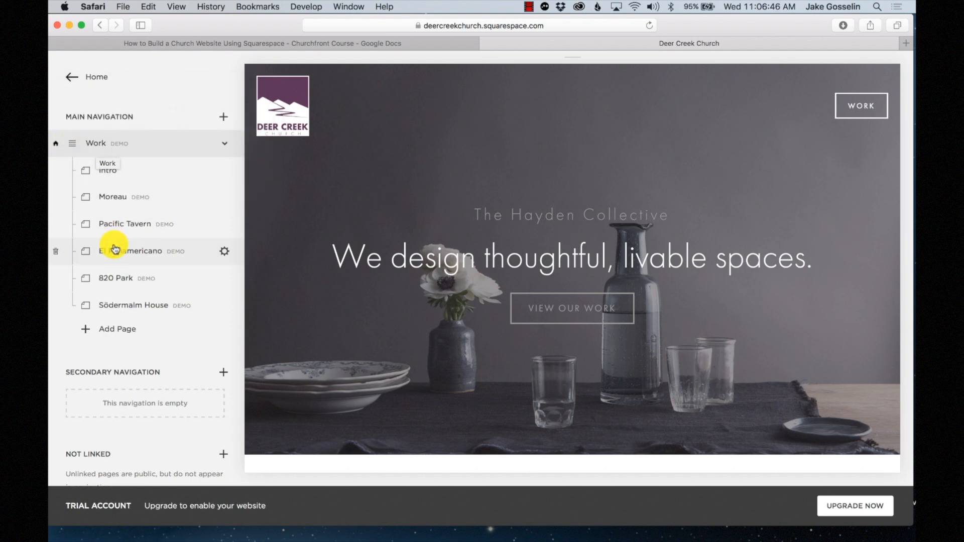
scroll(115, 248, "down", 3)
scroll(115, 248, "up", 2)
scroll(115, 248, "down", 3)
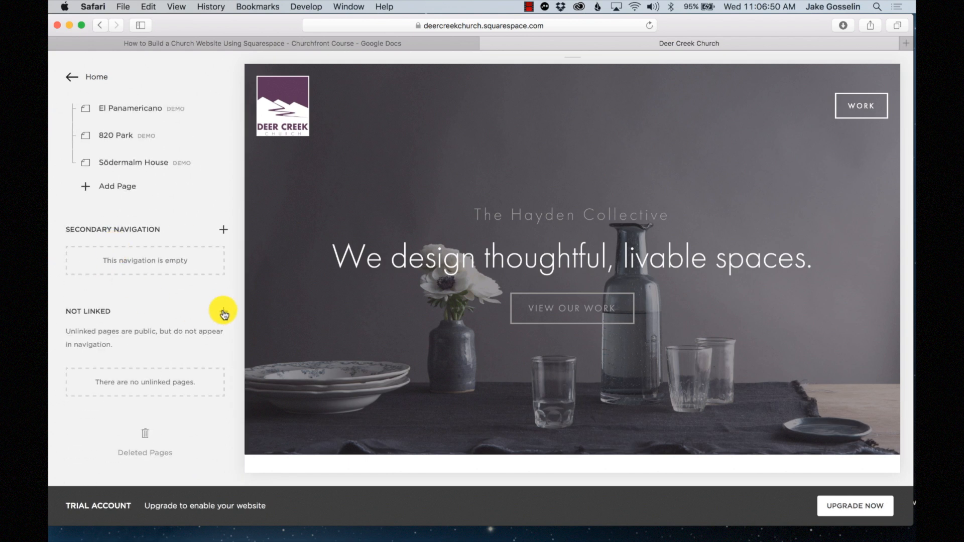
- Add an empty blank-layout page titled 'Home' under Not Linked
left_click(224, 314)
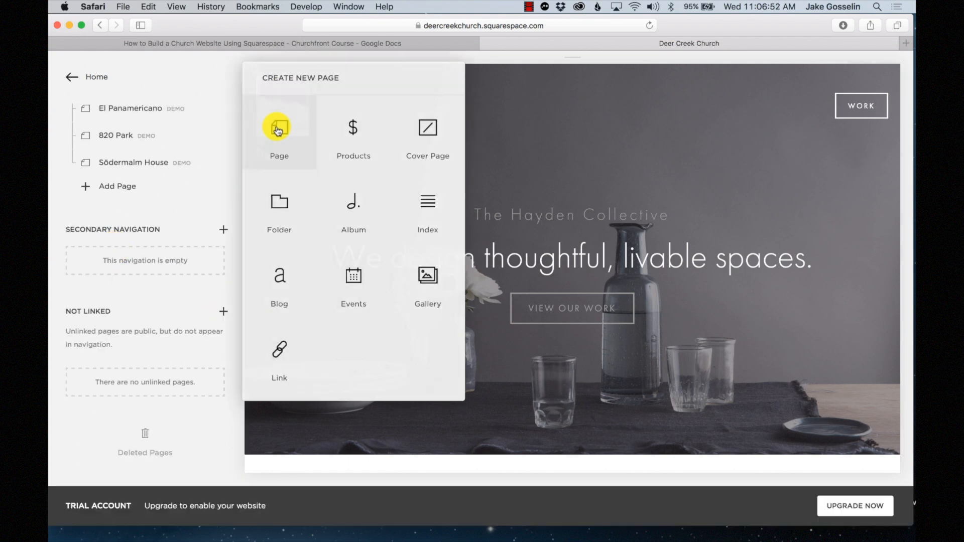
left_click(280, 127)
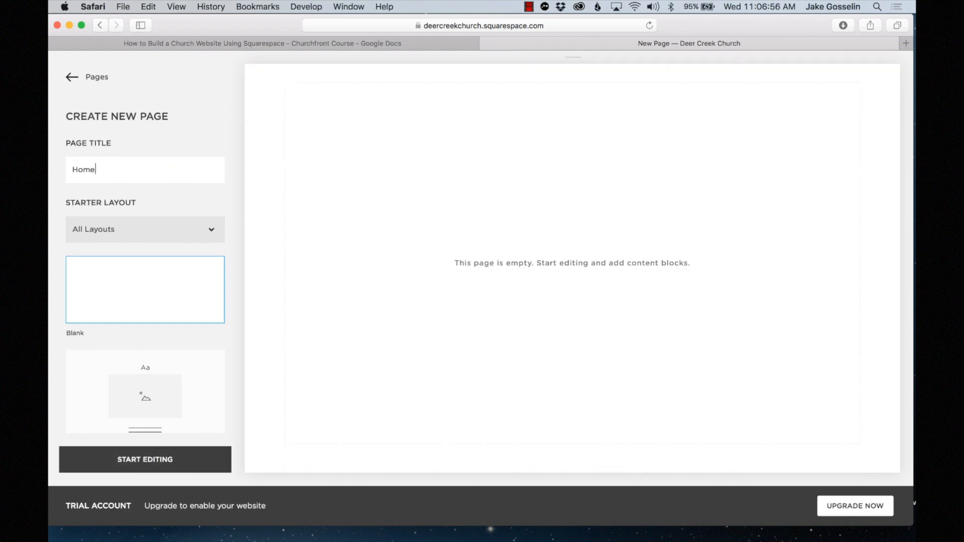
left_click(145, 460)
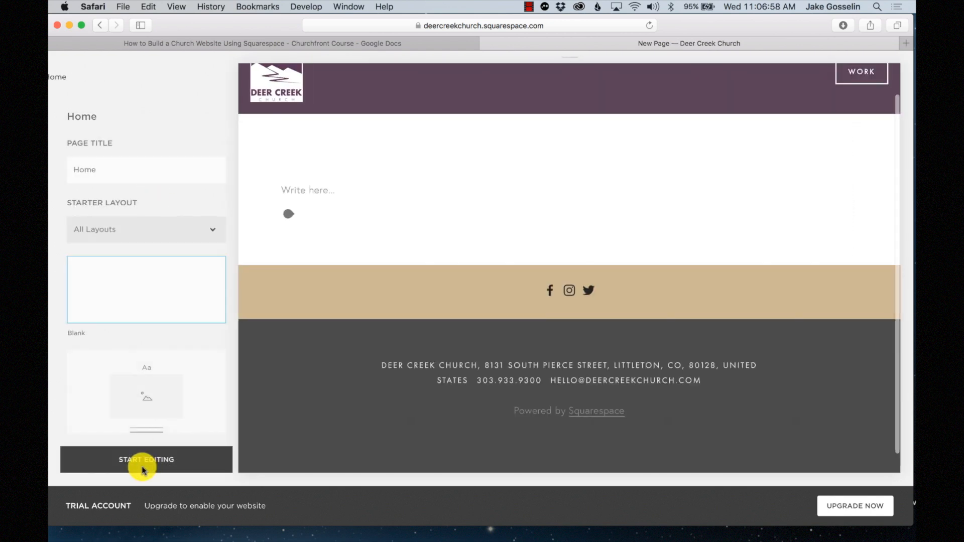
left_click(234, 124)
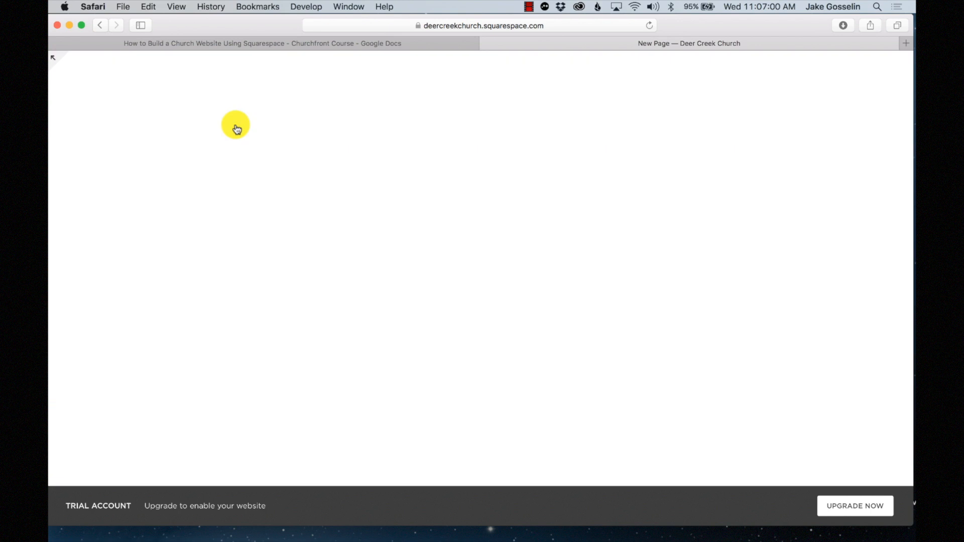
scroll(151, 300, "down", 4)
scroll(151, 301, "up", 4)
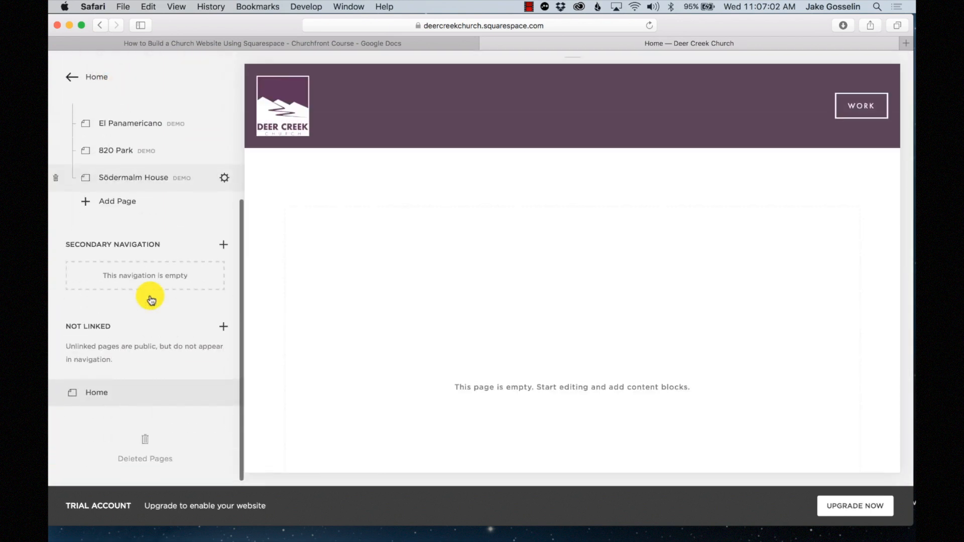
scroll(231, 276, "down", 5)
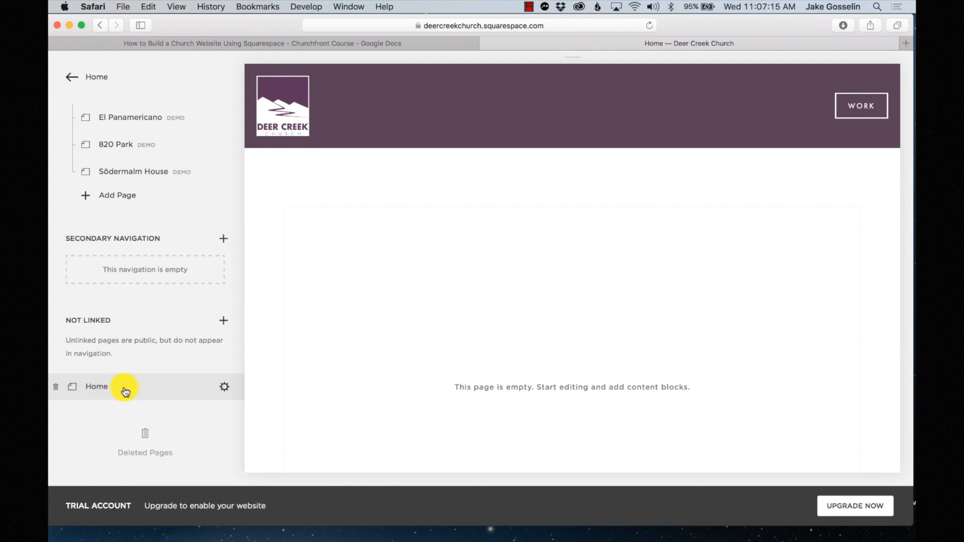
- Set the blank Home page as the site's homepage in its page settings and save
left_click(225, 389)
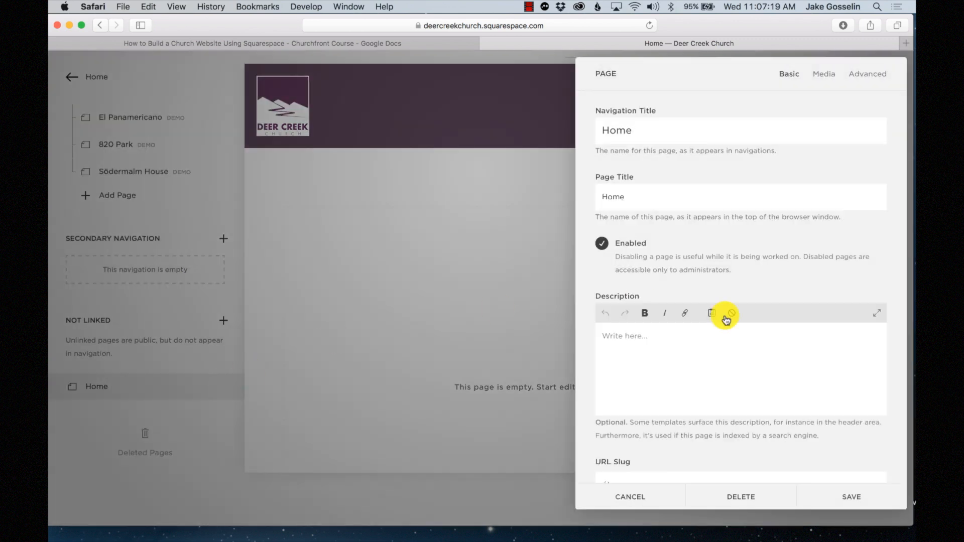
scroll(726, 319, "down", 10)
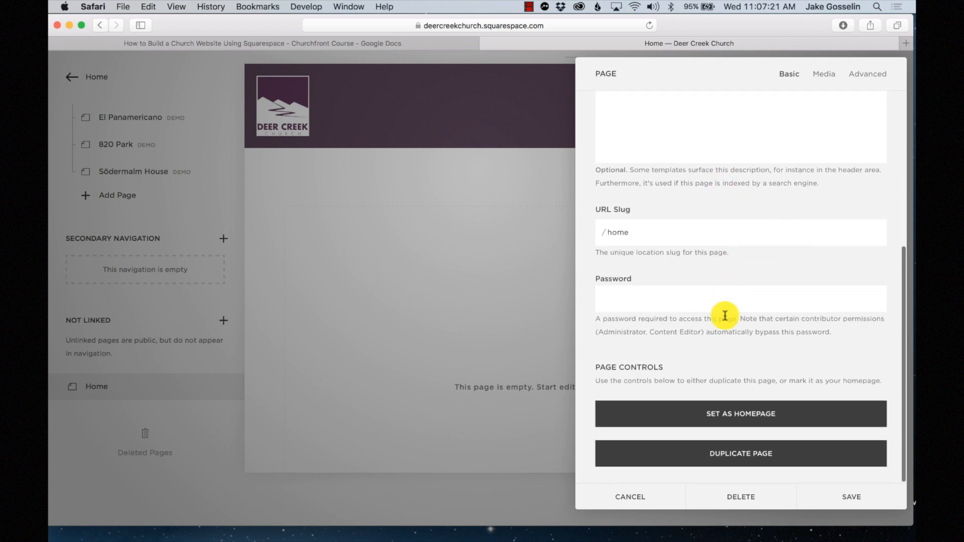
left_click(723, 414)
left_click(772, 464)
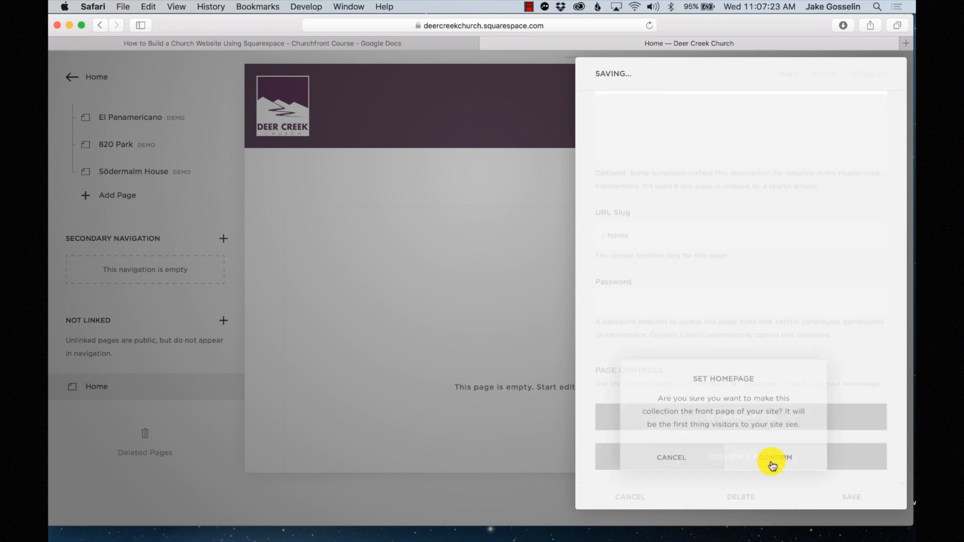
left_click(856, 498)
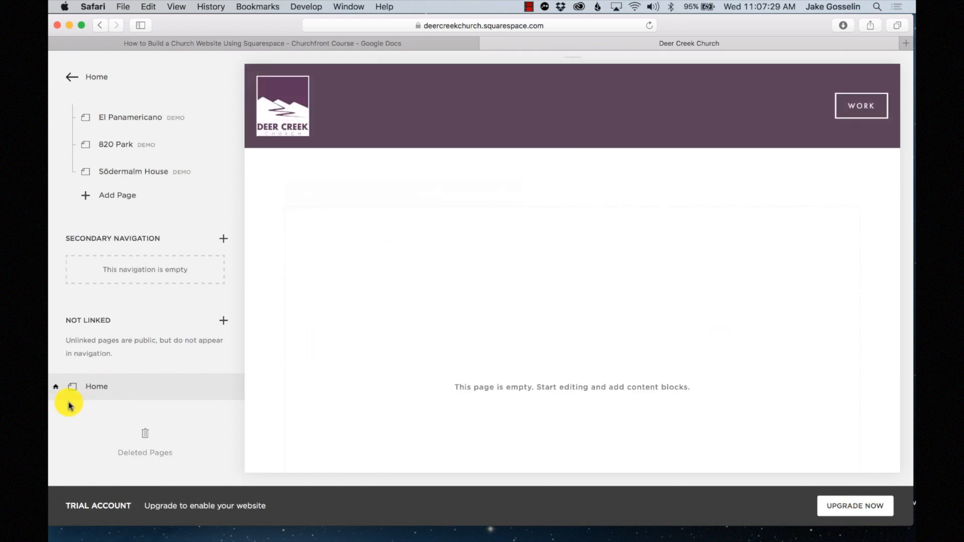
- Remove the Work demo page and its subpages from Main Navigation
scroll(135, 272, "up", 3)
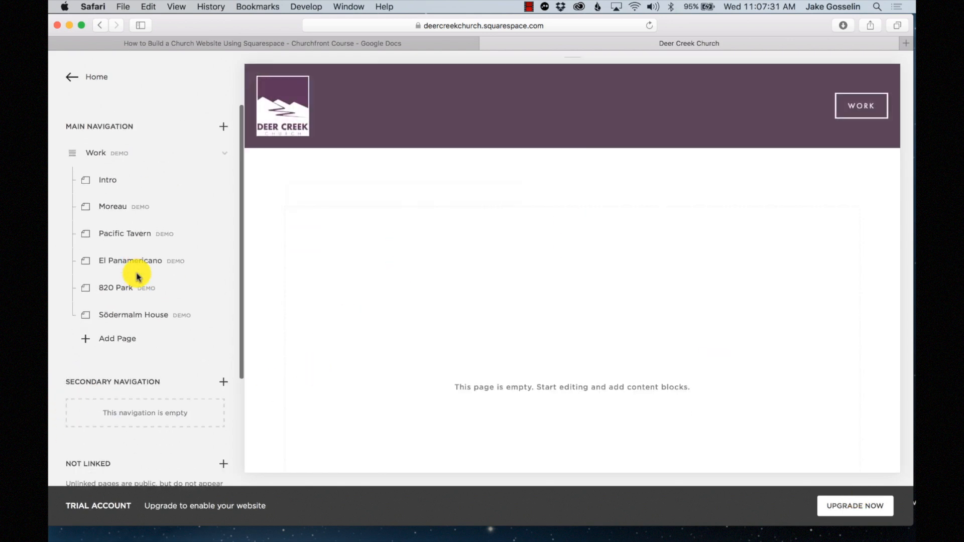
left_click(52, 144)
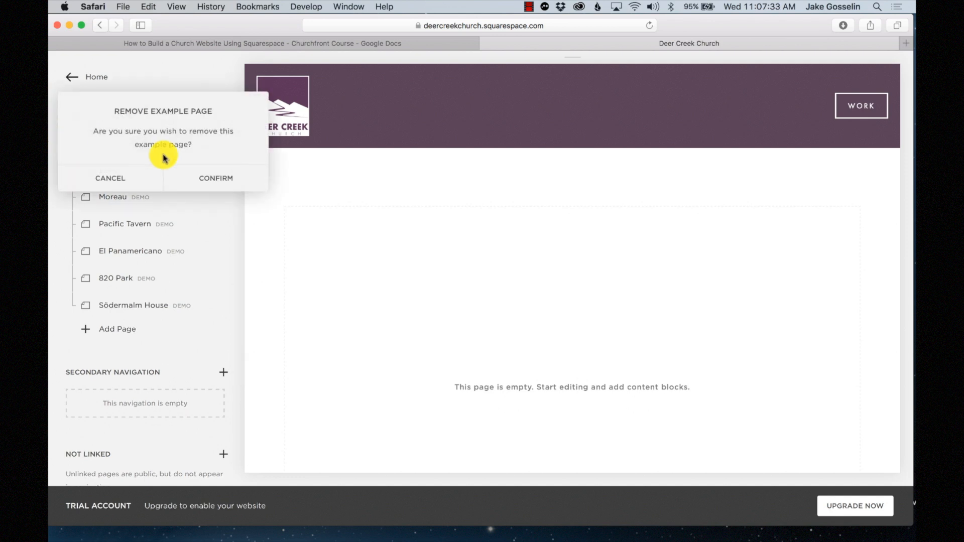
left_click(210, 179)
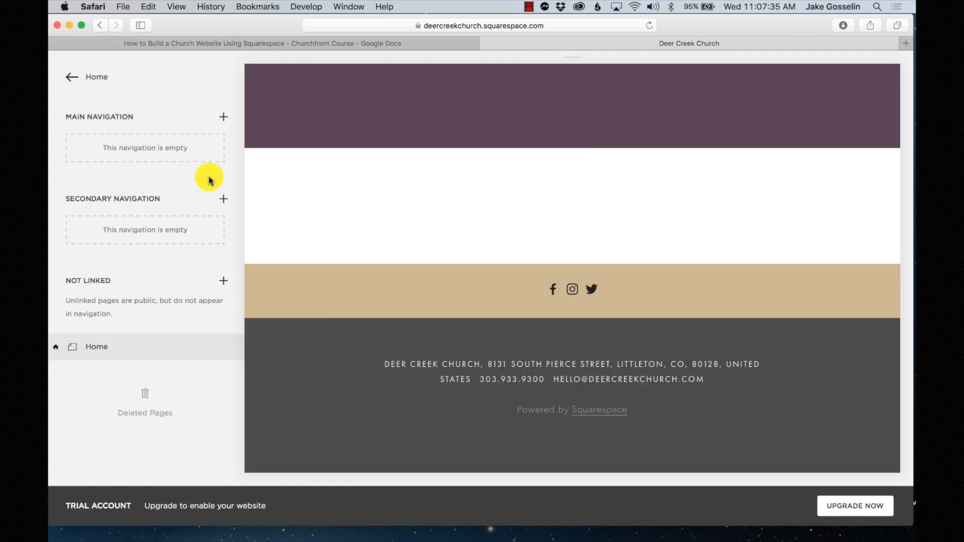
mouse_move(437, 205)
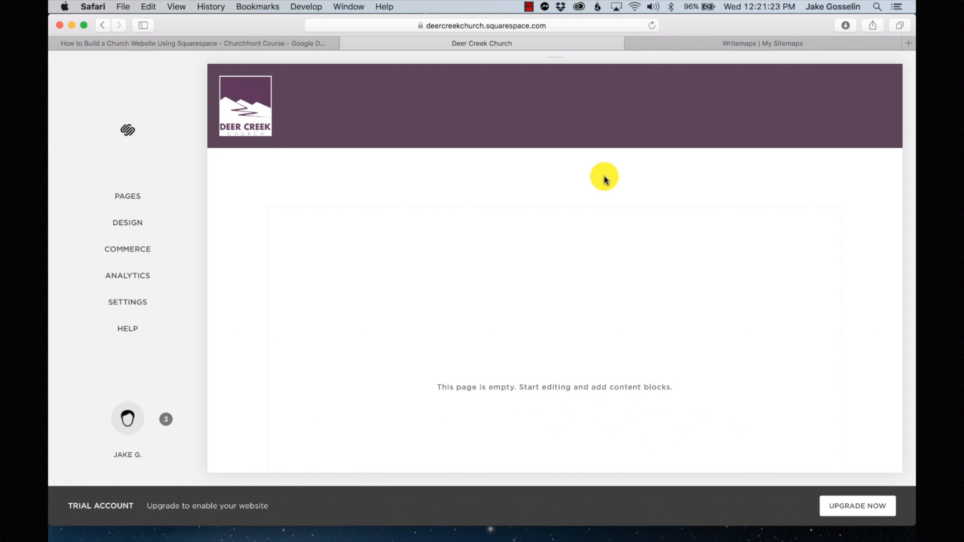
- Return to the Pages list and switch to the deercreekchurch.com Writemaps sitemap
left_click(127, 207)
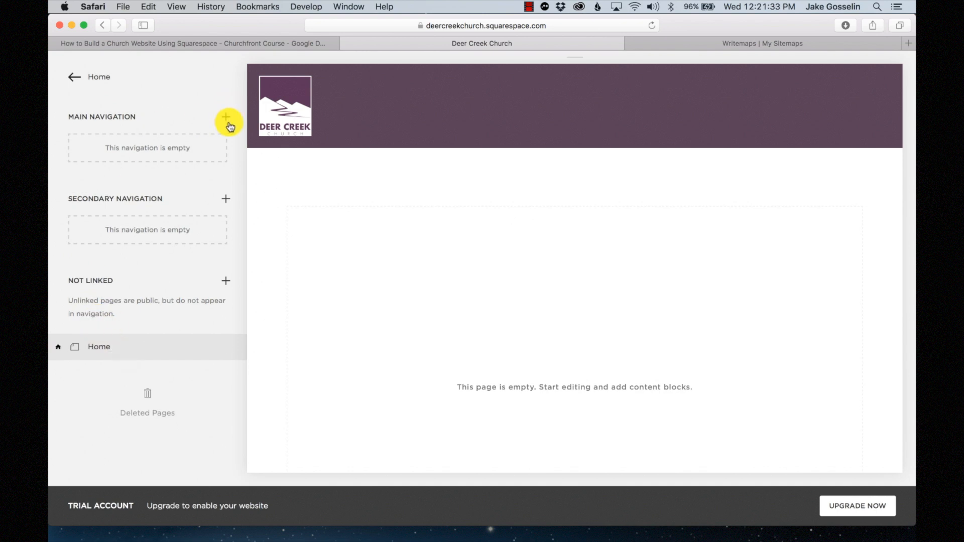
mouse_move(514, 117)
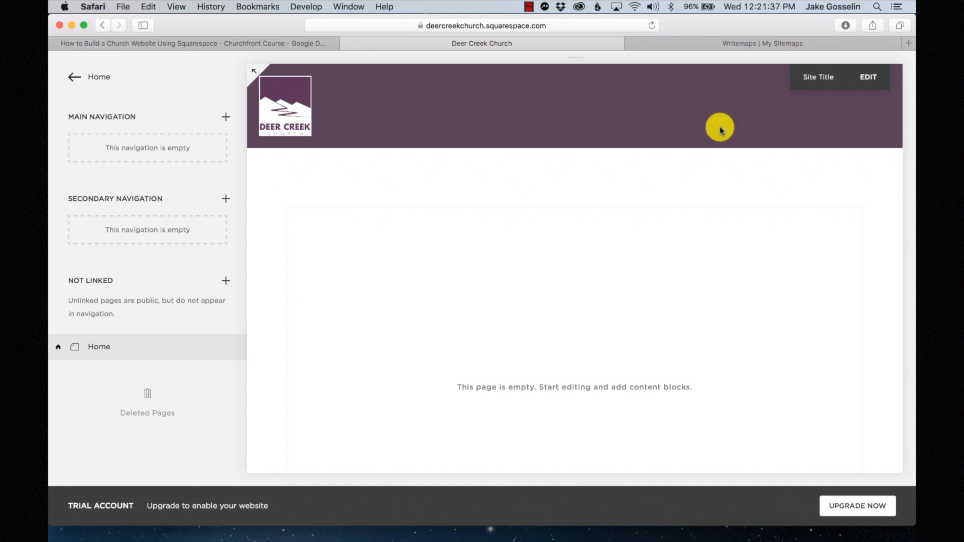
left_click(722, 44)
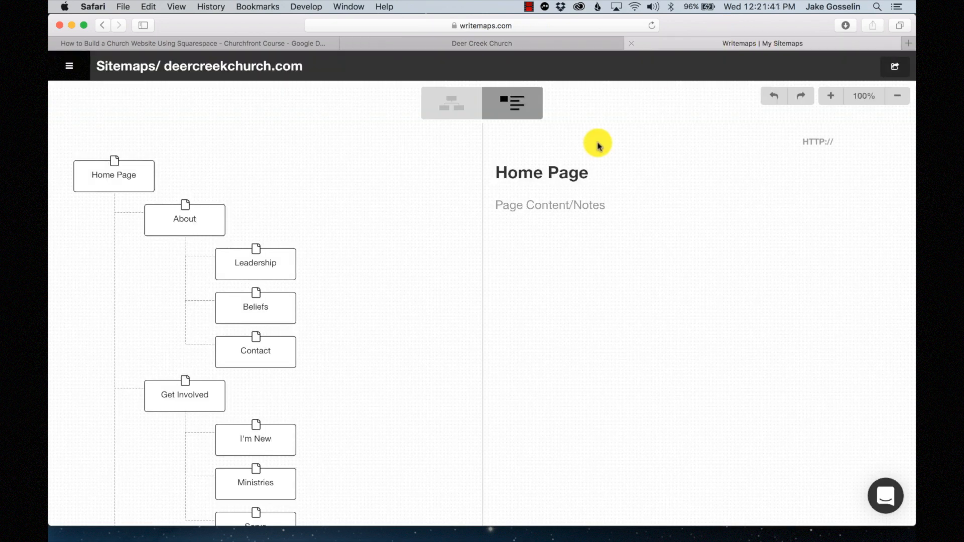
- Scroll through the Writemaps sitemap's Home Page, About and Get Involved branches
scroll(346, 254, "down", 3)
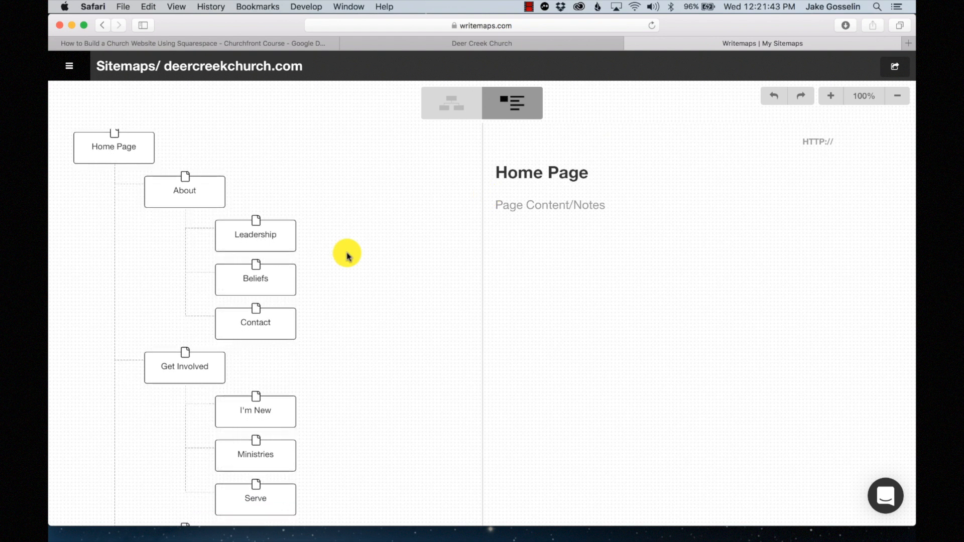
scroll(347, 255, "down", 10)
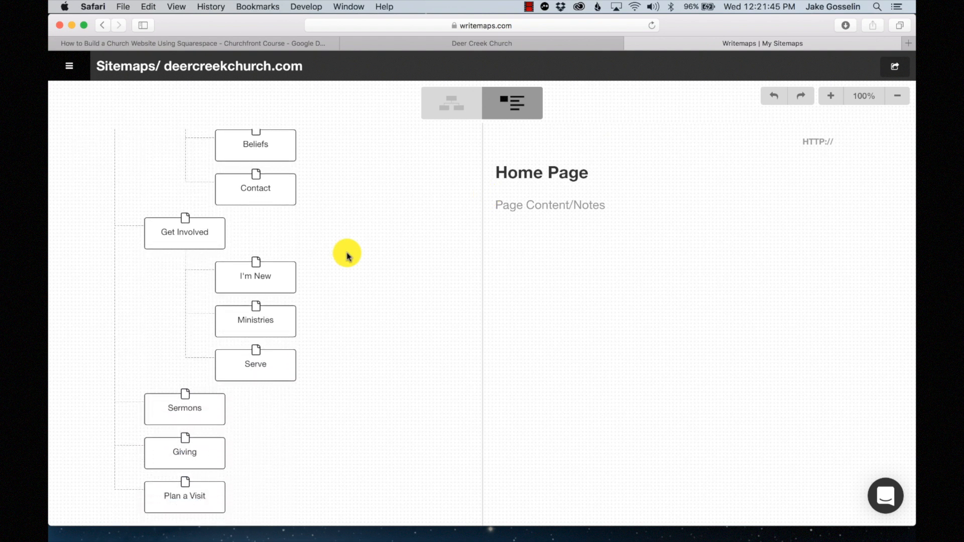
scroll(347, 254, "up", 10)
mouse_move(129, 187)
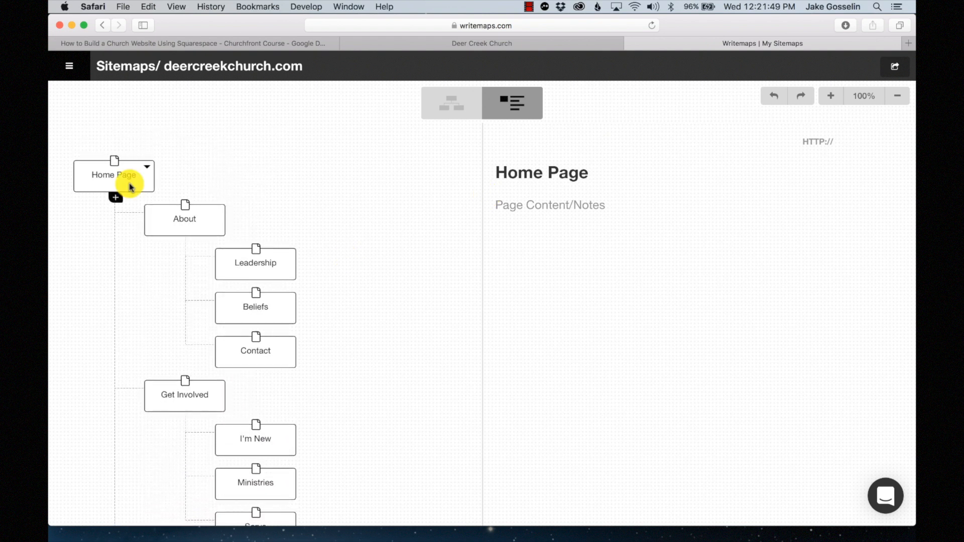
scroll(221, 261, "down", 2)
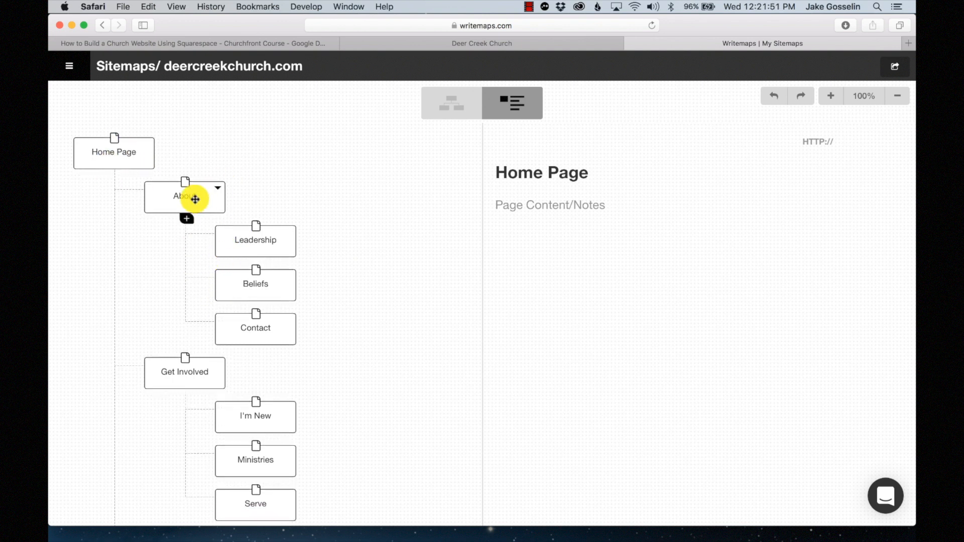
- Review the sitemap again down to Plan a Visit, then return to the Squarespace editor
left_click(415, 43)
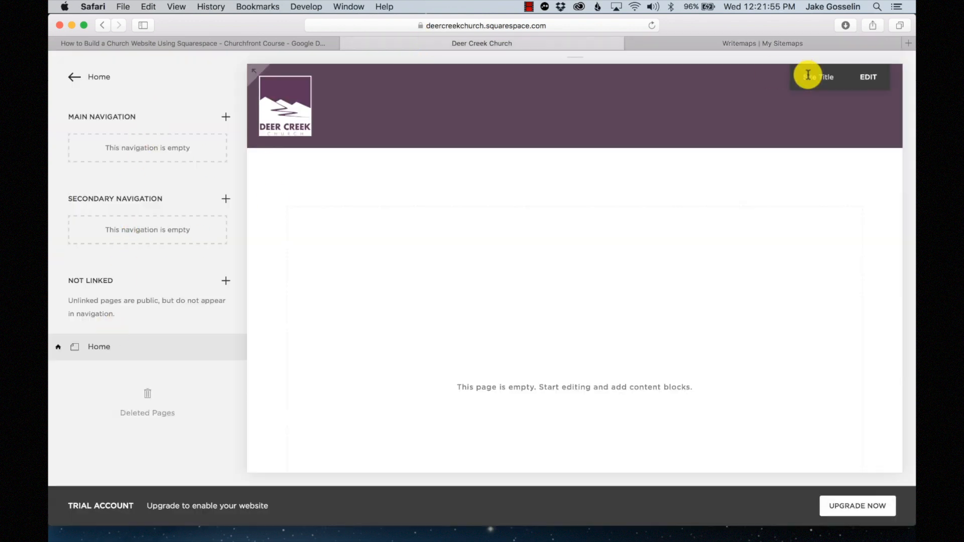
left_click(728, 43)
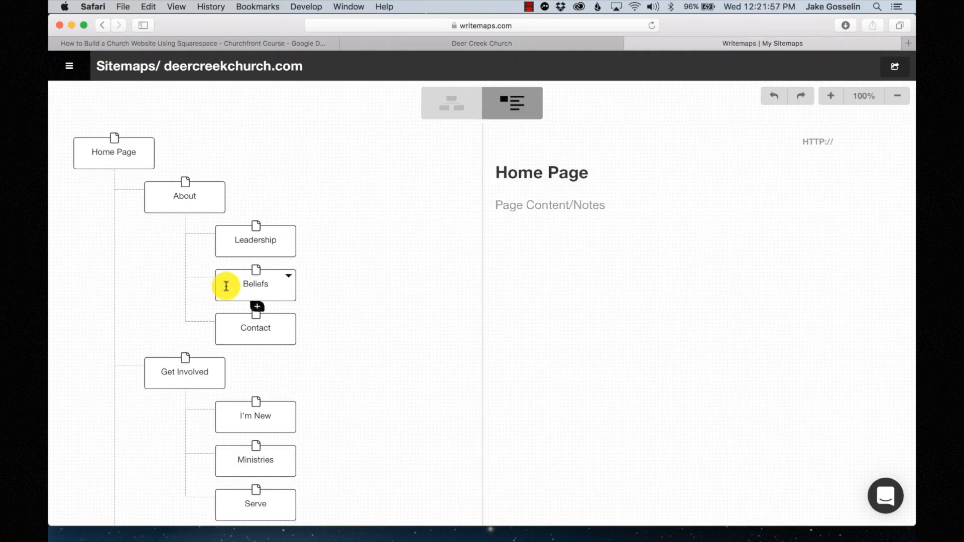
scroll(226, 285, "down", 1)
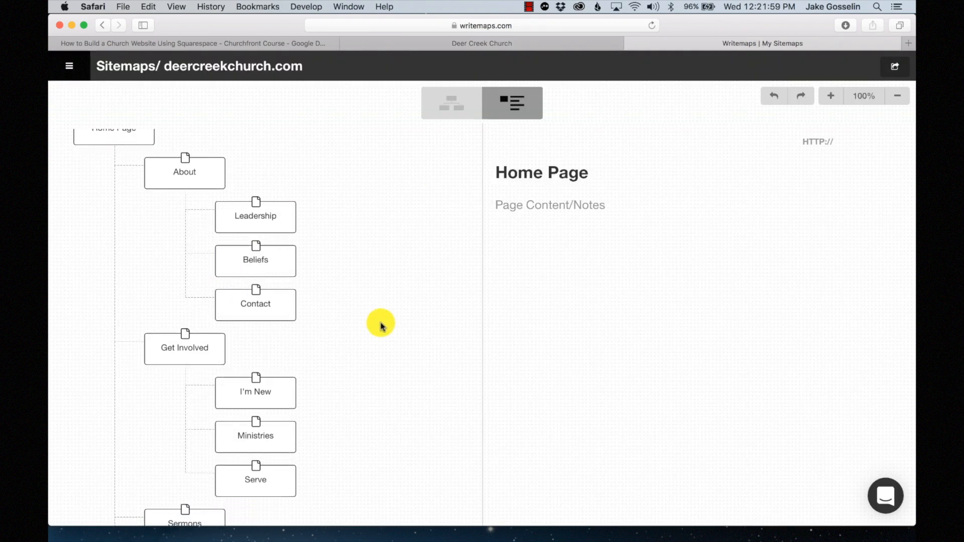
scroll(381, 326, "down", 3)
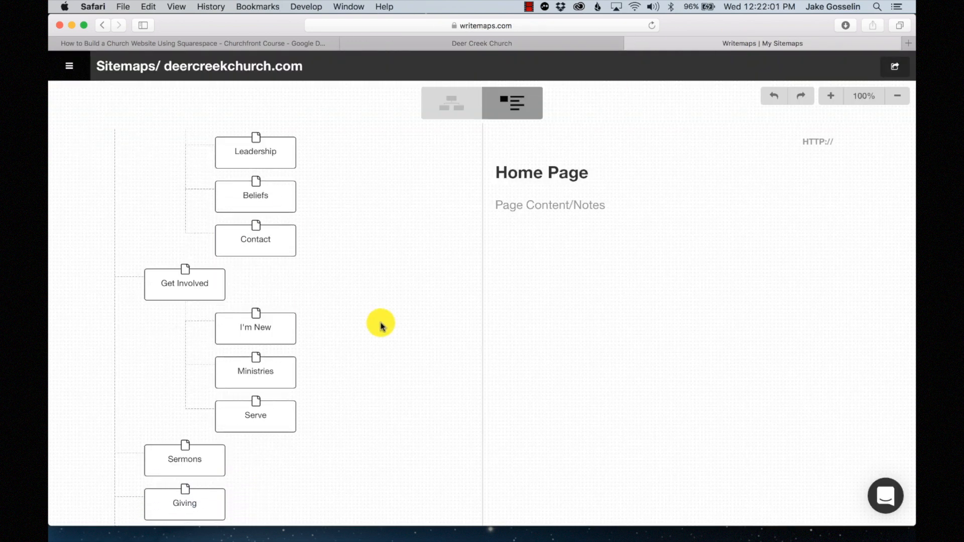
scroll(380, 325, "down", 2)
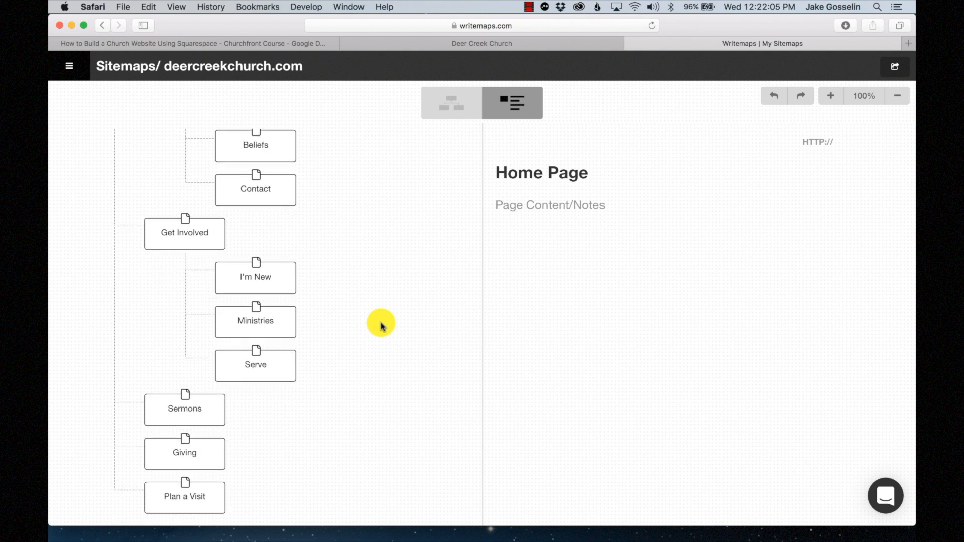
scroll(381, 326, "up", 7)
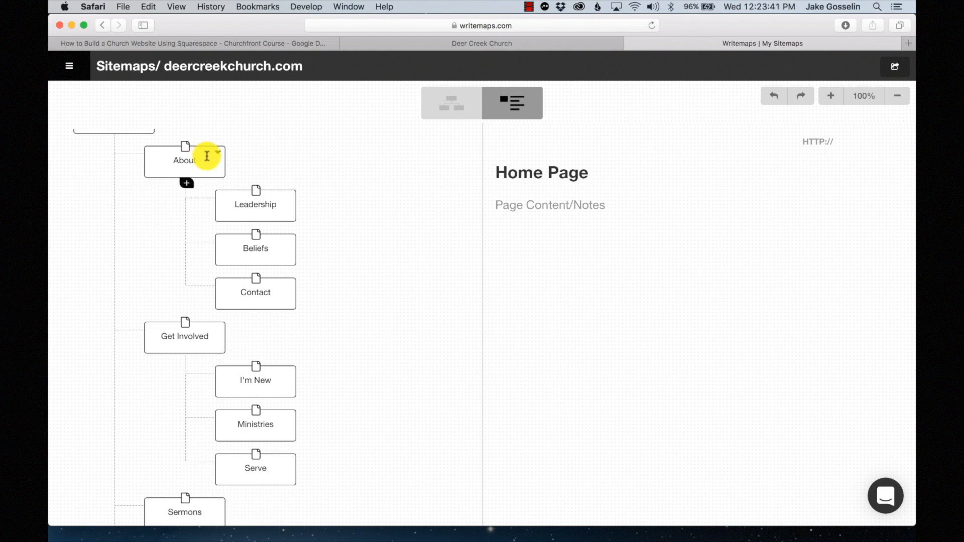
scroll(207, 155, "up", 3)
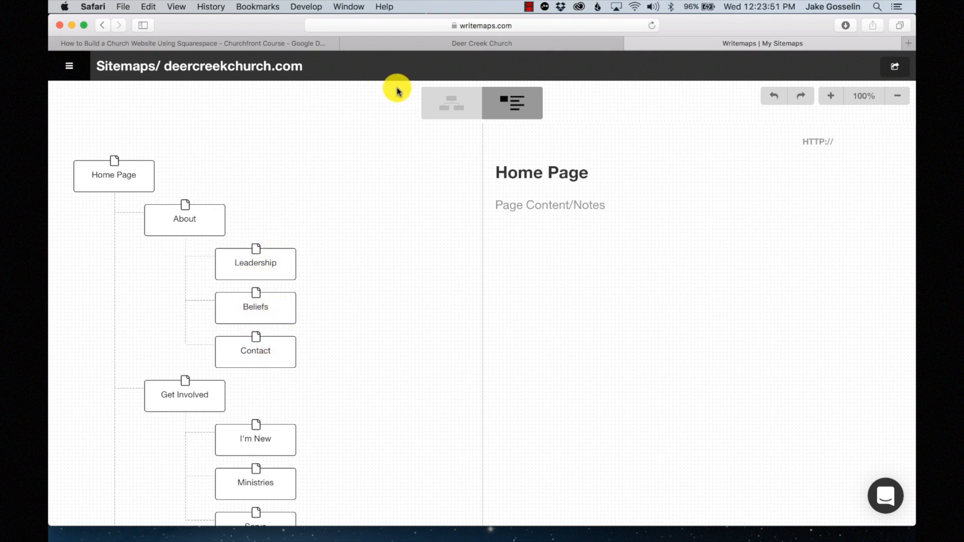
left_click(401, 46)
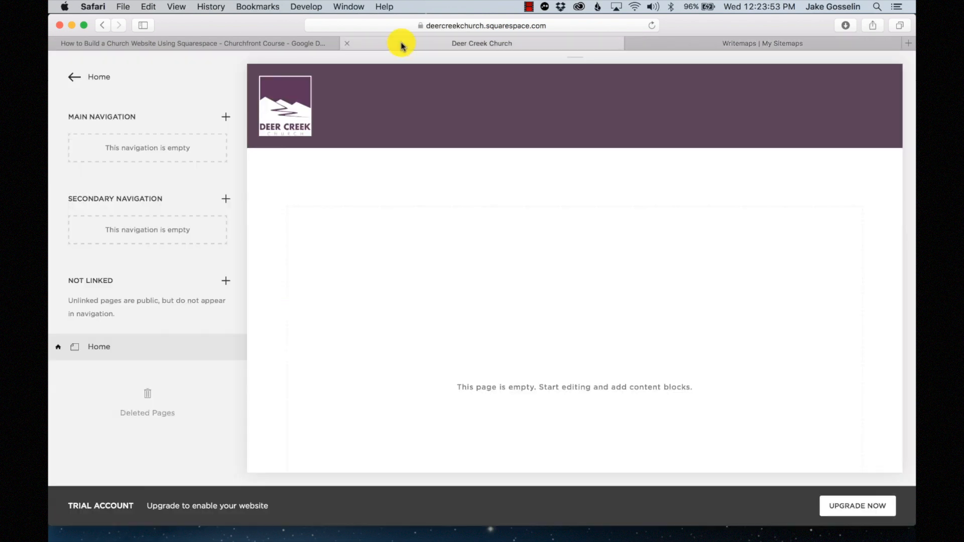
- Add an 'About' folder to Main Navigation and start adding a page inside it
left_click(226, 117)
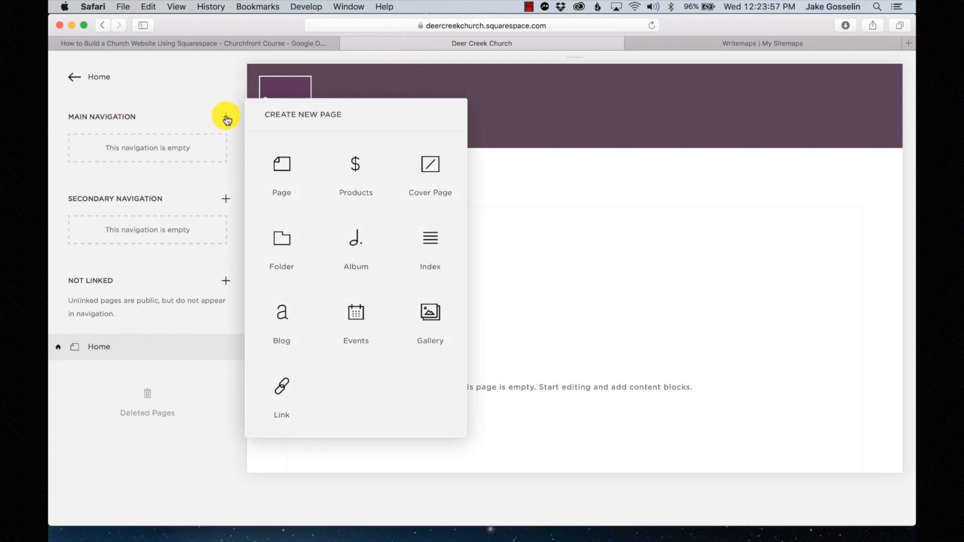
left_click(287, 236)
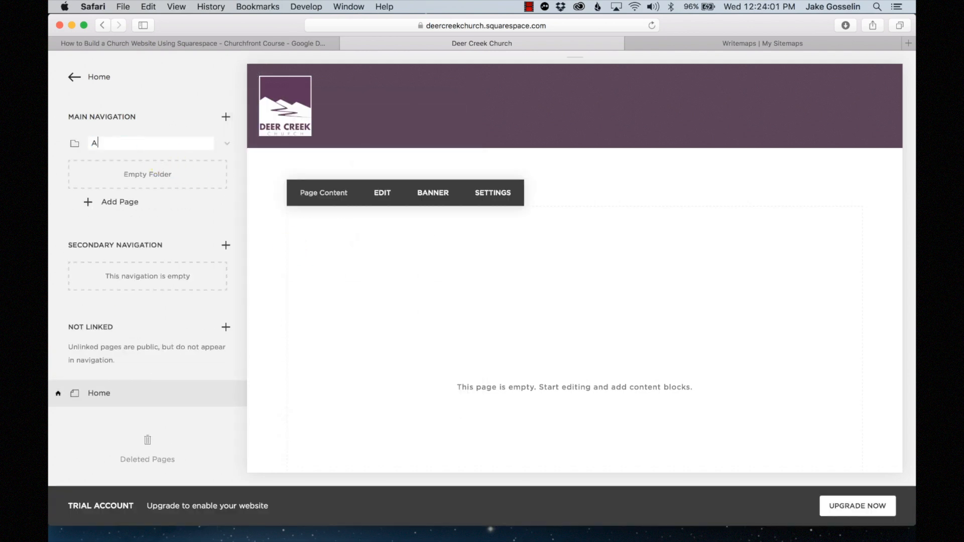
type("About")
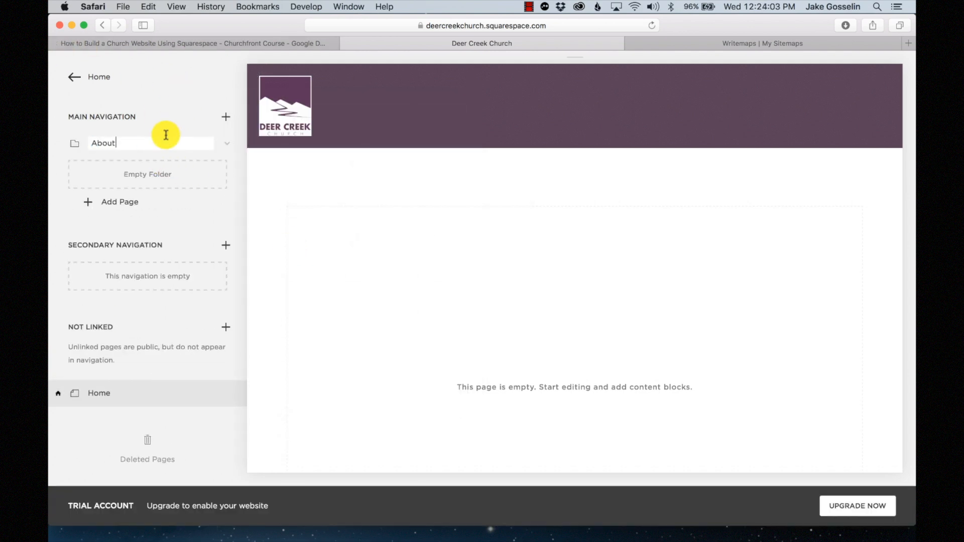
key("Return")
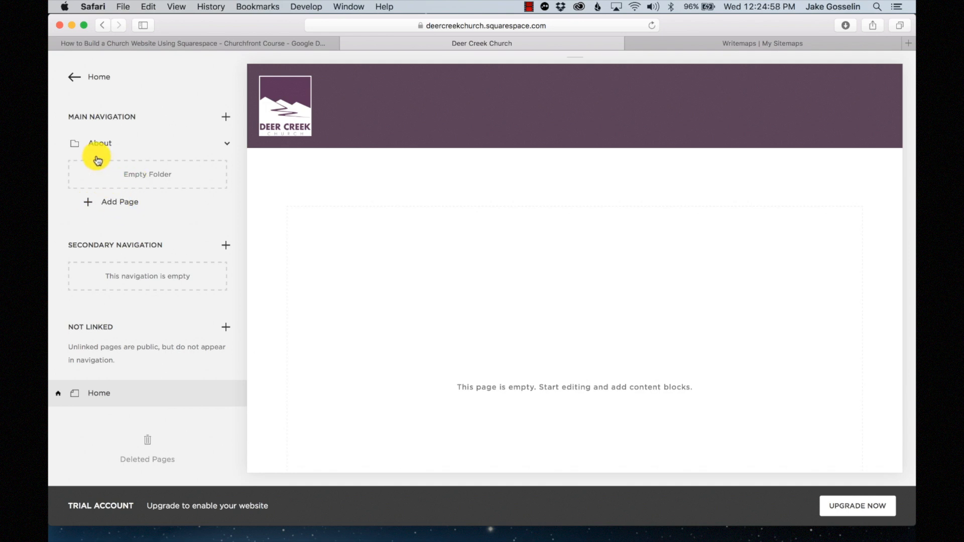
left_click(107, 203)
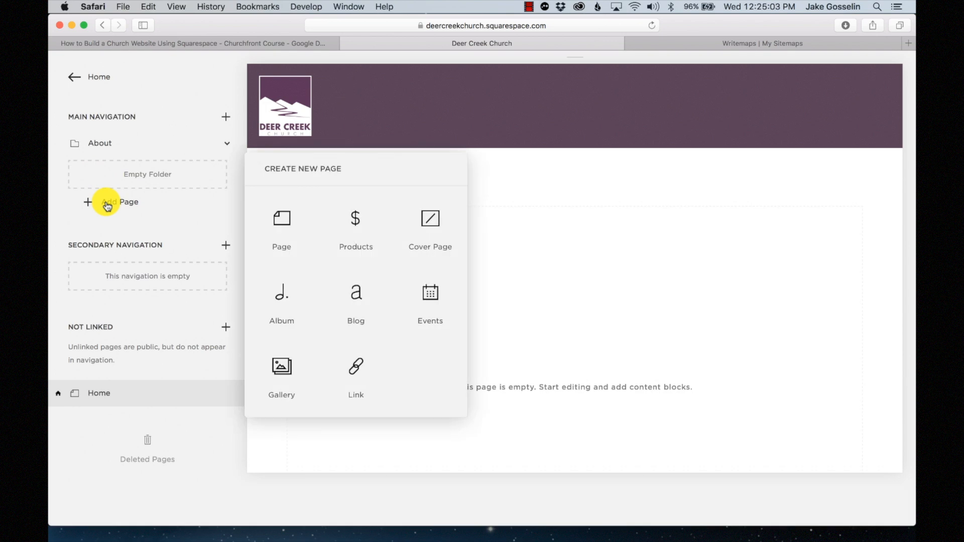
- Create a blank Leadership page inside the About folder
left_click(292, 221)
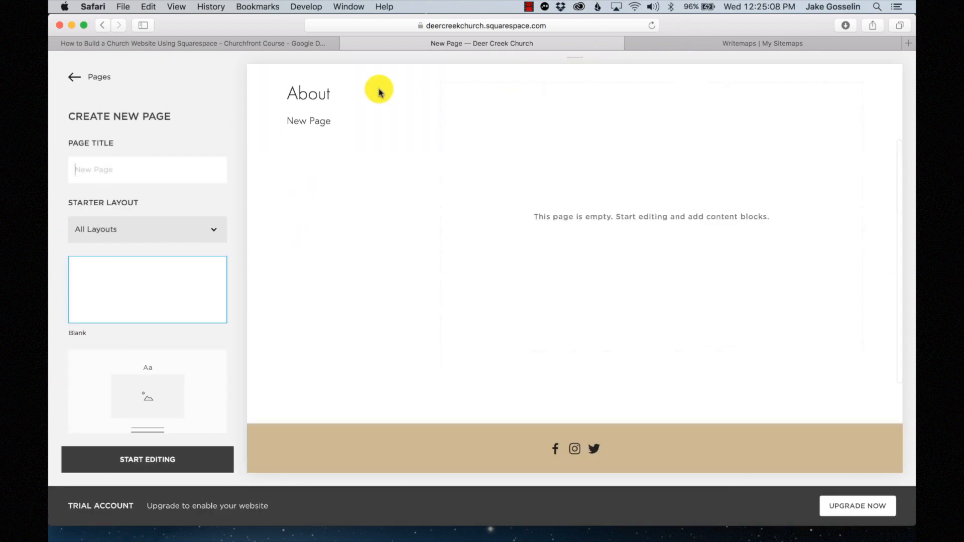
left_click(718, 43)
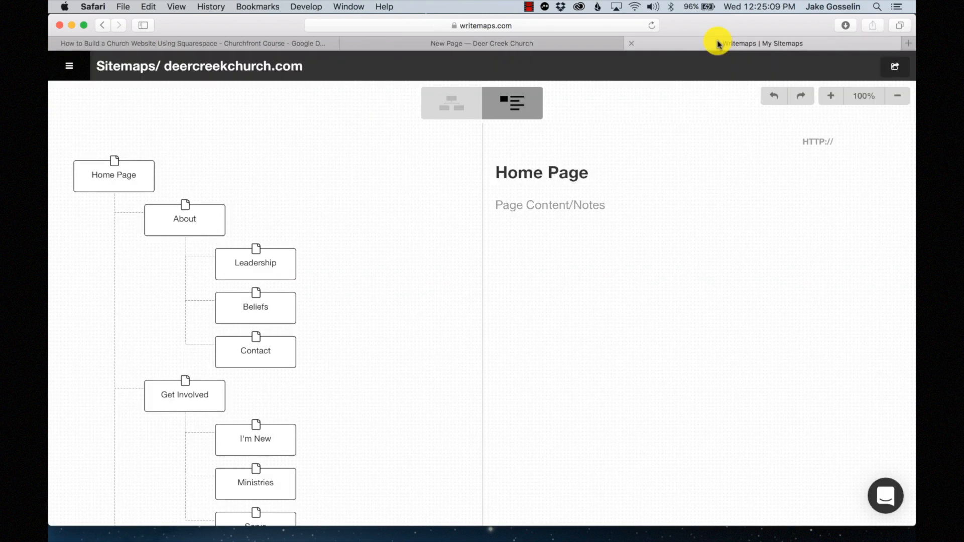
left_click(530, 44)
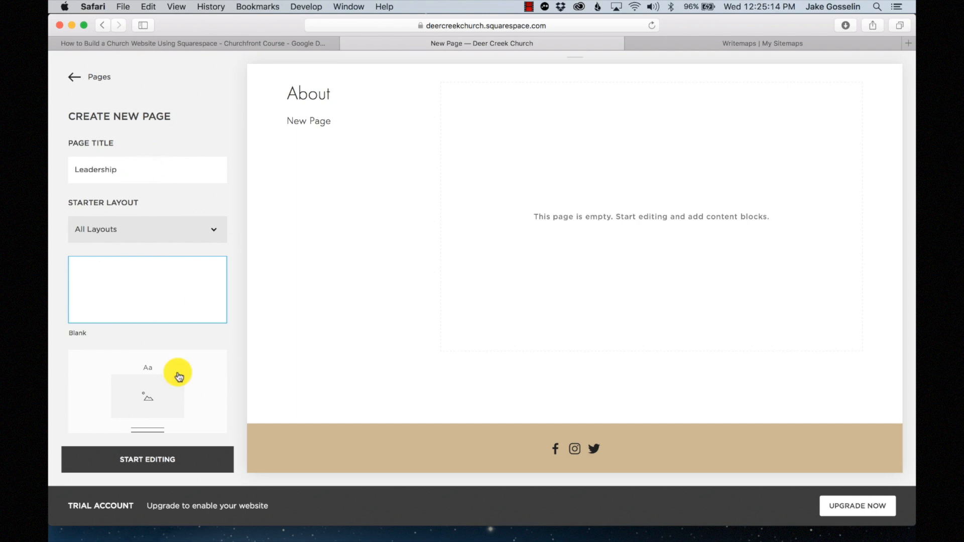
left_click(161, 467)
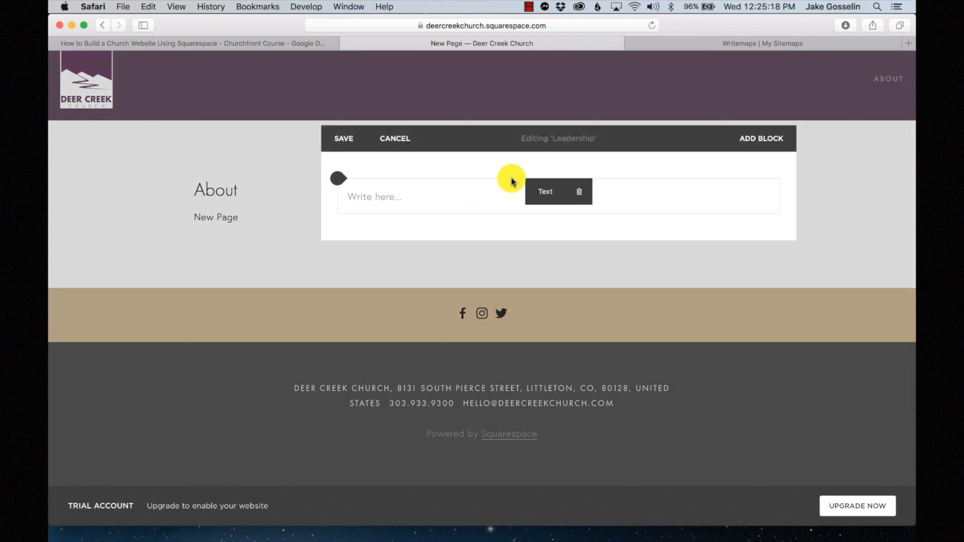
left_click(374, 139)
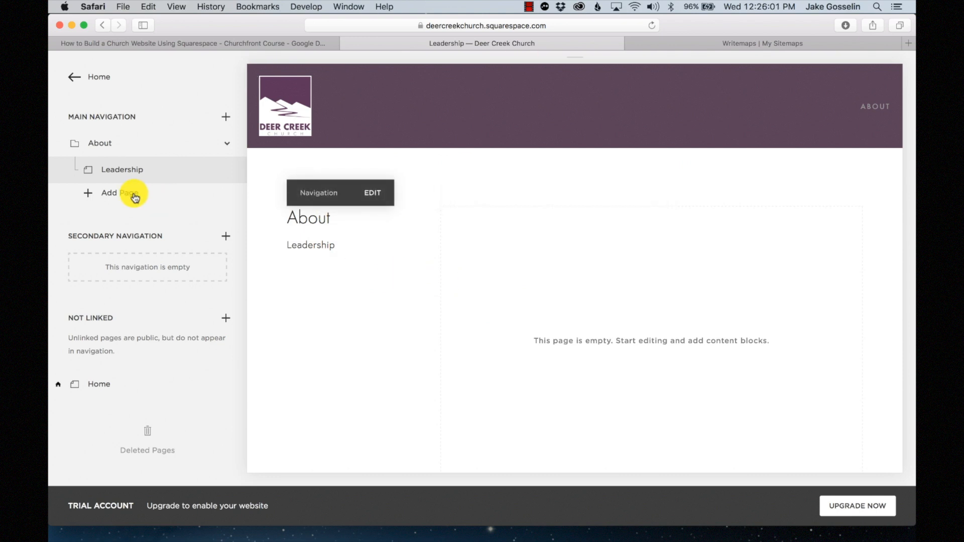
left_click(716, 43)
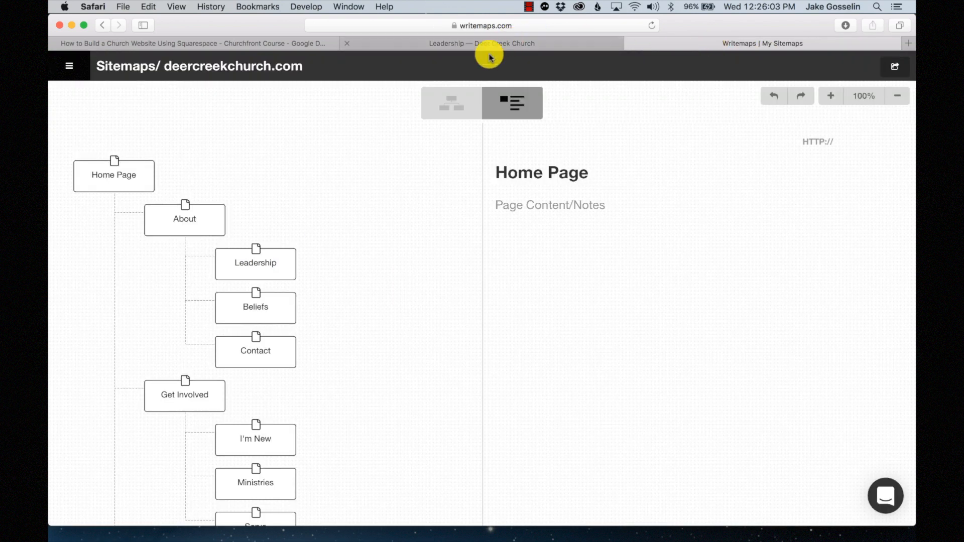
left_click(401, 45)
- Add a blank Beliefs page under About and save it
left_click(122, 196)
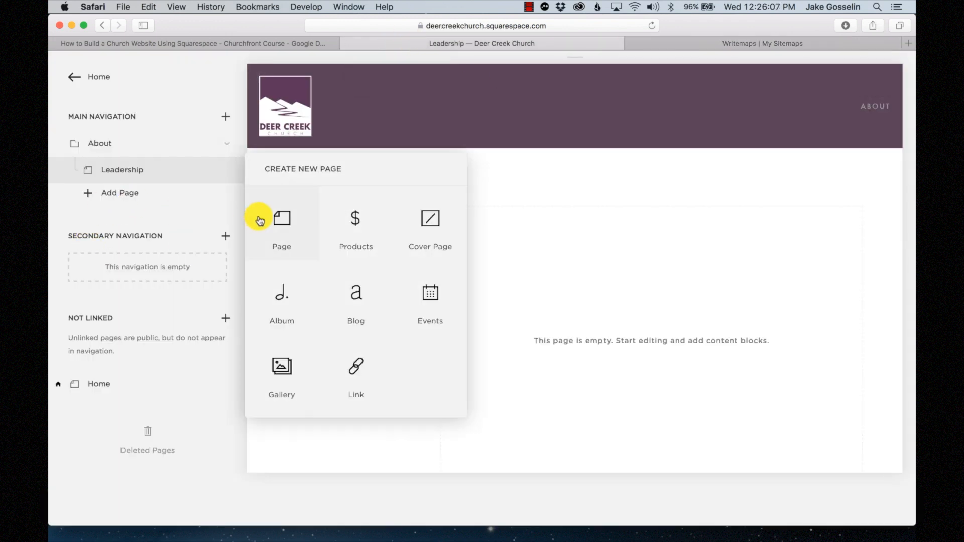
left_click(259, 220)
left_click(171, 169)
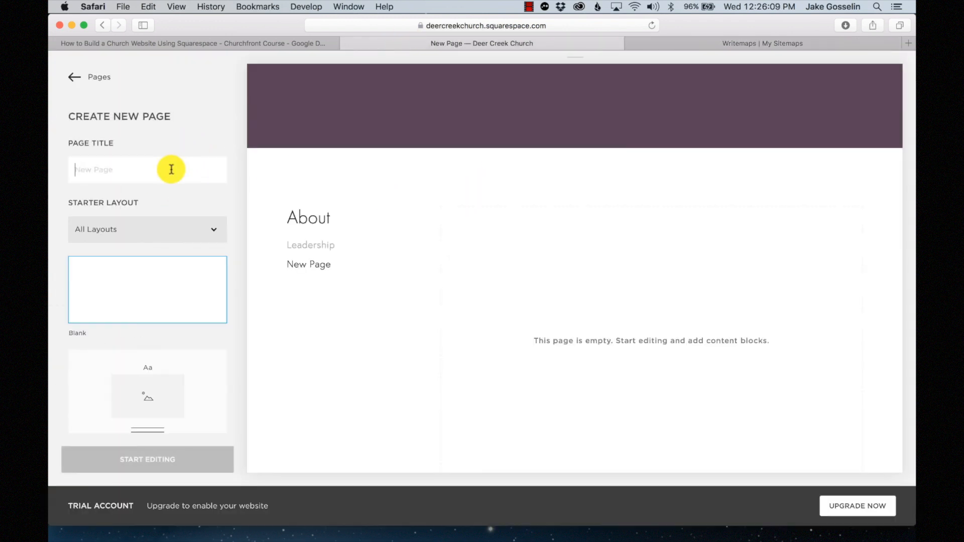
type("Beli")
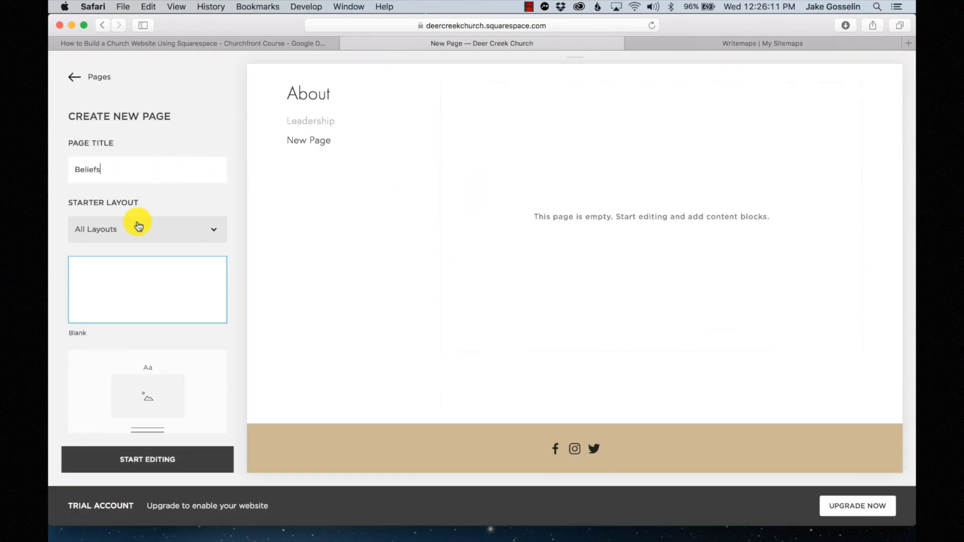
type("efs")
left_click(160, 458)
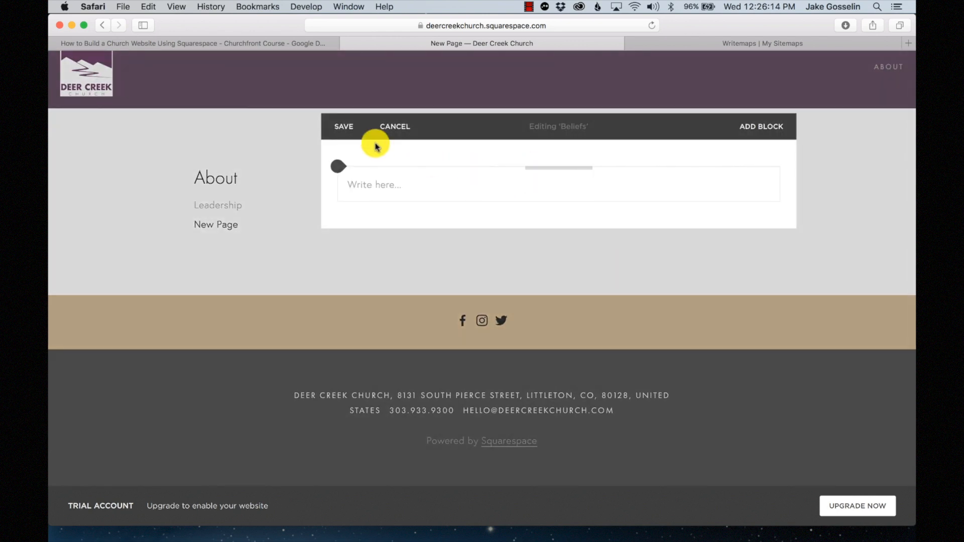
left_click(334, 125)
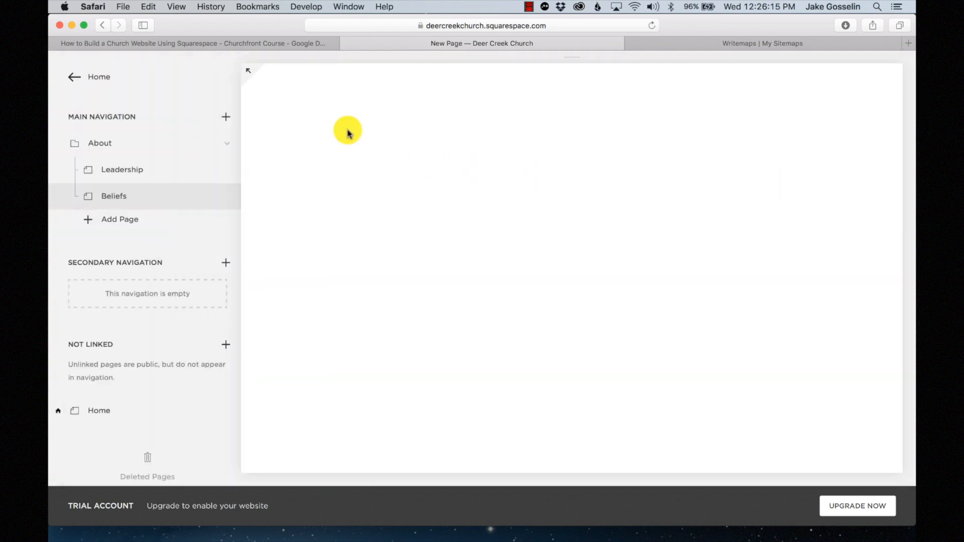
- Add a blank Contact page under About and save it
left_click(122, 221)
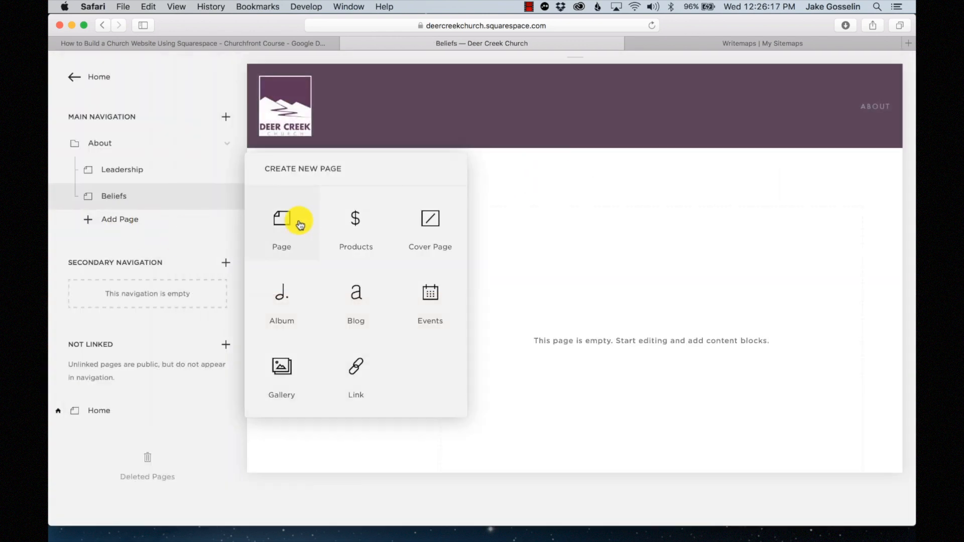
left_click(307, 228)
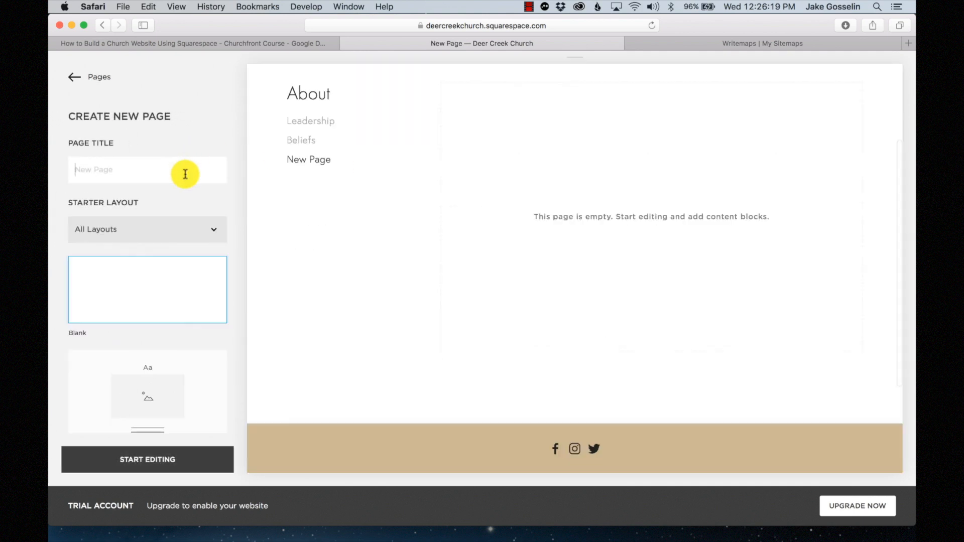
type("Contact")
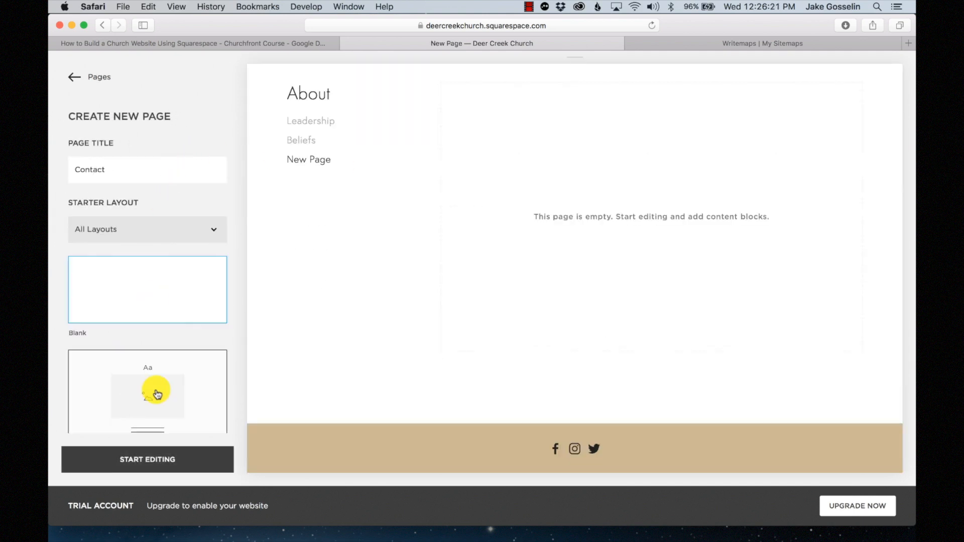
left_click(149, 459)
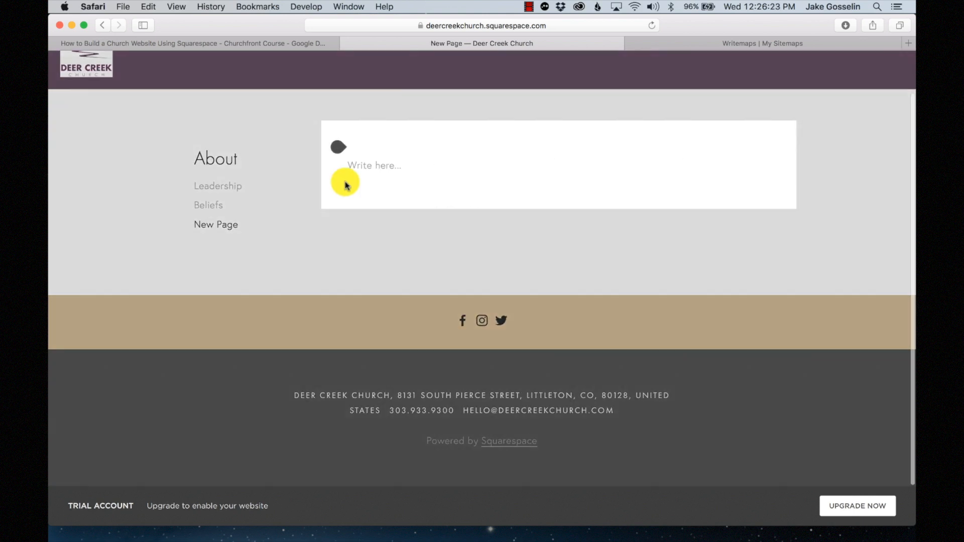
left_click(341, 98)
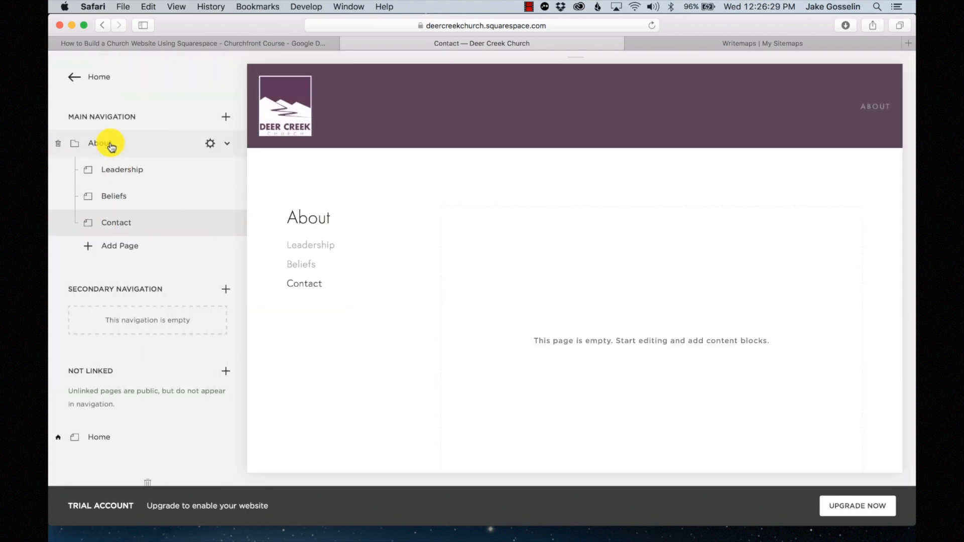
- Preview the Beliefs page from the site navigation, then return to the Home page
mouse_move(869, 108)
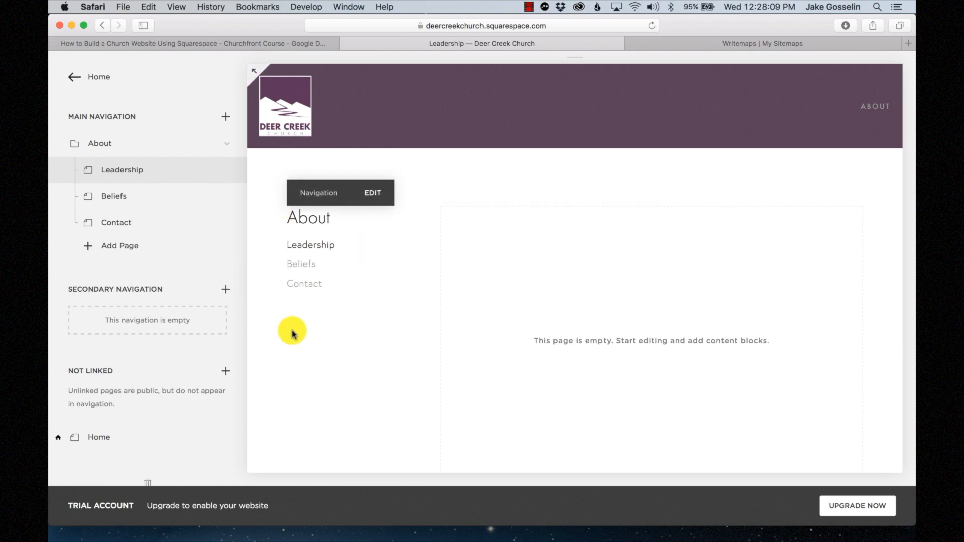
left_click(306, 265)
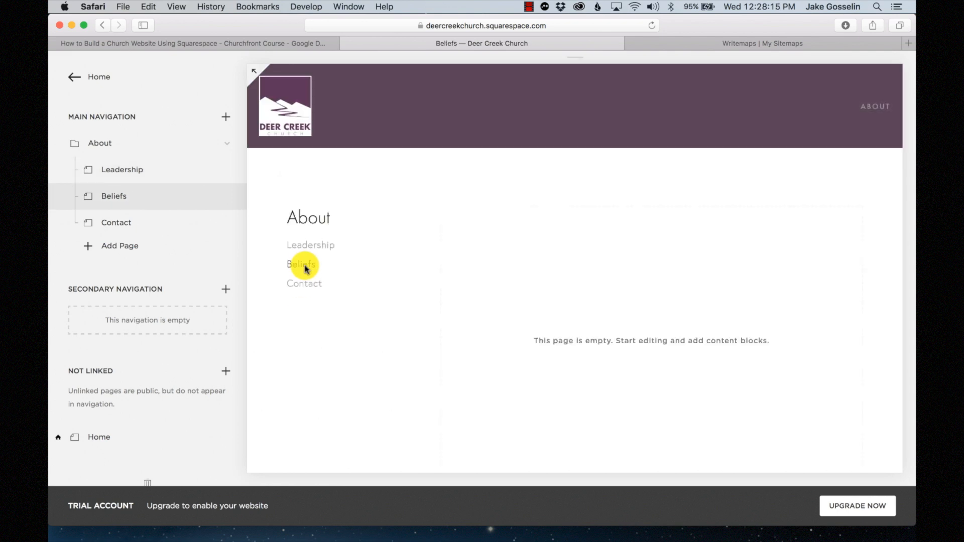
left_click(282, 91)
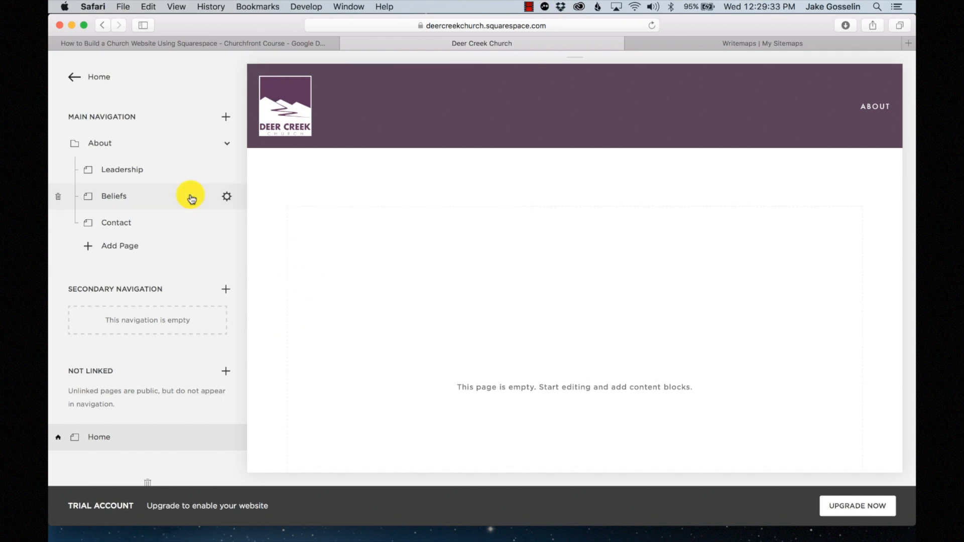
- Add a 'Get Involved' folder to Main Navigation and drag it below About
left_click(757, 43)
scroll(239, 297, "down", 1)
scroll(175, 227, "down", 5)
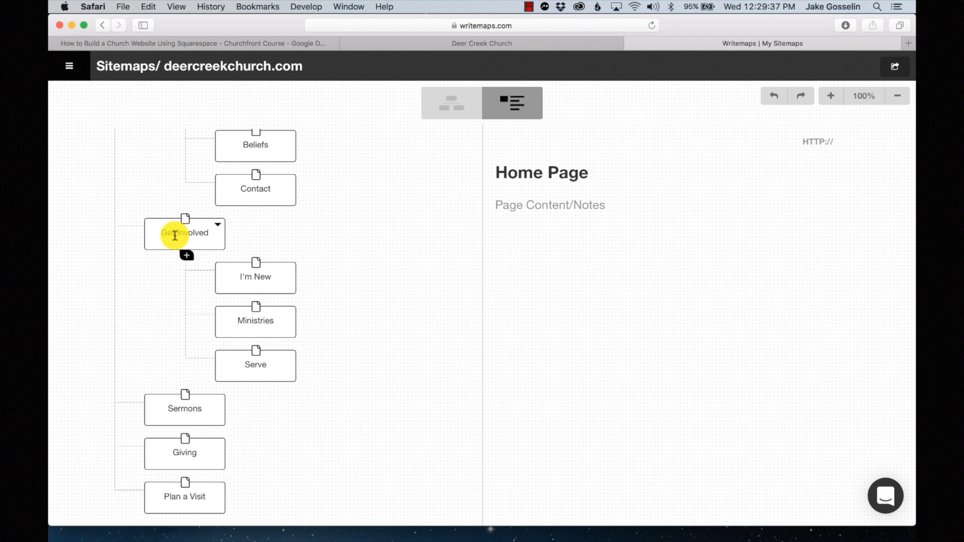
left_click(486, 41)
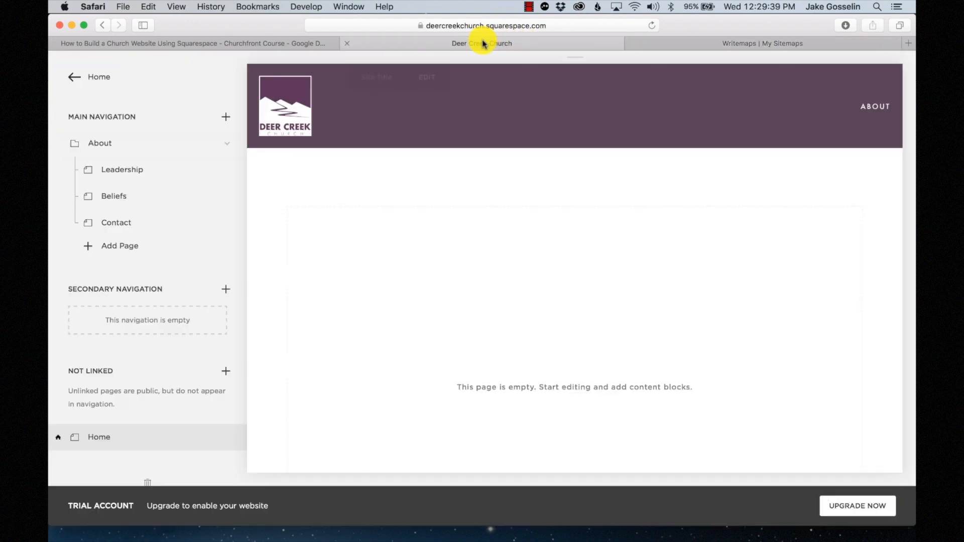
left_click(231, 122)
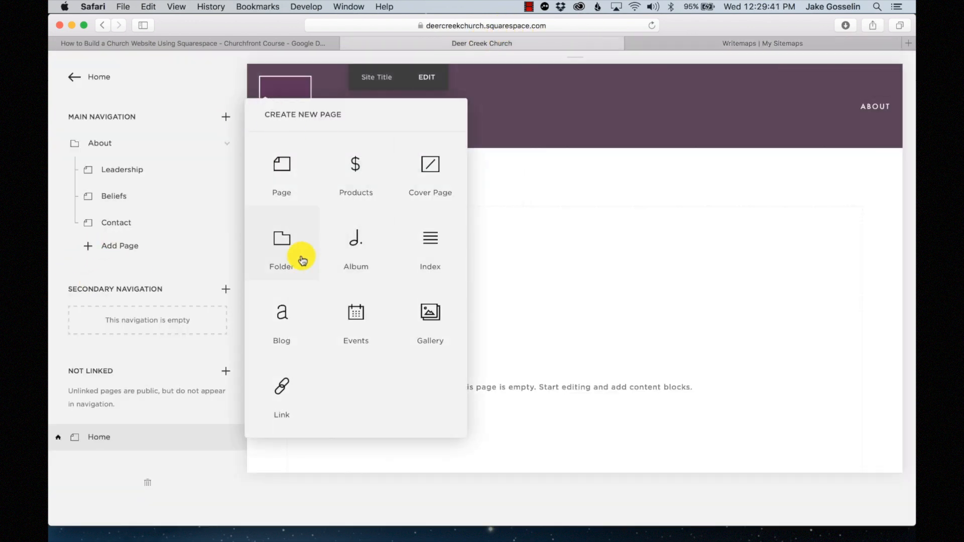
left_click(283, 254)
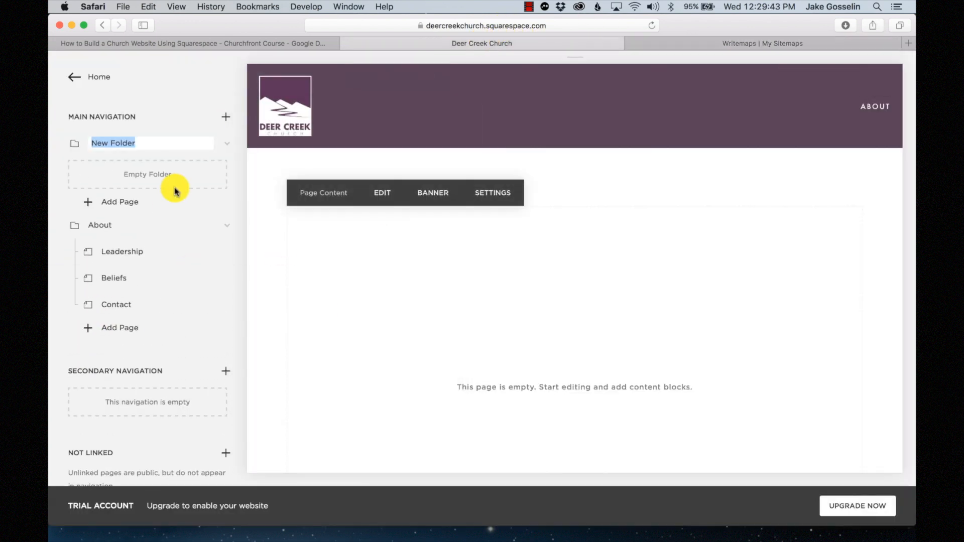
type("Get Involve")
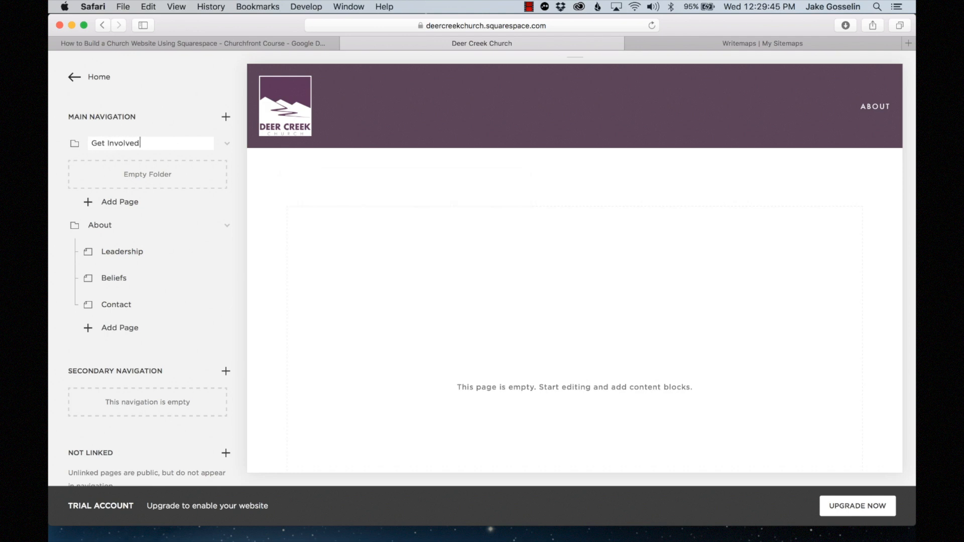
key("Return")
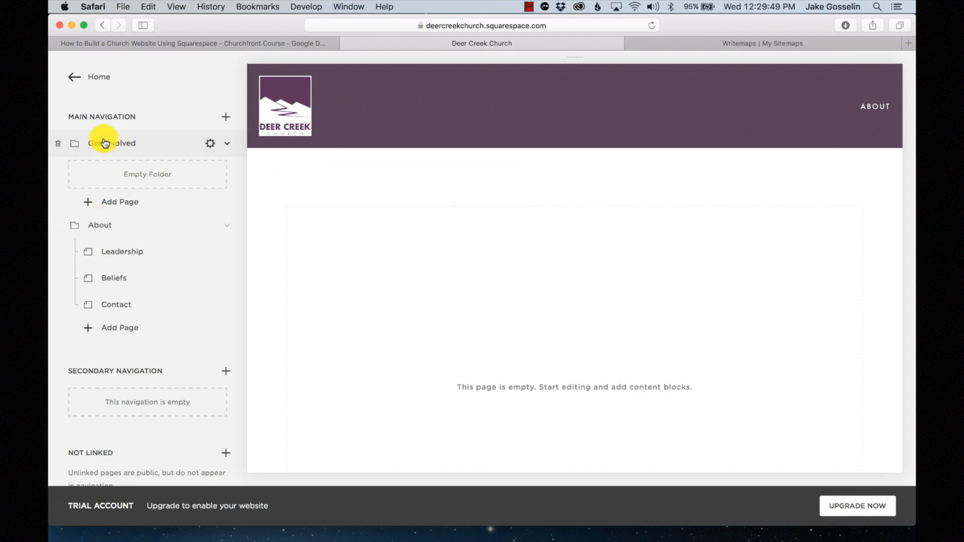
left_click_drag(105, 143, 97, 282)
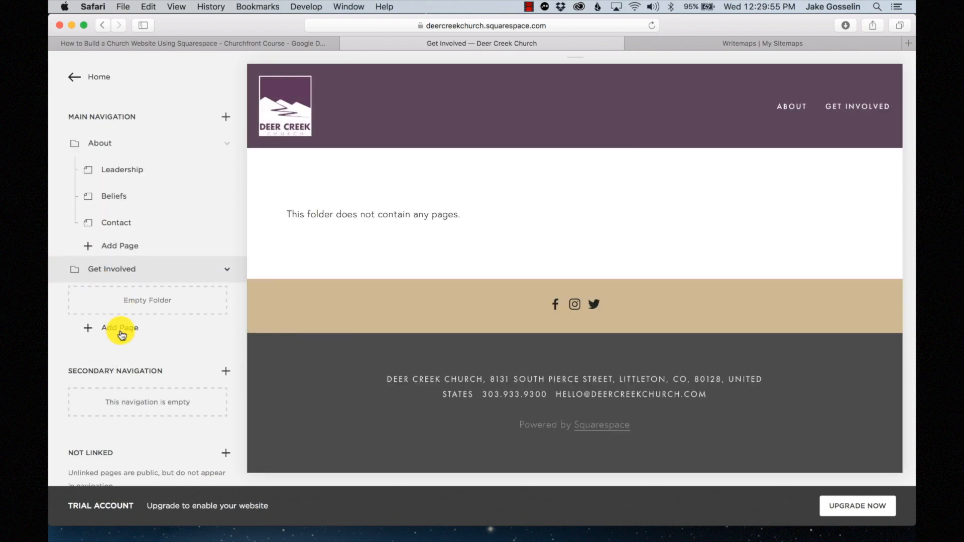
- Create a blank I'm New page inside the Get Involved folder
left_click(121, 334)
left_click(699, 43)
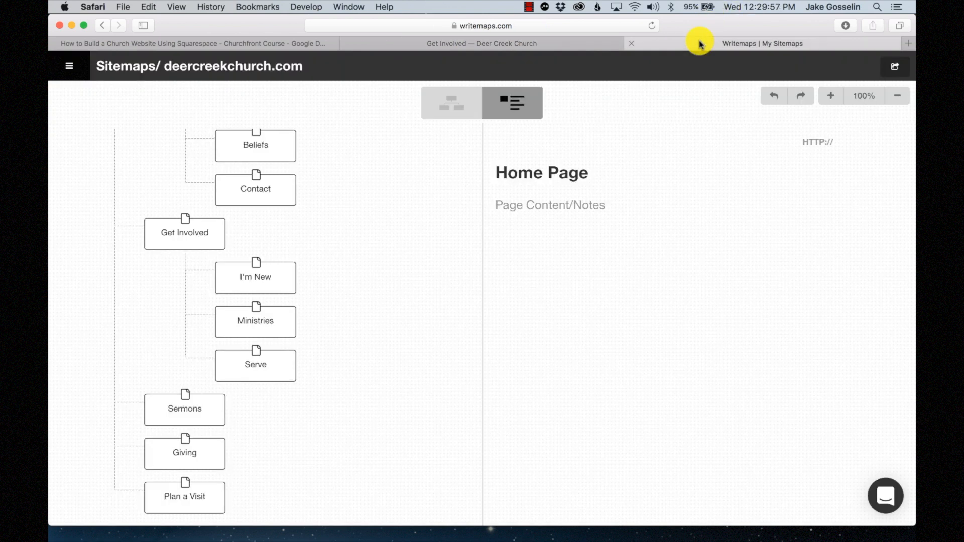
left_click(537, 44)
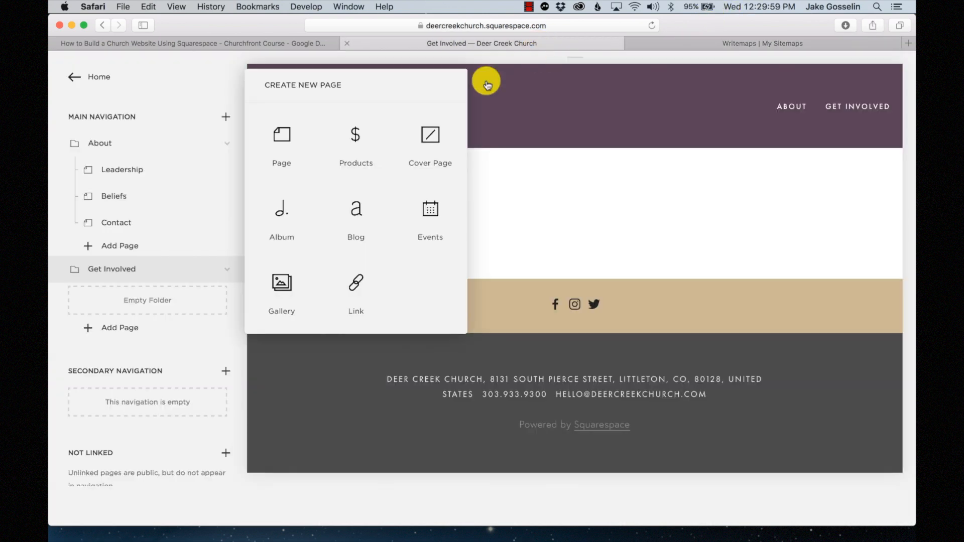
left_click(295, 142)
type("I'm New")
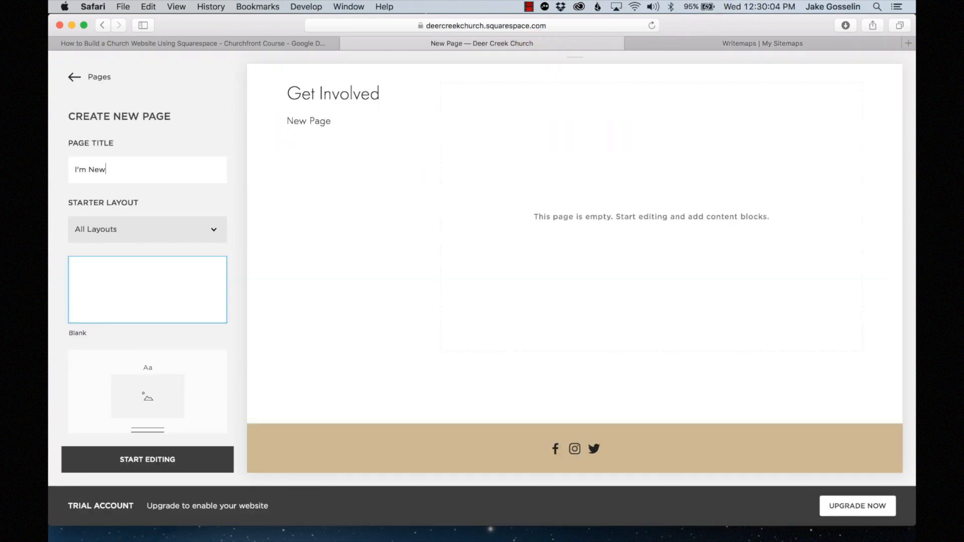
scroll(99, 254, "down", 1)
left_click(155, 458)
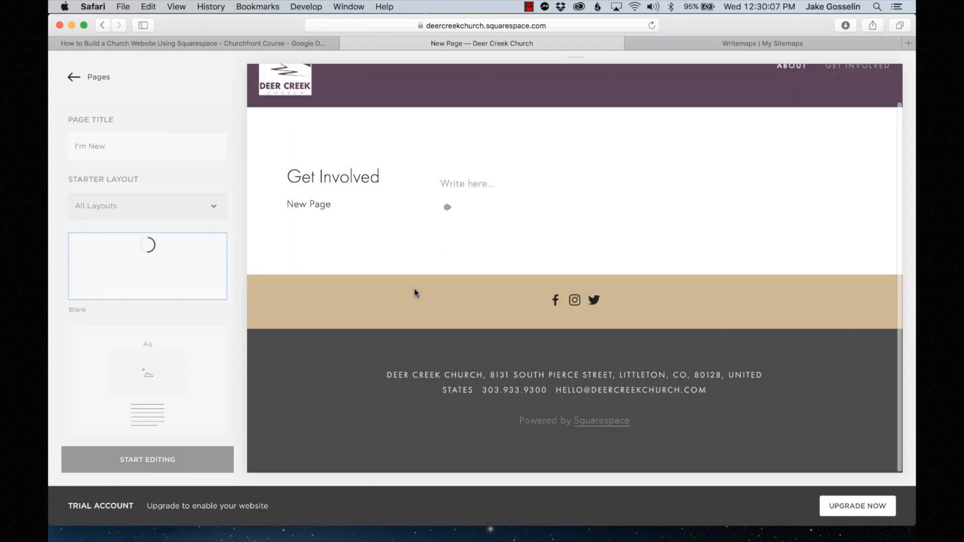
left_click(343, 177)
- Add a blank Ministries page under Get Involved and save it
left_click(119, 318)
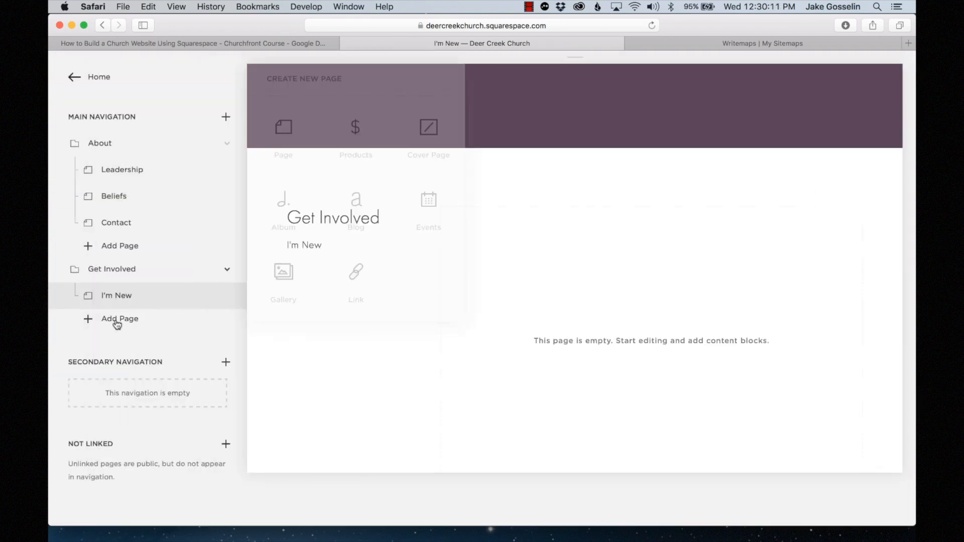
left_click(286, 135)
type("Ministries")
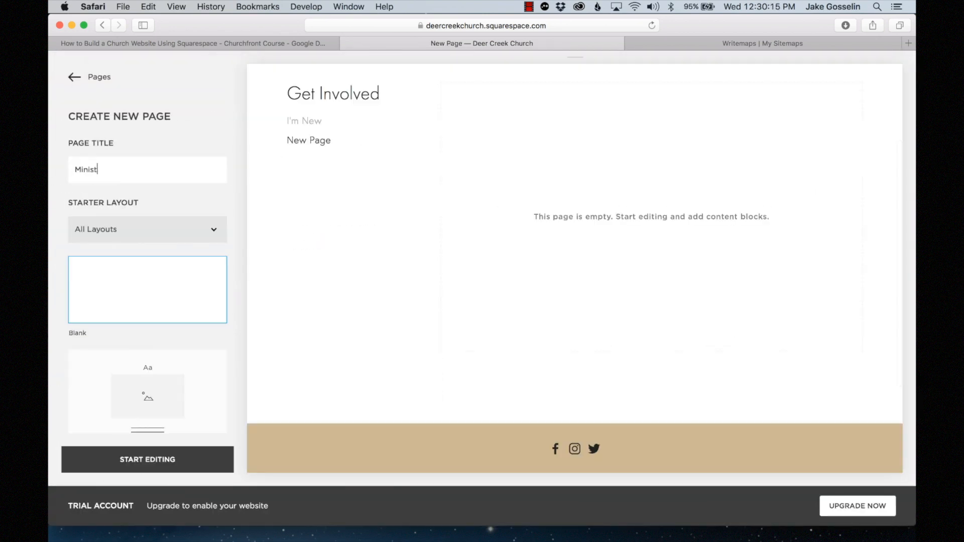
left_click(137, 460)
left_click(339, 133)
- Add a blank Serve page under Get Involved, then return to the site editor
left_click(119, 345)
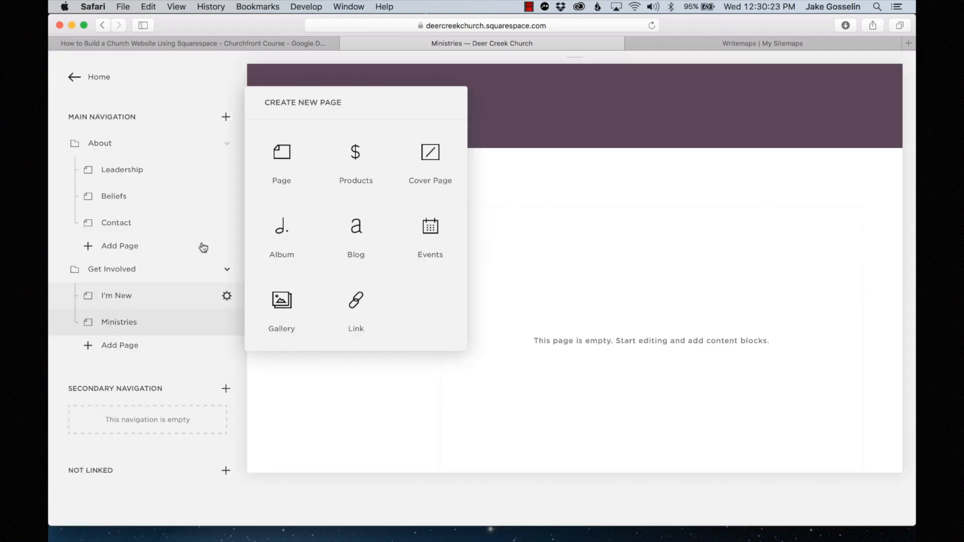
left_click(282, 158)
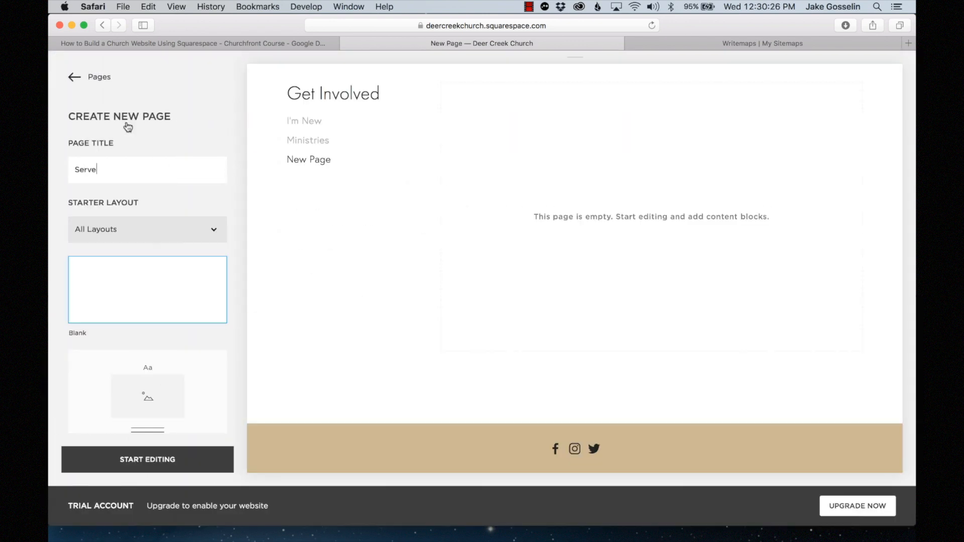
left_click(147, 459)
left_click(340, 108)
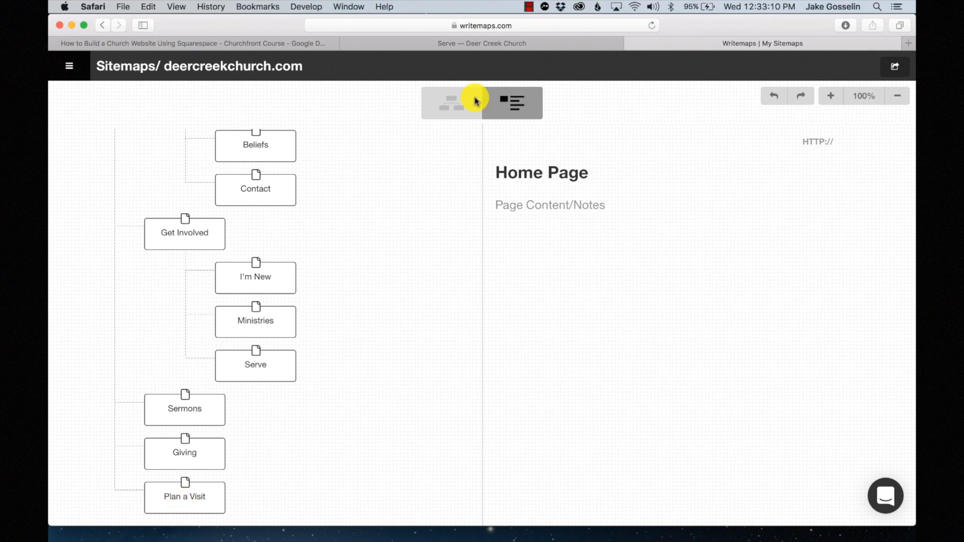
left_click(443, 46)
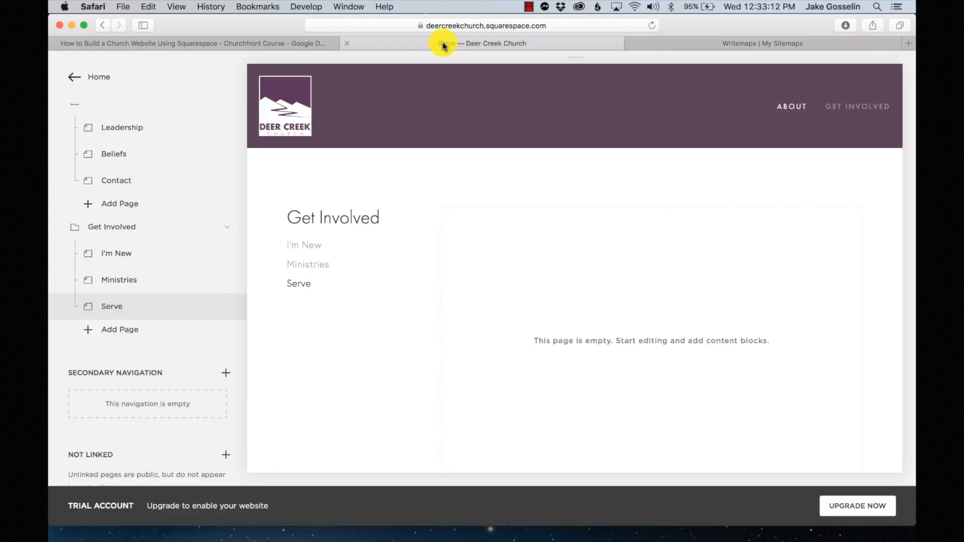
scroll(173, 211, "up", 3)
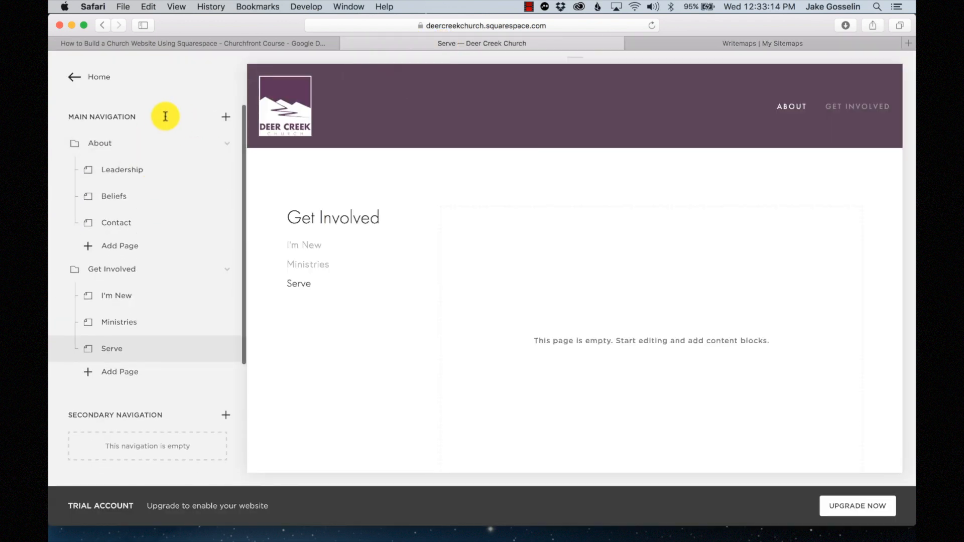
- Create a blank Sermons page from the Main Navigation + button
left_click(228, 117)
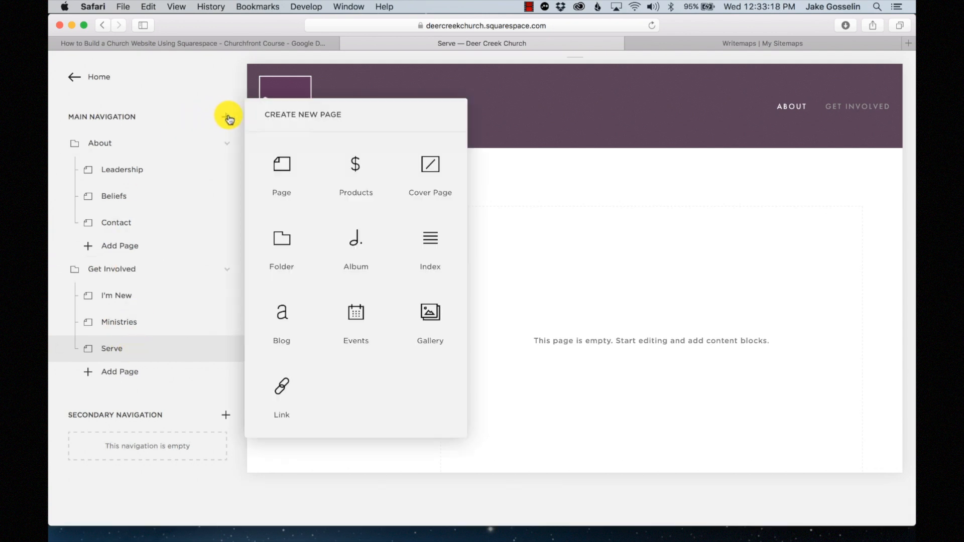
left_click(256, 147)
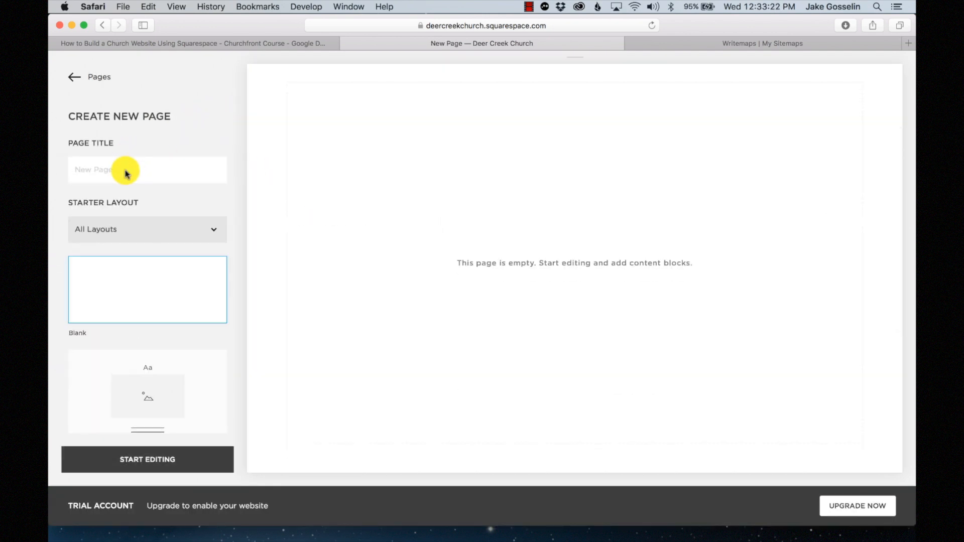
left_click(691, 44)
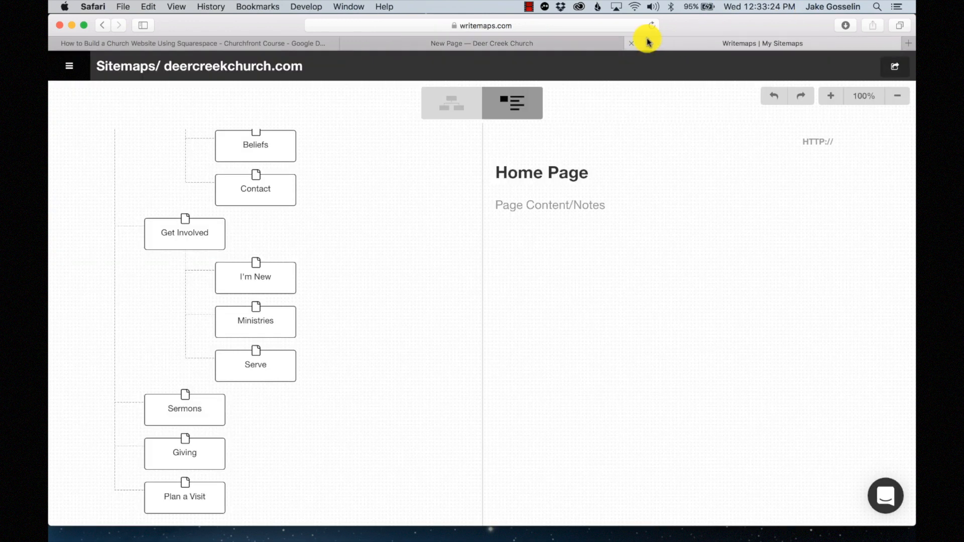
left_click(586, 44)
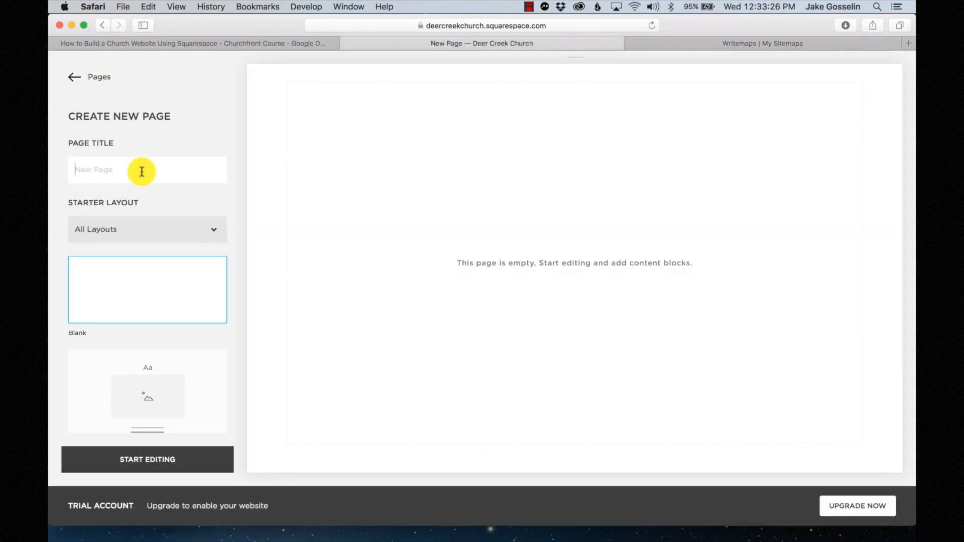
scroll(161, 326, "down", 1)
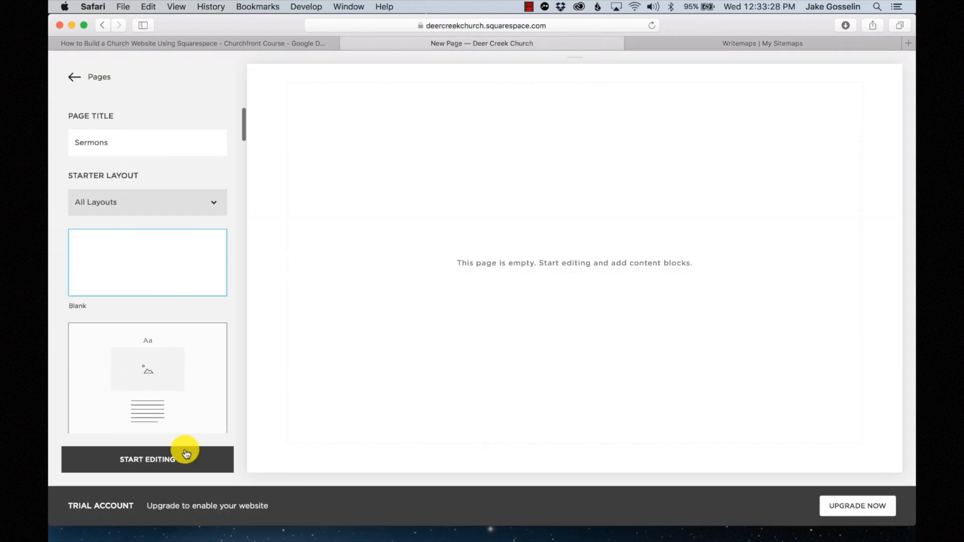
left_click(185, 459)
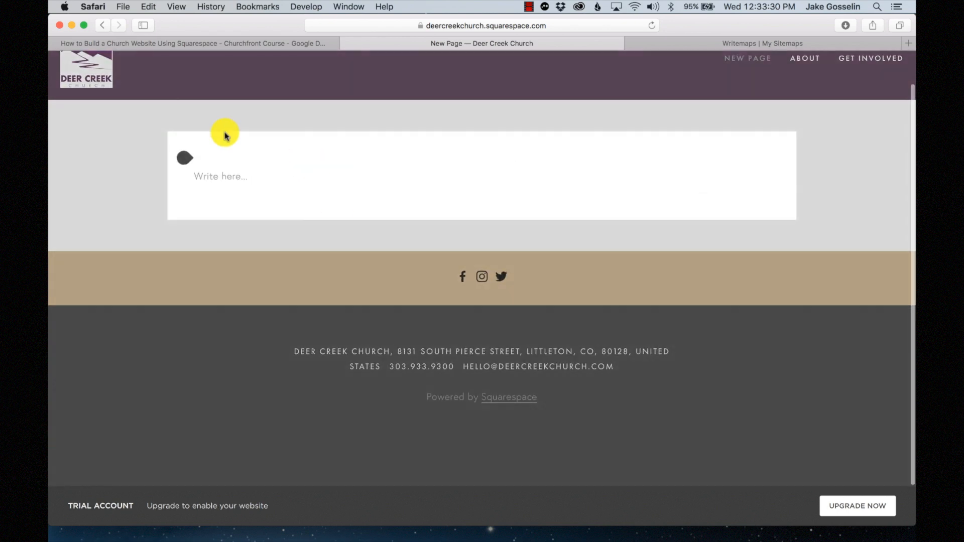
left_click(200, 119)
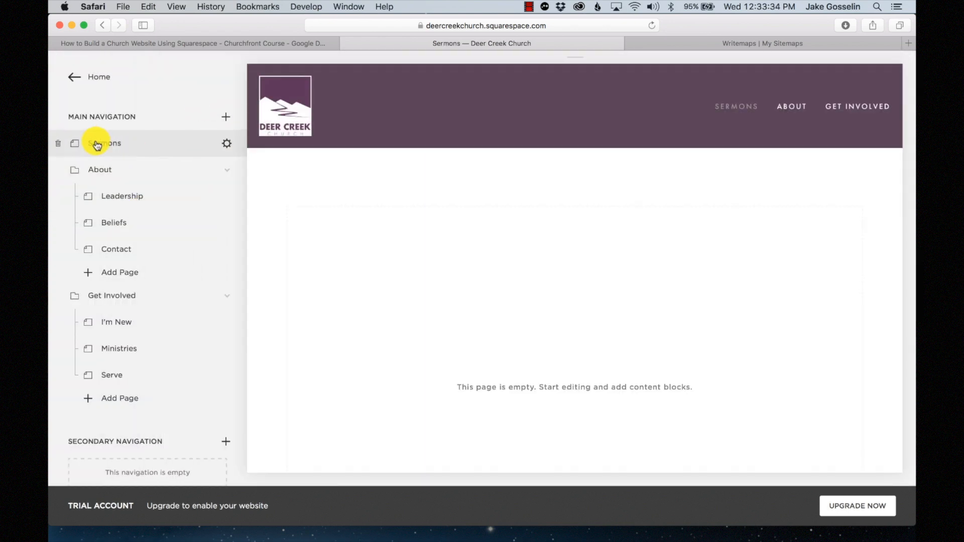
- Drag Sermons to the top level after Get Involved and check it against the sitemap
left_click_drag(98, 143, 110, 374)
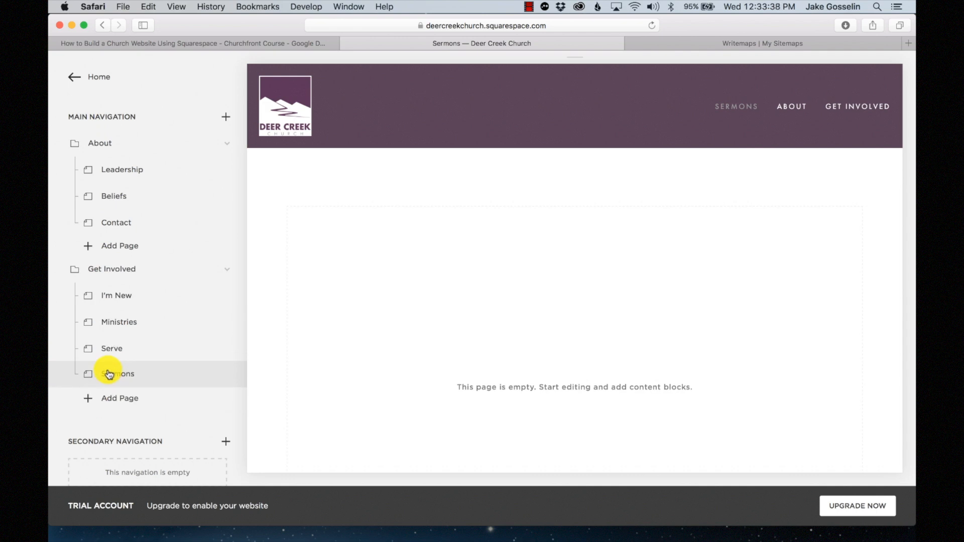
left_click_drag(110, 374, 112, 409)
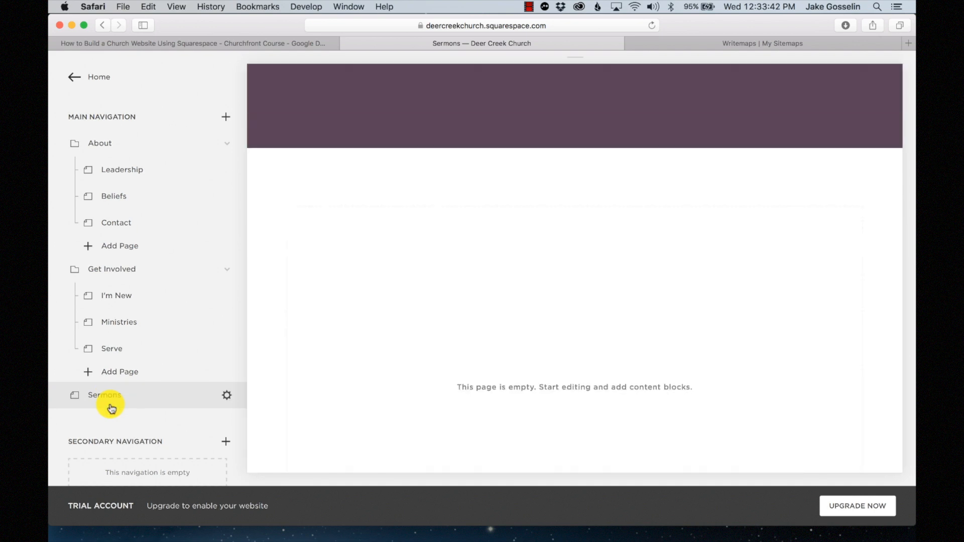
left_click(718, 43)
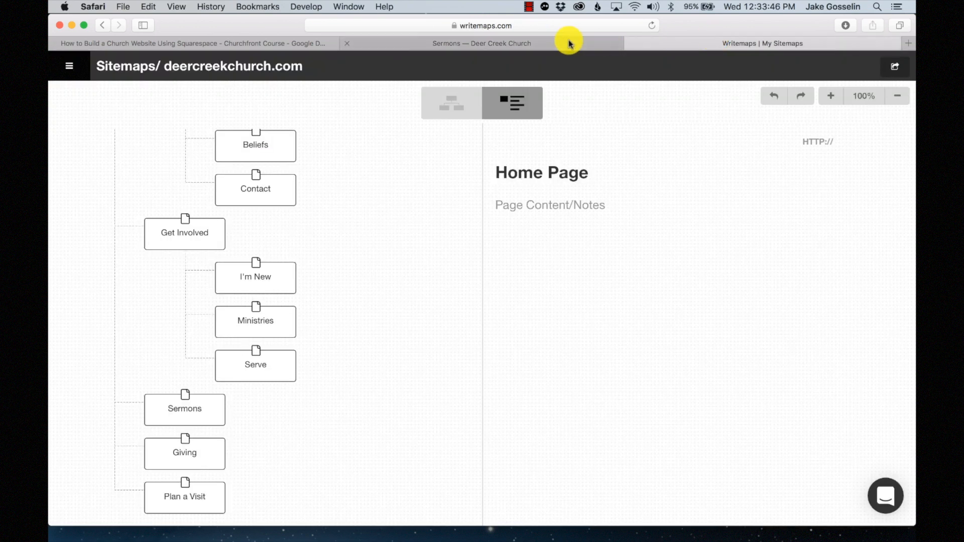
left_click(570, 44)
scroll(155, 303, "down", 1)
scroll(156, 306, "up", 1)
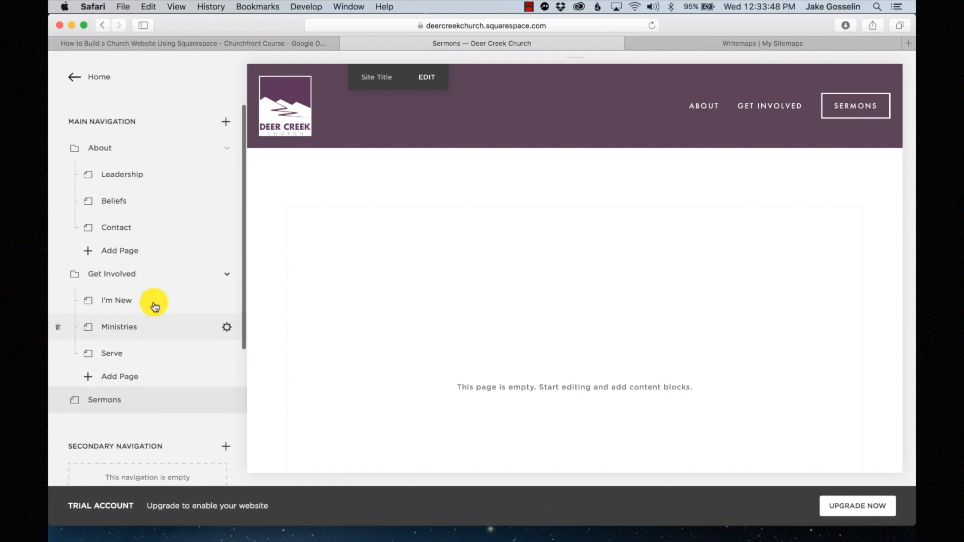
left_click(226, 122)
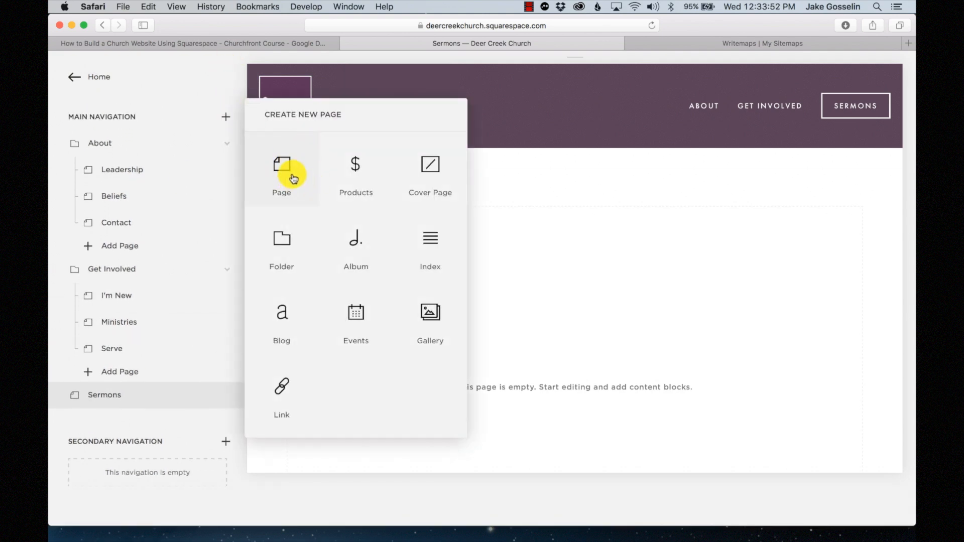
- Create a blank Giving page in Main Navigation and save it
left_click(293, 177)
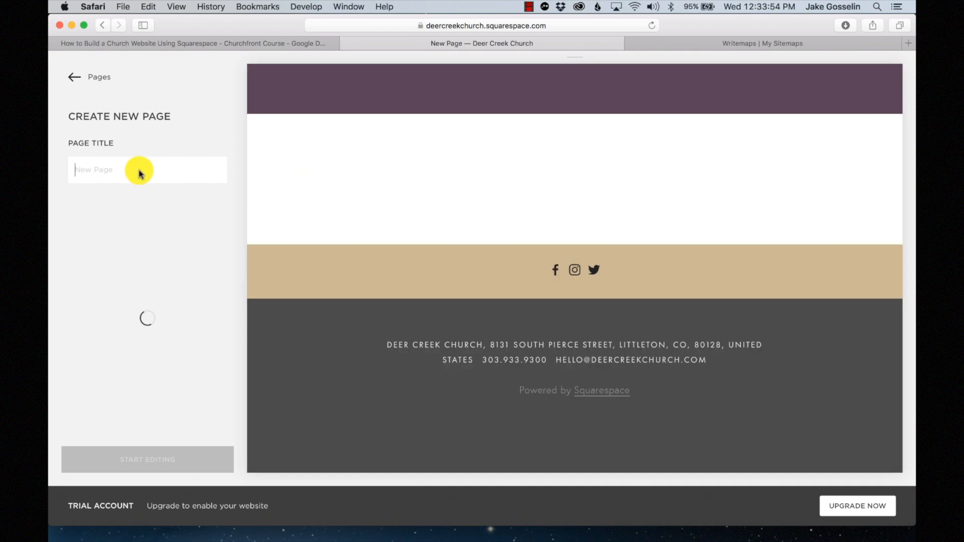
type("Giving")
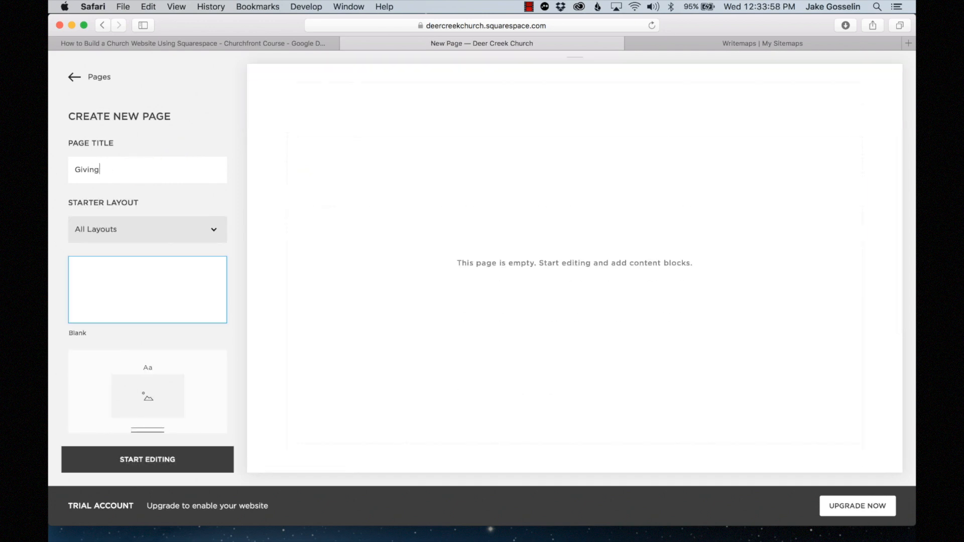
left_click(147, 459)
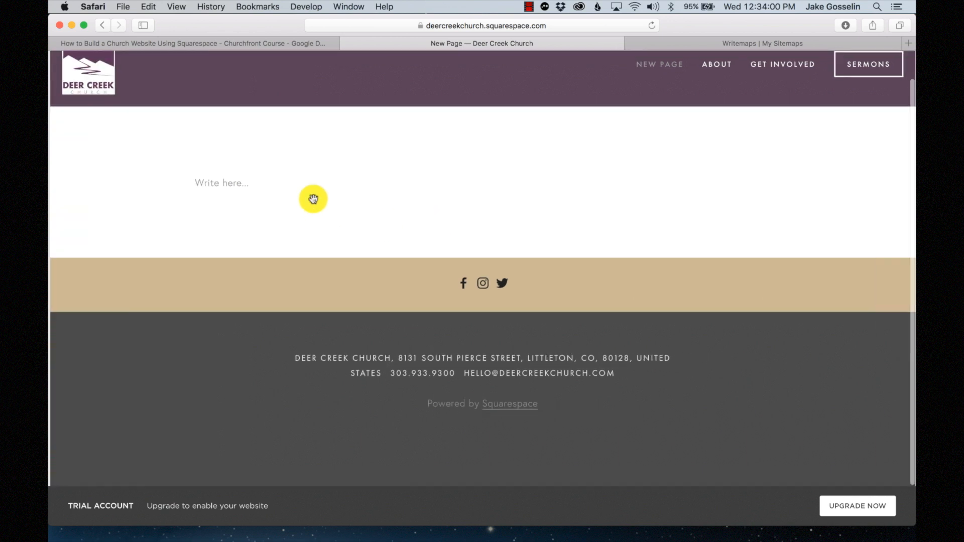
left_click(205, 127)
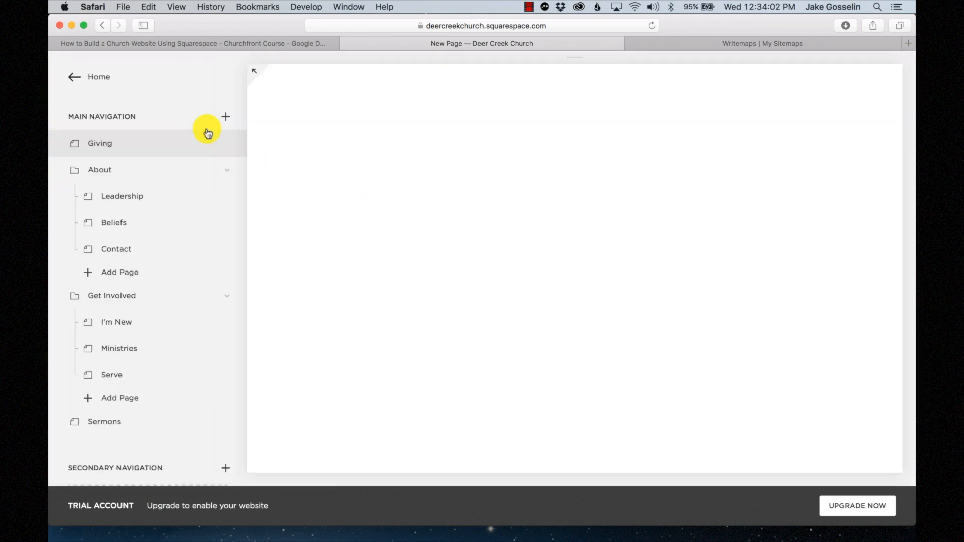
- Drag Giving below Sermons and compare the navigation with the Writemaps sitemap
scroll(174, 242, "down", 1)
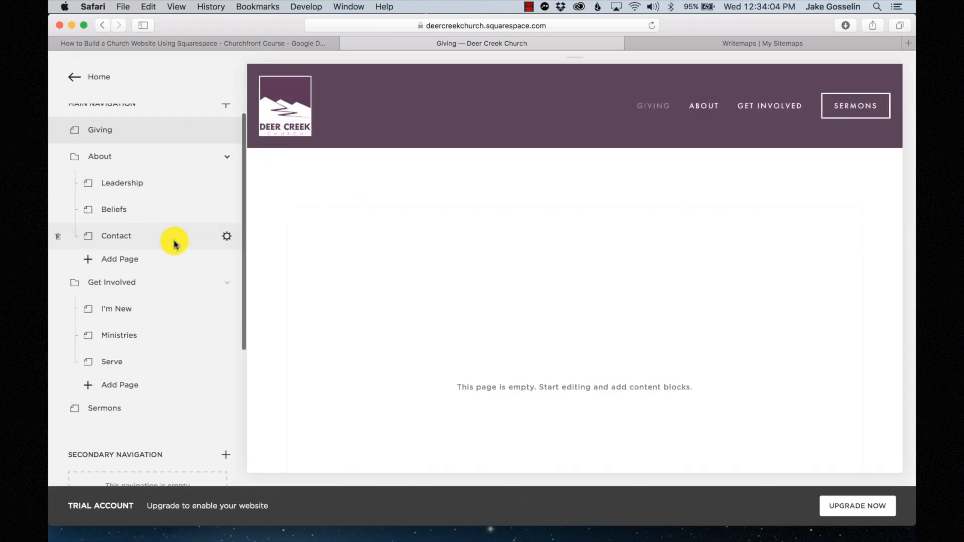
scroll(173, 243, "down", 1)
scroll(173, 244, "up", 2)
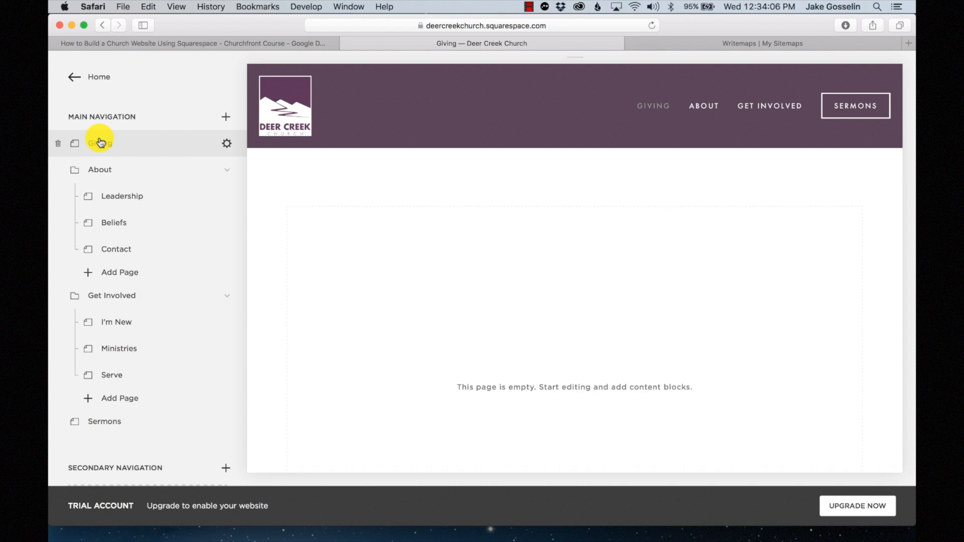
left_click_drag(101, 143, 112, 422)
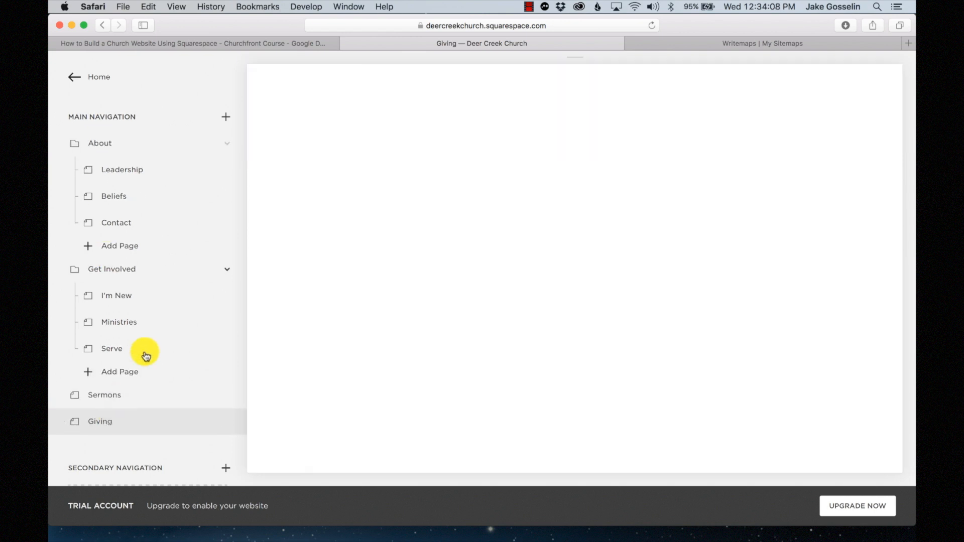
scroll(146, 354, "down", 5)
left_click(735, 45)
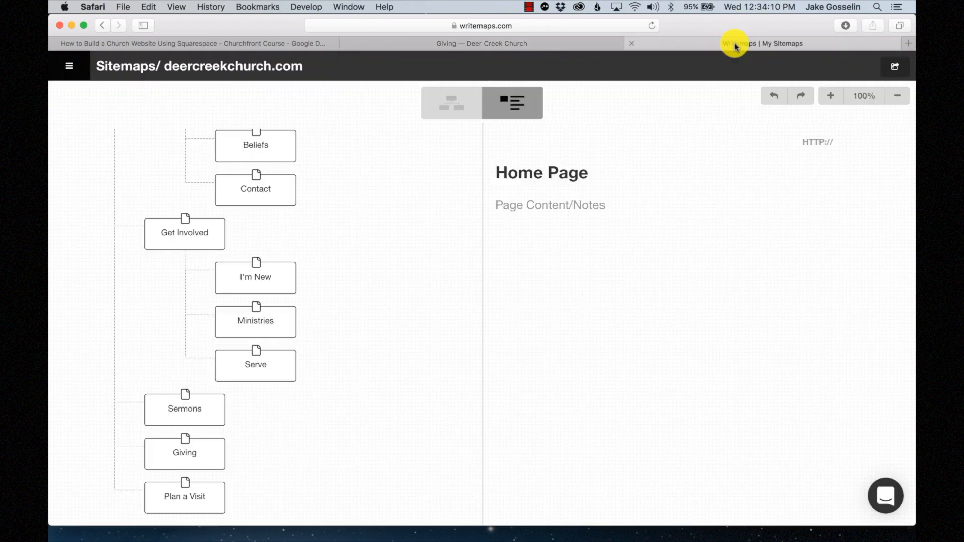
left_click(523, 42)
- Add a blank 'Plan a Visit' page and drag it last in Main Navigation, after Giving
scroll(144, 219, "up", 3)
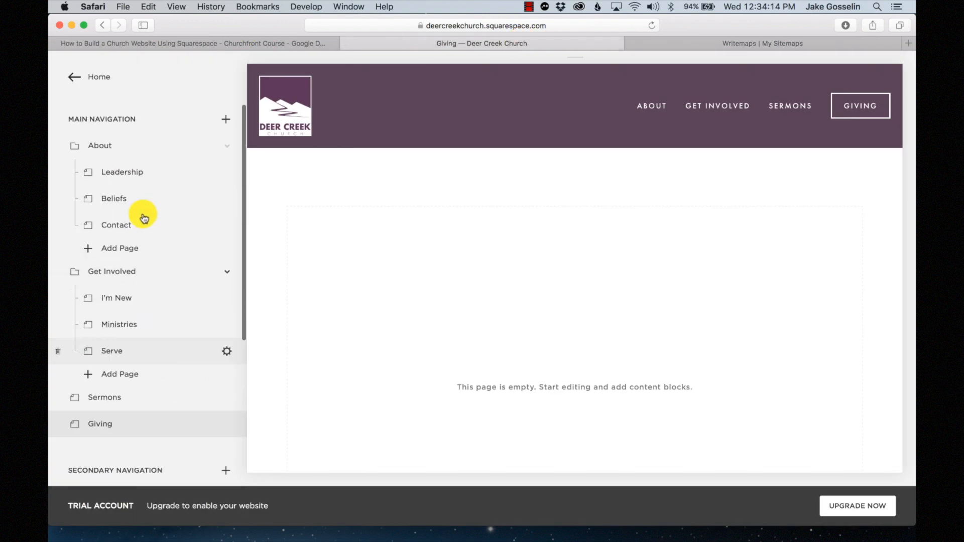
left_click(225, 120)
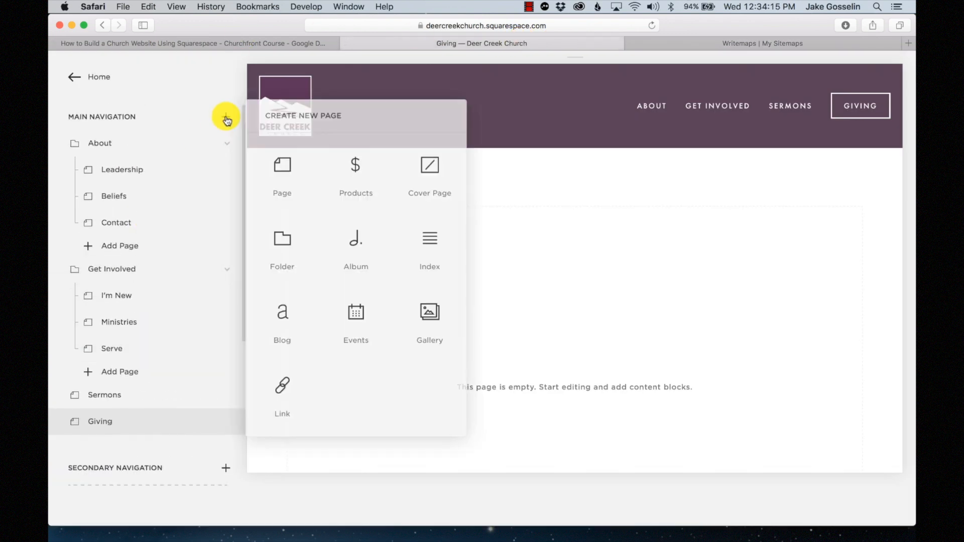
left_click(282, 165)
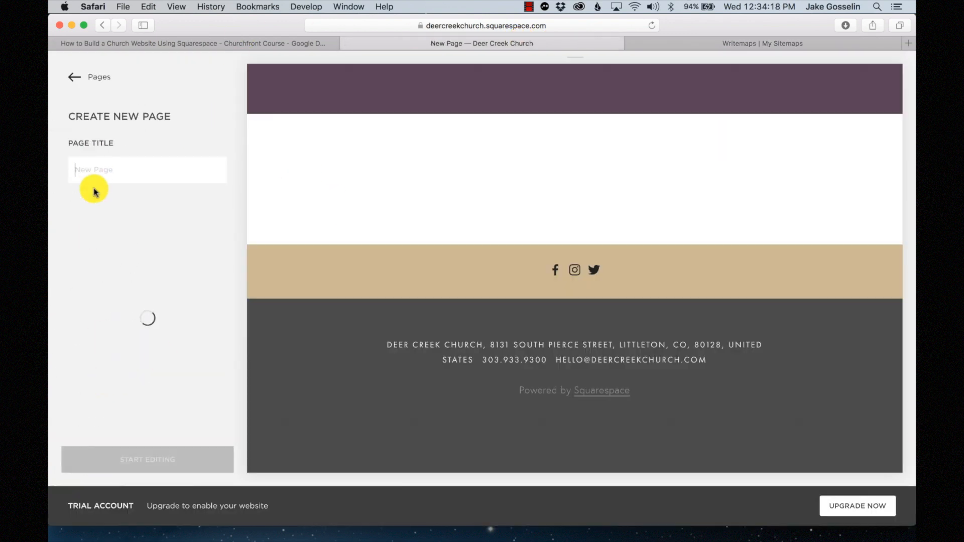
type("Plan a Visit")
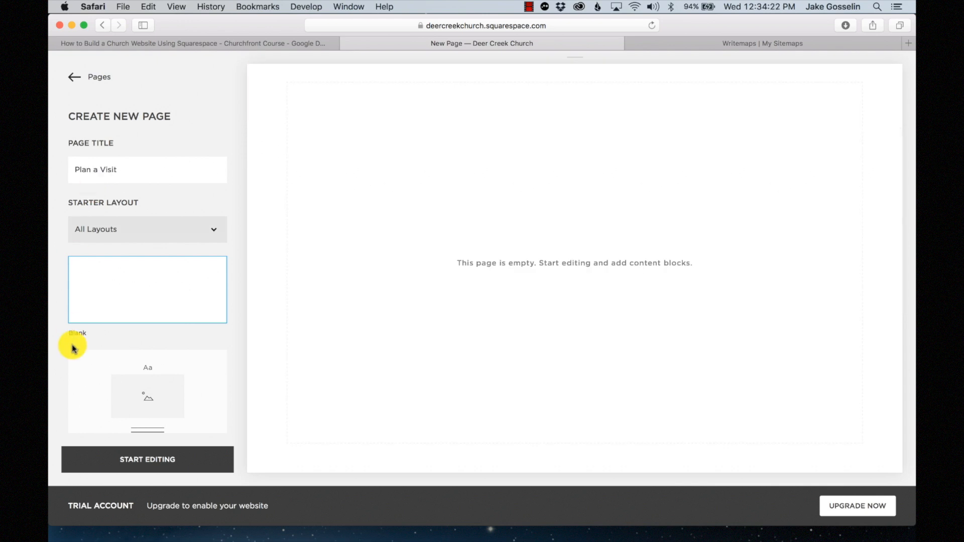
left_click(159, 458)
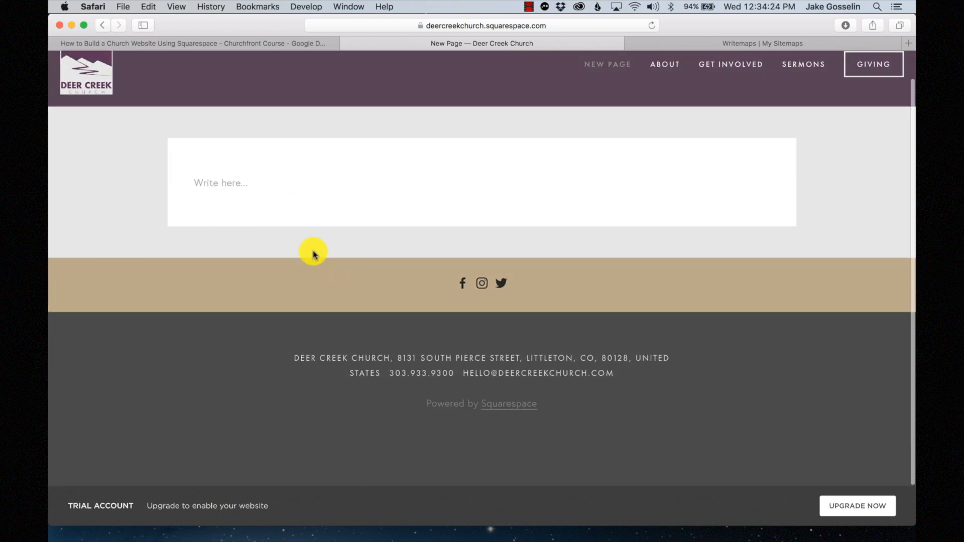
left_click(189, 122)
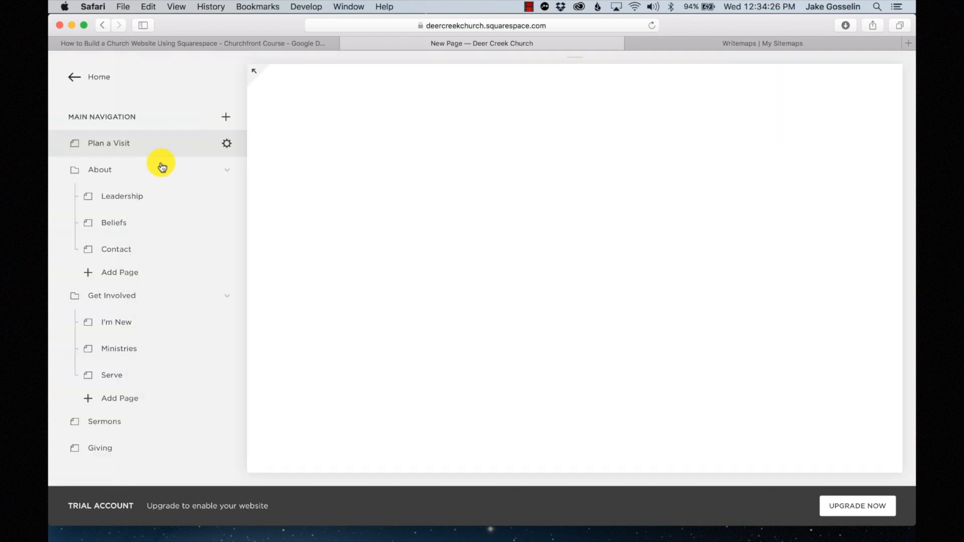
scroll(134, 290, "down", 2)
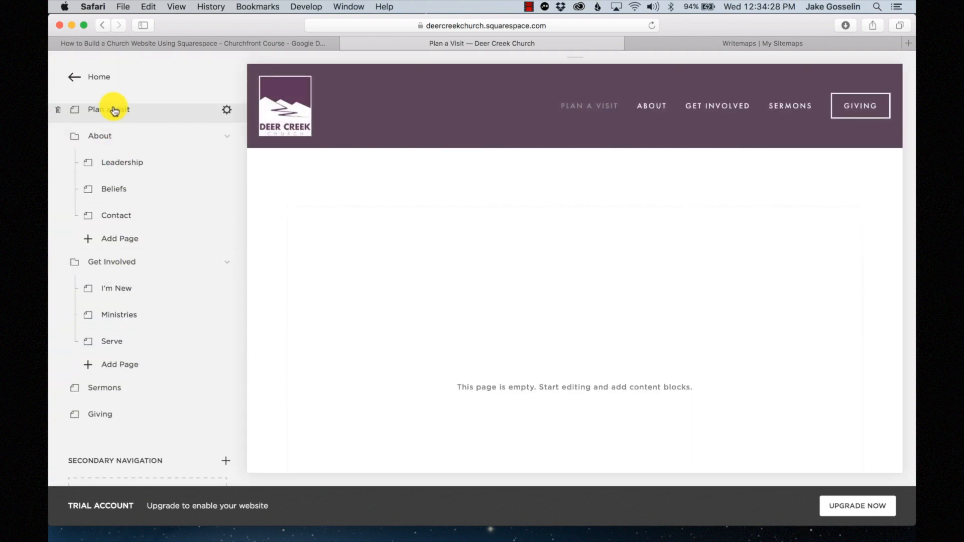
left_click_drag(114, 111, 113, 369)
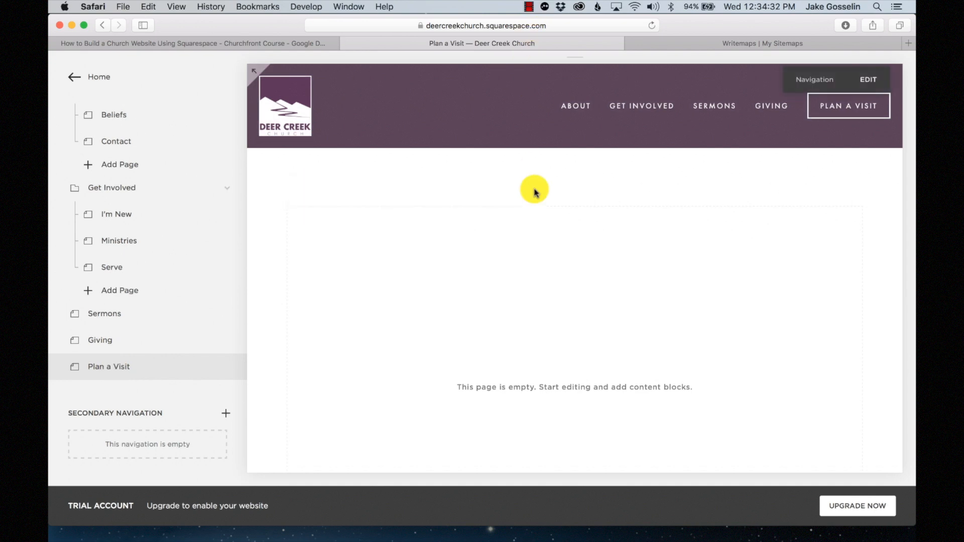
mouse_move(679, 116)
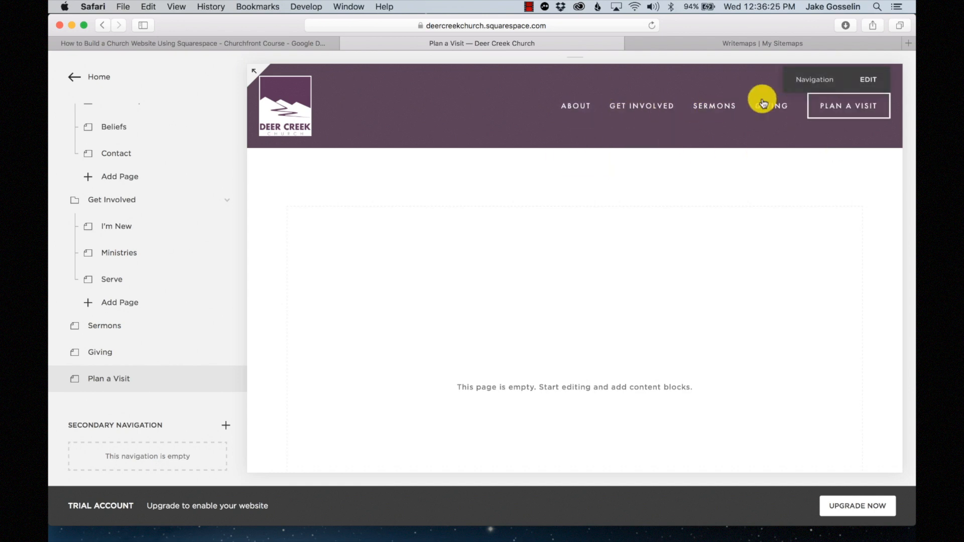
mouse_move(577, 110)
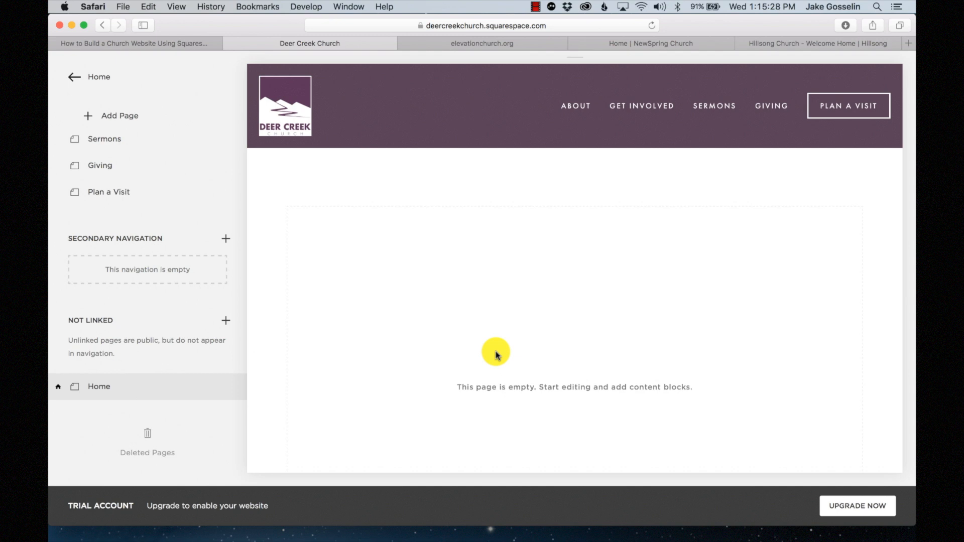
left_click(491, 44)
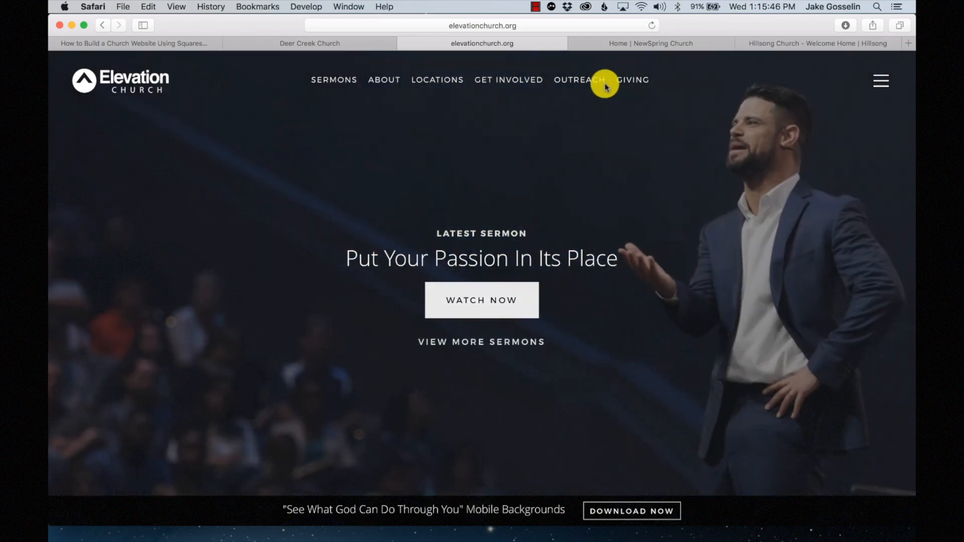
left_click(629, 44)
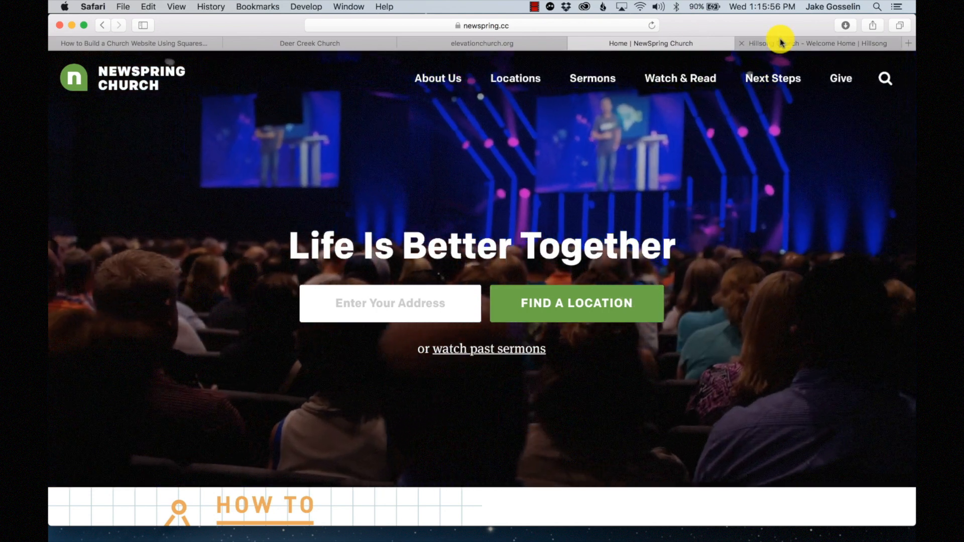
left_click(781, 42)
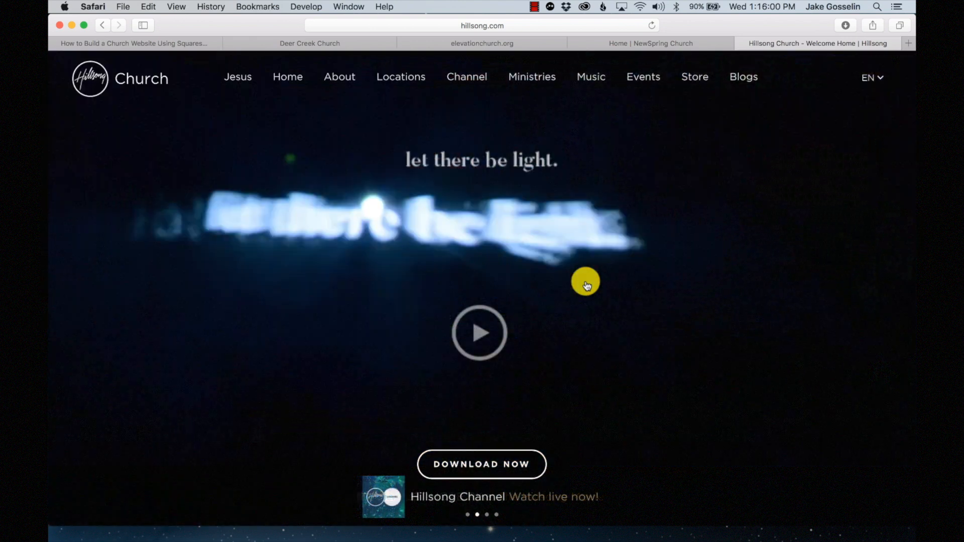
left_click(363, 43)
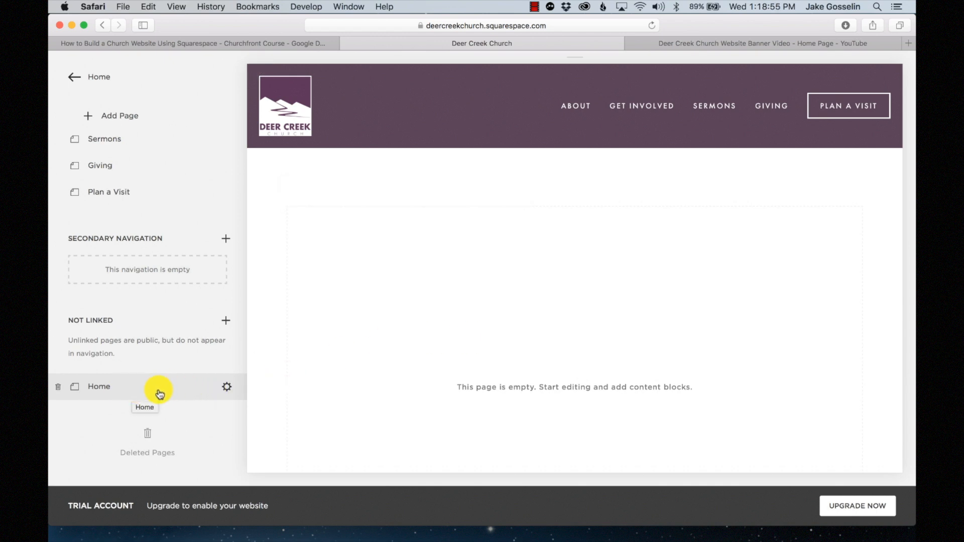
- Switch the Home page banner media from image to Video and save the settings
left_click(227, 388)
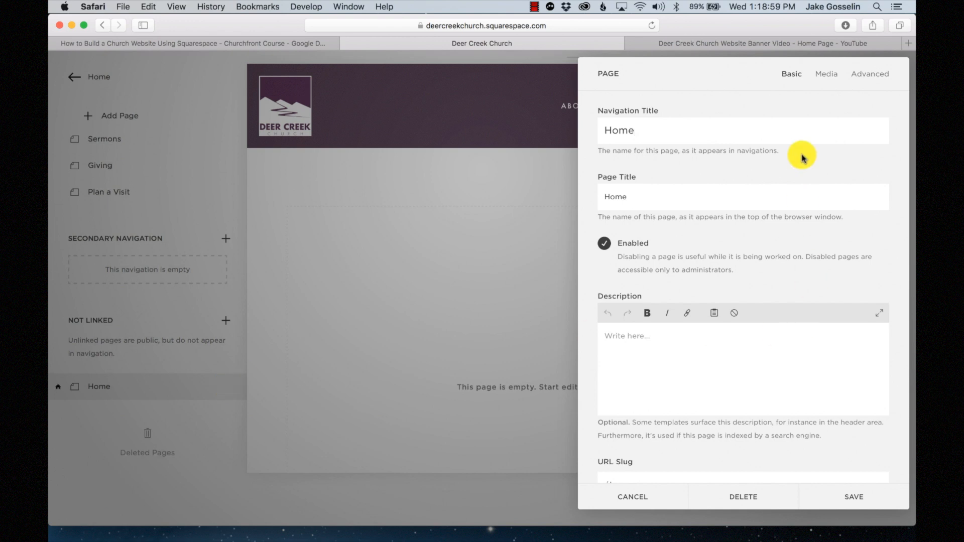
left_click(828, 74)
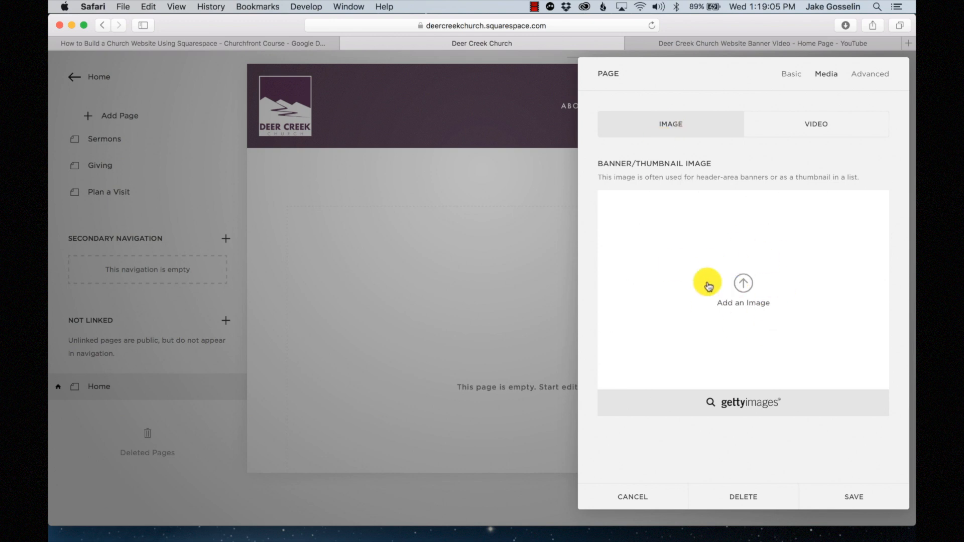
left_click(744, 290)
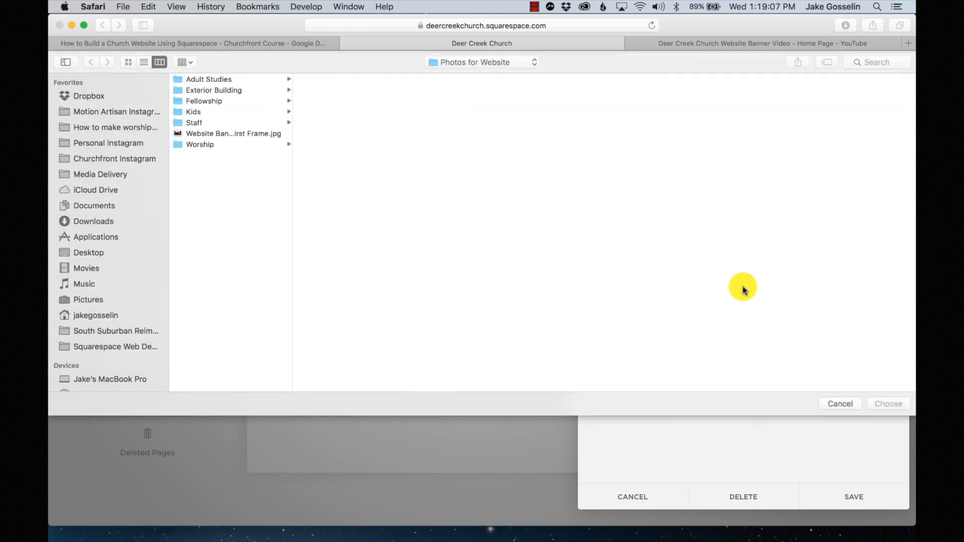
left_click(262, 136)
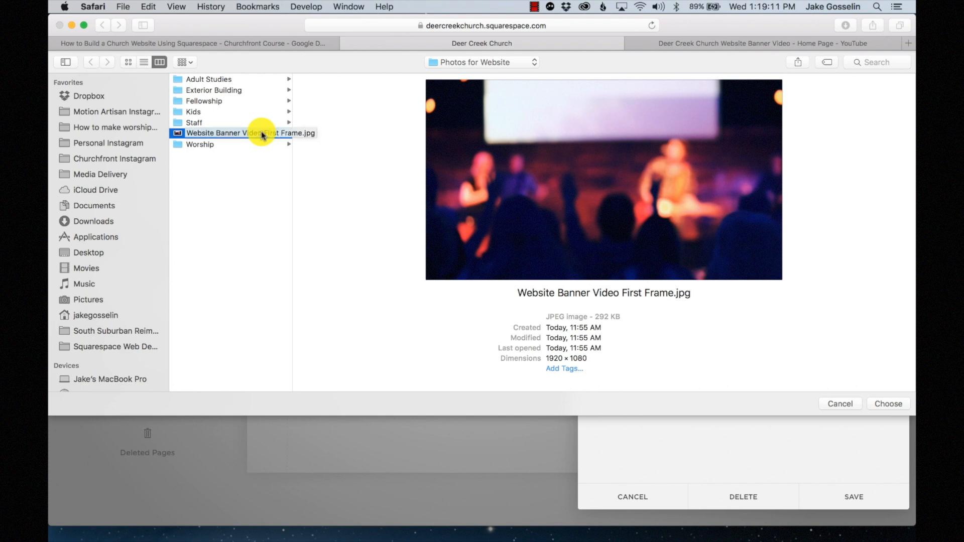
left_click(840, 403)
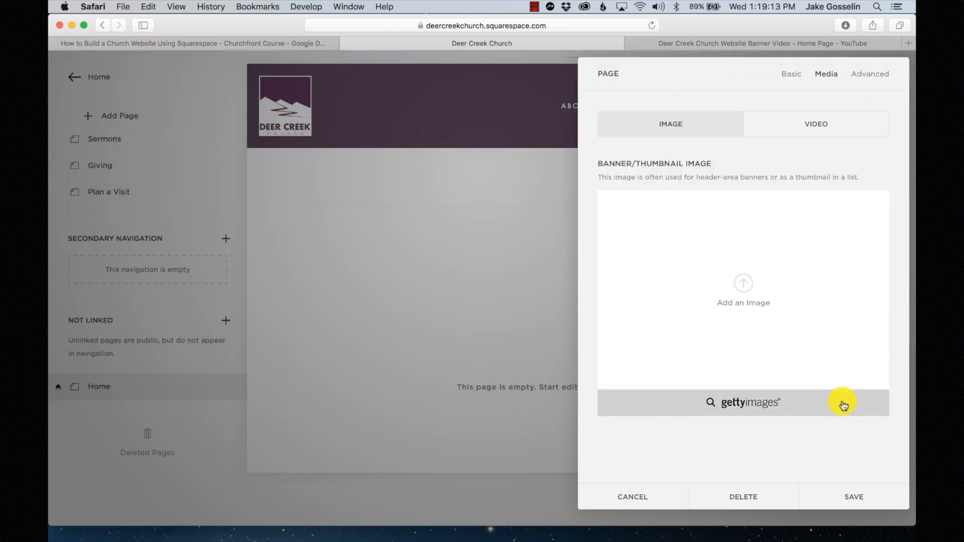
left_click(820, 130)
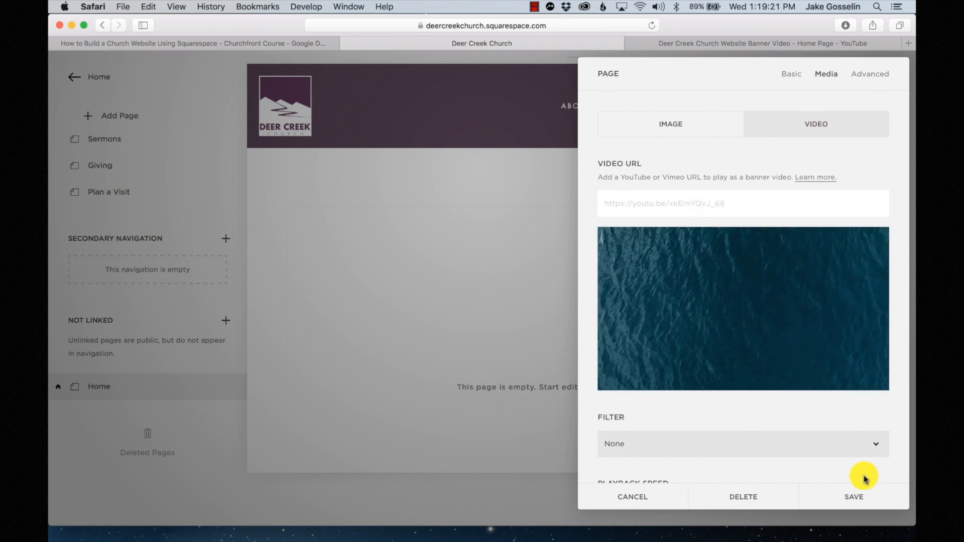
left_click(858, 498)
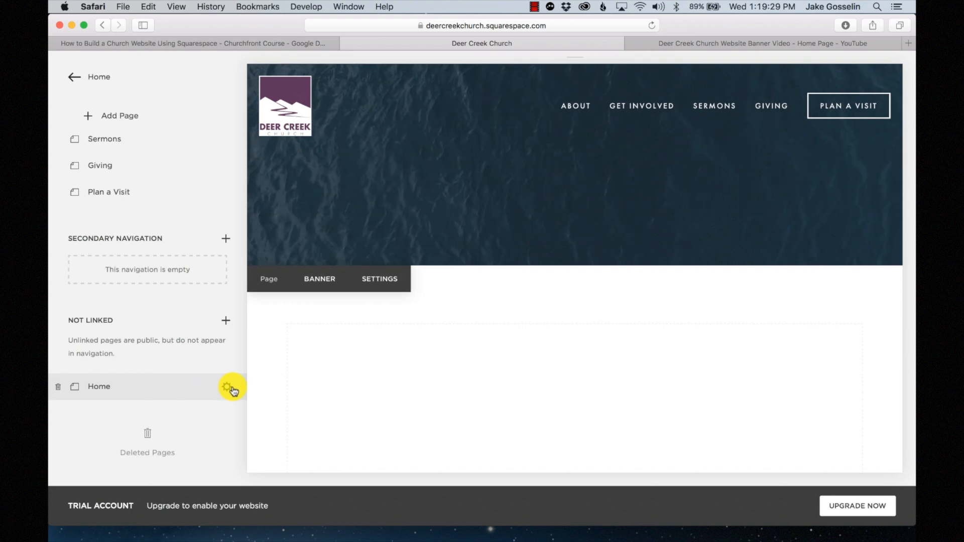
- Reopen the Home banner media settings and go to the Deer Creek banner video on YouTube
left_click(228, 388)
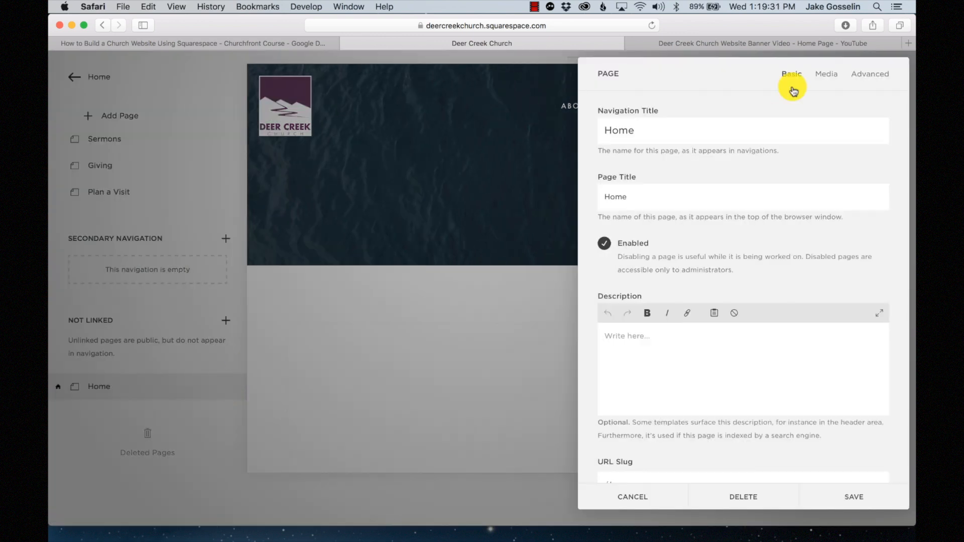
left_click(825, 75)
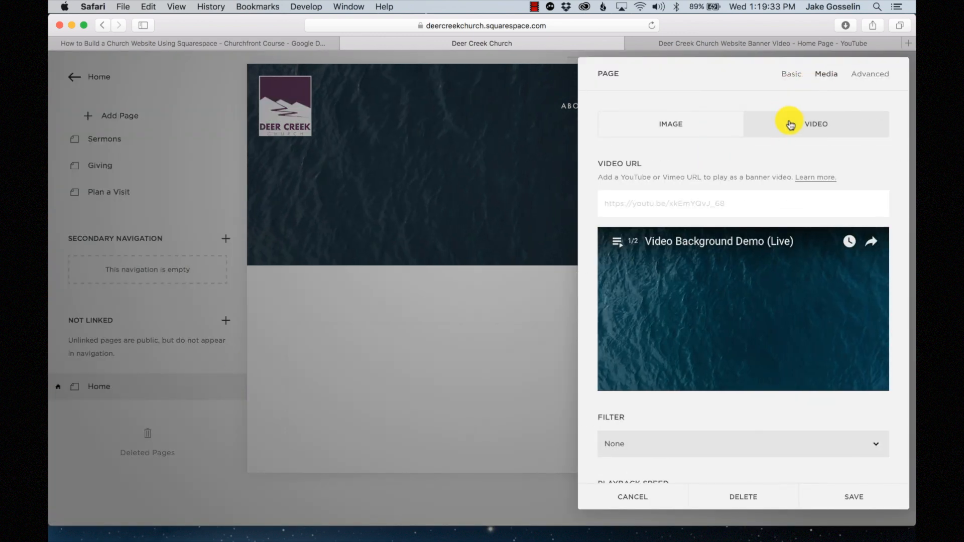
left_click(762, 48)
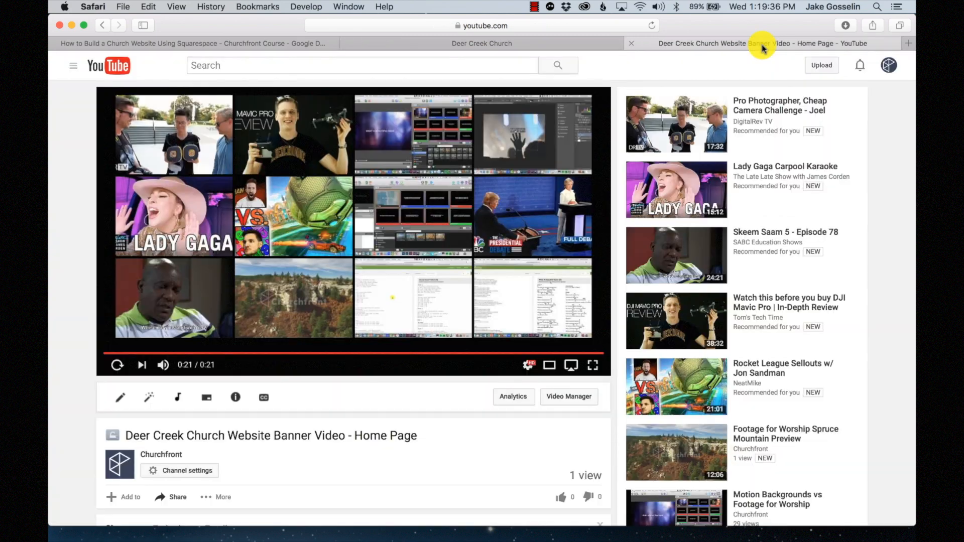
- Replay the Deer Creek banner video on YouTube and copy its web address
left_click(118, 368)
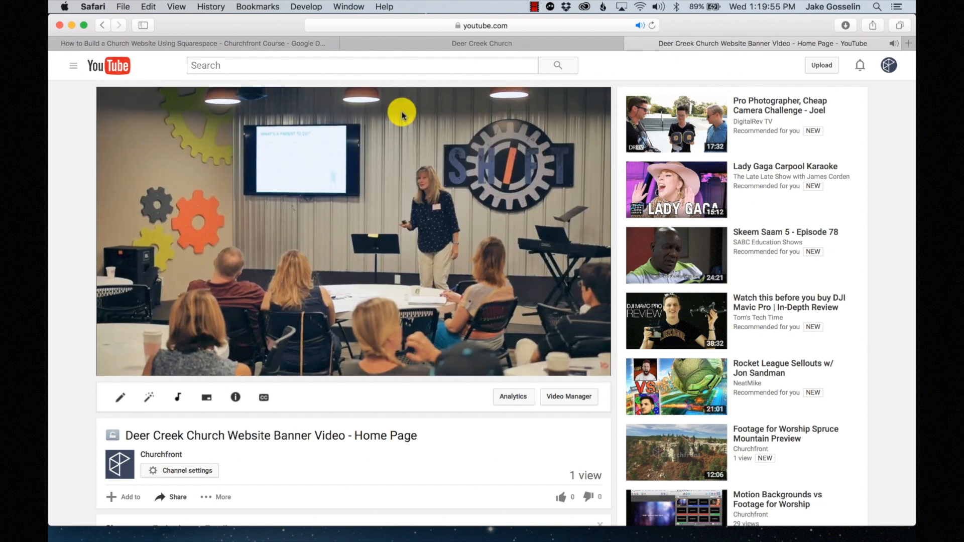
left_click(528, 26)
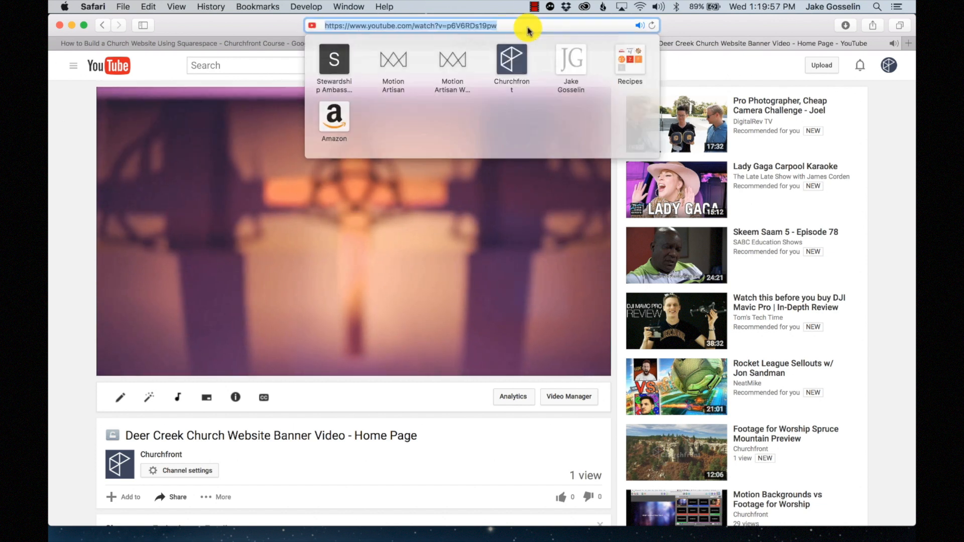
key("super+c")
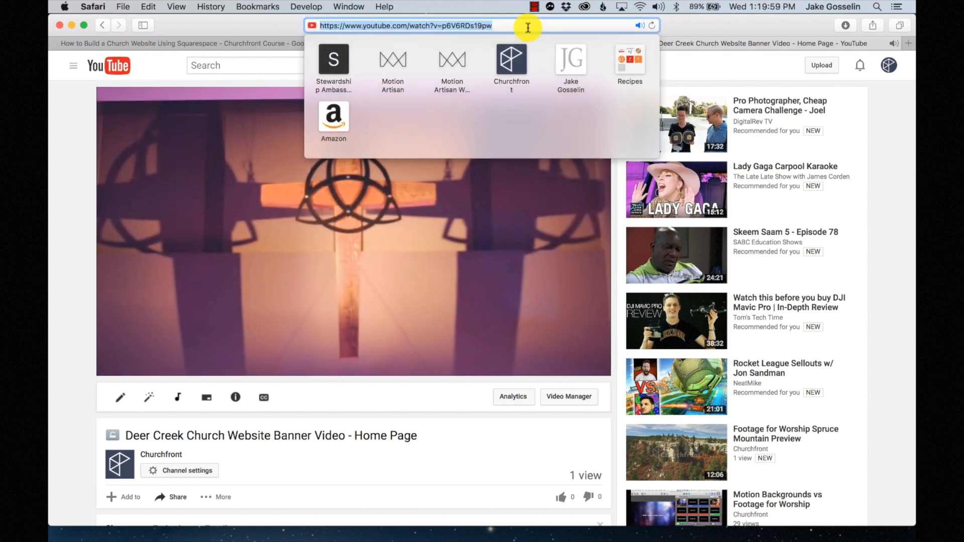
left_click(682, 27)
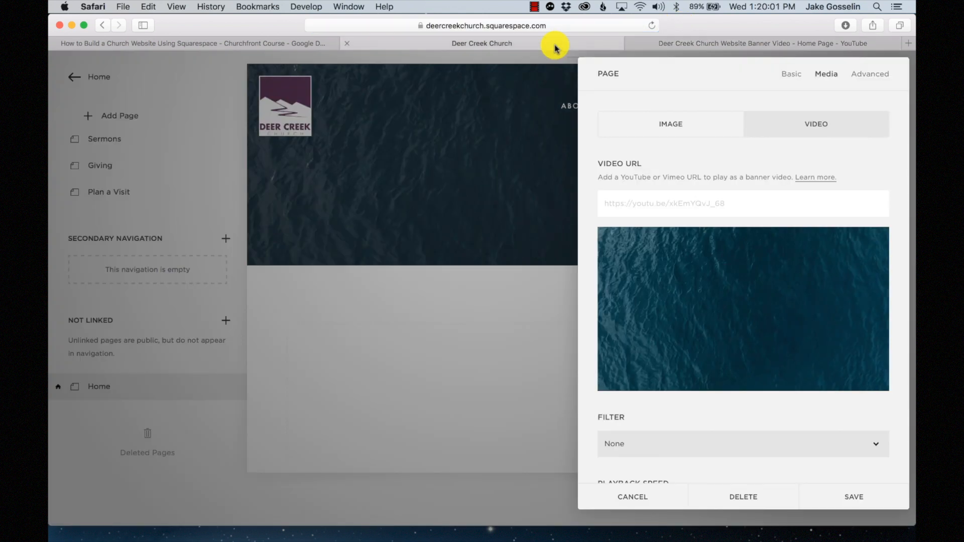
- Paste the copied YouTube link into the Home banner's video URL field
left_click(557, 46)
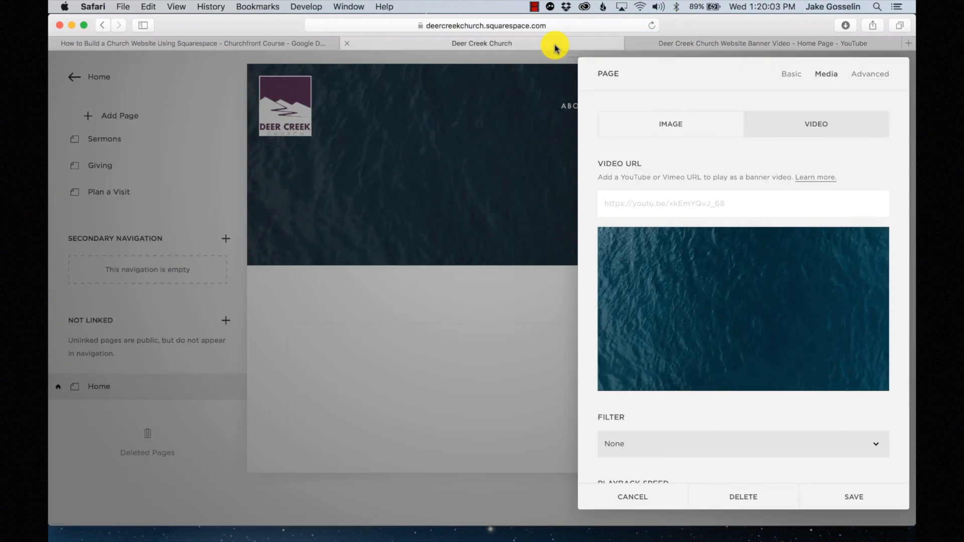
left_click(684, 201)
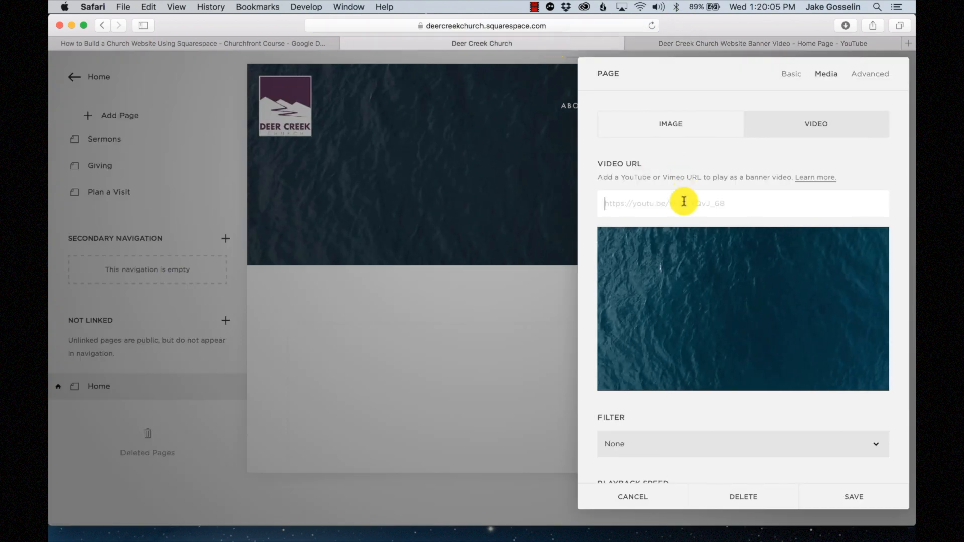
key("super+v")
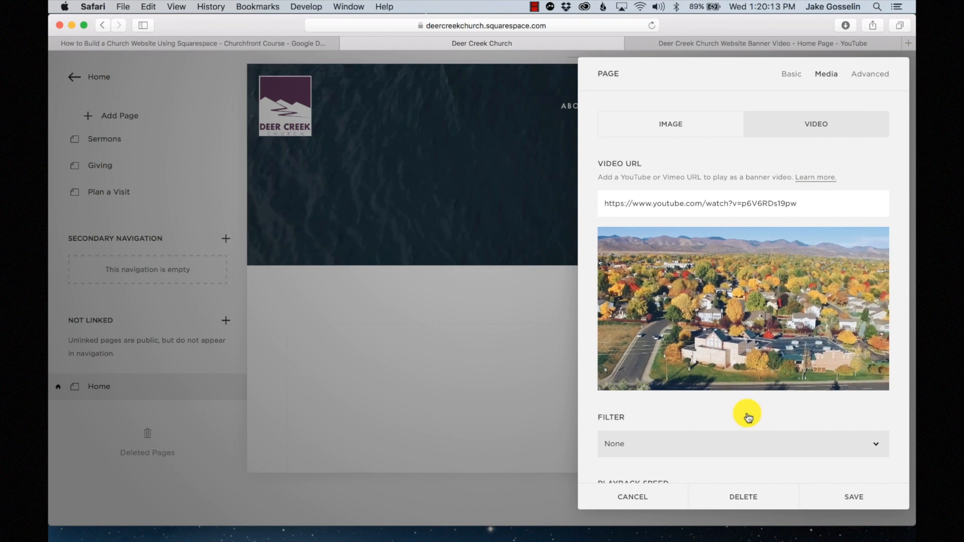
scroll(809, 429, "down", 5)
scroll(811, 424, "down", 1)
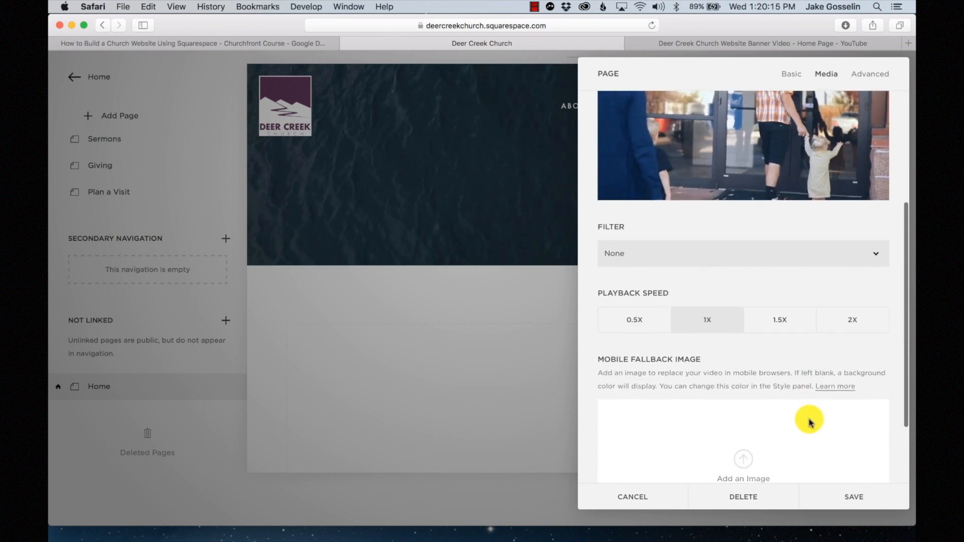
- Try the Brightness, Invert and Saturate filters, then set the video filter to None
left_click(722, 260)
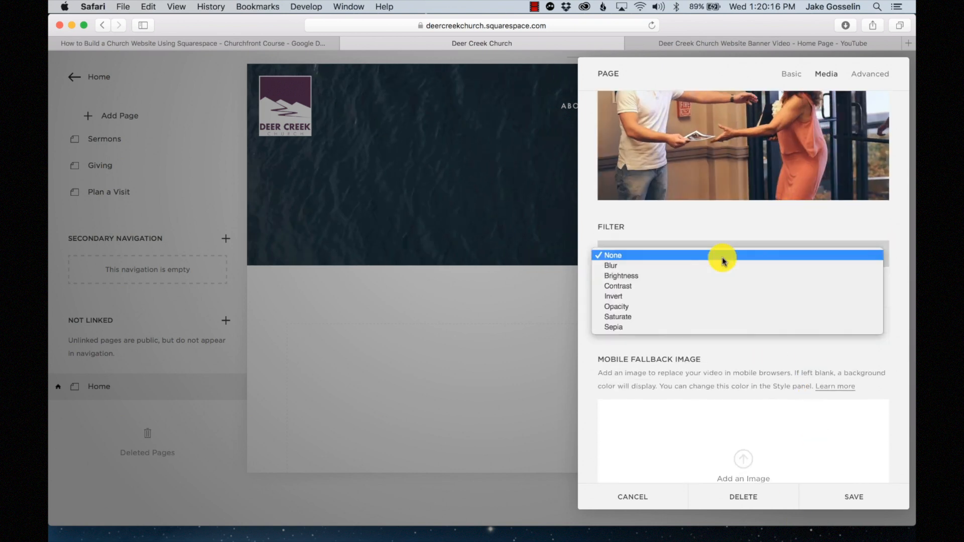
left_click(643, 275)
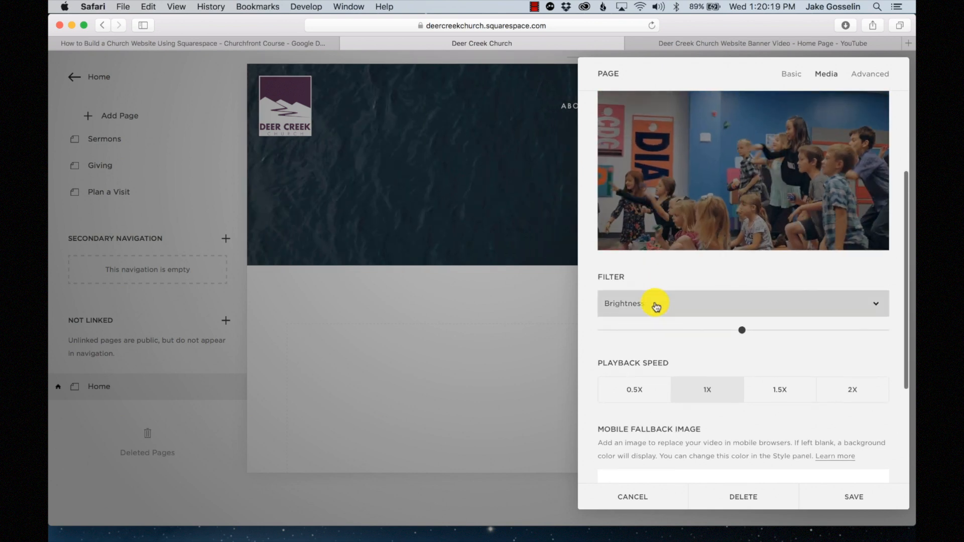
scroll(673, 313, "up", 2)
left_click(686, 353)
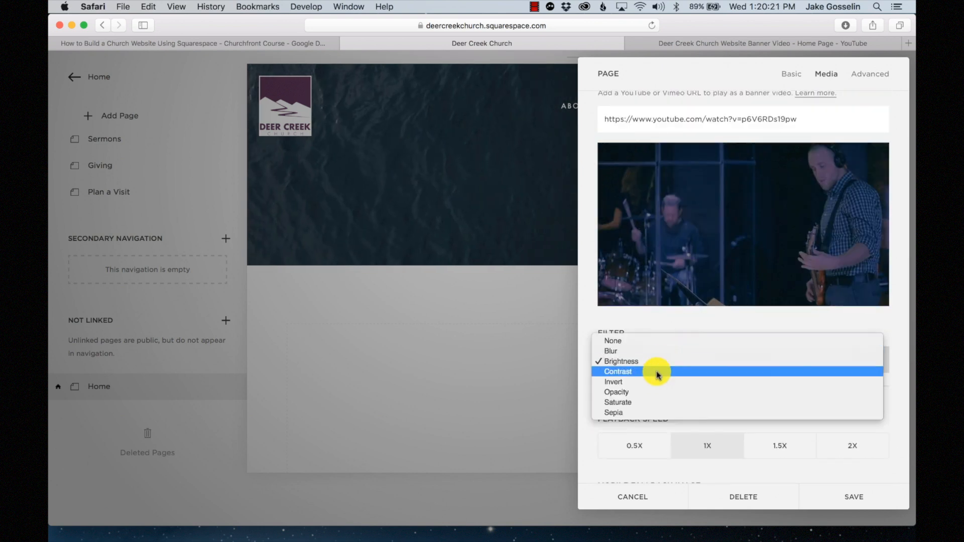
left_click(657, 380)
left_click(675, 362)
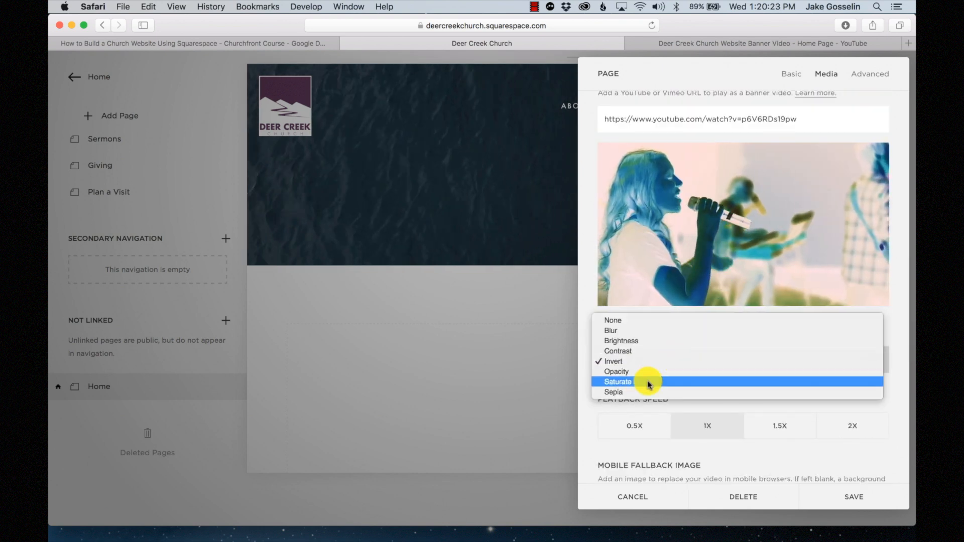
left_click(648, 381)
left_click(669, 360)
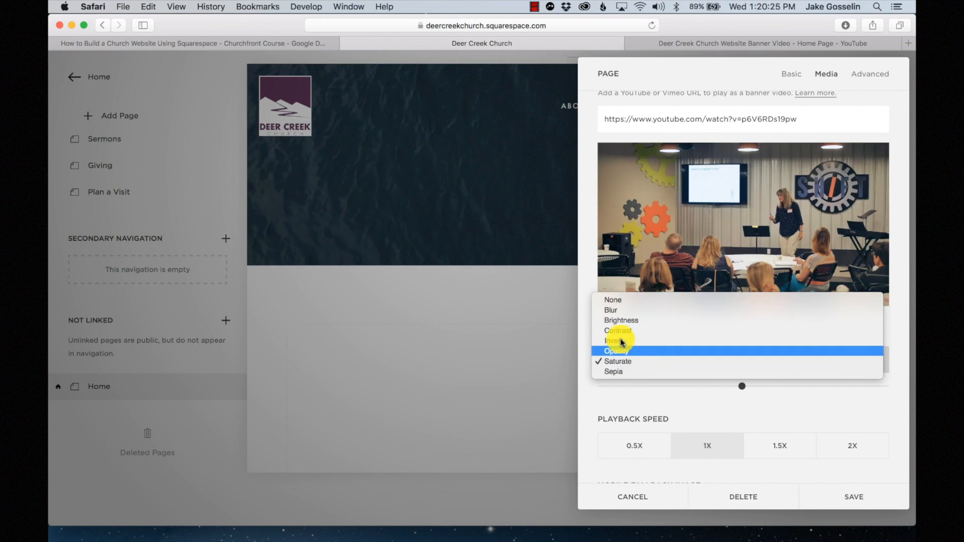
left_click(620, 300)
- Set the banner video playback speed back to 1X after trying 2X
scroll(638, 361, "down", 5)
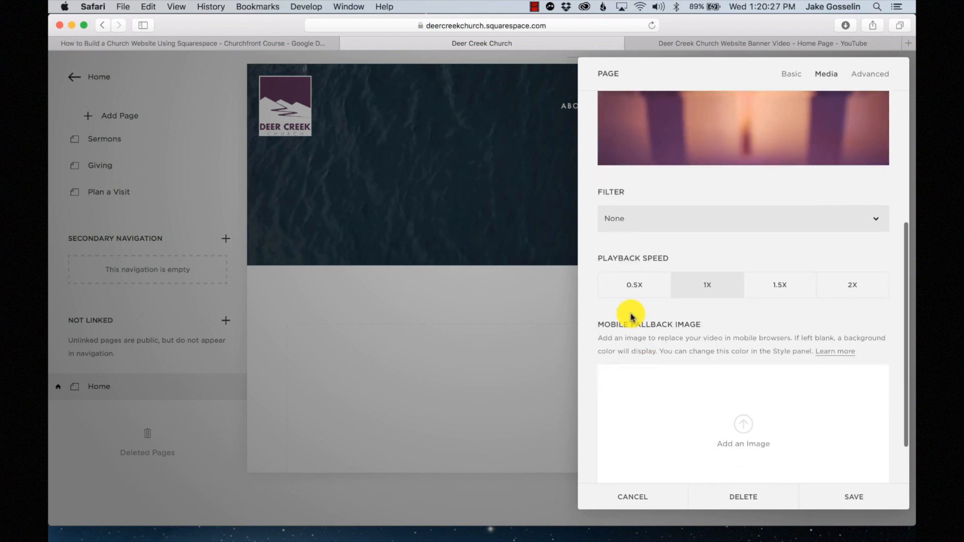
scroll(632, 254, "down", 2)
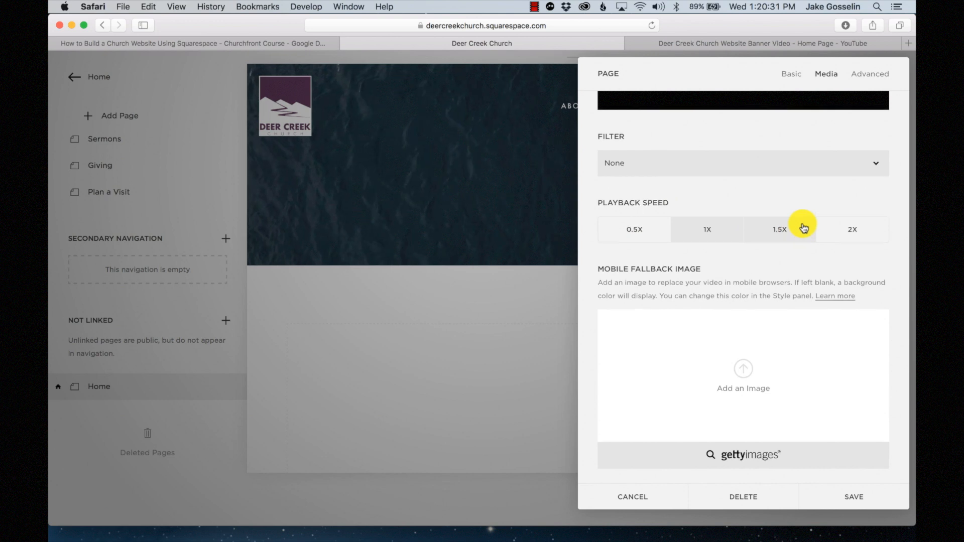
scroll(803, 225, "up", 6)
left_click(850, 408)
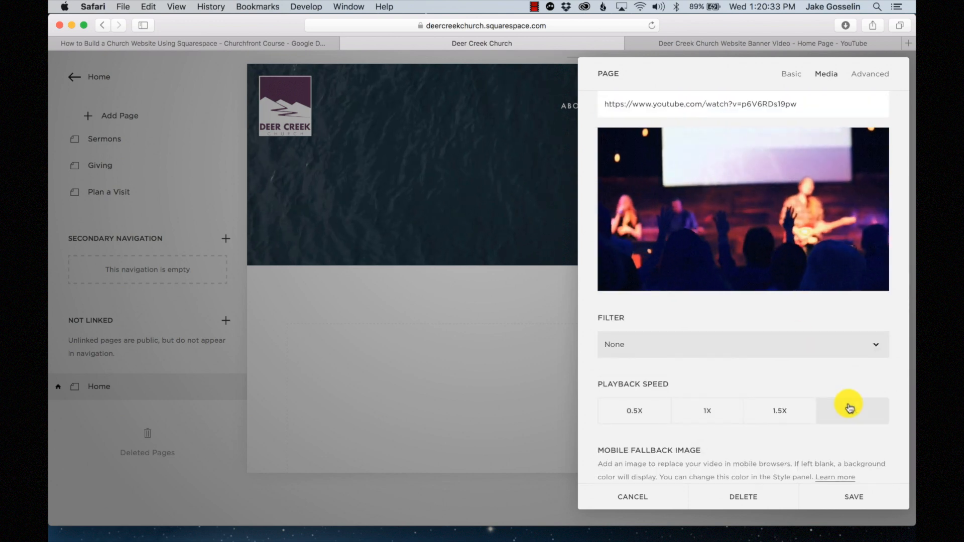
left_click(712, 415)
scroll(719, 422, "down", 5)
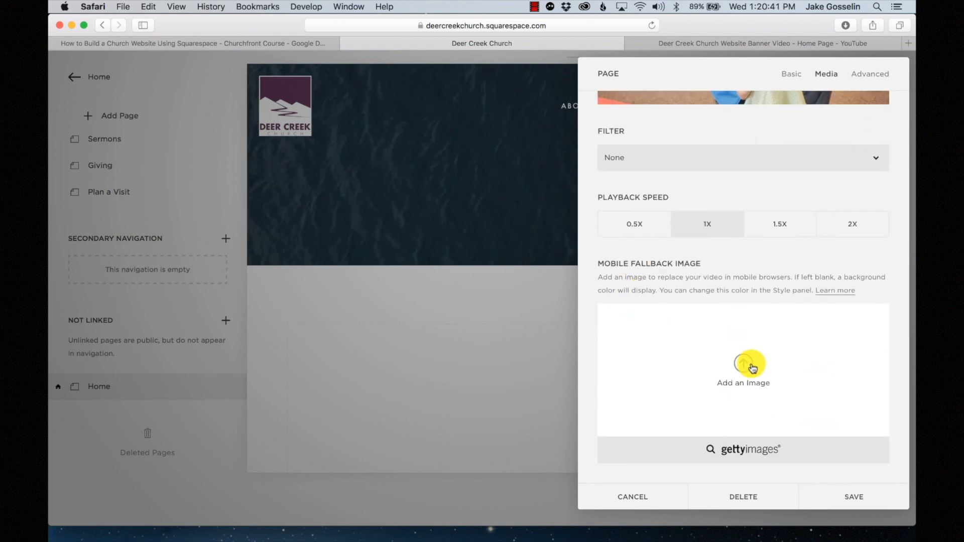
scroll(751, 370, "up", 1)
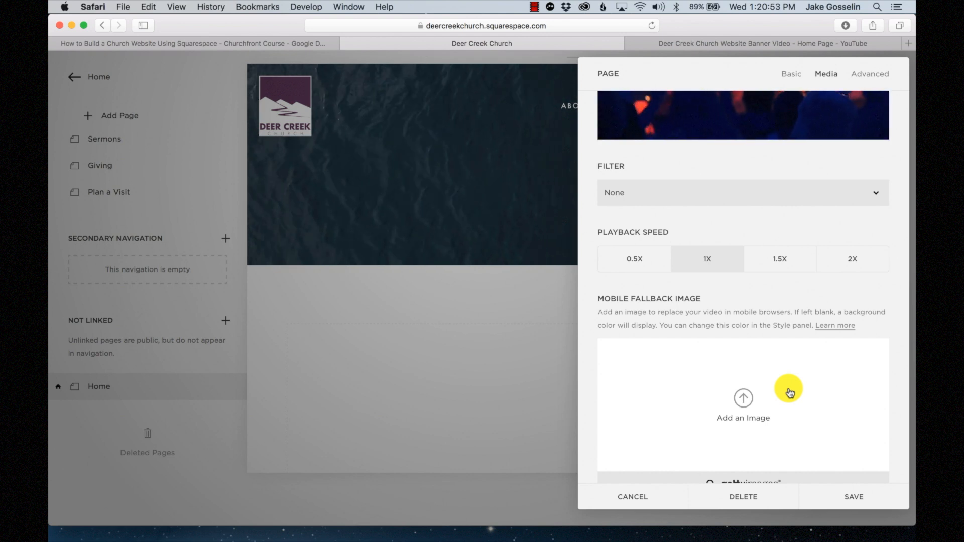
scroll(789, 394, "down", 2)
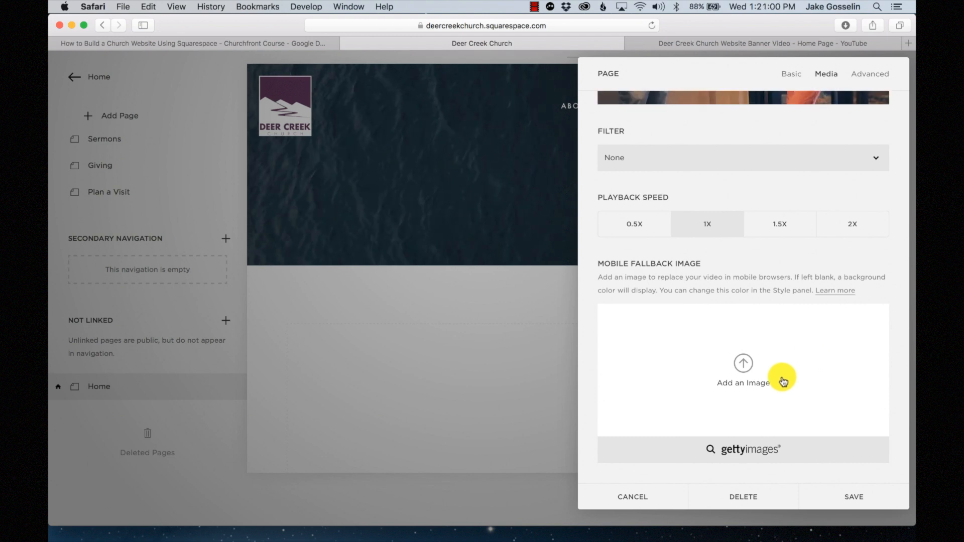
- Set Website Banner Video First Frame.jpg as the mobile fallback image and save the Home settings
left_click(783, 381)
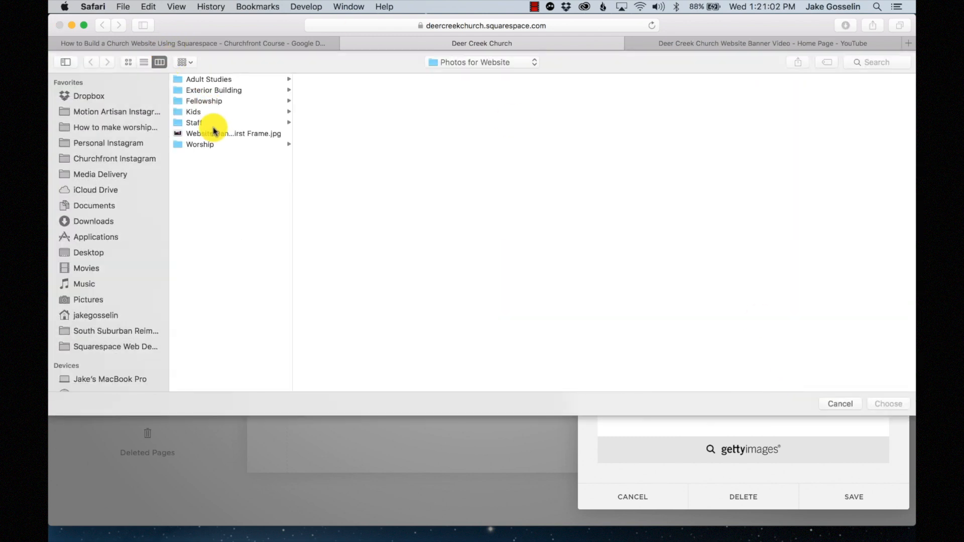
left_click(214, 133)
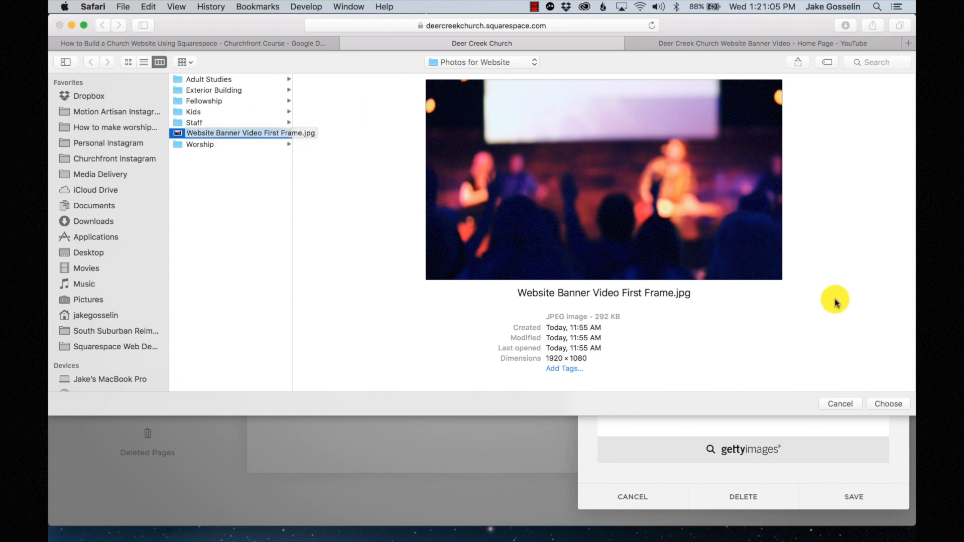
left_click(896, 403)
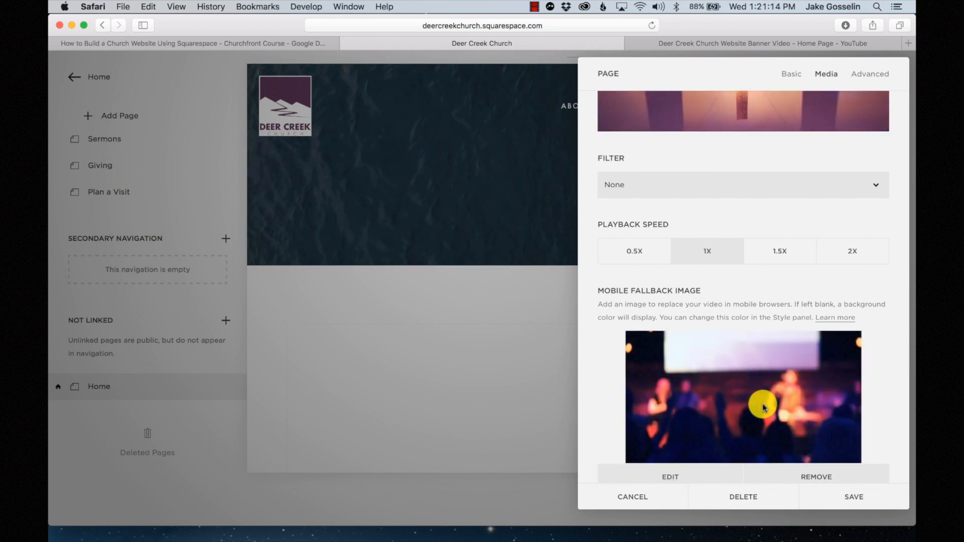
scroll(782, 392, "down", 2)
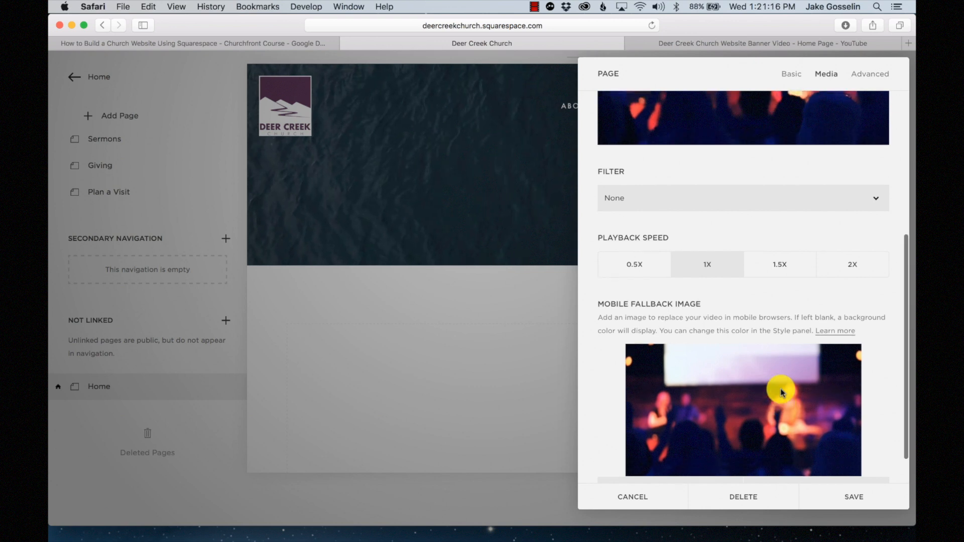
scroll(779, 387, "up", 5)
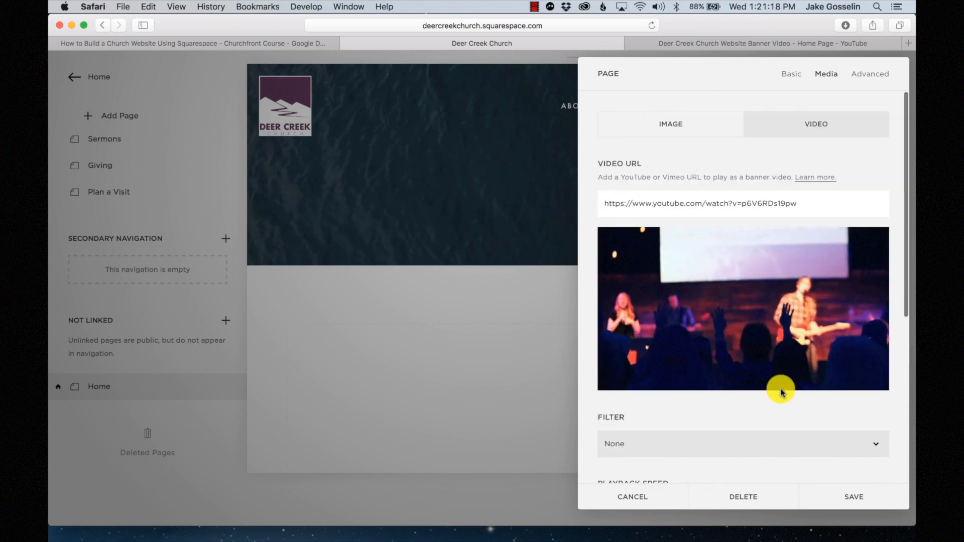
scroll(790, 387, "down", 5)
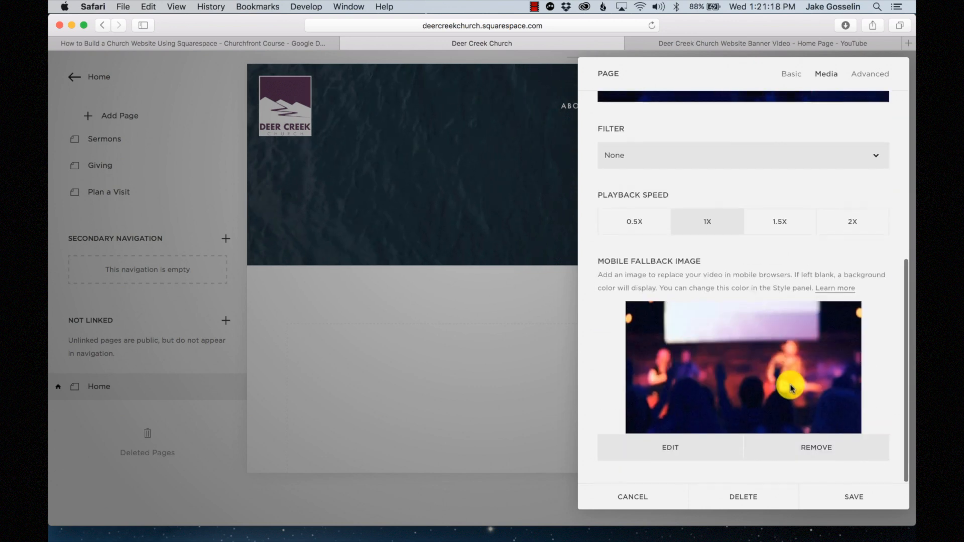
left_click(867, 503)
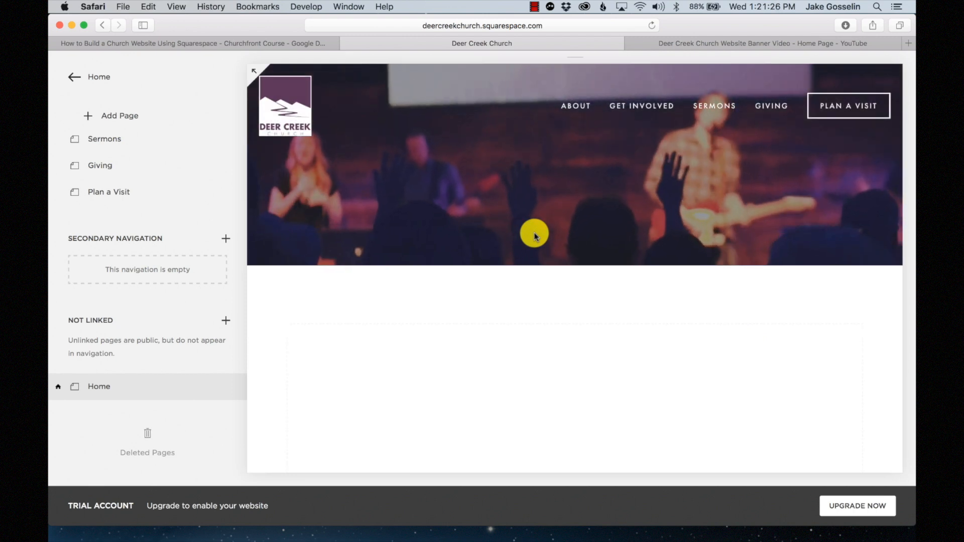
mouse_move(553, 181)
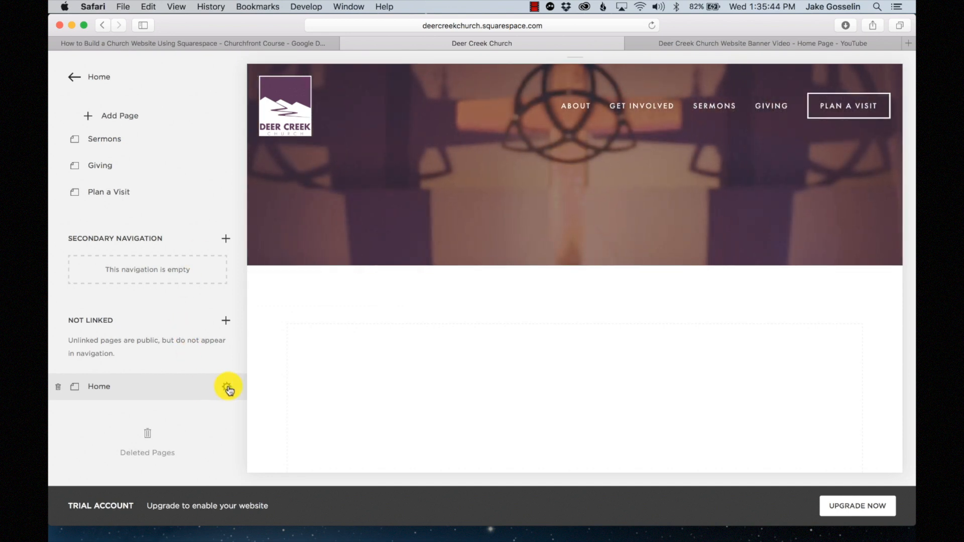
- In the Home page description, type the tagline 'A community for people who aren't perfect and don't' and a 'Worshipping - Connecting - Serving' line
left_click(229, 388)
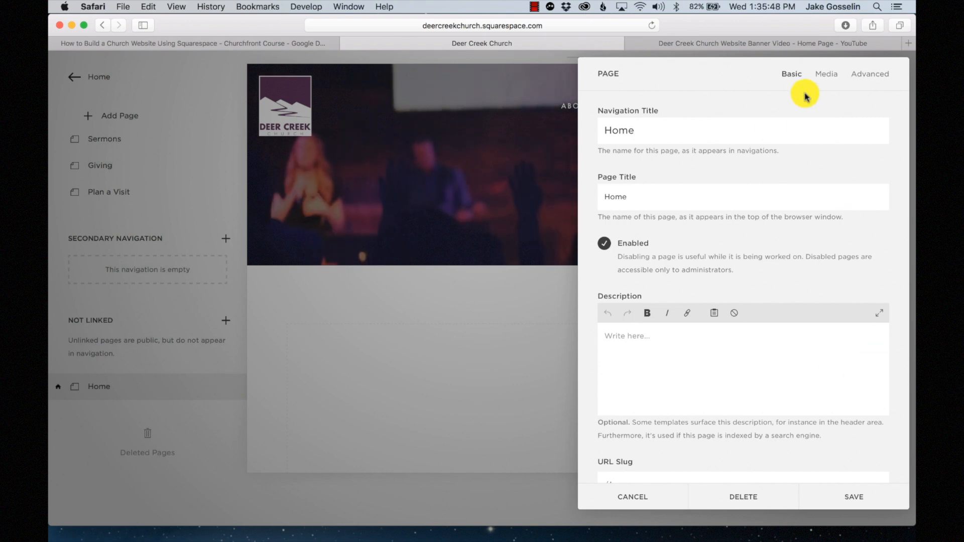
scroll(670, 222, "down", 3)
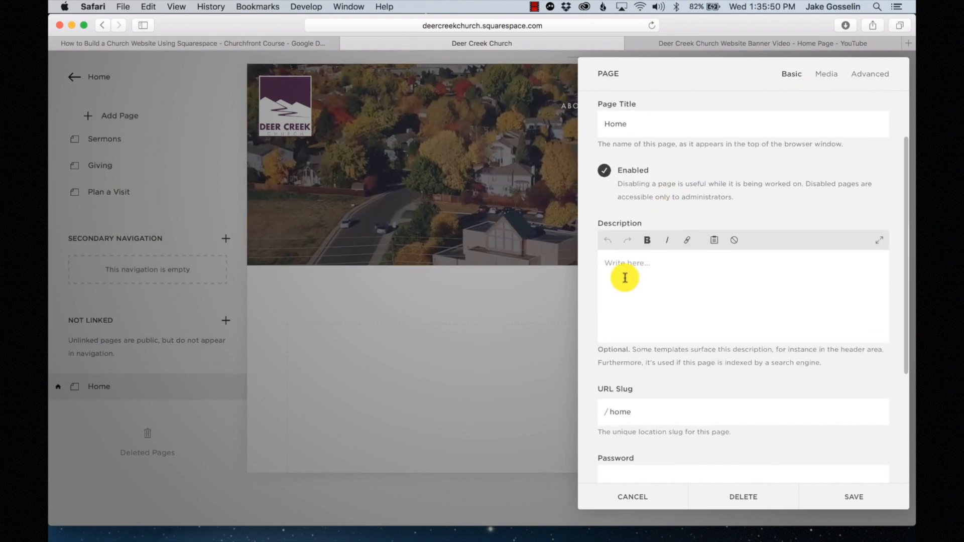
left_click(644, 283)
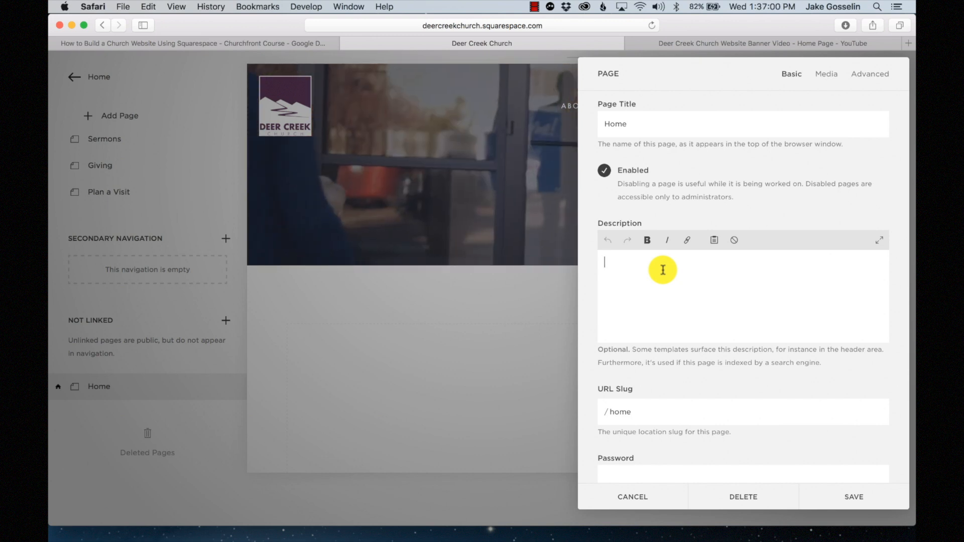
type("A co")
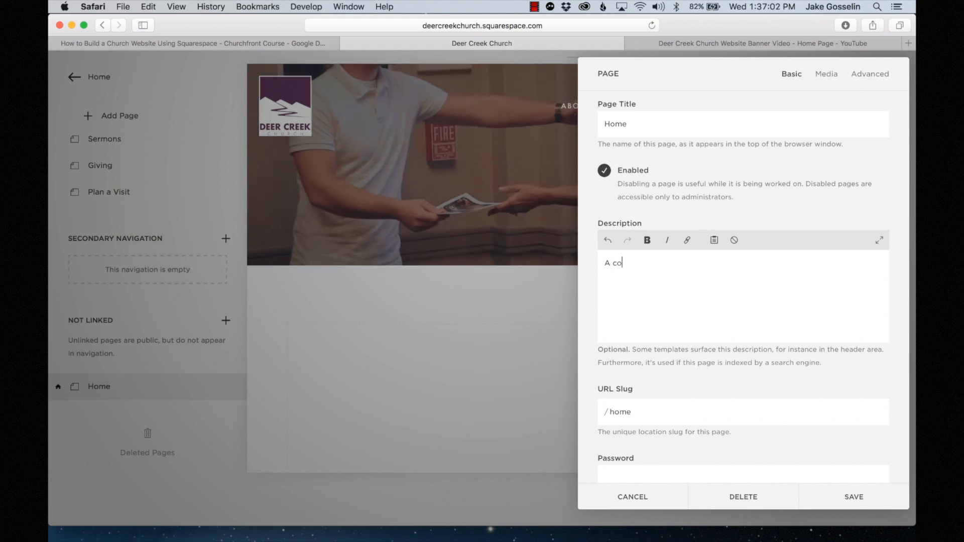
type("mmunity fo")
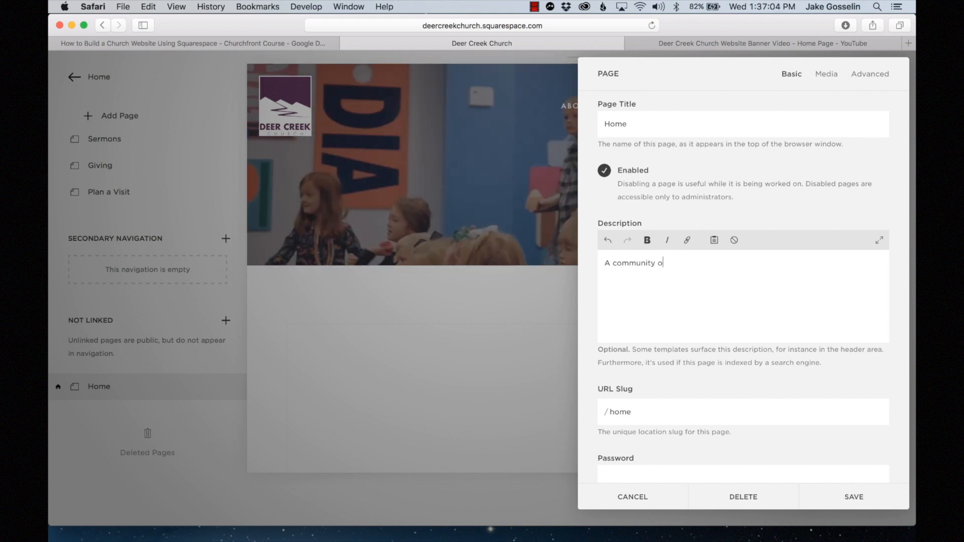
type("r people who aren't perfec")
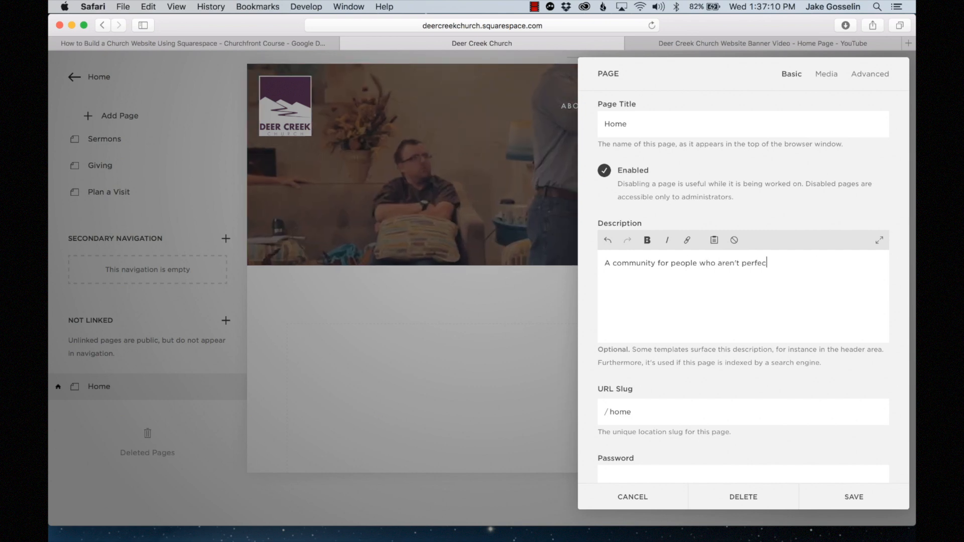
type("t and don't pretend to be.")
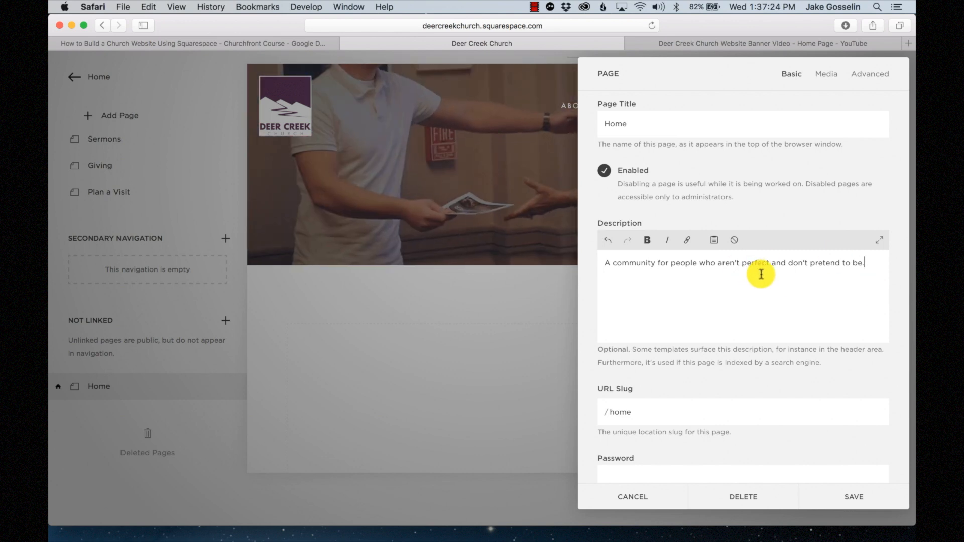
key("Return")
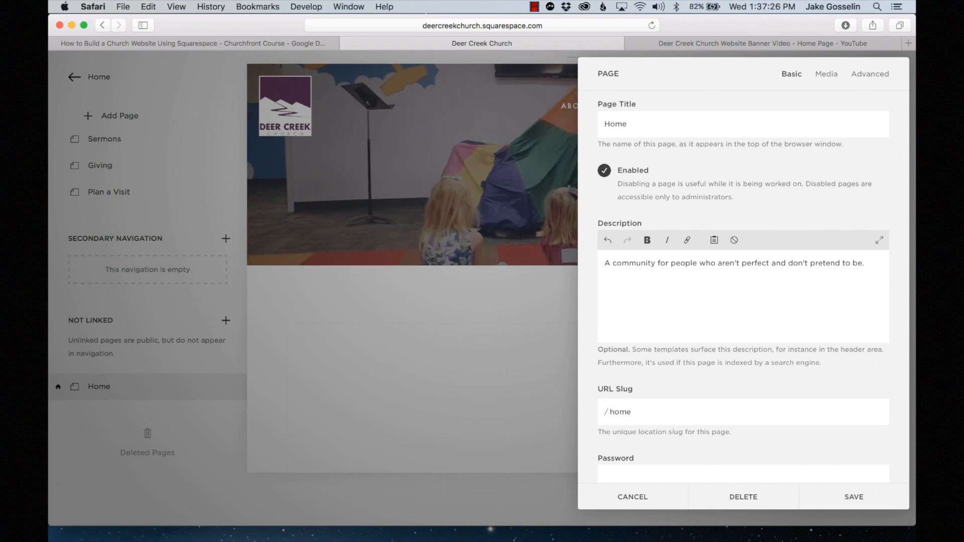
type("Worhip")
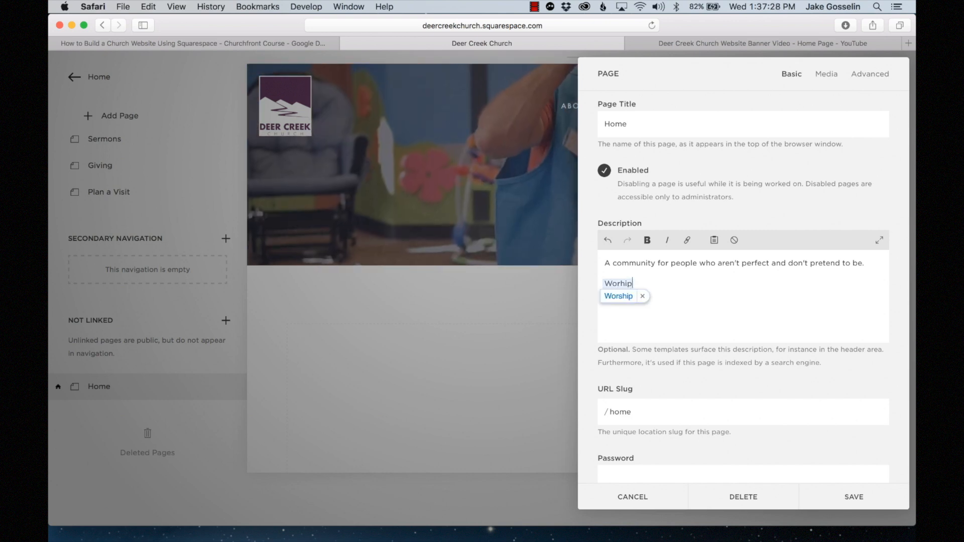
type("ping")
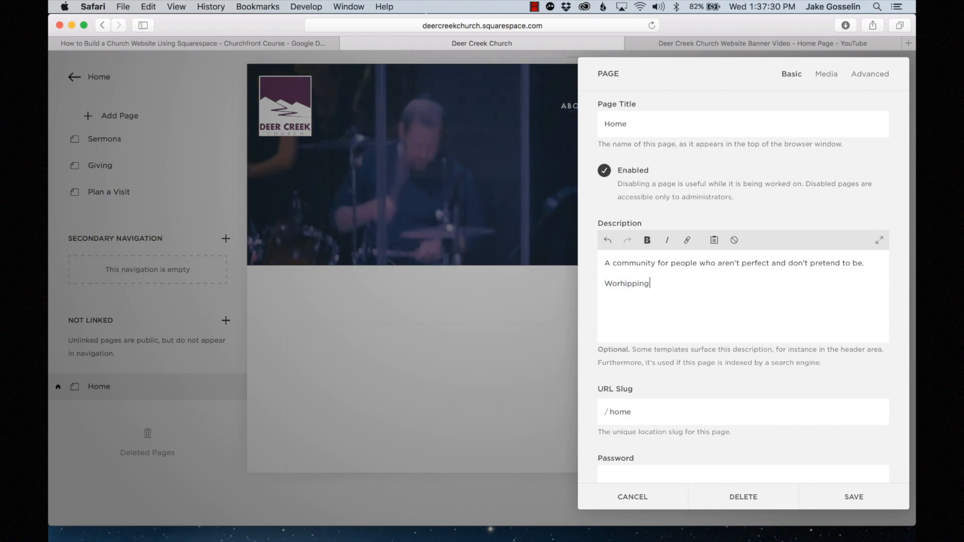
type(" - ")
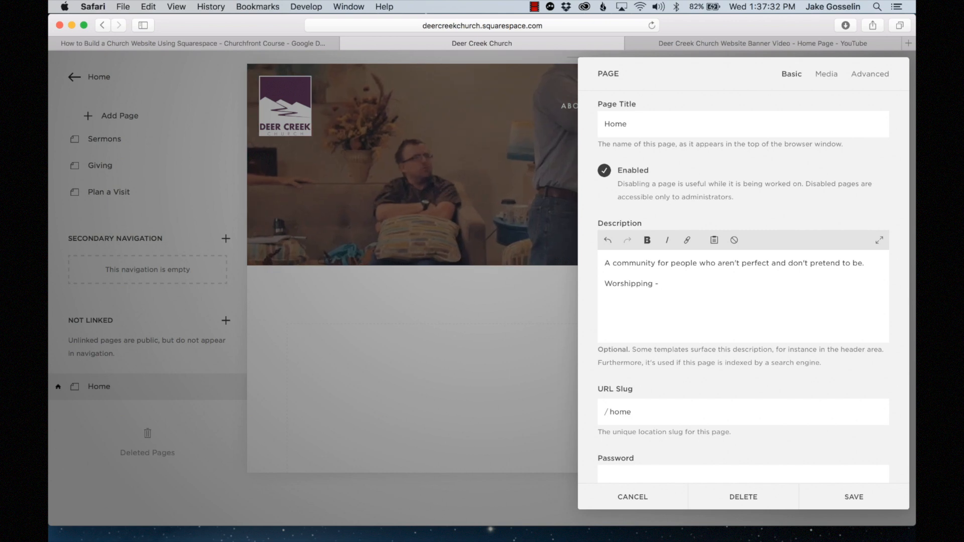
type("C")
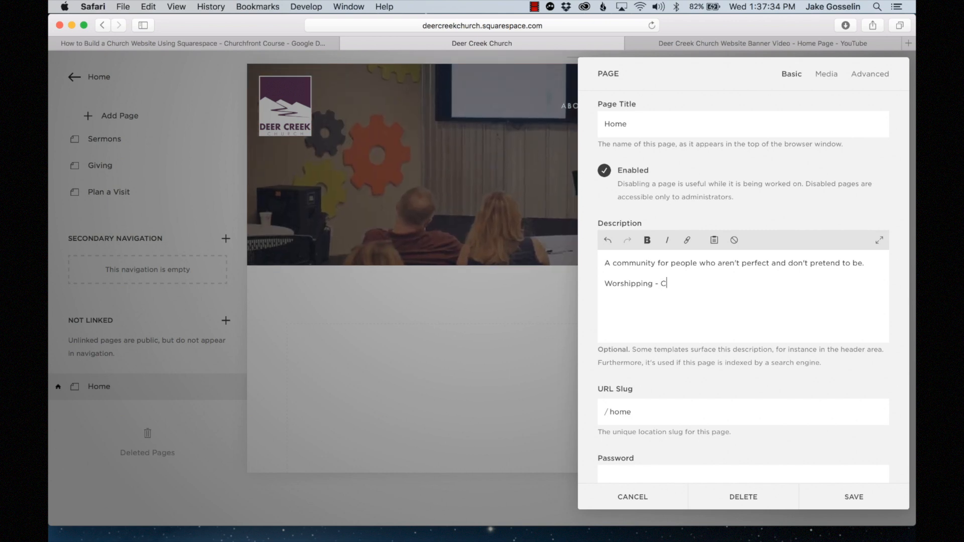
type("enonncting")
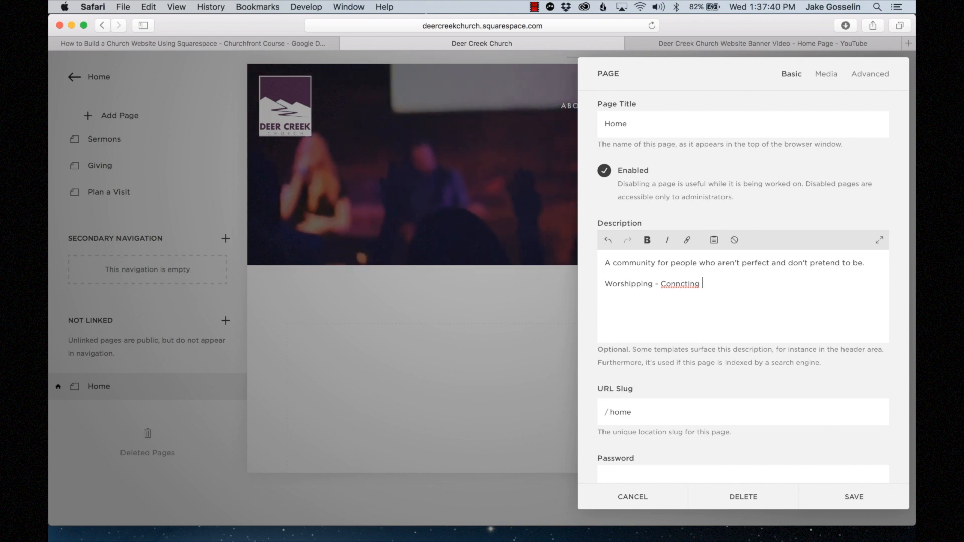
type("necting - Serving")
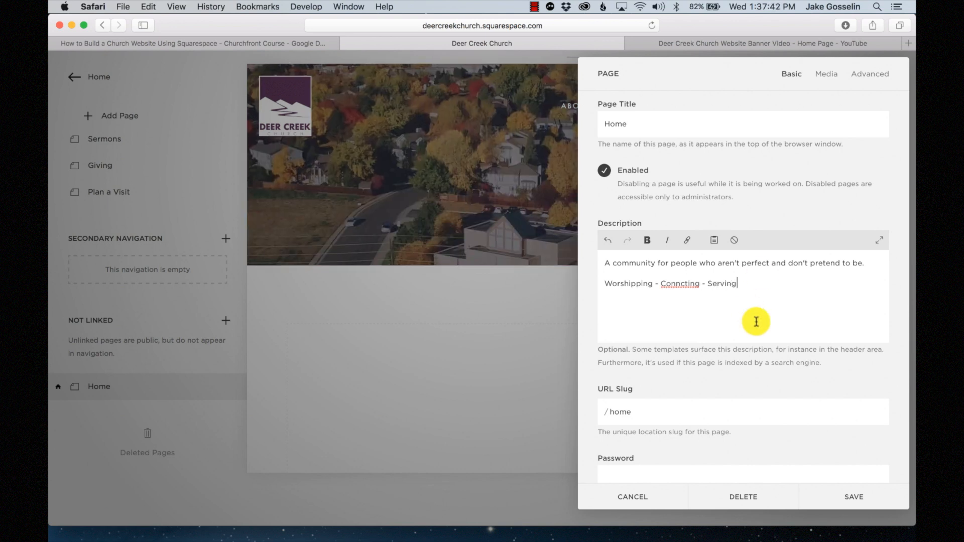
- Correct the misspelled 'Connecting' and save the Home page description
left_click(681, 284)
type("e")
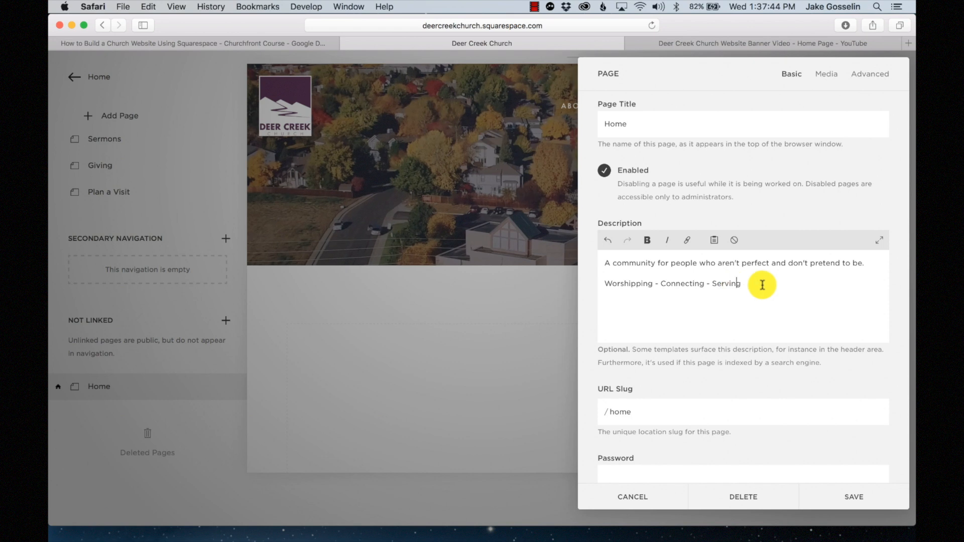
left_click(763, 285)
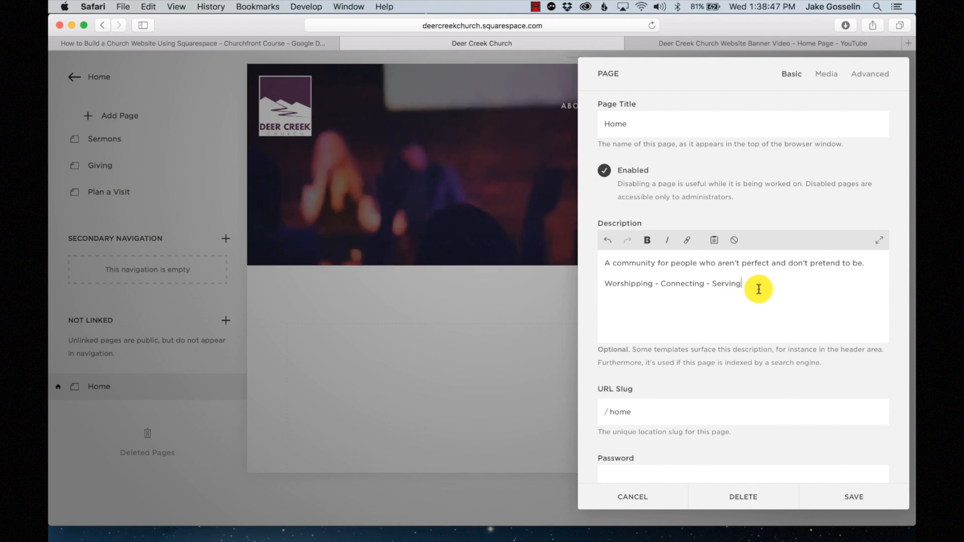
left_click(869, 496)
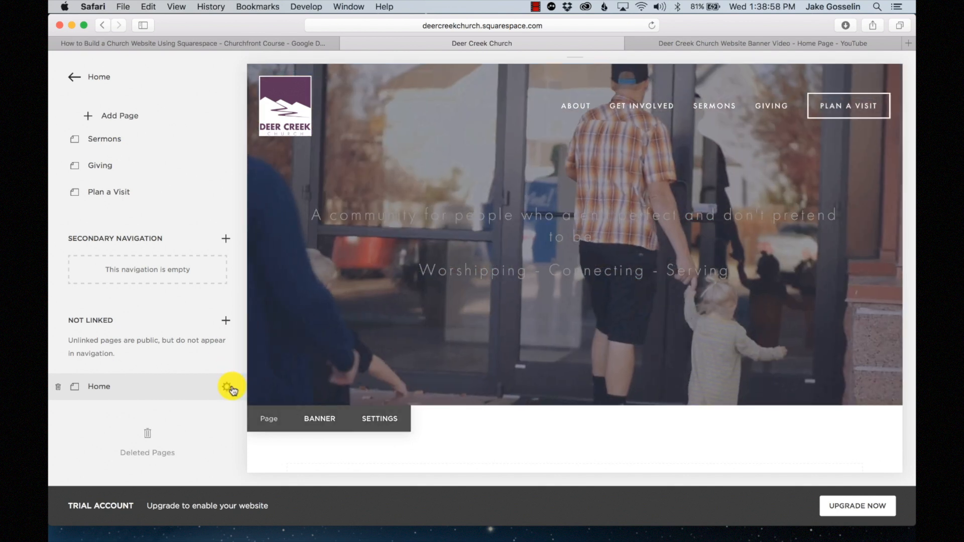
- Bold the first description line, the community tagline, in the Home page settings and save
left_click(229, 388)
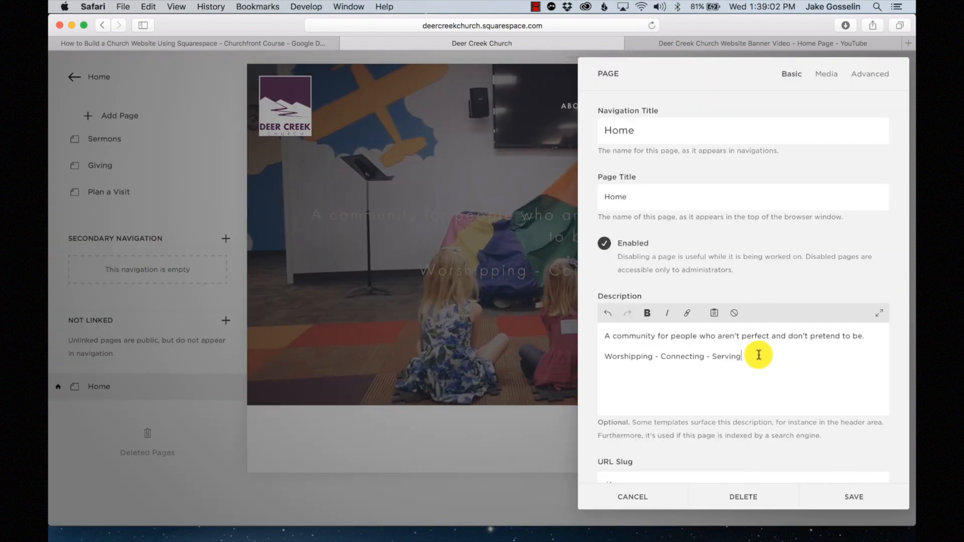
left_click_drag(789, 358, 611, 332)
left_click(759, 344)
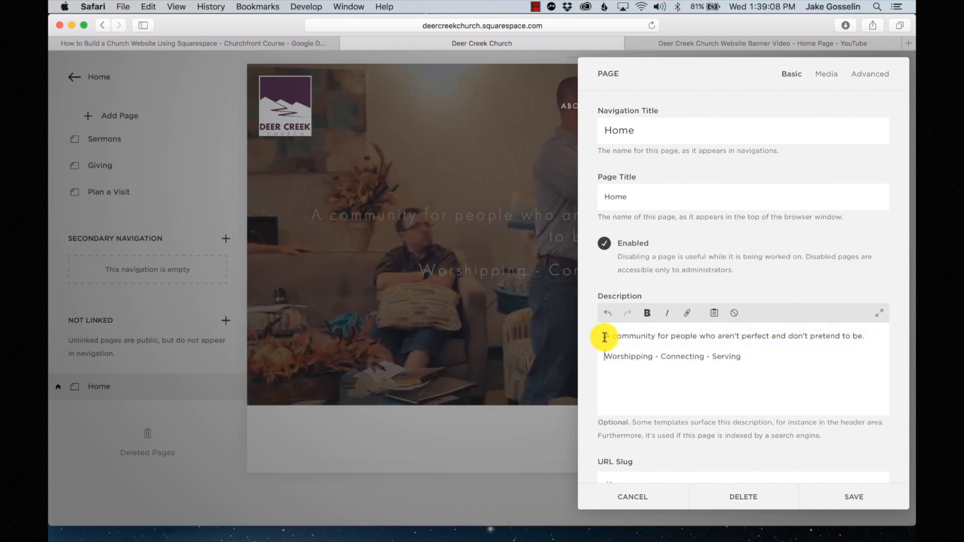
left_click_drag(605, 335, 866, 334)
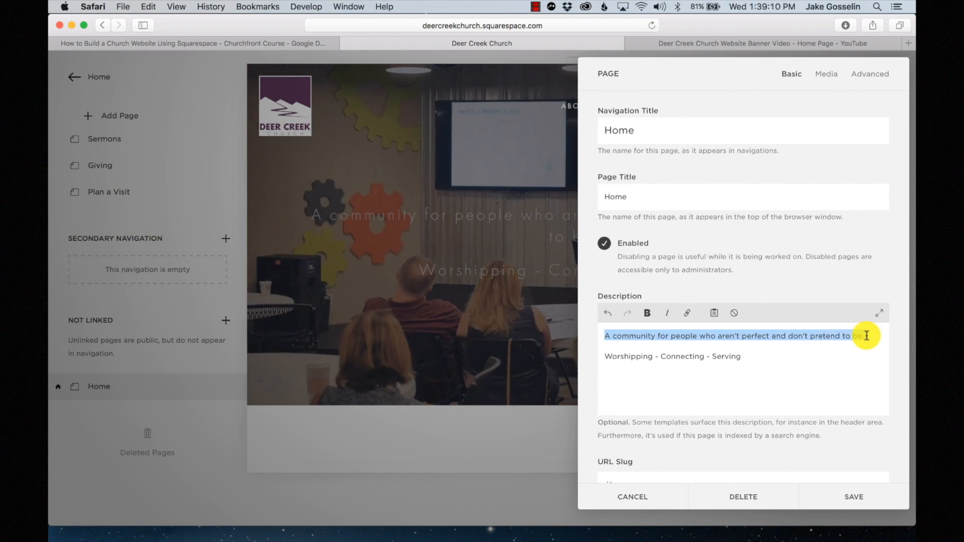
left_click(647, 313)
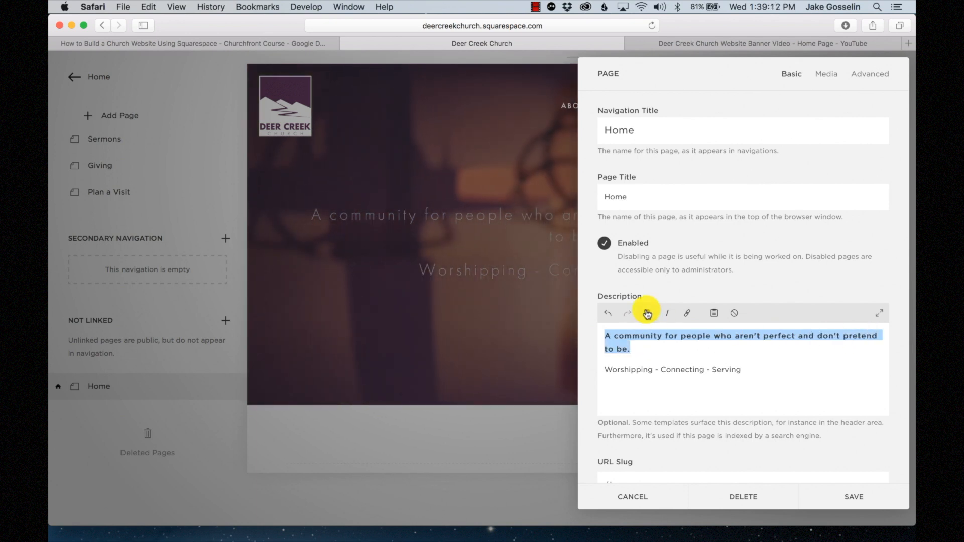
left_click(854, 496)
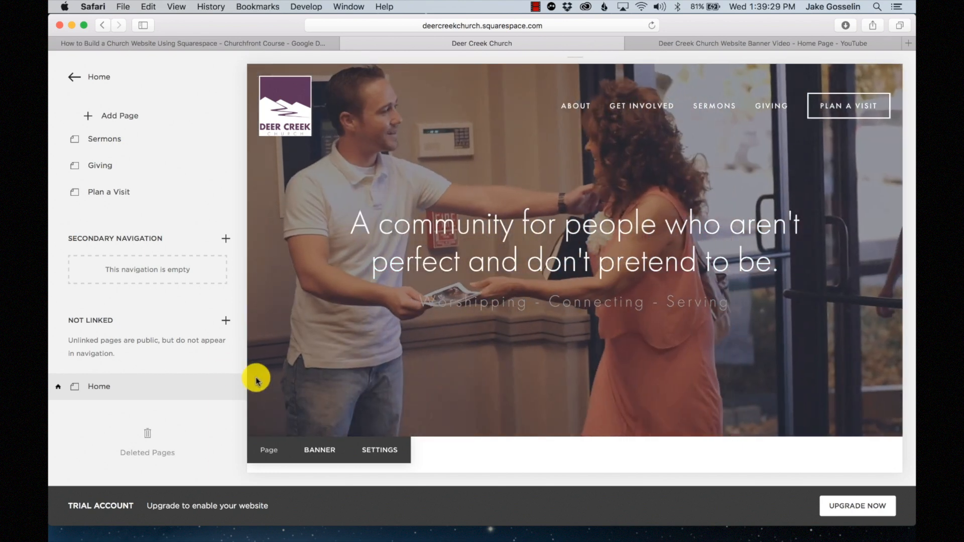
- Add a 'Plan a Visit' line below the Serving line in the Home description
mouse_move(236, 389)
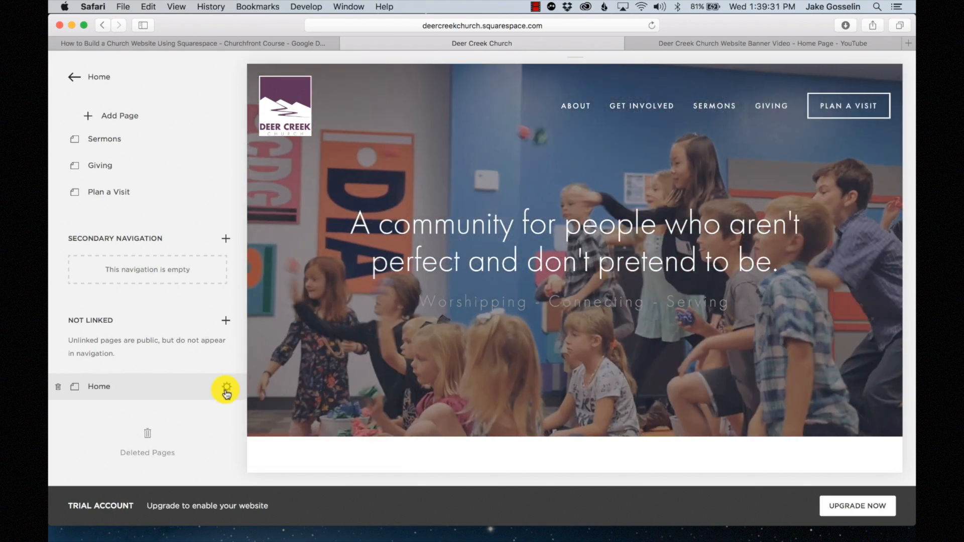
left_click(226, 390)
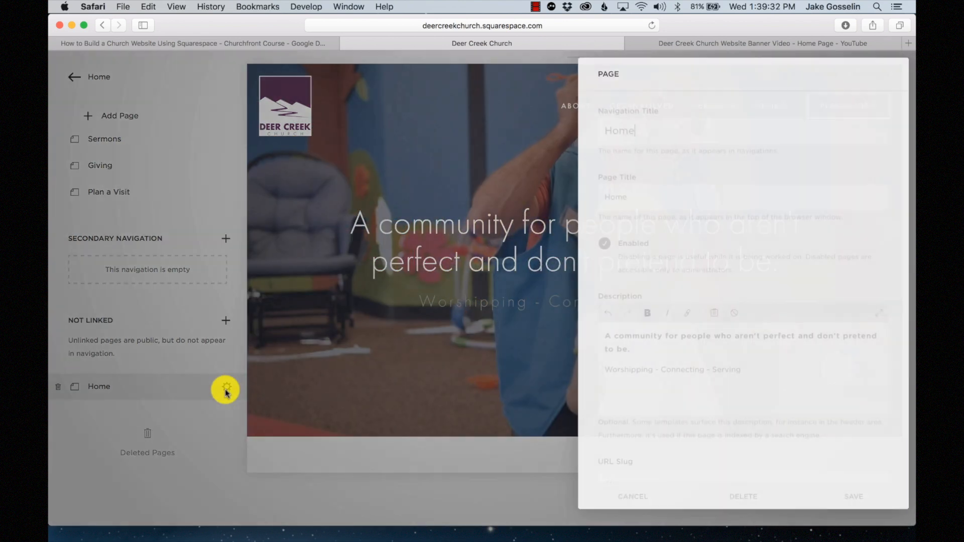
left_click(747, 373)
key("Return")
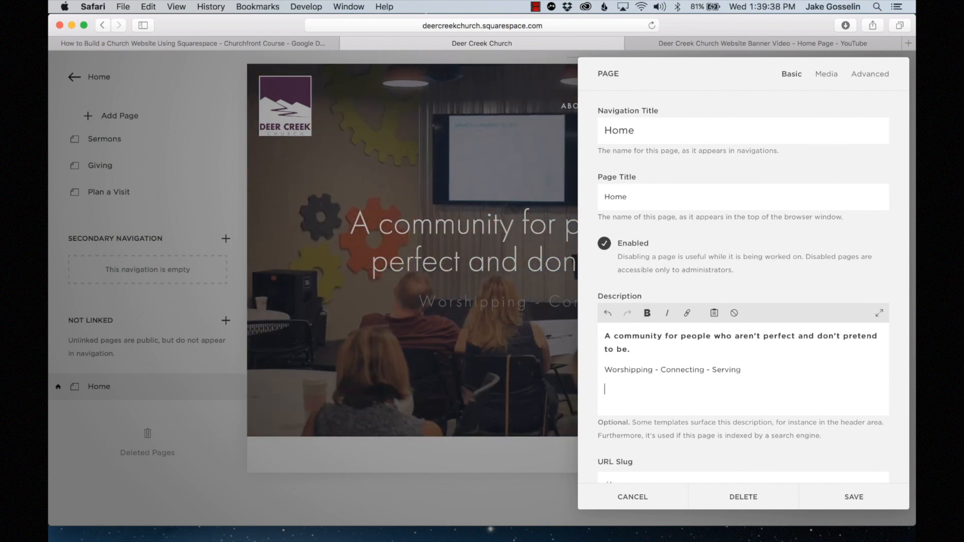
type("Plan a Visit")
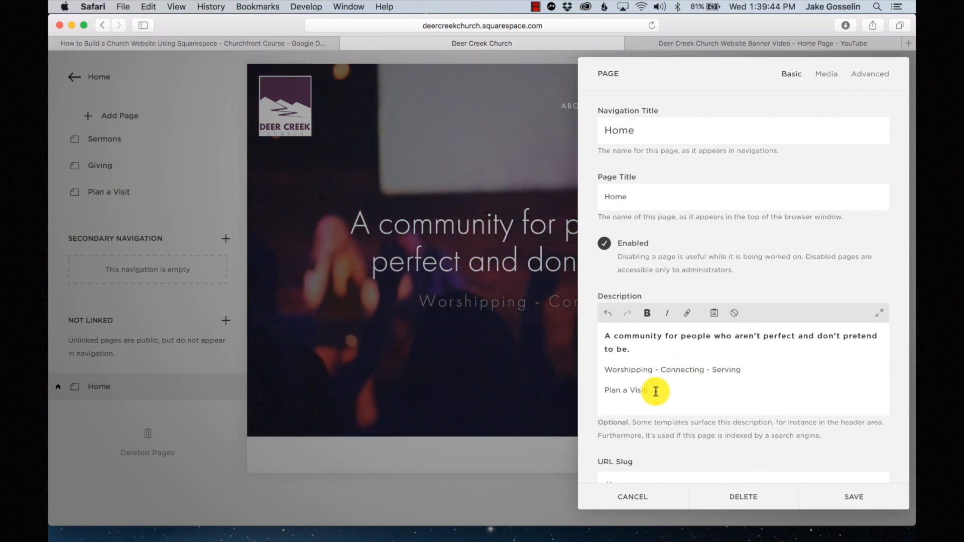
left_click_drag(653, 391, 586, 390)
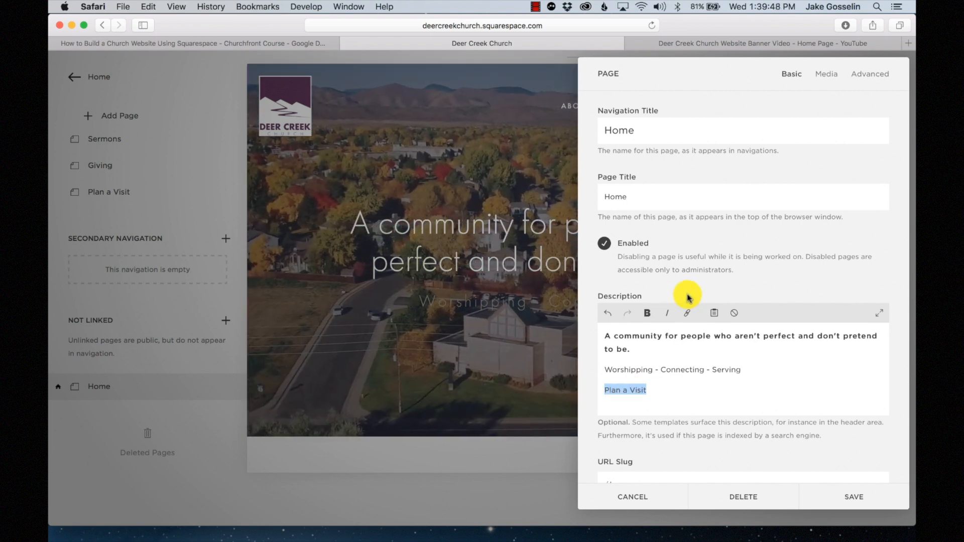
left_click(687, 313)
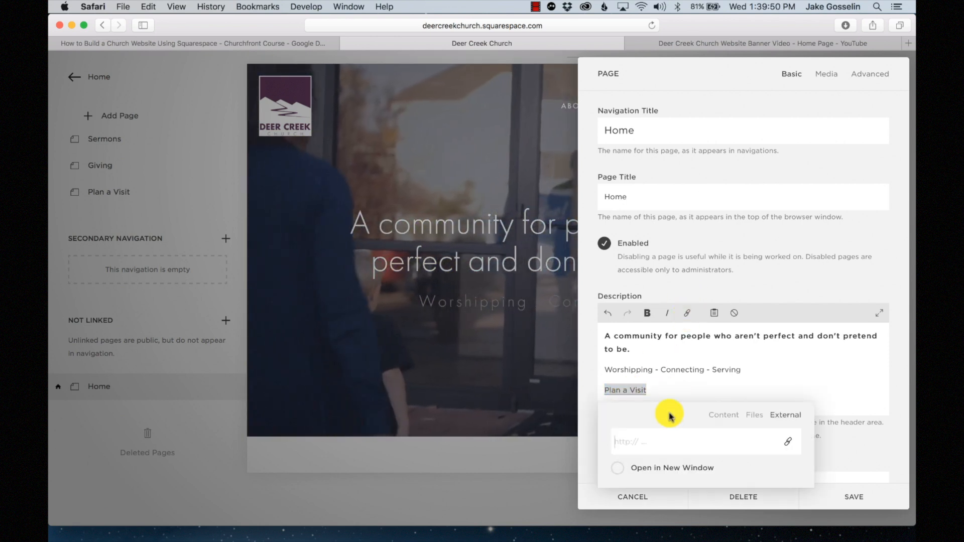
type("www.")
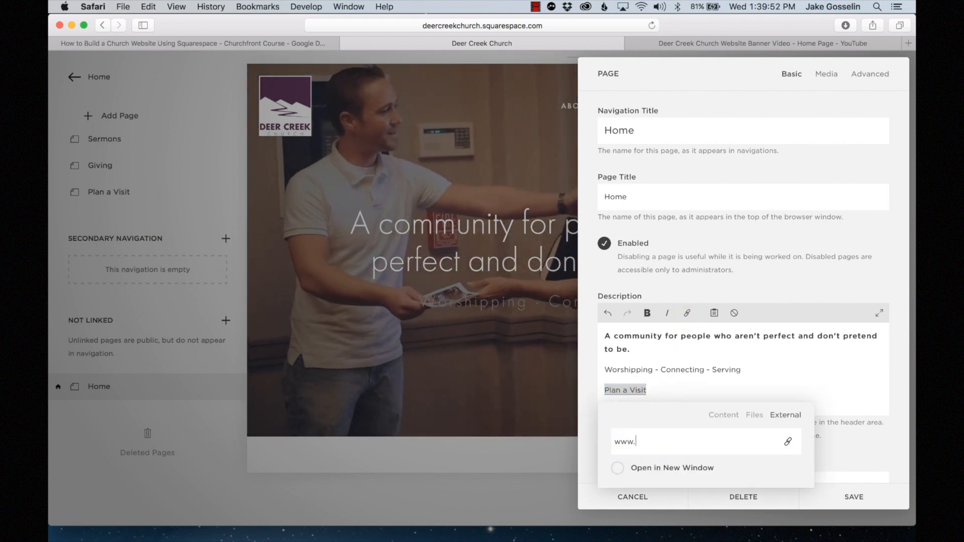
type("google.com")
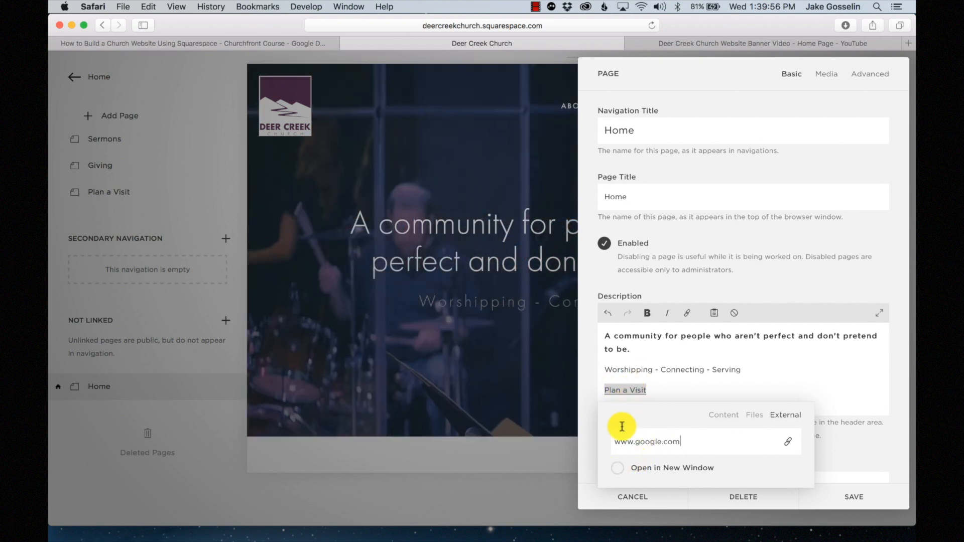
left_click(618, 468)
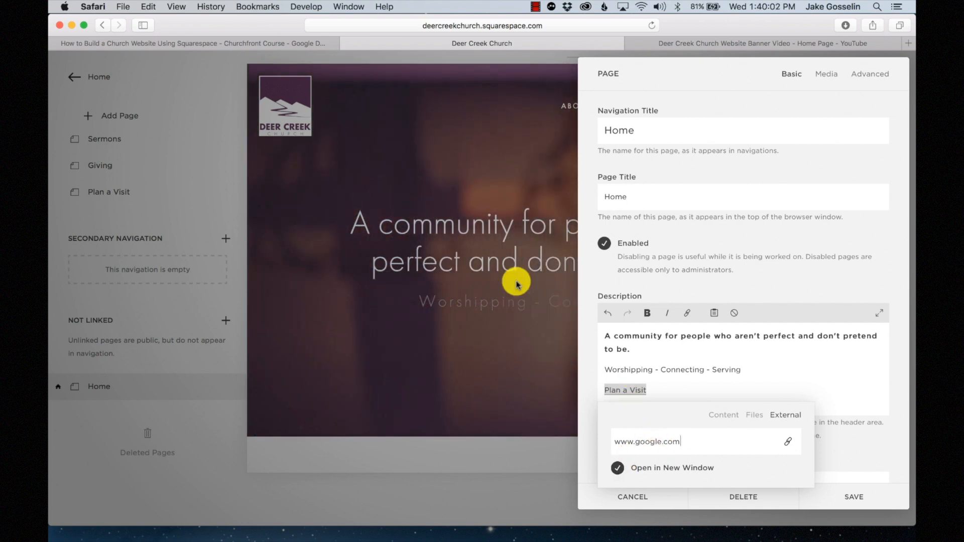
left_click(623, 391)
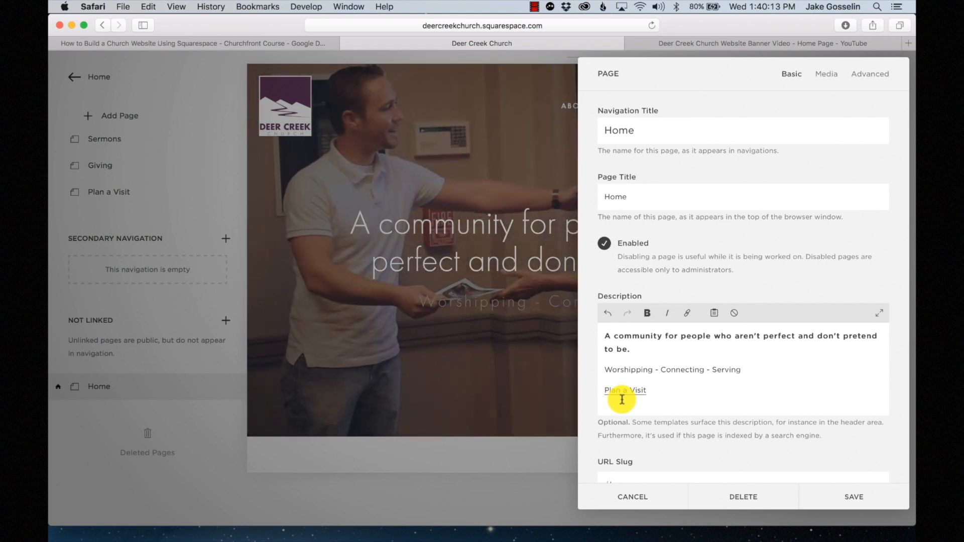
left_click(868, 496)
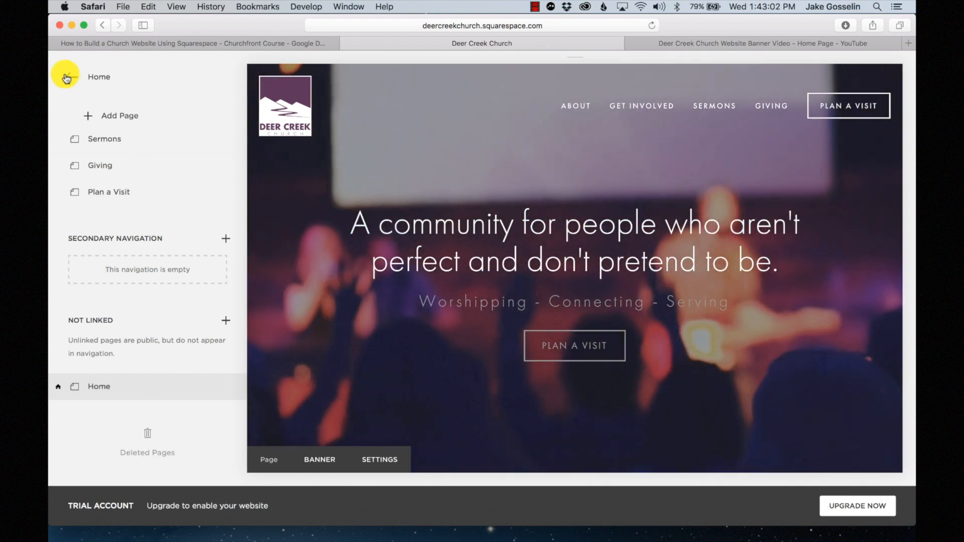
left_click(68, 76)
- Open the Design Style Editor and select the banner to show its Banner Section styles
left_click(130, 209)
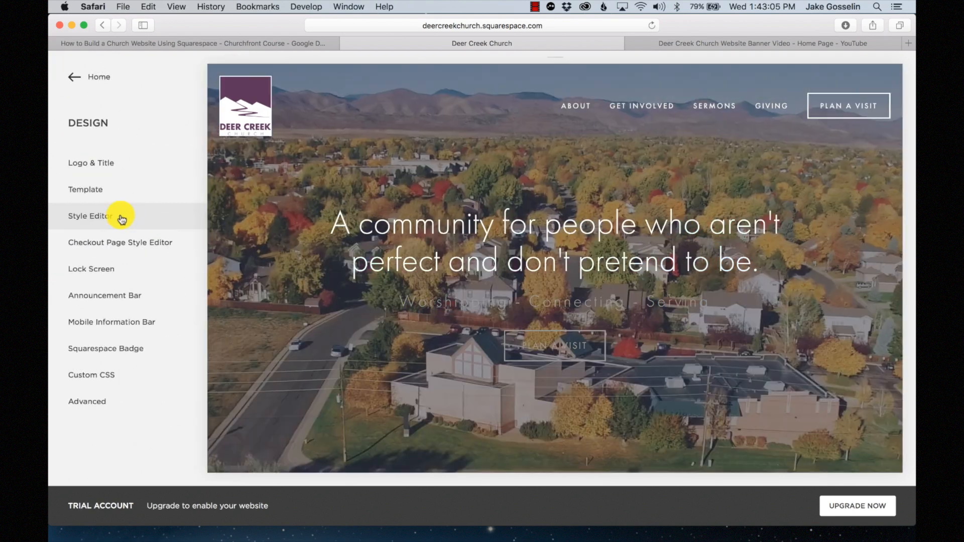
left_click(121, 216)
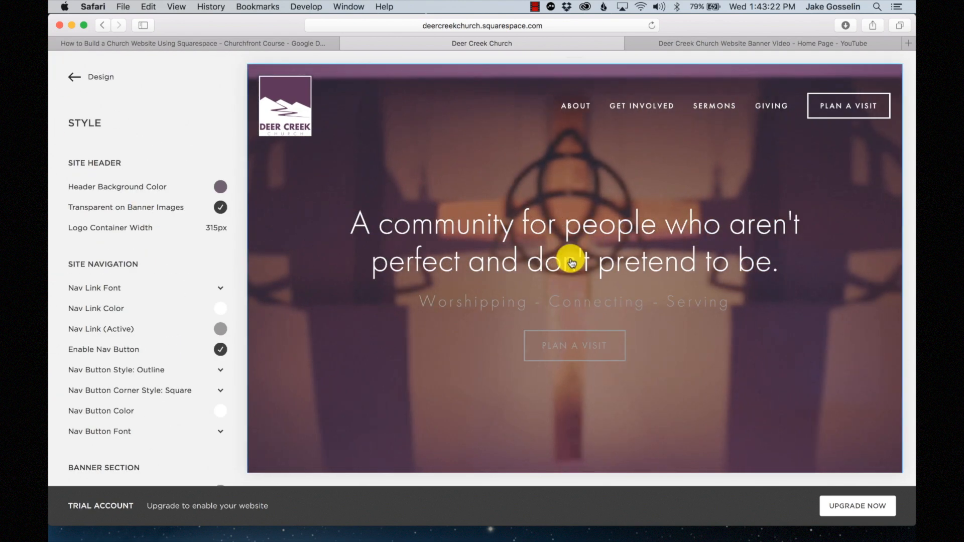
left_click(572, 261)
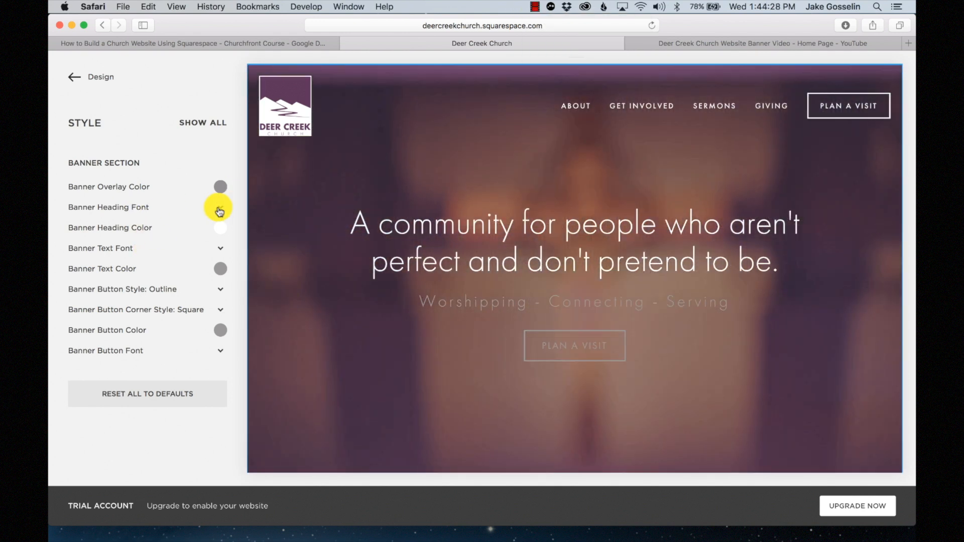
- Set the Banner Heading Font weight to 500
left_click(220, 210)
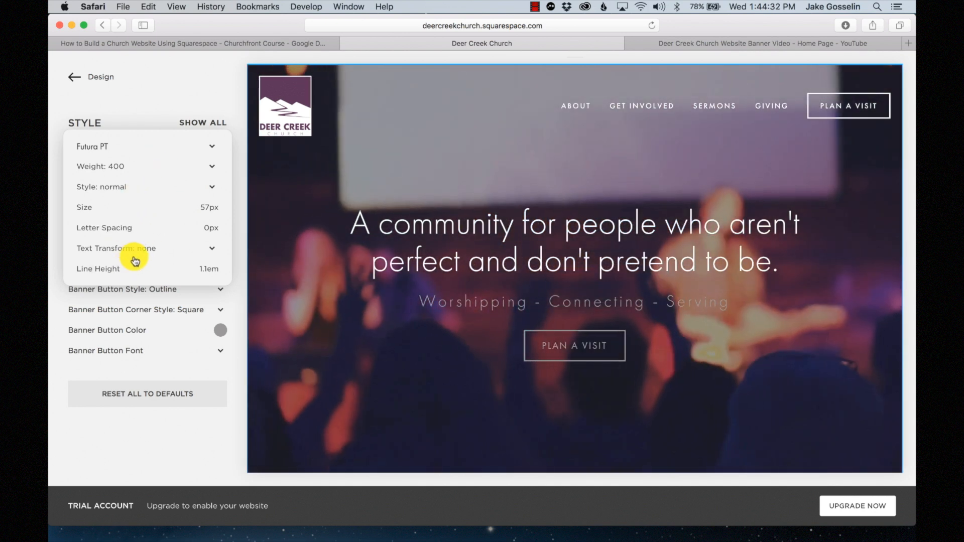
left_click(142, 187)
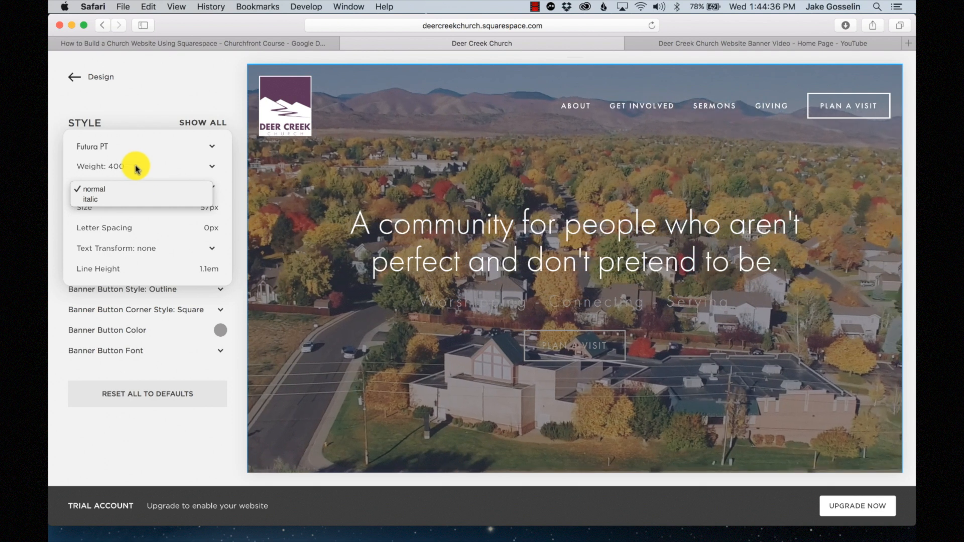
left_click(137, 167)
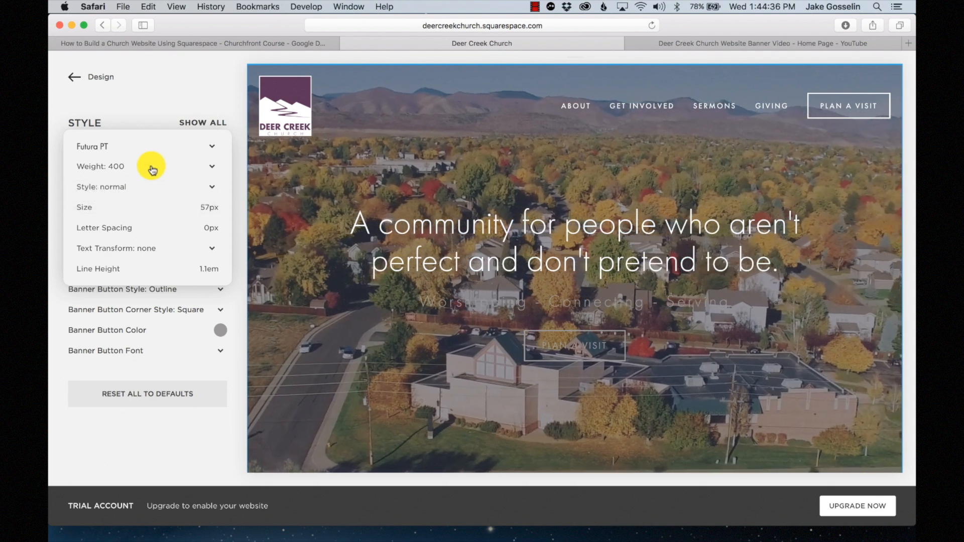
left_click(146, 166)
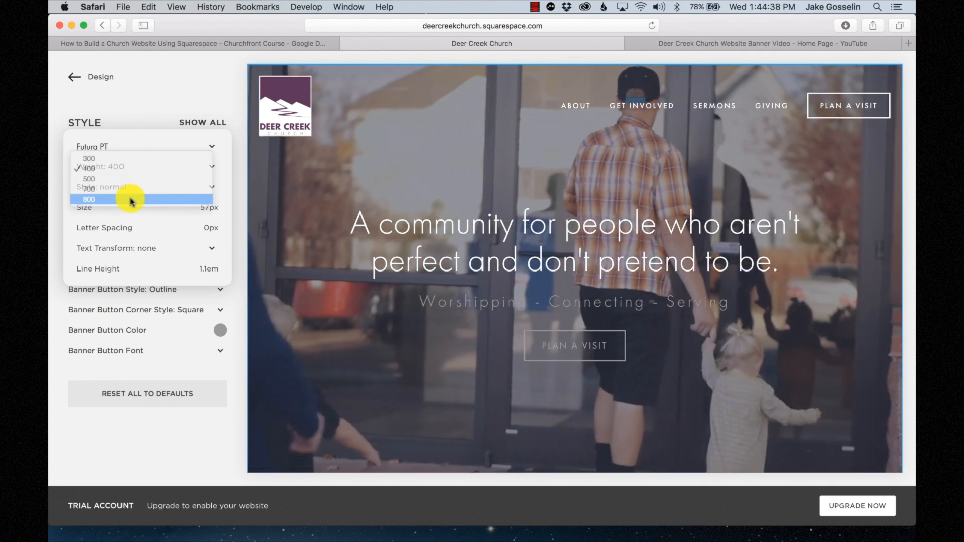
left_click(132, 200)
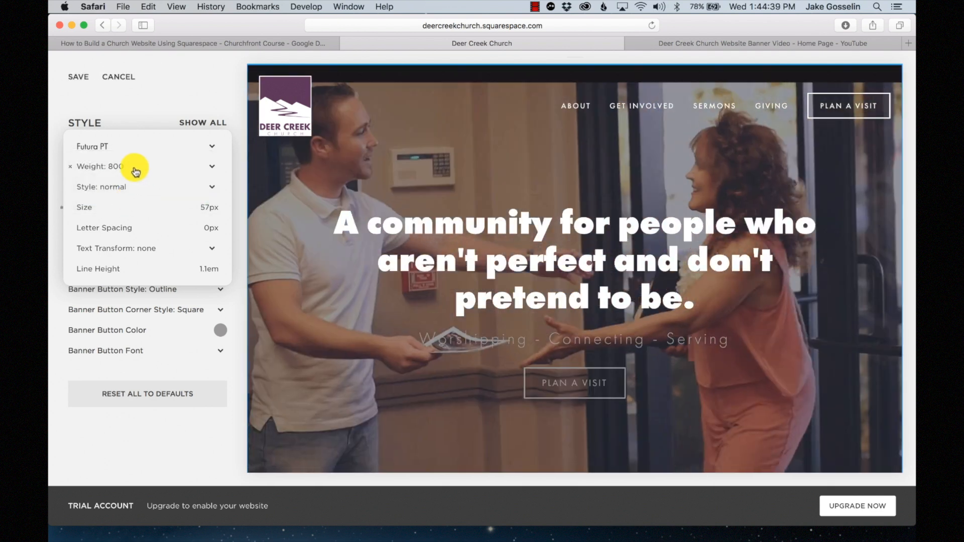
left_click(134, 166)
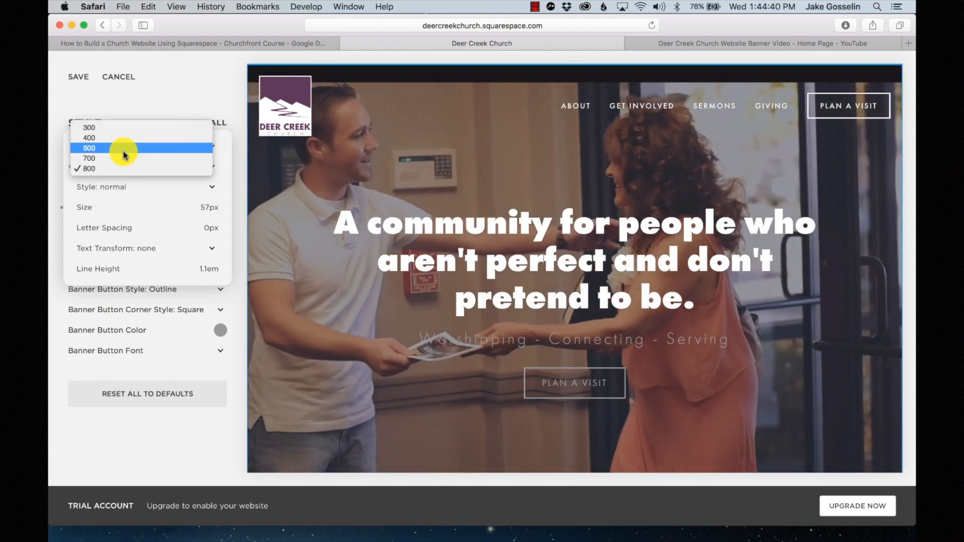
left_click(124, 150)
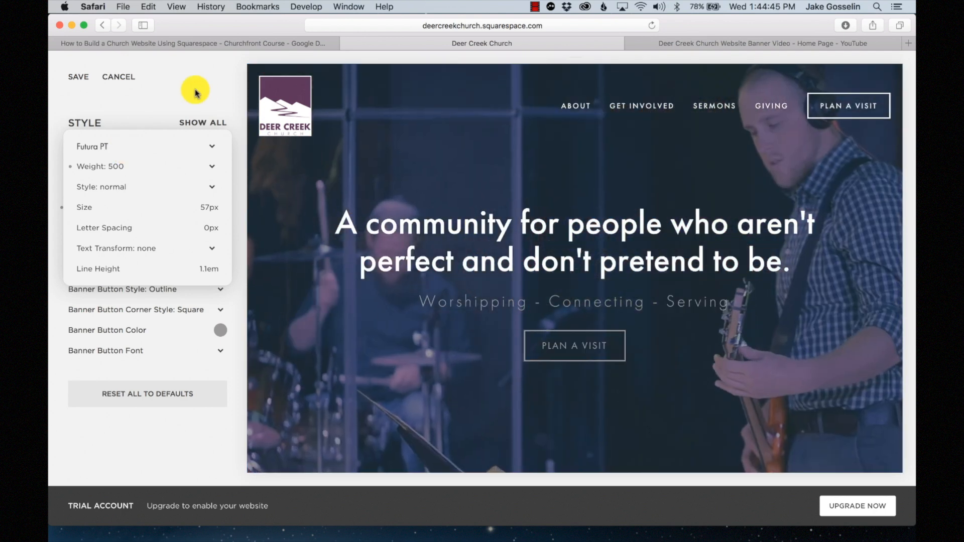
left_click(195, 93)
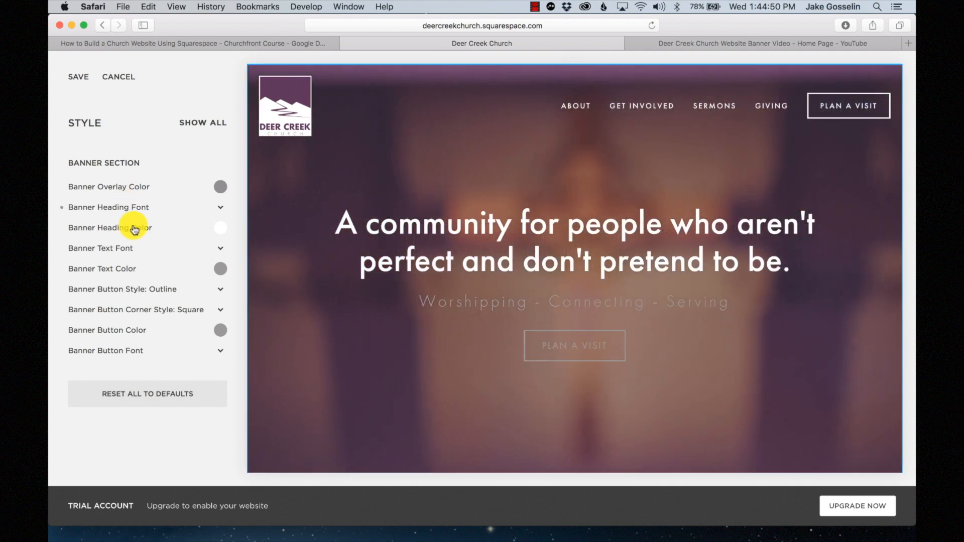
- Shrink the Banner Heading Font size from 57px to 49px
left_click(154, 229)
left_click(140, 119)
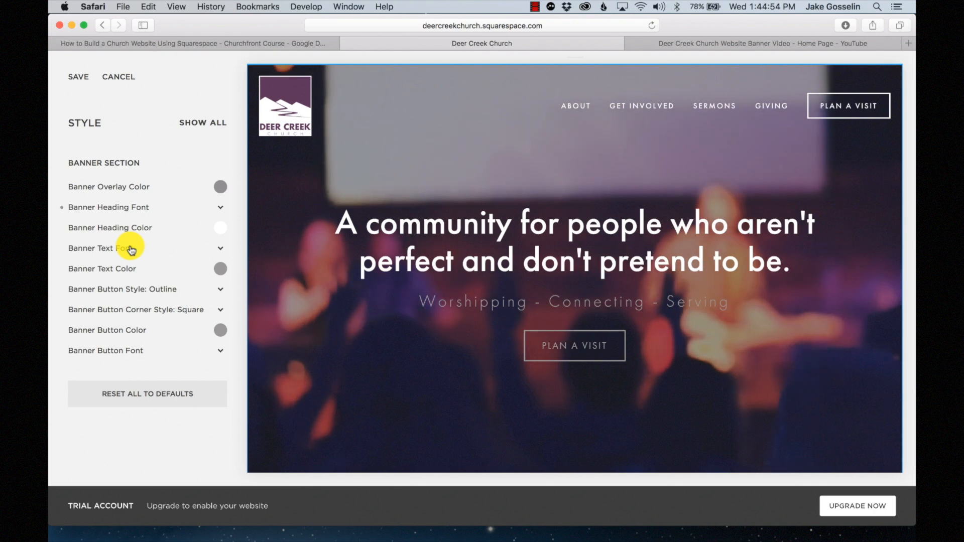
left_click(219, 211)
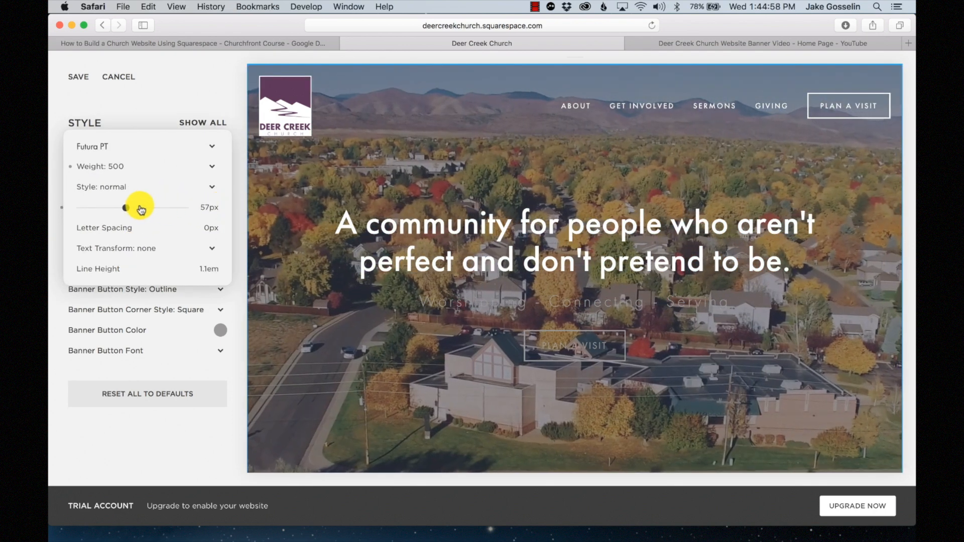
mouse_move(127, 205)
left_mouse_down()
mouse_move(97, 207)
mouse_move(119, 208)
left_mouse_up()
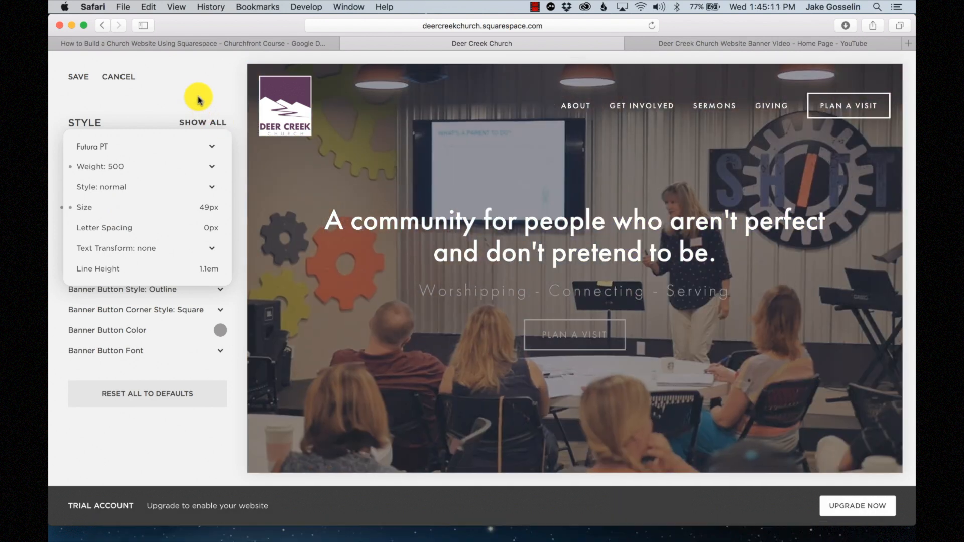
left_click(234, 86)
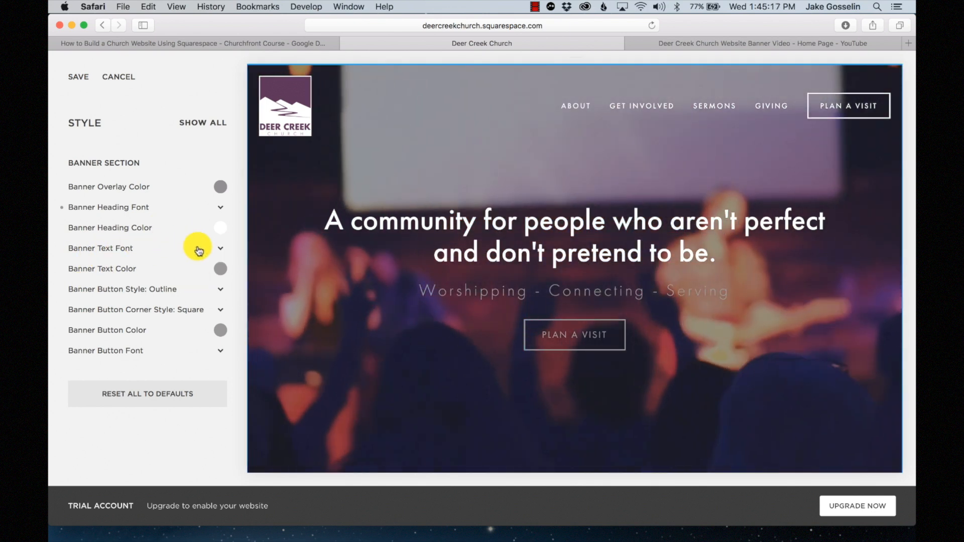
- Set the Banner Text Color to pure white
left_click(221, 248)
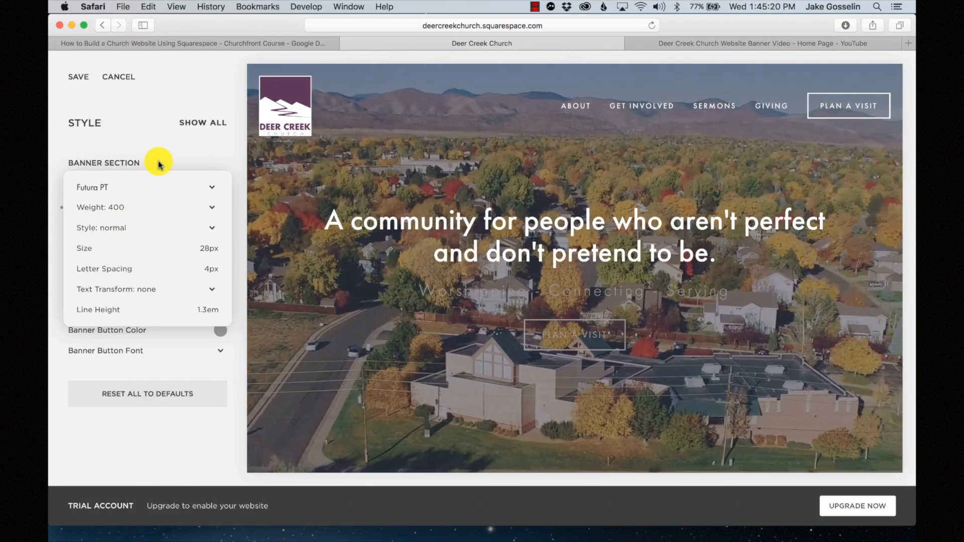
left_click(158, 164)
left_click(221, 265)
left_click(146, 241)
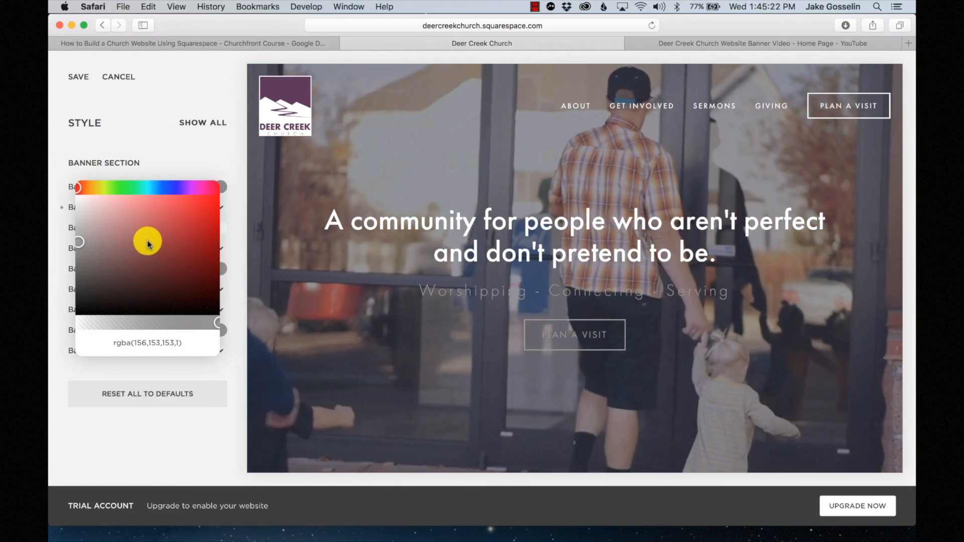
left_click_drag(143, 241, 53, 186)
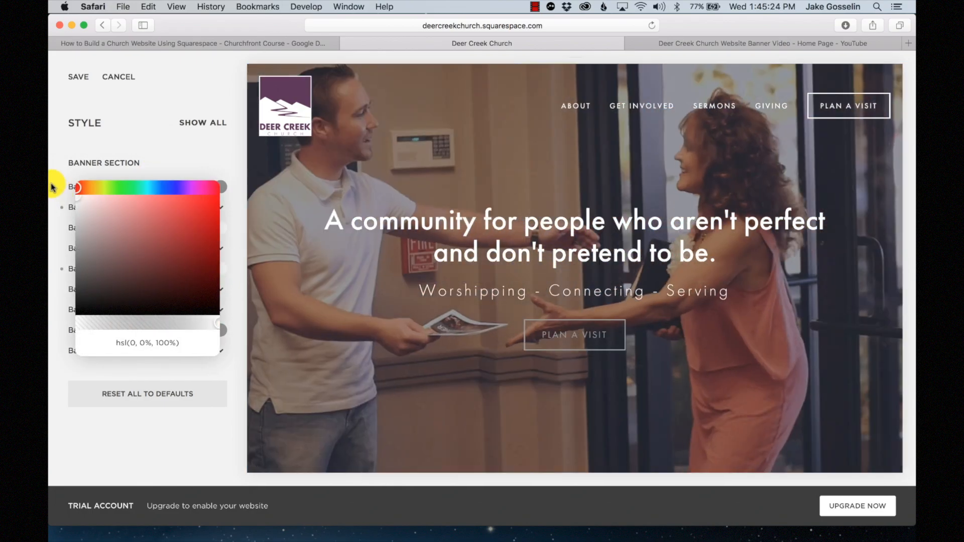
left_click(154, 140)
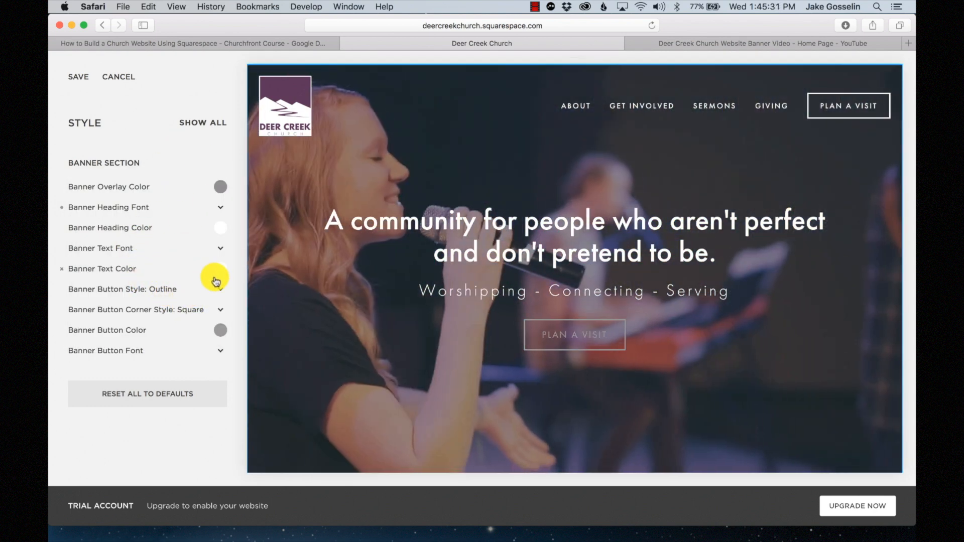
- Give the Banner Text Font uppercase transform, weight 500 and 17px size
left_click(216, 252)
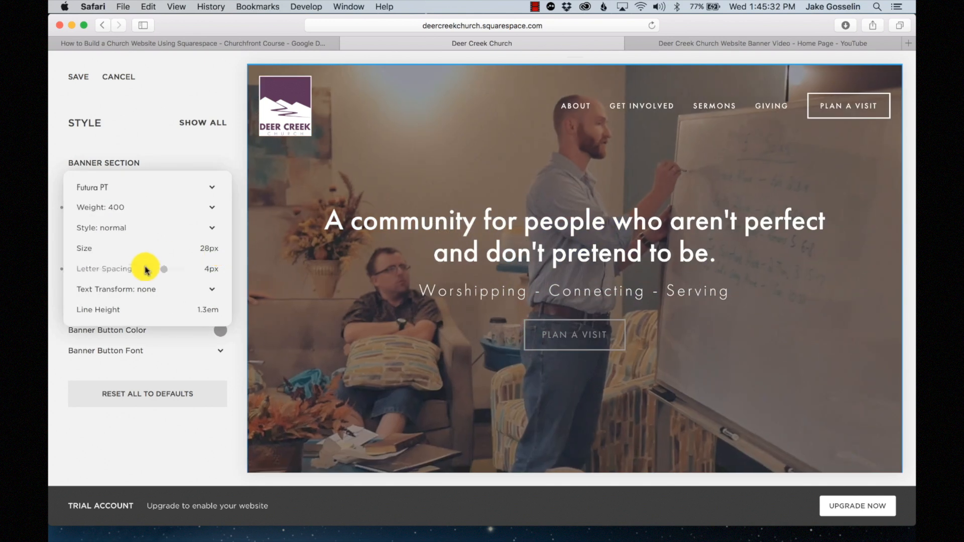
left_click(154, 294)
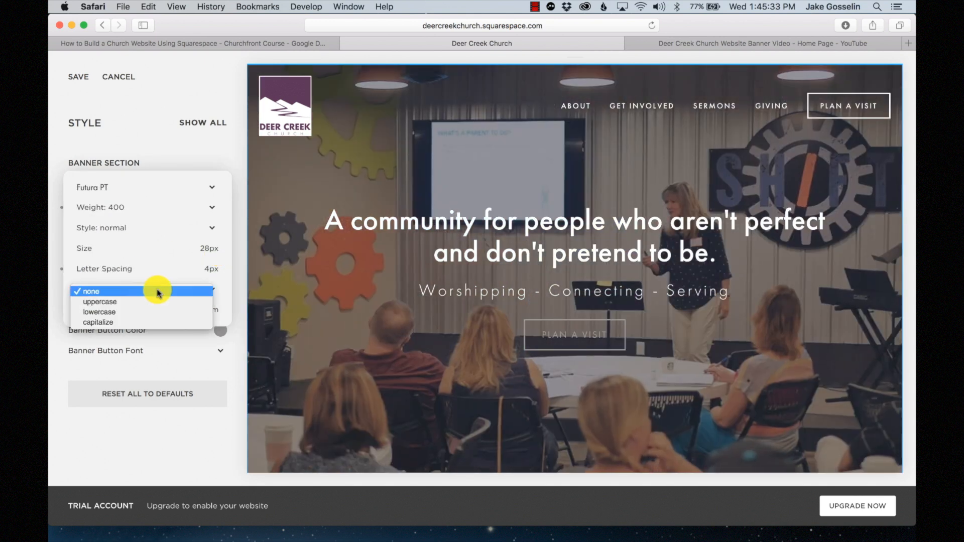
left_click(132, 307)
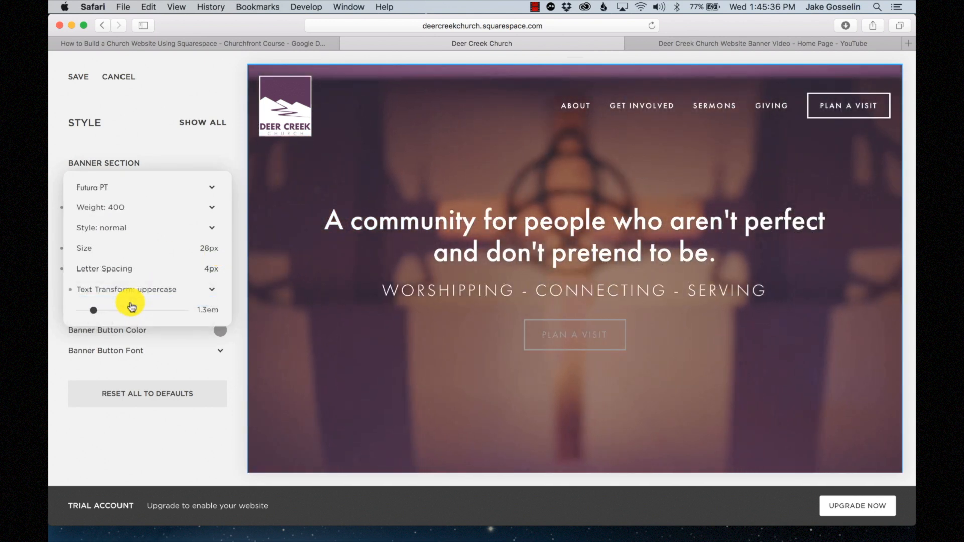
left_click(120, 209)
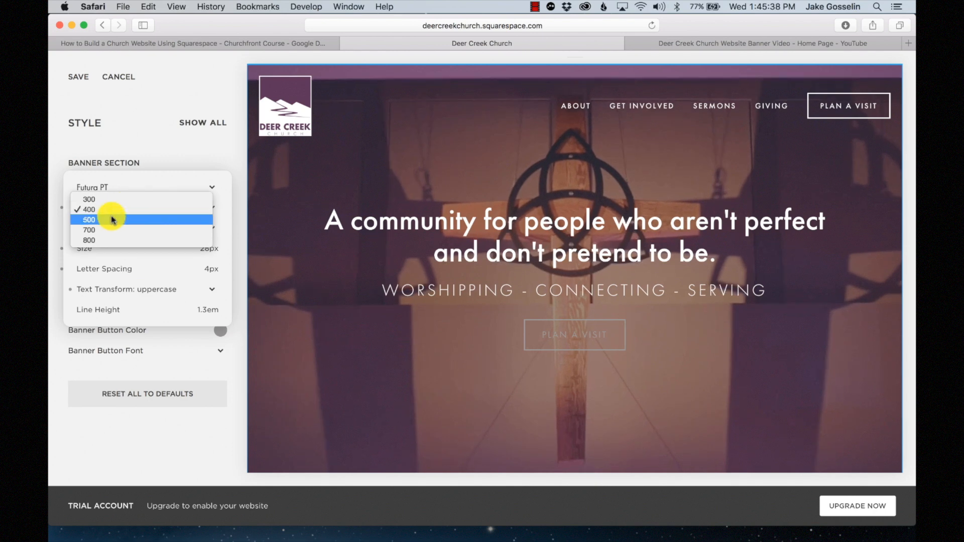
left_click(112, 217)
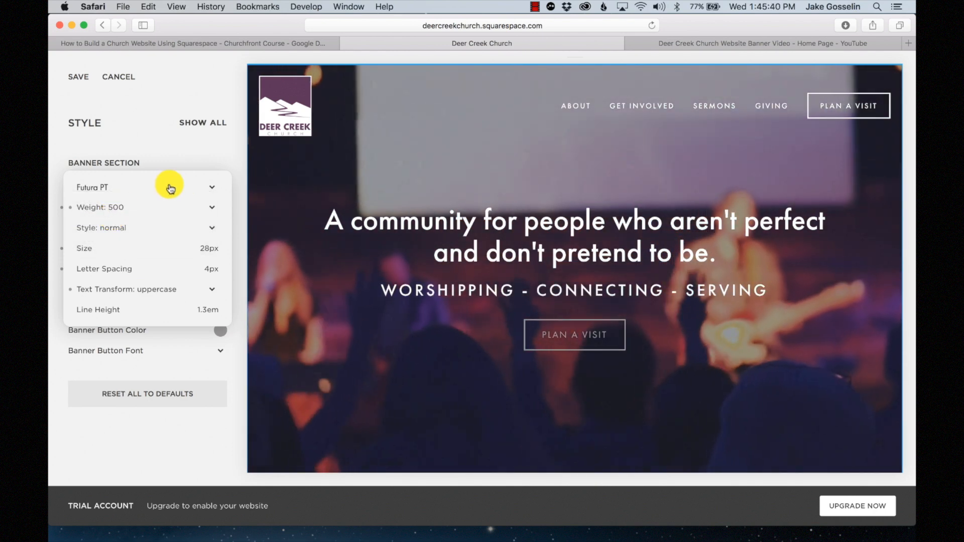
mouse_move(135, 250)
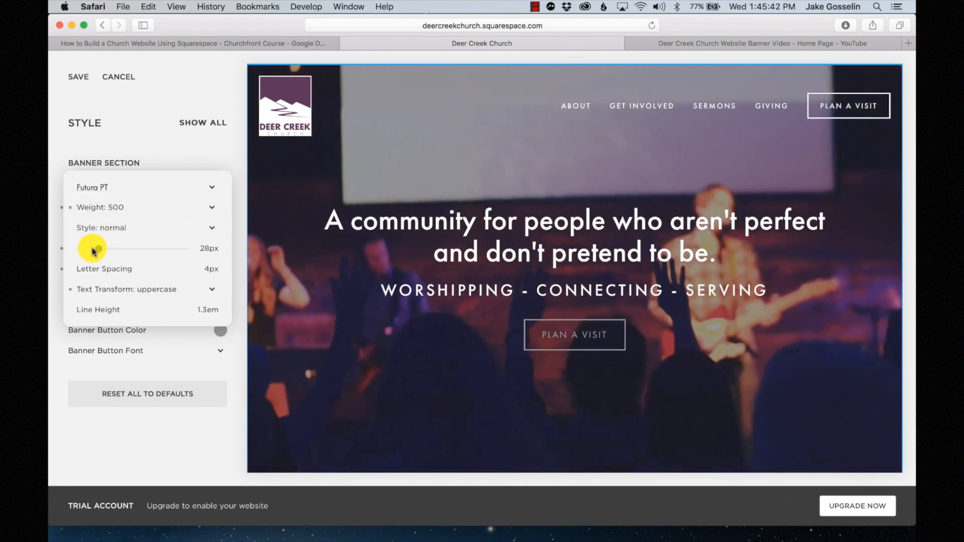
left_click_drag(93, 251, 90, 251)
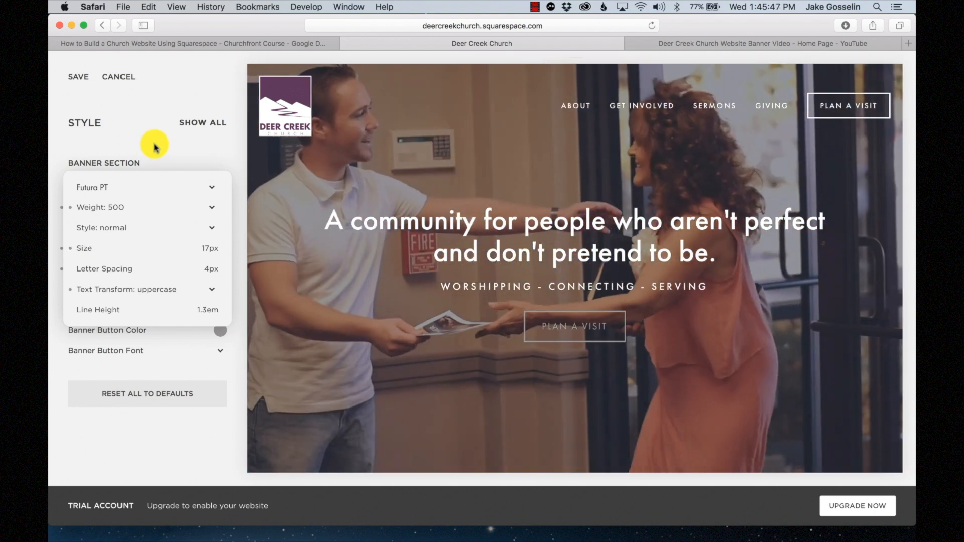
- Set the Banner Button Color to white, hsl(0,0%,100%)
left_click(154, 147)
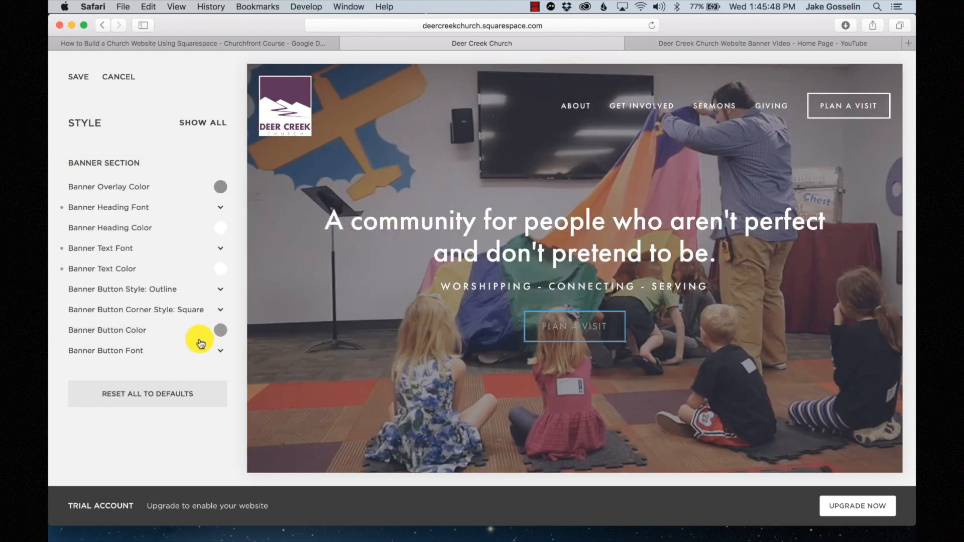
left_click(221, 330)
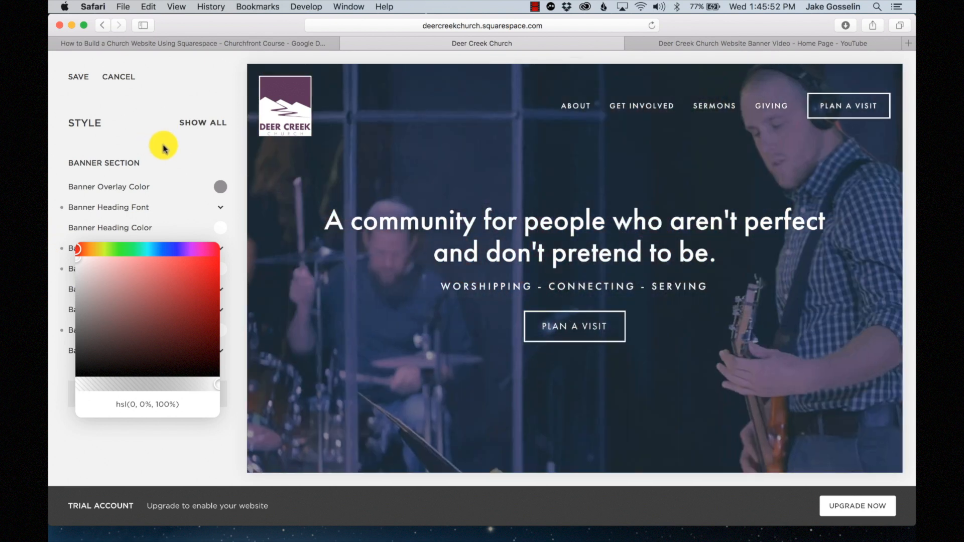
left_click(163, 146)
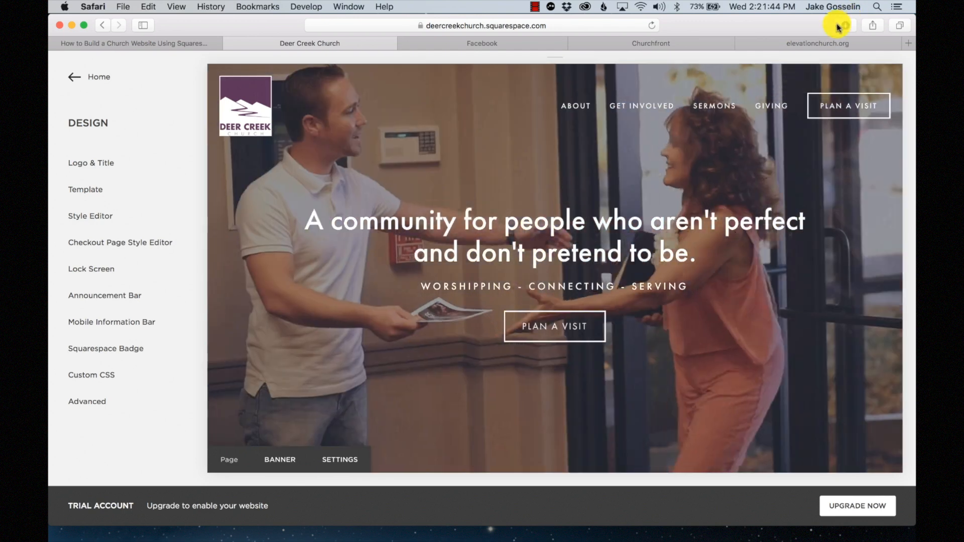
- Switch to the elevationchurch.org tab and scroll through its homepage and footer for reference
left_click(814, 45)
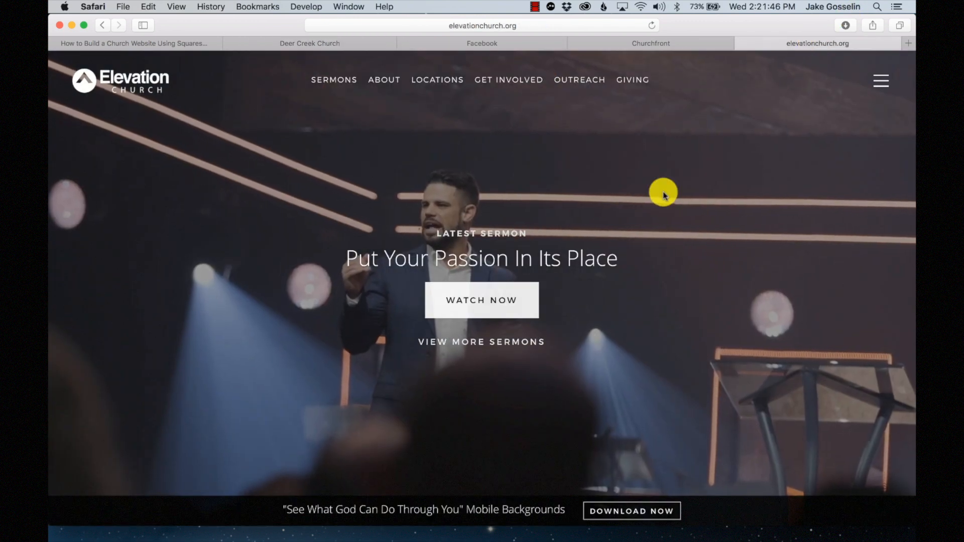
scroll(663, 195, "down", 15)
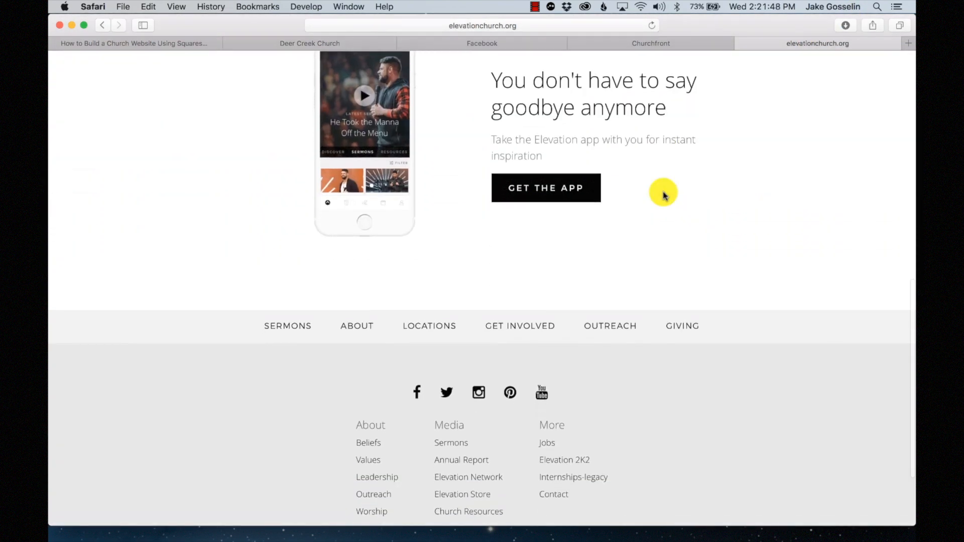
scroll(663, 195, "down", 2)
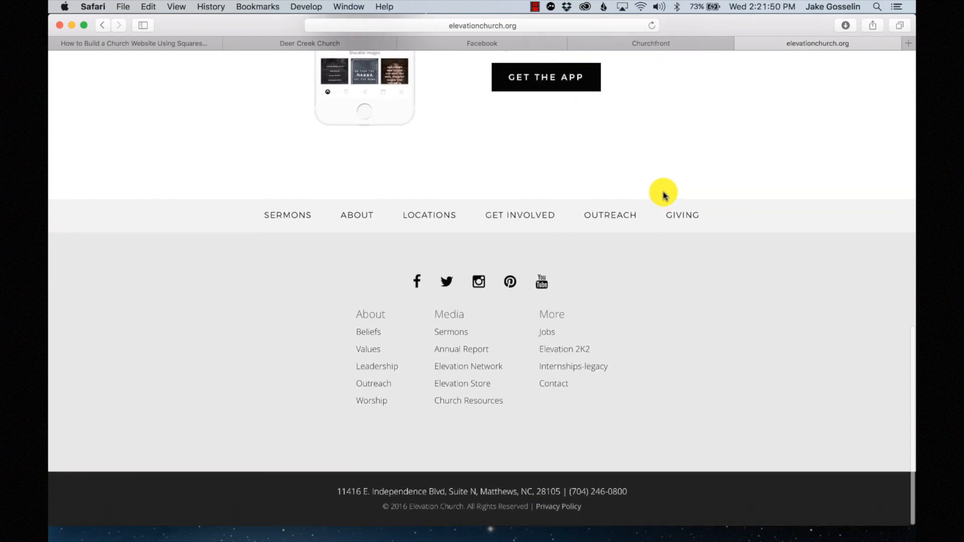
scroll(663, 194, "up", 17)
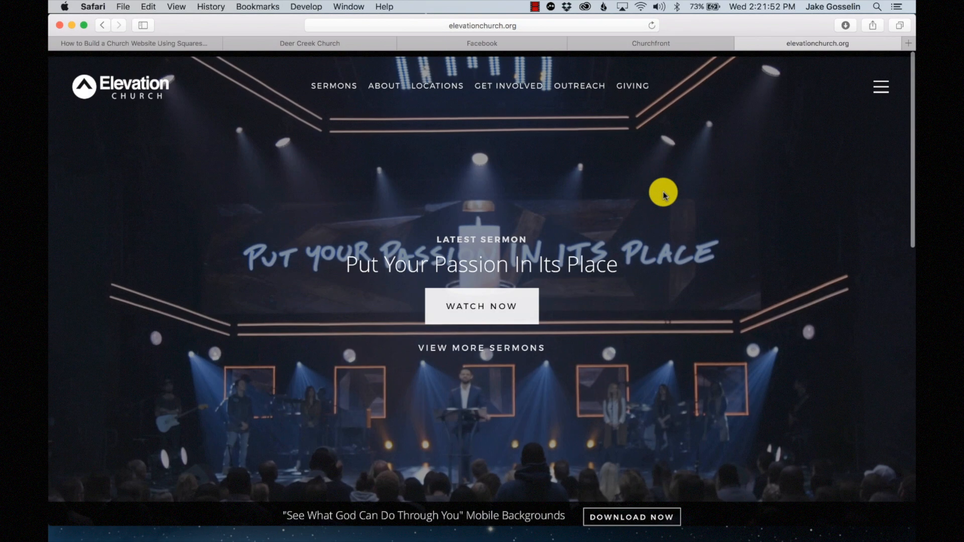
scroll(663, 195, "down", 5)
scroll(663, 195, "down", 5)
scroll(661, 194, "up", 2)
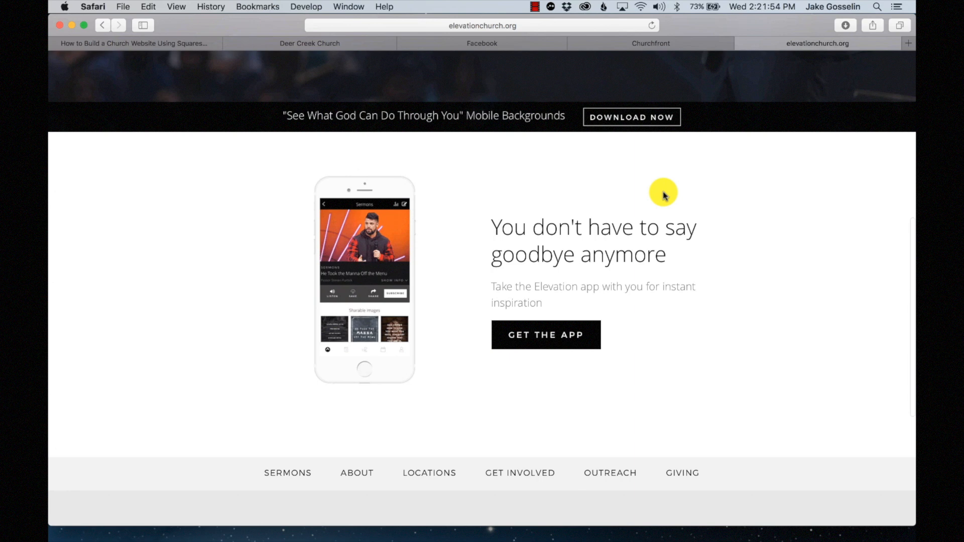
scroll(661, 194, "down", 1)
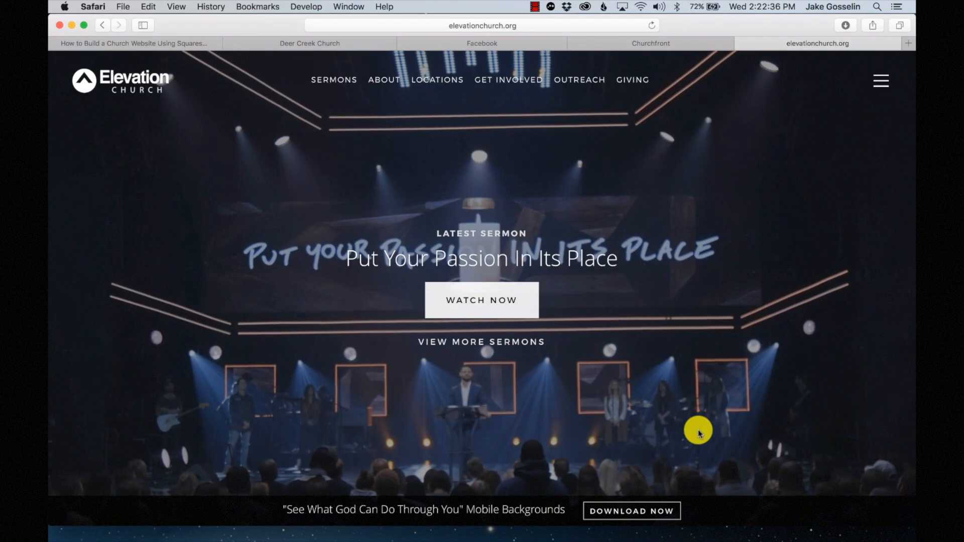
scroll(698, 431, "down", 12)
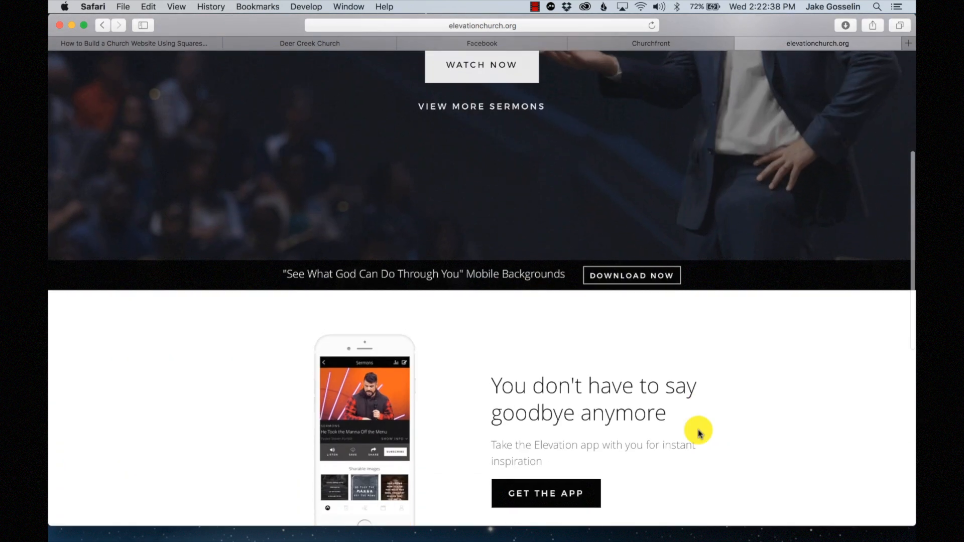
scroll(698, 430, "down", 2)
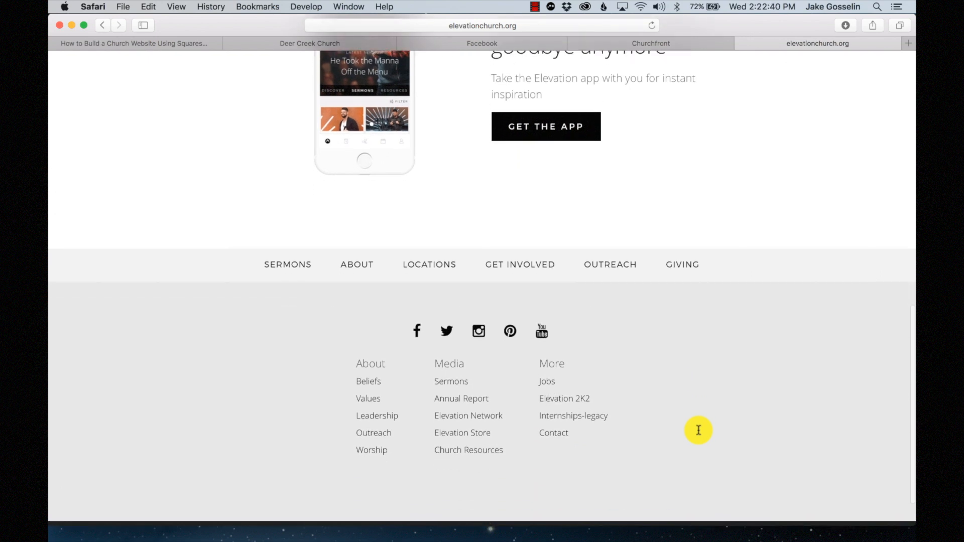
scroll(699, 430, "up", 14)
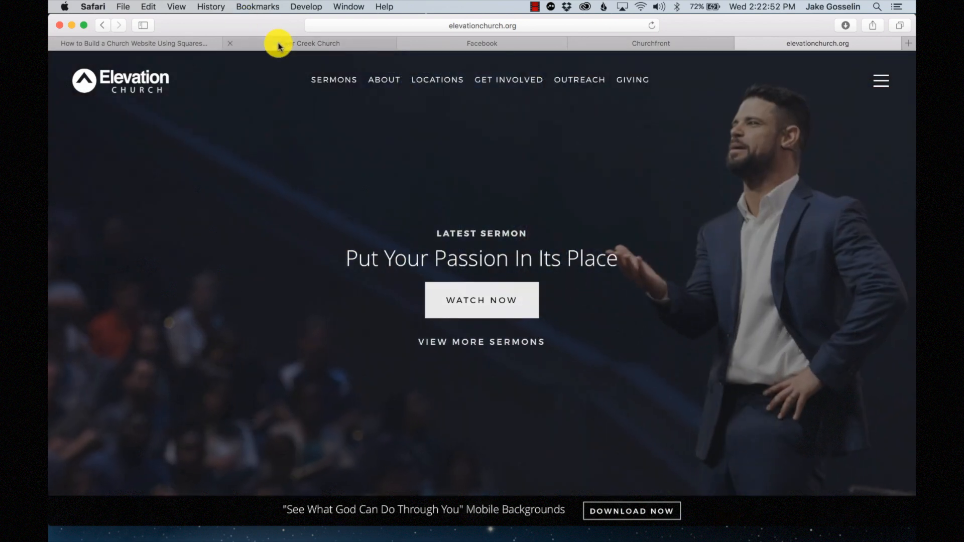
- Return to the Deer Creek Church editor and scroll down to the Sunday Worship section
left_click(279, 44)
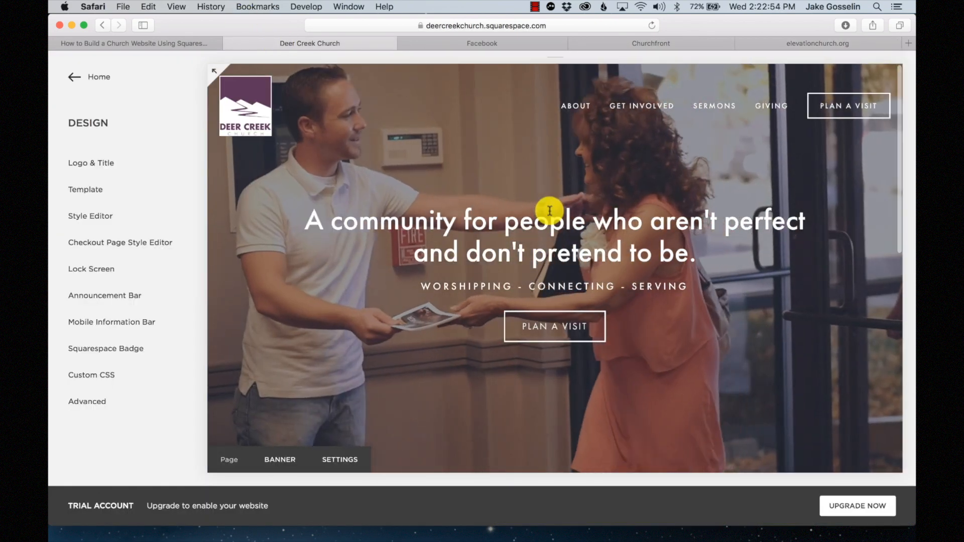
scroll(550, 211, "down", 10)
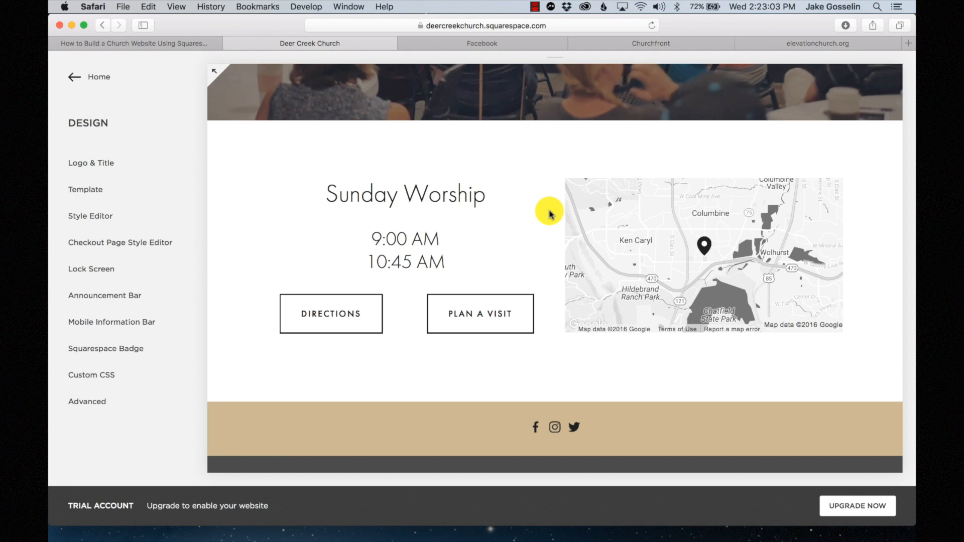
scroll(550, 261, "up", 10)
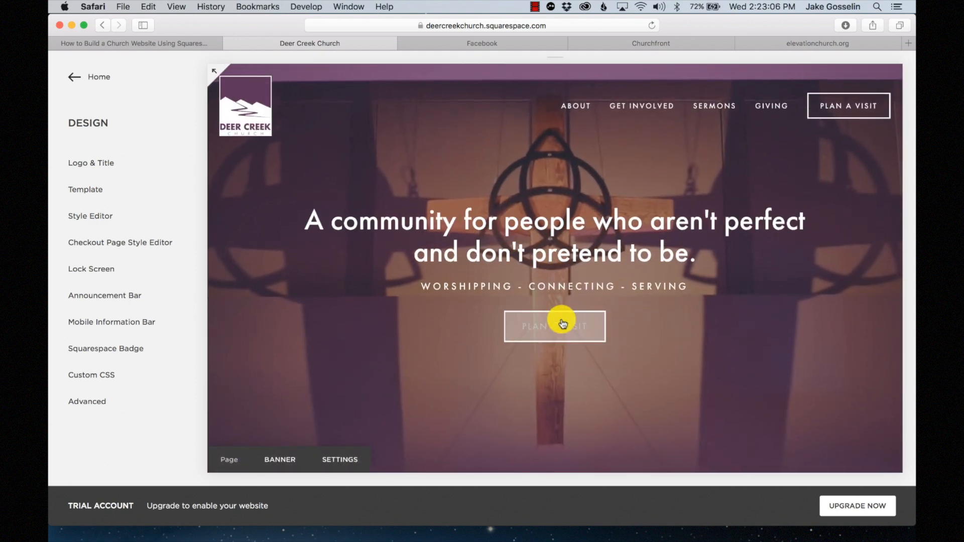
scroll(563, 366, "down", 10)
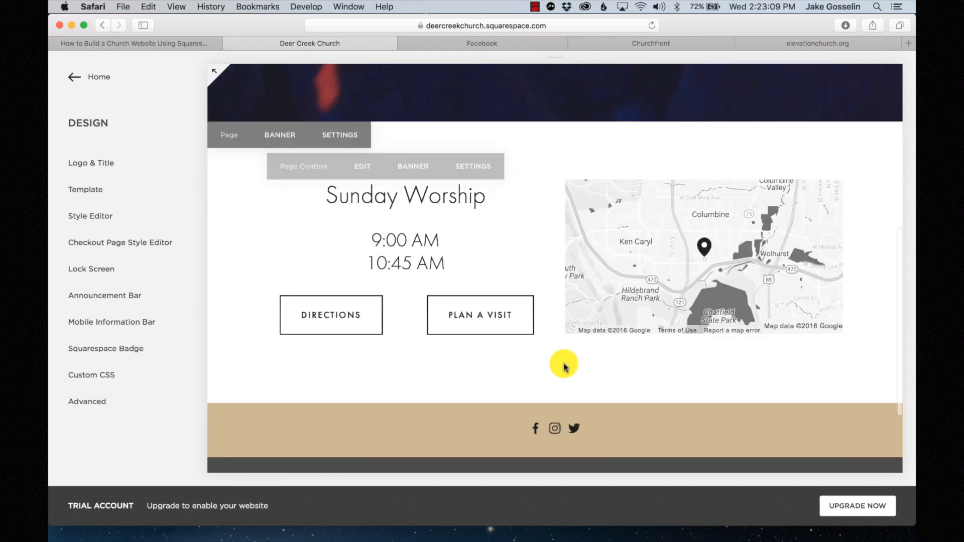
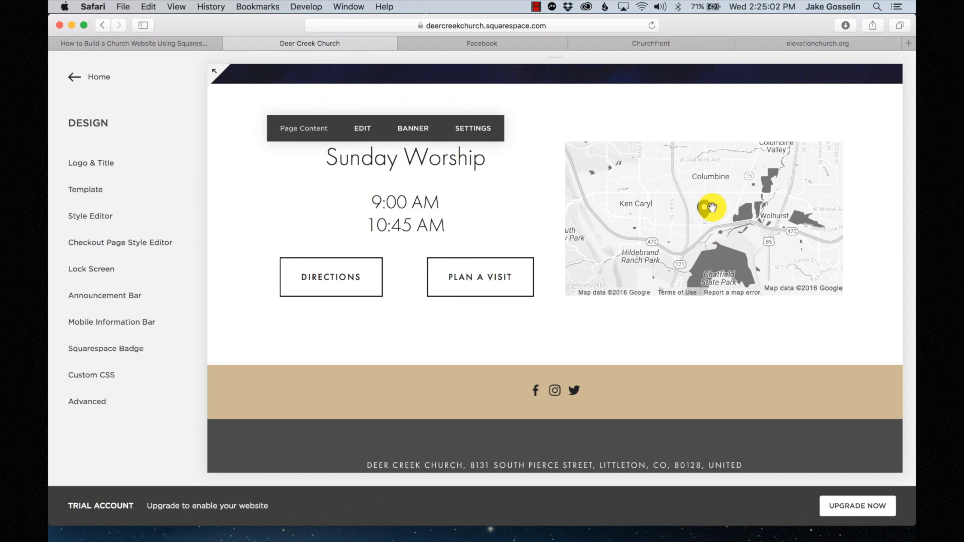
- Open the Page Content section for editing and delete the Sunday Worship text block
scroll(711, 206, "up", 2)
scroll(545, 193, "up", 3)
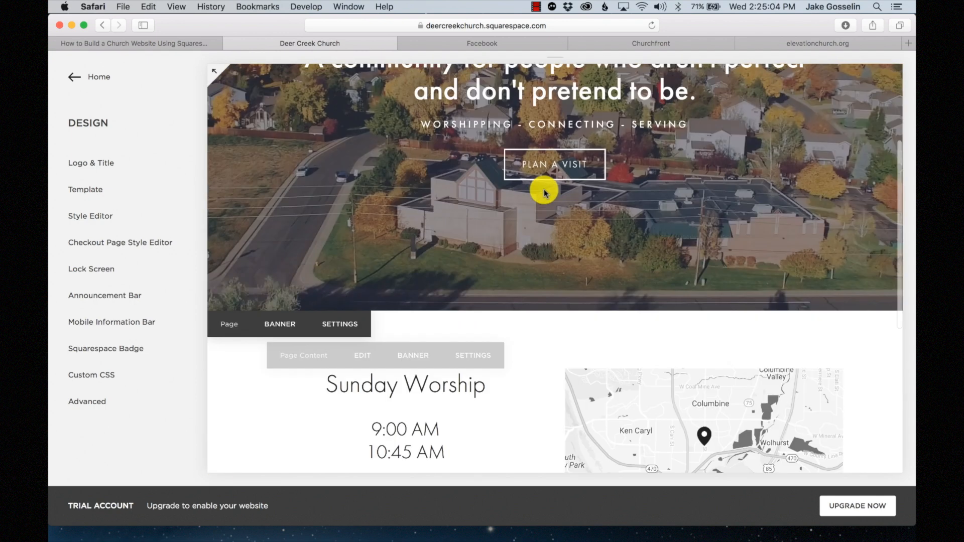
scroll(545, 193, "up", 3)
scroll(545, 194, "down", 8)
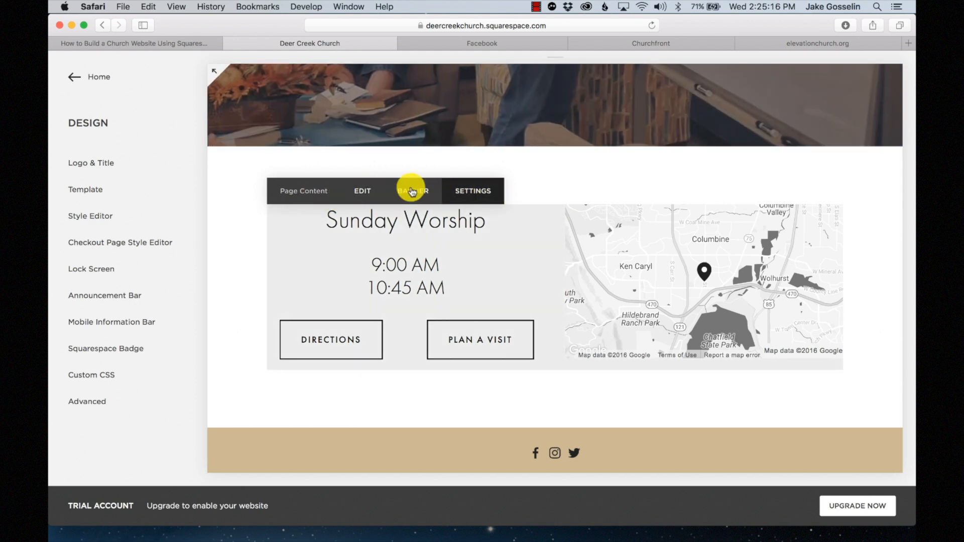
left_click(359, 193)
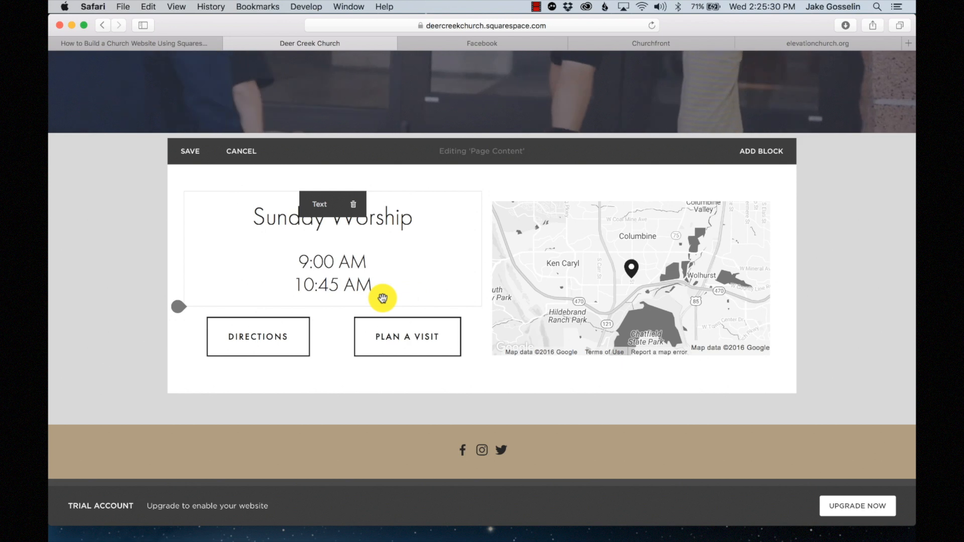
left_click_drag(382, 298, 403, 281)
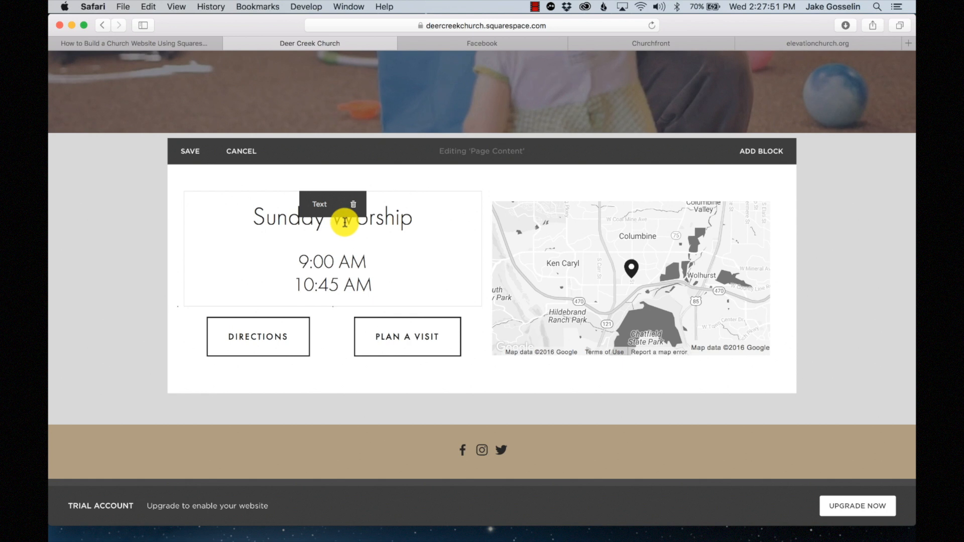
left_click(353, 205)
left_click(402, 248)
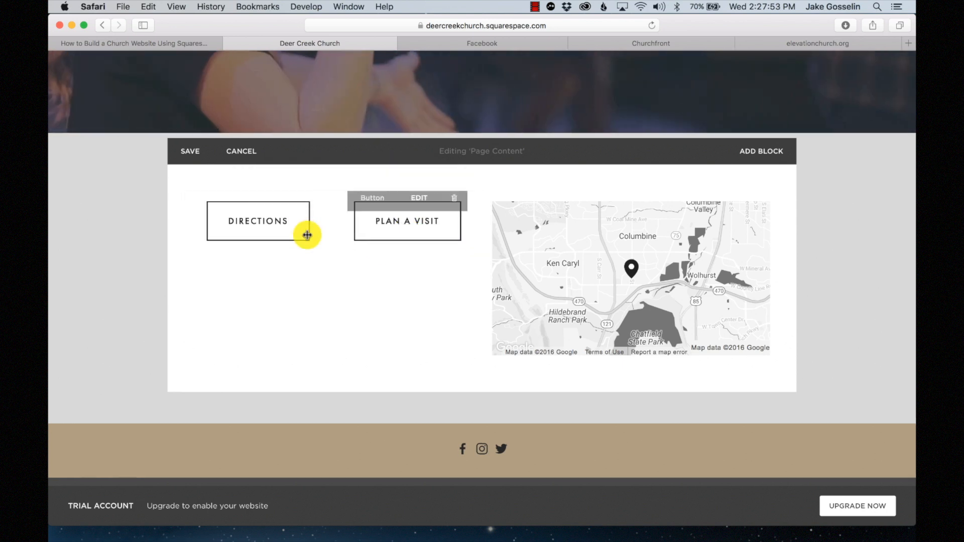
- Delete the DIRECTIONS and PLAN A VISIT buttons and the map block
left_click(312, 205)
left_click(375, 237)
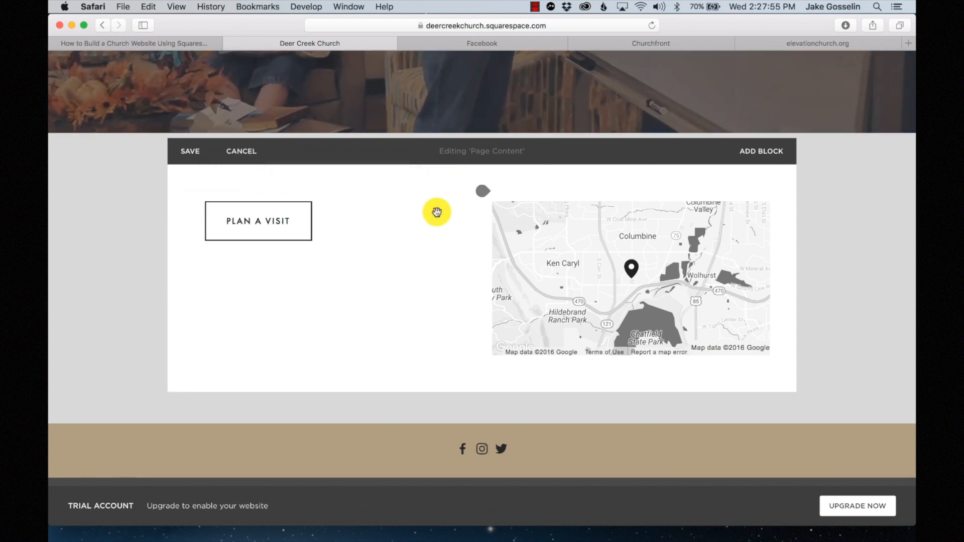
left_click(386, 213)
left_click(427, 248)
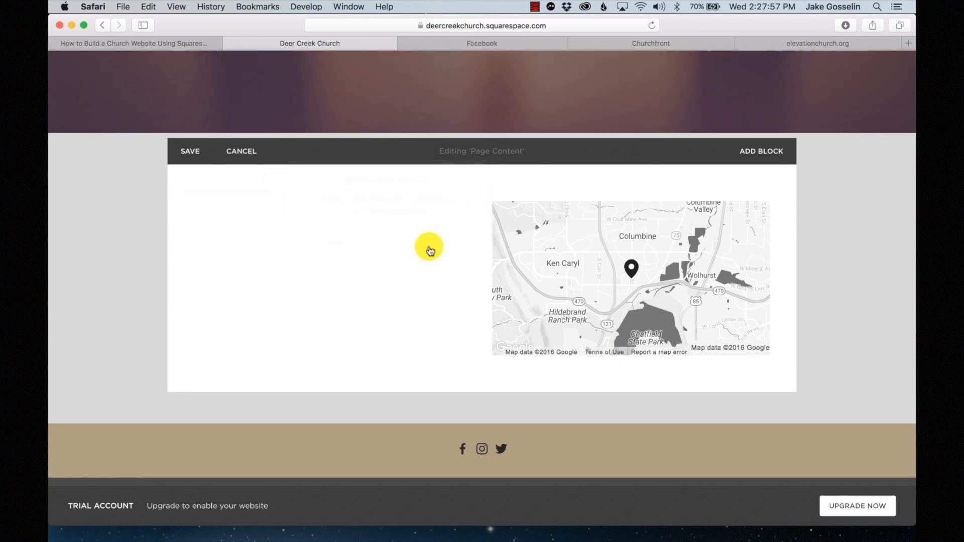
left_click(523, 216)
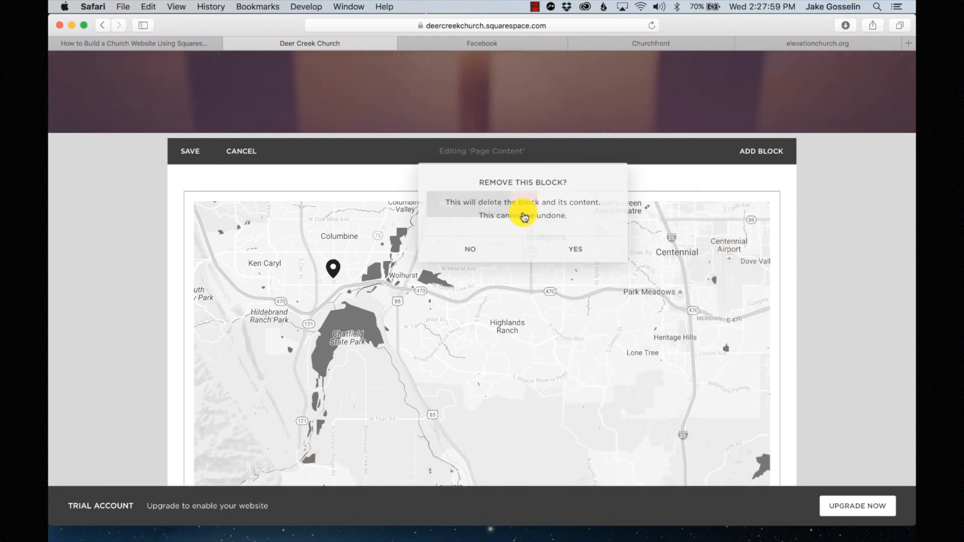
left_click(564, 248)
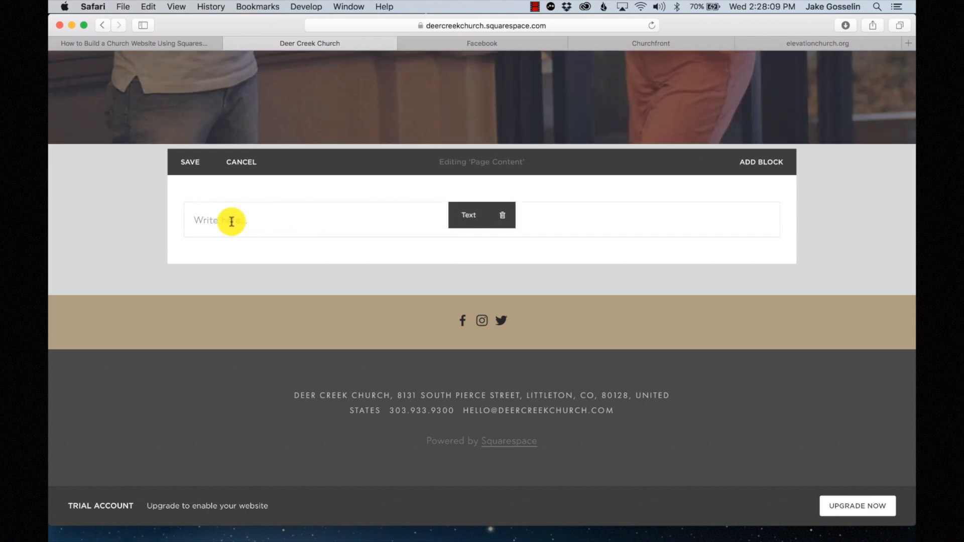
- Type 'Join us Sunday' in the empty text block and keep it left-aligned
left_click(241, 223)
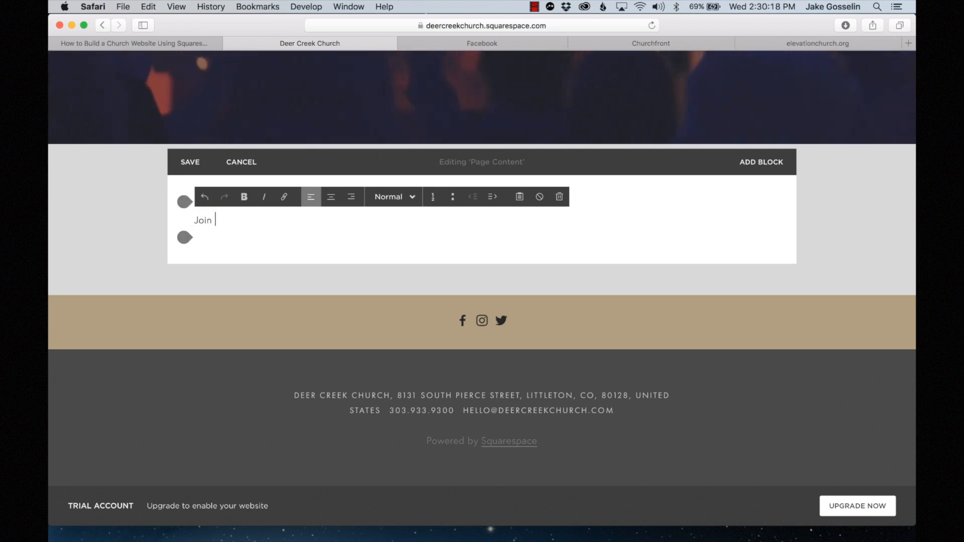
type("y")
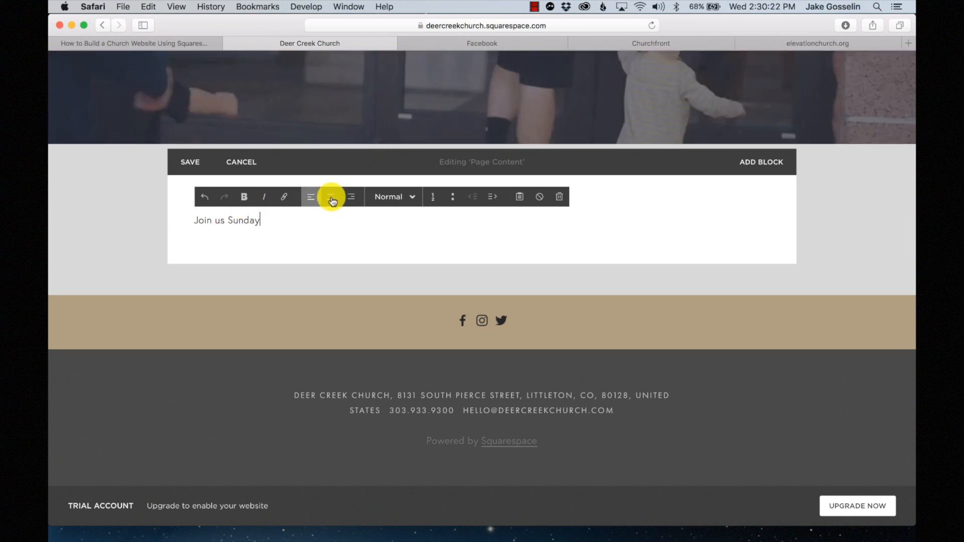
left_click(326, 241)
left_click(292, 223)
left_click(456, 252)
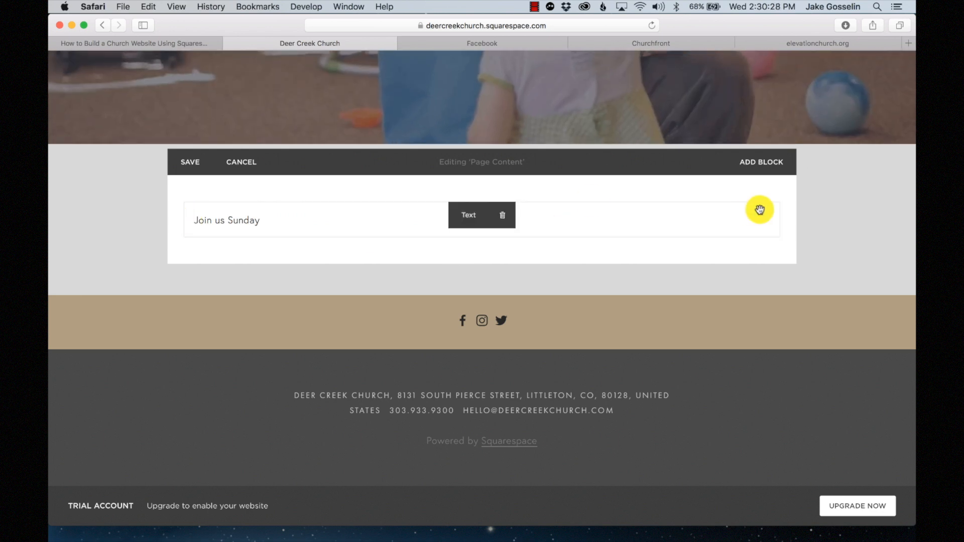
left_click(296, 221)
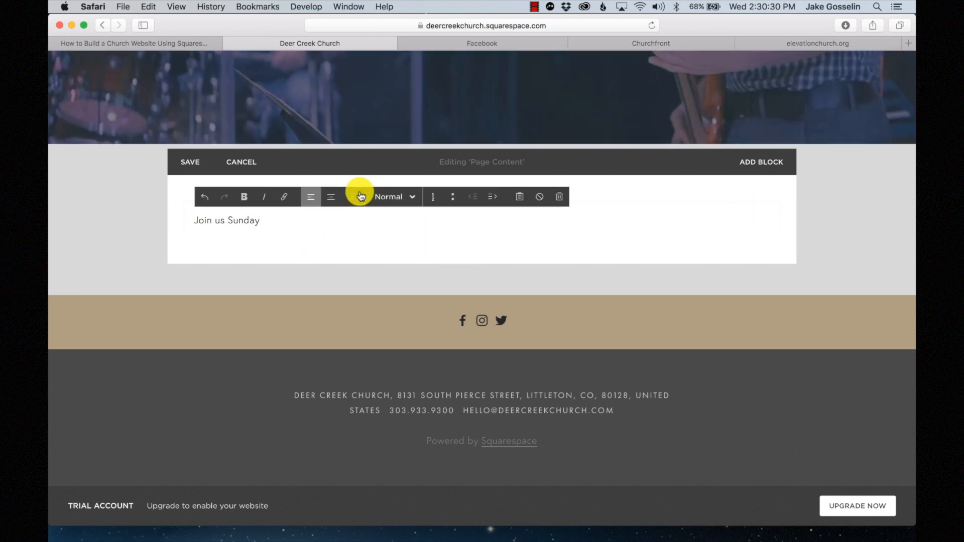
left_click(332, 197)
left_click(352, 198)
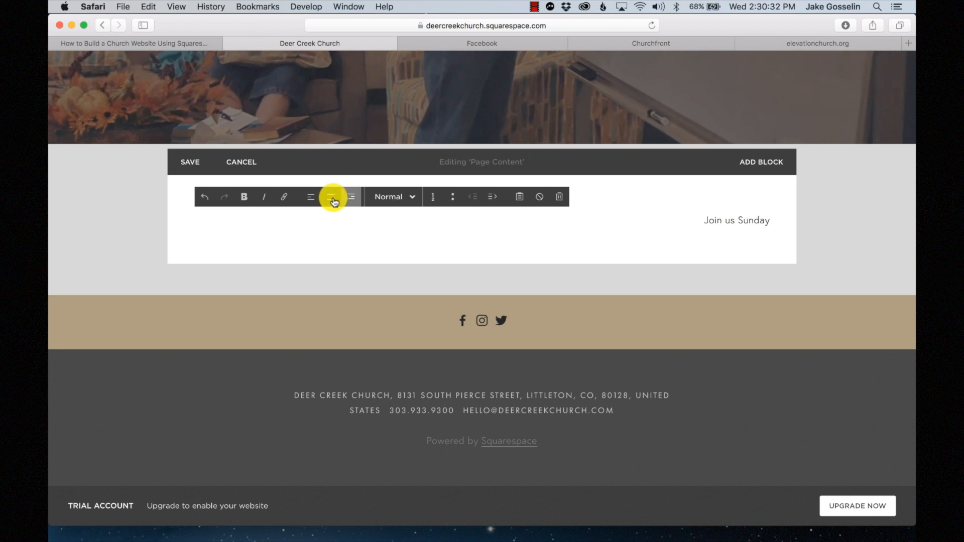
left_click(312, 201)
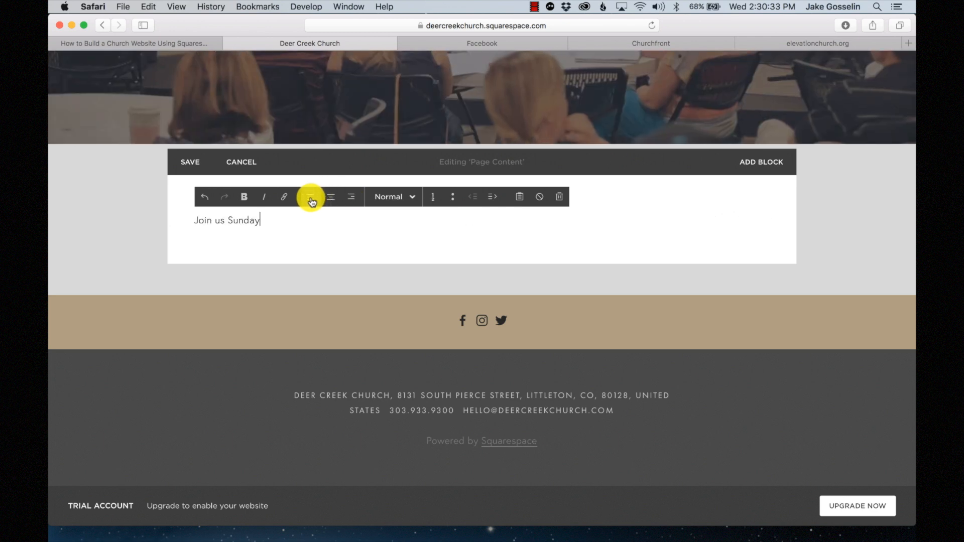
- Try Heading 1, 2, 3 and quote styles on the text, settling on Heading 1
left_click(413, 203)
left_click(396, 233)
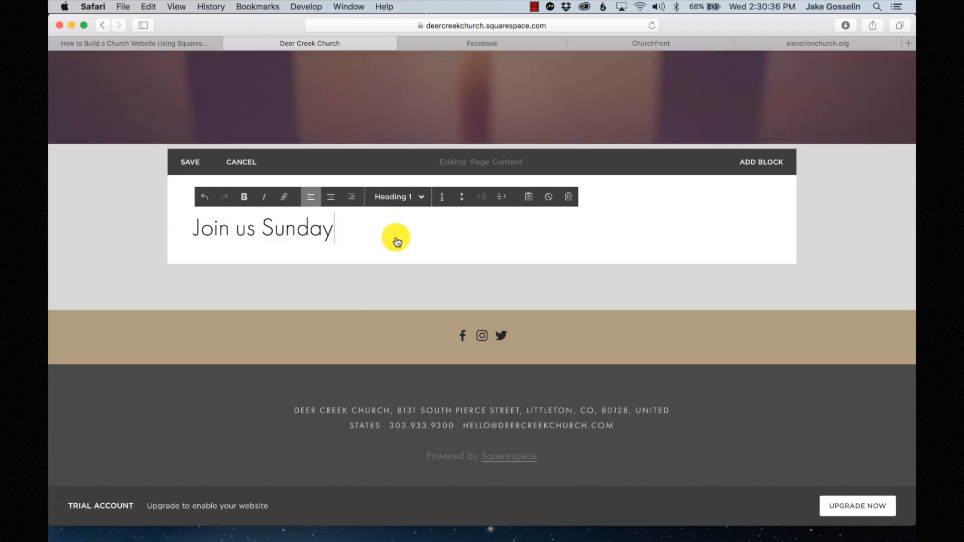
left_click(396, 204)
left_click(395, 256)
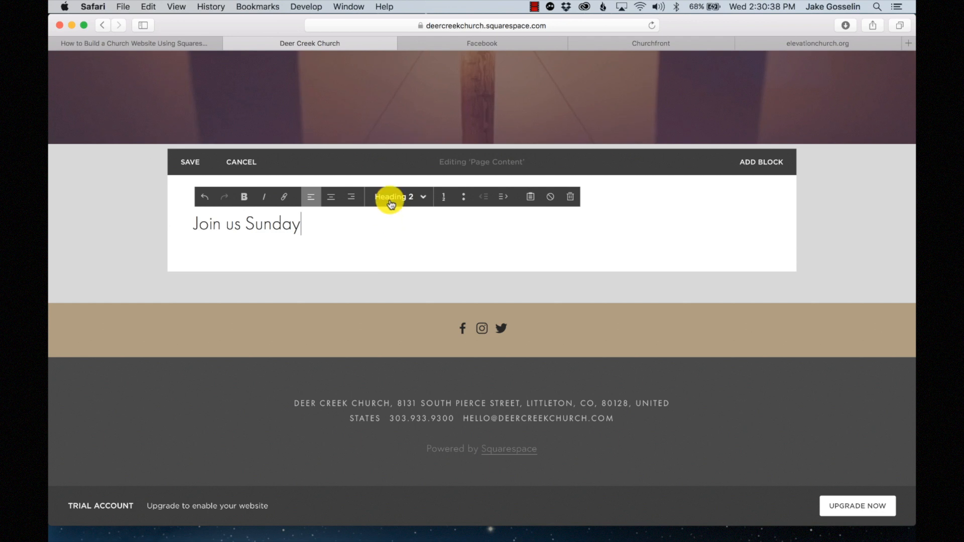
left_click(392, 198)
left_click(394, 281)
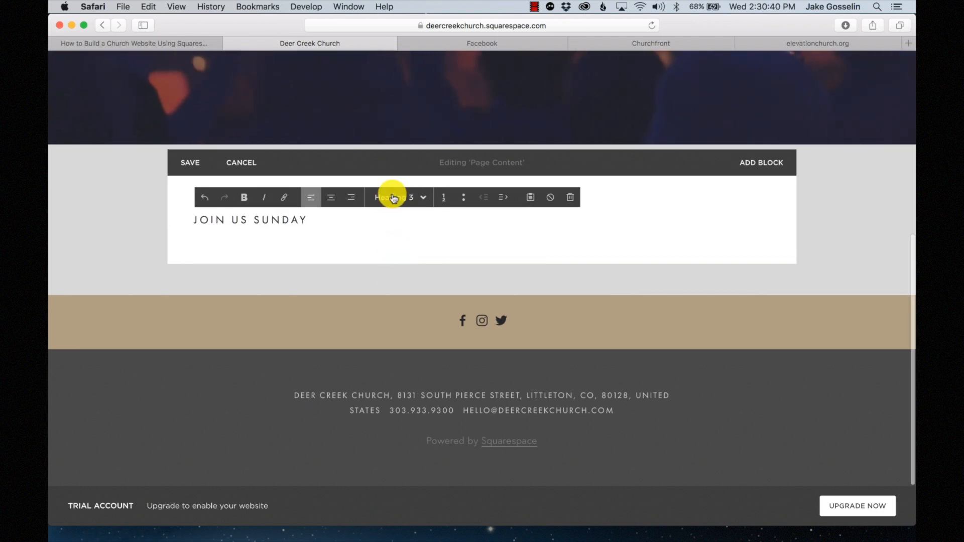
left_click(392, 196)
left_click(387, 299)
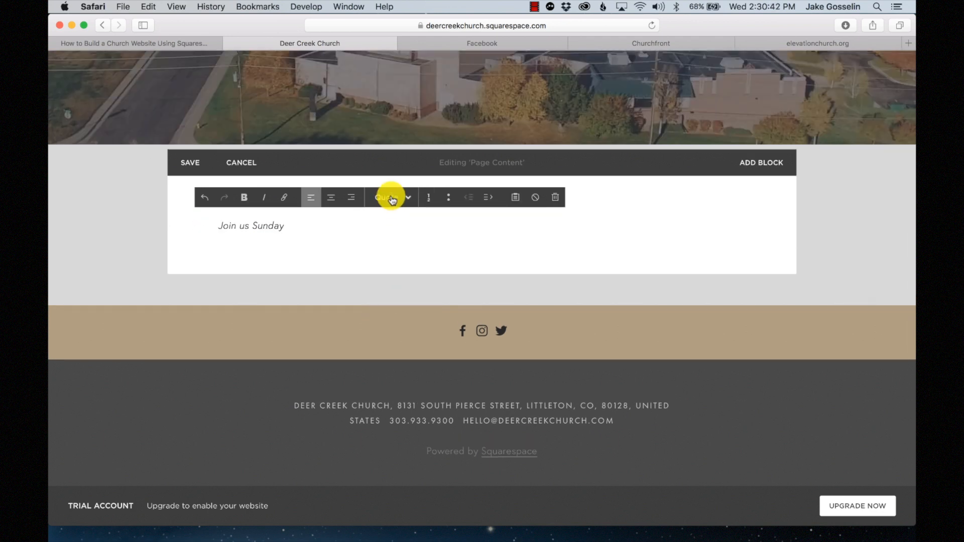
left_click(389, 196)
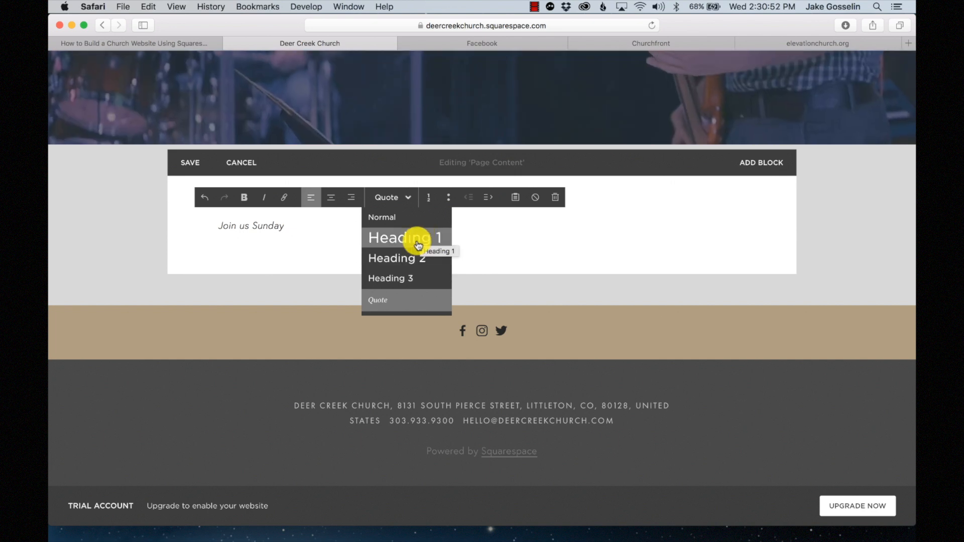
left_click(418, 244)
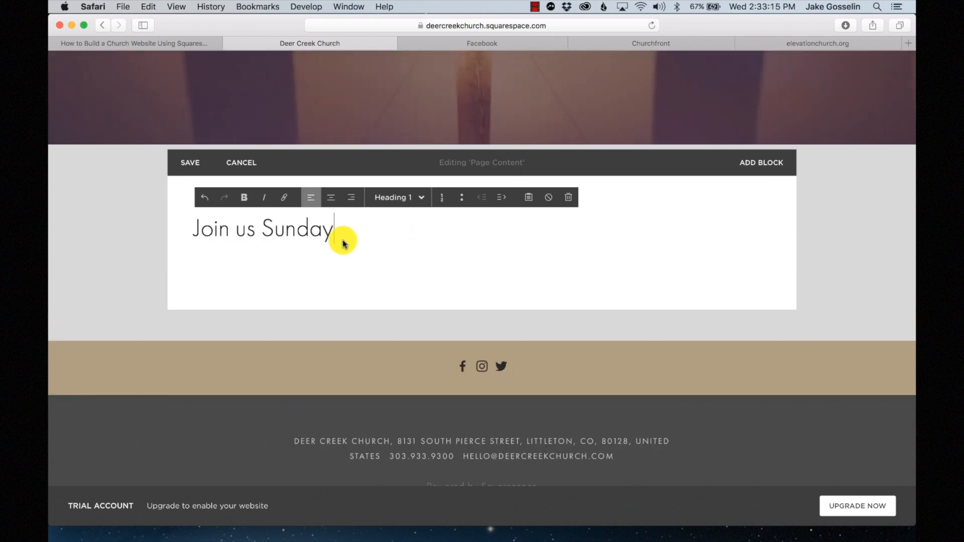
- Add a Heading 2 line reading 9:00AM below the Join us Sunday heading
key("Return")
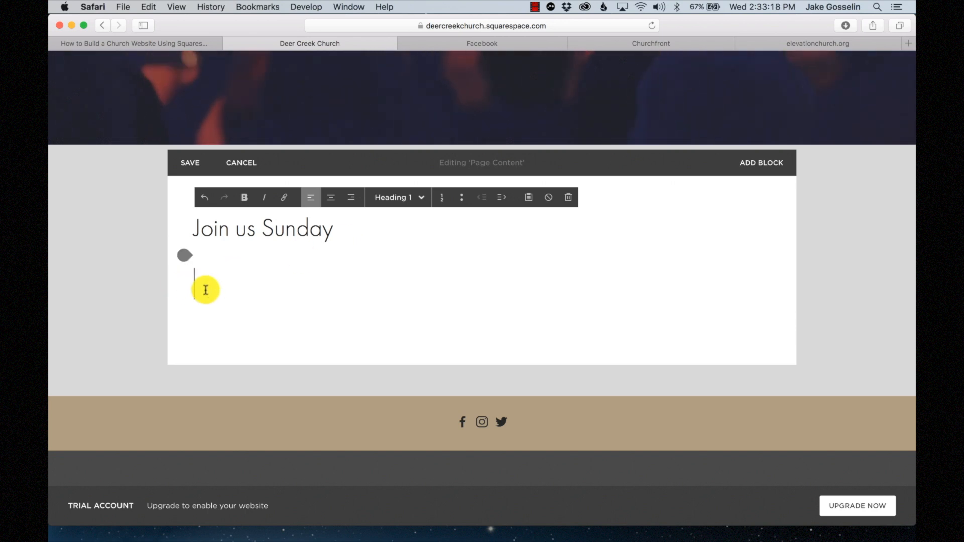
left_click(422, 199)
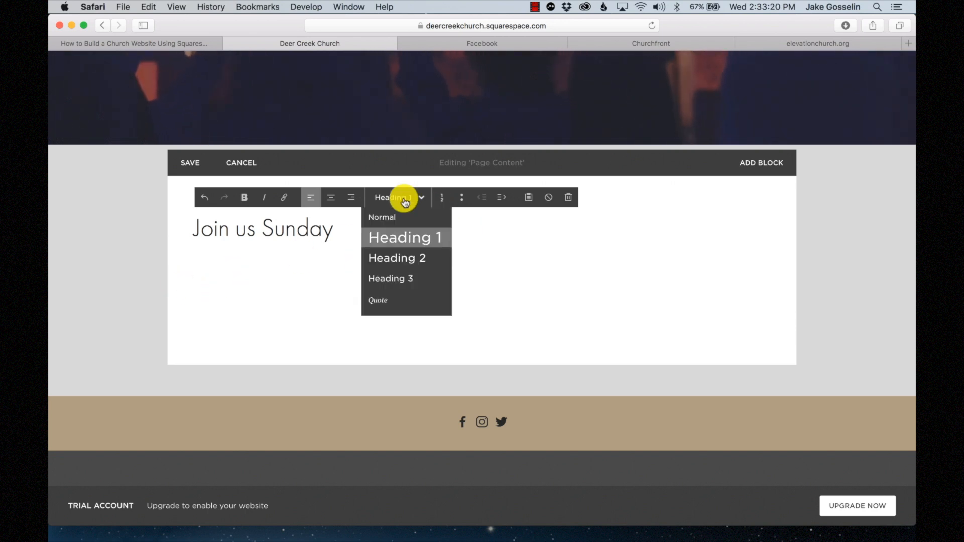
left_click(403, 254)
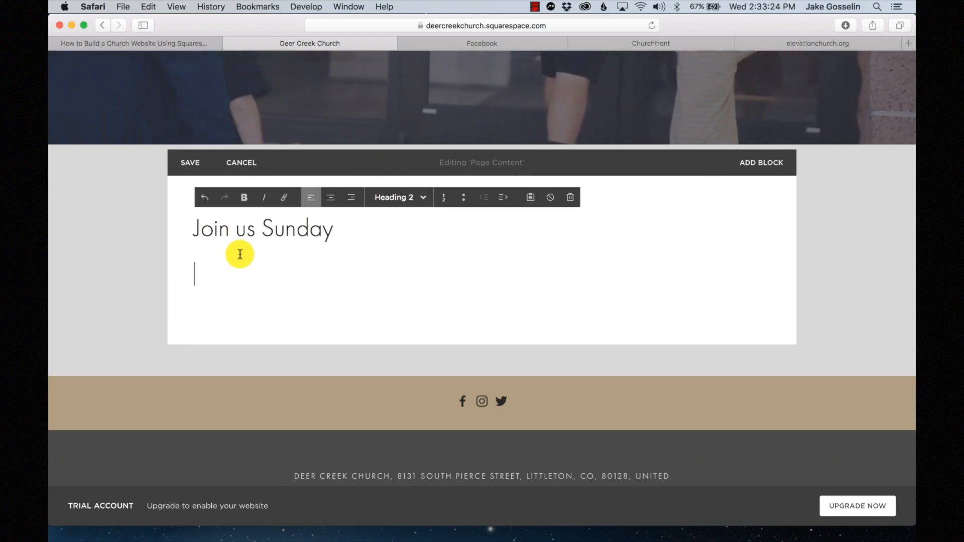
type("9:00")
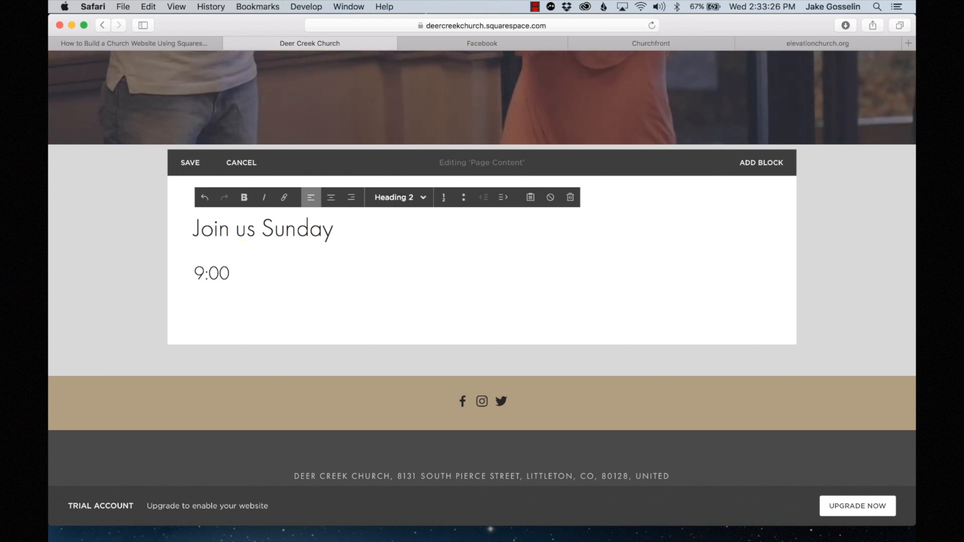
type("AM")
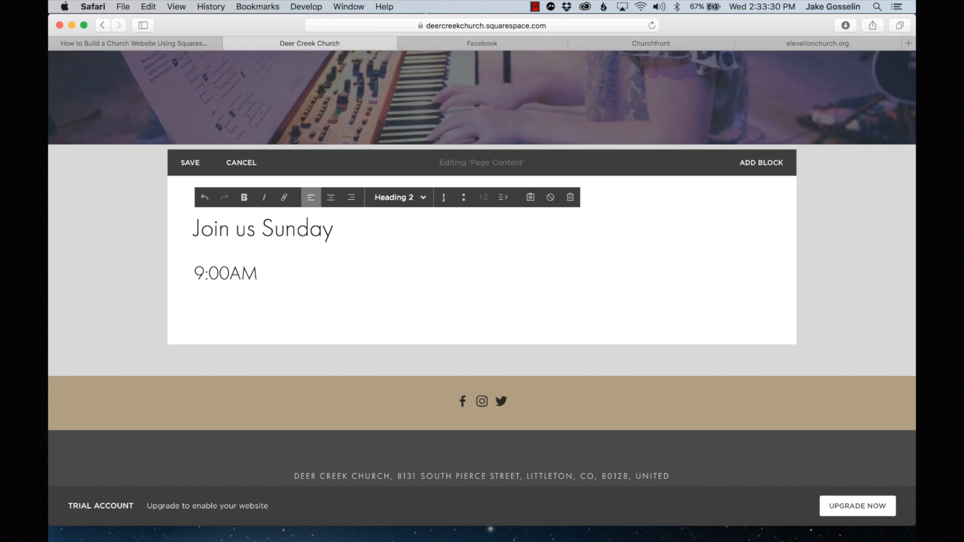
- Add 10:45AM on a new line below 9:00AM and leave the text block
key("Return")
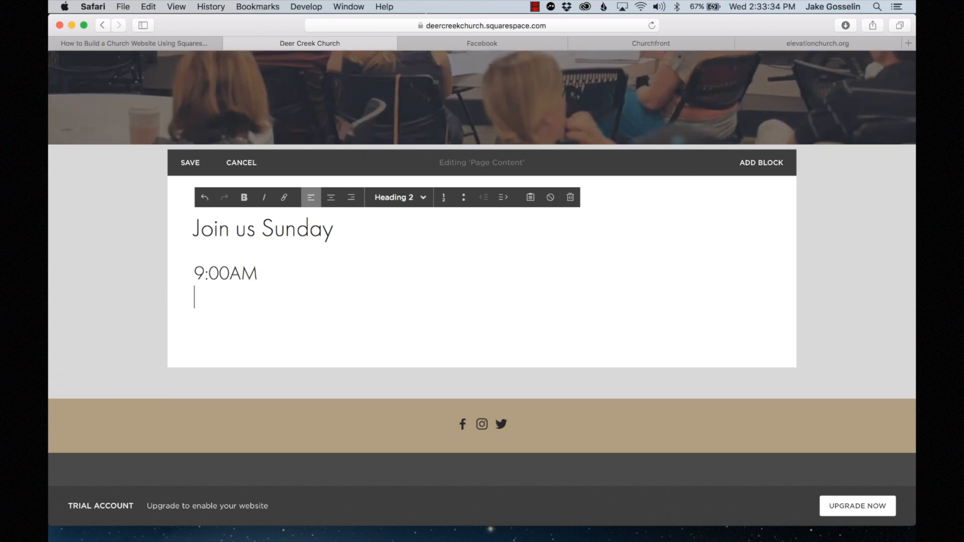
key("BackSpace")
key("Return")
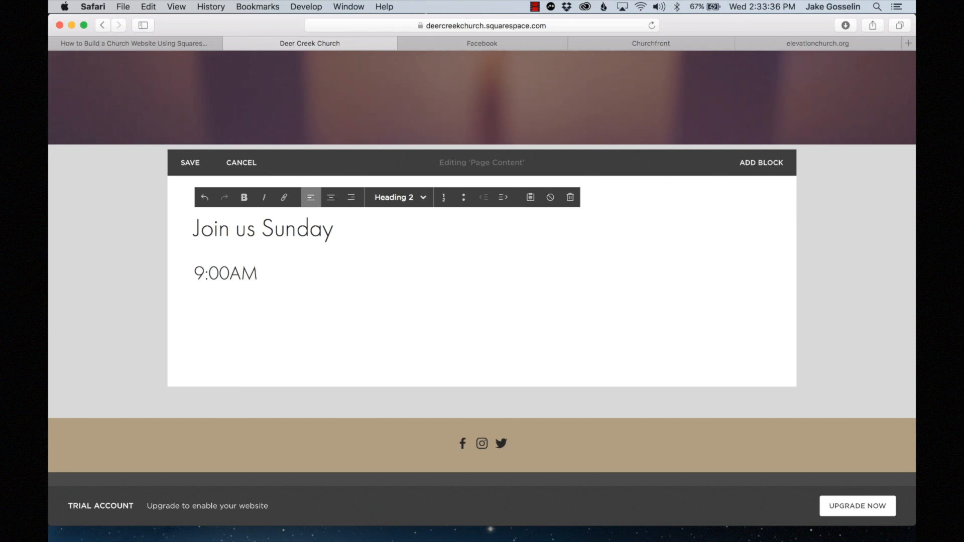
key("BackSpace")
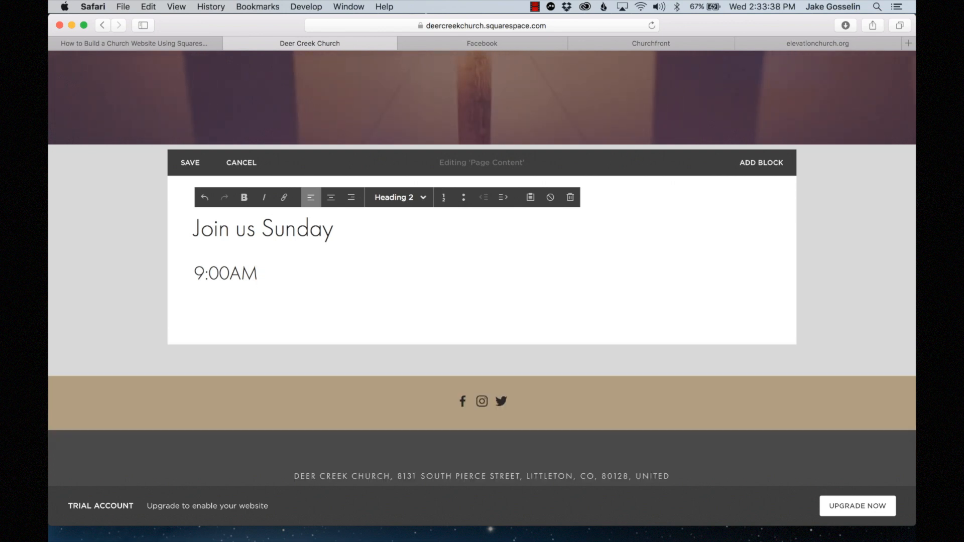
key("Return")
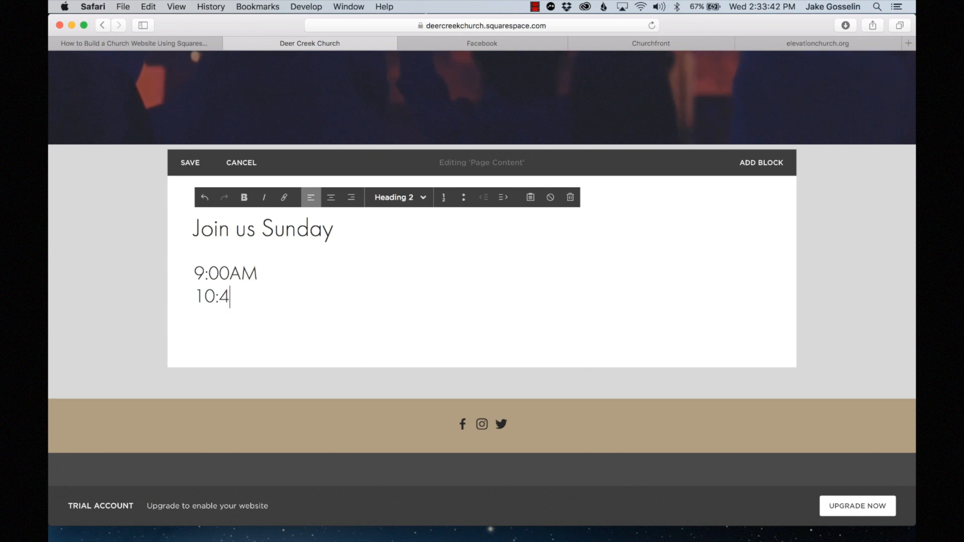
type("10:45AM")
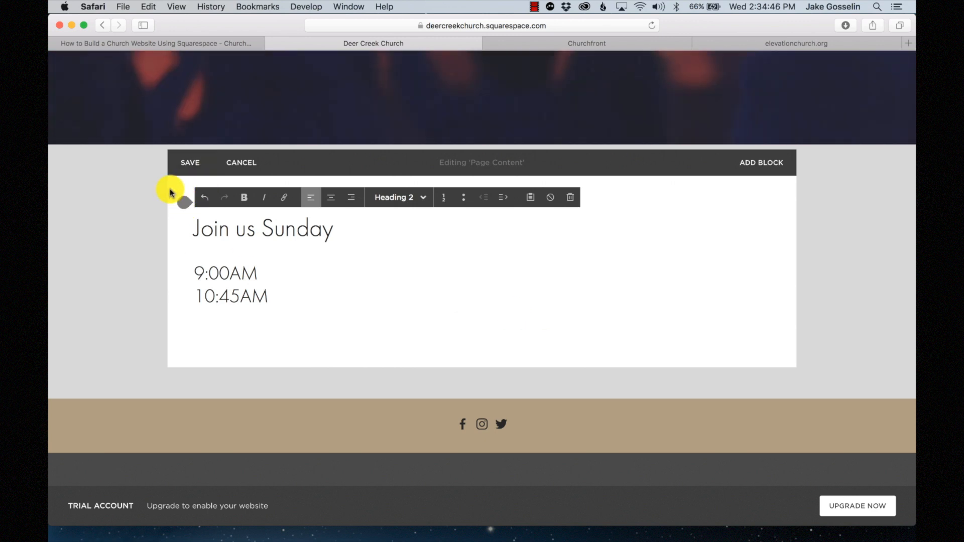
left_click(182, 201)
mouse_move(188, 203)
left_mouse_down()
mouse_move(200, 224)
mouse_move(185, 252)
mouse_move(189, 339)
mouse_move(186, 205)
mouse_move(184, 352)
mouse_move(181, 197)
left_mouse_up()
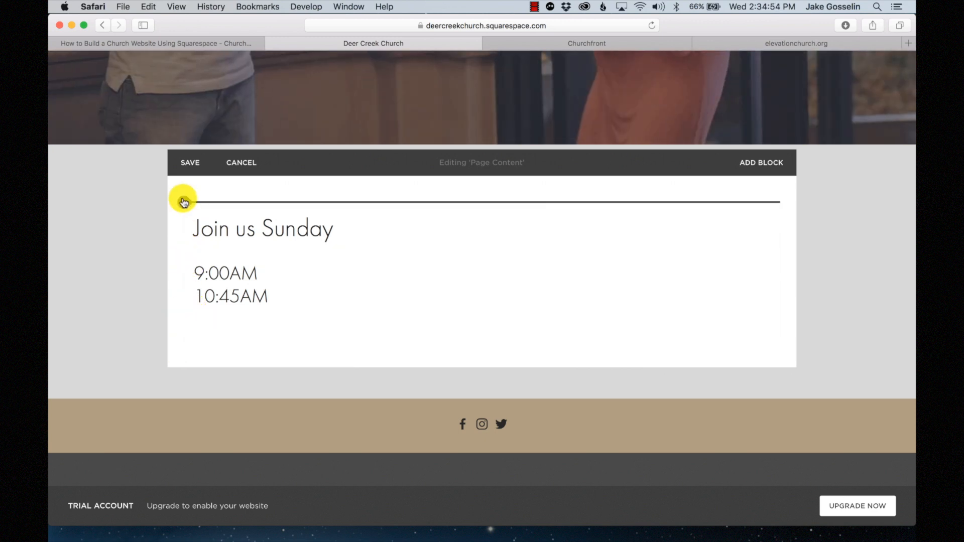
- Open the Add Block menu above the Join us Sunday heading and browse the block types
left_click(182, 199)
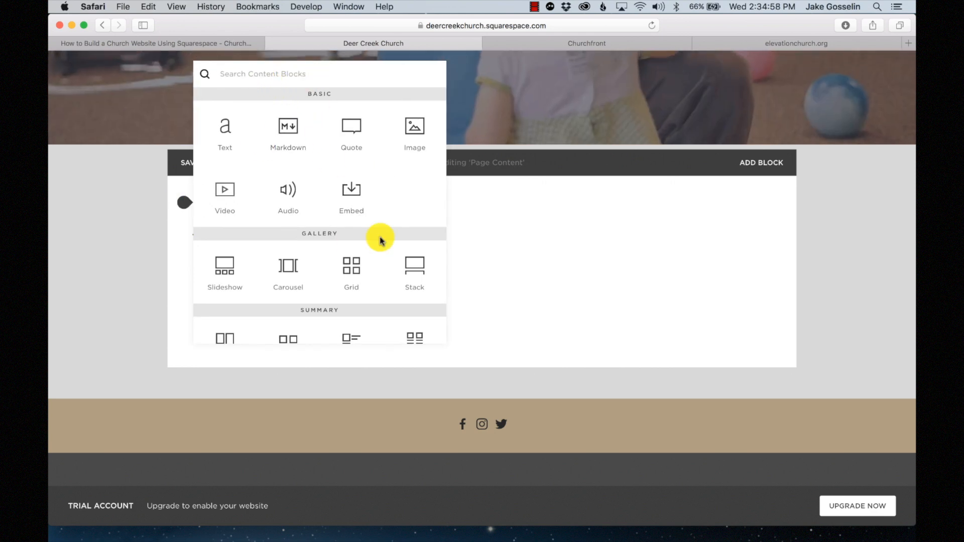
scroll(380, 240, "down", 2)
scroll(381, 242, "down", 10)
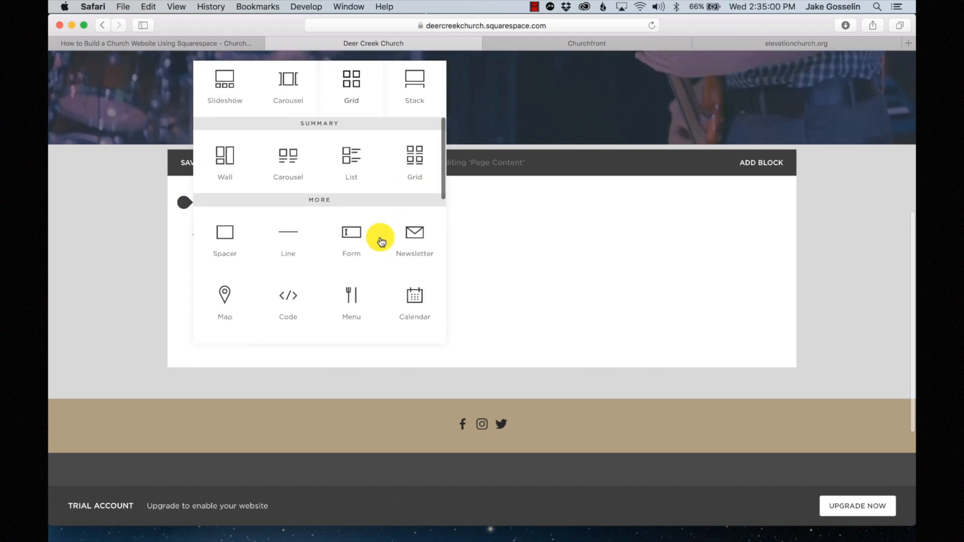
scroll(381, 242, "down", 2)
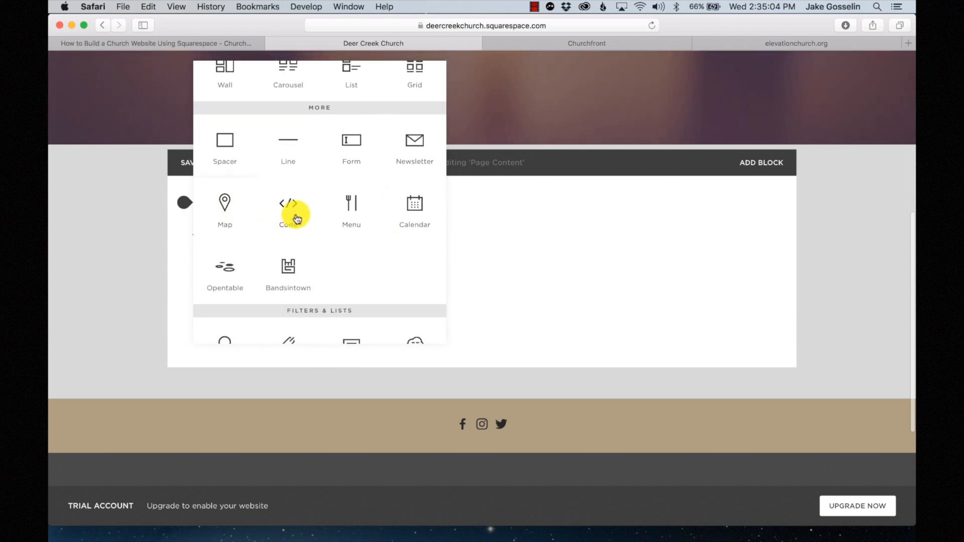
scroll(296, 215, "up", 6)
scroll(285, 159, "up", 9)
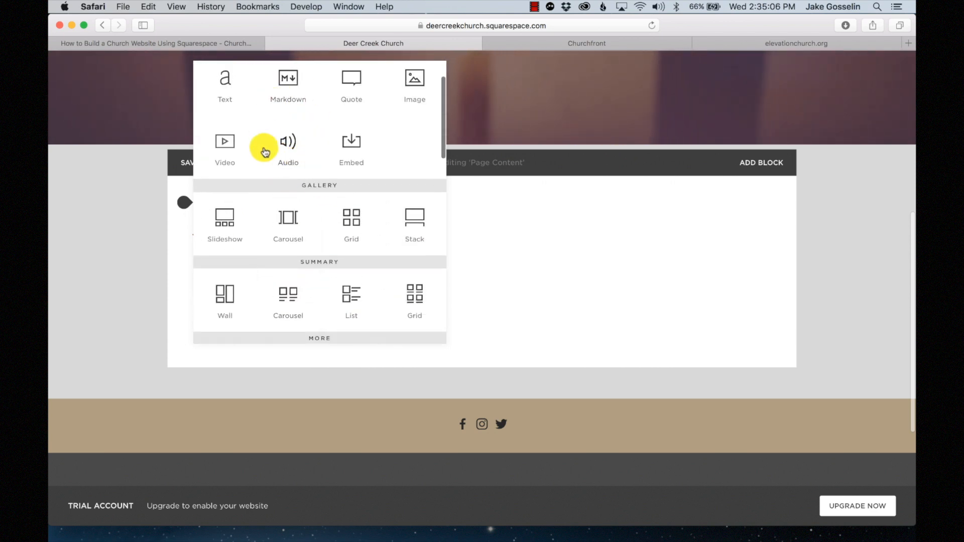
scroll(298, 167, "up", 3)
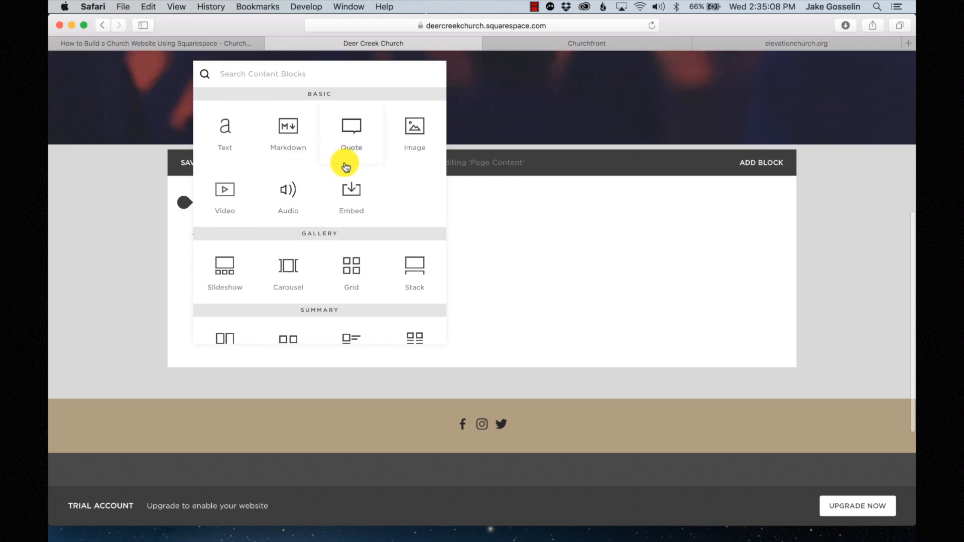
scroll(346, 167, "down", 17)
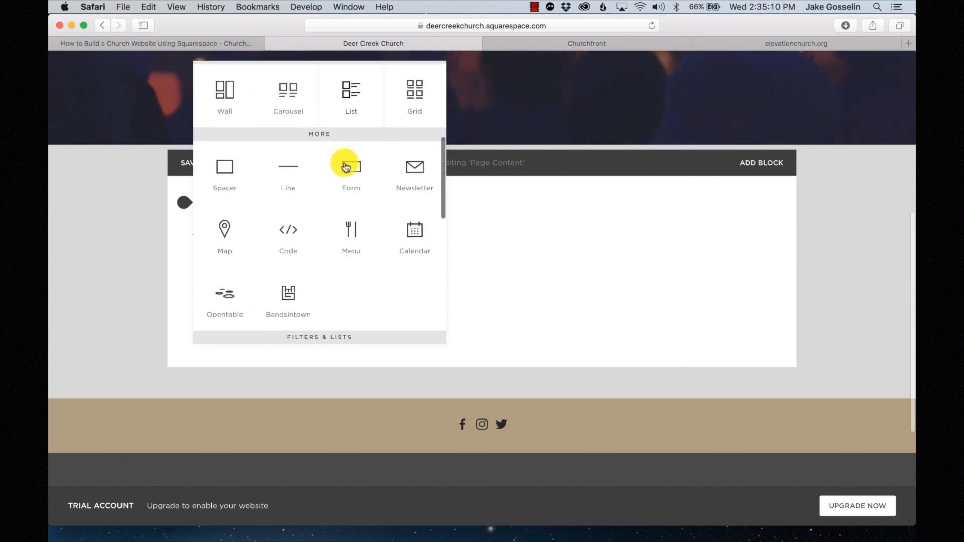
scroll(346, 166, "down", 3)
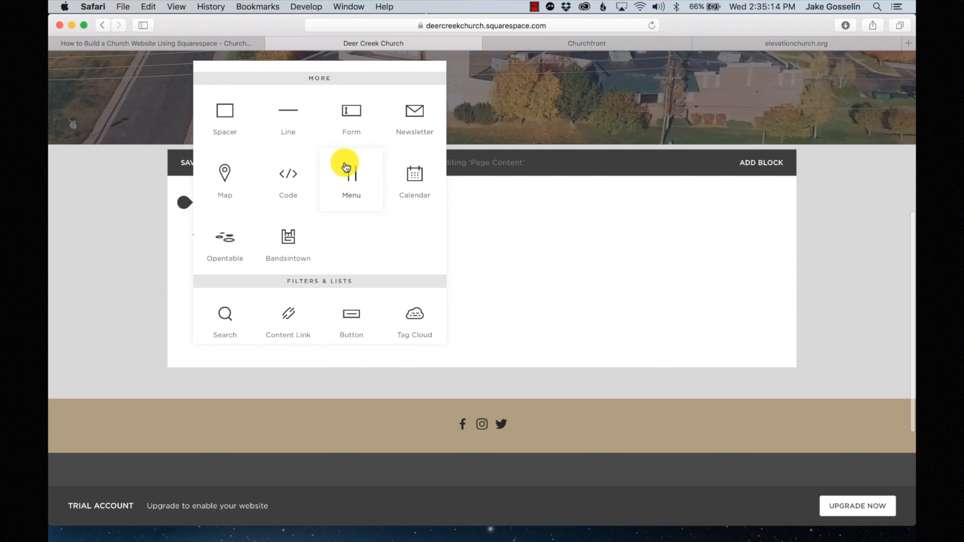
- Insert a Map block pinned at the church's address above the service times
left_click(232, 186)
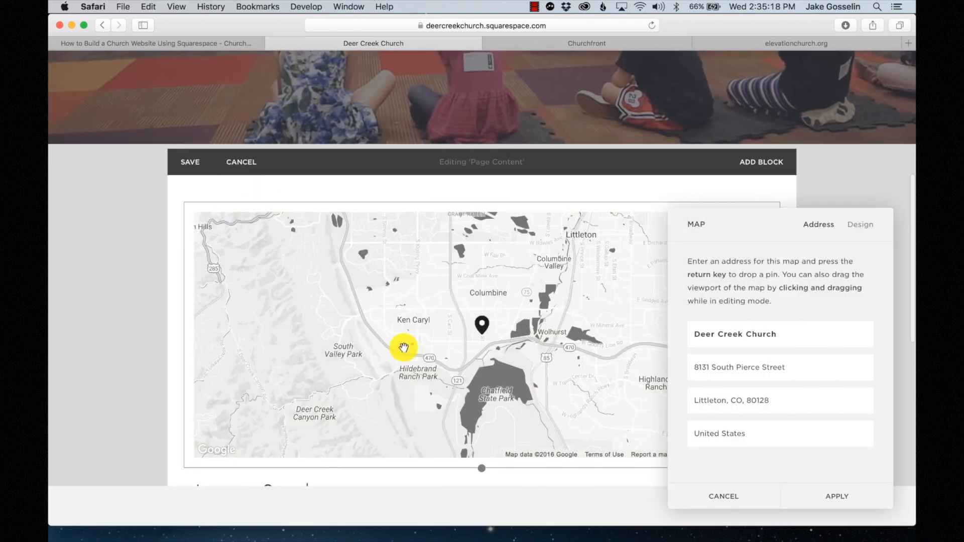
scroll(401, 348, "down", 5)
scroll(459, 216, "up", 3)
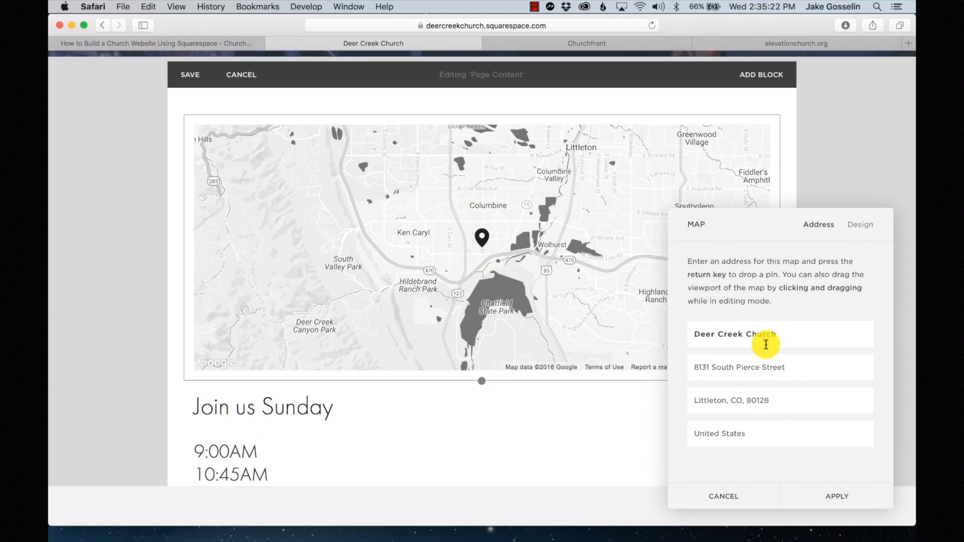
left_click(838, 496)
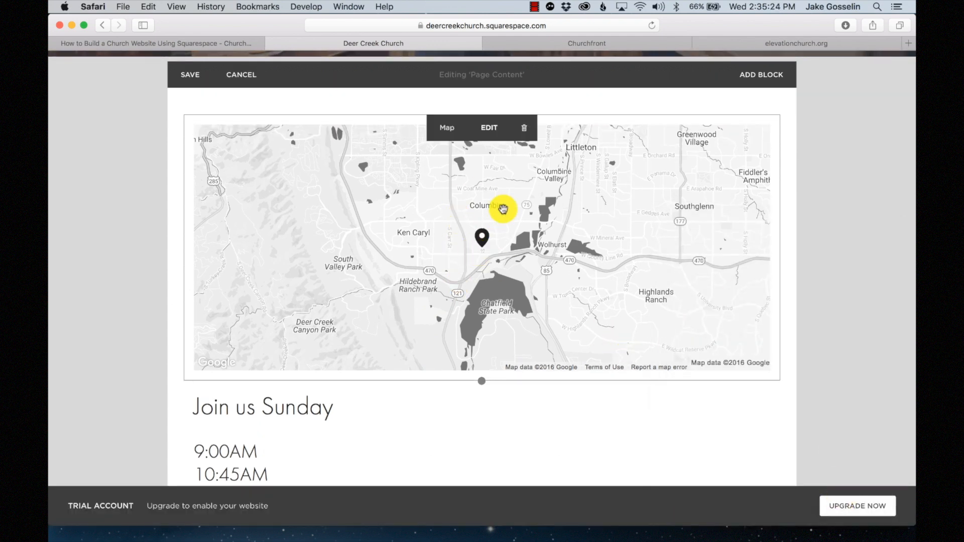
scroll(470, 243, "down", 2)
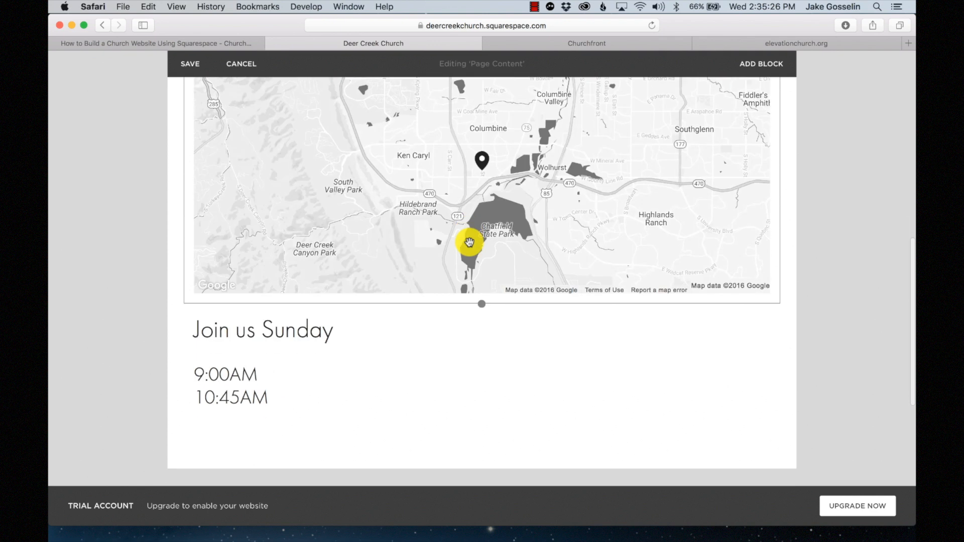
scroll(427, 229, "up", 3)
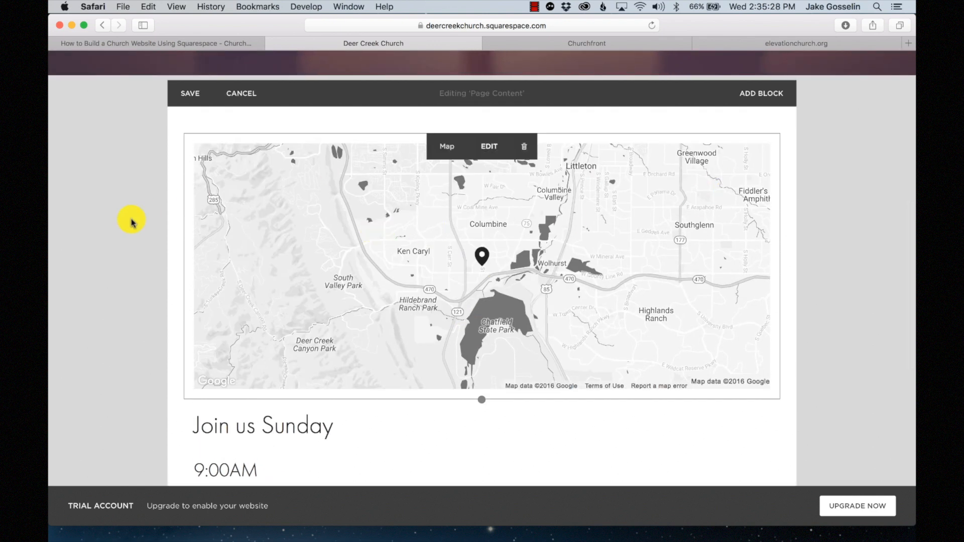
scroll(346, 417, "down", 5)
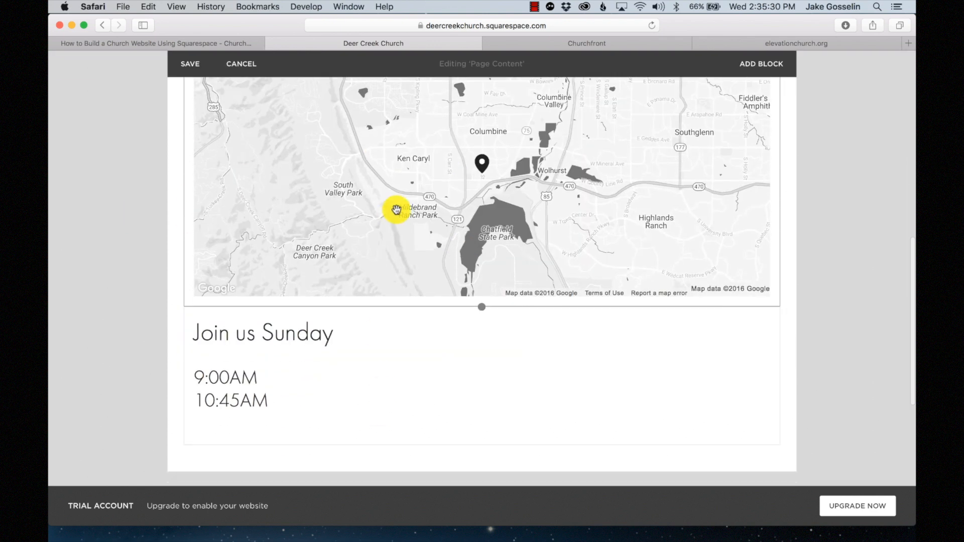
scroll(396, 210, "down", 4)
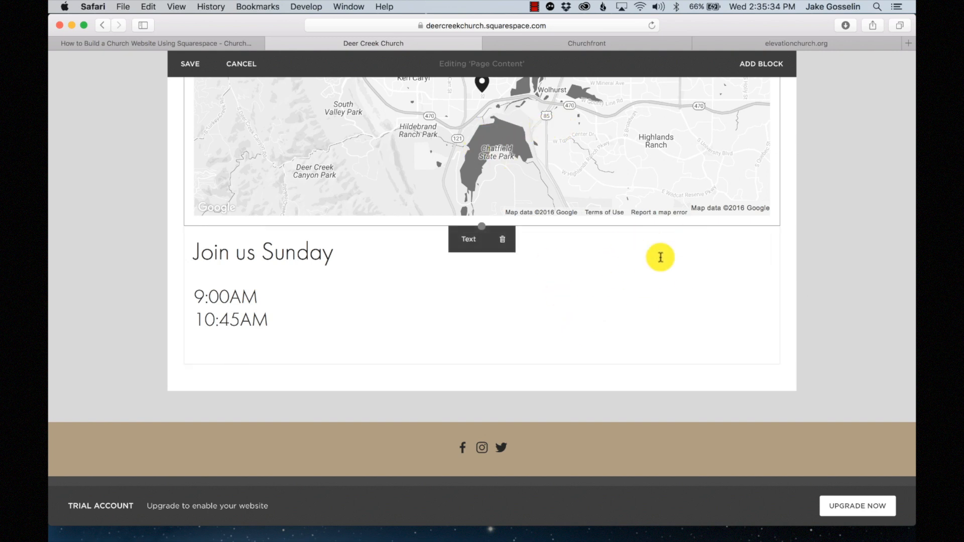
- Drag the map beside the Join us Sunday text into two columns and save the page
left_click_drag(550, 103, 759, 282)
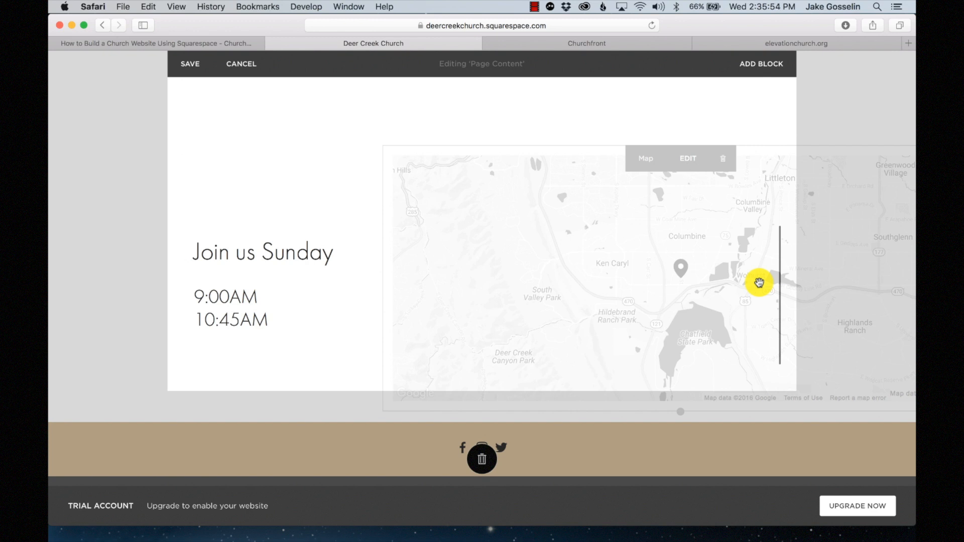
left_click_drag(759, 283, 759, 282)
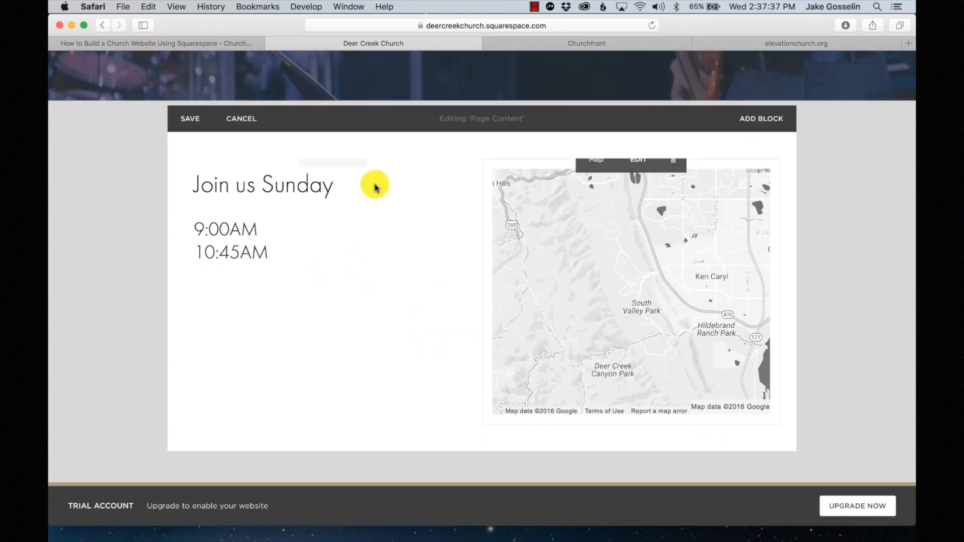
left_click(197, 119)
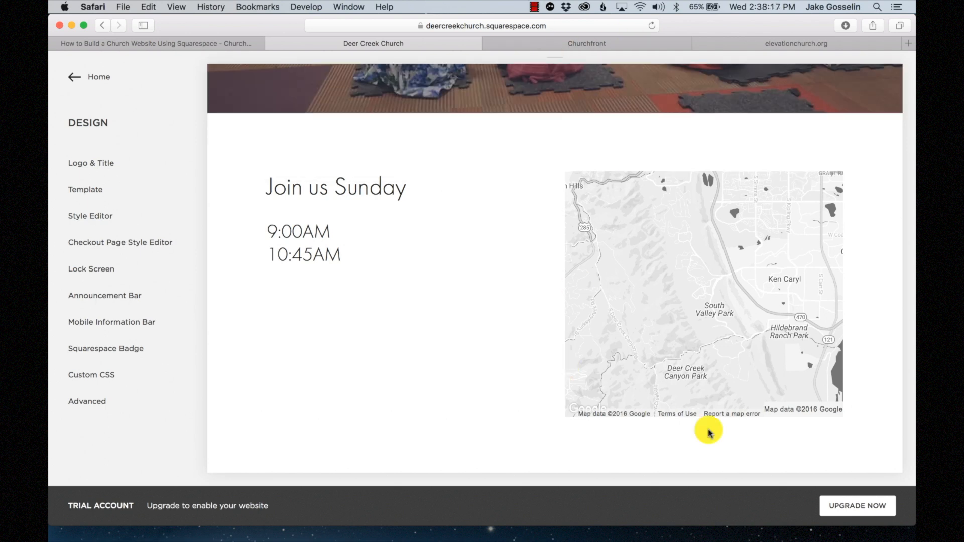
scroll(616, 336, "up", 3)
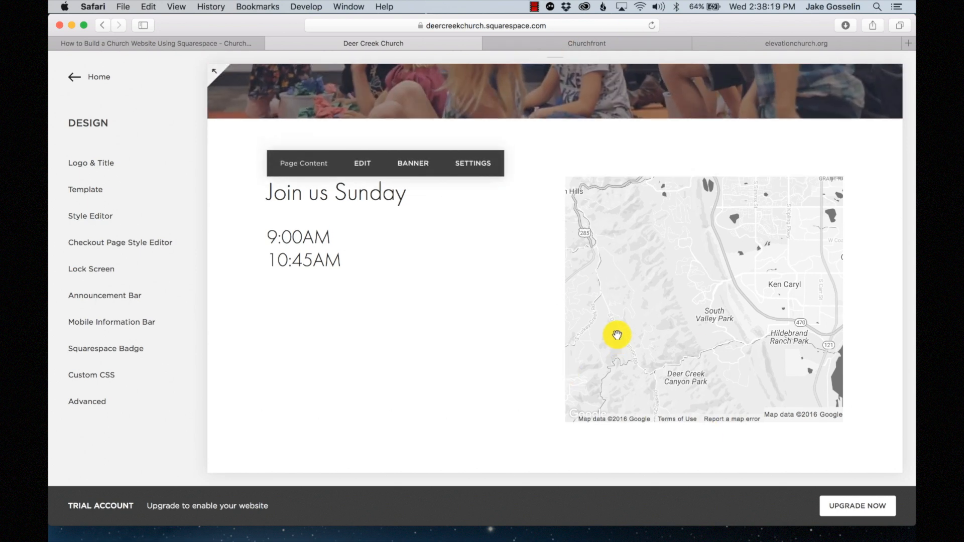
scroll(474, 357, "down", 5)
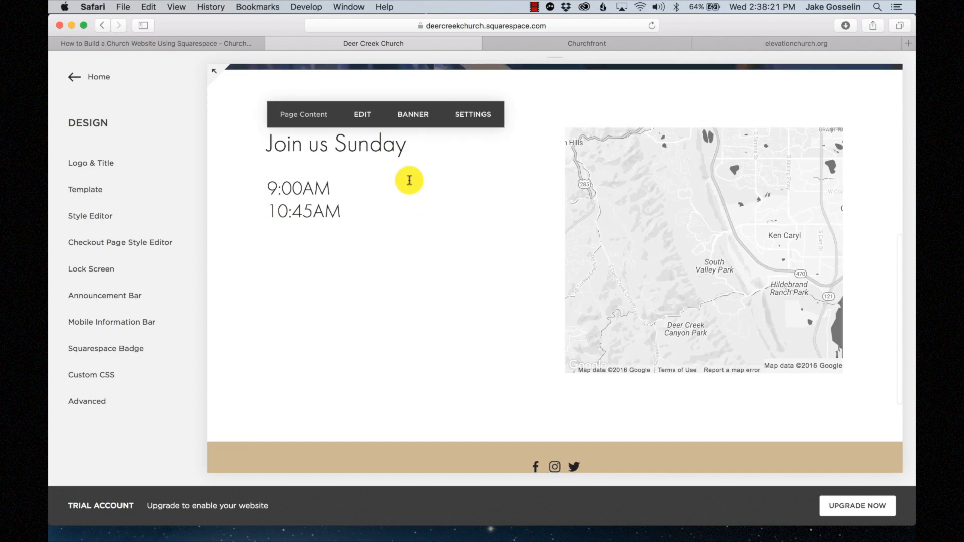
- Add a Button block labelled Directions below the service times
left_click(362, 115)
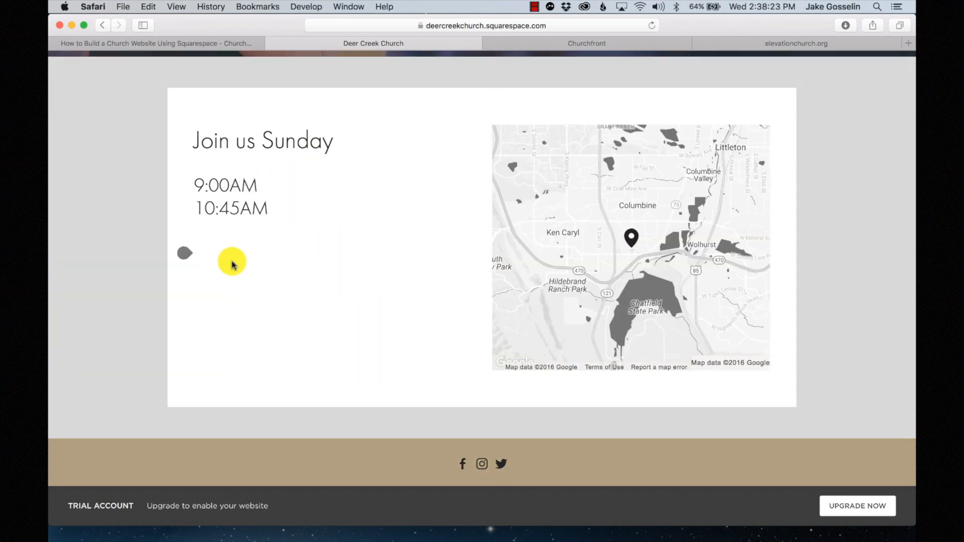
left_click(187, 255)
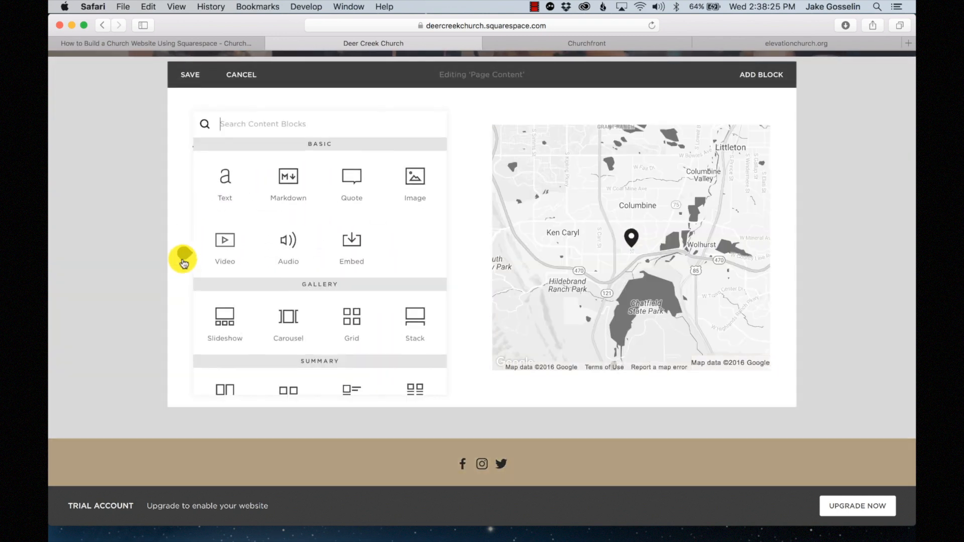
scroll(281, 300, "down", 10)
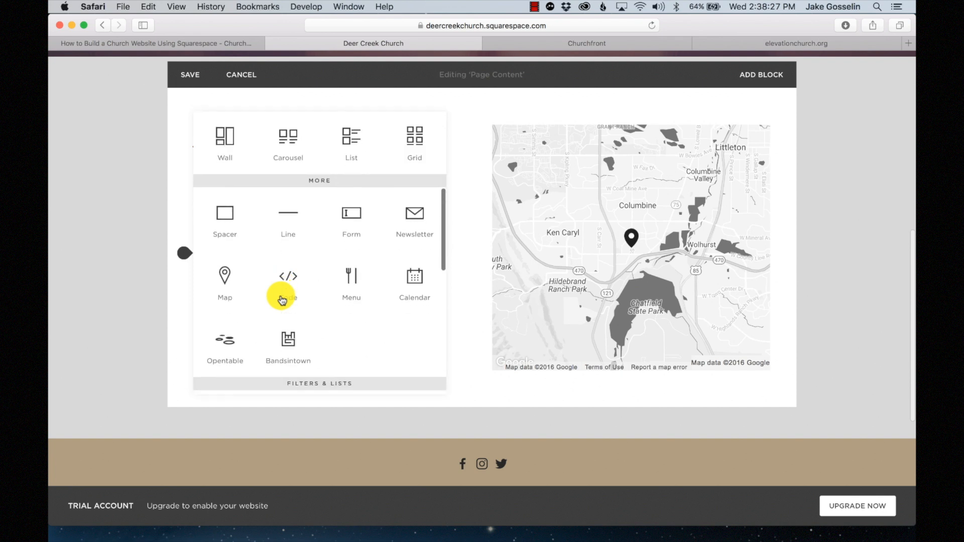
left_click(352, 232)
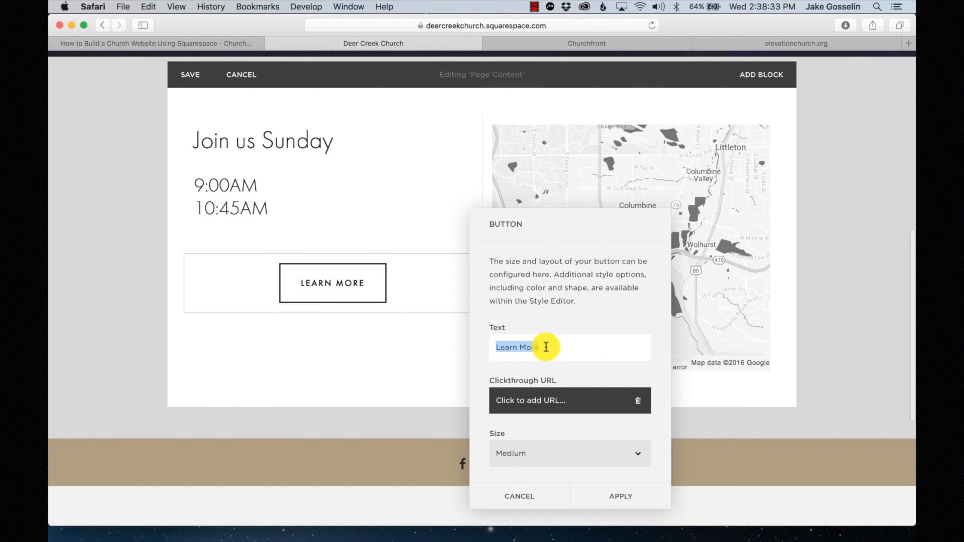
type("Directions")
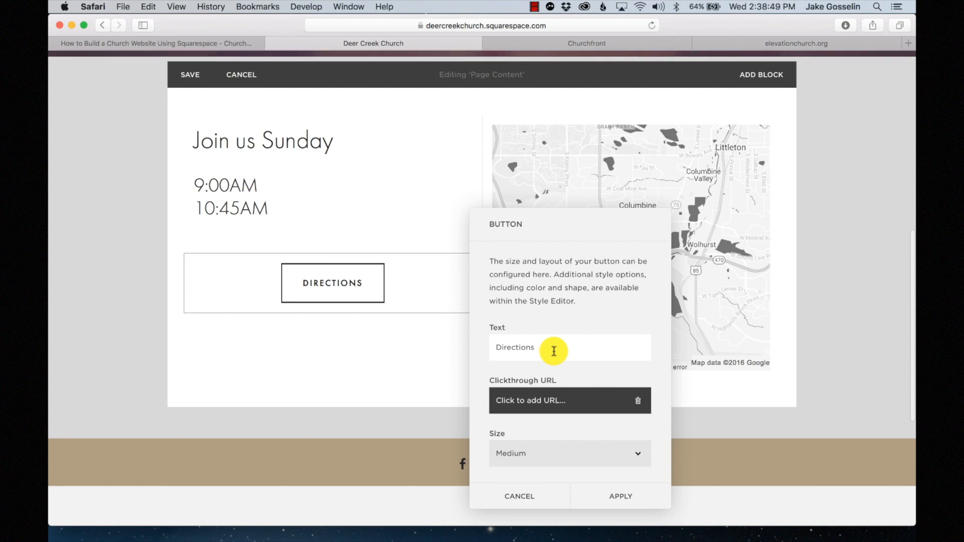
scroll(554, 351, "down", 2)
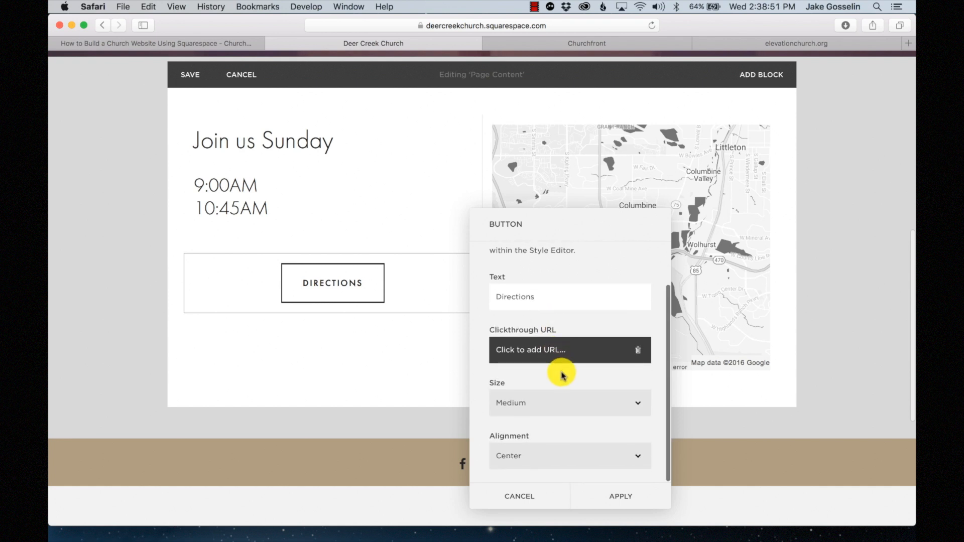
left_click(608, 494)
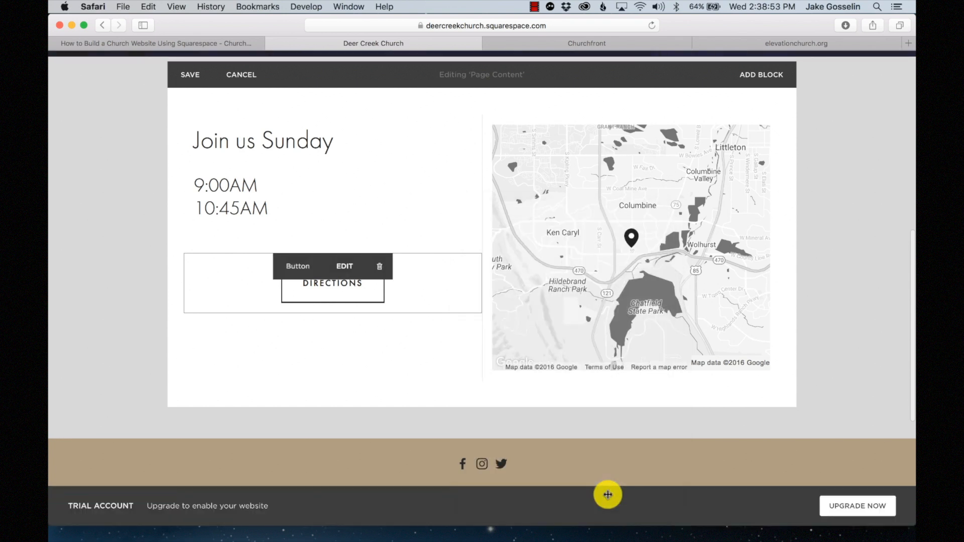
- Add a Plan a Visit button and drag it beside the Directions button
scroll(186, 258, "up", 2)
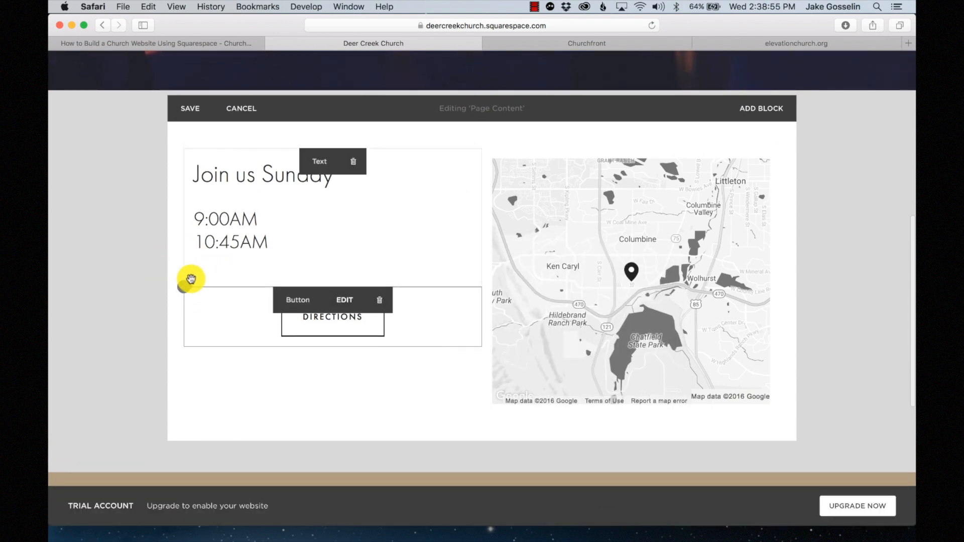
left_click(187, 279)
scroll(295, 338, "down", 5)
scroll(289, 296, "up", 4)
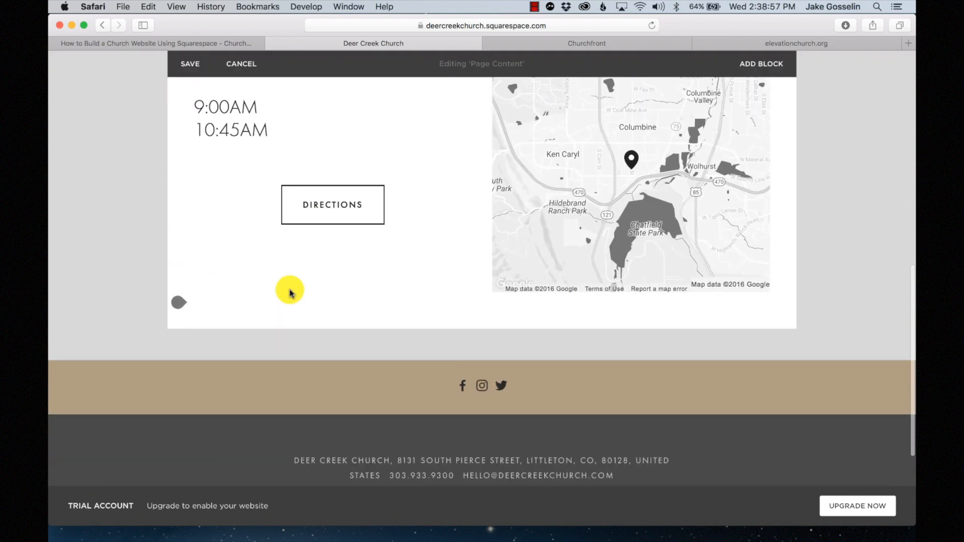
left_click(184, 248)
scroll(345, 258, "down", 8)
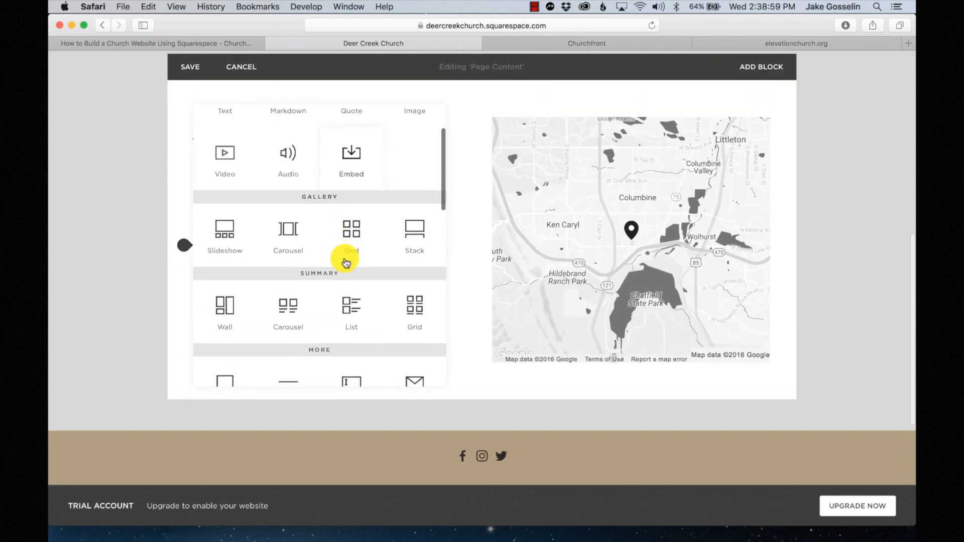
scroll(303, 284, "down", 4)
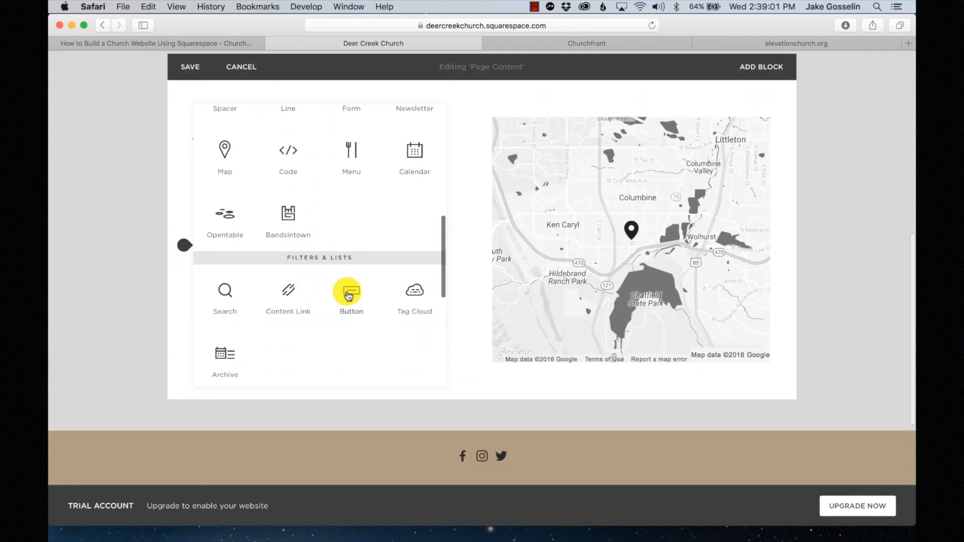
left_click(349, 291)
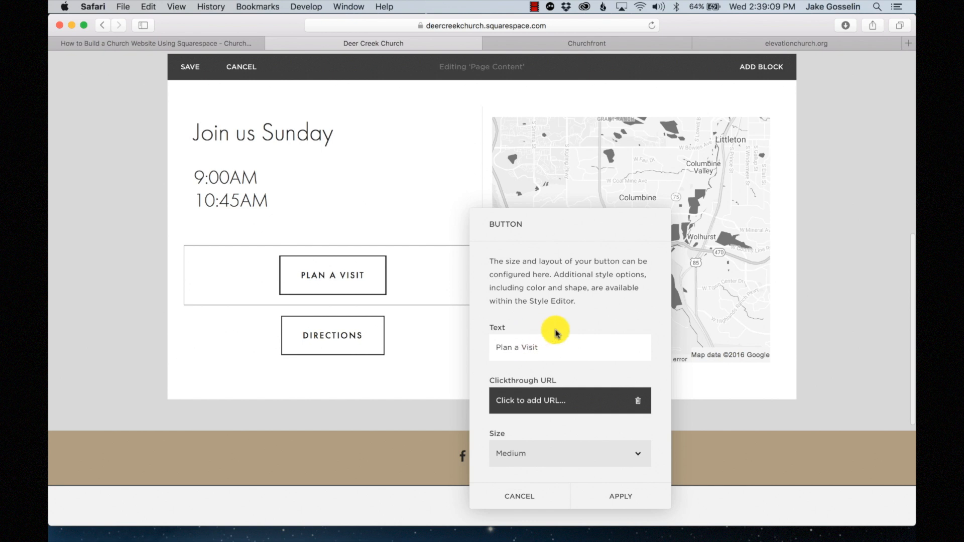
scroll(551, 397, "down", 3)
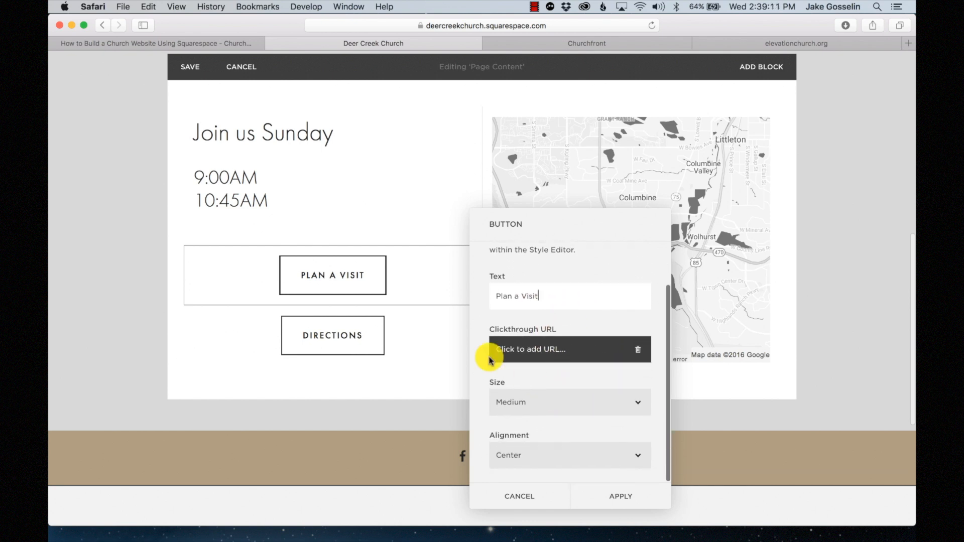
left_click(622, 498)
left_click_drag(453, 287, 465, 329)
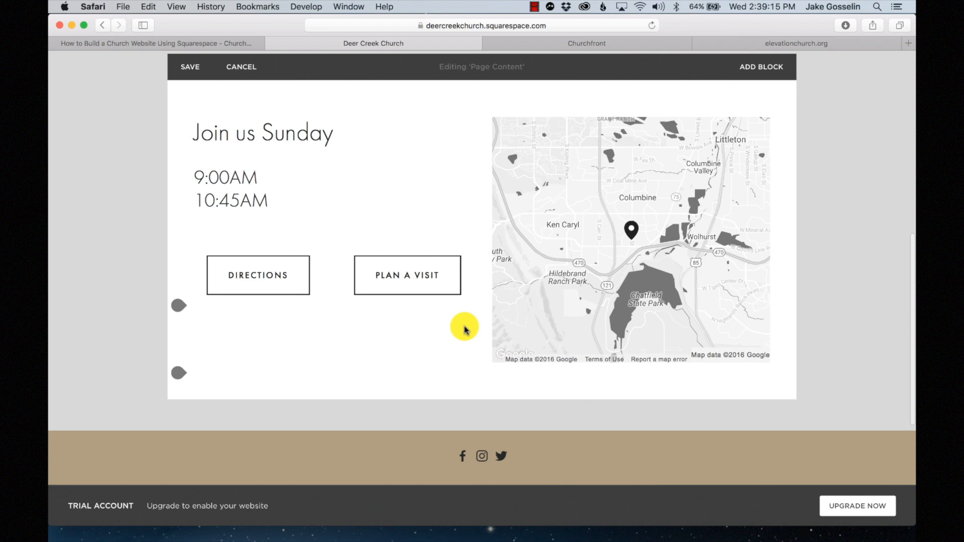
- Centre-align the Join us Sunday heading and both service times
scroll(277, 228, "up", 2)
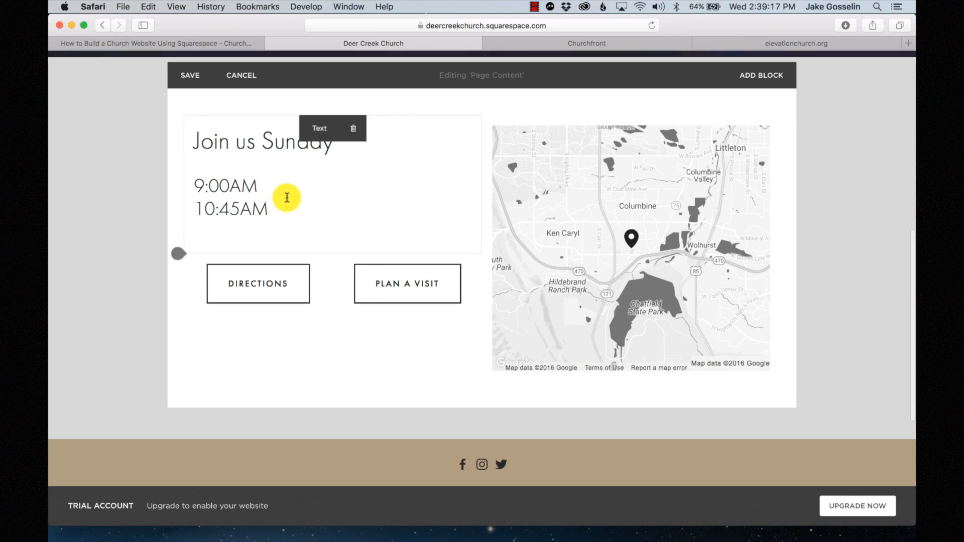
left_click_drag(289, 246, 185, 157)
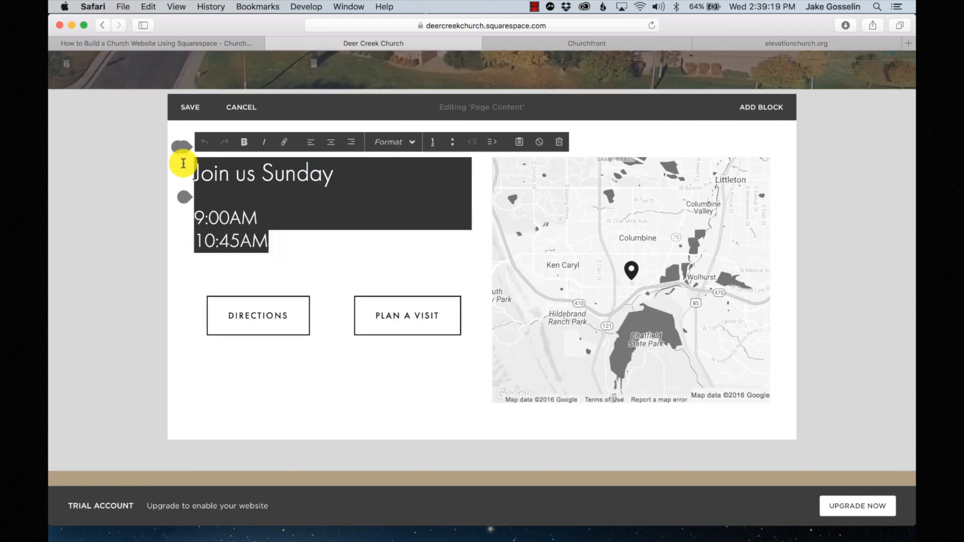
left_click(278, 246)
left_click_drag(281, 242, 189, 157)
left_click(331, 146)
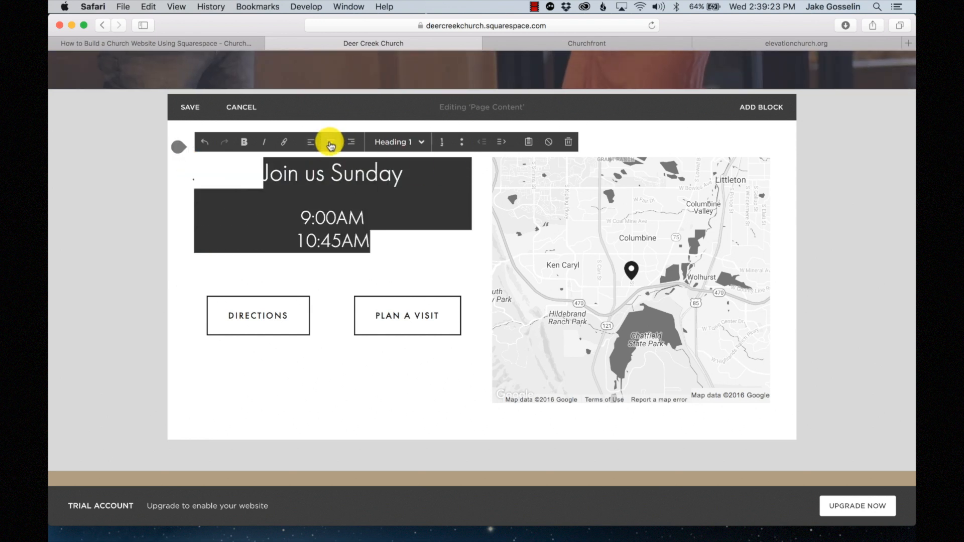
left_click(407, 247)
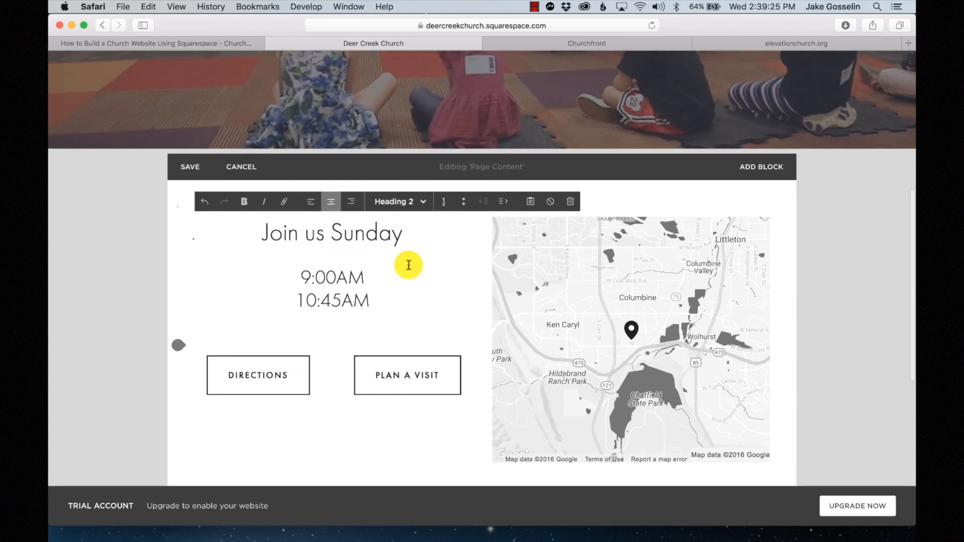
- Shorten the map block so its bottom lines up with the buttons
left_click(555, 409)
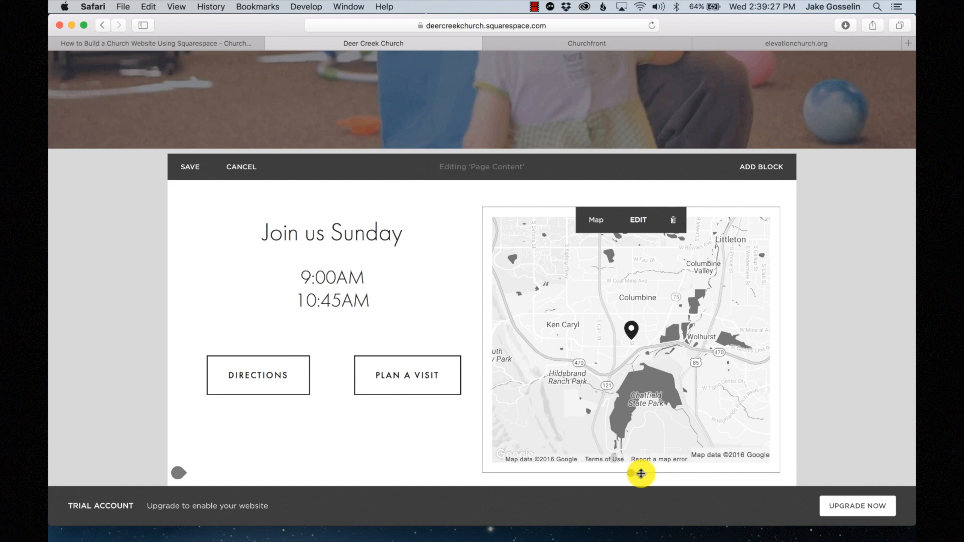
scroll(605, 283, "down", 3)
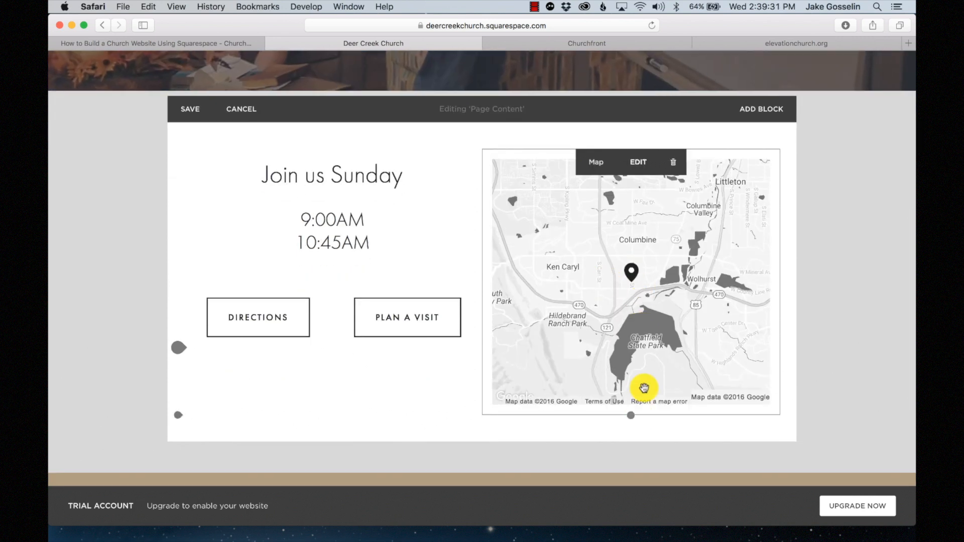
left_click_drag(645, 415, 649, 348)
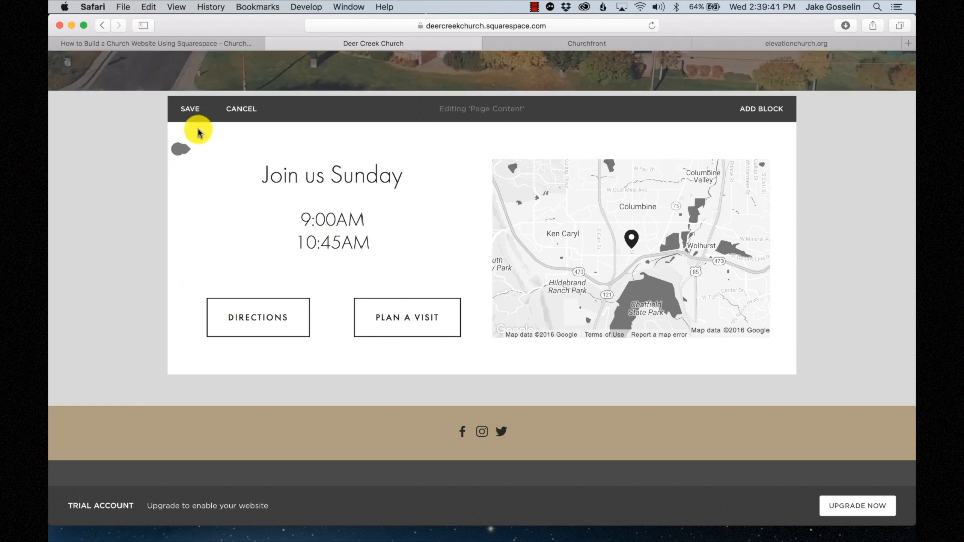
- Save the page content edits and review the section
left_click(192, 114)
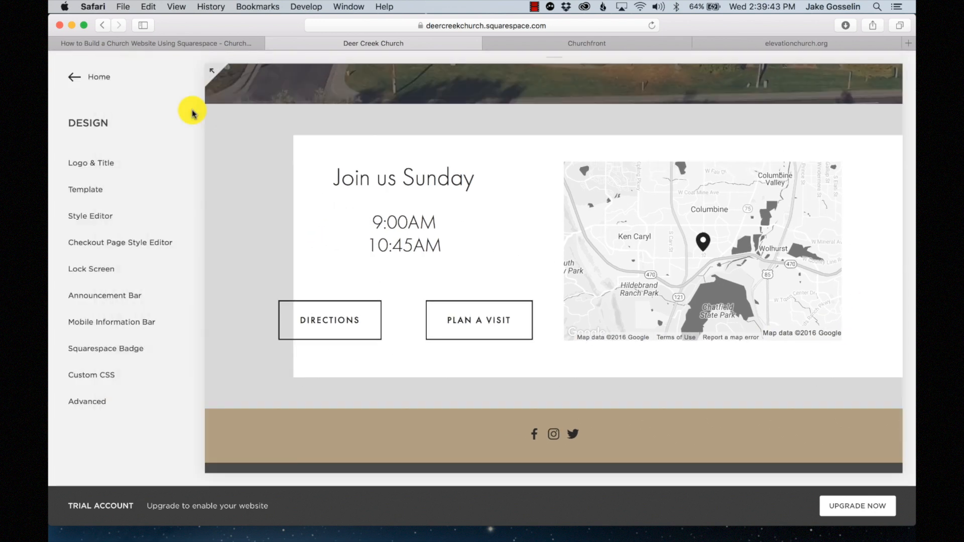
scroll(613, 236, "up", 2)
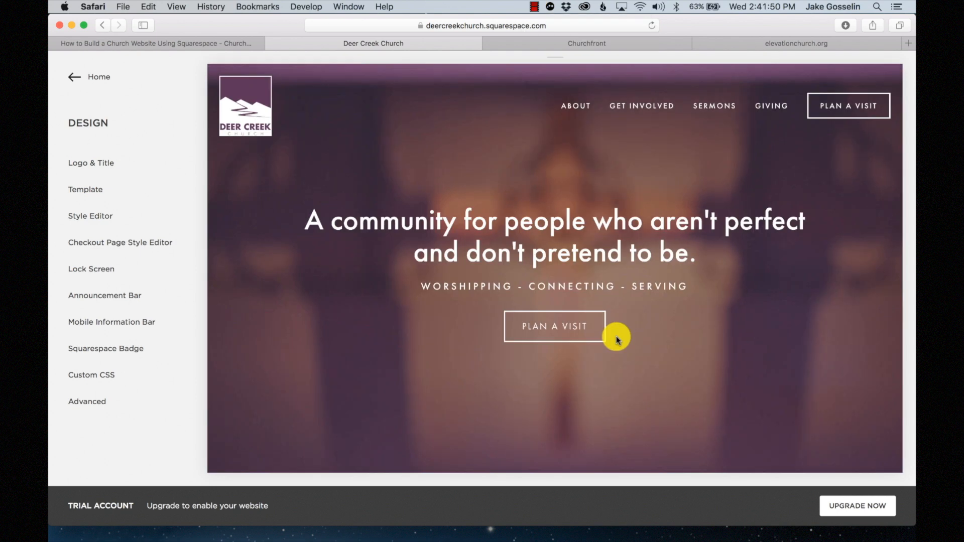
scroll(613, 334, "down", 10)
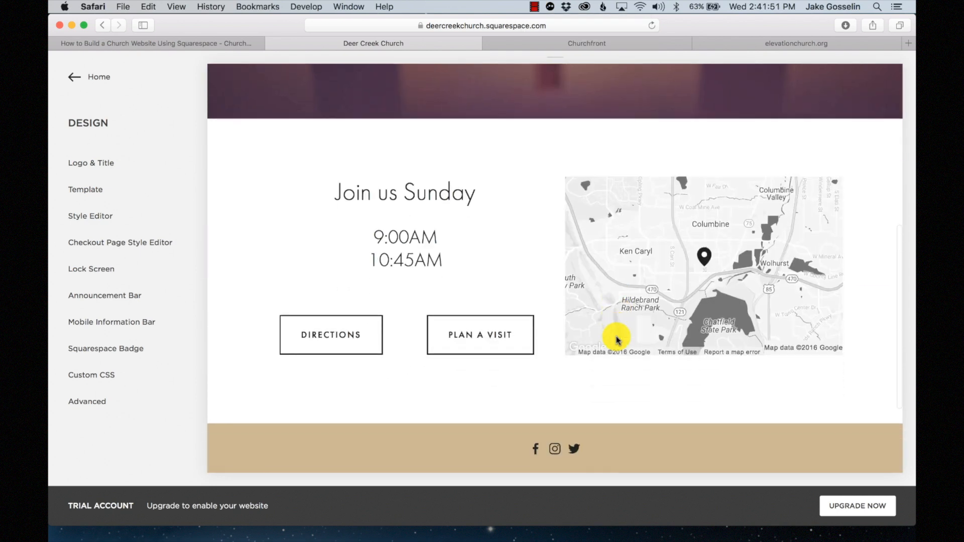
scroll(616, 340, "down", 2)
scroll(616, 340, "up", 15)
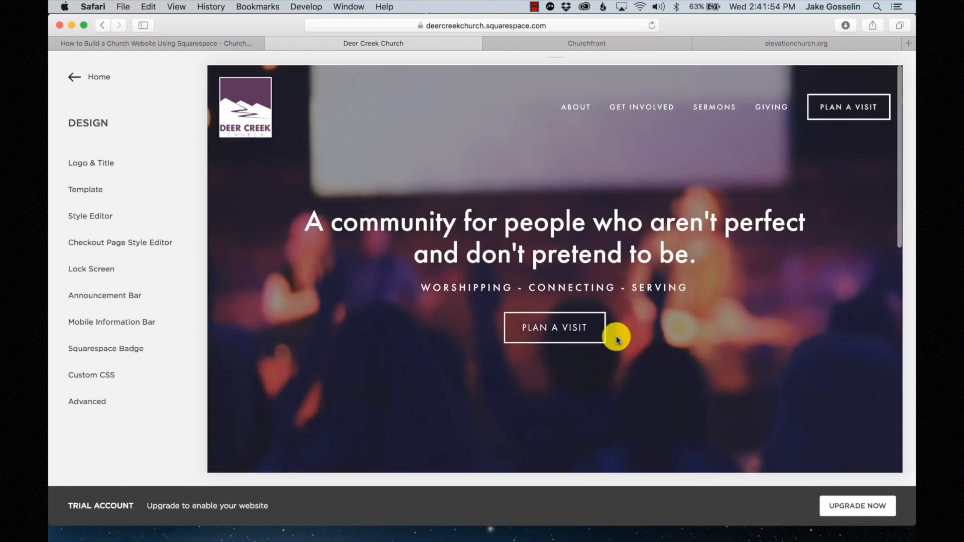
- Preview the page at phone size, then switch back to desktop size
mouse_move(553, 60)
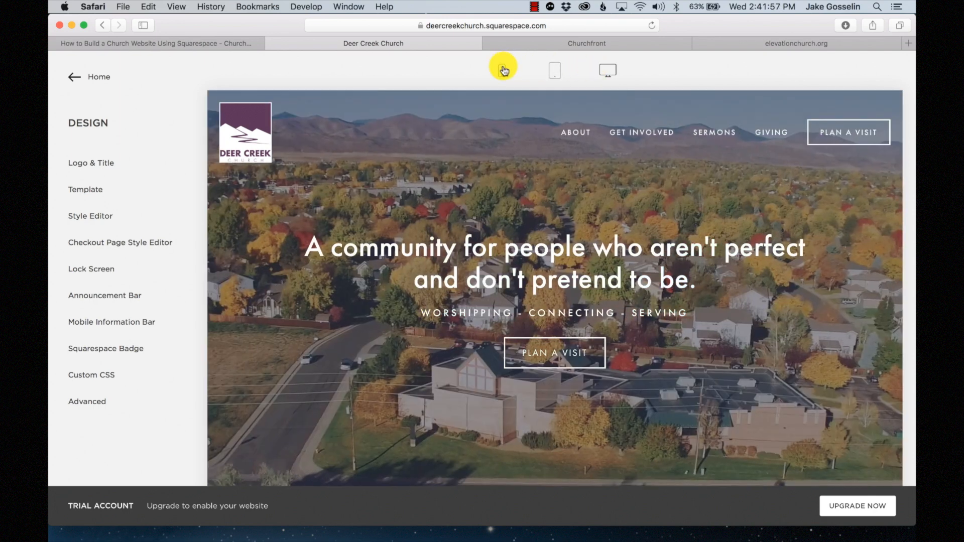
left_click(503, 69)
scroll(587, 329, "down", 2)
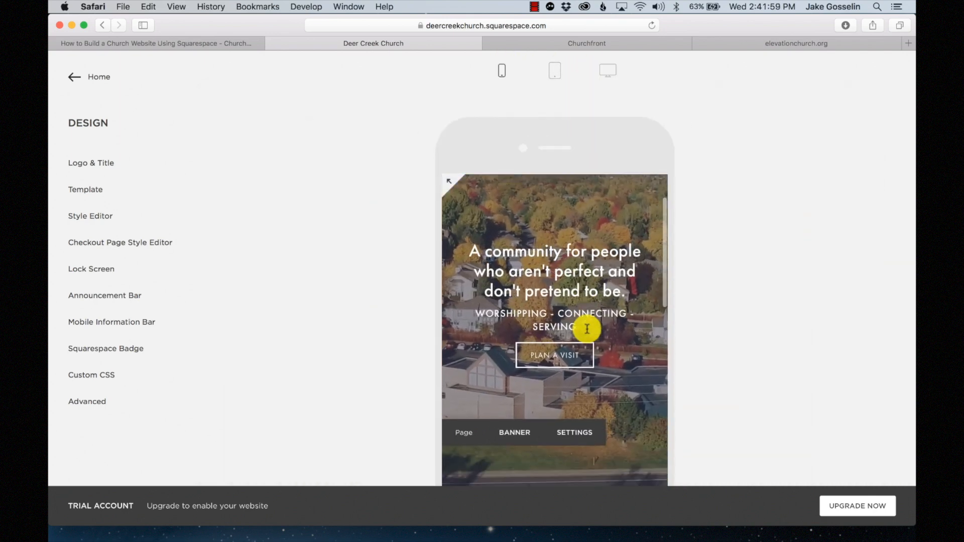
scroll(586, 329, "up", 2)
scroll(587, 328, "down", 5)
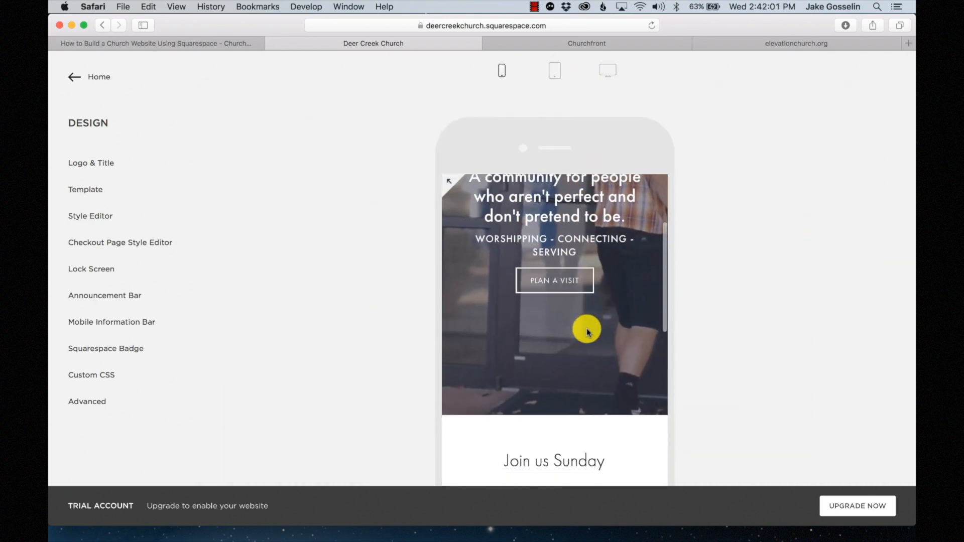
scroll(586, 332, "down", 4)
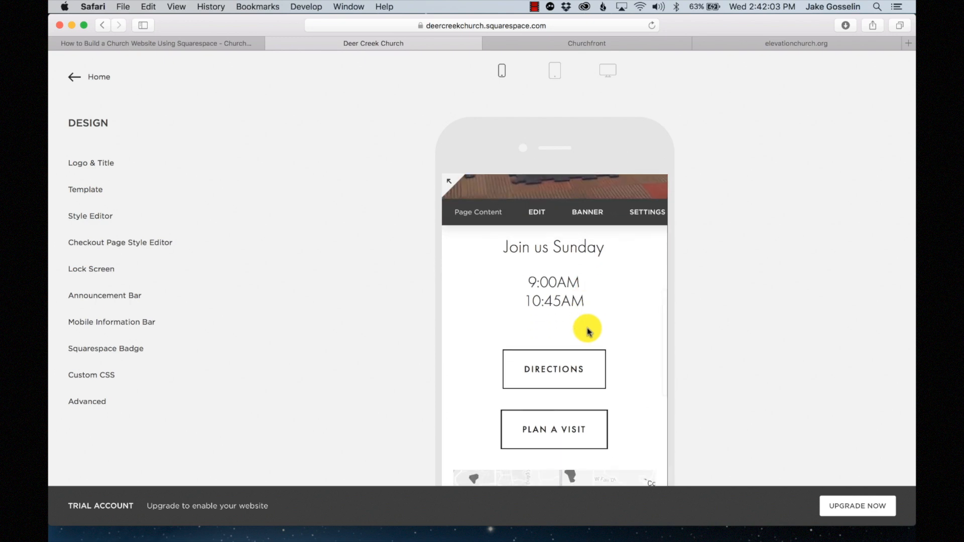
scroll(598, 366, "down", 6)
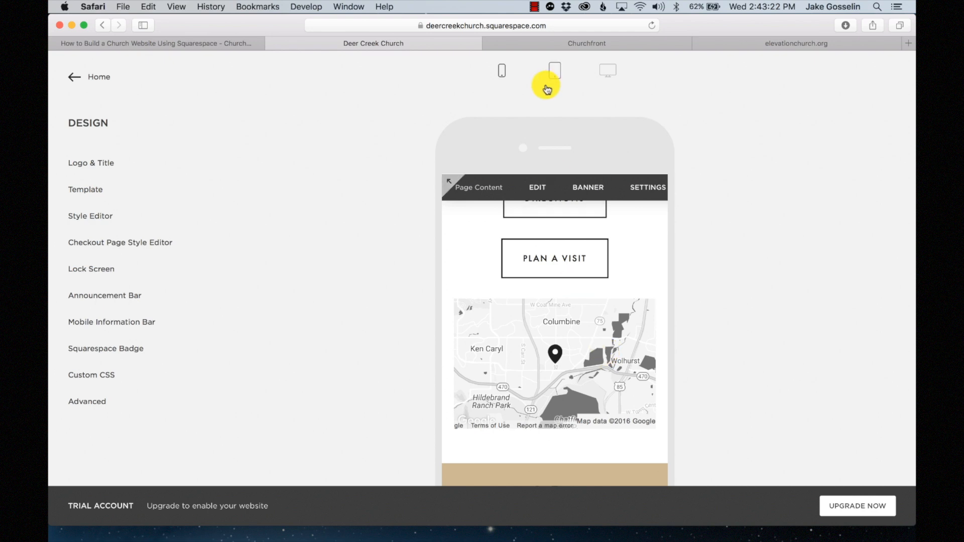
left_click(619, 71)
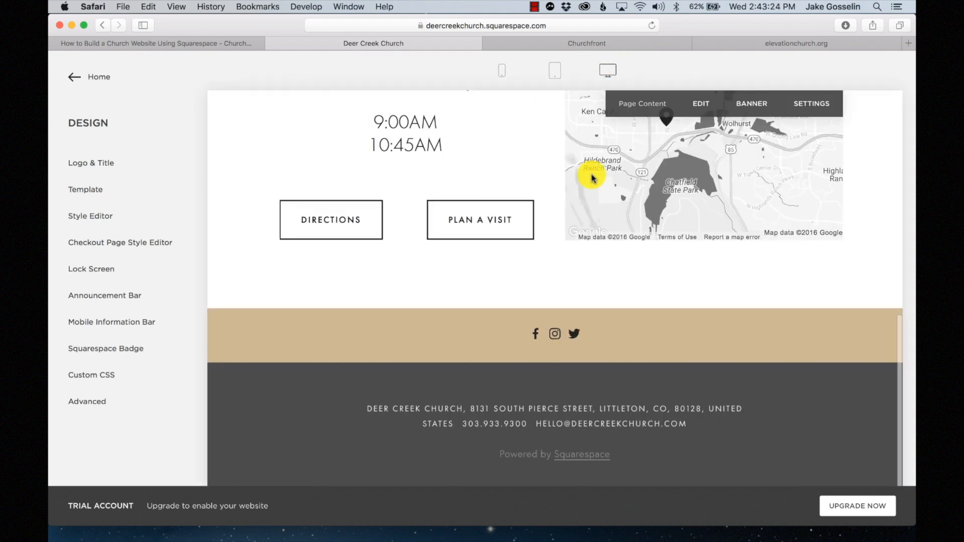
scroll(578, 251, "up", 2)
scroll(576, 305, "up", 2)
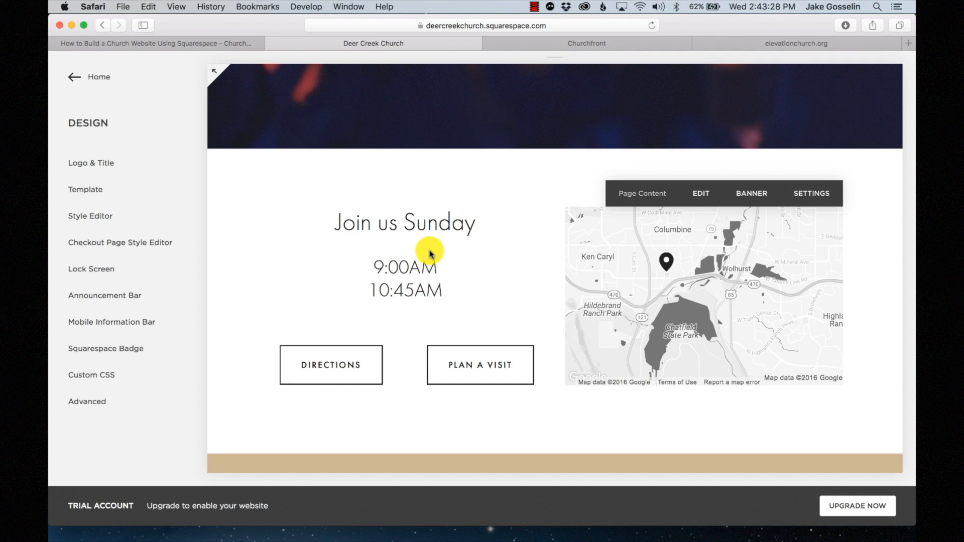
- In site styles, raise the 'Join us Sunday' Heading 1 font weight from 400 to 500
left_click(74, 77)
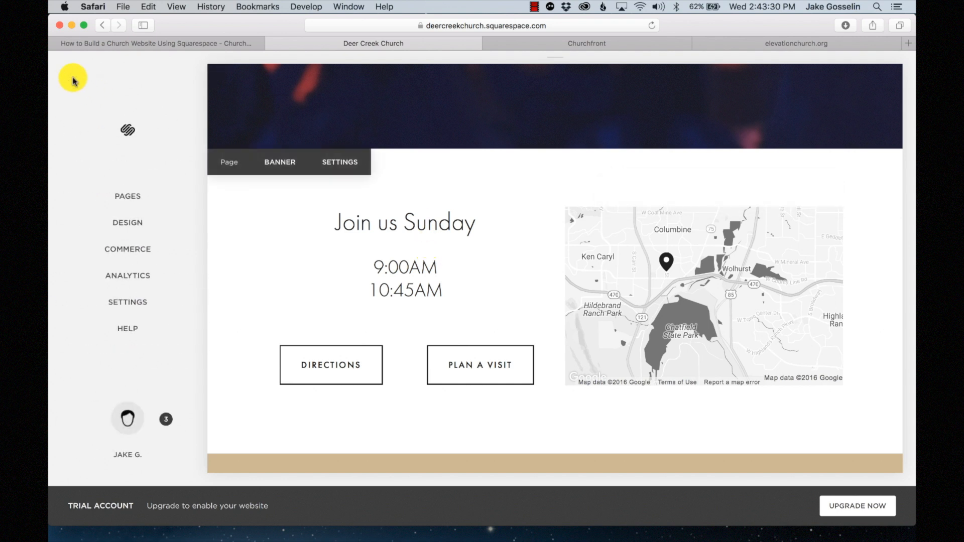
left_click(129, 221)
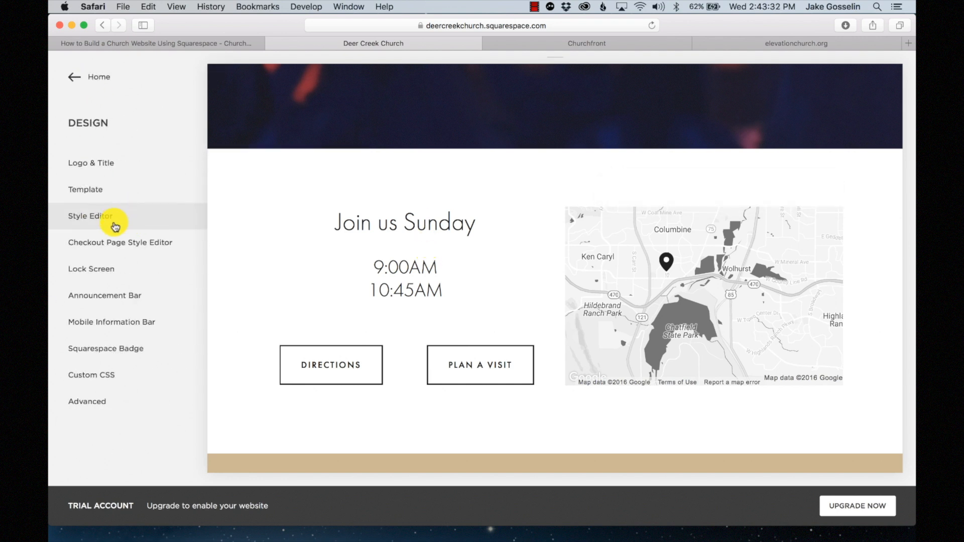
left_click(116, 224)
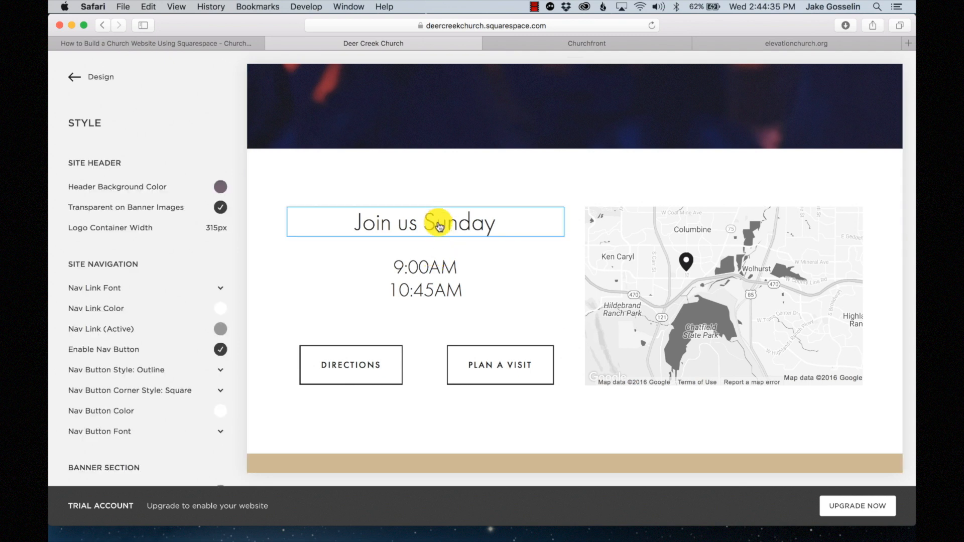
left_click(439, 226)
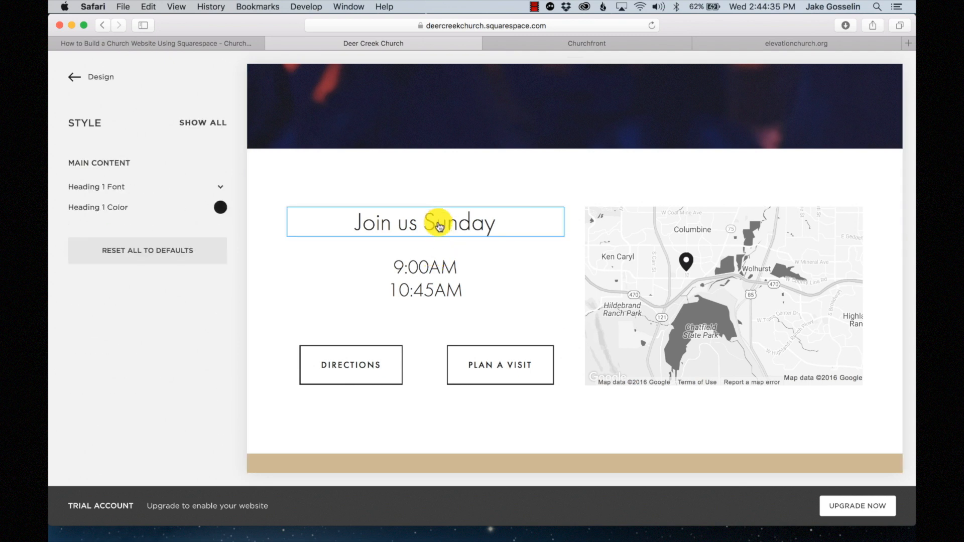
left_click(220, 186)
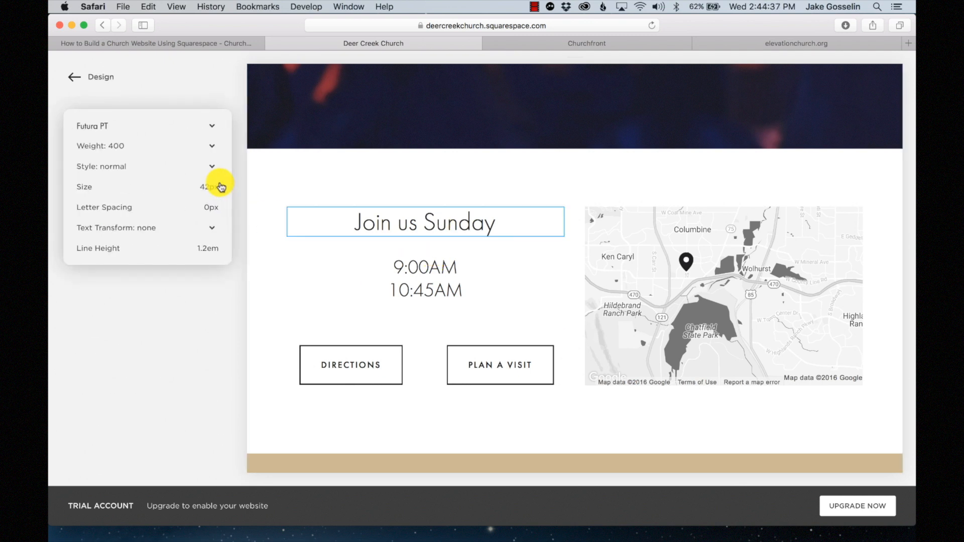
left_click(146, 151)
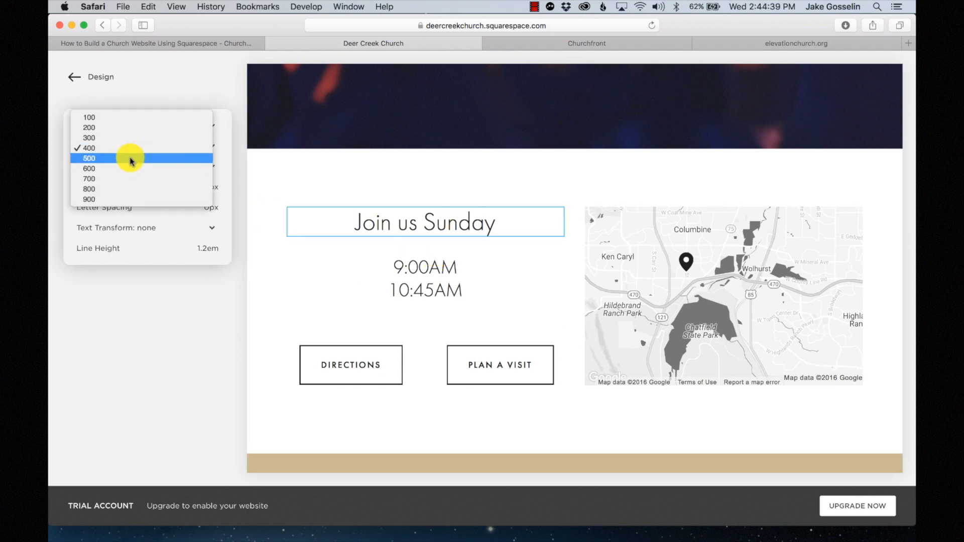
left_click(131, 159)
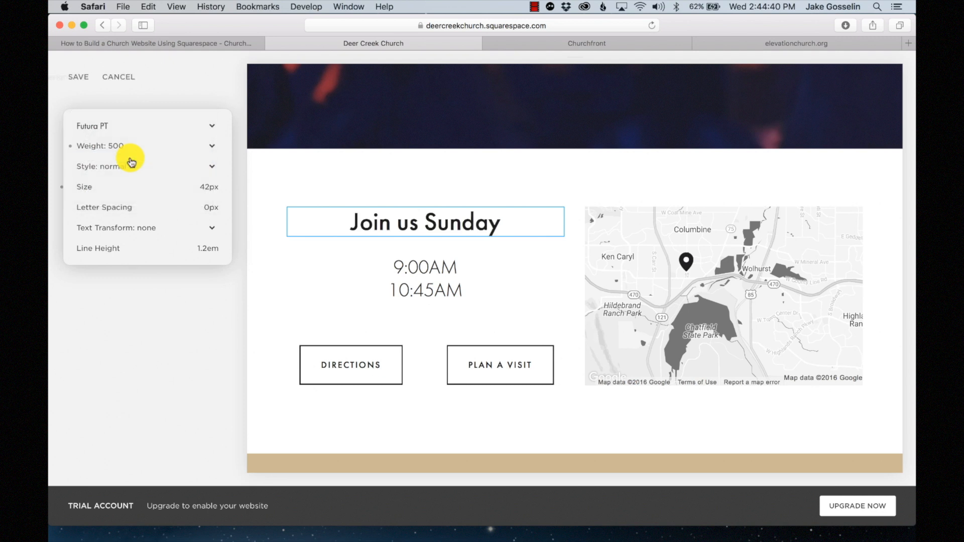
left_click(158, 81)
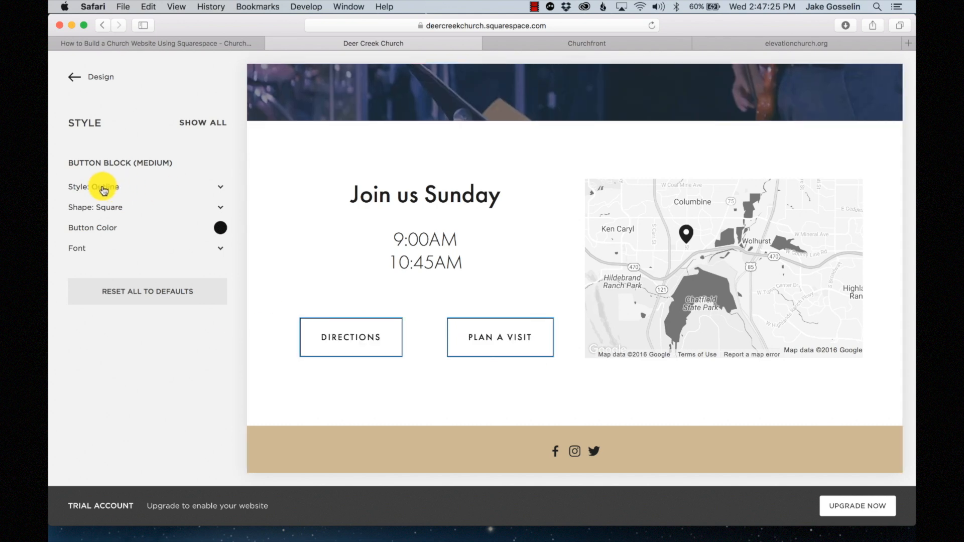
- Make the buttons Solid with colour rgba(115,147,126,1) from the palette and save
left_click(200, 187)
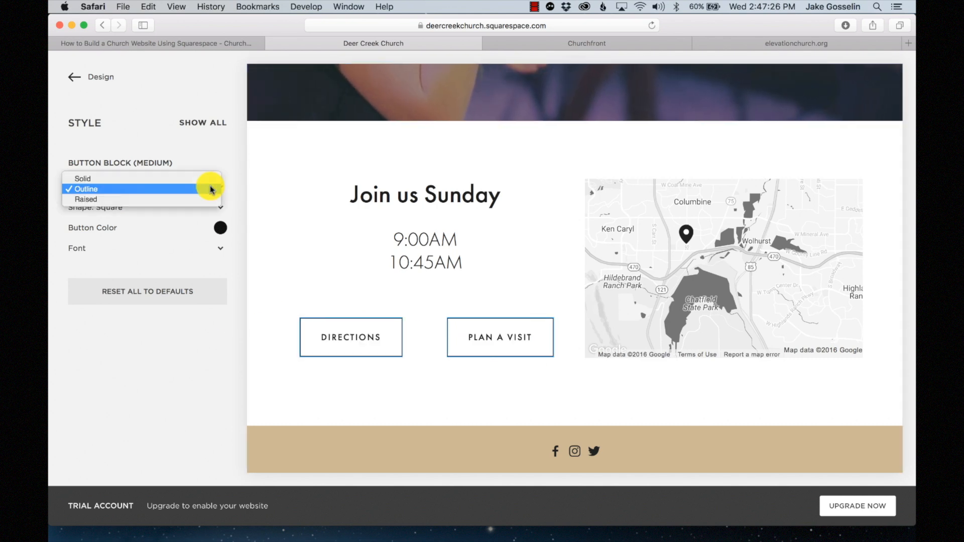
left_click(140, 179)
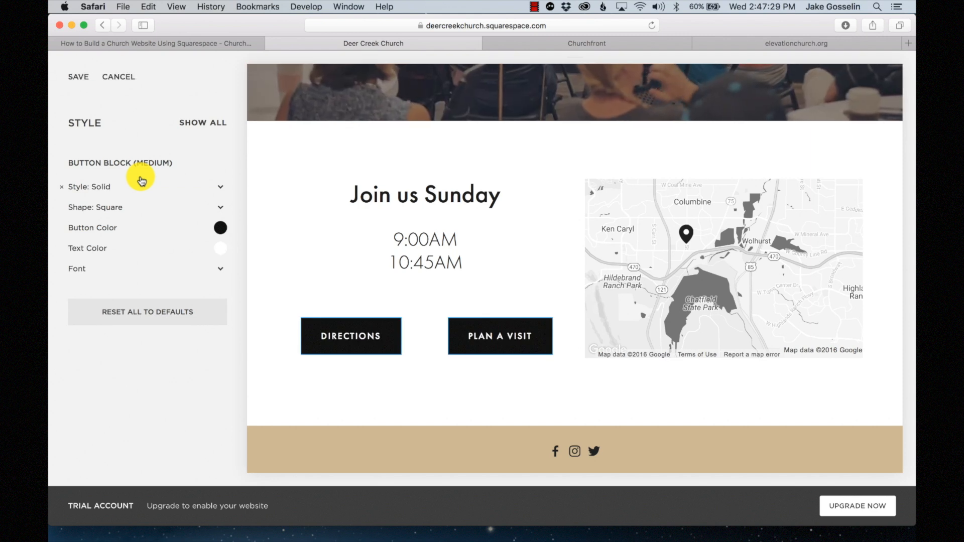
left_click(219, 229)
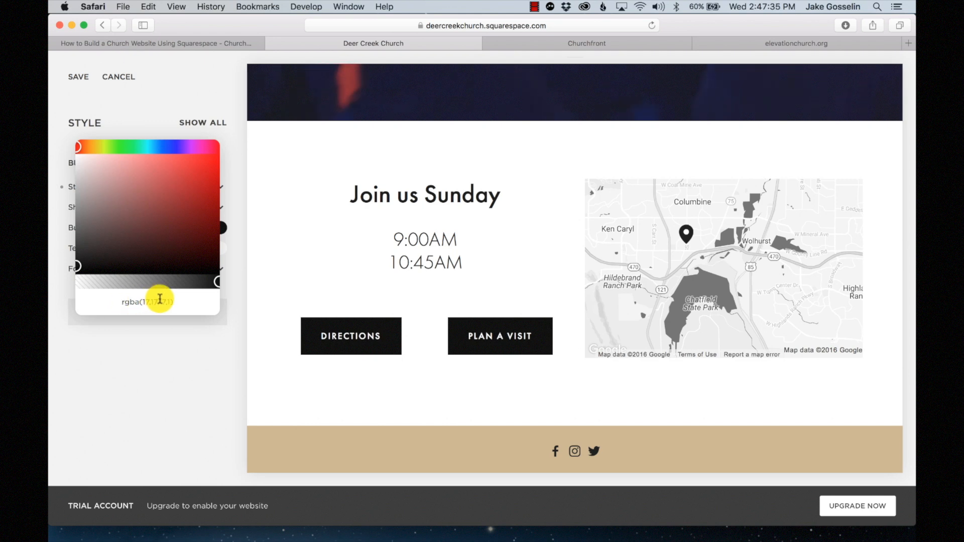
key("ctrl+Up")
left_click(377, 125)
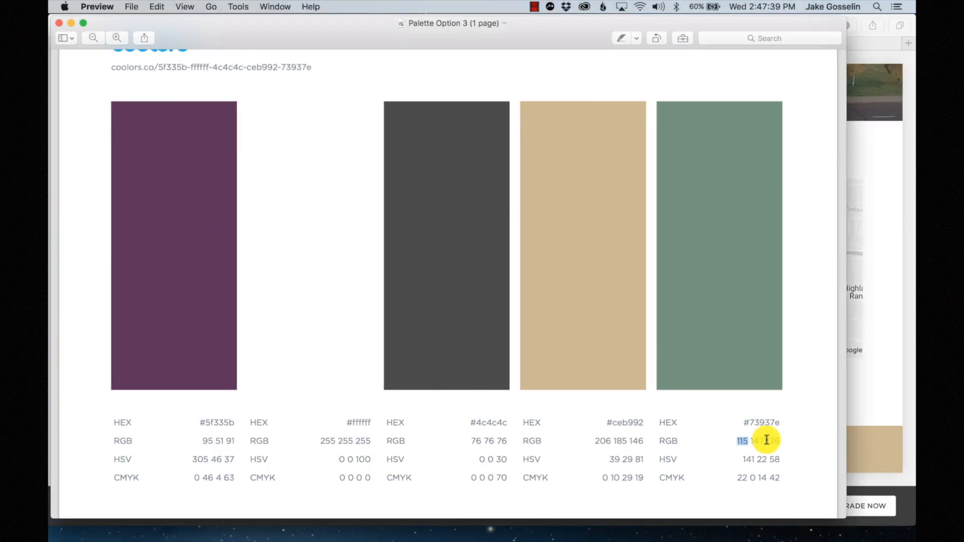
left_click(883, 401)
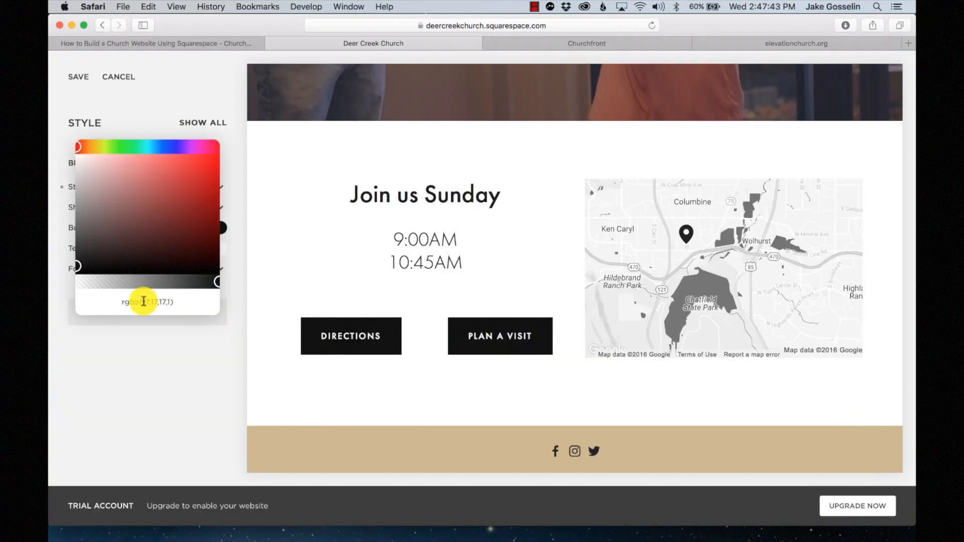
left_click_drag(142, 302, 168, 302)
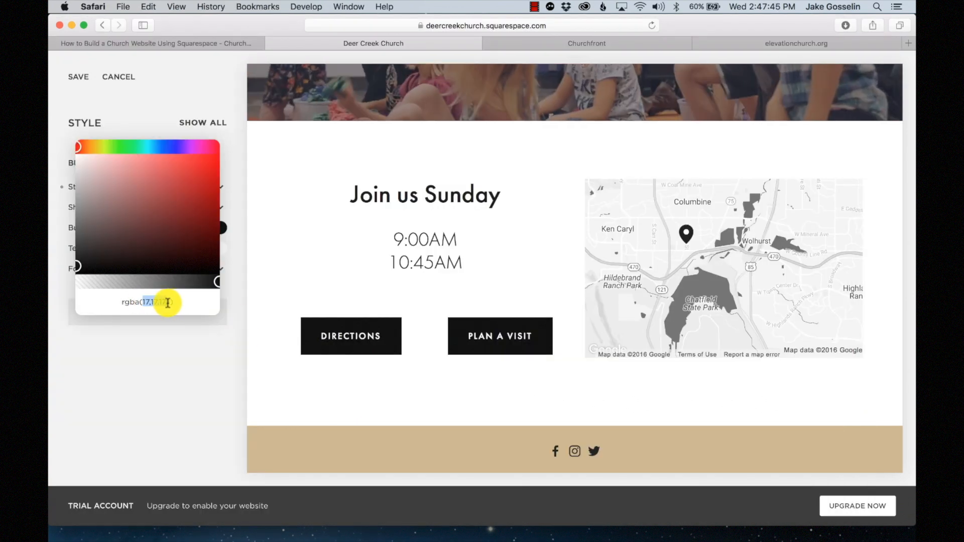
type("11")
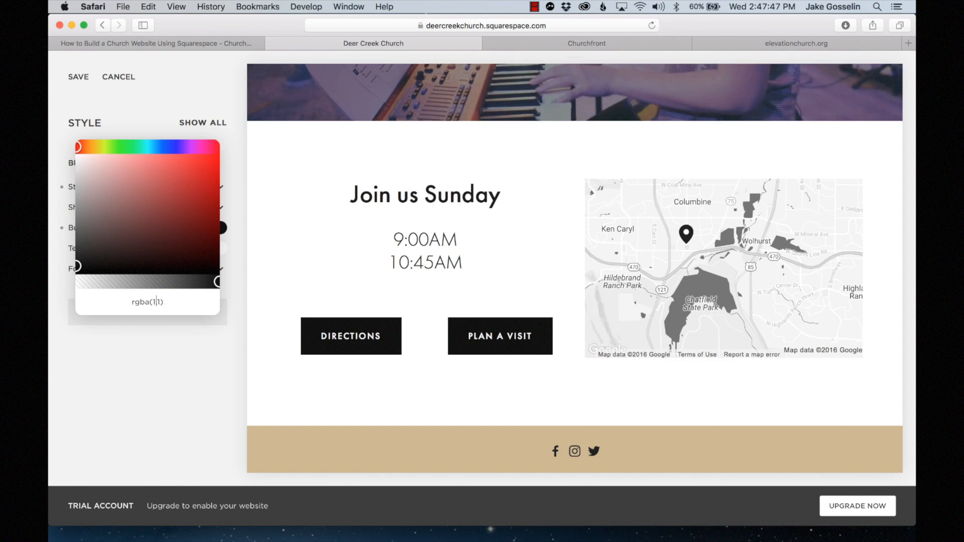
type("5,147,")
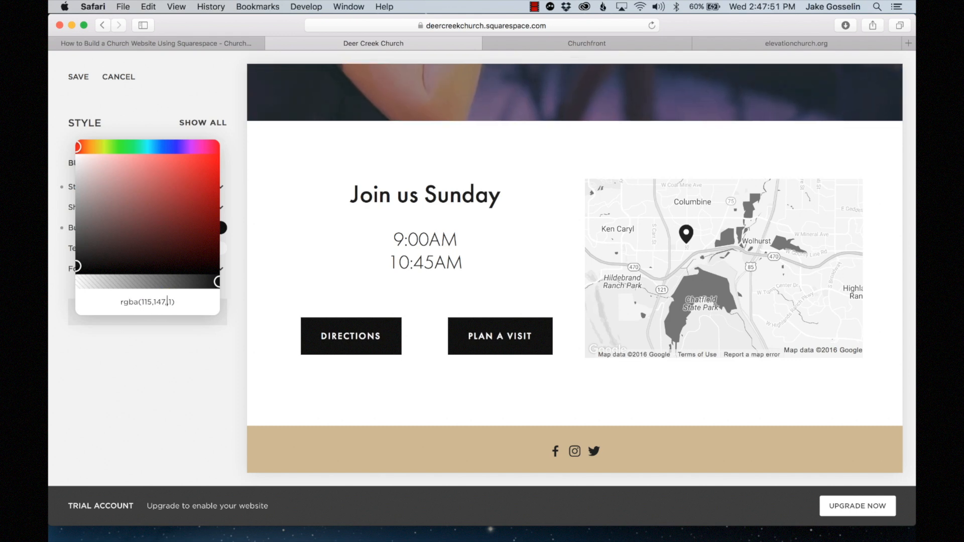
type("126,1")
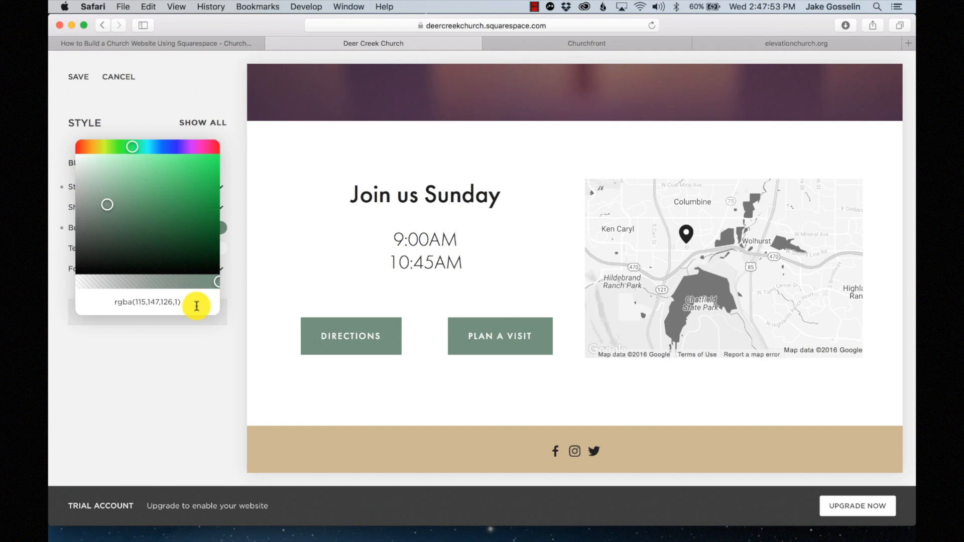
scroll(347, 274, "up", 2)
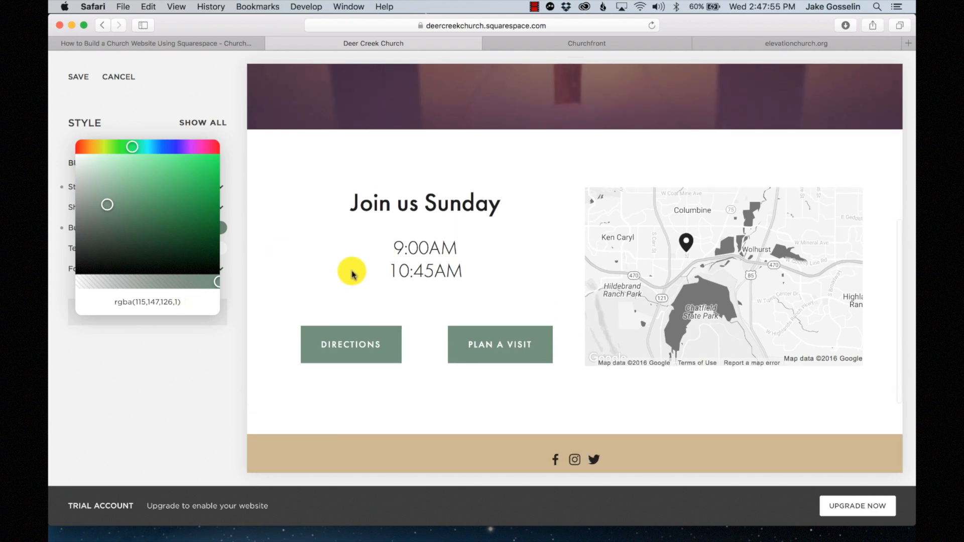
left_click(101, 83)
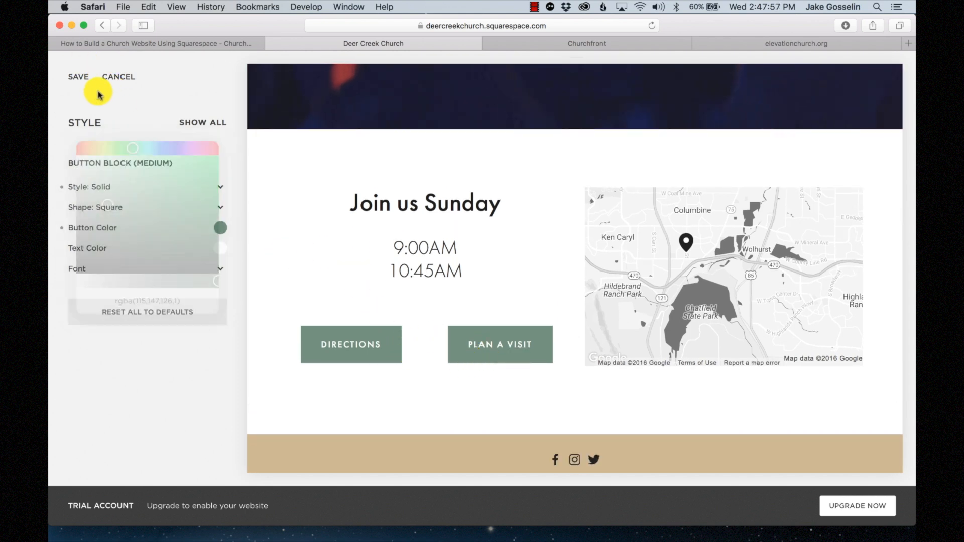
left_click(77, 78)
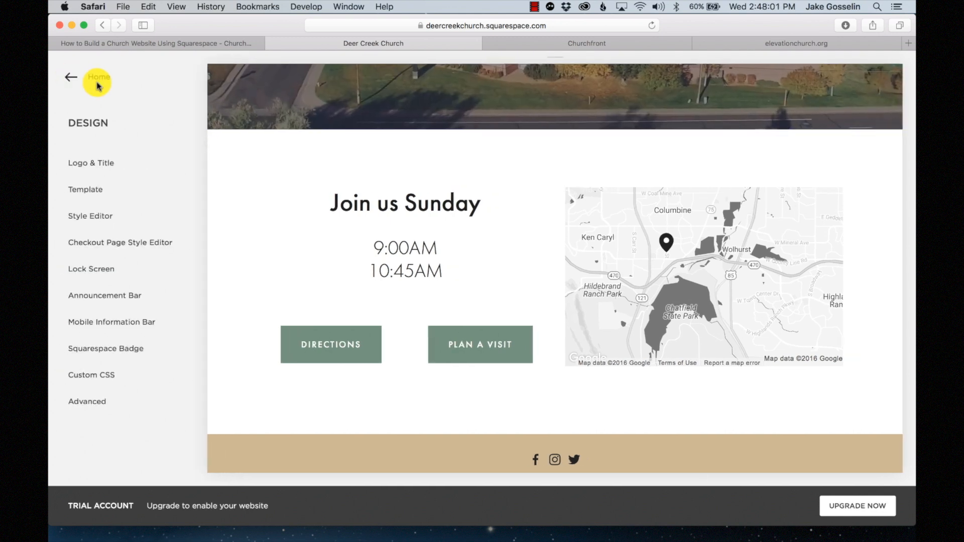
- Scroll through the home page preview and the Pages list showing the main navigation
scroll(430, 262, "up", 3)
scroll(428, 263, "down", 6)
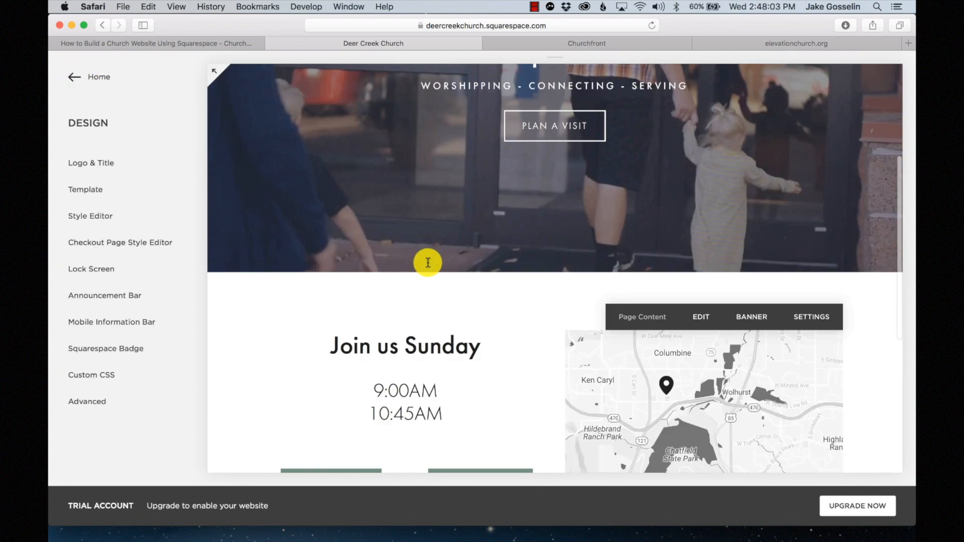
scroll(428, 262, "up", 2)
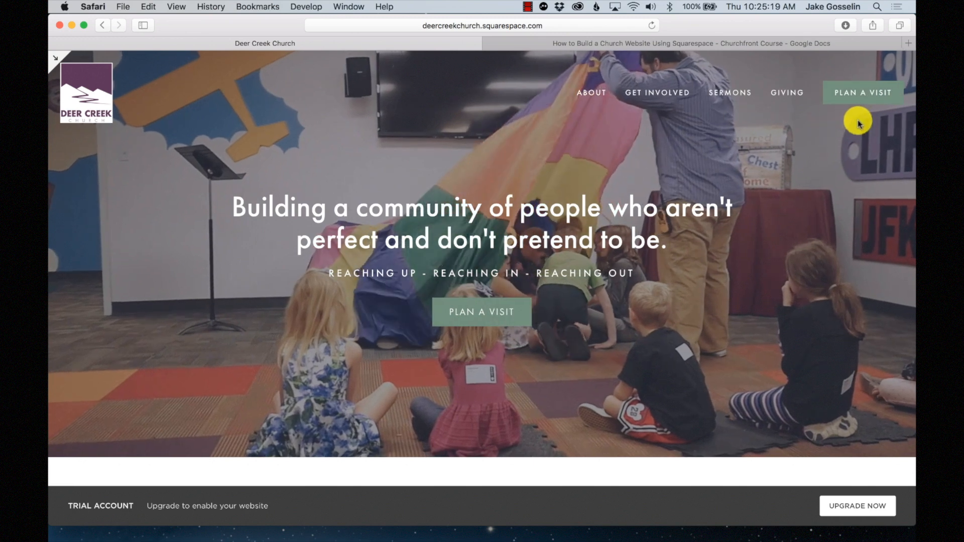
scroll(500, 325, "down", 5)
scroll(495, 327, "down", 3)
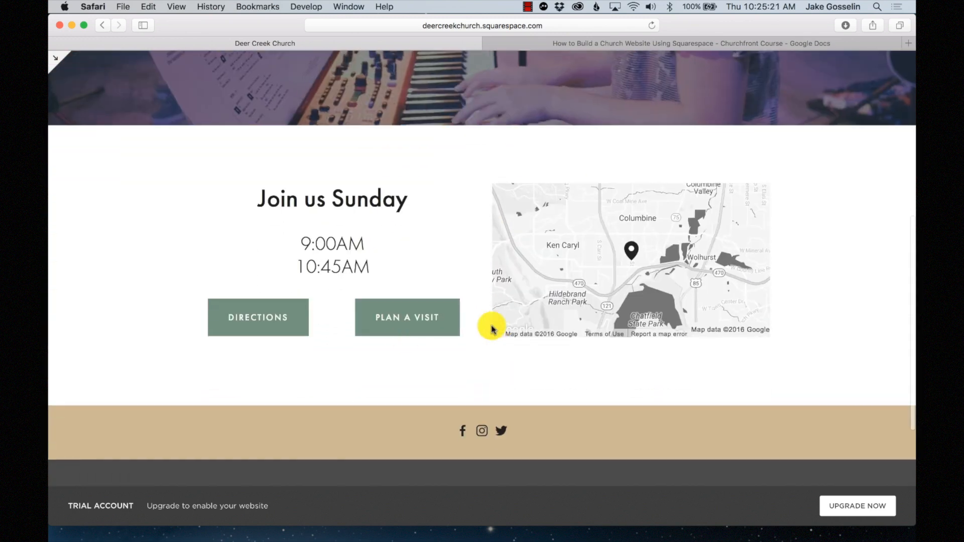
scroll(420, 324, "down", 2)
scroll(419, 329, "up", 10)
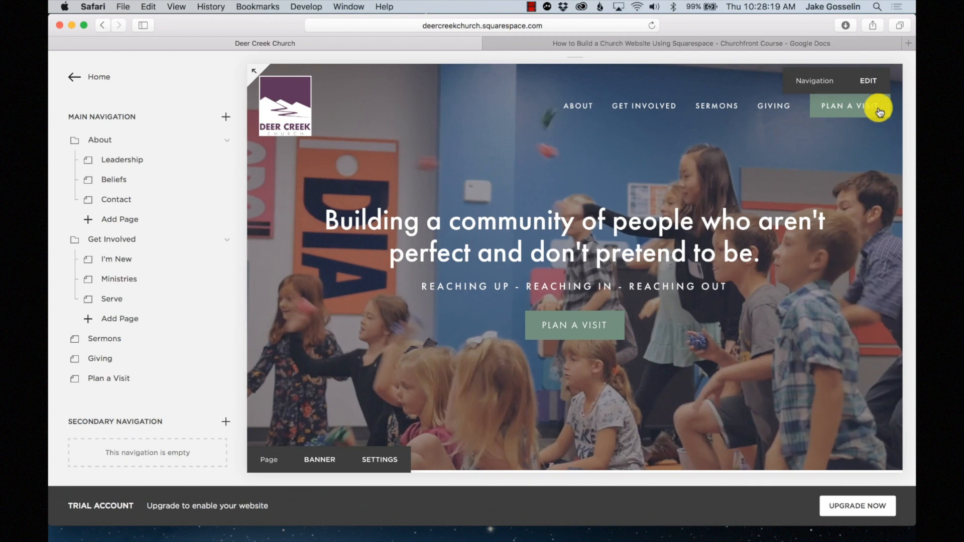
- Open the unlinked Plan a Vist (demo) index to preview its 'We're open every Sunday' banner
left_click(857, 112)
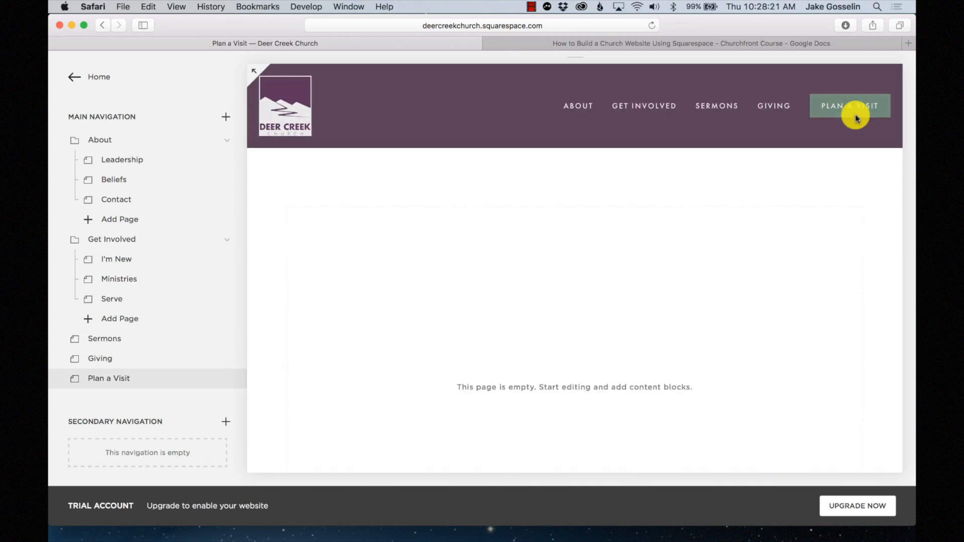
mouse_move(609, 265)
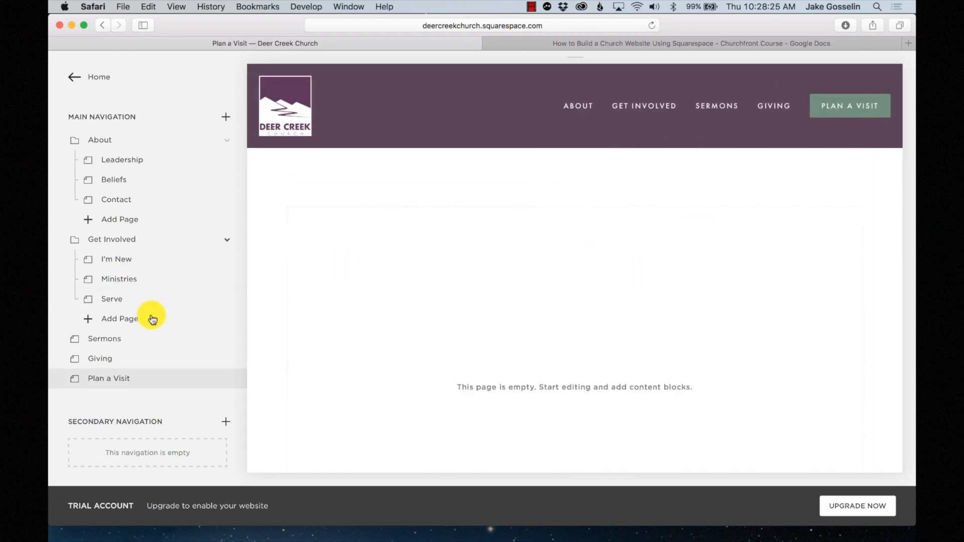
scroll(151, 317, "down", 5)
scroll(153, 319, "down", 3)
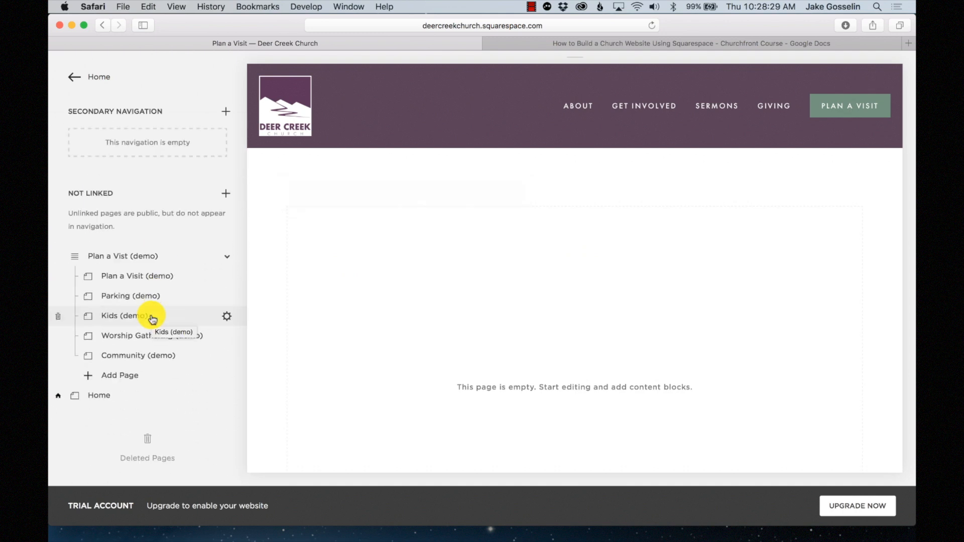
left_click(106, 256)
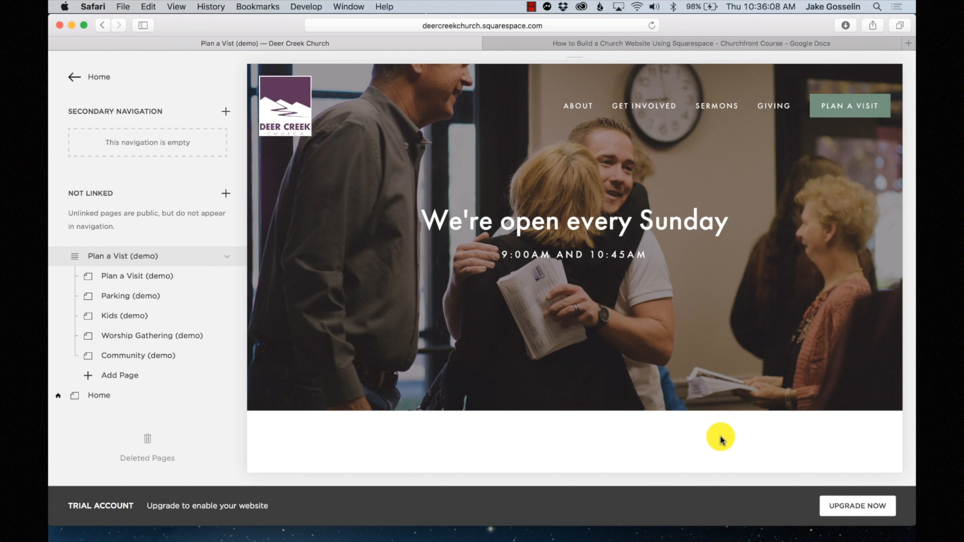
mouse_move(701, 330)
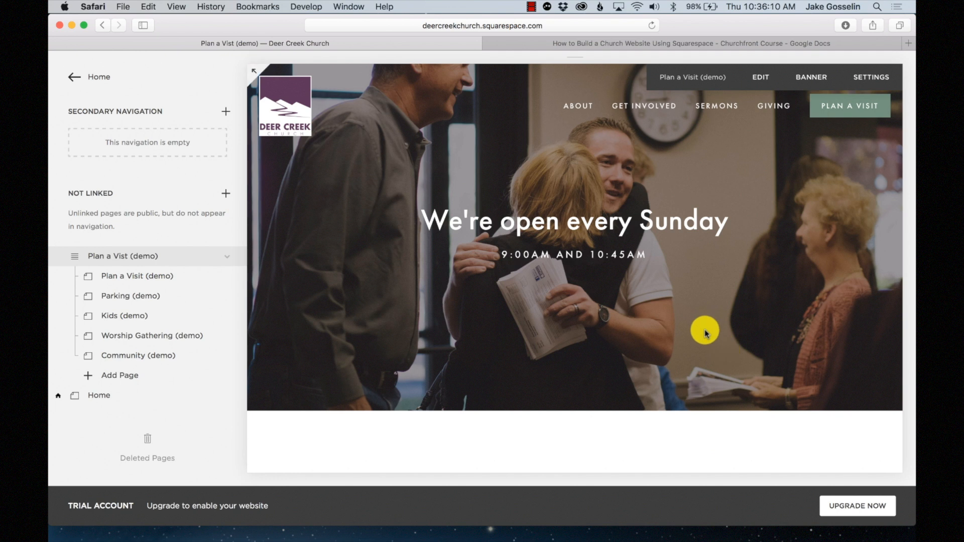
scroll(705, 331, "down", 1)
scroll(705, 331, "up", 1)
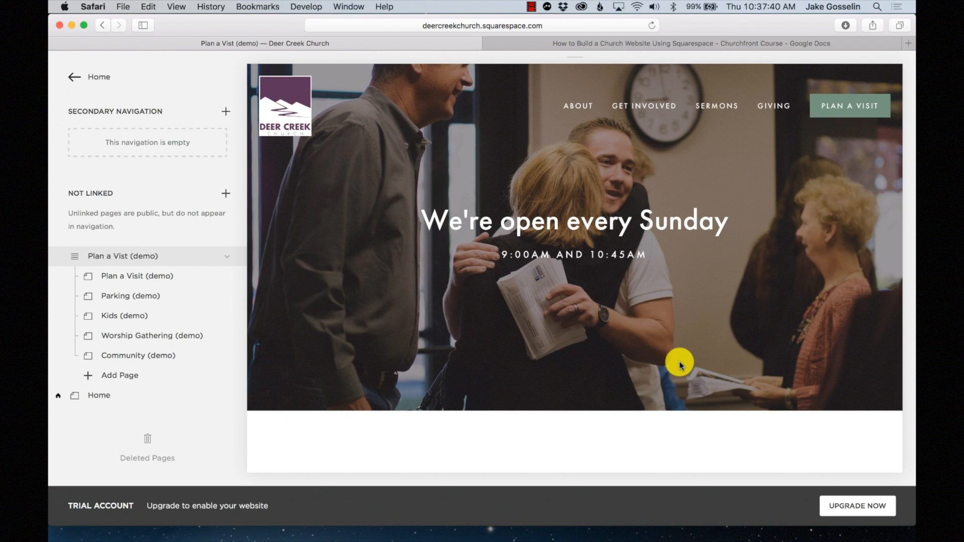
scroll(679, 357, "down", 3)
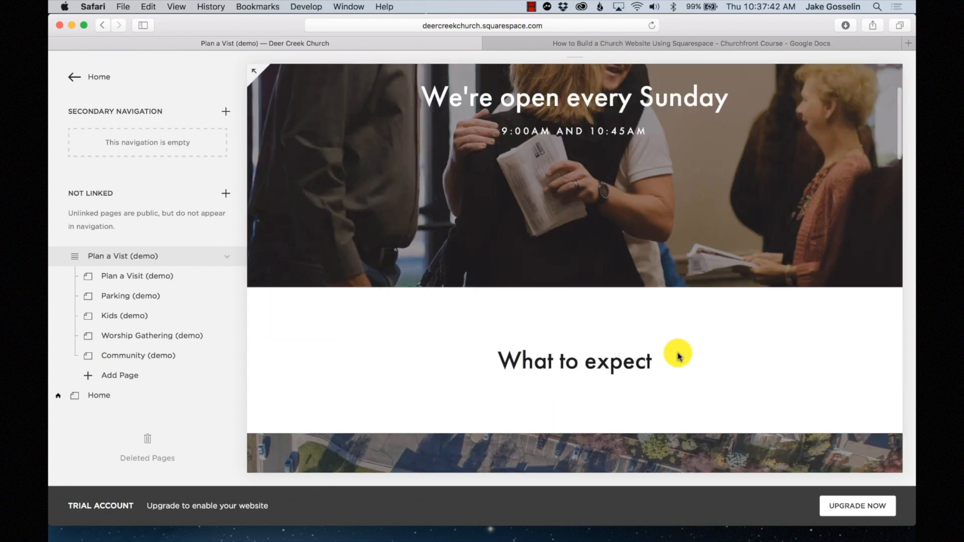
scroll(678, 357, "down", 1)
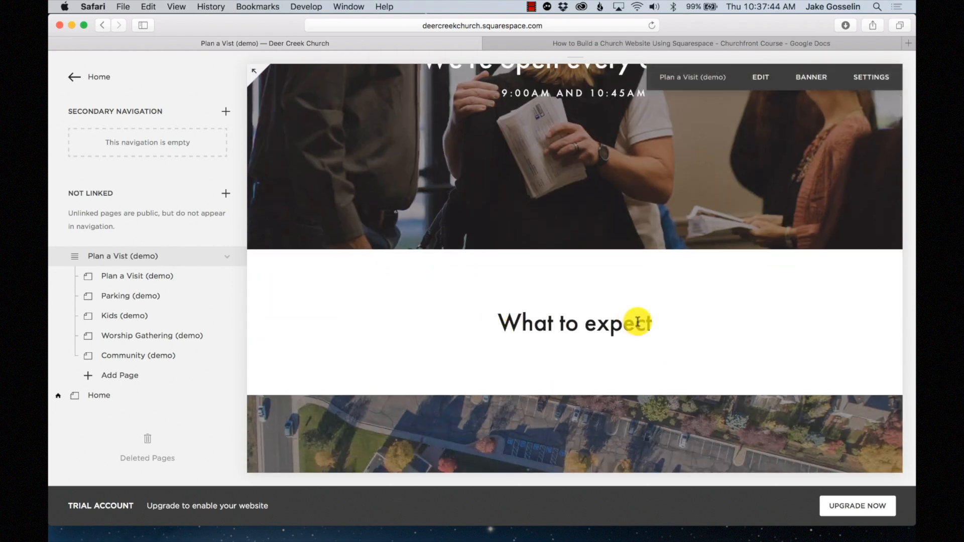
scroll(679, 331, "down", 5)
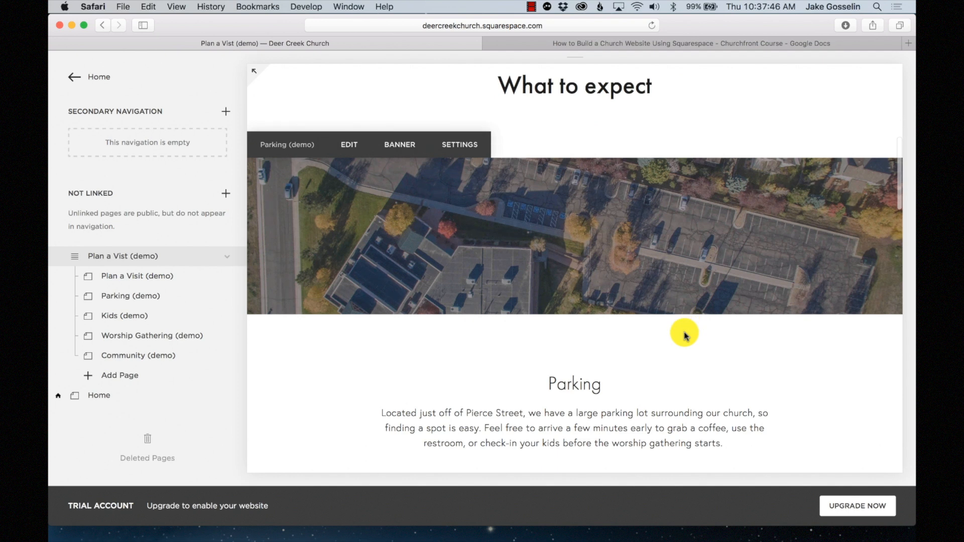
scroll(684, 333, "down", 1)
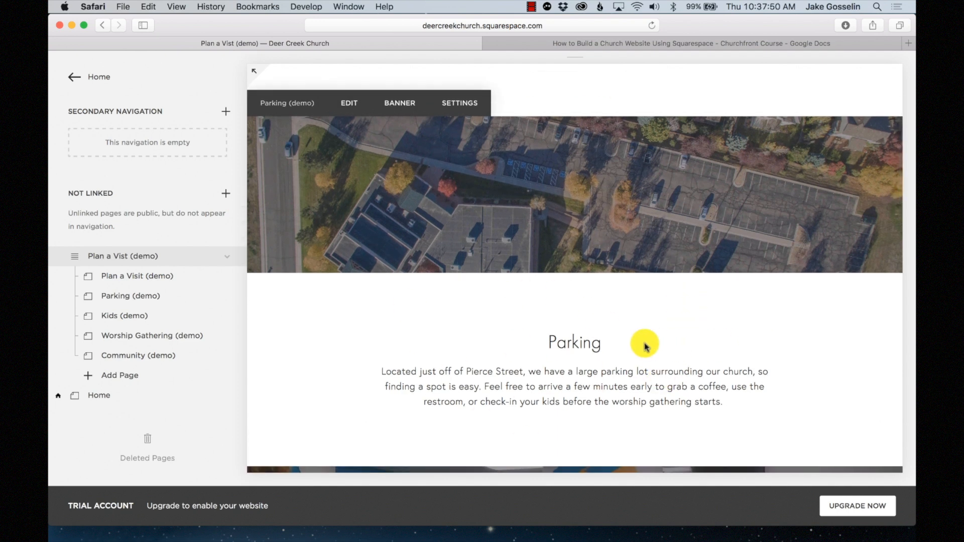
scroll(645, 345, "down", 1)
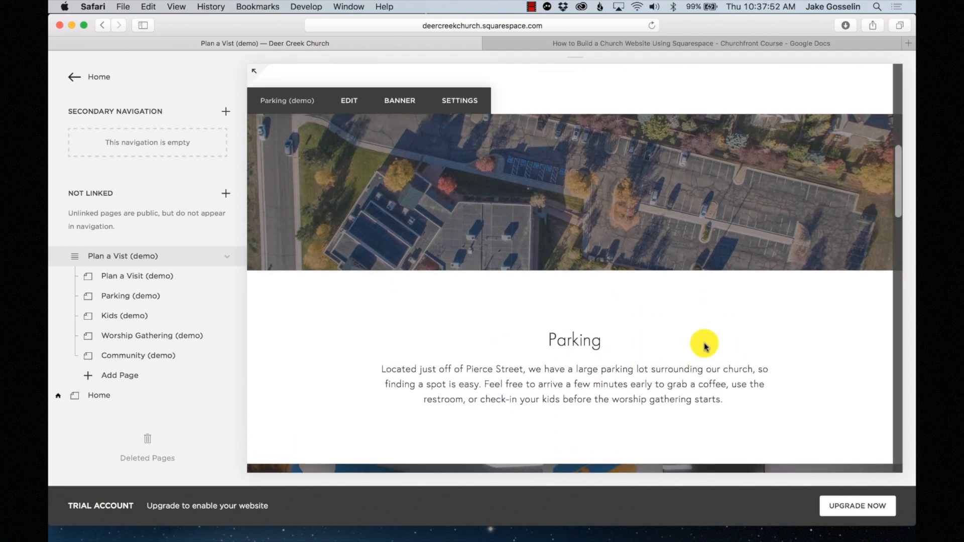
scroll(705, 346, "down", 1)
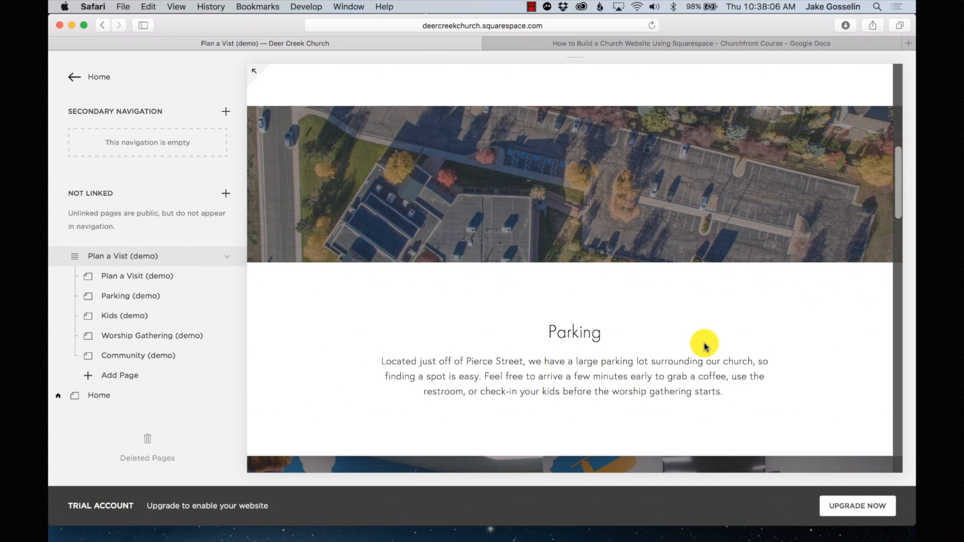
scroll(705, 346, "down", 1)
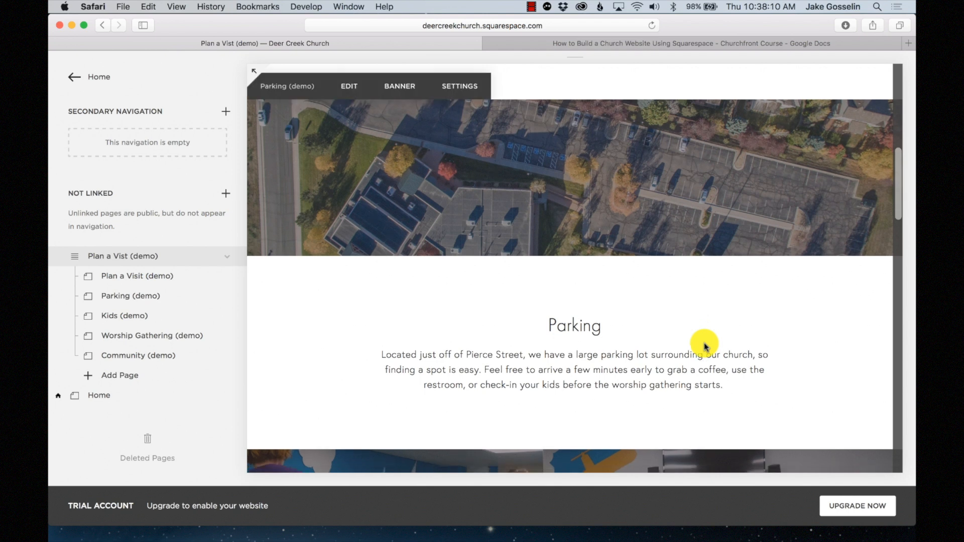
left_click(531, 7)
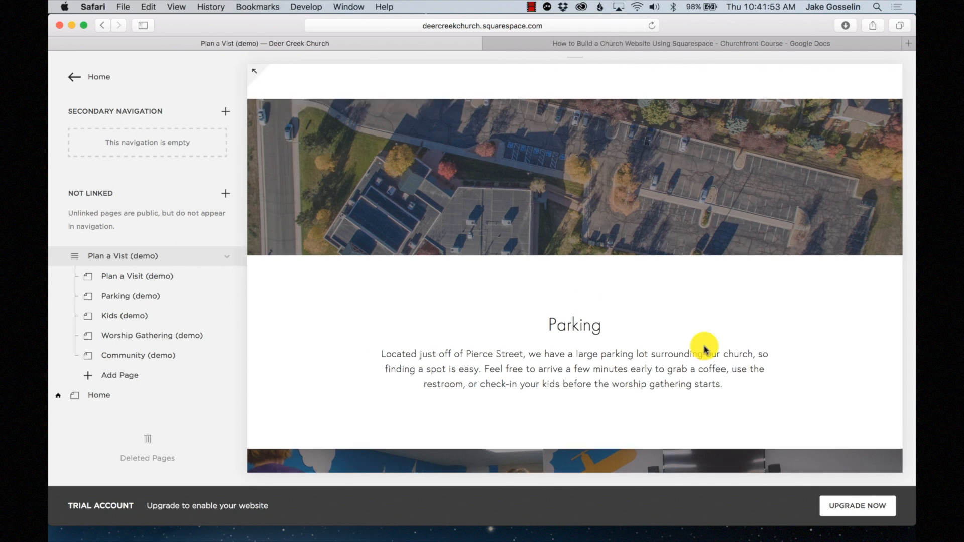
scroll(704, 349, "down", 5)
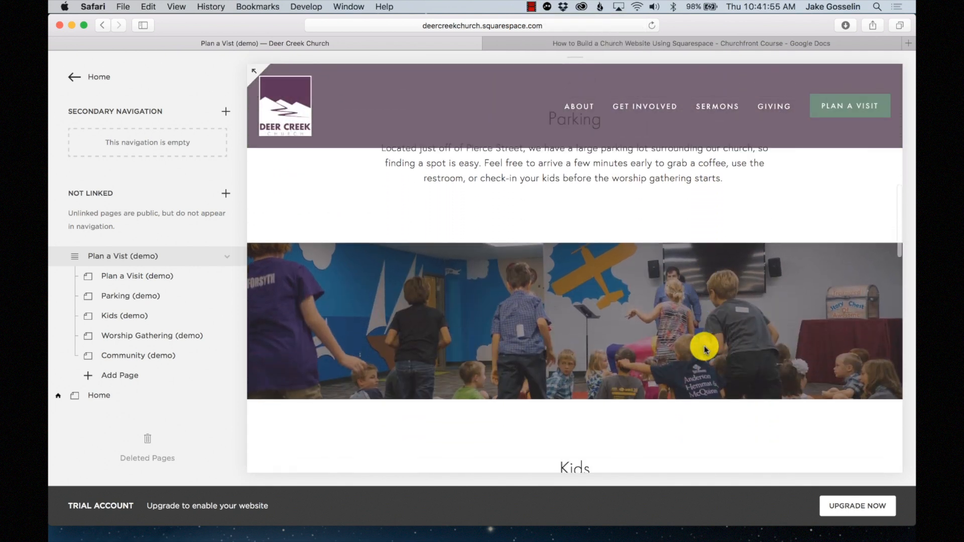
scroll(824, 333, "down", 2)
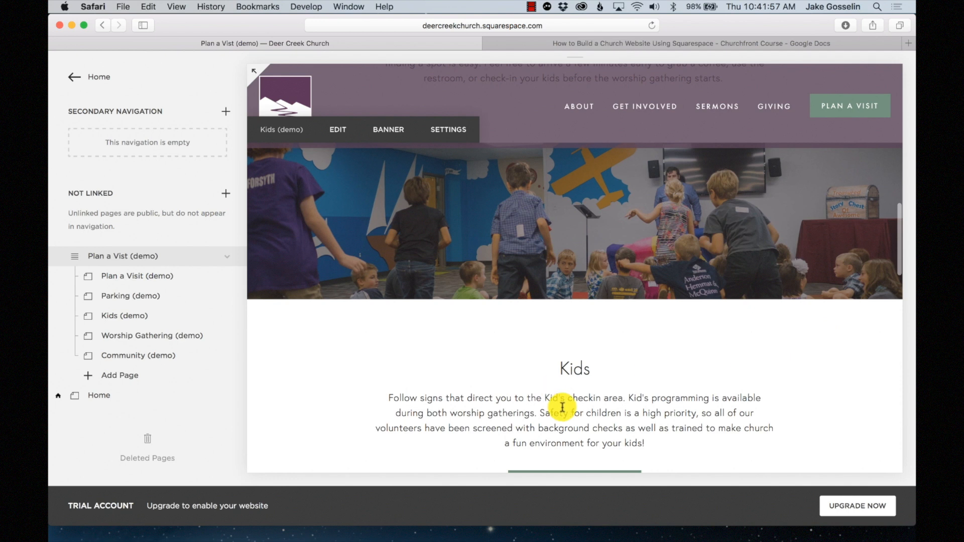
scroll(608, 391, "down", 1)
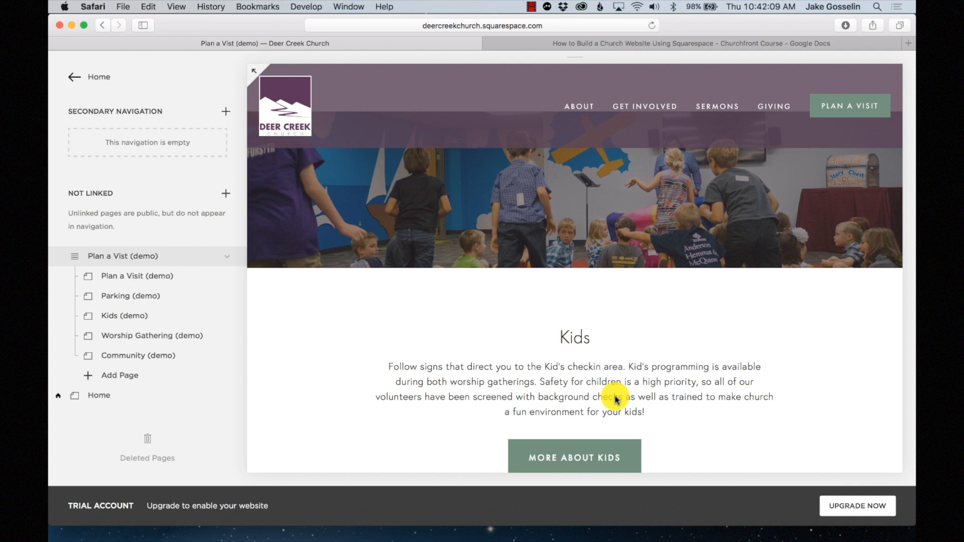
scroll(615, 399, "down", 1)
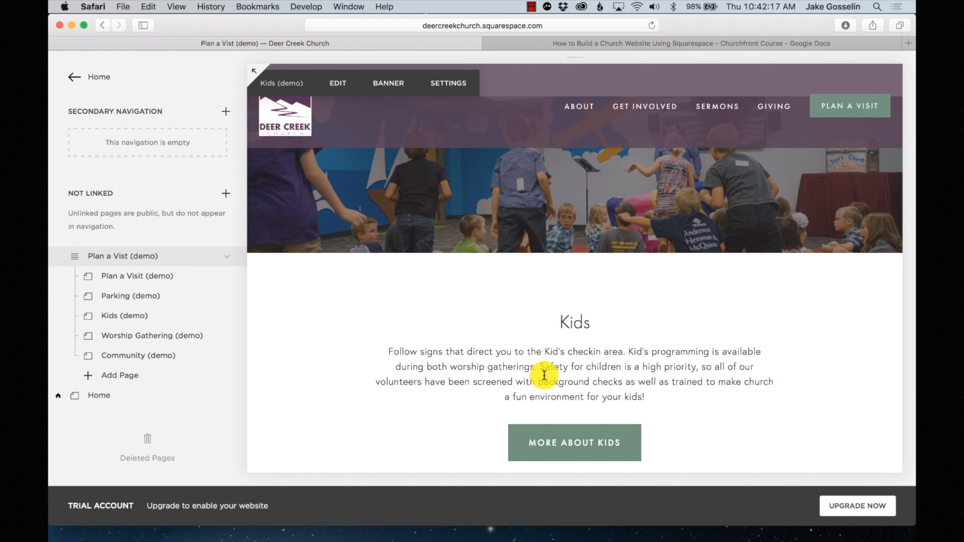
scroll(545, 376, "down", 1)
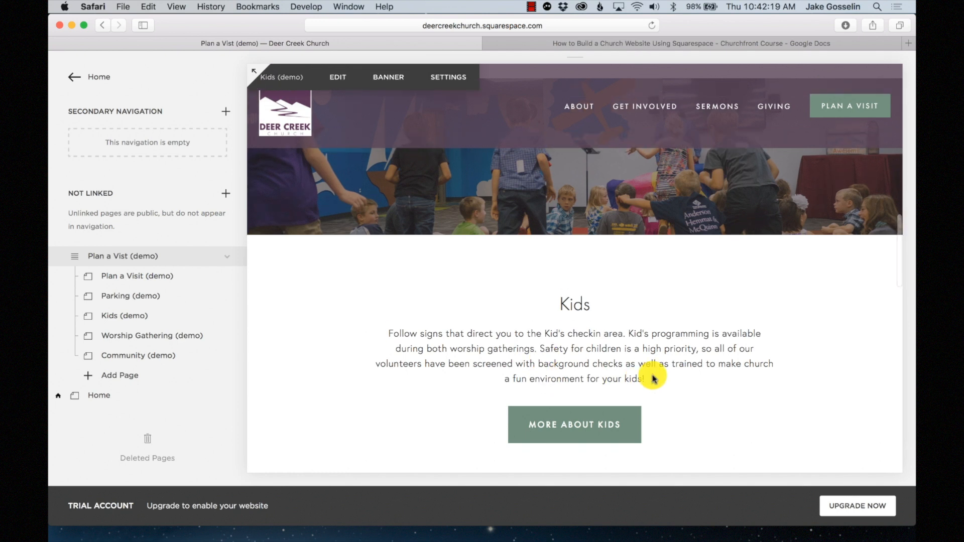
scroll(627, 367, "down", 1)
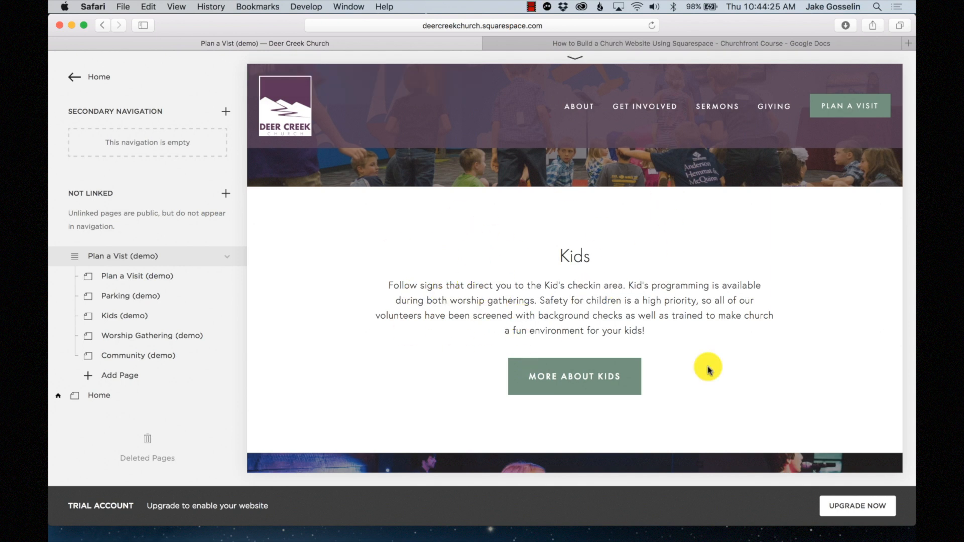
scroll(708, 369, "down", 4)
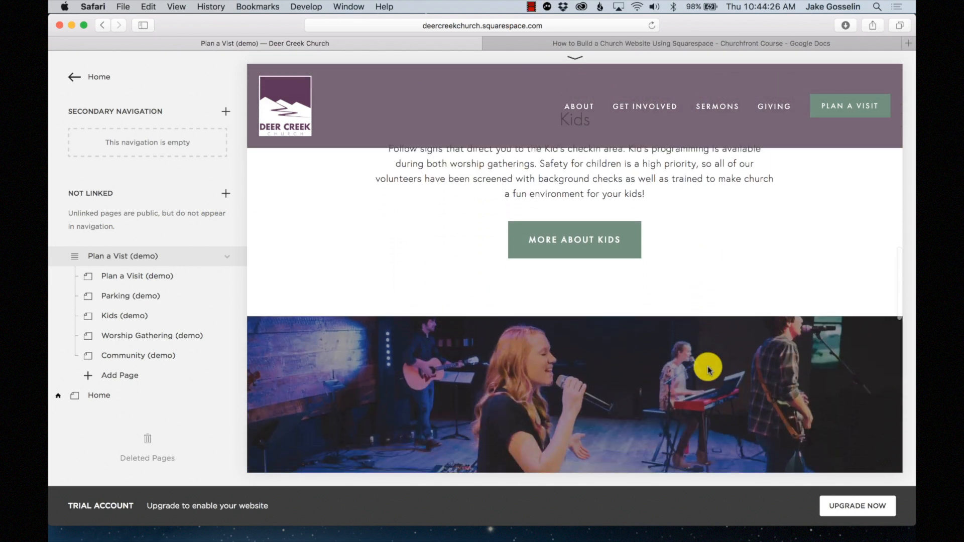
scroll(708, 369, "down", 2)
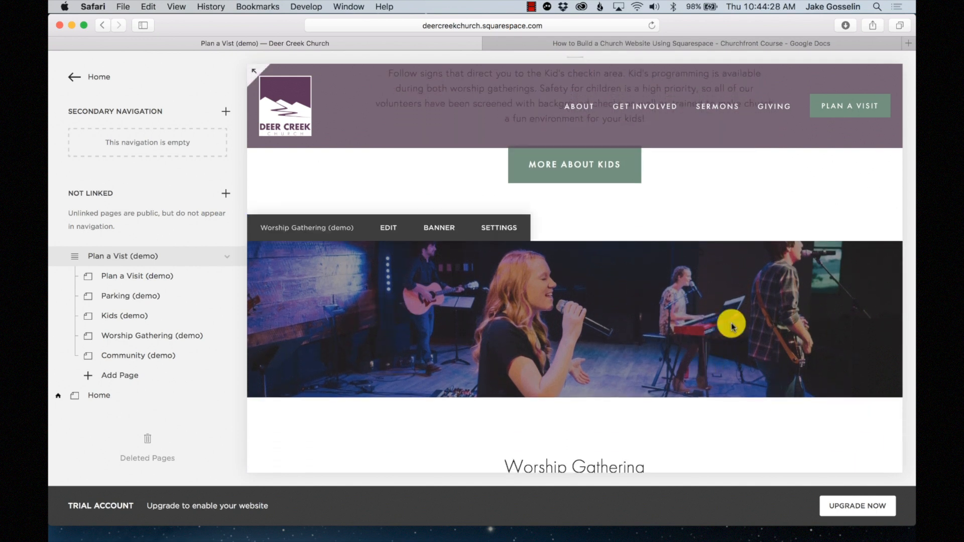
scroll(732, 326, "down", 4)
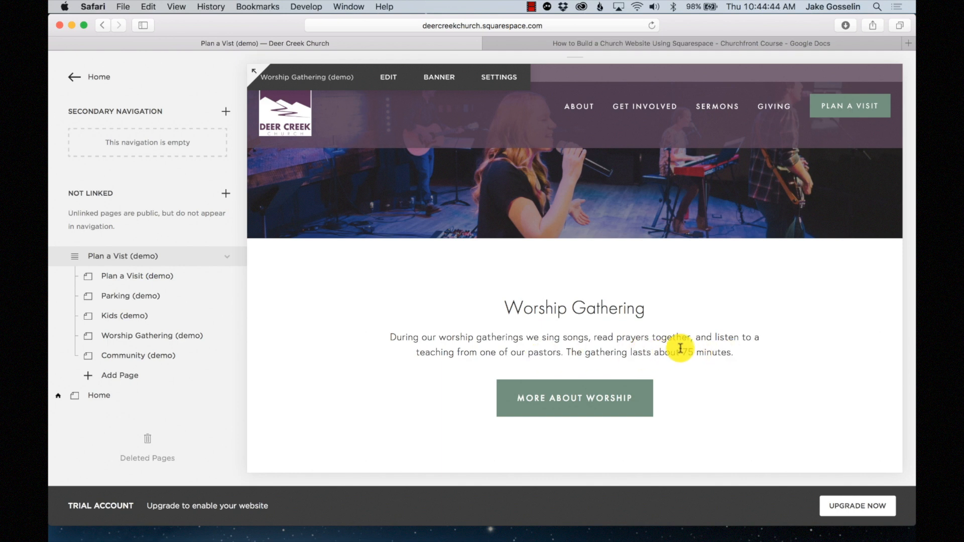
scroll(723, 347, "down", 1)
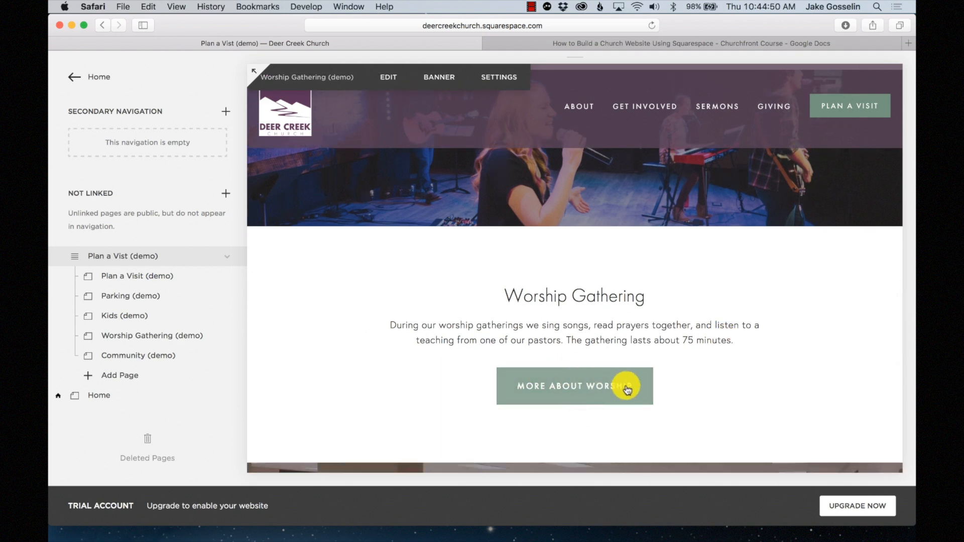
left_click(549, 6)
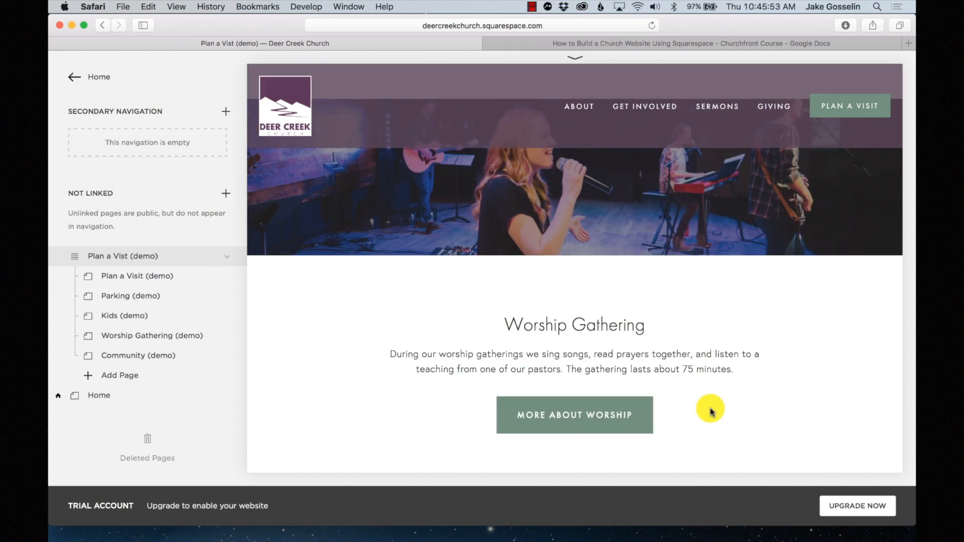
scroll(710, 410, "down", 3)
scroll(711, 411, "down", 5)
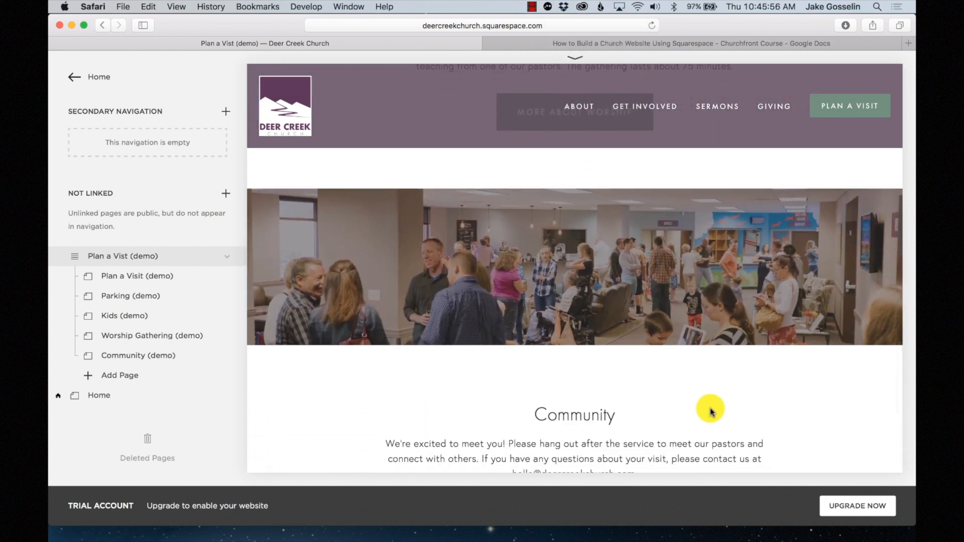
scroll(711, 412, "down", 1)
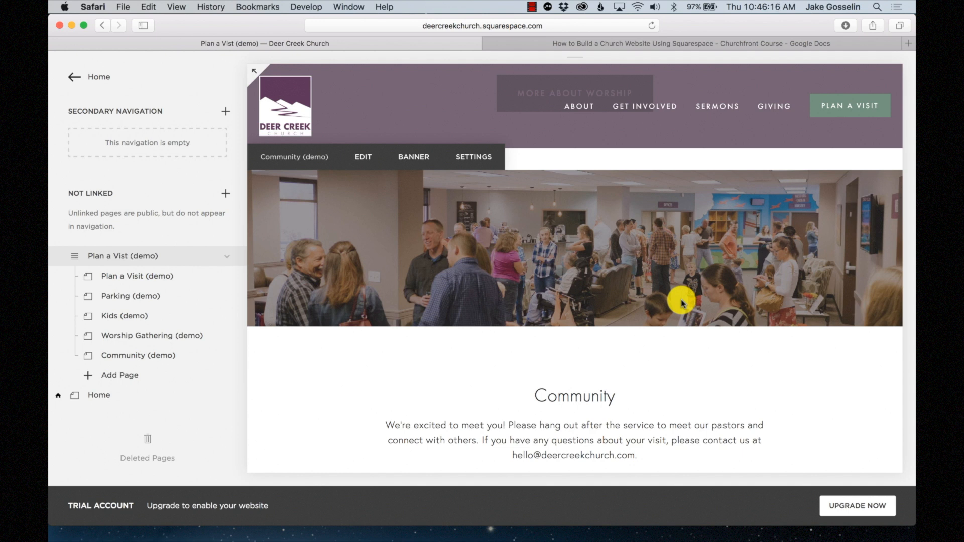
scroll(681, 300, "down", 3)
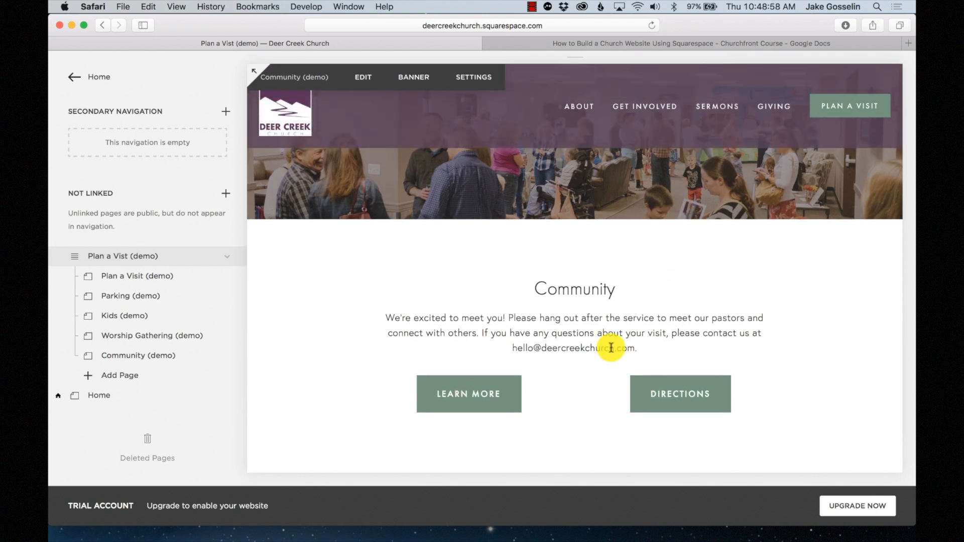
scroll(612, 347, "down", 2)
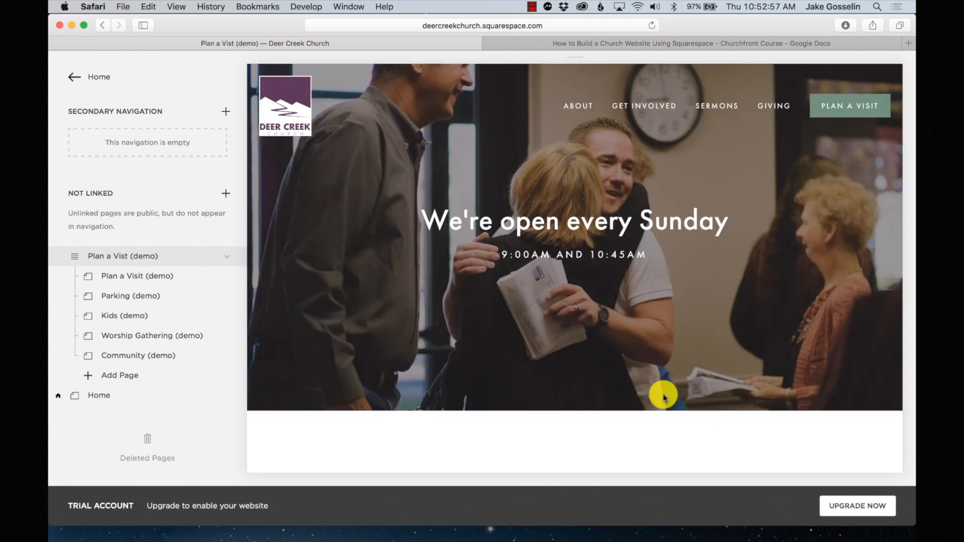
scroll(661, 393, "down", 5)
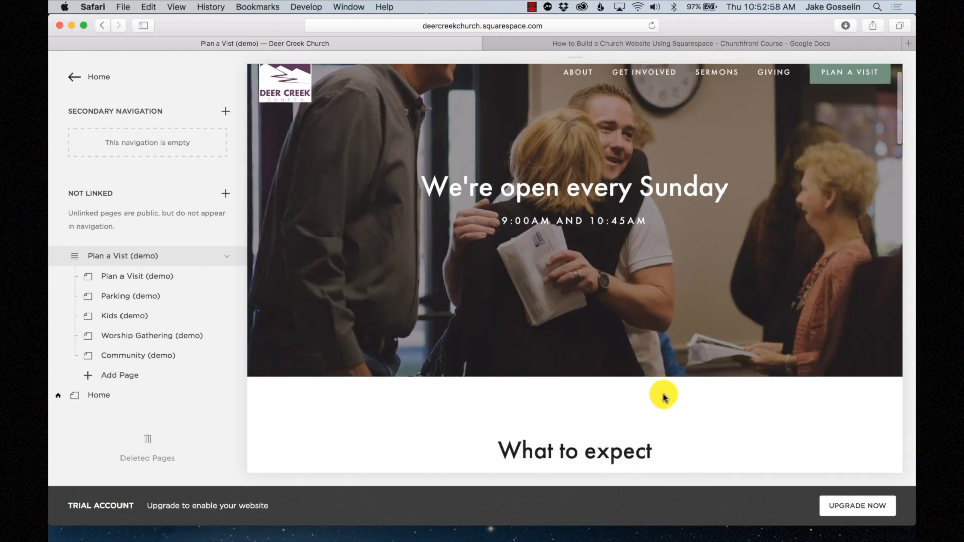
scroll(664, 398, "down", 10)
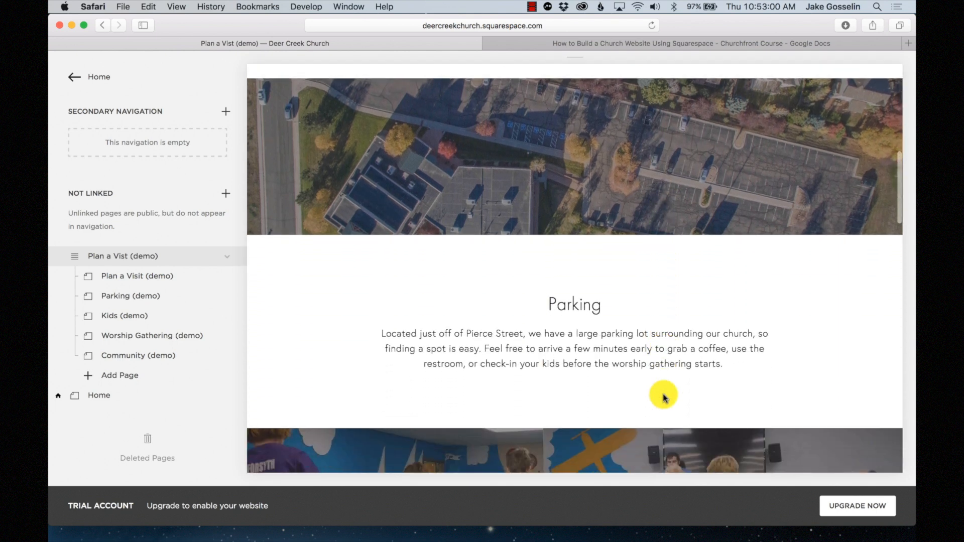
scroll(663, 399, "down", 8)
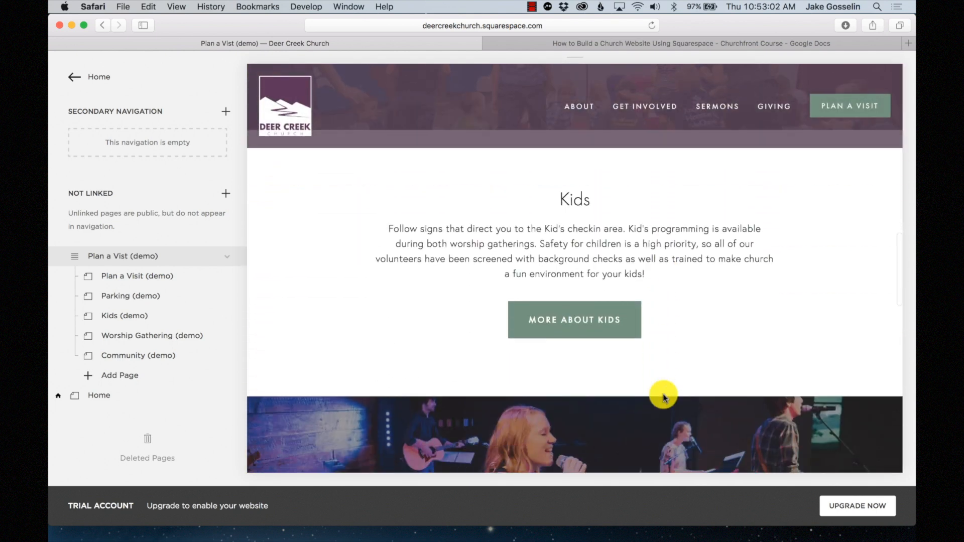
scroll(663, 398, "down", 10)
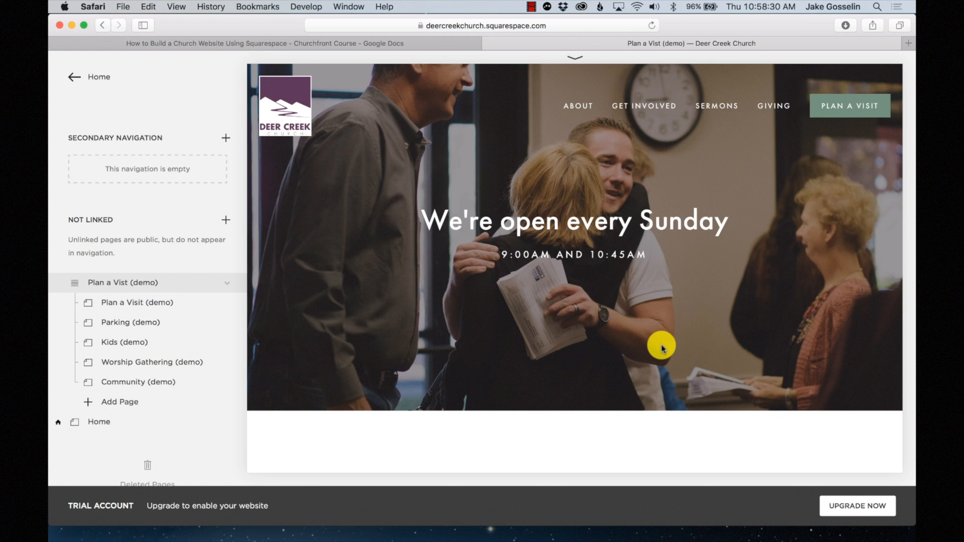
scroll(662, 347, "down", 6)
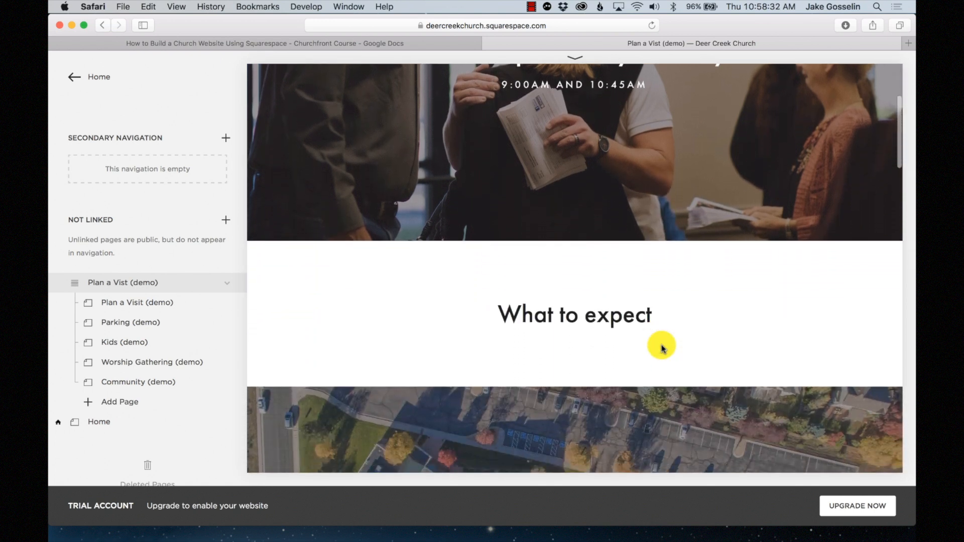
scroll(662, 346, "down", 6)
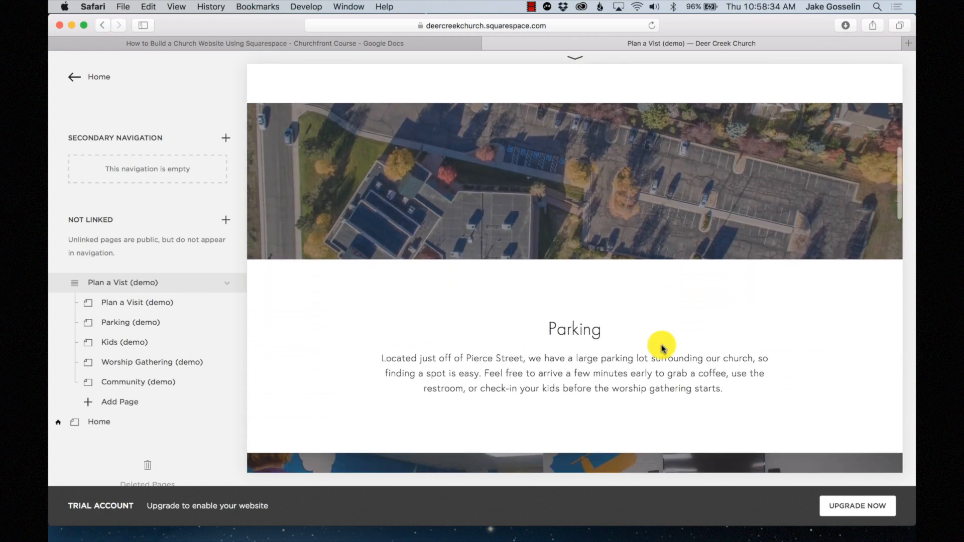
scroll(662, 347, "down", 3)
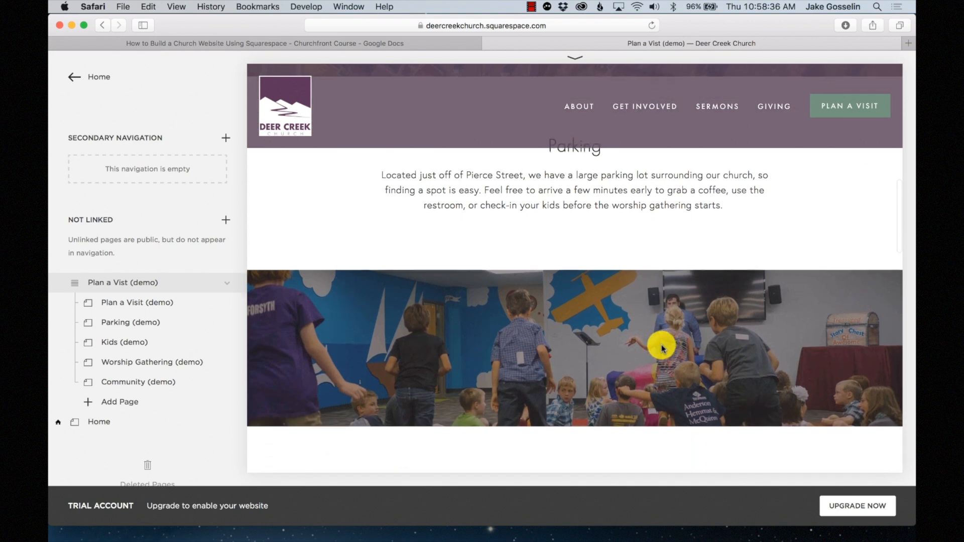
scroll(661, 347, "down", 5)
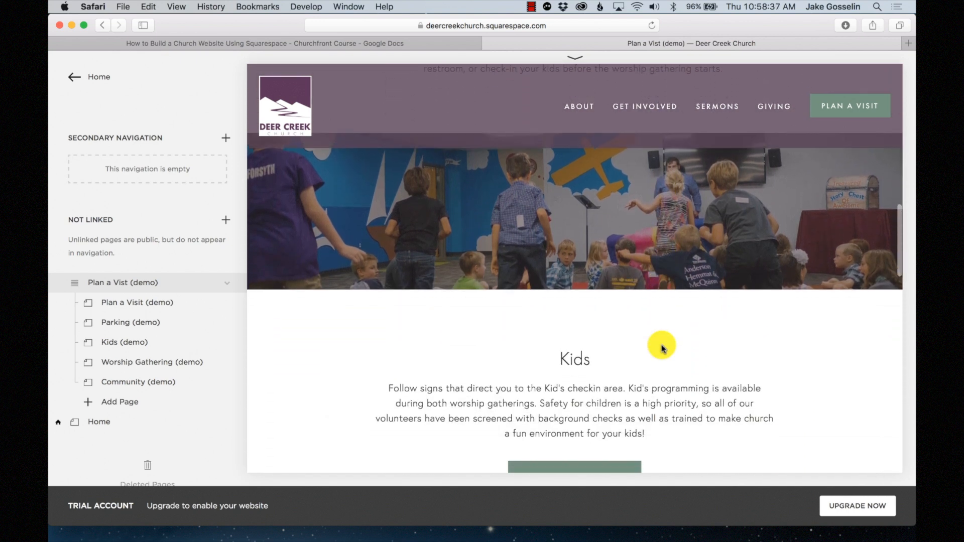
scroll(661, 348, "down", 1)
scroll(662, 348, "down", 1)
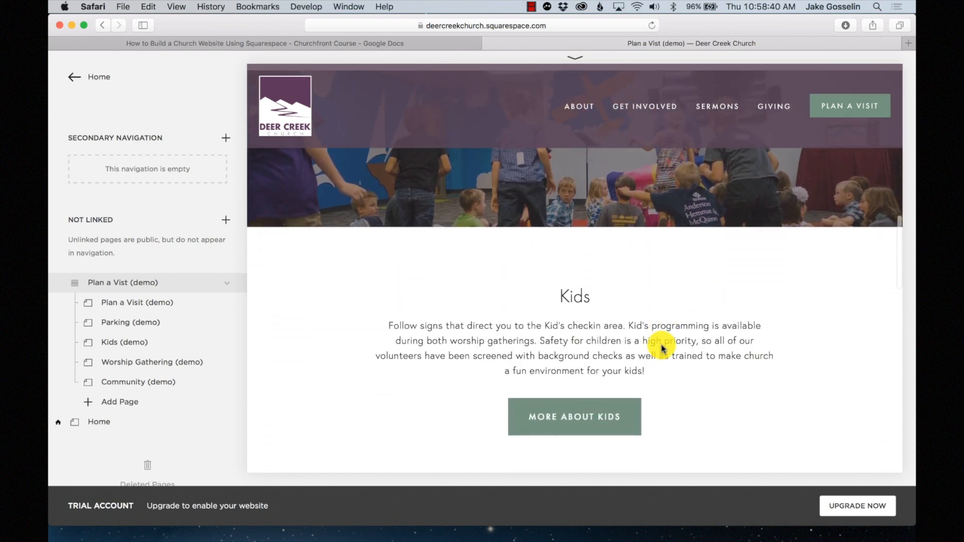
scroll(662, 347, "down", 5)
scroll(662, 347, "down", 5)
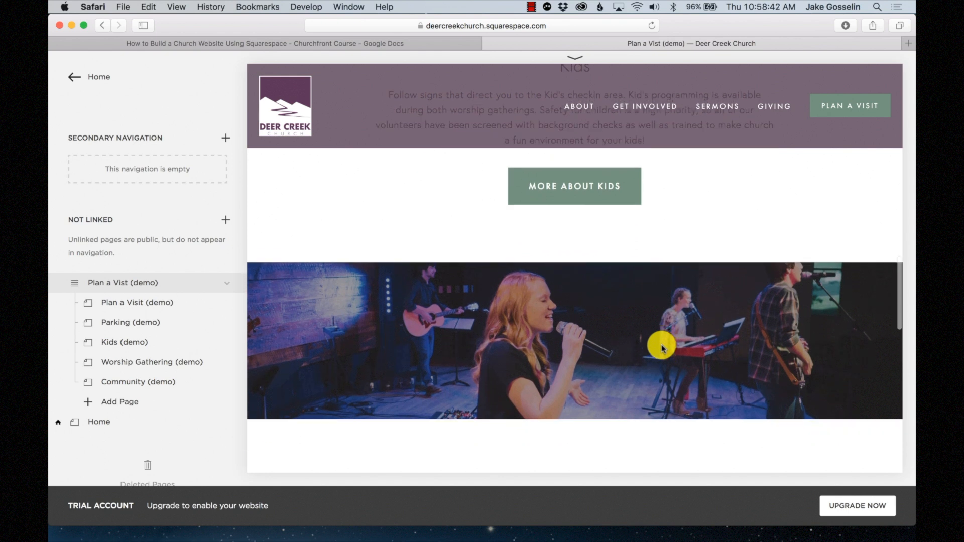
scroll(662, 348, "up", 10)
scroll(662, 347, "up", 5)
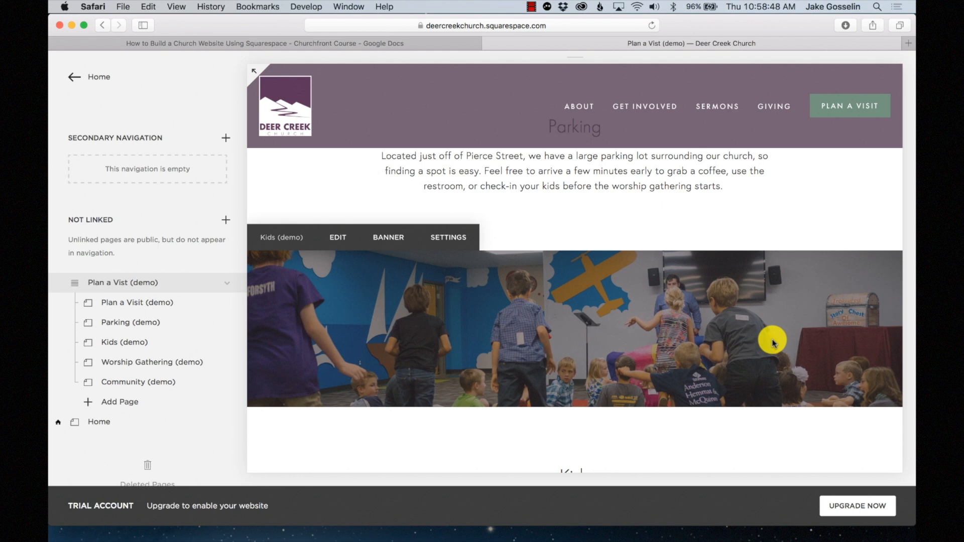
scroll(770, 338, "up", 5)
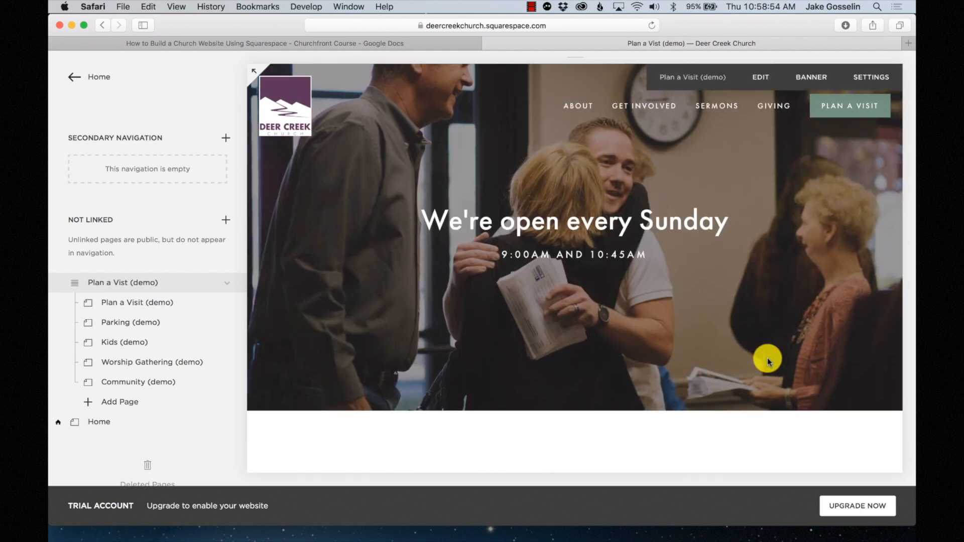
scroll(769, 361, "down", 5)
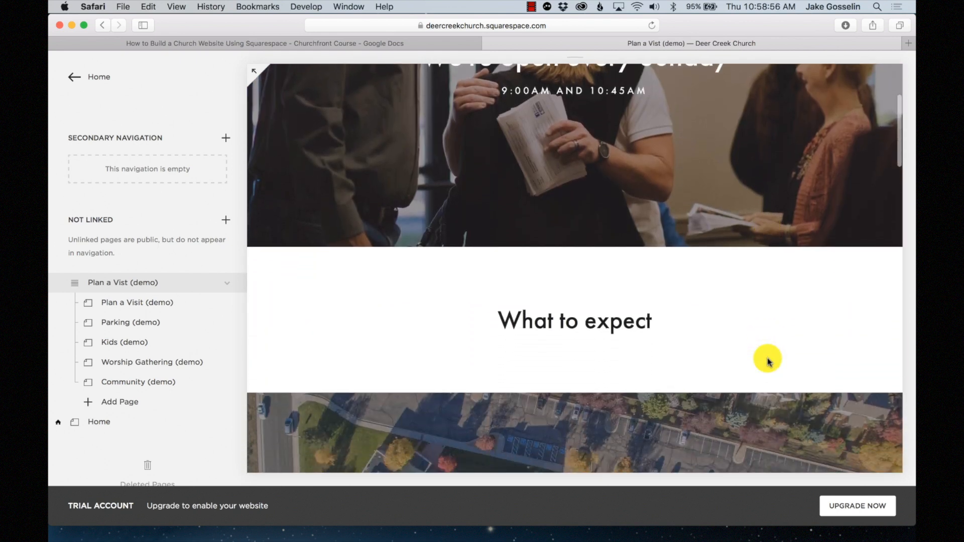
scroll(769, 360, "down", 5)
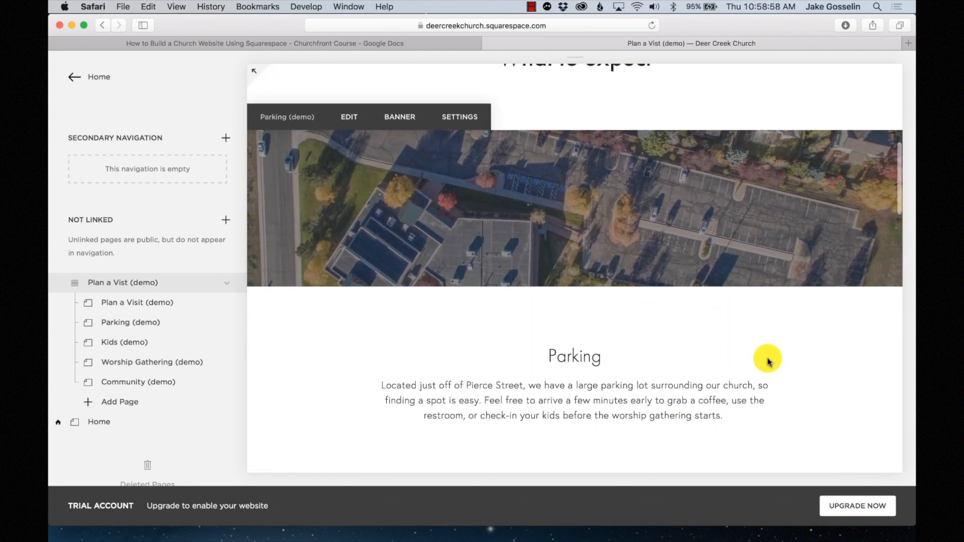
scroll(768, 360, "down", 5)
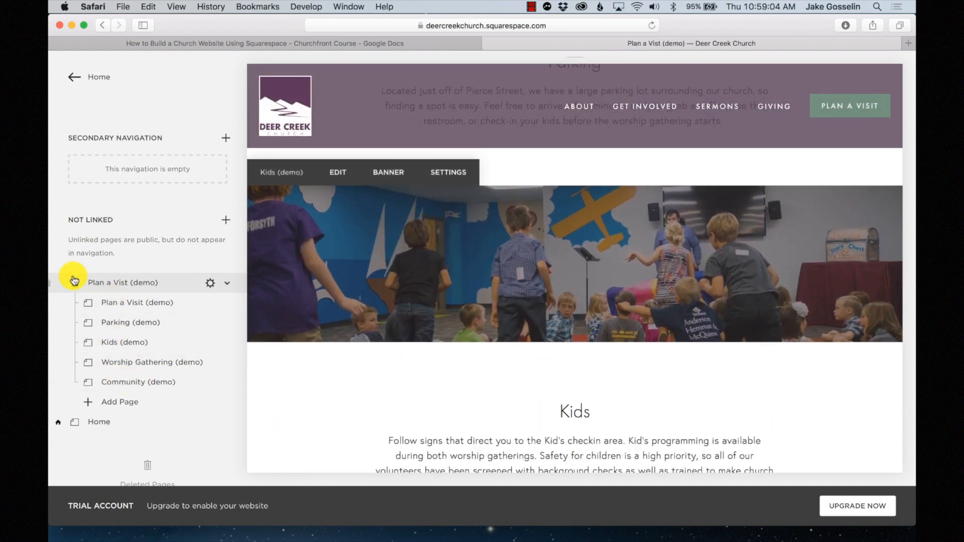
- Create a new Index page in the main navigation named 'Plan a Visit'
scroll(77, 285, "up", 10)
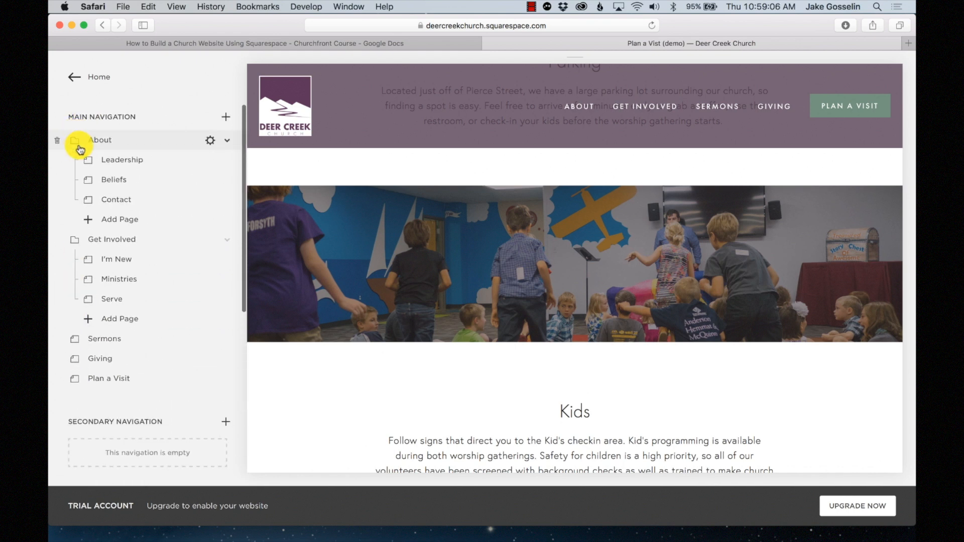
scroll(84, 221, "down", 10)
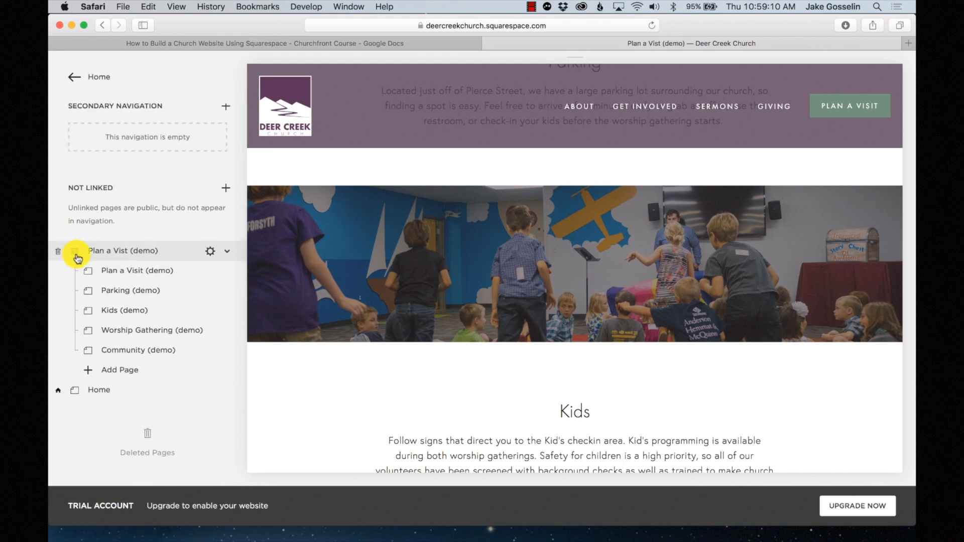
scroll(157, 280, "up", 8)
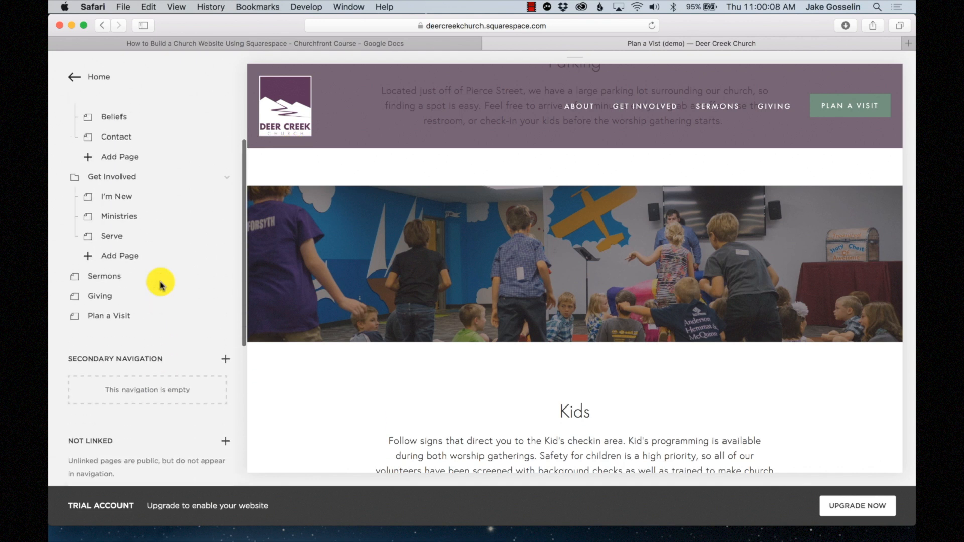
left_click(227, 118)
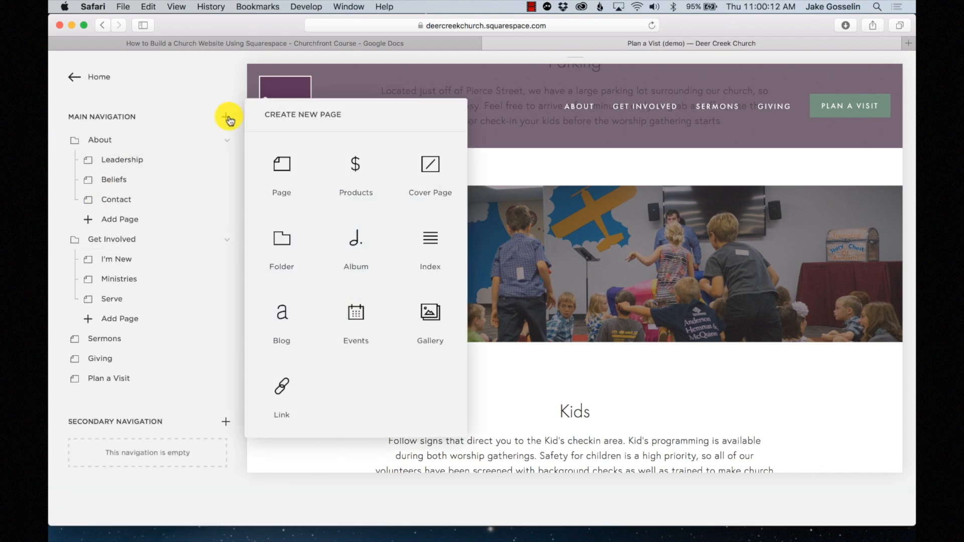
left_click(433, 254)
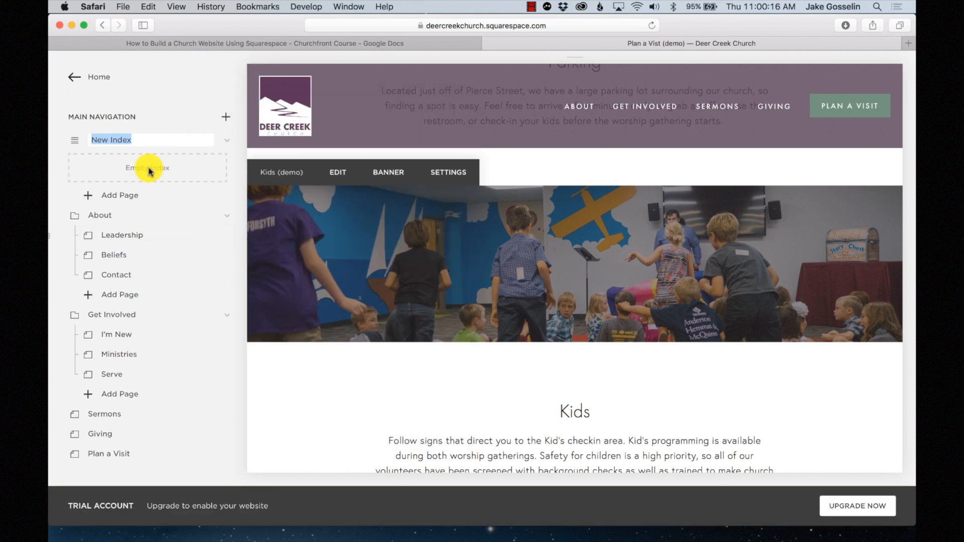
type("Plan ")
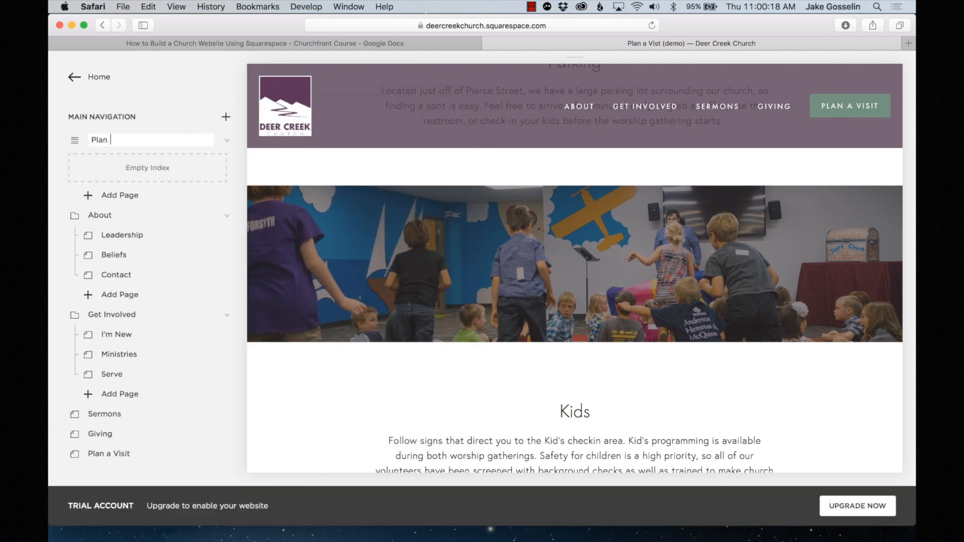
type("a Visit")
key("Return")
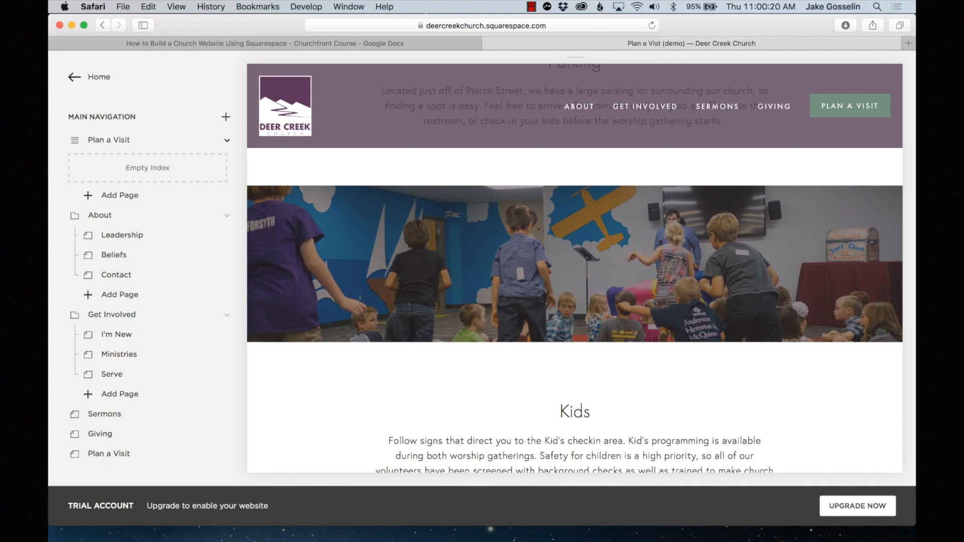
scroll(129, 200, "down", 3)
scroll(99, 141, "up", 2)
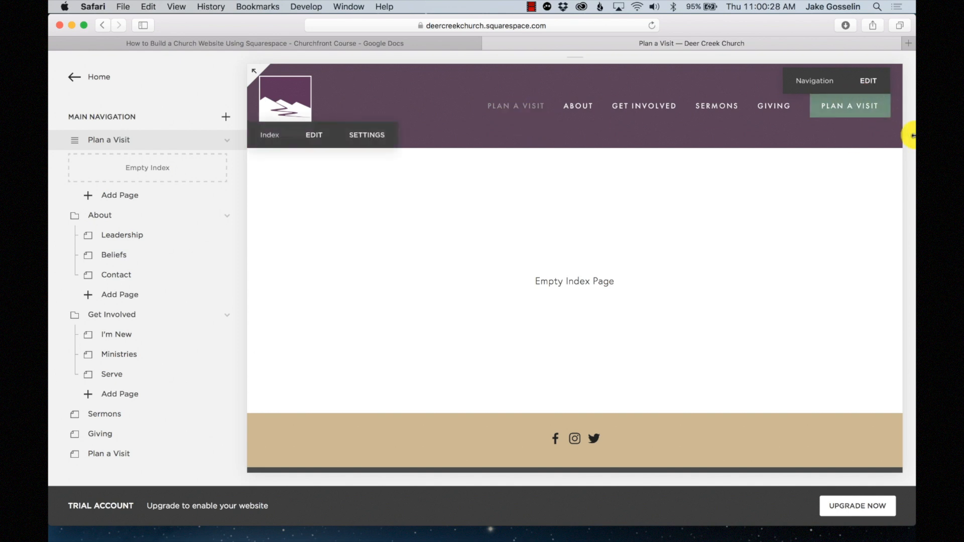
- Move the Plan a Visit index to the end of the main navigation, below Giving
scroll(150, 219, "down", 1)
scroll(150, 220, "up", 1)
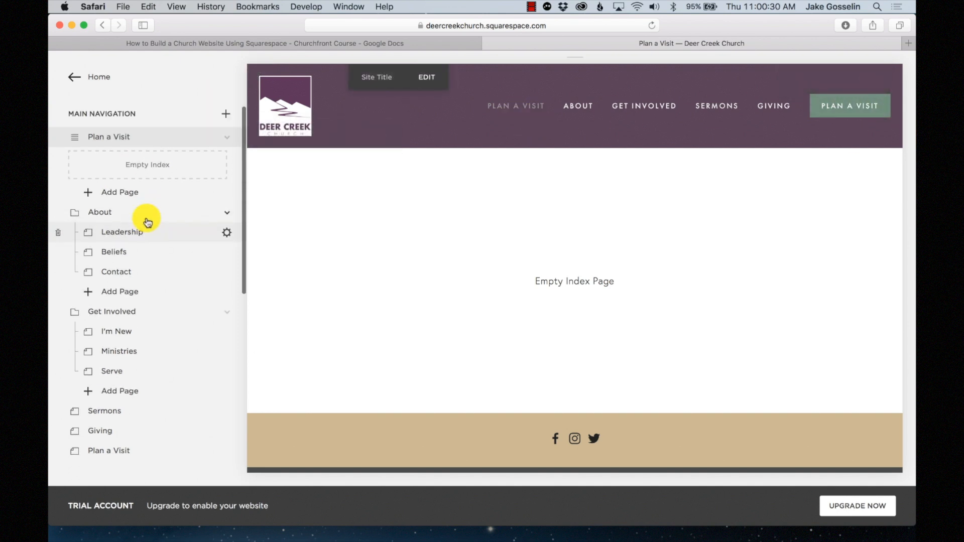
left_click_drag(95, 140, 82, 429)
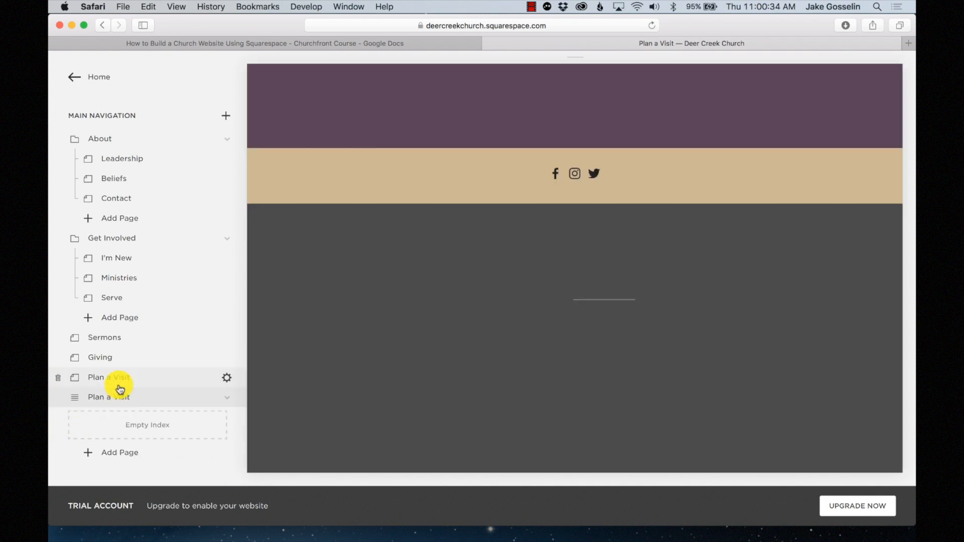
- Delete the old plain Plan a Visit page
scroll(100, 387, "down", 2)
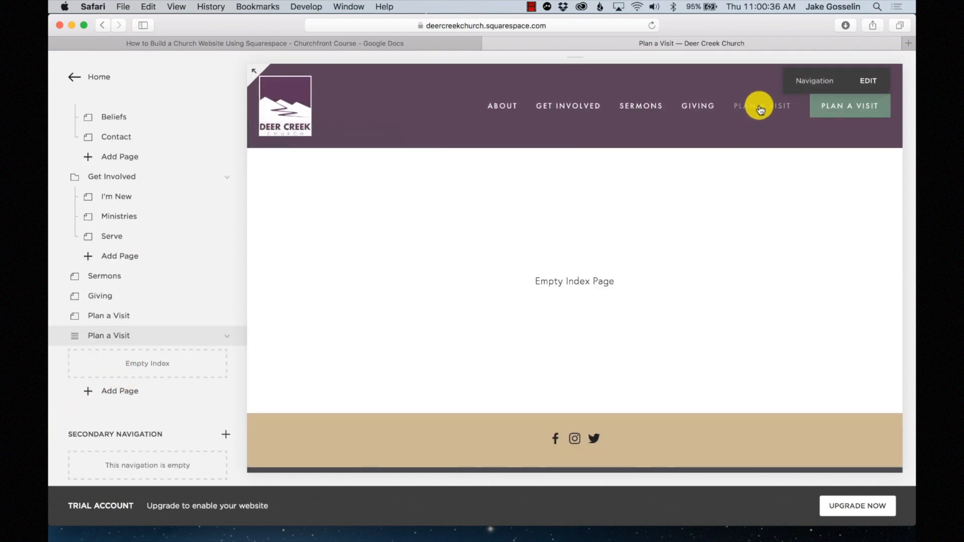
scroll(142, 317, "down", 1)
scroll(142, 316, "down", 1)
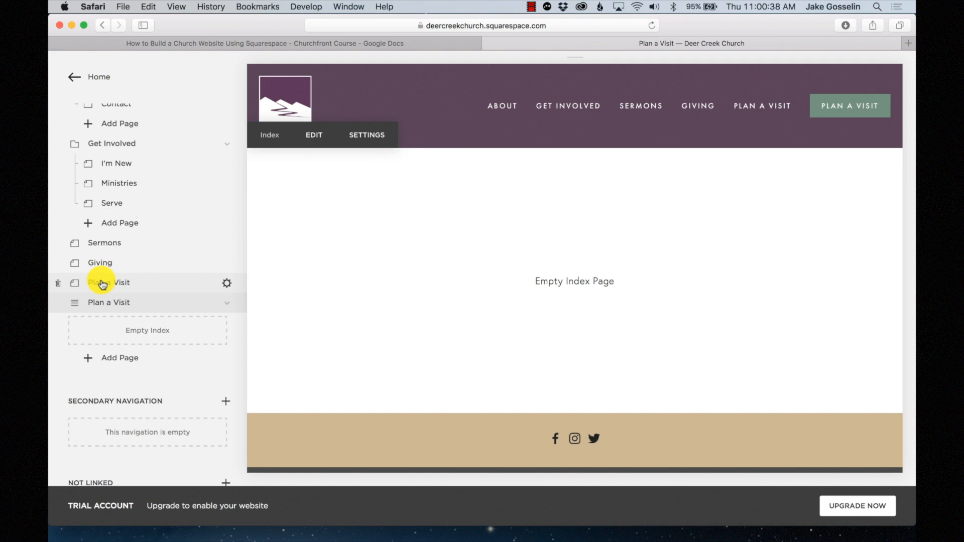
left_click(60, 284)
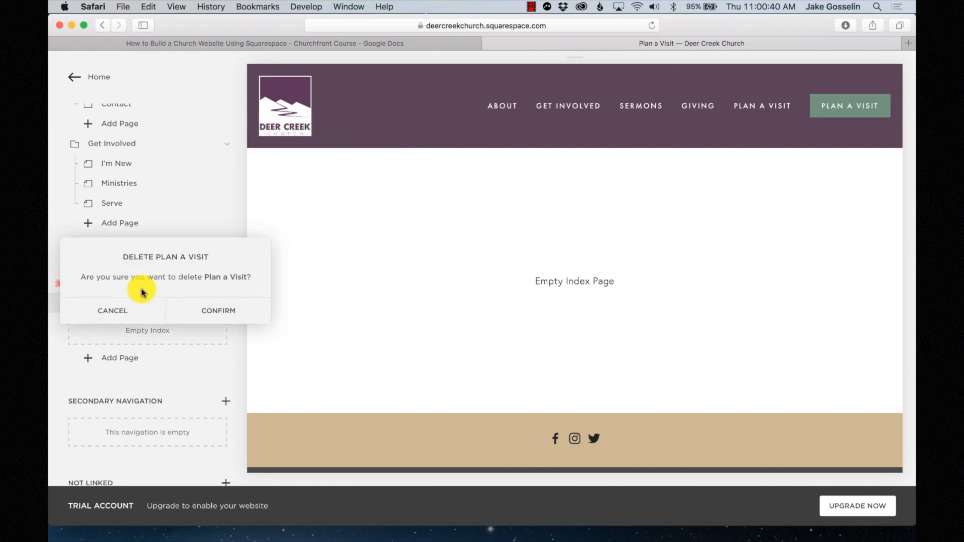
left_click(220, 311)
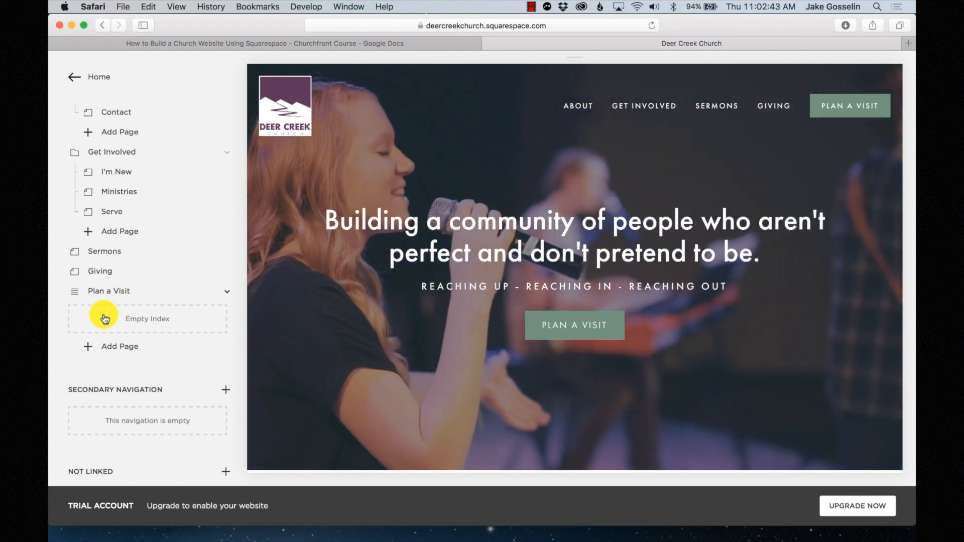
- Create a blank-layout page titled 'Plan a Visit' as the index's first subpage, leaving it empty
scroll(116, 326, "down", 6)
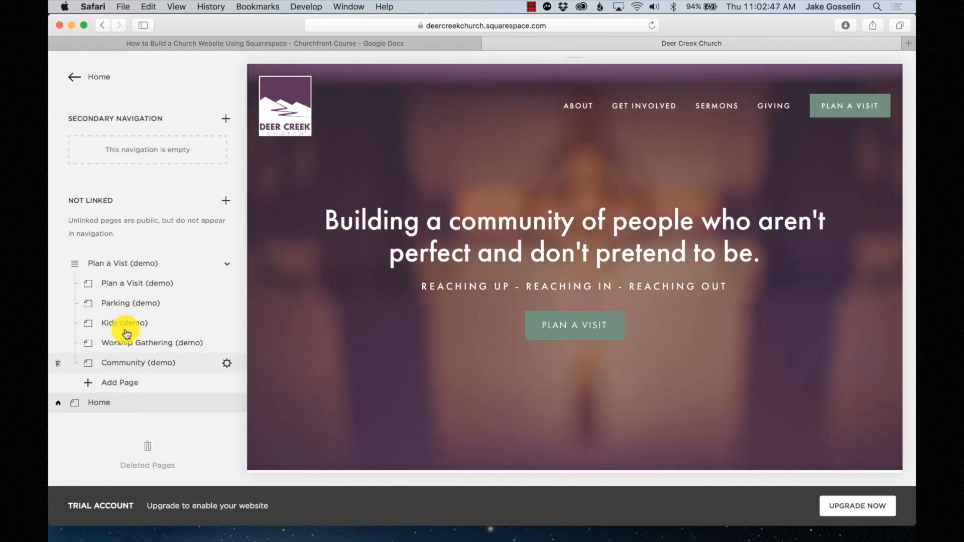
scroll(148, 339, "up", 1)
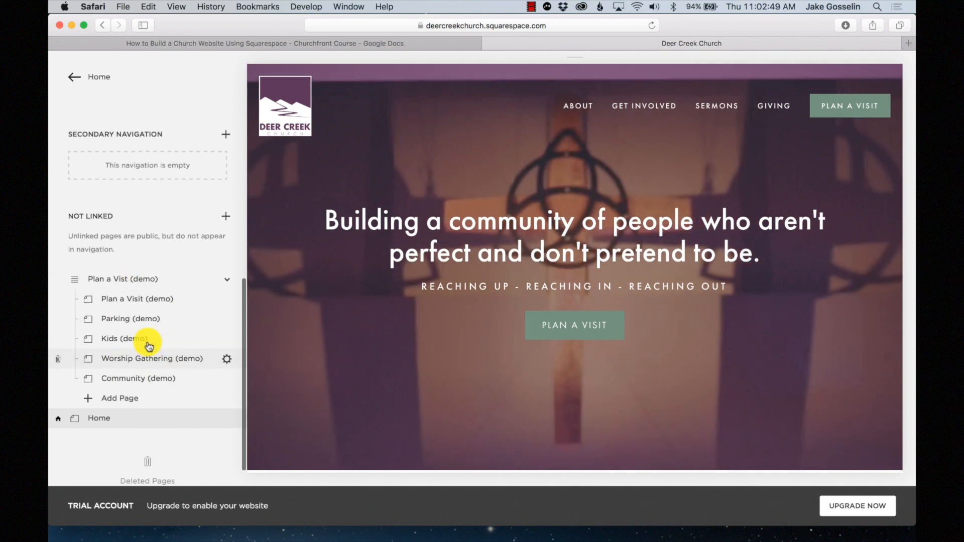
scroll(121, 284, "up", 4)
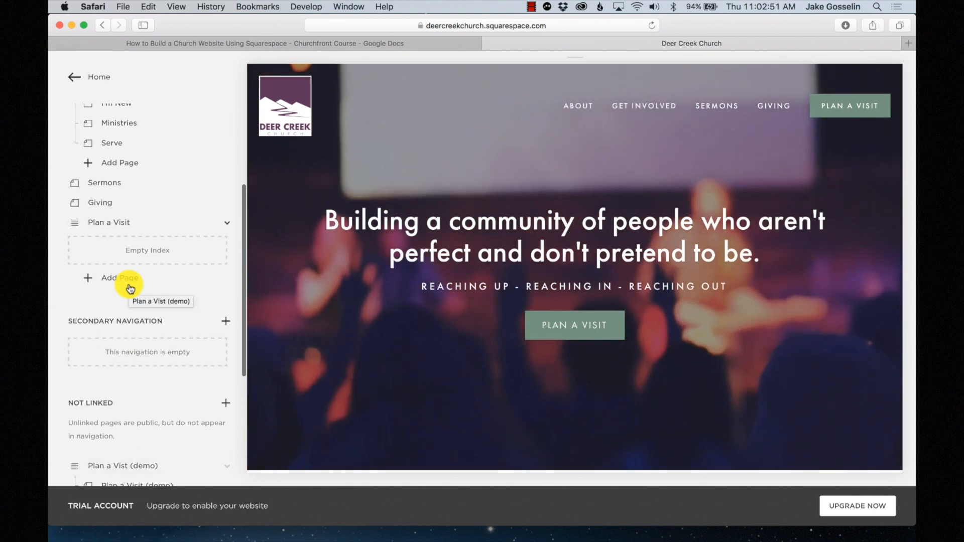
left_click(117, 283)
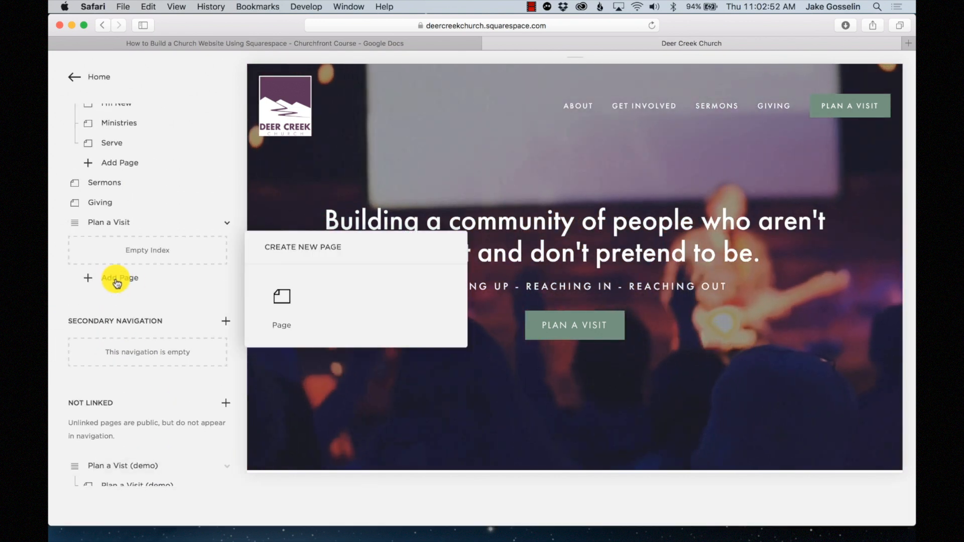
left_click(275, 303)
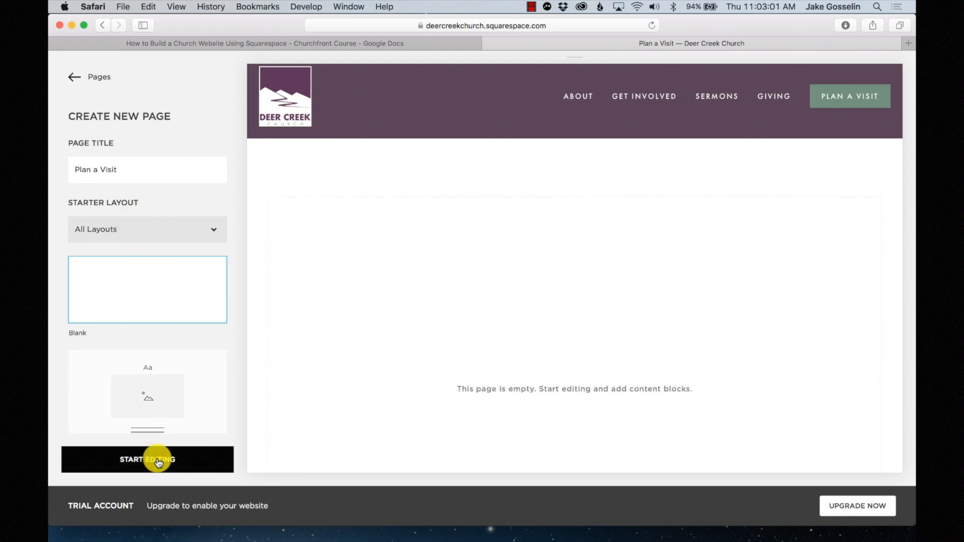
left_click(156, 457)
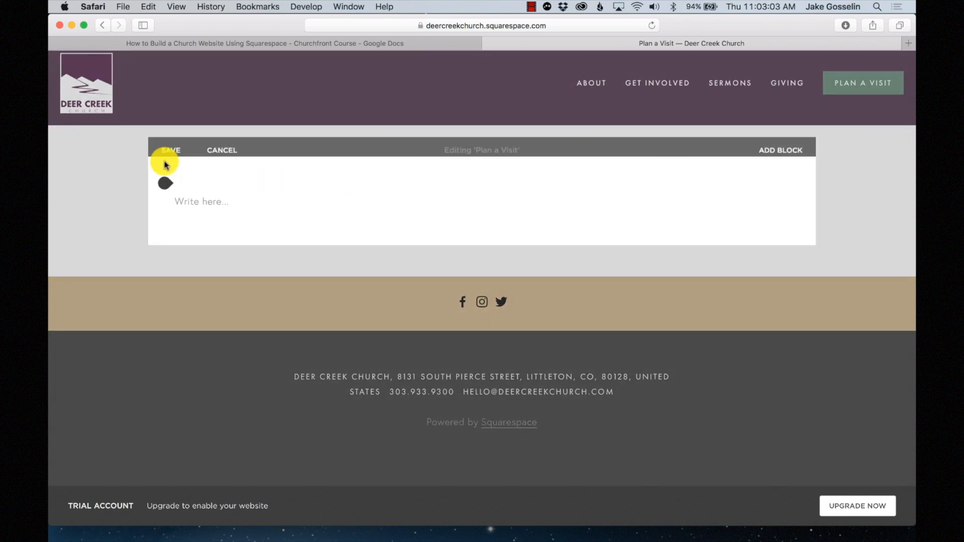
left_click(170, 140)
scroll(146, 334, "down", 5)
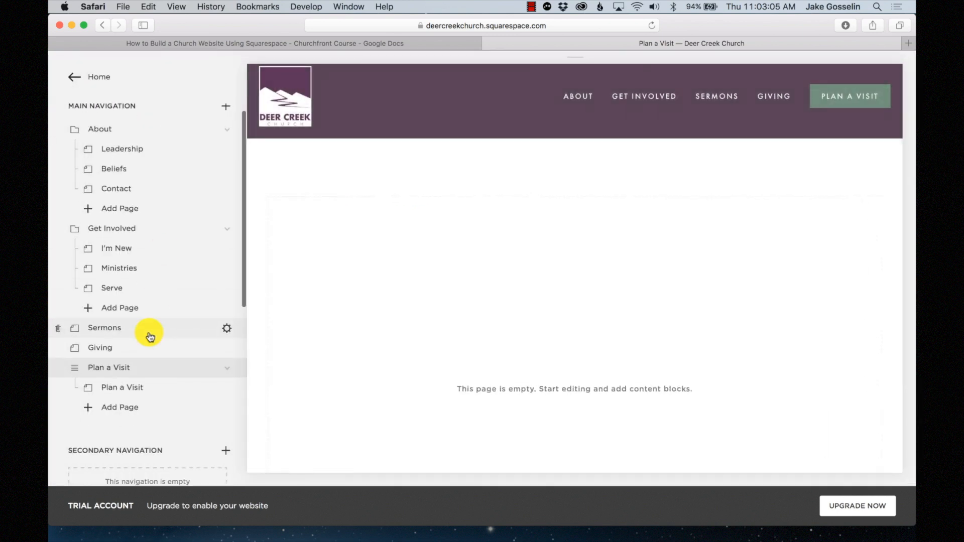
scroll(119, 309, "down", 8)
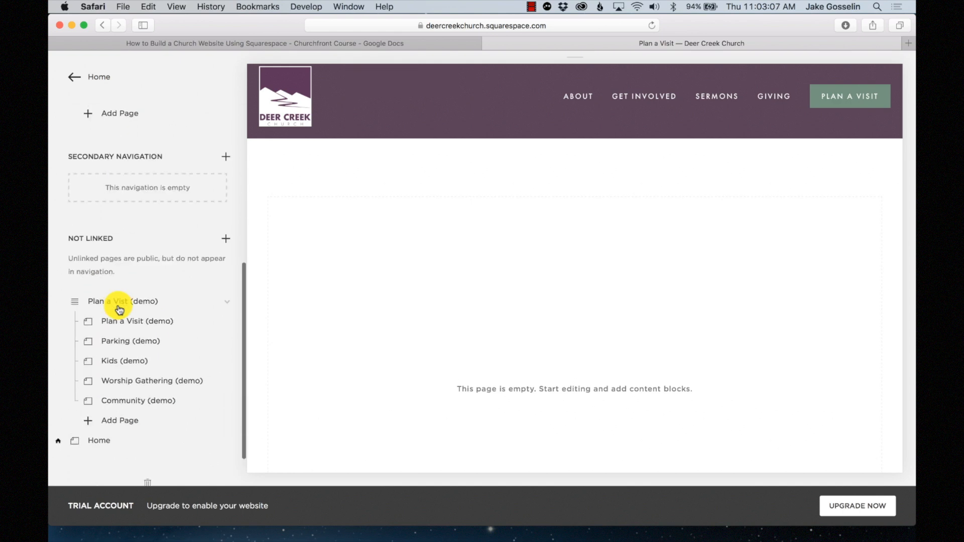
scroll(121, 306, "up", 7)
- Add a blank Parking page to the Plan a Visit index and save it
left_click(126, 301)
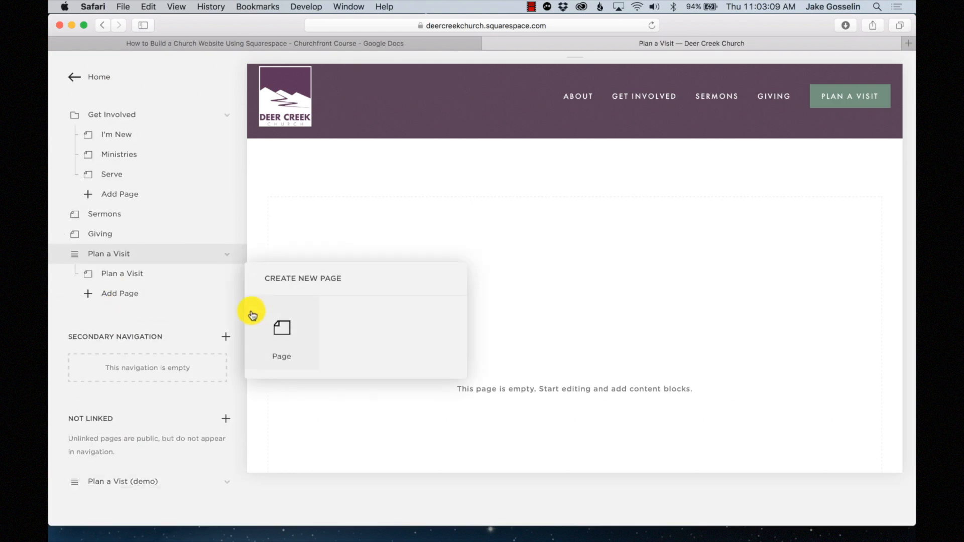
left_click(279, 324)
left_click(118, 168)
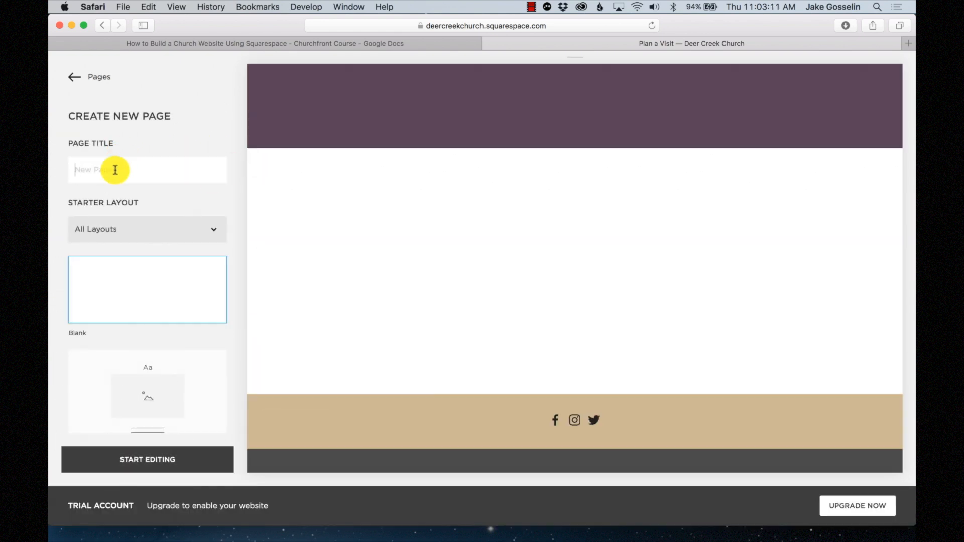
type("Parking")
scroll(116, 175, "down", 5)
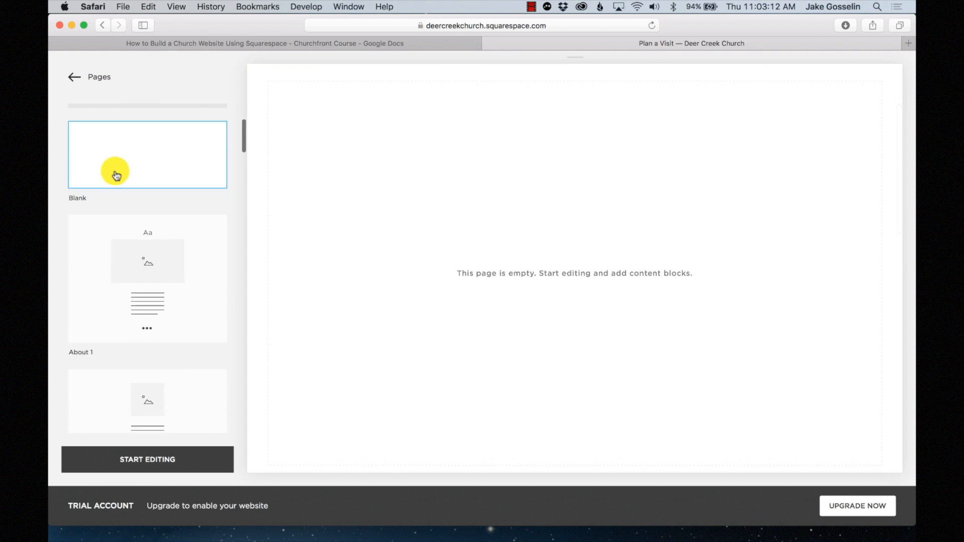
left_click(151, 451)
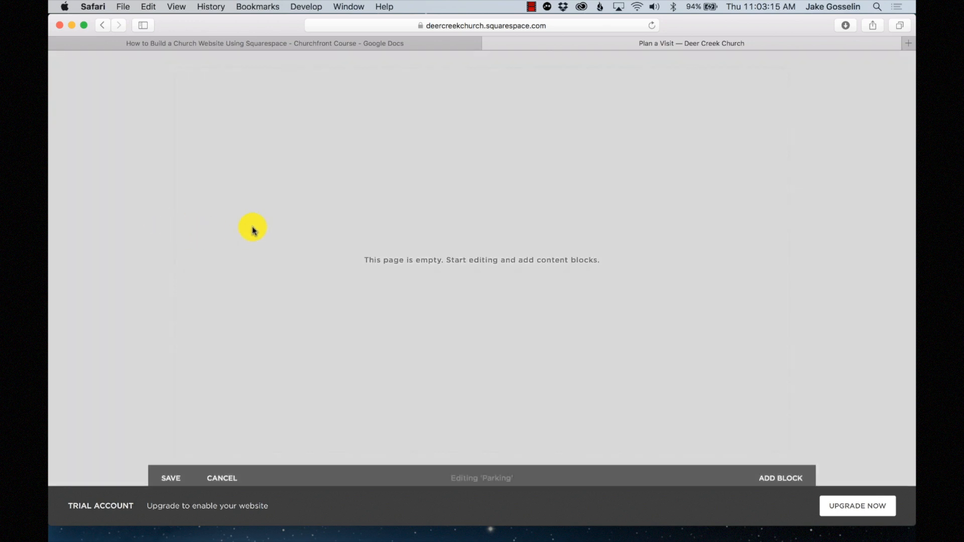
left_click(171, 473)
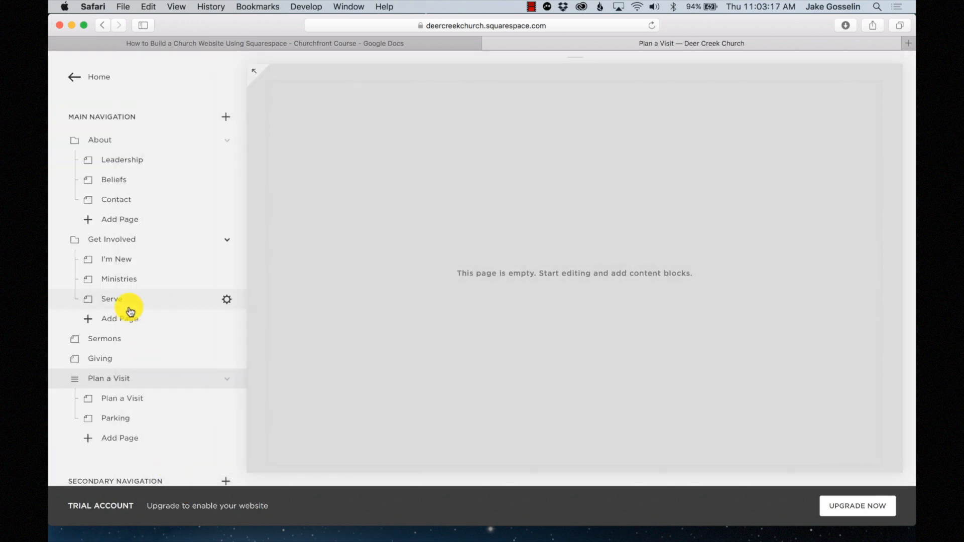
scroll(119, 314, "down", 5)
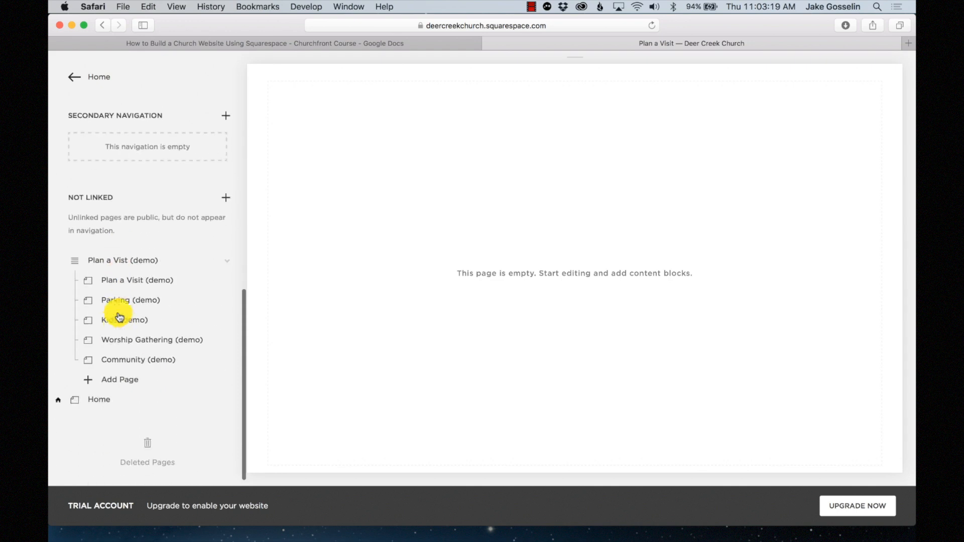
scroll(120, 314, "up", 4)
- Add a blank Kids page to the index and save it
left_click(126, 252)
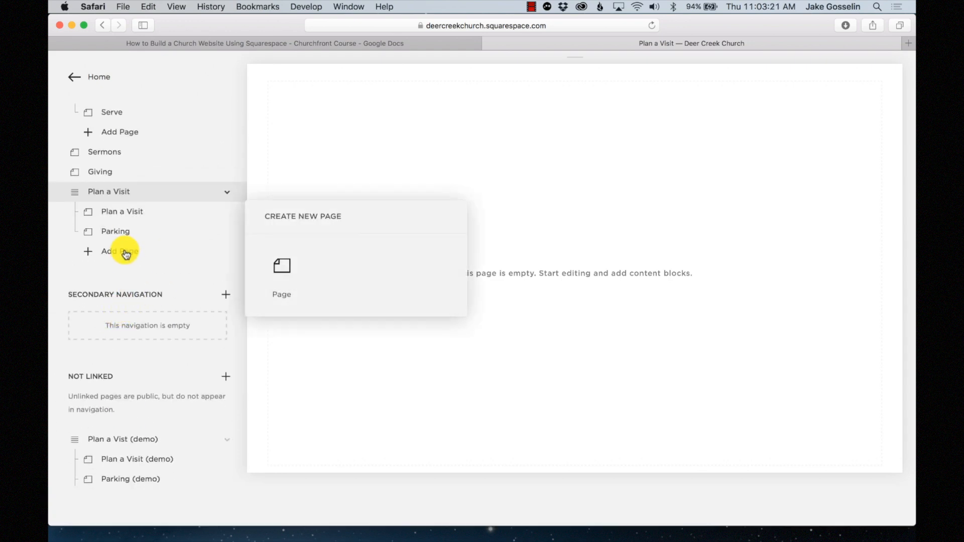
left_click(275, 273)
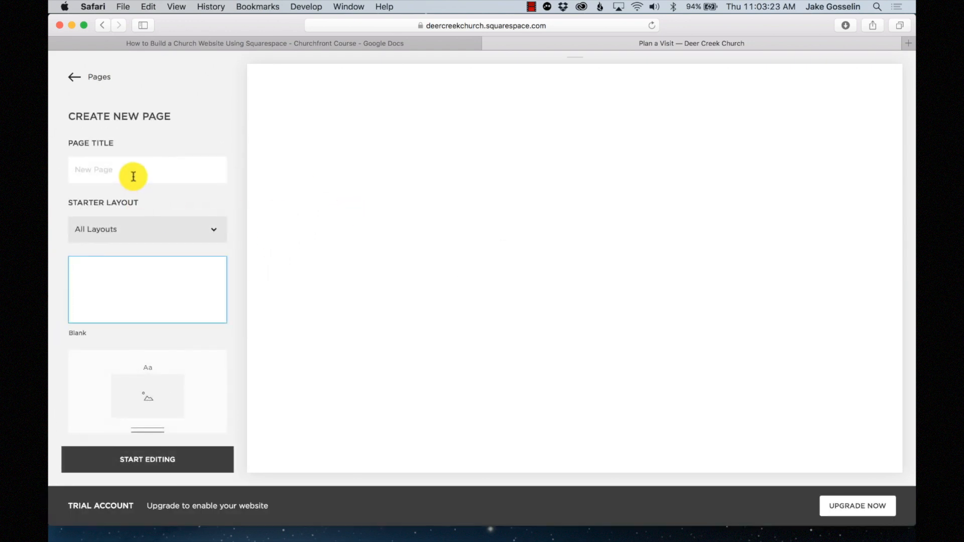
left_click(133, 177)
type("blog")
scroll(134, 177, "down", 5)
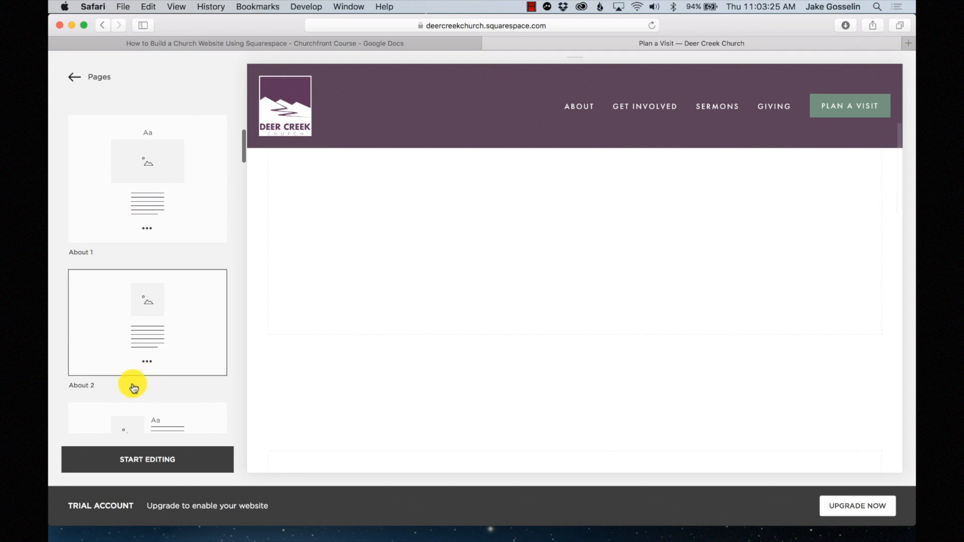
left_click(140, 462)
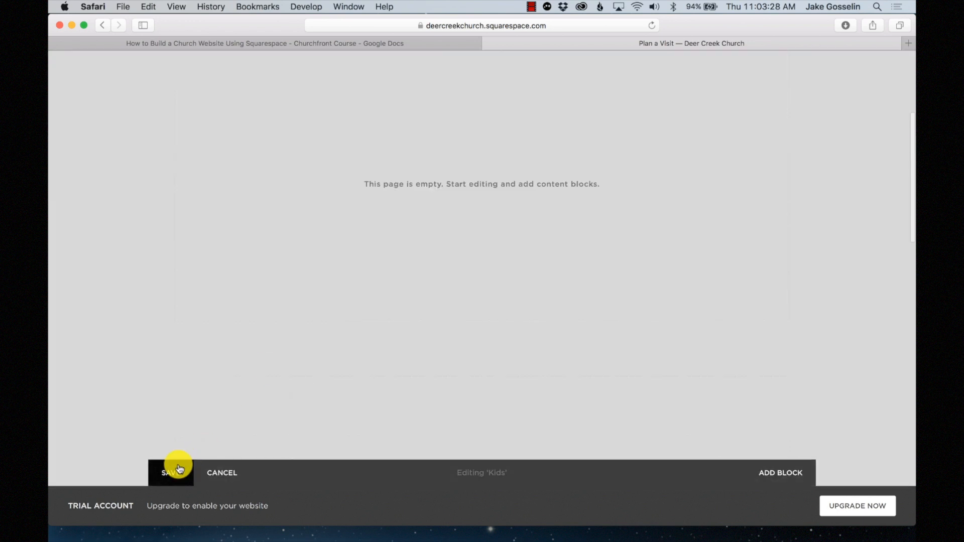
left_click(180, 468)
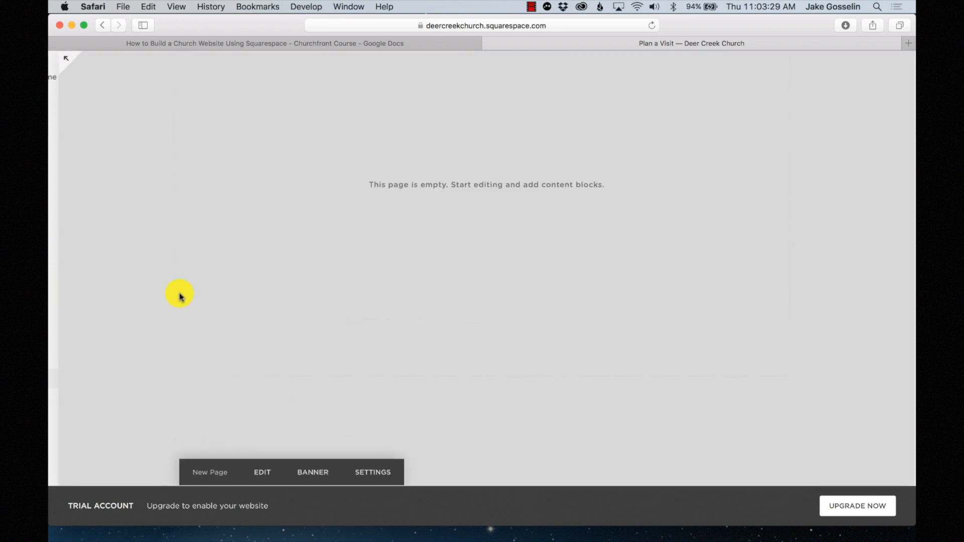
scroll(93, 216, "down", 10)
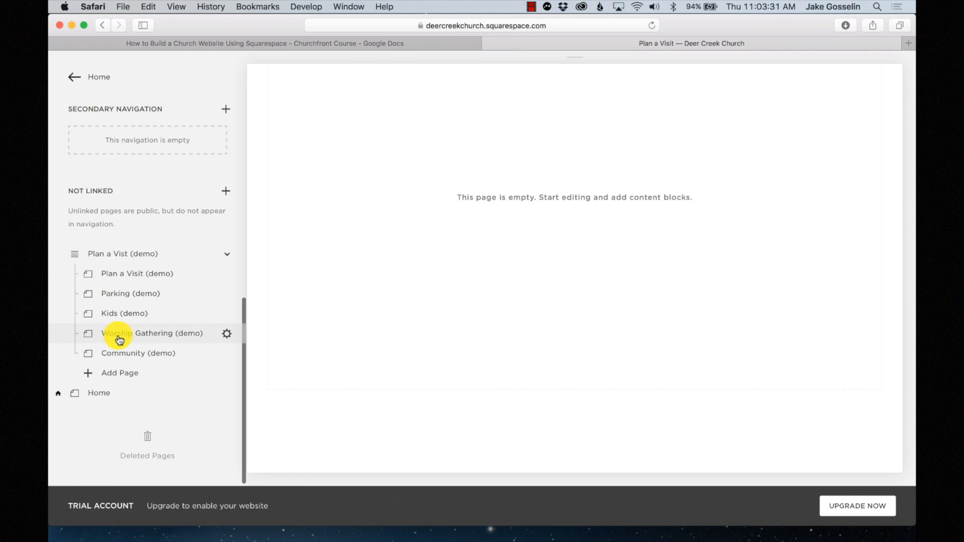
scroll(133, 334, "up", 5)
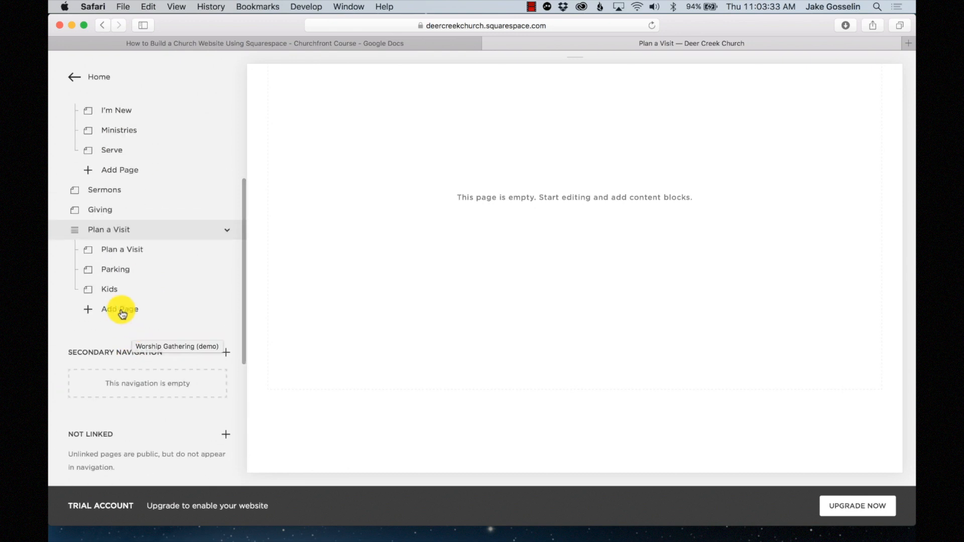
- Add a blank 'Worship Gathering' page to the index and save it
left_click(122, 312)
left_click(284, 308)
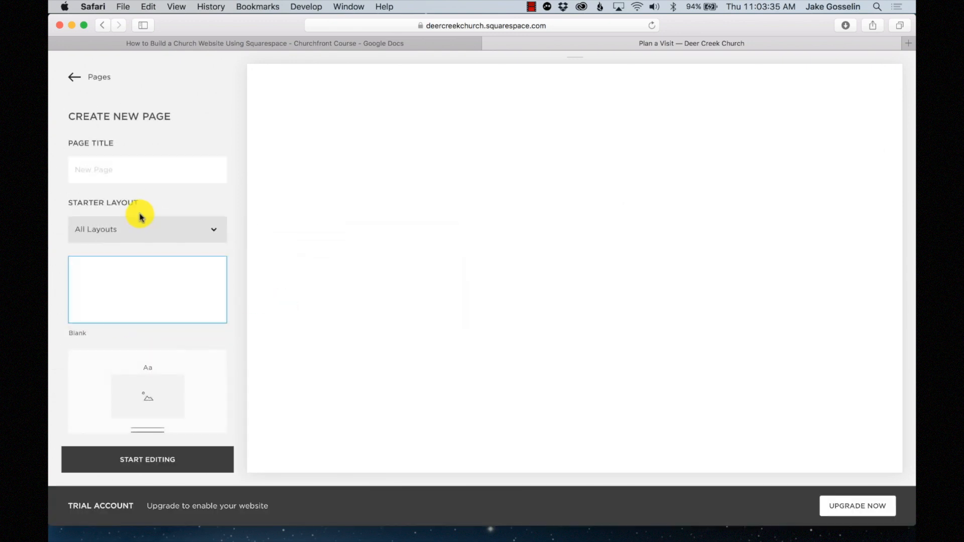
type("Worship Gathe")
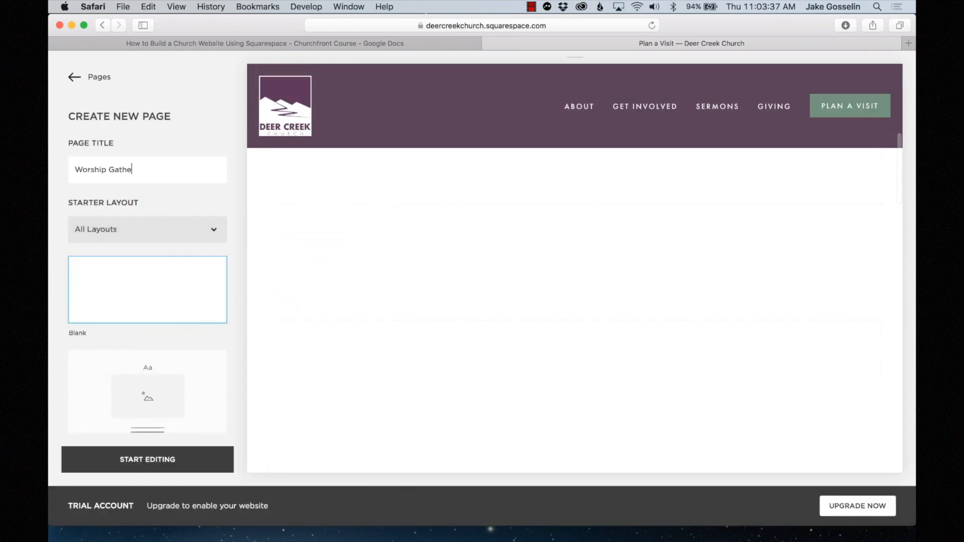
type("ring")
scroll(147, 388, "down", 10)
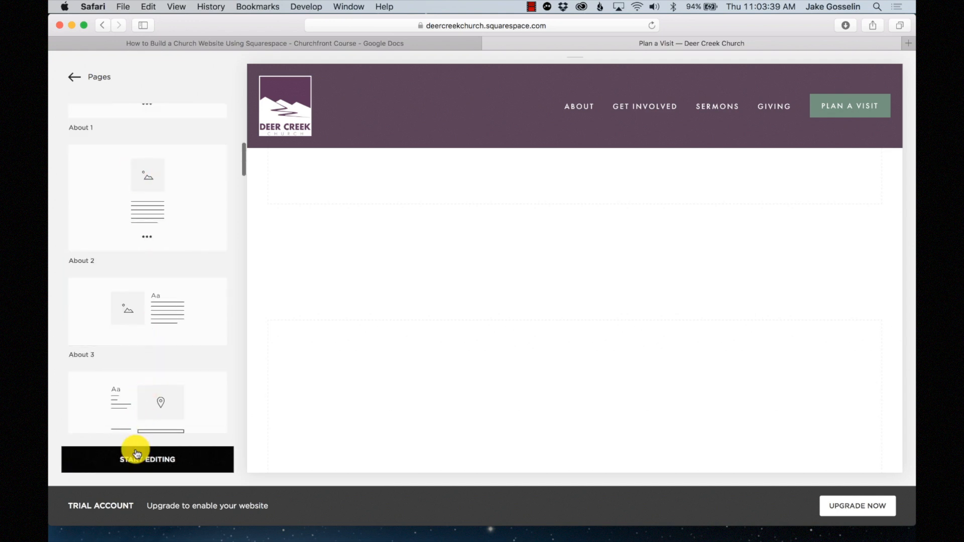
left_click(137, 459)
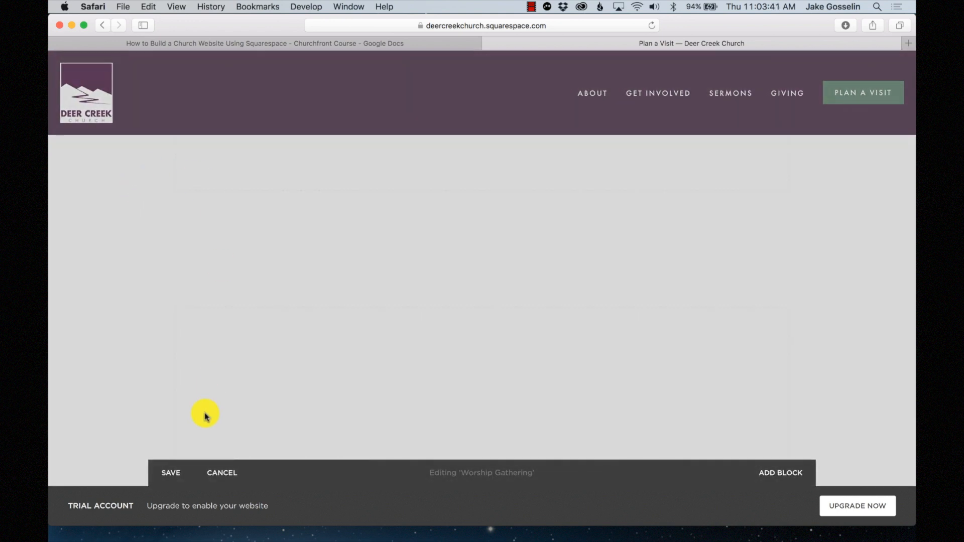
left_click(170, 472)
scroll(98, 296, "down", 5)
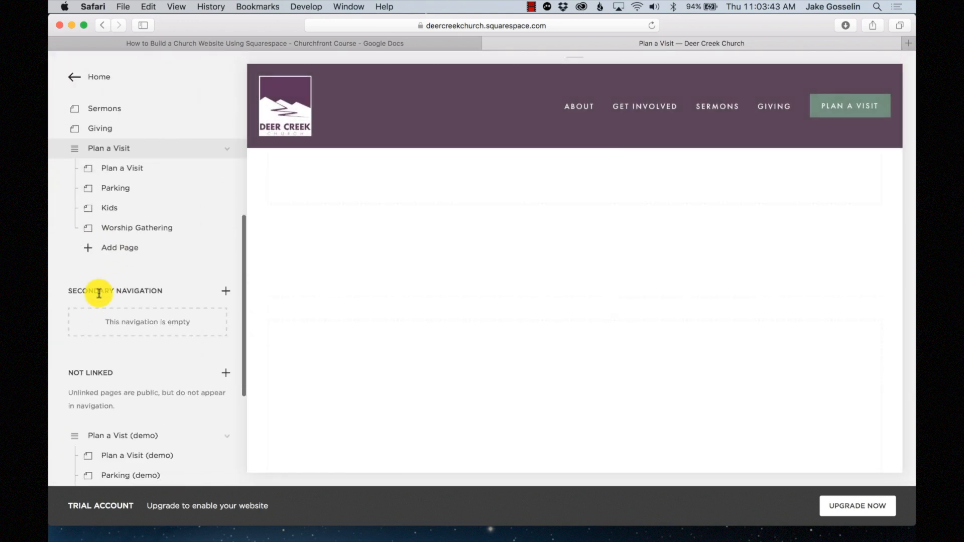
scroll(99, 294, "down", 5)
scroll(112, 327, "up", 5)
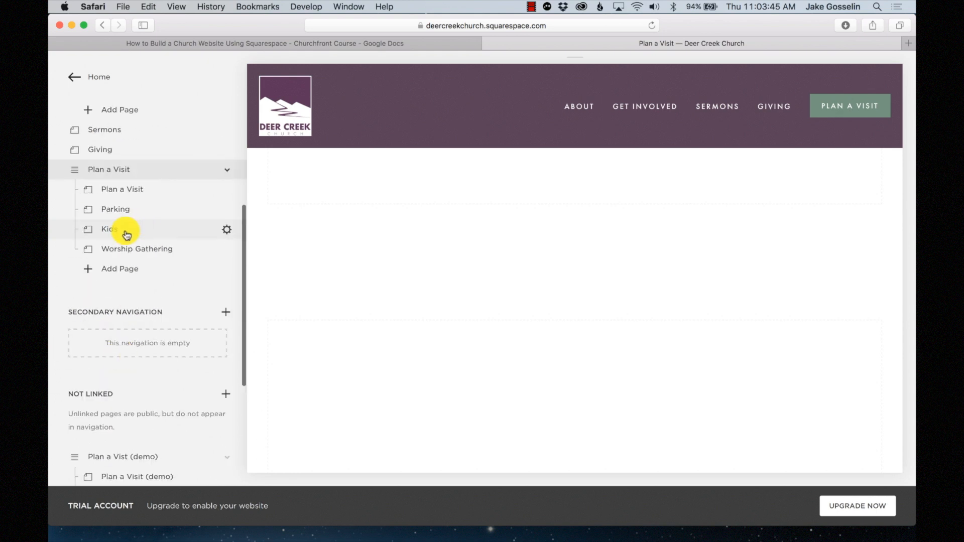
- Add a blank Community page to the index and save it
left_click(118, 276)
left_click(276, 241)
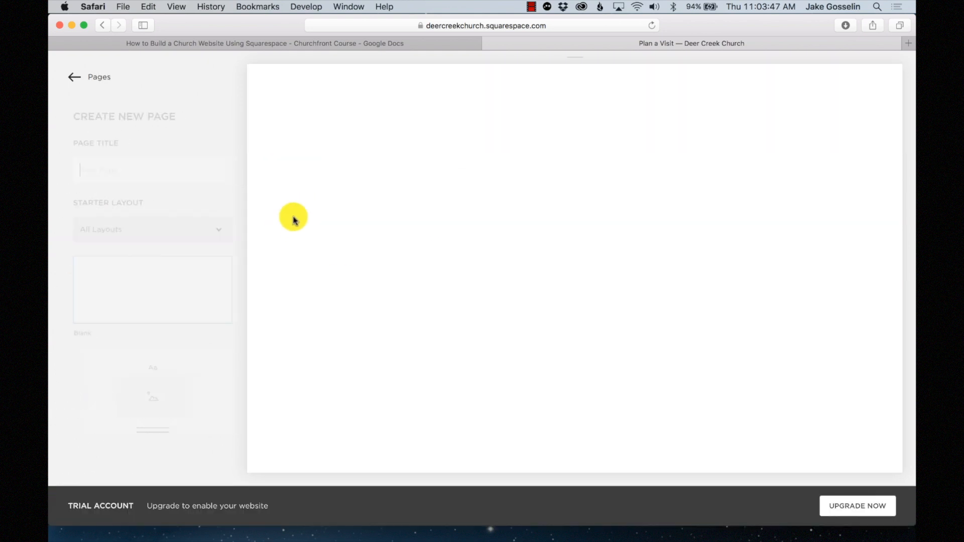
left_click(145, 182)
type("Community")
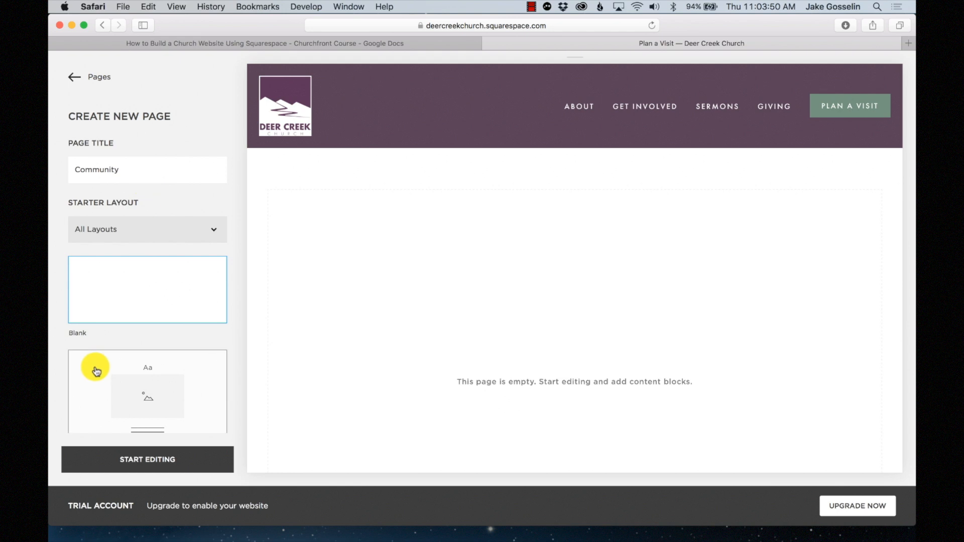
left_click(136, 459)
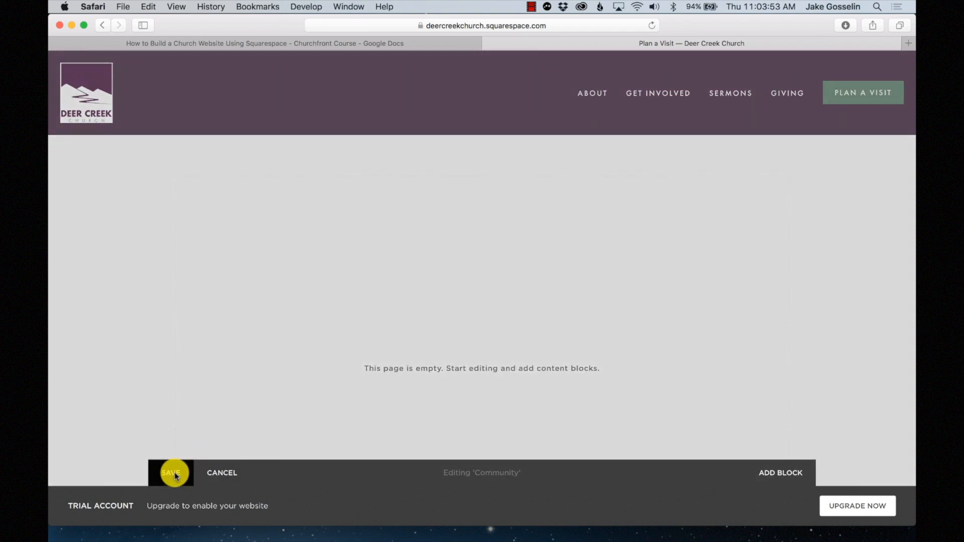
left_click(174, 474)
scroll(95, 261, "down", 5)
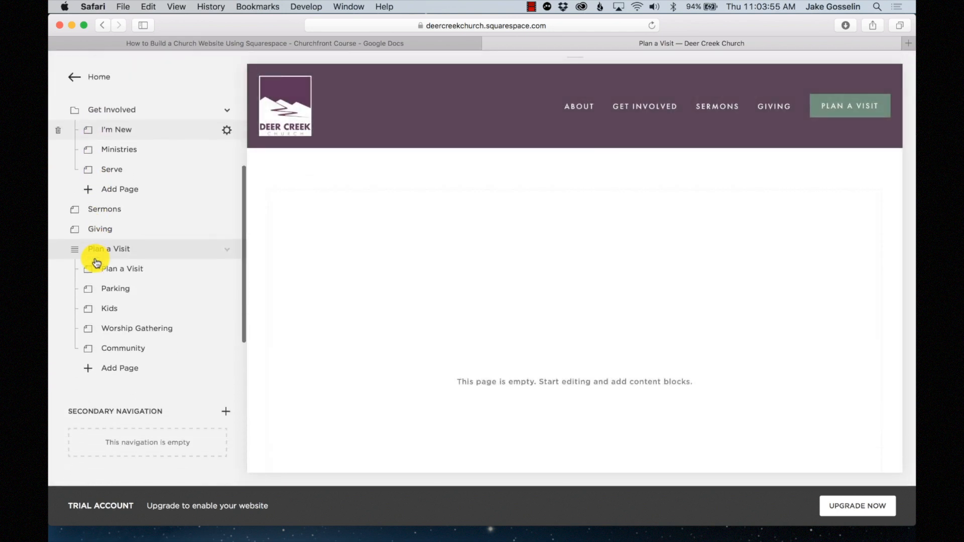
scroll(100, 267, "down", 2)
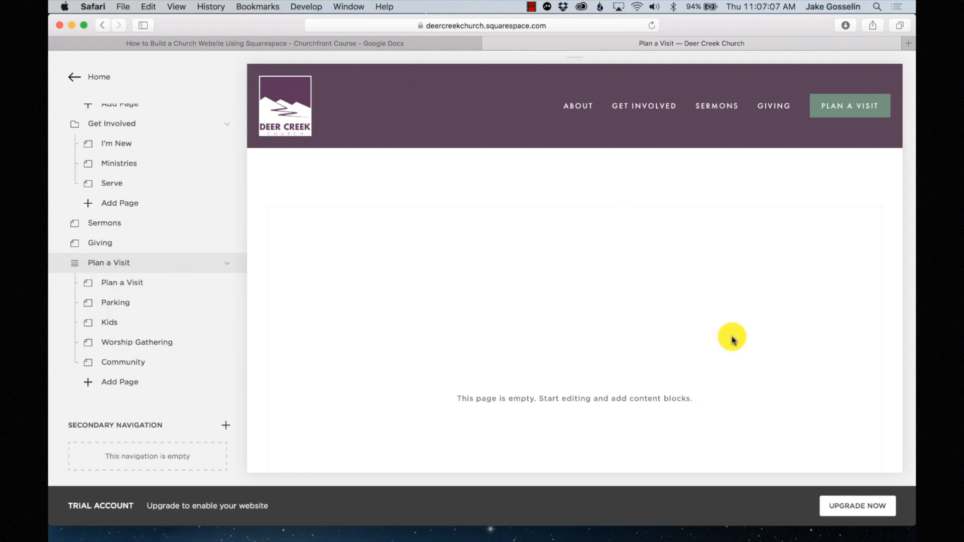
mouse_move(506, 300)
scroll(628, 342, "down", 5)
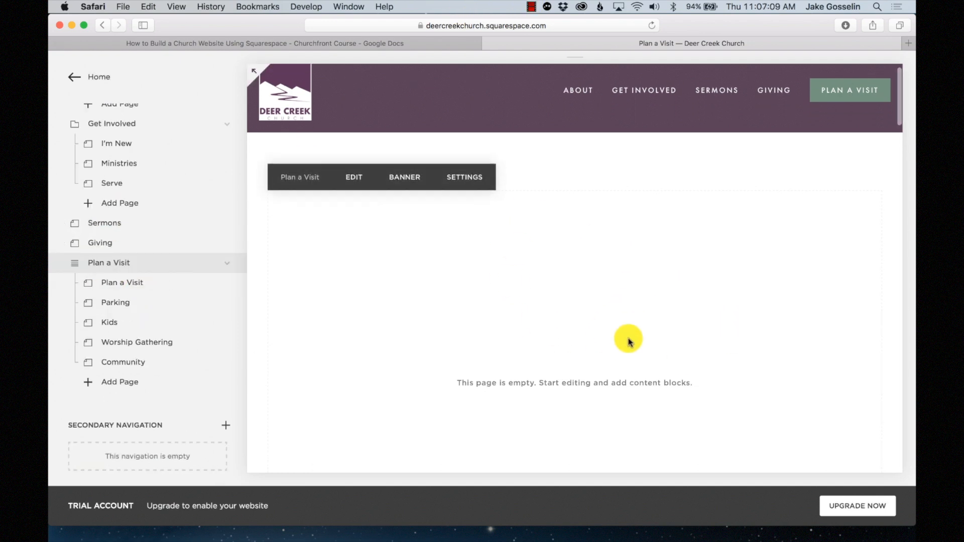
scroll(628, 341, "up", 5)
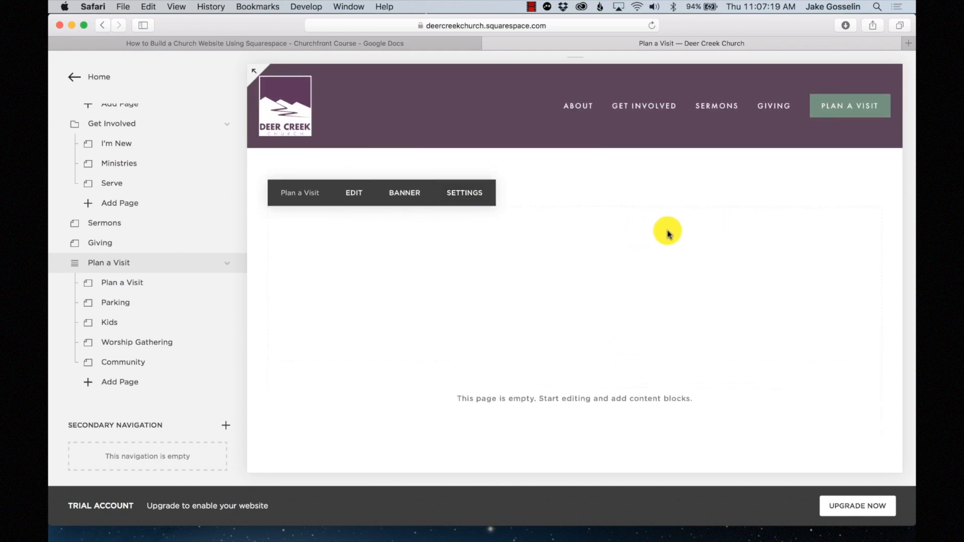
scroll(670, 234, "down", 3)
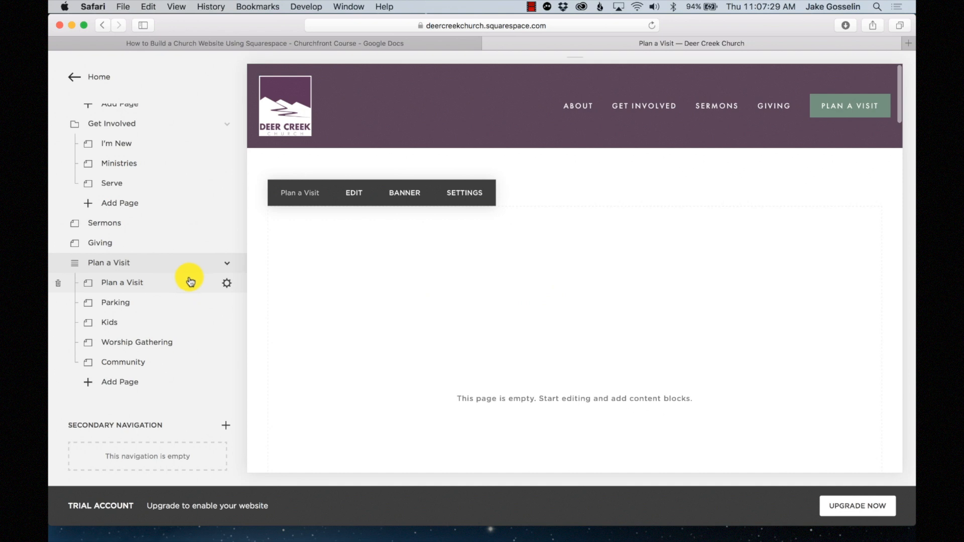
- Set Lobby 1.8.jpg as the Plan a Visit subpage's banner image and save
left_click(227, 286)
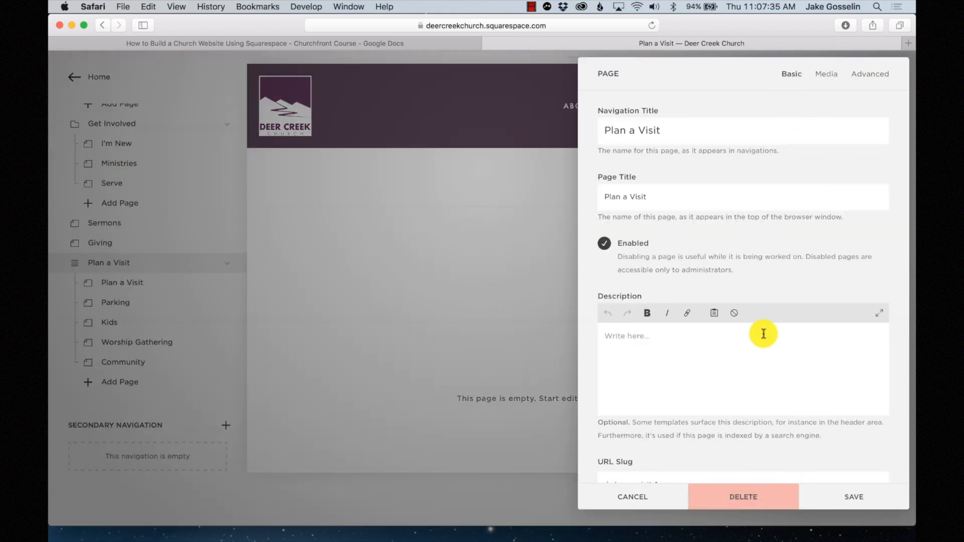
left_click(832, 79)
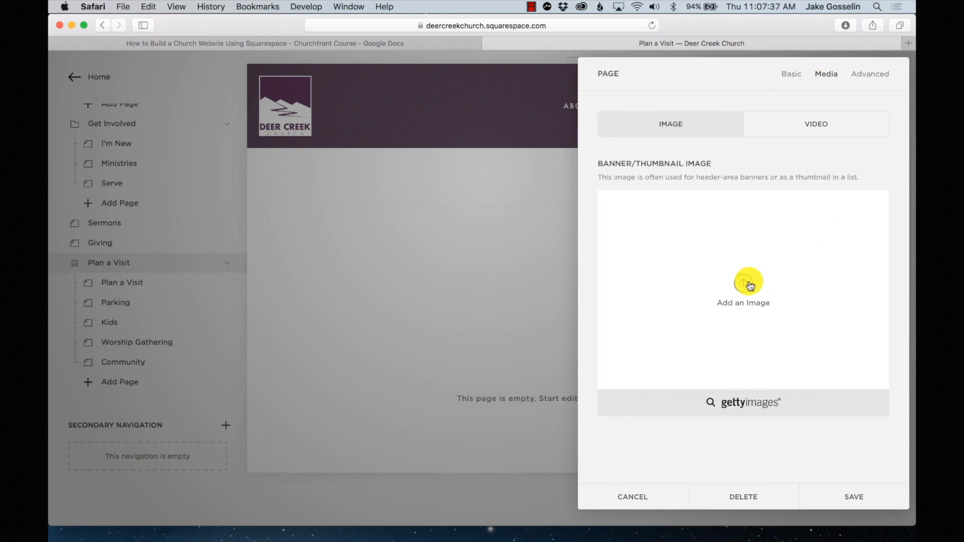
left_click(750, 286)
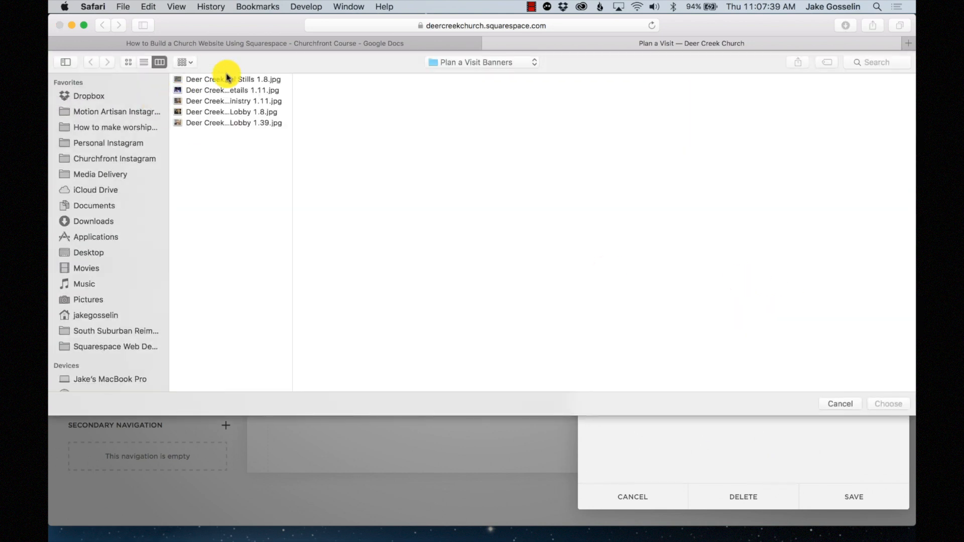
left_click(215, 90)
left_click(215, 101)
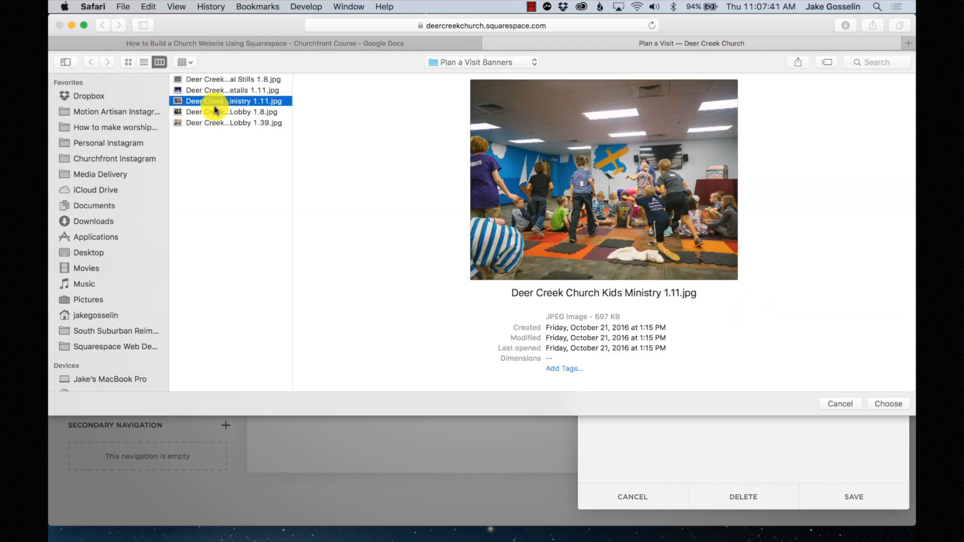
left_click(213, 112)
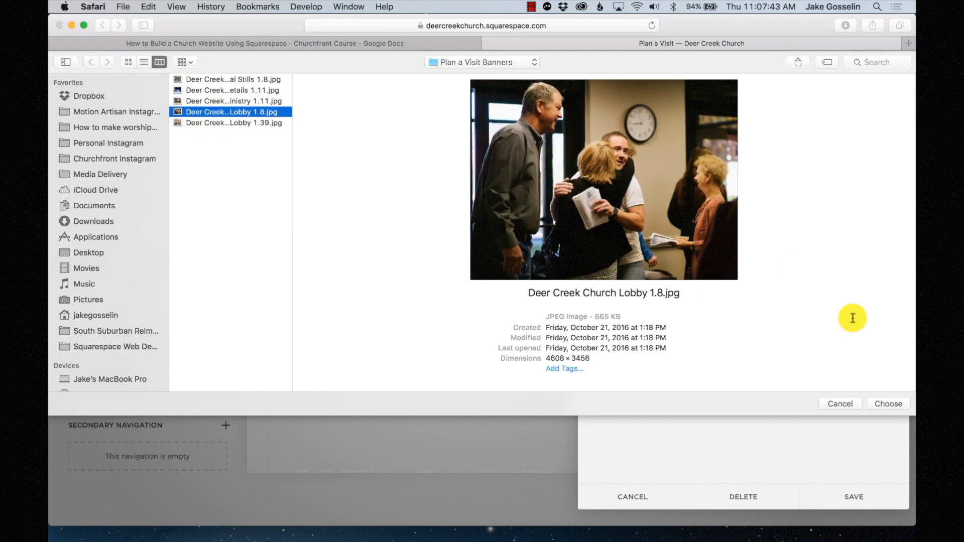
left_click(881, 402)
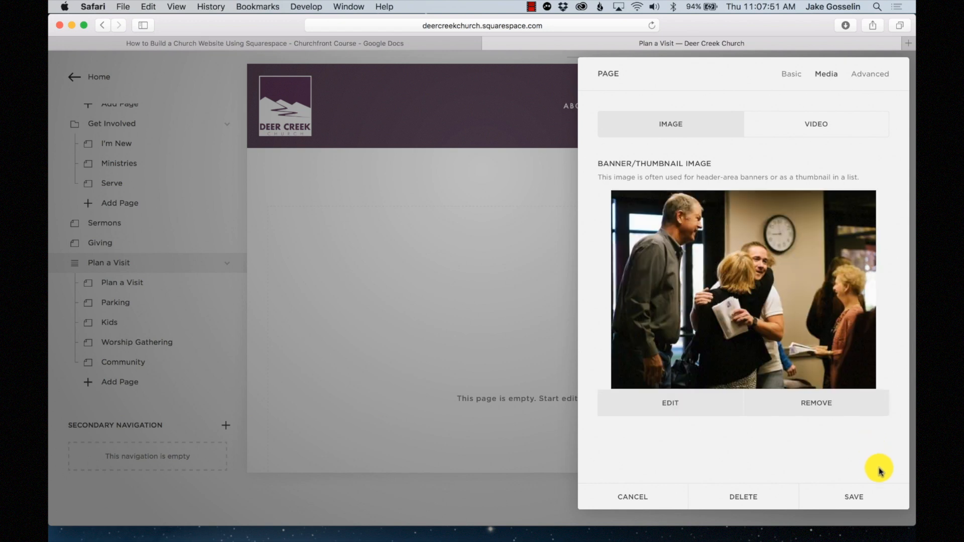
left_click(867, 497)
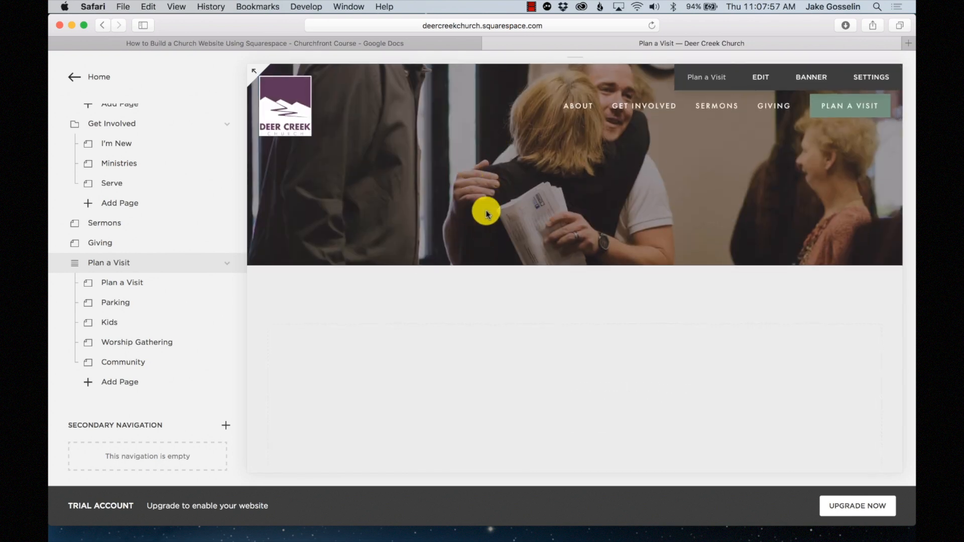
- Set Aerial Stills 1.8.jpg as the Parking page's banner image and save
mouse_move(168, 311)
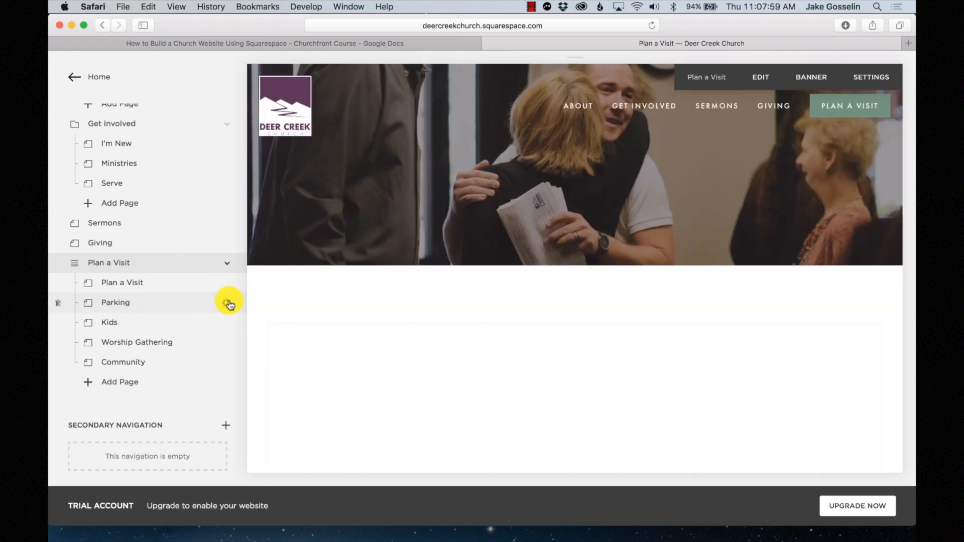
left_click(228, 303)
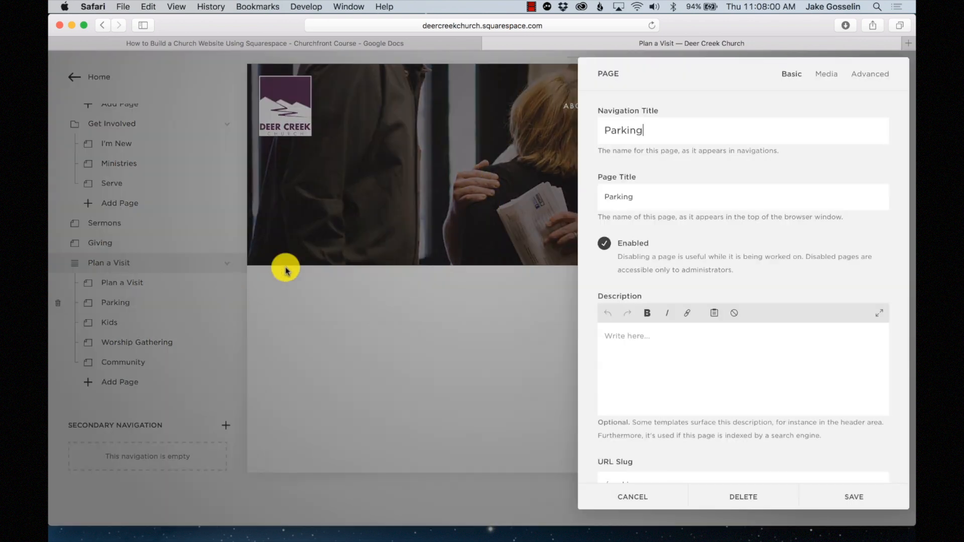
left_click(823, 75)
left_click(774, 312)
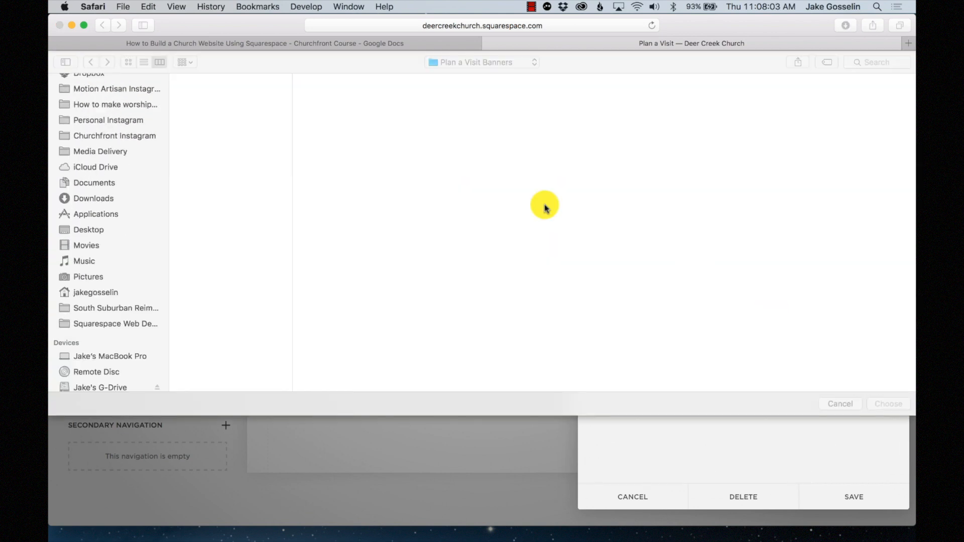
left_click(220, 102)
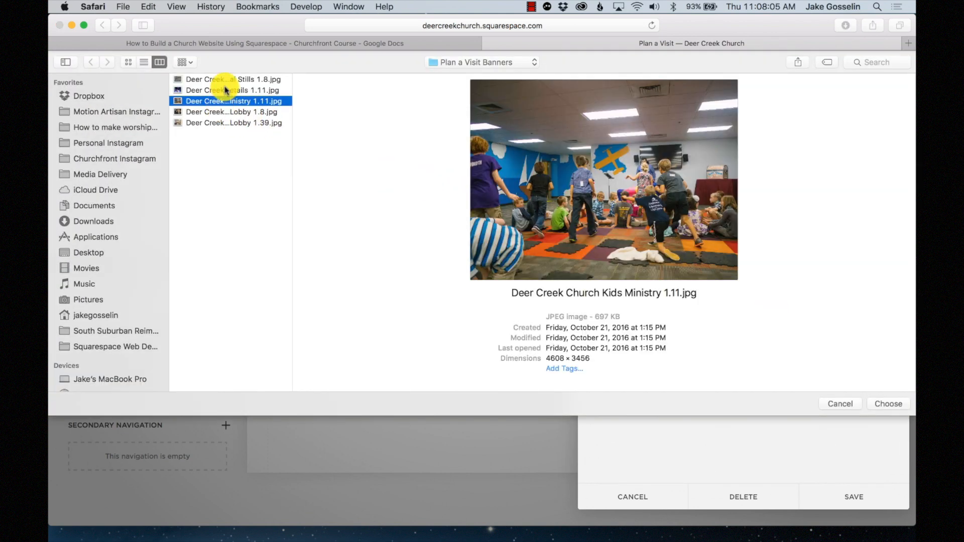
left_click(222, 90)
left_click(216, 112)
left_click(216, 122)
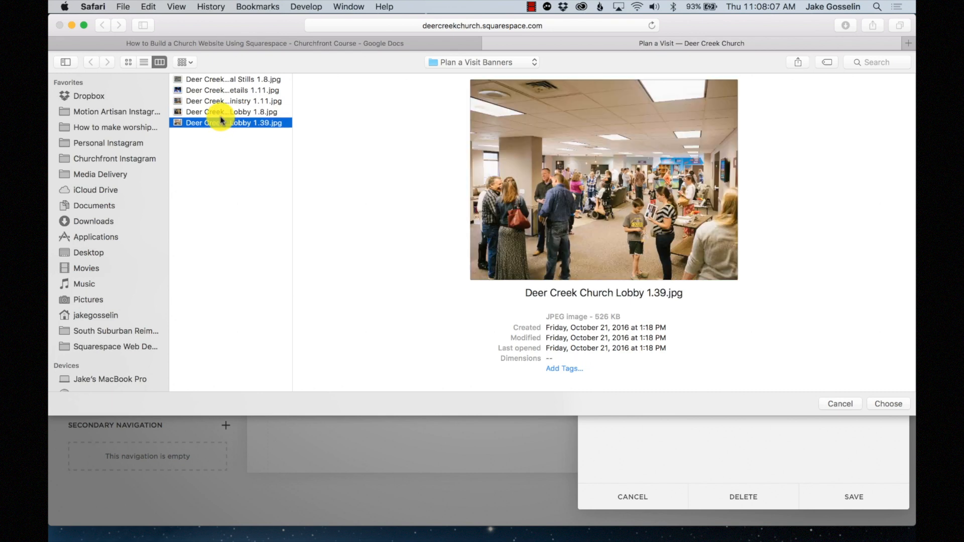
left_click(221, 101)
left_click(219, 91)
left_click(218, 80)
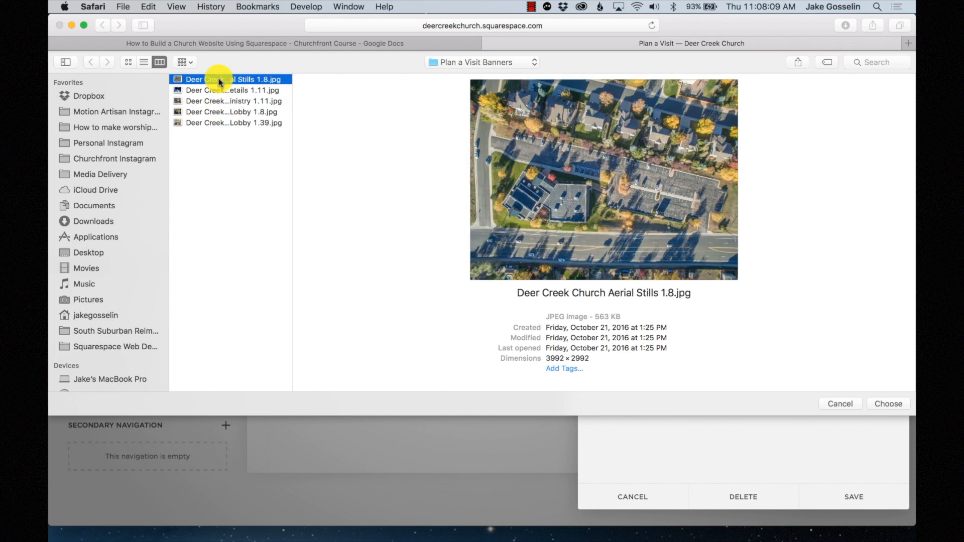
left_click(885, 406)
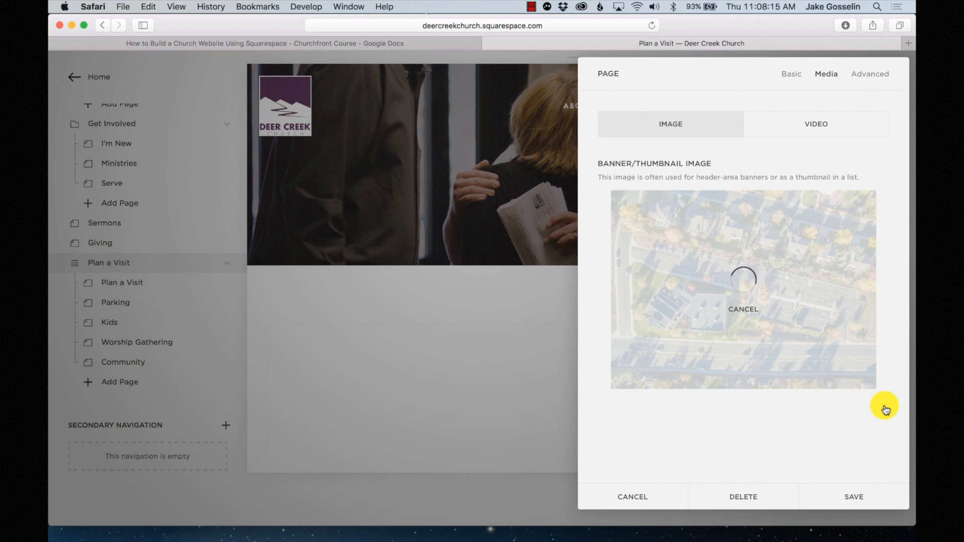
left_click(854, 499)
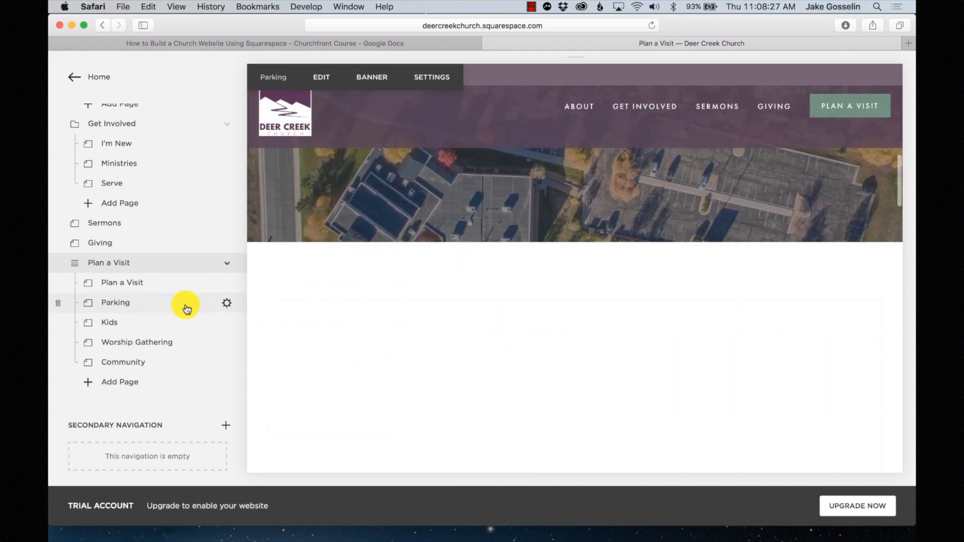
- Set the Kids Ministry 1.11 photo as the Kids page's banner and save
left_click(228, 325)
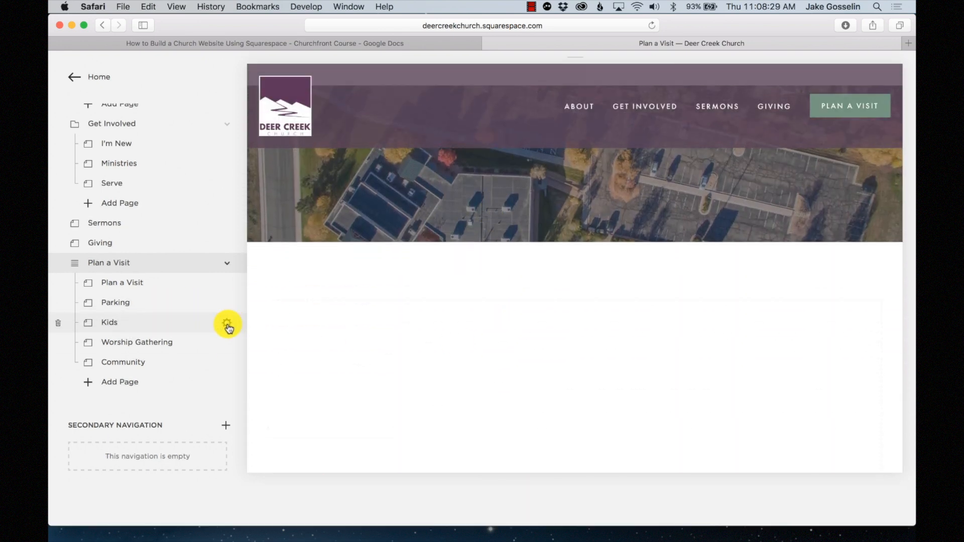
left_click(820, 76)
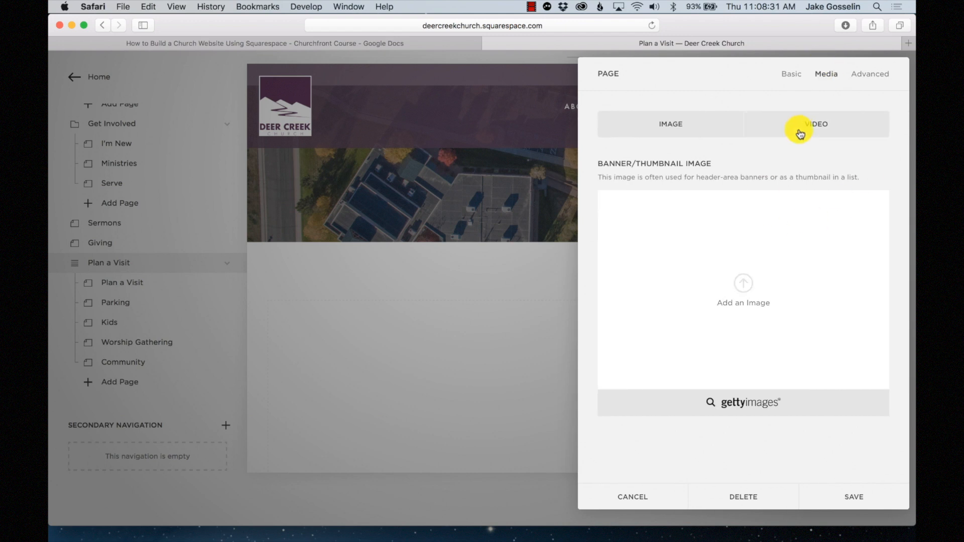
left_click(771, 284)
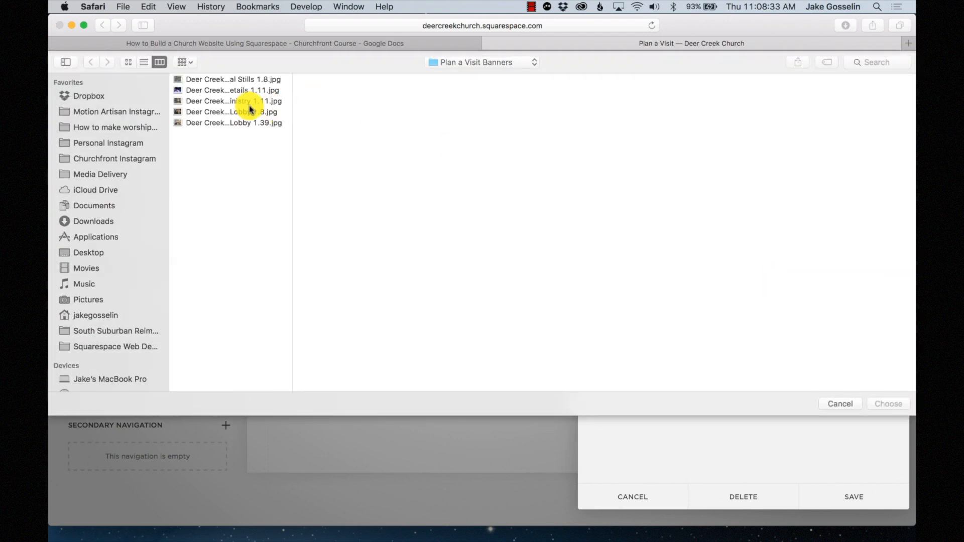
left_click(245, 103)
left_click(880, 405)
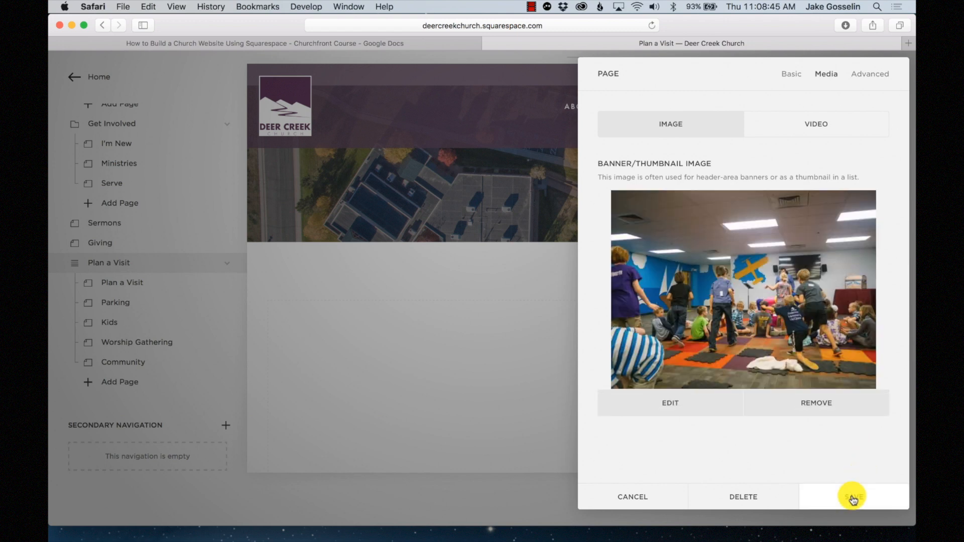
left_click(852, 498)
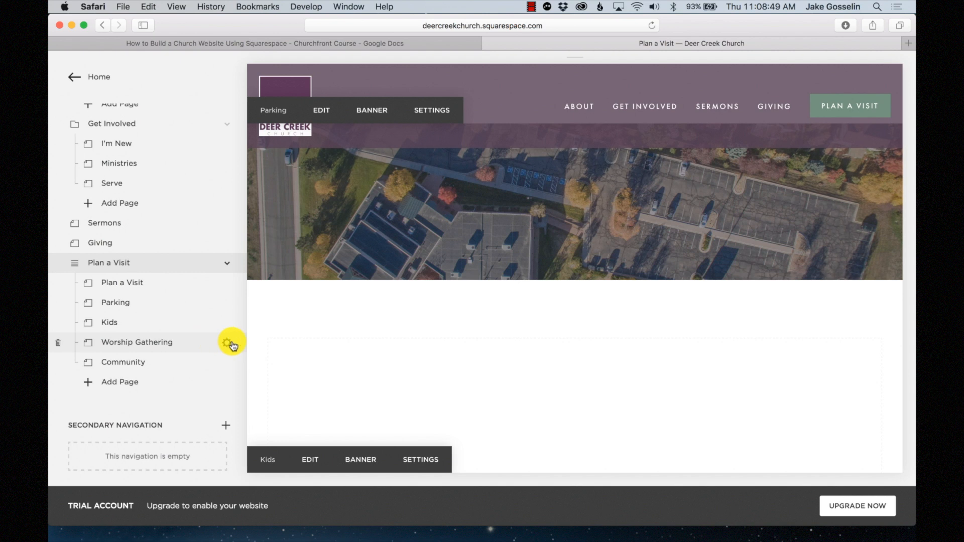
- Give the Worship Gathering page a banner photo from the banners folder and save
left_click(228, 344)
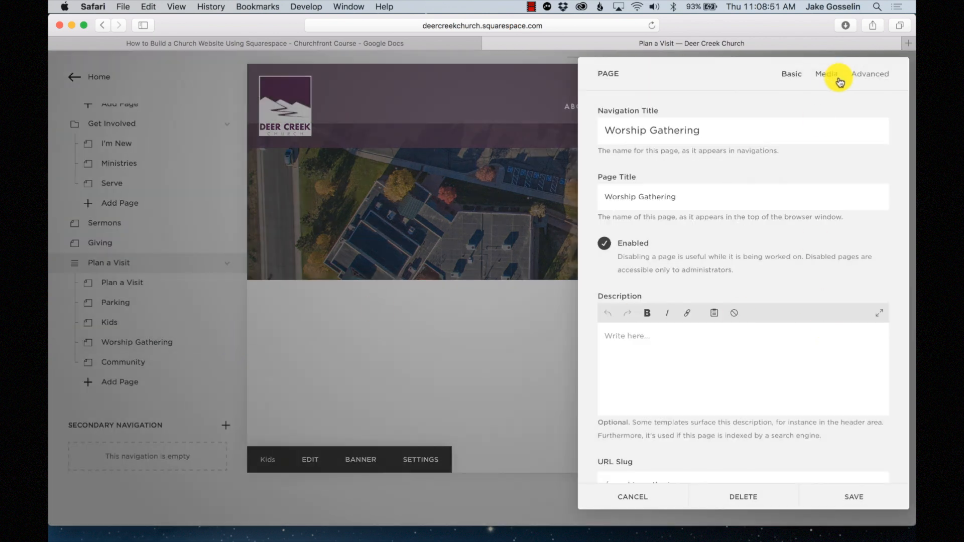
left_click(840, 80)
left_click(746, 280)
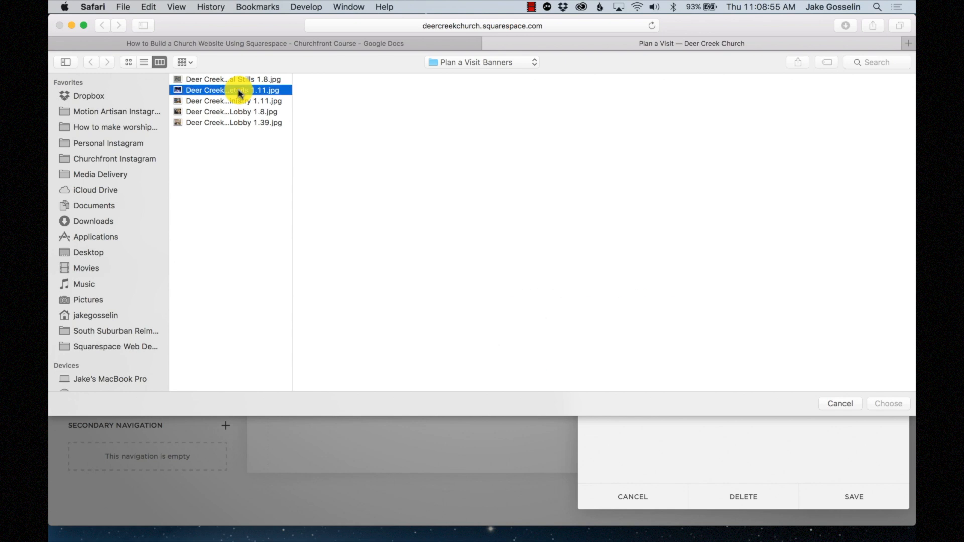
left_click(877, 401)
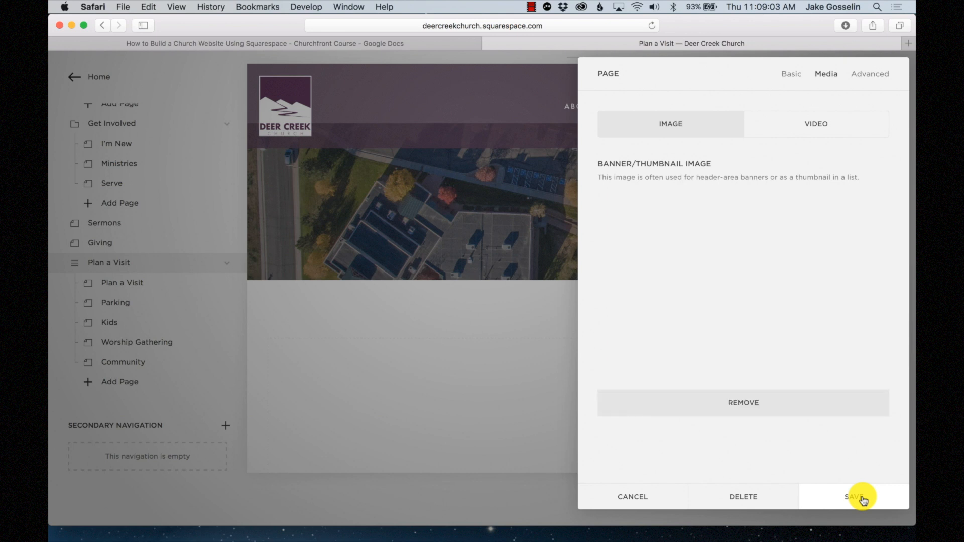
left_click(862, 498)
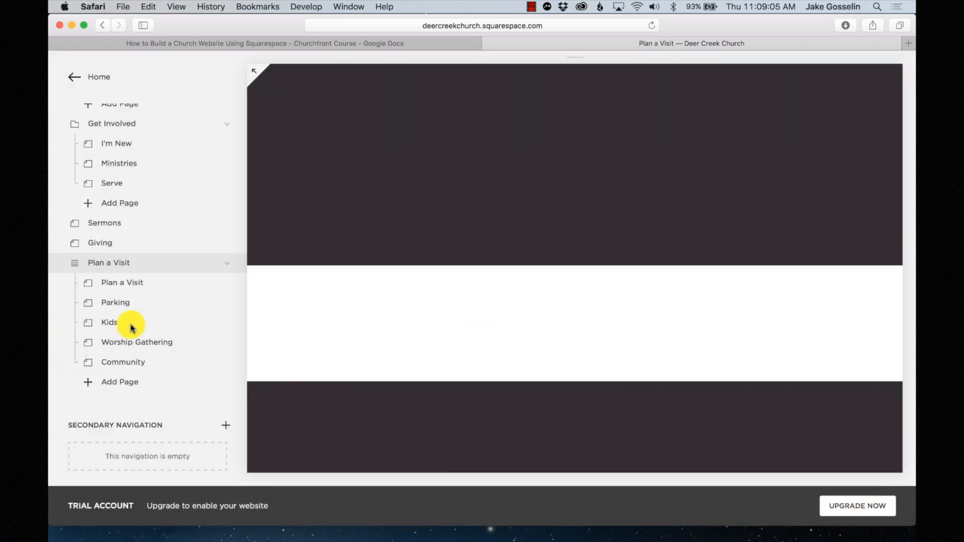
- Set the Lobby 1.39 crowd photo as the Community page's banner and save
left_click(171, 349)
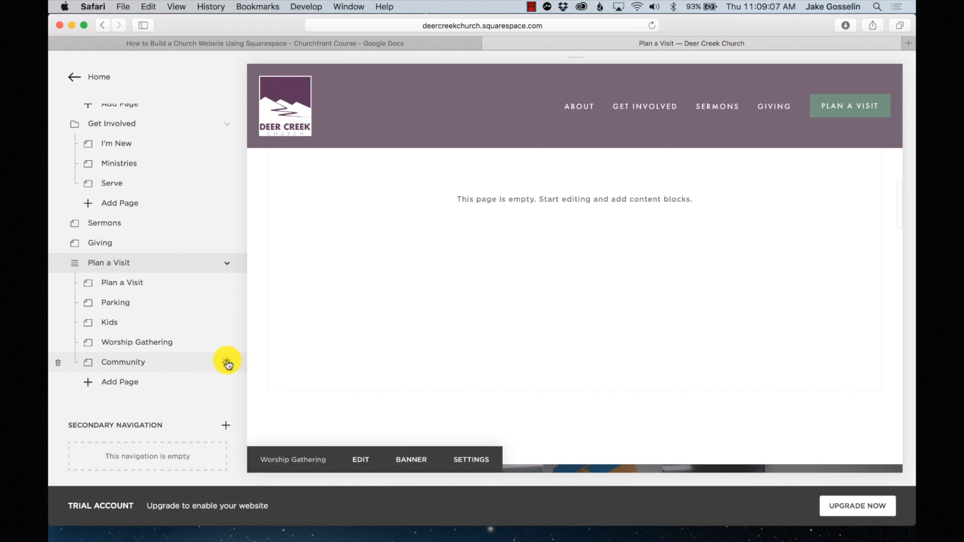
left_click(229, 361)
left_click(827, 74)
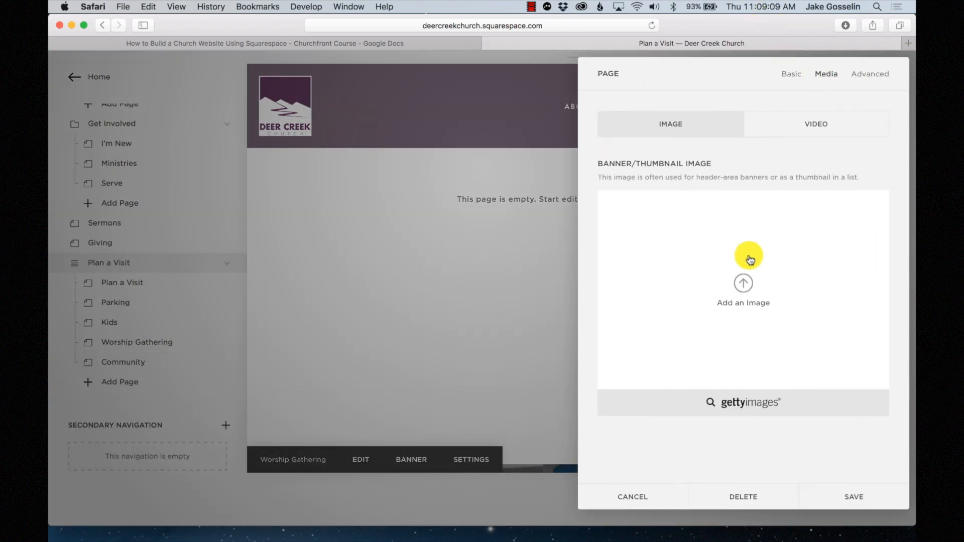
left_click(770, 297)
left_click(224, 123)
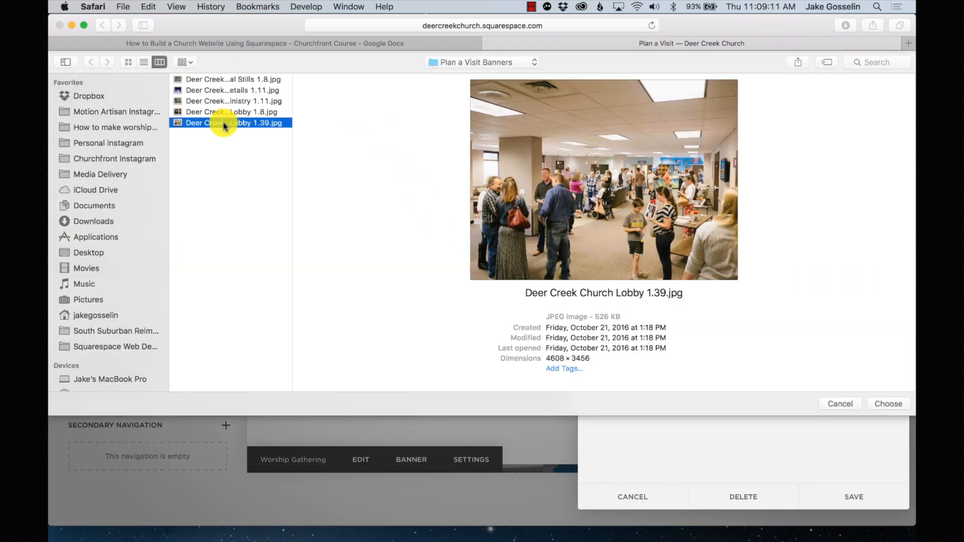
left_click(888, 404)
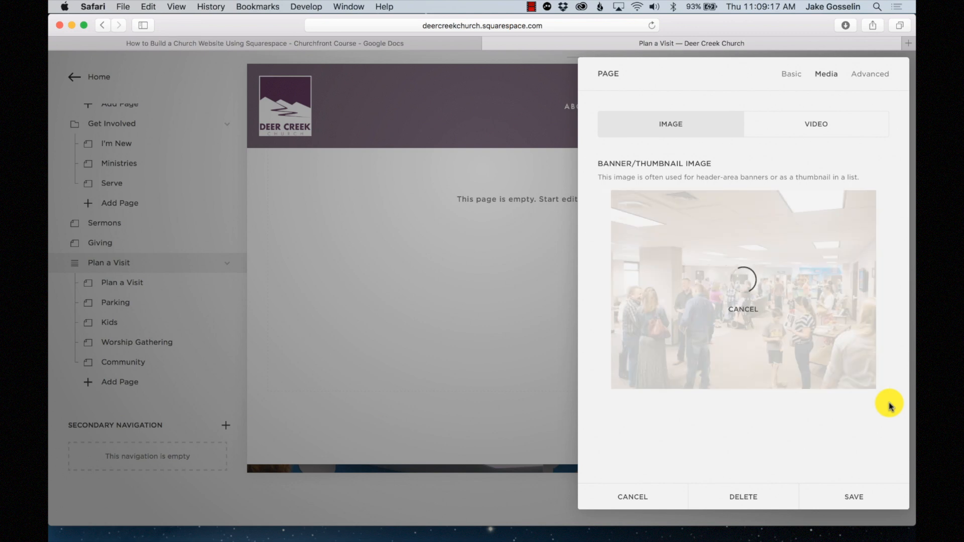
left_click(857, 491)
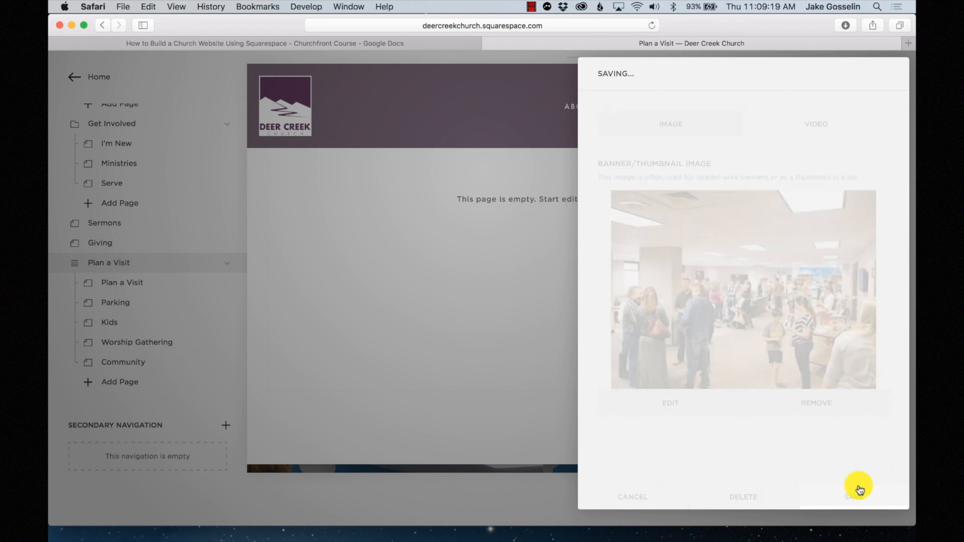
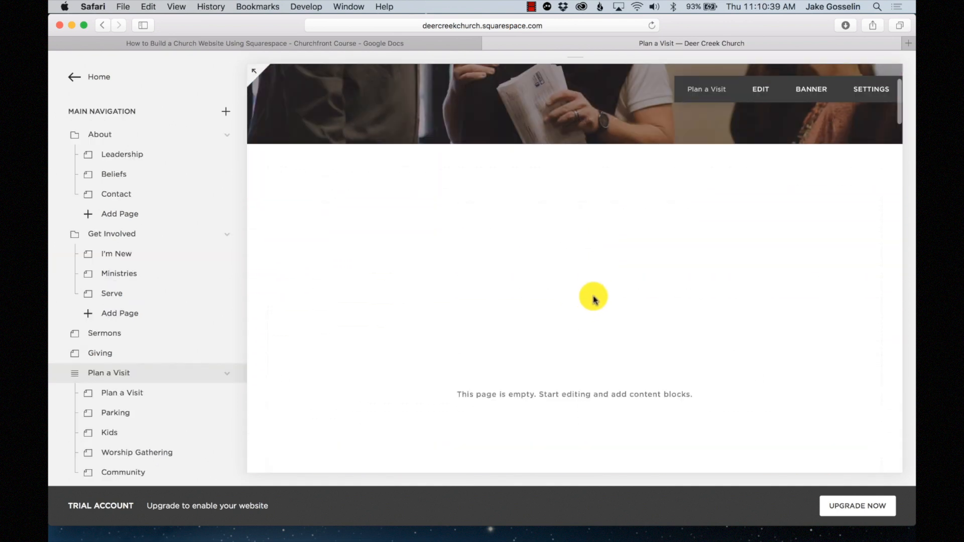
- On the Plan a Visit page, enter 'What to expect.' as a Heading 1 in the empty text block and save
left_click(190, 398)
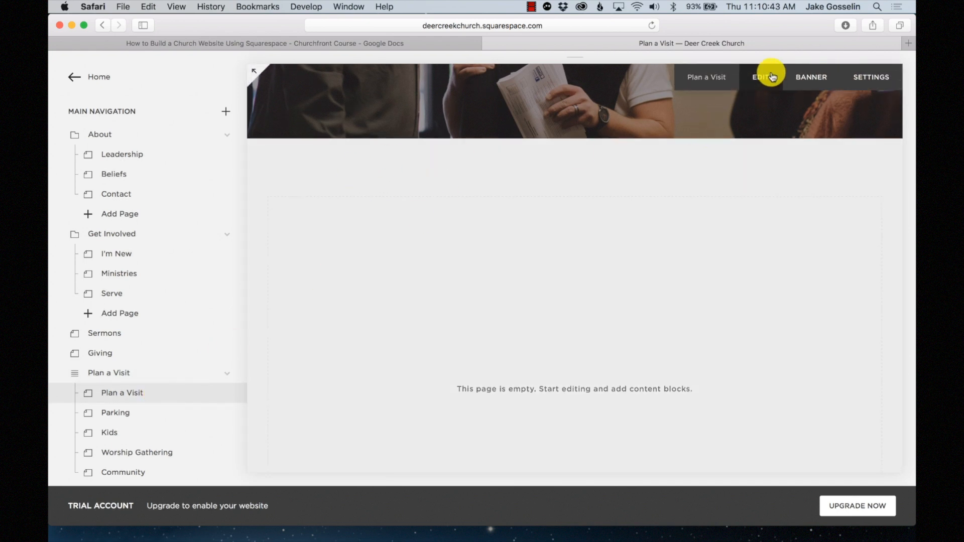
left_click(772, 76)
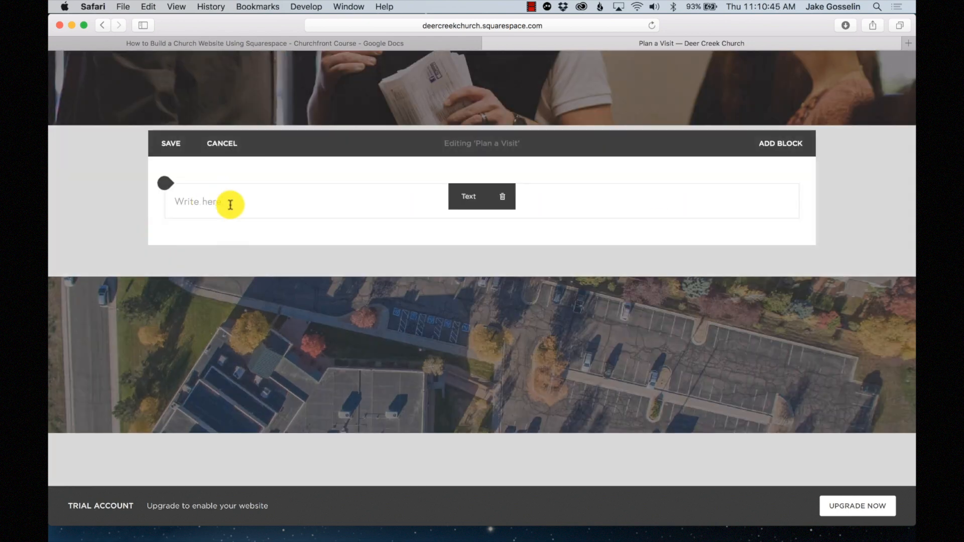
left_click(231, 202)
left_click(387, 179)
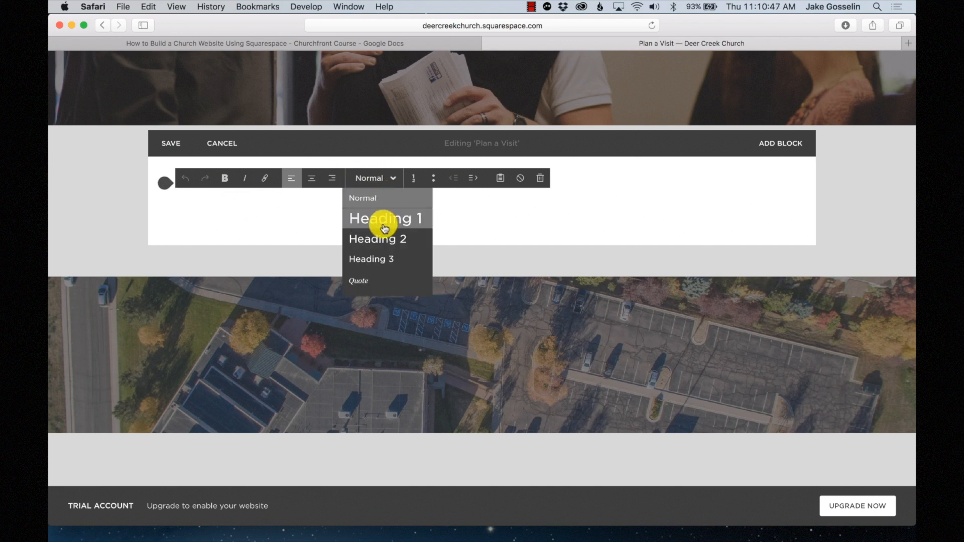
left_click(385, 226)
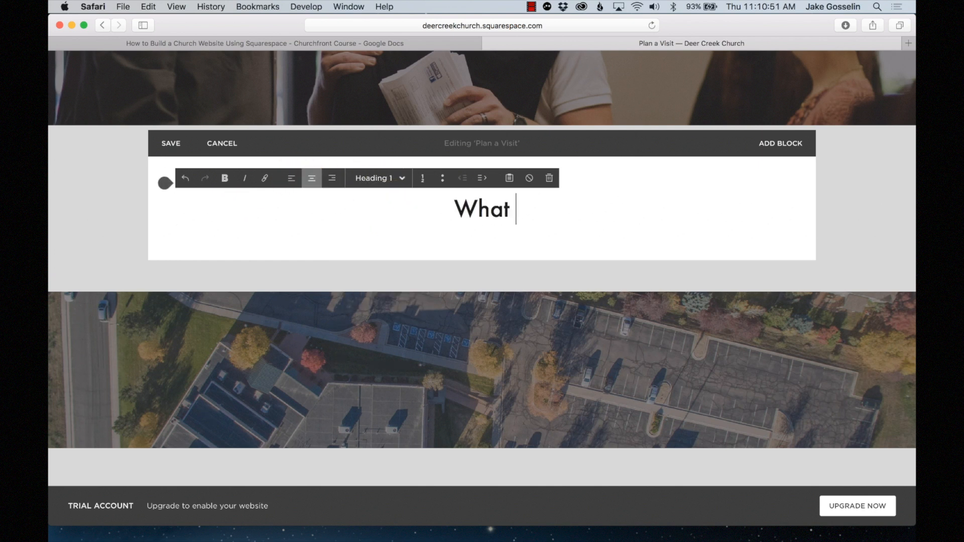
type("What to expec")
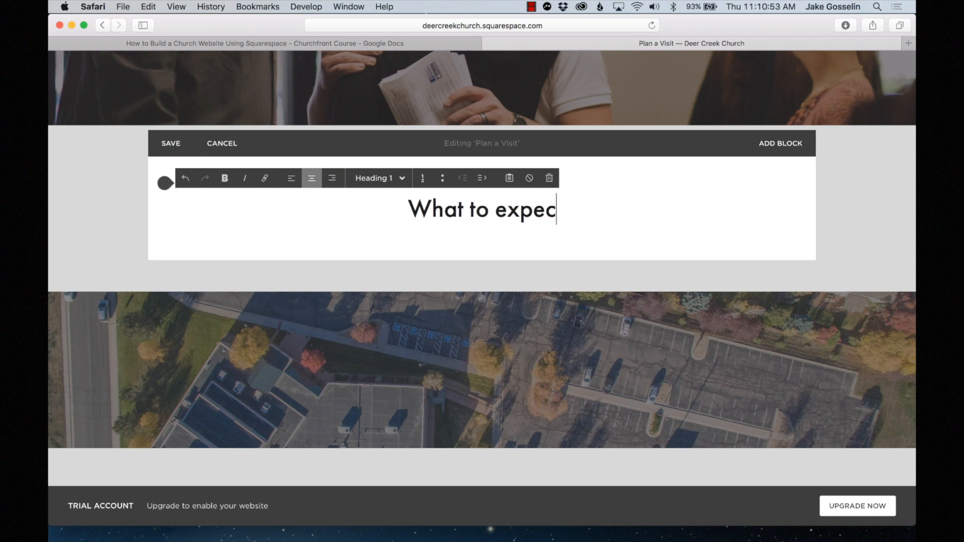
type("t.")
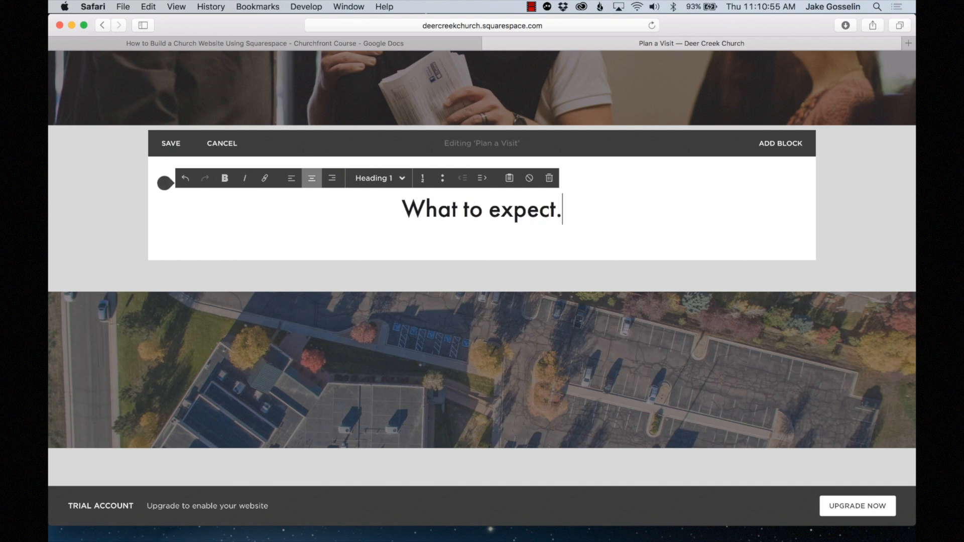
left_click(154, 143)
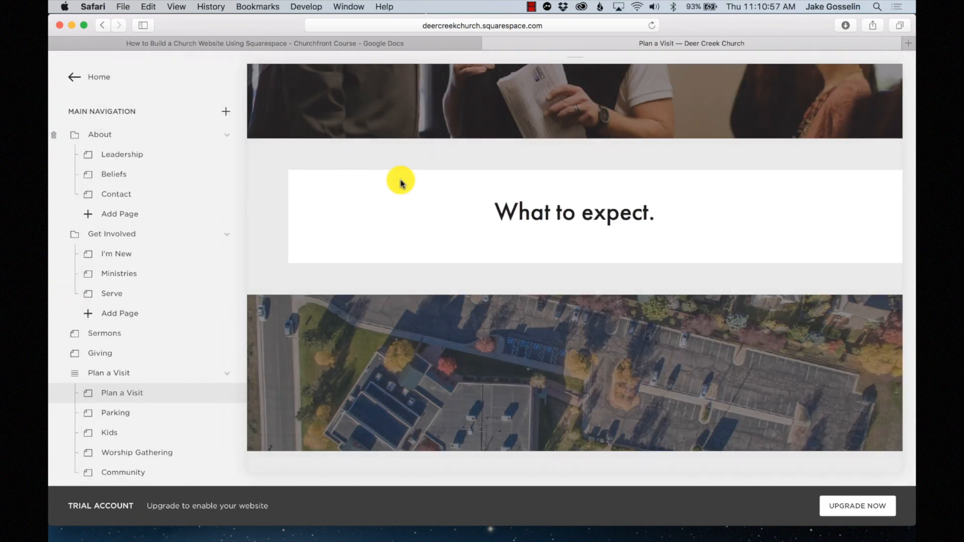
- Style the Parking text block's title as Heading 2 'Parking', add a paragraph line below, and save
scroll(633, 298, "down", 10)
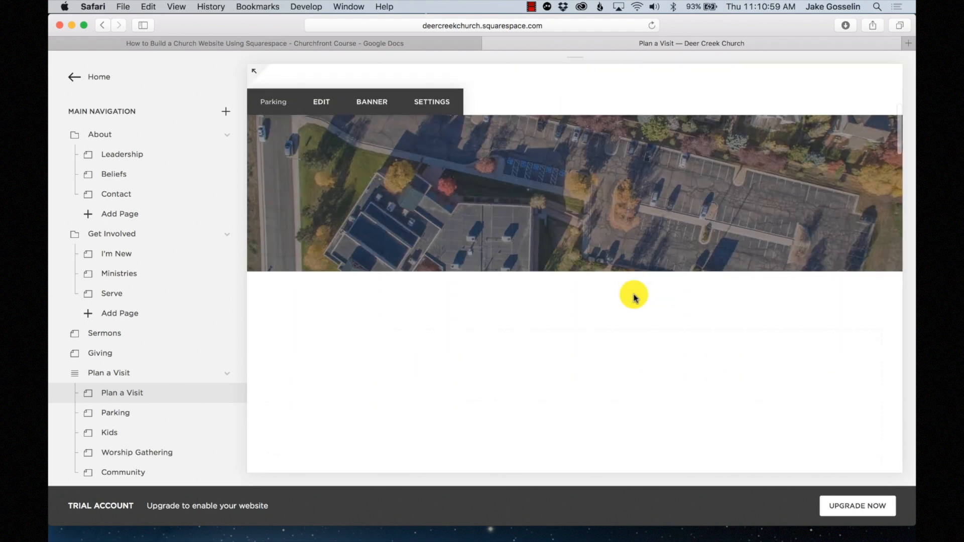
scroll(635, 298, "up", 5)
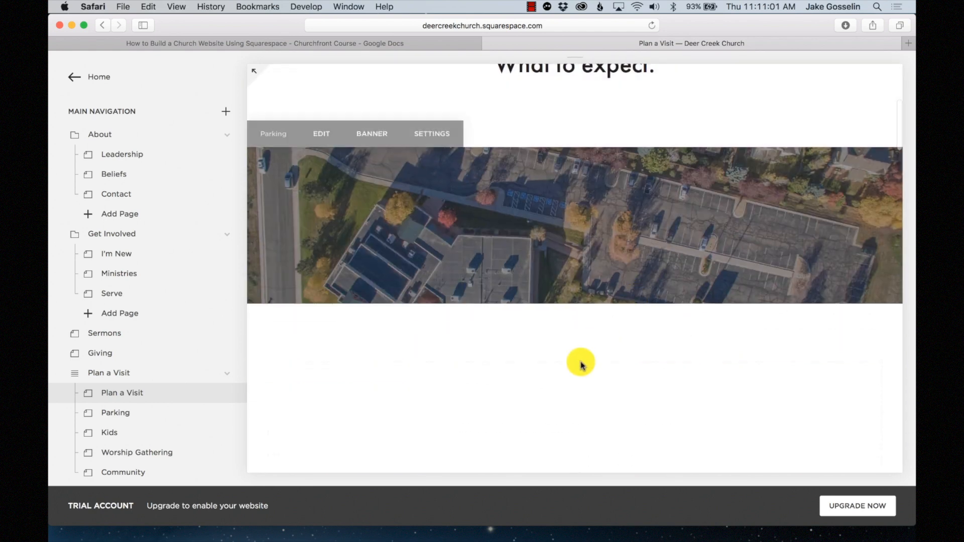
scroll(579, 368, "down", 5)
scroll(578, 368, "up", 2)
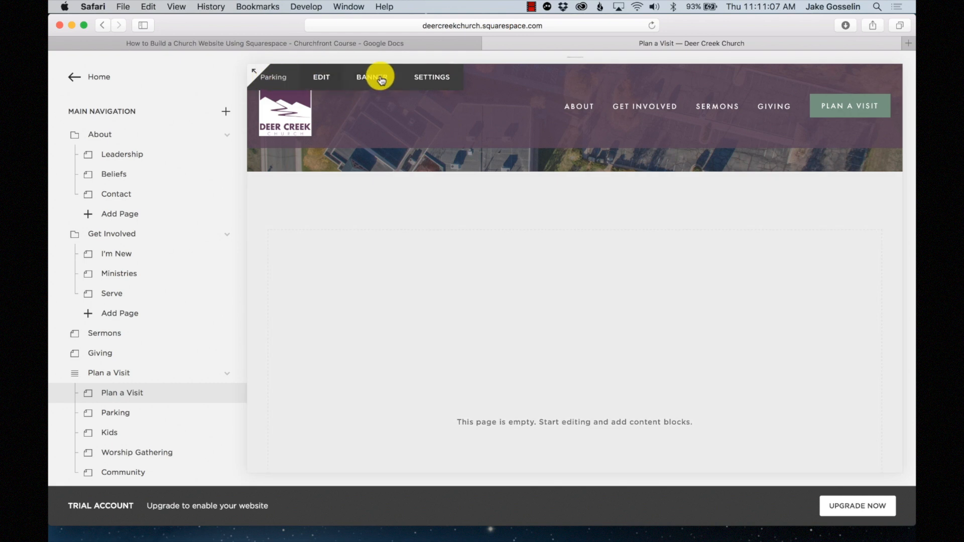
left_click(321, 77)
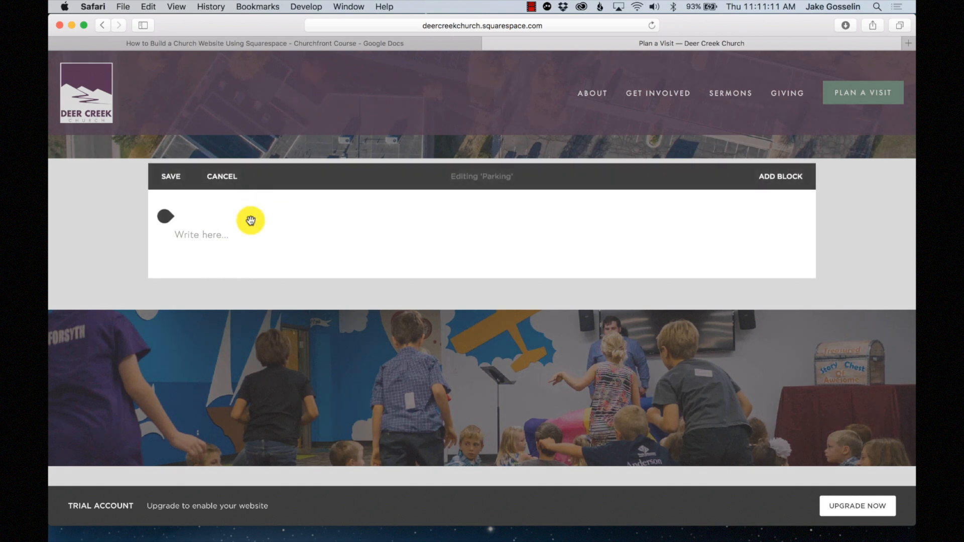
left_click(246, 236)
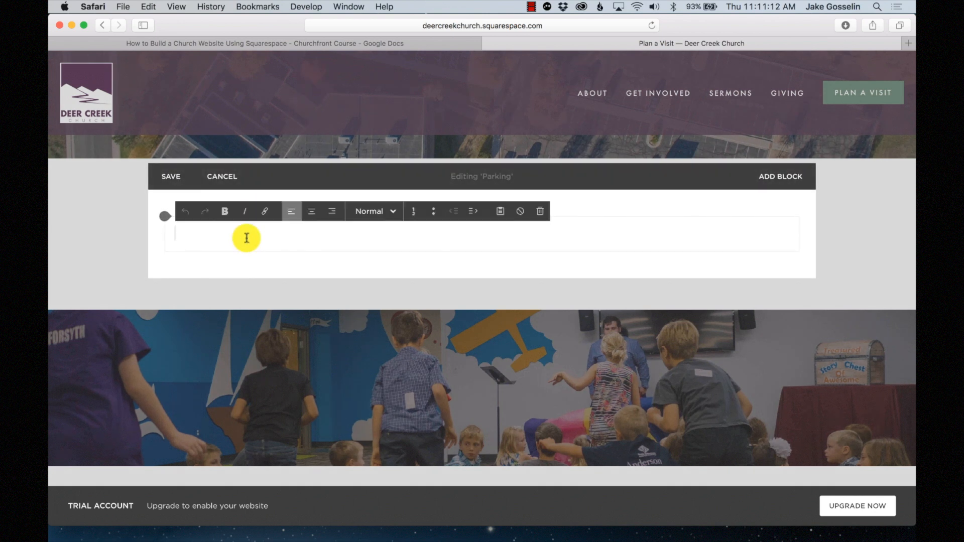
left_click(368, 213)
left_click(386, 258)
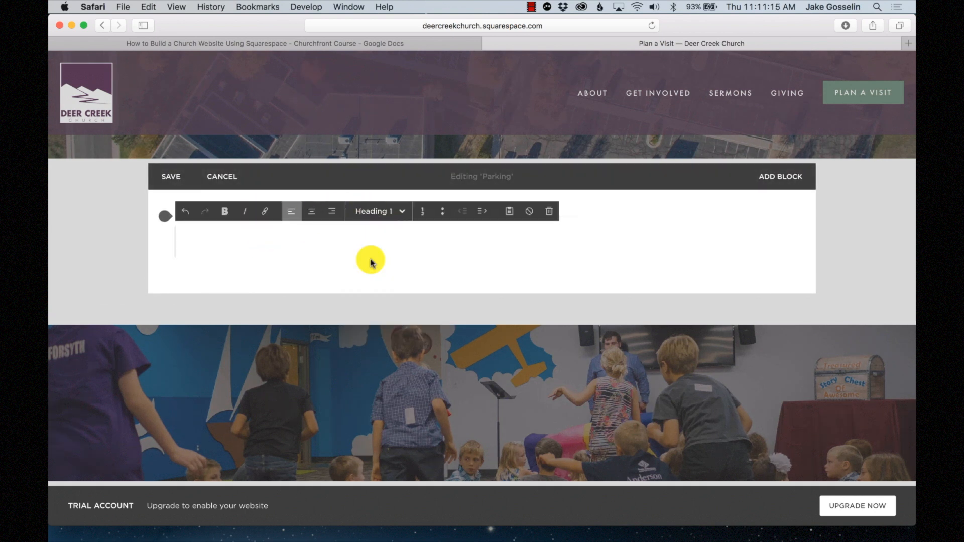
left_click(395, 221)
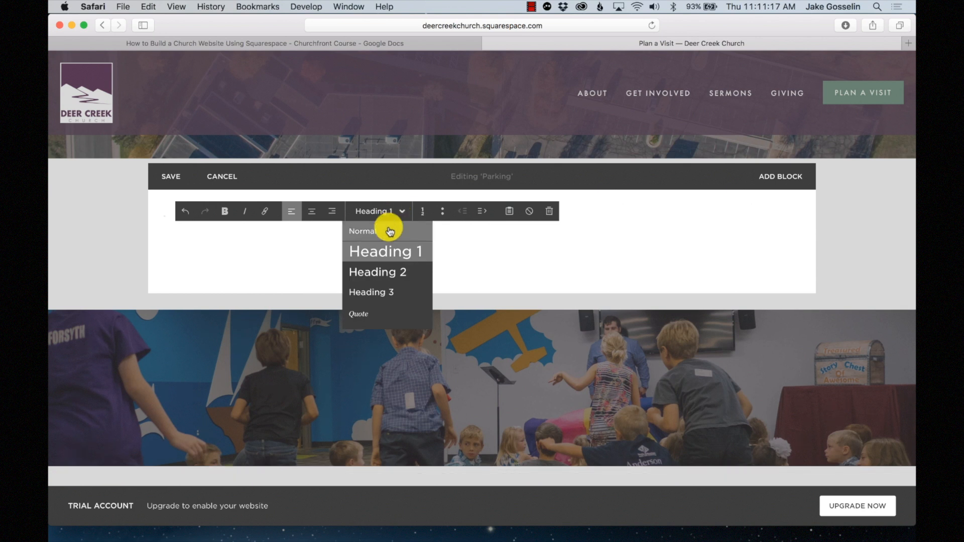
left_click(378, 272)
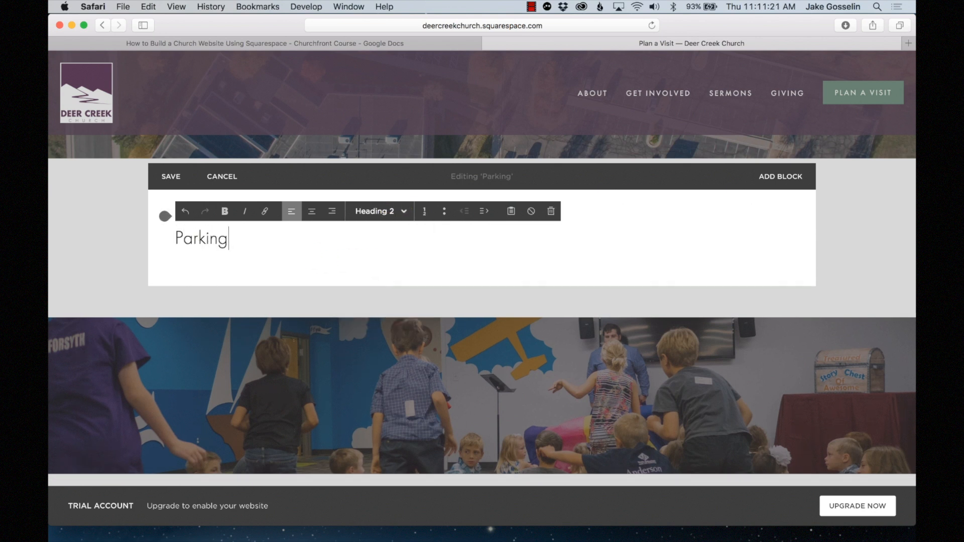
key("Return")
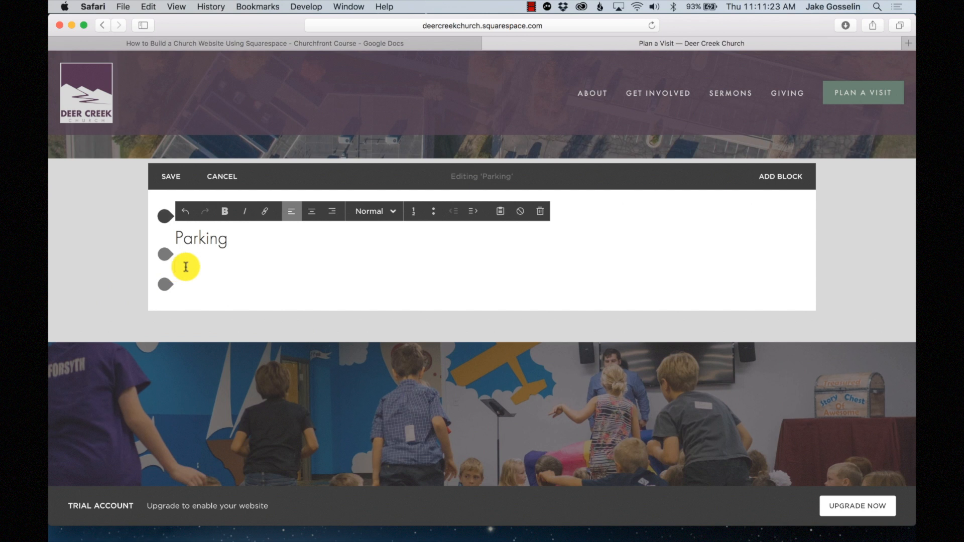
left_click(173, 177)
- Select the parking paragraph on the demo Parking page, then reopen the real Parking page for editing
scroll(101, 439, "down", 10)
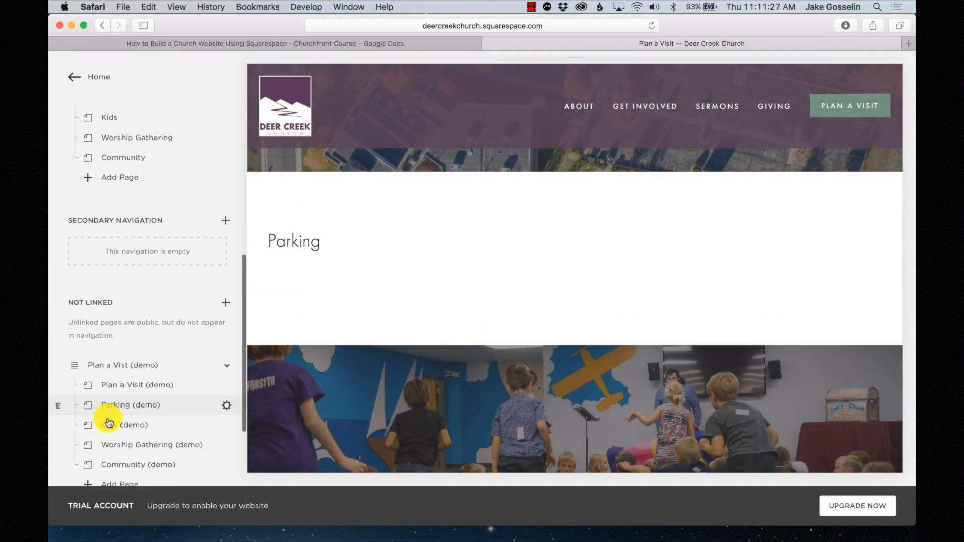
scroll(109, 424, "down", 3)
left_click(134, 335)
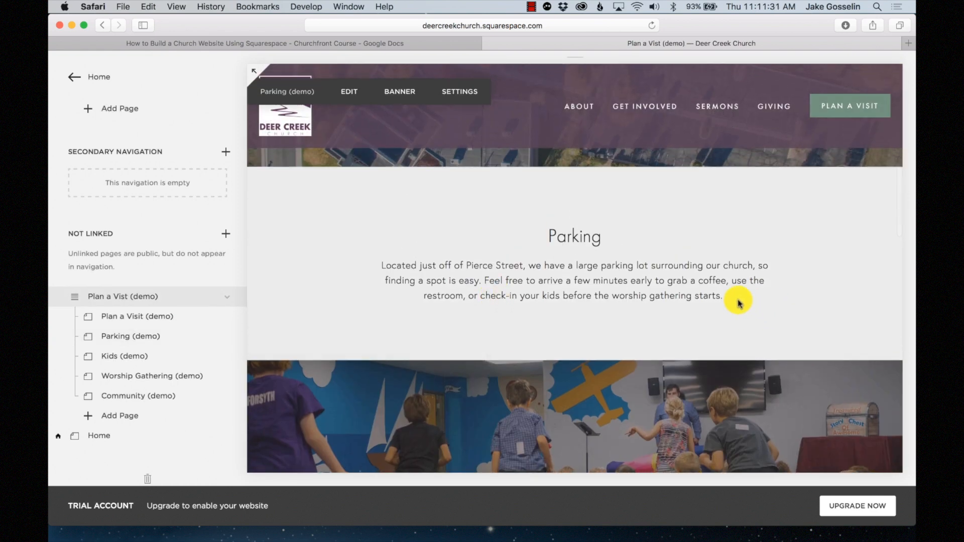
left_click_drag(738, 301, 379, 269)
key("super+c")
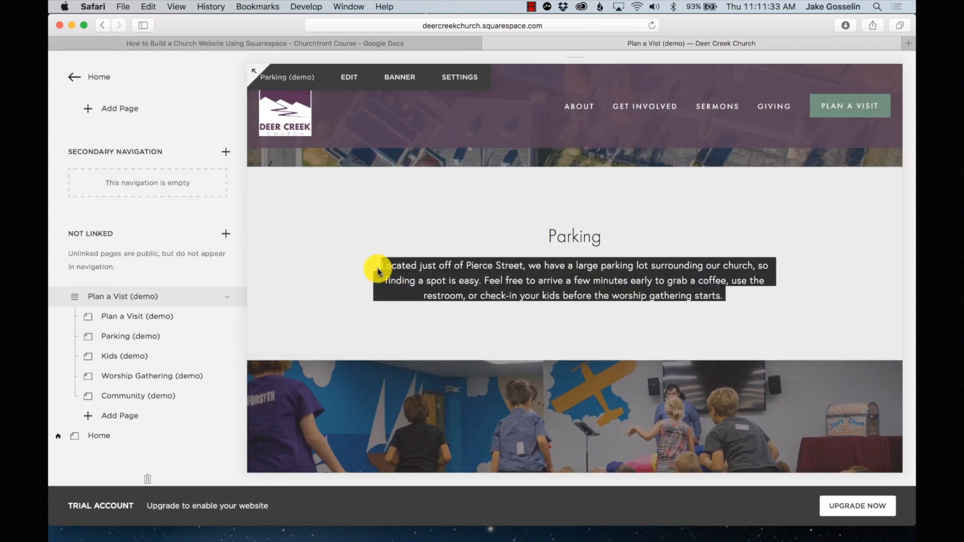
scroll(95, 226, "up", 5)
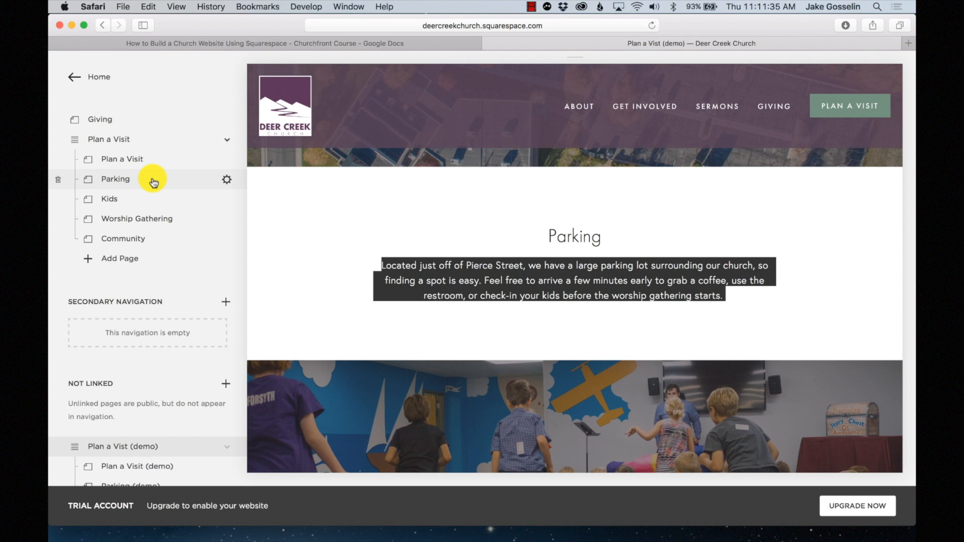
left_click(154, 182)
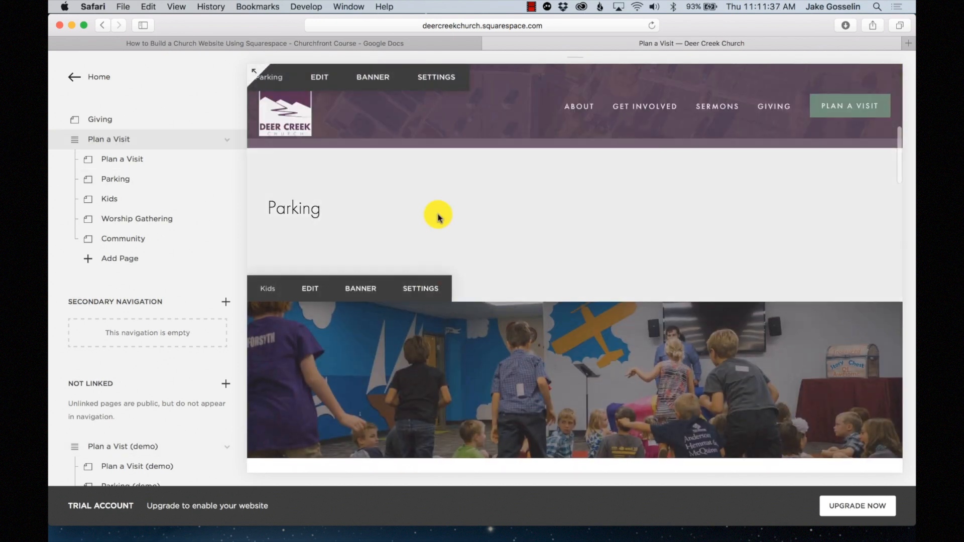
left_click(331, 94)
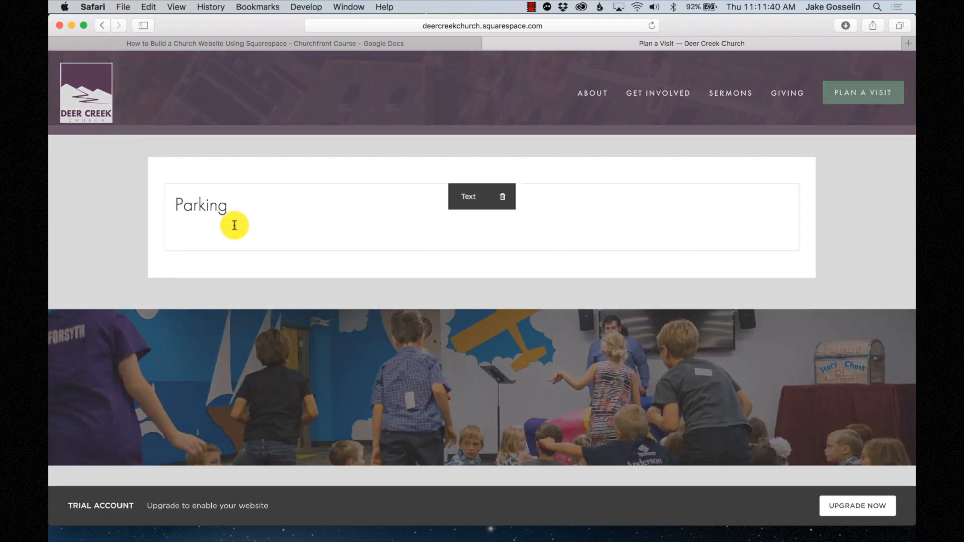
- Paste the parking paragraph under the 'Parking' title and centre-align both
left_click(229, 232)
key("super+v")
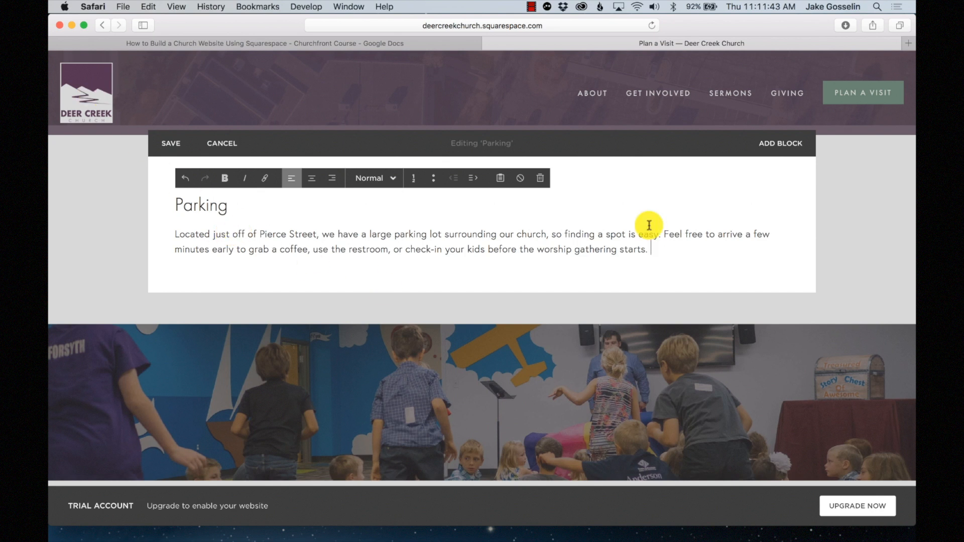
left_click_drag(670, 256, 168, 191)
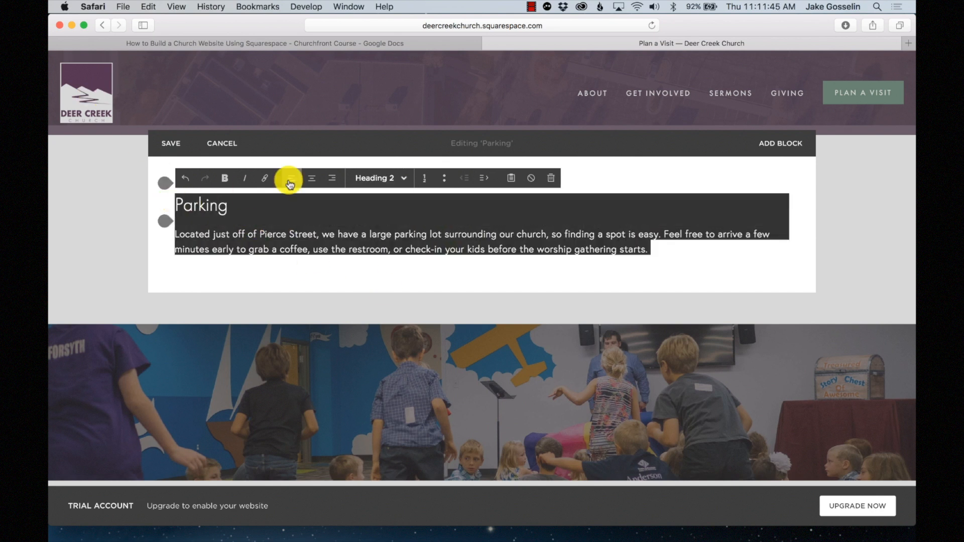
left_click(312, 180)
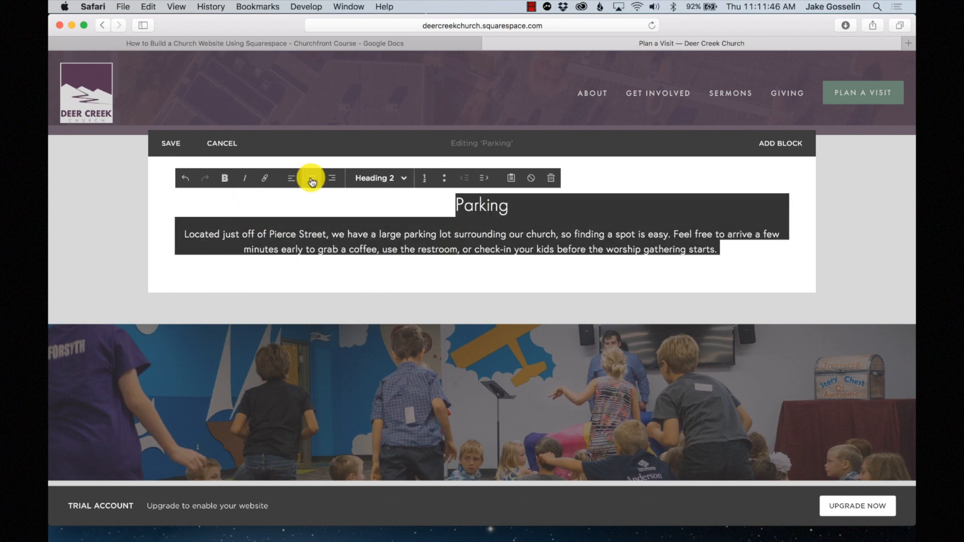
left_click(747, 253)
scroll(545, 262, "up", 2)
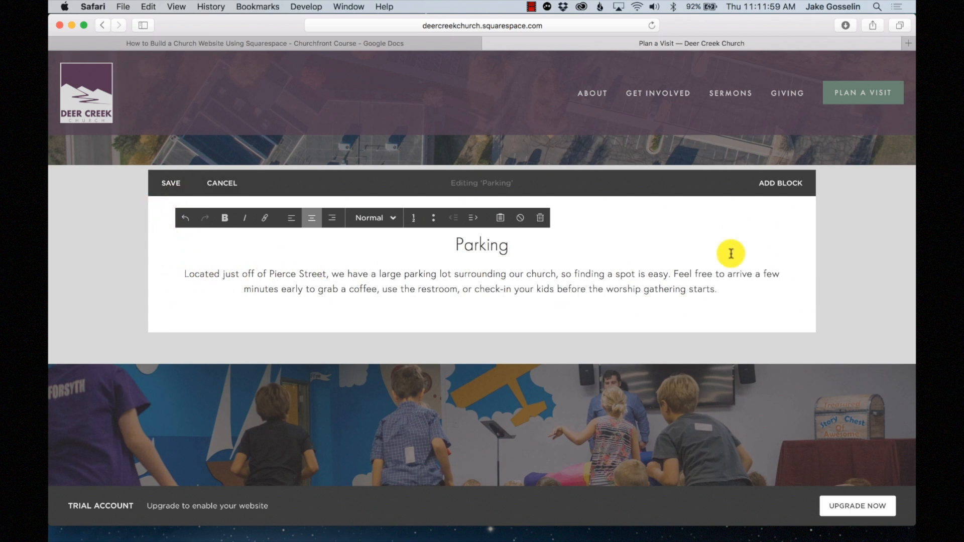
- Add a Spacer block to the left of the Parking text
left_click(162, 223)
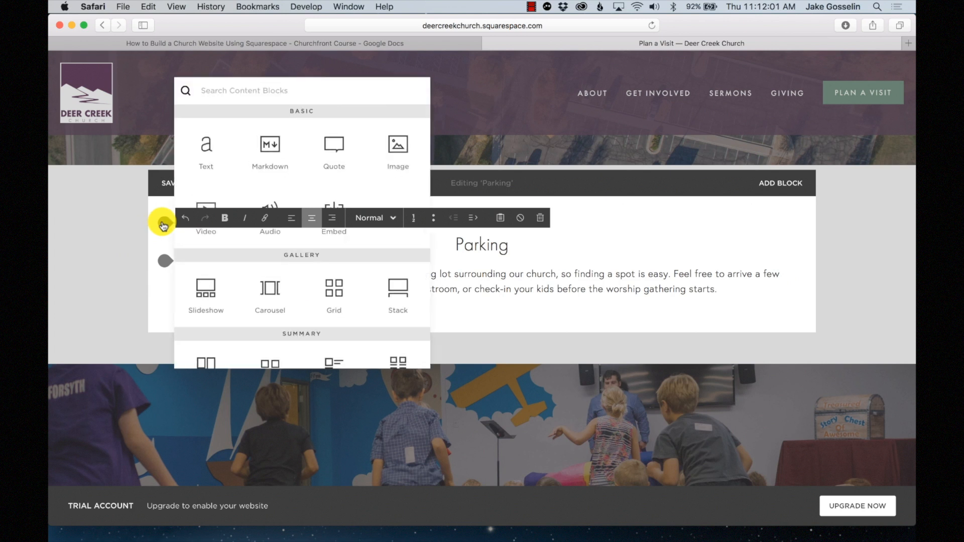
scroll(268, 230, "down", 5)
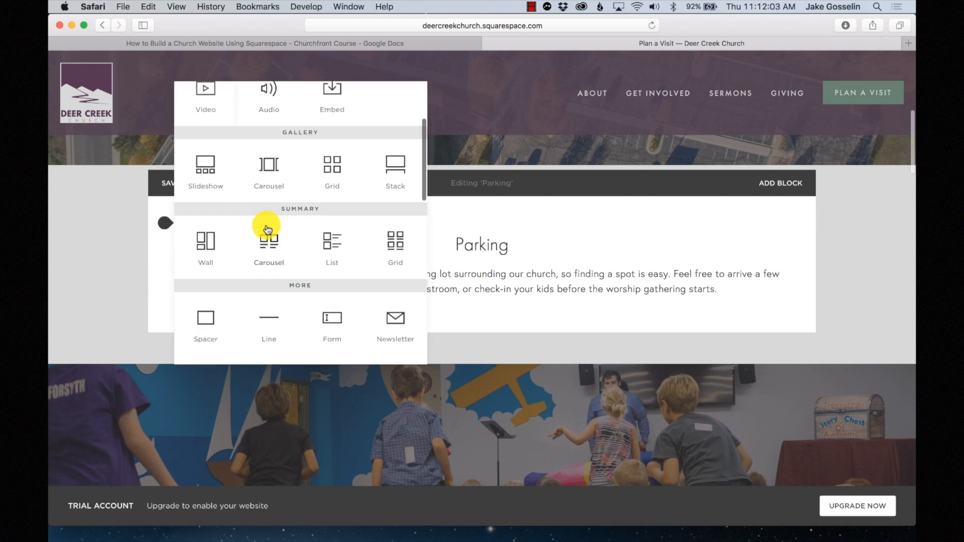
left_click_drag(211, 282, 177, 269)
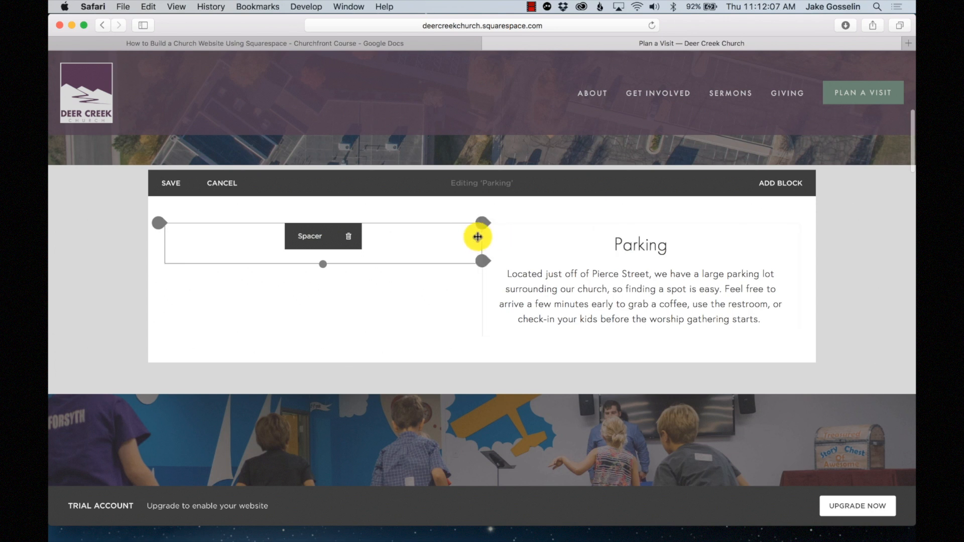
left_click_drag(403, 237, 160, 226)
- Add a right-hand Spacer, balance both spacer widths around the Parking text, and save
left_click(159, 224)
scroll(232, 263, "down", 5)
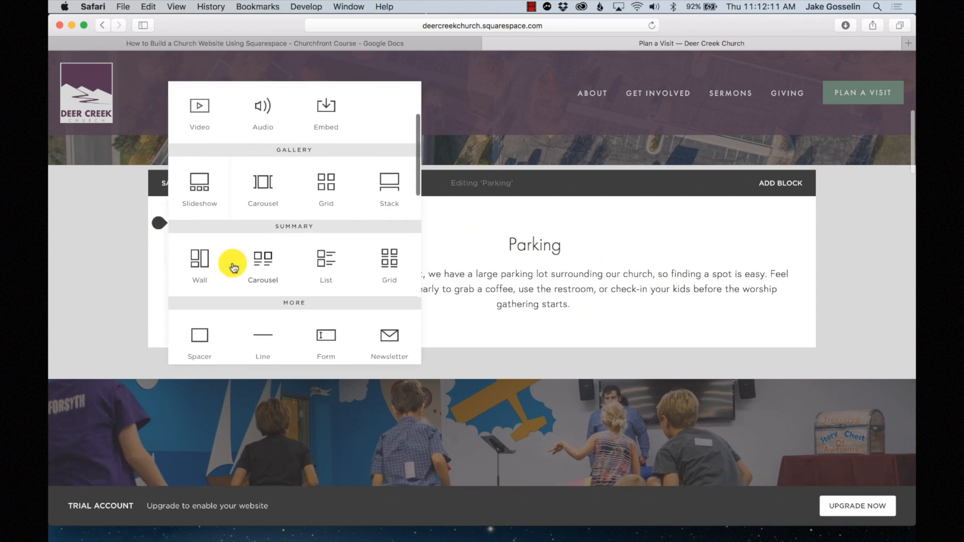
left_click_drag(204, 290, 764, 279)
left_click_drag(591, 251, 700, 245)
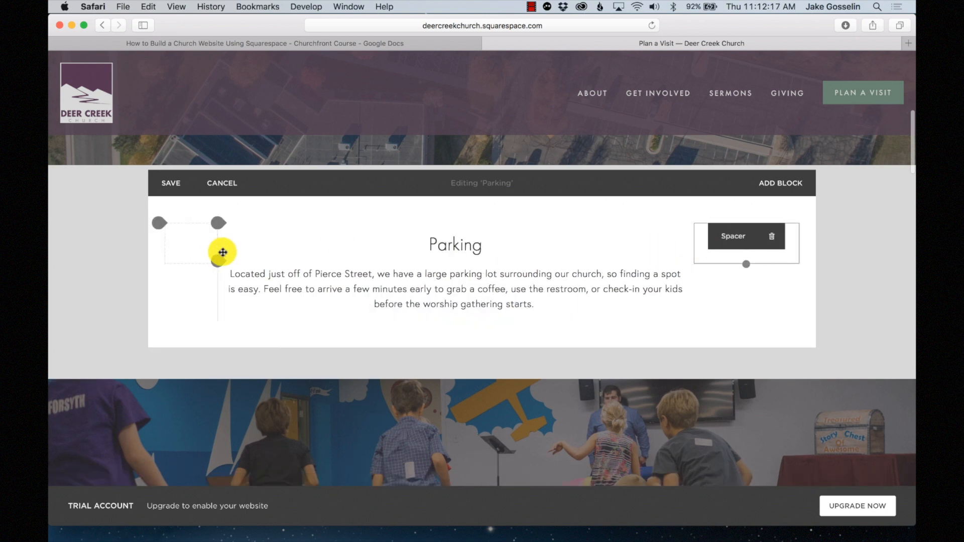
left_click_drag(242, 251, 247, 252)
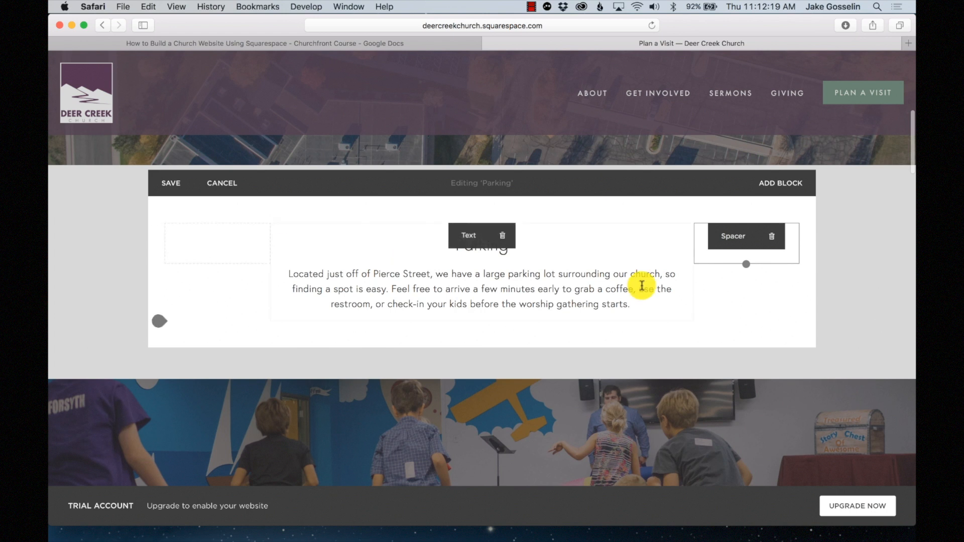
scroll(583, 347, "down", 2)
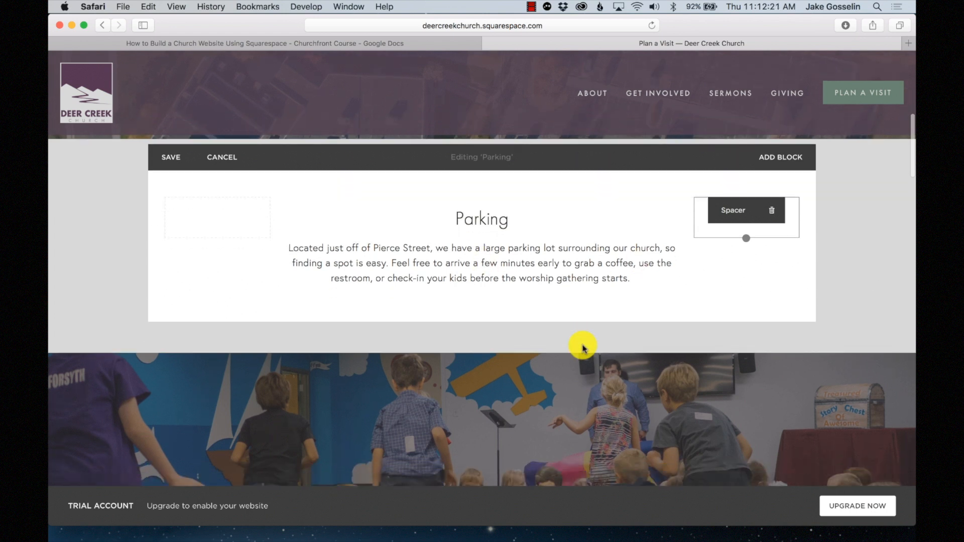
left_click(170, 158)
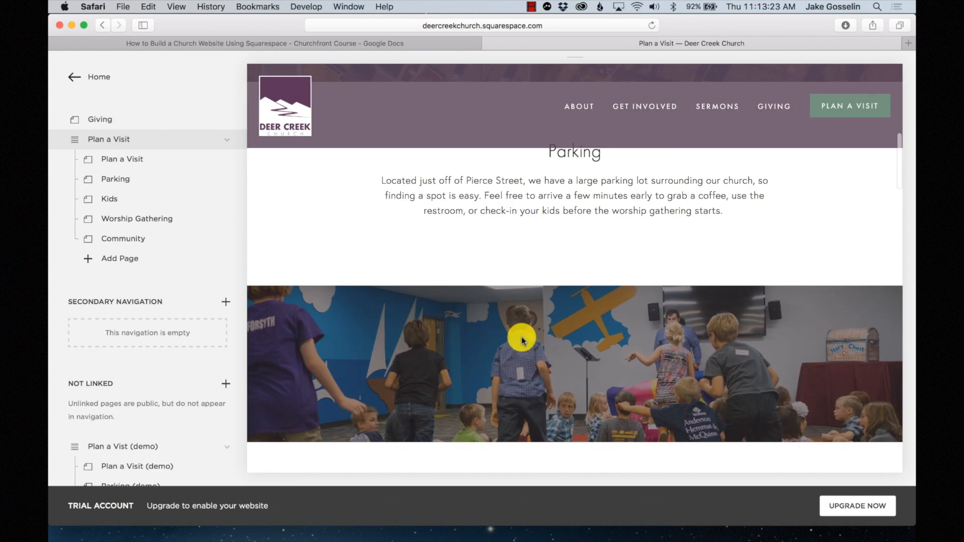
- Make 'Kids' a Heading 2 in the Kids section's text block and save
scroll(523, 341, "down", 5)
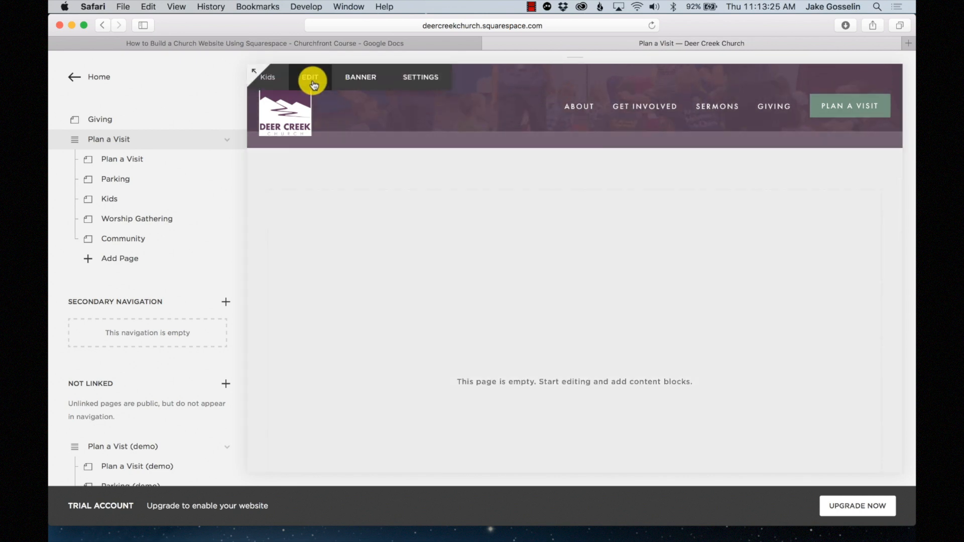
left_click(311, 78)
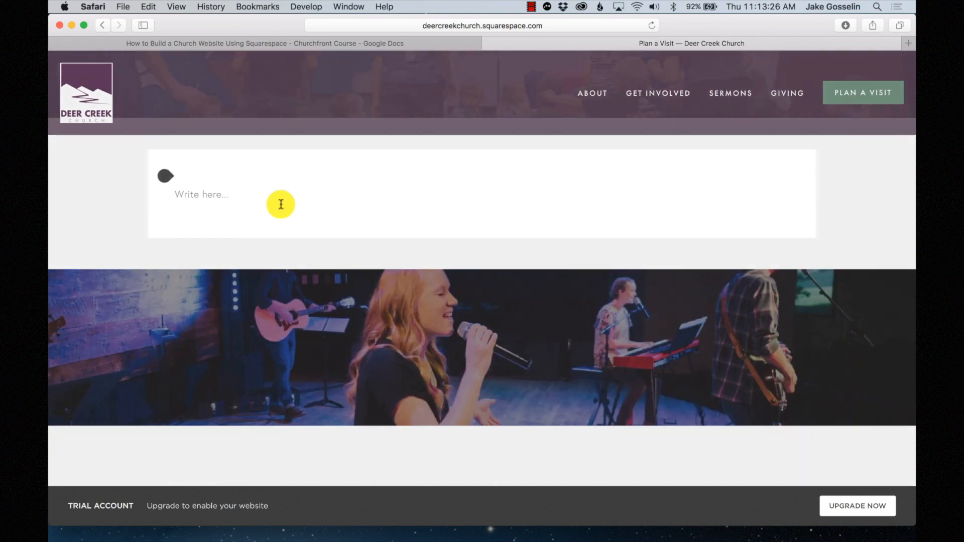
mouse_move(191, 180)
left_mouse_down()
mouse_move(165, 182)
mouse_move(185, 193)
left_mouse_up()
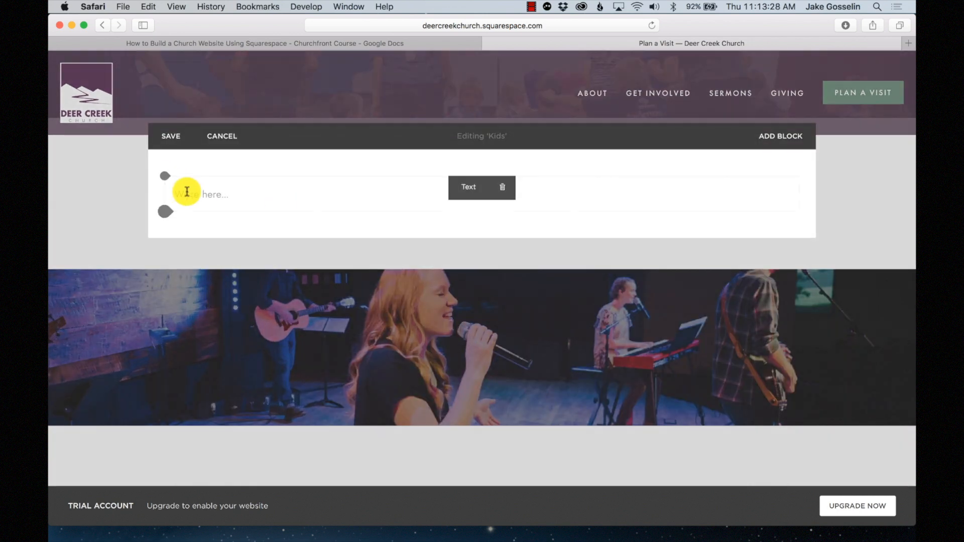
left_click(187, 192)
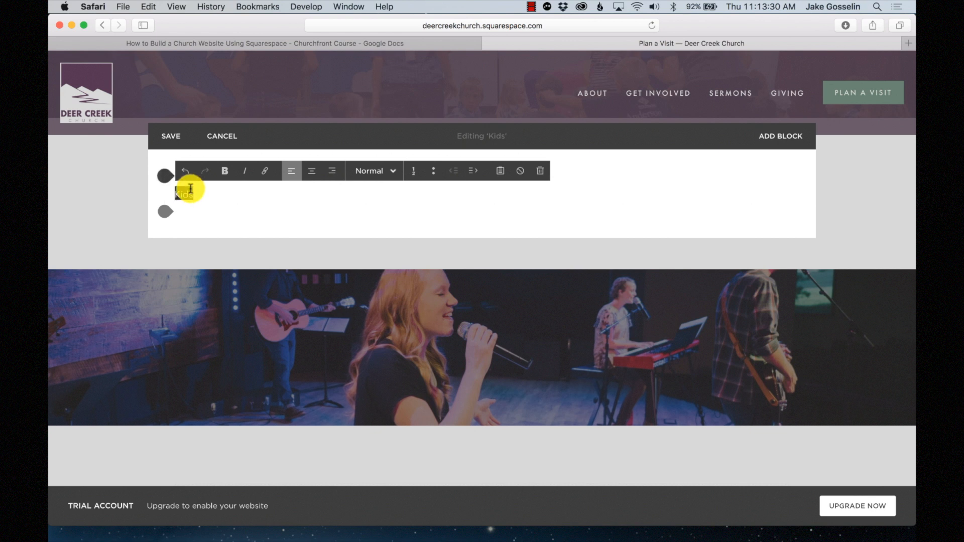
left_click(376, 171)
left_click(381, 211)
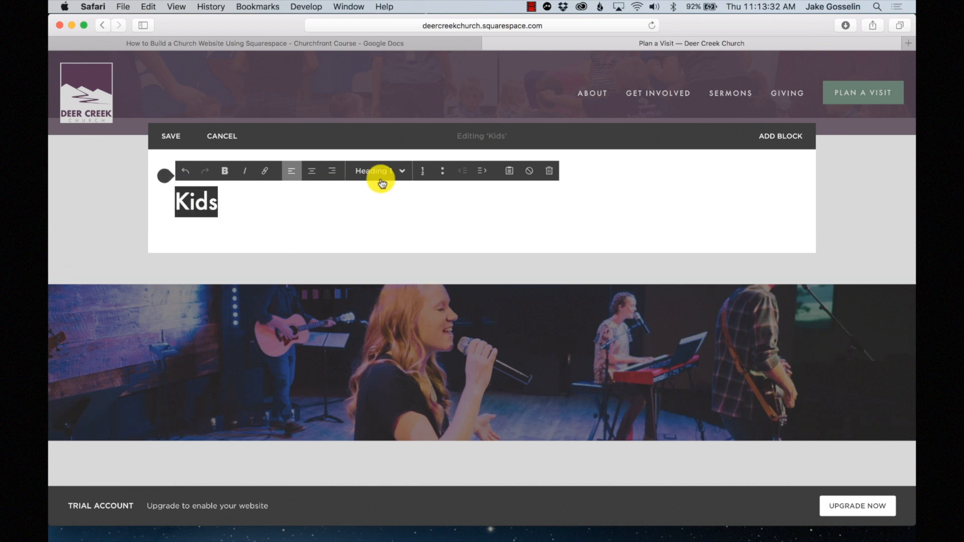
left_click(381, 176)
left_click(380, 231)
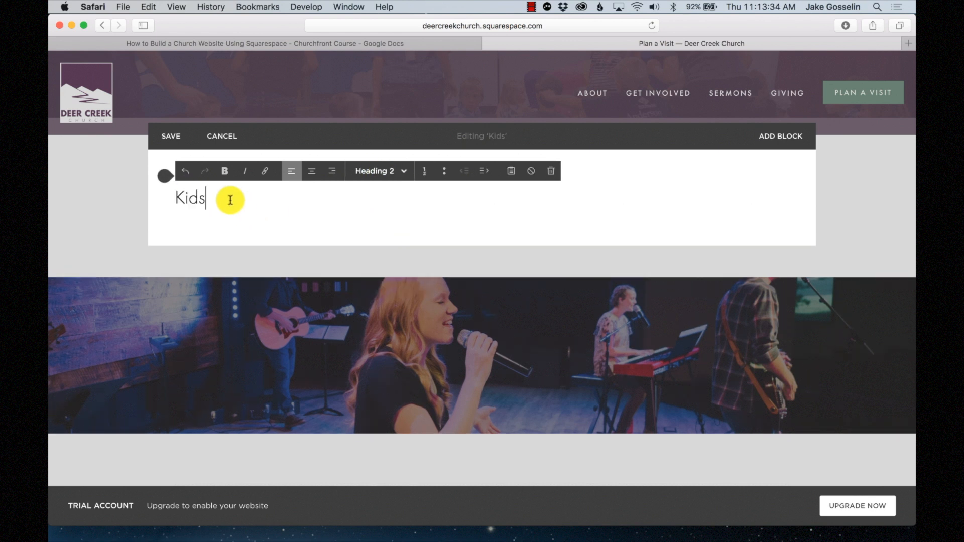
key("Return")
left_click(167, 128)
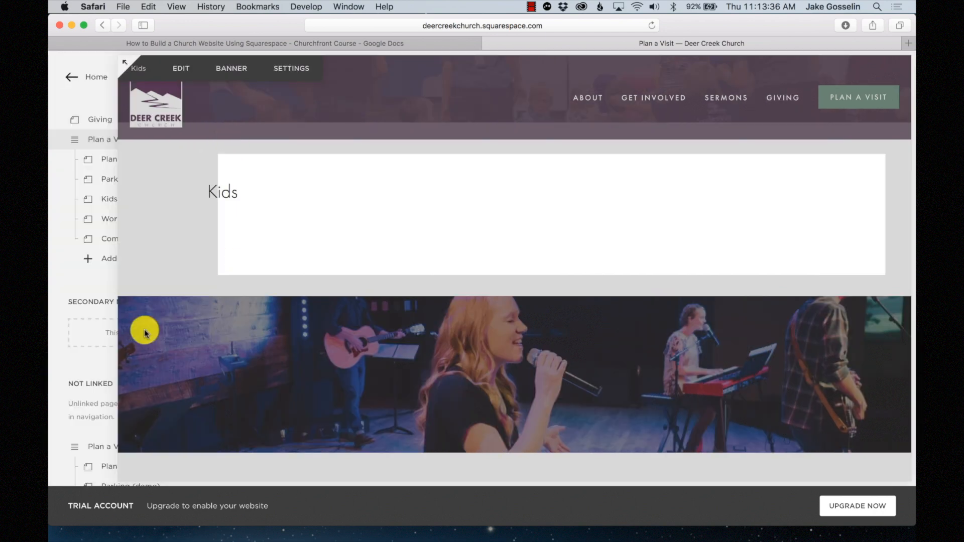
- Select the description paragraph on the demo Kids page, then return to the real Kids page
scroll(133, 389, "down", 5)
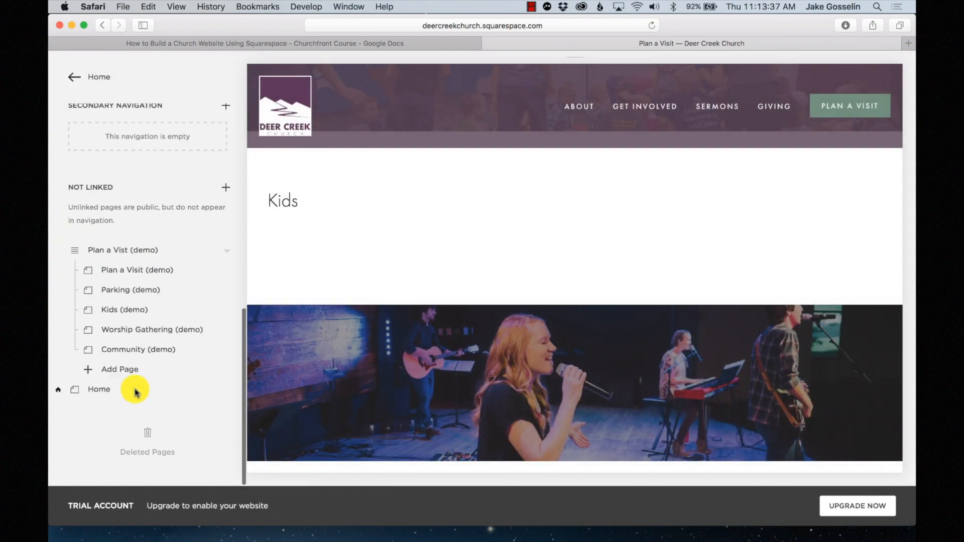
left_click(141, 312)
scroll(463, 327, "down", 3)
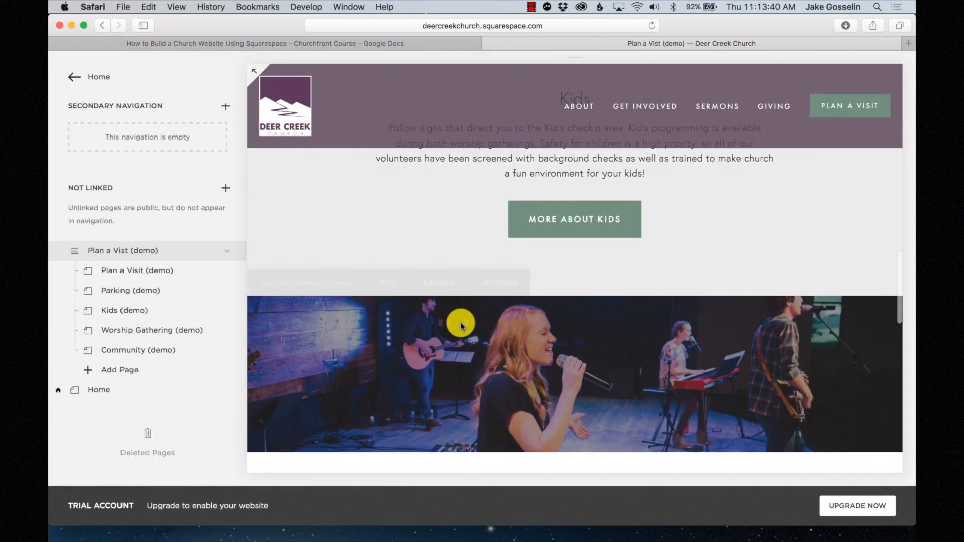
left_click_drag(661, 277, 388, 240)
key("super+c")
scroll(168, 231, "up", 5)
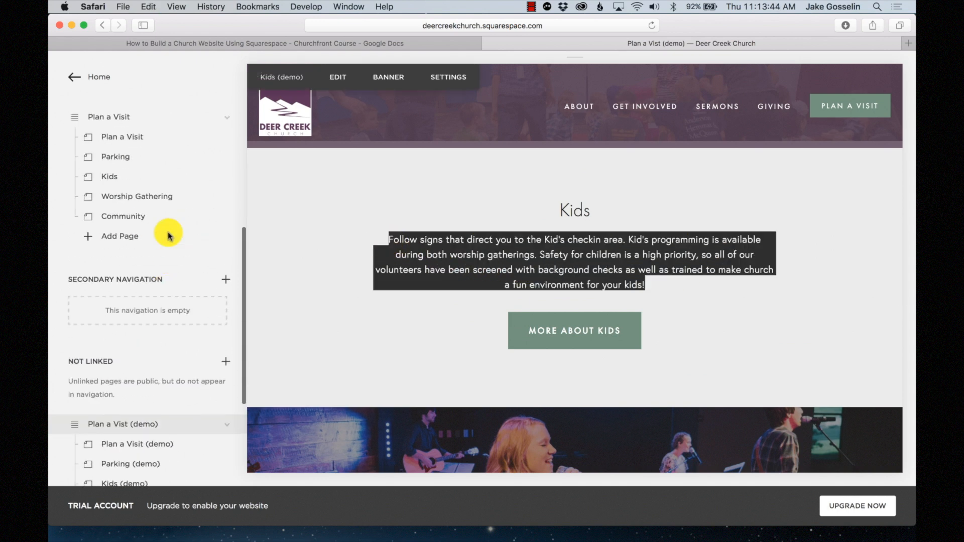
left_click(136, 179)
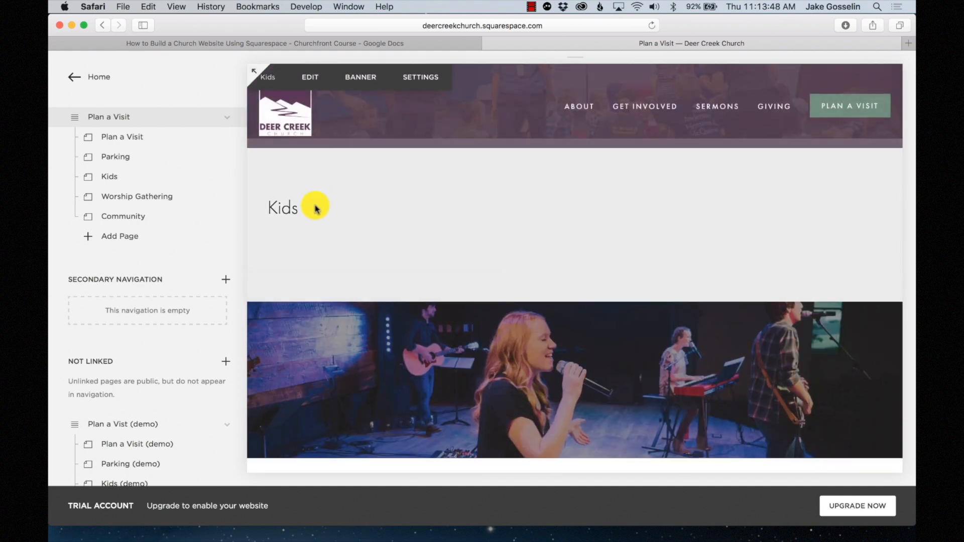
- Paste the Kids paragraph under the heading and centre-align both
left_click(309, 76)
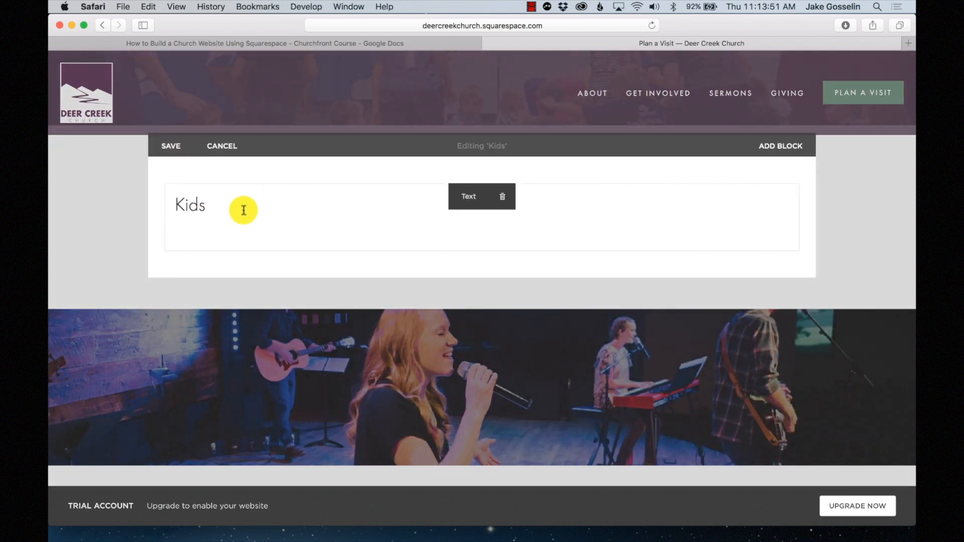
left_click(244, 210)
key("super+v")
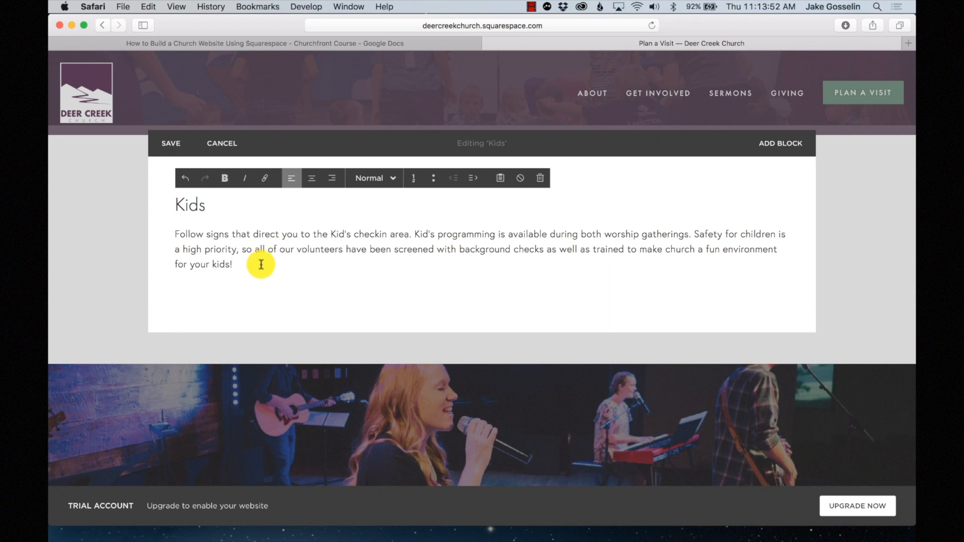
left_click_drag(256, 265, 161, 204)
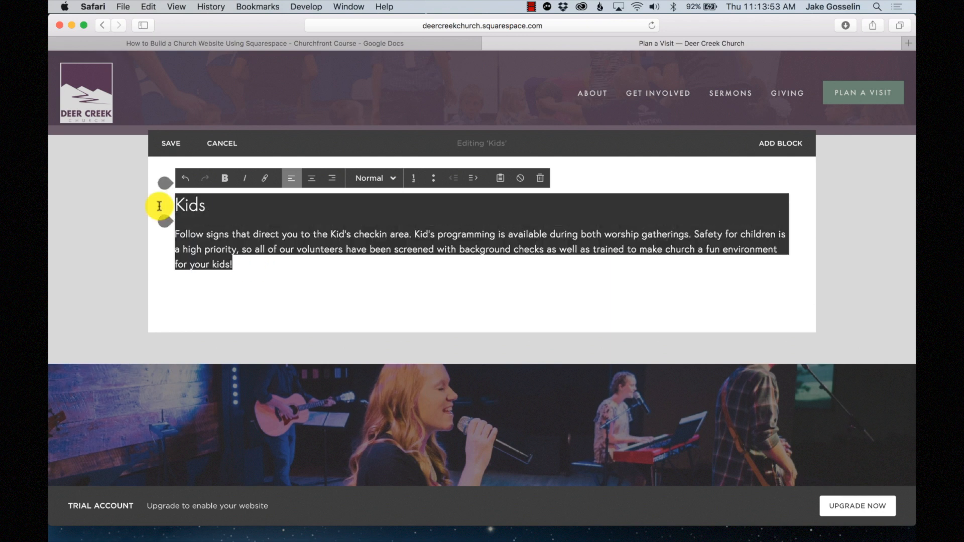
left_click(310, 179)
- Add a Spacer block to the left of the Kids text
left_click(362, 215)
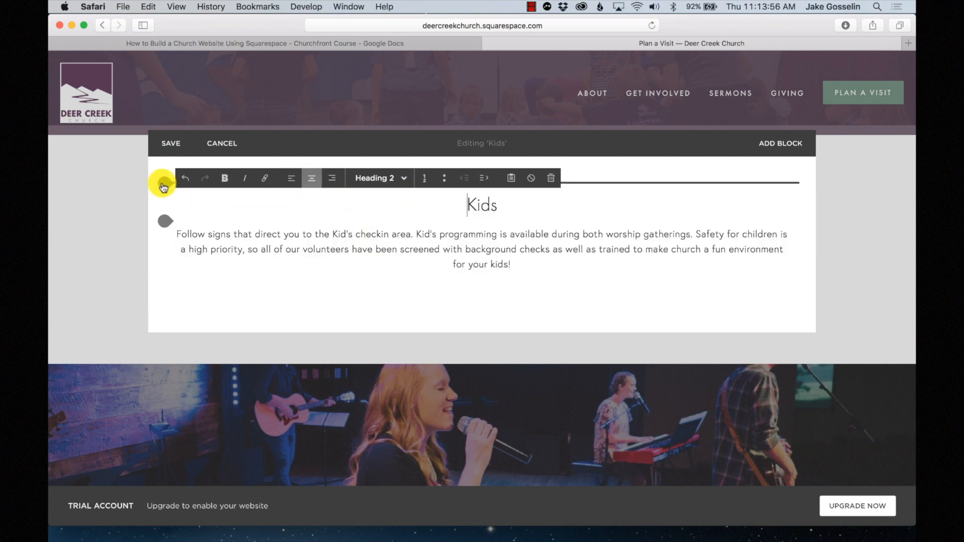
left_click(164, 185)
scroll(255, 246, "down", 5)
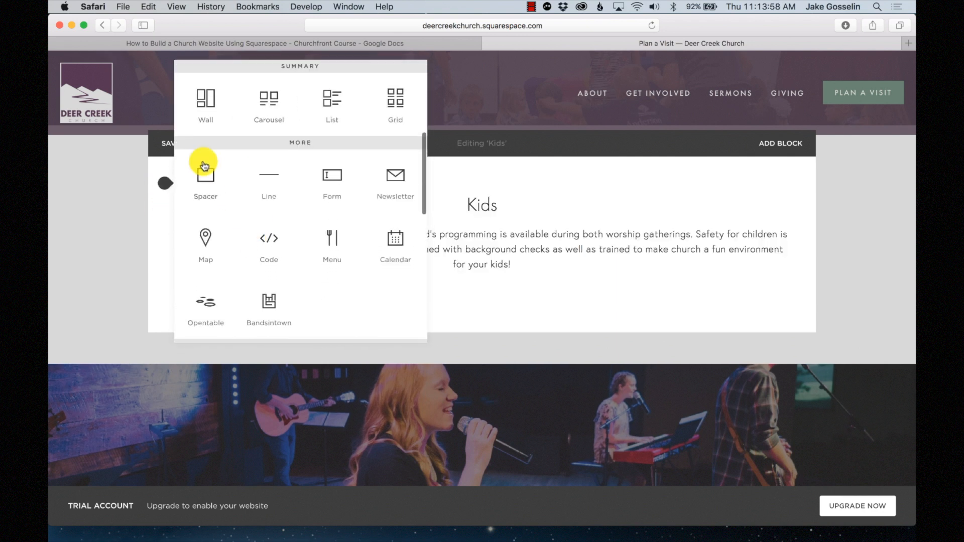
left_click(206, 166)
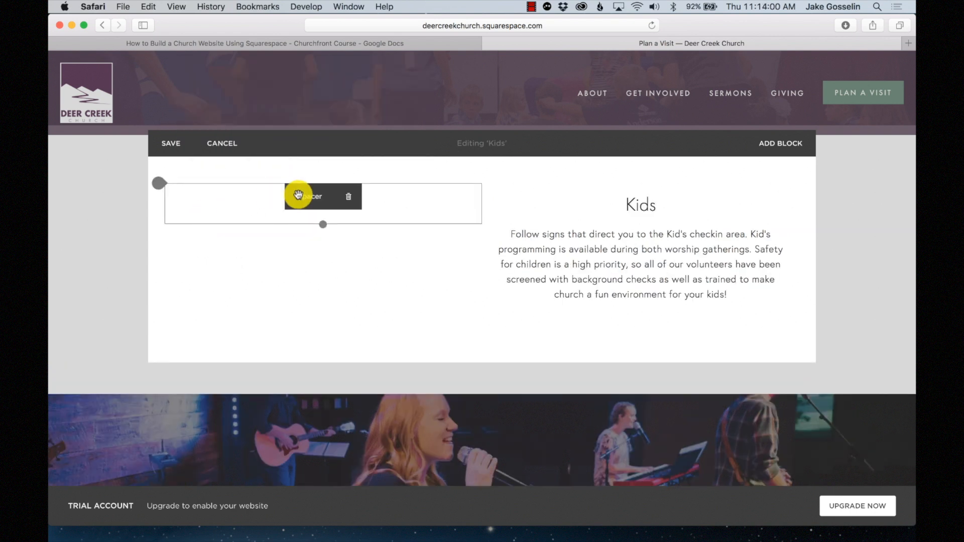
left_click_drag(356, 201, 254, 199)
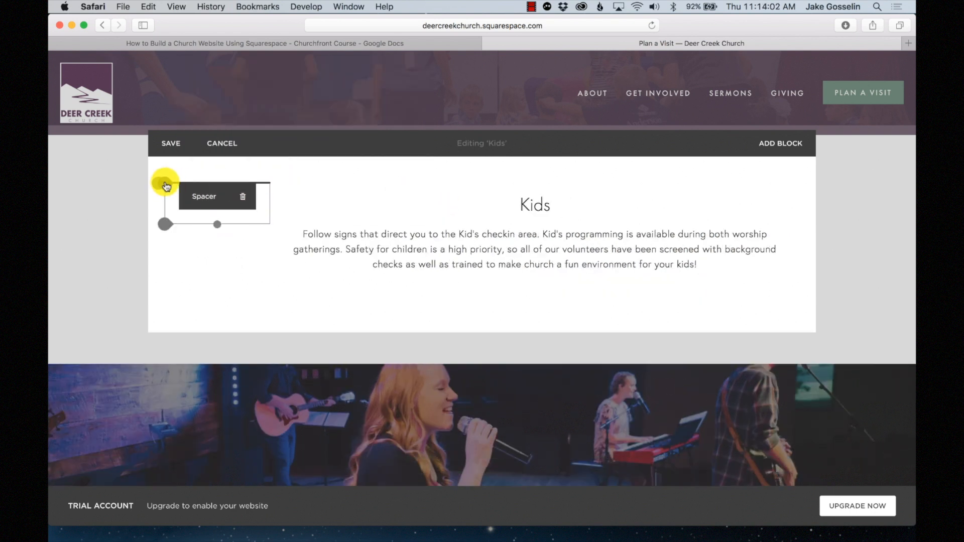
- Add a right-hand Spacer, balance both spacer widths around the Kids text, and save
left_click(163, 184)
scroll(219, 236, "down", 5)
scroll(220, 238, "down", 2)
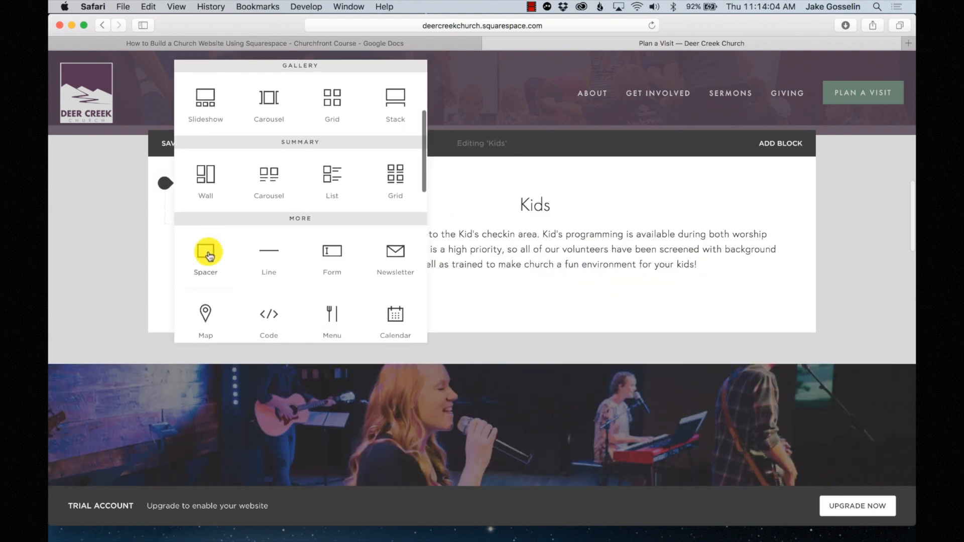
left_click_drag(206, 252, 734, 214)
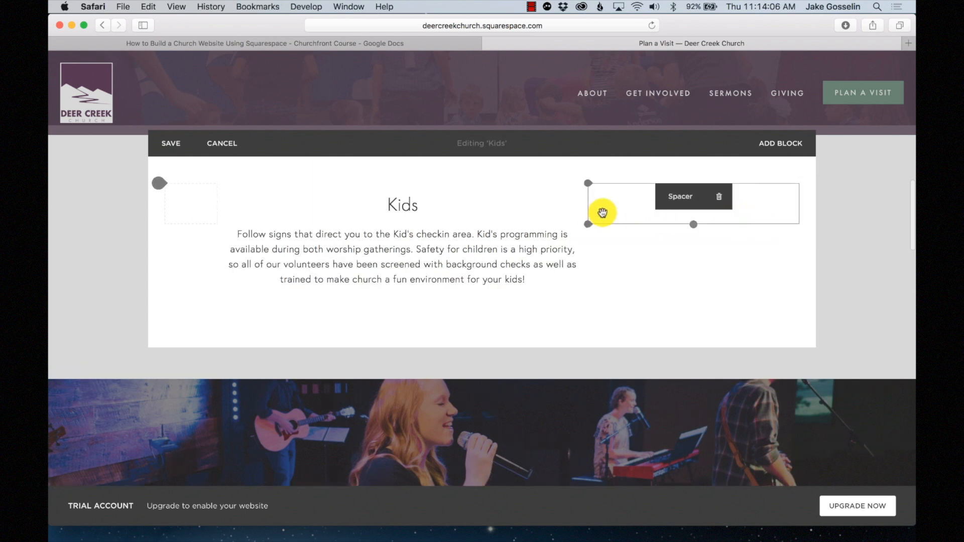
left_click_drag(589, 206, 694, 201)
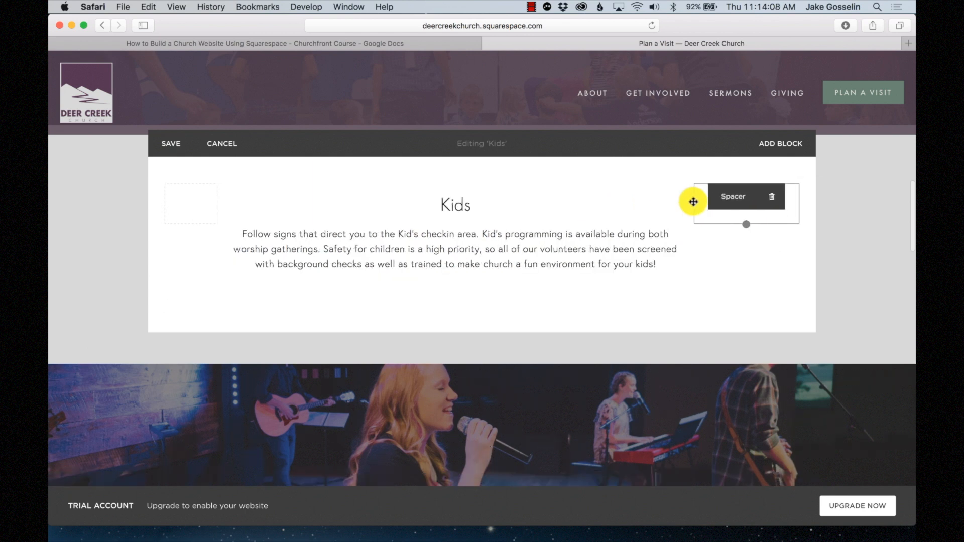
left_click_drag(220, 199, 251, 199)
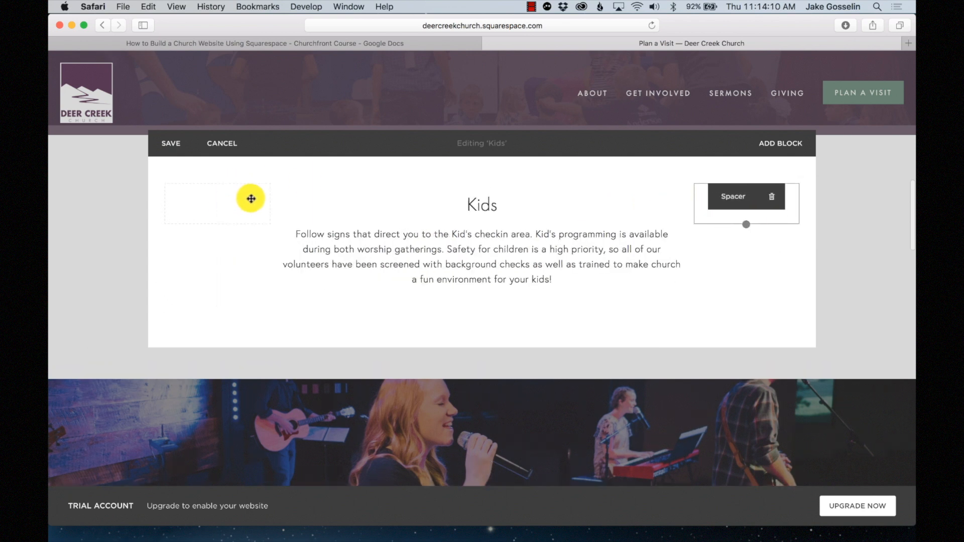
scroll(454, 280, "up", 4)
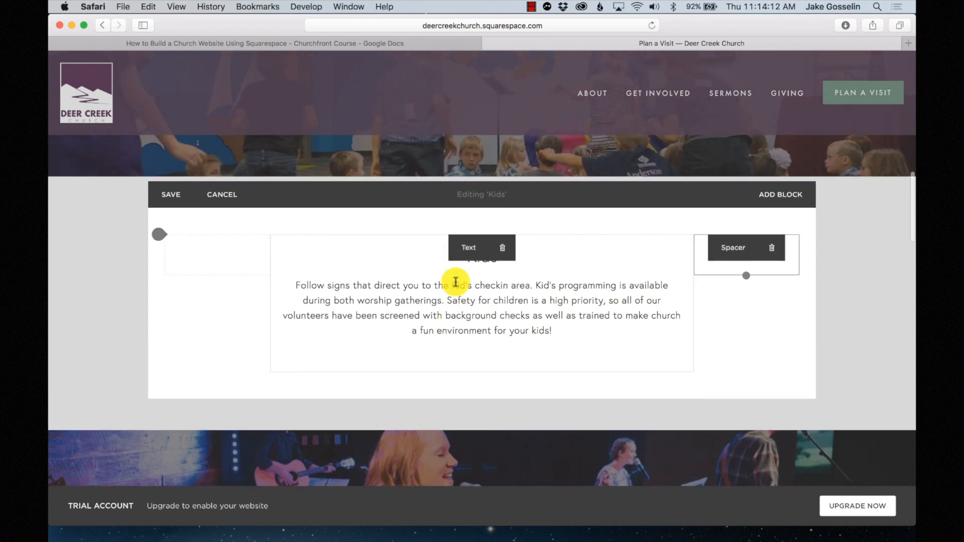
left_click(174, 219)
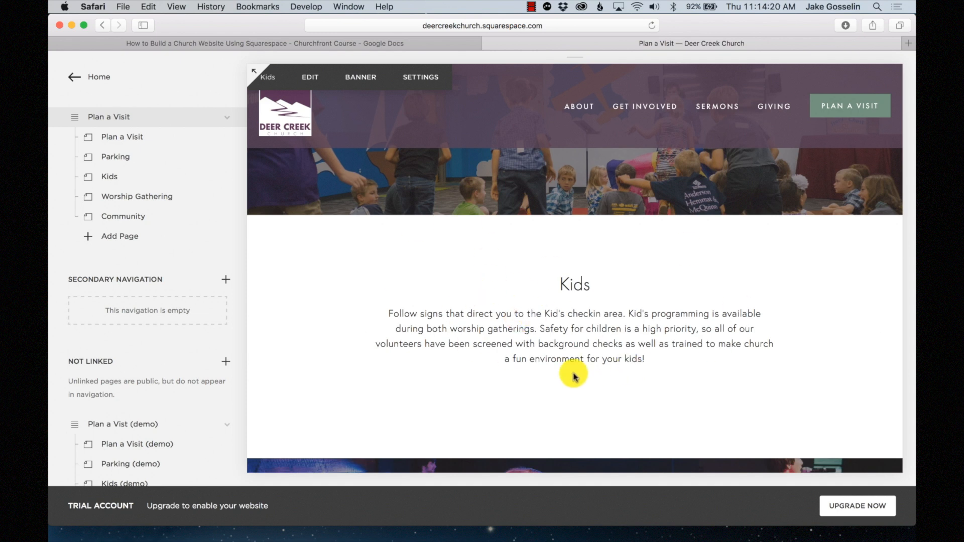
scroll(561, 394, "down", 1)
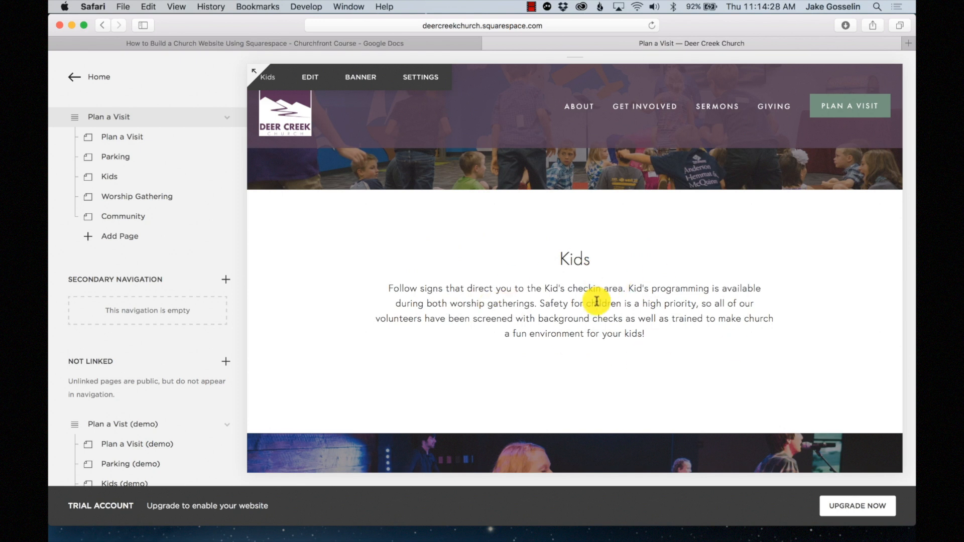
- Reopen the Kids section and delete the empty line after the Kids text
left_click(317, 80)
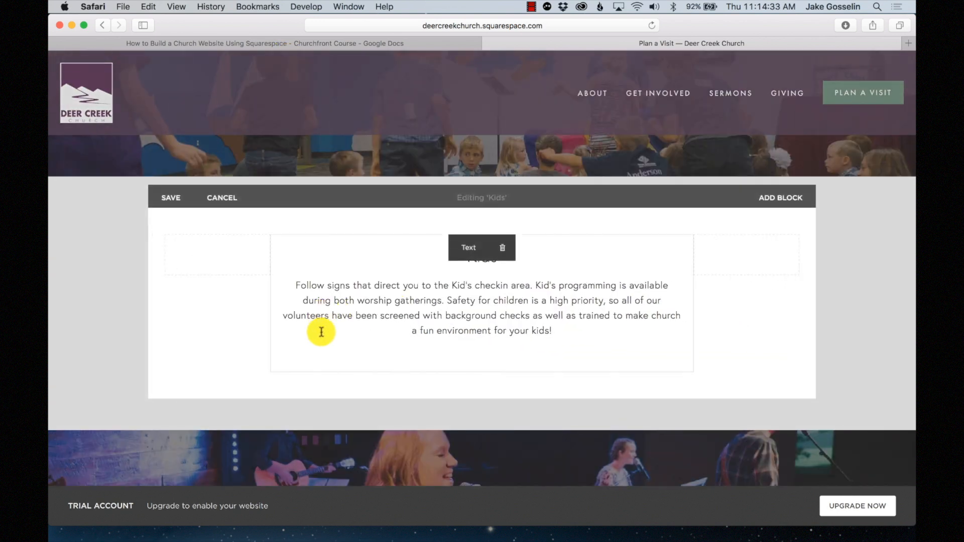
left_click_drag(319, 329, 271, 377)
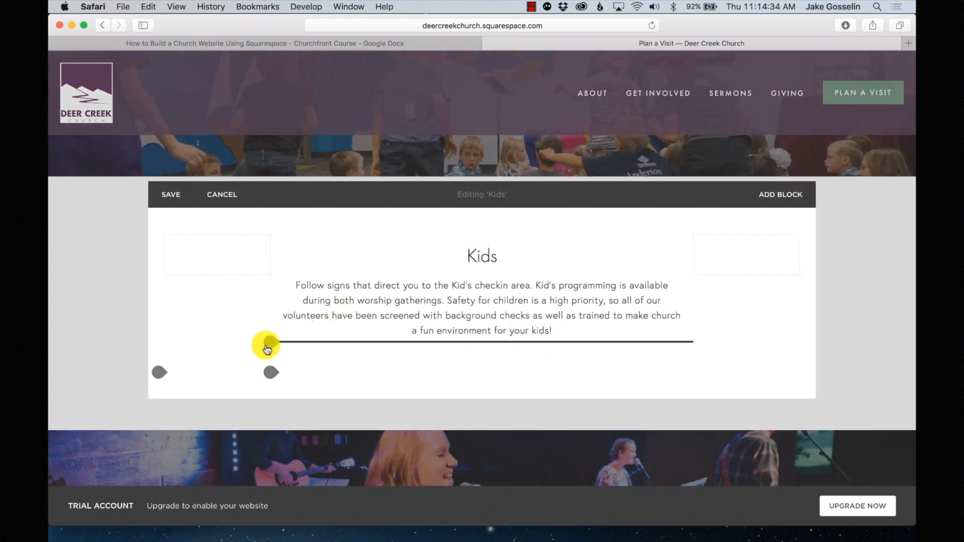
left_click(300, 357)
key("BackSpace")
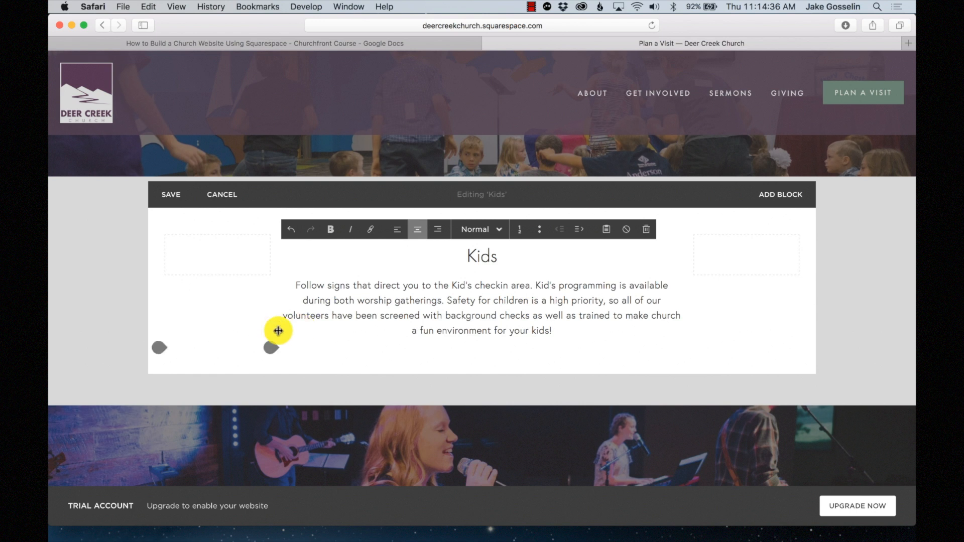
- Insert a Button block labelled 'More about kids' below the Kids text and save
left_click(270, 349)
scroll(451, 347, "down", 10)
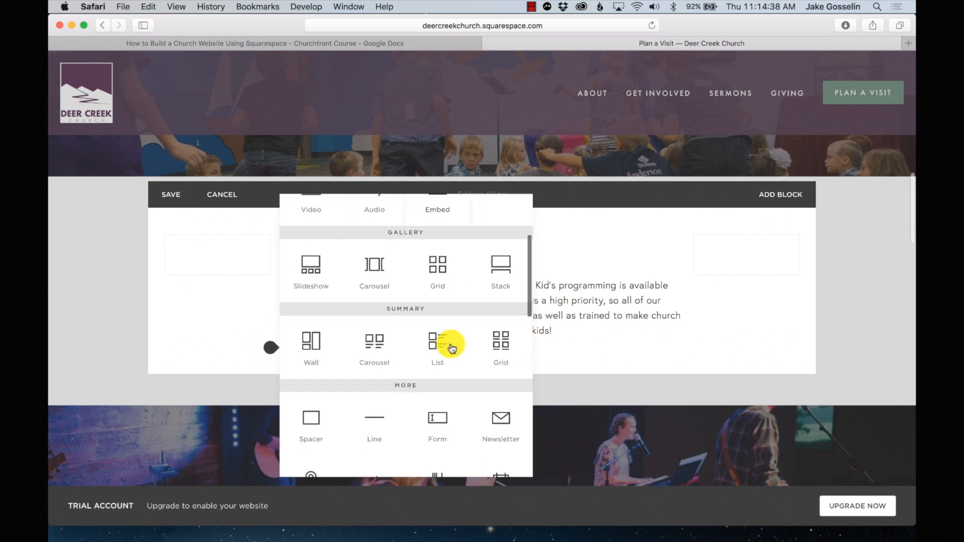
scroll(451, 347, "down", 2)
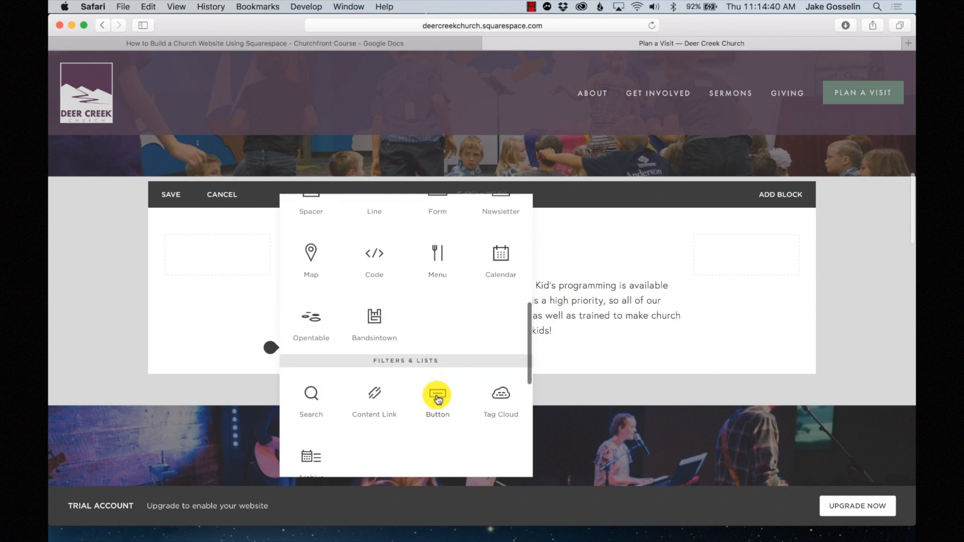
left_click(437, 392)
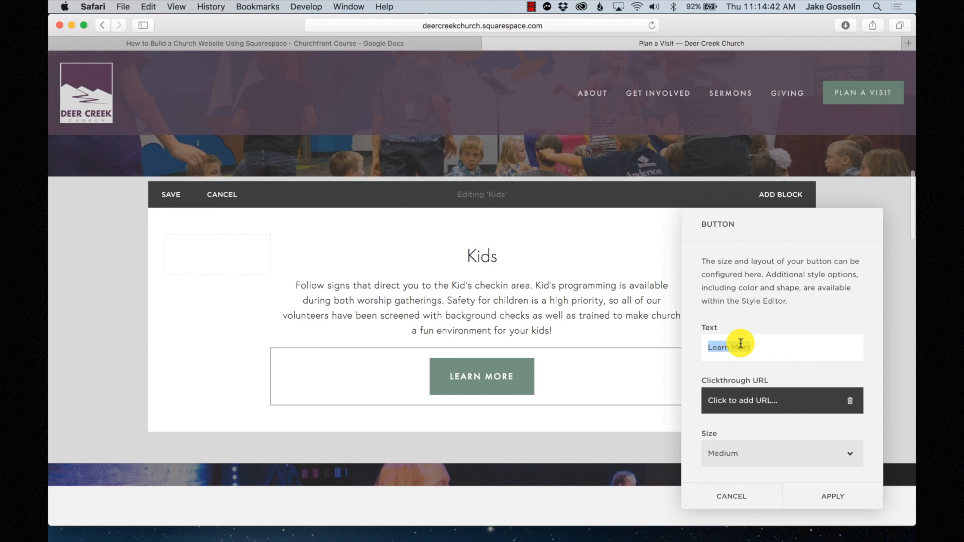
left_click_drag(741, 345, 752, 346)
type("More about kids")
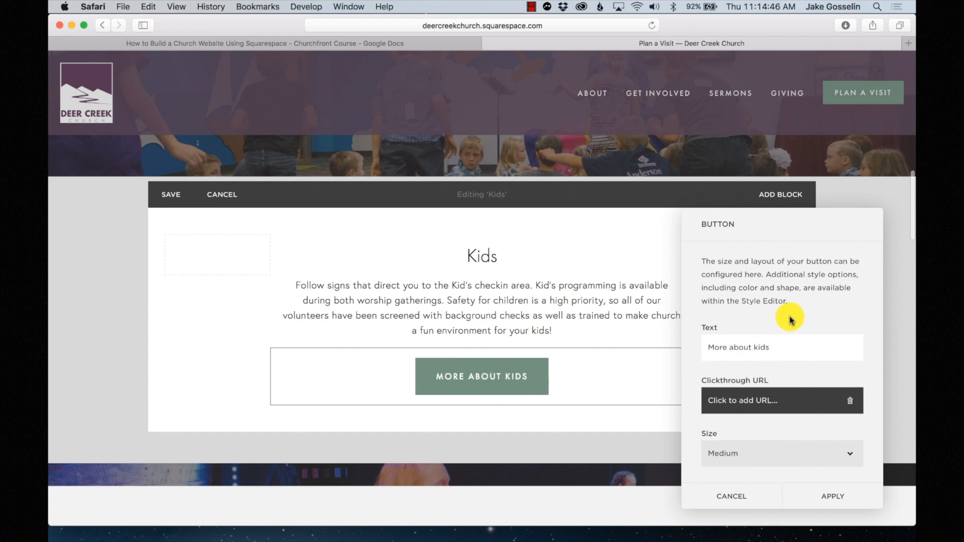
scroll(752, 355, "down", 2)
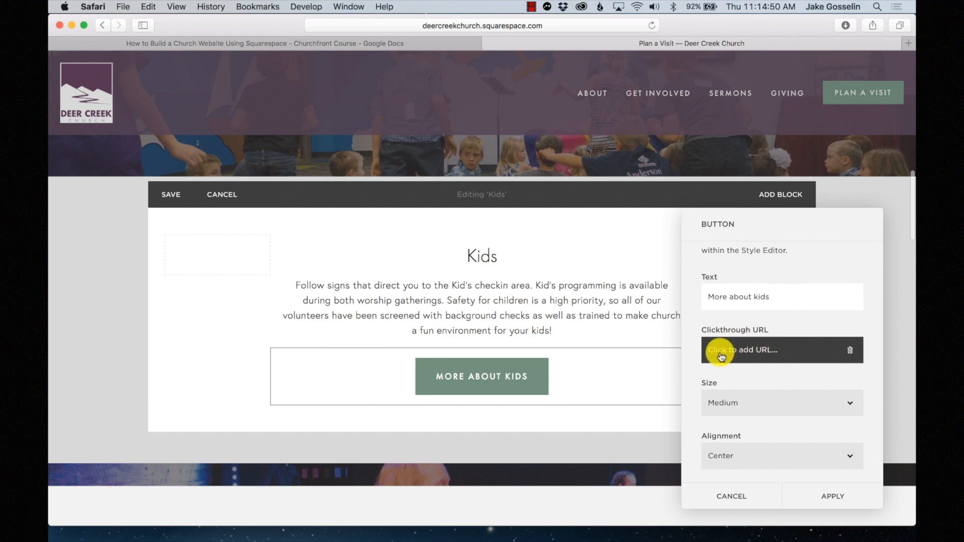
left_click(835, 496)
left_click(170, 194)
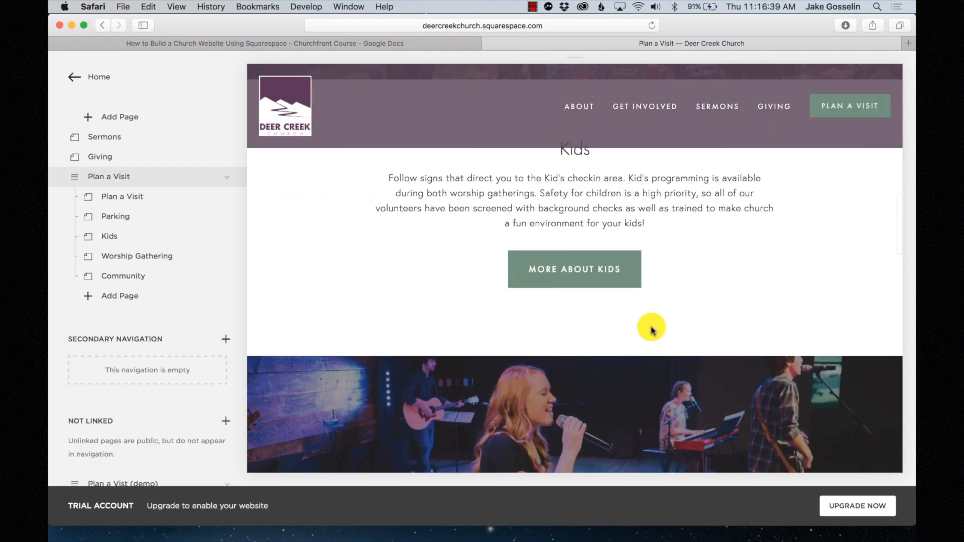
- Add a Heading 2 'Worship' to the Worship Gathering page and save
scroll(648, 328, "down", 3)
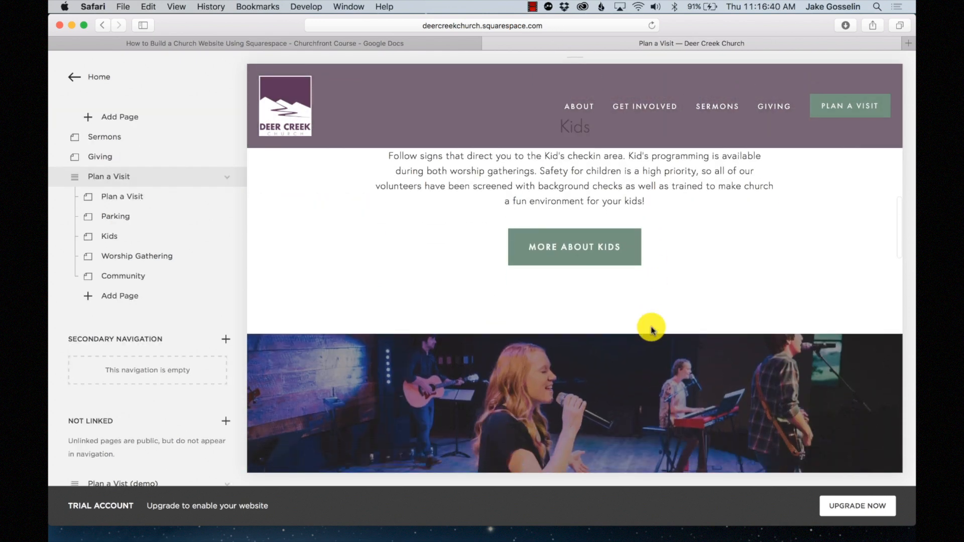
scroll(651, 330, "down", 6)
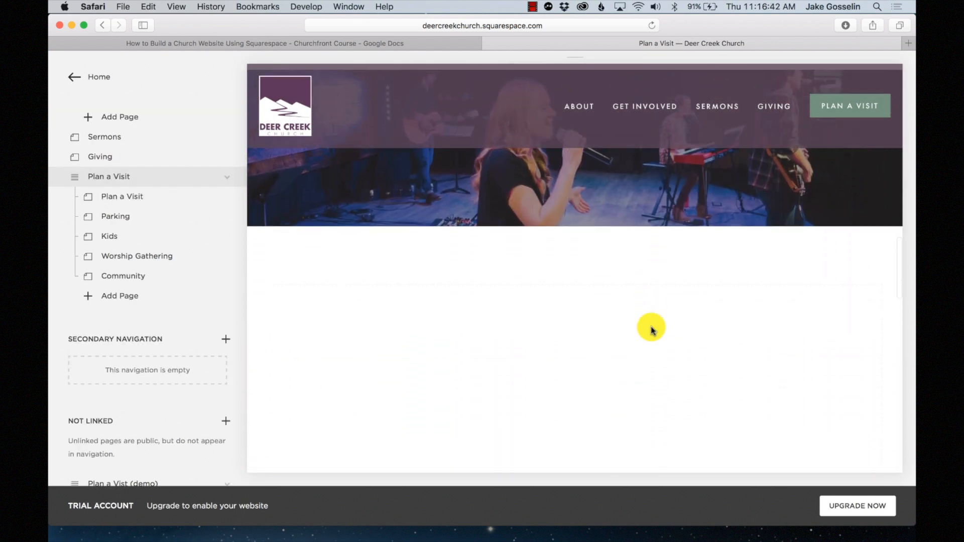
left_click(150, 256)
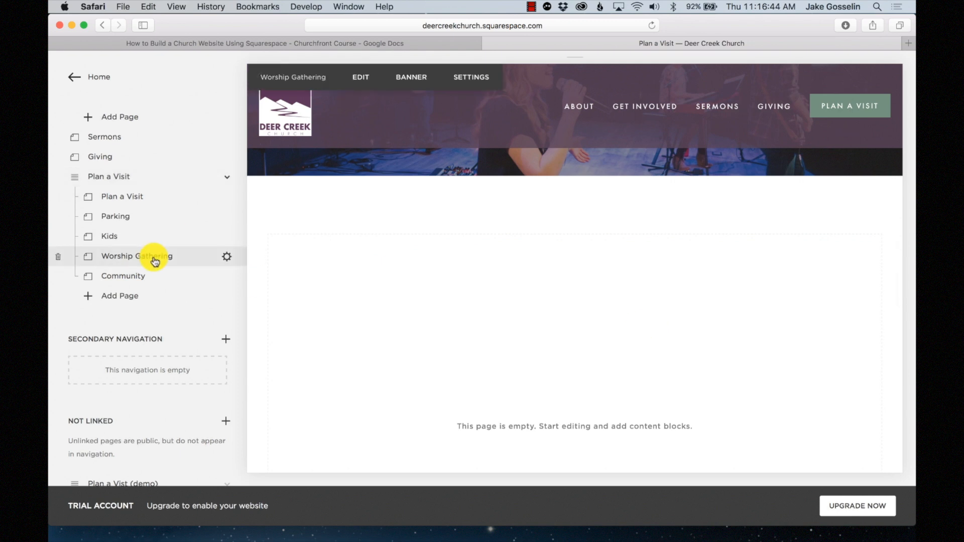
left_click(361, 69)
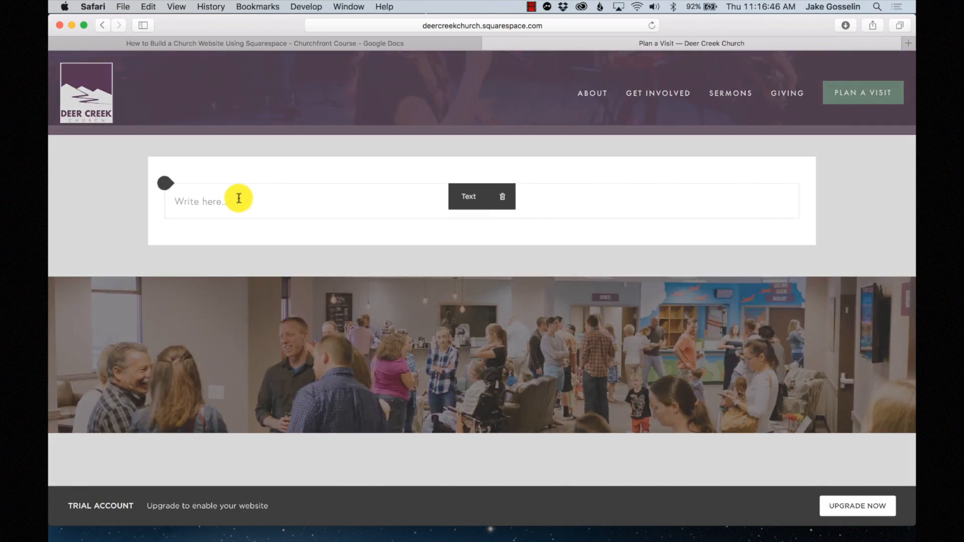
left_click(239, 197)
left_click(374, 179)
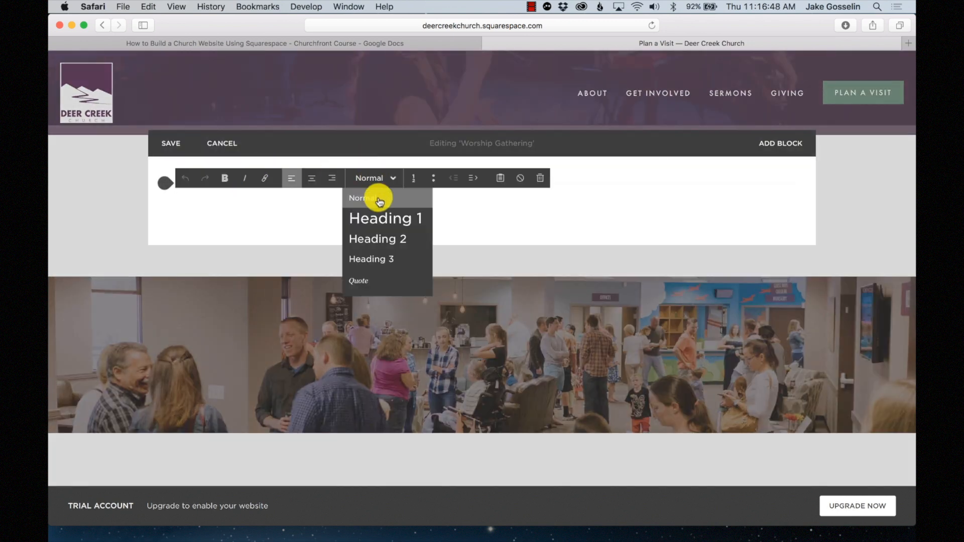
left_click(381, 236)
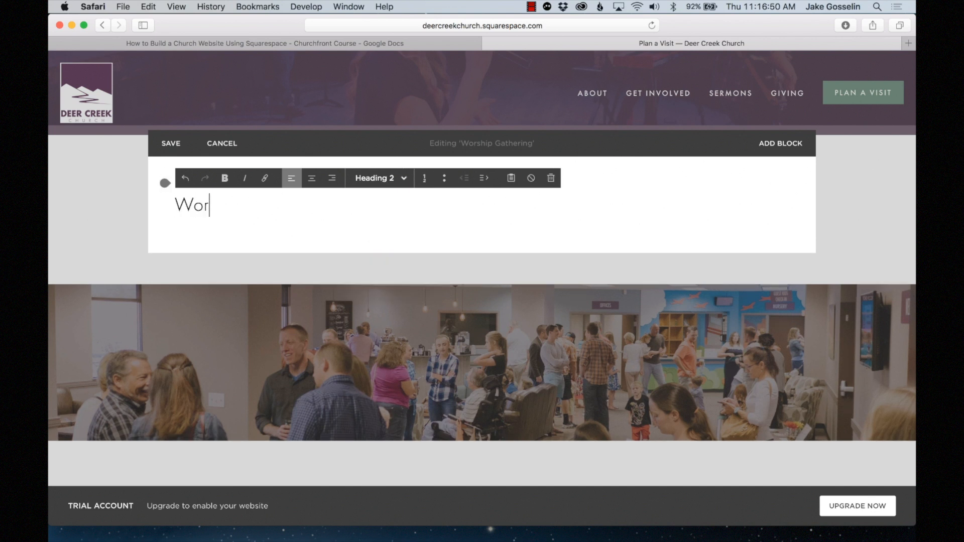
type("Worship")
key("Return")
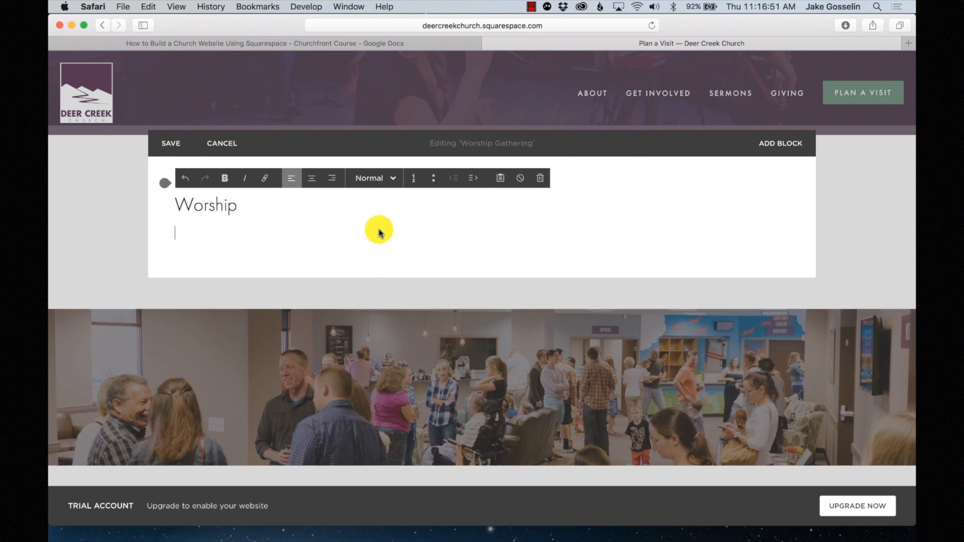
left_click(171, 143)
- Select the worship gatherings paragraph on the demo page, then return to Worship Gathering
scroll(100, 316, "down", 5)
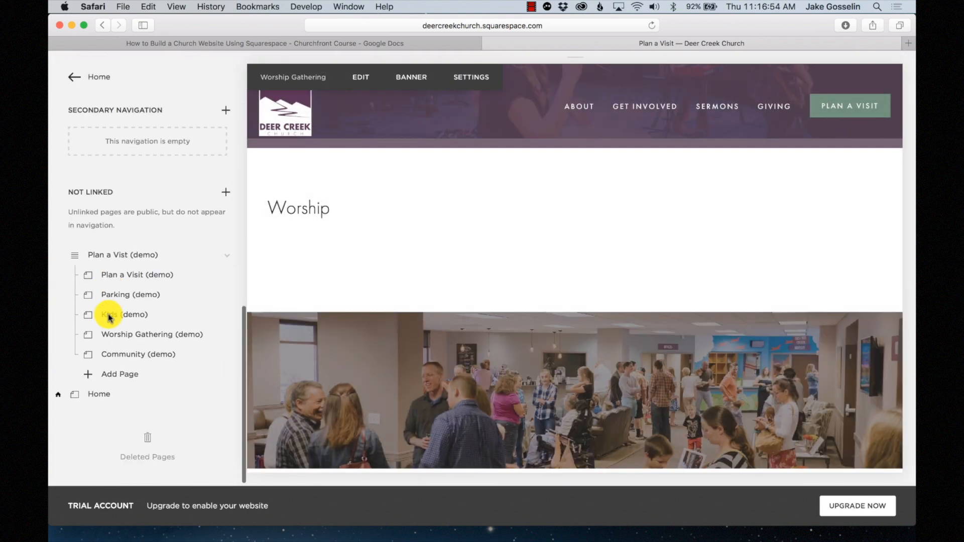
left_click(133, 334)
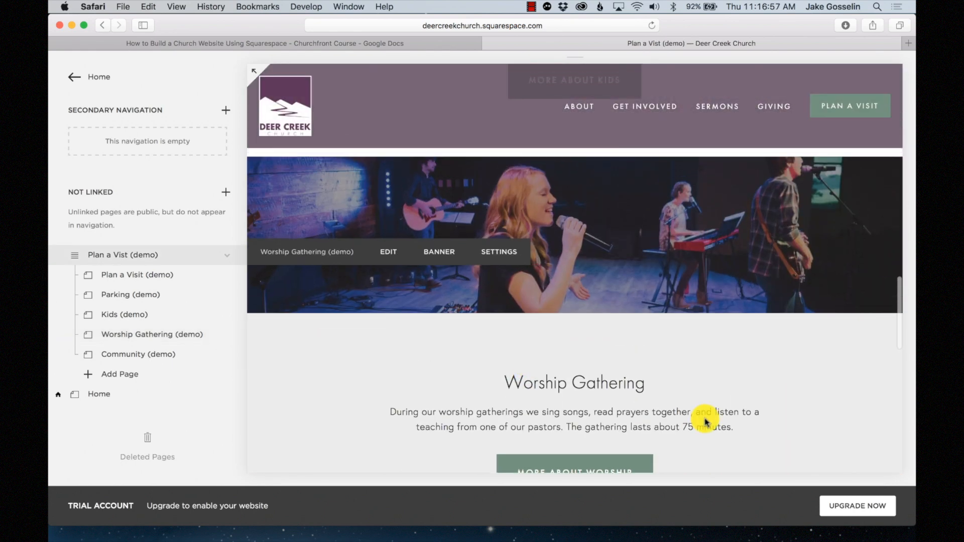
left_click_drag(738, 427, 362, 412)
key("cmd+c")
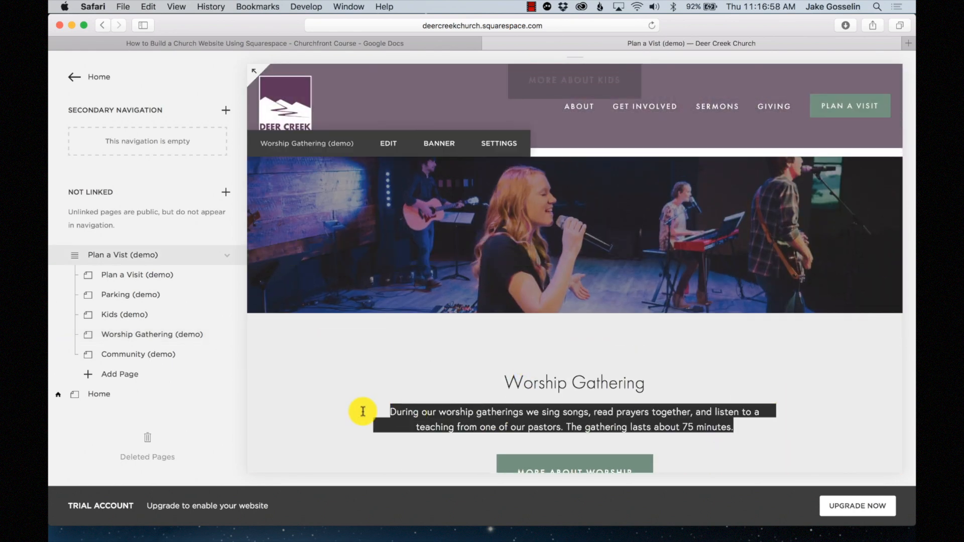
scroll(156, 223, "up", 5)
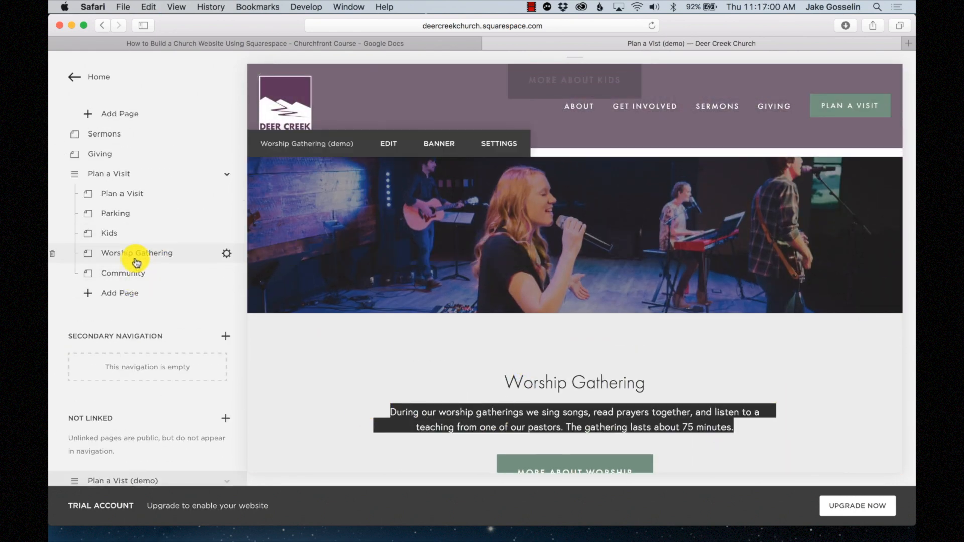
left_click(137, 261)
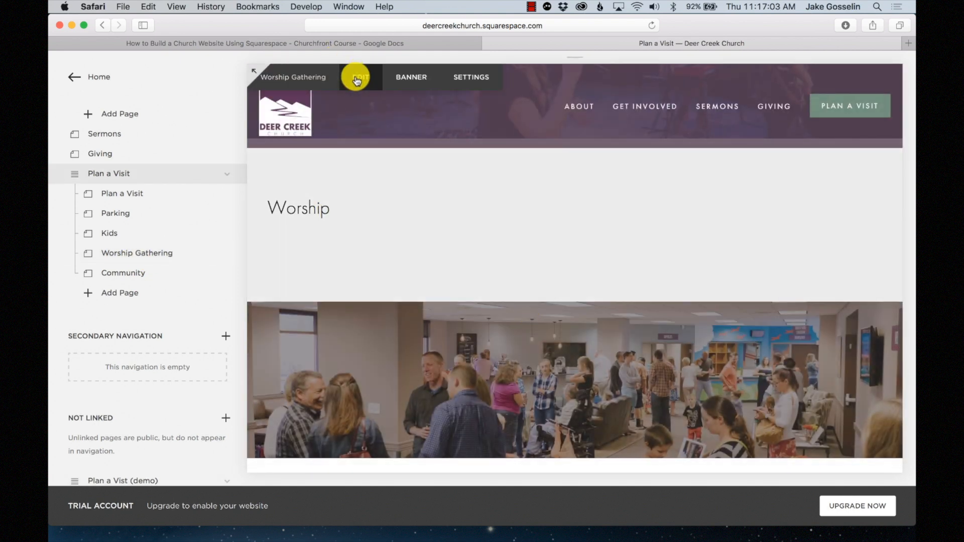
- Paste the worship paragraph under the 'Worship' heading and centre-align both
left_click(357, 77)
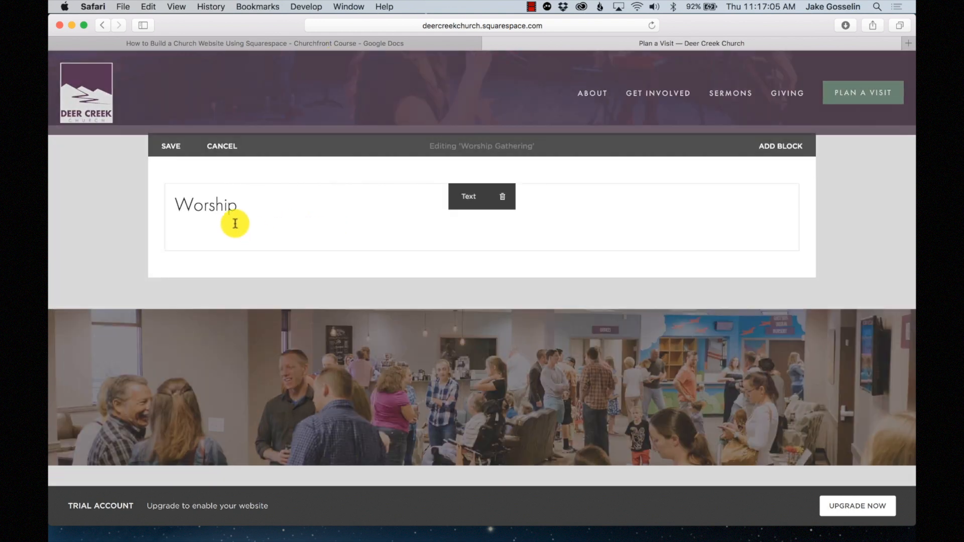
left_click(233, 222)
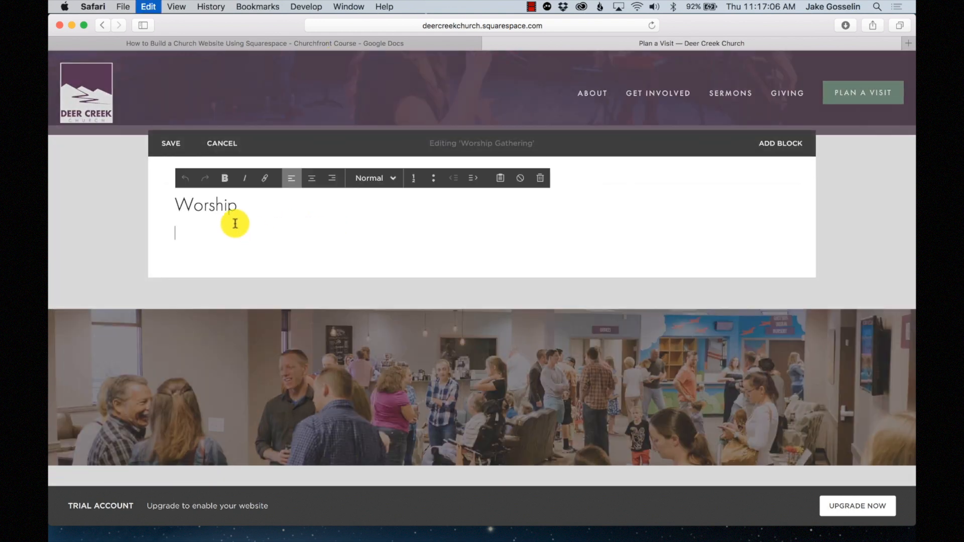
key("cmd+v")
left_click_drag(281, 249, 150, 194)
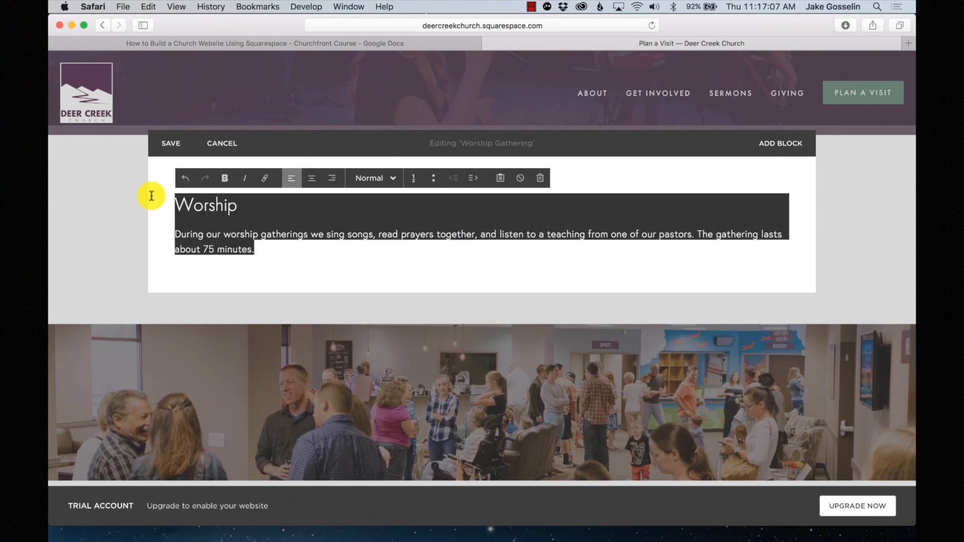
left_click(316, 182)
left_click(534, 250)
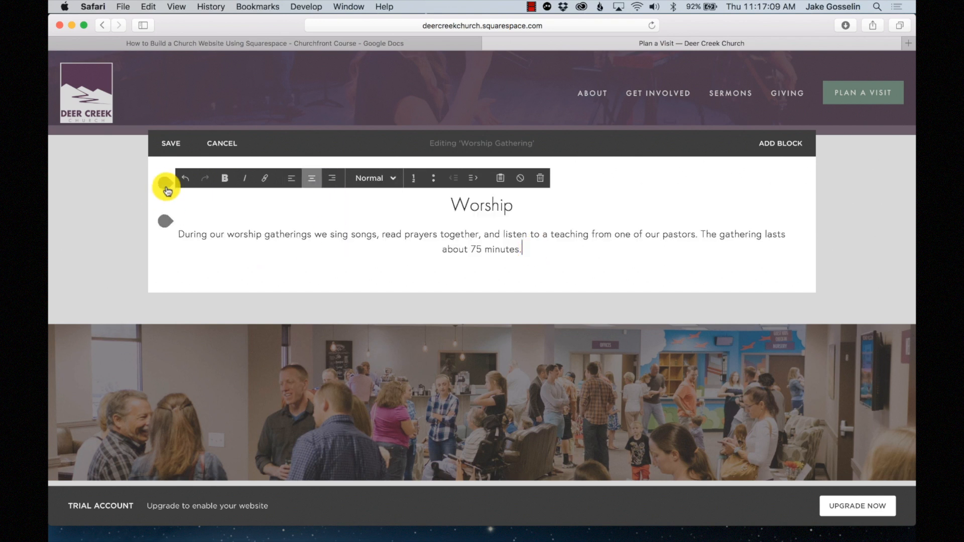
- Flank the Worship text with Spacer blocks on both sides and balance their widths
left_click(166, 182)
scroll(266, 198, "down", 5)
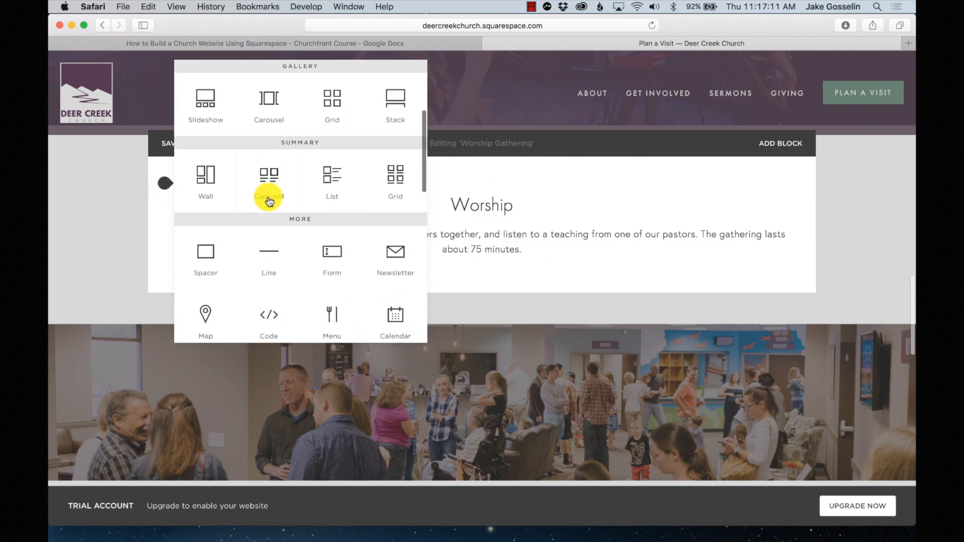
left_click(206, 247)
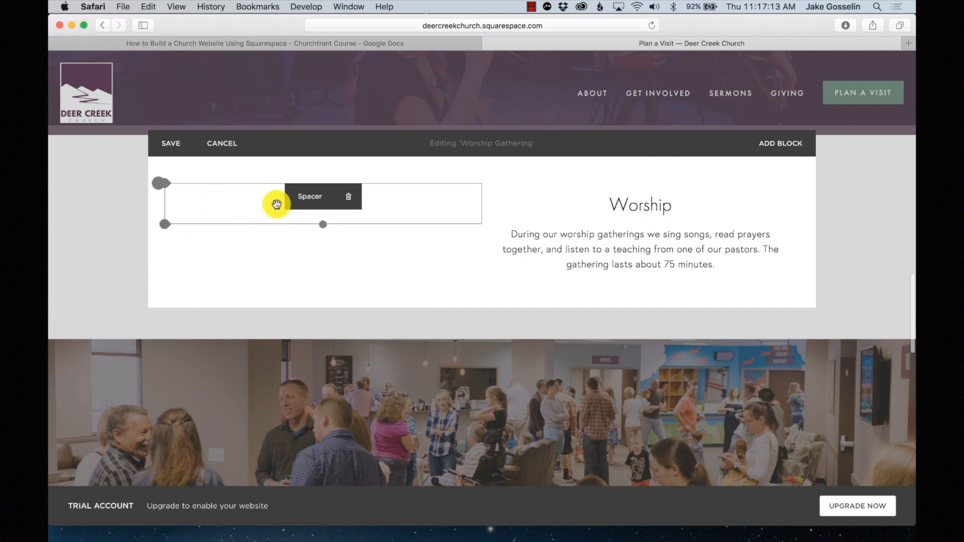
left_click_drag(478, 196, 175, 196)
left_click(168, 184)
scroll(209, 226, "down", 5)
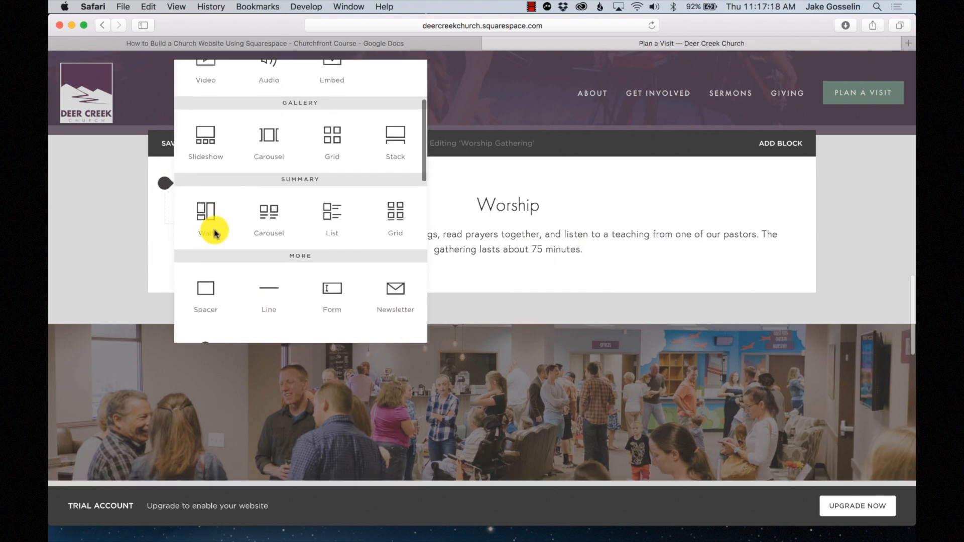
left_click_drag(205, 244, 779, 204)
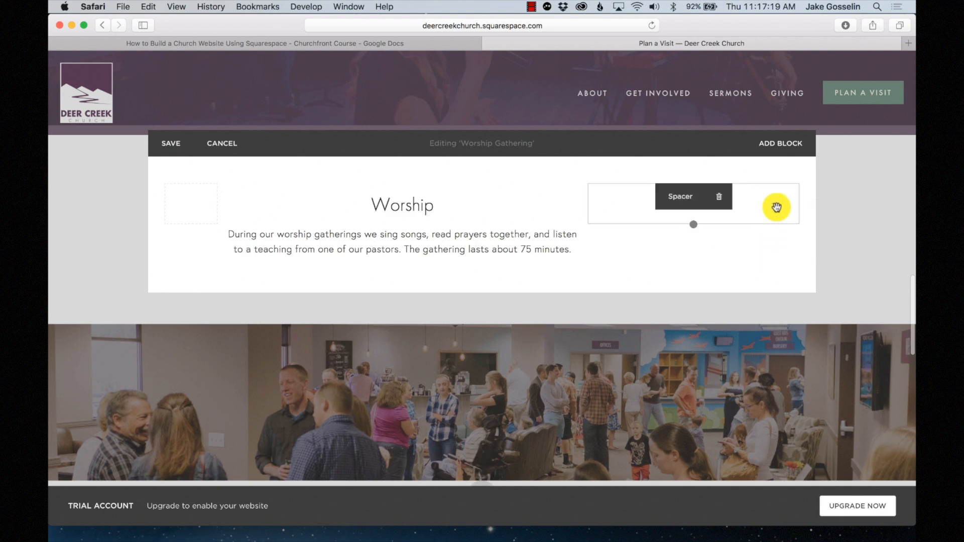
left_click_drag(590, 202, 672, 199)
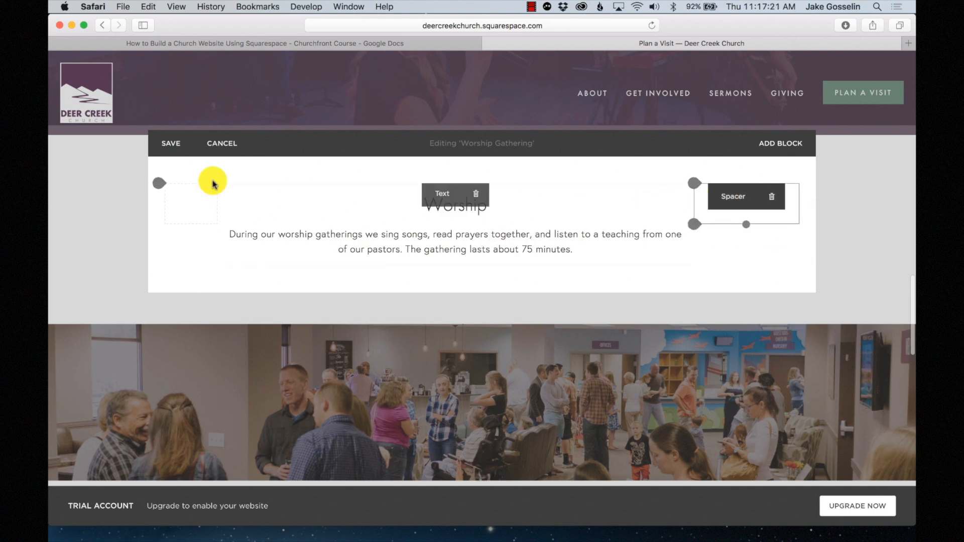
left_click_drag(220, 211, 292, 185)
- Add a Button block labelled 'More about worship' below the Worship text and apply it
left_click(270, 185)
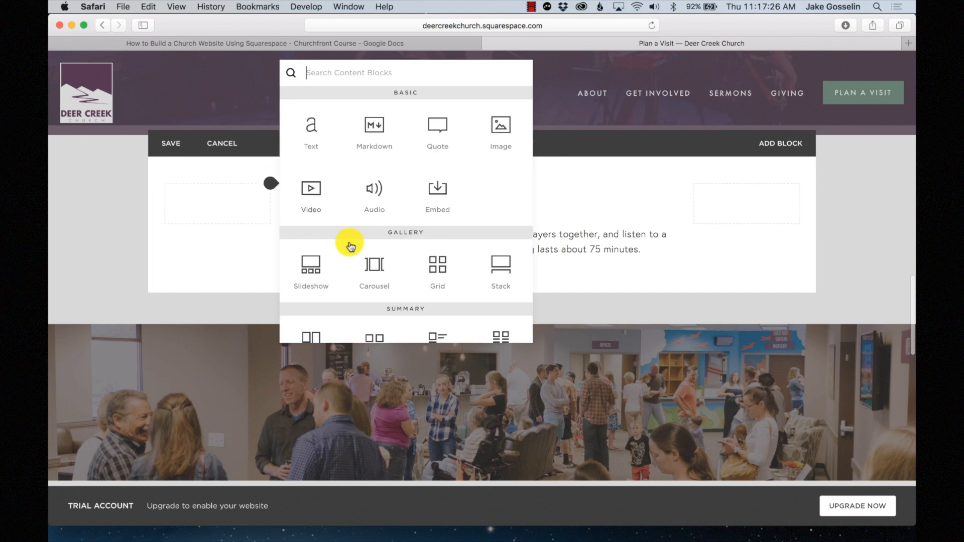
scroll(349, 246, "down", 6)
scroll(382, 266, "down", 2)
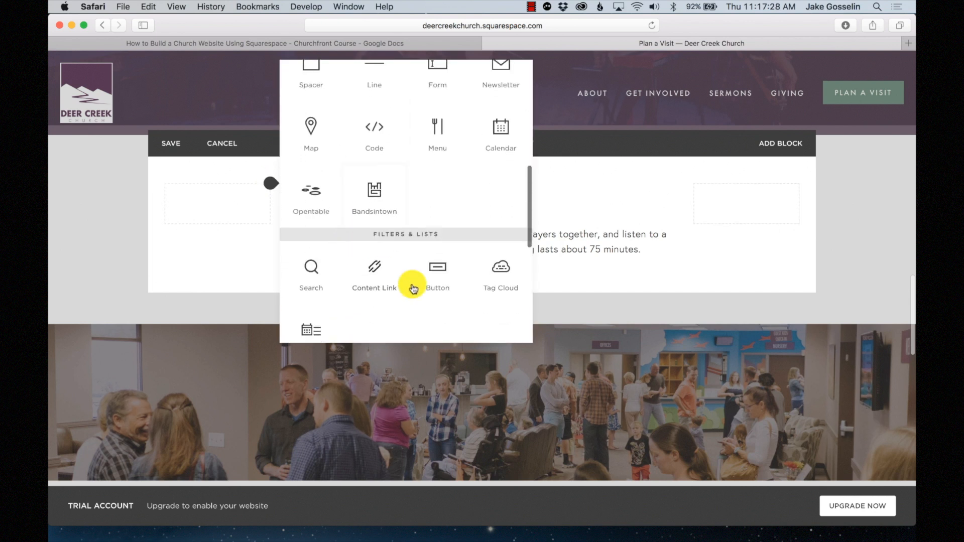
left_click_drag(437, 274, 486, 287)
triple_click(798, 354)
type("More about")
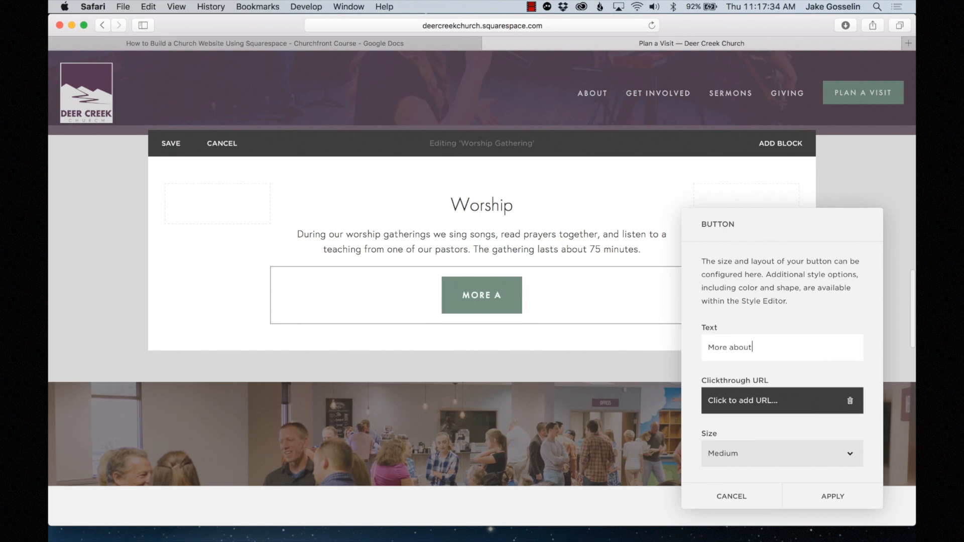
type(" worship")
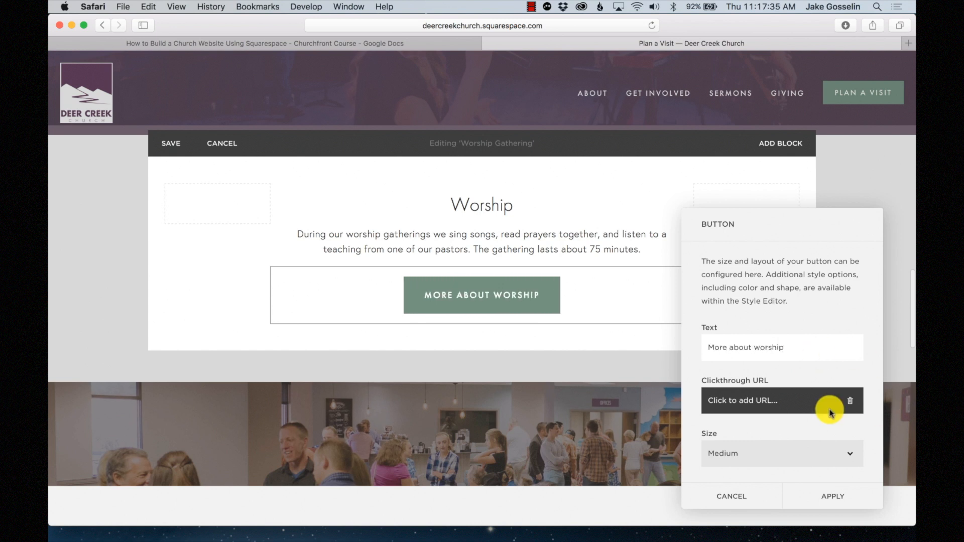
left_click(832, 495)
- Save the Worship Gathering page changes
left_click(168, 146)
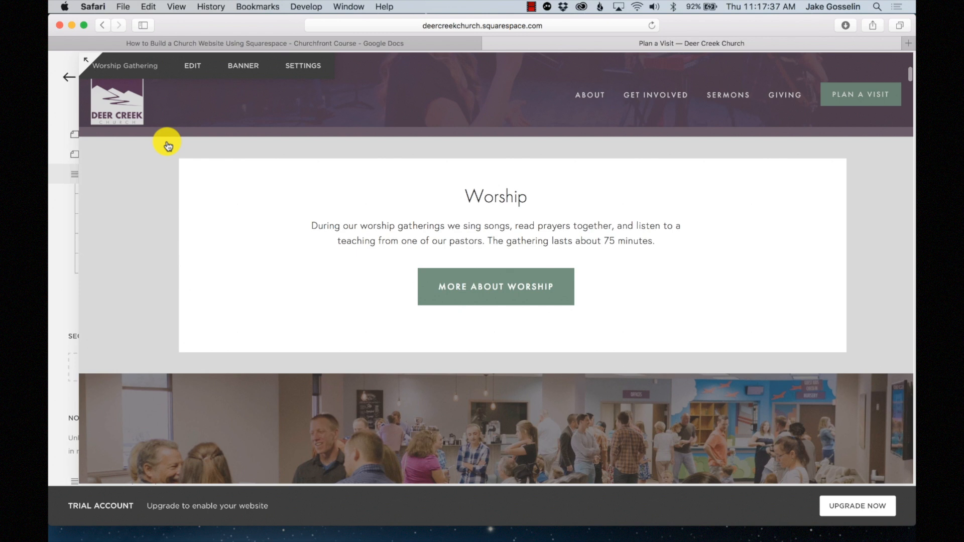
scroll(555, 281, "down", 5)
scroll(558, 246, "down", 3)
scroll(557, 247, "up", 3)
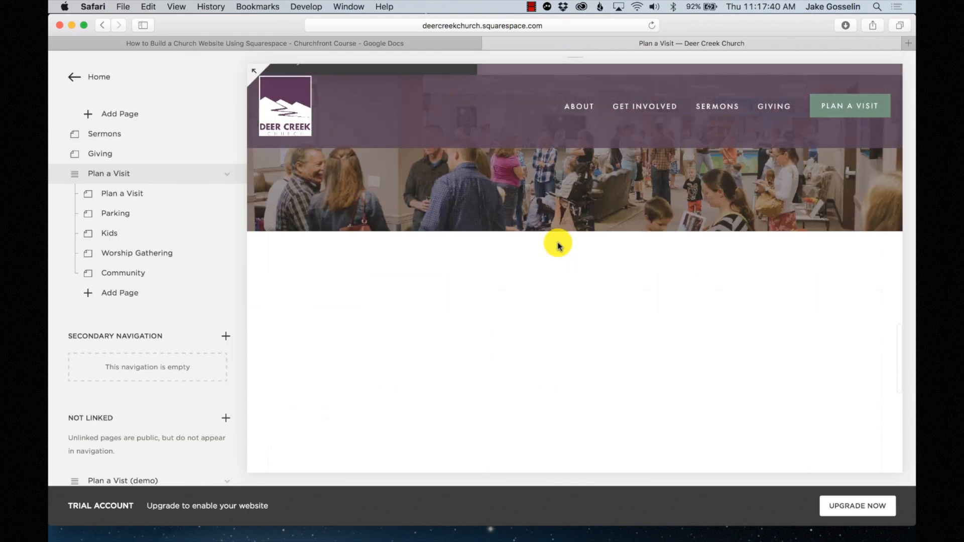
scroll(441, 331, "down", 3)
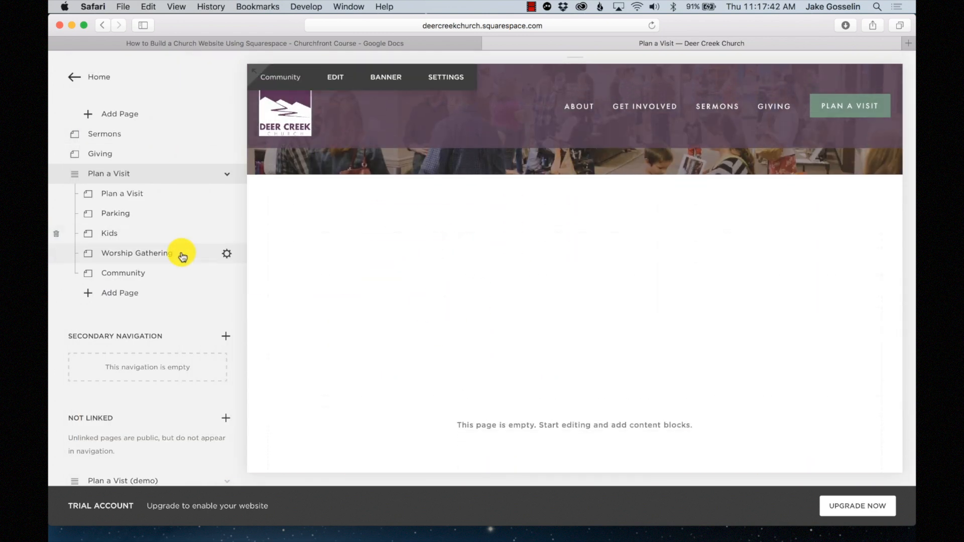
- Add a 'Community' Heading 2 to the empty Community page and save it
left_click(180, 277)
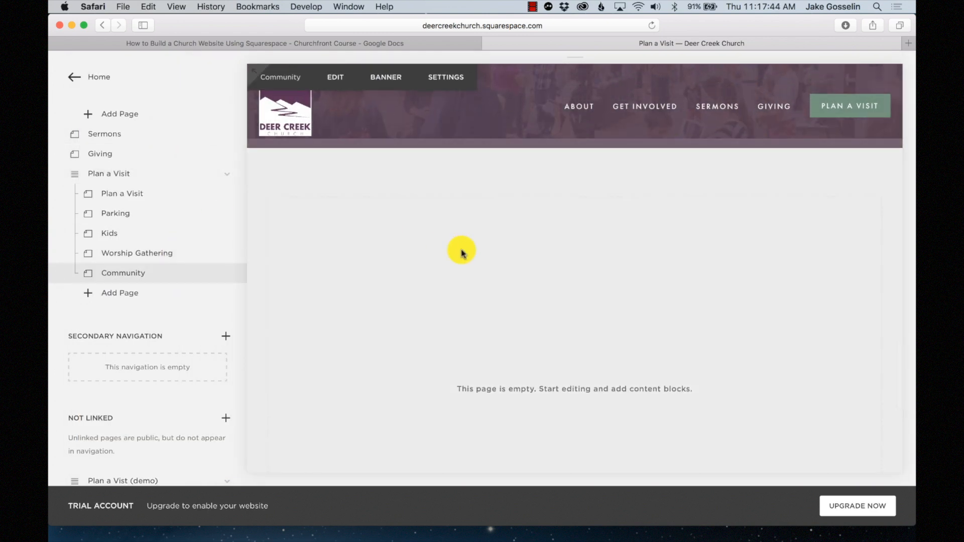
left_click(342, 80)
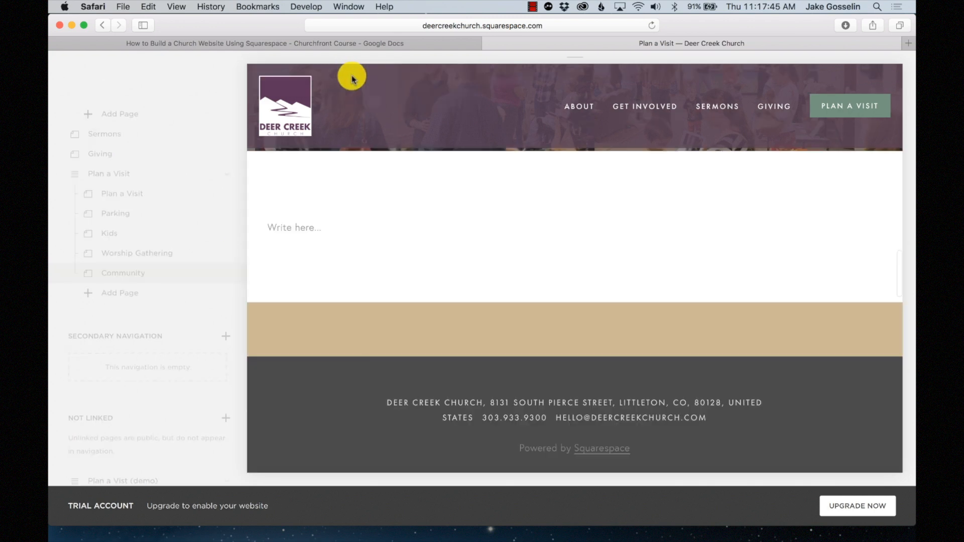
left_click(224, 217)
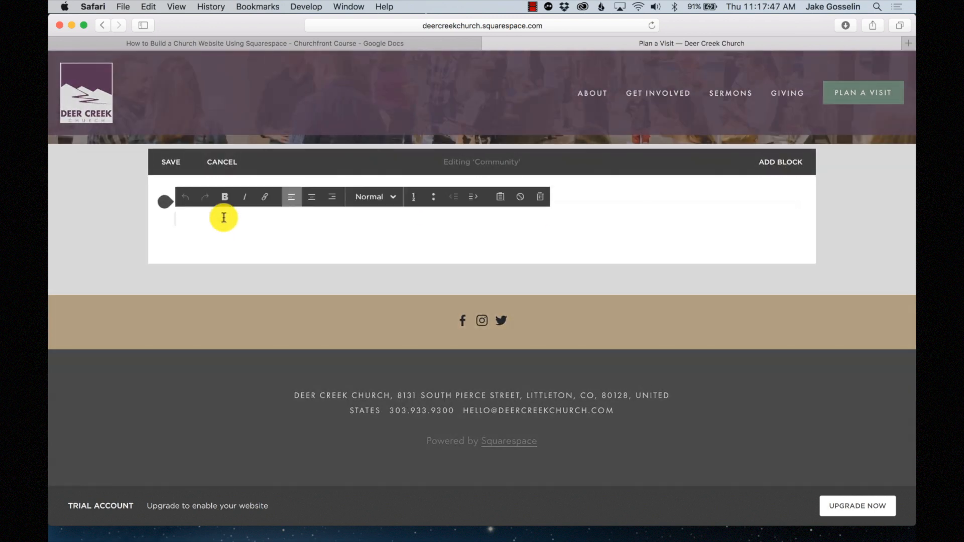
left_click(372, 198)
left_click(388, 255)
type("Comm")
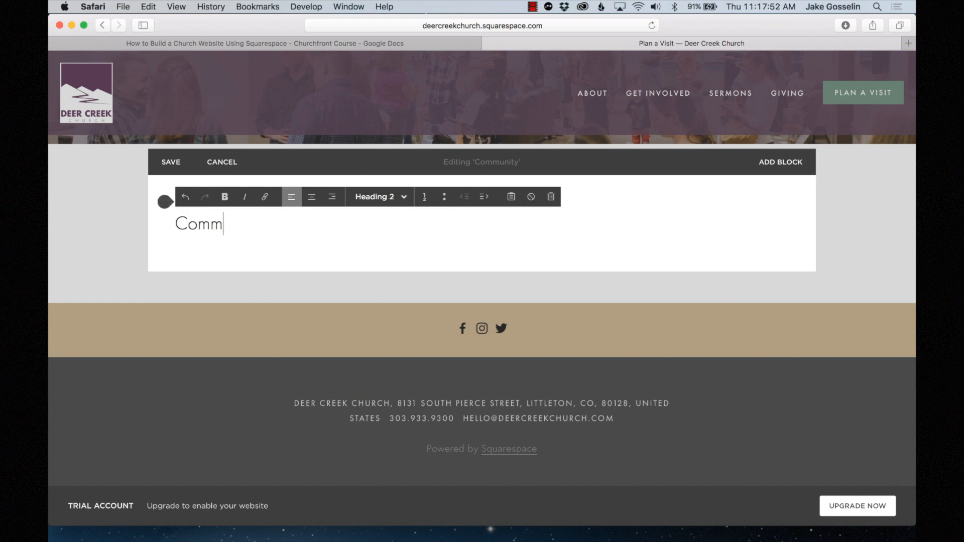
type("unity")
key("Return")
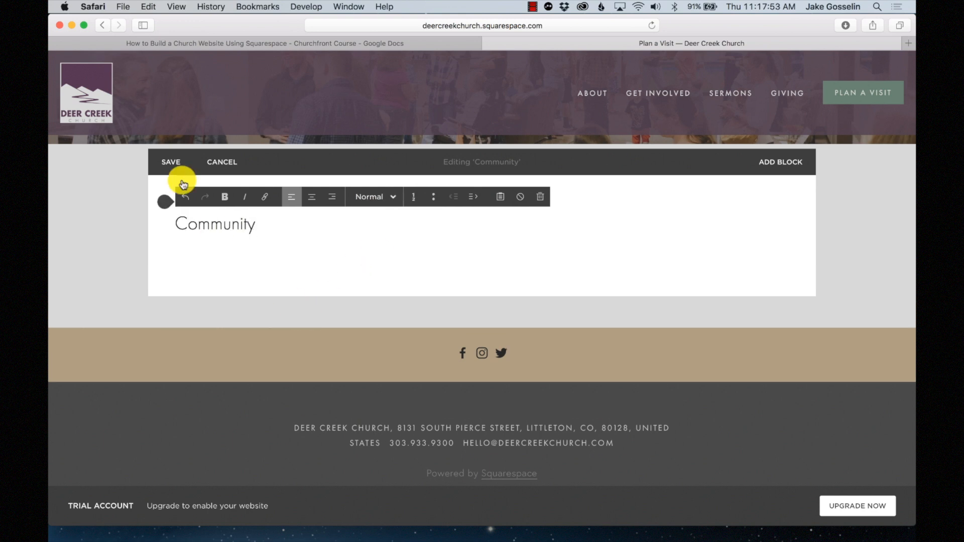
left_click(171, 162)
- Select the welcome paragraph on the demo Community page, then return to the real Community page
scroll(151, 322, "down", 5)
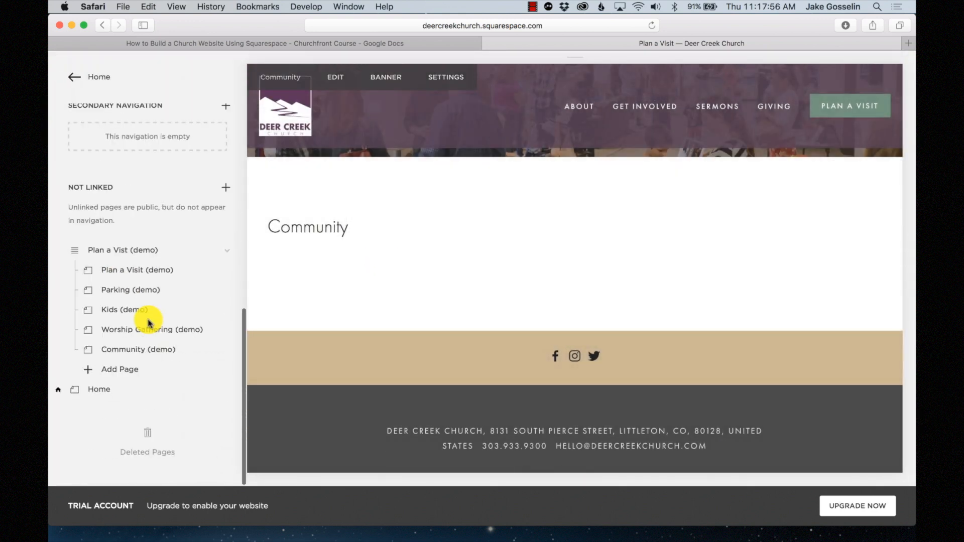
left_click(134, 352)
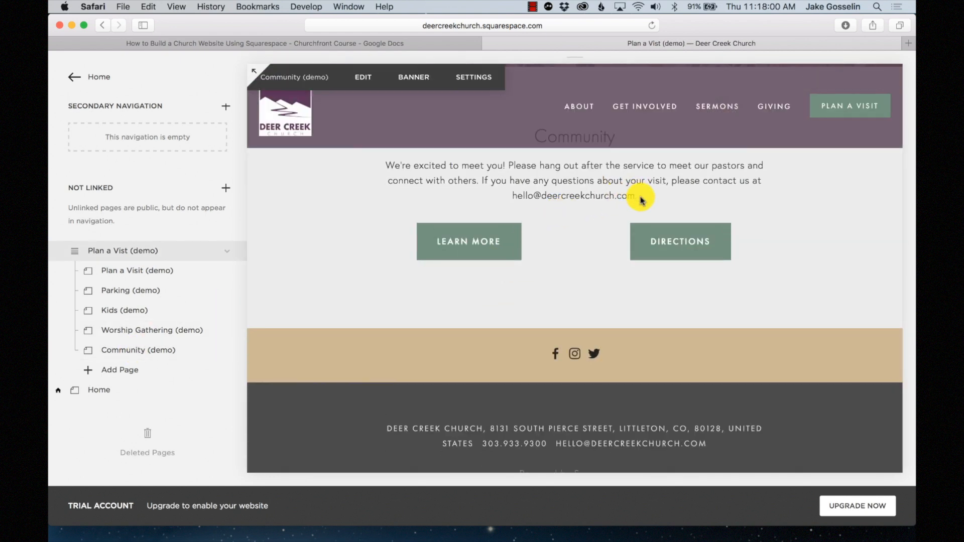
left_click_drag(641, 200, 384, 162)
key("super+c")
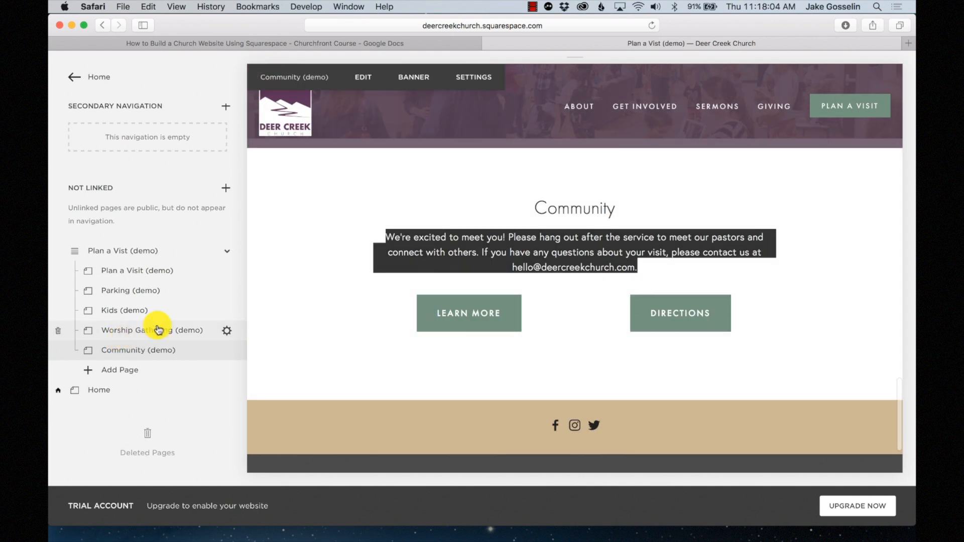
scroll(100, 195, "up", 4)
left_click(125, 141)
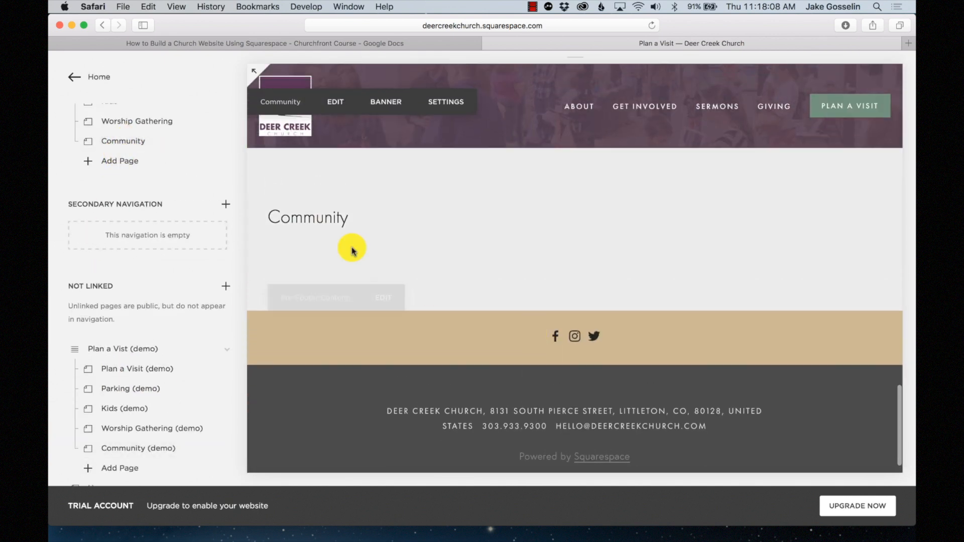
- Paste the welcome paragraph under the Community heading and centre both
left_click(342, 73)
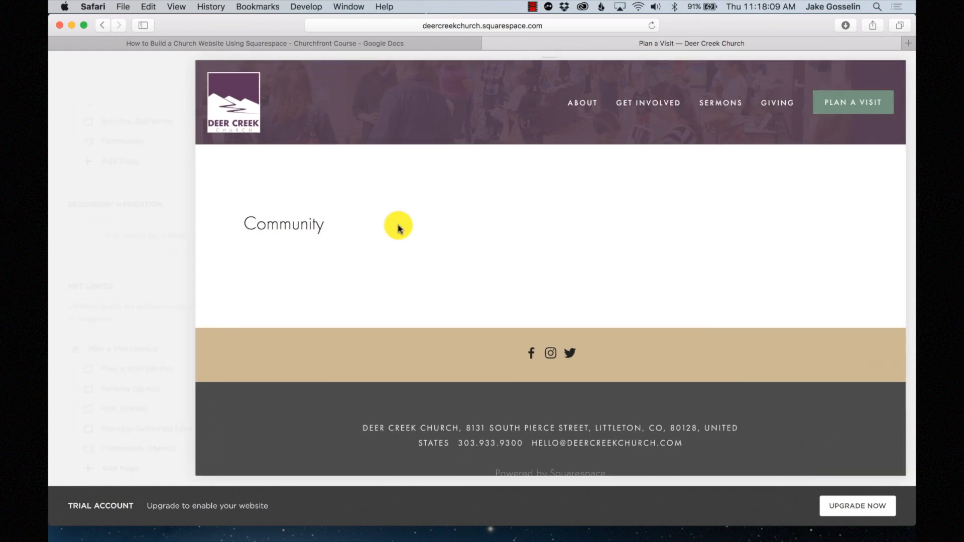
left_click(241, 239)
key("super+v")
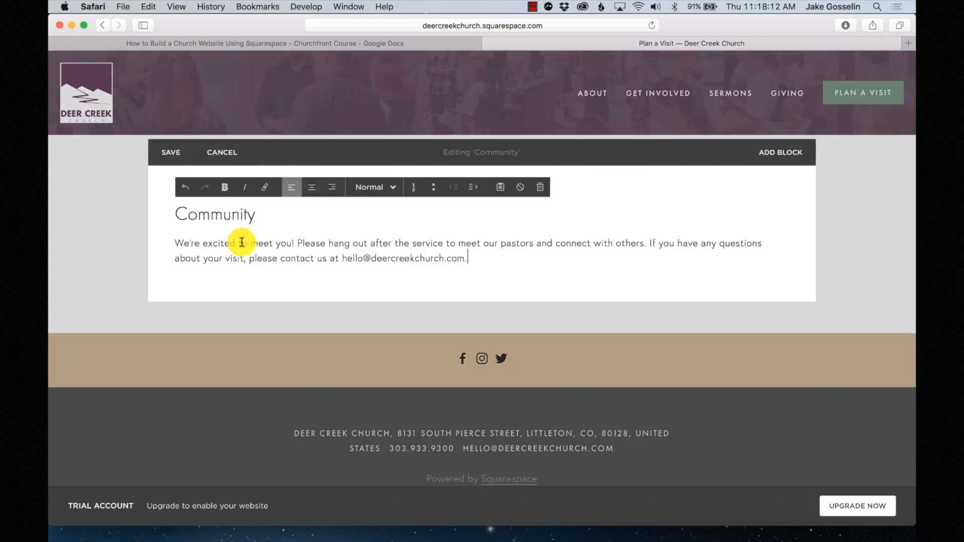
key("Return")
key("BackSpace")
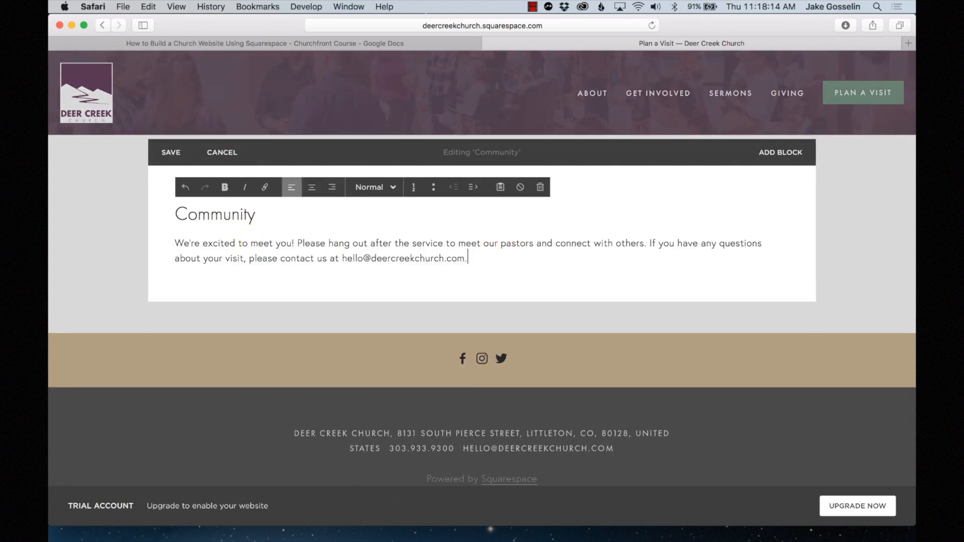
left_click_drag(469, 260, 141, 203)
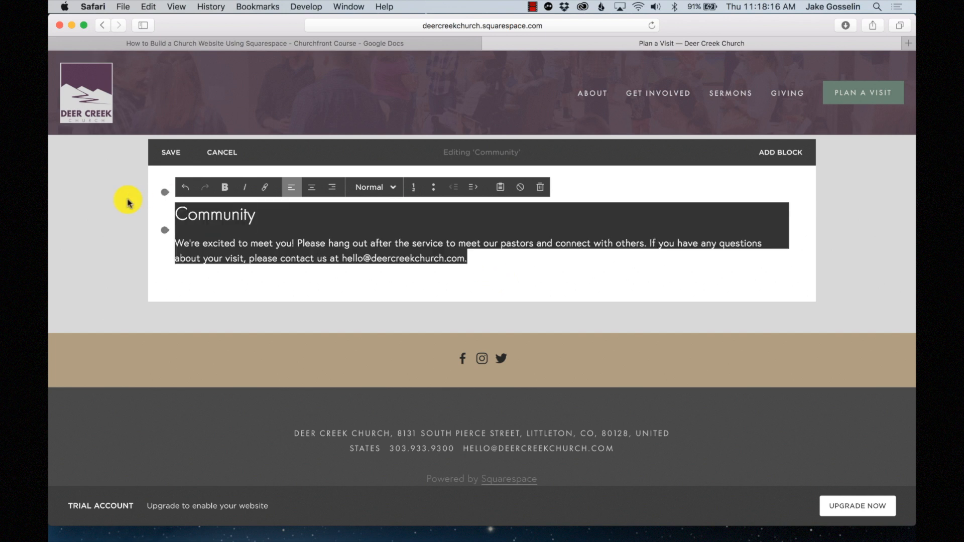
left_click(312, 188)
left_click(171, 200)
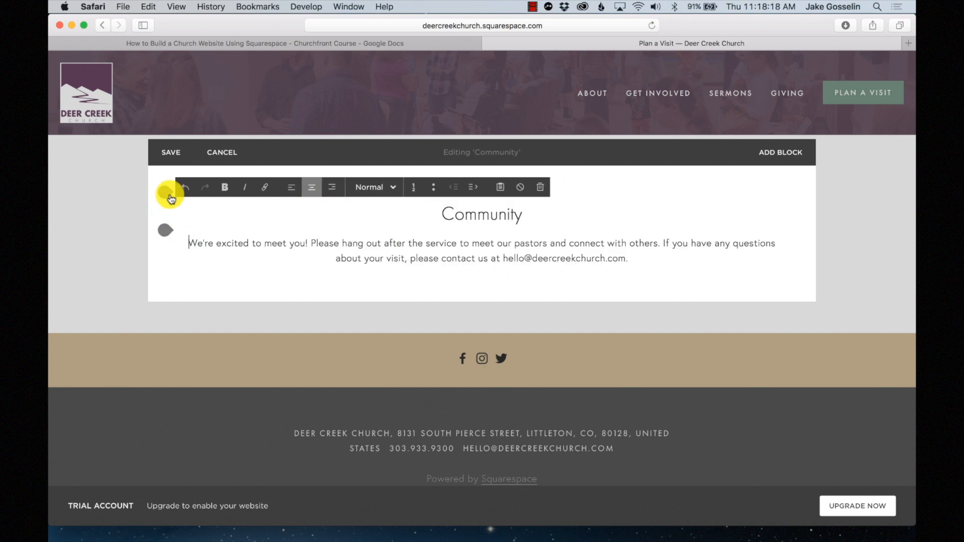
- Frame the text with left and right spacer blocks, narrow its column, and save
left_click(163, 192)
scroll(299, 247, "down", 3)
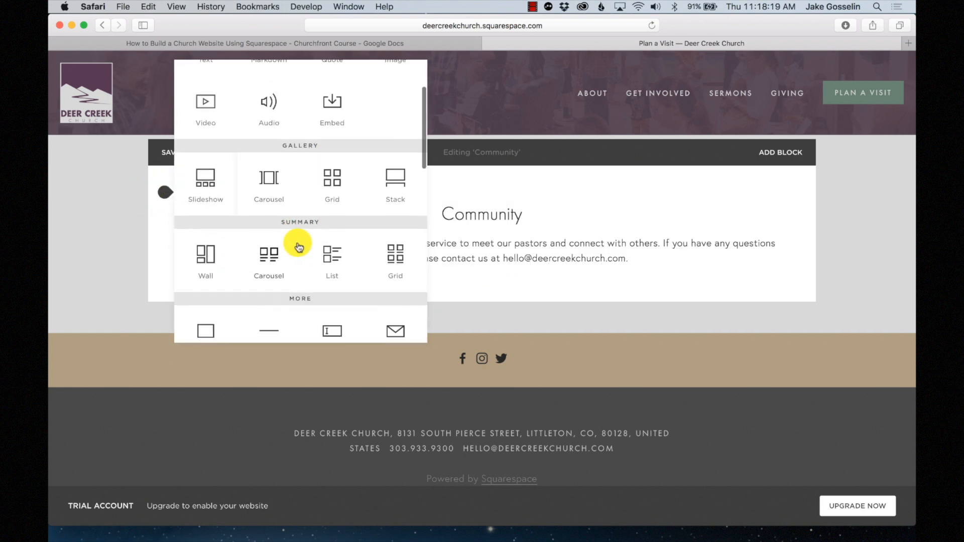
left_click(201, 328)
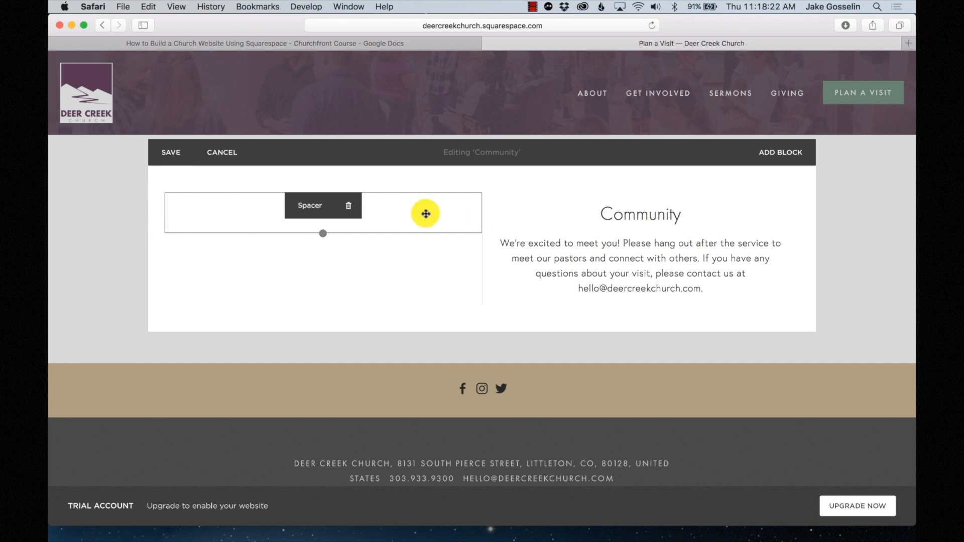
left_click_drag(426, 214, 290, 216)
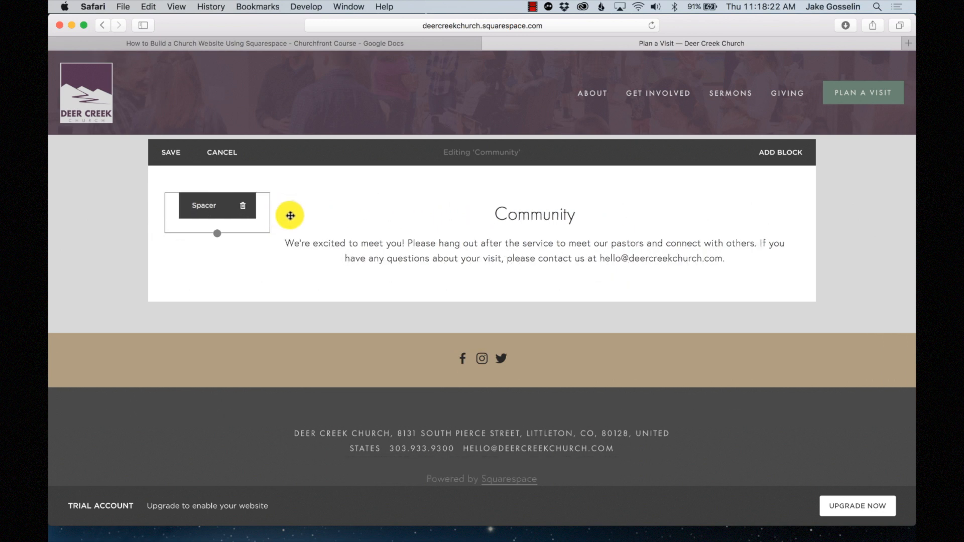
left_click(167, 196)
scroll(224, 256, "down", 5)
left_click_drag(206, 271, 844, 216)
left_click_drag(594, 209, 694, 206)
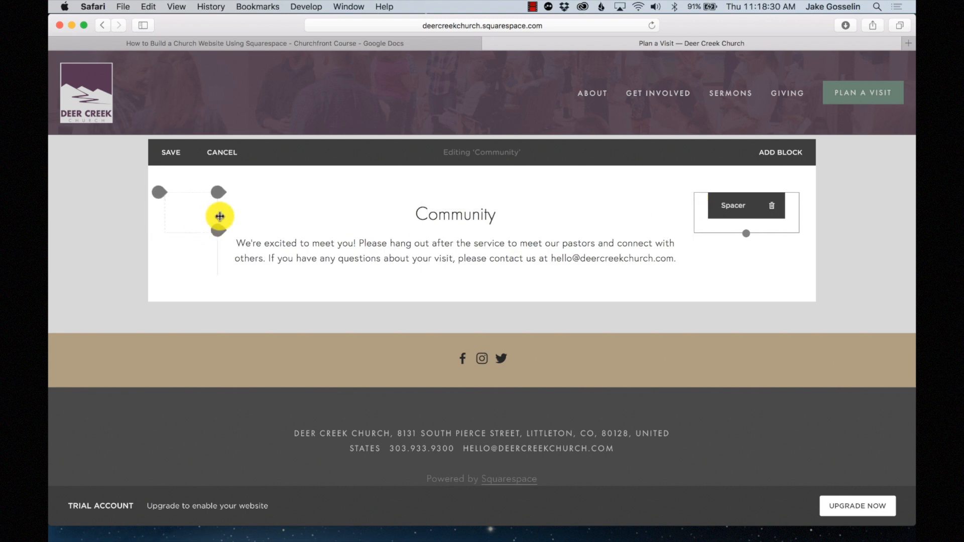
left_click_drag(243, 215, 252, 215)
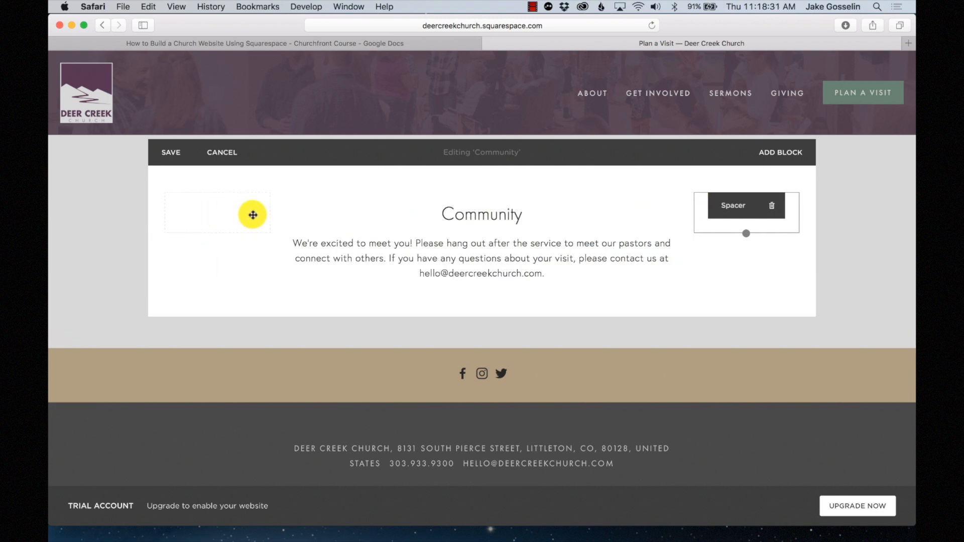
left_click(167, 152)
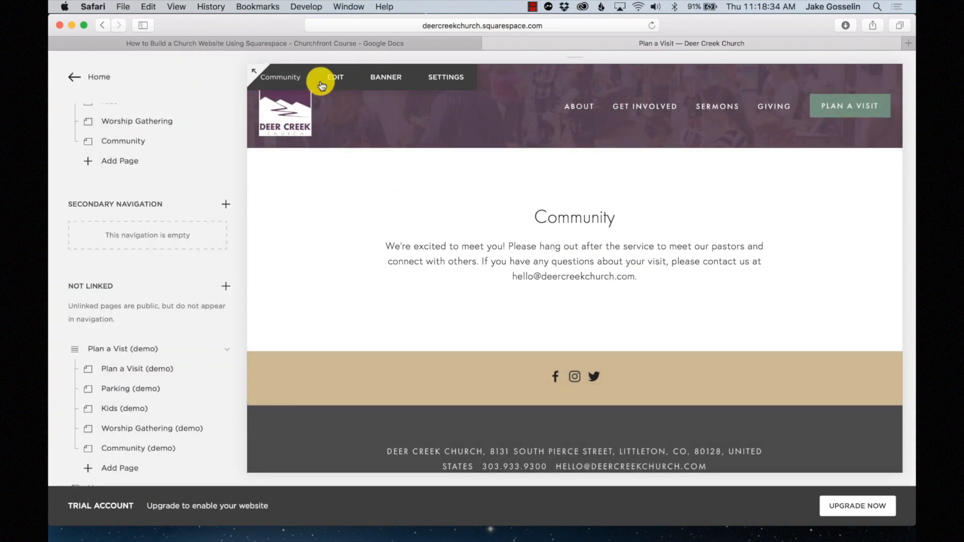
- Insert a button block under the Community welcome text and apply its settings
left_click(322, 84)
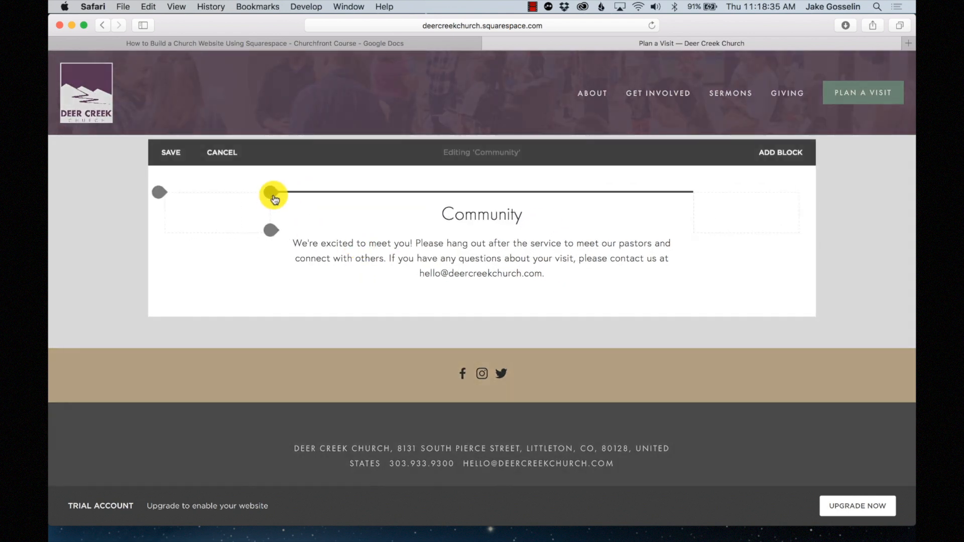
left_click(272, 195)
scroll(414, 243, "down", 10)
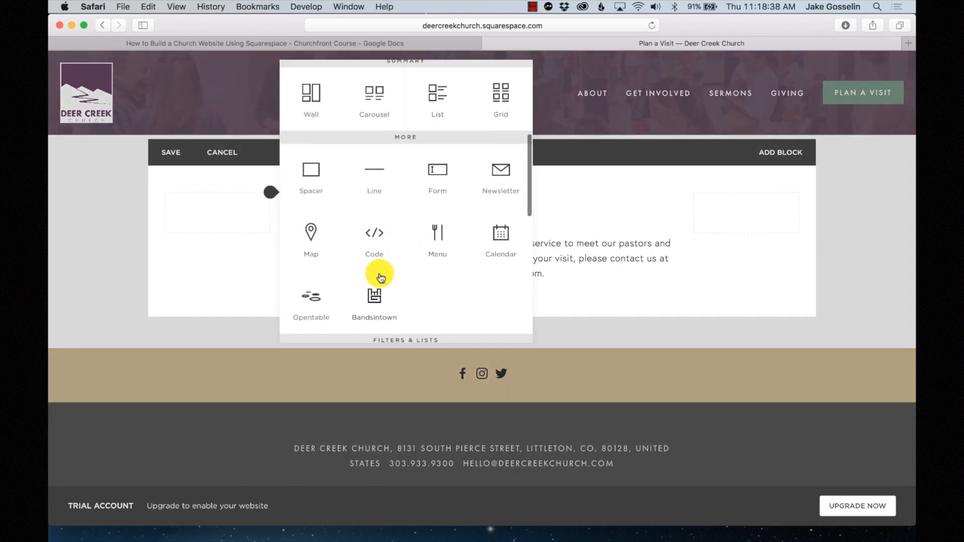
scroll(381, 278, "down", 5)
left_click_drag(441, 276, 377, 284)
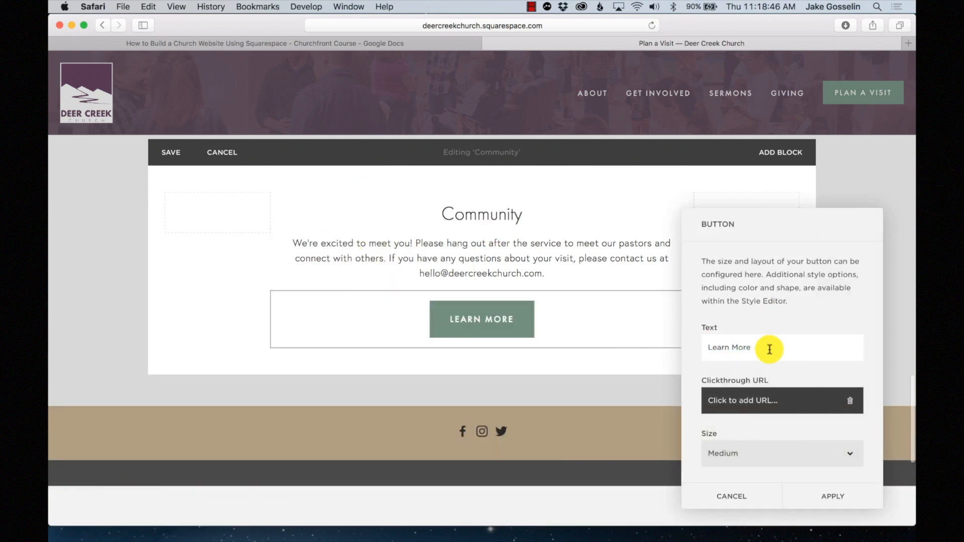
left_click(818, 494)
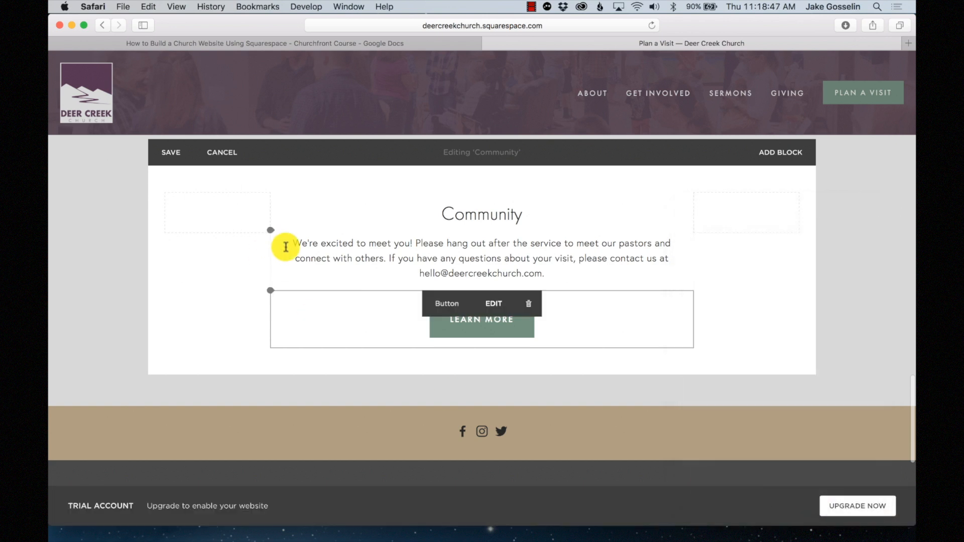
- Add a 'Directions' button beside Learn More and save the Community section
left_click(276, 297)
scroll(422, 284, "down", 5)
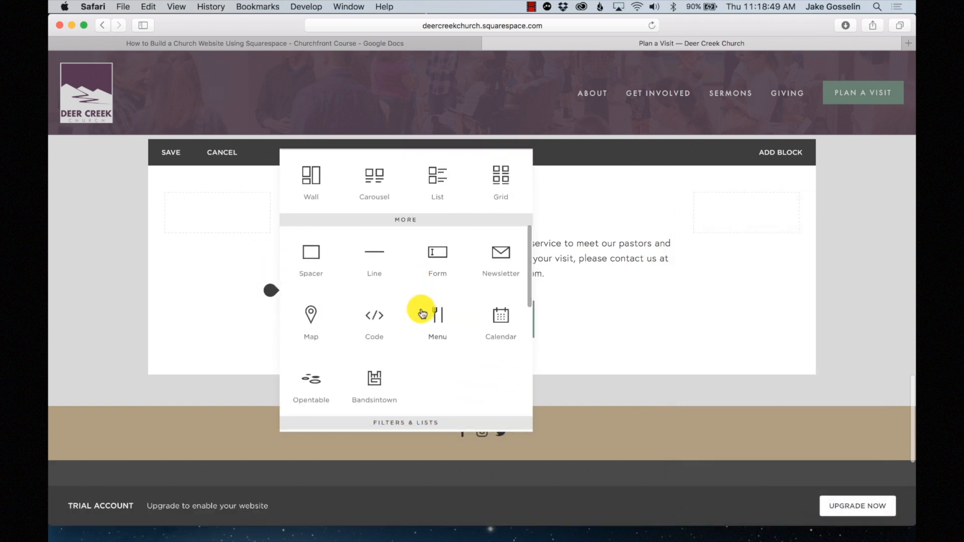
scroll(423, 315, "down", 3)
left_click_drag(424, 315, 653, 302)
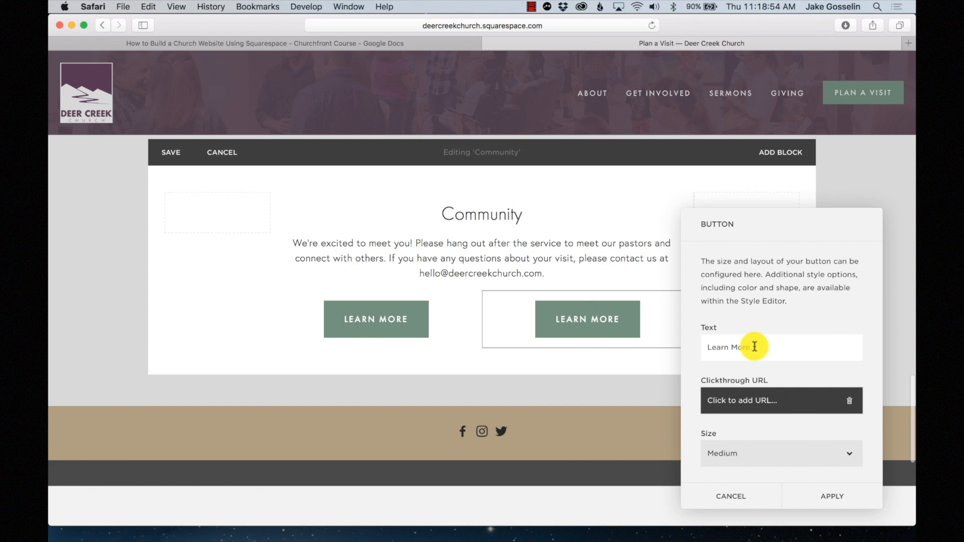
type("Direc")
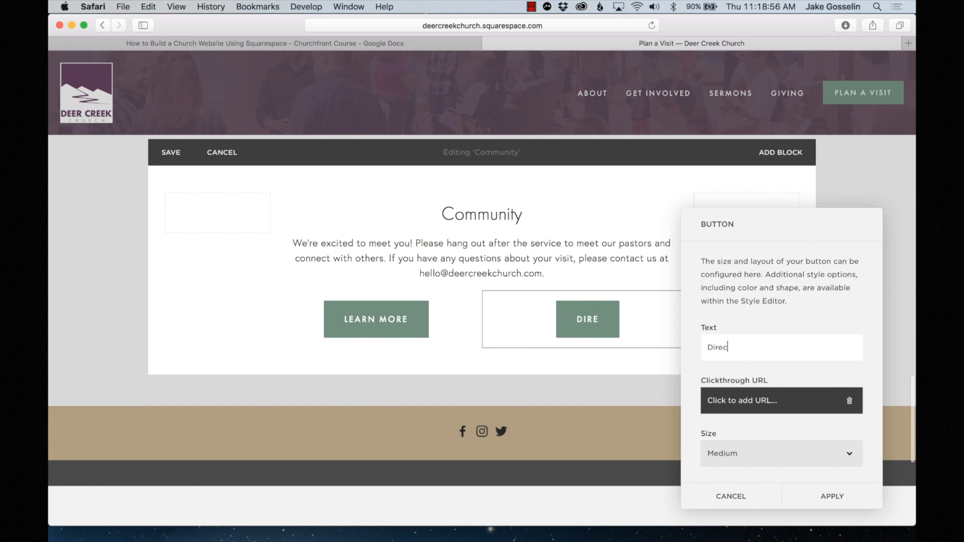
type("tions")
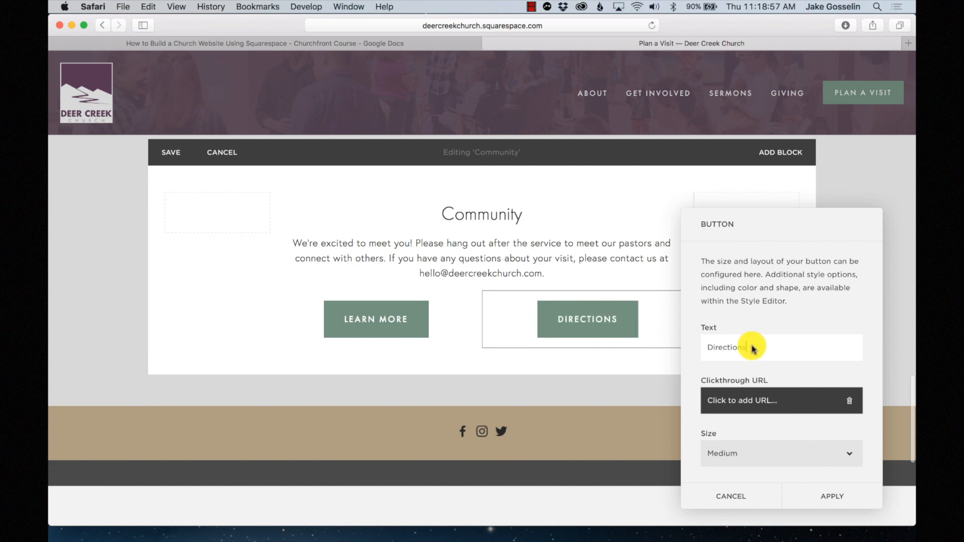
left_click(848, 493)
left_click(171, 152)
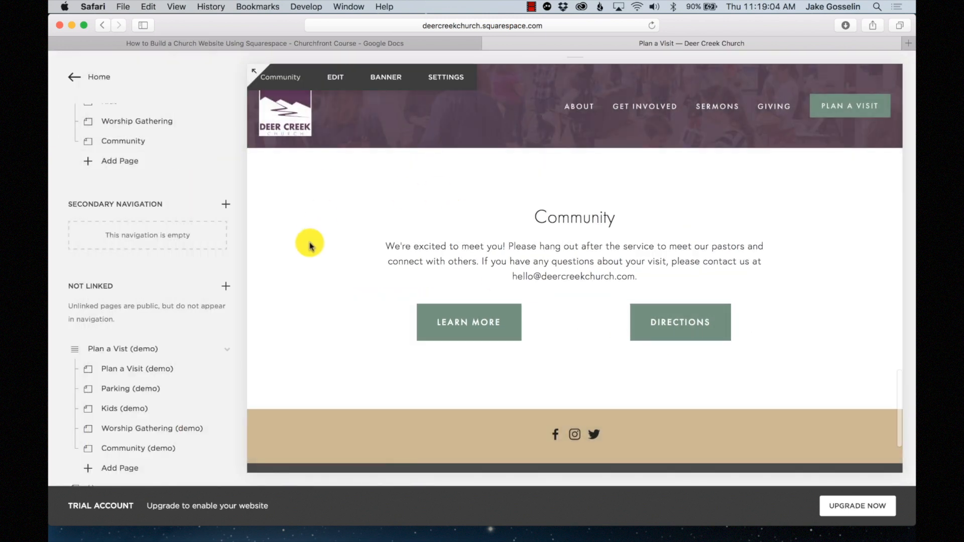
scroll(141, 216, "up", 5)
left_click(135, 157)
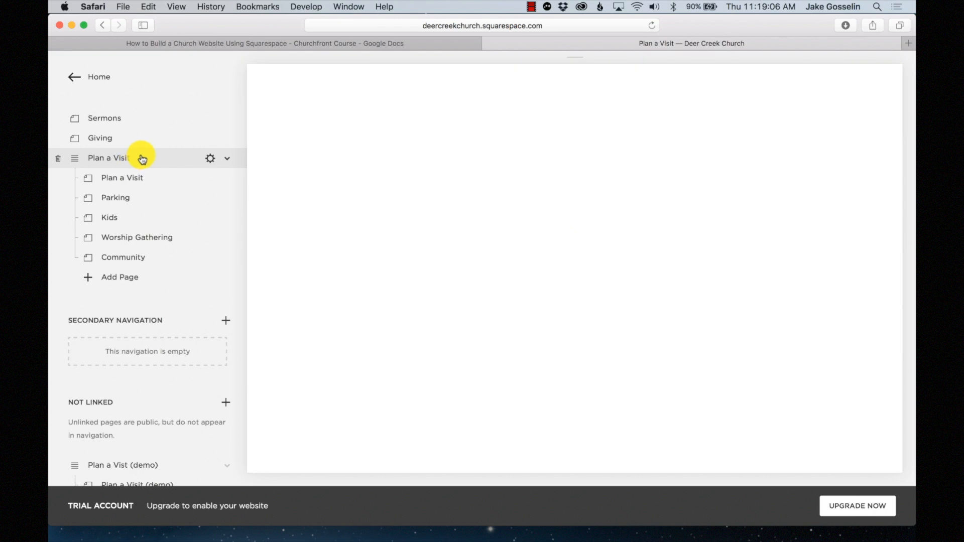
scroll(528, 304, "down", 1)
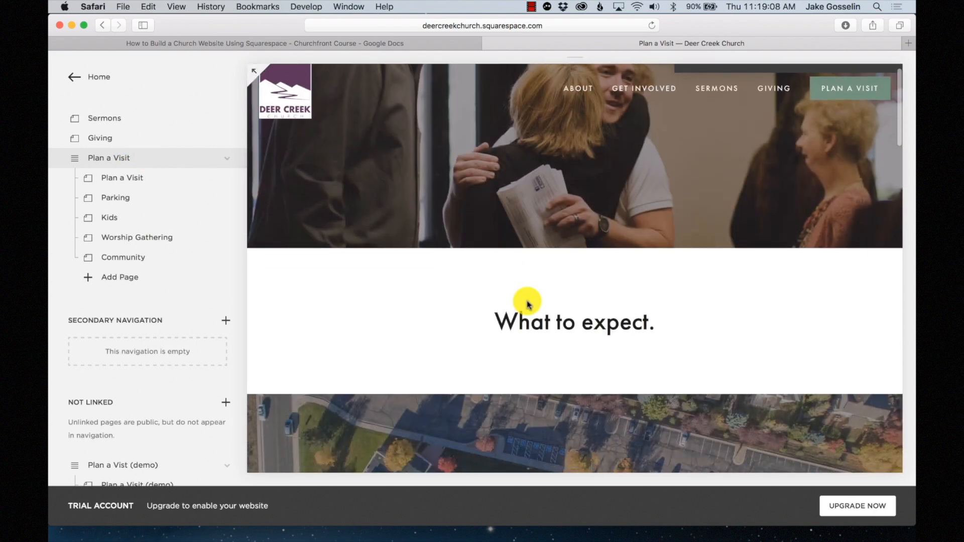
scroll(528, 303, "down", 15)
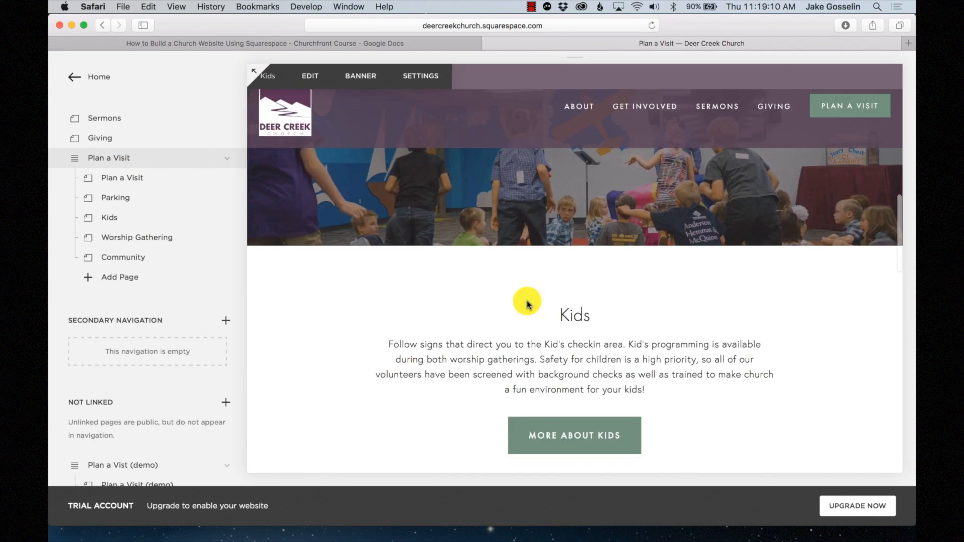
scroll(527, 304, "down", 15)
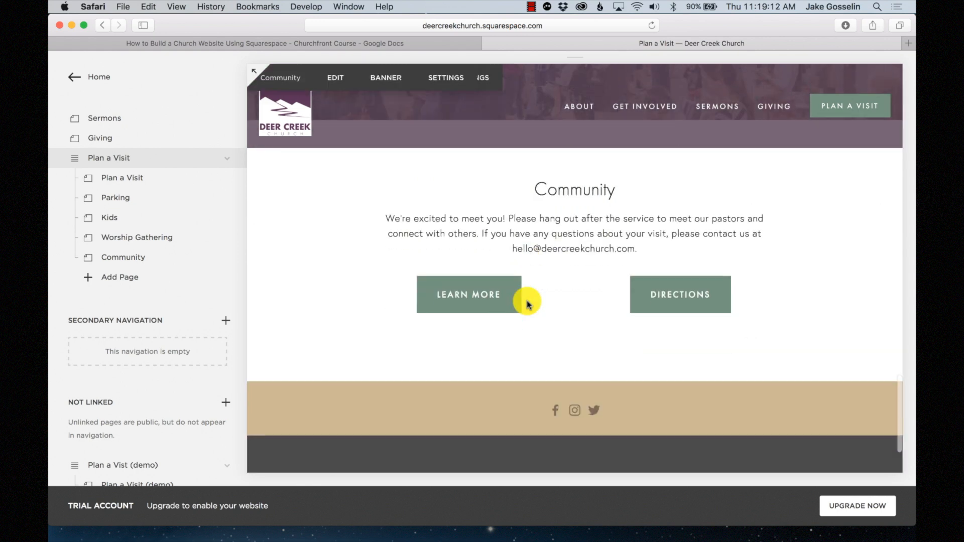
scroll(527, 303, "down", 3)
scroll(528, 304, "up", 20)
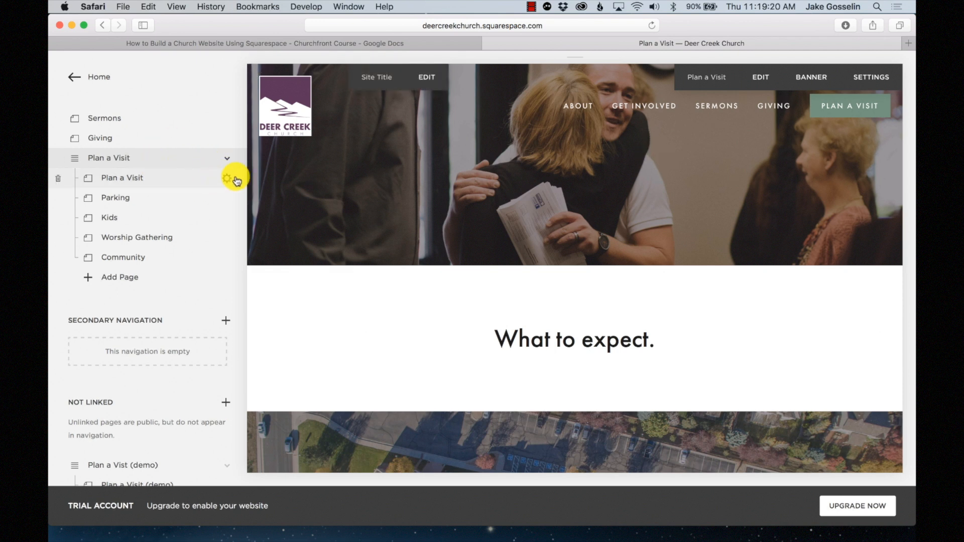
- Set the Plan a Visit description to bold 'We're open every Sunday.' and plain '9:00AM and 10:45AM'
left_click(227, 178)
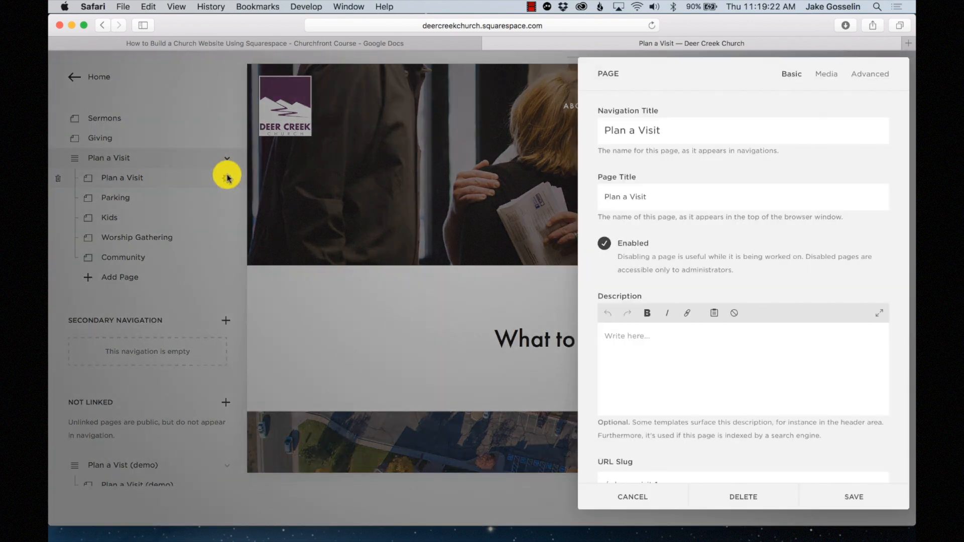
left_click(646, 361)
left_click(648, 313)
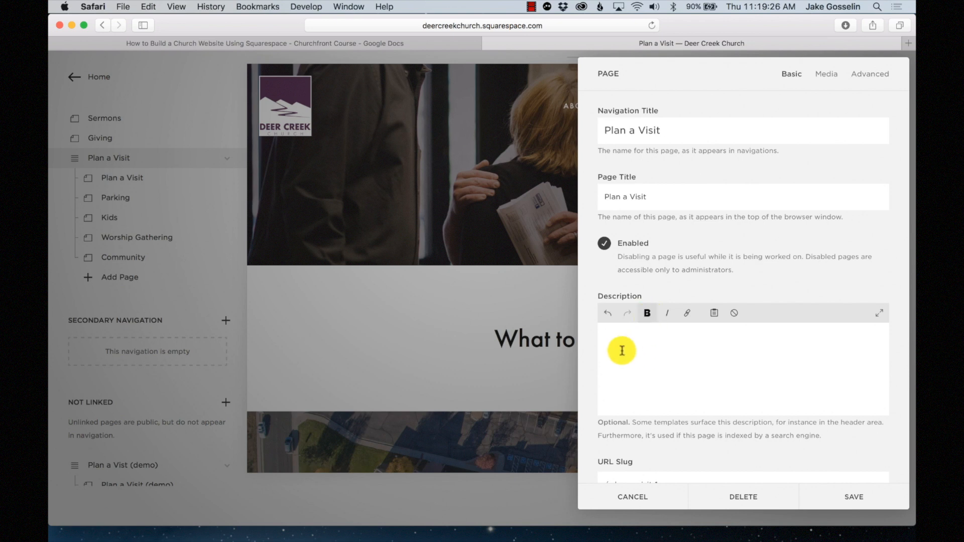
type("w")
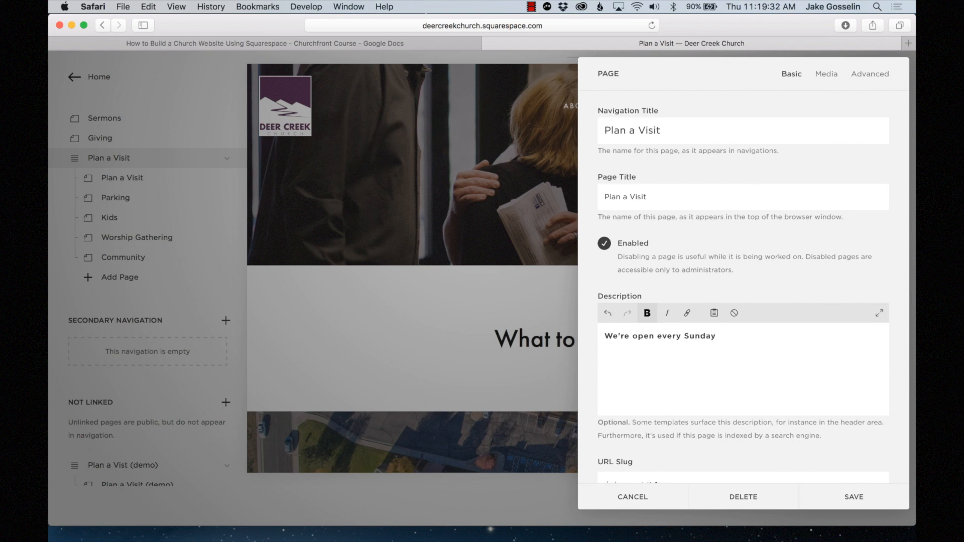
left_click(647, 314)
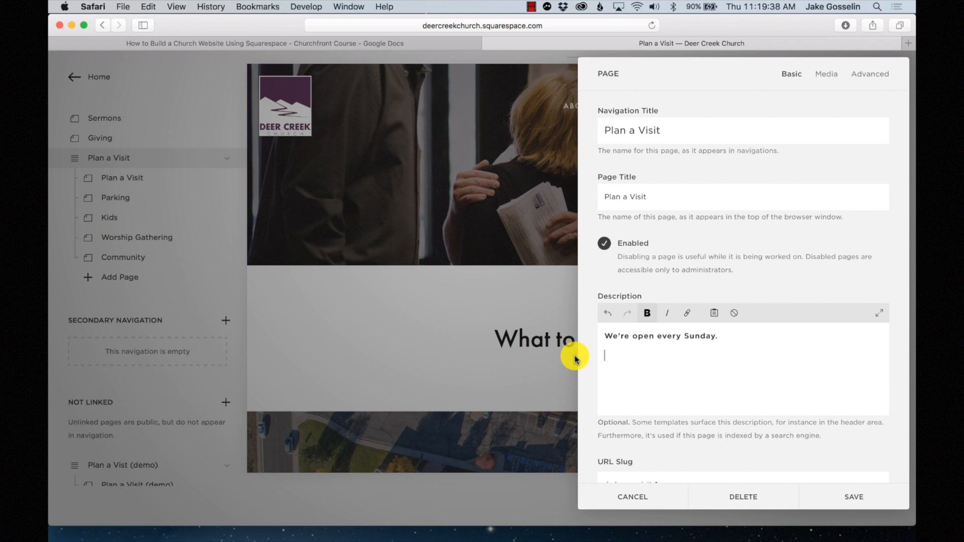
type(":00AM and 10:45AM")
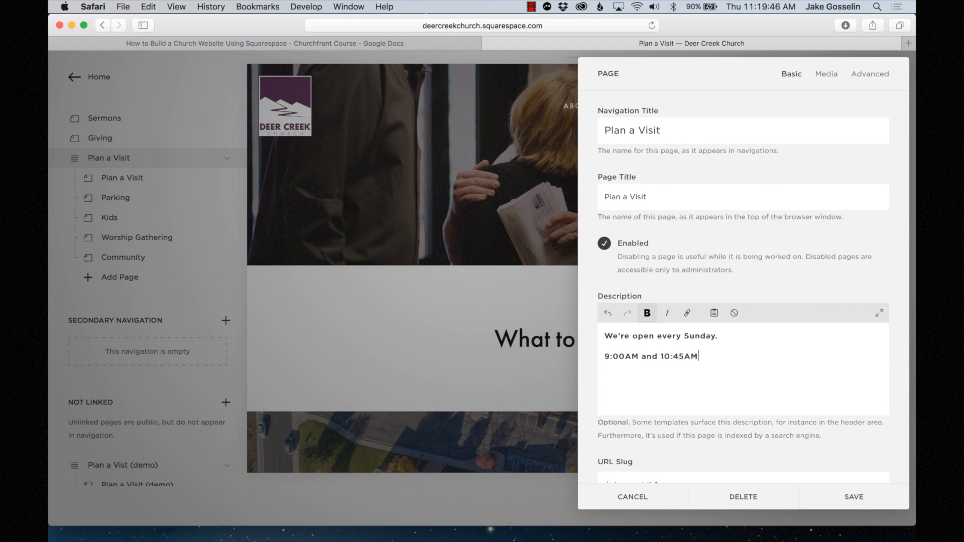
left_click_drag(702, 357, 596, 355)
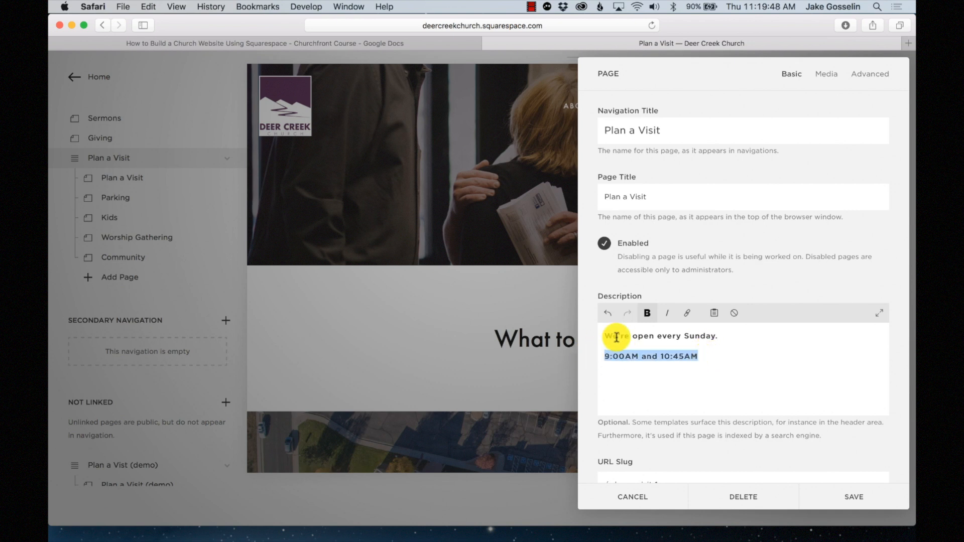
left_click(646, 313)
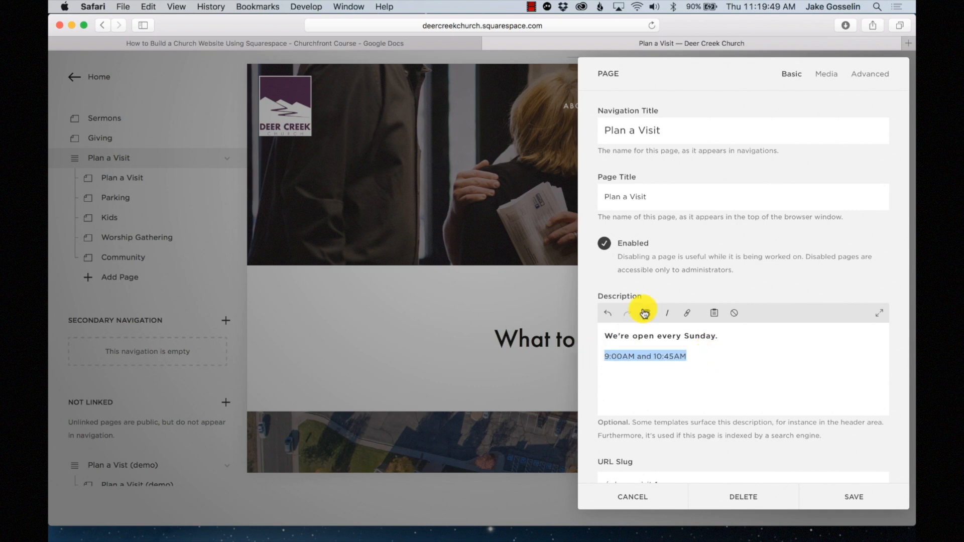
left_click(843, 510)
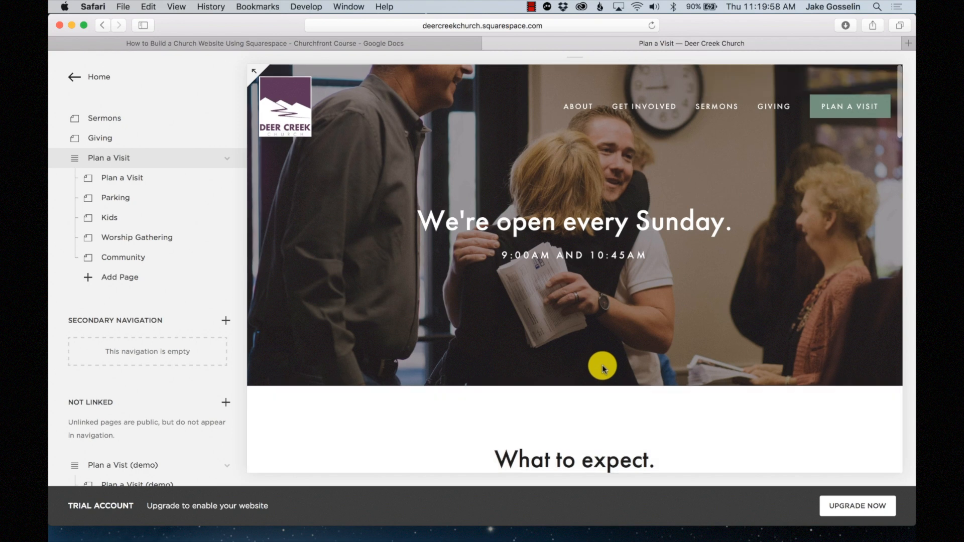
- Scroll the Plan a Visit preview to check the Sunday service-times banner
scroll(604, 370, "down", 5)
scroll(602, 366, "down", 2)
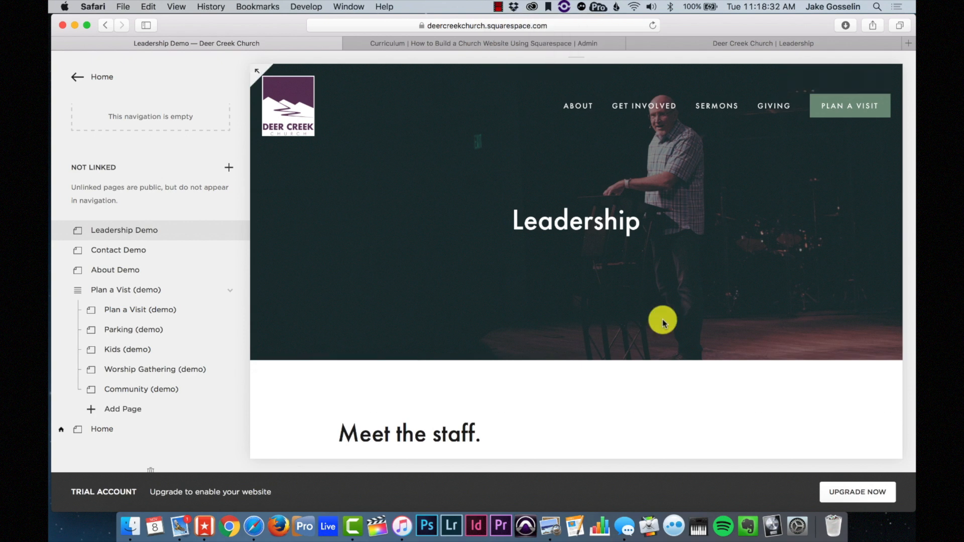
scroll(662, 323, "down", 6)
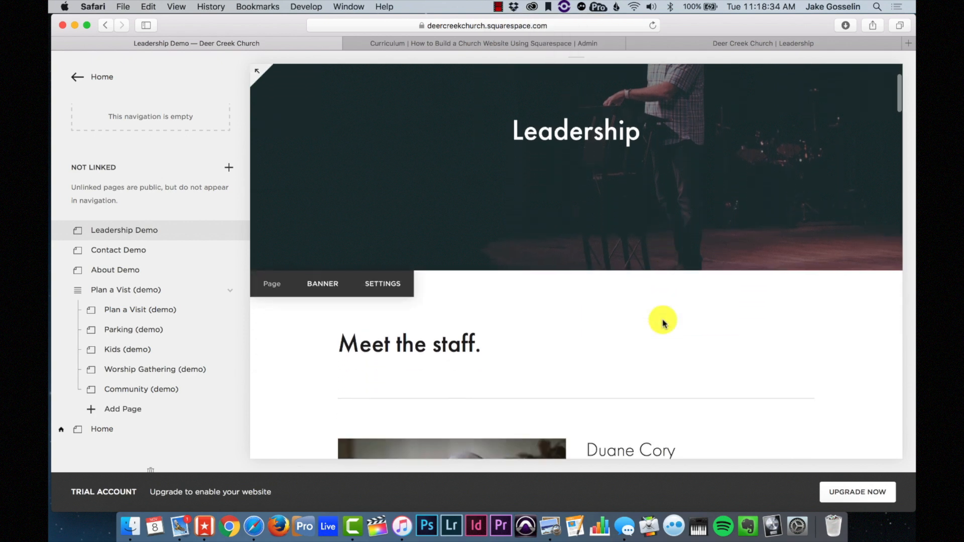
scroll(662, 323, "down", 5)
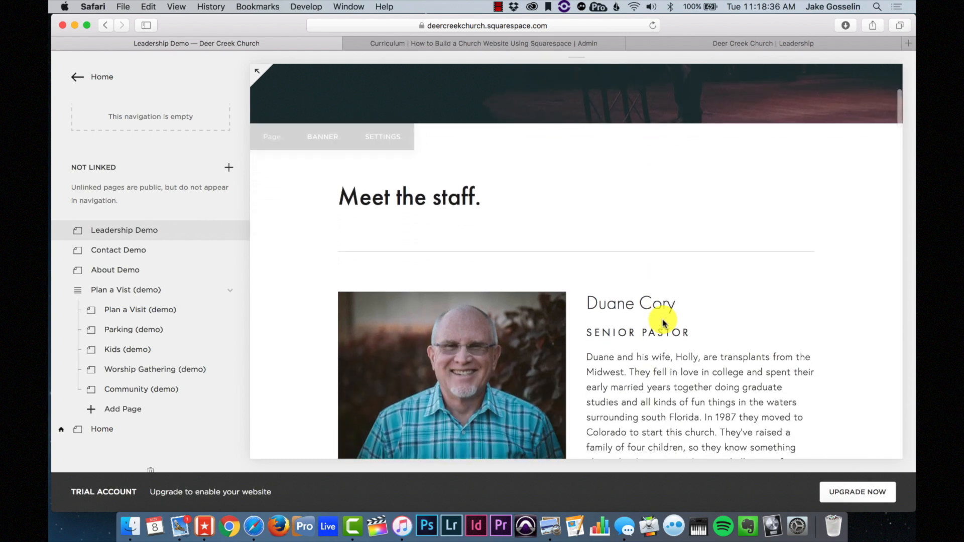
scroll(663, 323, "down", 4)
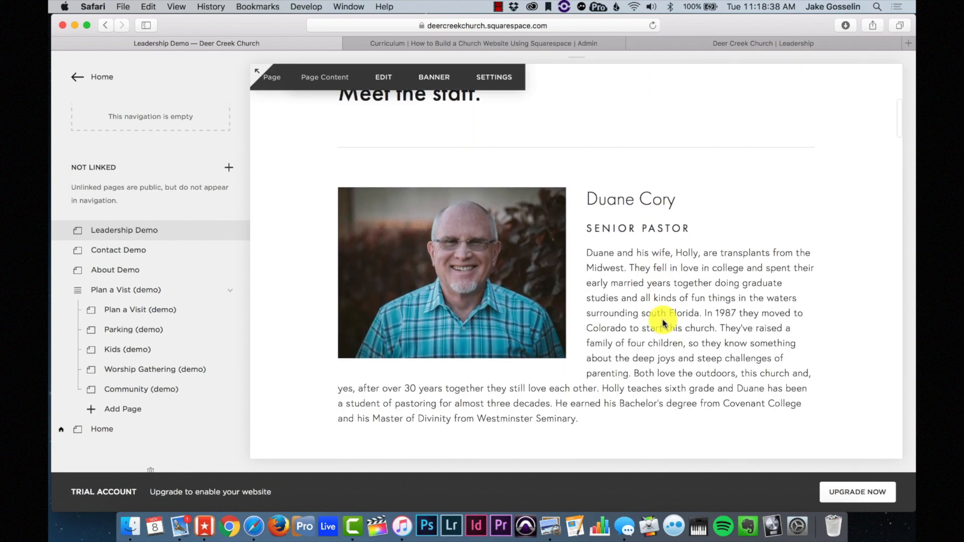
scroll(663, 323, "down", 5)
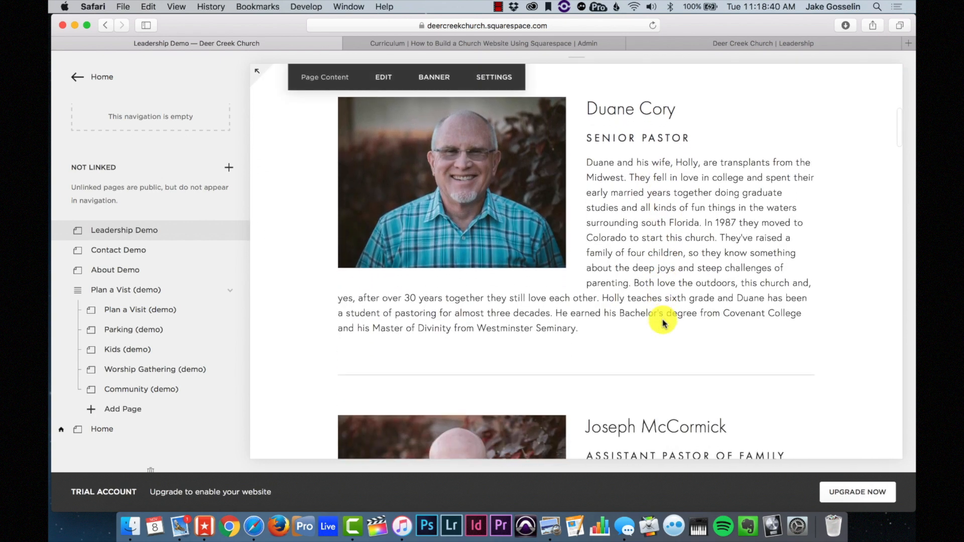
scroll(663, 323, "down", 5)
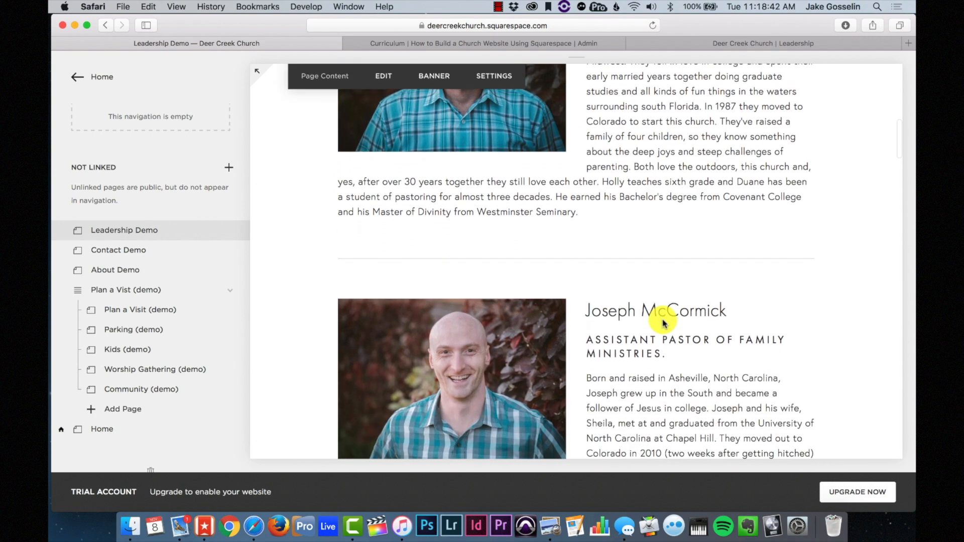
scroll(663, 323, "down", 6)
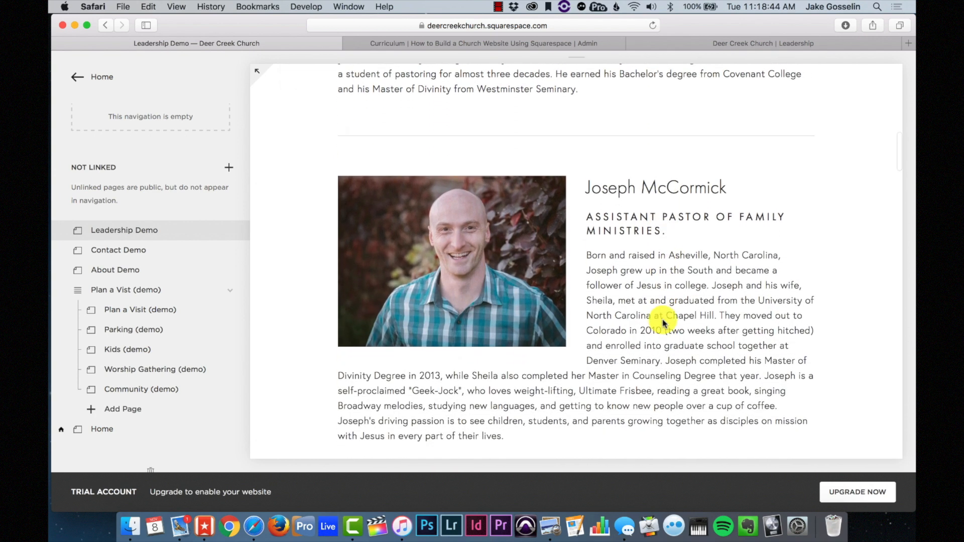
scroll(662, 323, "down", 2)
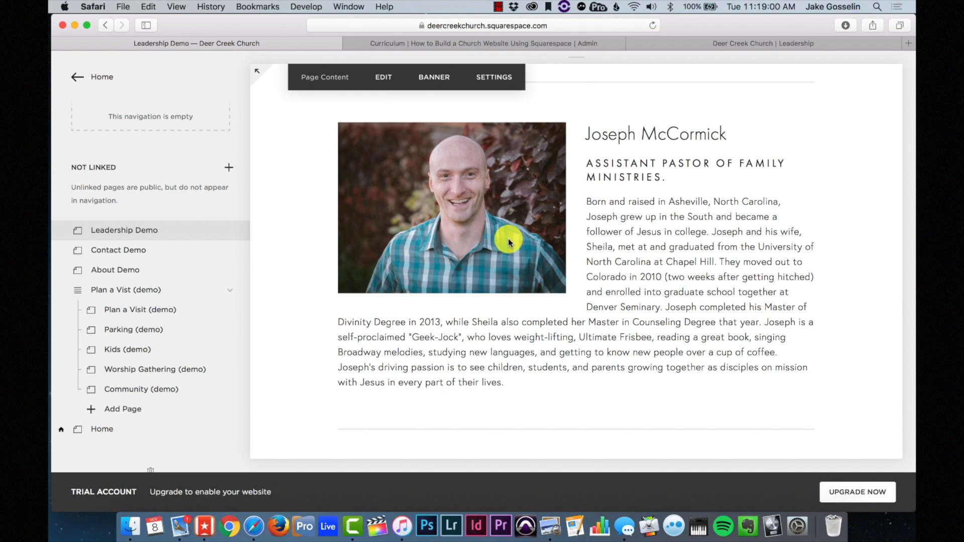
scroll(508, 242, "down", 8)
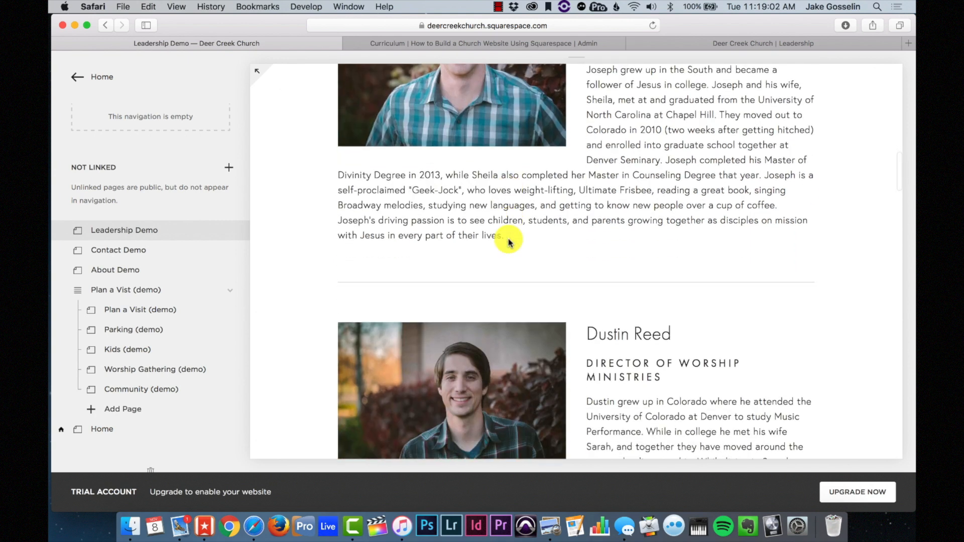
scroll(508, 242, "down", 9)
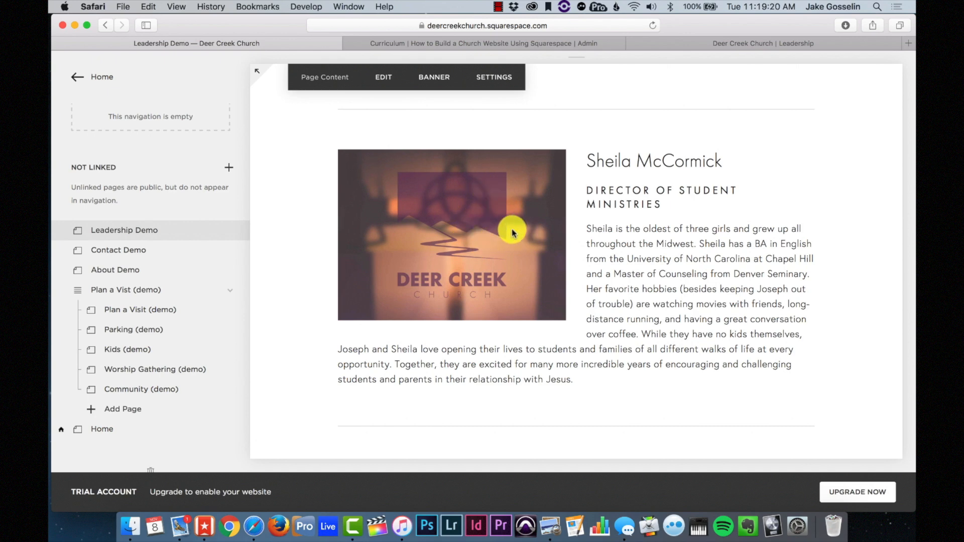
scroll(514, 232, "down", 10)
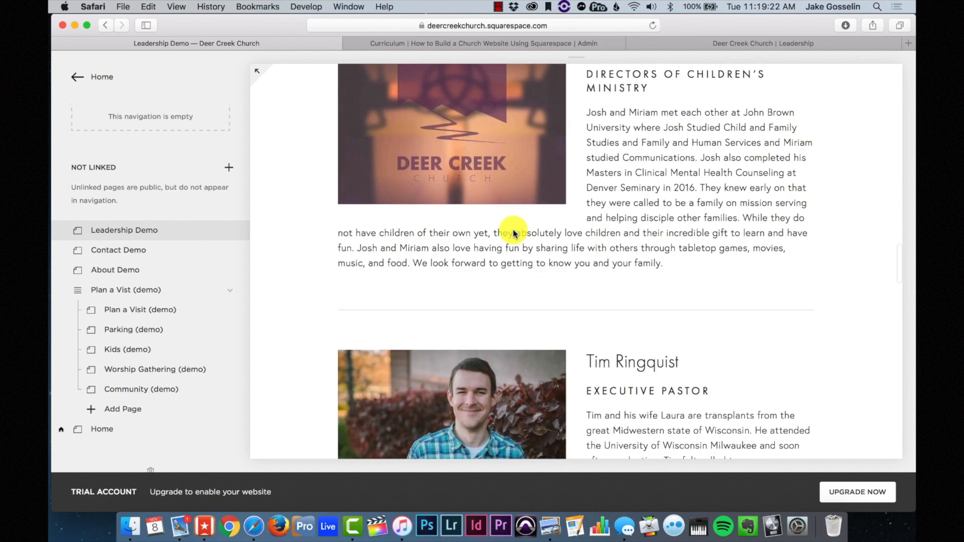
scroll(514, 232, "down", 15)
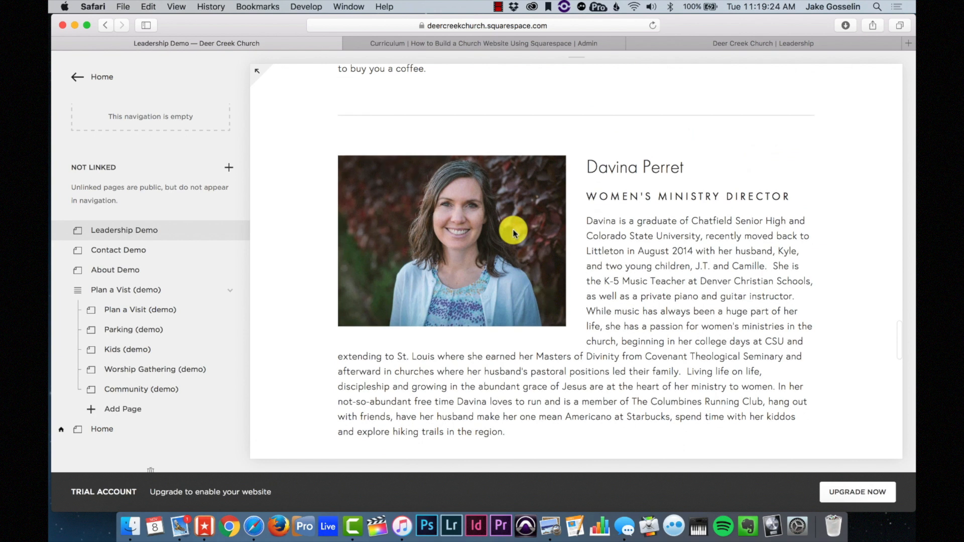
scroll(513, 232, "down", 12)
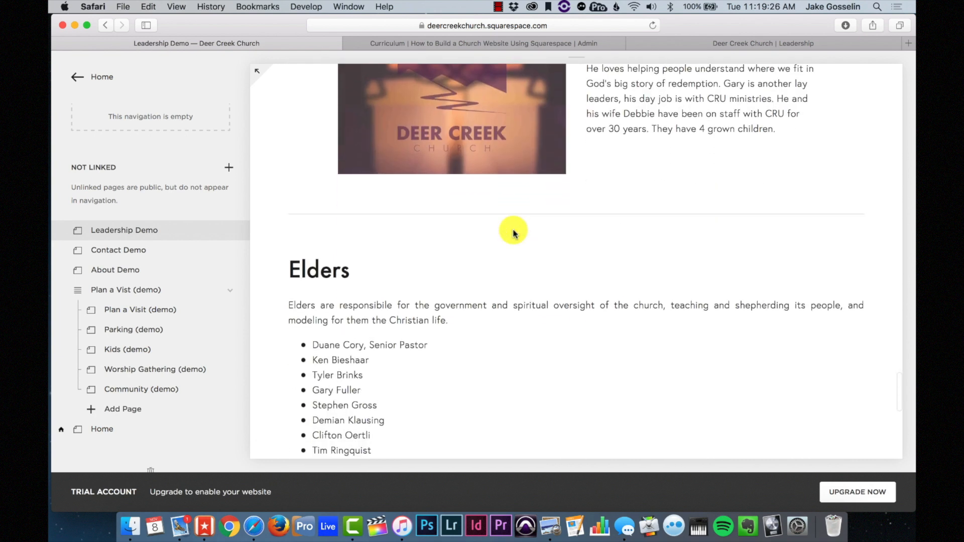
scroll(513, 232, "down", 5)
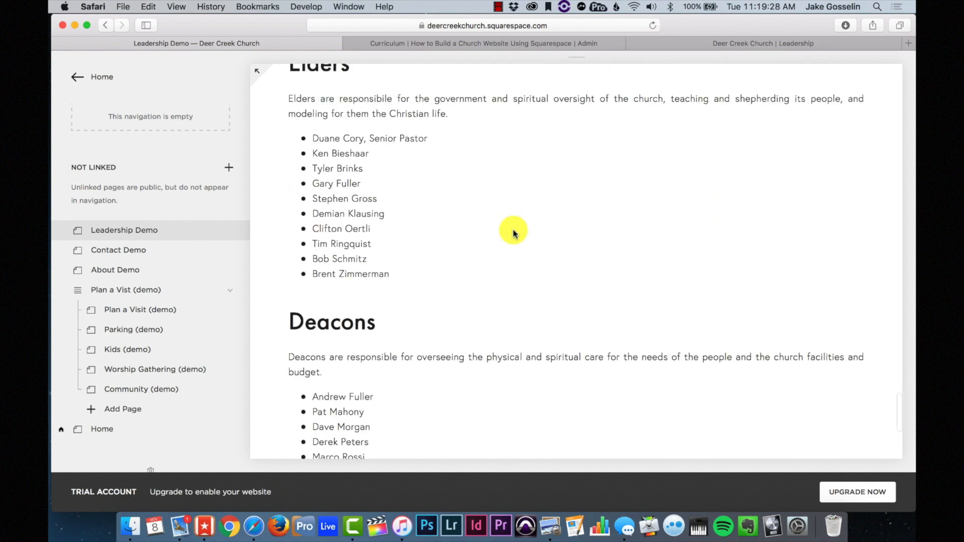
scroll(514, 232, "down", 1)
scroll(514, 232, "up", 3)
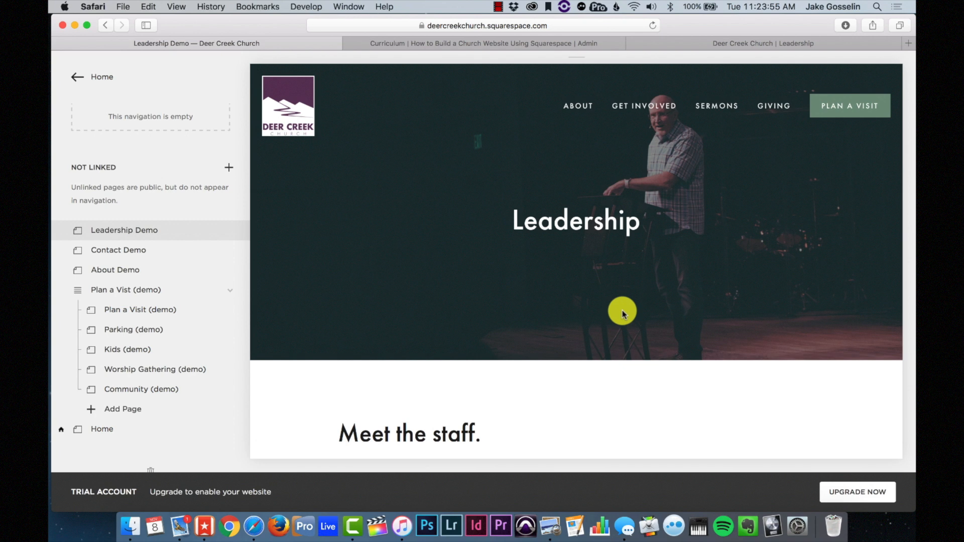
- Open the Leadership page settings under About and start adding a banner image from Media
scroll(151, 268, "up", 10)
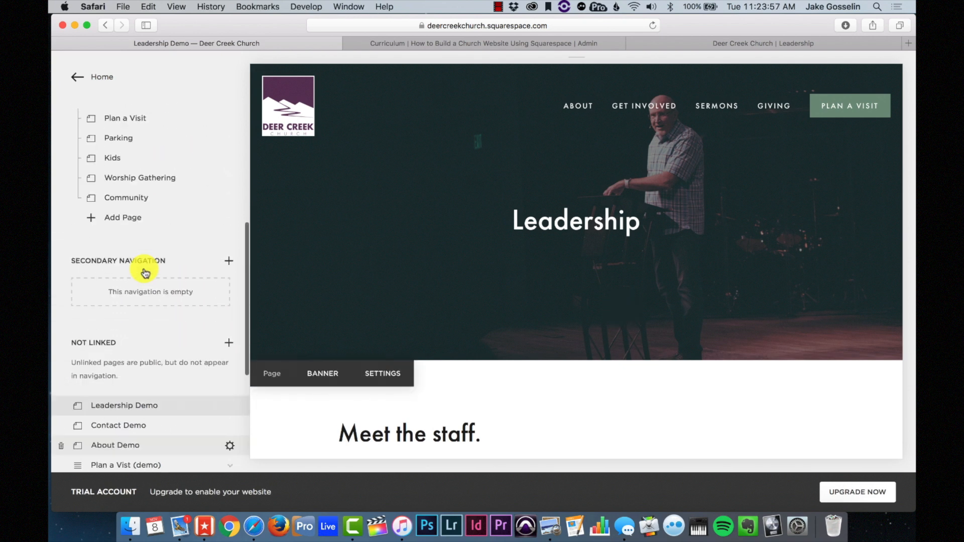
scroll(145, 273, "up", 5)
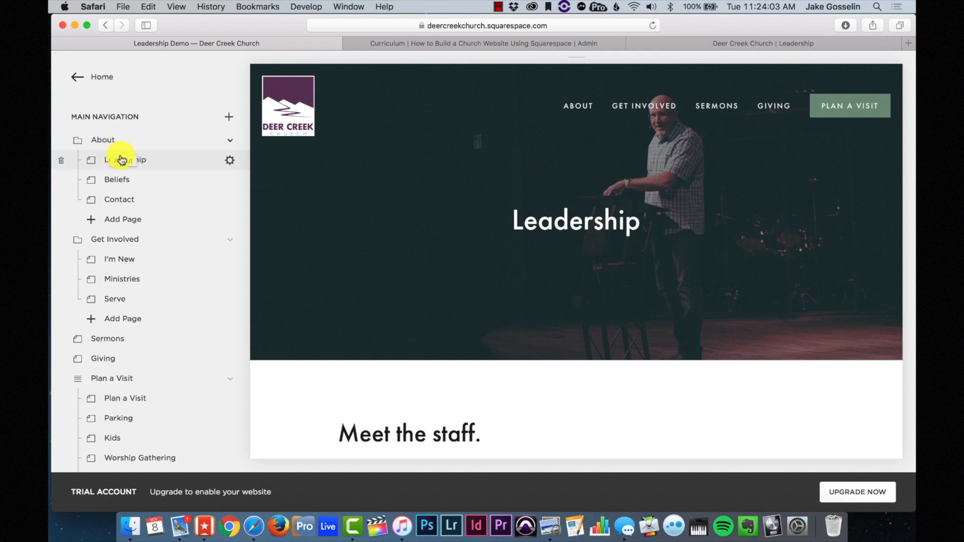
left_click(148, 162)
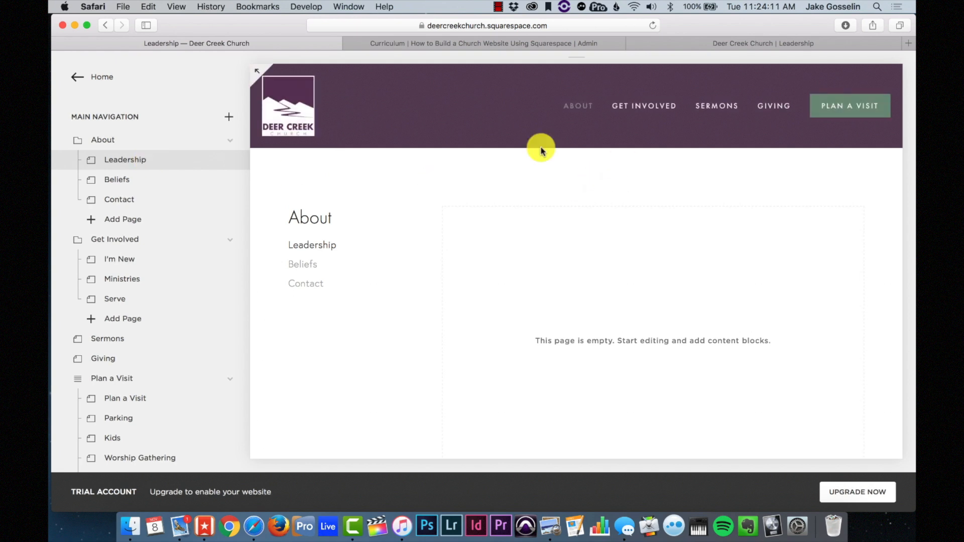
mouse_move(563, 275)
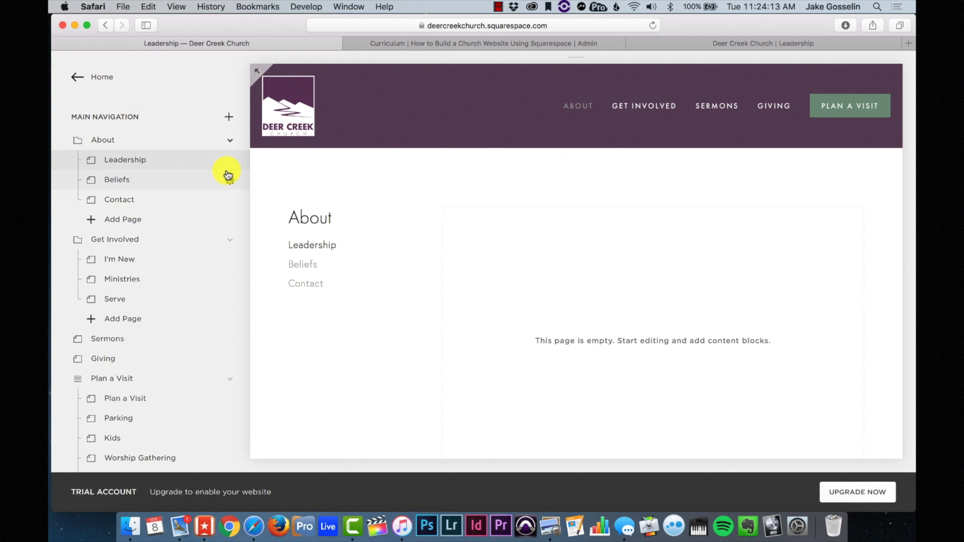
left_click(232, 162)
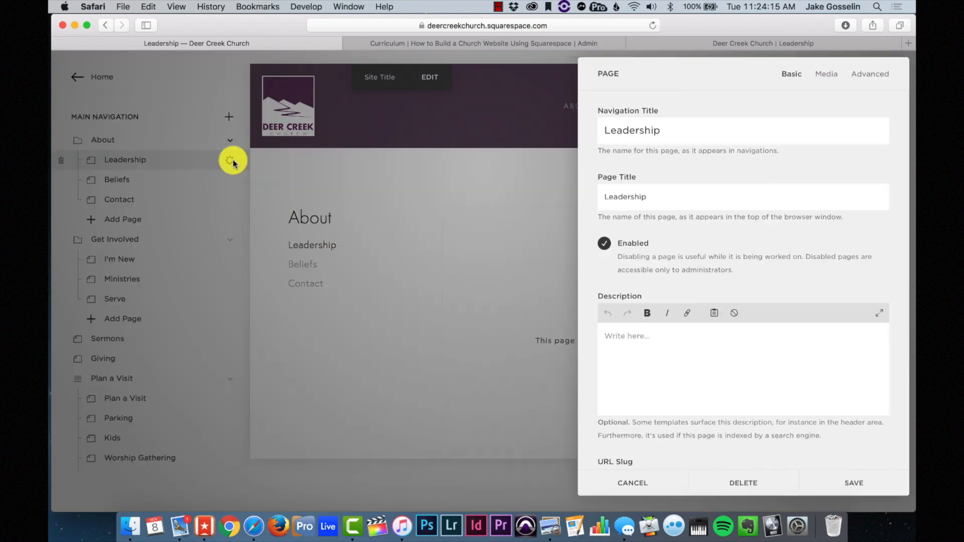
left_click(837, 81)
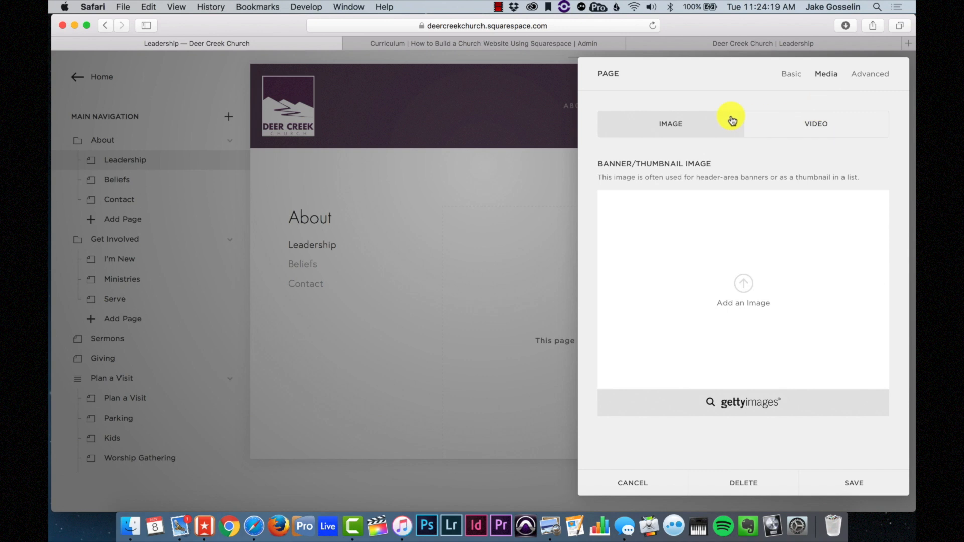
left_click(761, 291)
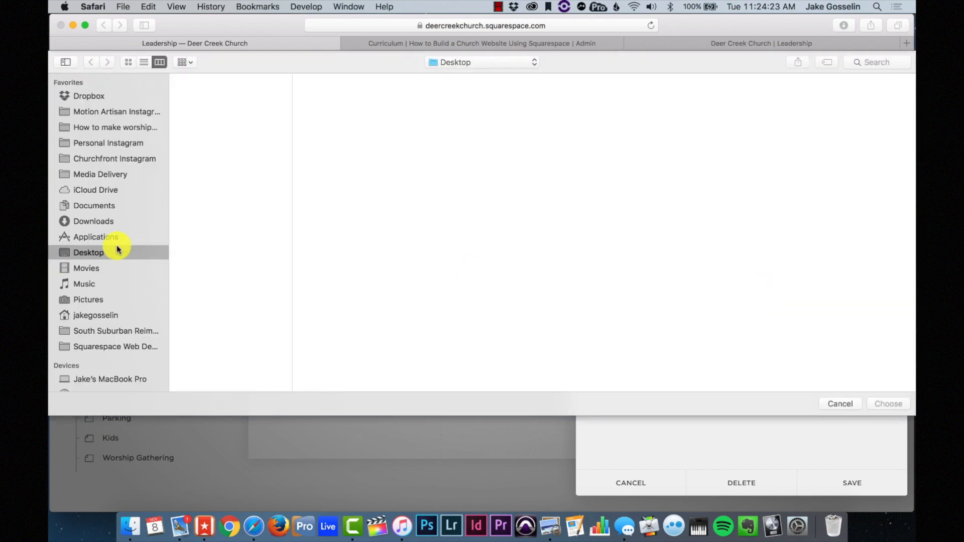
- Browse the G-Drive to Deer Creek Church > Photos for Website > Worship
scroll(119, 252, "down", 5)
left_click(107, 227)
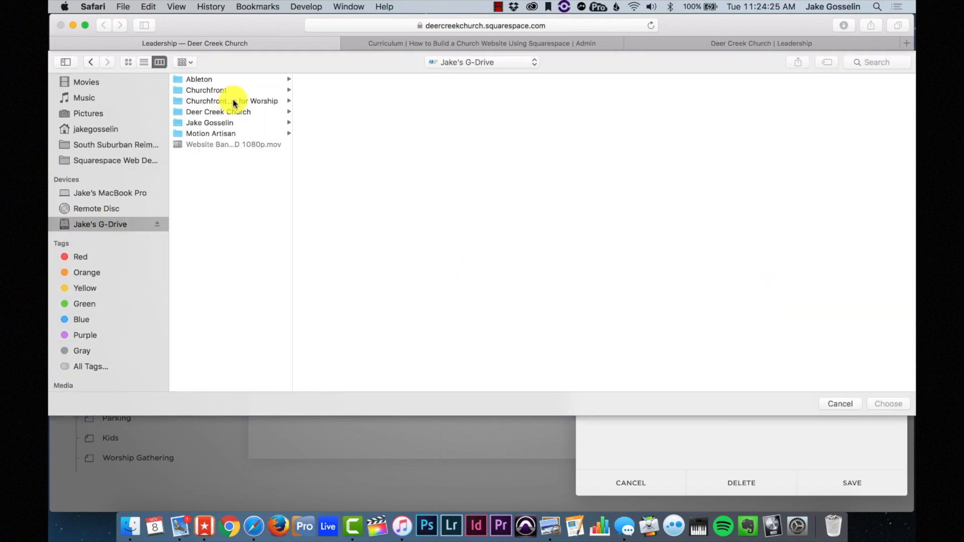
left_click(233, 111)
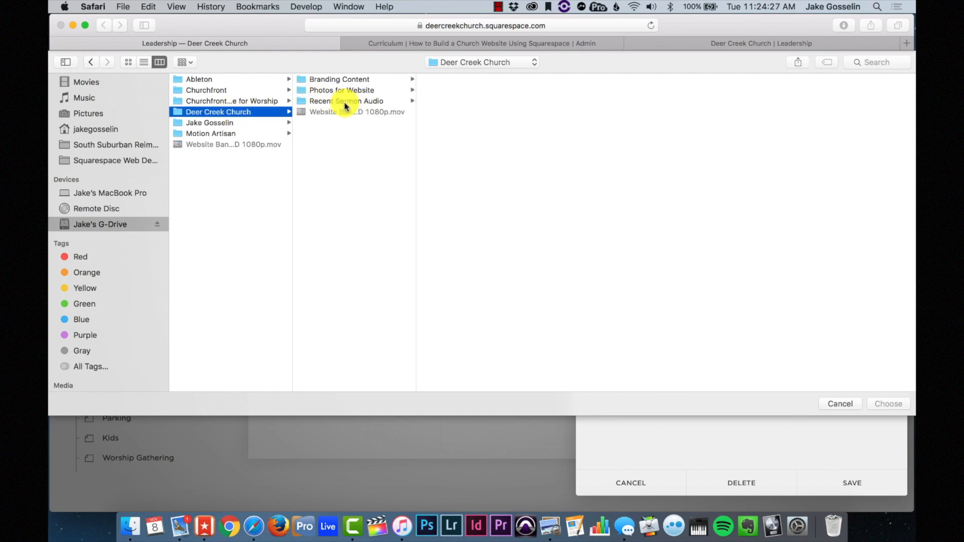
left_click(345, 91)
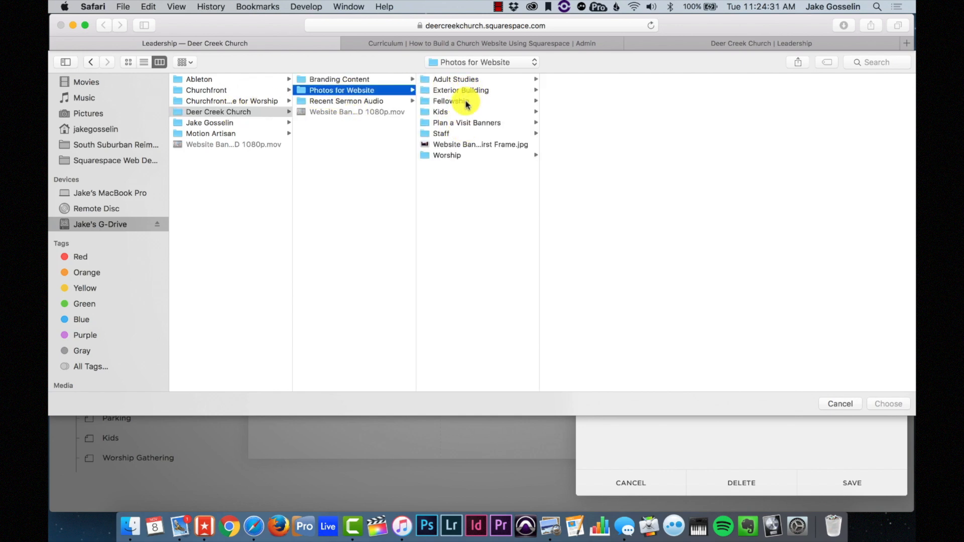
left_click(459, 156)
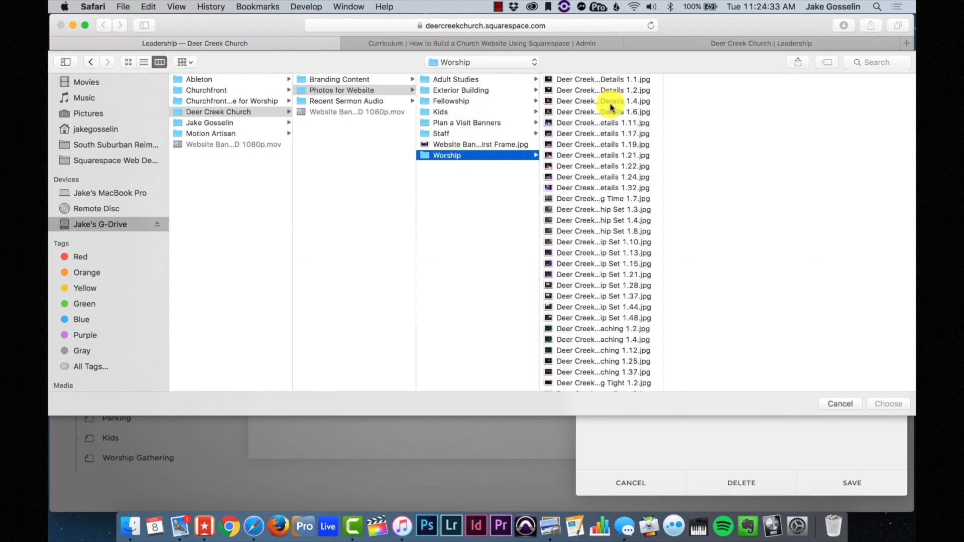
- Compare the Preaching photos and choose Preaching 1.4.jpg as the banner image
left_click(584, 219)
key("Down")
scroll(586, 232, "down", 3)
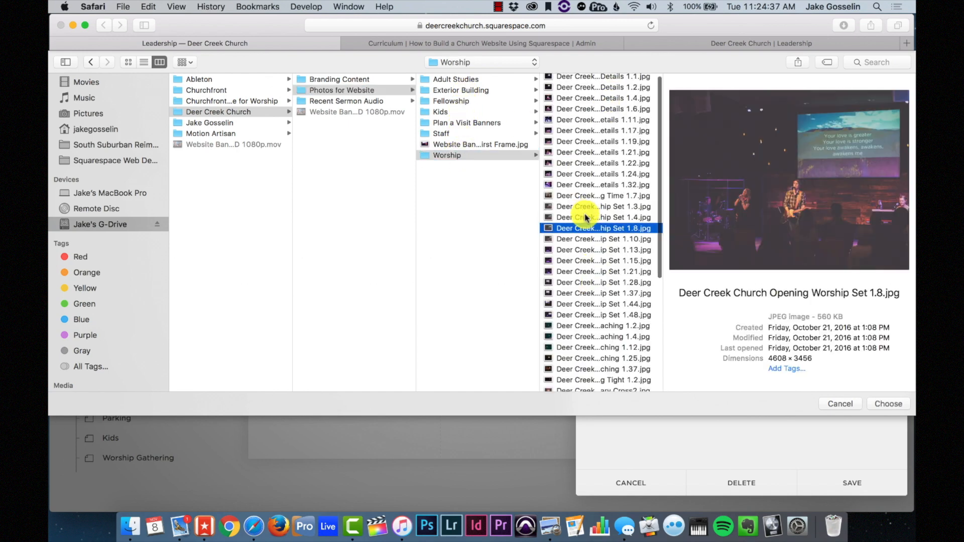
left_click(581, 283)
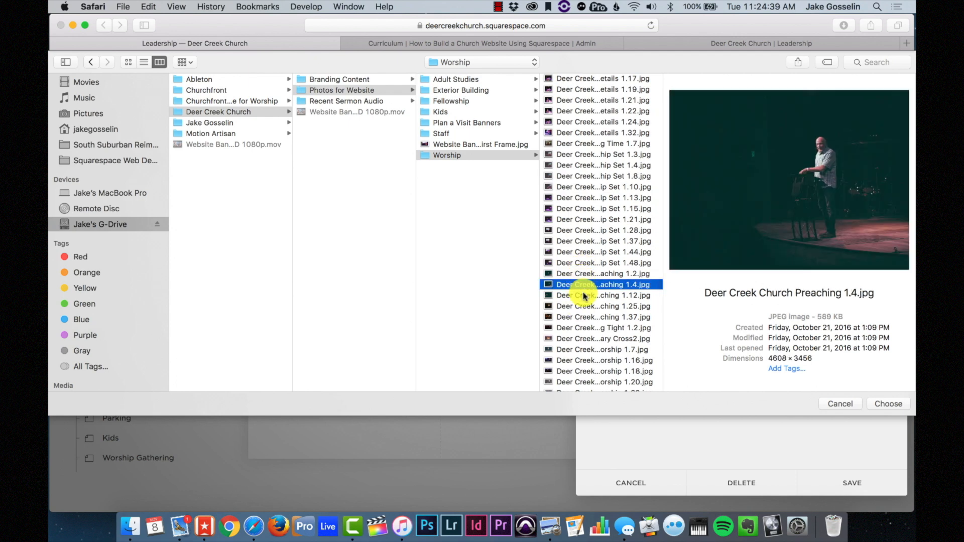
left_click(589, 274)
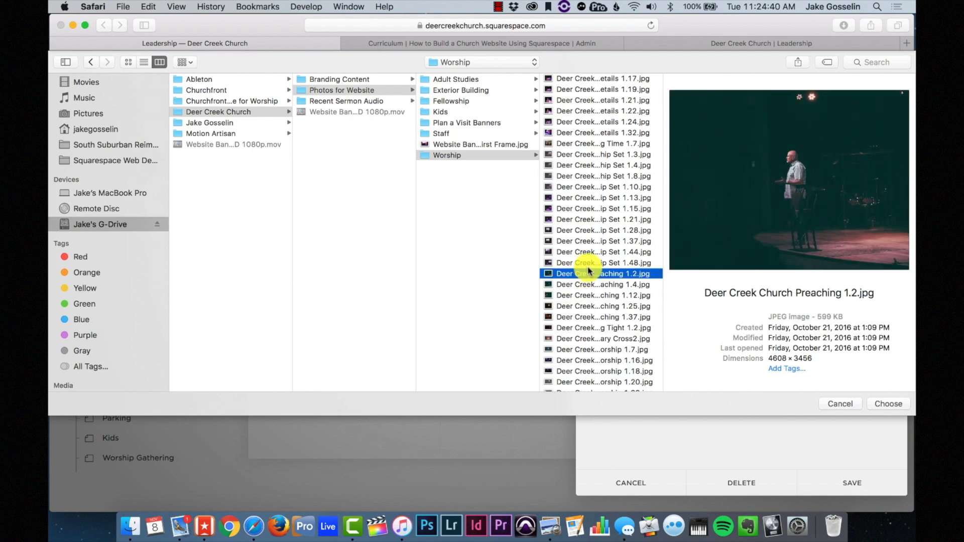
left_click(584, 295)
left_click(581, 306)
left_click(581, 297)
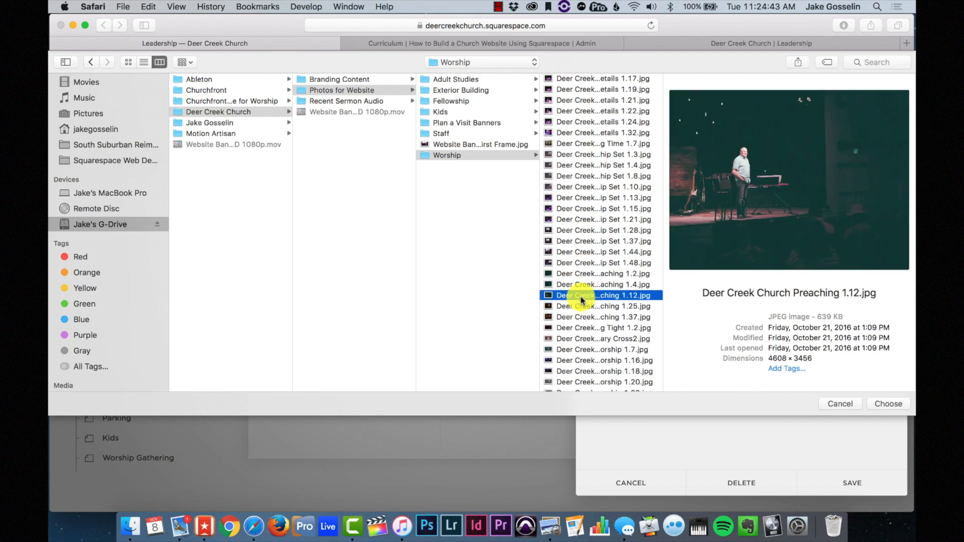
left_click(582, 286)
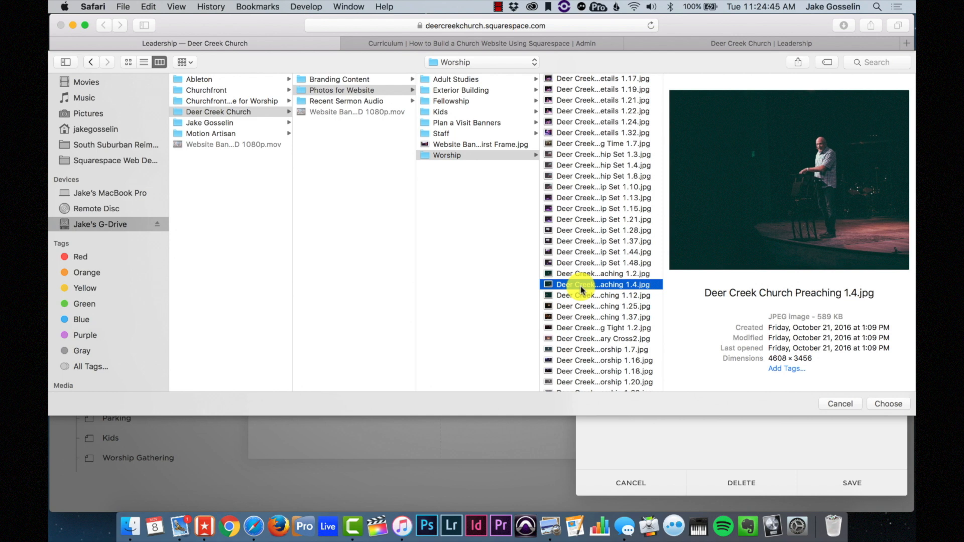
left_click(889, 405)
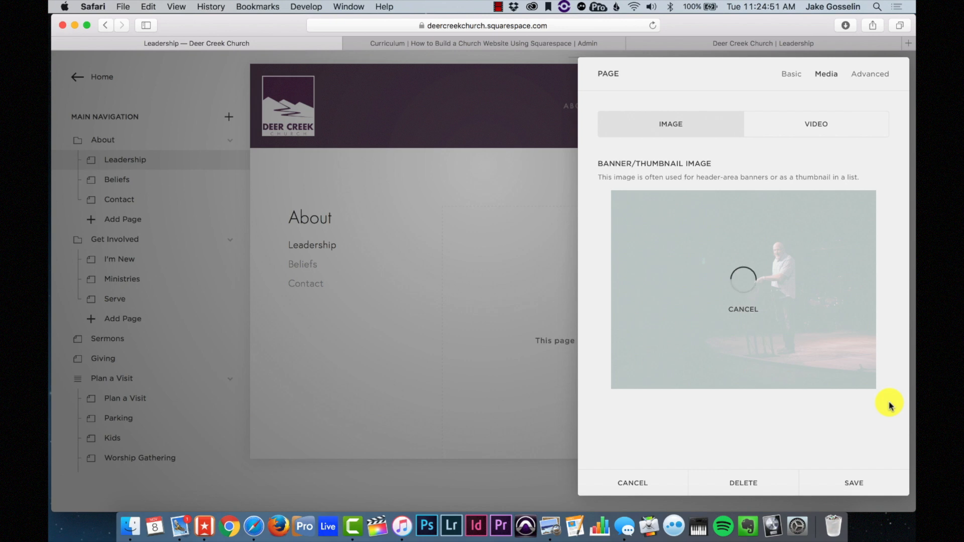
- Give the Leadership page a bold 'Leadership' description and save its settings
left_click(787, 75)
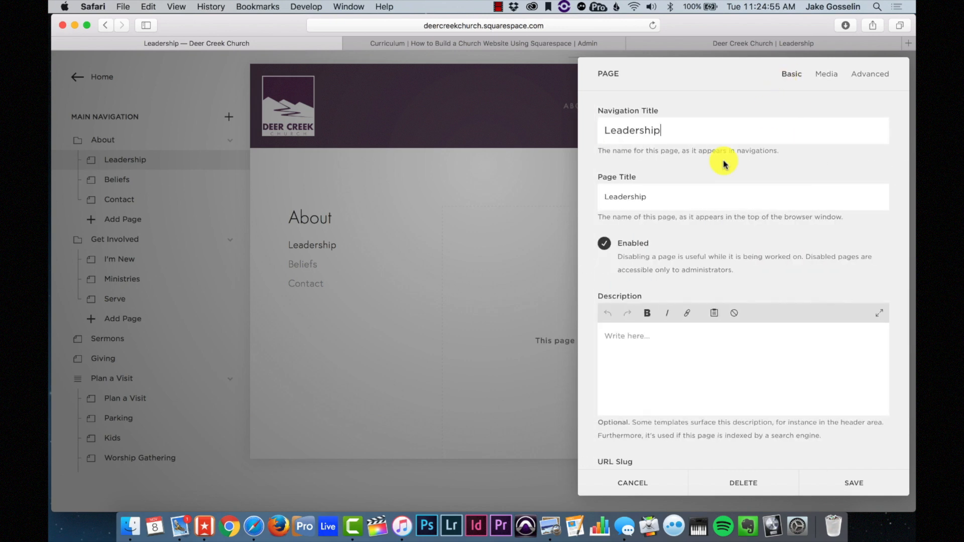
left_click(673, 351)
type("Leadership")
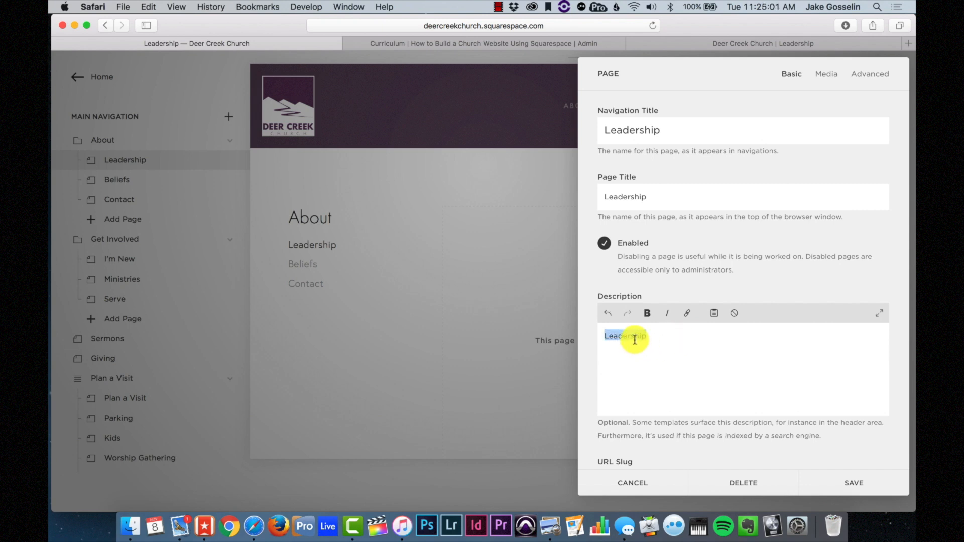
left_click_drag(635, 340, 649, 337)
left_click(648, 313)
left_click(676, 335)
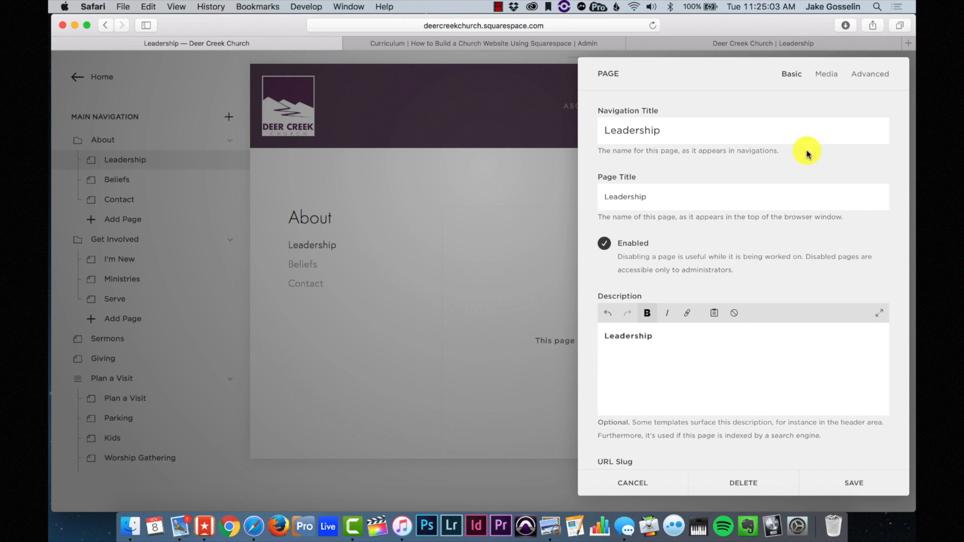
left_click(863, 485)
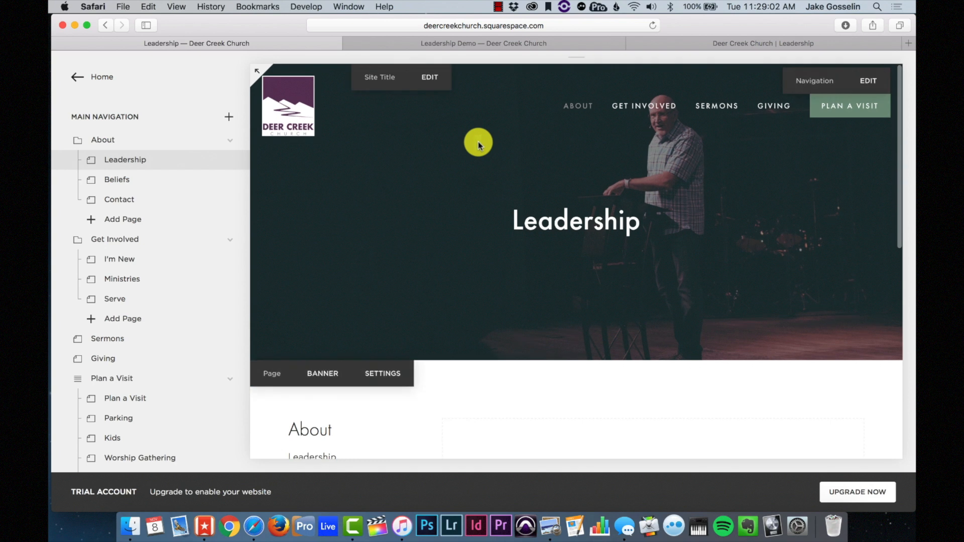
- Start editing the Leadership page's text block under the 'Meet the staff.' heading
scroll(477, 143, "down", 5)
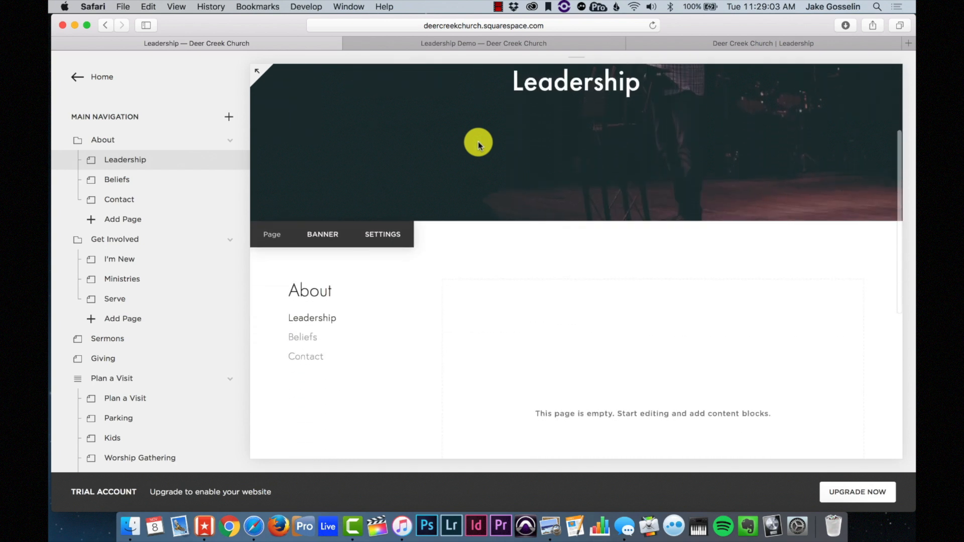
scroll(477, 143, "down", 3)
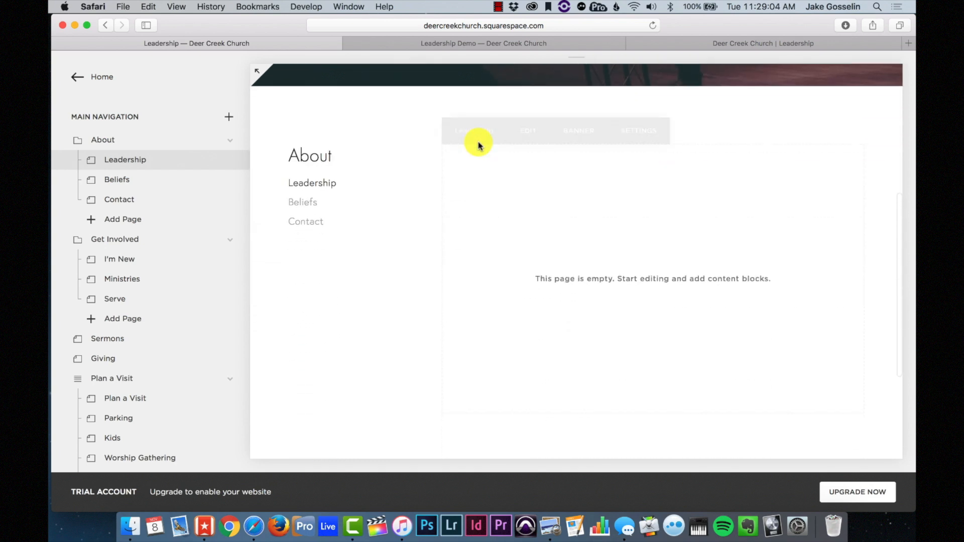
left_click(535, 111)
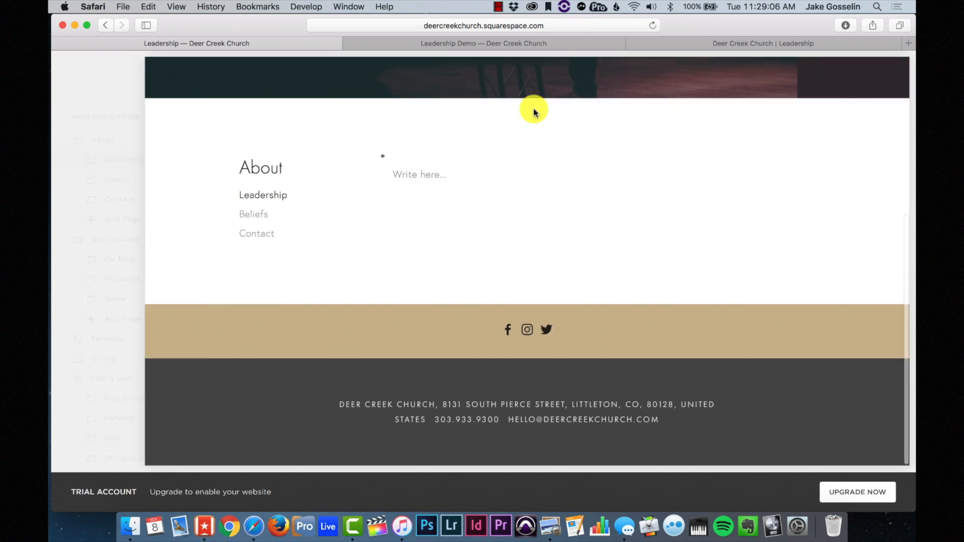
left_click(366, 188)
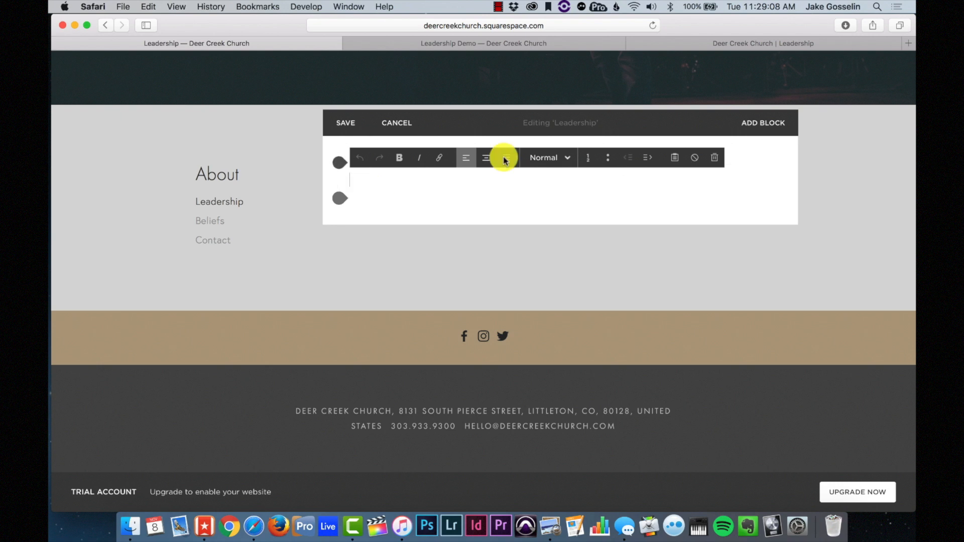
left_click(549, 158)
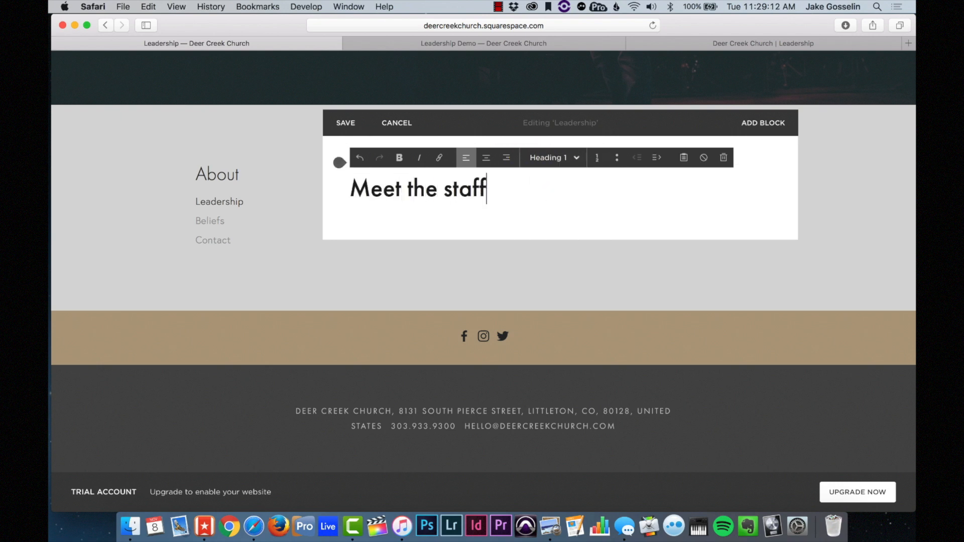
- Insert a divider line below the heading with an empty text block beneath it
left_click(340, 213)
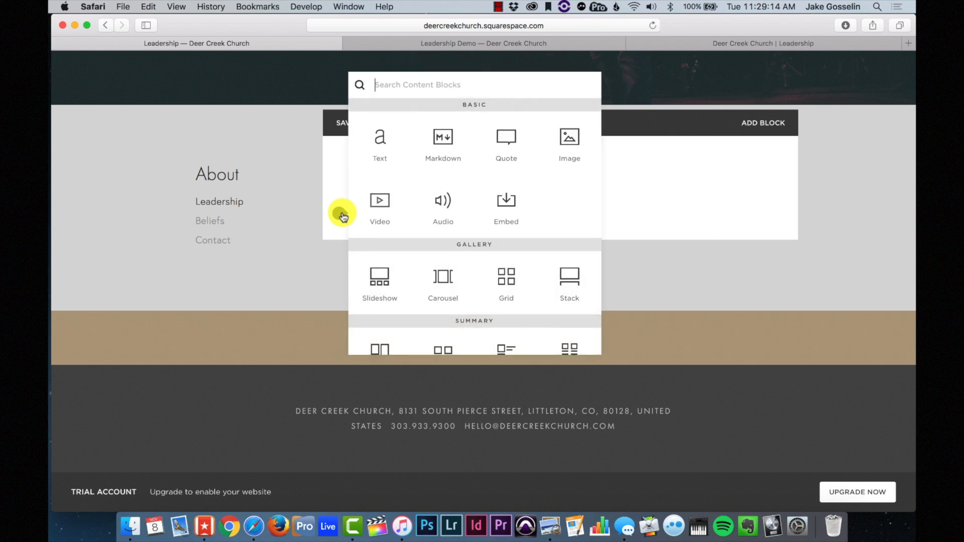
scroll(444, 302, "down", 3)
scroll(444, 301, "down", 3)
left_click(444, 289)
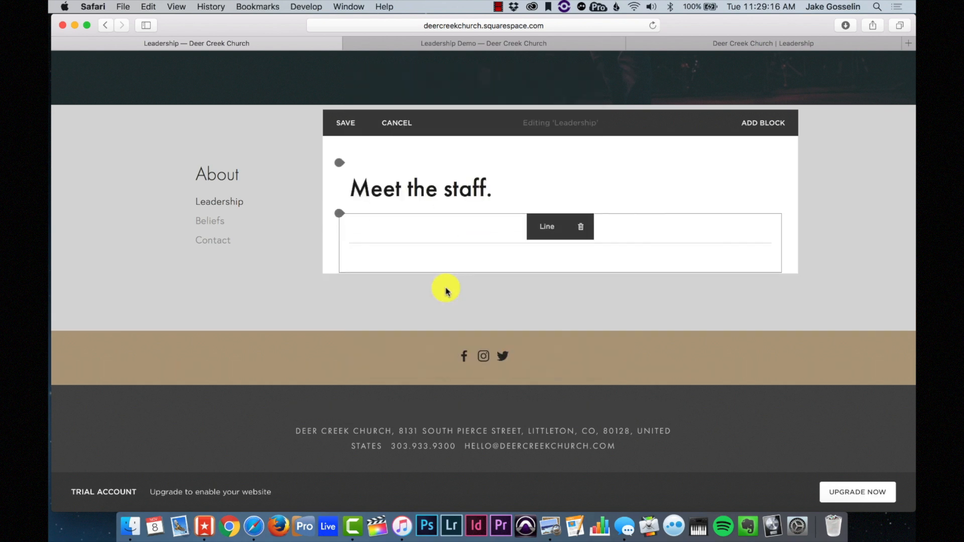
scroll(446, 274, "down", 1)
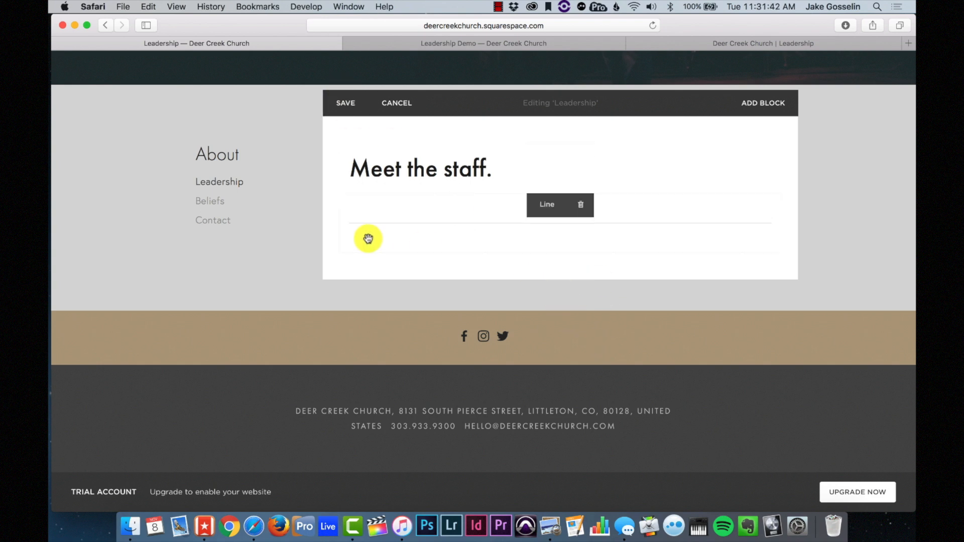
left_click_drag(366, 236, 343, 258)
left_click(343, 258)
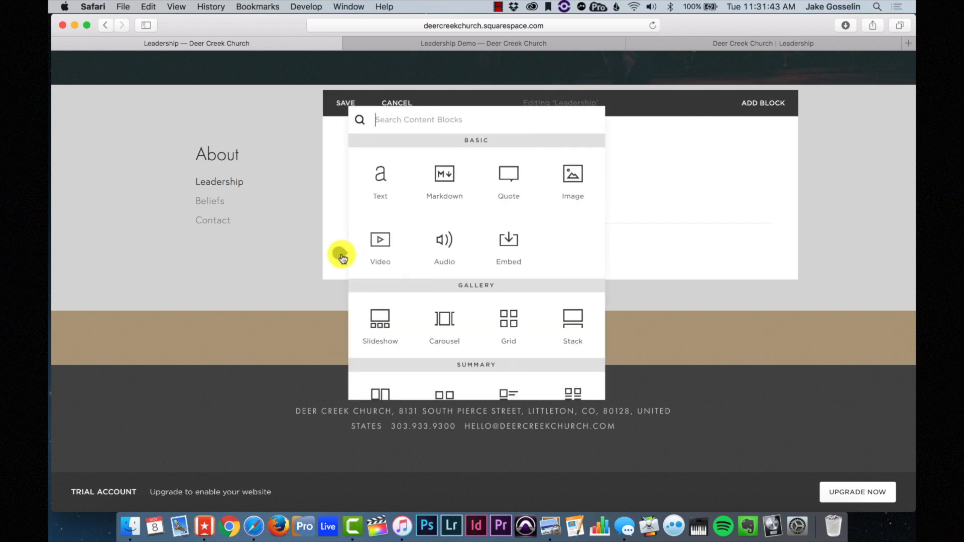
left_click(388, 180)
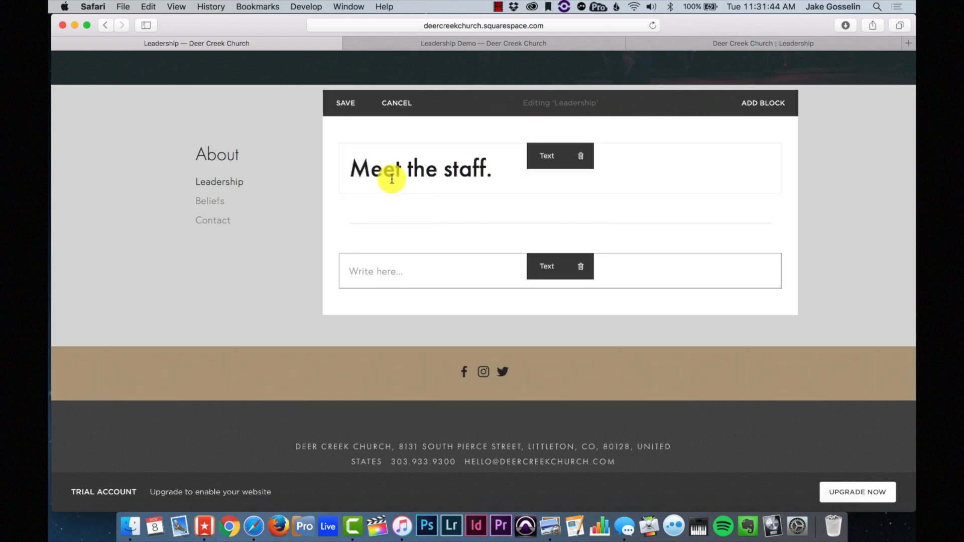
- Copy a staff member's bio paragraph from the old deercreekchurch.com site and return to the Leadership editor
left_click(698, 44)
scroll(510, 218, "up", 15)
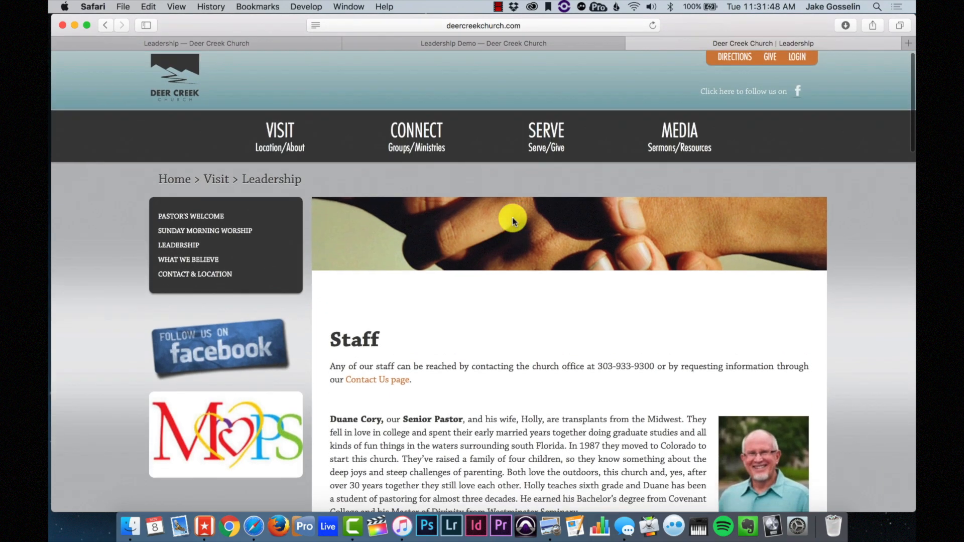
scroll(511, 218, "down", 5)
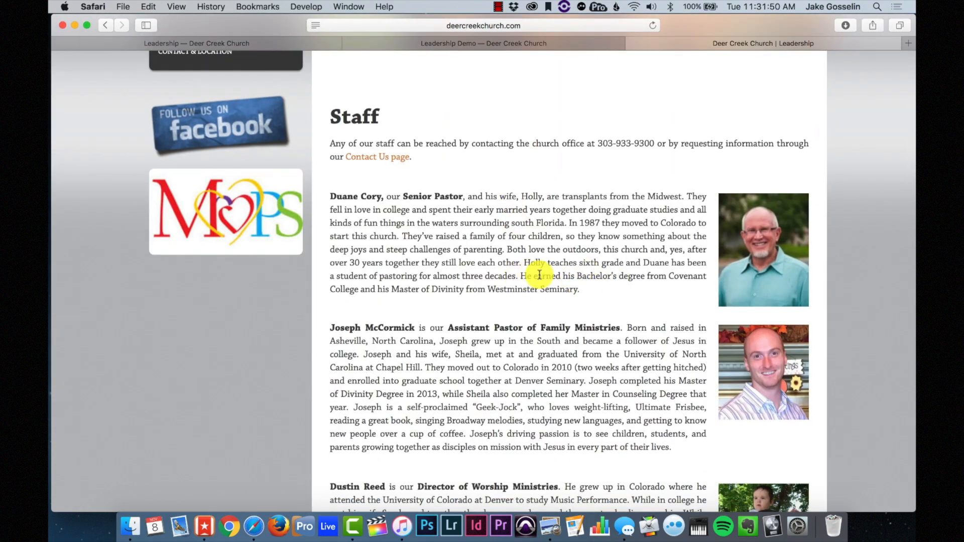
left_click_drag(583, 292, 327, 201)
key("super+c")
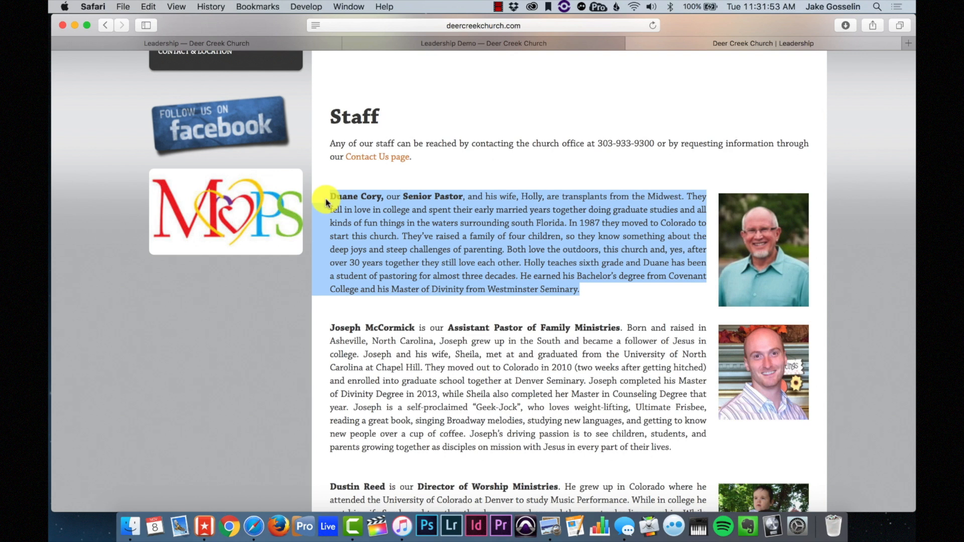
left_click(432, 44)
left_click(312, 46)
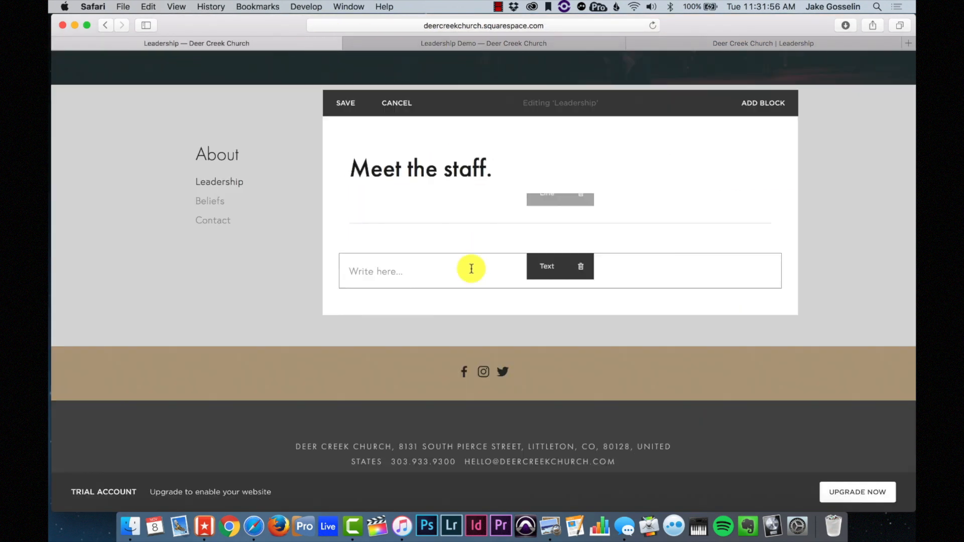
- Paste the senior pastor's bio and put his name, title and bio text on separate lines
left_click(399, 267)
key("super+v")
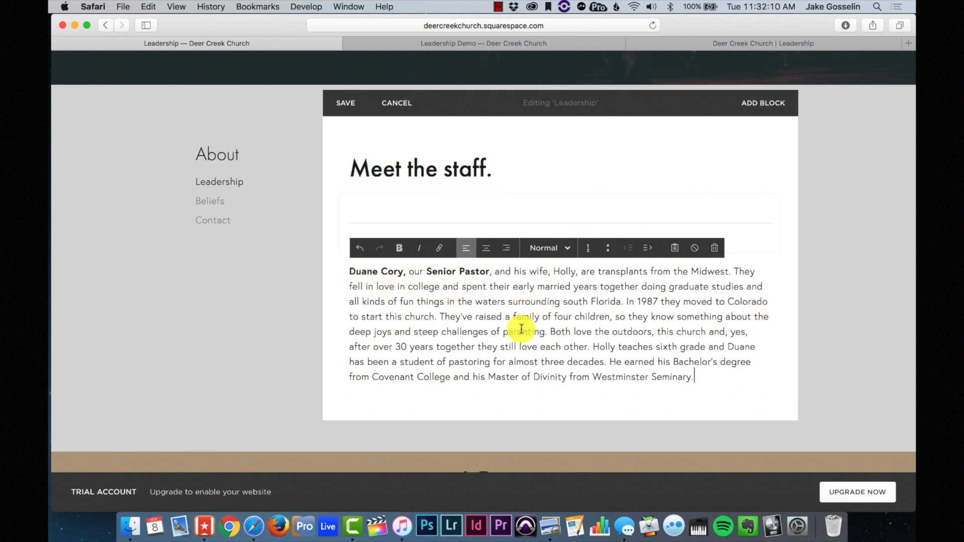
left_click(428, 271)
key("BackSpace")
key("BackSpace")
key("BackSpace")
key("BackSpace")
key("BackSpace")
key("BackSpace")
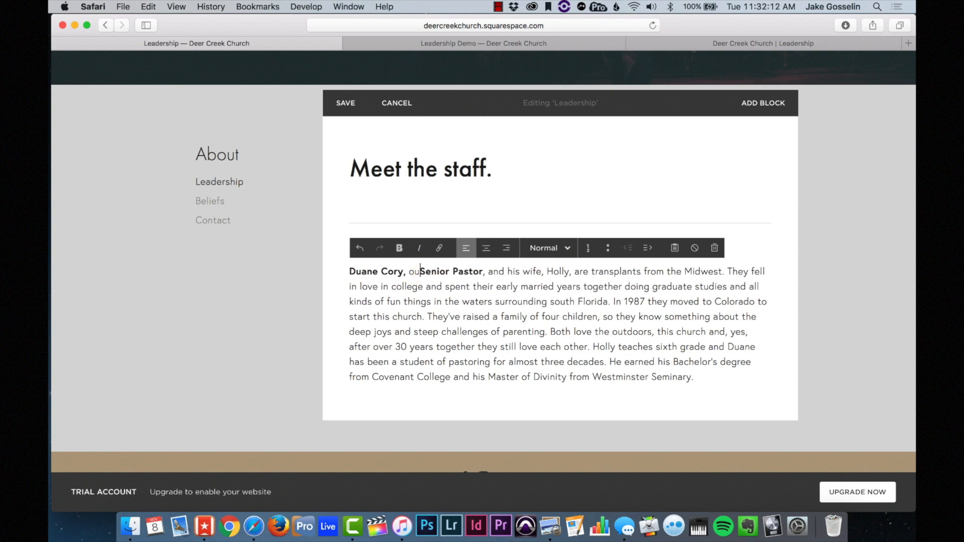
left_click(469, 273)
type(". ")
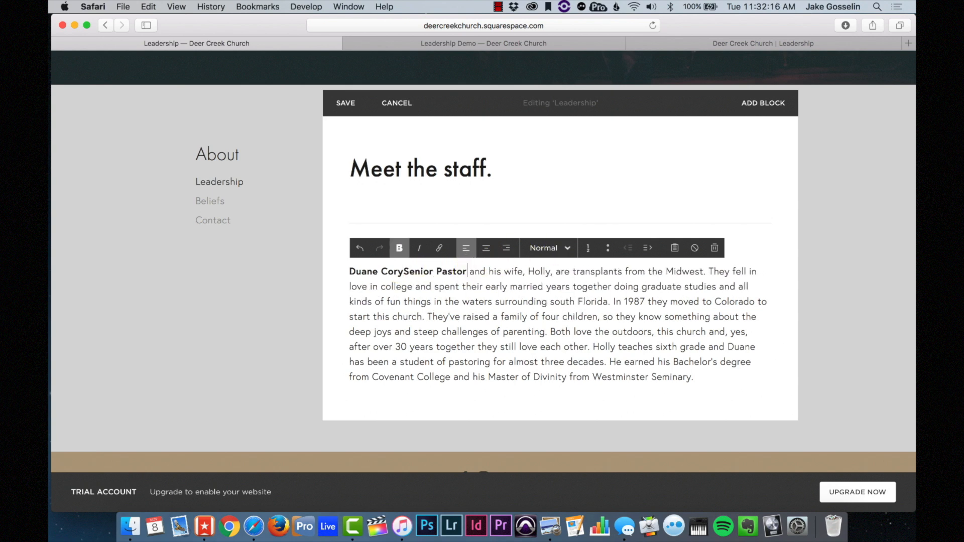
type("Duane")
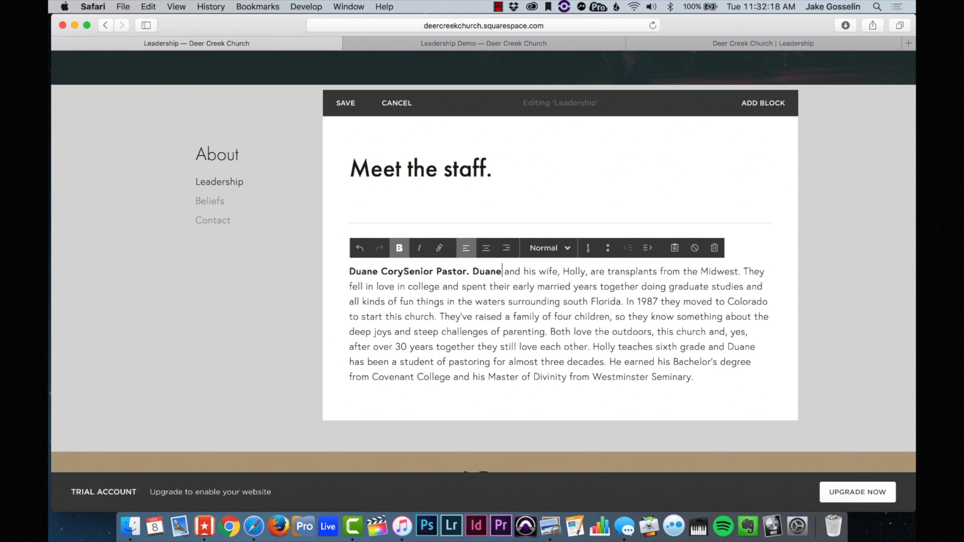
left_click(400, 249)
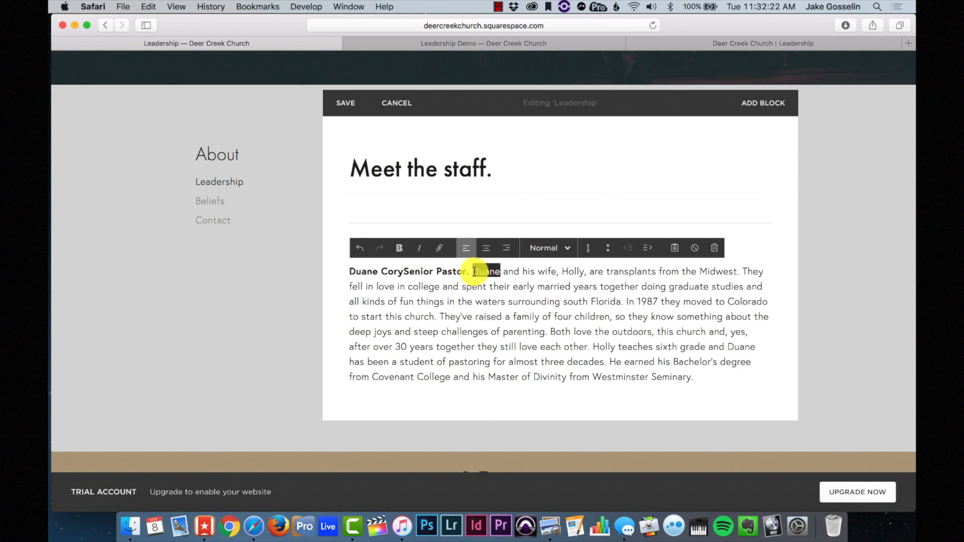
key("Return")
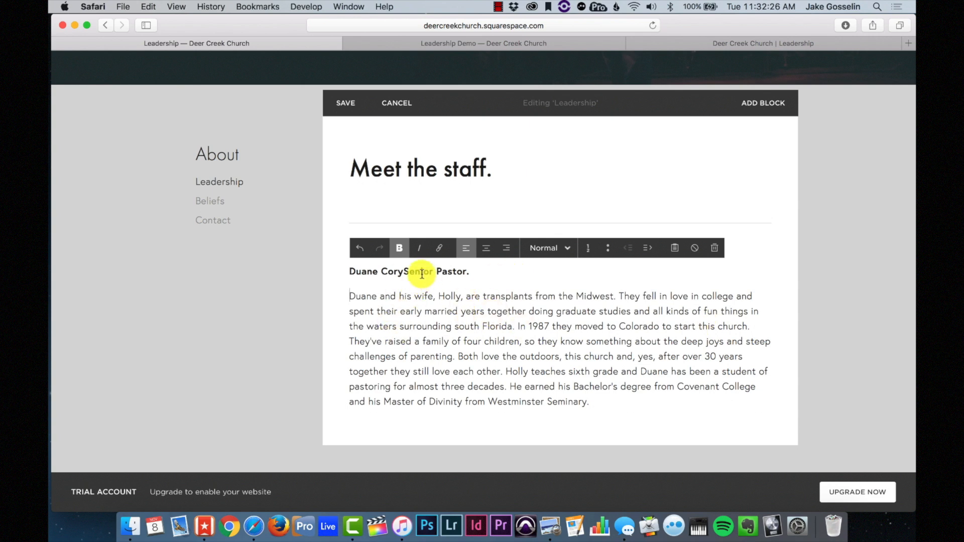
key("Return")
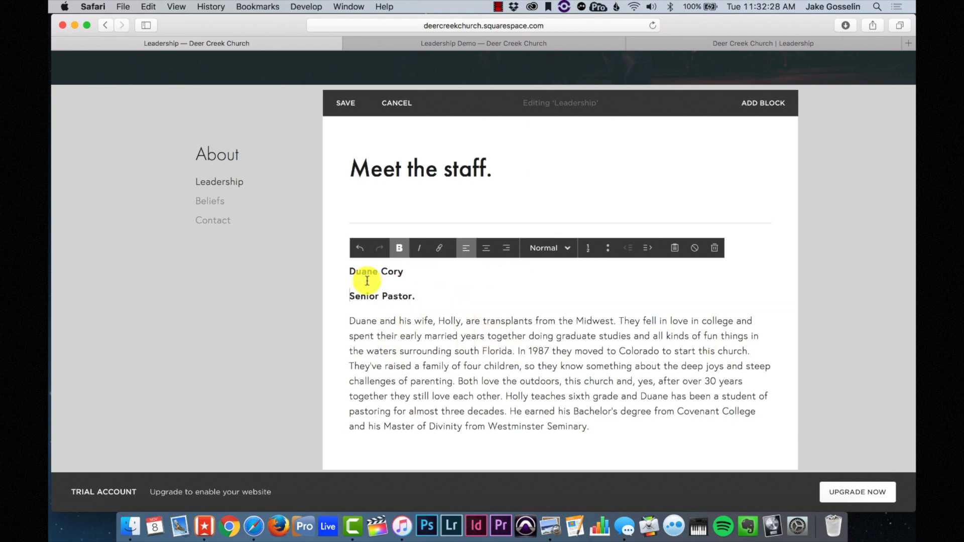
- Try Heading 1 on the name, then clear all formatting from the pasted bio
left_click_drag(410, 271, 323, 270)
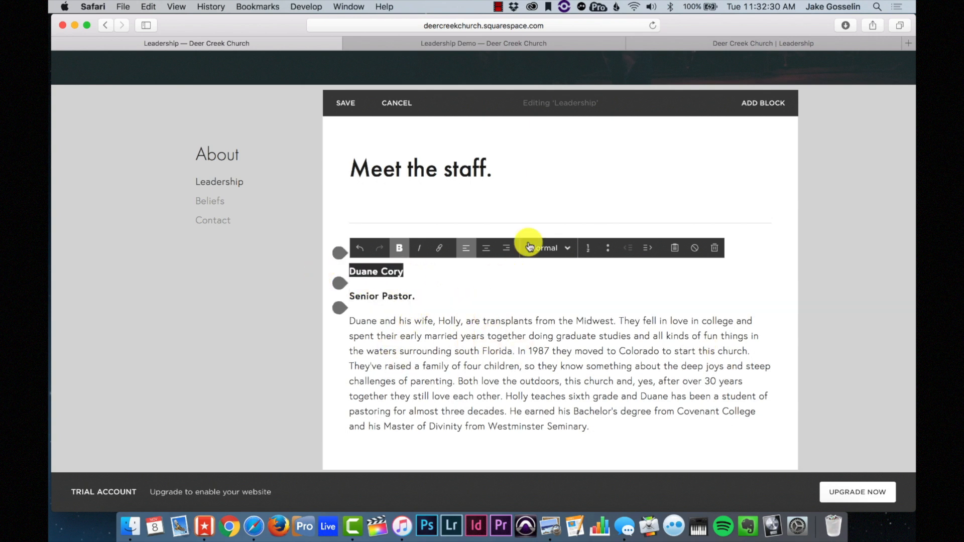
left_click(545, 248)
left_click(555, 289)
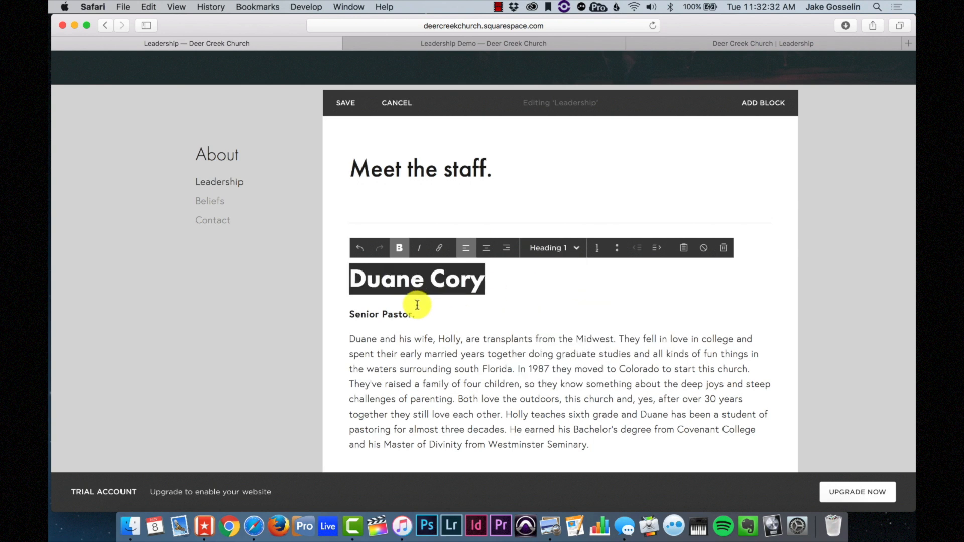
scroll(528, 351, "down", 1)
left_click_drag(605, 424, 338, 244)
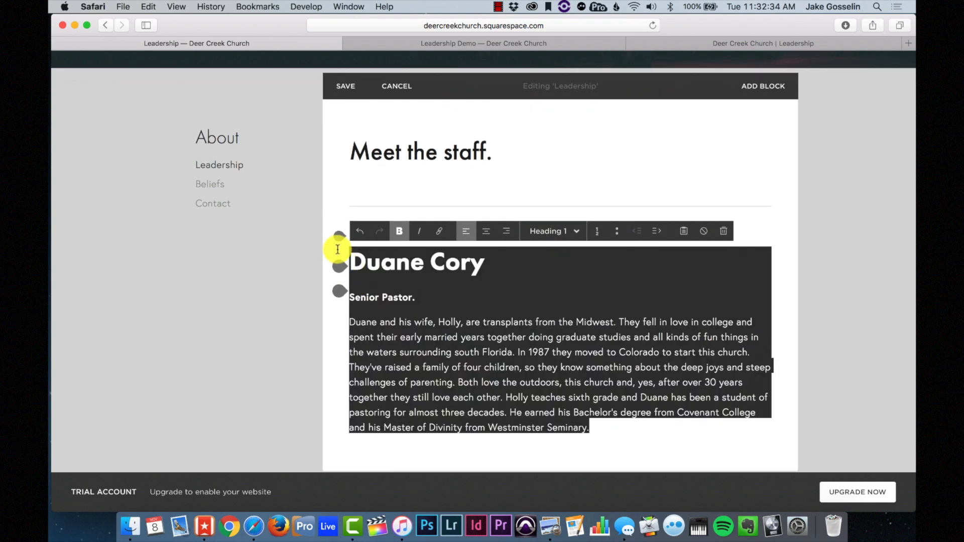
left_click(705, 232)
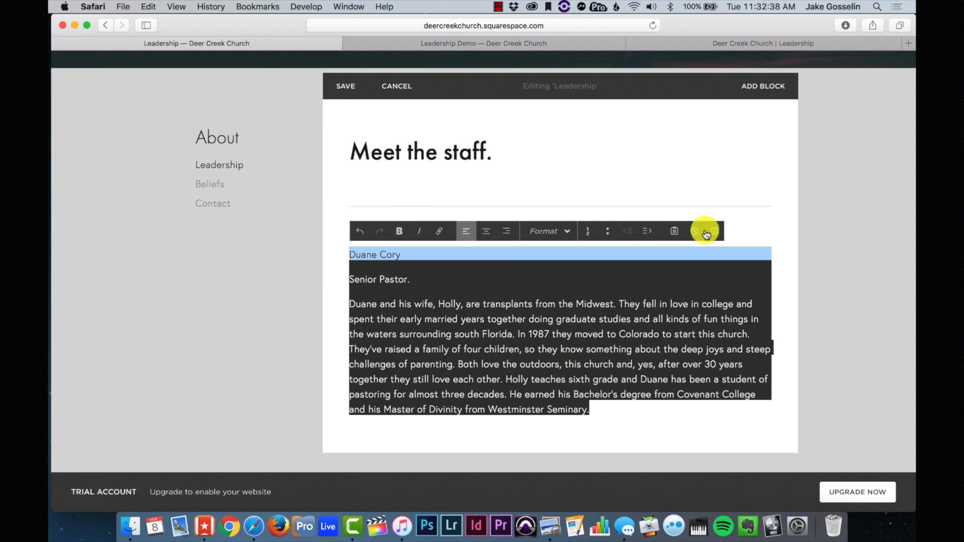
left_click(462, 287)
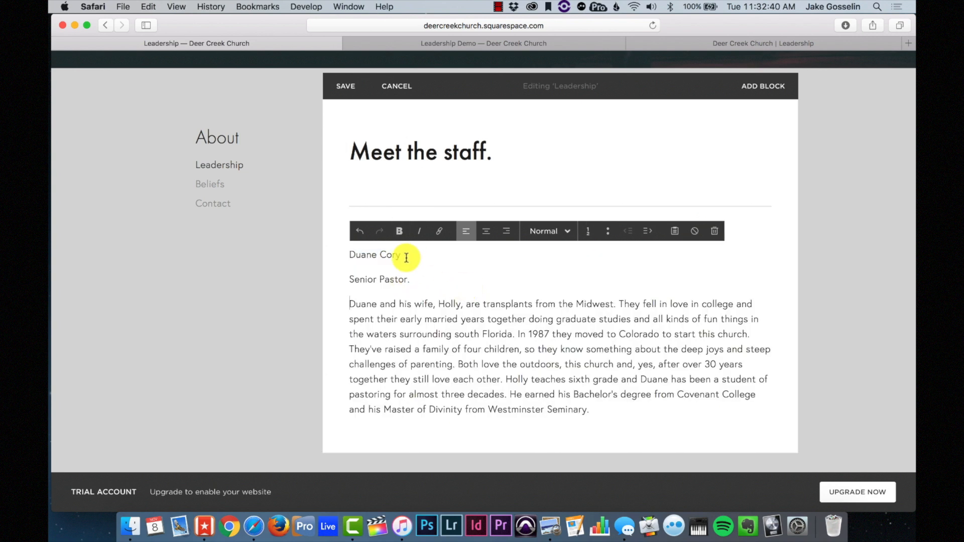
- Style the pastor's name as Heading 2
left_click_drag(407, 258, 317, 253)
left_click(551, 232)
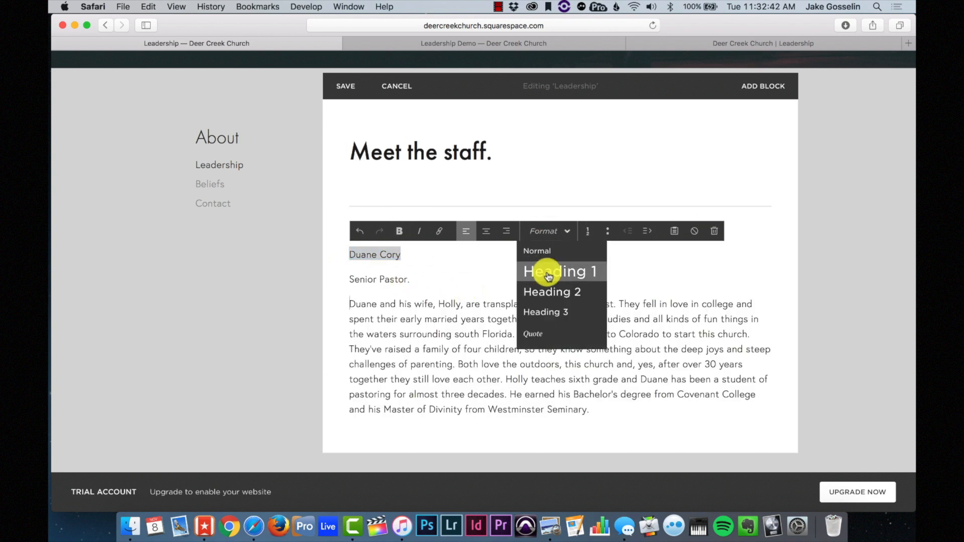
left_click(568, 271)
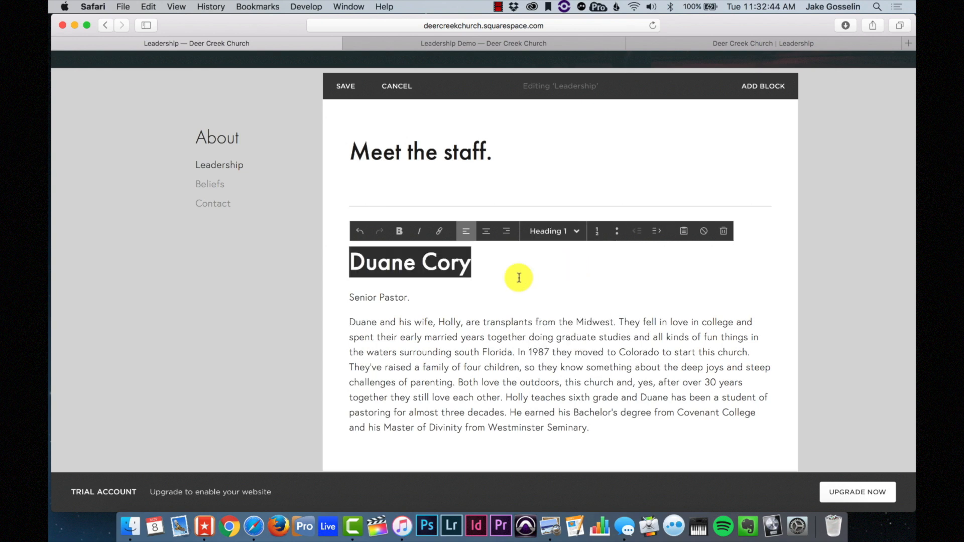
left_click(421, 295)
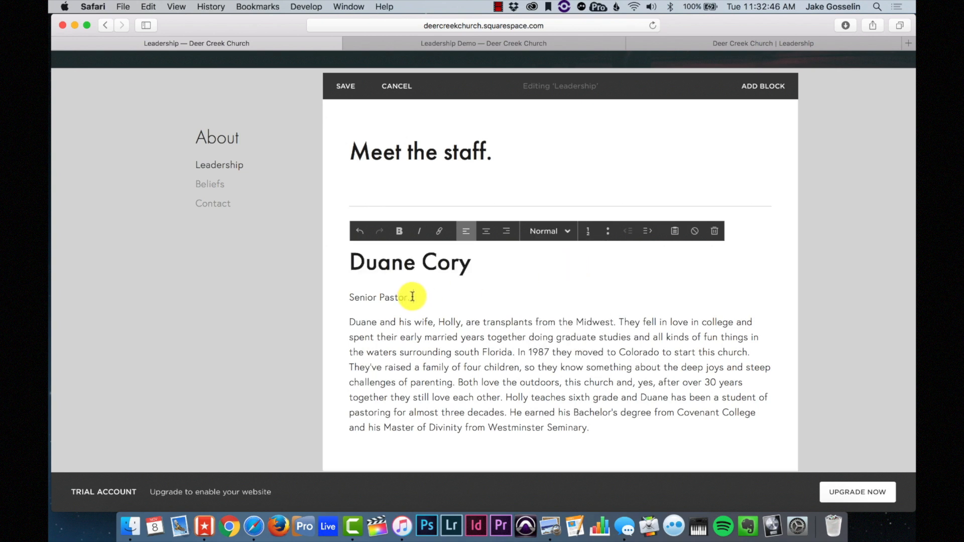
left_click_drag(484, 258, 338, 258)
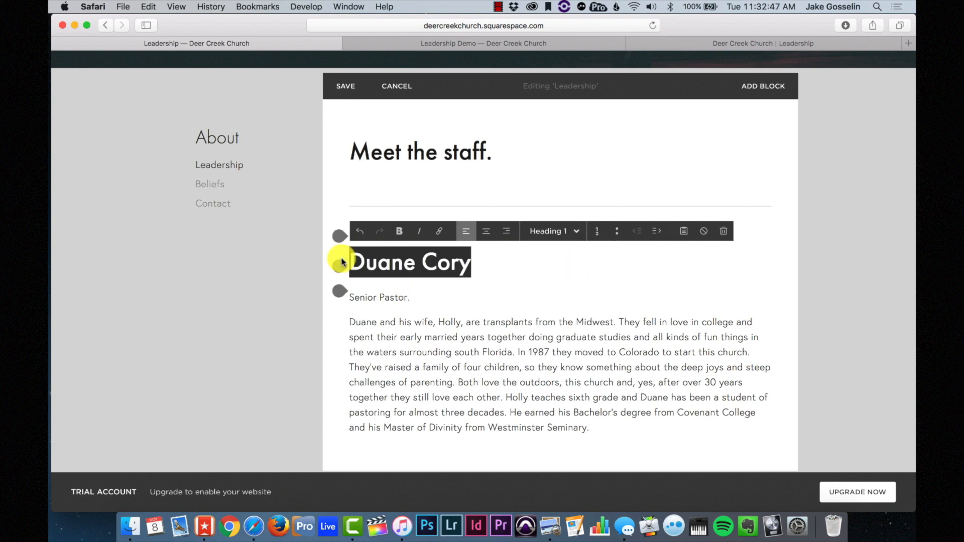
left_click(557, 242)
left_click(556, 289)
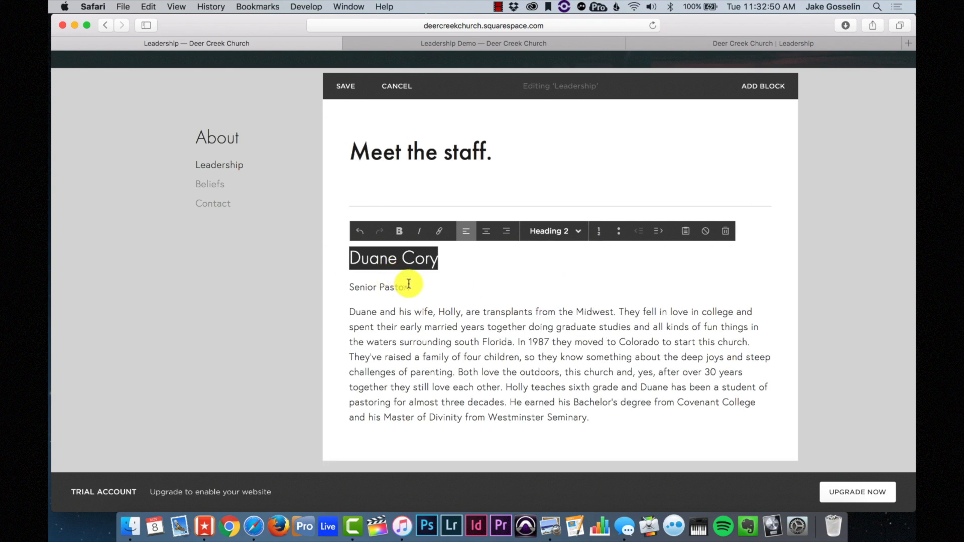
- Set the Senior Pastor title line to Heading 3
left_click_drag(410, 287, 338, 273)
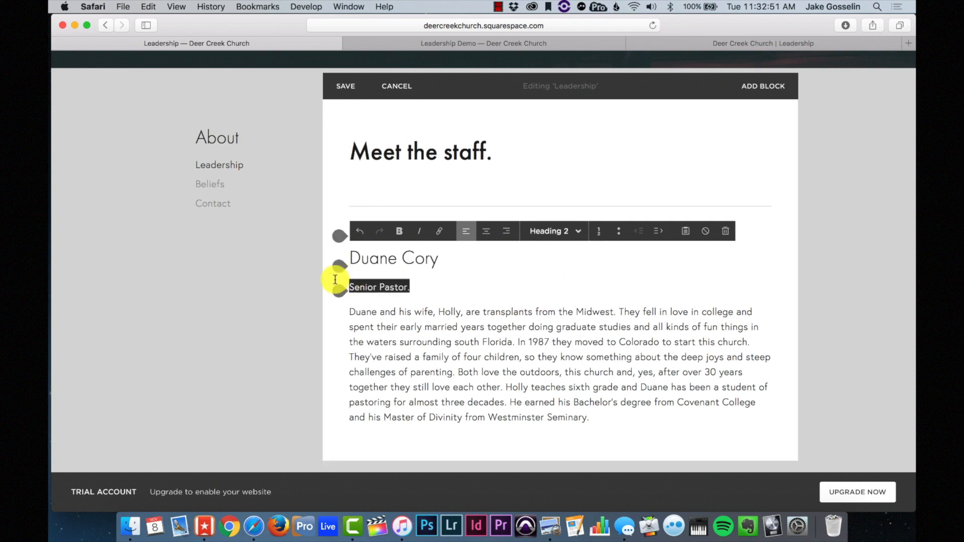
left_click(563, 235)
left_click(555, 309)
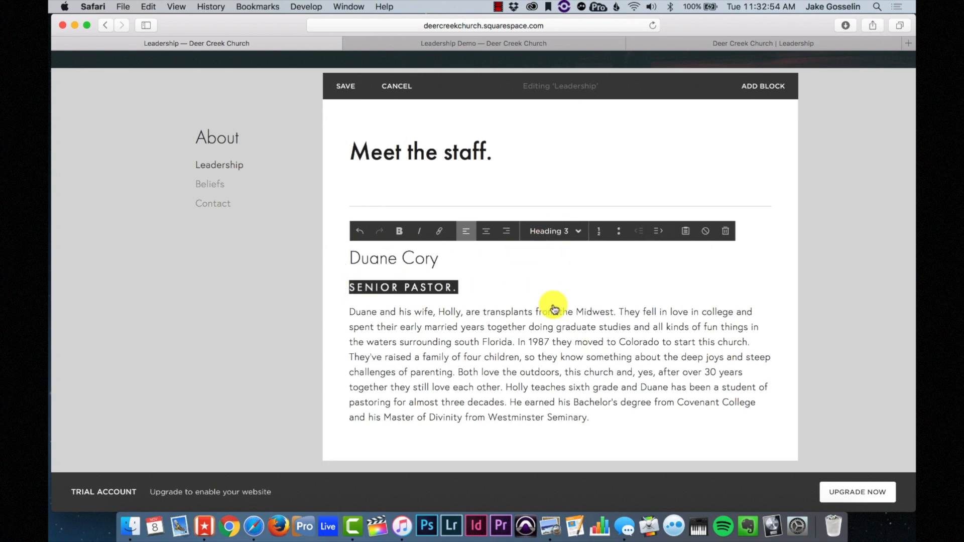
left_click(457, 286)
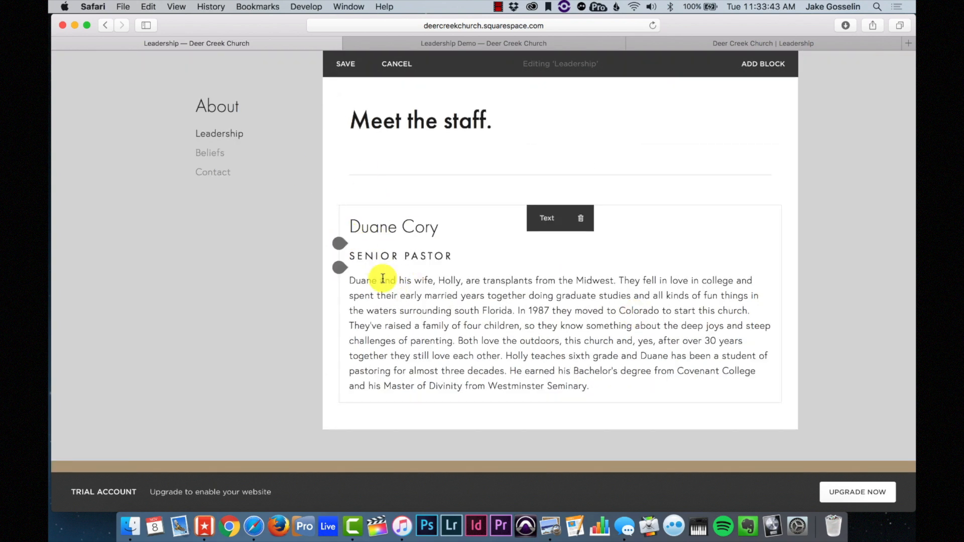
- Insert an empty image block next to the bio
left_click_drag(345, 227, 344, 208)
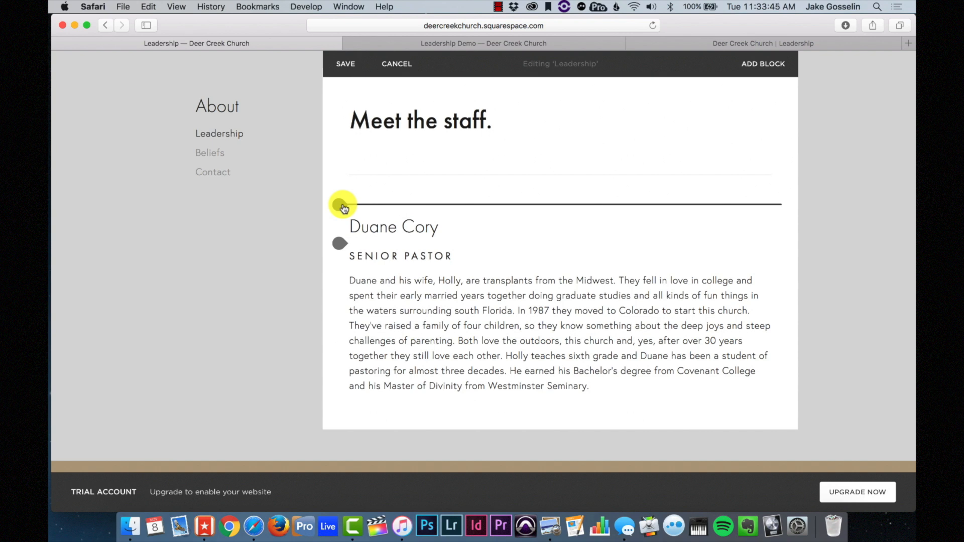
left_click(344, 208)
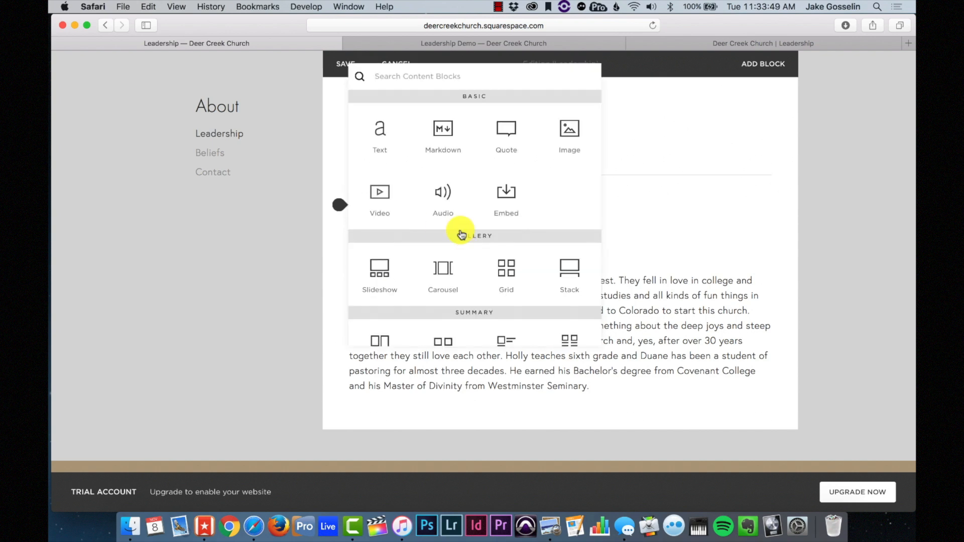
left_click(573, 132)
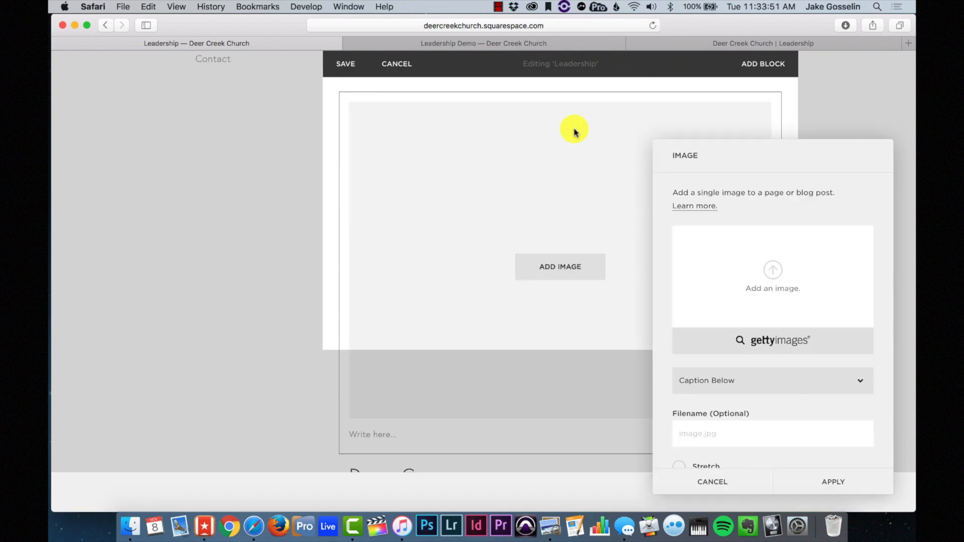
- Upload the pastor's first portrait from G-Drive > Deer Creek Church > Photos for Website > Staff
left_click(782, 263)
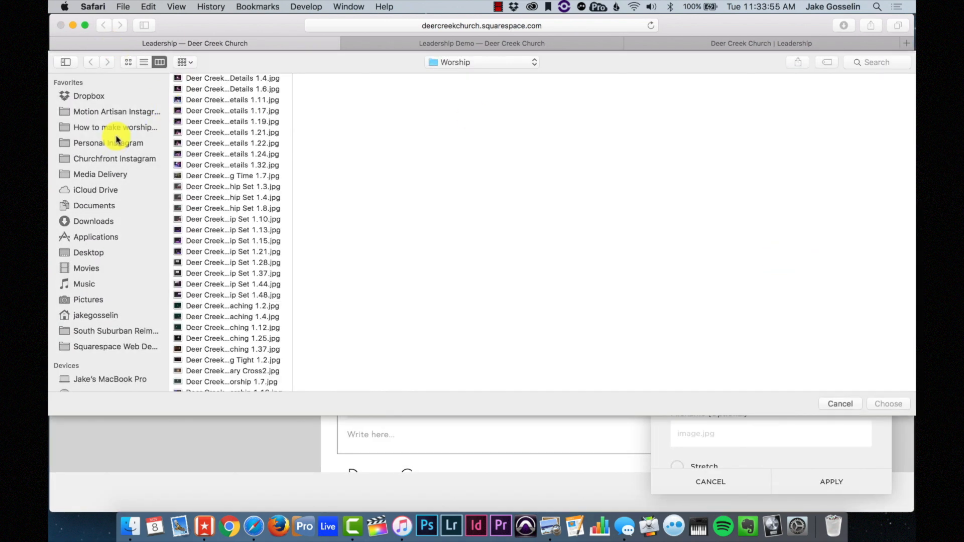
scroll(200, 295, "down", 5)
scroll(123, 326, "down", 6)
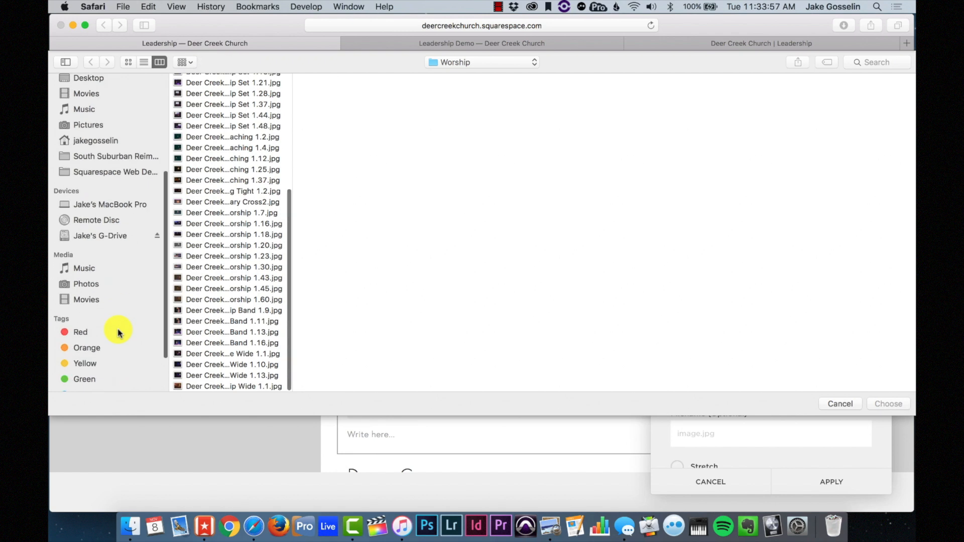
left_click(108, 235)
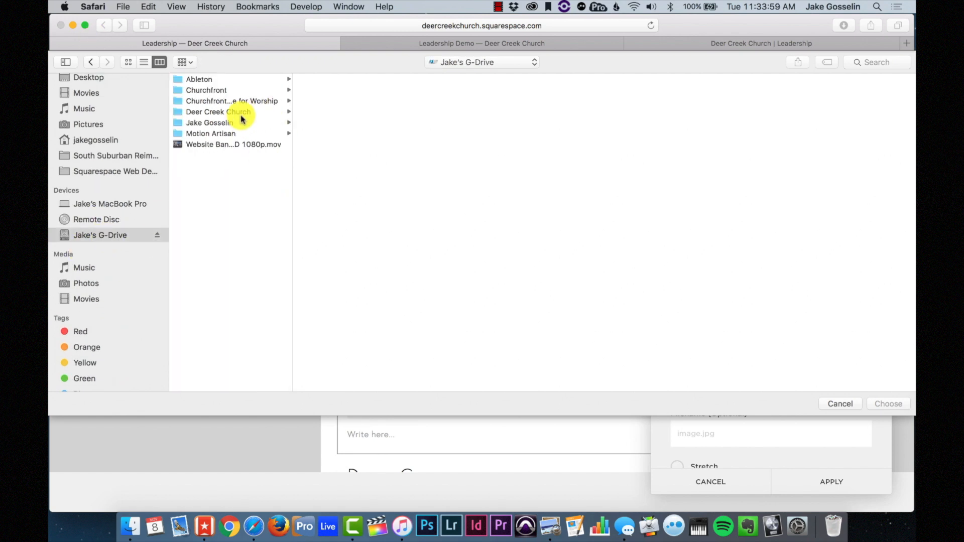
left_click(221, 112)
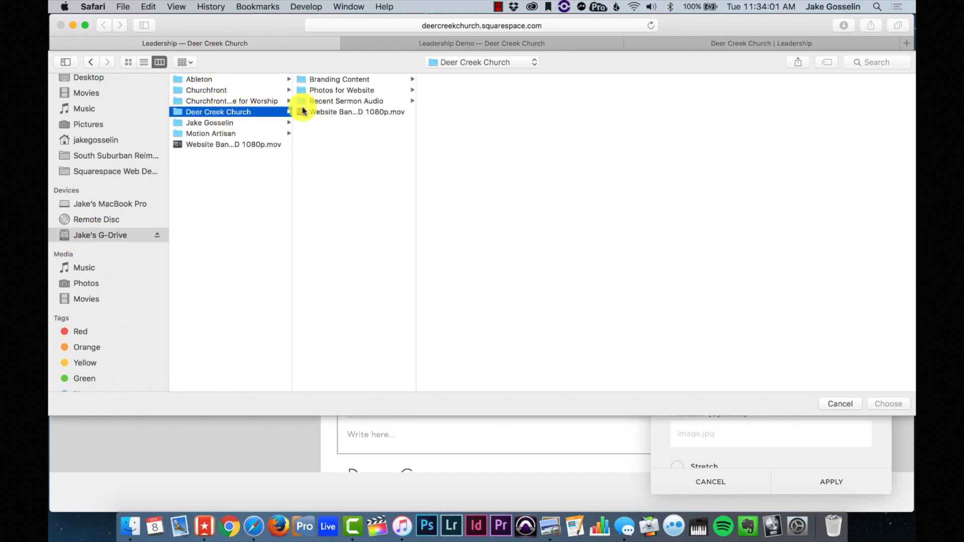
left_click(354, 92)
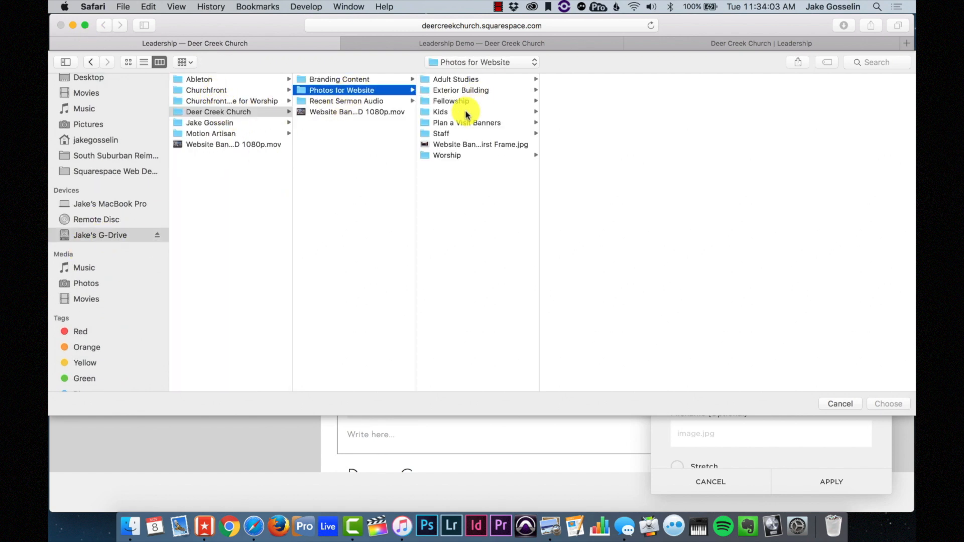
left_click(456, 133)
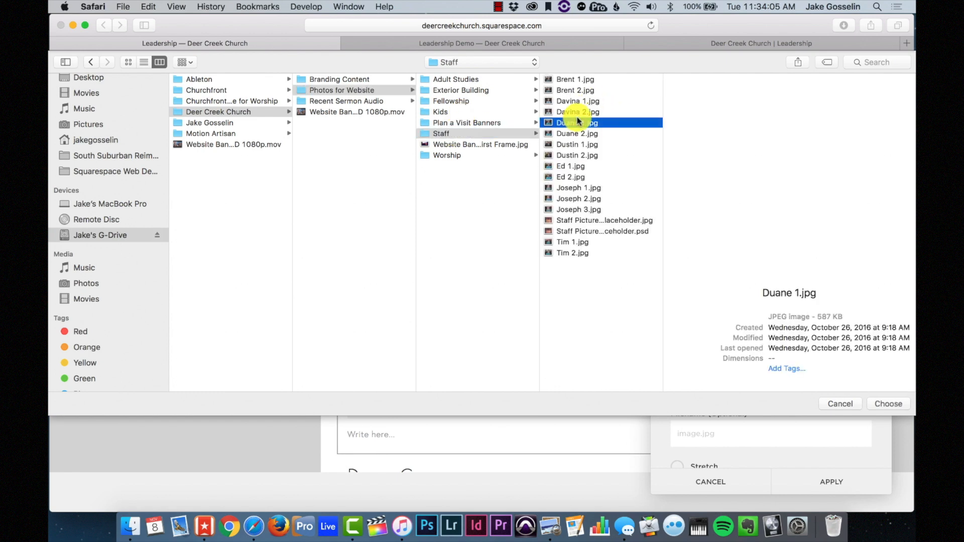
left_click(564, 123)
left_click(564, 135)
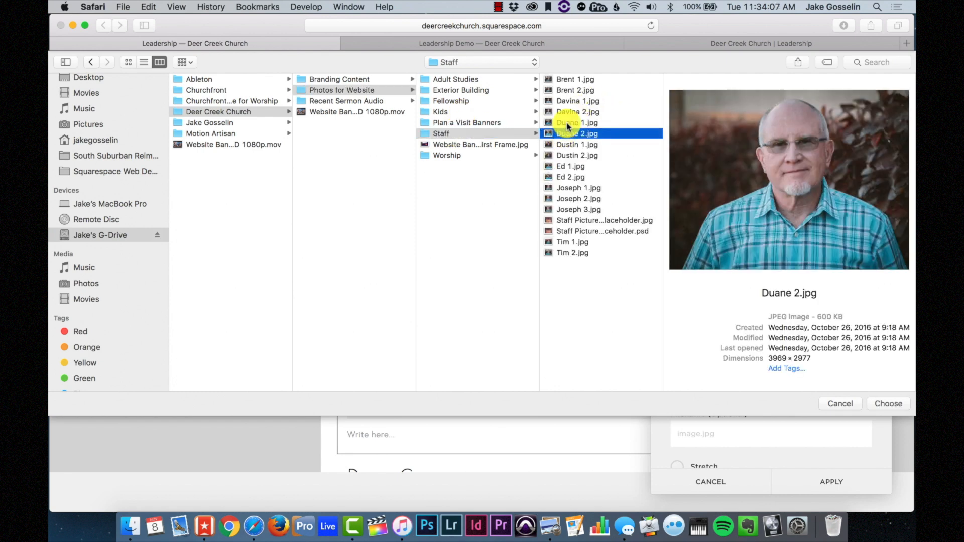
left_click(568, 124)
left_click(879, 404)
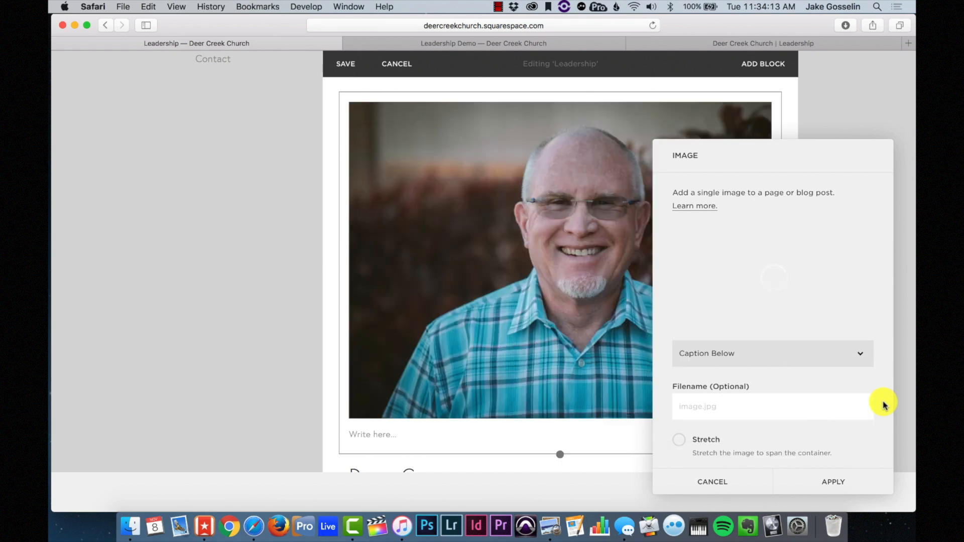
- Apply the uploaded portrait and move it beside the pastor's bio text
left_click(847, 479)
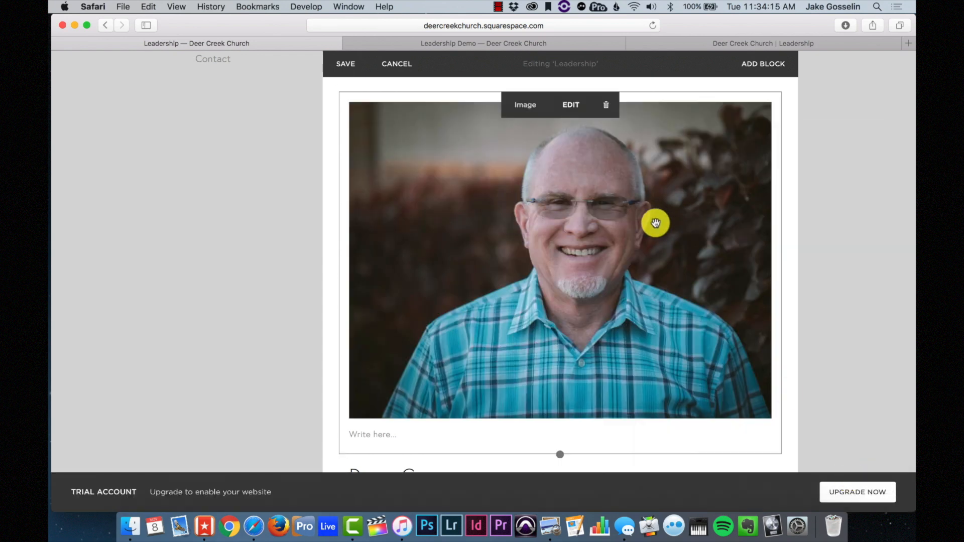
scroll(655, 223, "down", 5)
scroll(656, 223, "up", 2)
scroll(609, 176, "down", 3)
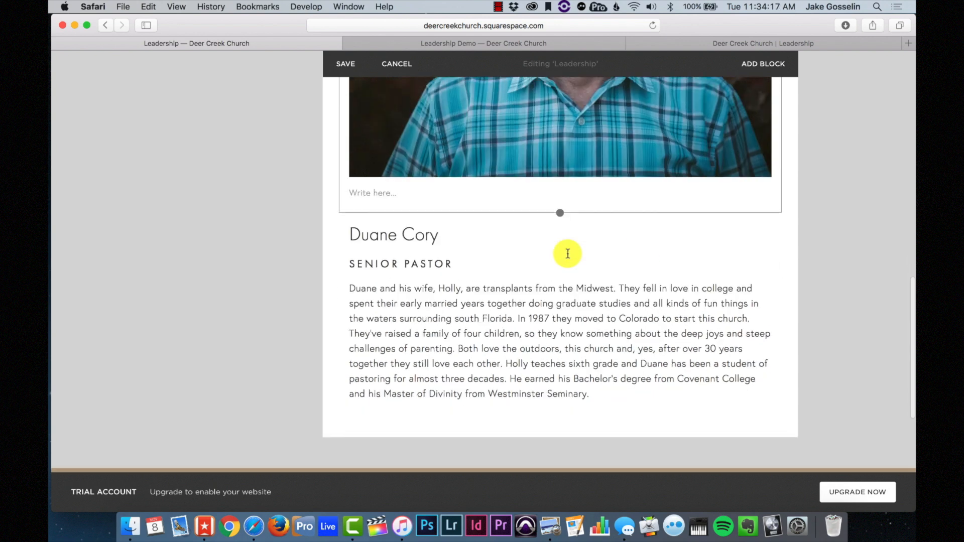
scroll(566, 255, "up", 4)
scroll(532, 259, "down", 5)
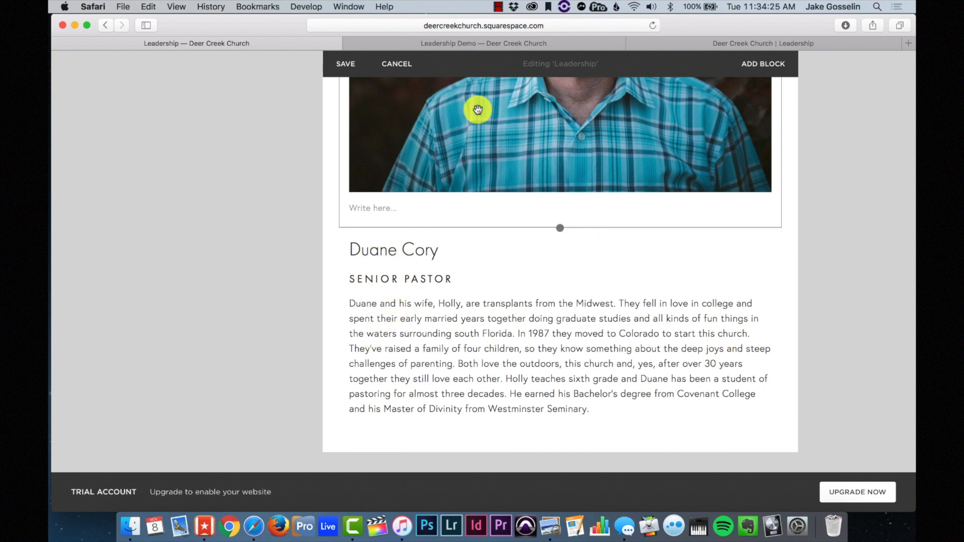
left_click_drag(461, 125, 410, 233)
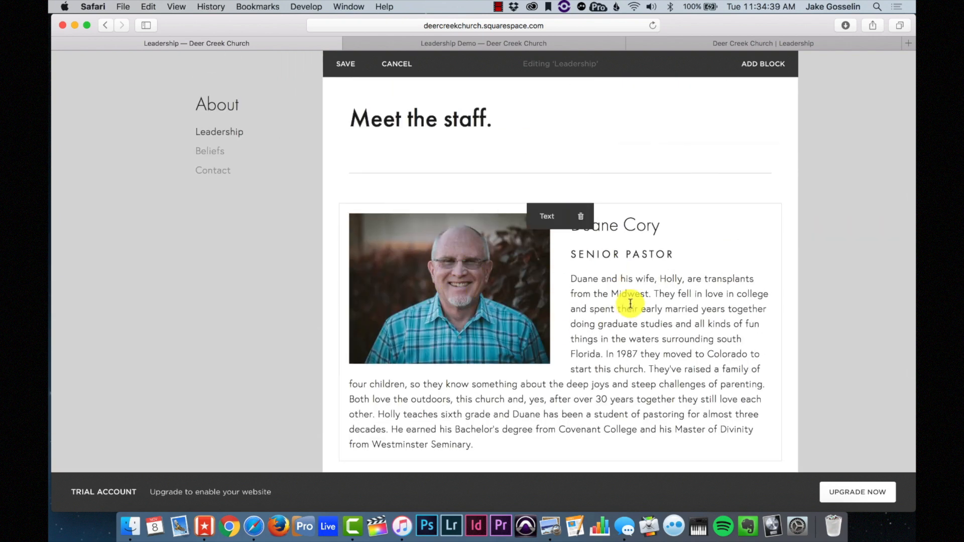
- Add a divider line below the bio and save the page
scroll(631, 303, "down", 5)
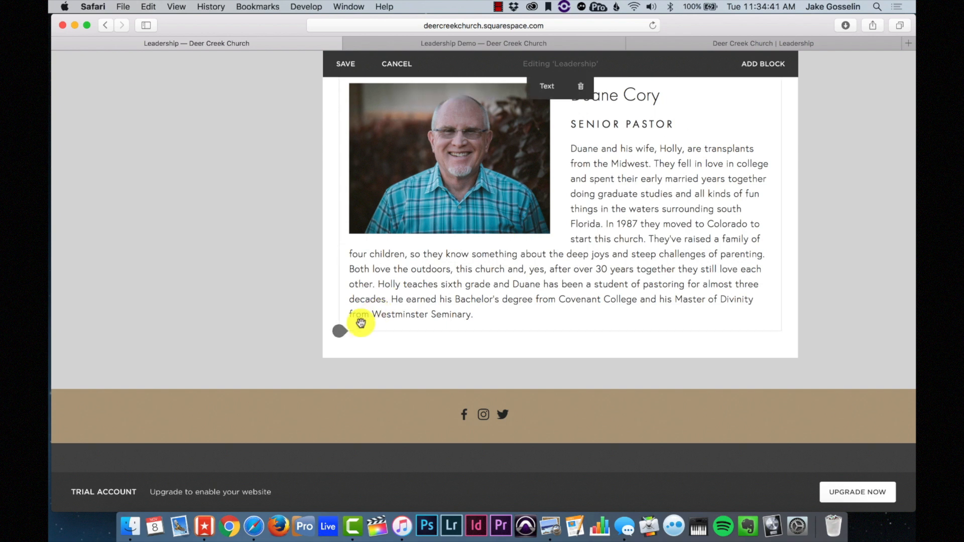
left_click(339, 332)
scroll(431, 339, "down", 3)
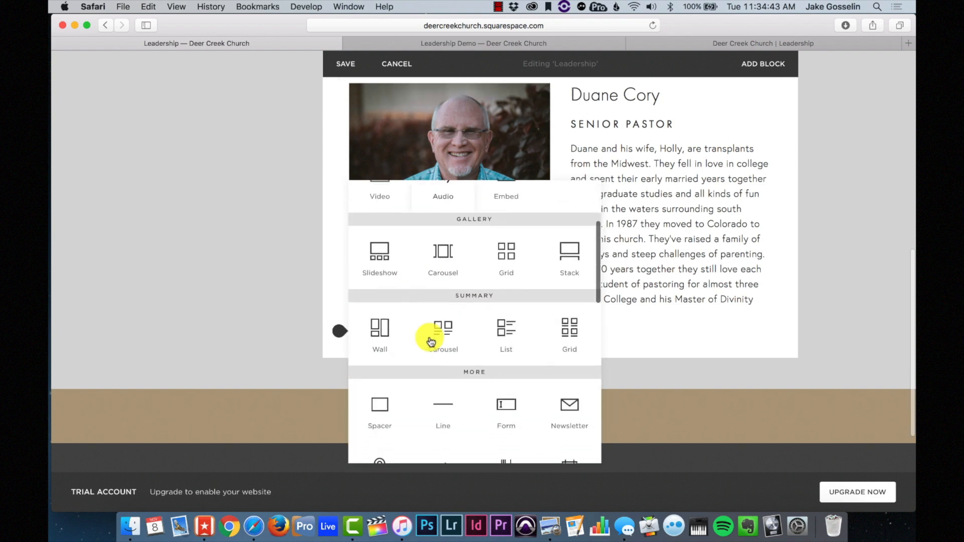
scroll(431, 341, "down", 2)
left_click(454, 345)
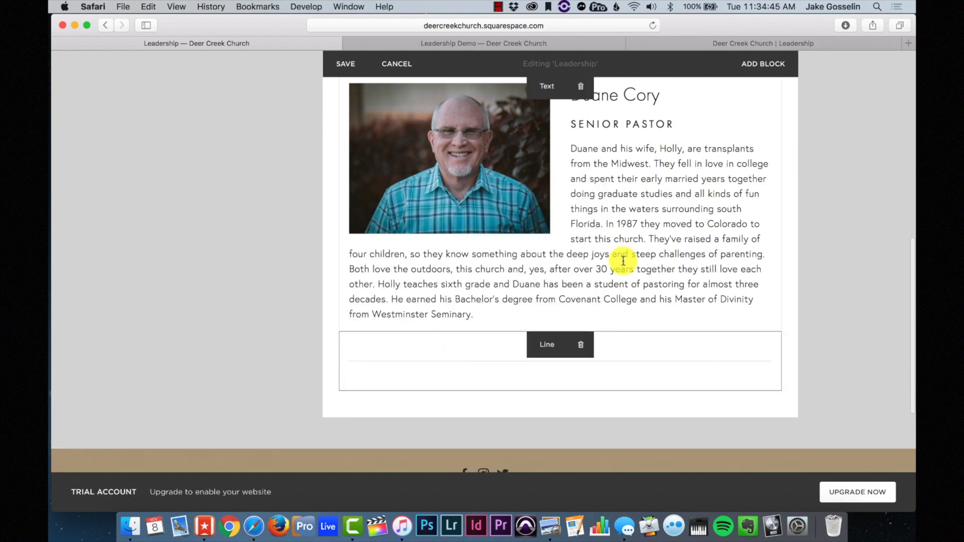
scroll(620, 258, "up", 3)
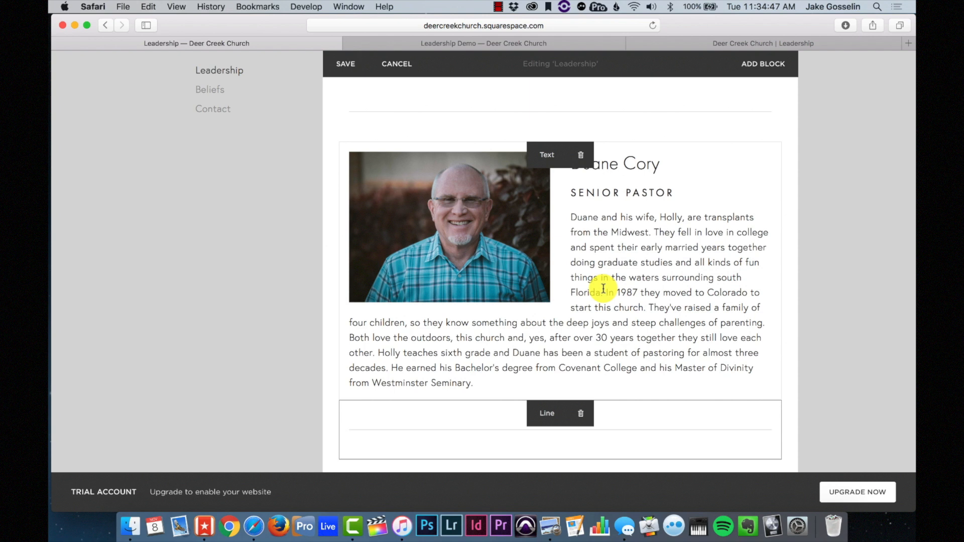
left_click(347, 62)
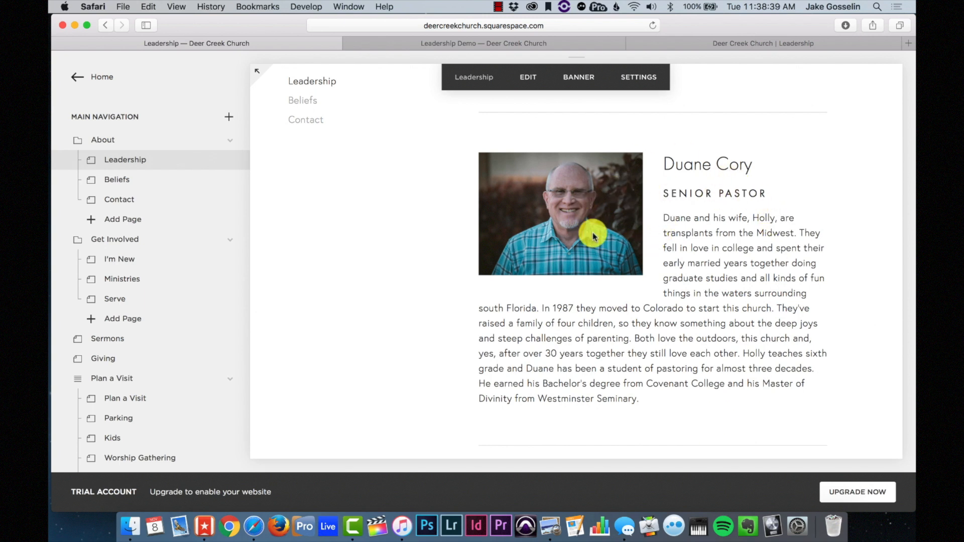
- Scroll down the Leadership page through the remaining staff bios to the last entry
scroll(605, 221, "down", 5)
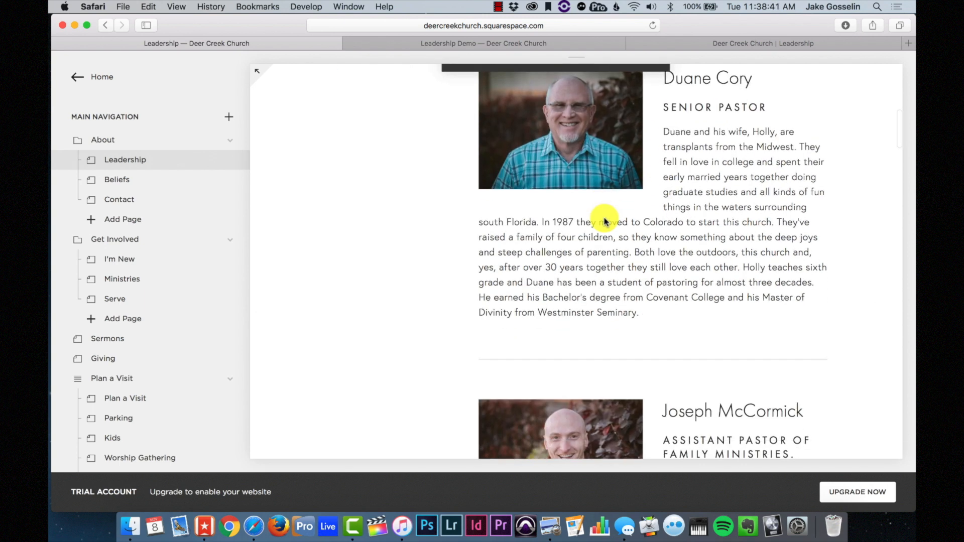
scroll(604, 220, "down", 2)
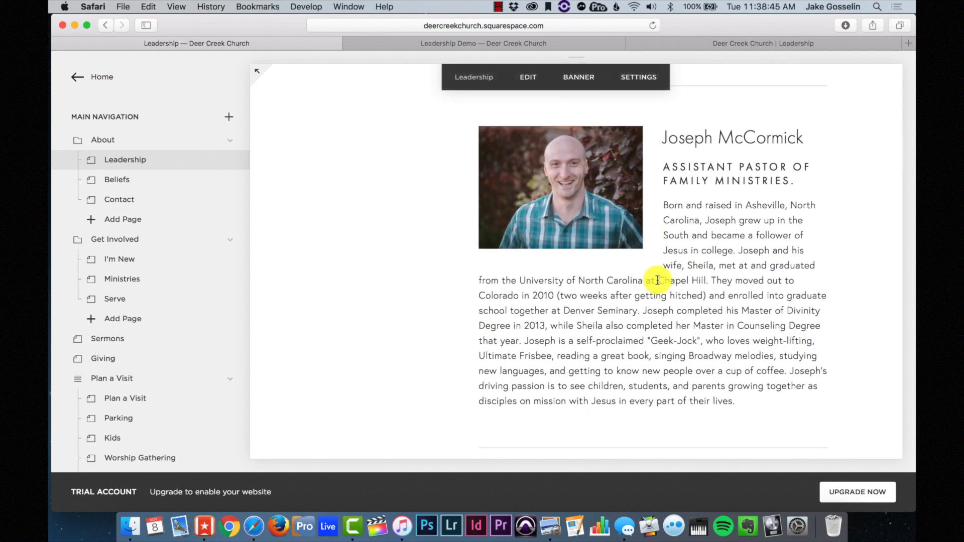
scroll(657, 281, "down", 9)
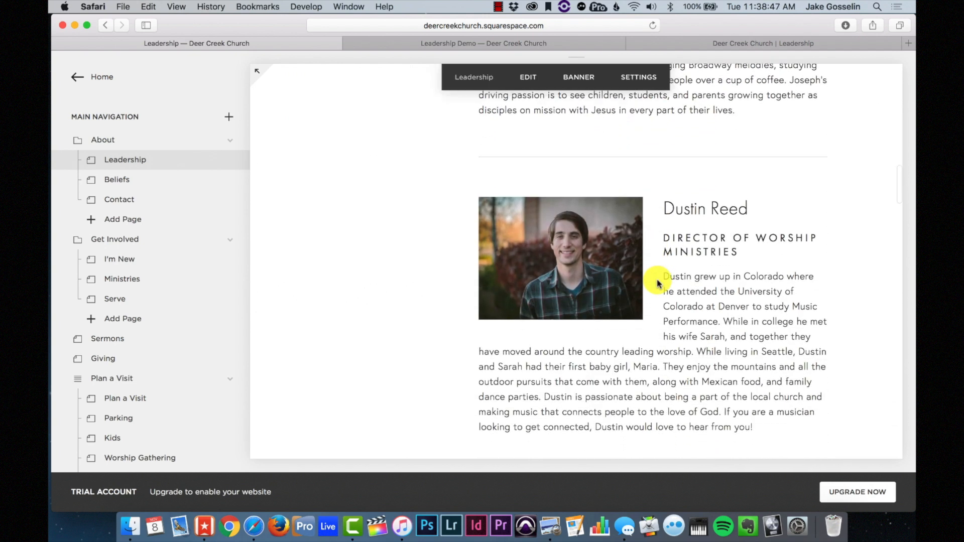
scroll(621, 224, "down", 5)
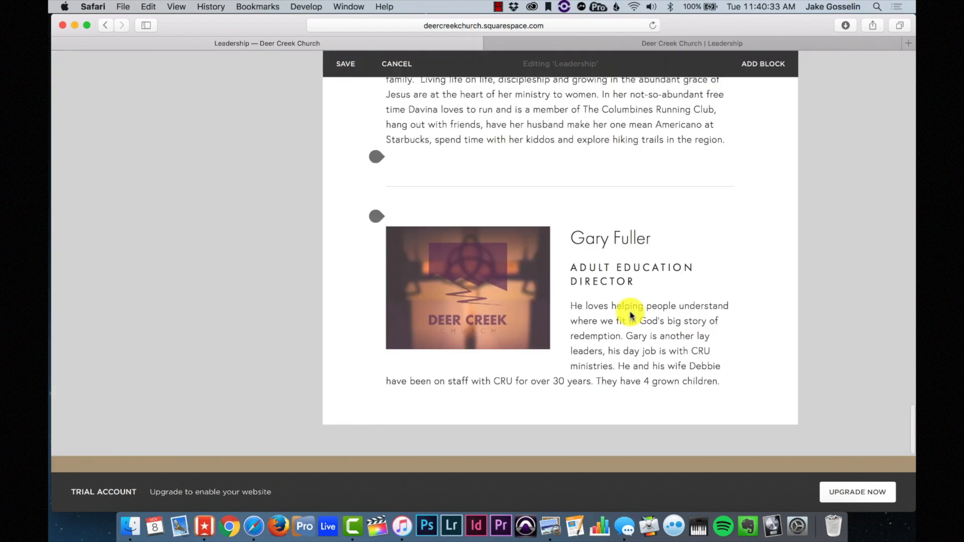
scroll(632, 316, "down", 3)
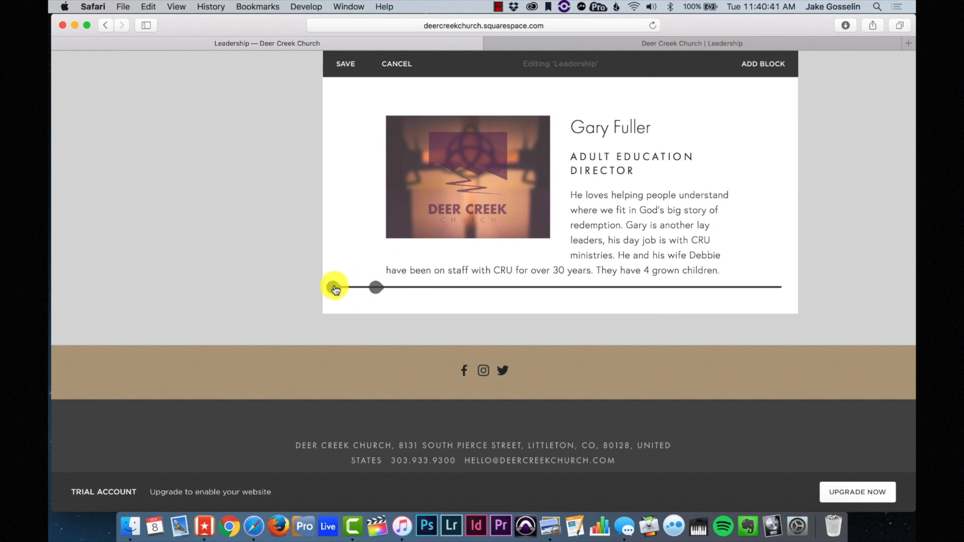
- Insert a divider line and an empty text block below the last staff bio
left_click(334, 288)
scroll(458, 327, "down", 5)
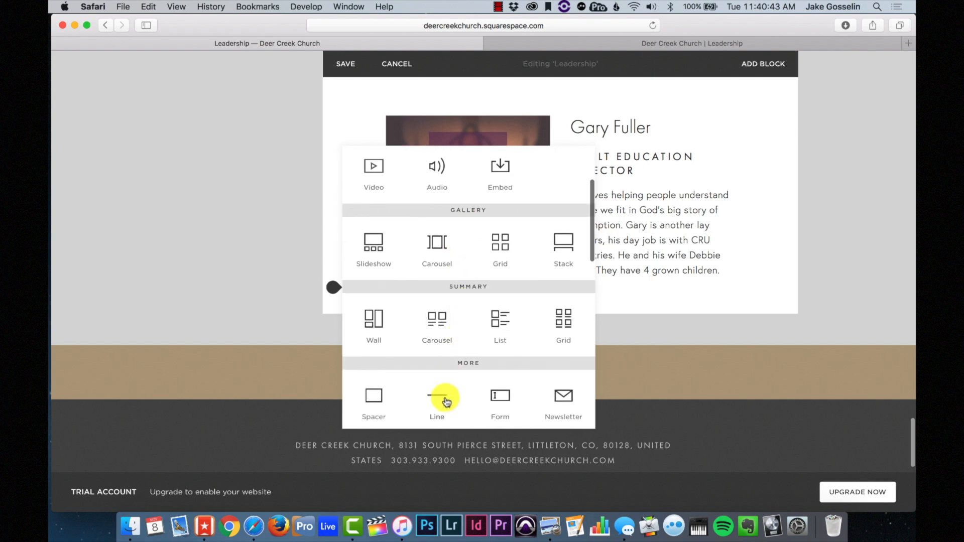
left_click(447, 402)
left_click(339, 346)
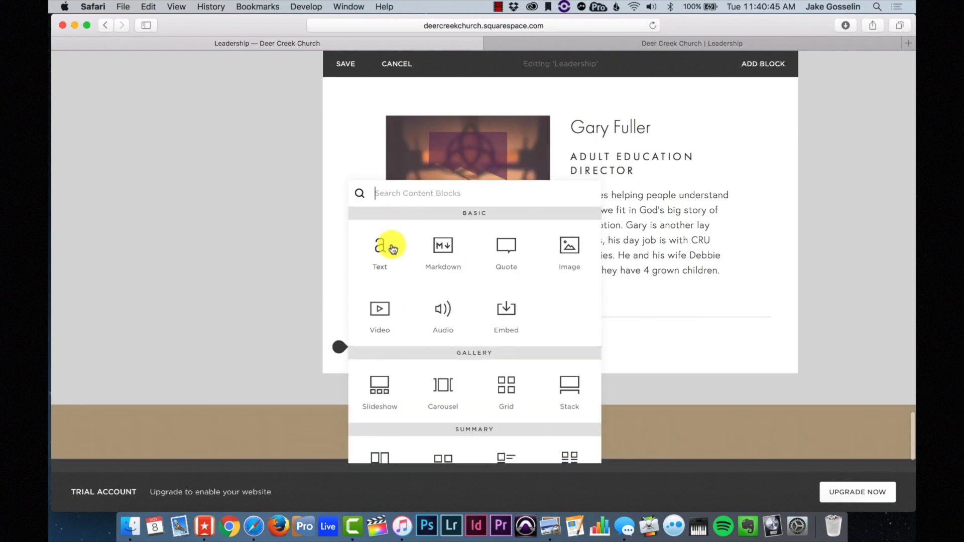
left_click(393, 250)
- Paste the Elders and Deacons text copied from the live Leadership page into the text block
left_click(696, 44)
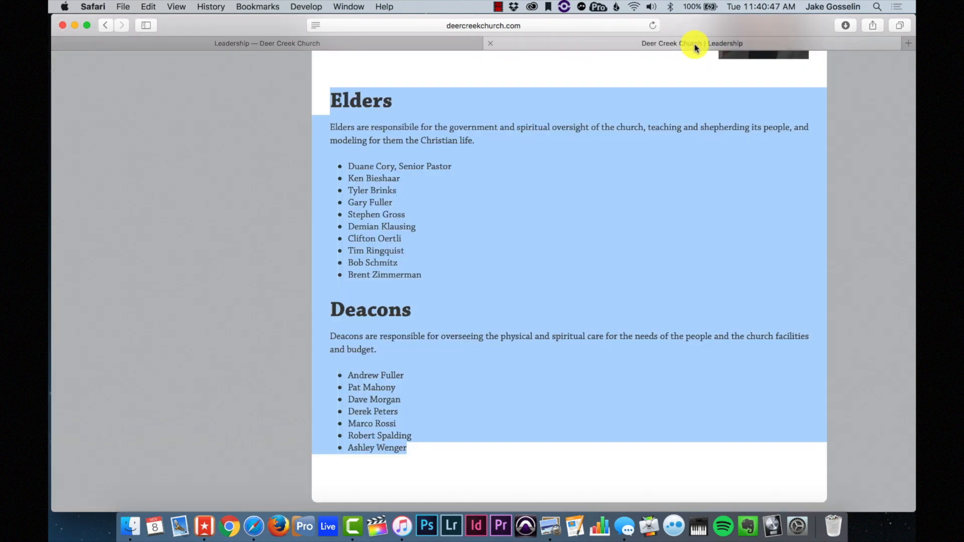
left_click(401, 41)
left_click(385, 370)
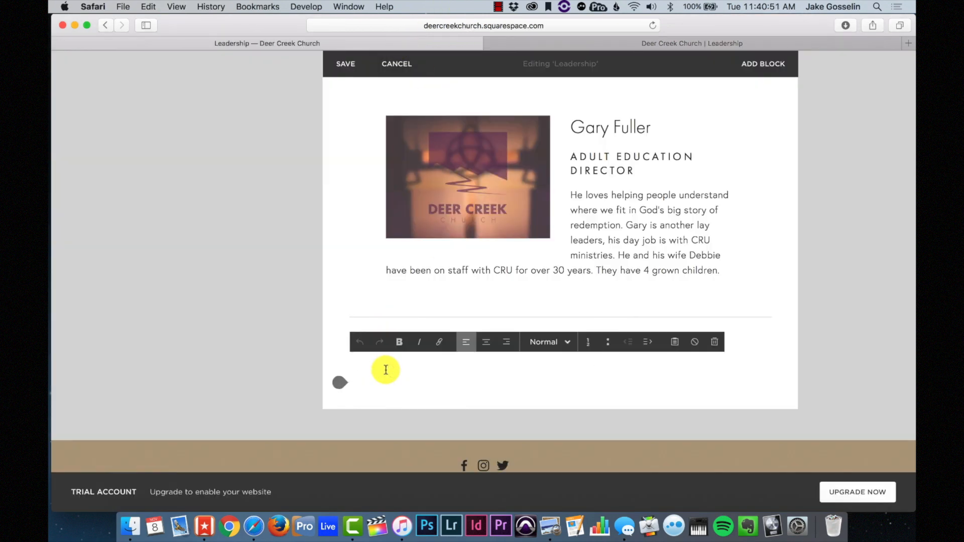
key("super+v")
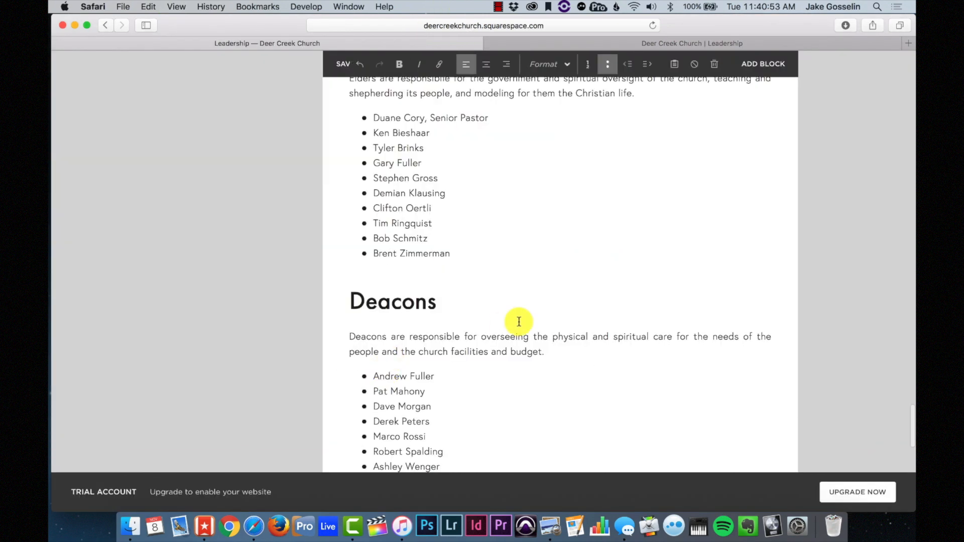
left_click(485, 350)
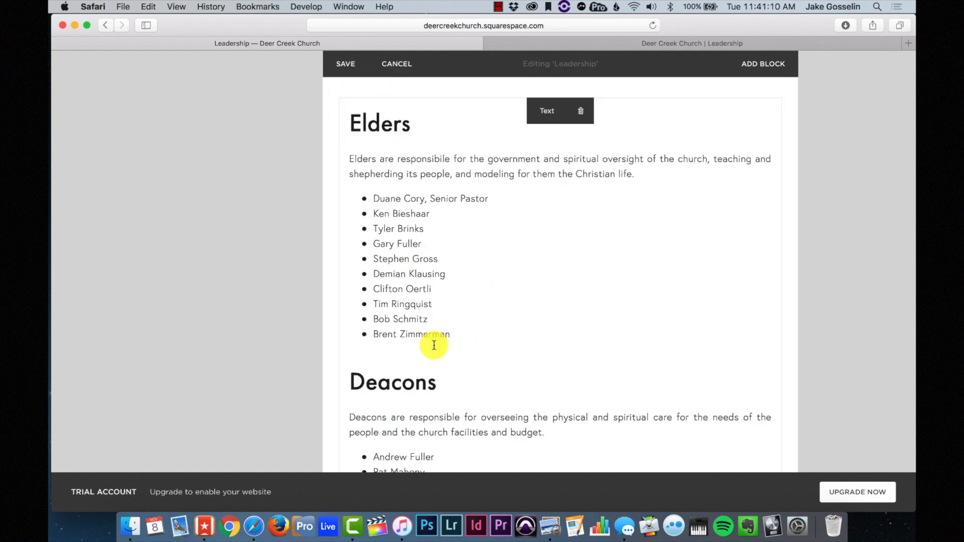
scroll(434, 345, "down", 5)
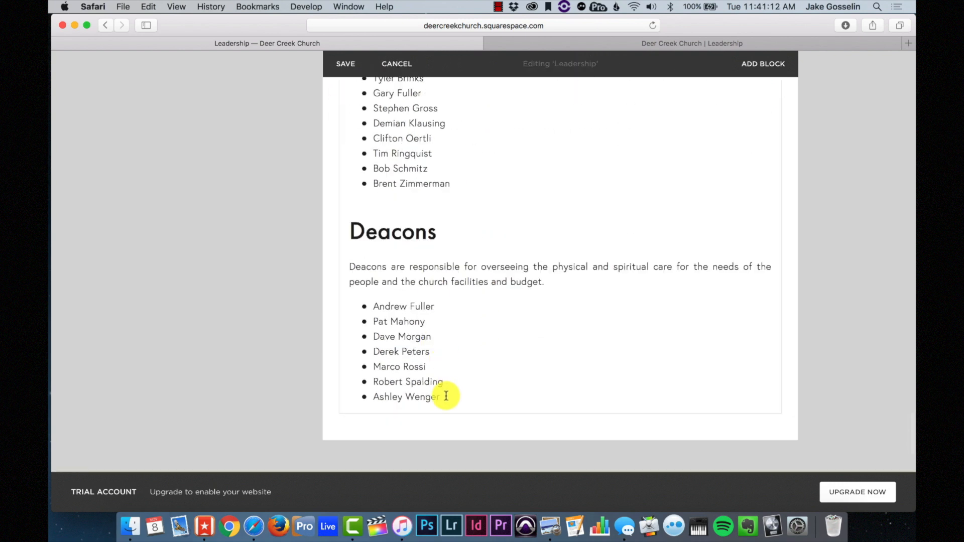
left_click_drag(442, 396, 351, 156)
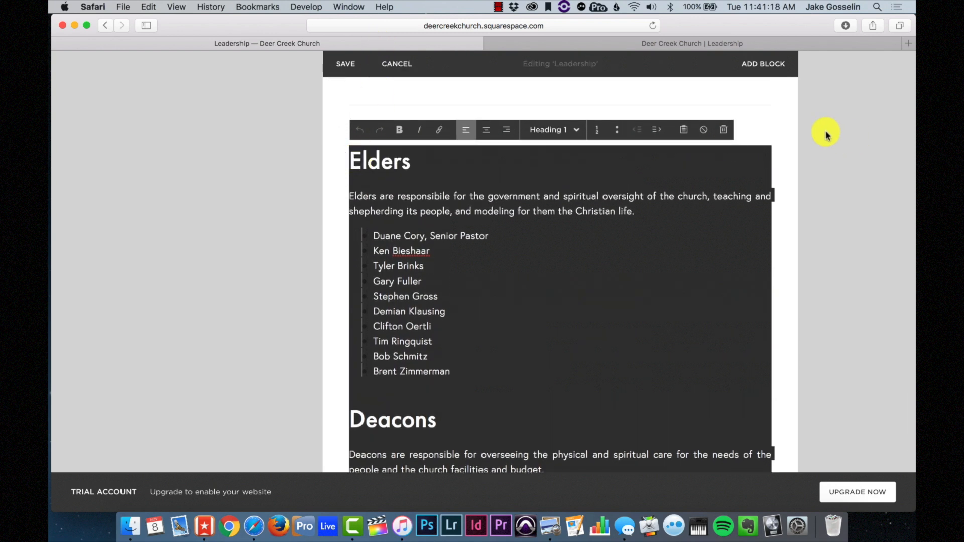
- Clear the text's formatting, make Elders a Heading 1 and keep its description as normal text
left_click(706, 132)
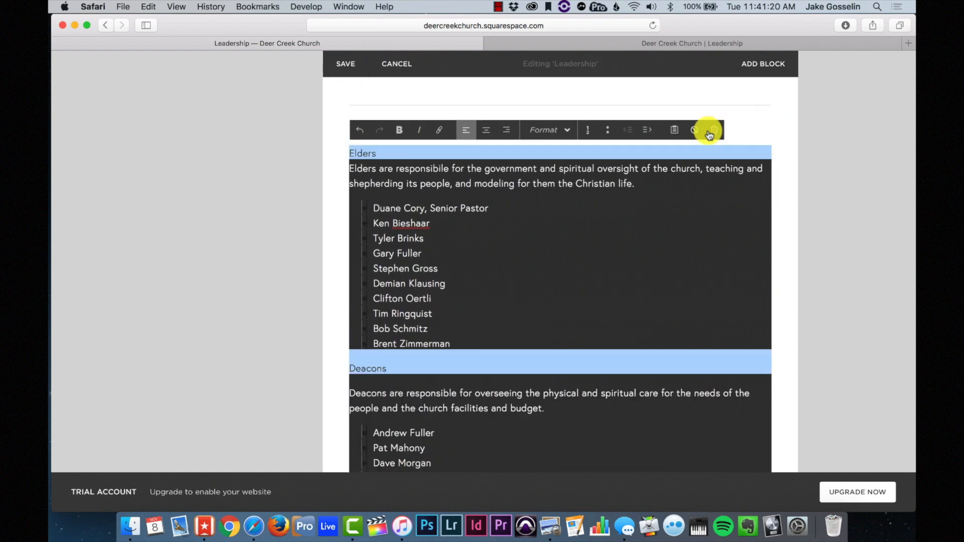
left_click(709, 134)
left_click(677, 161)
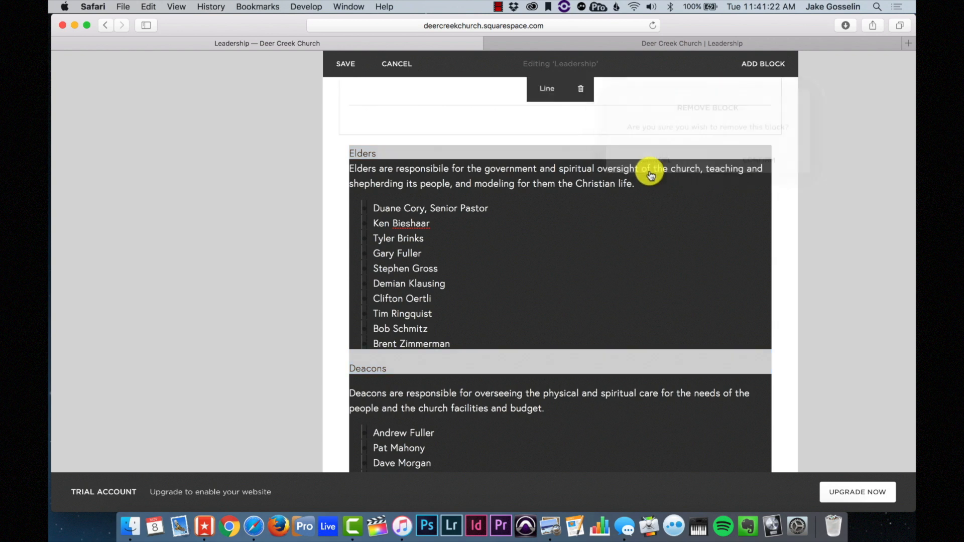
left_click(441, 183)
left_click_drag(388, 158, 351, 153)
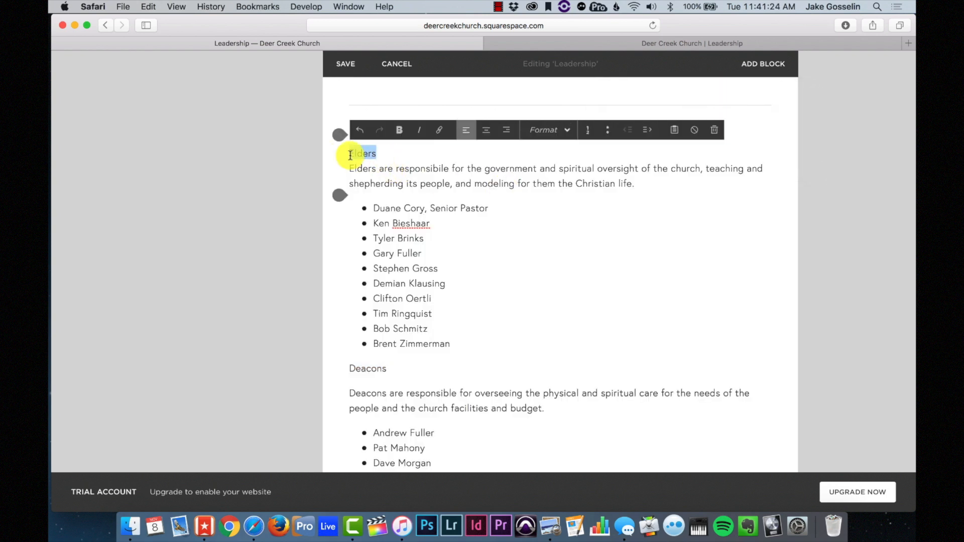
left_click(550, 130)
left_click(554, 166)
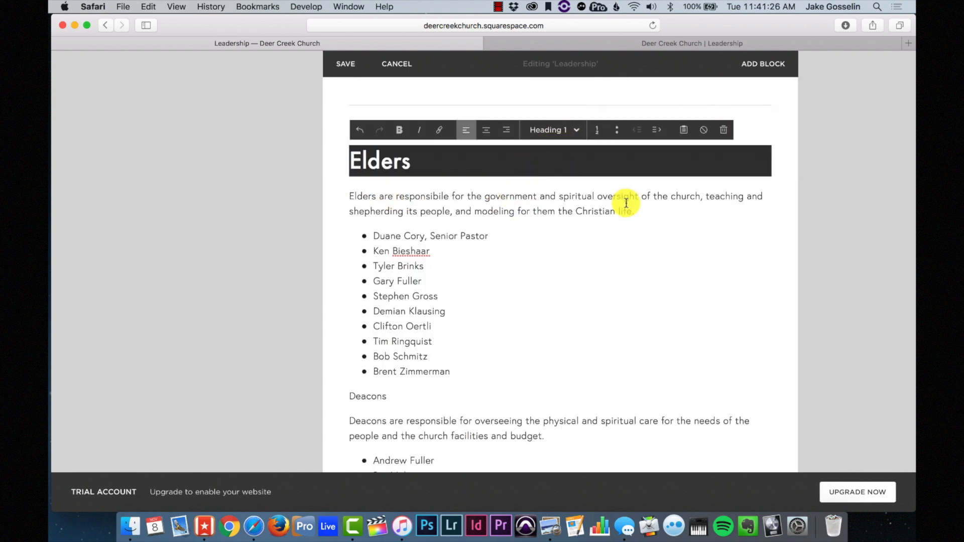
left_click_drag(636, 211, 323, 198)
left_click(535, 131)
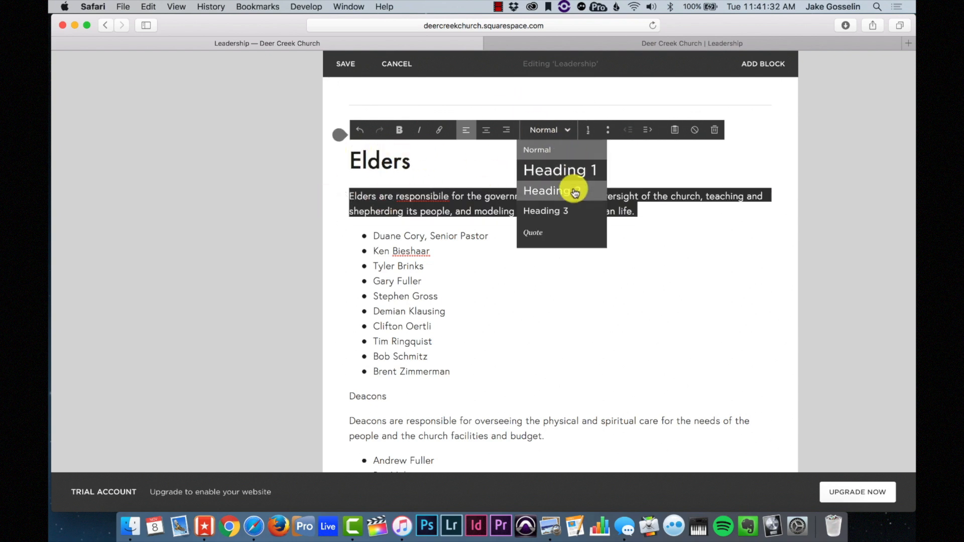
left_click(678, 199)
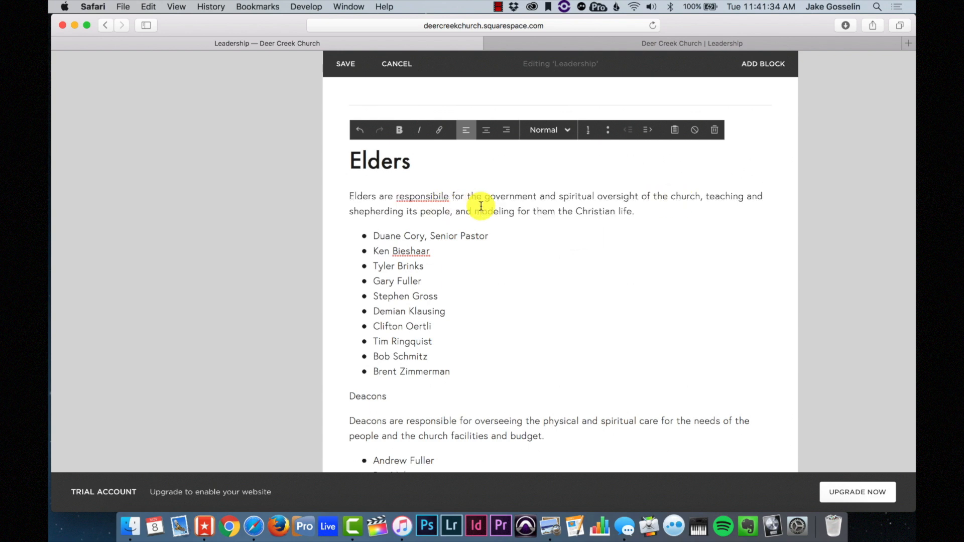
- Make Deacons a Heading 1, undoing the accidental merge with its description
scroll(479, 203, "down", 3)
left_click_drag(392, 301, 319, 308)
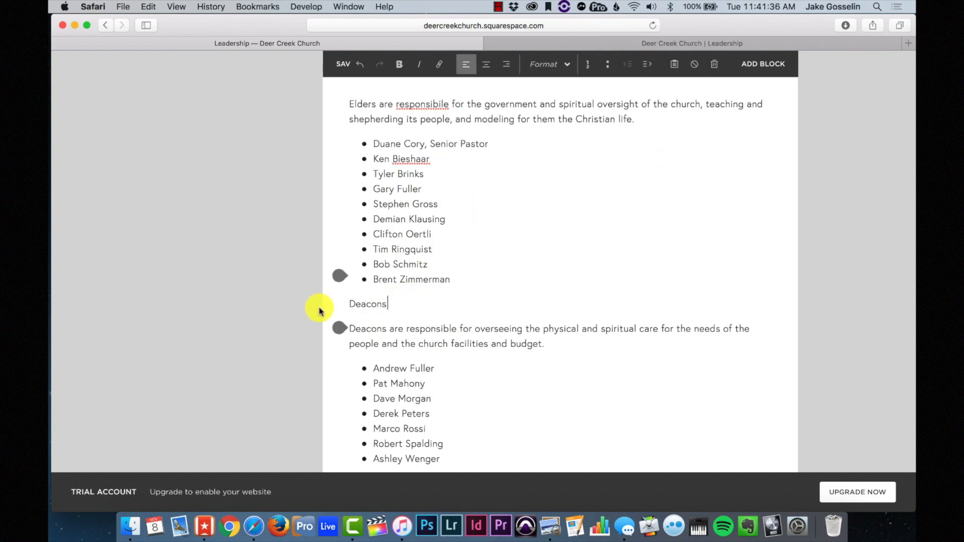
left_click(550, 66)
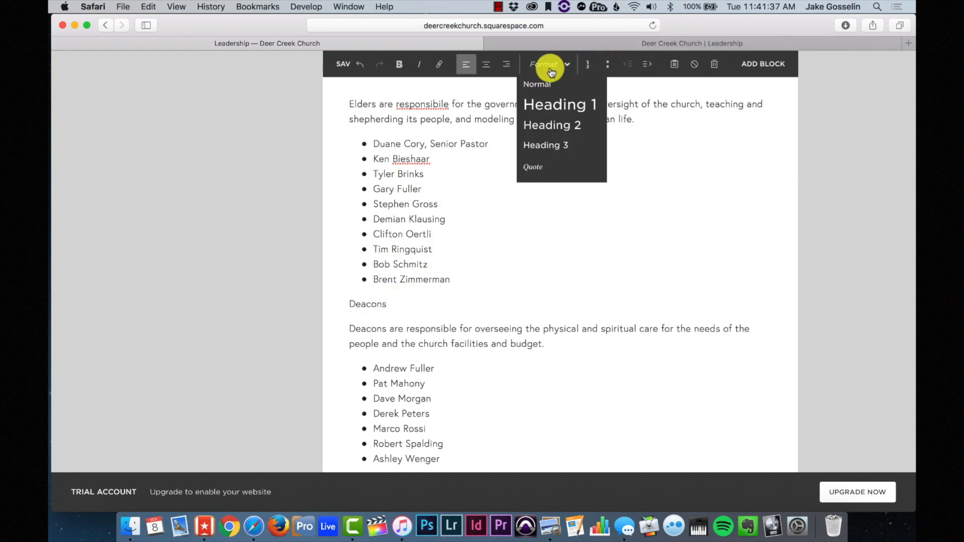
left_click(555, 106)
key("BackSpace")
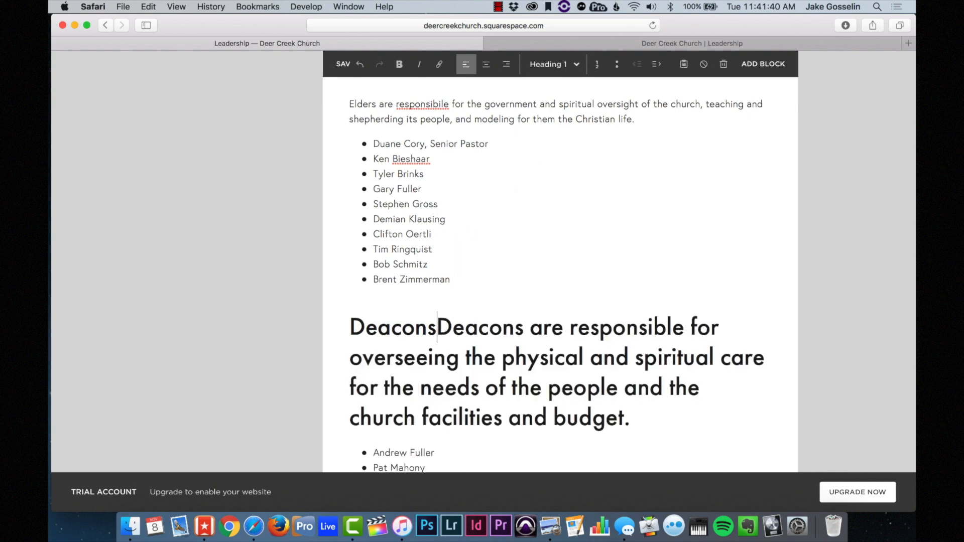
key("super+z")
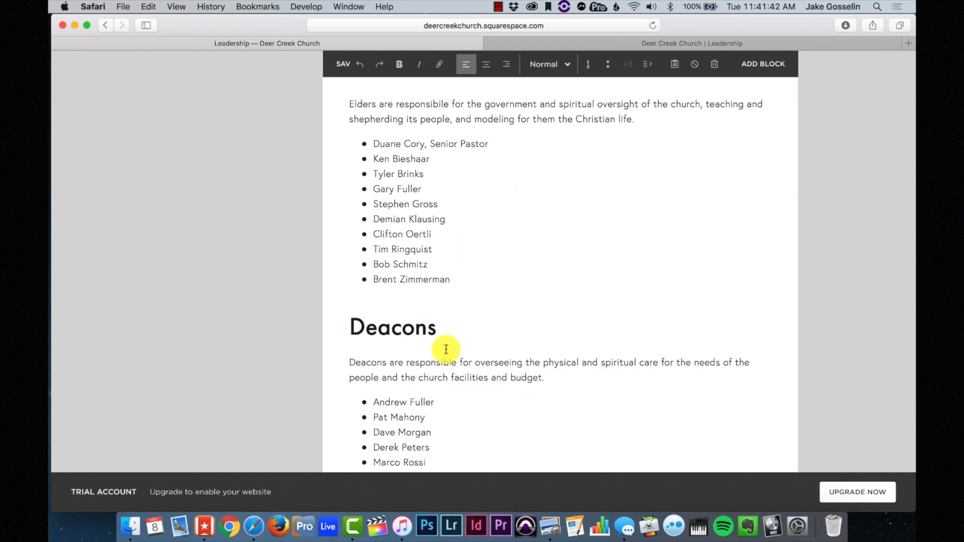
left_click(461, 306)
scroll(461, 305, "up", 3)
left_click(460, 316)
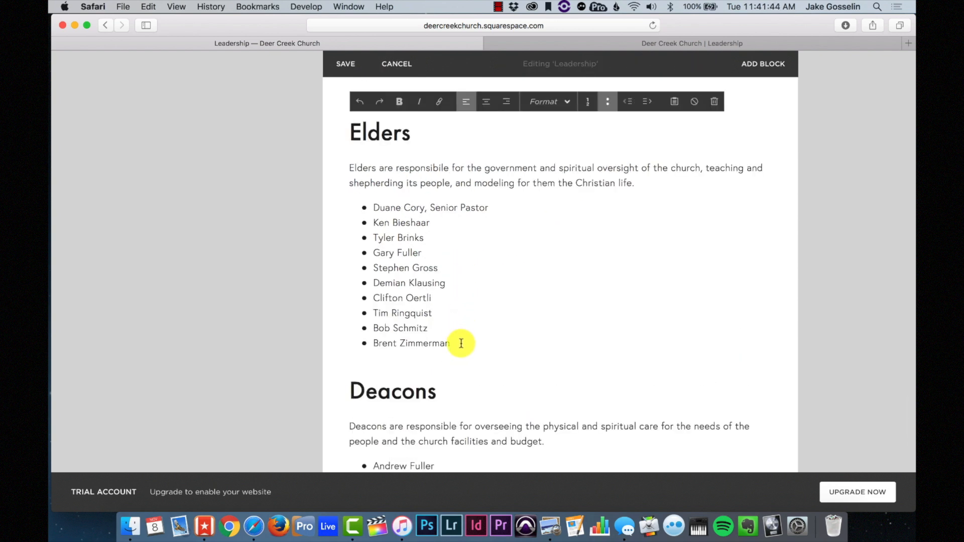
scroll(461, 343, "down", 6)
scroll(460, 345, "up", 4)
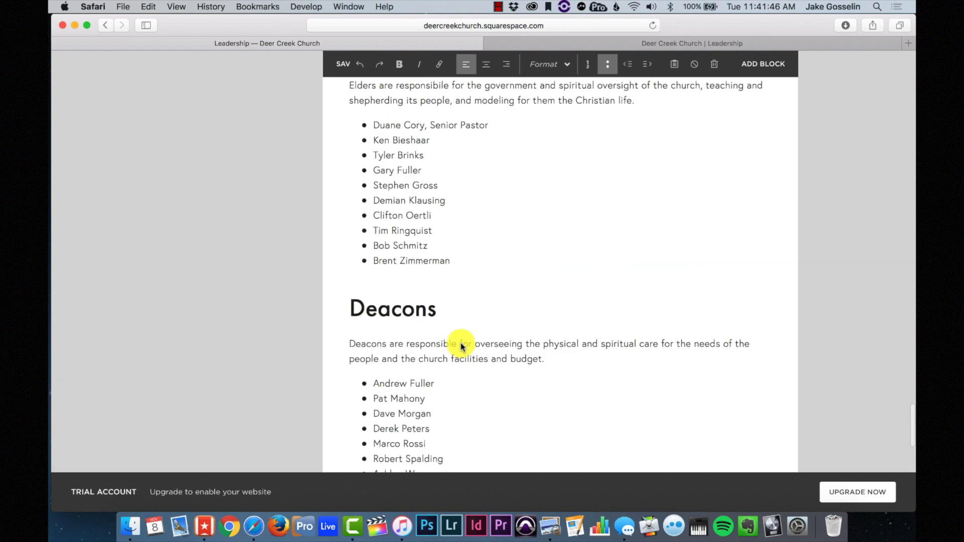
scroll(459, 344, "up", 3)
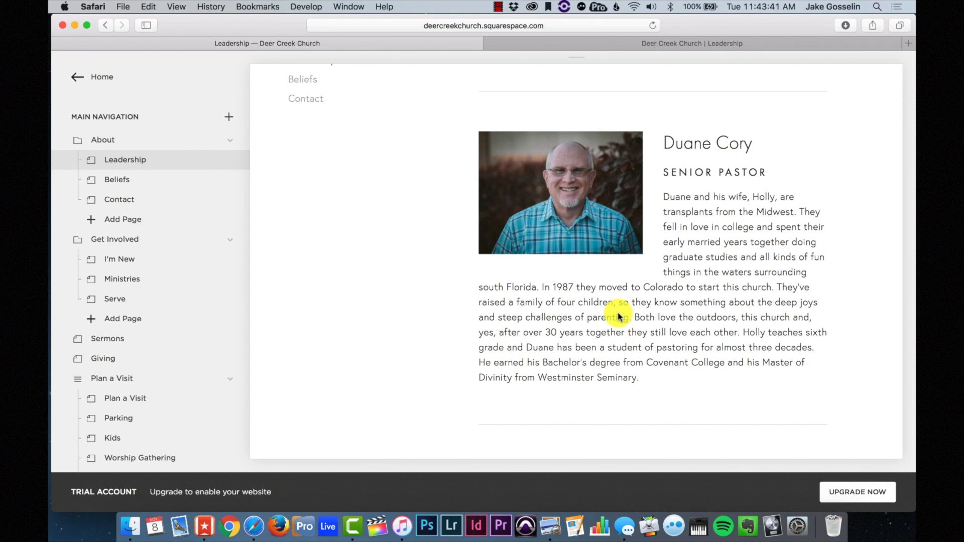
- Add a Contact line after the pastor's bio linked to his mailto e-mail address, then save
mouse_move(628, 133)
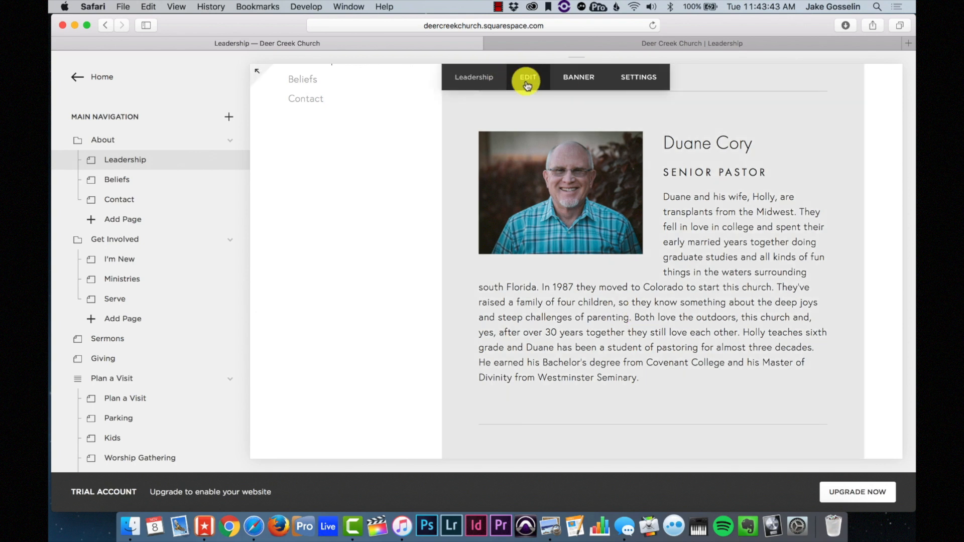
left_click(527, 83)
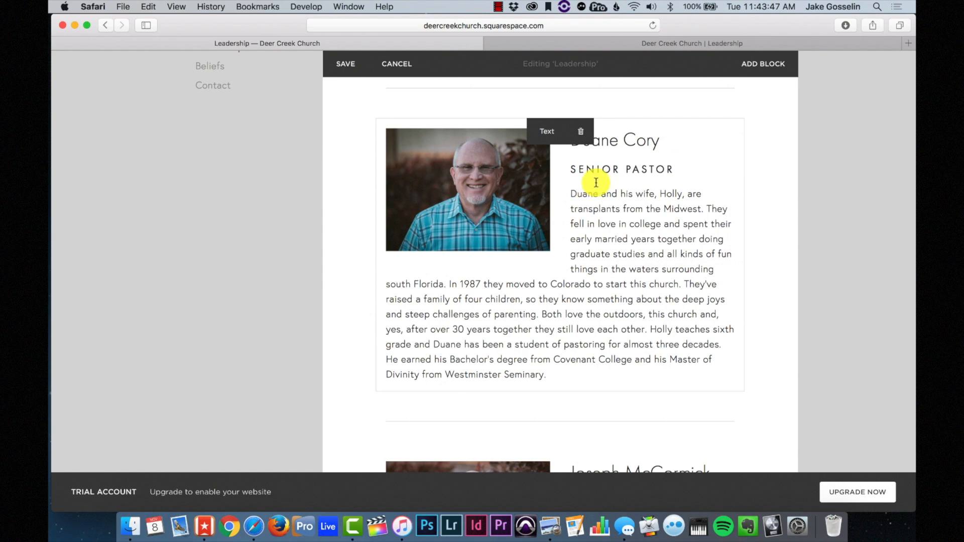
left_click(551, 374)
key("Return")
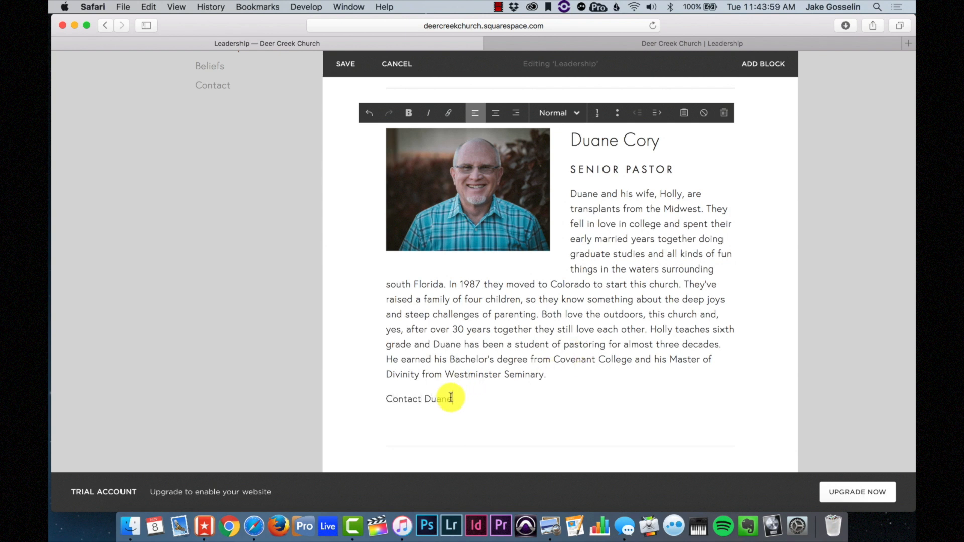
left_click_drag(454, 399, 377, 398)
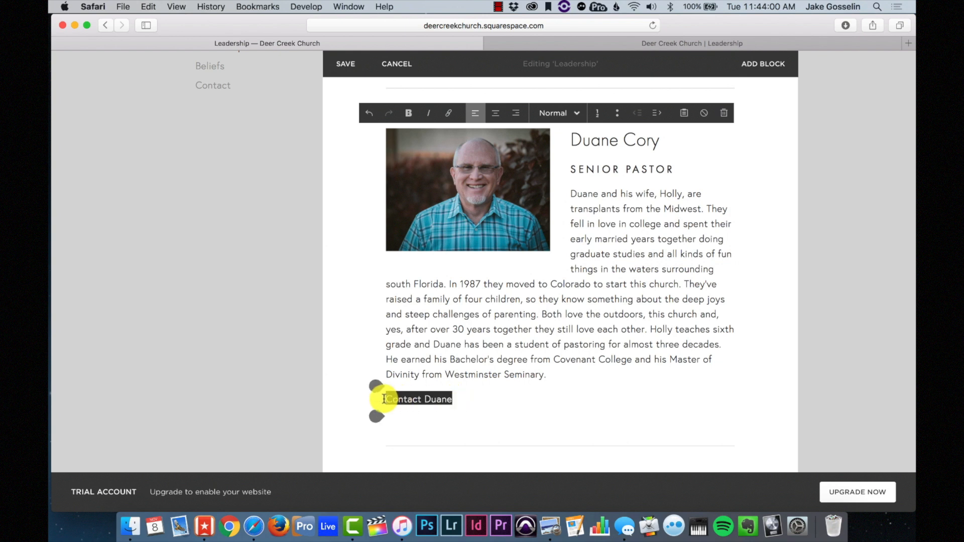
left_click(450, 115)
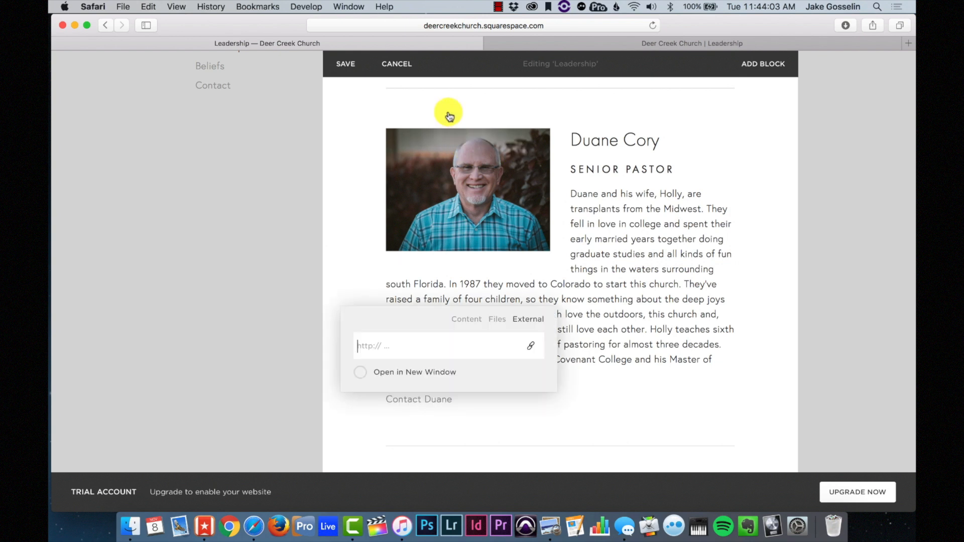
type("m")
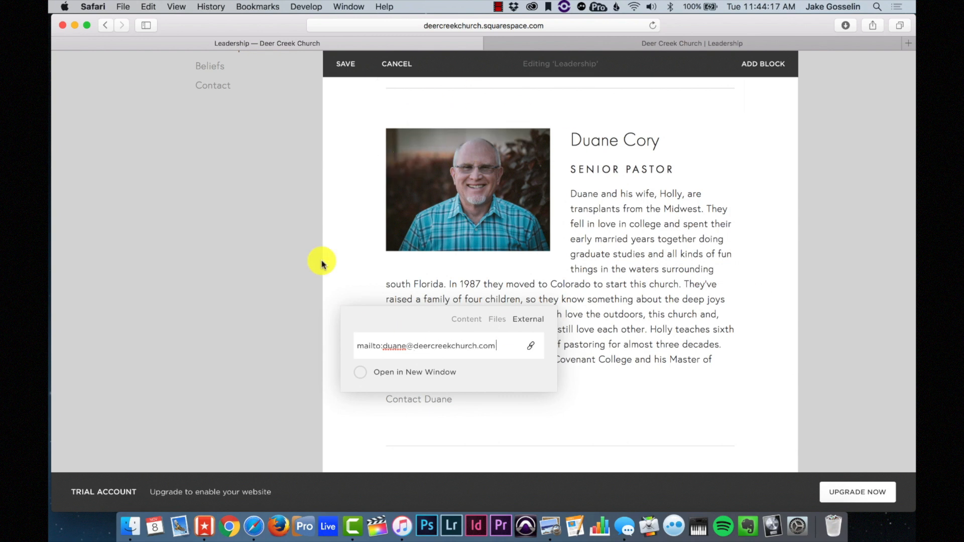
left_click(345, 64)
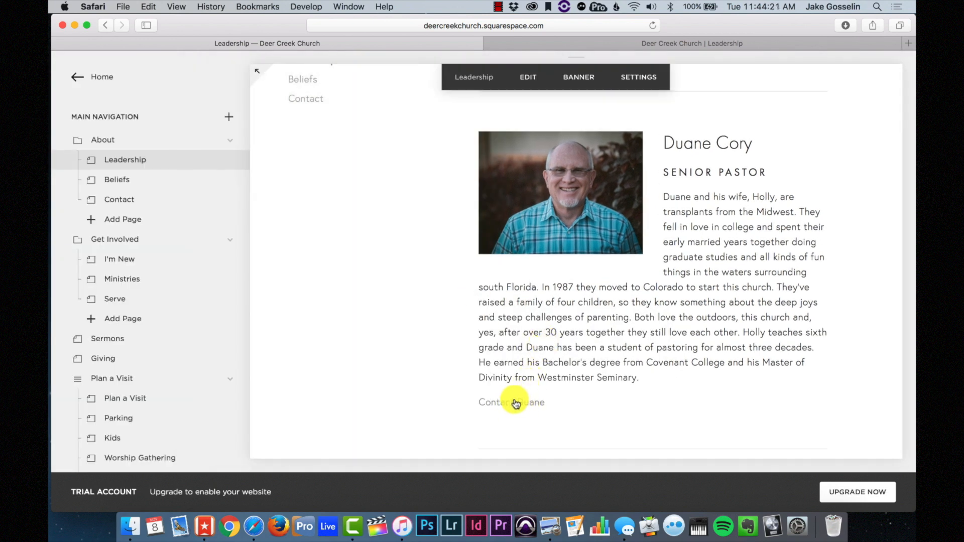
- Test the e-mail link, then delete the Contact line from the pastor's bio
left_click(528, 407)
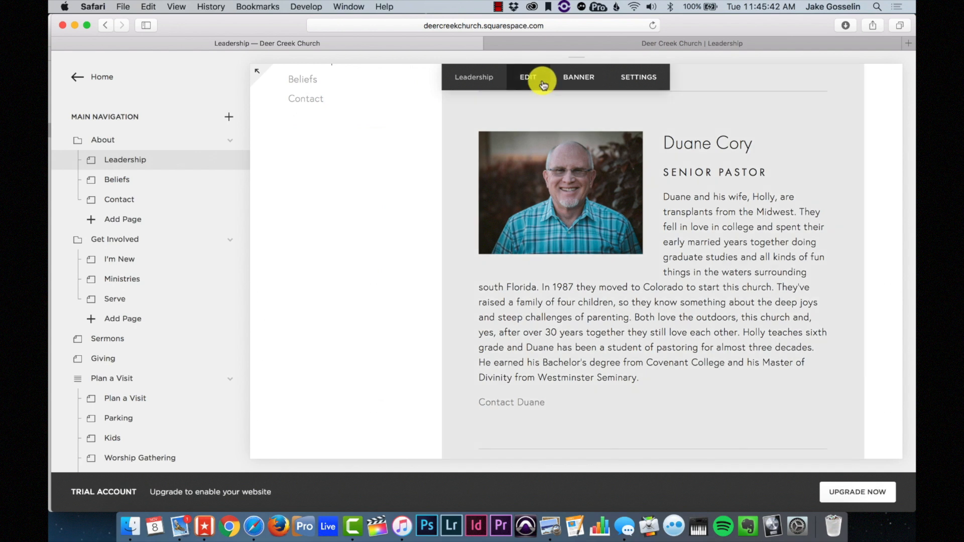
left_click(505, 80)
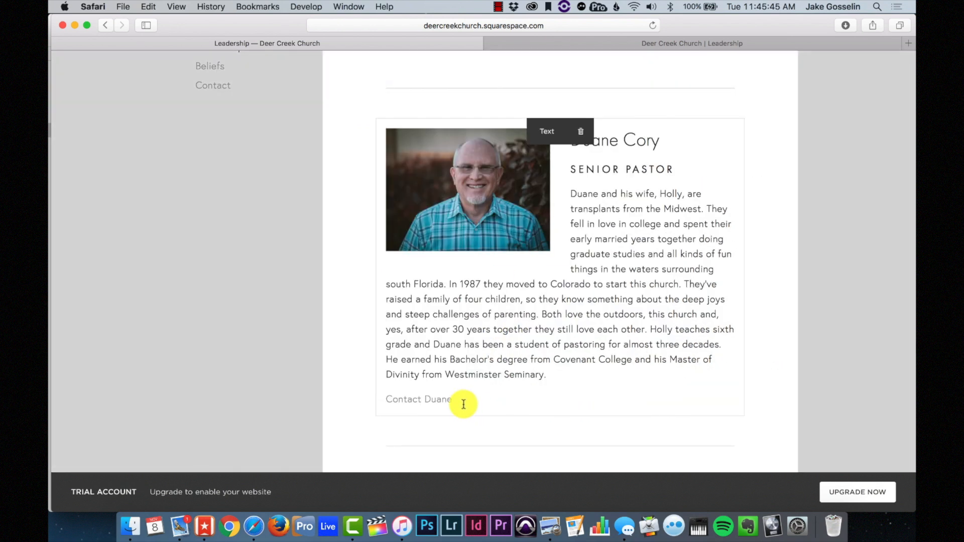
left_click(463, 404)
left_click_drag(465, 398, 370, 392)
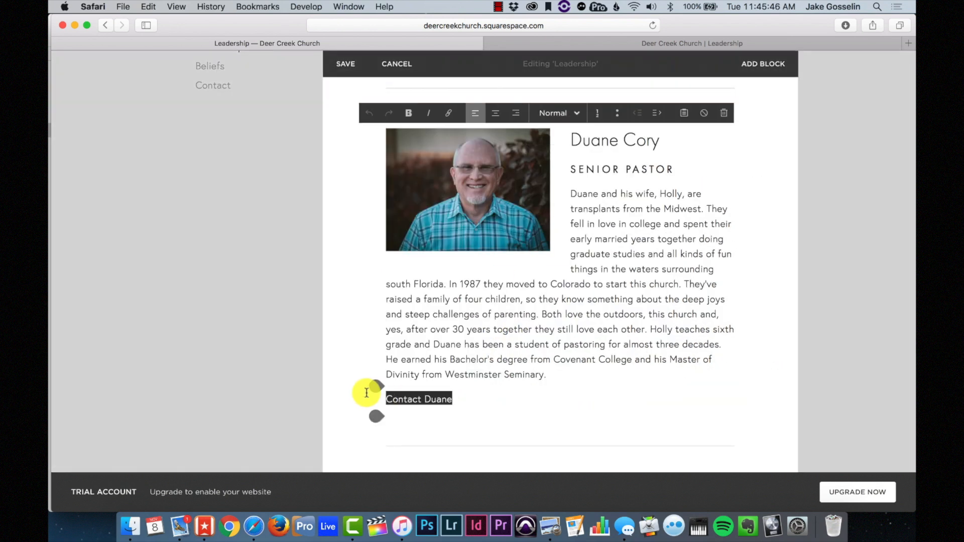
key("BackSpace")
key("BackSpace")
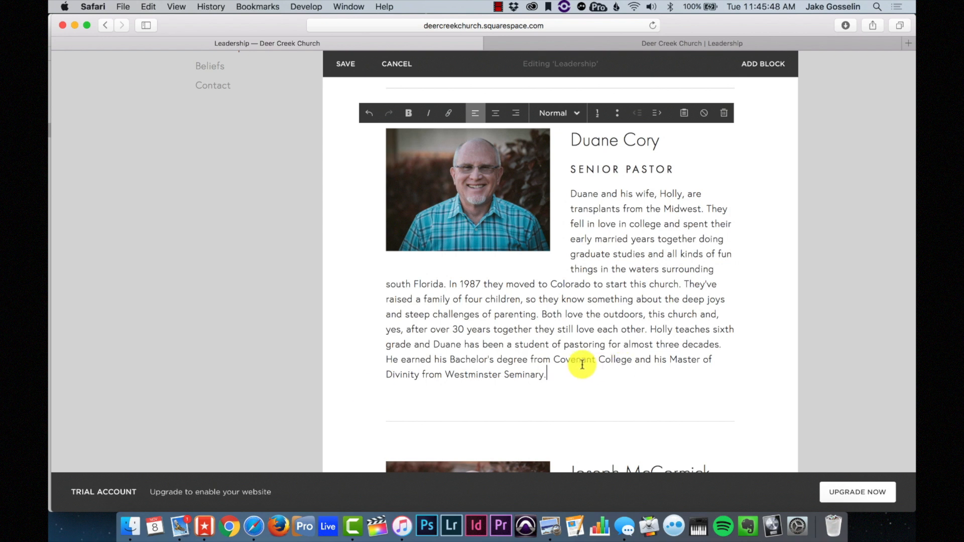
scroll(583, 363, "up", 1)
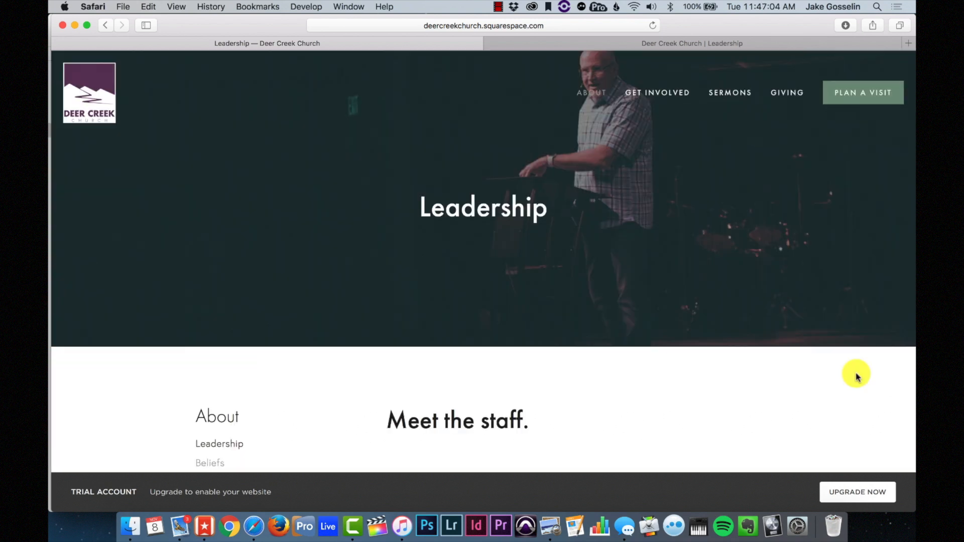
- Load the home page in the preview, then go back to the Leadership page
scroll(854, 376, "down", 2)
scroll(854, 377, "up", 2)
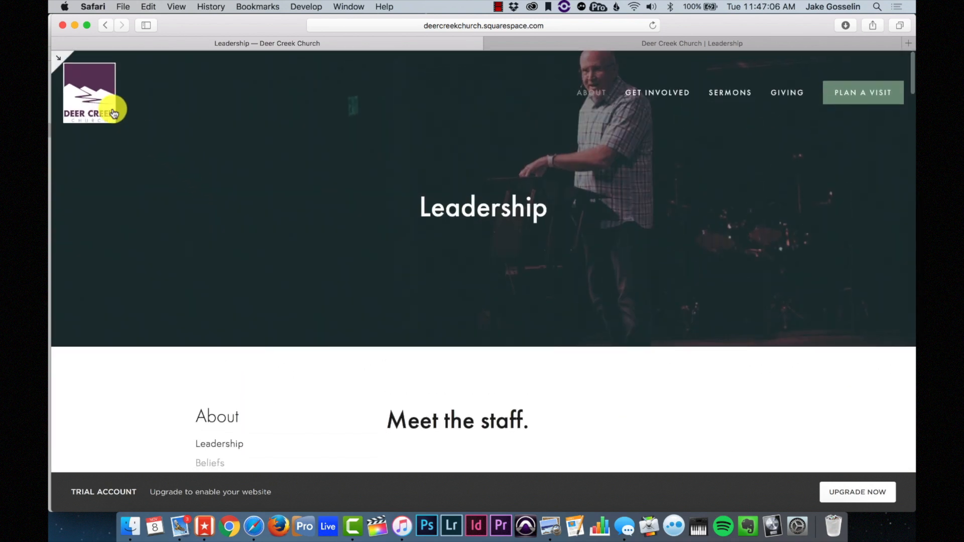
left_click(112, 110)
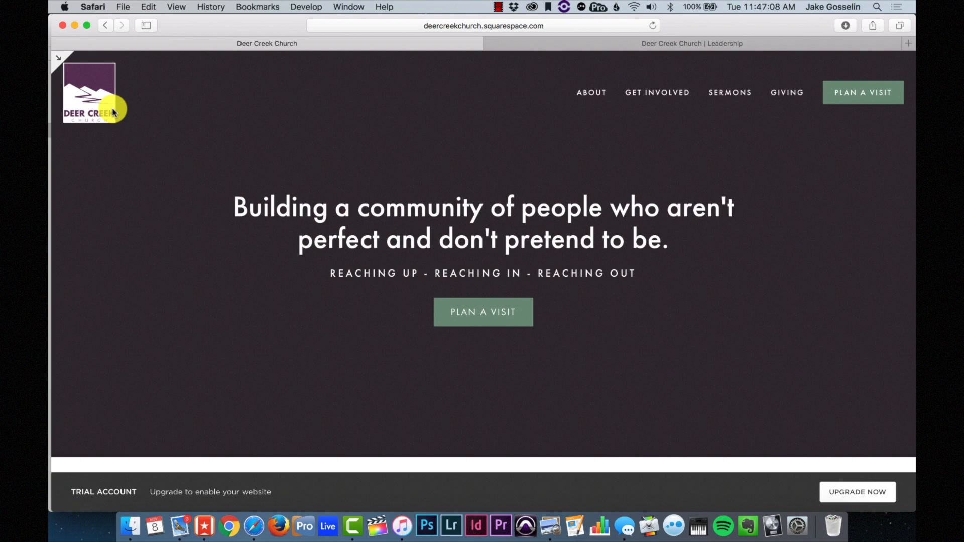
mouse_move(595, 93)
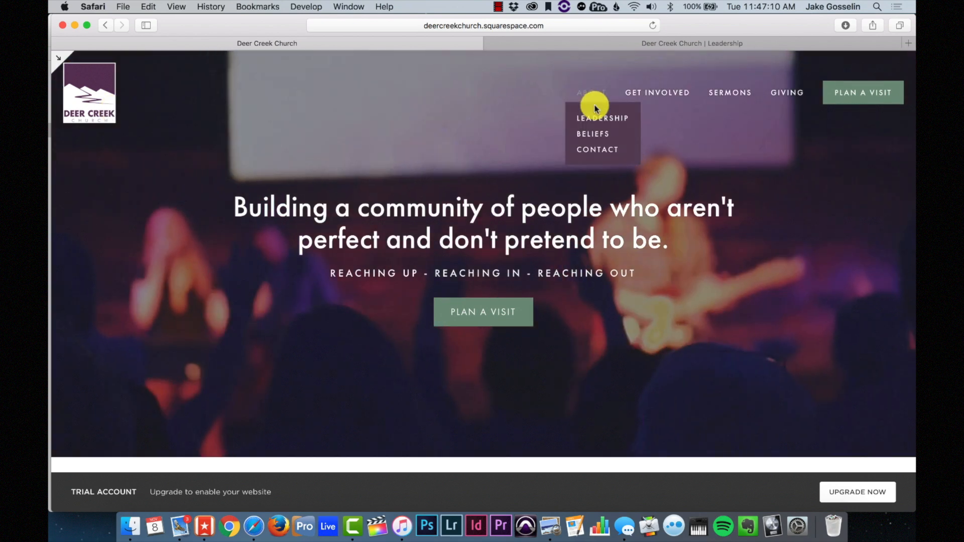
left_click(595, 116)
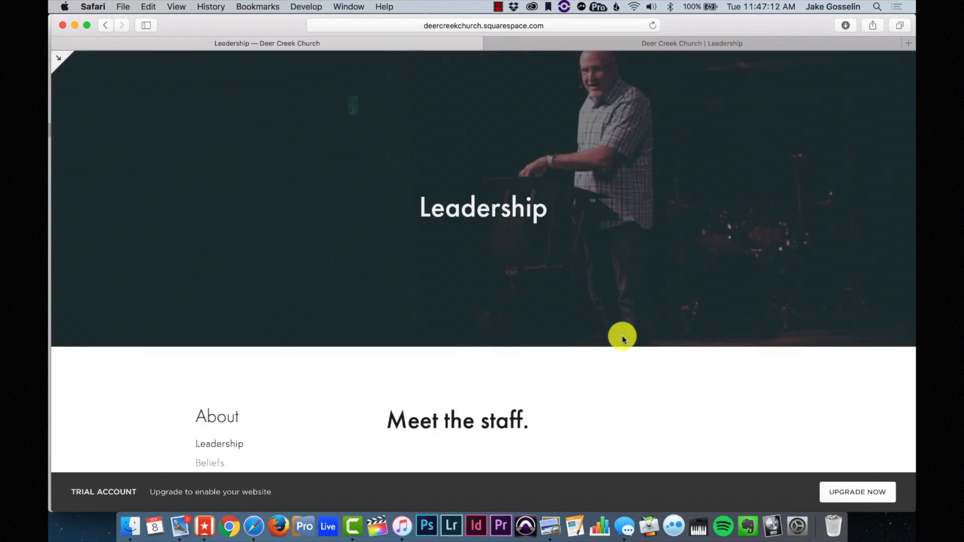
scroll(621, 336, "down", 5)
scroll(624, 341, "down", 2)
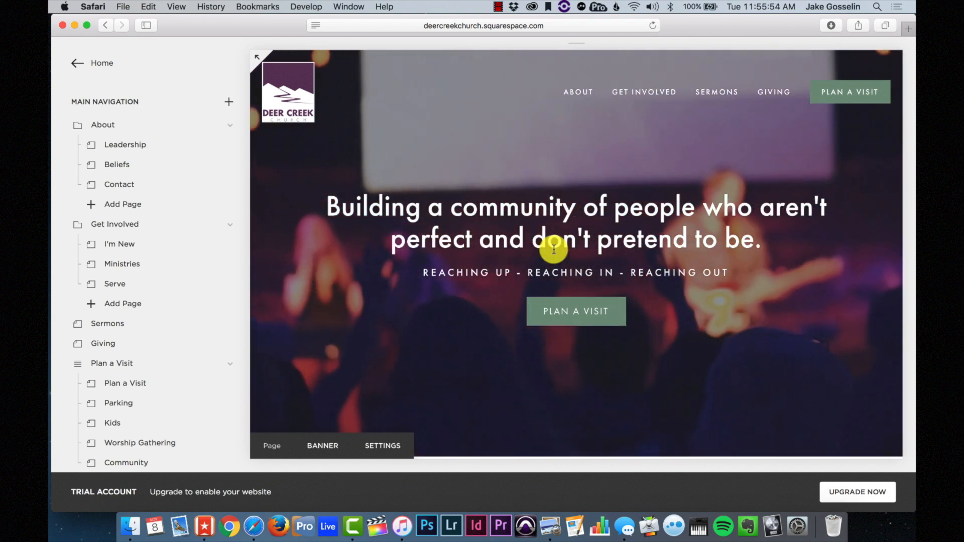
- Open Beliefs under About and read through Our Mission, Our Values and Our Beliefs
mouse_move(578, 96)
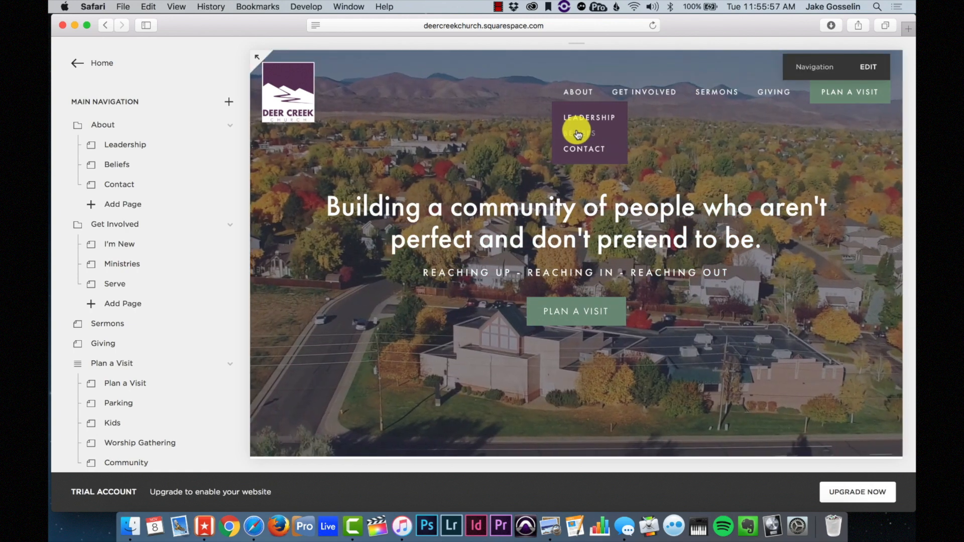
left_click(578, 134)
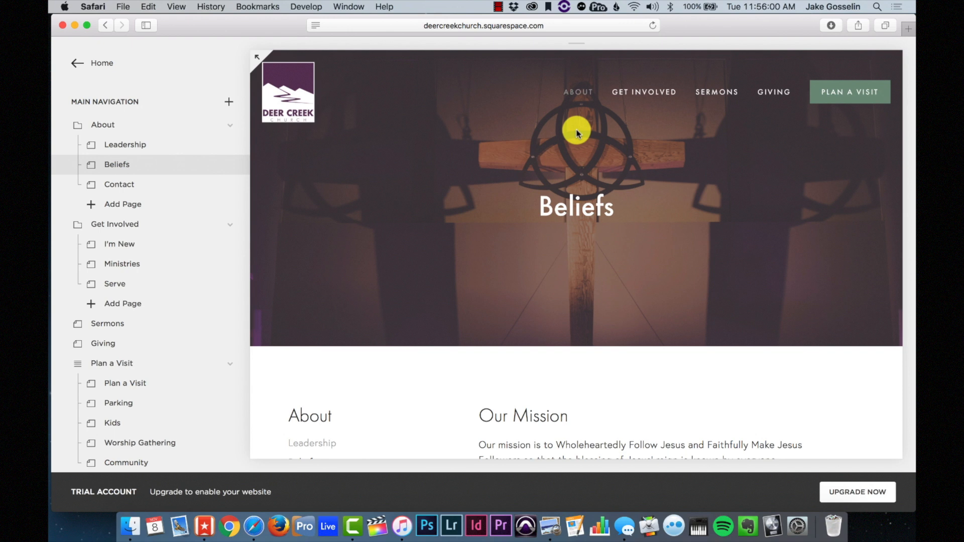
scroll(576, 134, "down", 5)
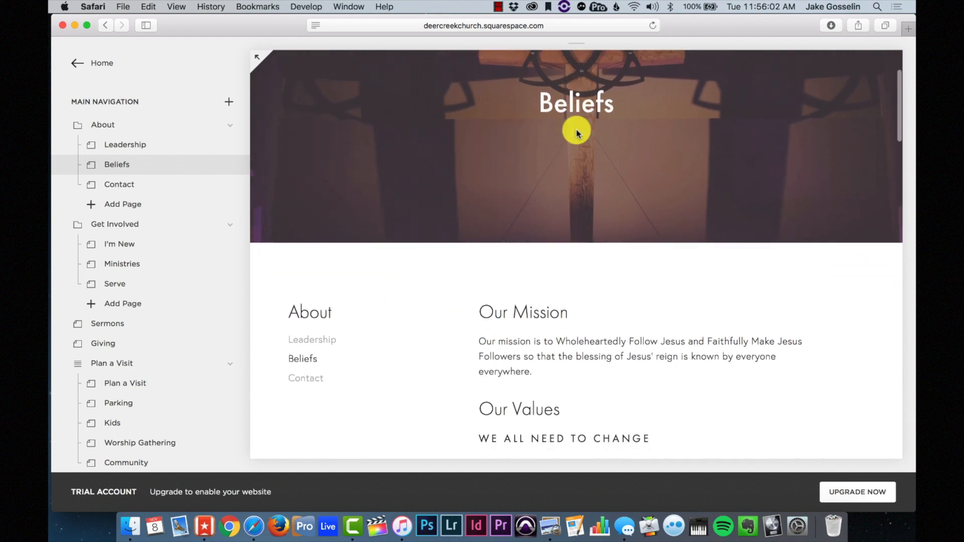
scroll(577, 133, "down", 3)
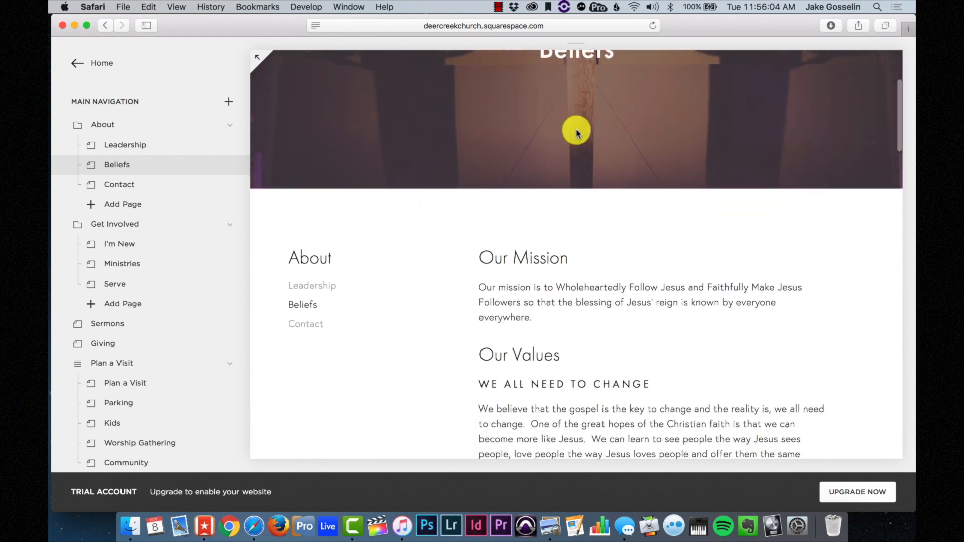
scroll(524, 316, "down", 7)
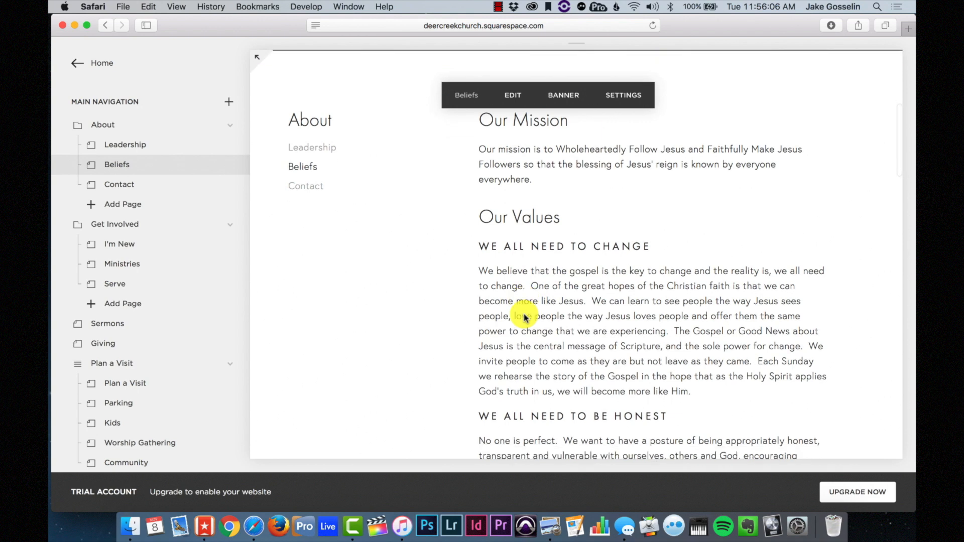
scroll(524, 316, "down", 7)
scroll(524, 317, "up", 8)
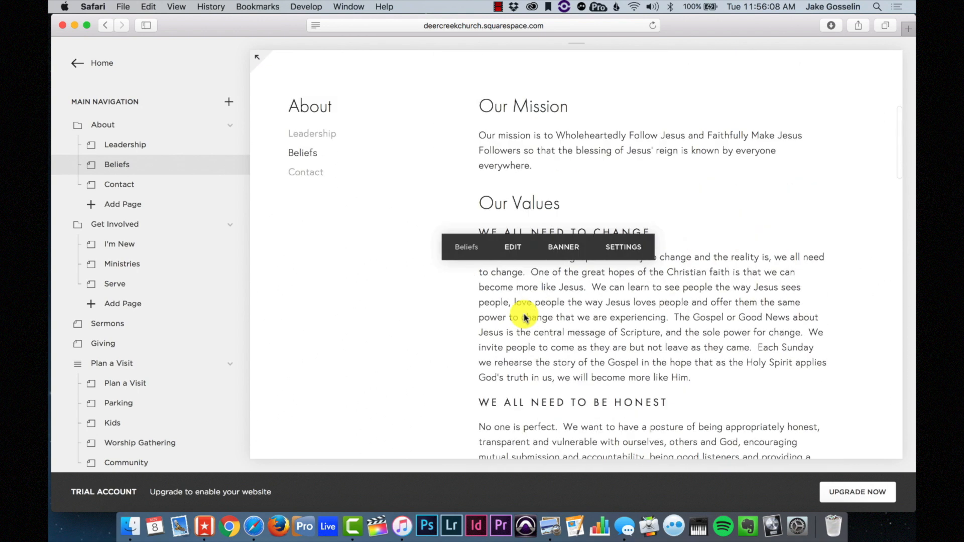
scroll(523, 316, "up", 15)
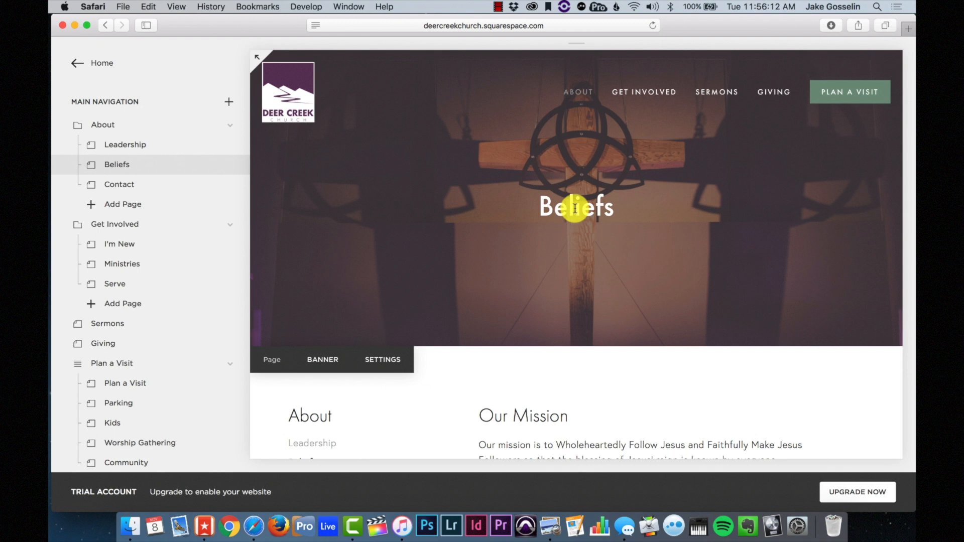
scroll(617, 204, "down", 12)
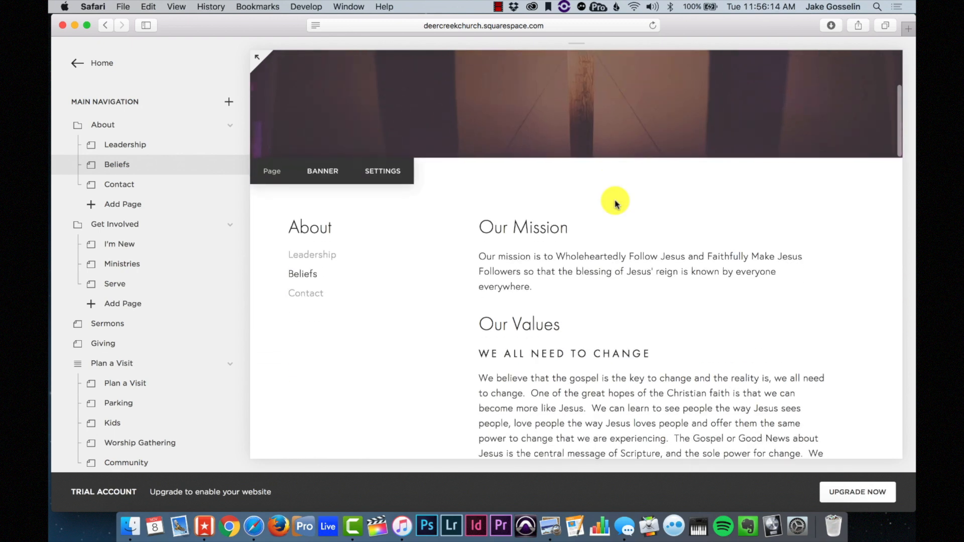
scroll(564, 238, "down", 6)
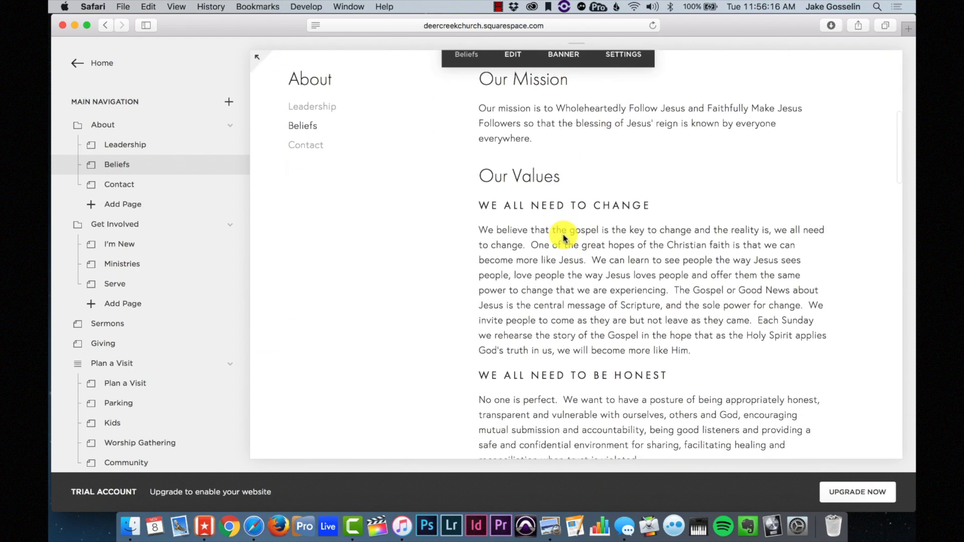
scroll(564, 239, "down", 8)
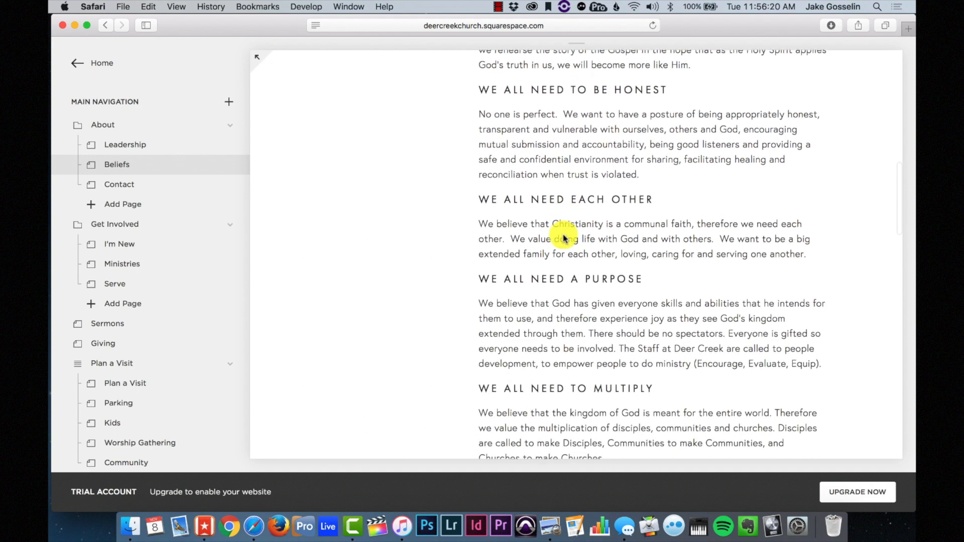
scroll(564, 238, "up", 13)
scroll(563, 238, "up", 5)
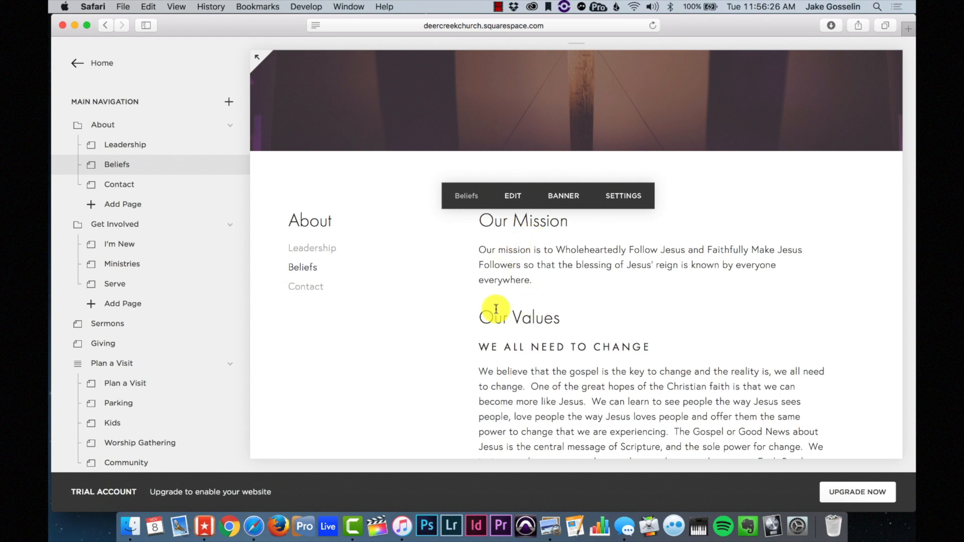
scroll(496, 309, "down", 1)
scroll(530, 314, "down", 3)
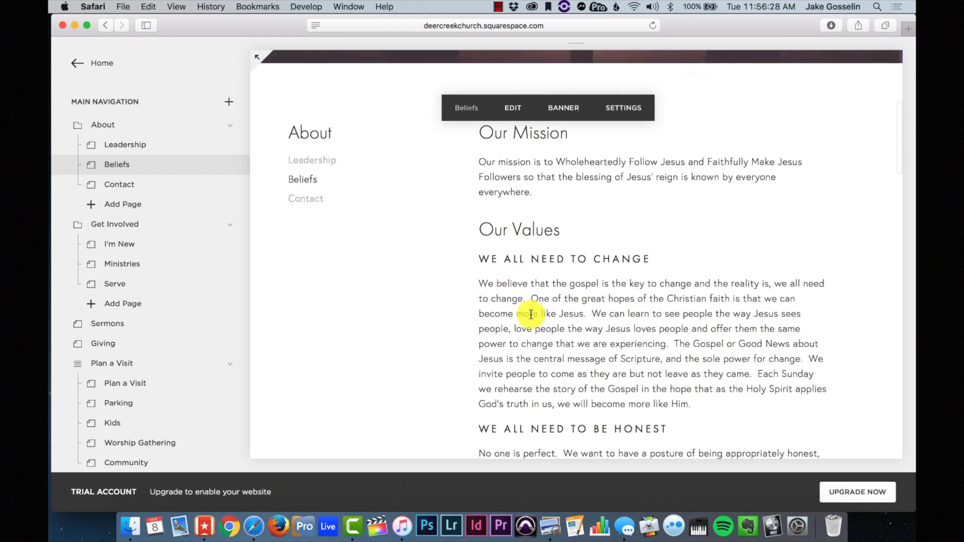
scroll(529, 316, "up", 2)
scroll(522, 275, "down", 20)
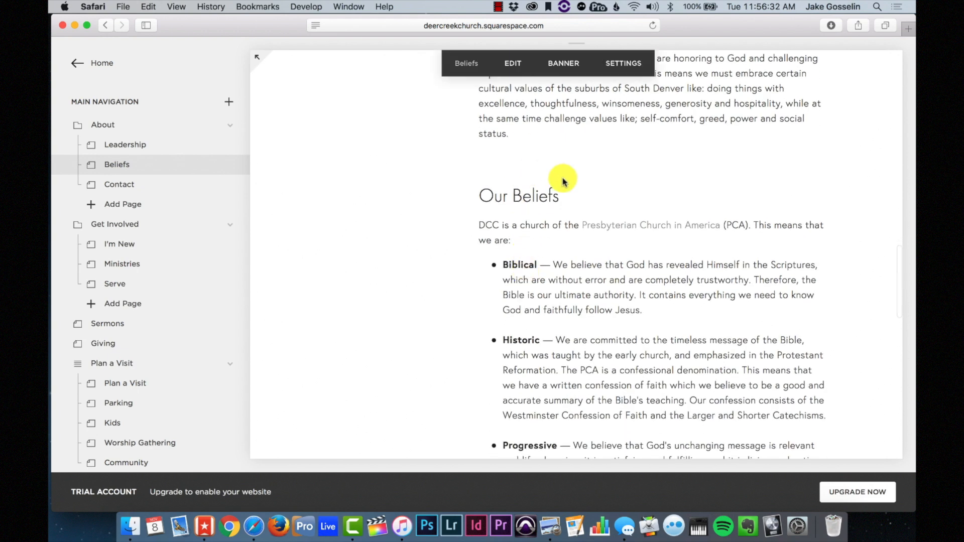
scroll(563, 182, "up", 15)
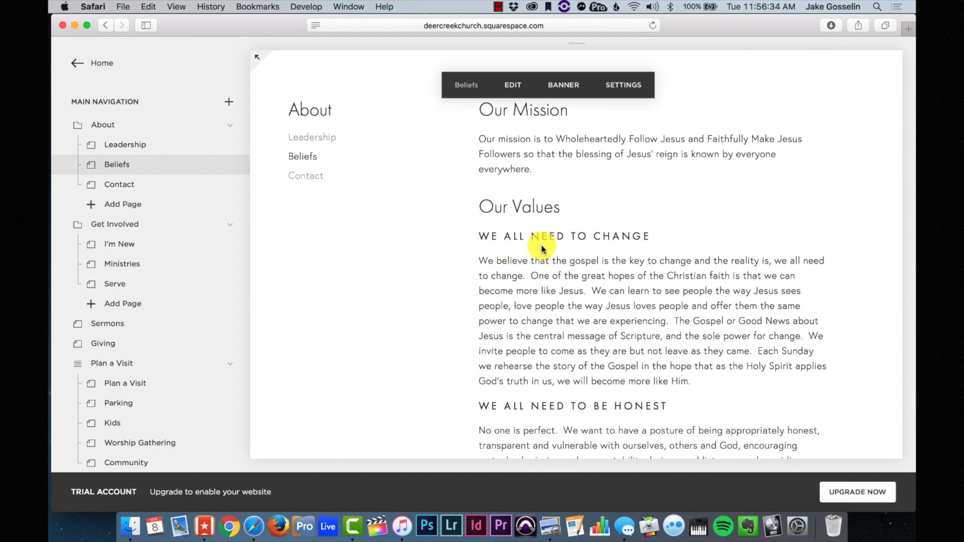
scroll(511, 239, "down", 2)
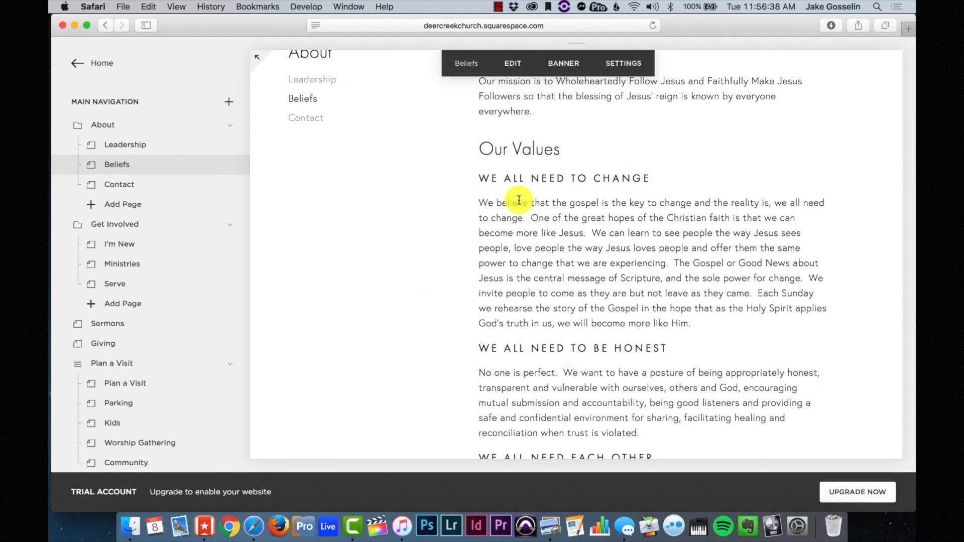
scroll(643, 361, "down", 20)
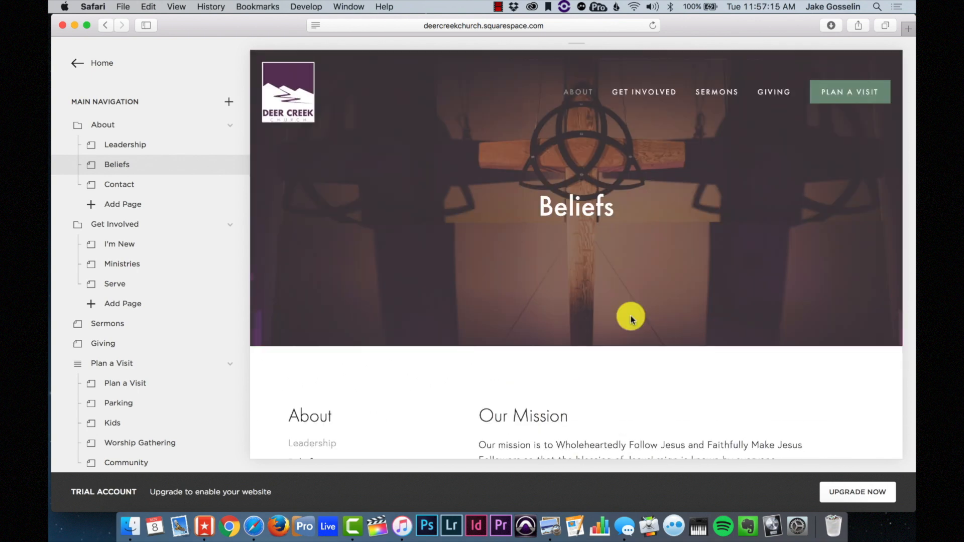
scroll(630, 319, "down", 6)
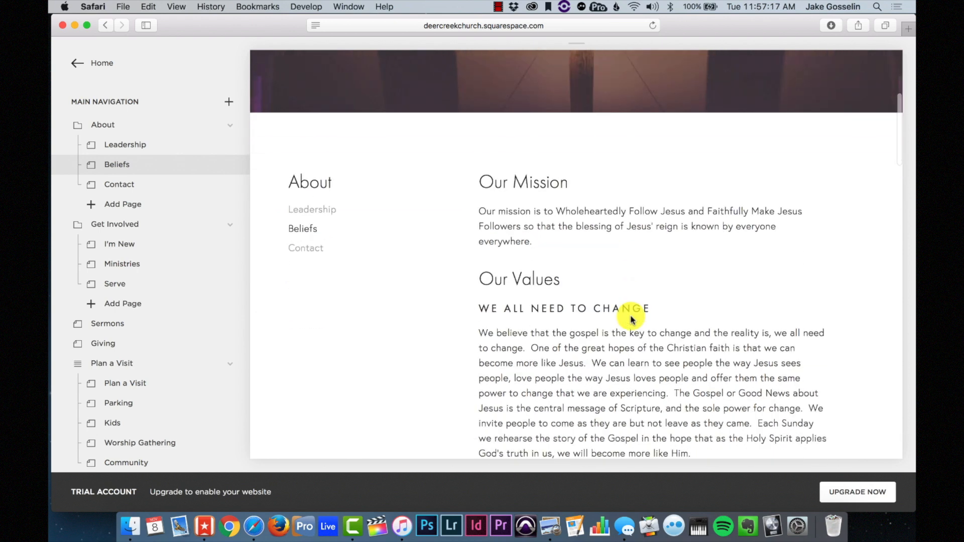
scroll(631, 319, "down", 8)
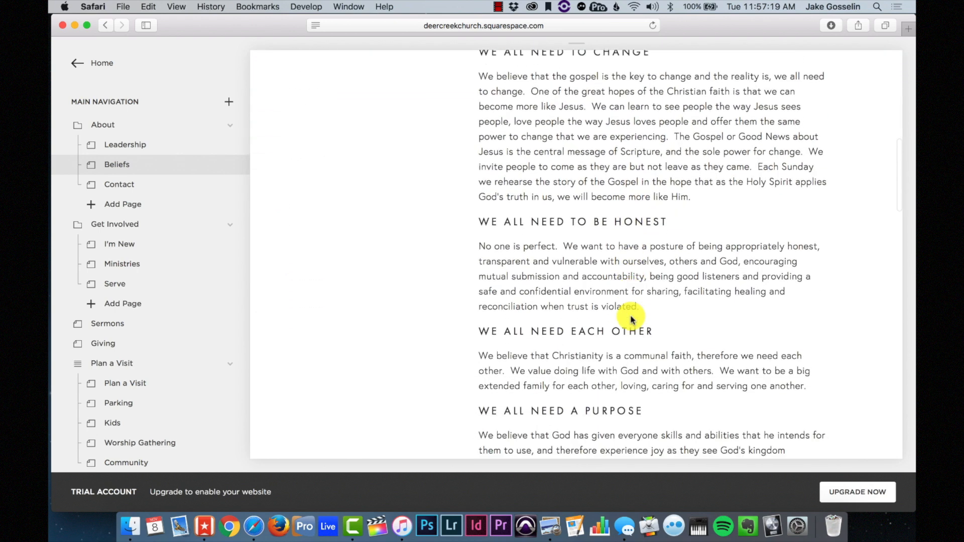
scroll(632, 320, "down", 3)
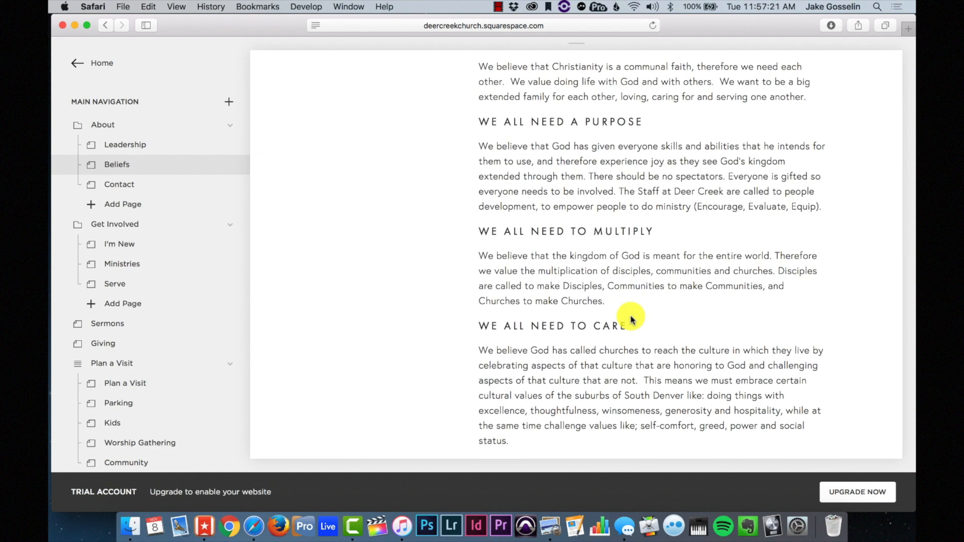
scroll(631, 320, "down", 10)
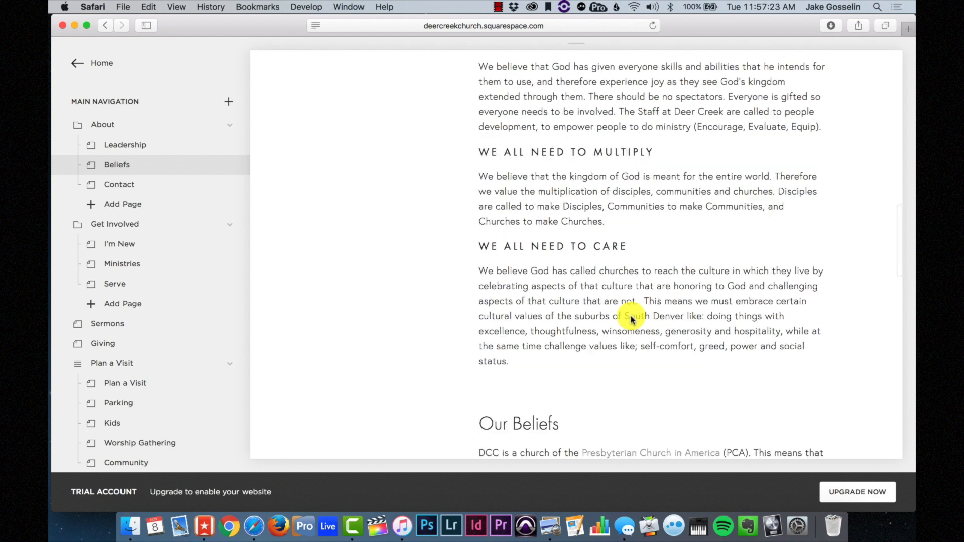
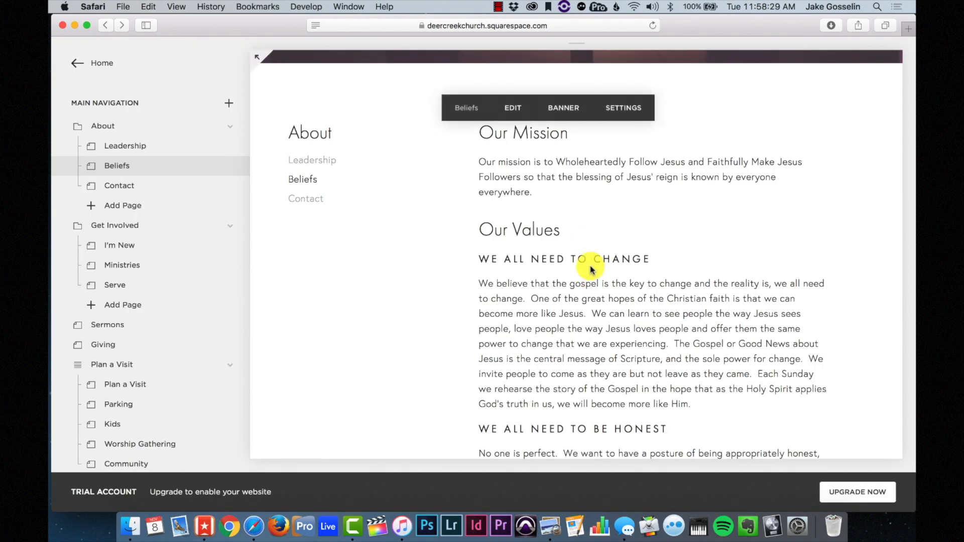
- Scroll the Beliefs page preview past Our Mission and Our Values to Our Beliefs
scroll(591, 270, "down", 3)
scroll(592, 270, "down", 10)
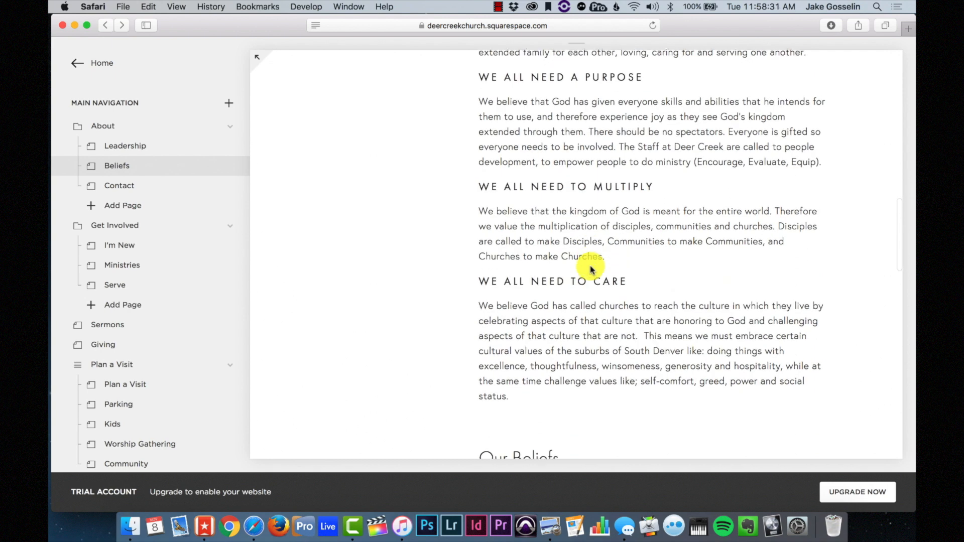
scroll(591, 269, "down", 2)
scroll(581, 263, "up", 3)
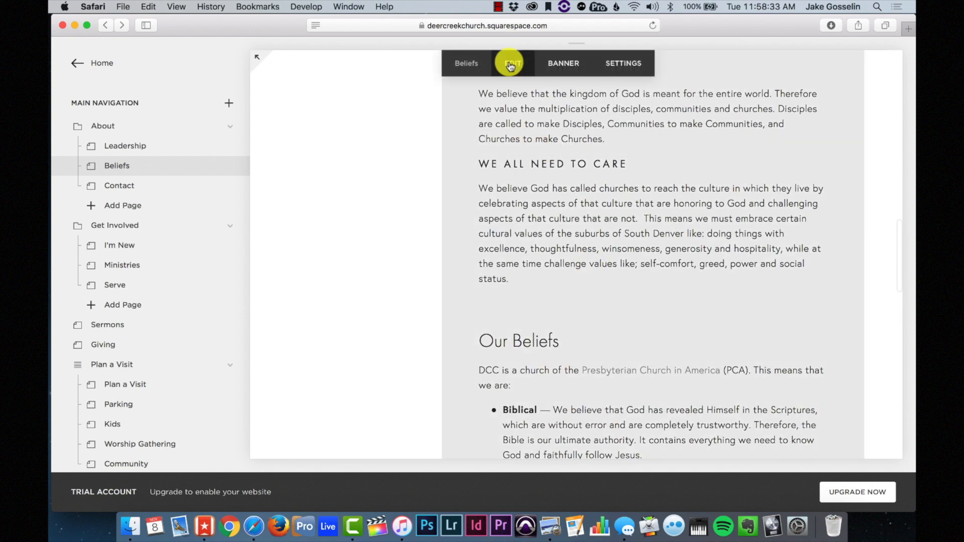
- Edit the Beliefs page, select 'DCC' in Our Beliefs and open its link editor
left_click(511, 64)
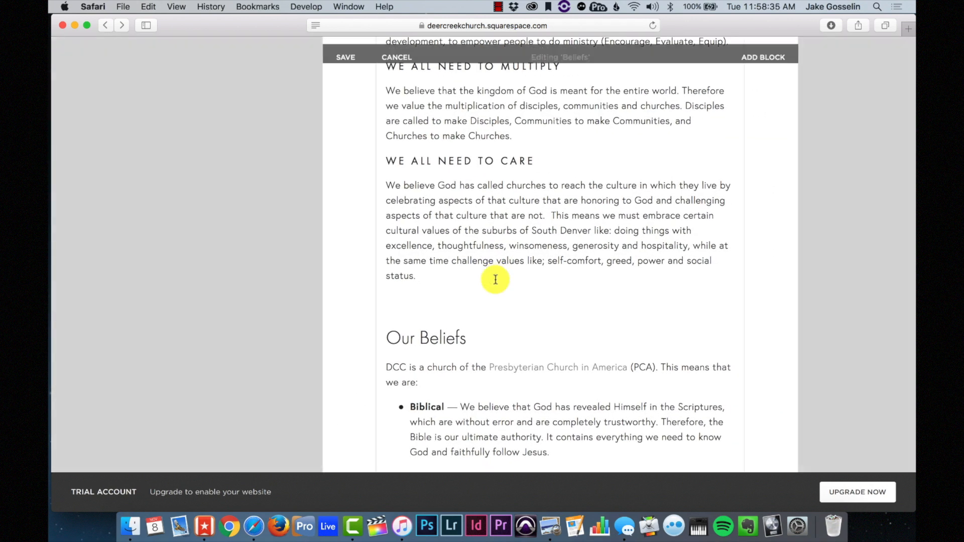
scroll(495, 280, "down", 1)
scroll(495, 280, "up", 2)
scroll(495, 280, "down", 4)
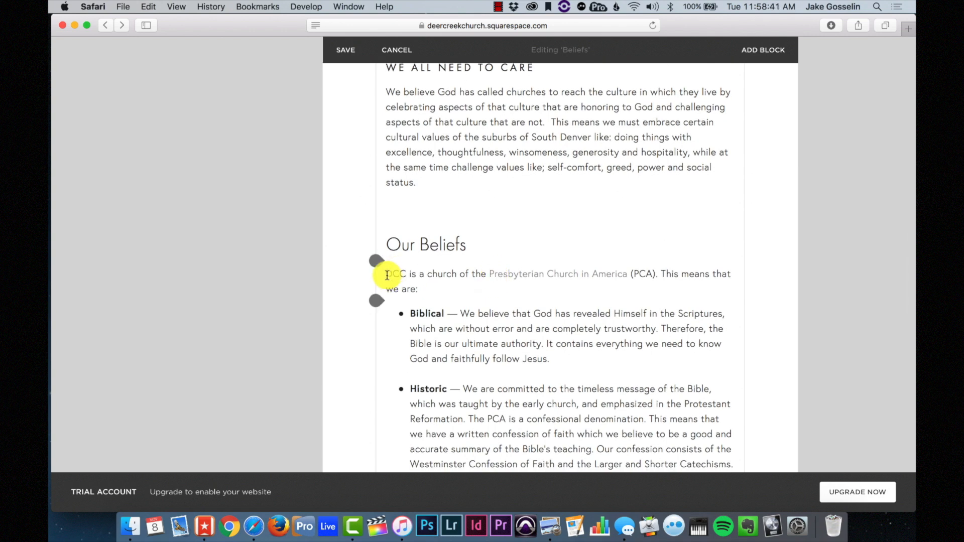
left_click_drag(387, 276, 401, 275)
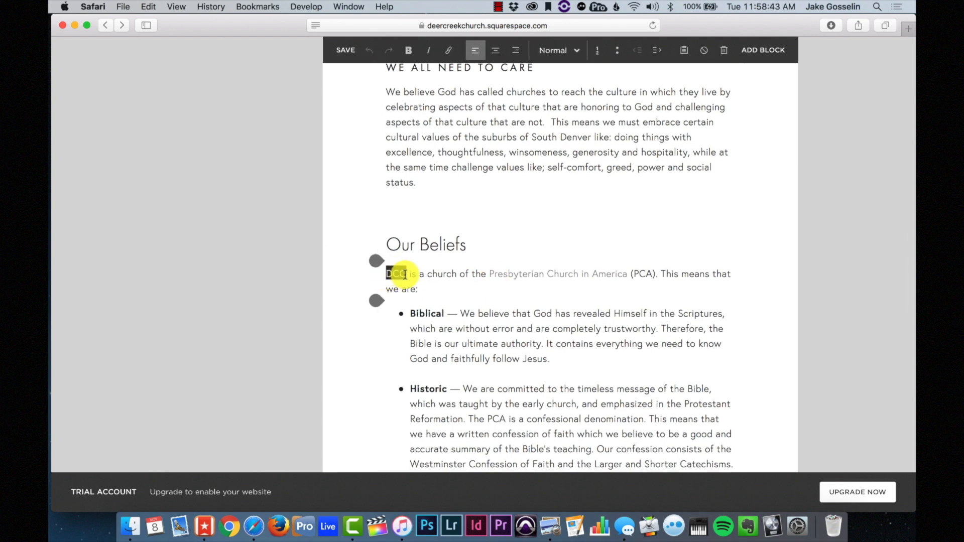
left_click(448, 52)
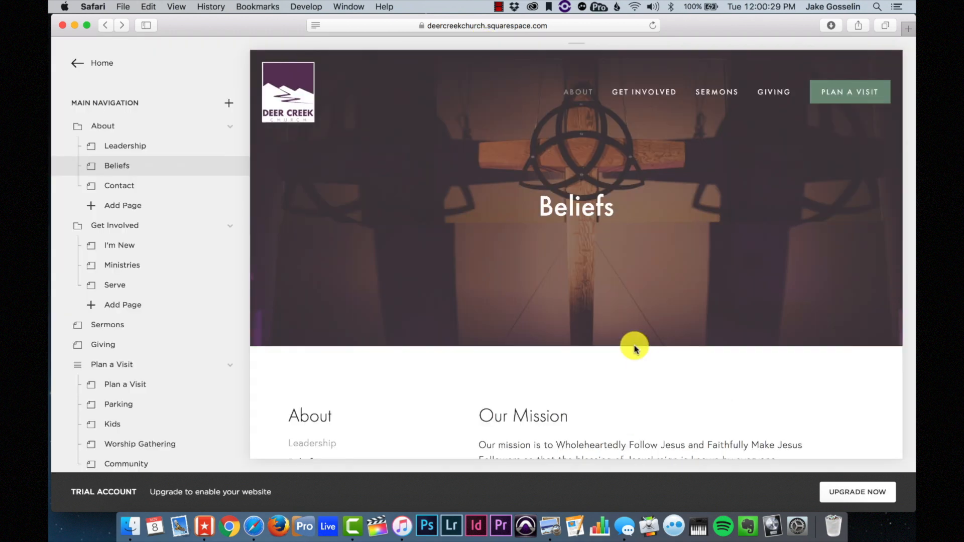
- Scroll down through the rest of the Beliefs page
scroll(634, 342, "down", 4)
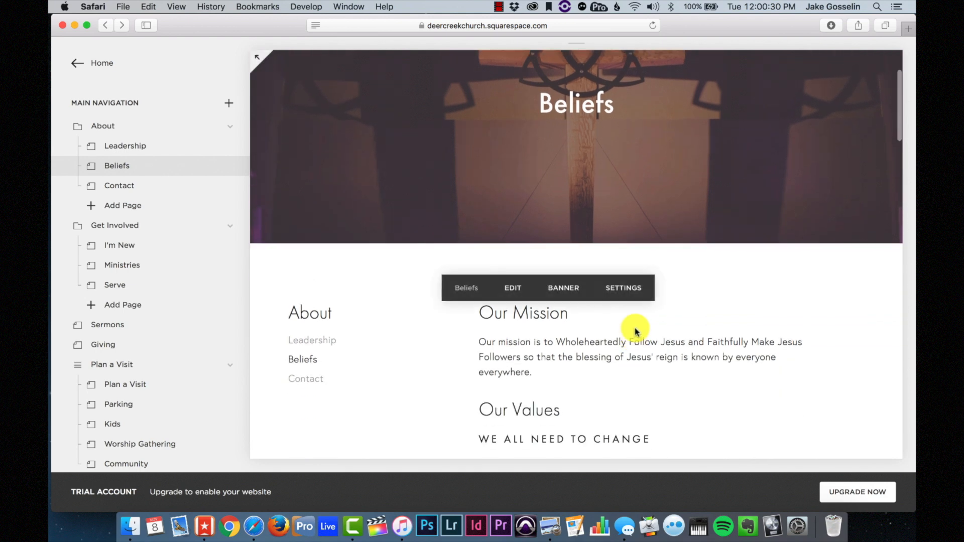
scroll(635, 334, "down", 3)
scroll(636, 332, "down", 4)
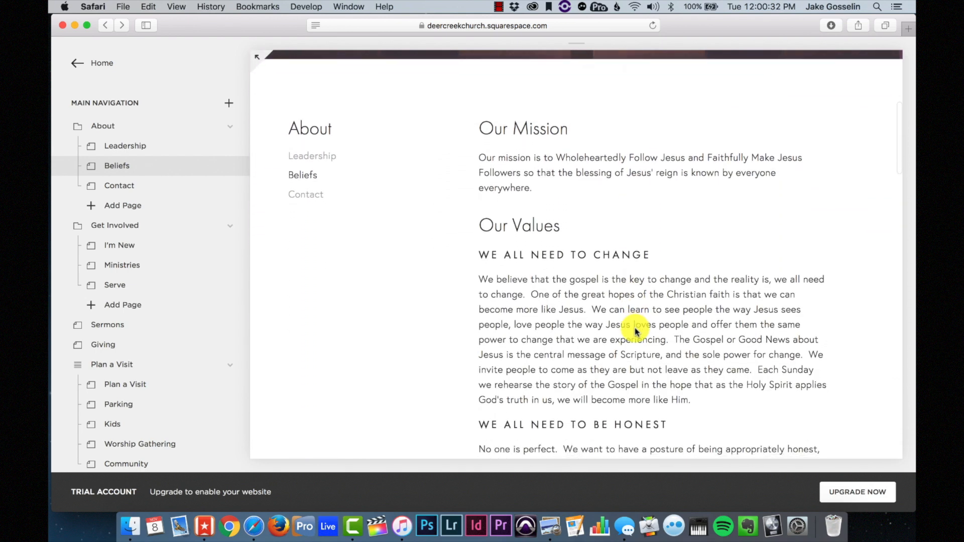
scroll(635, 331, "down", 5)
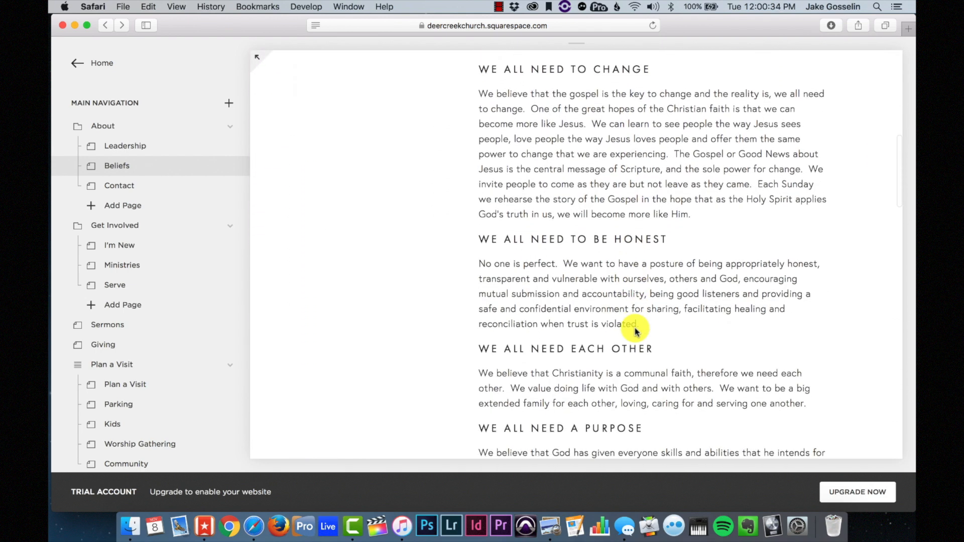
scroll(635, 331, "down", 5)
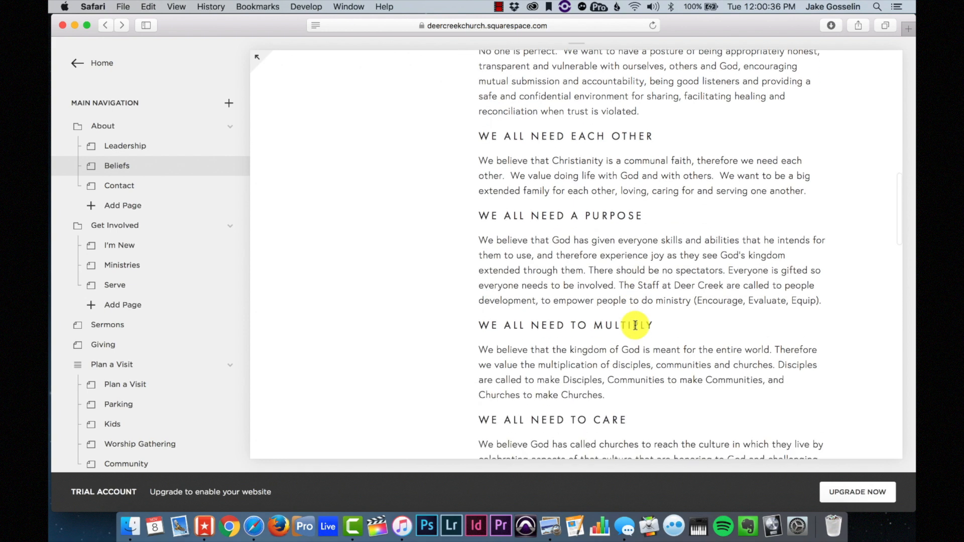
scroll(635, 327, "down", 2)
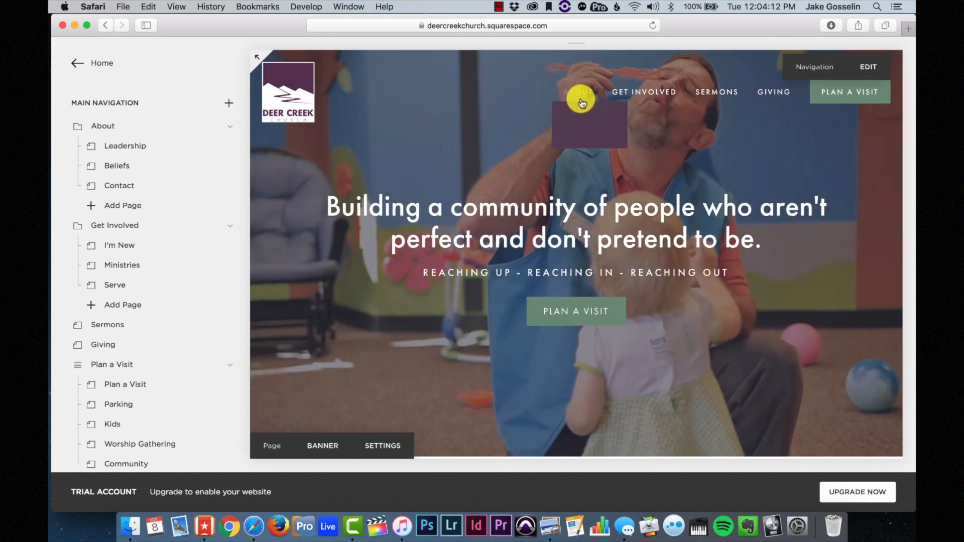
- Go to the empty Contact page under About, then scroll the pages panel to Not Linked
mouse_move(581, 102)
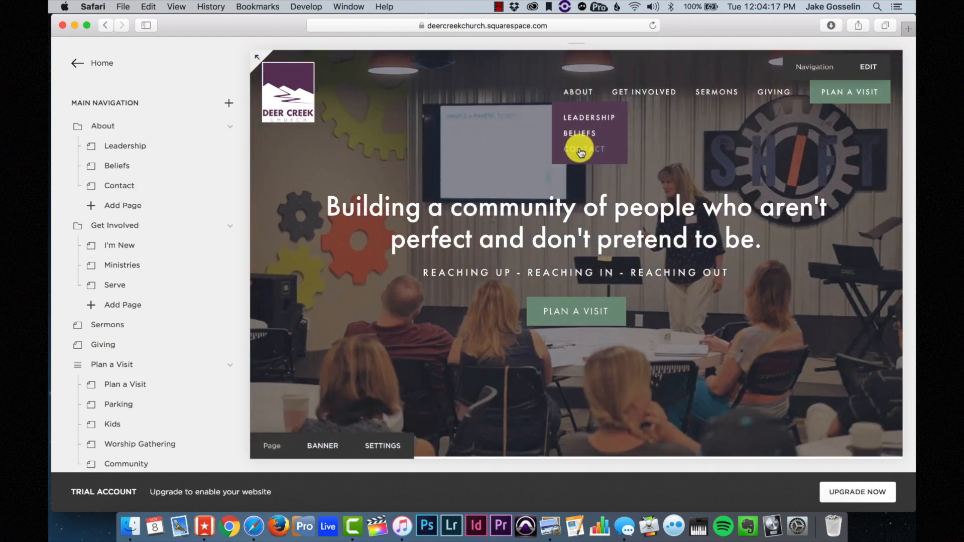
left_click(581, 150)
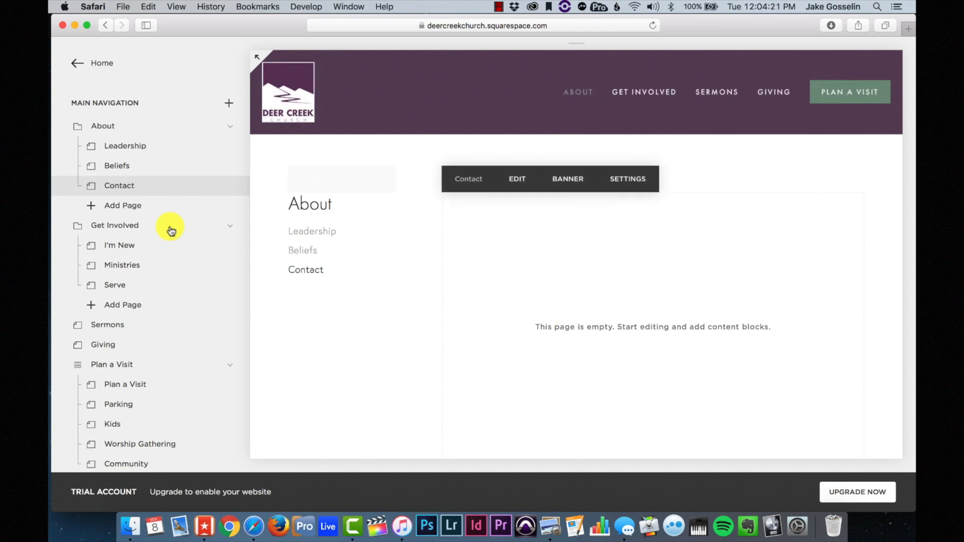
scroll(136, 221, "down", 7)
scroll(136, 224, "down", 3)
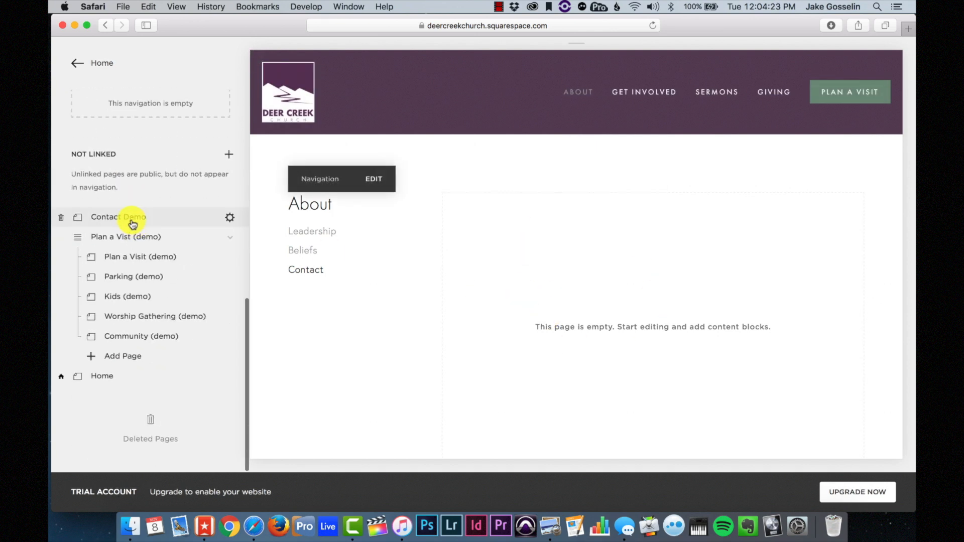
- Open Contact Demo and review its message form, call section and Visit us map
left_click(132, 221)
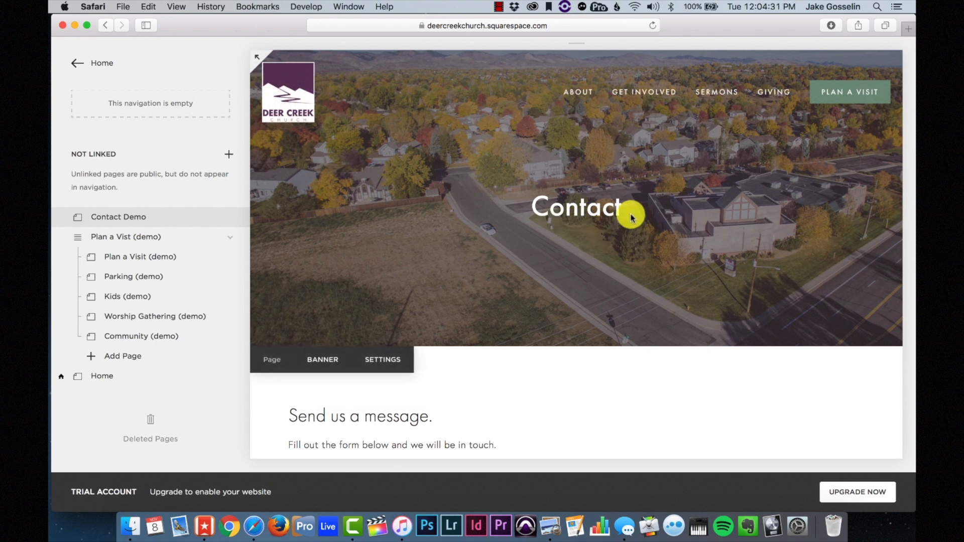
scroll(632, 217, "down", 5)
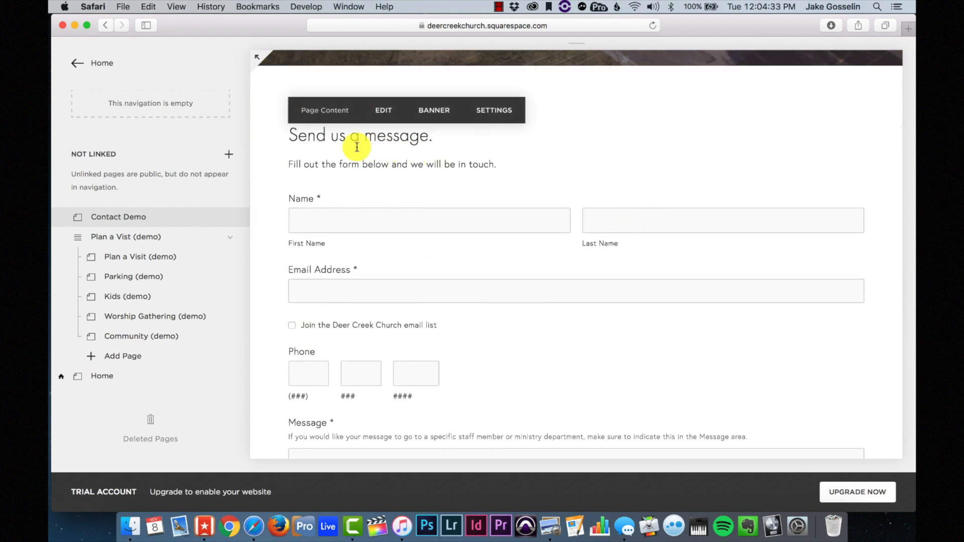
scroll(372, 173, "down", 2)
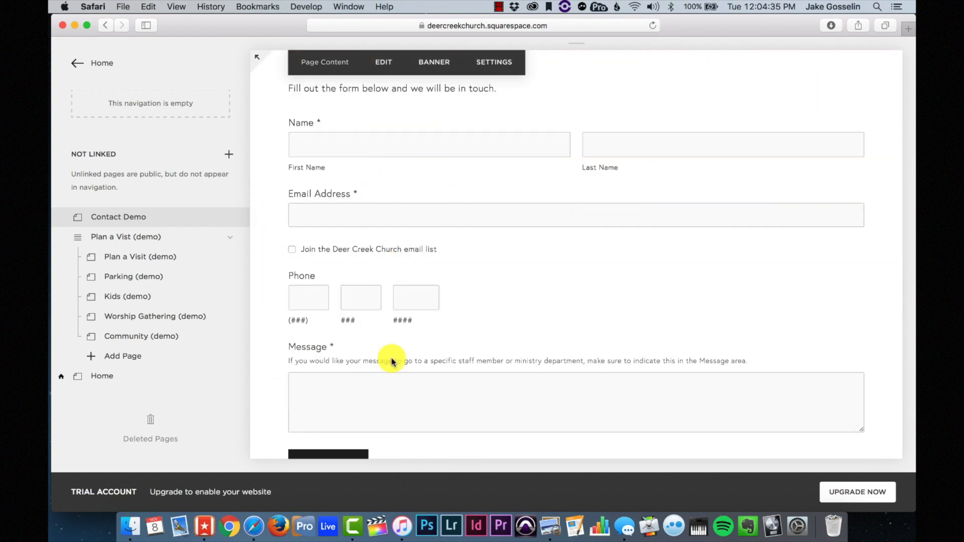
scroll(450, 356, "down", 4)
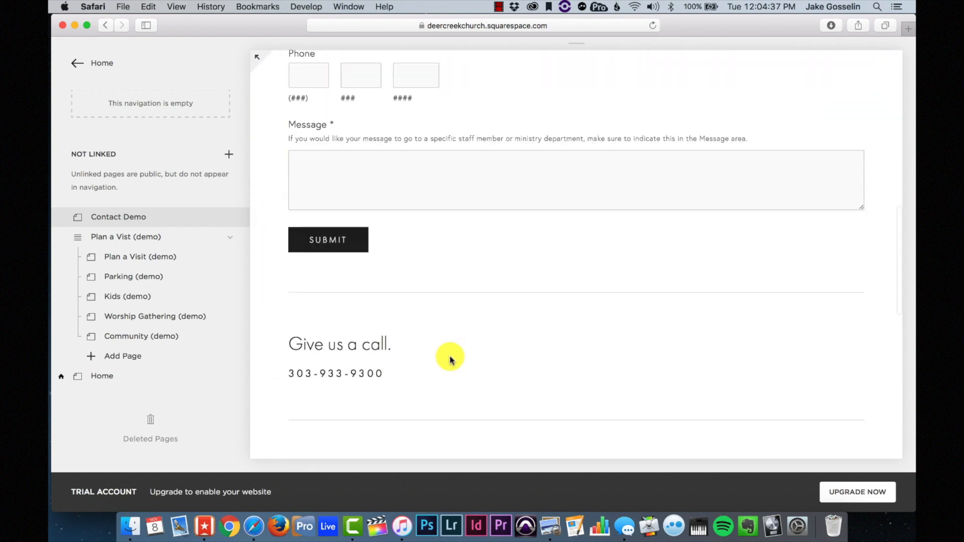
scroll(450, 359, "down", 1)
scroll(450, 359, "up", 3)
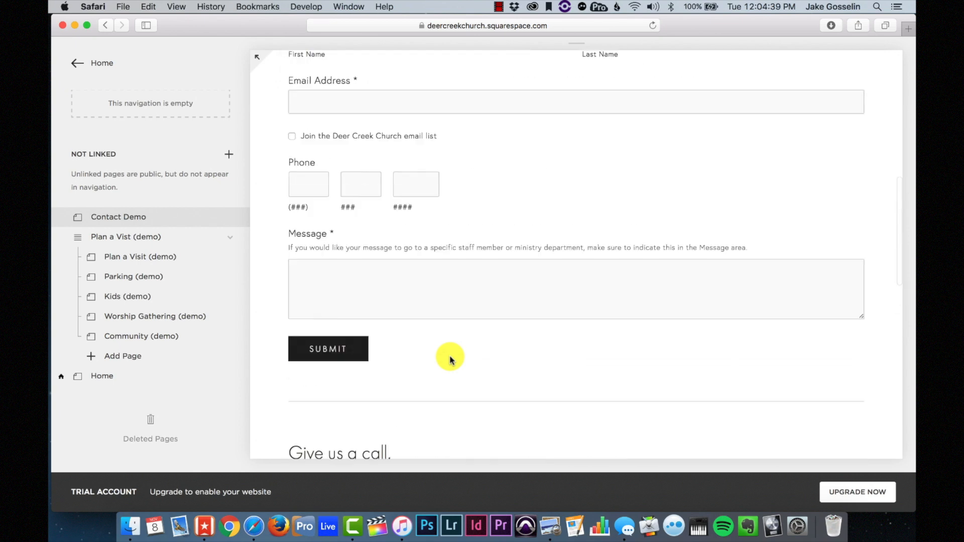
scroll(450, 359, "up", 3)
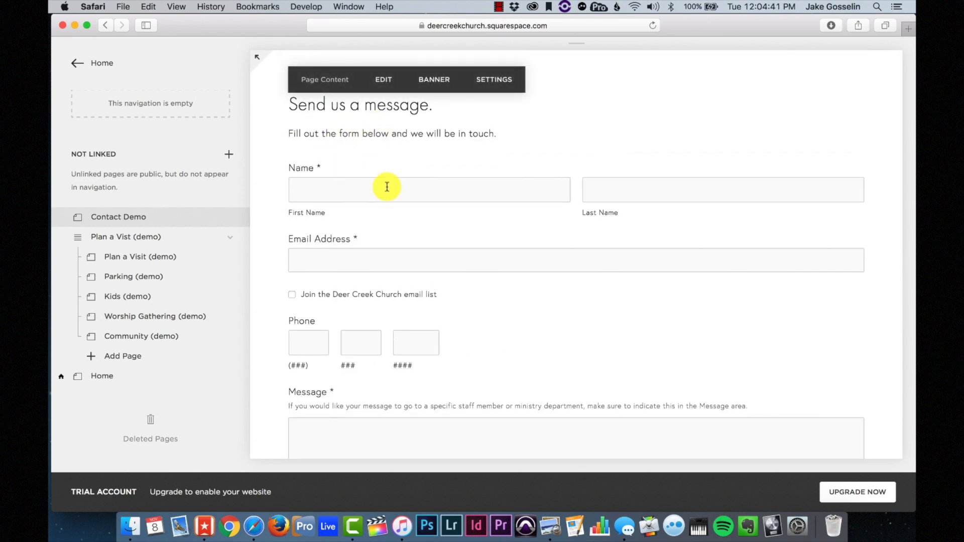
scroll(389, 136, "down", 2)
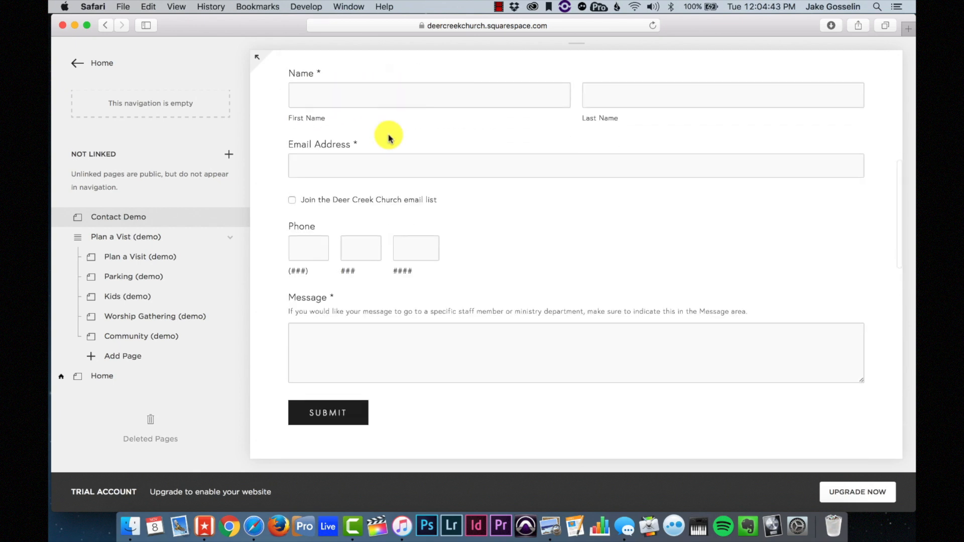
scroll(389, 136, "down", 6)
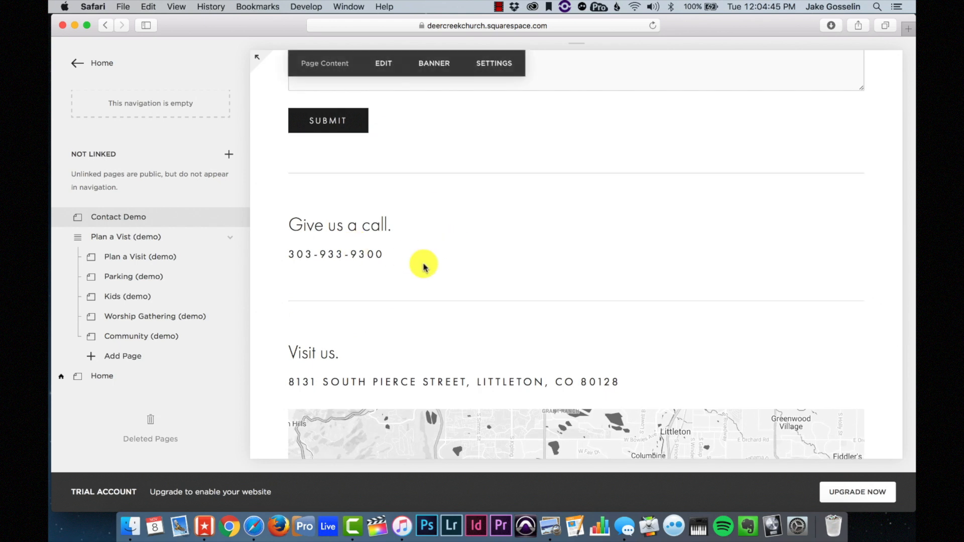
scroll(375, 255, "down", 3)
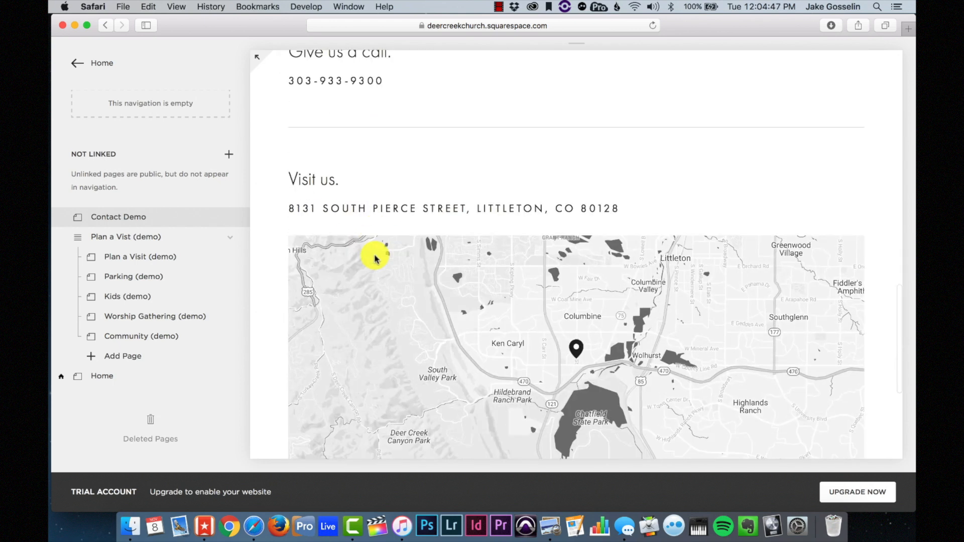
scroll(322, 201, "down", 1)
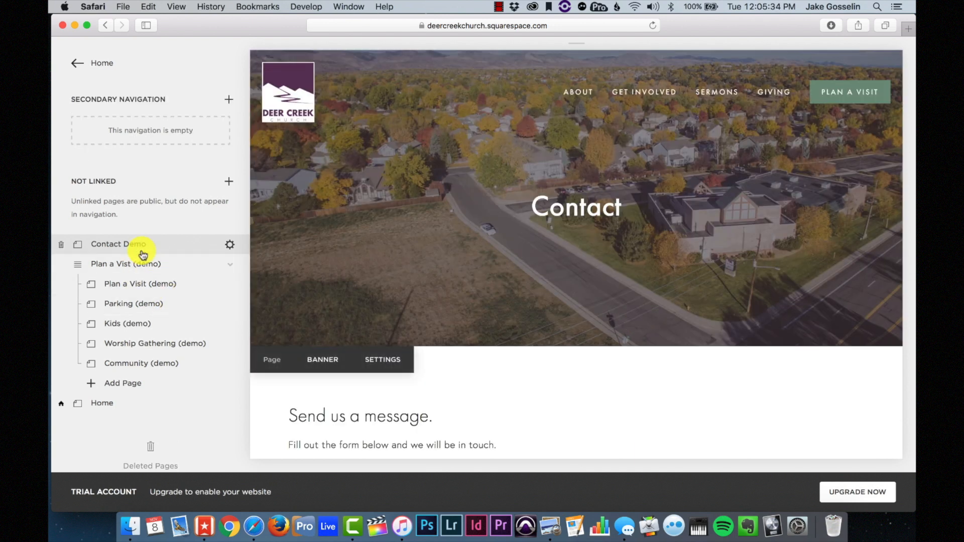
scroll(142, 258, "up", 8)
- Open the Contact page's settings at its banner image section
scroll(150, 226, "up", 1)
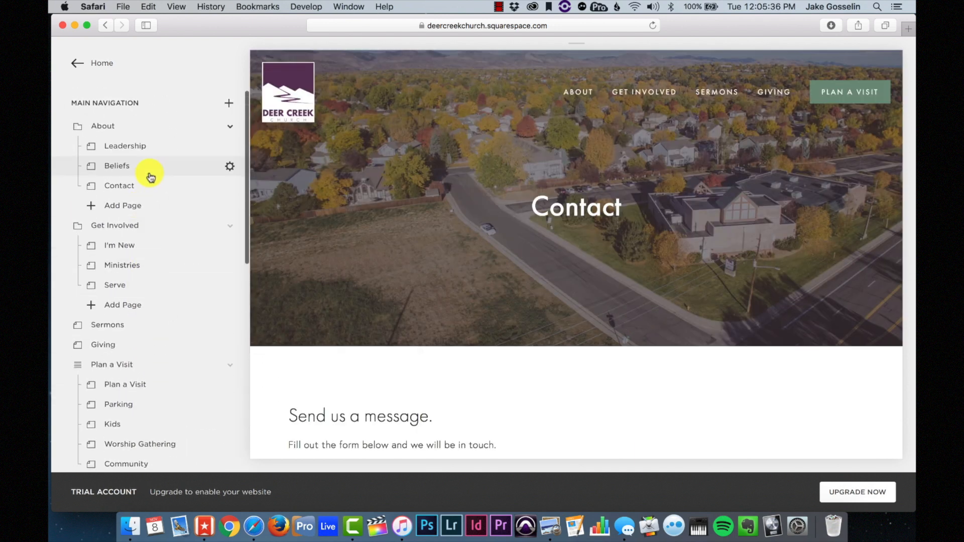
left_click(165, 190)
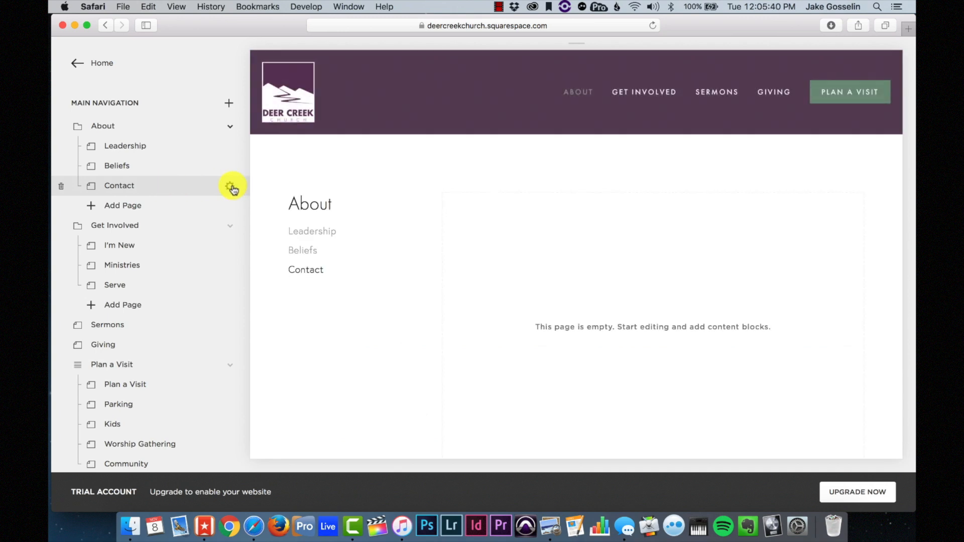
left_click(231, 186)
left_click(826, 60)
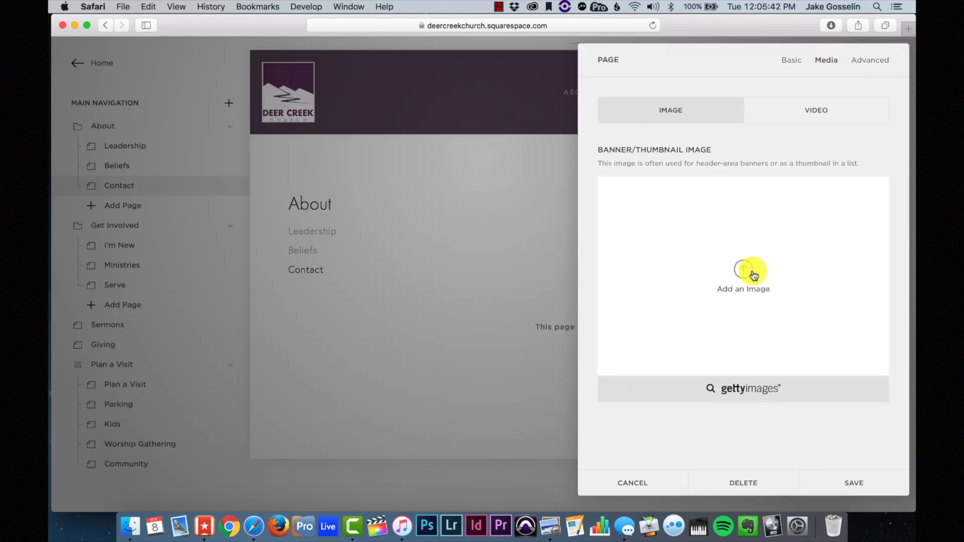
- Upload Aerial Stills 1.2.jpg from G-Drive > Deer Creek Church > Photos for Website > Exterior Building as the banner
left_click(753, 275)
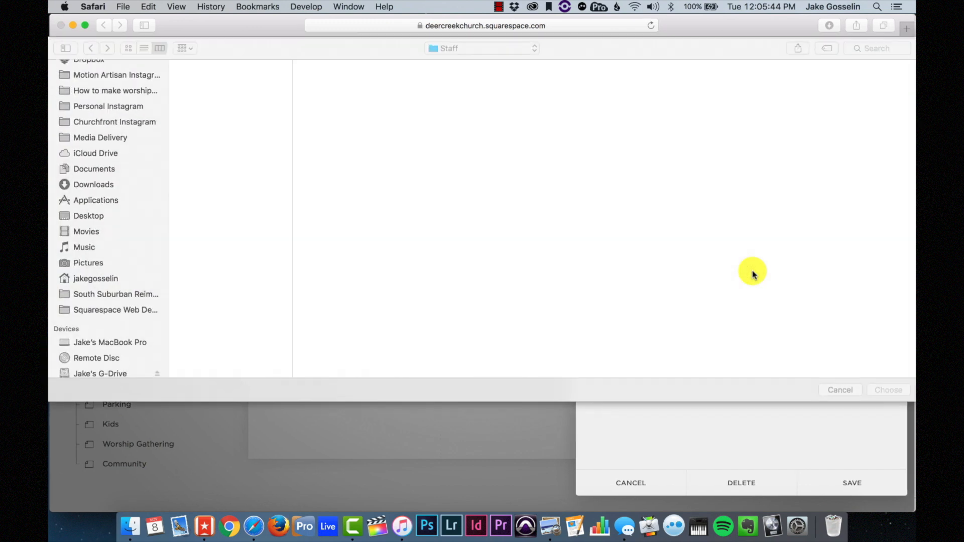
scroll(116, 258, "down", 5)
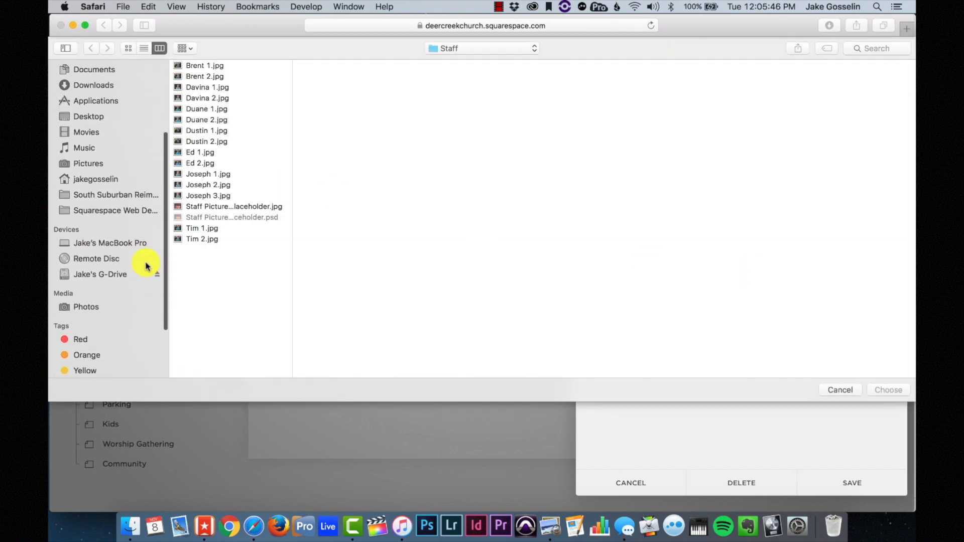
left_click(115, 272)
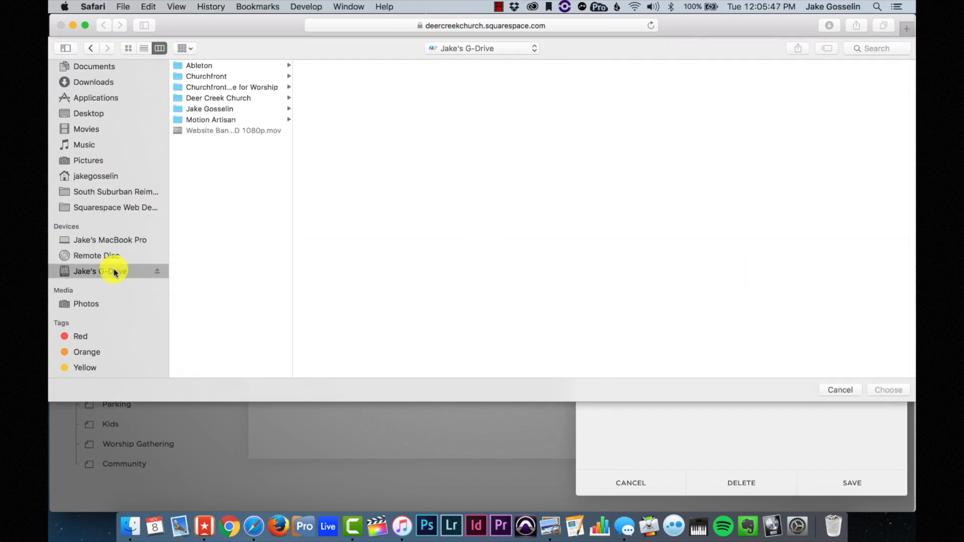
left_click(237, 99)
left_click(353, 79)
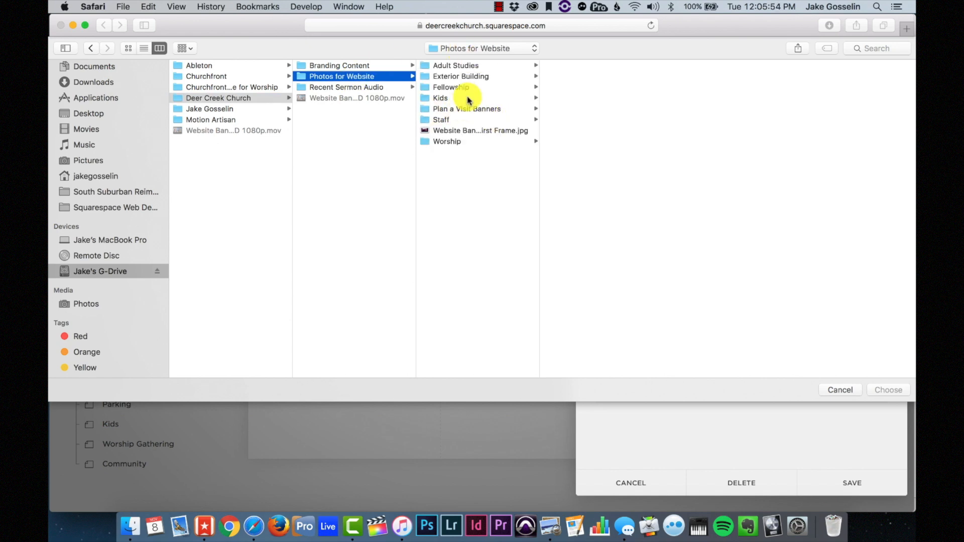
left_click(463, 76)
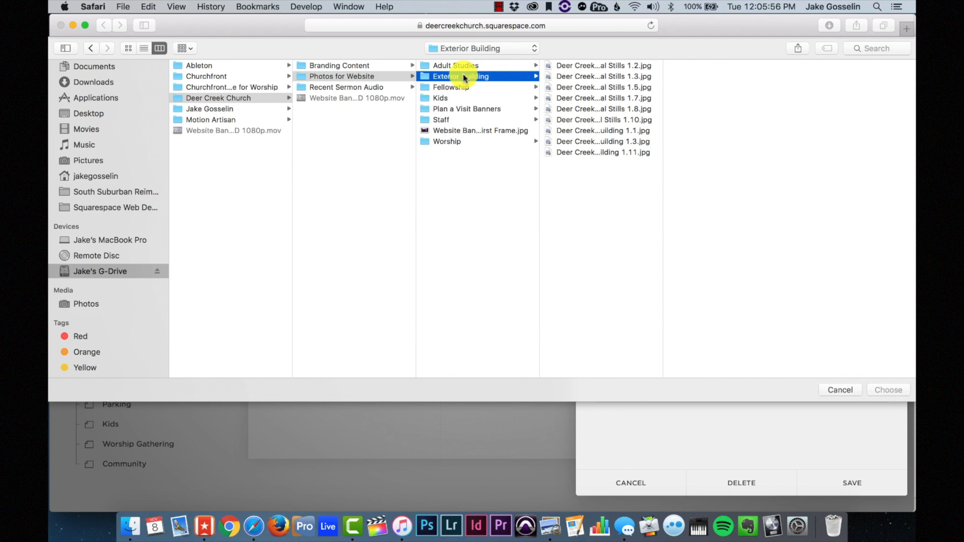
left_click(616, 76)
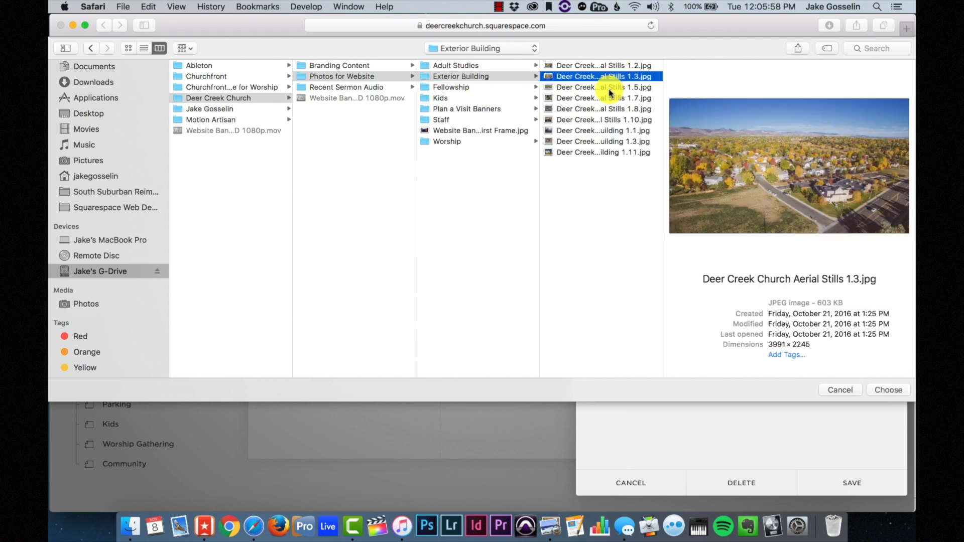
key("Down")
key("Down")
key("Down")
key("Down")
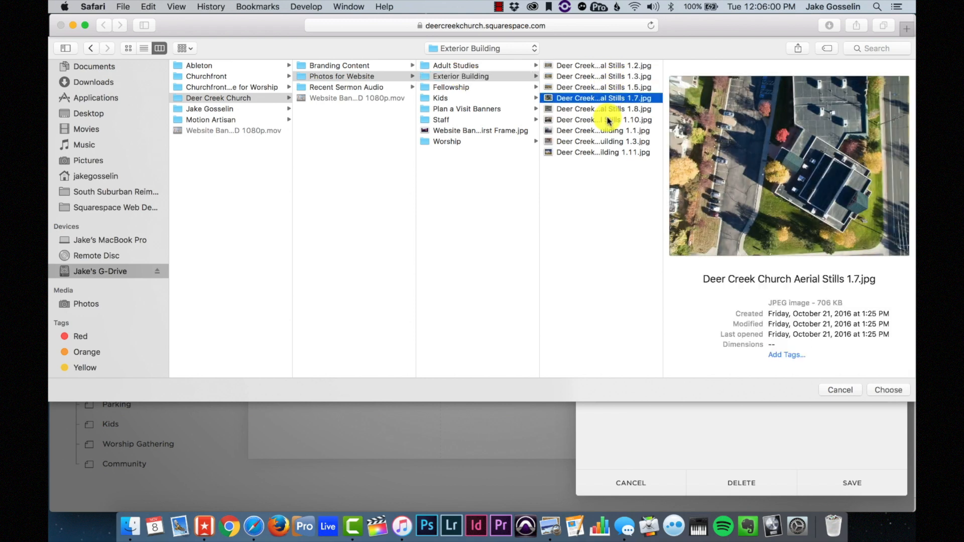
left_click(602, 66)
left_click(602, 78)
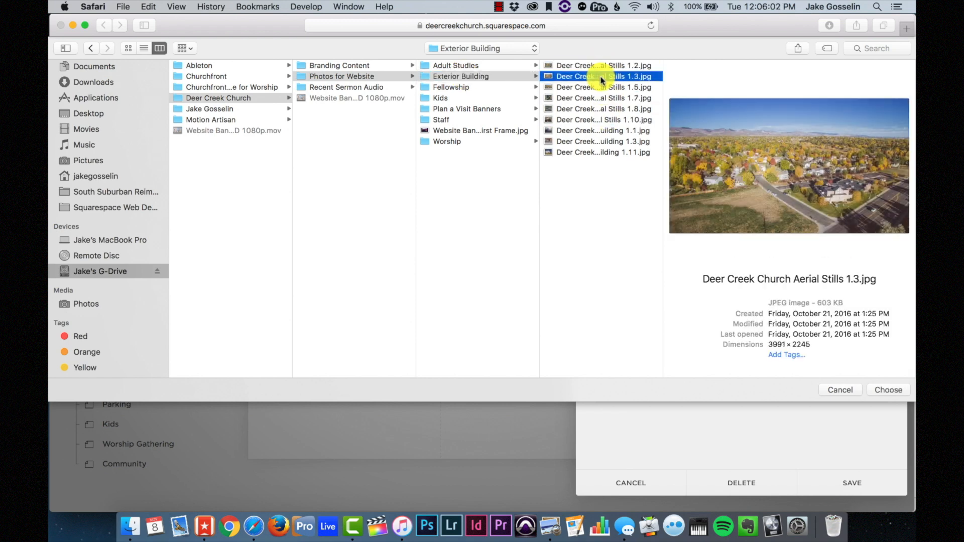
left_click(602, 66)
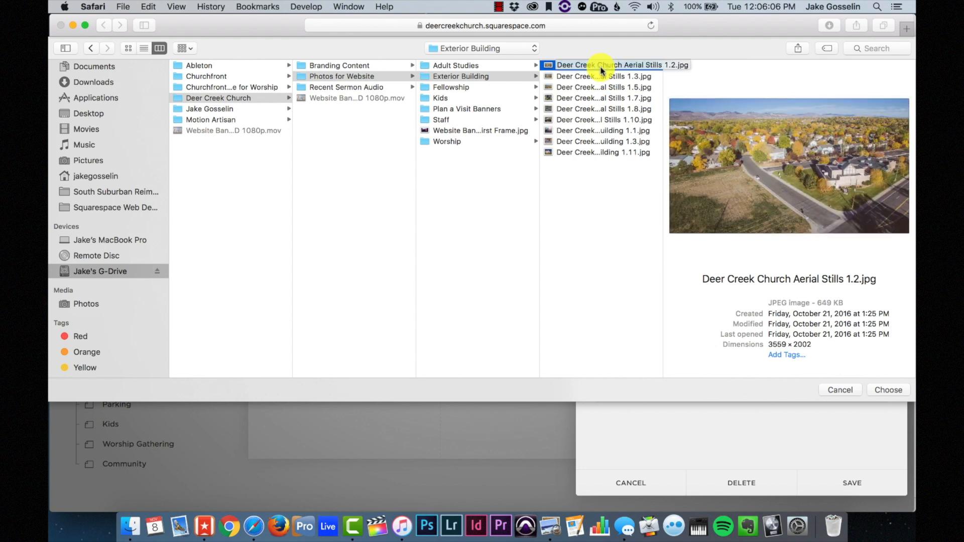
left_click(888, 390)
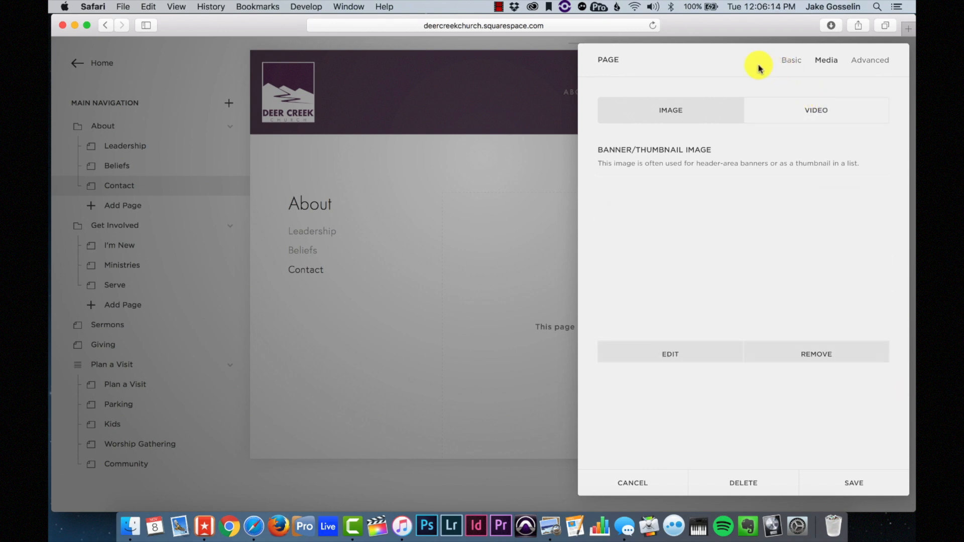
- Give the Contact page the description 'Contact' and save its settings
left_click(792, 65)
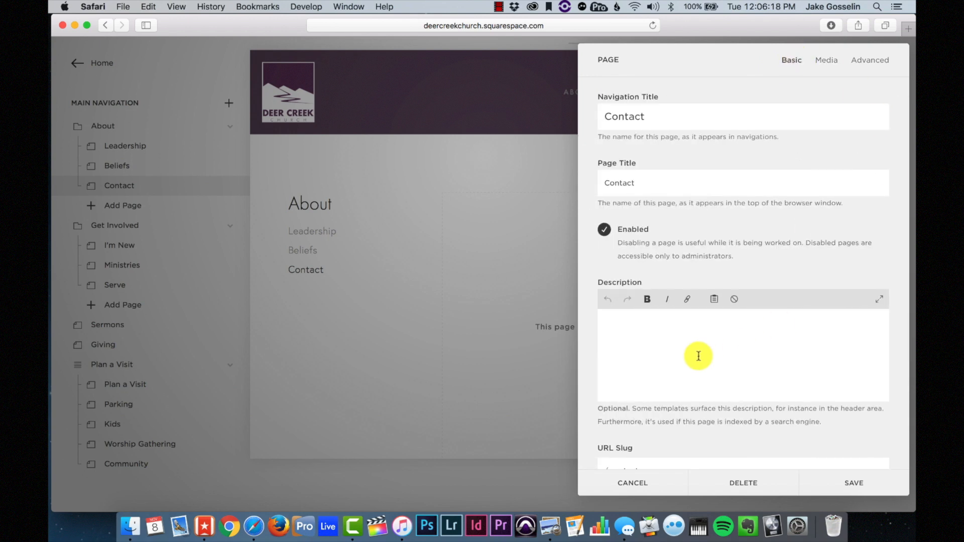
type("ct")
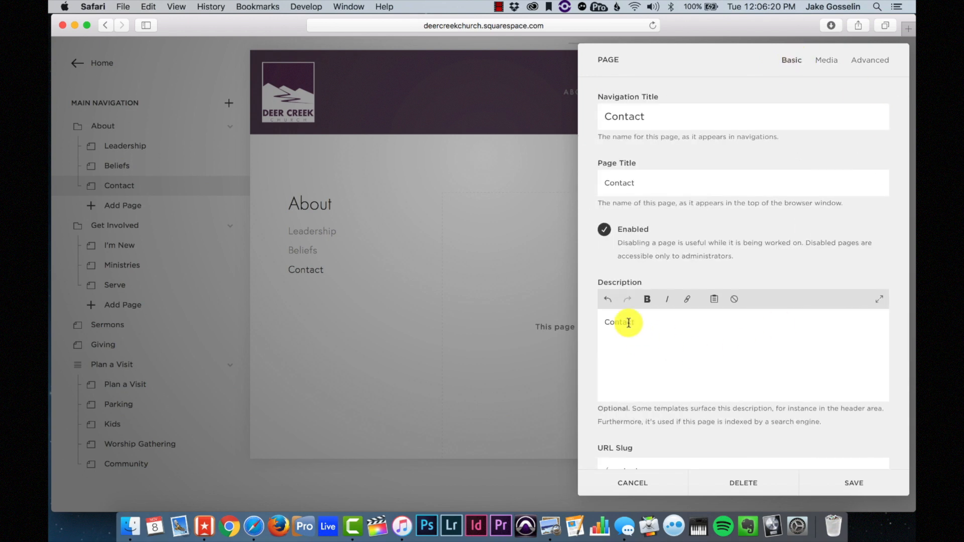
left_click_drag(628, 323, 649, 308)
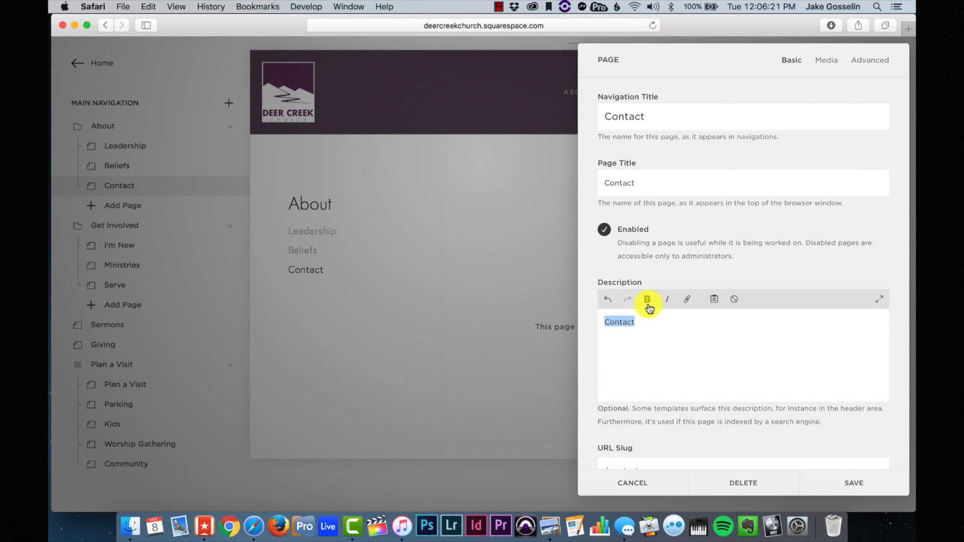
left_click(823, 484)
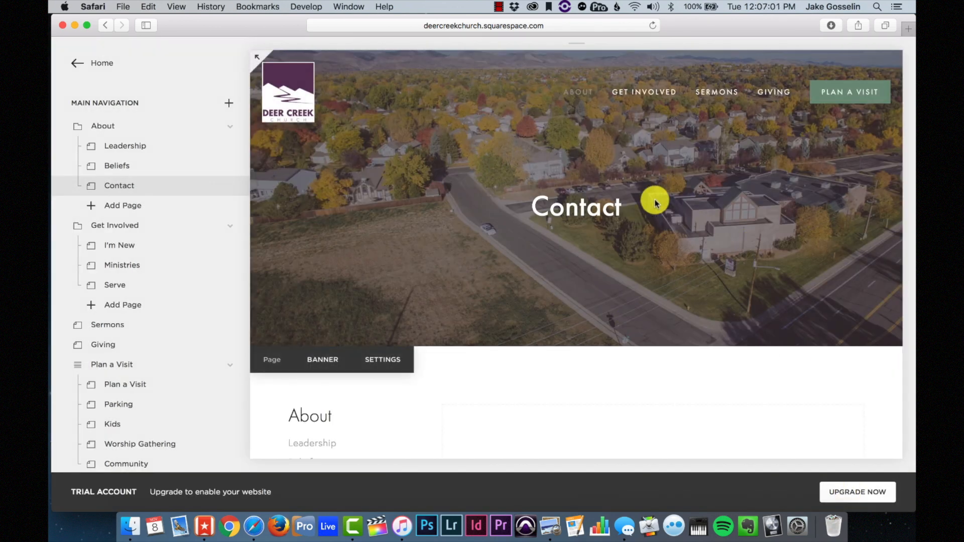
- Start a Heading 1 text block on the empty Contact page
scroll(583, 216, "down", 4)
mouse_move(525, 198)
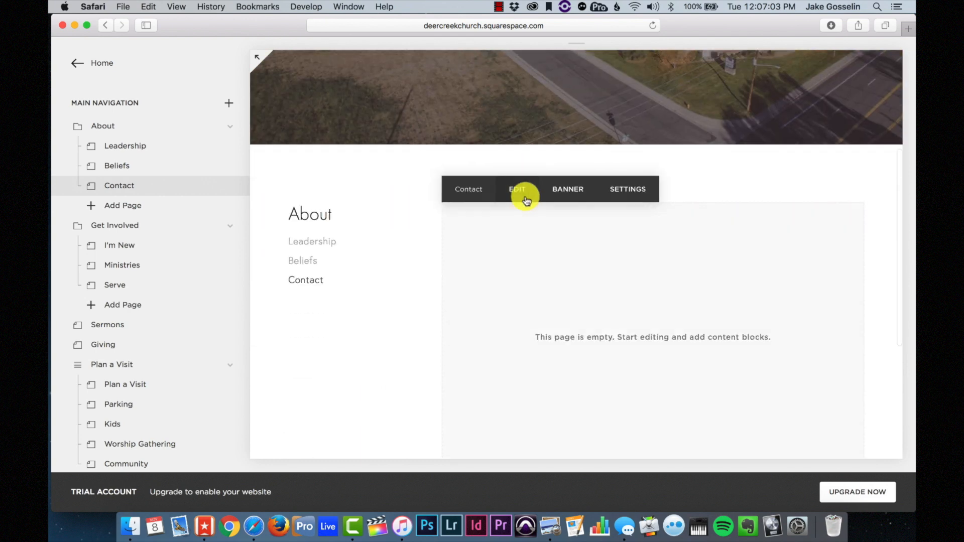
scroll(620, 312, "down", 2)
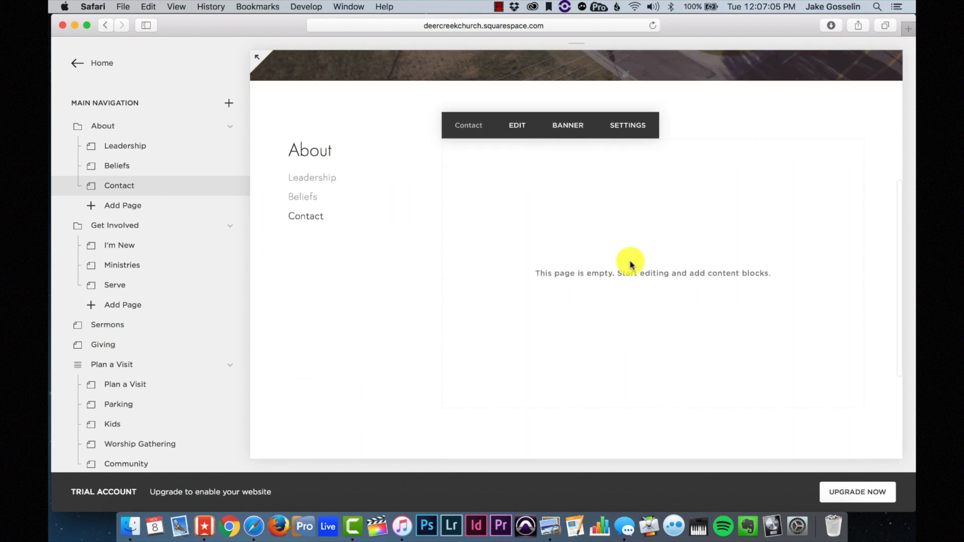
left_click(526, 130)
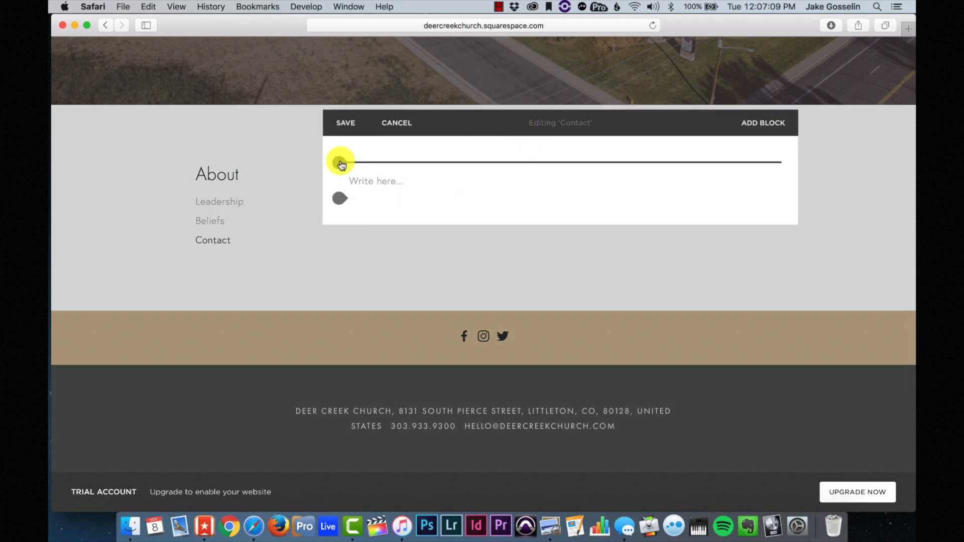
left_click(341, 163)
left_click(339, 180)
left_click(358, 182)
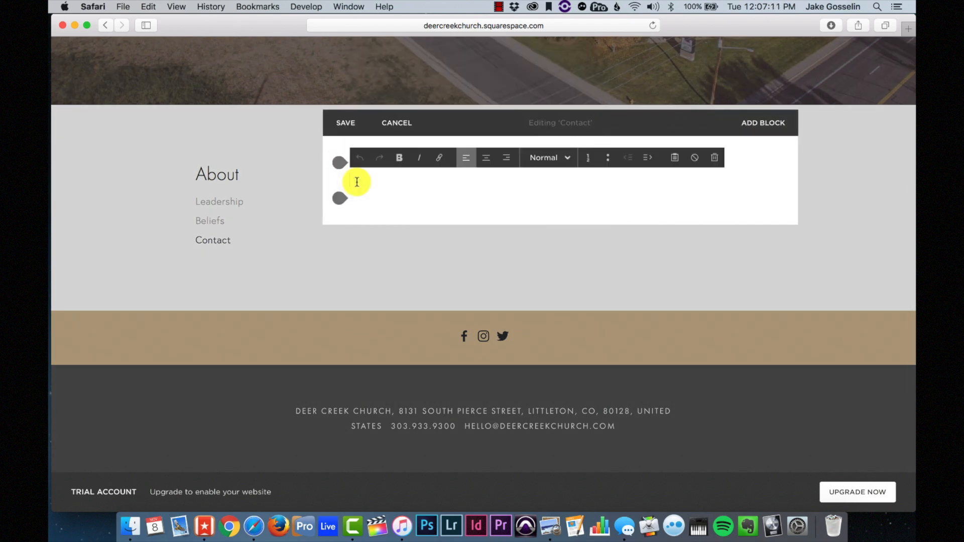
left_click(559, 158)
left_click(564, 196)
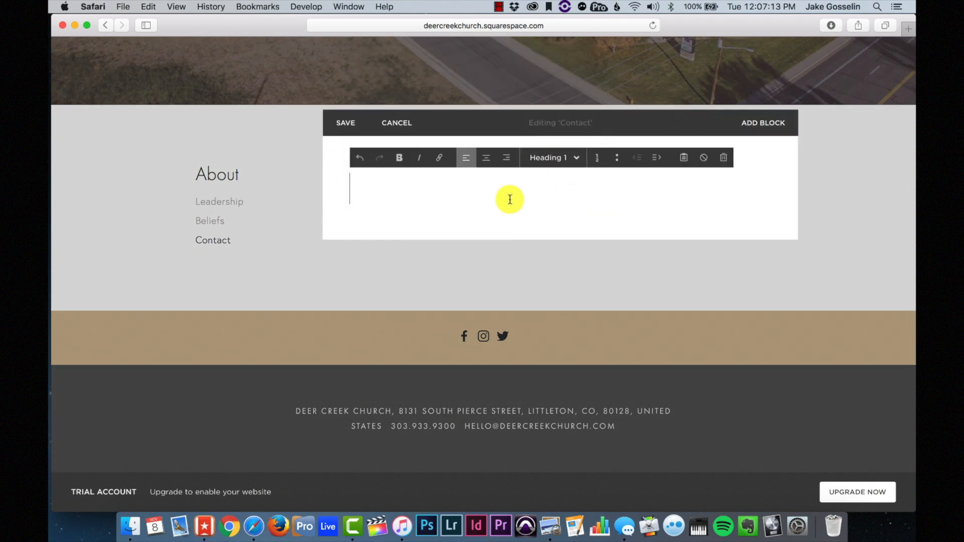
- Add the Heading 2 'Send us a message.' followed by 'Fill out the form below and we will be in touch soon.'
type("Send us a message.")
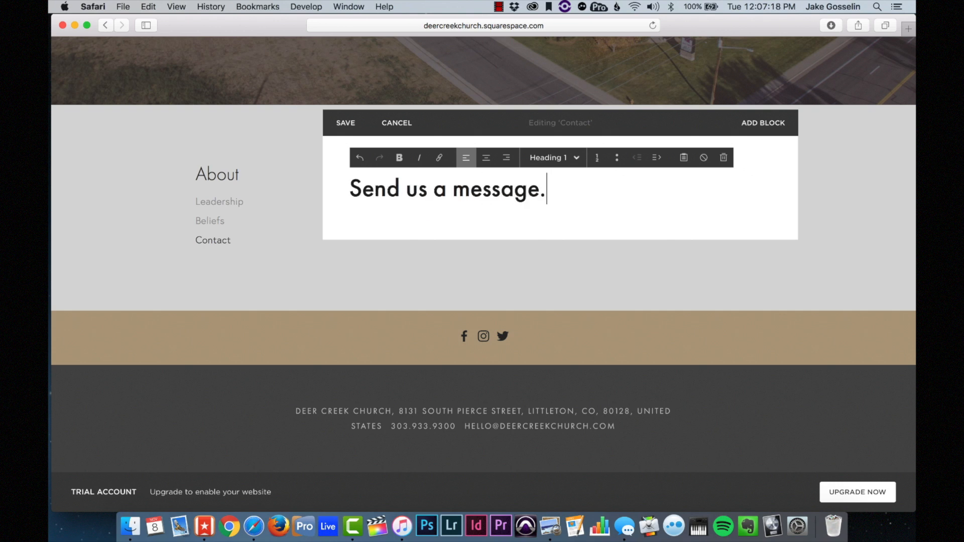
triple_click(445, 190)
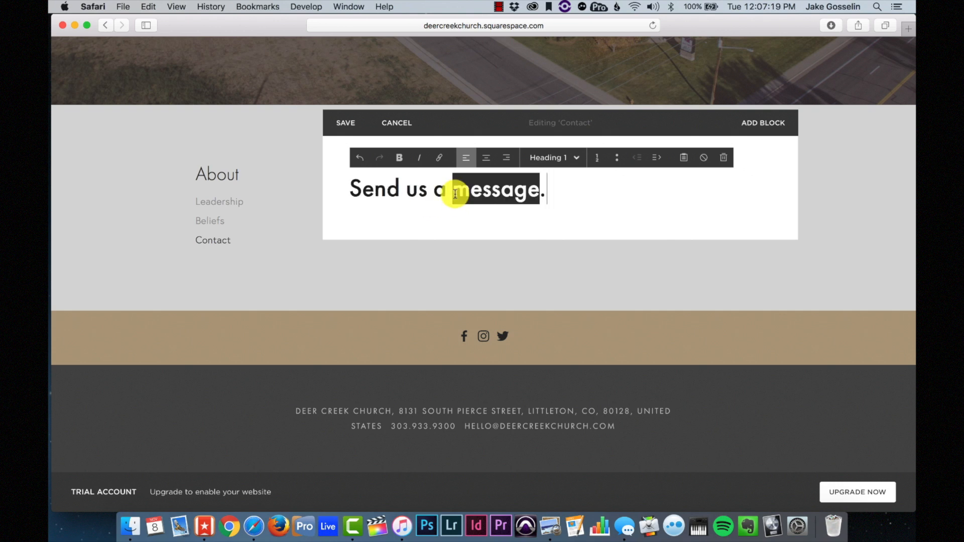
left_click(565, 159)
left_click(556, 217)
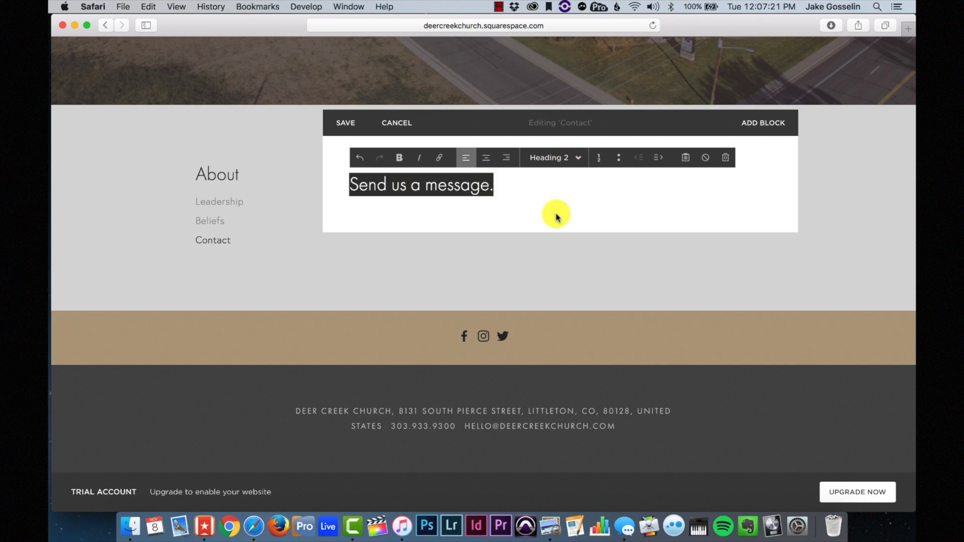
left_click(516, 187)
key("Return")
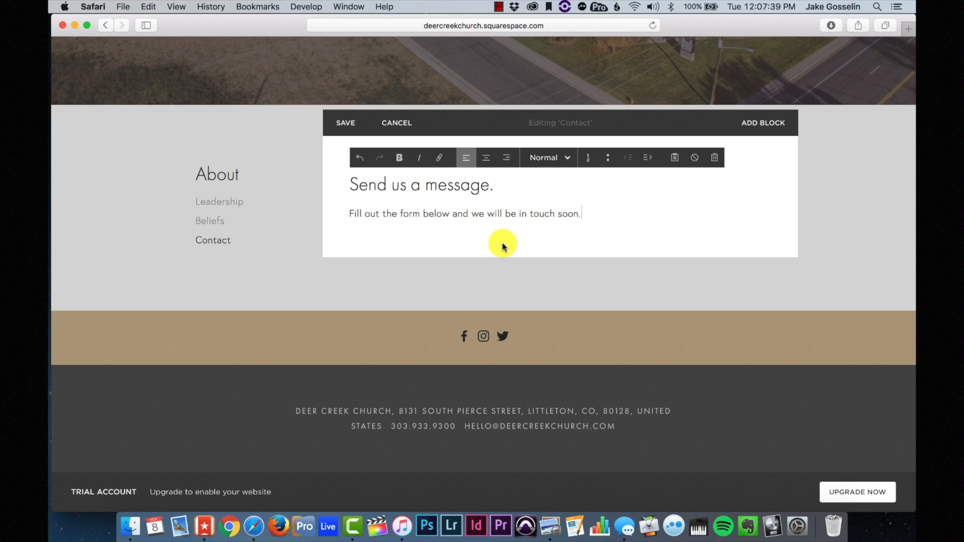
scroll(543, 221, "up", 2)
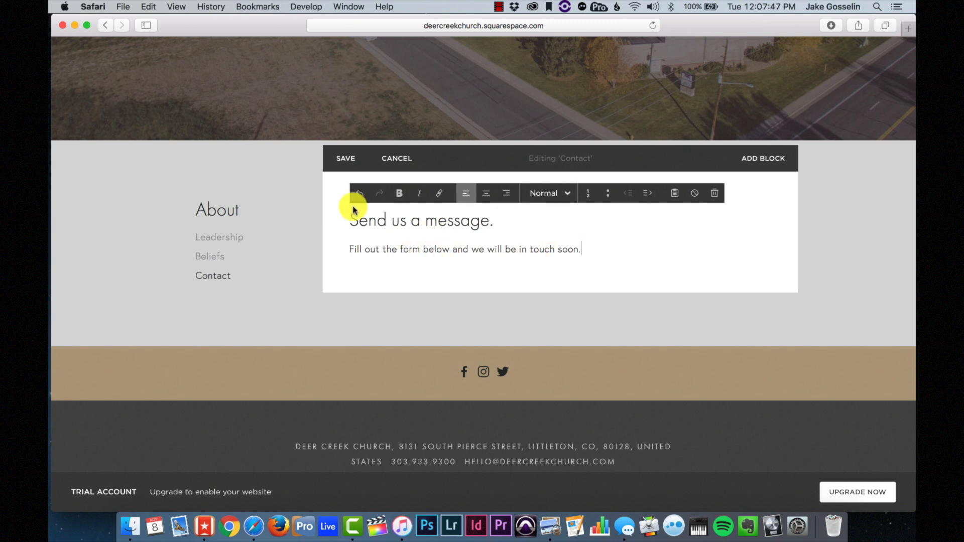
- Save the intro text and insert a form block below it
left_click(343, 173)
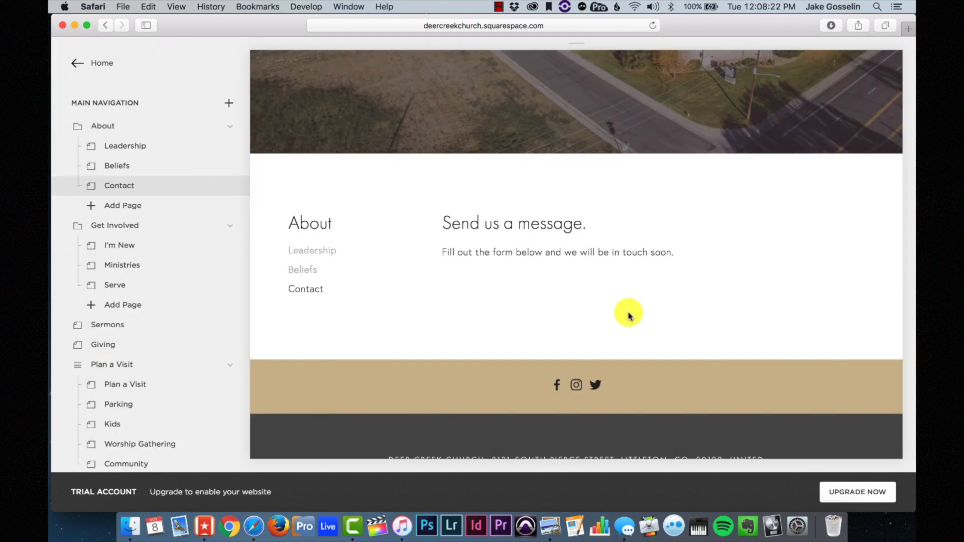
mouse_move(521, 173)
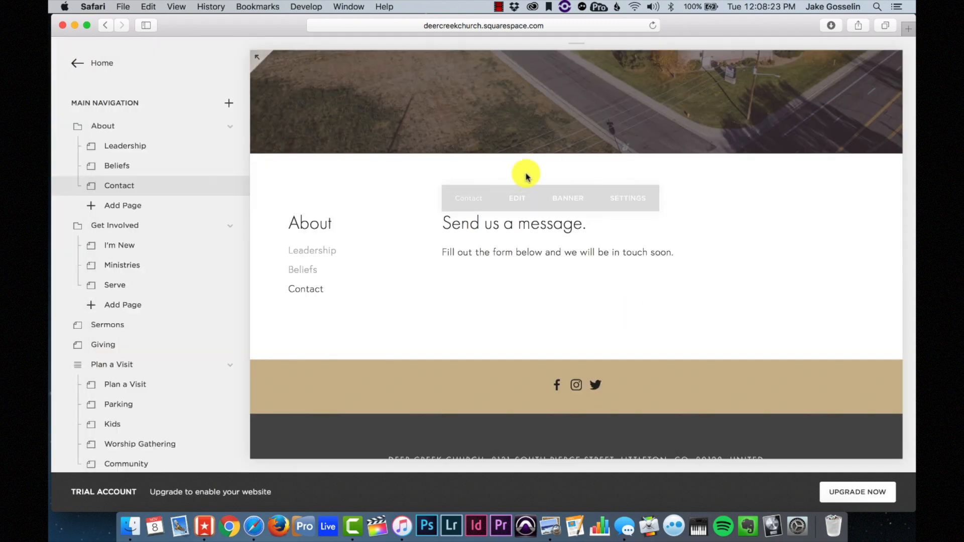
left_click(515, 201)
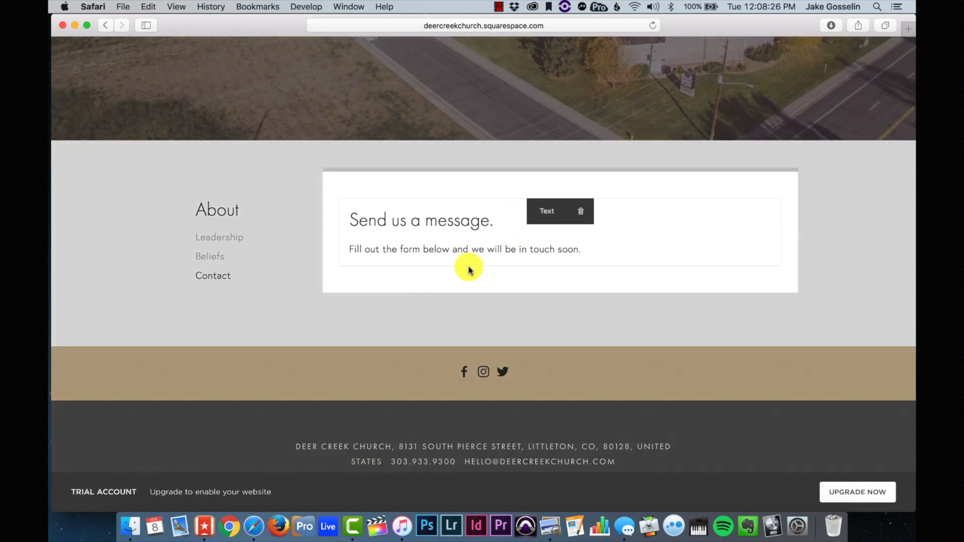
left_click(341, 266)
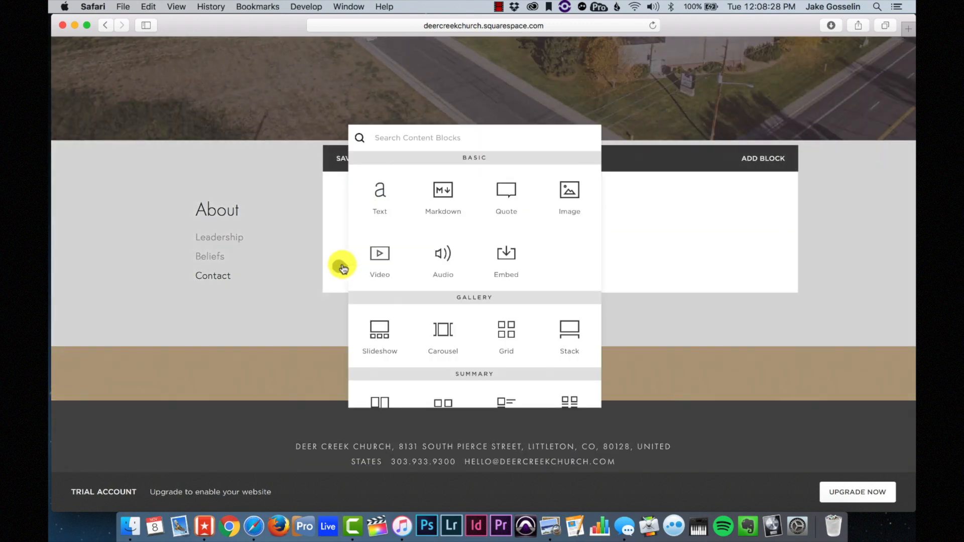
scroll(442, 266, "down", 5)
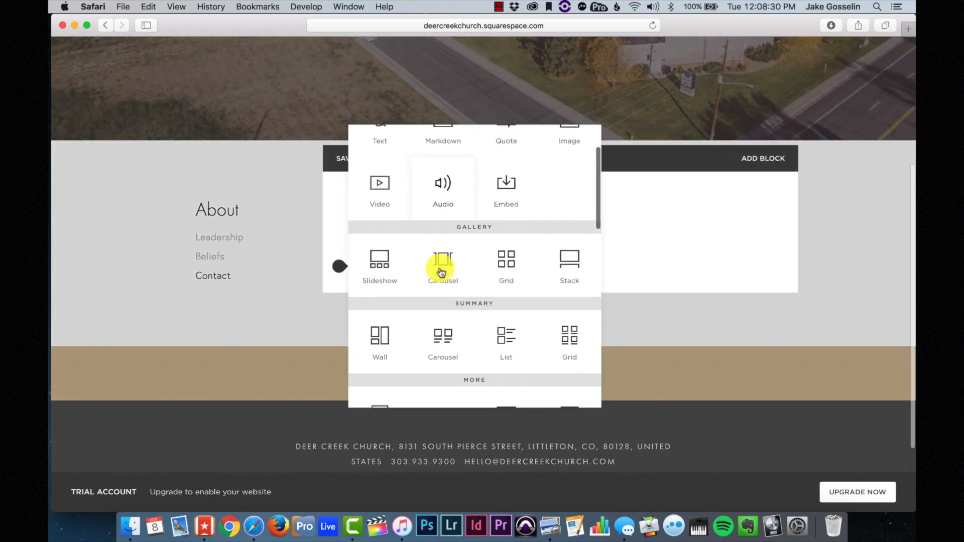
scroll(441, 273, "down", 4)
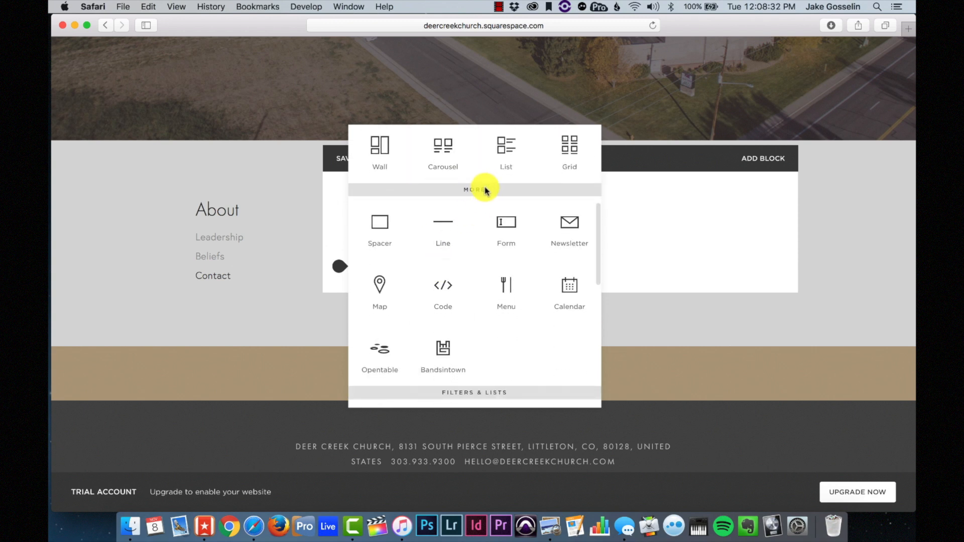
left_click(506, 223)
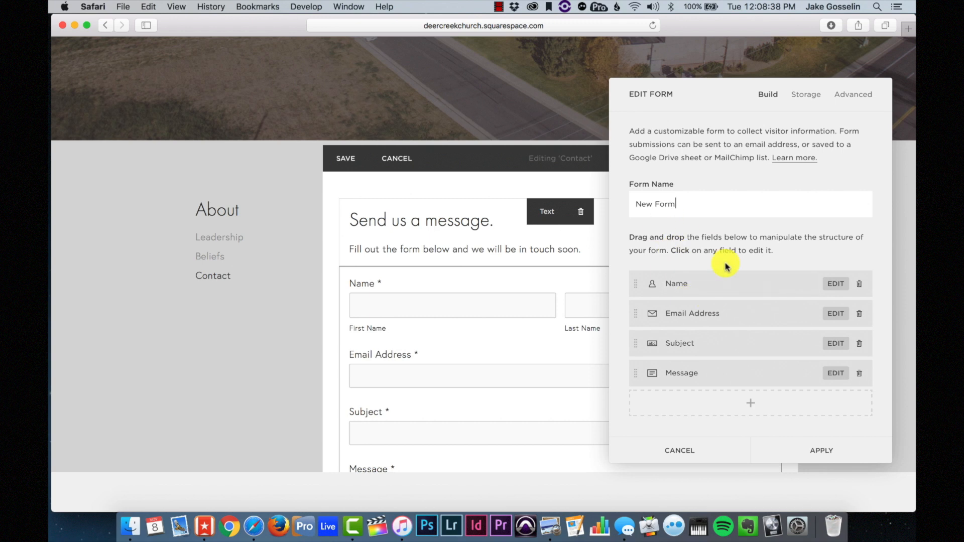
- Name the form 'Deercreekchurch.com Contact Page Form' and delete its Subject field
triple_click(668, 206)
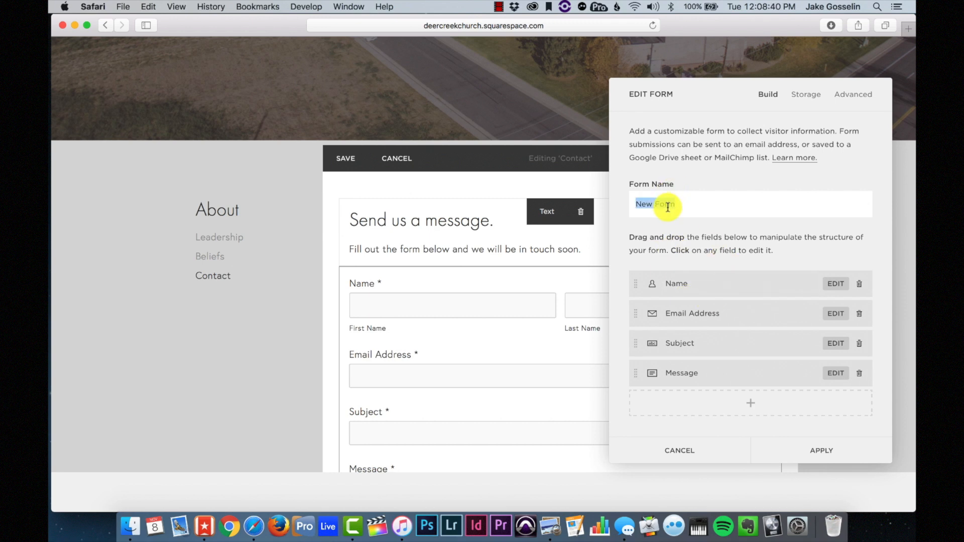
type("D")
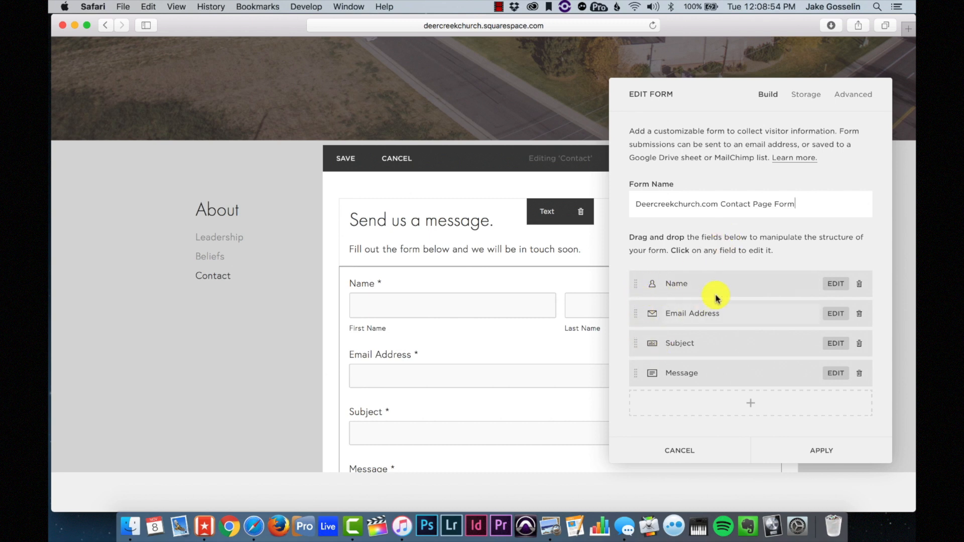
left_click(677, 290)
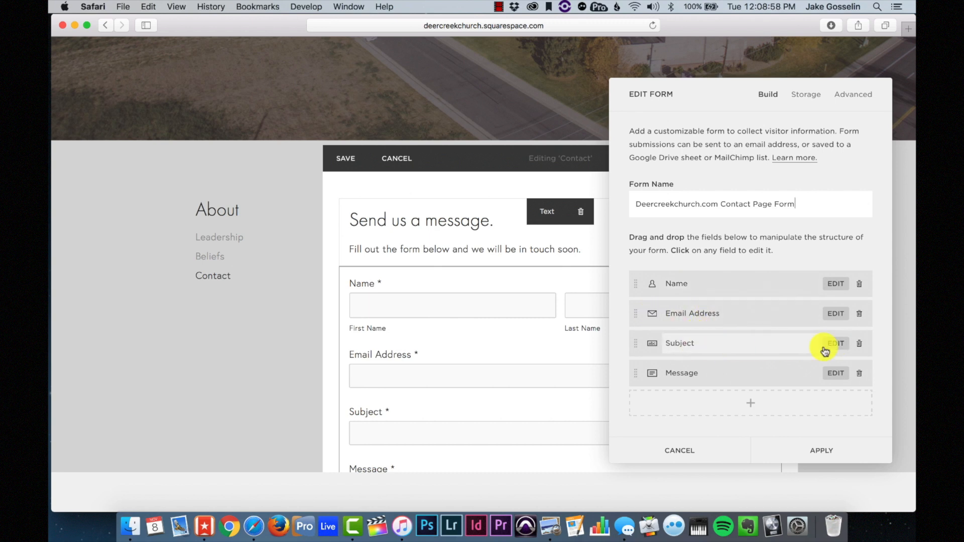
left_click(859, 344)
left_click(864, 379)
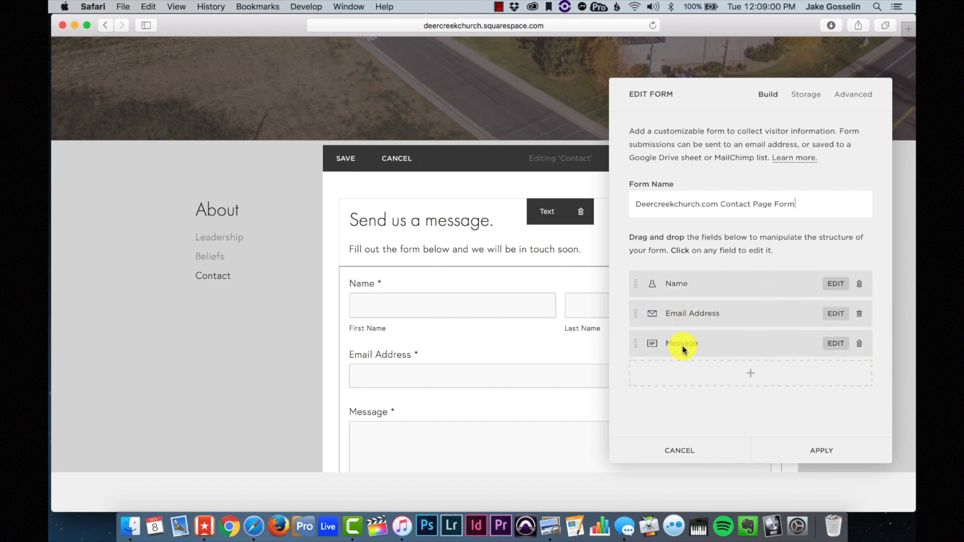
- Add Checkbox and Phone fields above Message, checkbox first, and apply the form
left_click(751, 376)
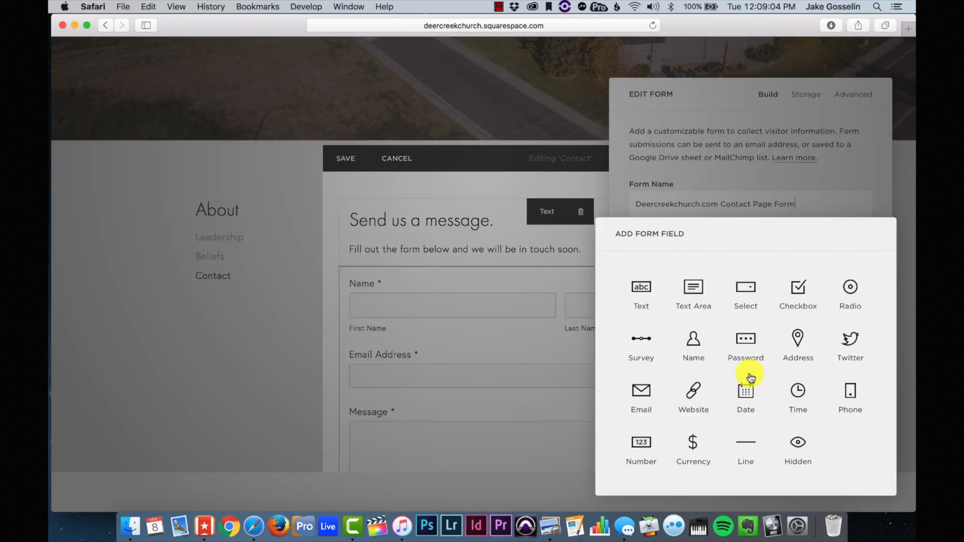
left_click(858, 394)
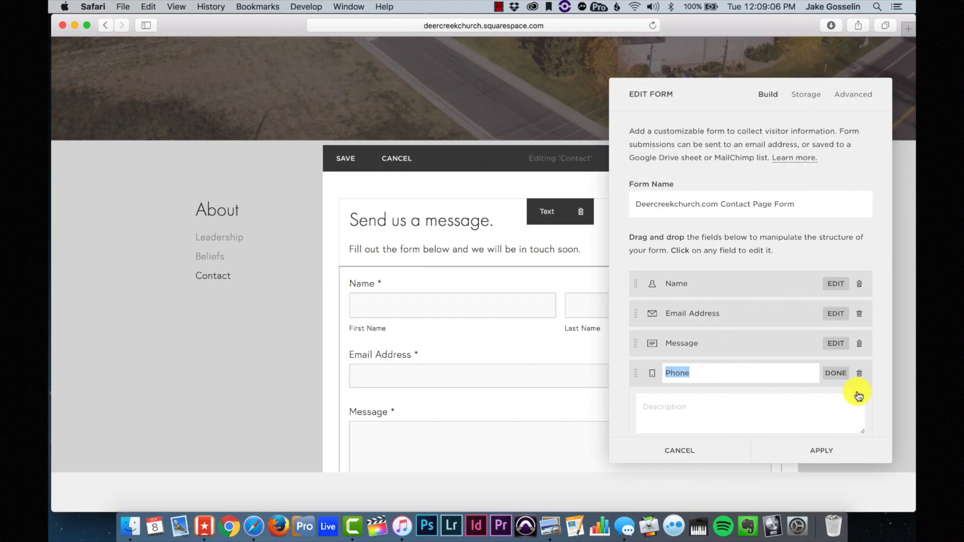
left_click_drag(638, 372, 635, 334)
scroll(676, 337, "down", 5)
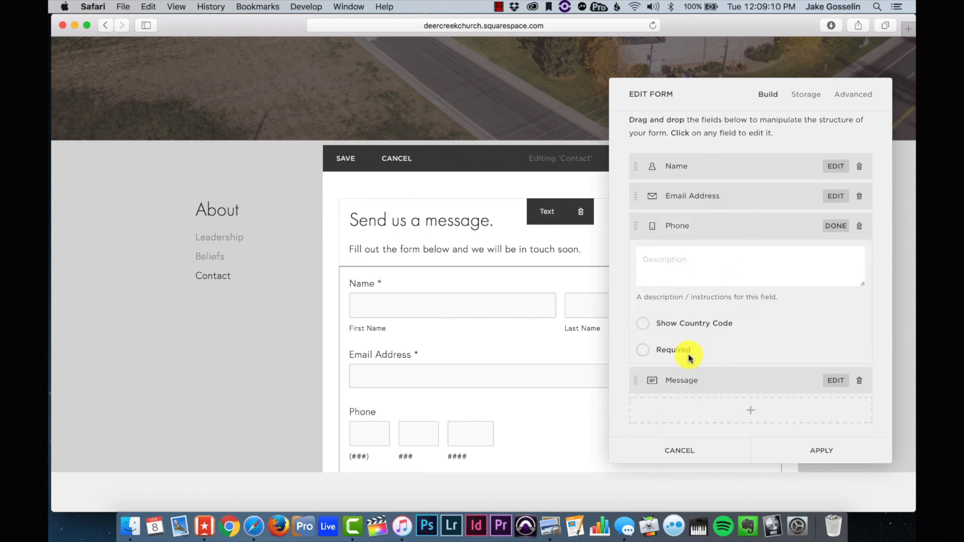
left_click(751, 413)
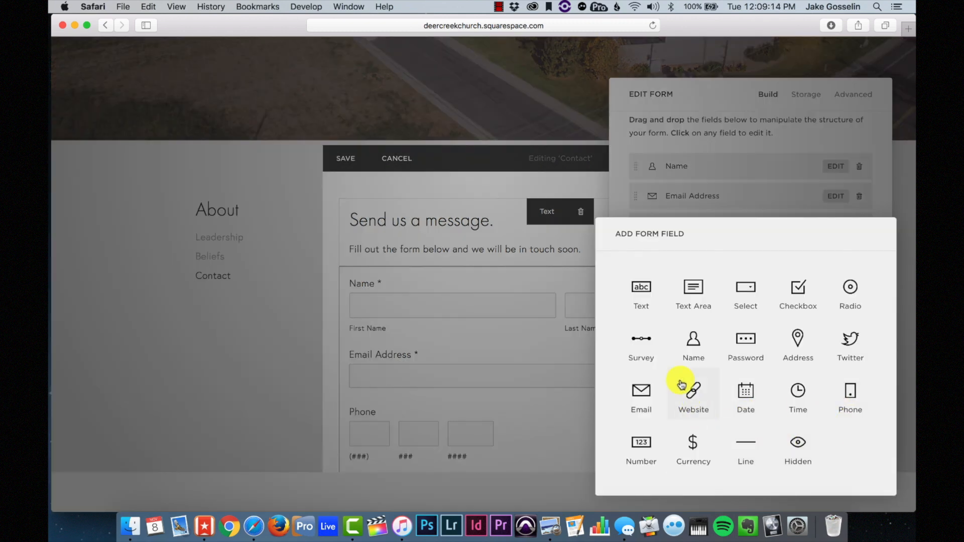
left_click(796, 288)
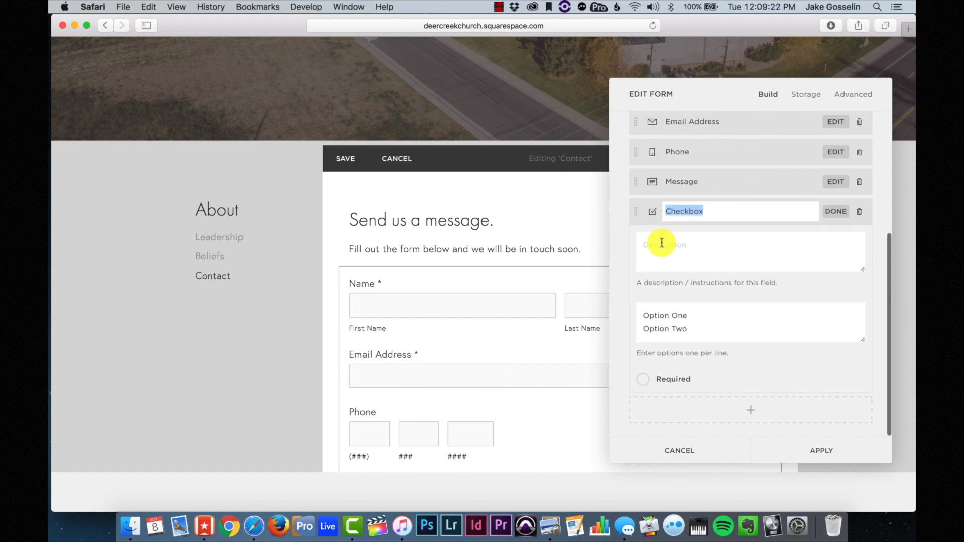
scroll(660, 242, "up", 3)
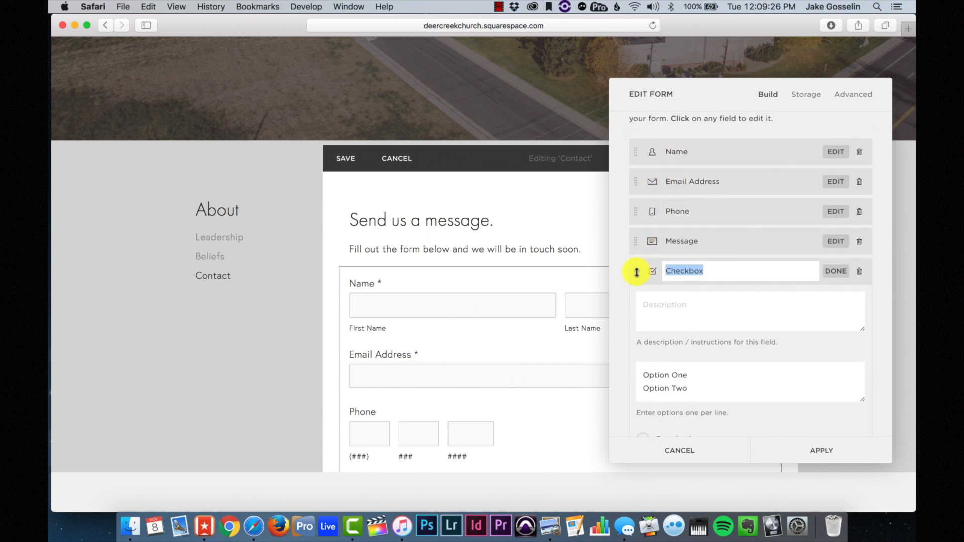
left_click_drag(637, 271, 633, 216)
scroll(665, 255, "down", 2)
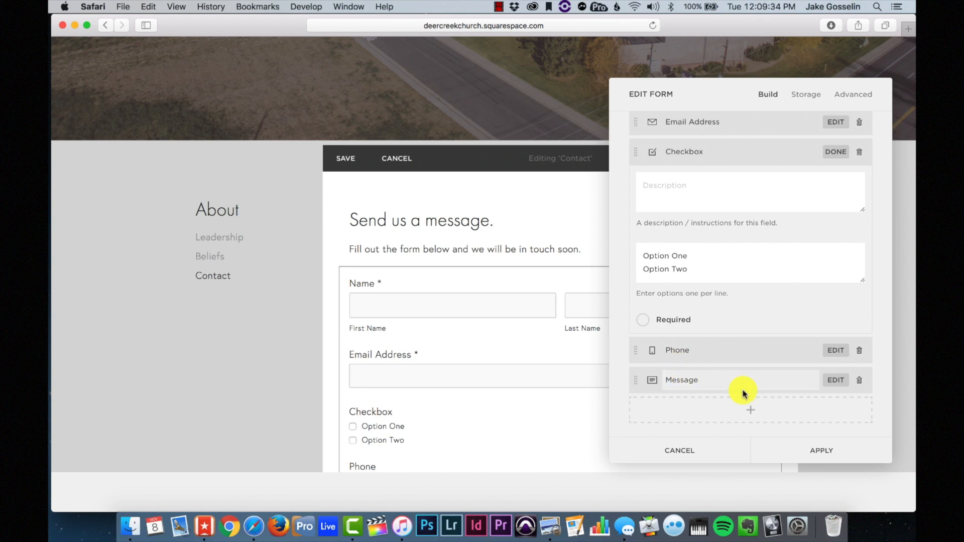
scroll(776, 320, "up", 5)
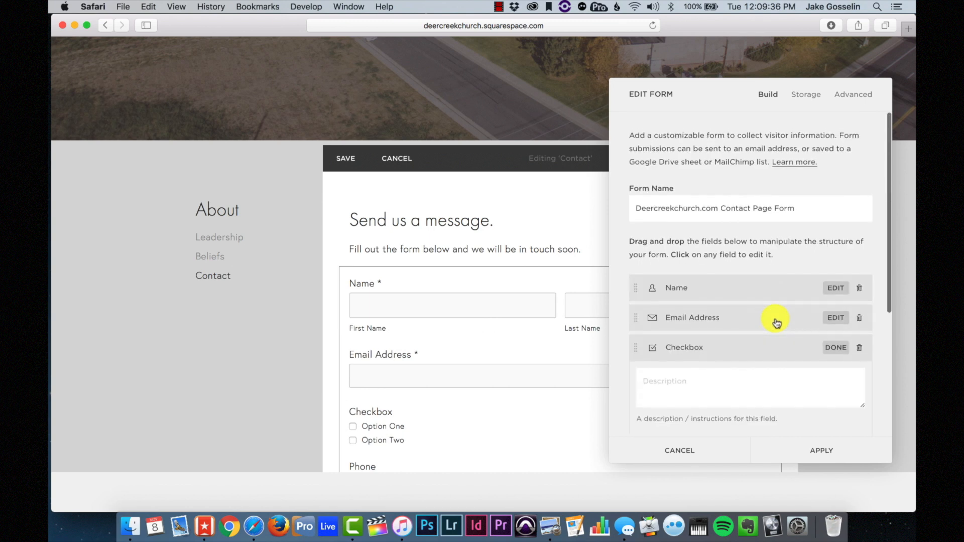
scroll(775, 319, "down", 5)
left_click(814, 455)
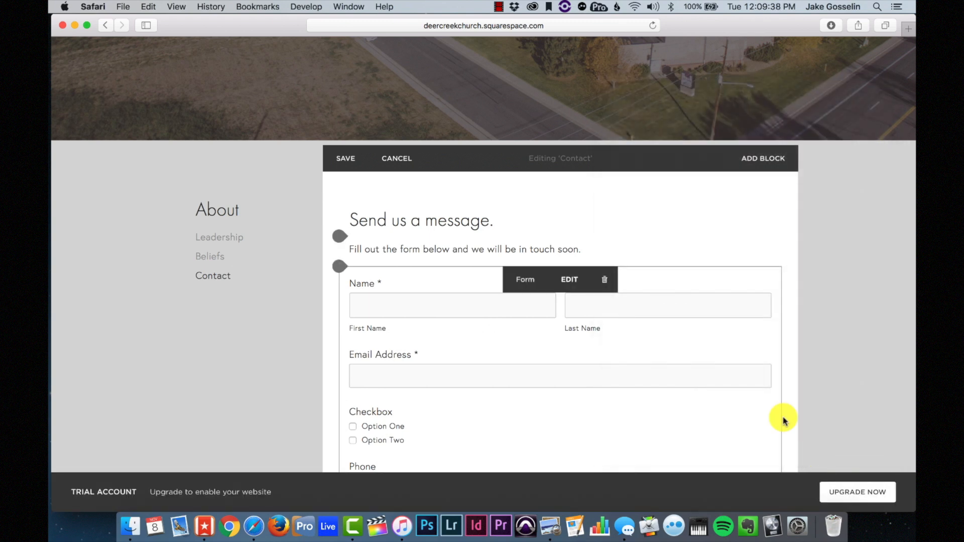
- Reopen the contact form's fields and open the Checkbox field's settings
scroll(551, 341, "down", 4)
scroll(552, 341, "down", 4)
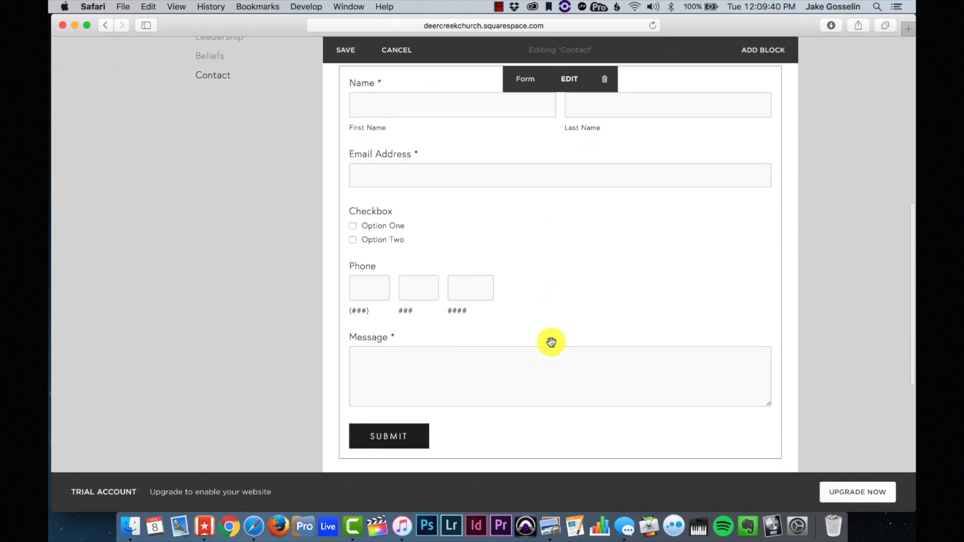
scroll(553, 342, "up", 3)
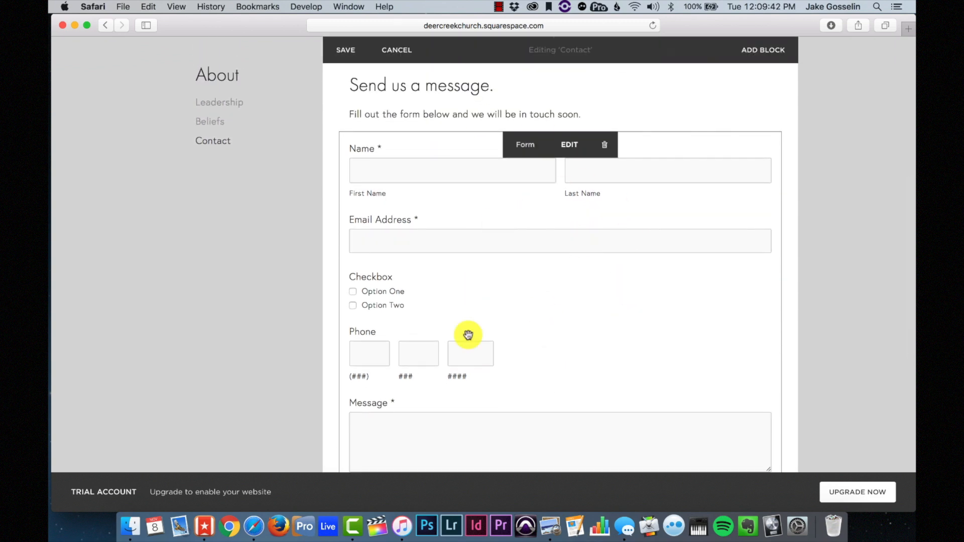
scroll(568, 319, "down", 2)
left_click(581, 104)
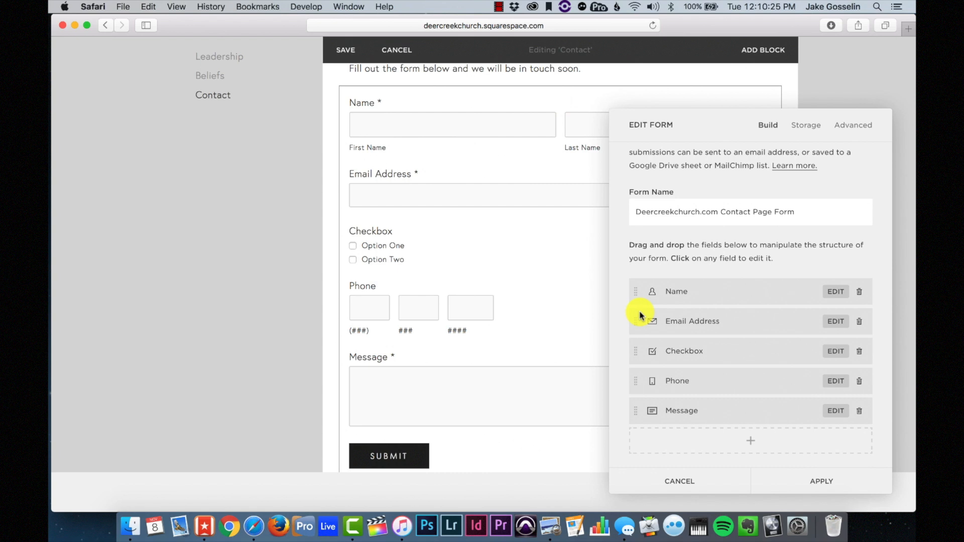
left_click(836, 354)
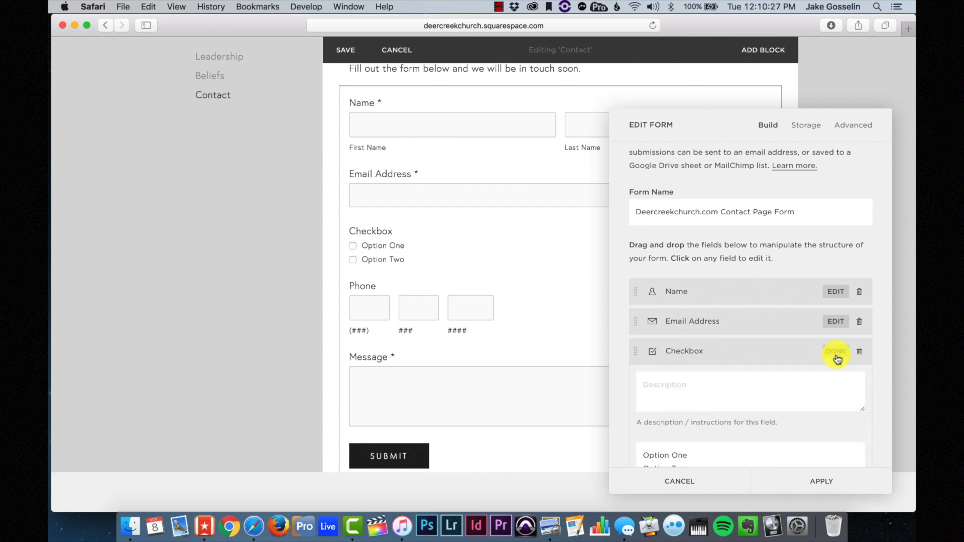
scroll(715, 384, "down", 3)
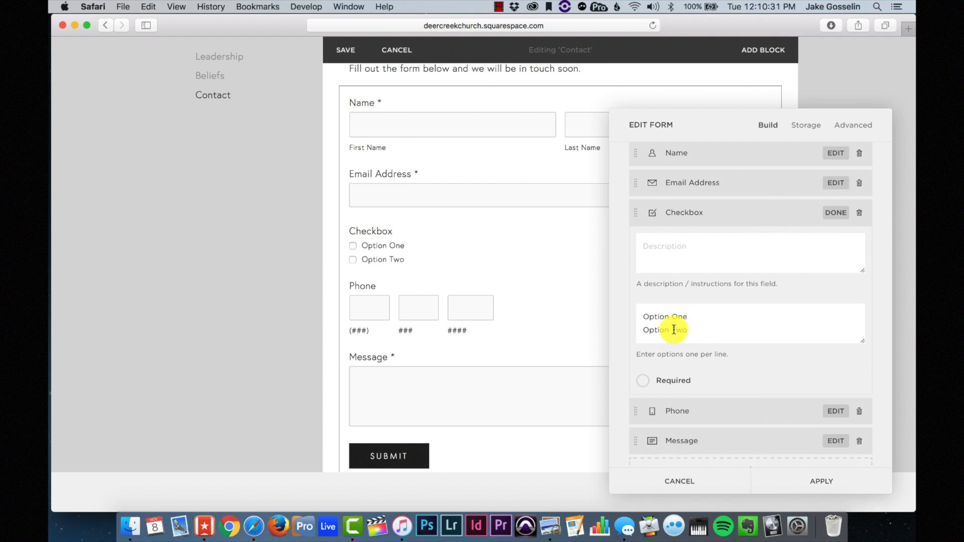
- Replace the options with one 'Subscribe me to the church email list' and clear the Checkbox title
left_click_drag(685, 331, 624, 329)
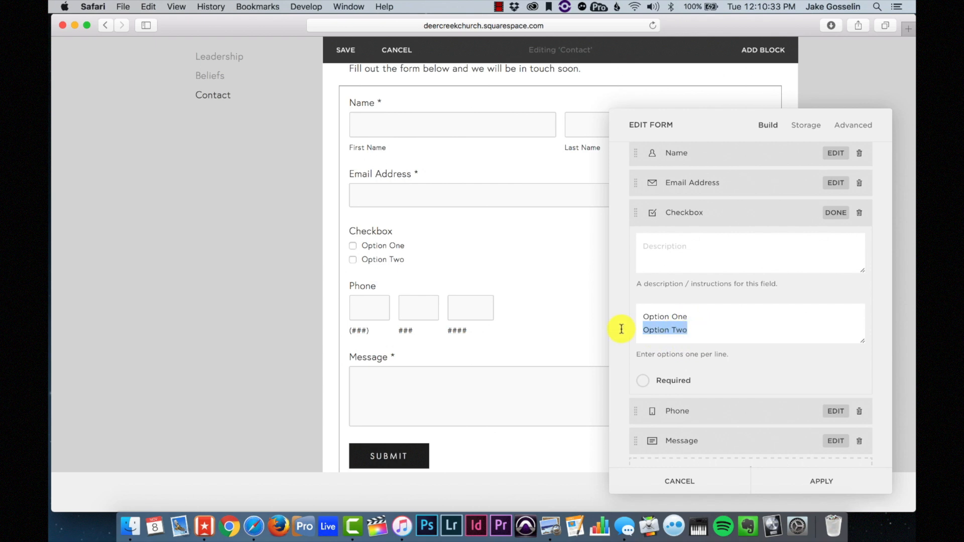
key("BackSpace")
key("BackSpace")
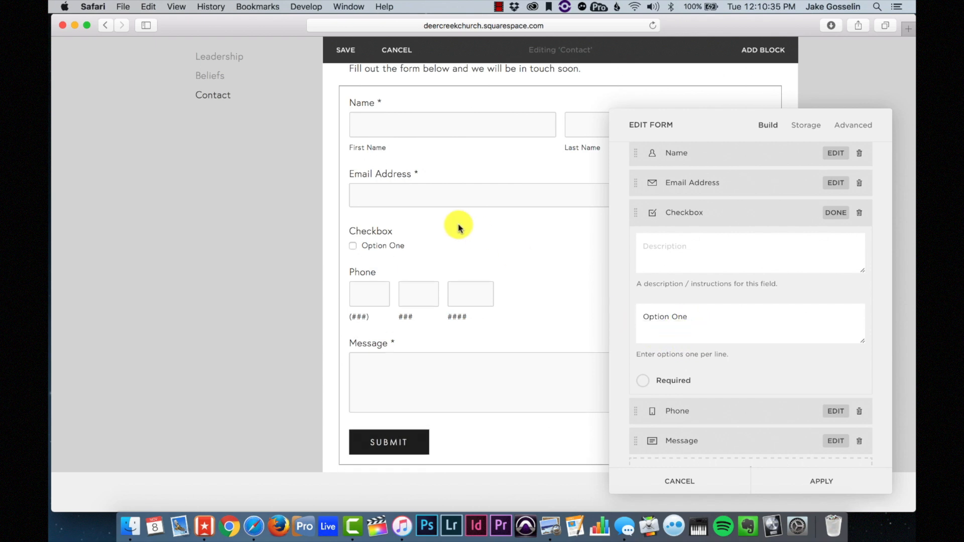
left_click_drag(692, 316, 633, 317)
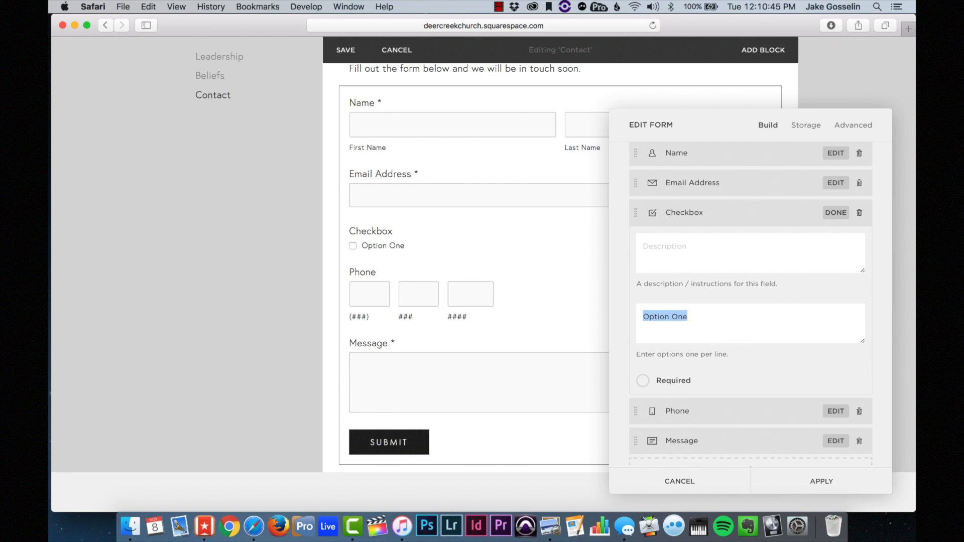
type("Sub")
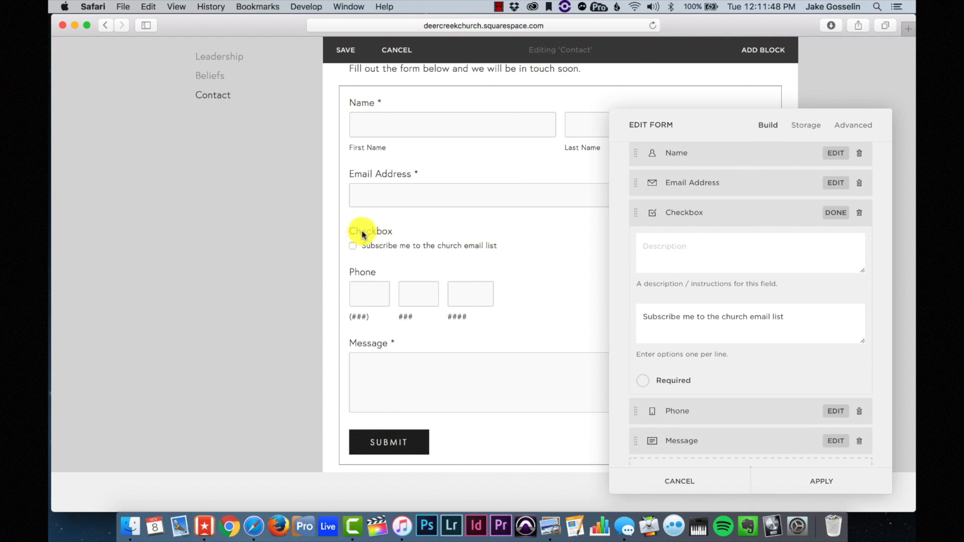
left_click(696, 213)
double_click(695, 213)
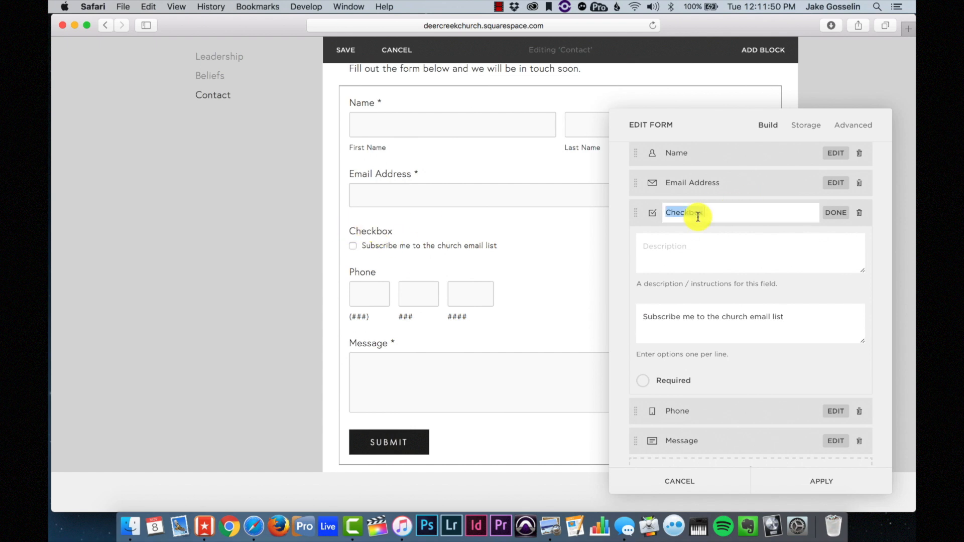
key("BackSpace")
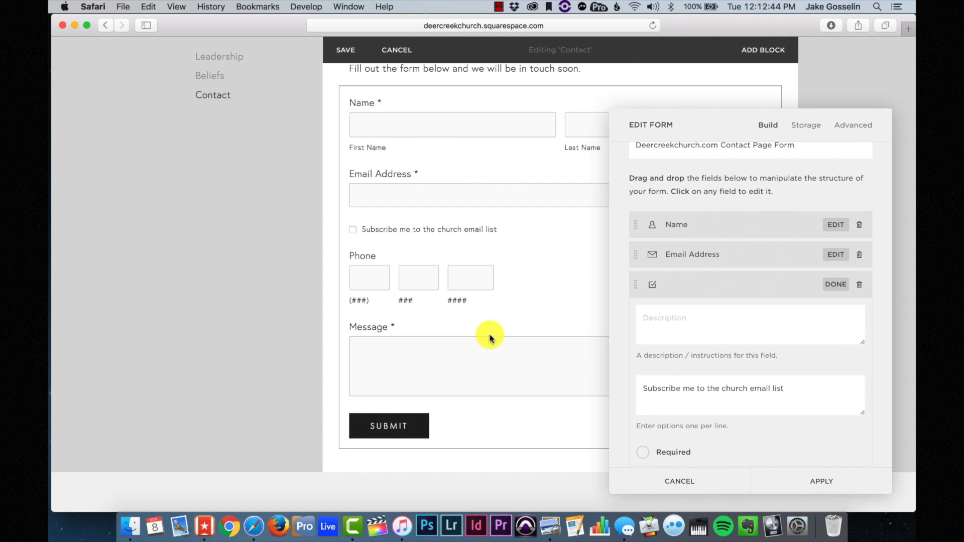
- Toggle the Name field's required setting, leaving it required
left_click(836, 226)
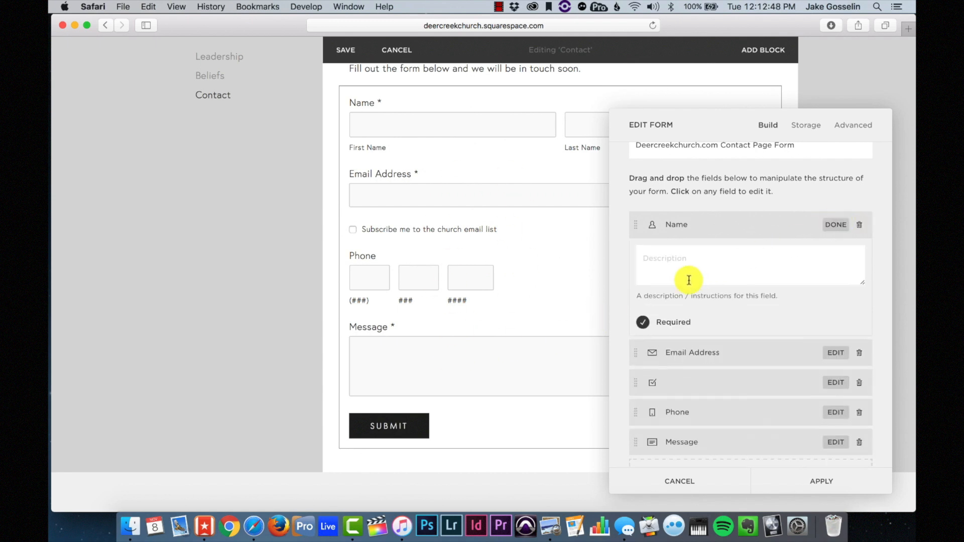
left_click(646, 327)
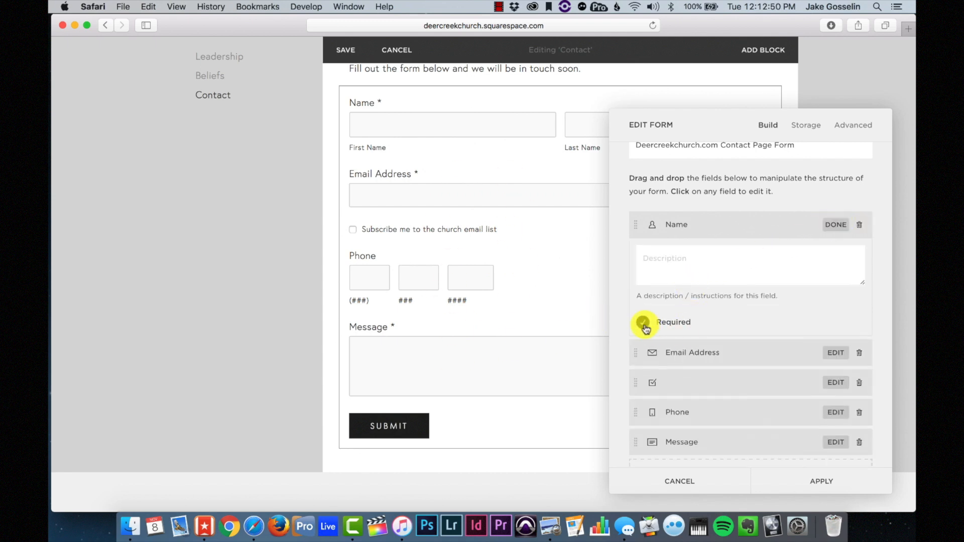
left_click(645, 324)
left_click(645, 325)
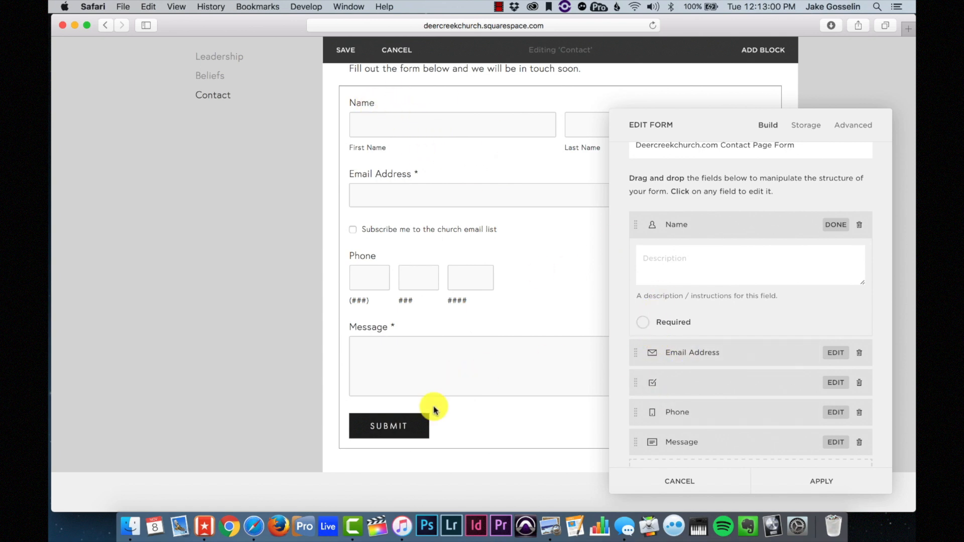
left_click(641, 328)
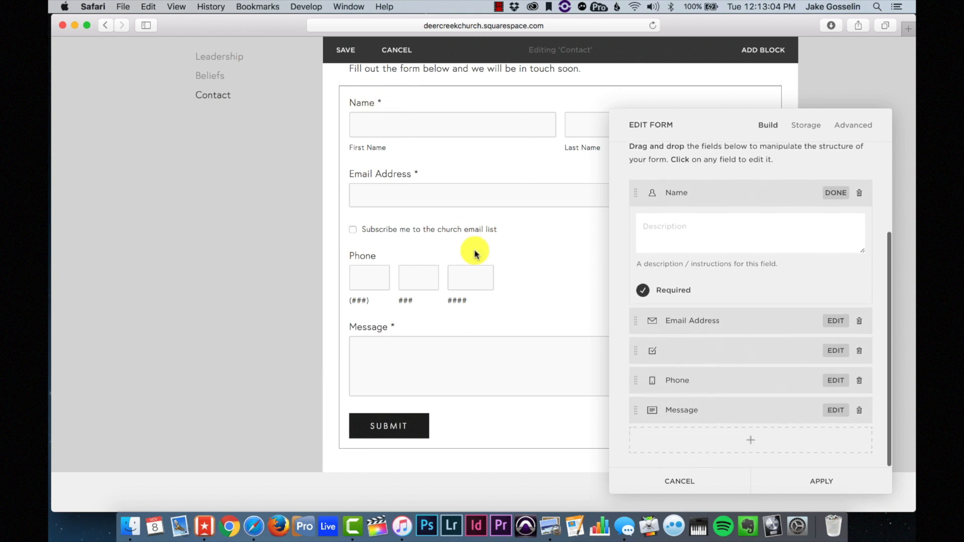
scroll(472, 226, "up", 2)
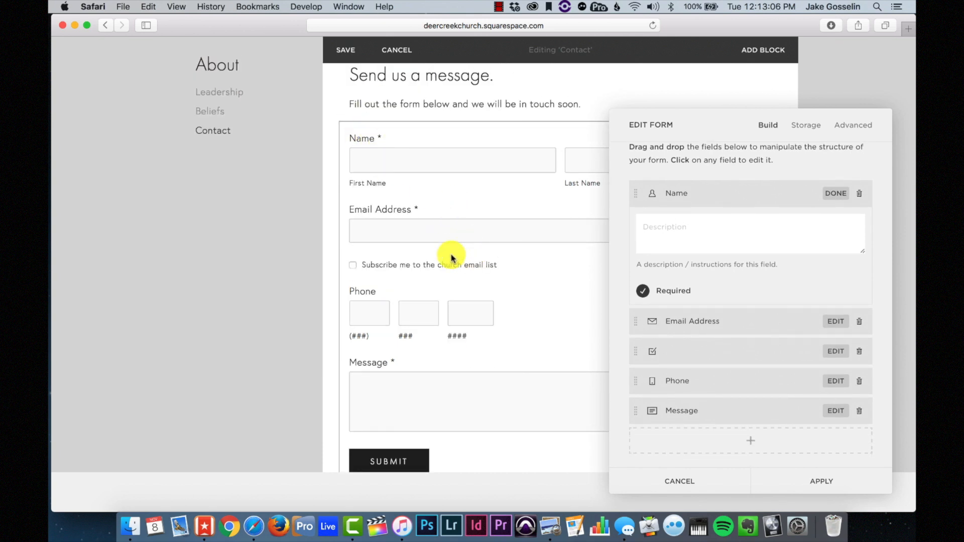
- Check the Phone field settings, then view the form's Storage tab showing the submission email
left_click(834, 382)
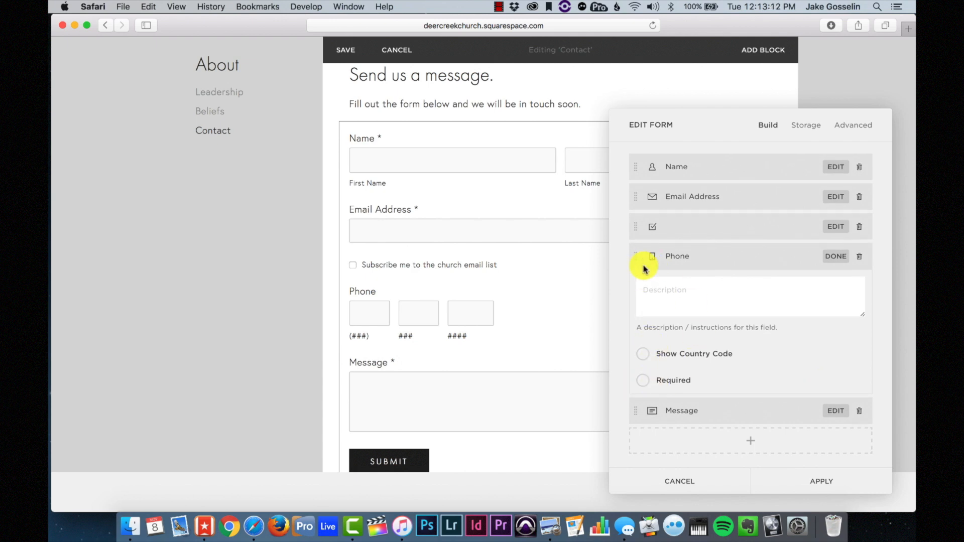
scroll(656, 279, "down", 1)
scroll(463, 319, "up", 2)
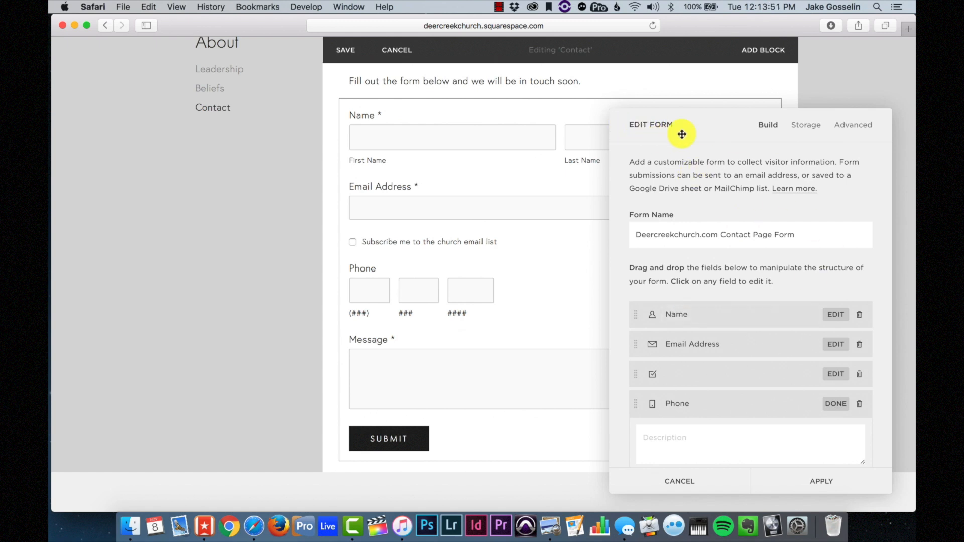
left_click(806, 127)
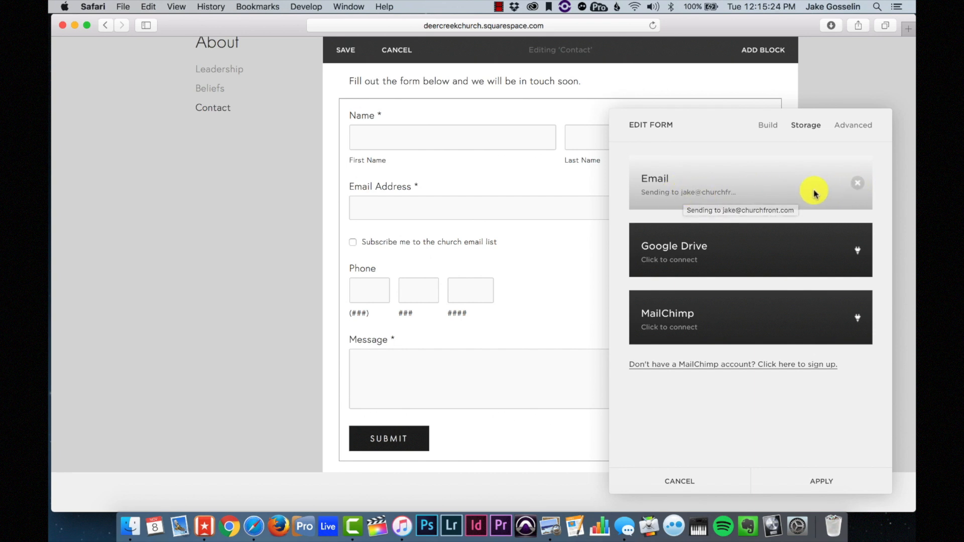
- Replace the form's email storage address with the church's own address and connect it
left_click(861, 186)
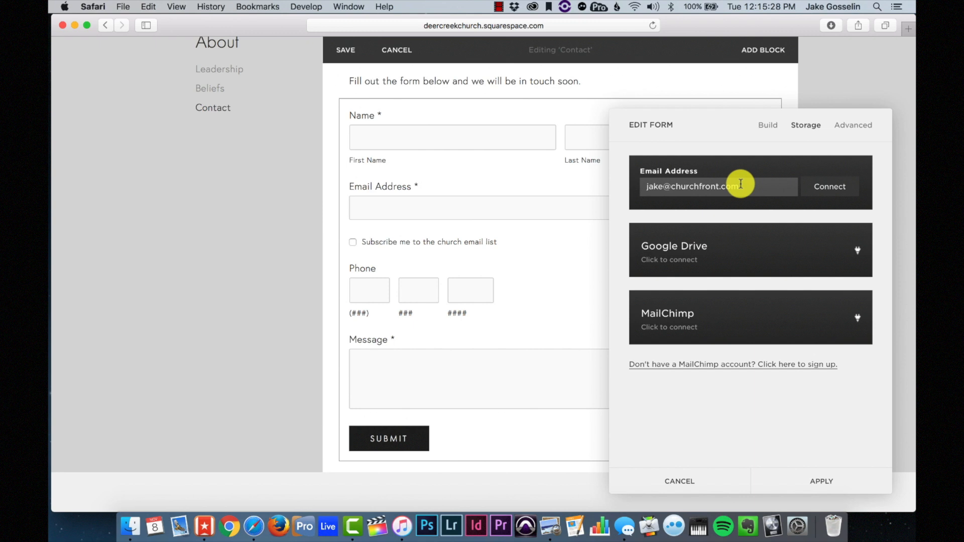
left_click_drag(748, 186, 645, 185)
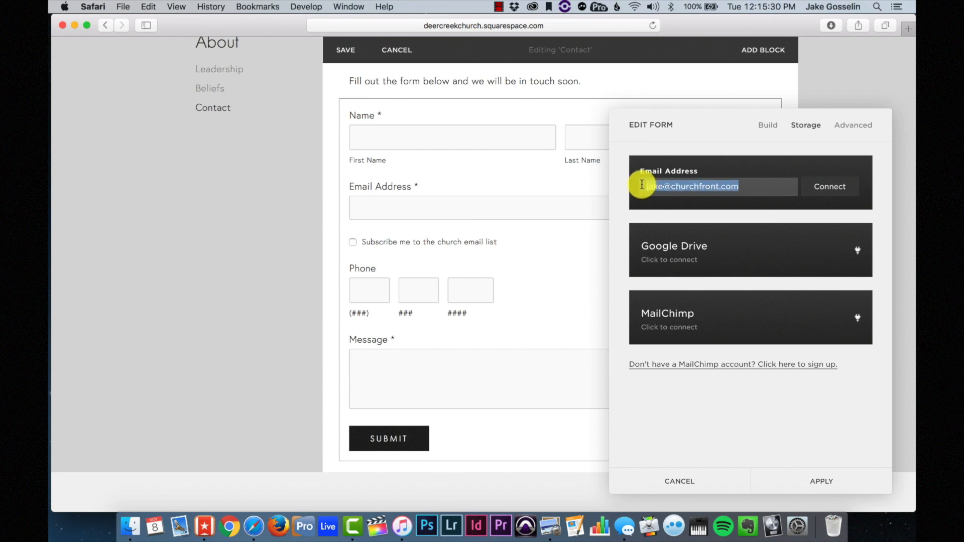
left_click(746, 188)
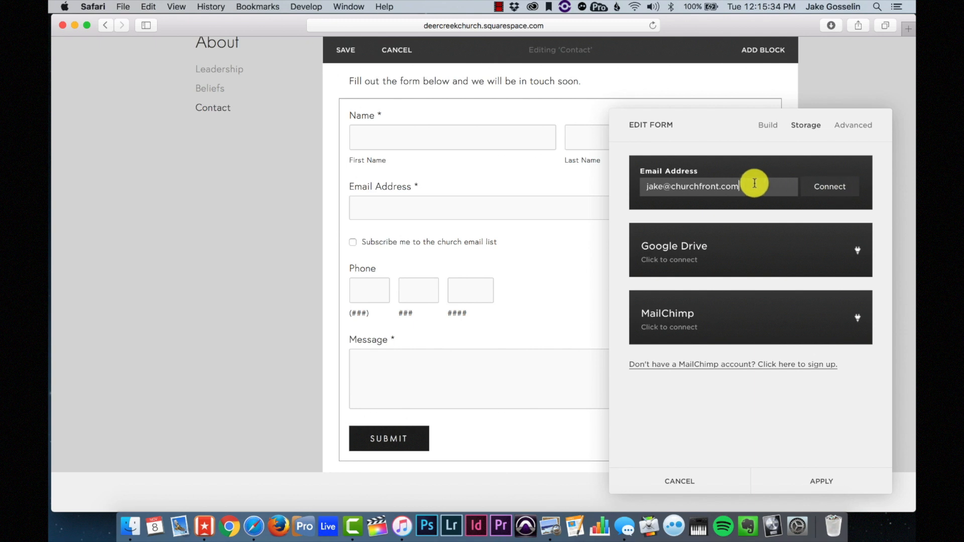
left_click_drag(752, 185, 615, 182)
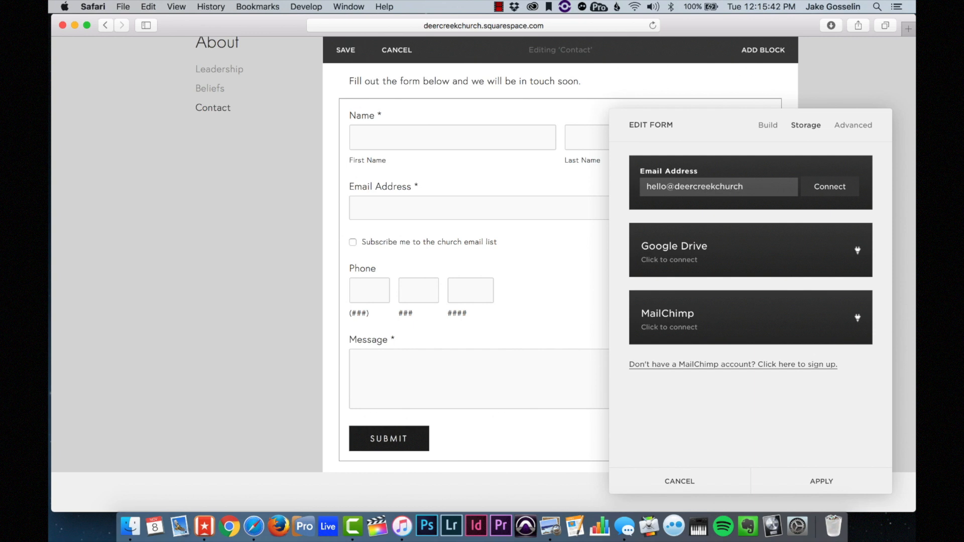
left_click(826, 189)
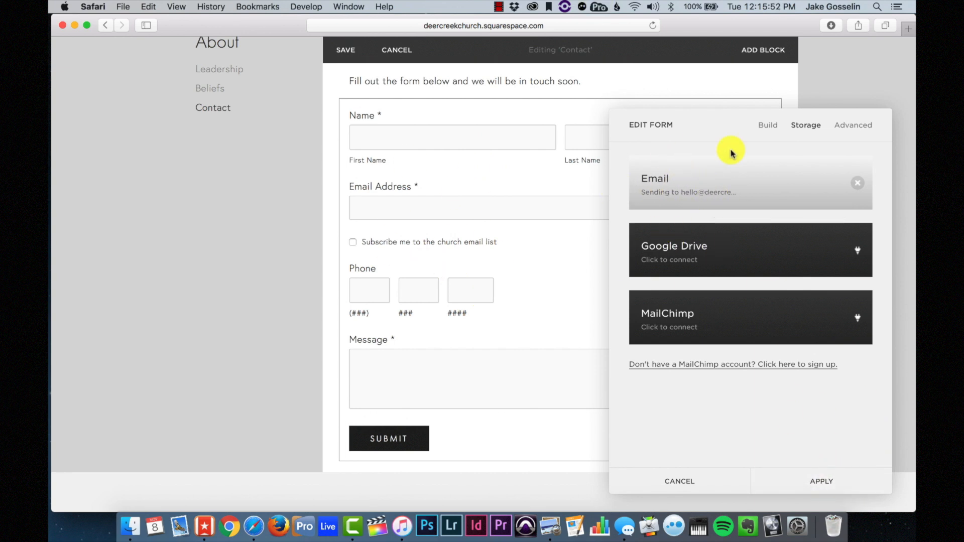
left_click(768, 131)
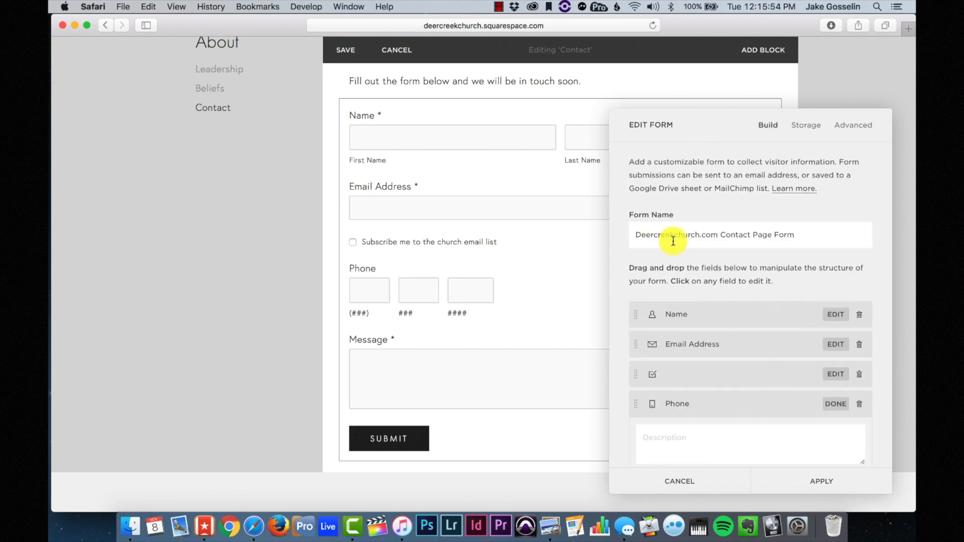
- Apply the form settings and insert a divider line below the contact form
left_click(829, 483)
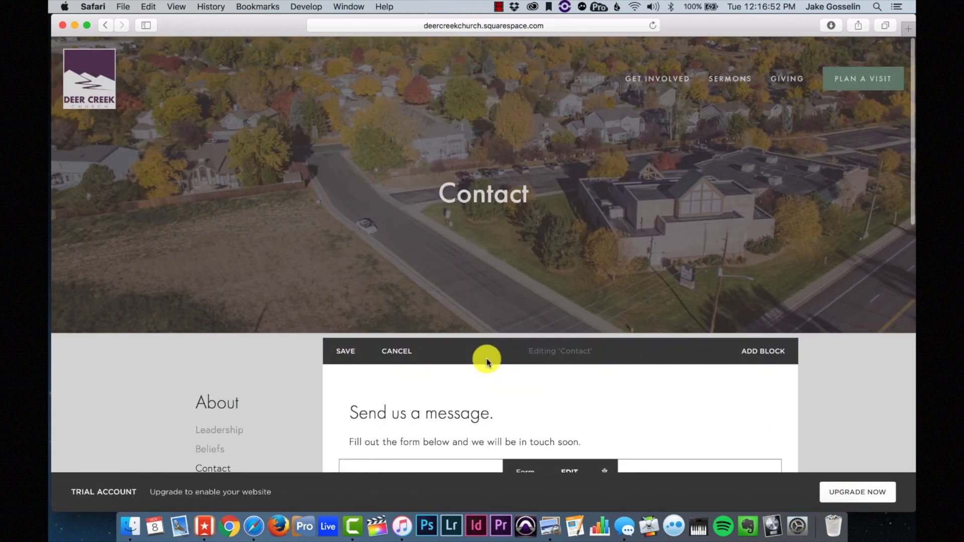
scroll(486, 360, "down", 5)
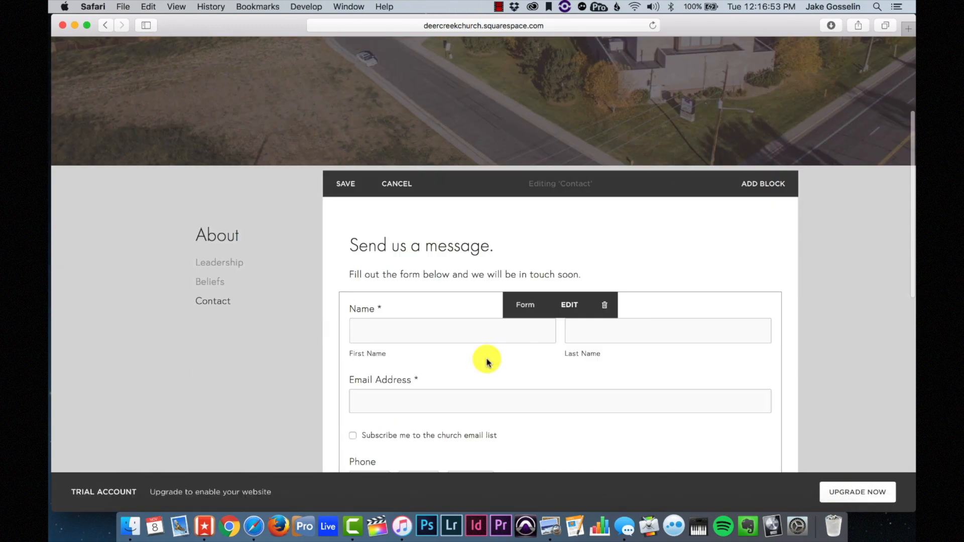
scroll(486, 359, "down", 10)
left_click(336, 257)
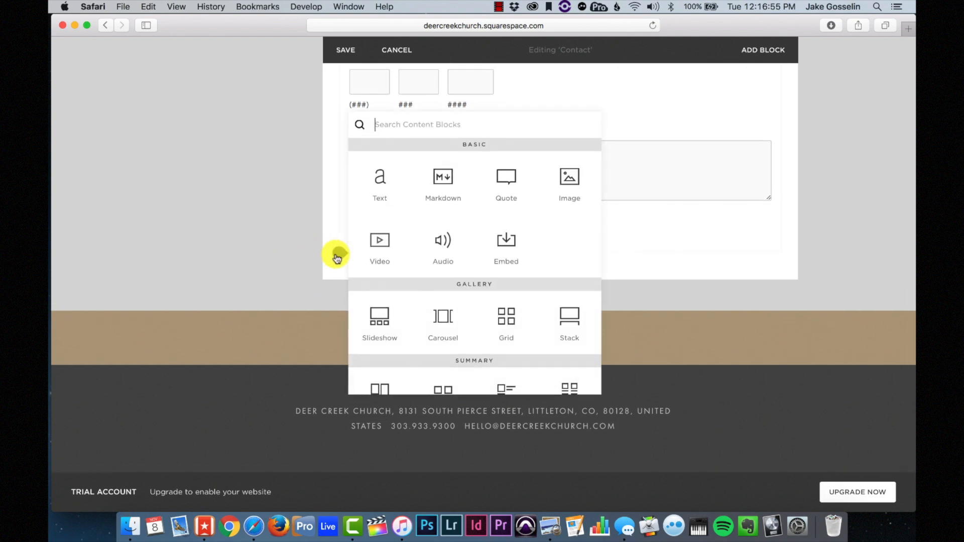
scroll(443, 327, "down", 3)
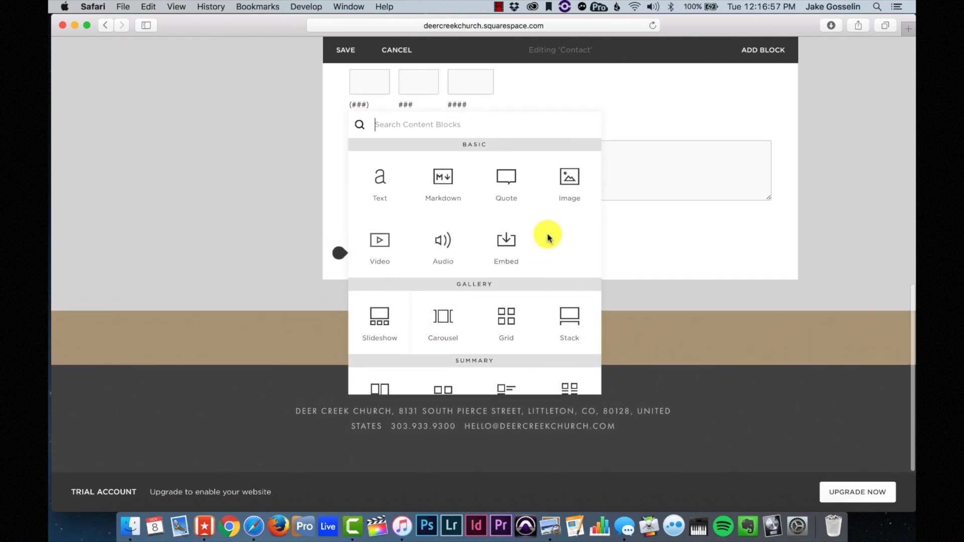
scroll(549, 238, "up", 3)
scroll(548, 237, "down", 3)
left_click(334, 258)
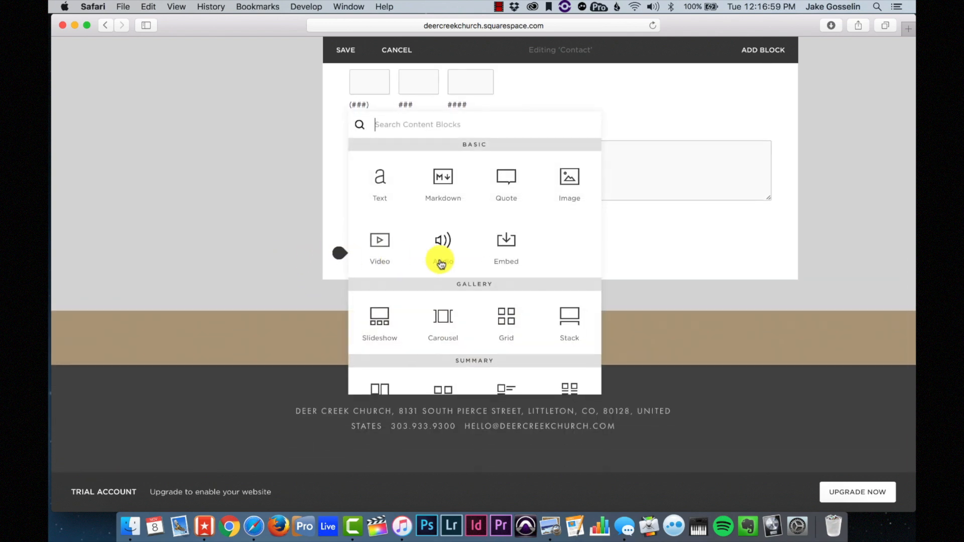
scroll(441, 263, "down", 5)
left_click(442, 207)
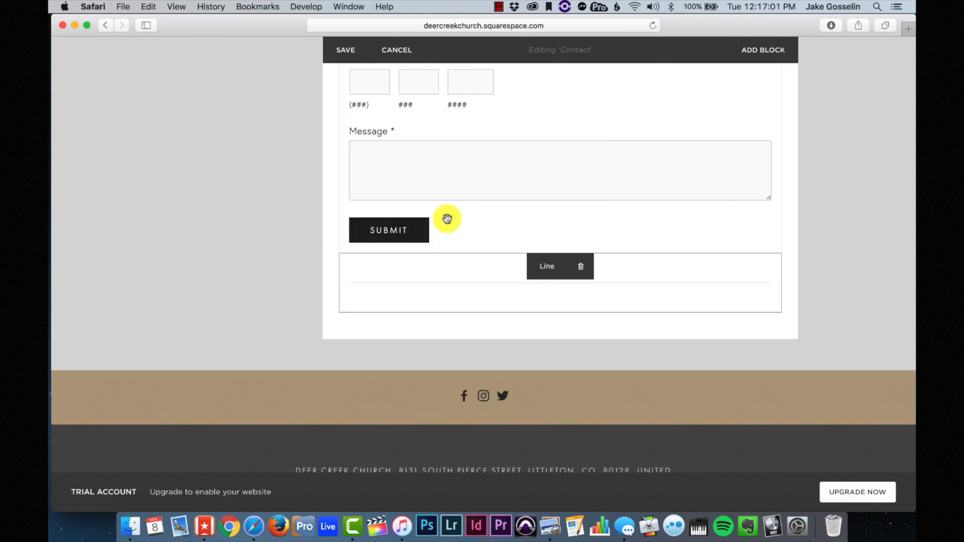
- Add an empty text block below the divider line and begin choosing its paragraph style
left_click(342, 313)
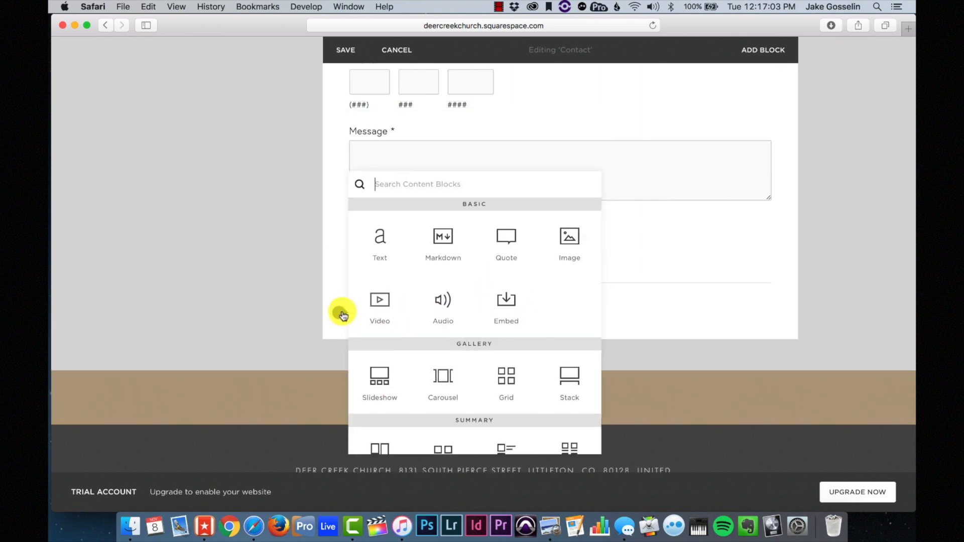
left_click(384, 243)
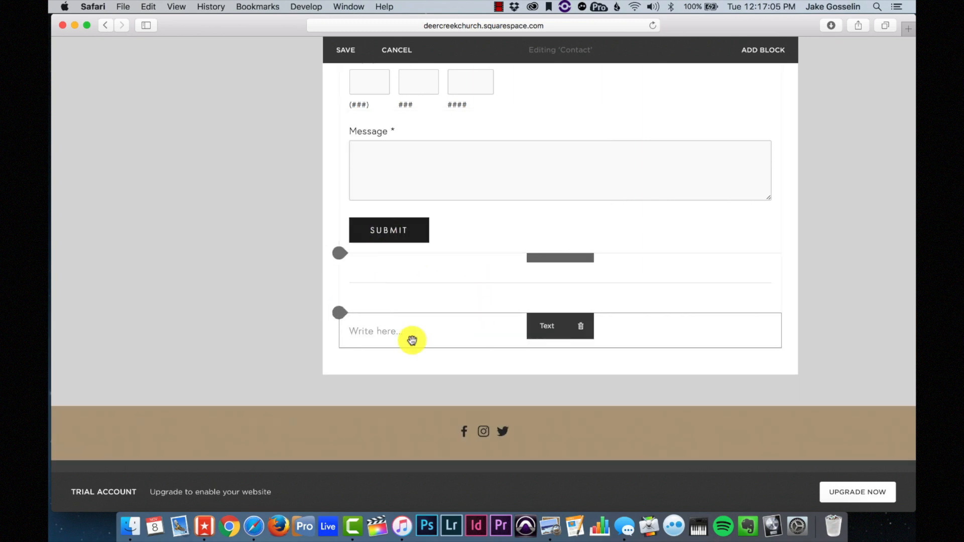
left_click(372, 331)
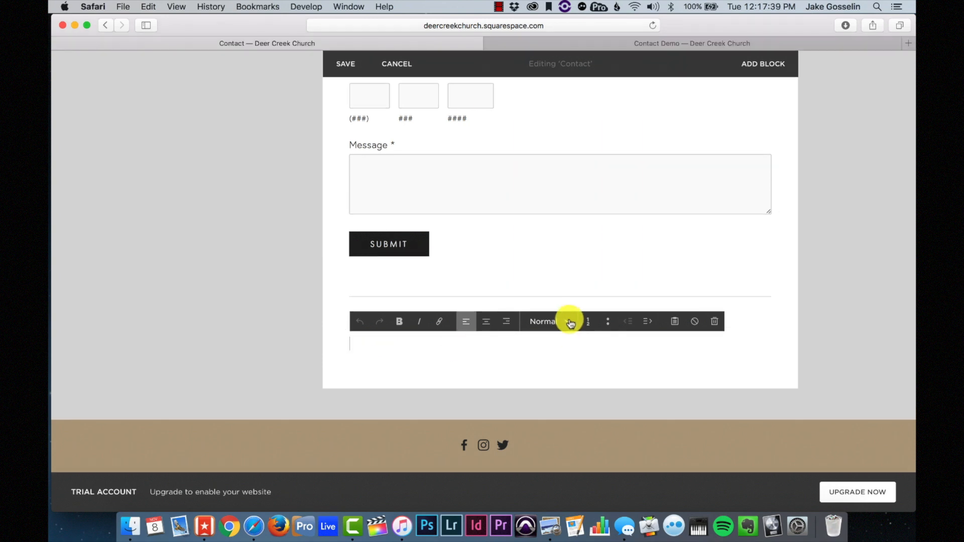
left_click(566, 320)
- Type 'Give us a call.' as a Heading 2 and start a new line beneath it
left_click(556, 382)
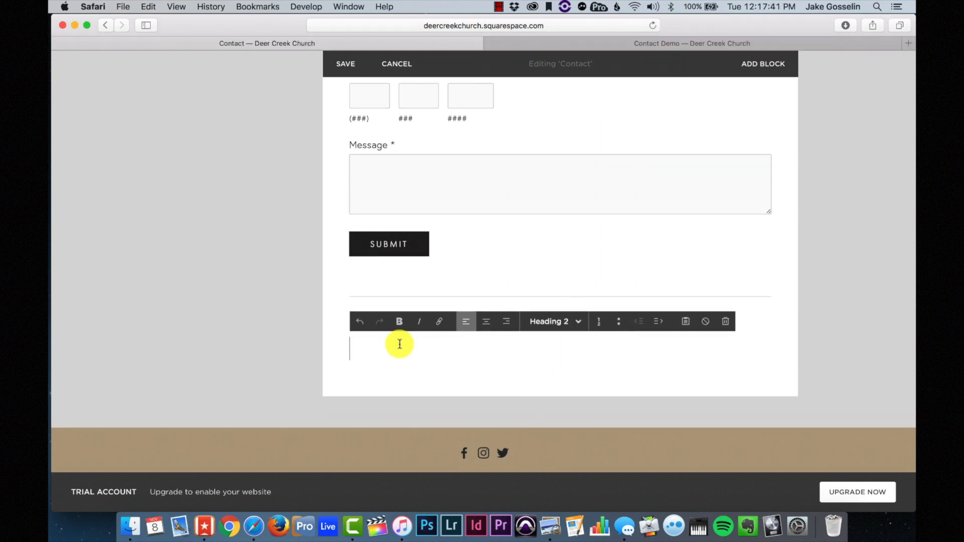
type("Give us a call.")
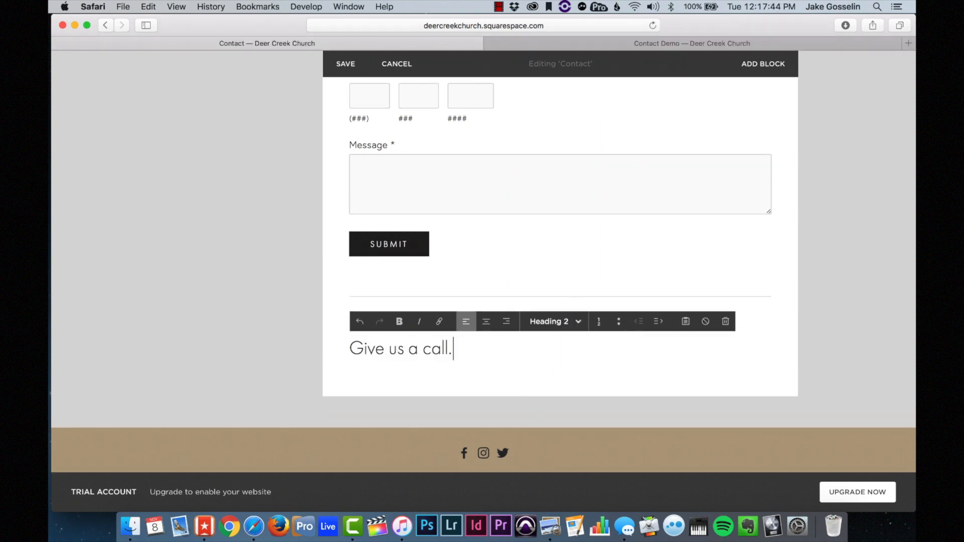
key("Return")
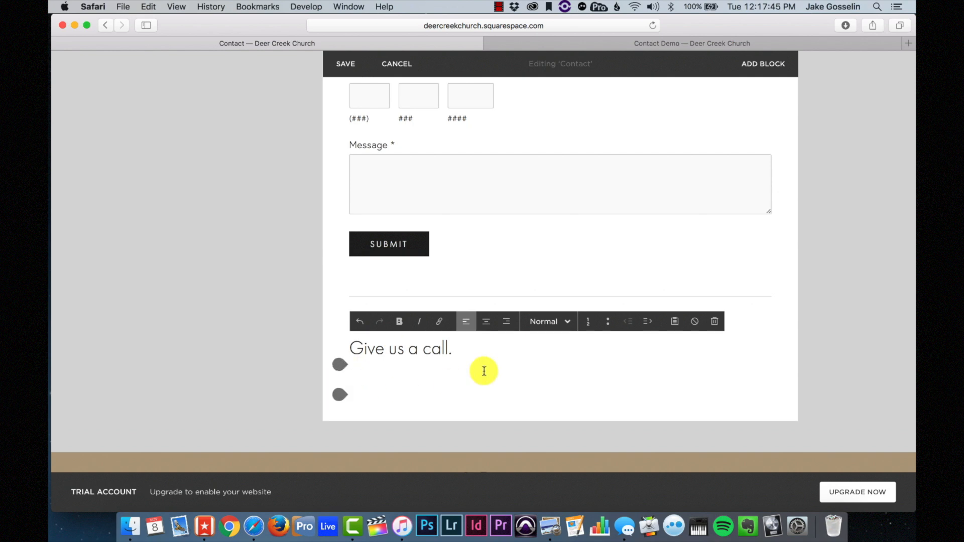
scroll(437, 386, "down", 4)
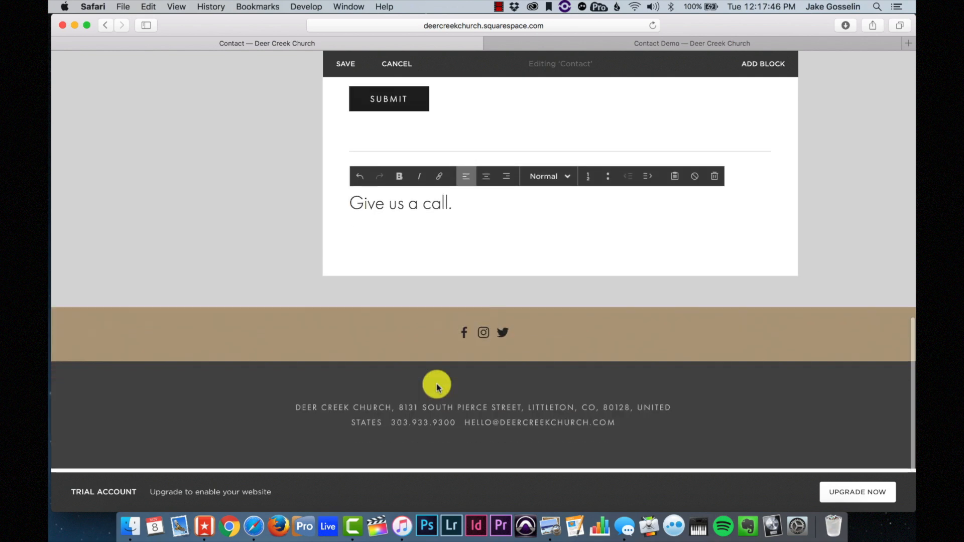
left_click(452, 429)
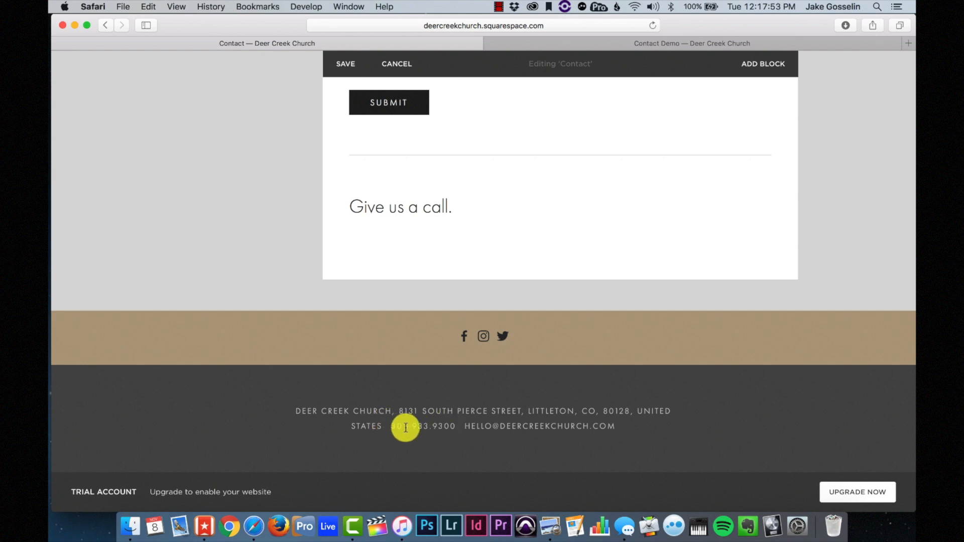
left_click(398, 228)
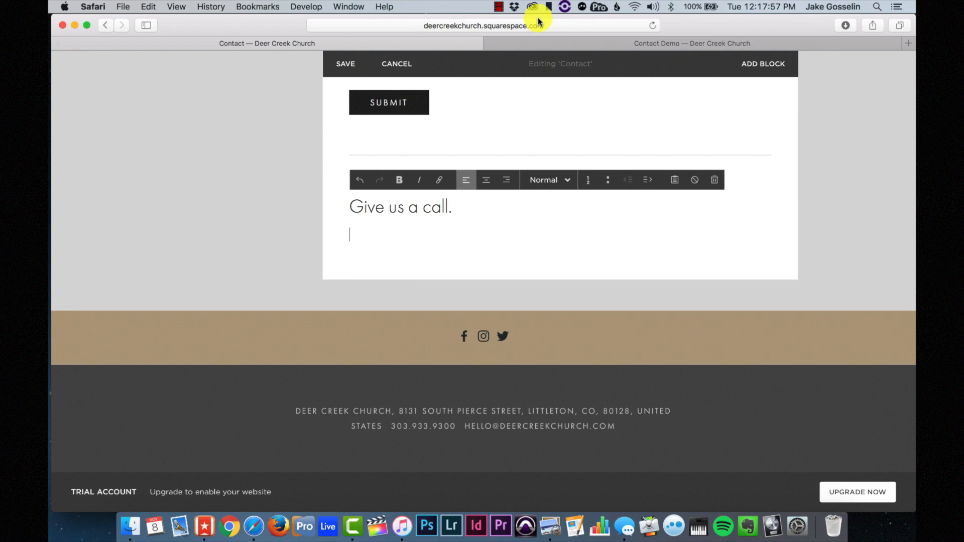
- Copy the church's phone number from the old site's Contact & Location page
left_click(550, 42)
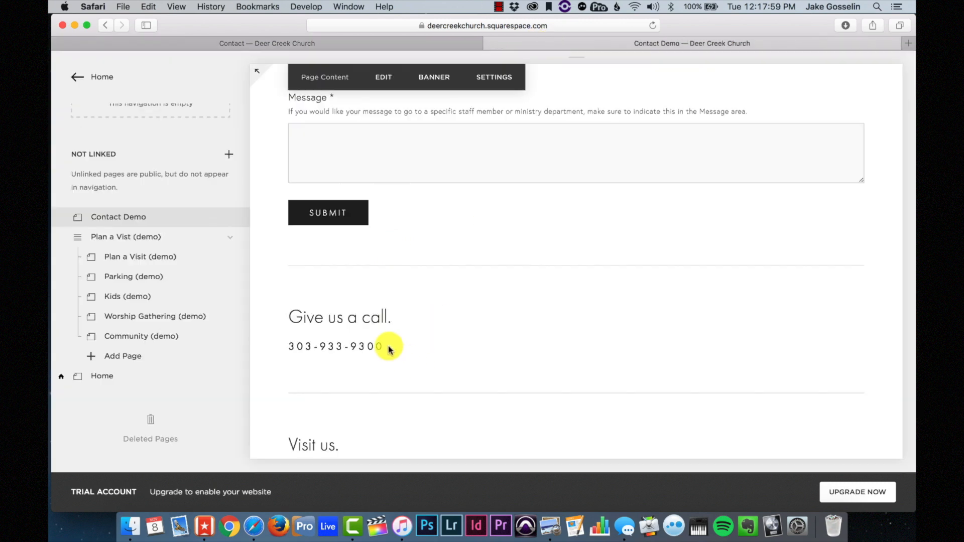
left_click_drag(390, 346, 284, 346)
left_click(432, 43)
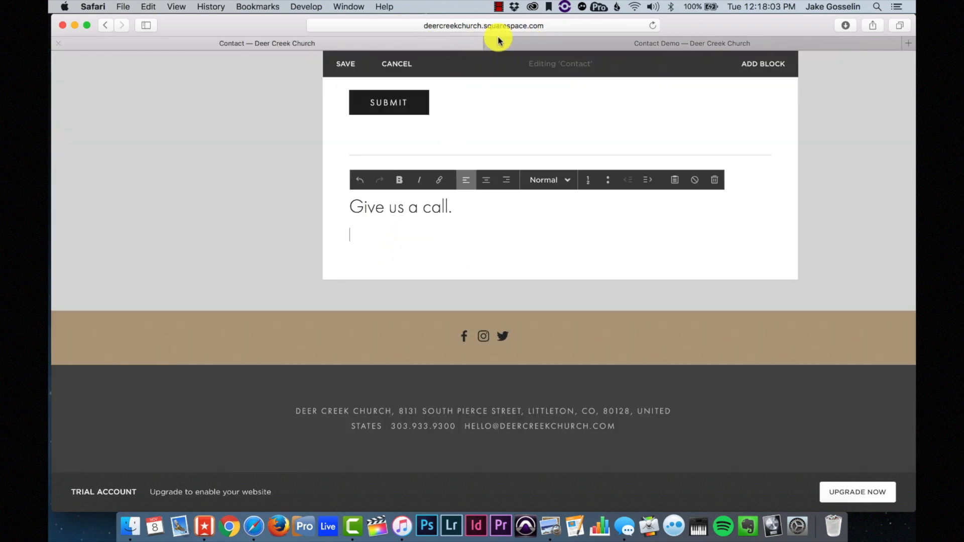
left_click(499, 6)
left_click(501, 23)
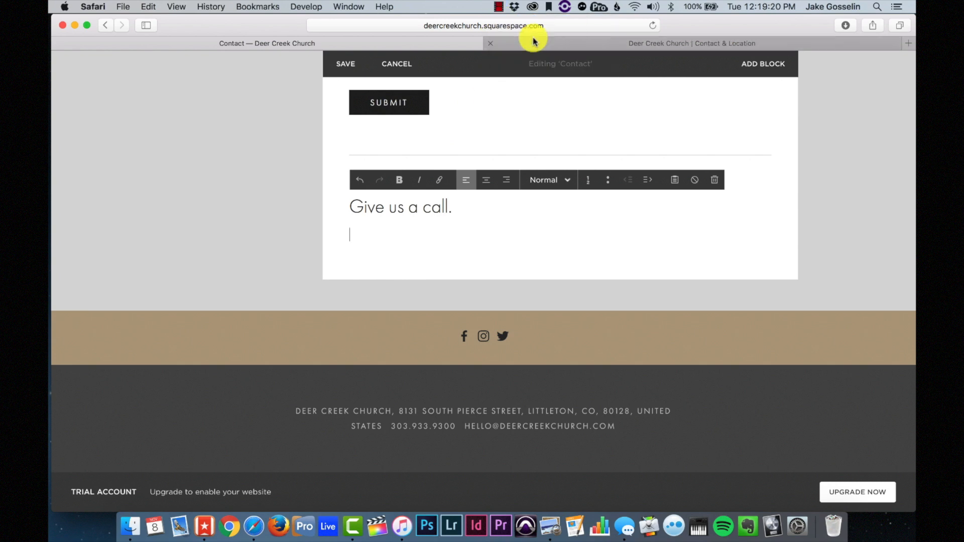
left_click(538, 39)
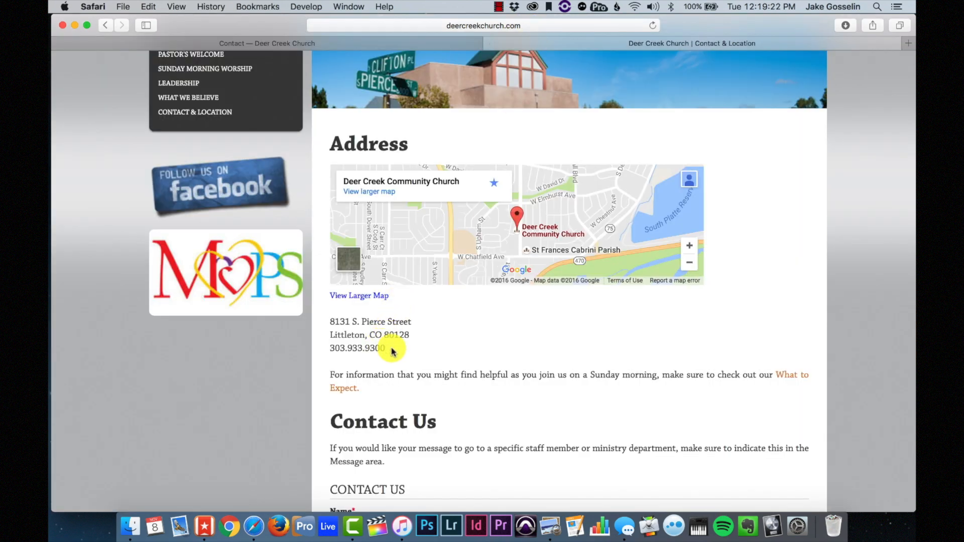
left_click_drag(393, 351, 329, 341)
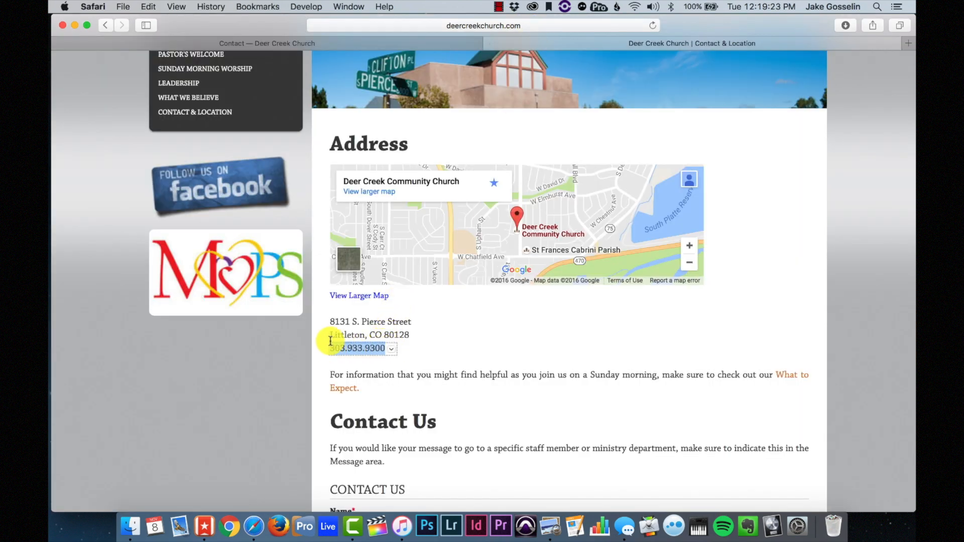
left_click(360, 43)
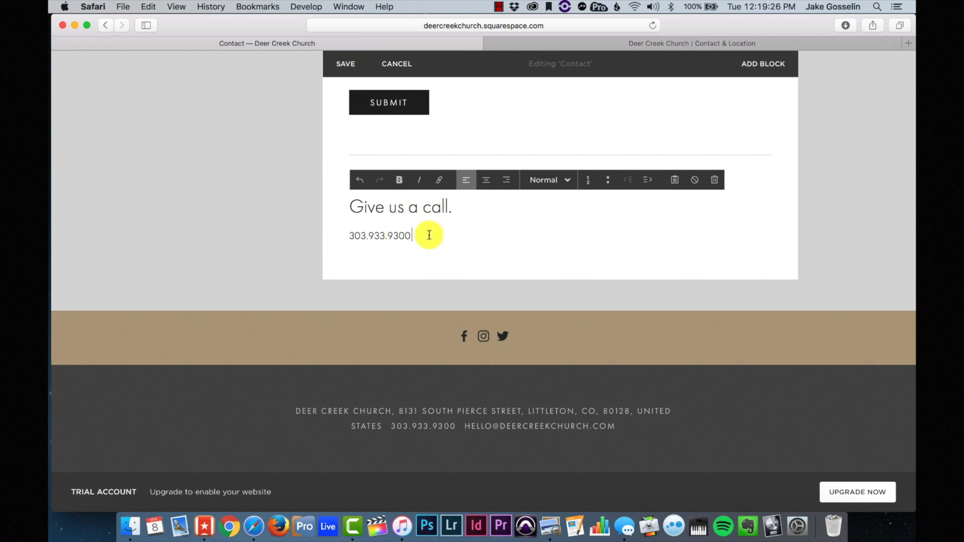
- Style the pasted phone number as Heading 3
left_click_drag(428, 233, 323, 237)
left_click(534, 183)
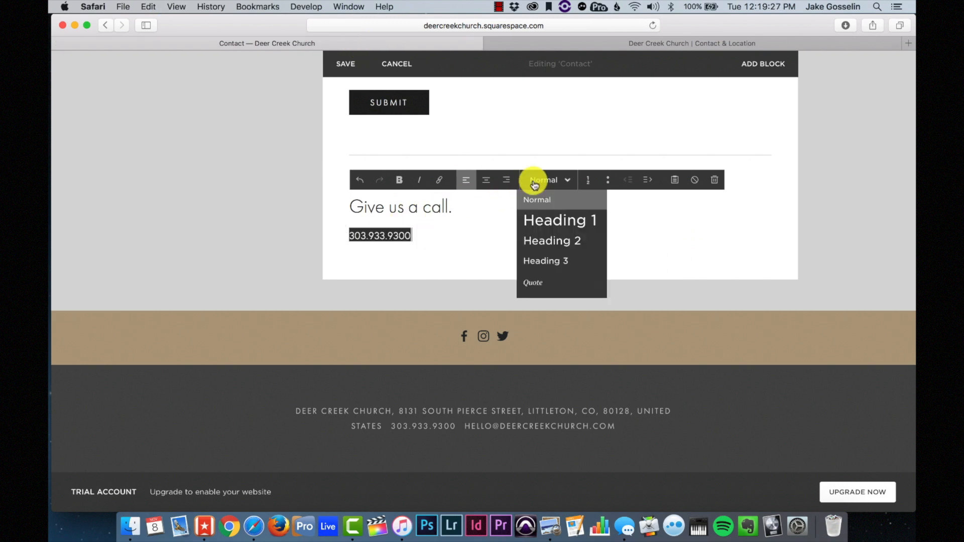
left_click(540, 260)
left_click(459, 240)
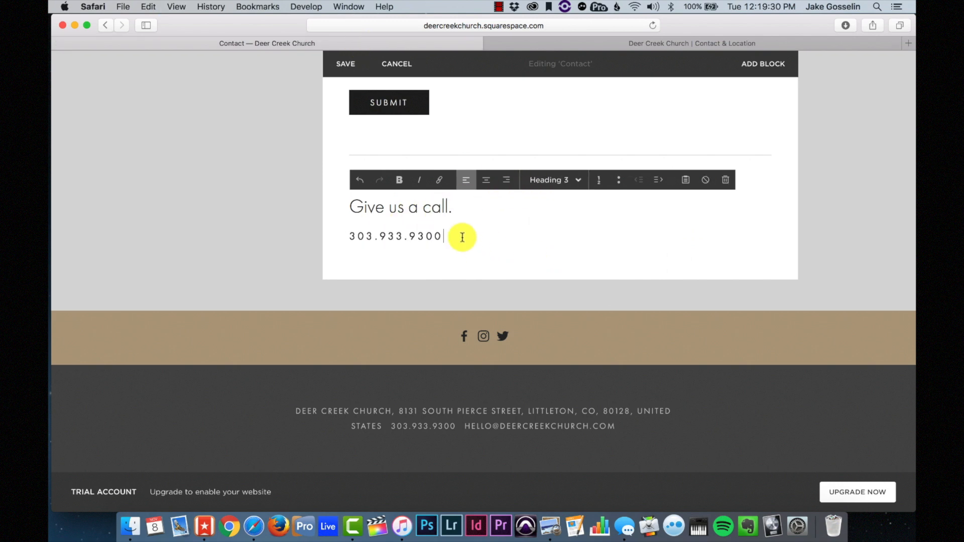
left_click(339, 253)
- Insert a divider line under the phone number and add a text block below it
scroll(430, 317, "down", 3)
scroll(430, 318, "down", 2)
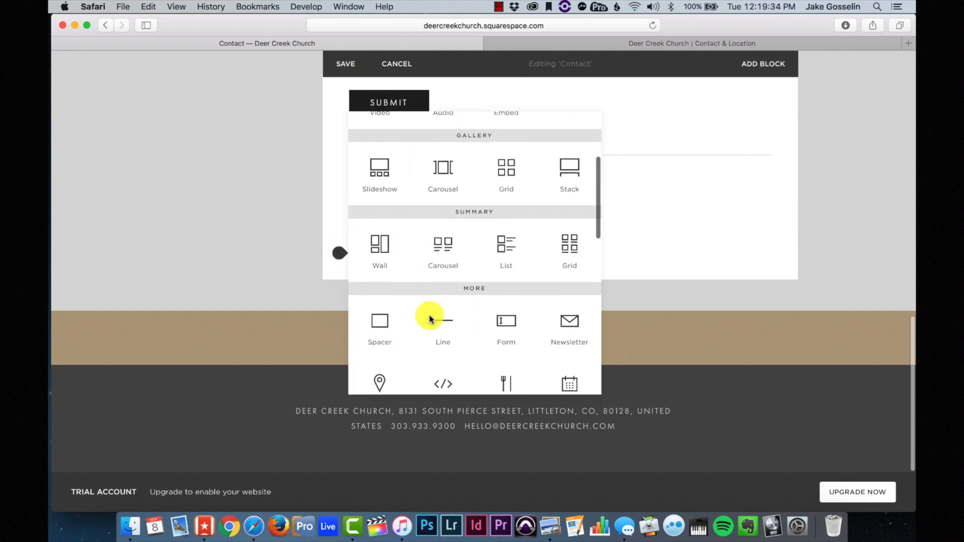
left_click(441, 327)
scroll(444, 324, "down", 3)
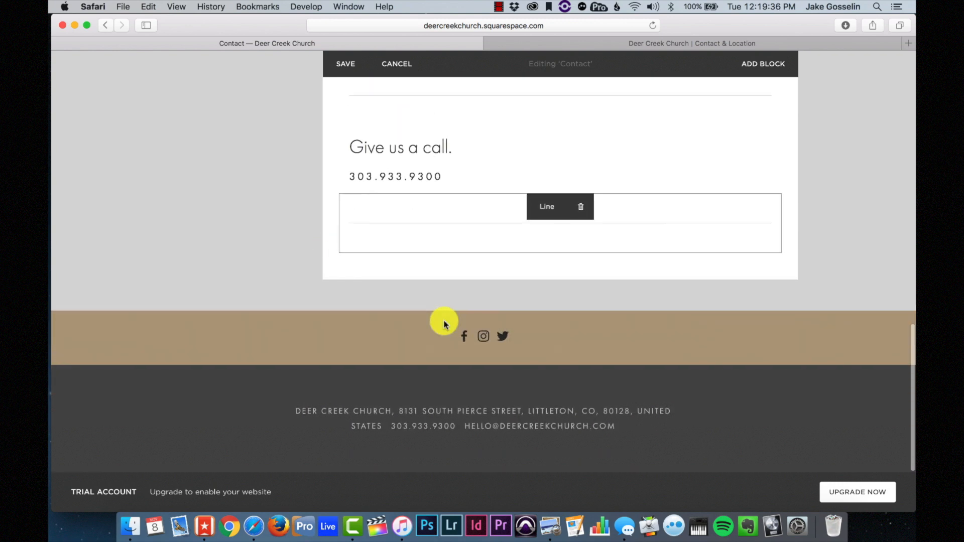
mouse_move(337, 258)
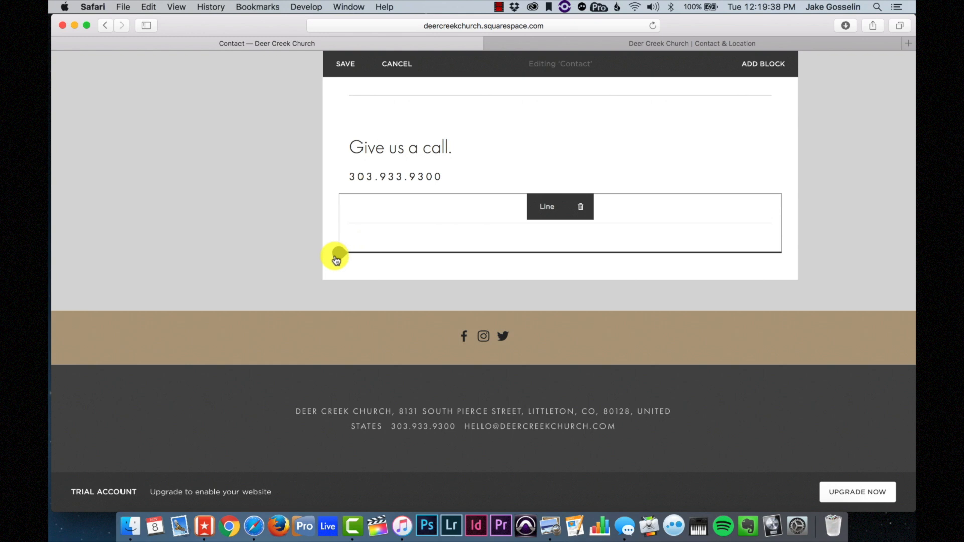
left_click(336, 259)
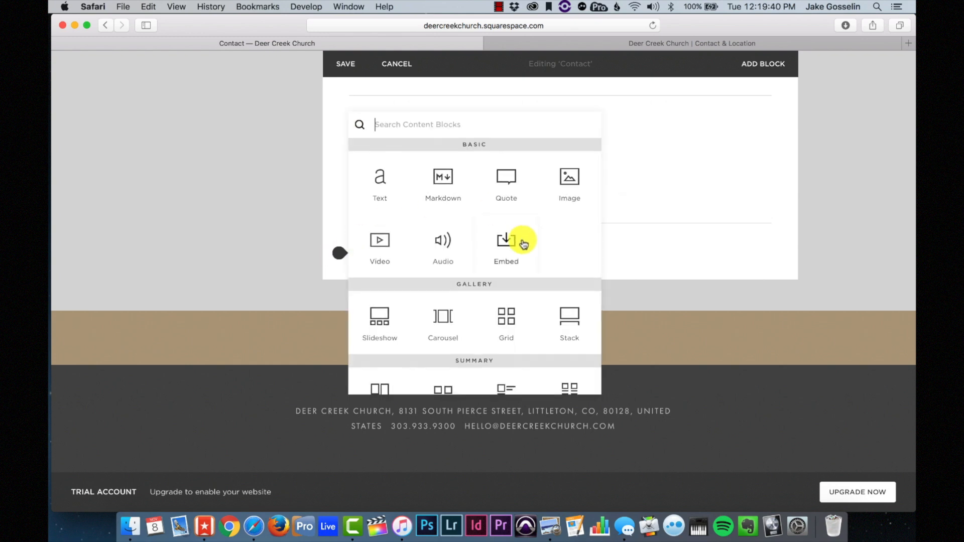
left_click(394, 184)
- Type 'Visit Us' in the new text block and style it as Heading 2
left_click(399, 273)
type("Visit Us")
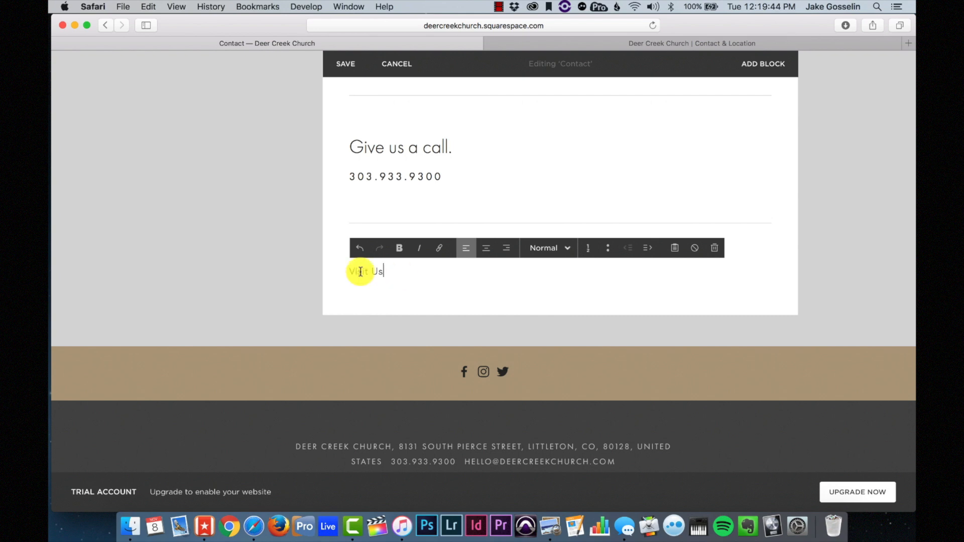
left_click_drag(402, 271, 338, 270)
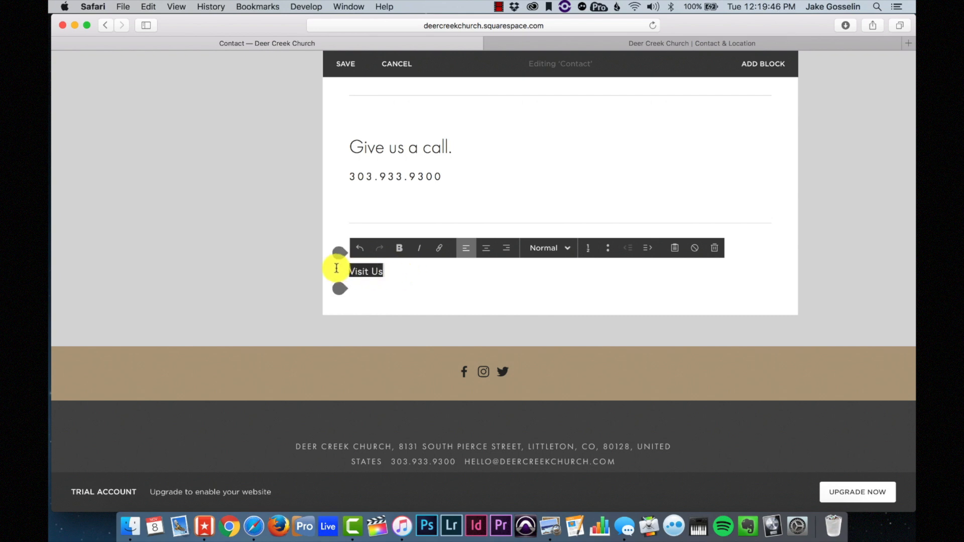
left_click(557, 248)
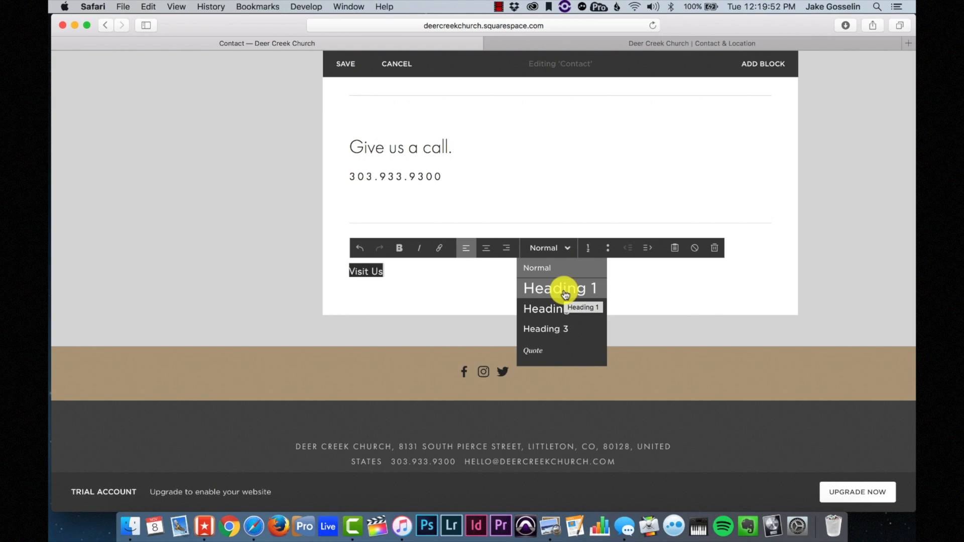
left_click(544, 308)
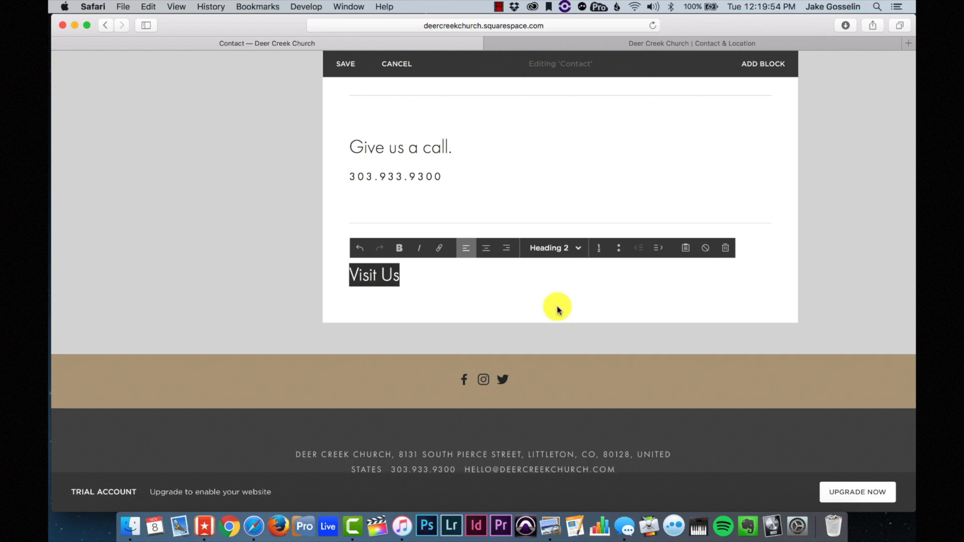
left_click(428, 276)
key("Return")
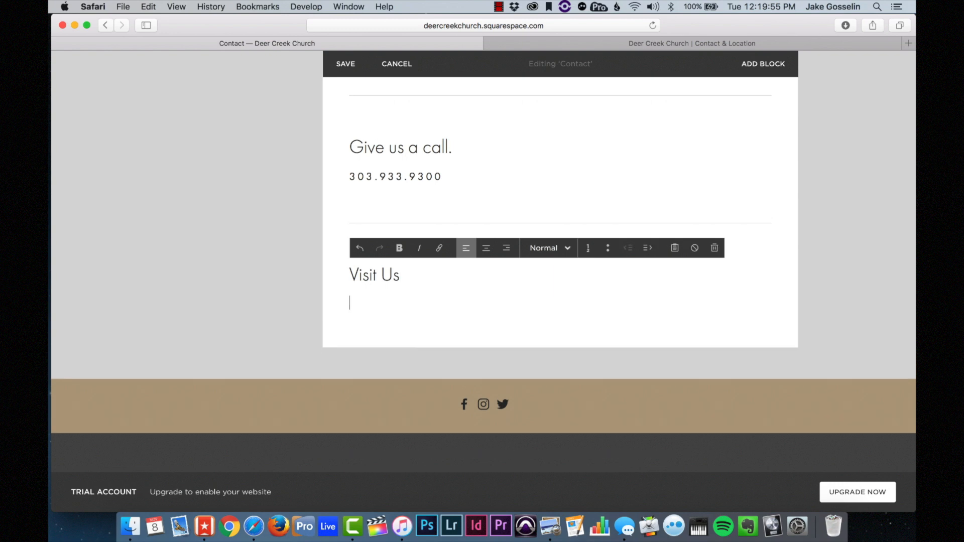
key("BackSpace")
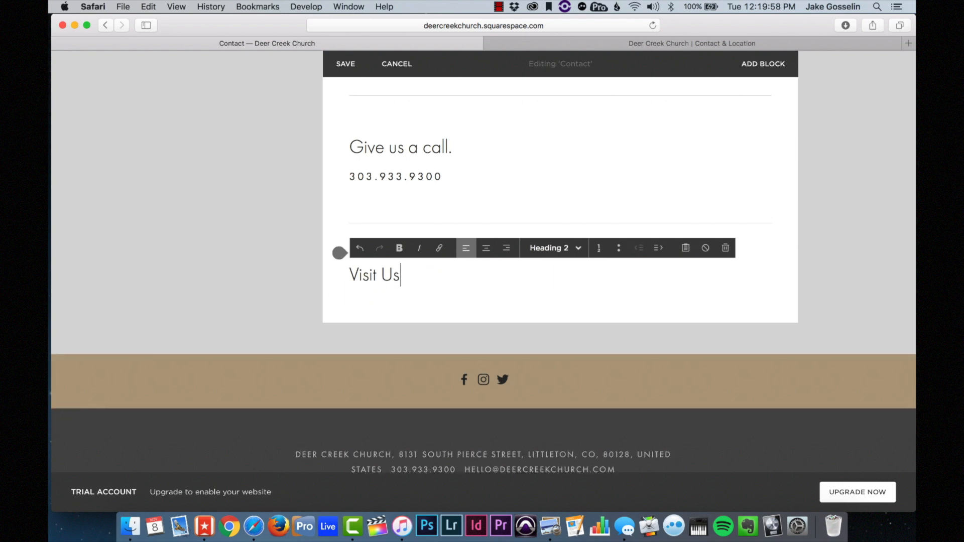
left_click(339, 293)
scroll(407, 326, "down", 6)
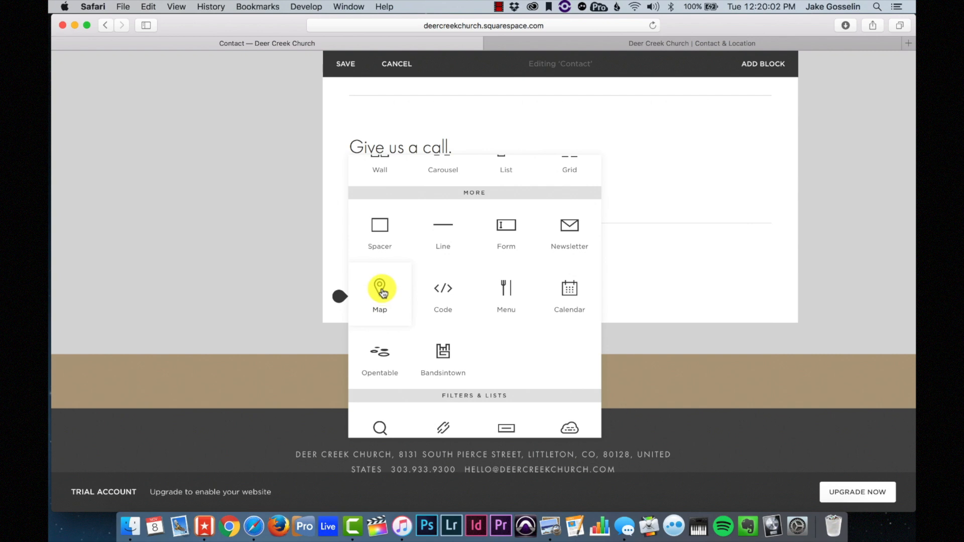
- Insert a Map block with the church's address and copy the street address from the old site
left_click(381, 292)
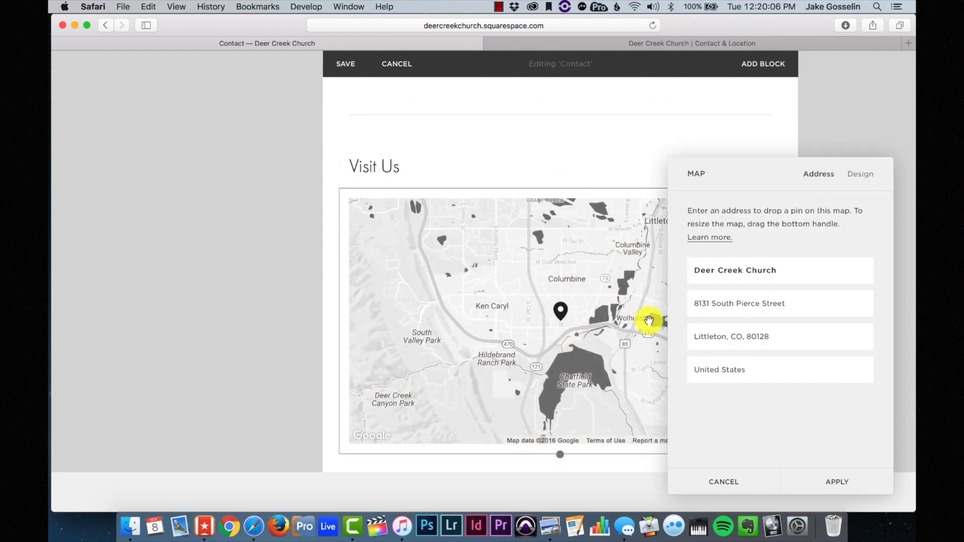
left_click(813, 478)
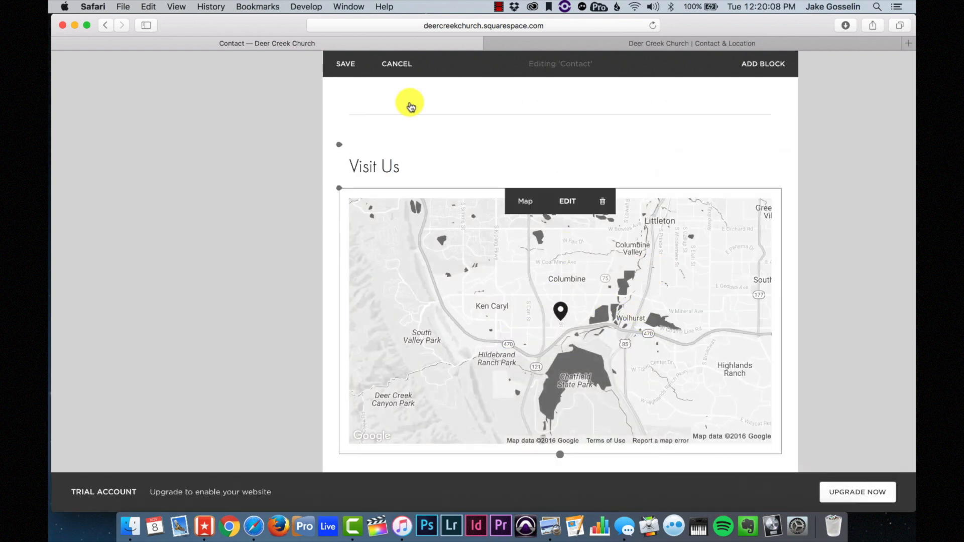
left_click(557, 43)
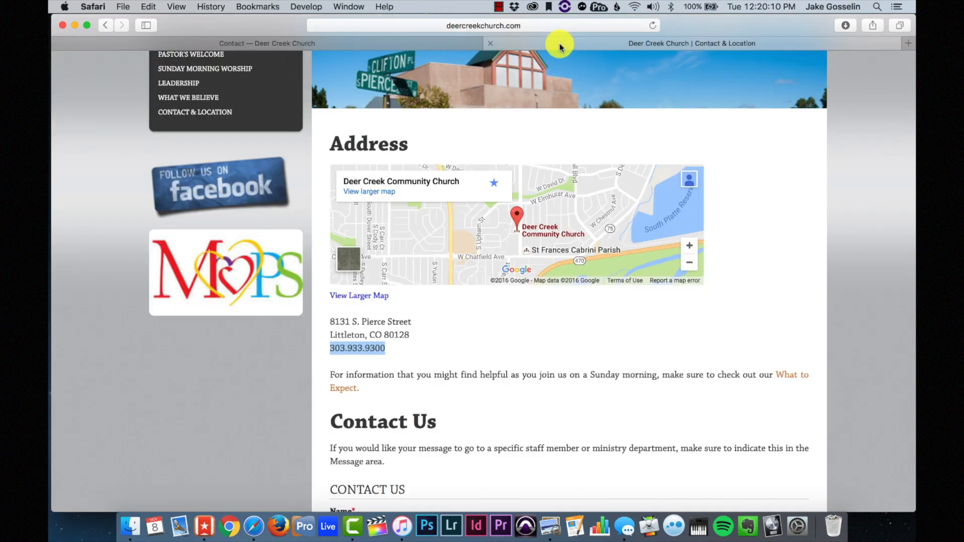
left_click(416, 329)
left_click_drag(416, 339, 329, 322)
- Paste the church's street address into a new text block above the map
left_click(416, 44)
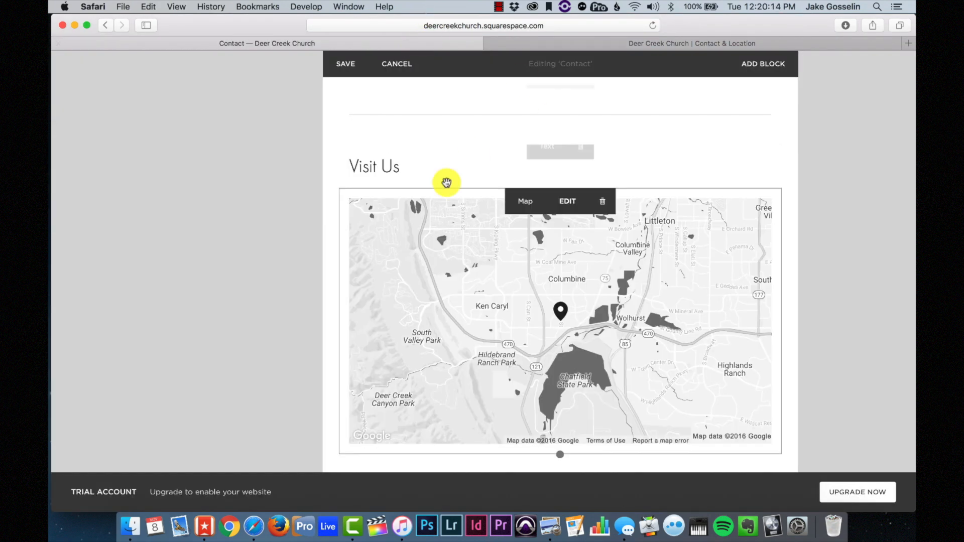
left_click(340, 188)
left_click(380, 135)
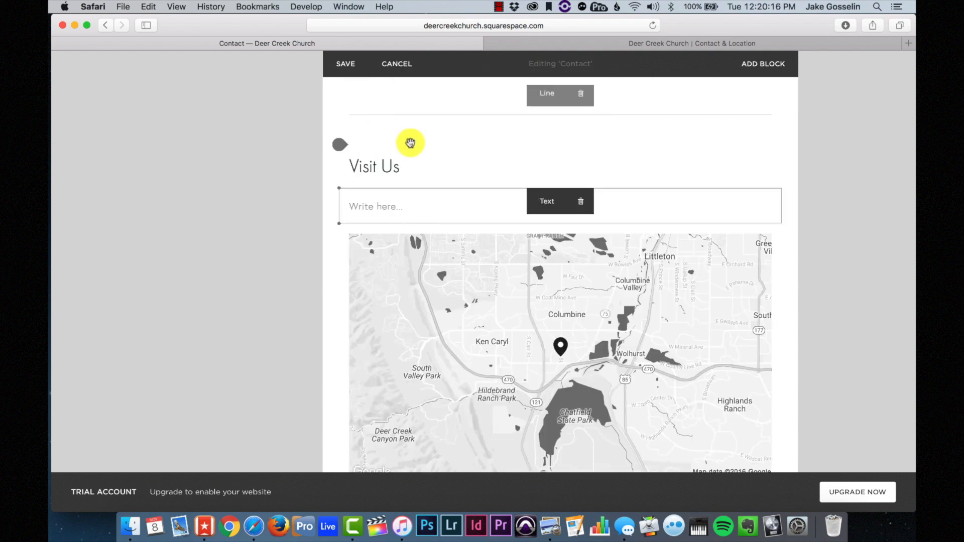
left_click(359, 209)
type("8171 S. Pierce Street Littleton, CO 80128")
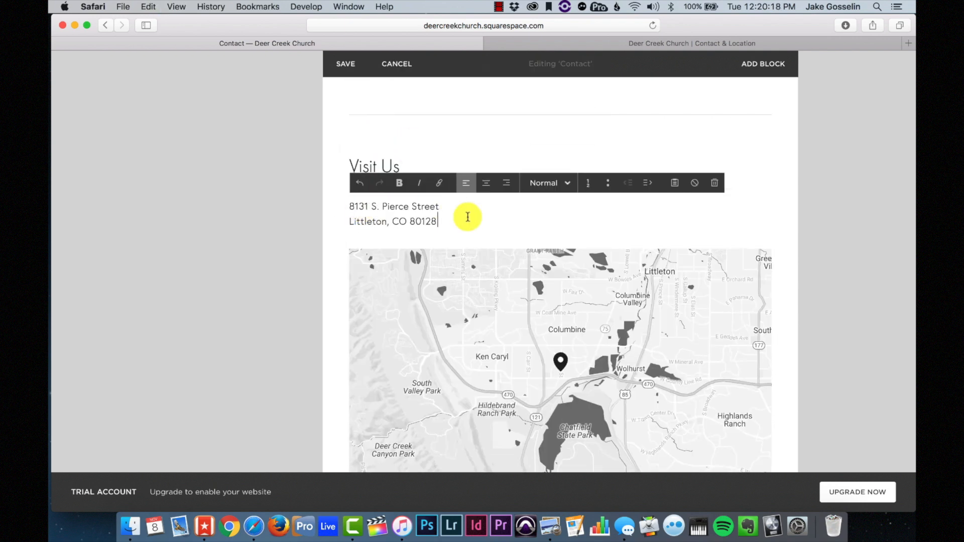
scroll(469, 214, "up", 1)
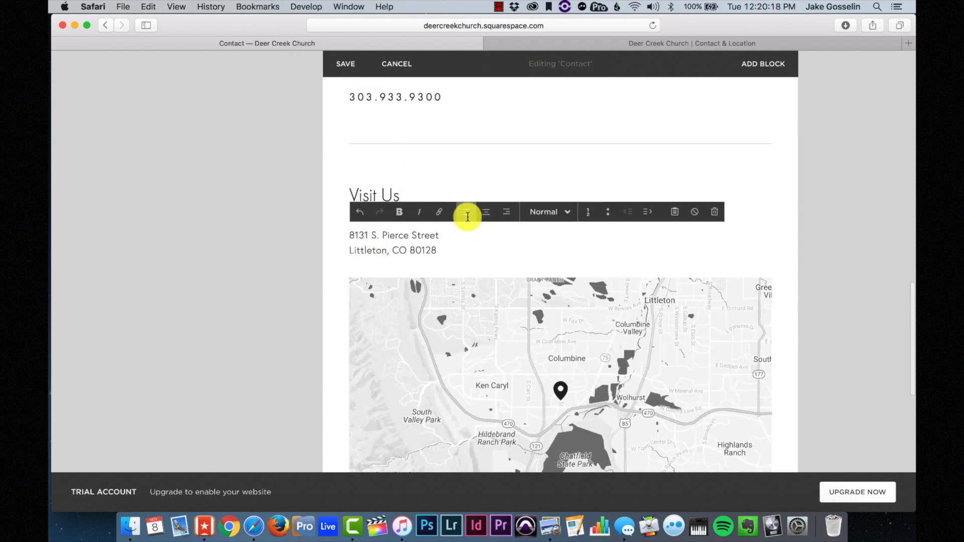
- Save the Contact page edits and scroll through the result
left_click(342, 61)
scroll(718, 224, "down", 5)
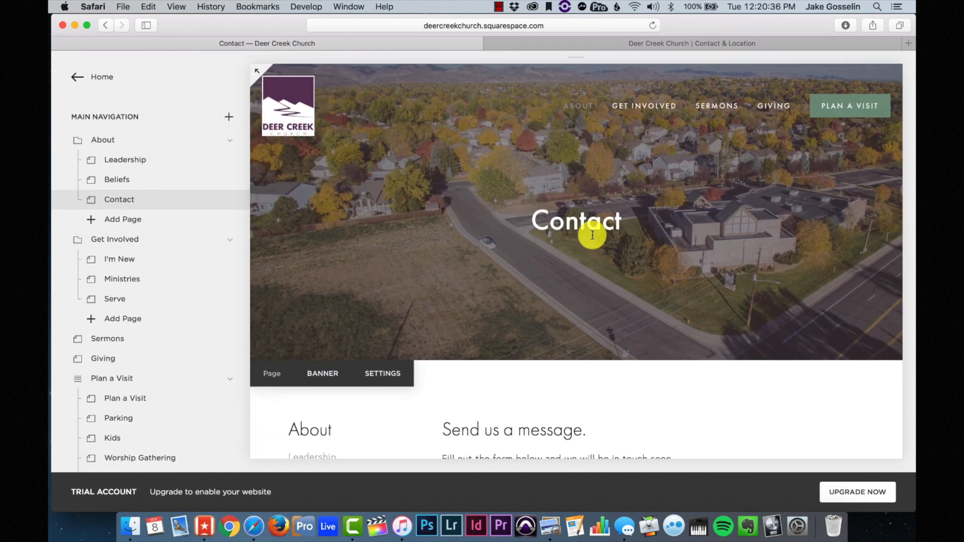
scroll(586, 240, "down", 2)
scroll(586, 242, "down", 6)
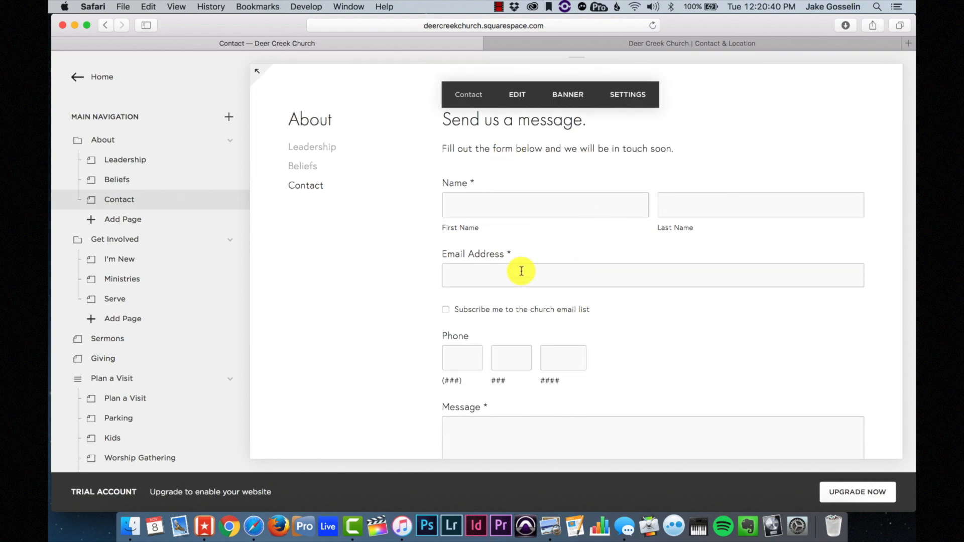
scroll(517, 273, "down", 1)
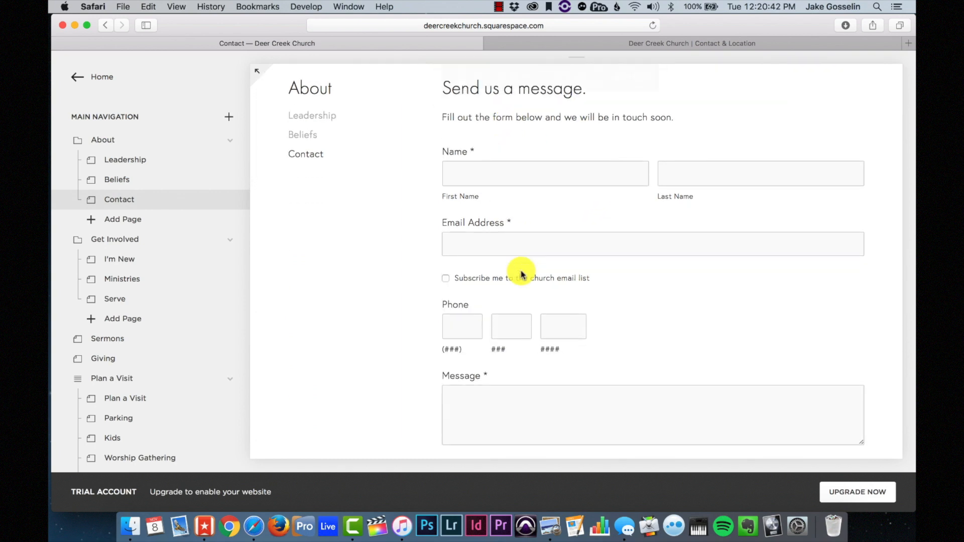
scroll(521, 274, "down", 9)
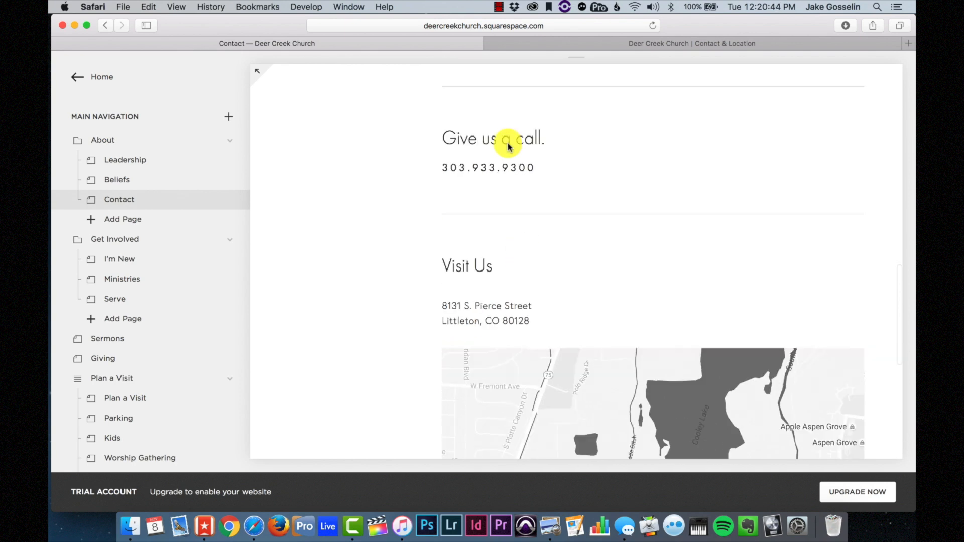
scroll(482, 170, "down", 3)
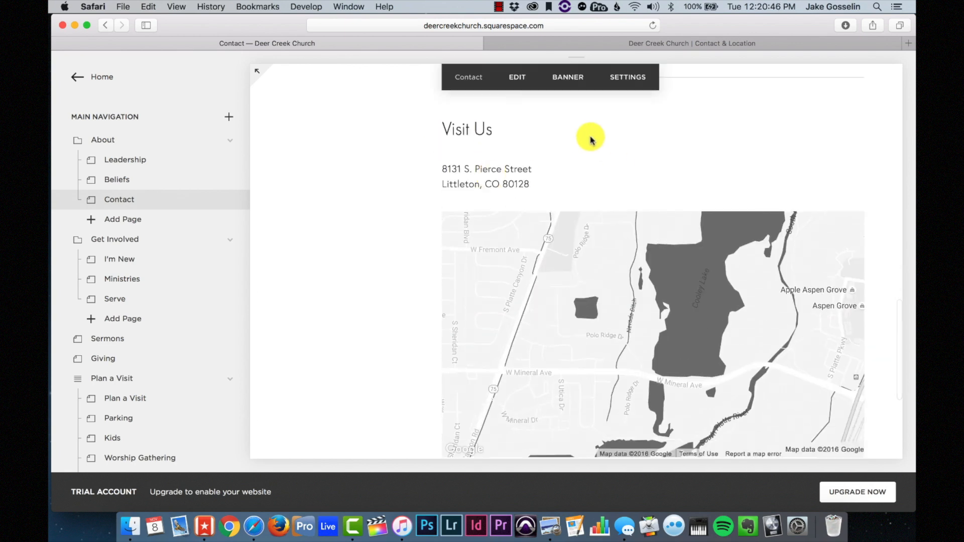
scroll(590, 138, "down", 2)
scroll(586, 96, "up", 1)
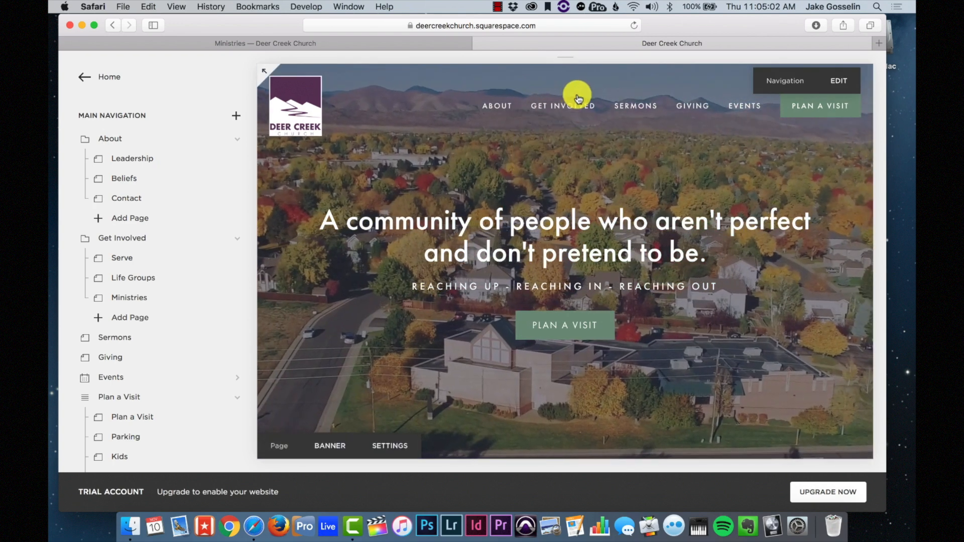
mouse_move(564, 112)
left_click(559, 162)
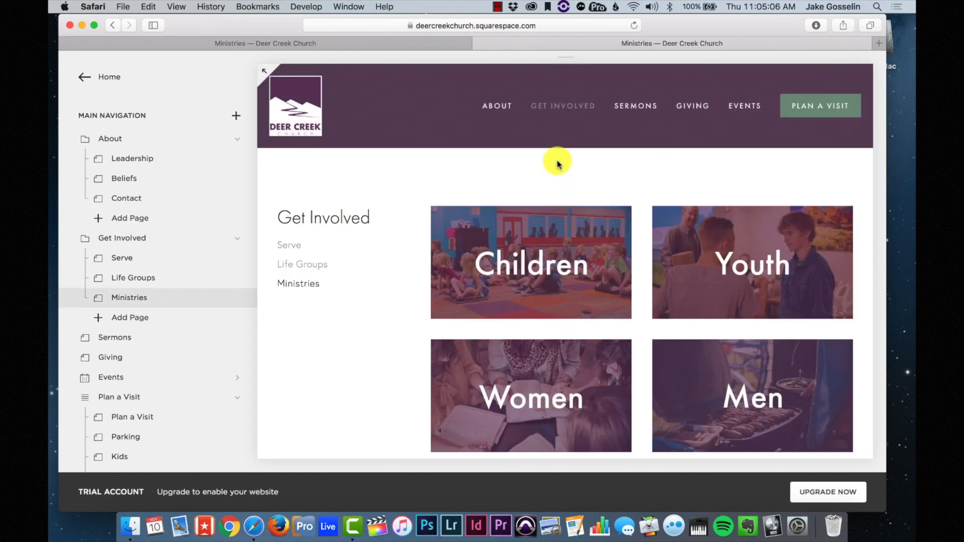
scroll(557, 164, "down", 5)
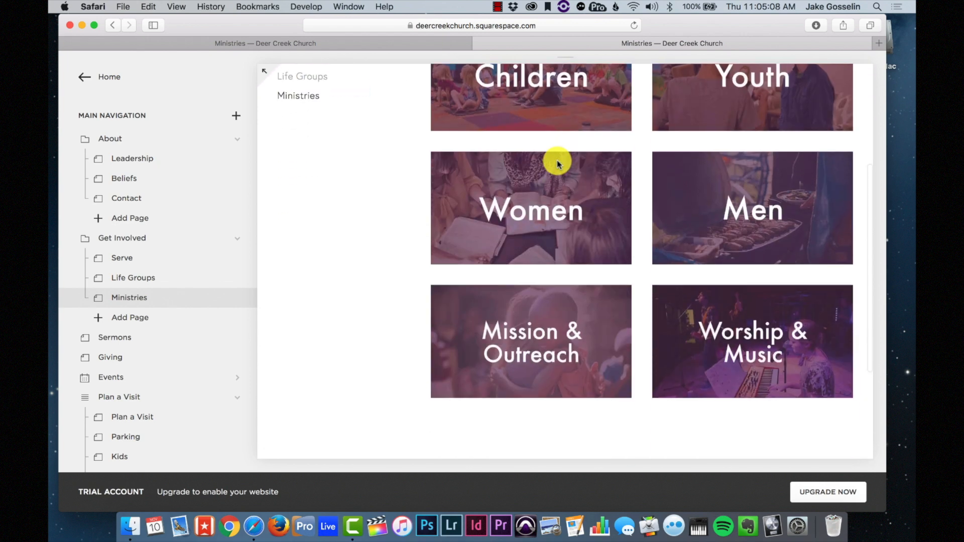
scroll(558, 163, "down", 3)
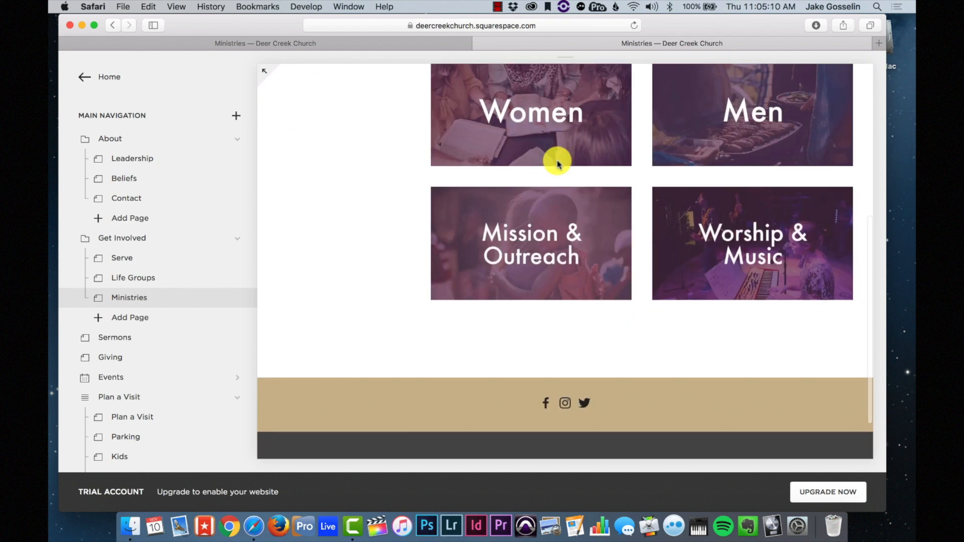
scroll(558, 163, "up", 3)
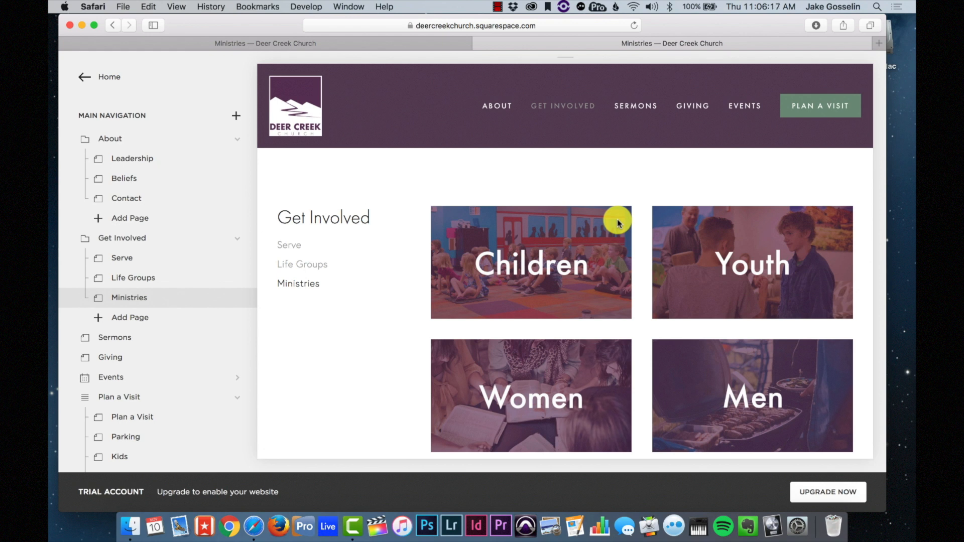
mouse_move(566, 281)
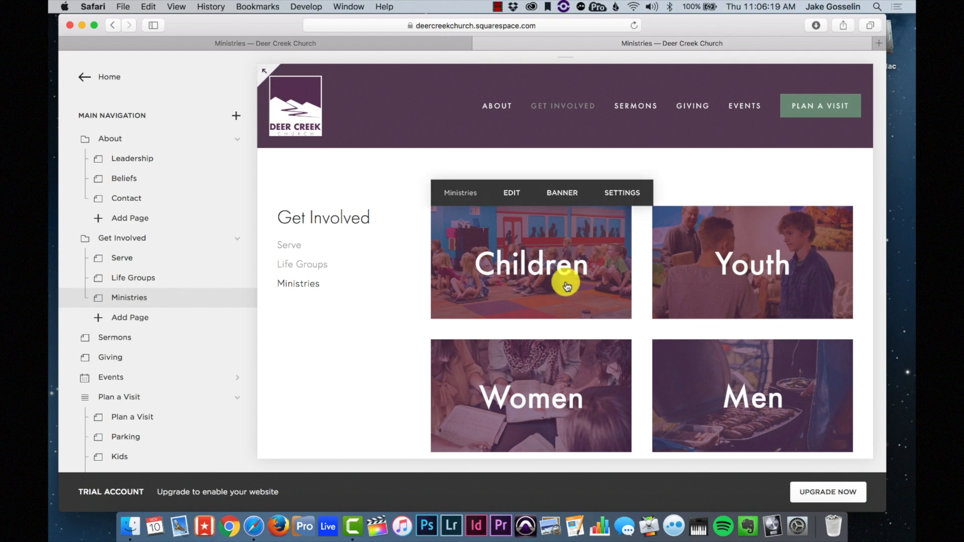
scroll(565, 281, "down", 3)
scroll(657, 259, "up", 4)
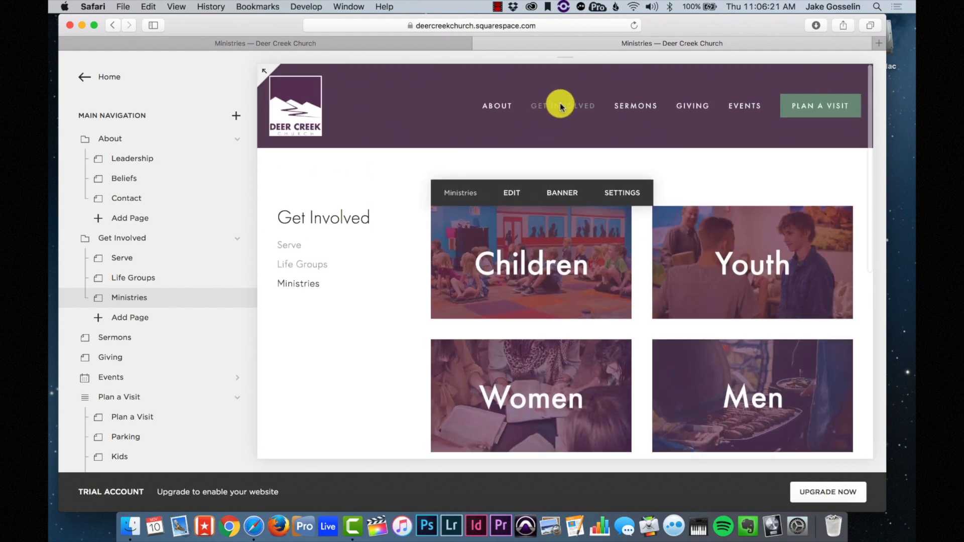
mouse_move(581, 110)
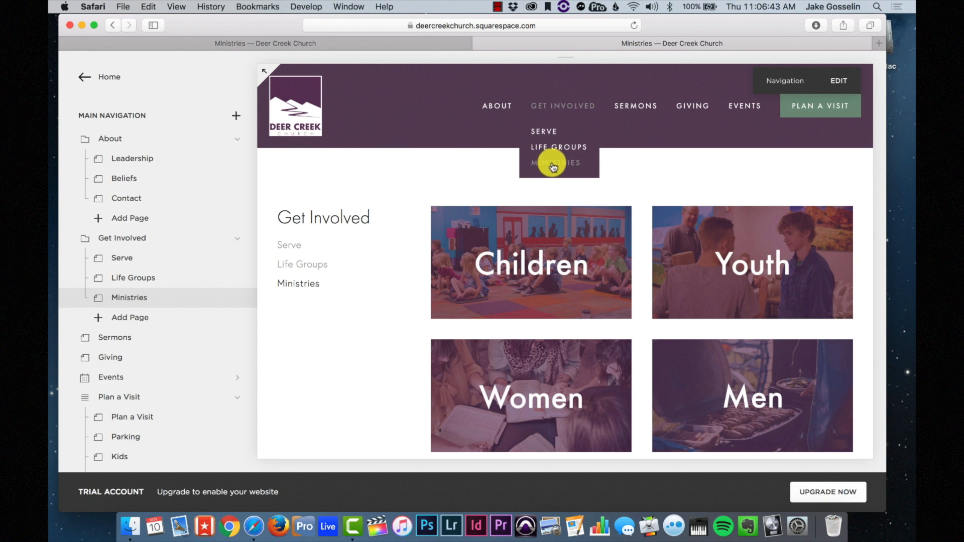
scroll(640, 185, "down", 5)
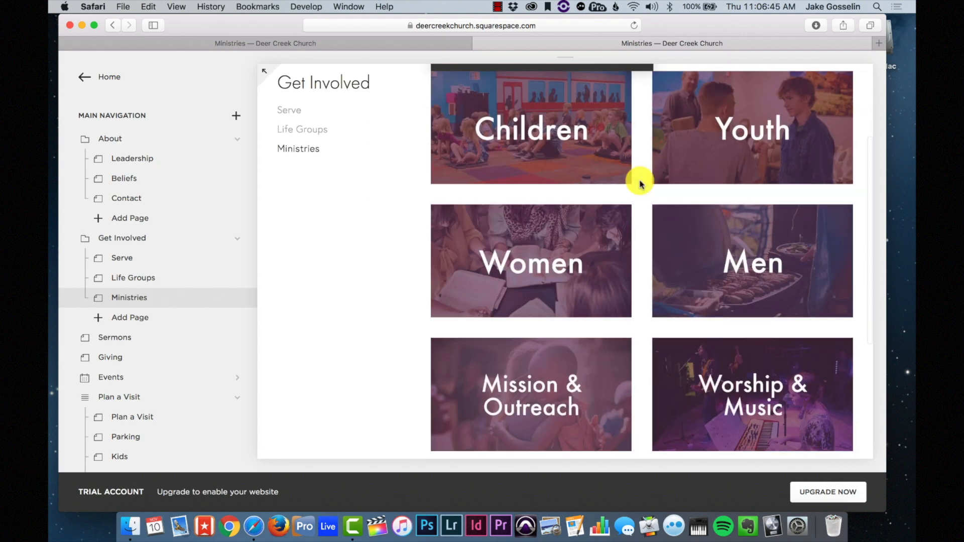
scroll(646, 318, "down", 4)
scroll(646, 318, "up", 5)
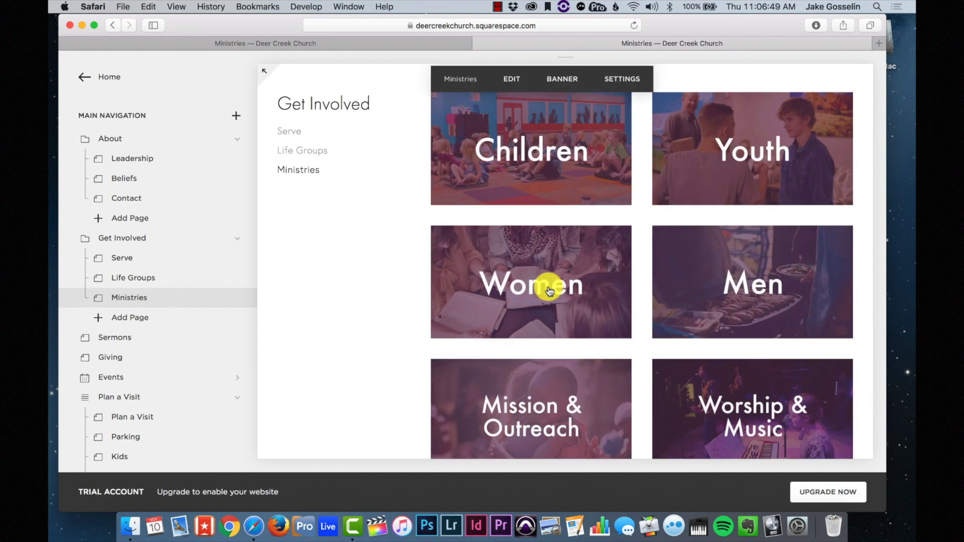
scroll(726, 280, "down", 1)
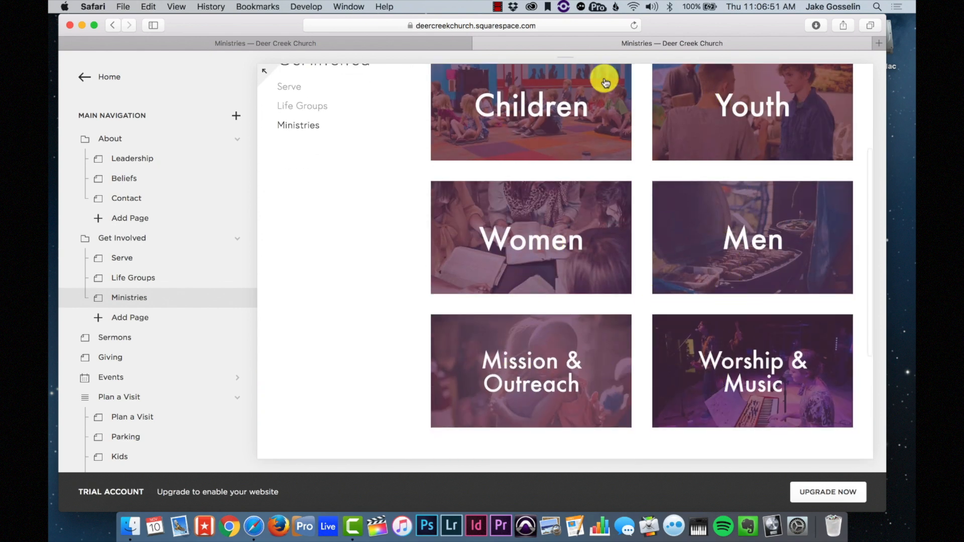
scroll(697, 116, "up", 3)
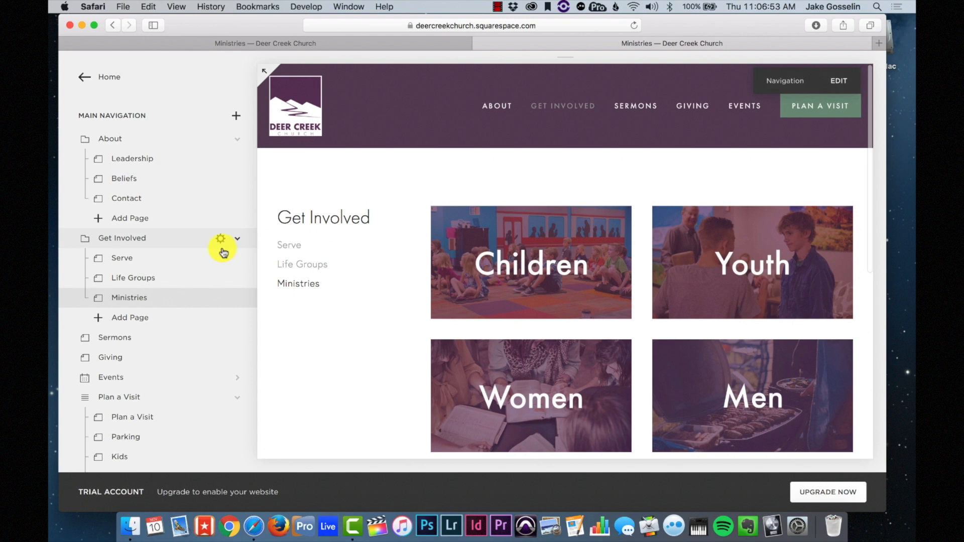
scroll(221, 251, "down", 6)
scroll(224, 253, "down", 3)
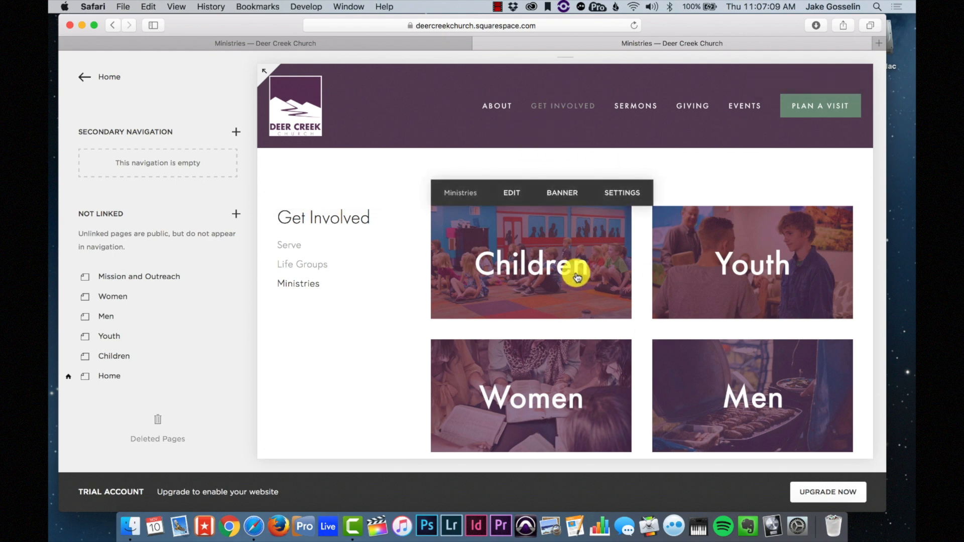
- Open the Children's Ministry page from its tile, scroll through it, and return to Ministries
left_click(530, 251)
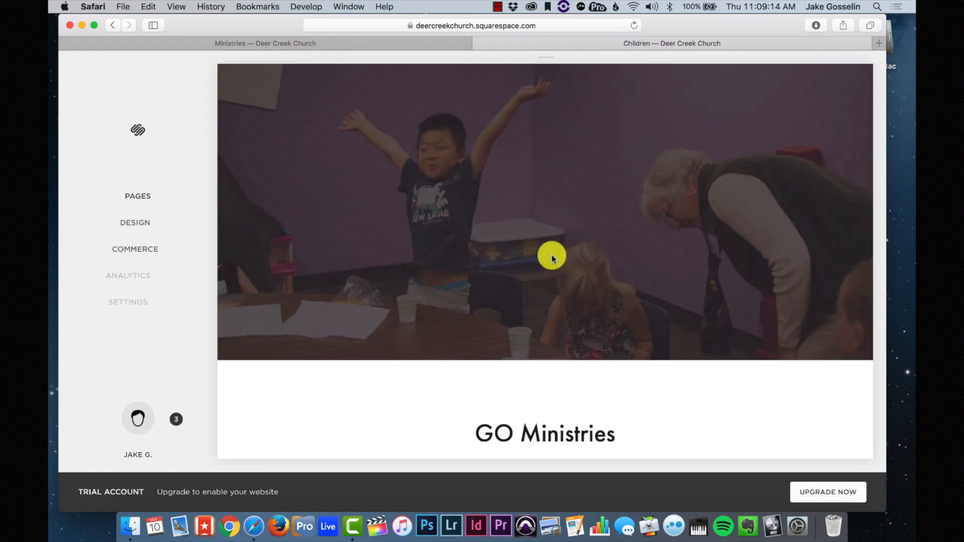
scroll(551, 257, "down", 10)
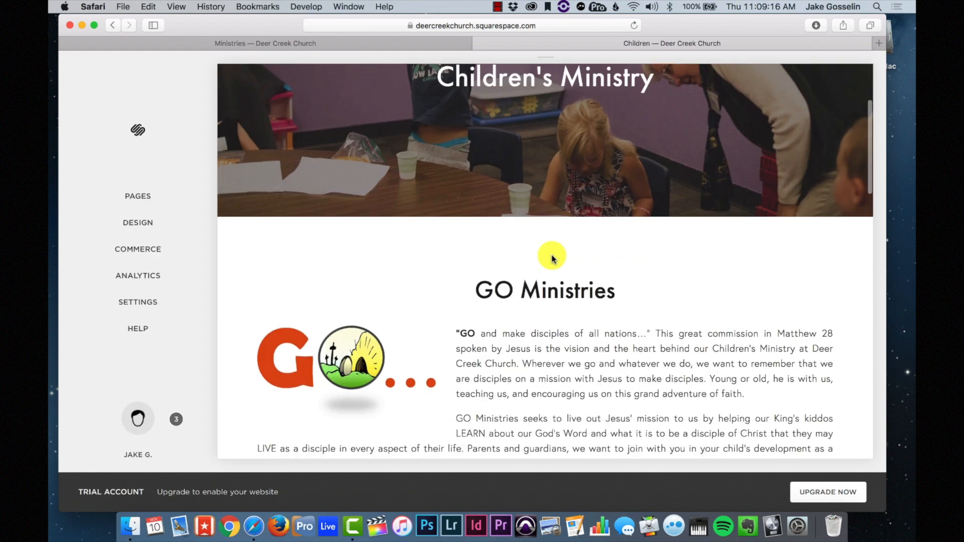
scroll(552, 258, "down", 10)
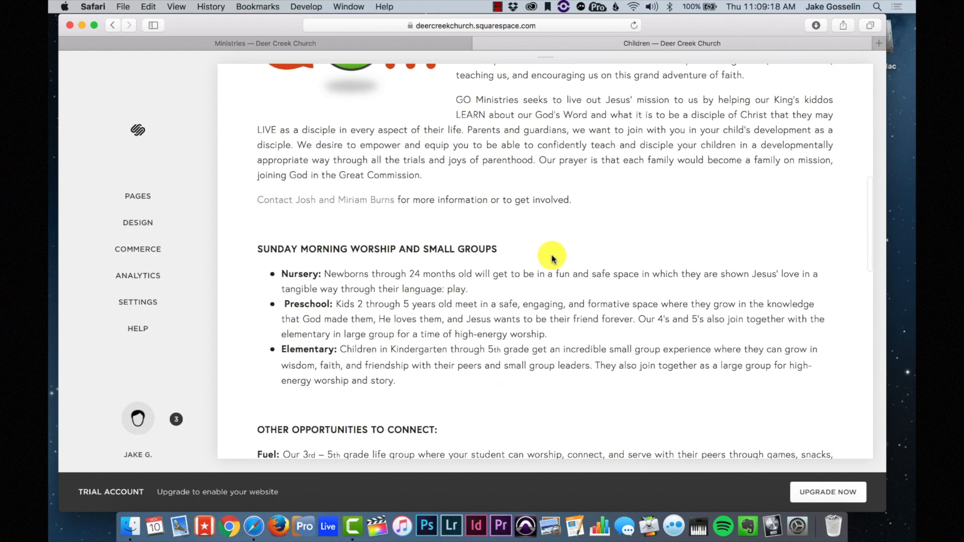
scroll(551, 258, "up", 20)
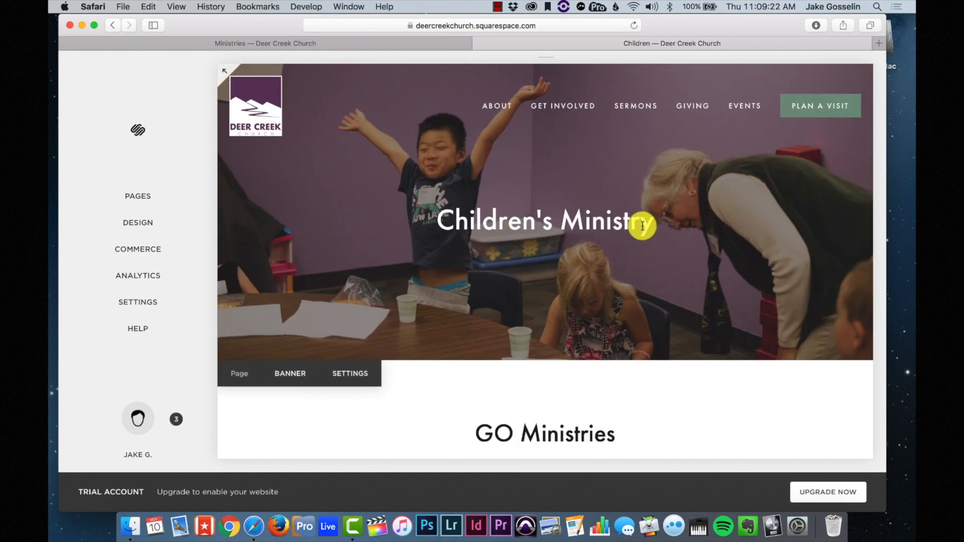
scroll(614, 229, "down", 5)
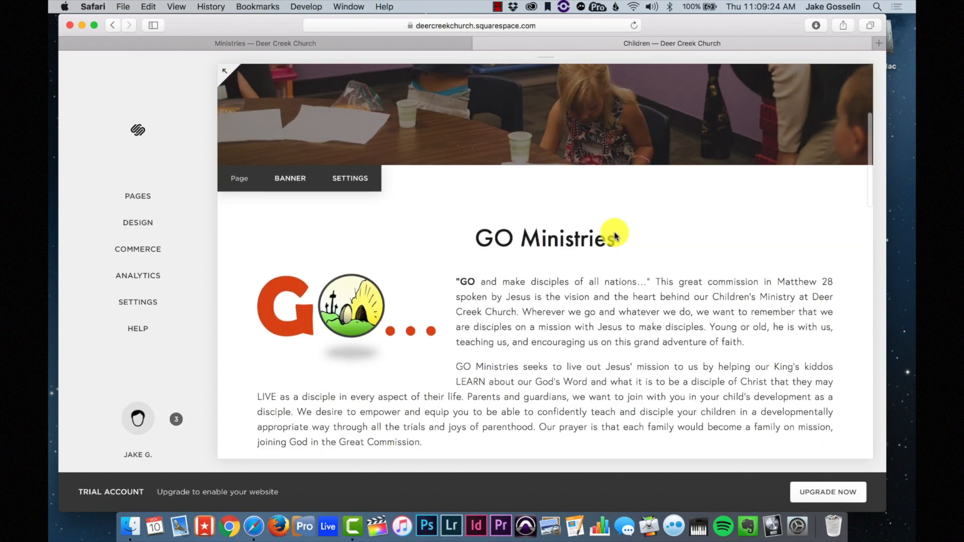
scroll(566, 321, "down", 8)
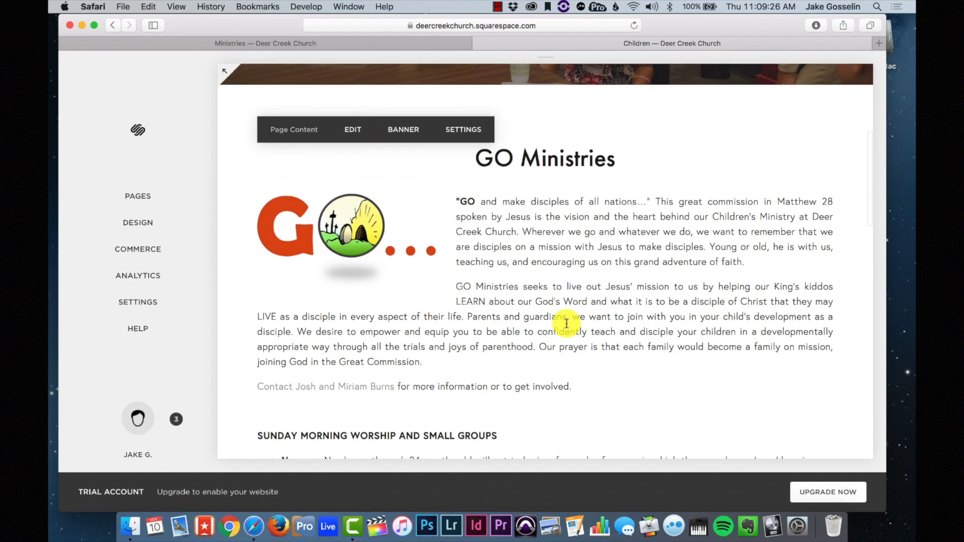
scroll(566, 325, "down", 3)
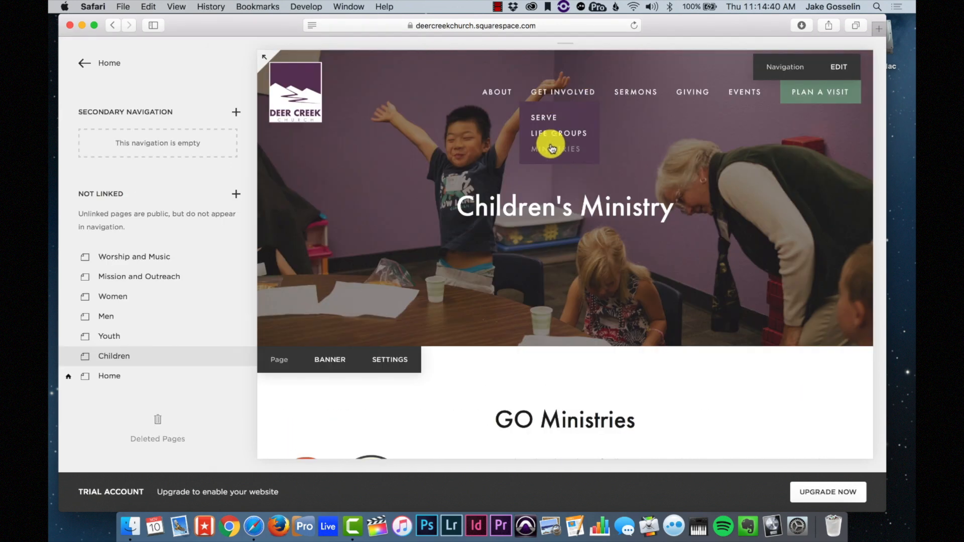
left_click(552, 148)
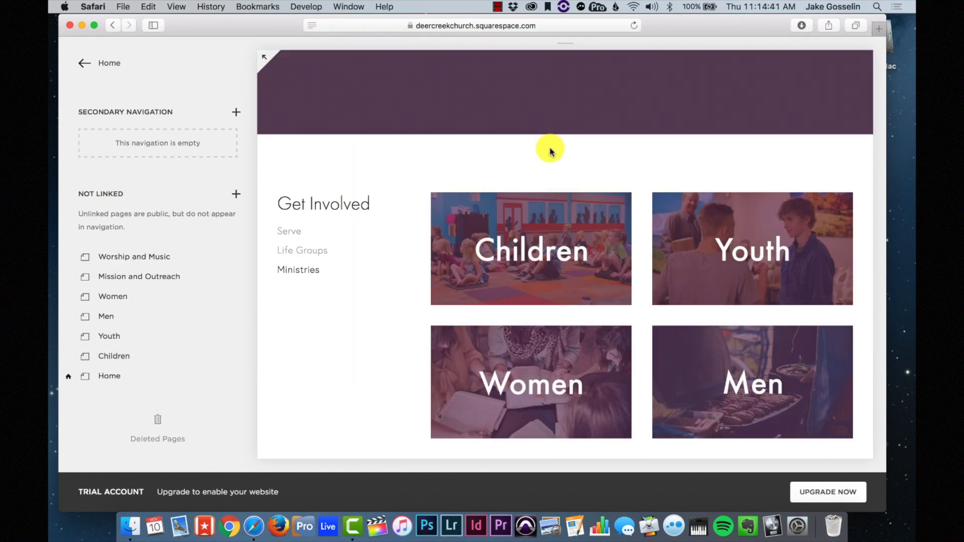
- Edit the Ministries page and reposition the Children image block in the grid
mouse_move(566, 238)
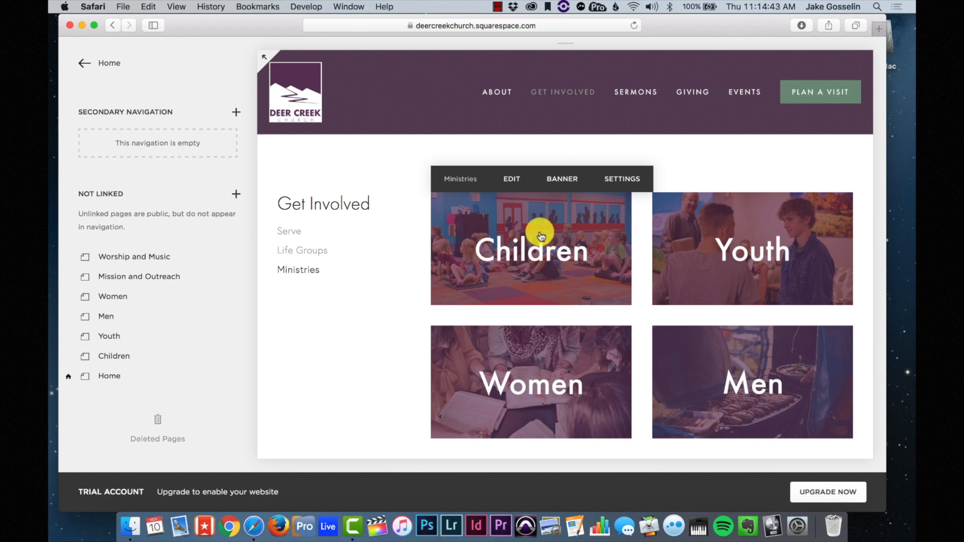
left_click(509, 186)
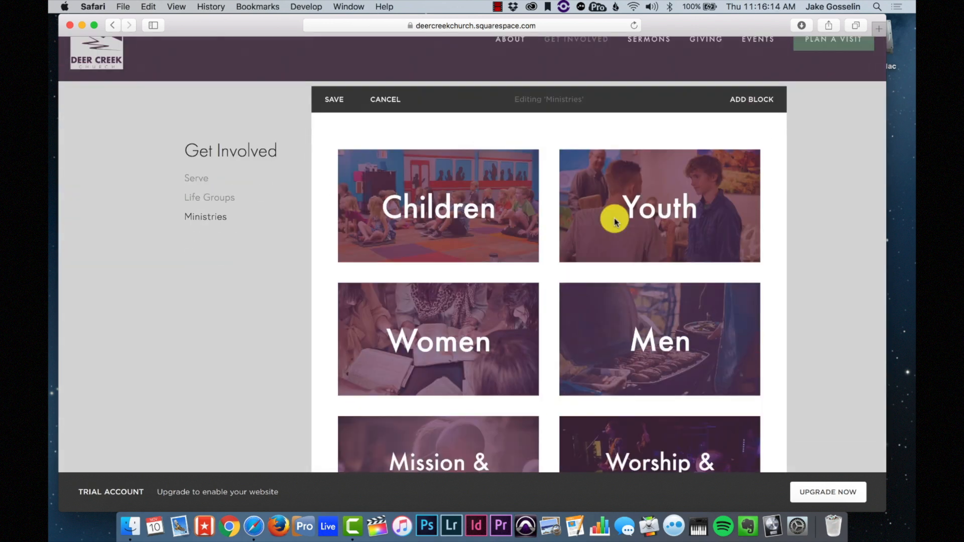
mouse_move(585, 191)
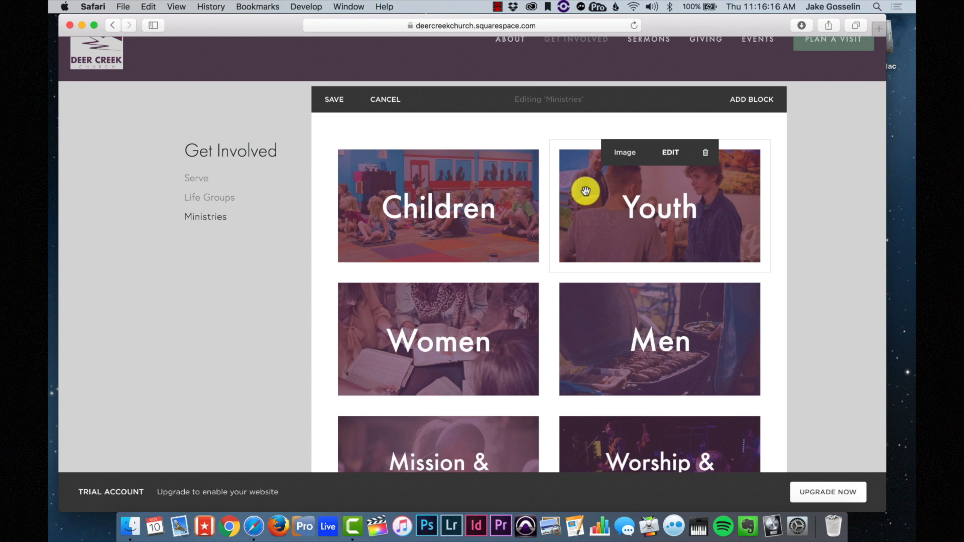
mouse_move(498, 196)
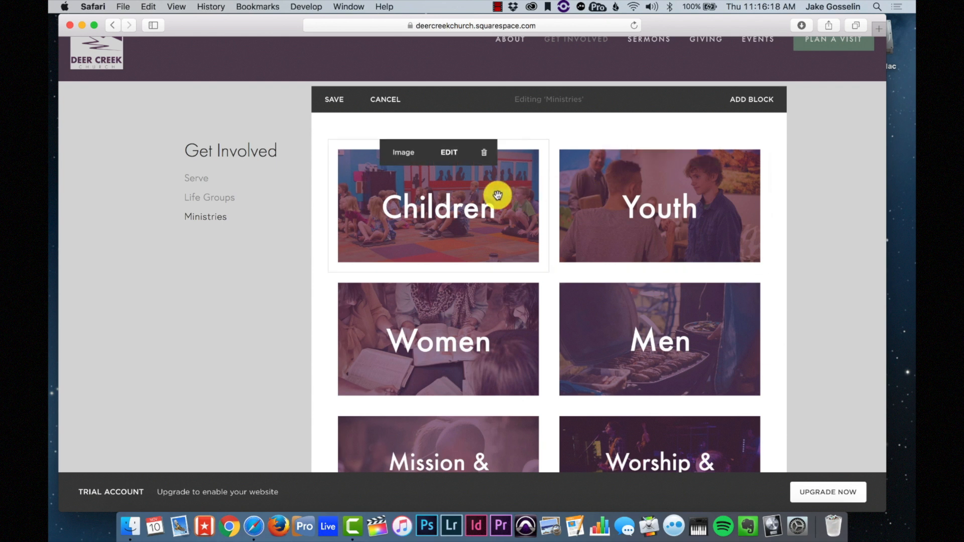
left_click_drag(498, 195, 345, 231)
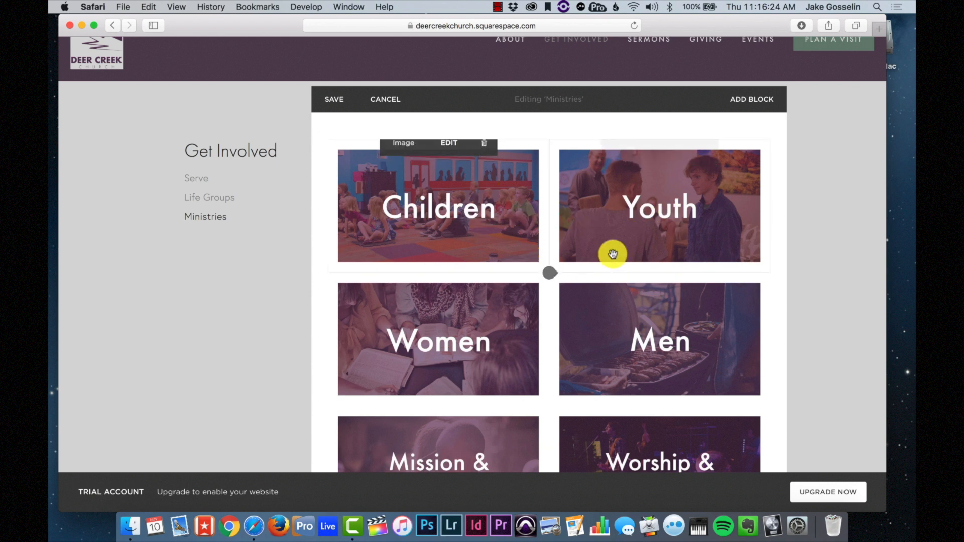
- Look for a spot under Mission & Outreach for a new block, then dismiss the block list
scroll(628, 251, "down", 3)
scroll(632, 243, "up", 5)
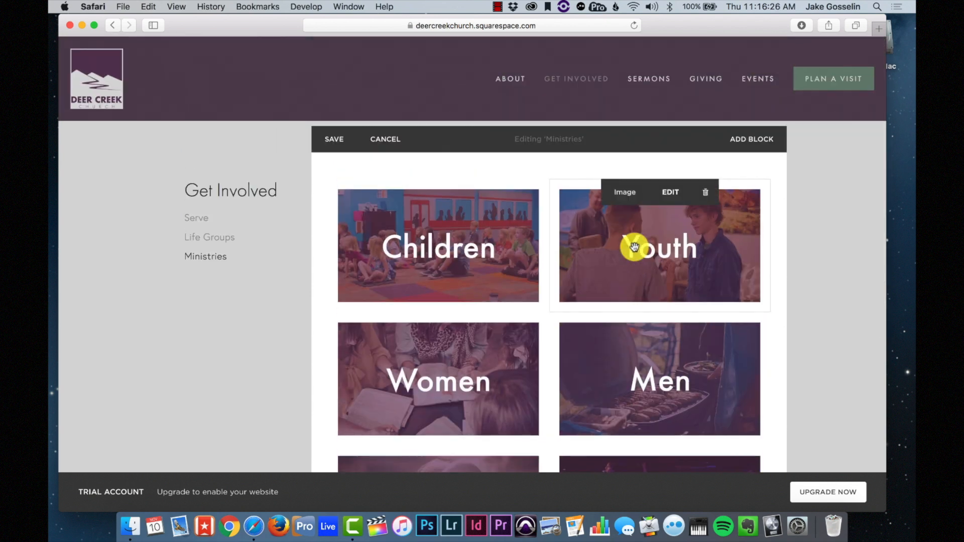
scroll(635, 246, "down", 2)
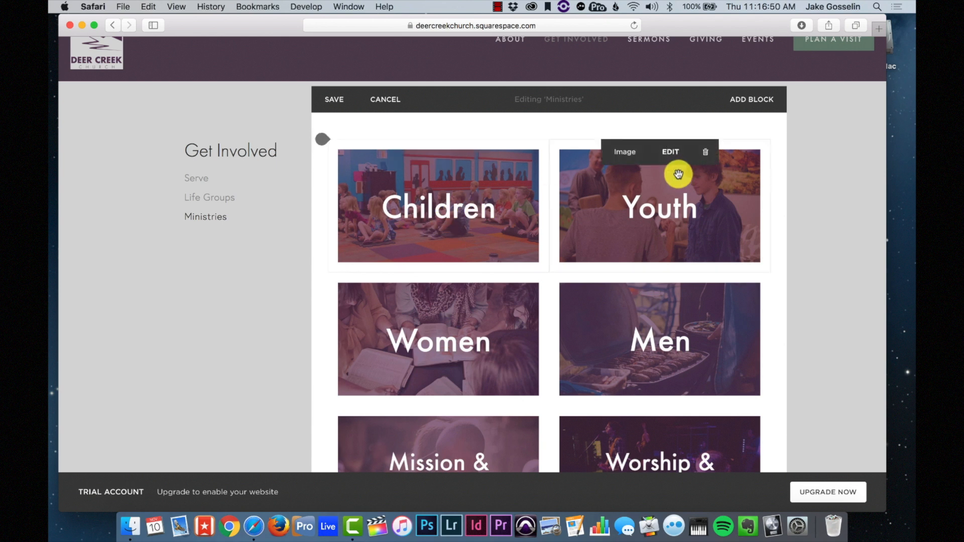
scroll(681, 222, "down", 2)
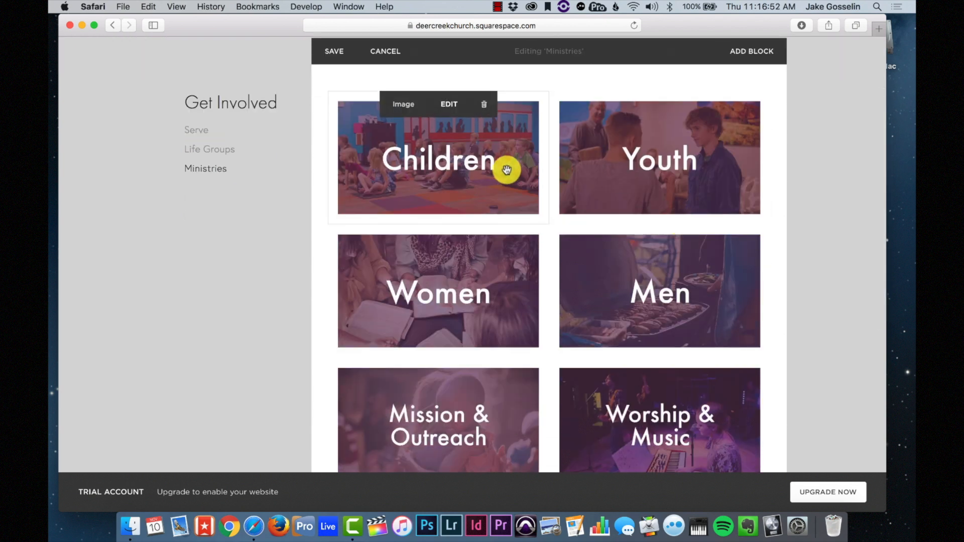
scroll(482, 284, "down", 5)
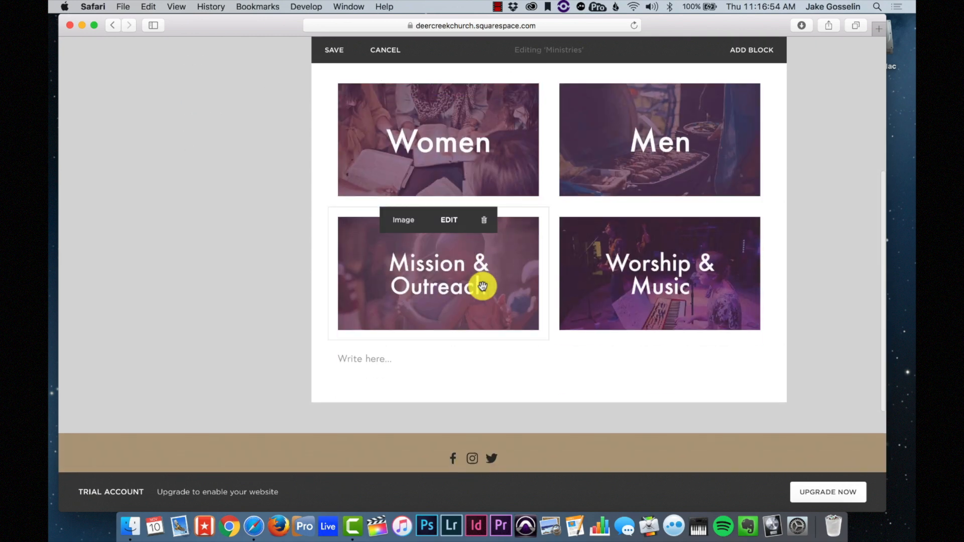
scroll(482, 286, "up", 5)
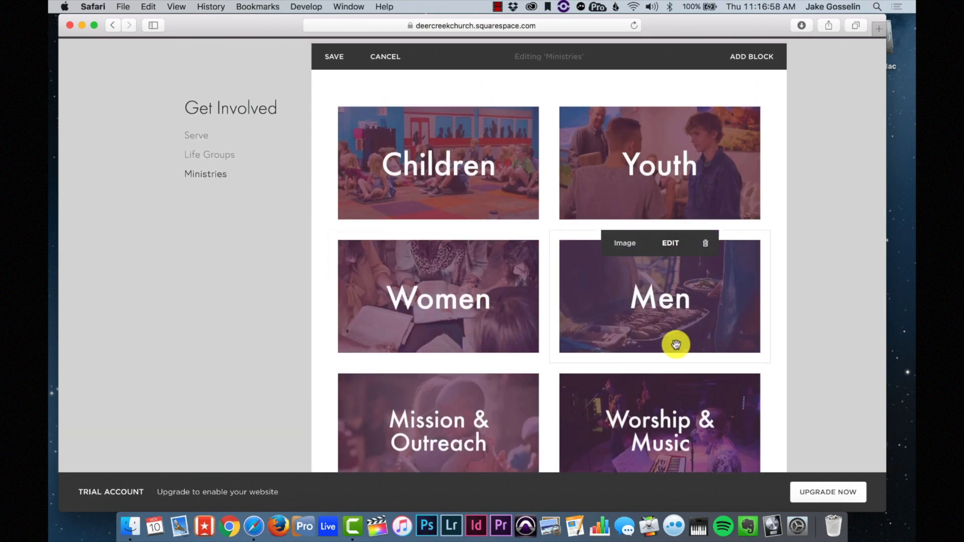
scroll(621, 332, "down", 9)
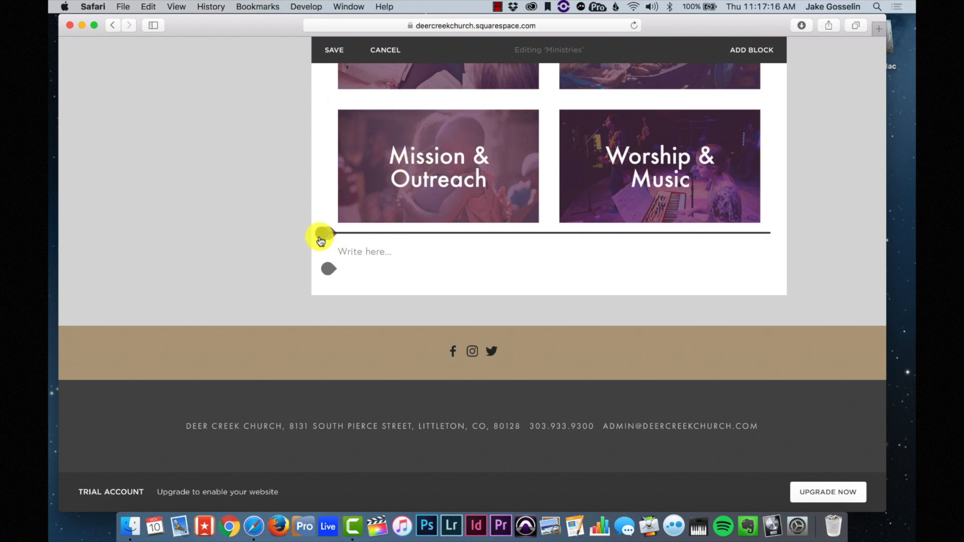
left_click_drag(320, 241, 325, 236)
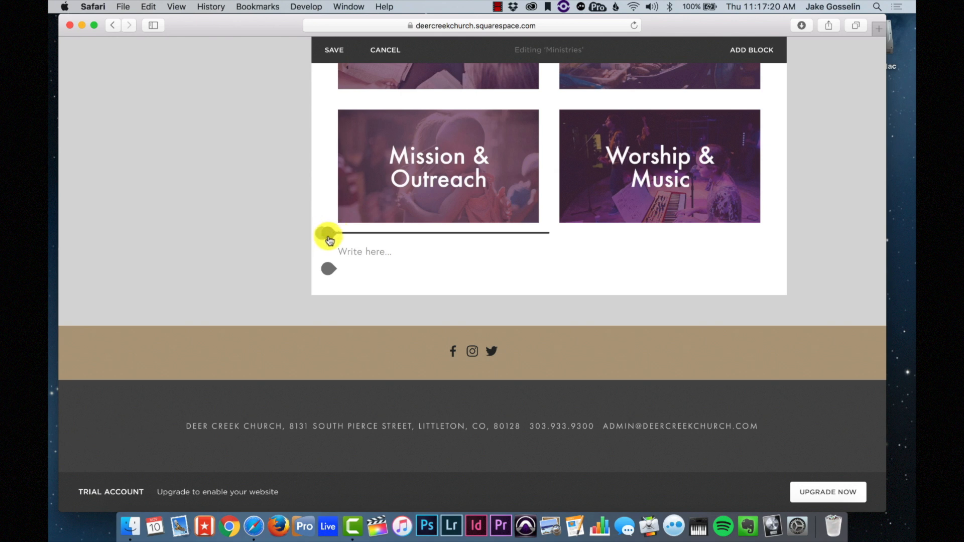
left_click(330, 241)
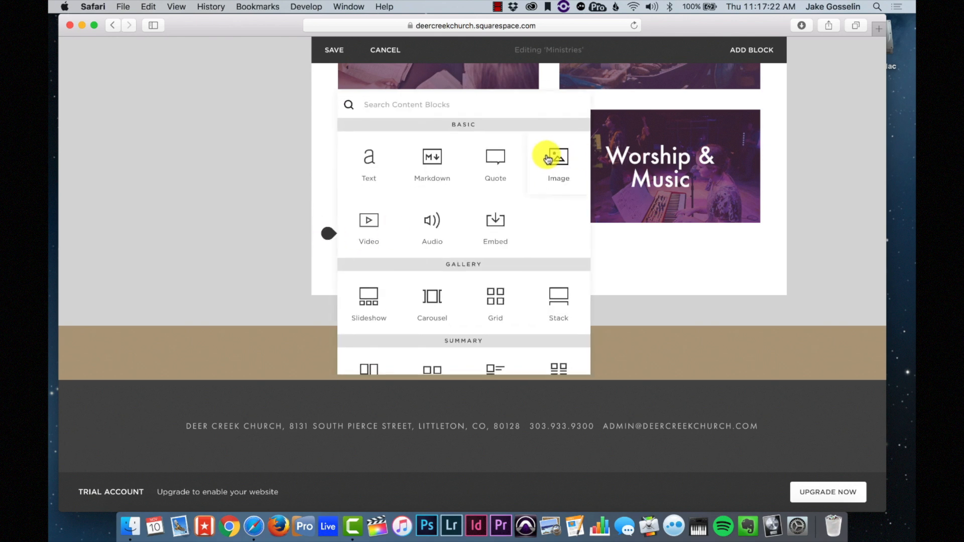
left_click(676, 304)
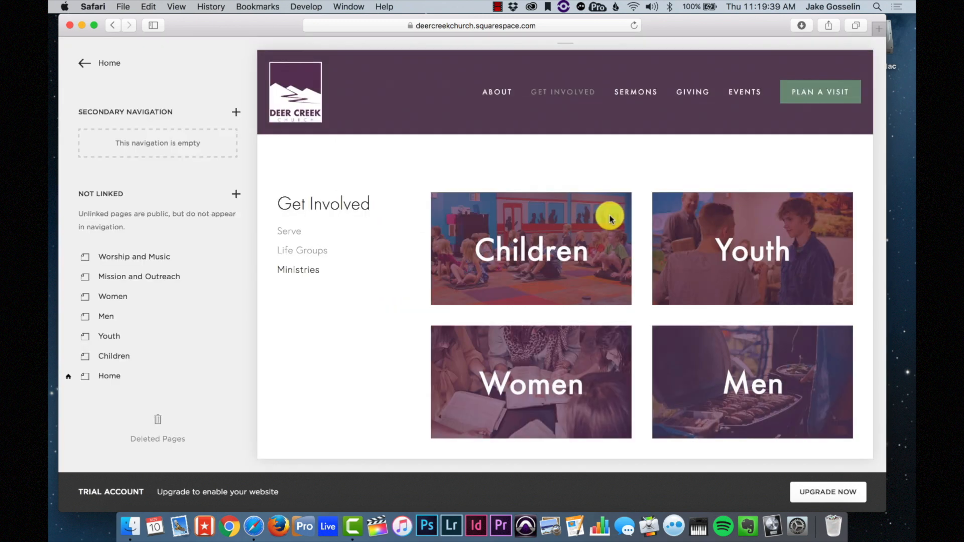
- Scroll through the Ministries page tiles to review them
mouse_move(564, 94)
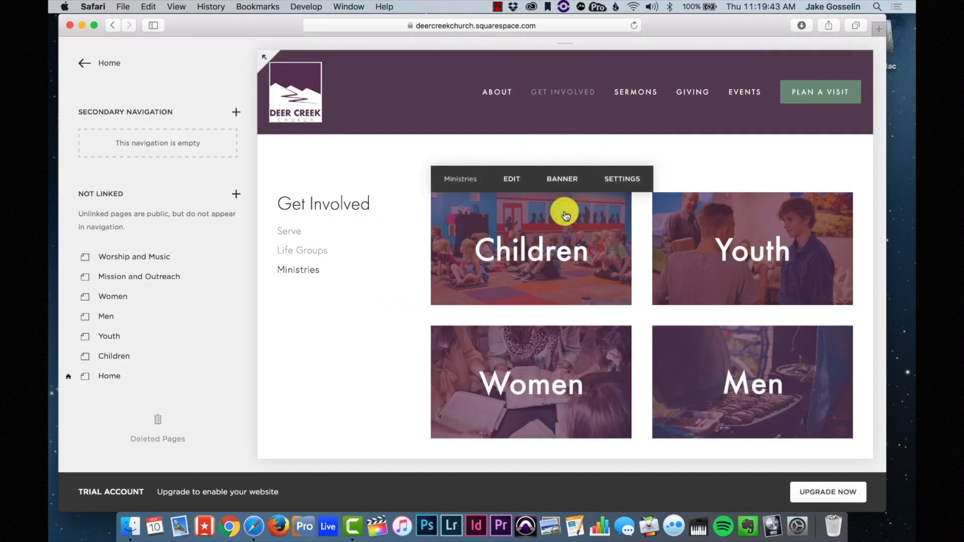
scroll(704, 233, "down", 1)
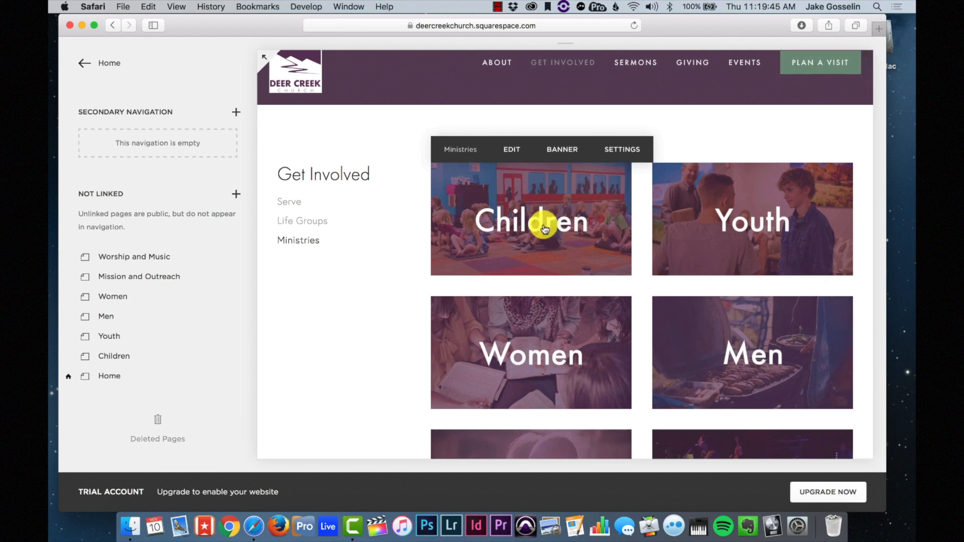
scroll(556, 301, "down", 10)
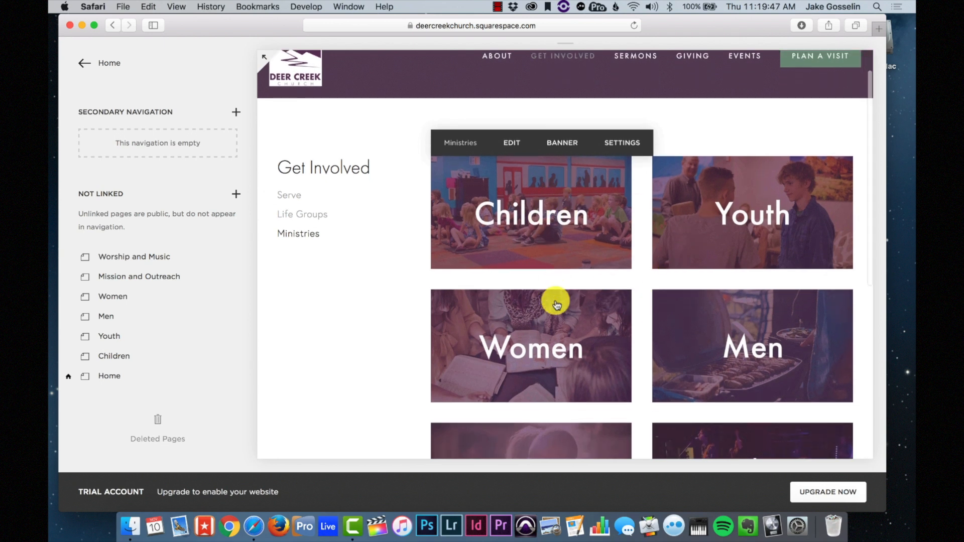
scroll(555, 301, "up", 10)
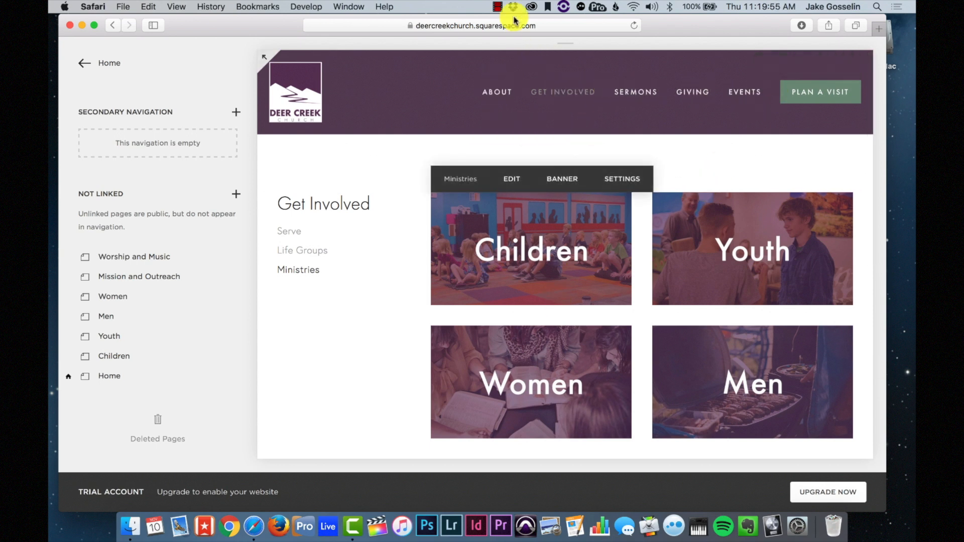
left_click(497, 6)
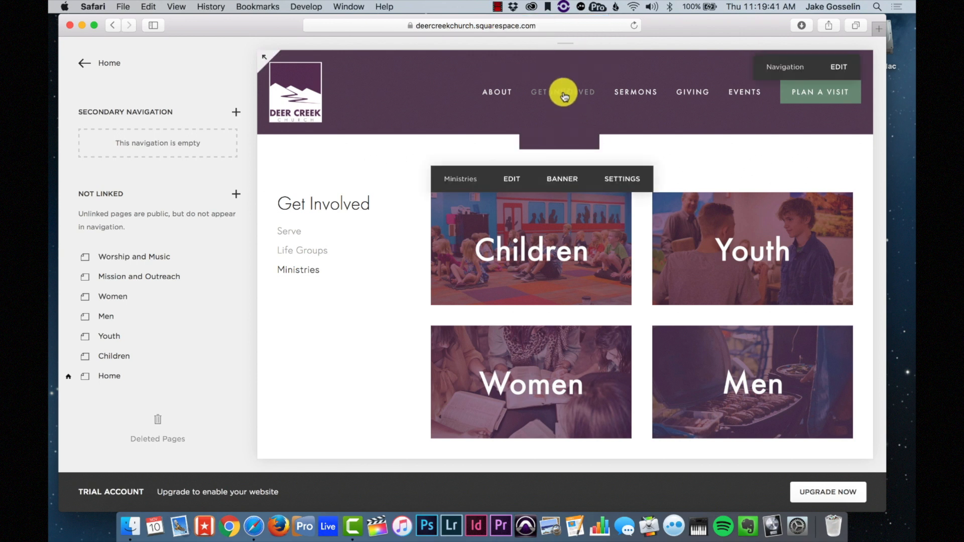
mouse_move(564, 91)
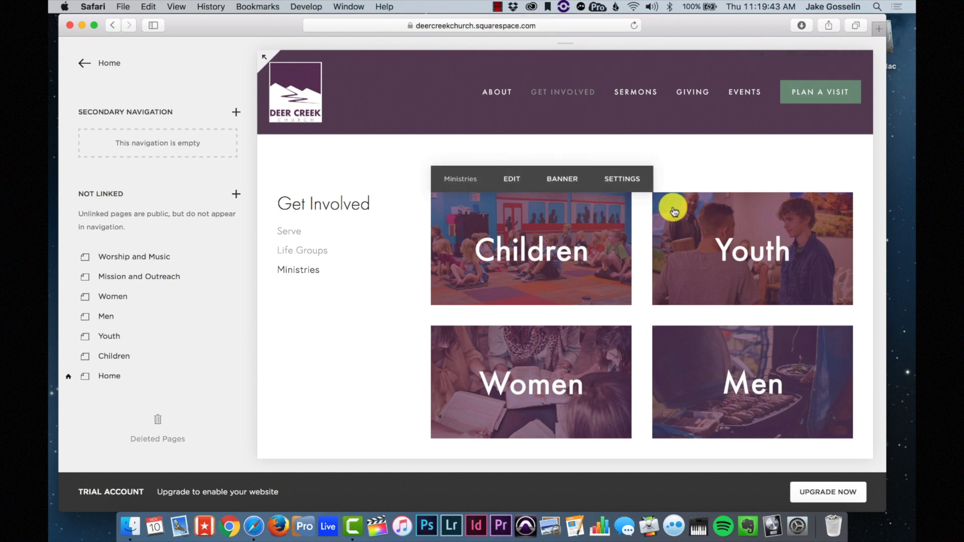
scroll(691, 258, "down", 2)
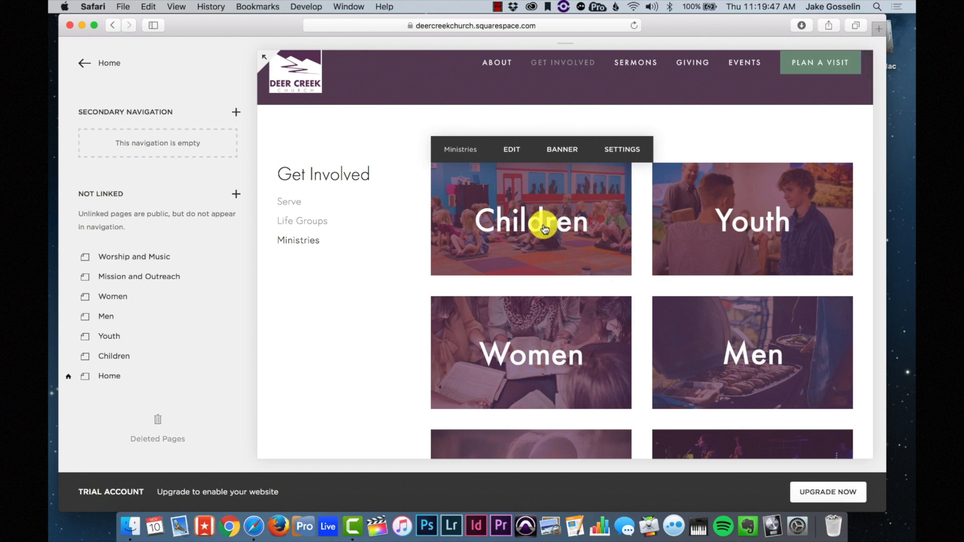
scroll(555, 300, "down", 10)
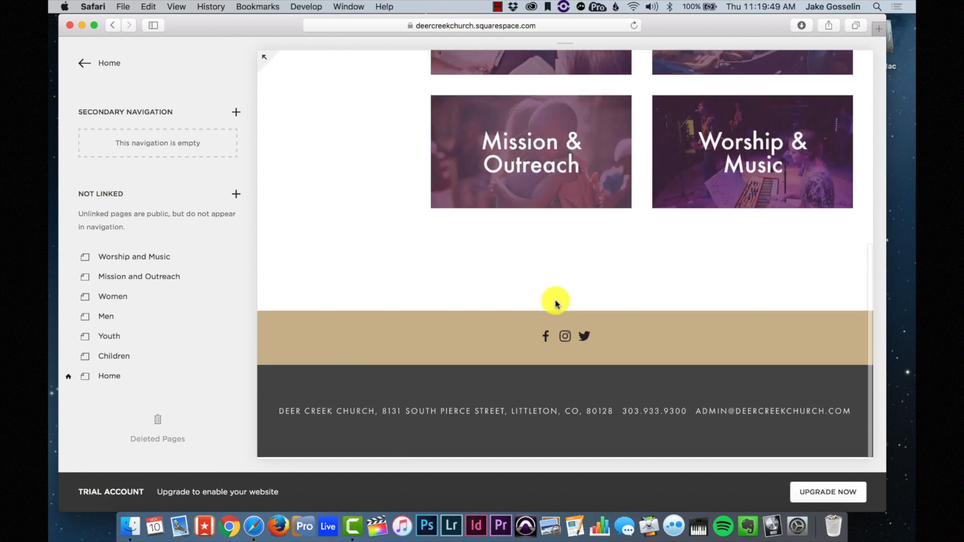
scroll(555, 303, "up", 12)
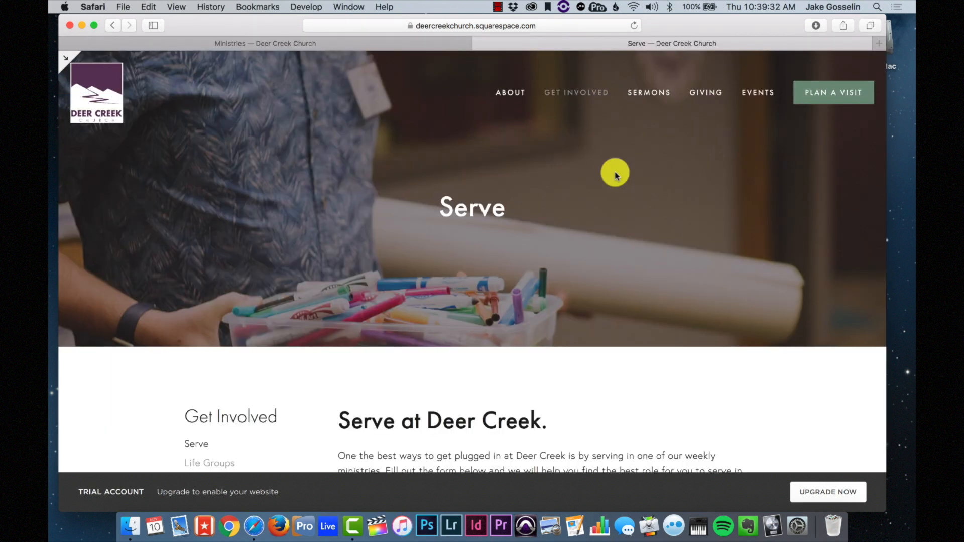
- Scroll down the Serve page to review its sign-up form fields and serving-area checkboxes
mouse_move(577, 99)
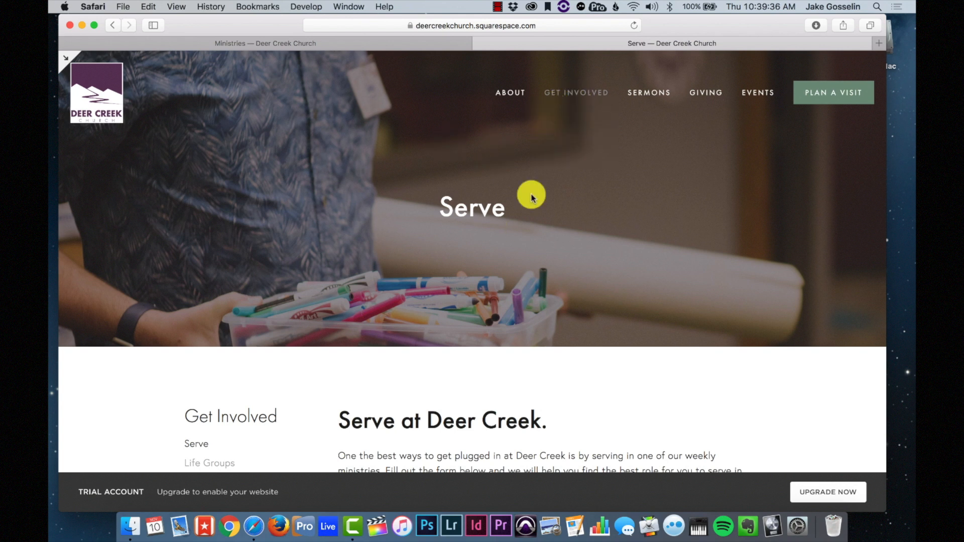
scroll(554, 250, "down", 2)
scroll(555, 251, "down", 1)
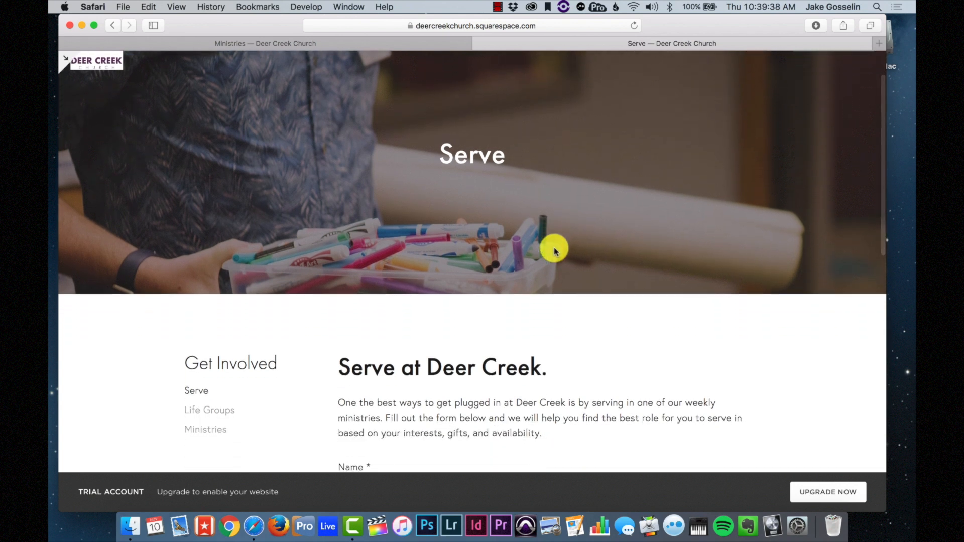
scroll(554, 251, "down", 6)
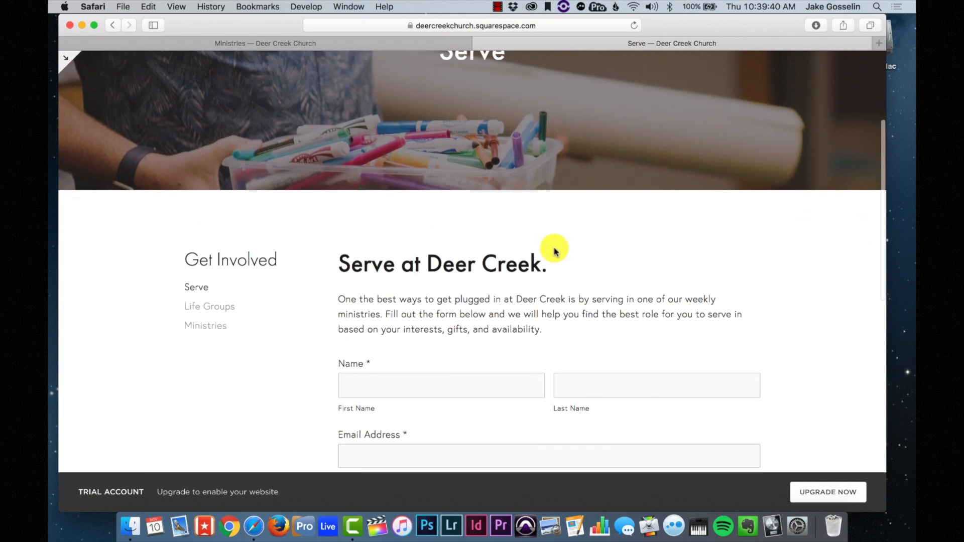
scroll(555, 251, "down", 5)
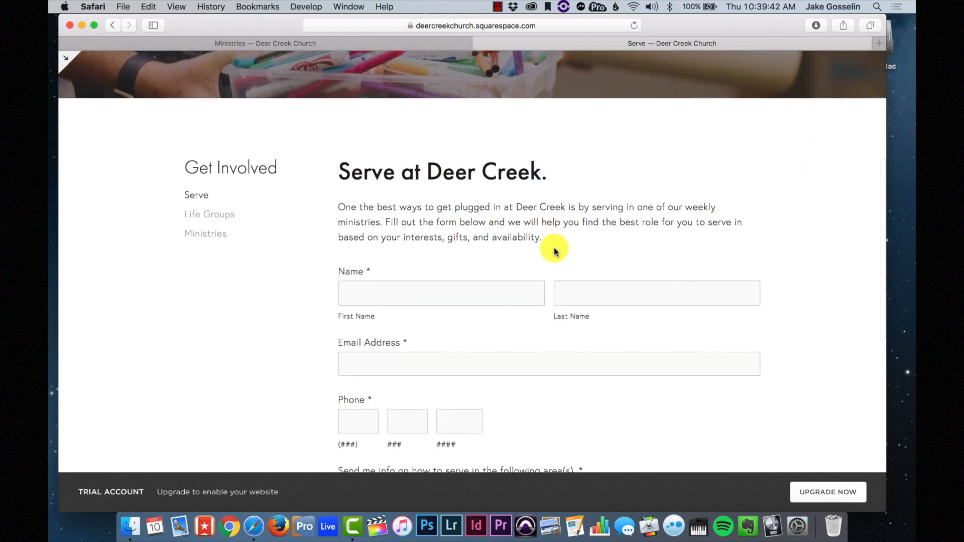
scroll(554, 251, "down", 2)
scroll(555, 251, "down", 4)
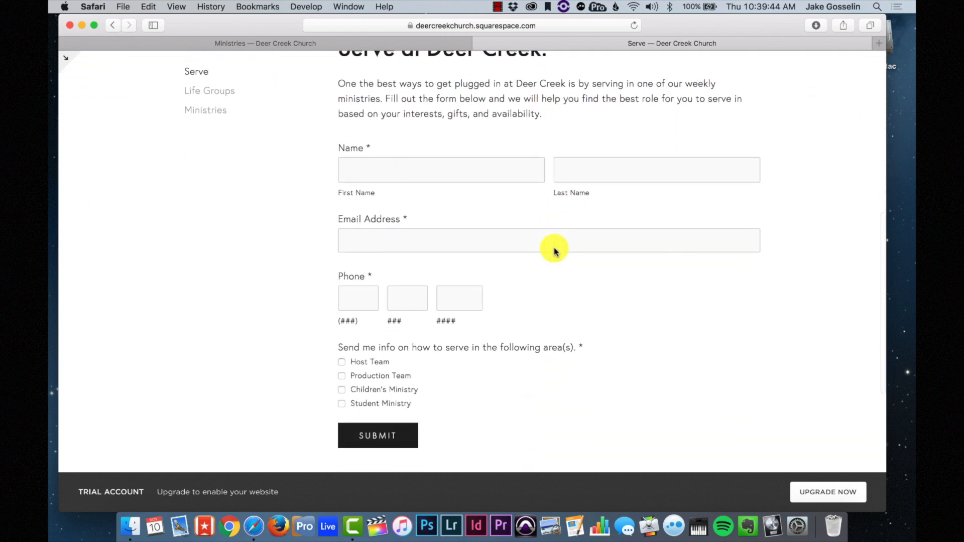
scroll(554, 251, "down", 2)
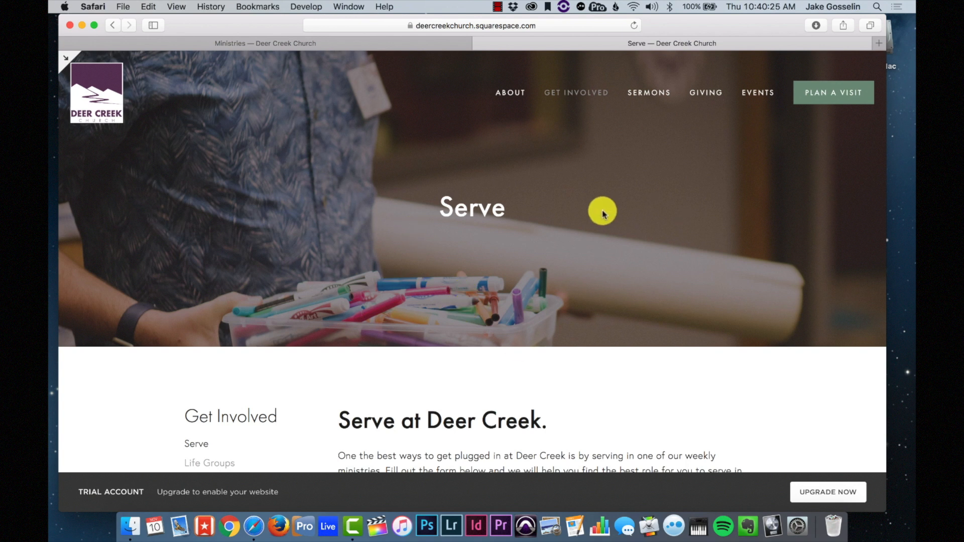
scroll(562, 271, "down", 6)
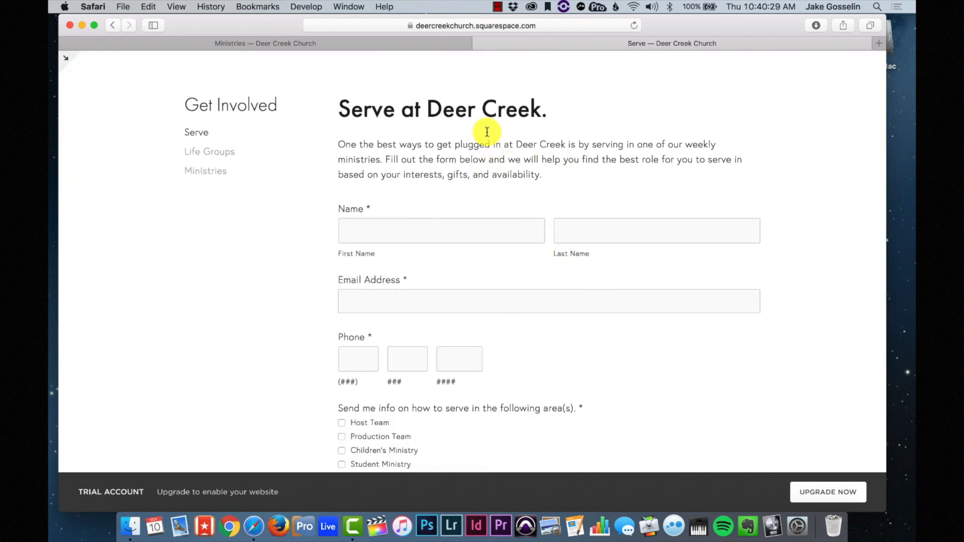
scroll(495, 168, "up", 6)
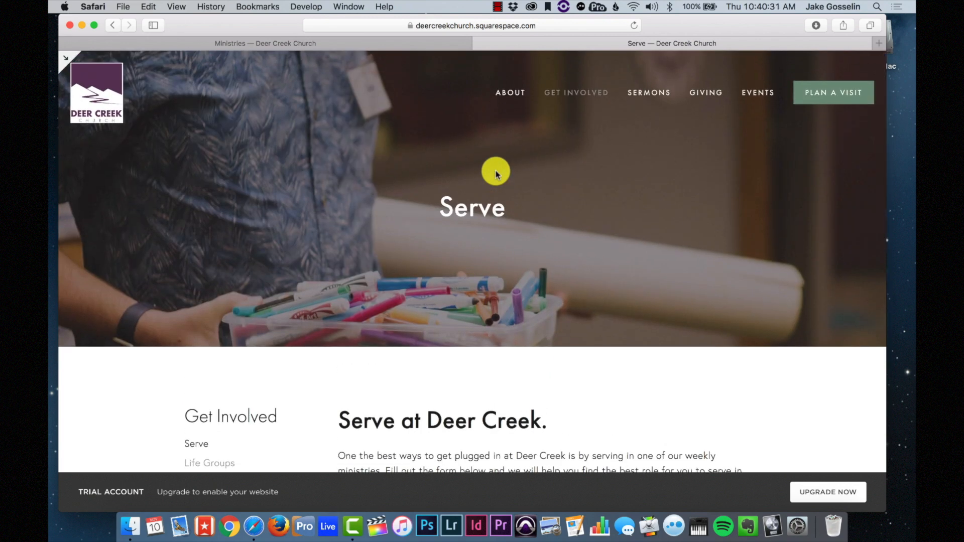
- Open the Serve page's settings from the Pages list and check its Basic and Media banner image
left_click(66, 58)
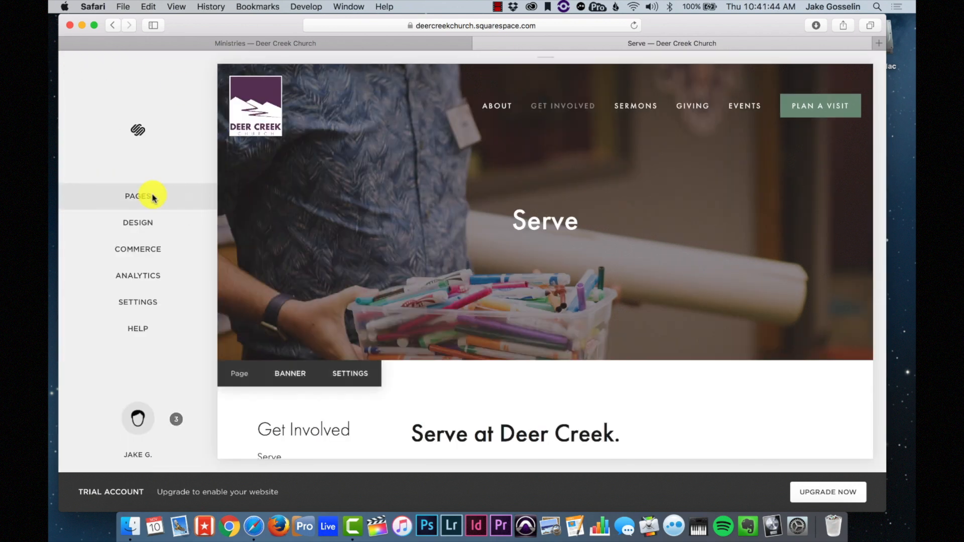
left_click(151, 197)
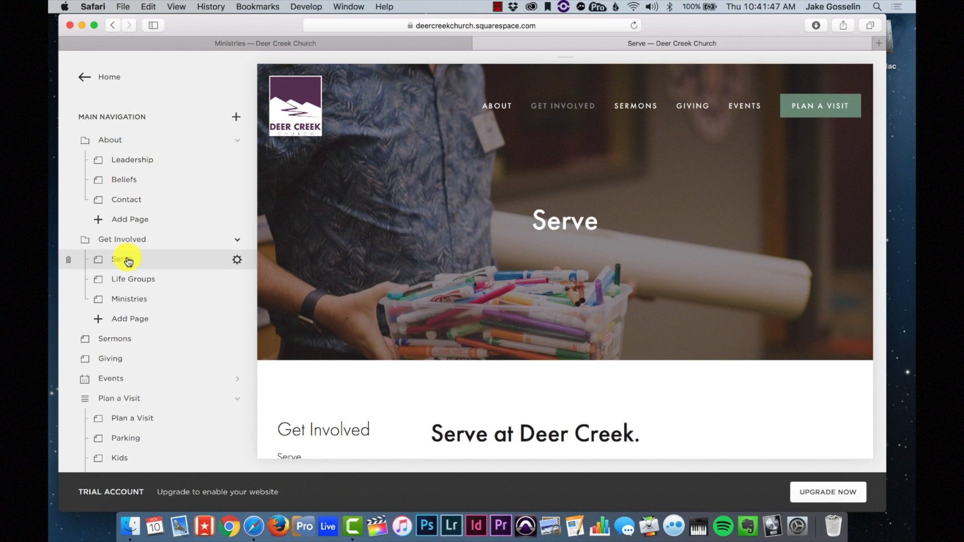
left_click(238, 259)
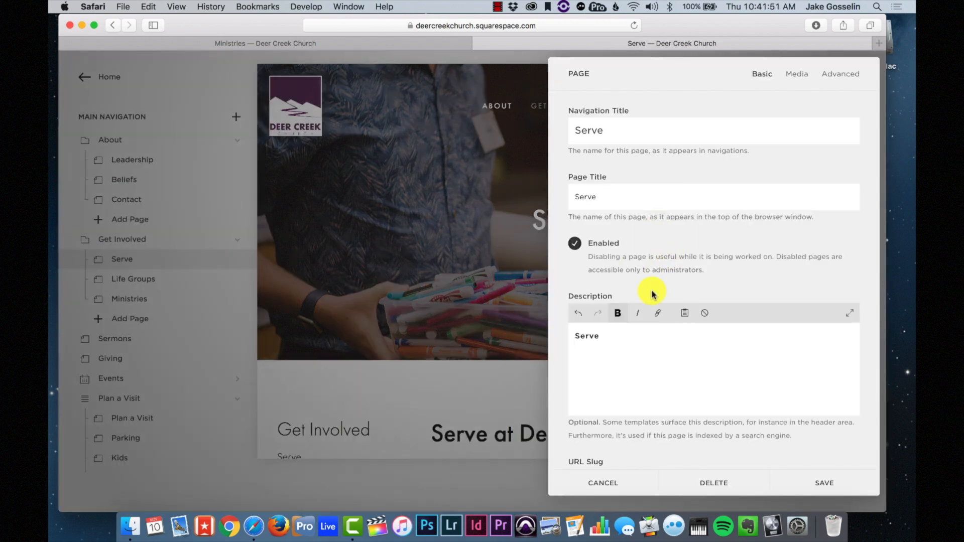
scroll(652, 294, "down", 2)
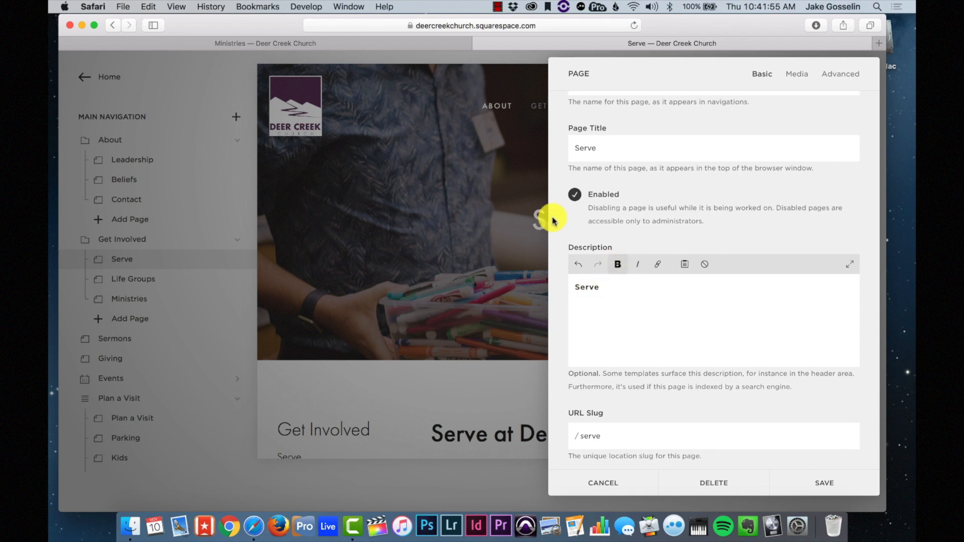
left_click(799, 75)
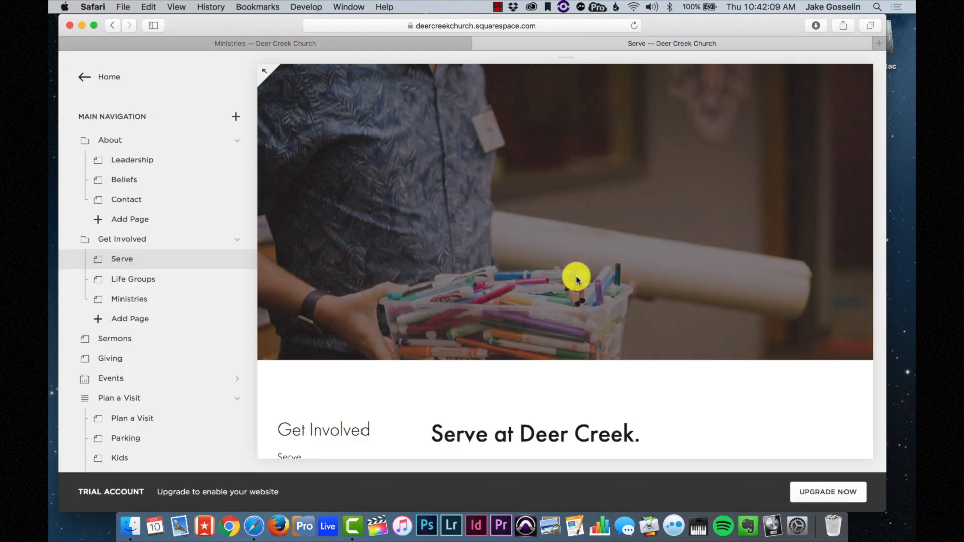
scroll(575, 276, "down", 5)
scroll(621, 345, "down", 2)
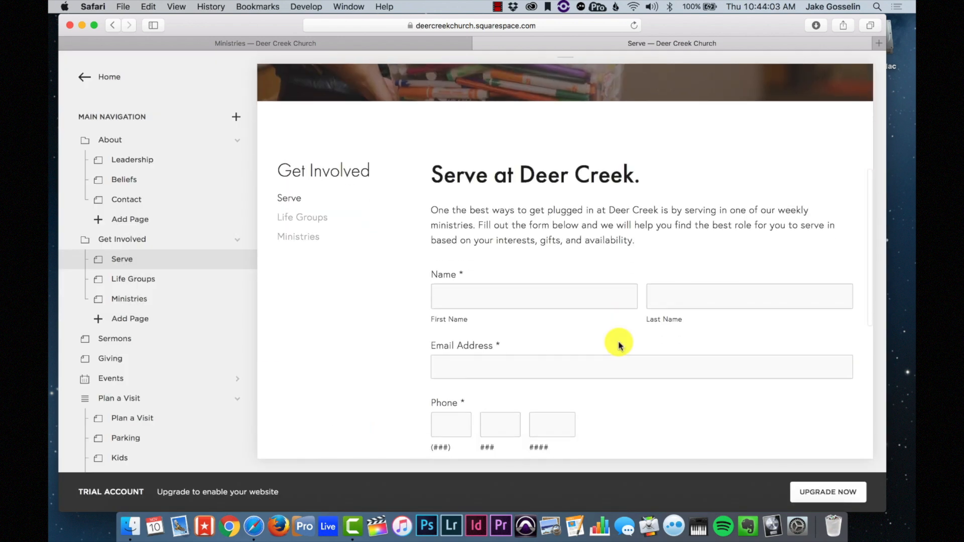
scroll(621, 235, "down", 1)
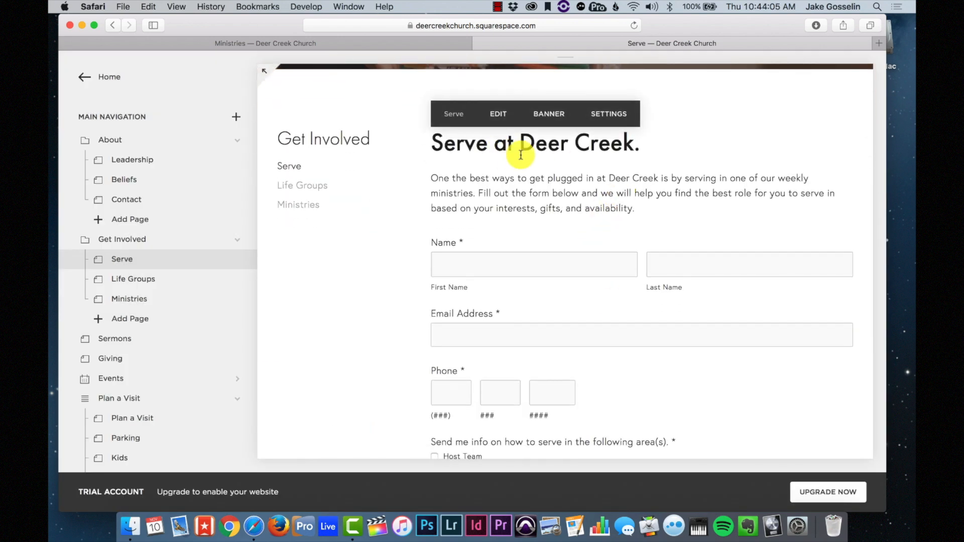
- Enter edit mode on the Serve page and dismiss the block list opened beside the form
left_click(500, 112)
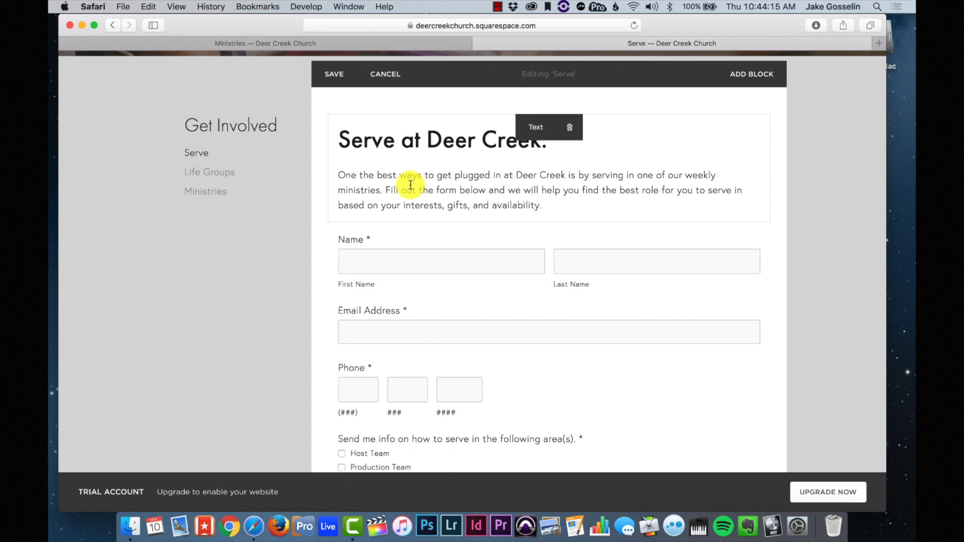
scroll(411, 185, "down", 5)
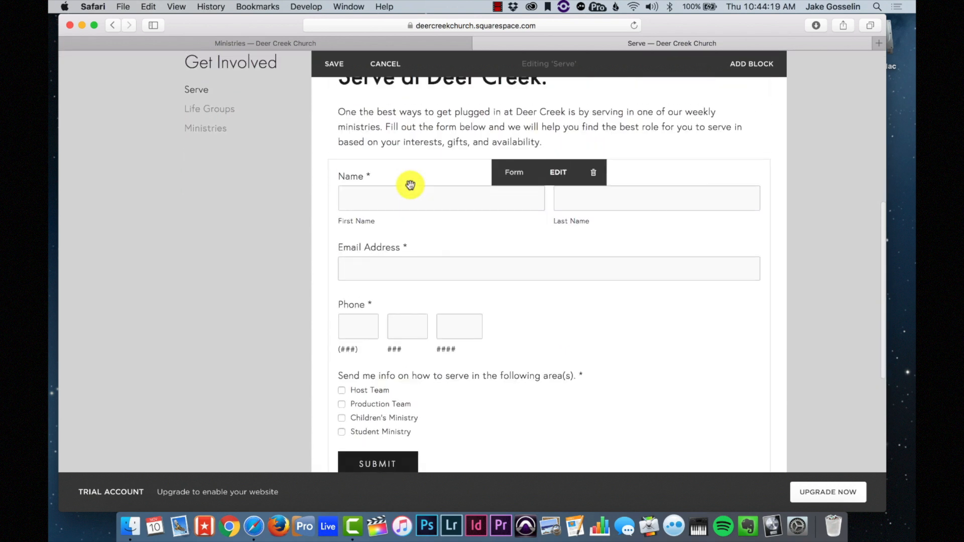
scroll(410, 185, "down", 2)
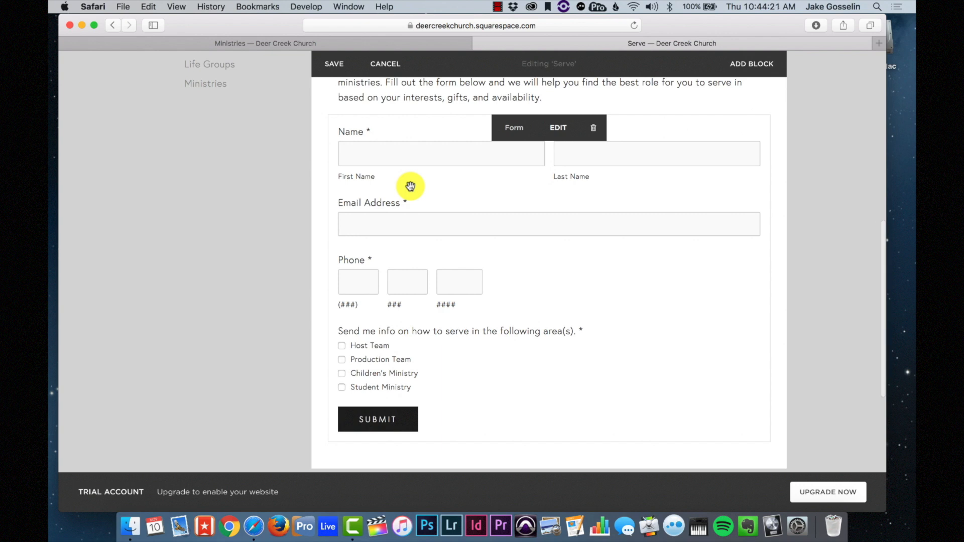
left_click_drag(355, 134, 327, 116)
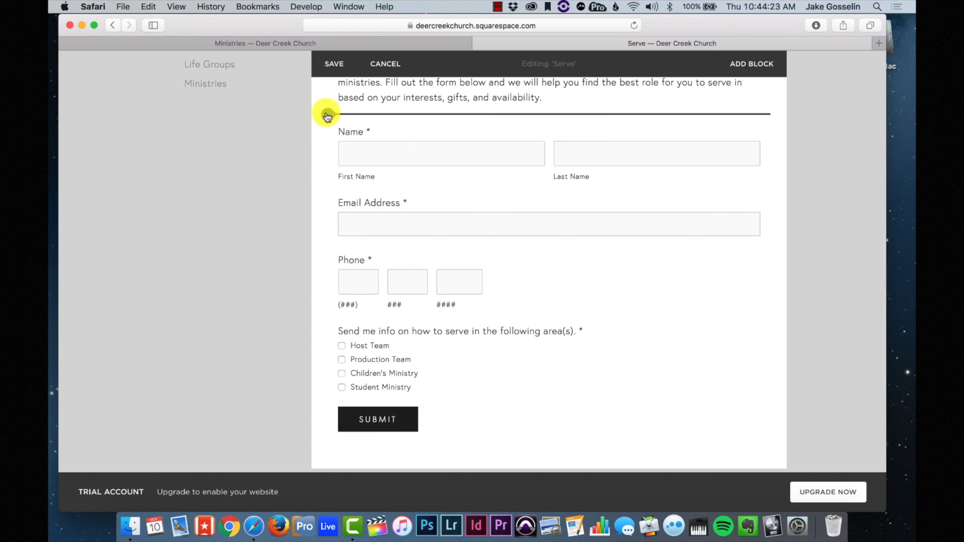
left_click(327, 116)
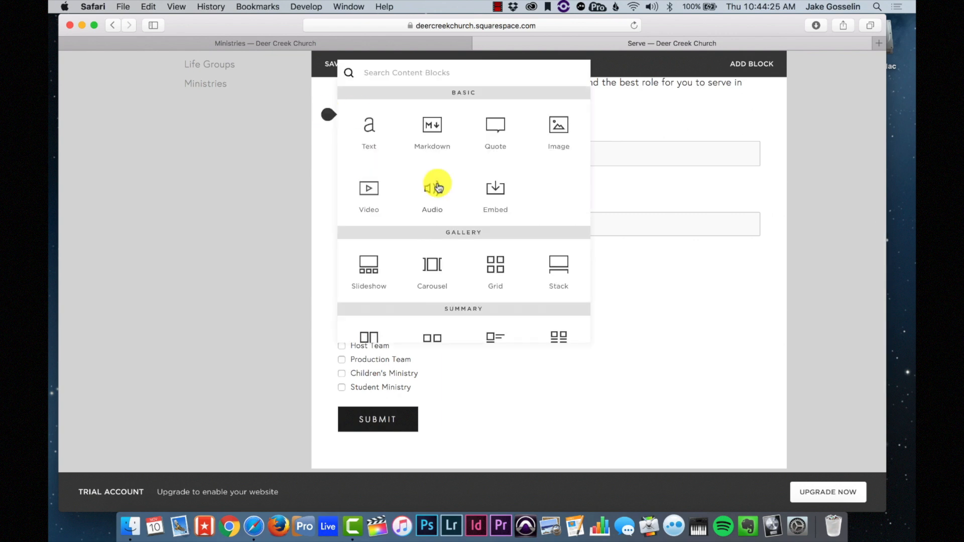
scroll(436, 187, "down", 6)
scroll(437, 191, "down", 4)
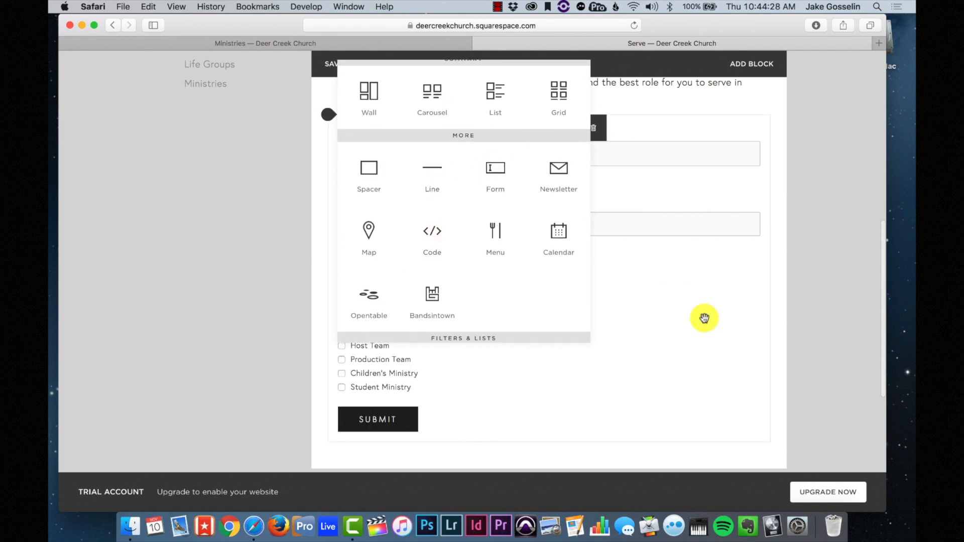
left_click(701, 318)
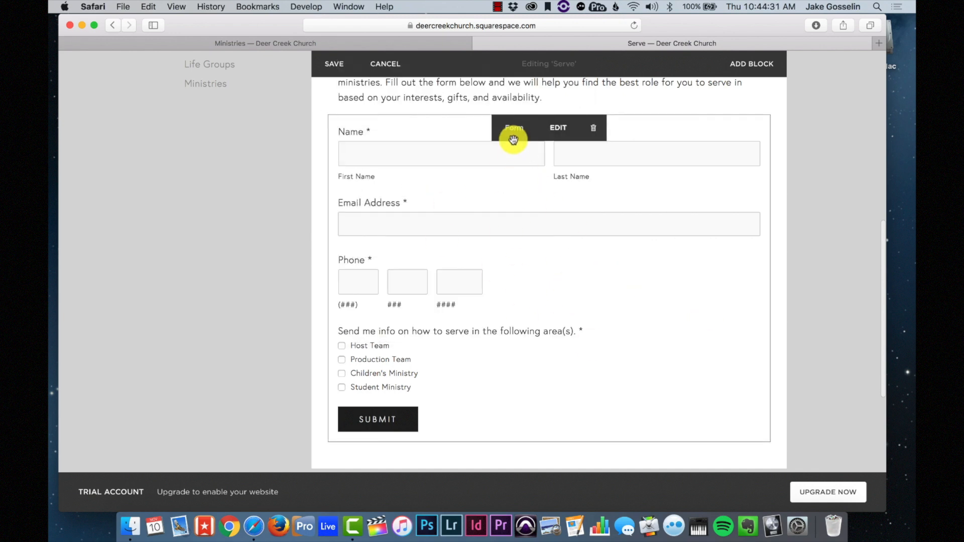
- Open the sign-up form's editor and expand the Name field's options
left_click(557, 133)
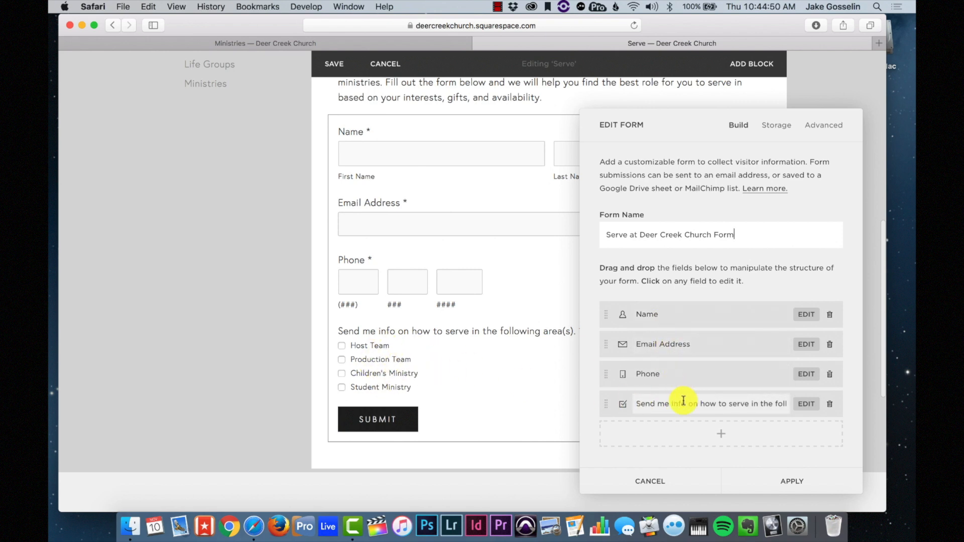
left_click(806, 315)
scroll(678, 341, "down", 3)
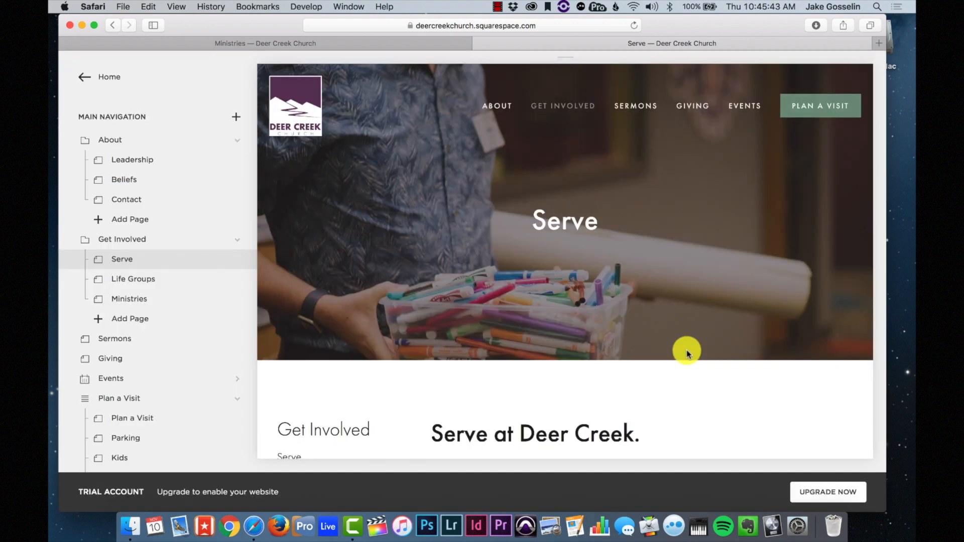
scroll(686, 351, "down", 10)
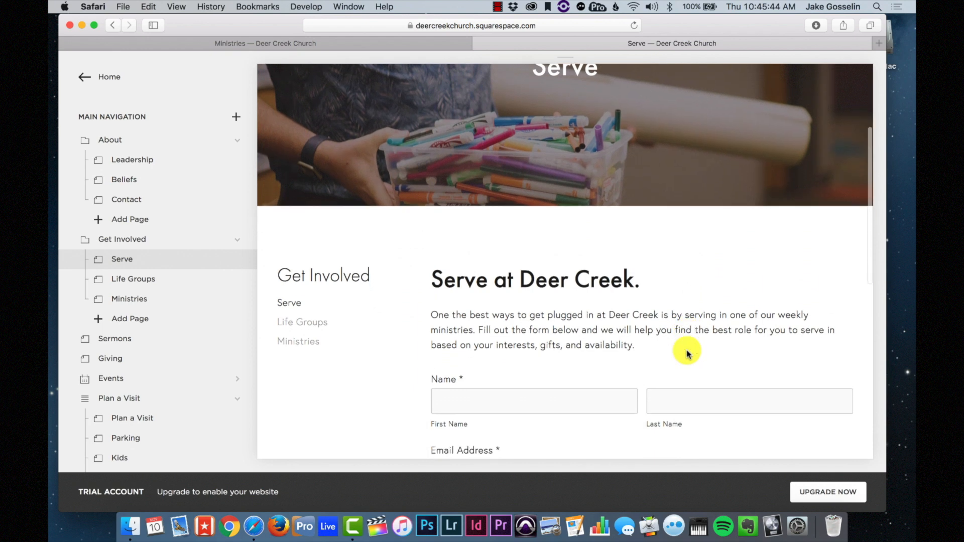
- Scroll up and down through the Serve page's sign-up form in the preview
scroll(687, 354, "down", 4)
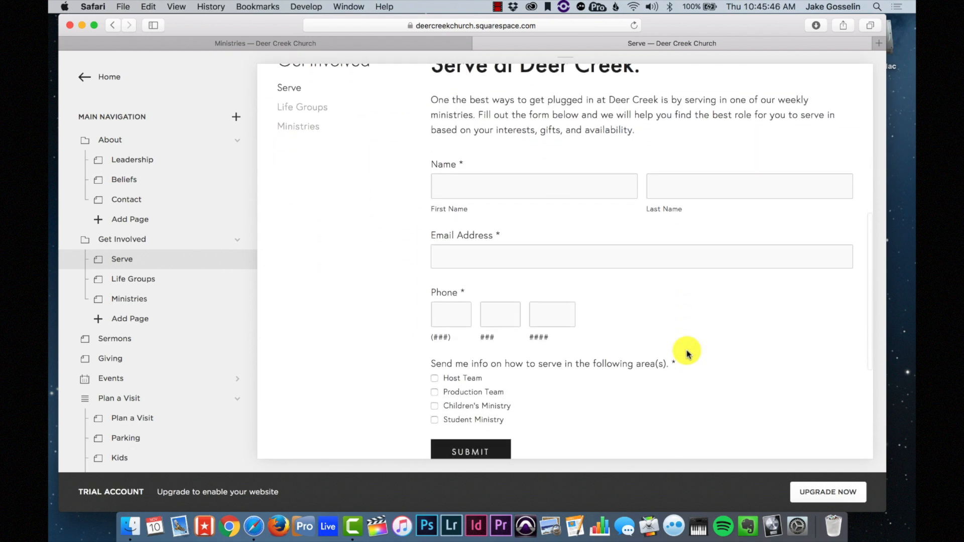
scroll(687, 353, "down", 2)
scroll(688, 353, "down", 2)
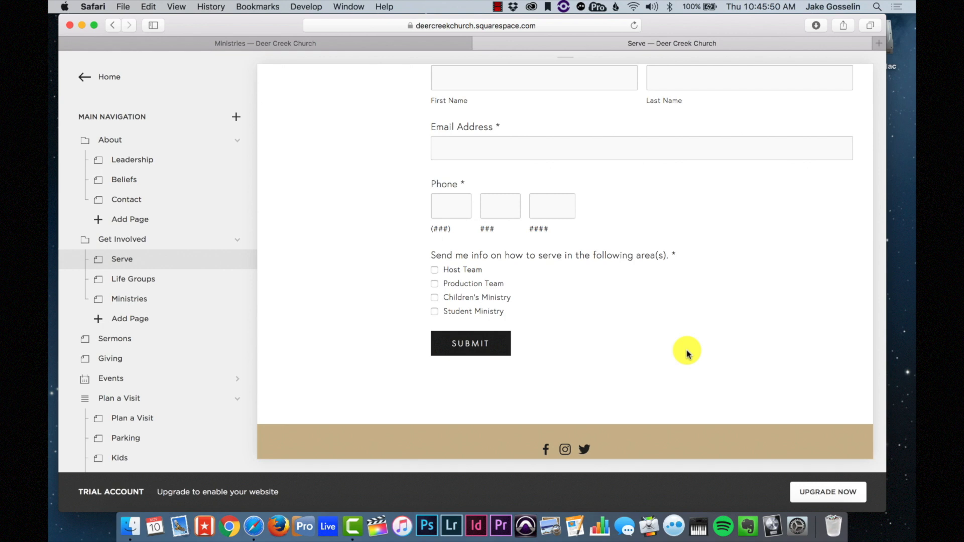
scroll(687, 353, "up", 1)
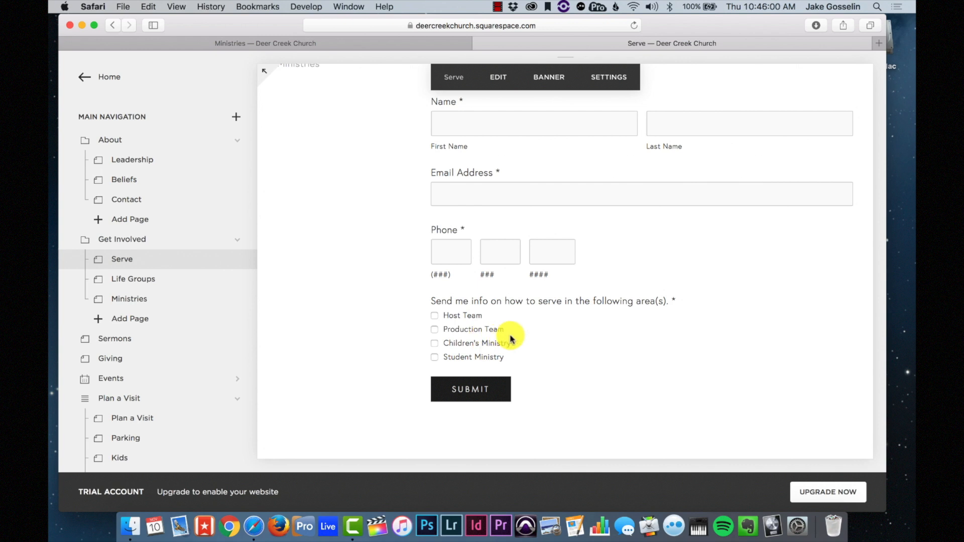
scroll(512, 340, "up", 3)
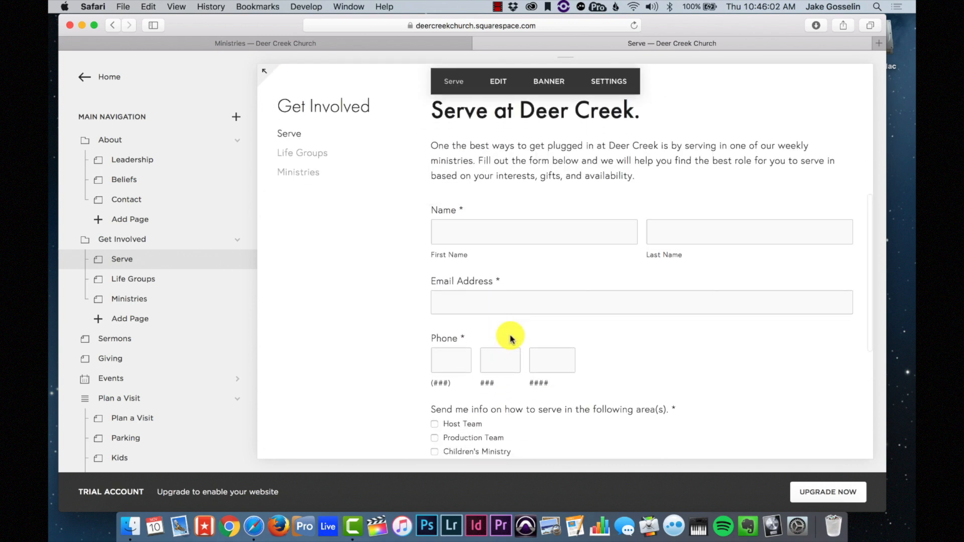
scroll(508, 338, "down", 2)
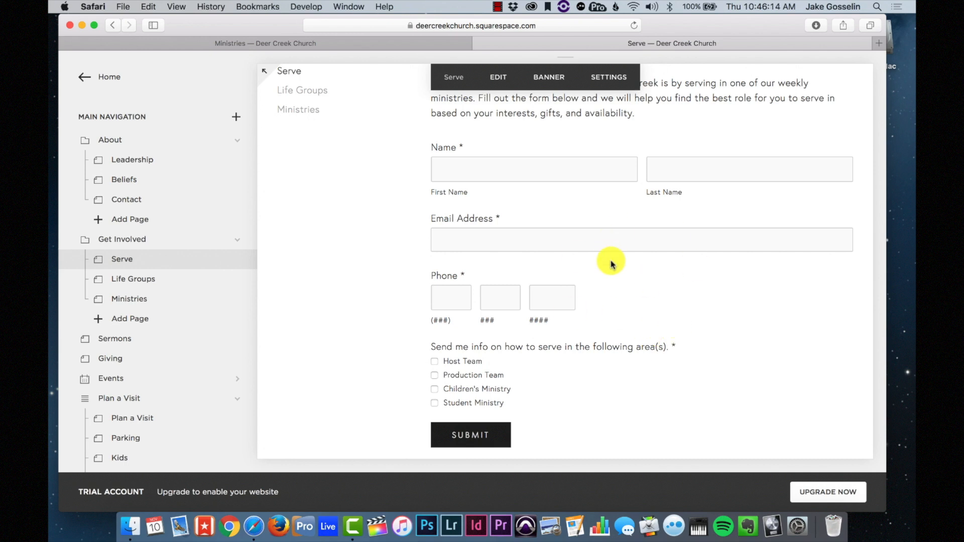
scroll(610, 260, "down", 1)
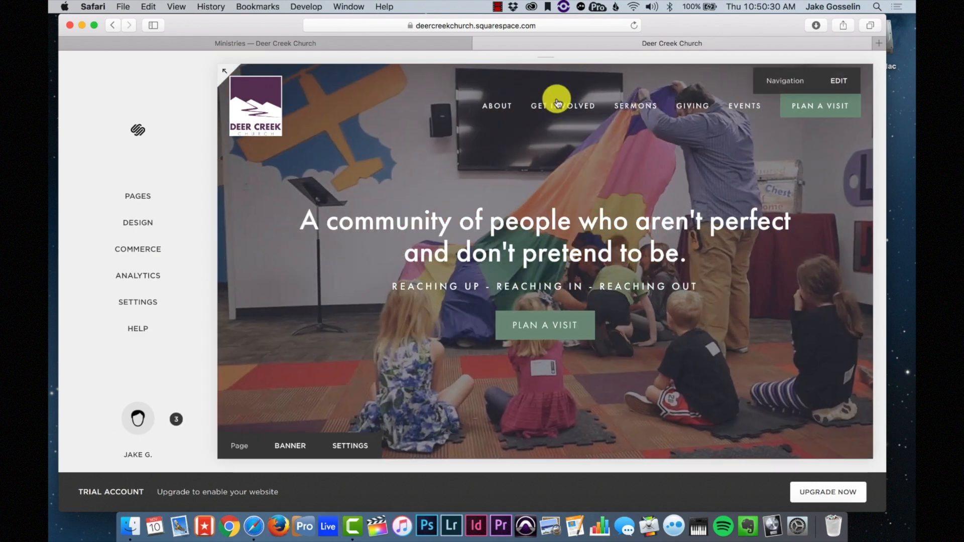
- Open Life Groups under Get Involved and review its 'Drawing People Together Into Authentic Community' banner
mouse_move(557, 102)
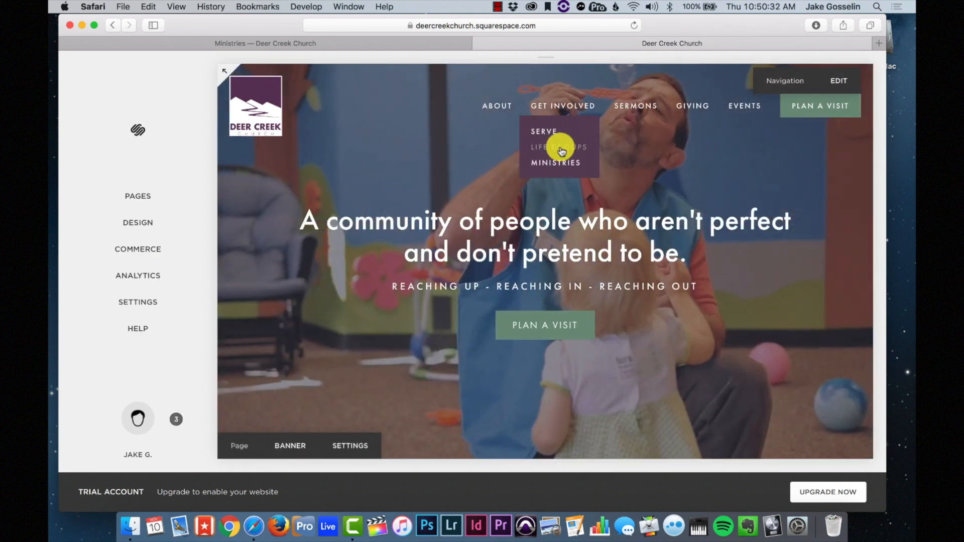
left_click(562, 151)
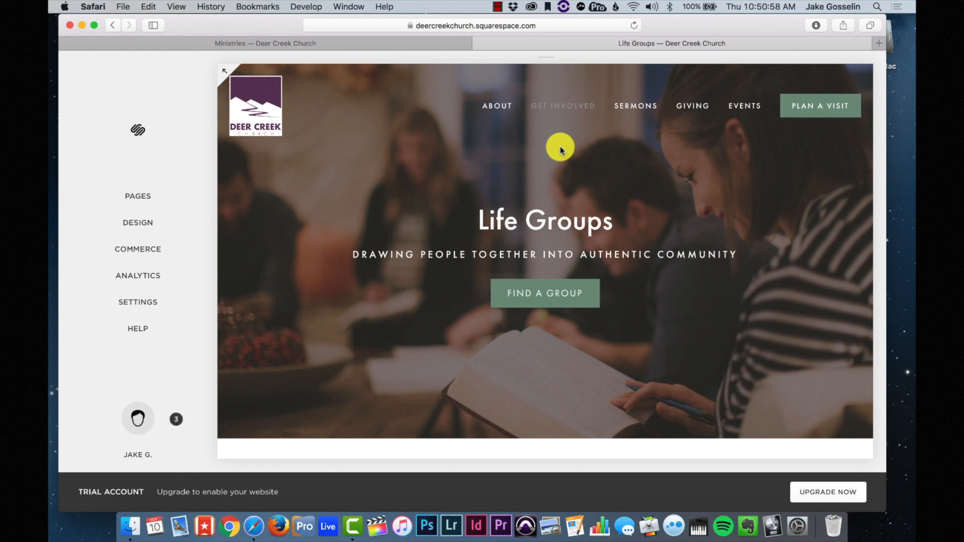
scroll(560, 147, "down", 10)
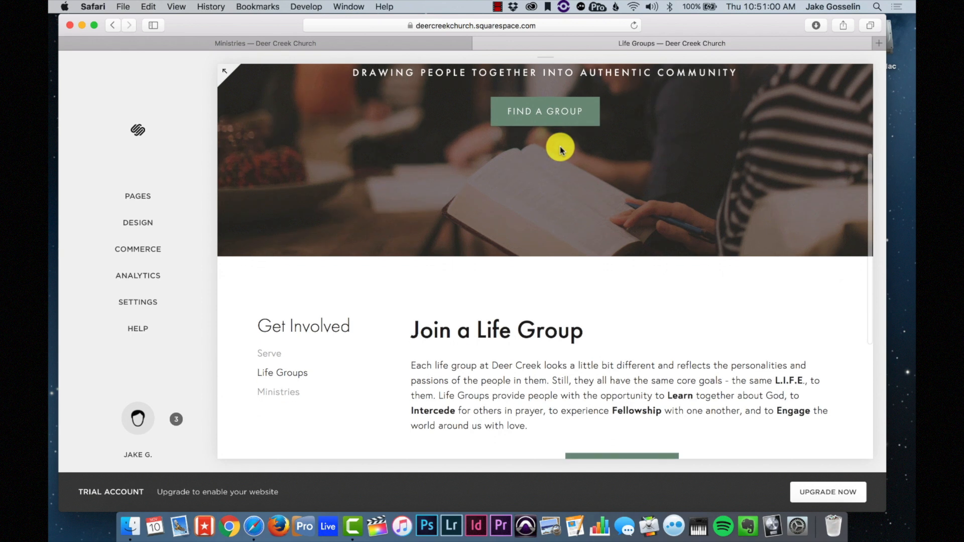
scroll(560, 146, "up", 10)
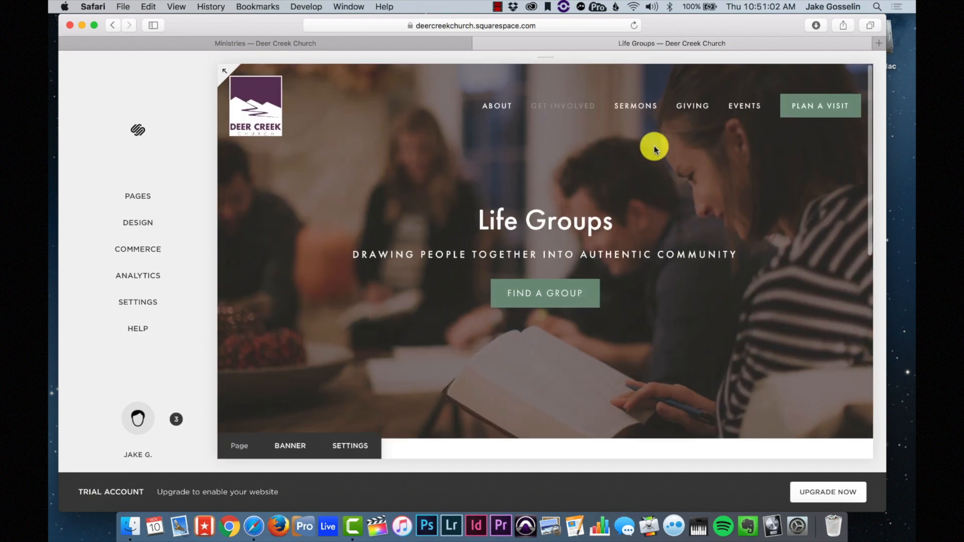
scroll(566, 314, "down", 10)
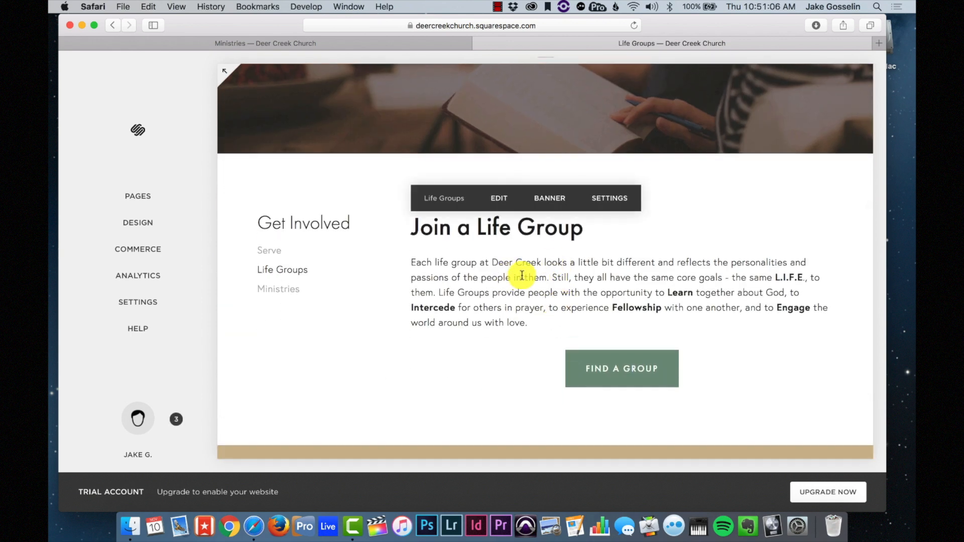
scroll(523, 276, "up", 10)
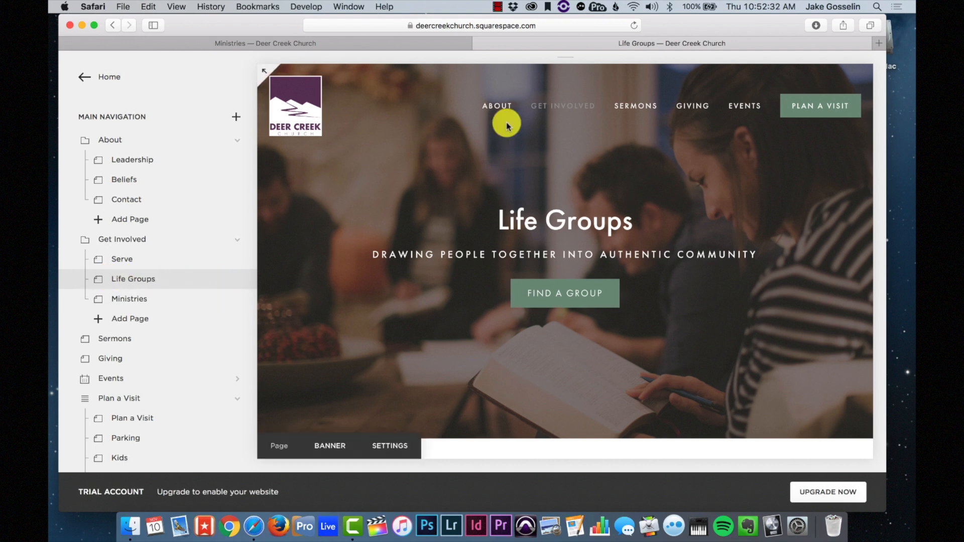
- Open the Life Groups page settings and click into the description containing 'Find a group'
left_click(238, 280)
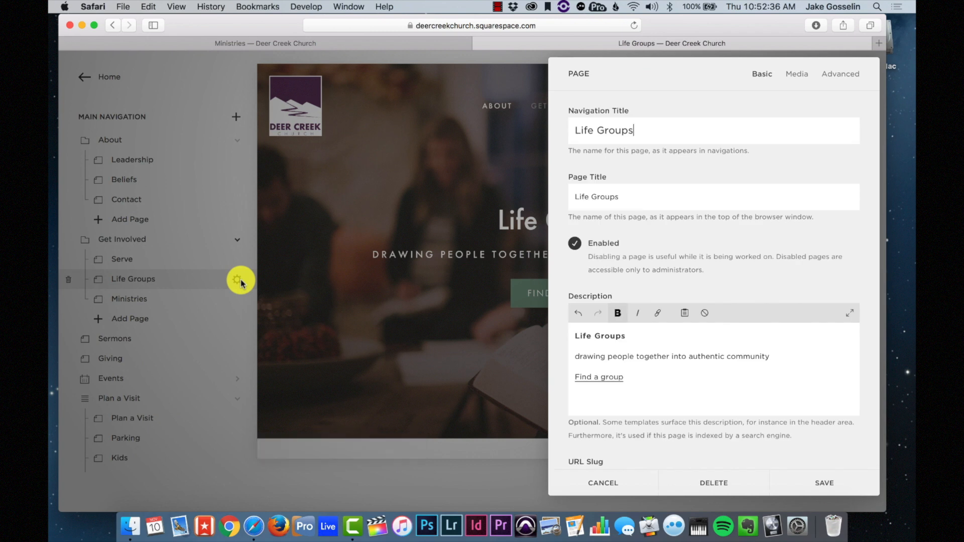
scroll(637, 168, "down", 5)
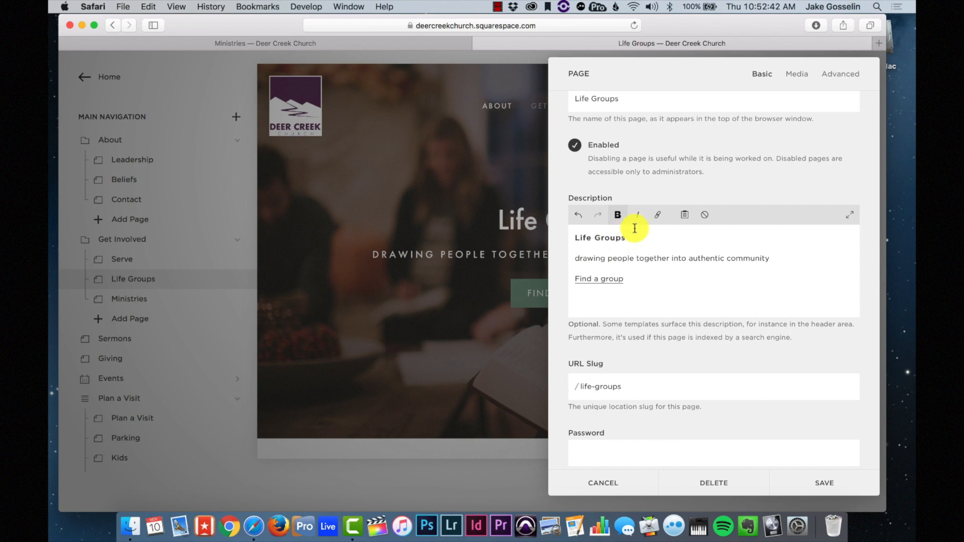
left_click(598, 259)
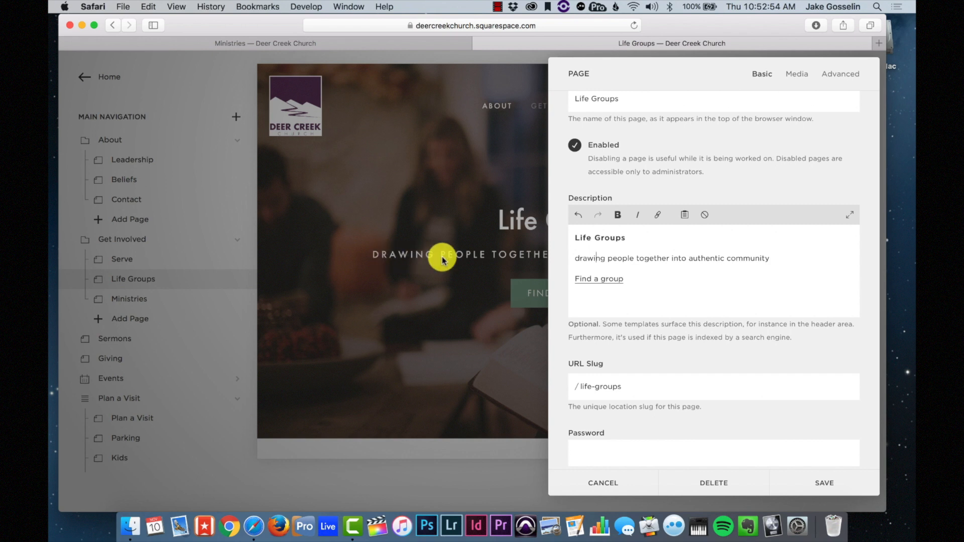
scroll(658, 270, "down", 1)
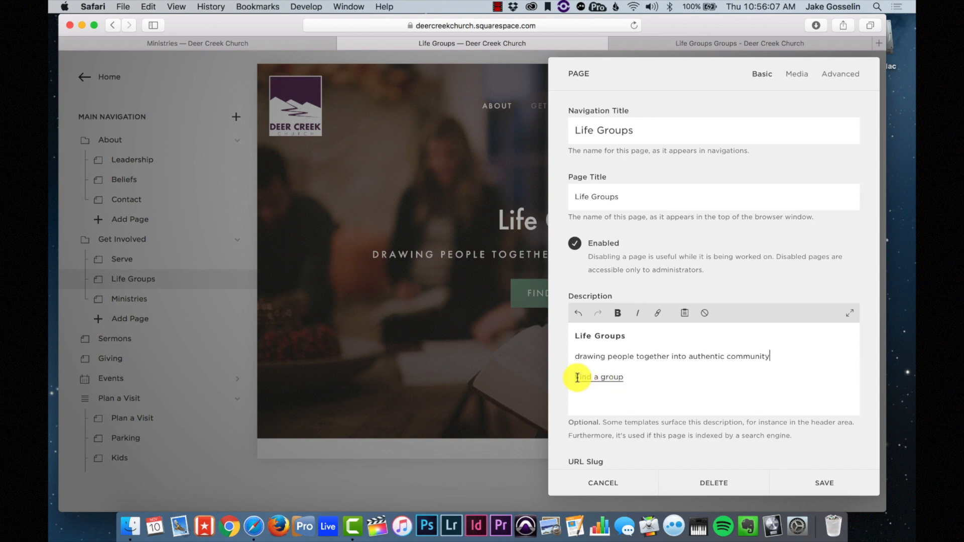
- Select 'Find a group' in the description and clear its existing link address
left_click_drag(624, 377, 567, 374)
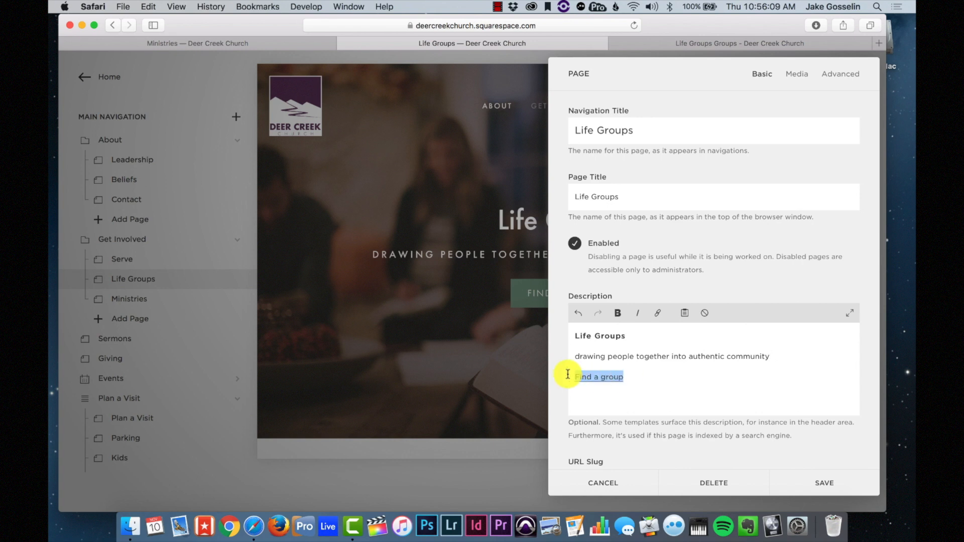
left_click(658, 313)
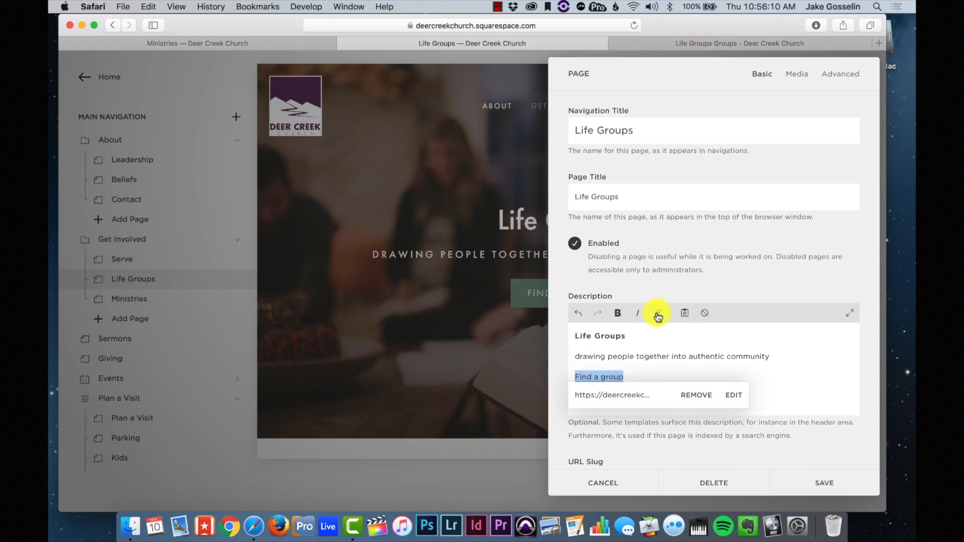
left_click(699, 397)
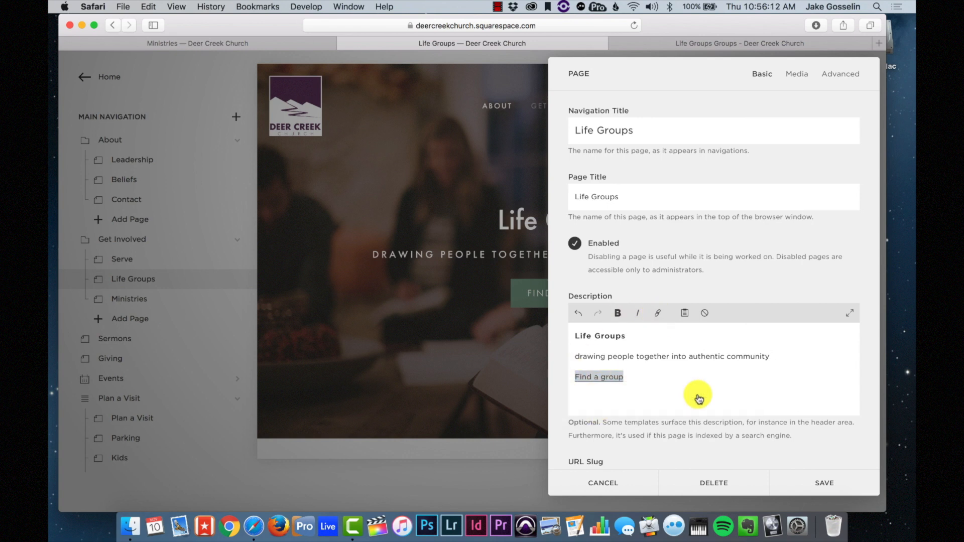
left_click(660, 315)
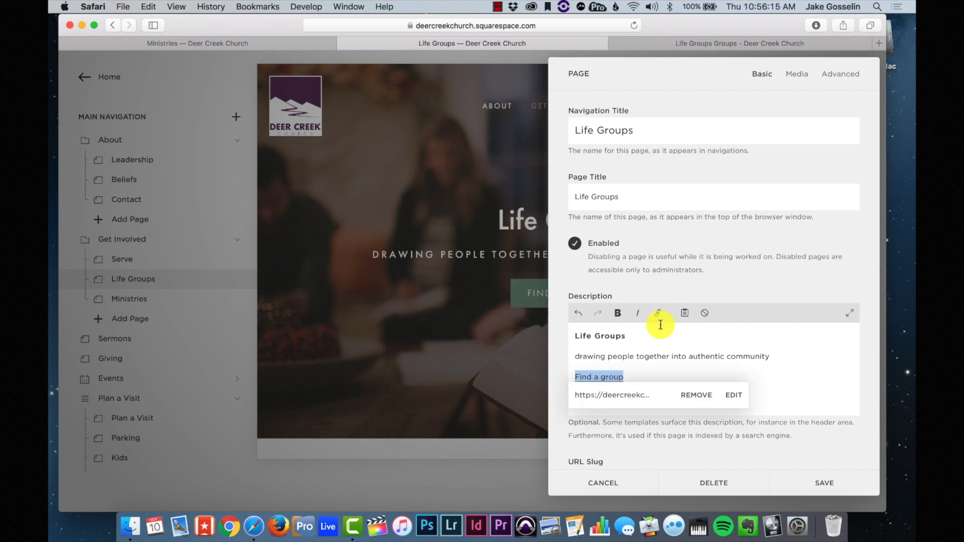
left_click(731, 397)
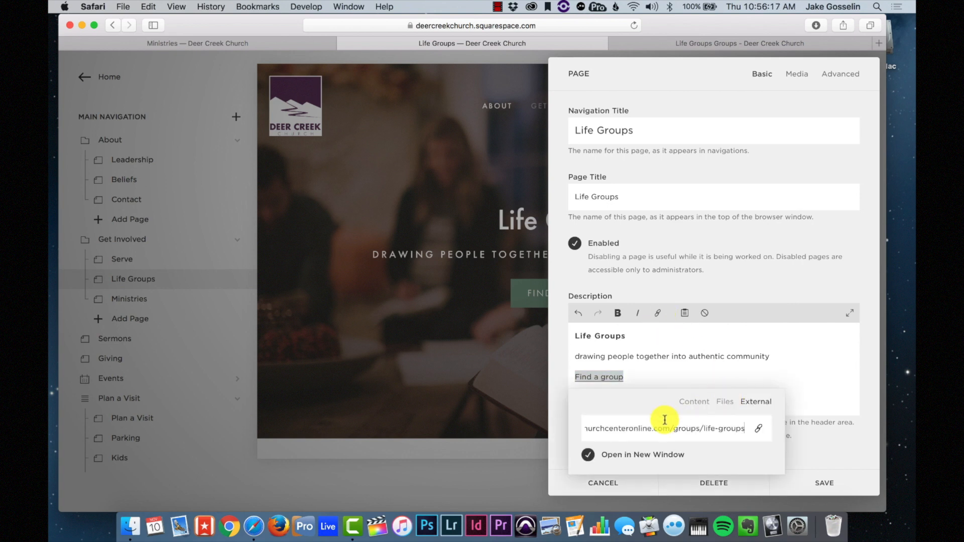
triple_click(633, 429)
key("BackSpace")
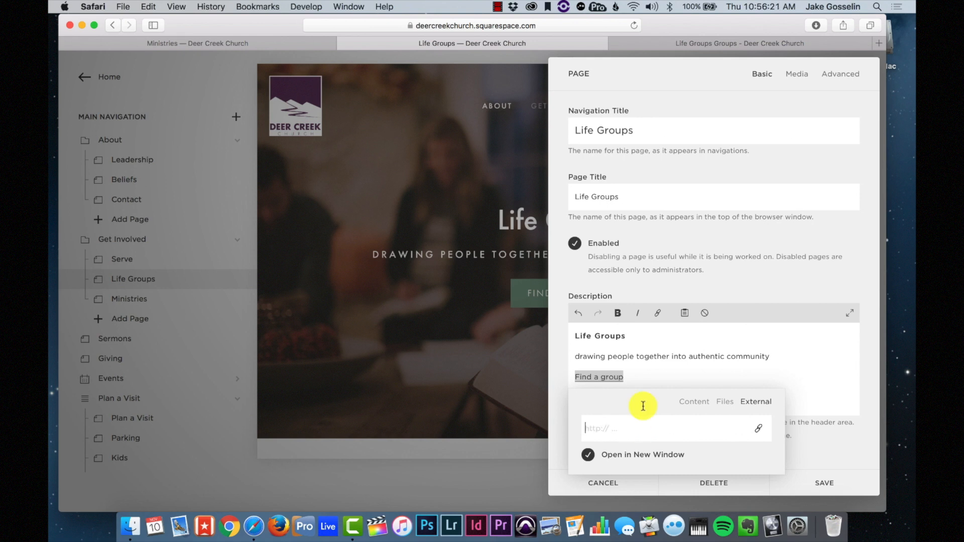
- Link 'Find a group' to the Church Center Life Groups URL in a new window, and save
left_click(708, 43)
left_click(510, 27)
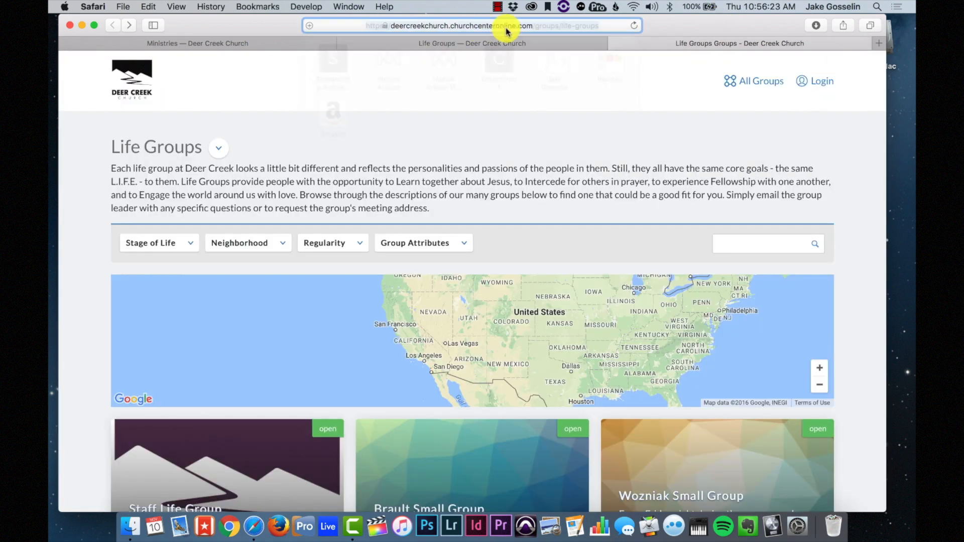
left_click(549, 43)
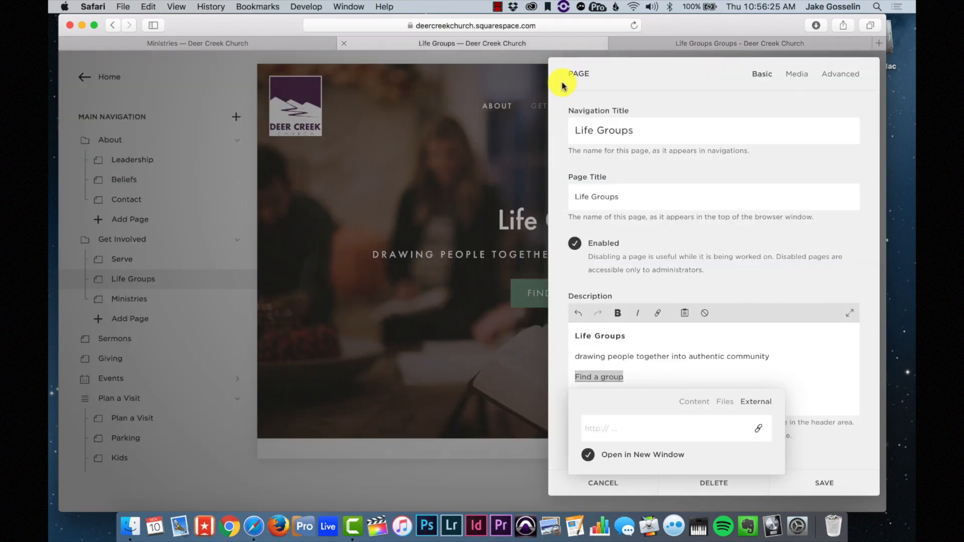
key("super+v")
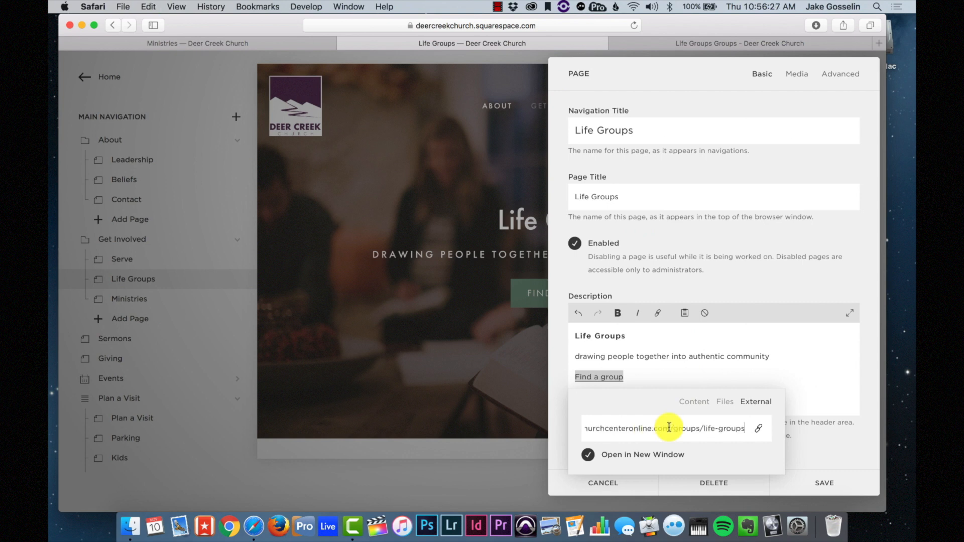
left_click(828, 489)
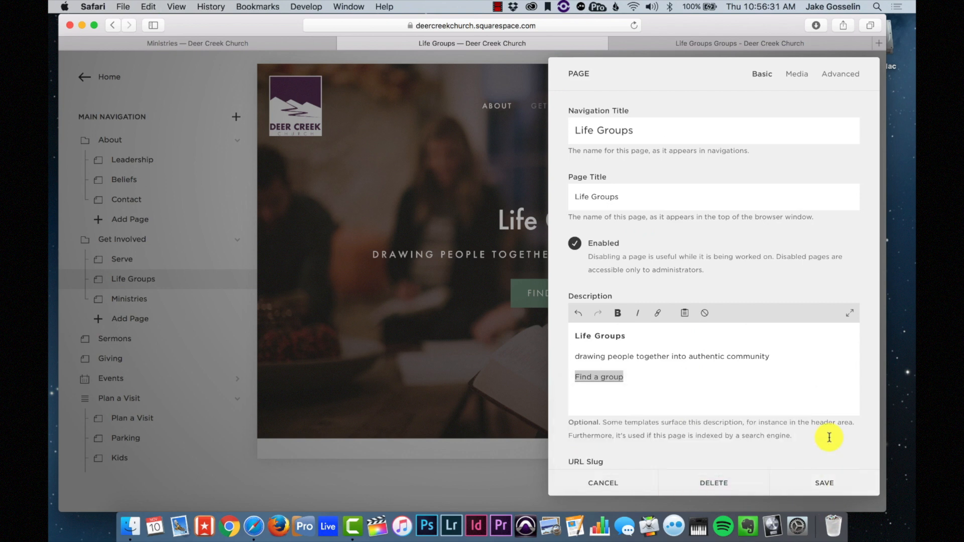
scroll(623, 366, "down", 5)
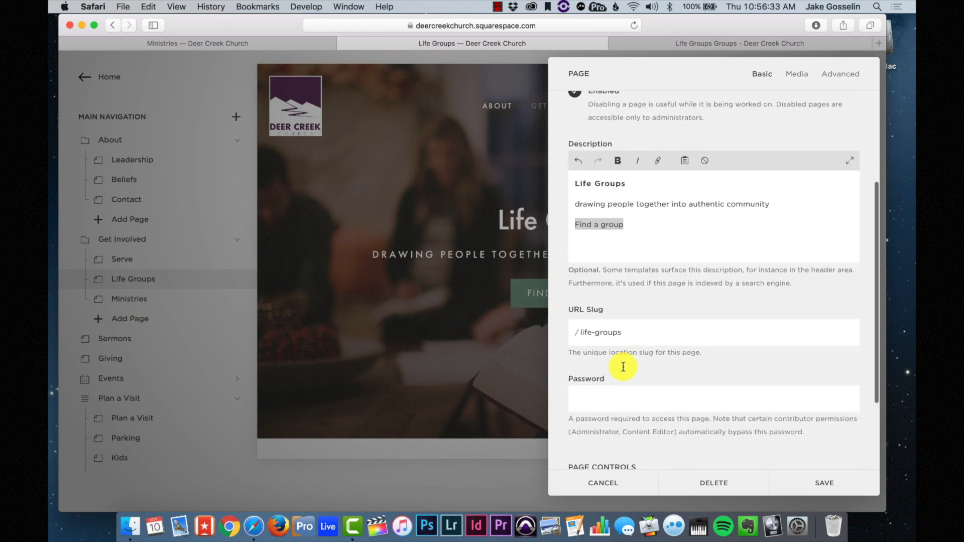
left_click(808, 482)
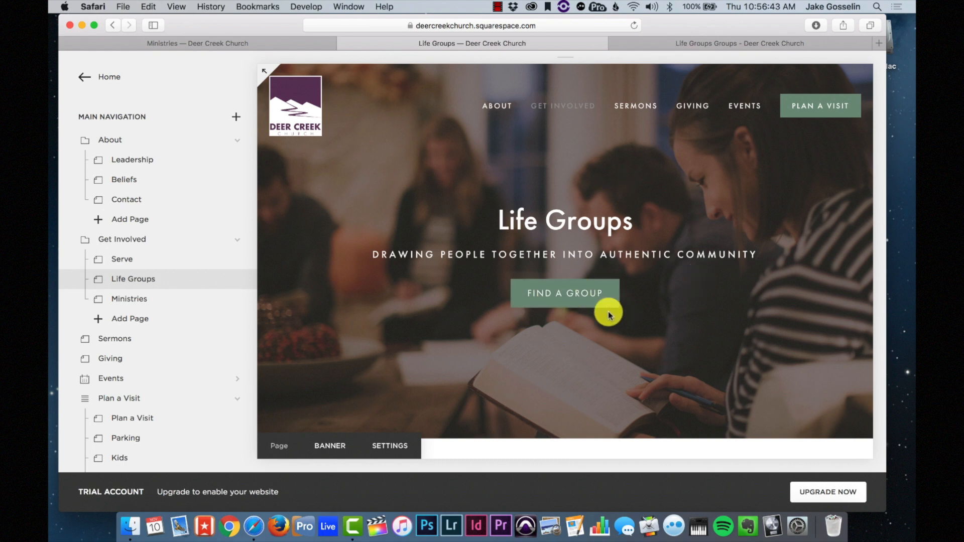
- Browse the Church Center Life Groups list, open Brault Small Group, and request to join
left_click(588, 285)
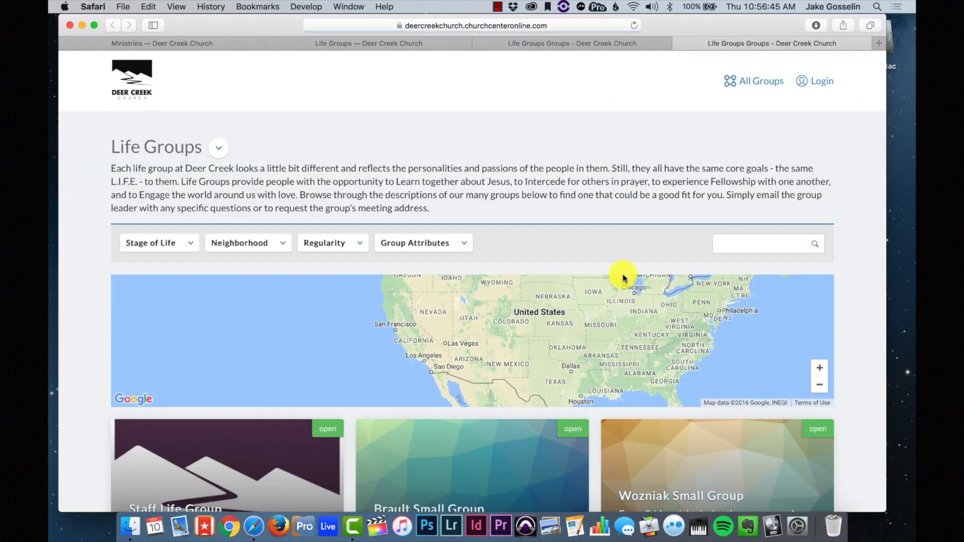
scroll(620, 273, "down", 5)
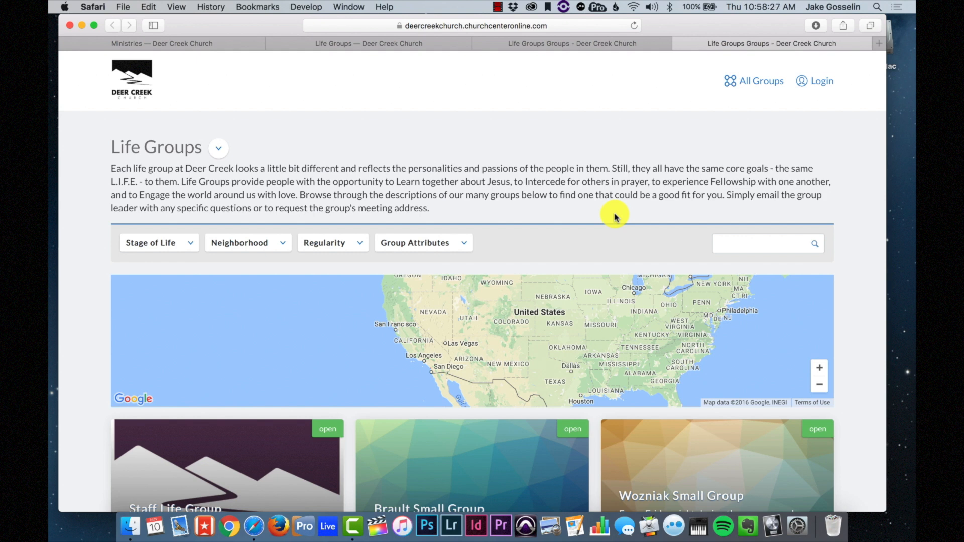
scroll(615, 216, "down", 3)
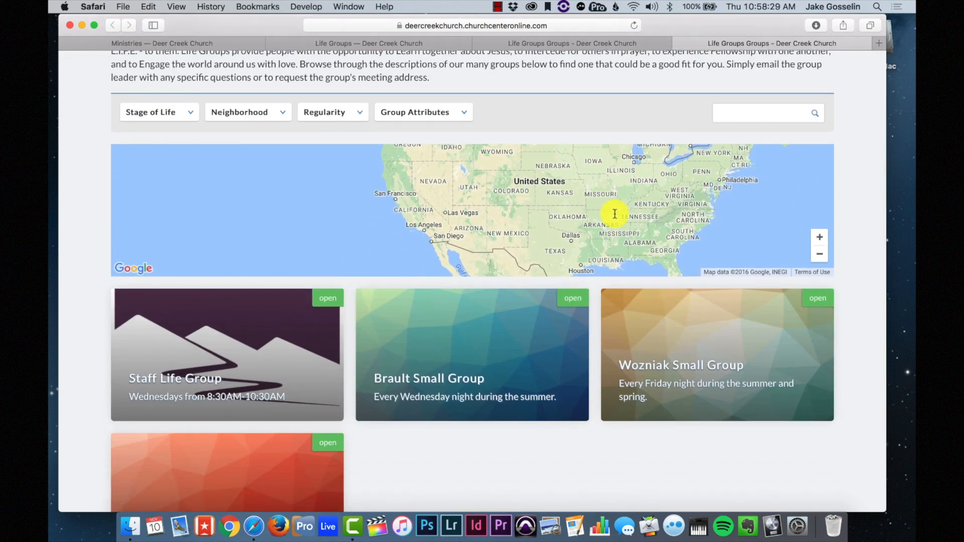
scroll(615, 214, "down", 3)
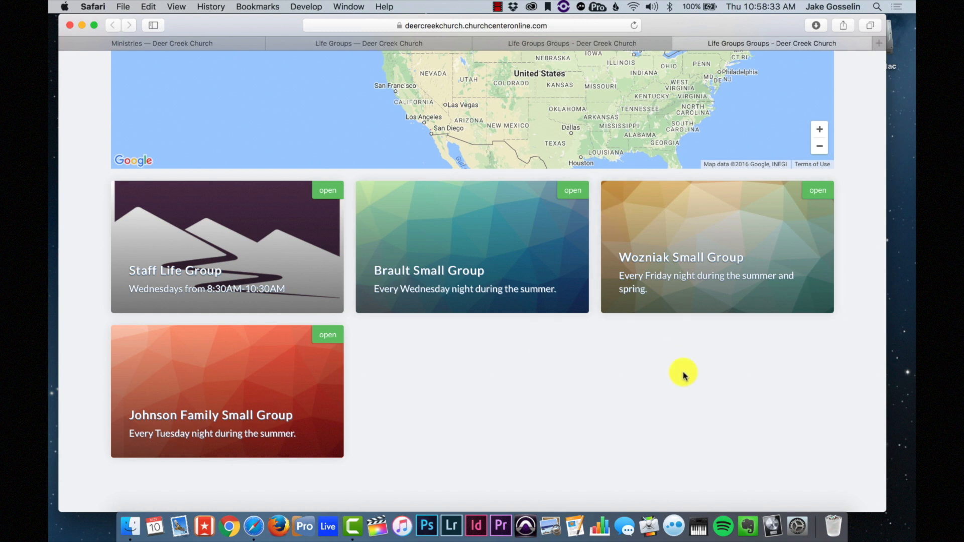
left_click(496, 273)
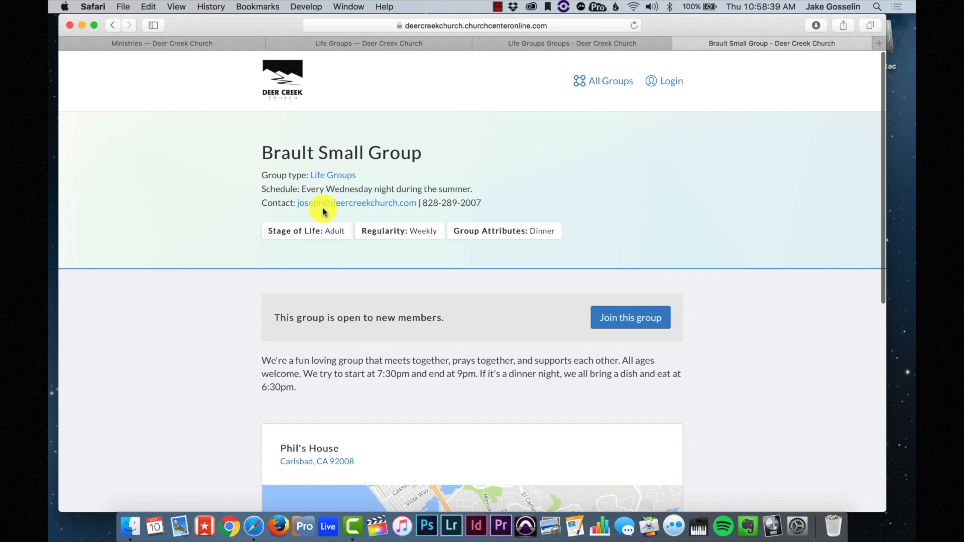
left_click(647, 322)
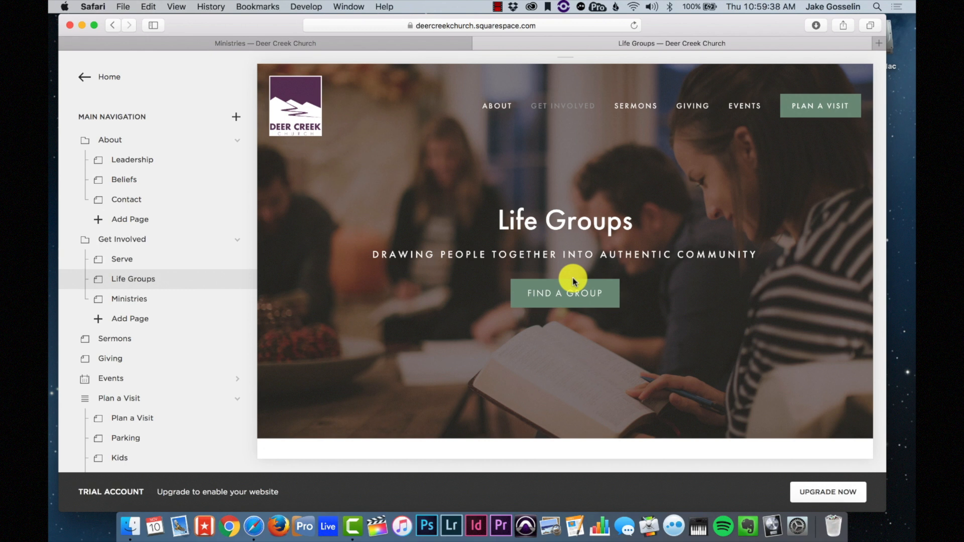
scroll(561, 327, "down", 2)
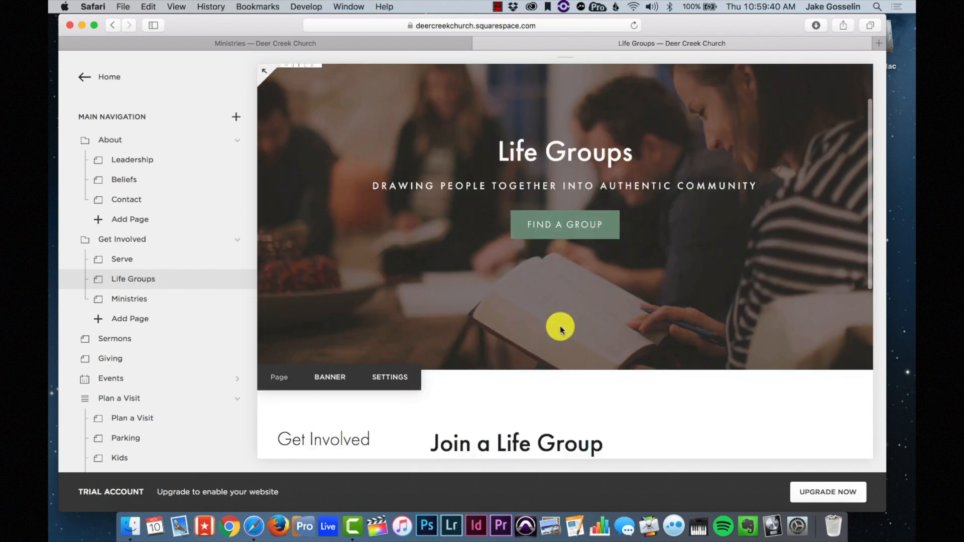
scroll(561, 329, "up", 1)
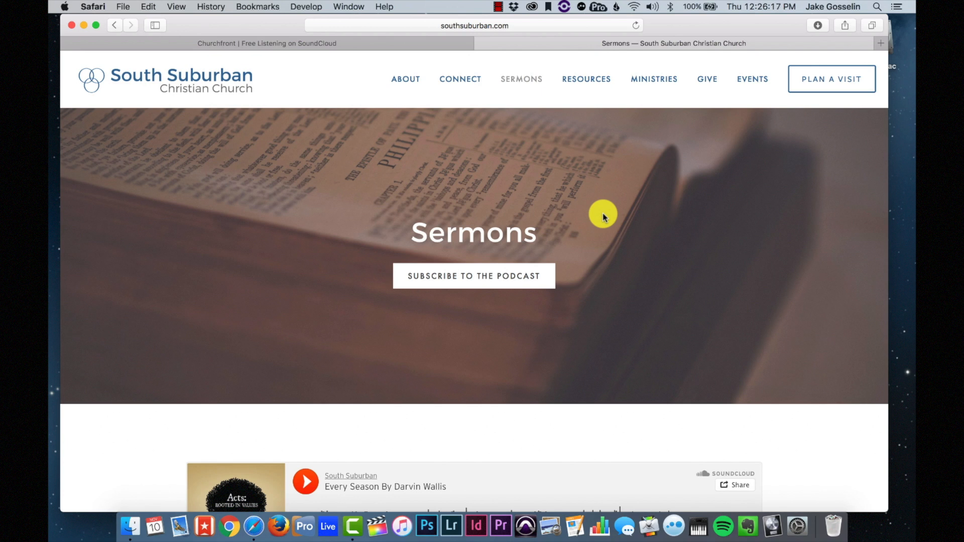
scroll(603, 216, "down", 10)
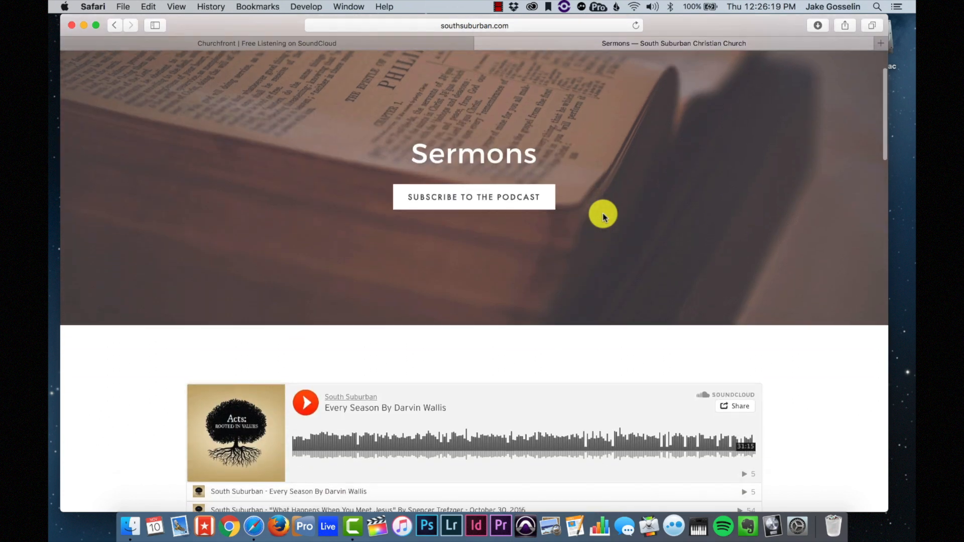
scroll(603, 216, "down", 15)
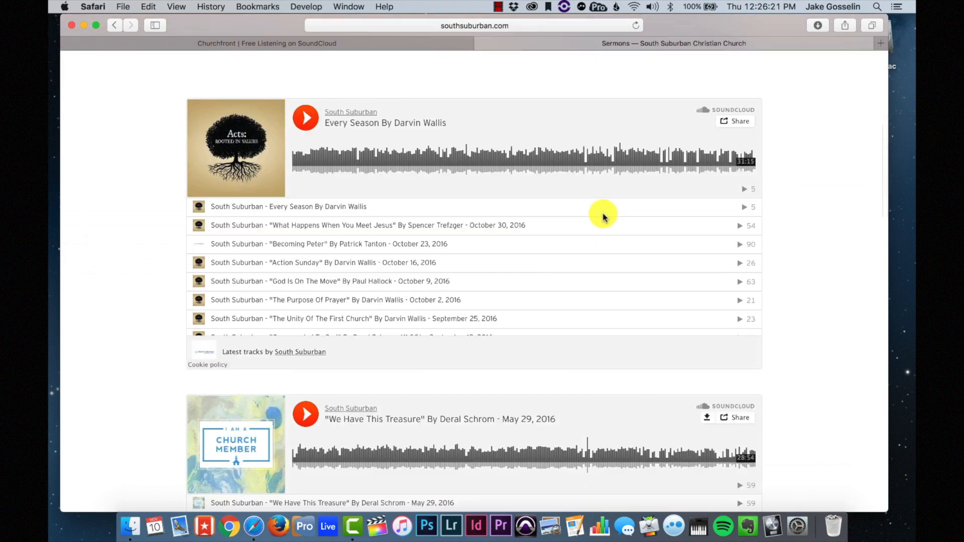
scroll(604, 216, "down", 16)
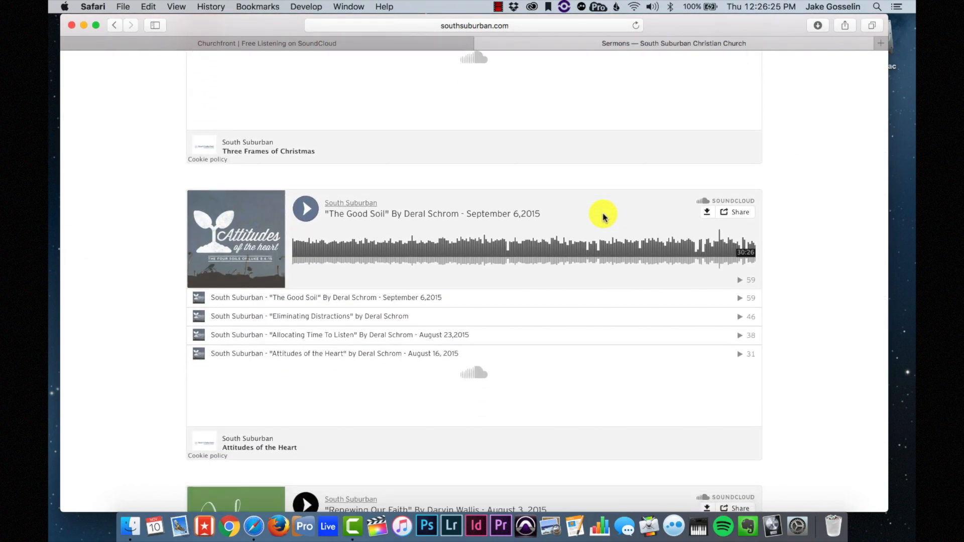
scroll(603, 216, "down", 7)
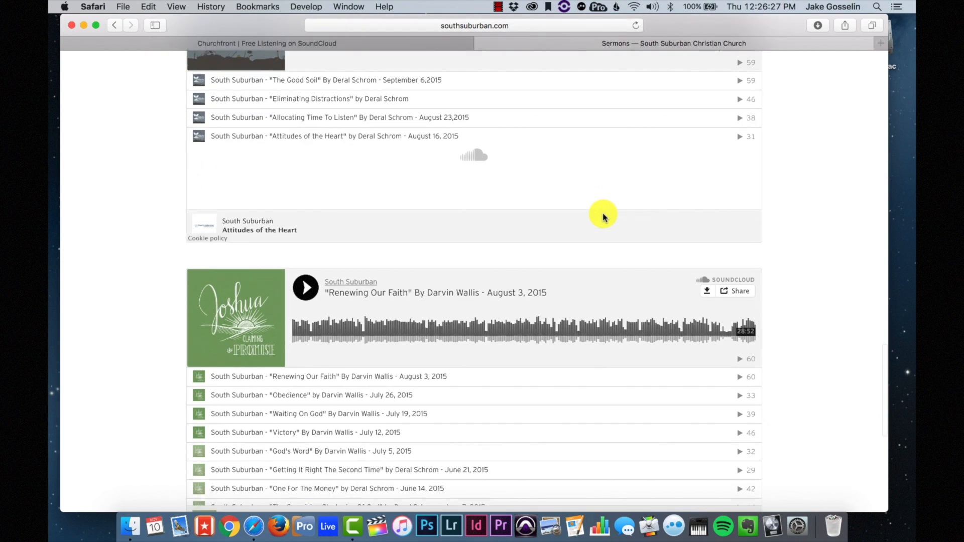
scroll(603, 215, "up", 20)
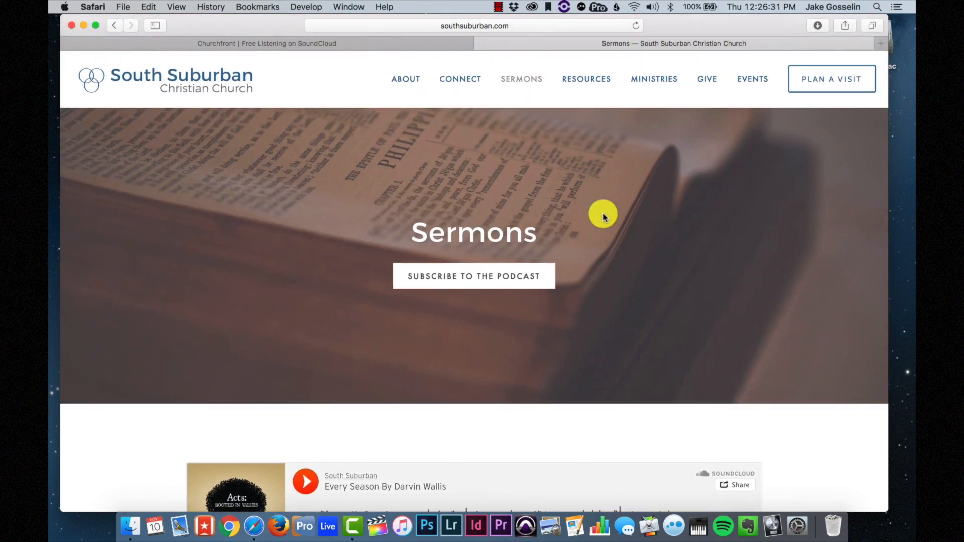
scroll(603, 216, "up", 2)
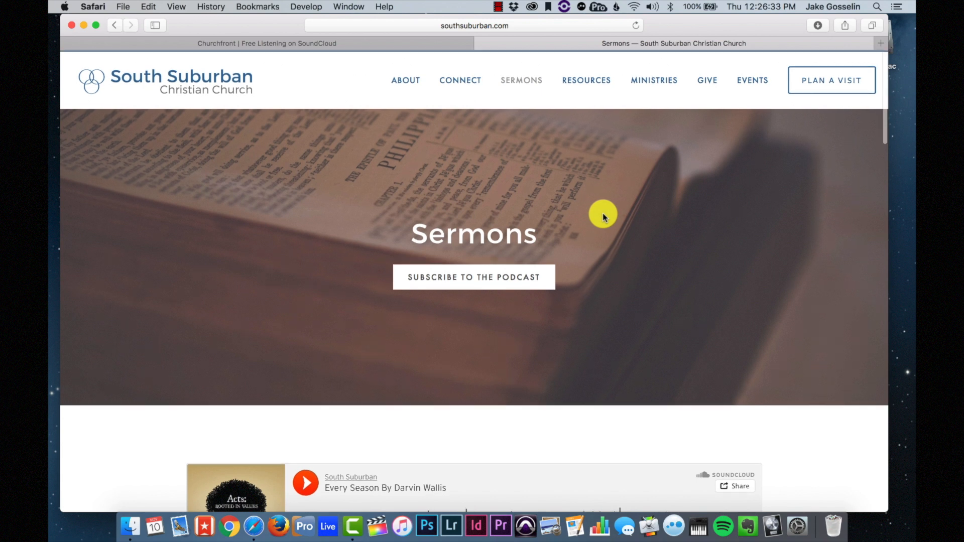
left_click(525, 82)
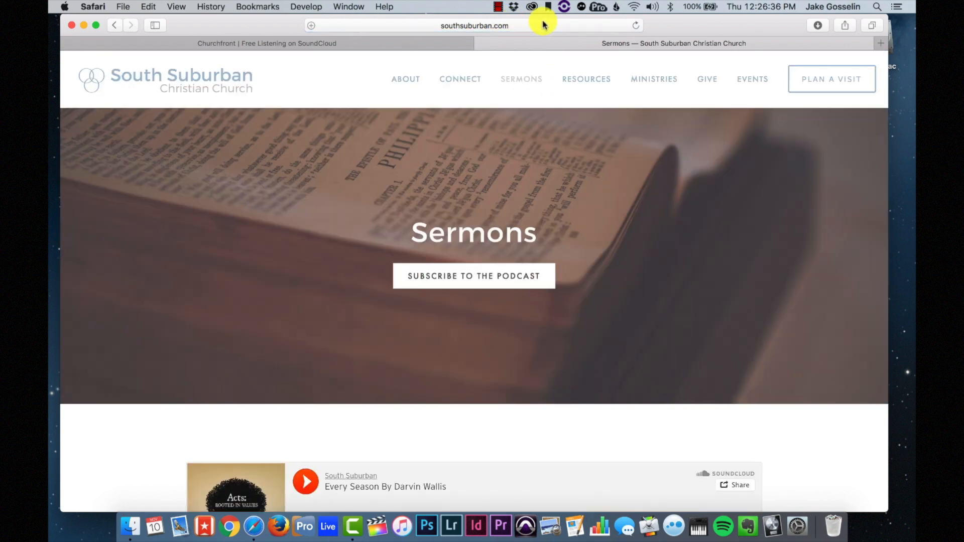
left_click(543, 25)
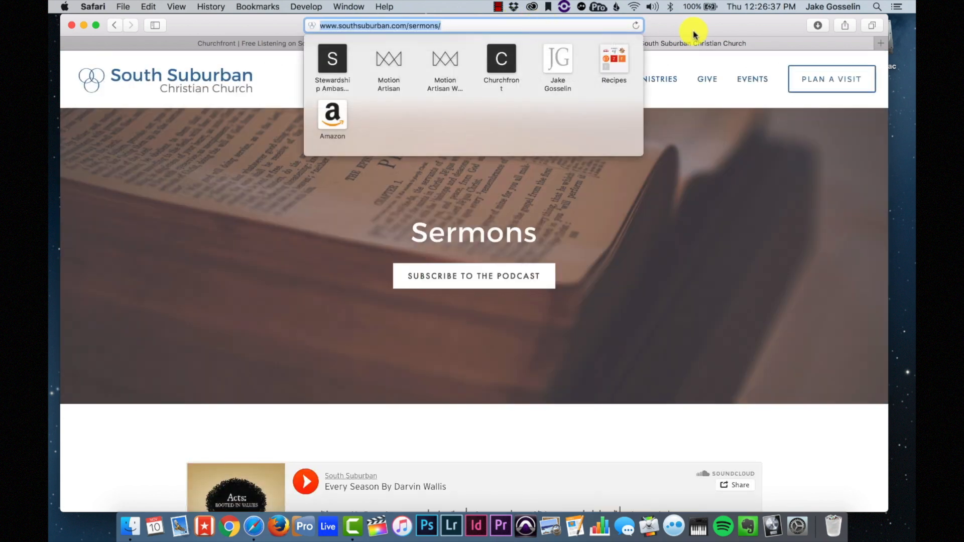
scroll(405, 314, "down", 2)
scroll(405, 314, "down", 5)
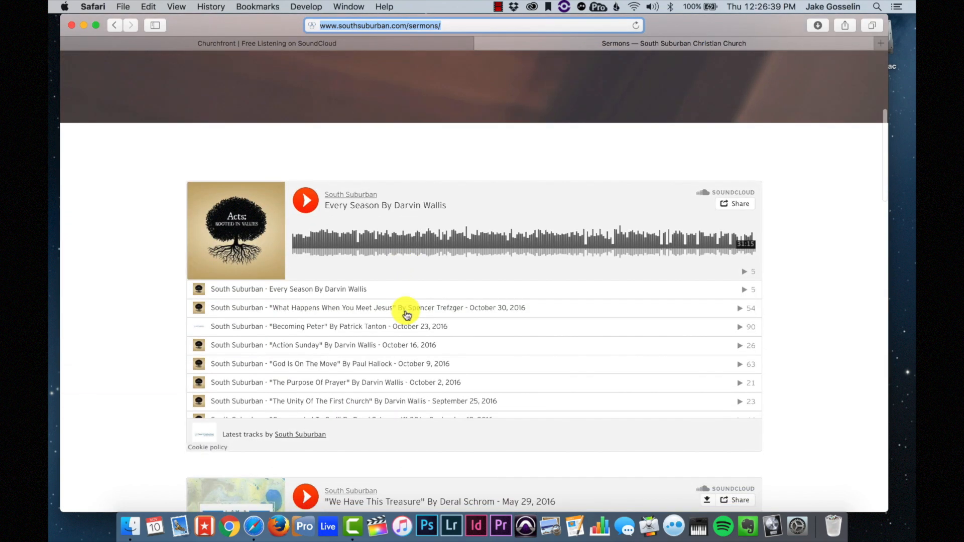
scroll(381, 333, "down", 10)
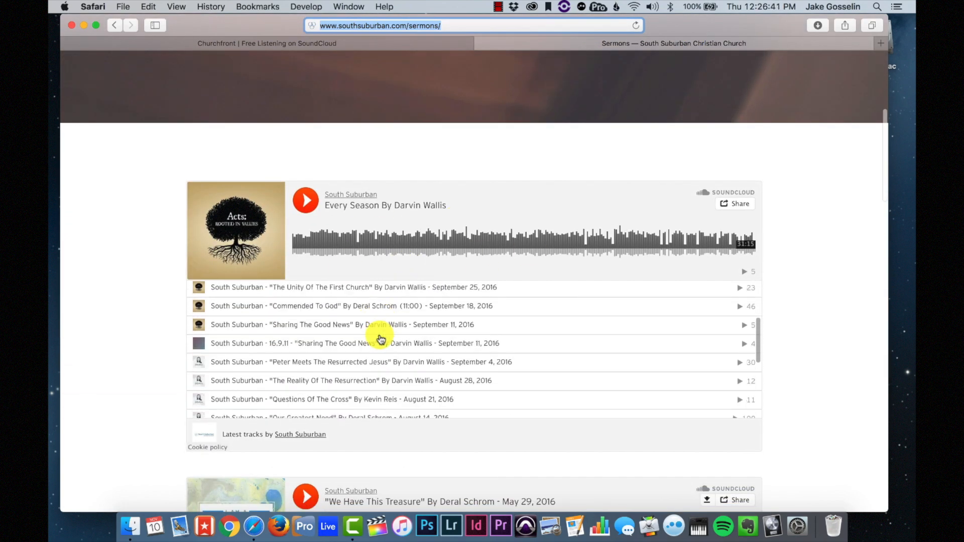
scroll(380, 333, "up", 10)
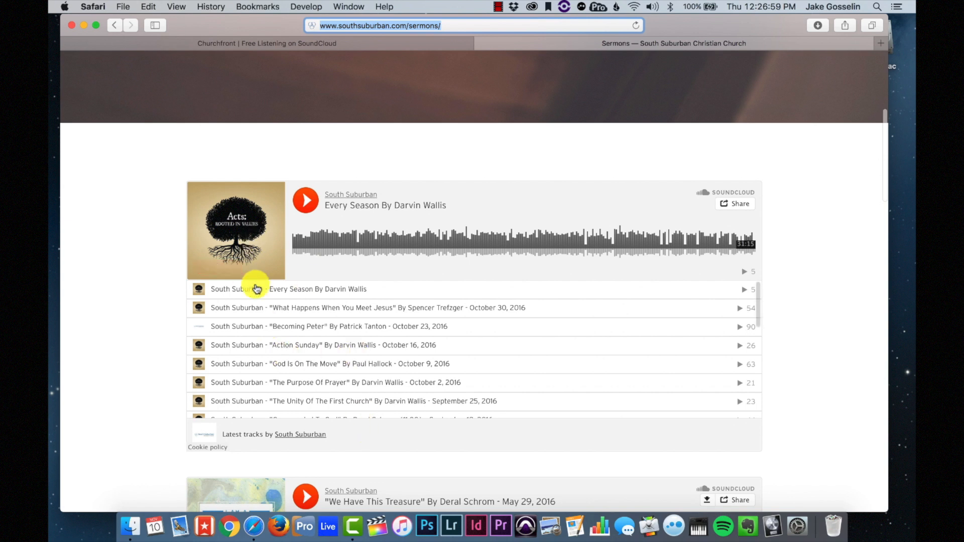
scroll(156, 287, "down", 5)
scroll(156, 287, "down", 3)
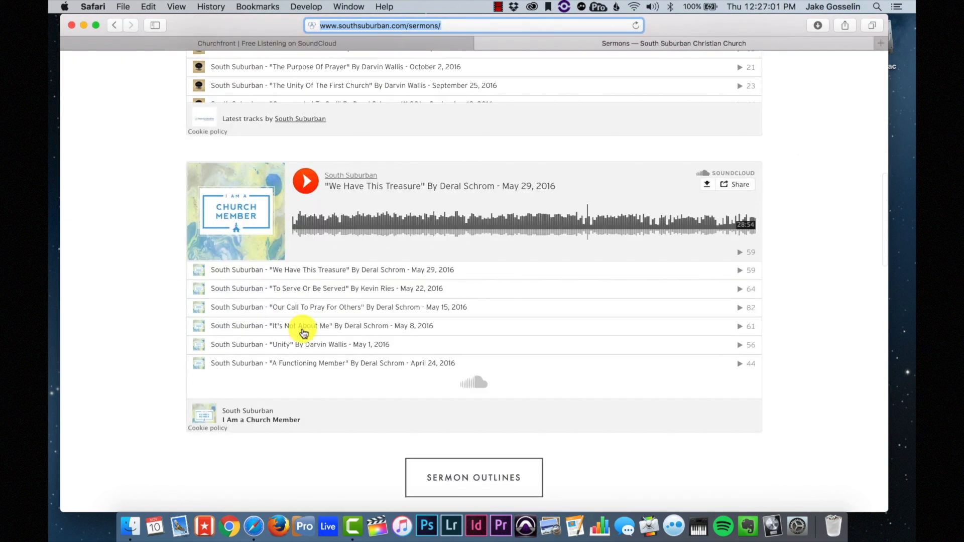
scroll(196, 354, "down", 4)
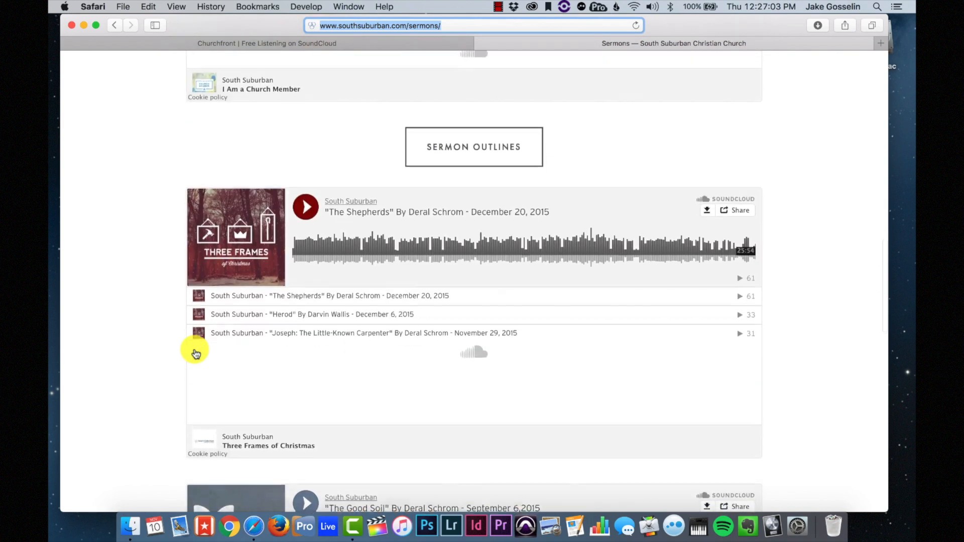
scroll(194, 352, "up", 15)
scroll(194, 352, "down", 4)
scroll(195, 353, "up", 5)
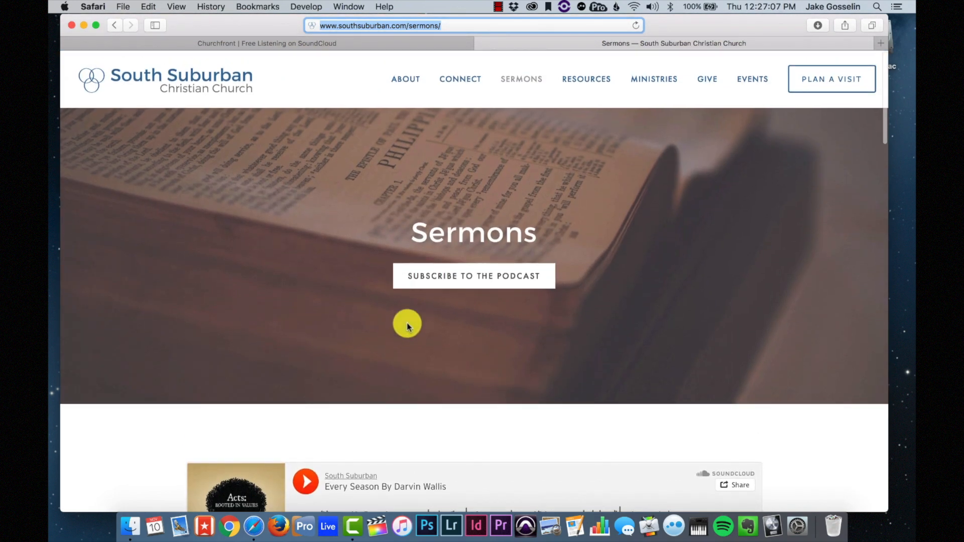
- Look over the church podcast's free episodes on iTunes Preview, then go back to Sermons
left_click(474, 282)
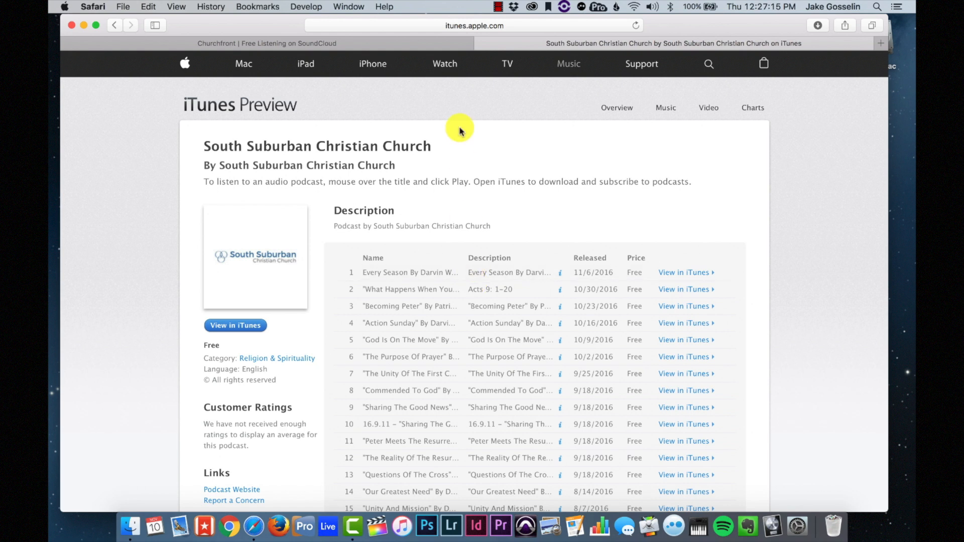
scroll(497, 233, "down", 5)
scroll(499, 232, "up", 5)
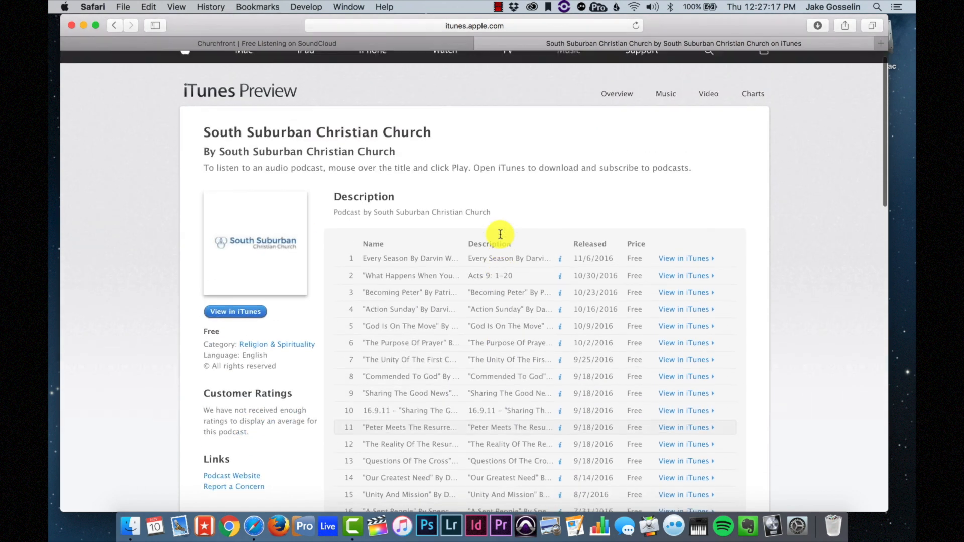
left_click(116, 28)
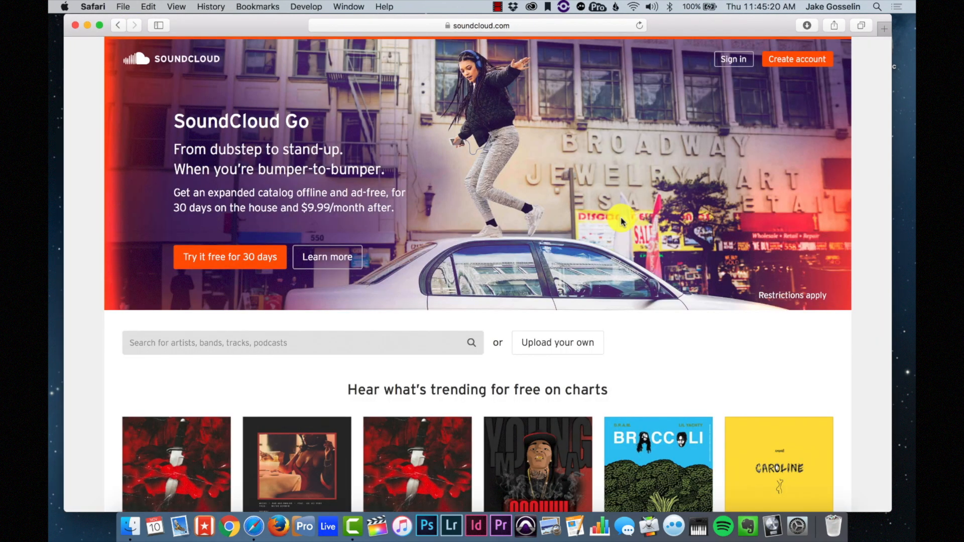
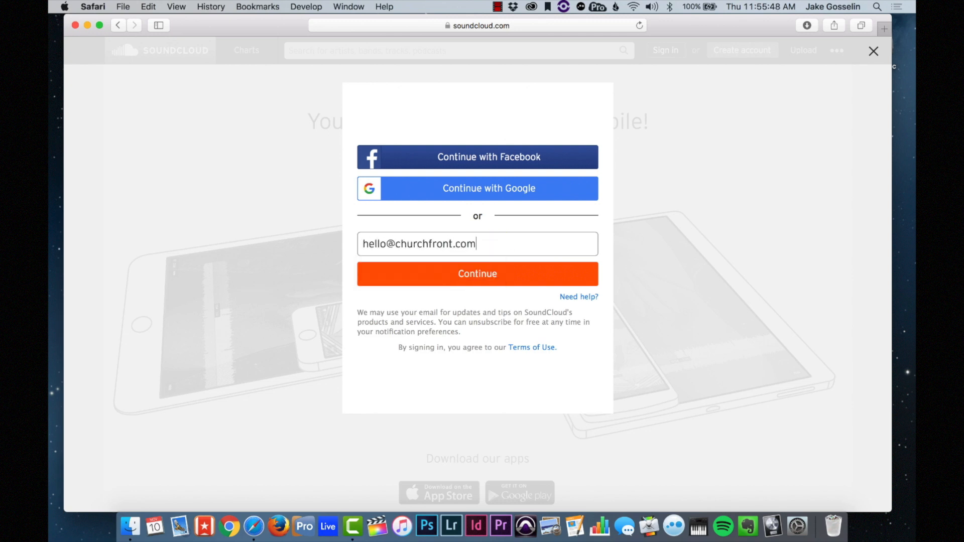
- Start a SoundCloud account with the e-mail, a password and age 26, accepting the terms
left_click(513, 274)
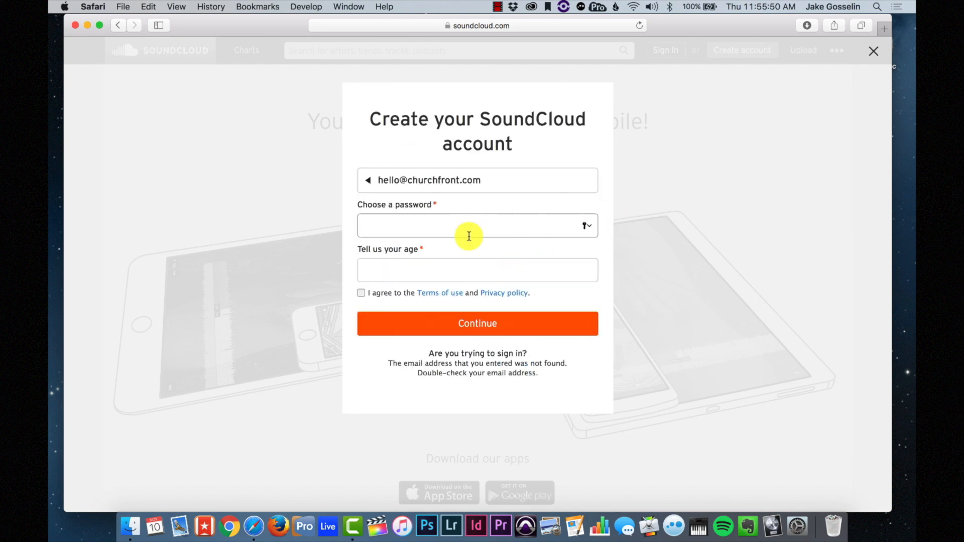
type("••")
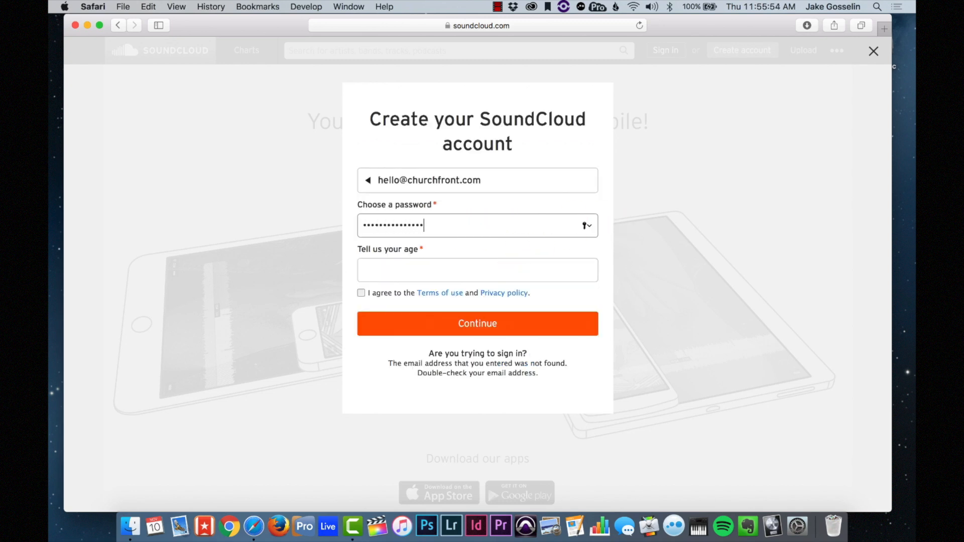
type("•")
key("Tab")
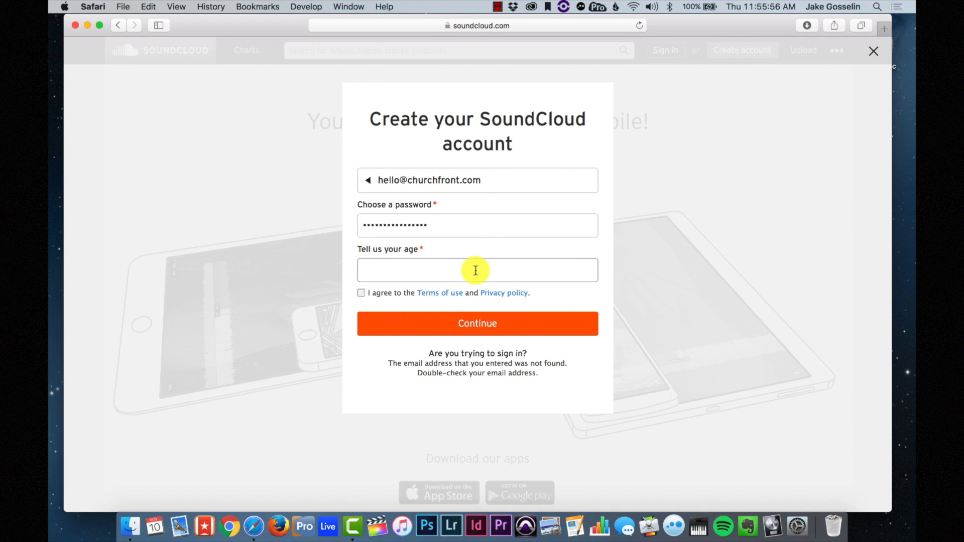
type("26")
left_click(361, 293)
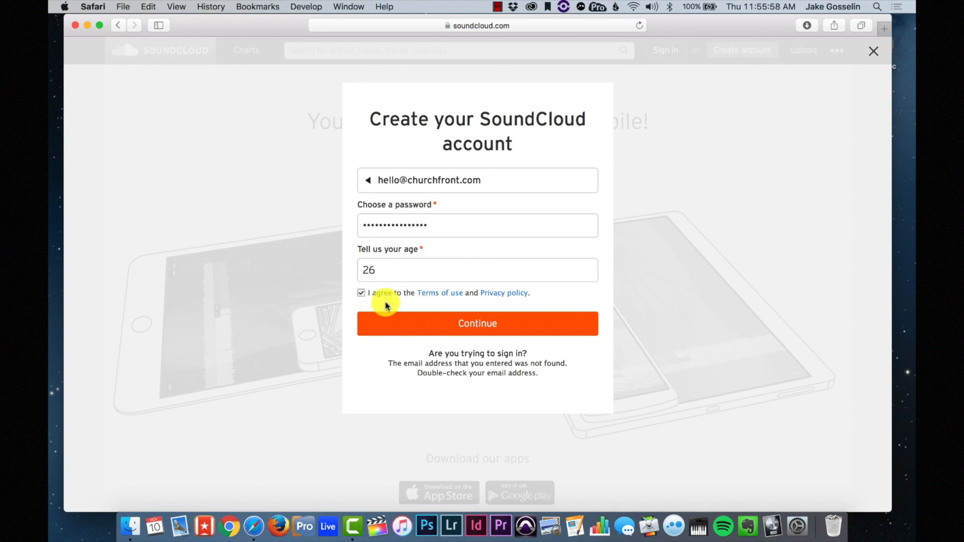
left_click(420, 322)
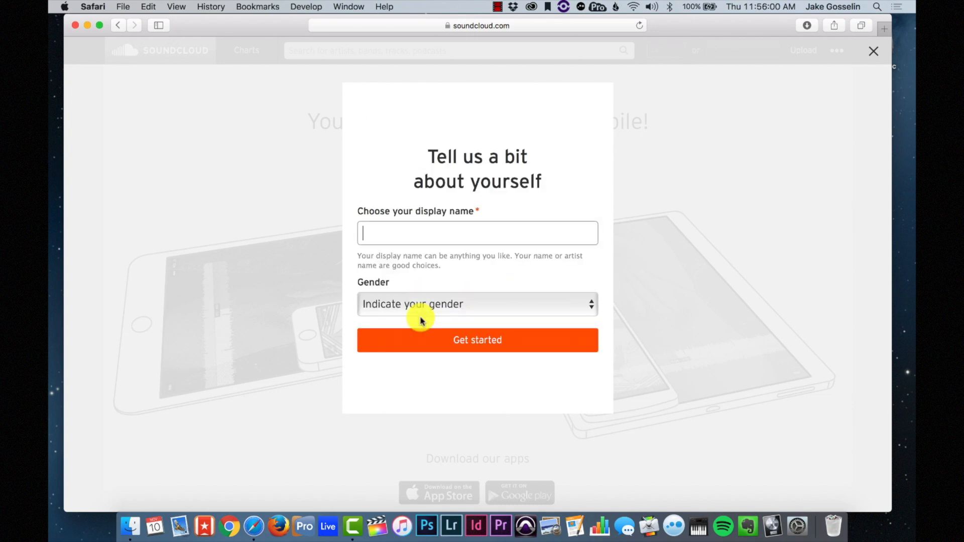
- Decline saving the password, then set display name Churchfront and gender Male, and get started
left_click(471, 109)
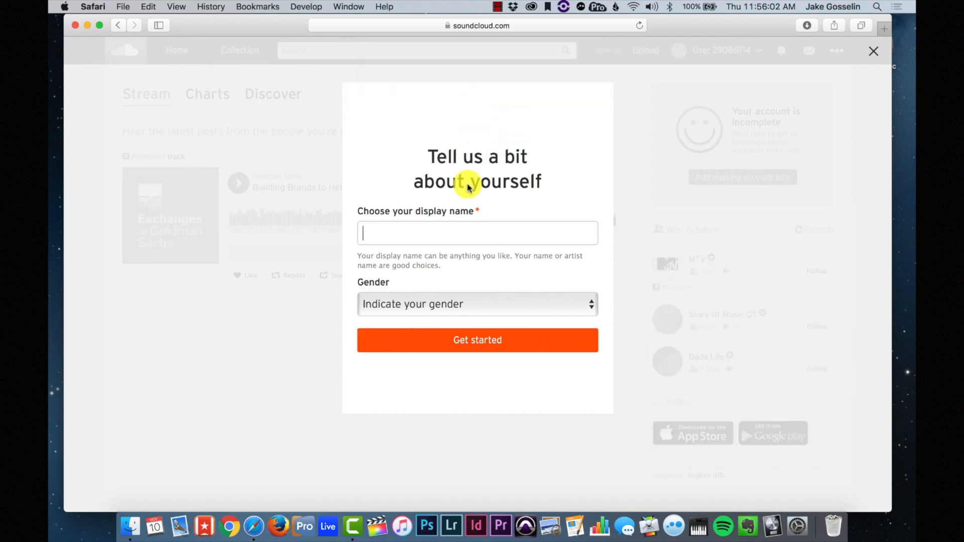
left_click(461, 233)
type("Churchfront")
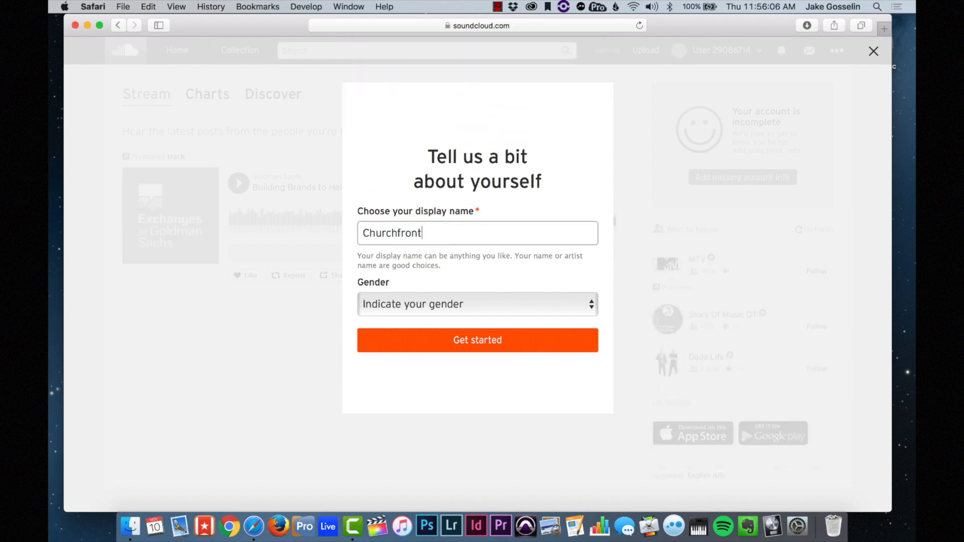
left_click(424, 303)
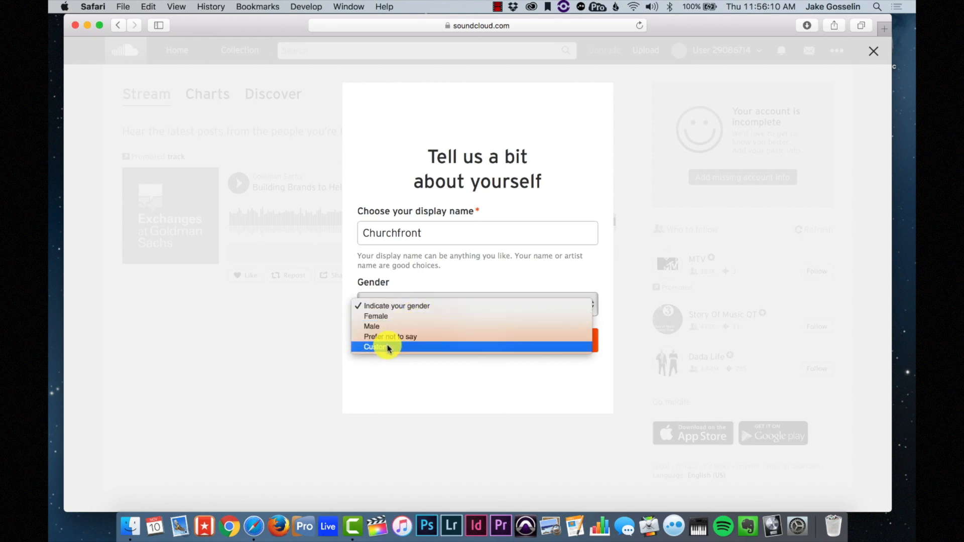
left_click(385, 328)
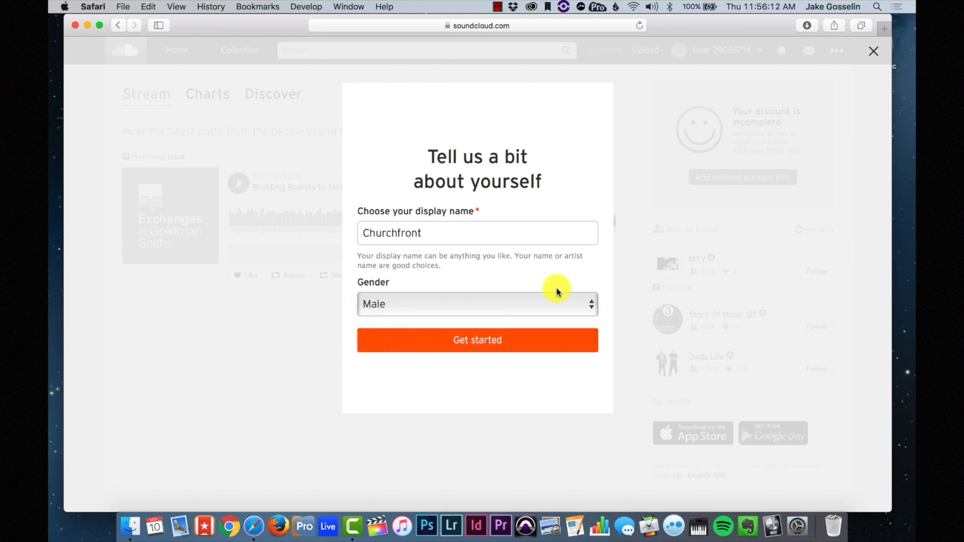
left_click(469, 339)
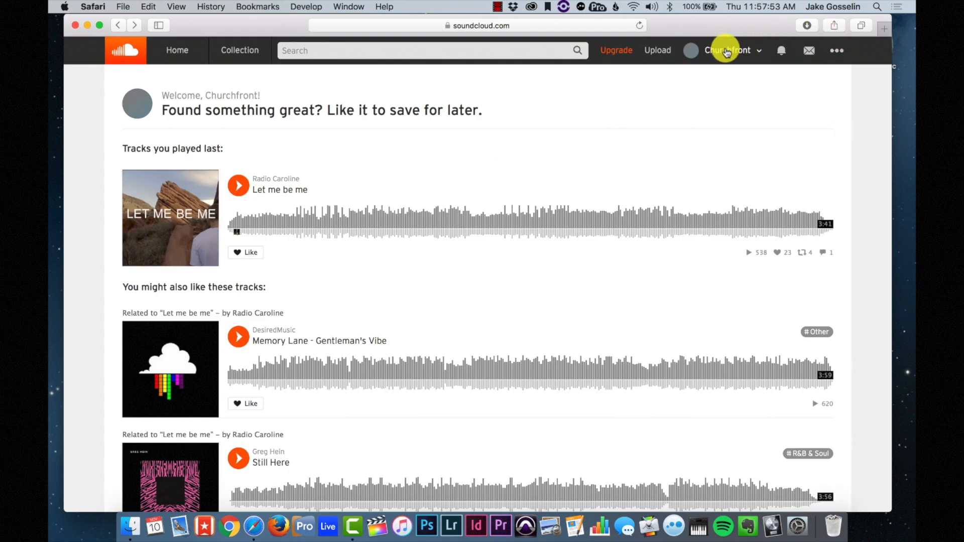
- Go to the Churchfront profile page from the account menu to update its images
left_click(726, 52)
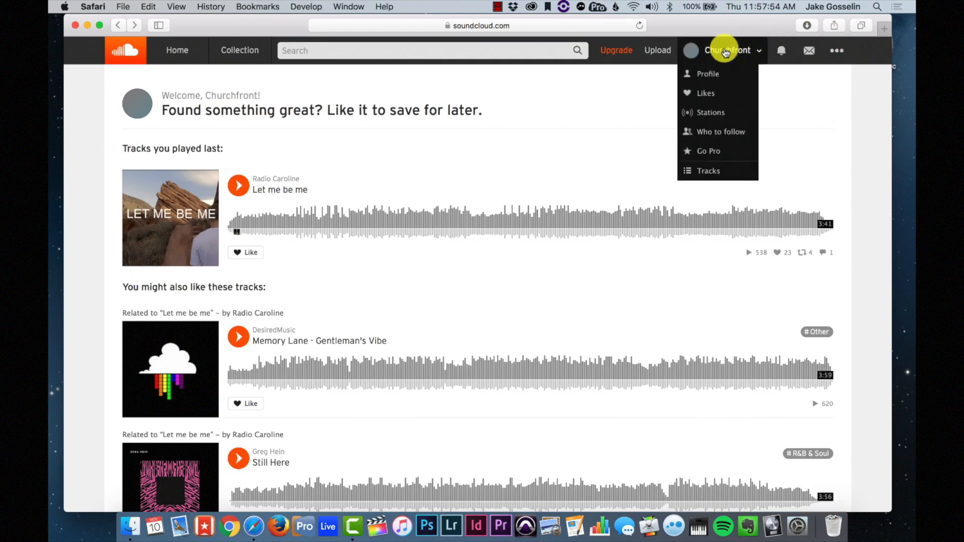
left_click(701, 77)
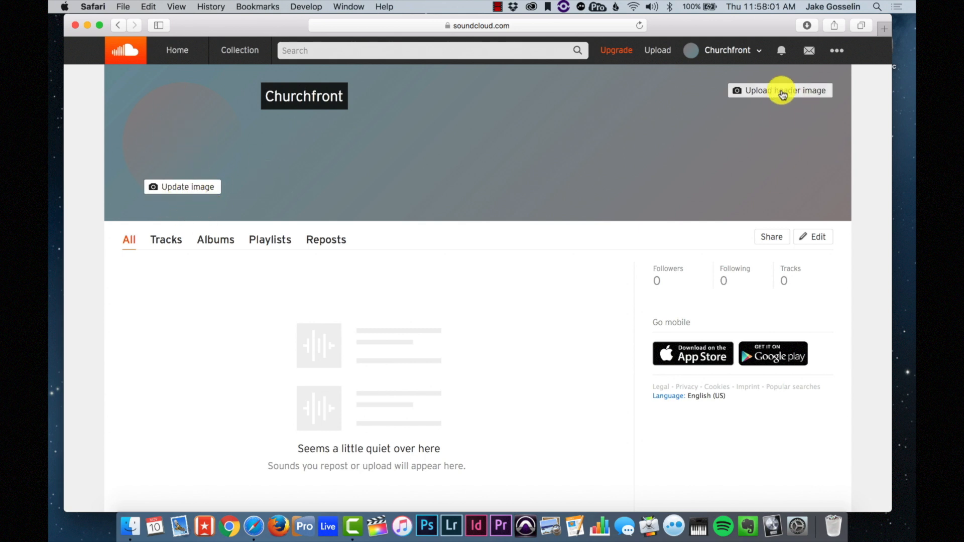
mouse_move(811, 96)
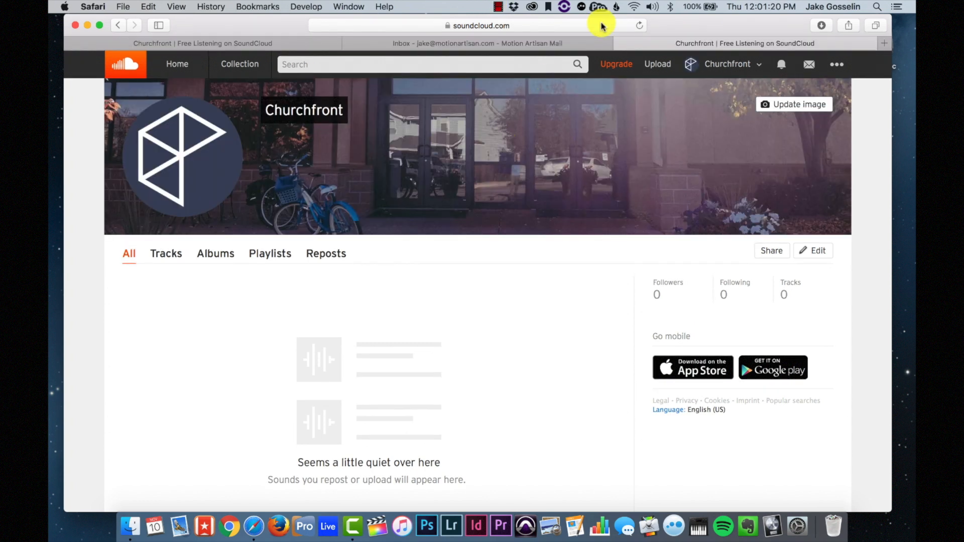
- Pick all three sermon mp3s from G-Drive > Deer Creek Church > Sample Sermon Audio for upload
left_click(668, 68)
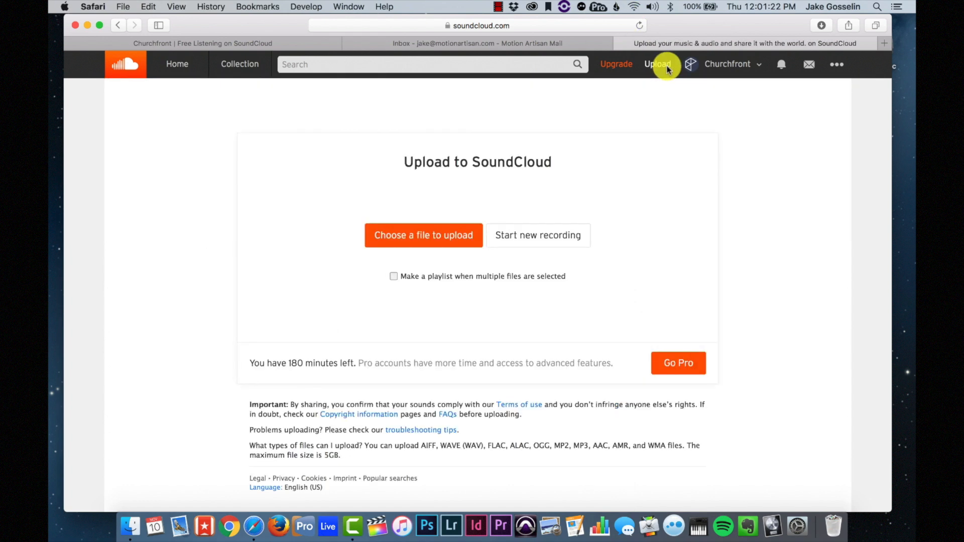
left_click(424, 243)
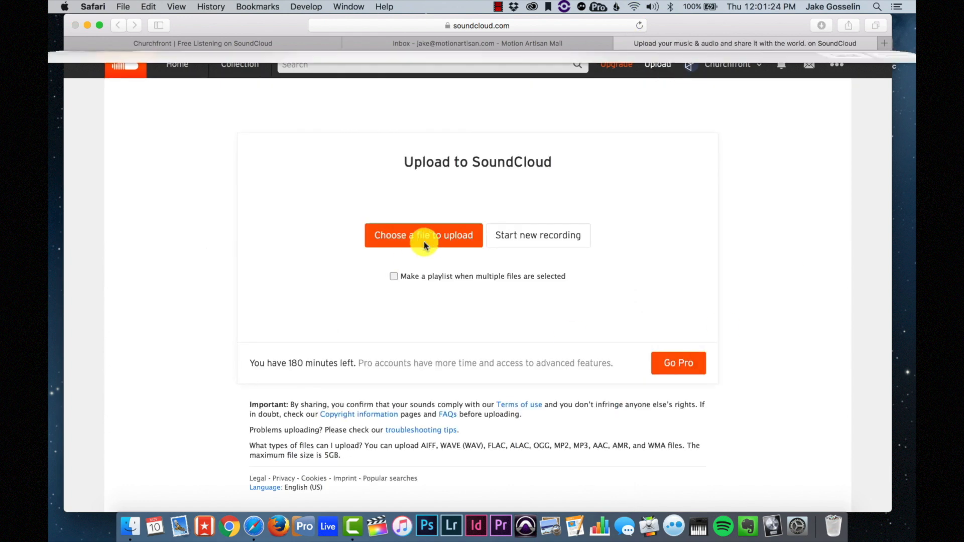
scroll(129, 284, "down", 8)
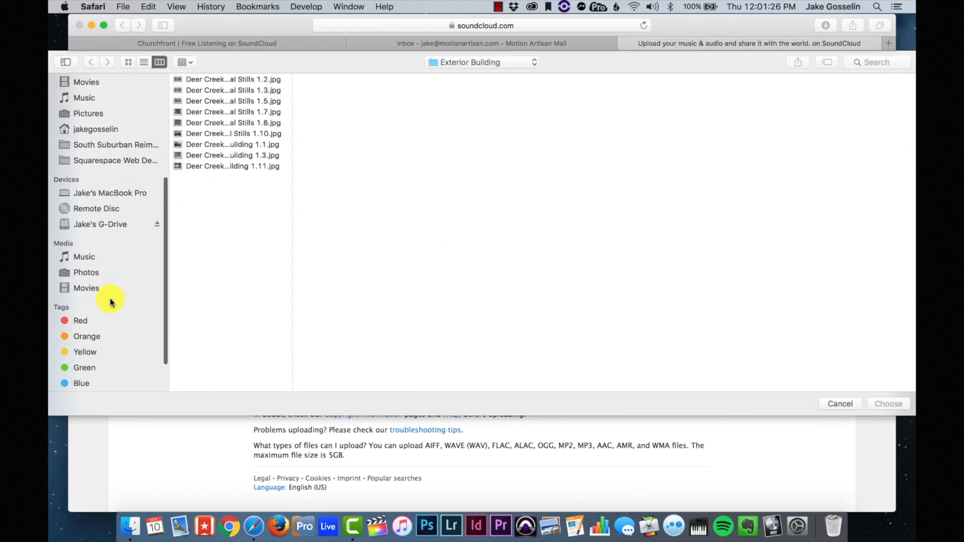
left_click(111, 225)
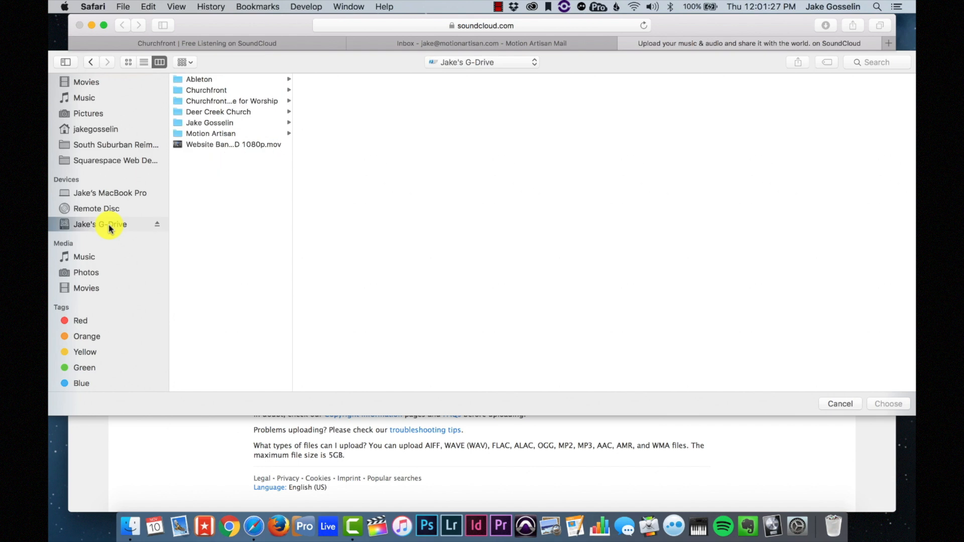
left_click(216, 115)
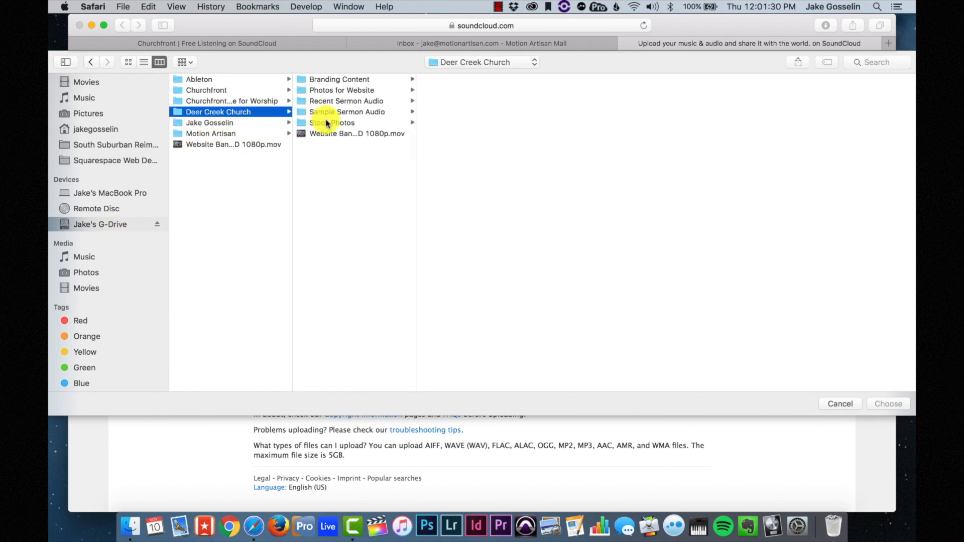
left_click(350, 112)
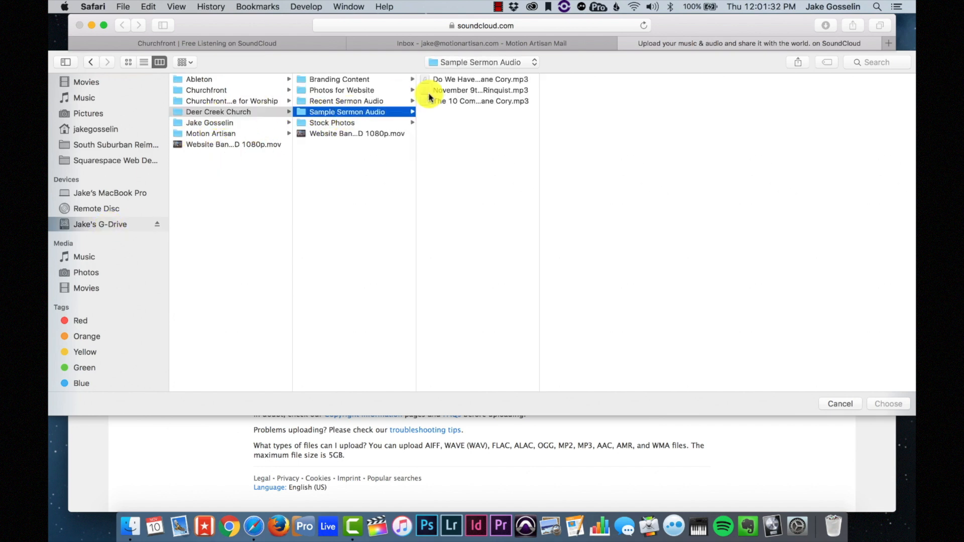
left_click(465, 81)
left_click(467, 103, "shift")
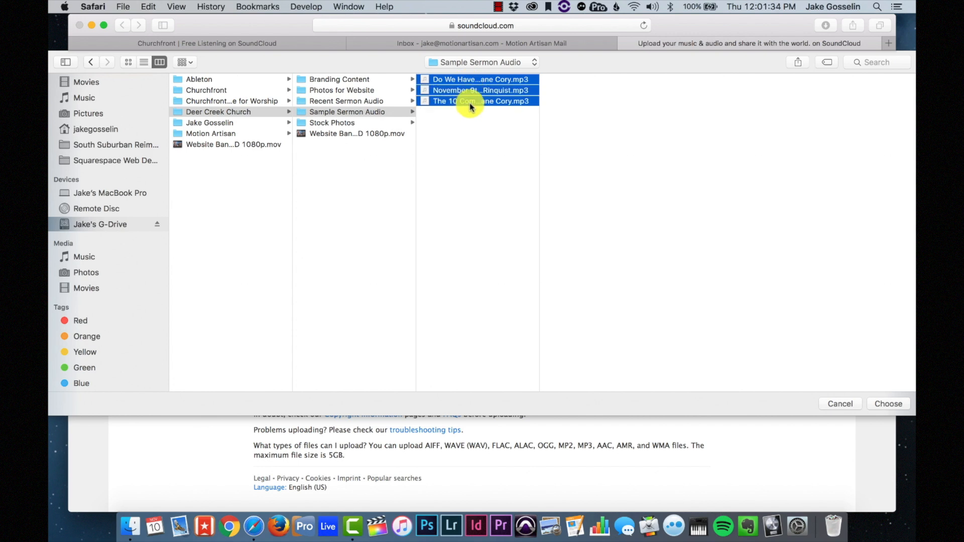
- Start uploading the three sermon files and look over their upload forms
left_click(879, 405)
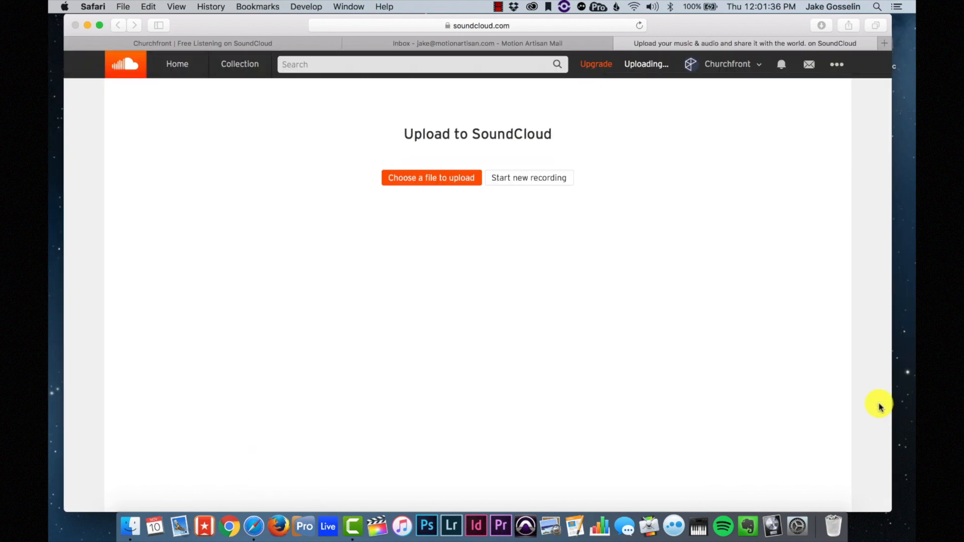
scroll(590, 378, "down", 10)
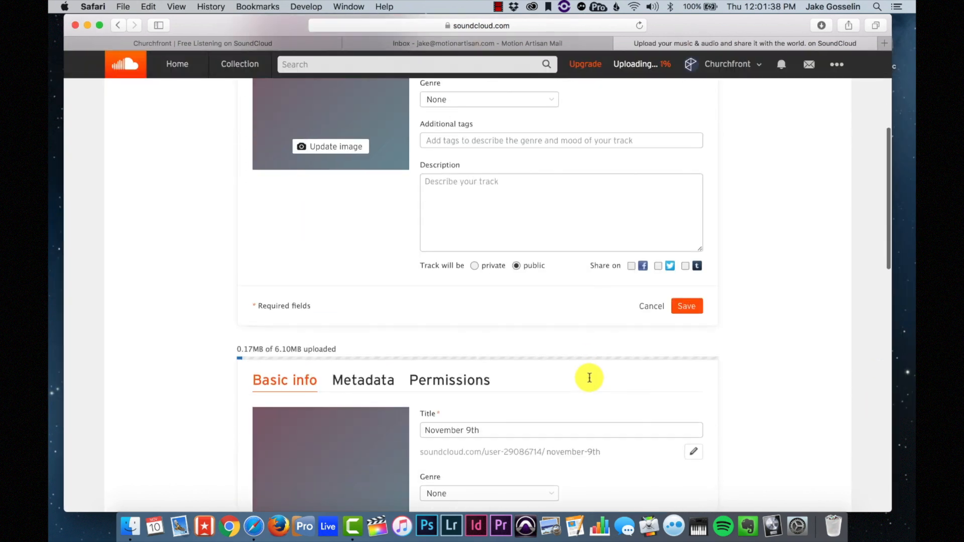
scroll(590, 381, "down", 3)
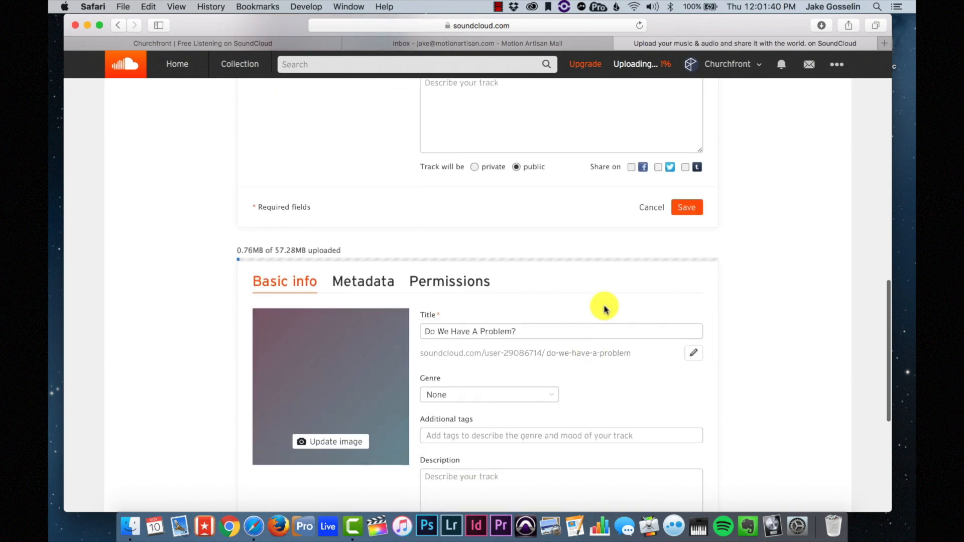
scroll(437, 405, "down", 10)
scroll(441, 409, "up", 15)
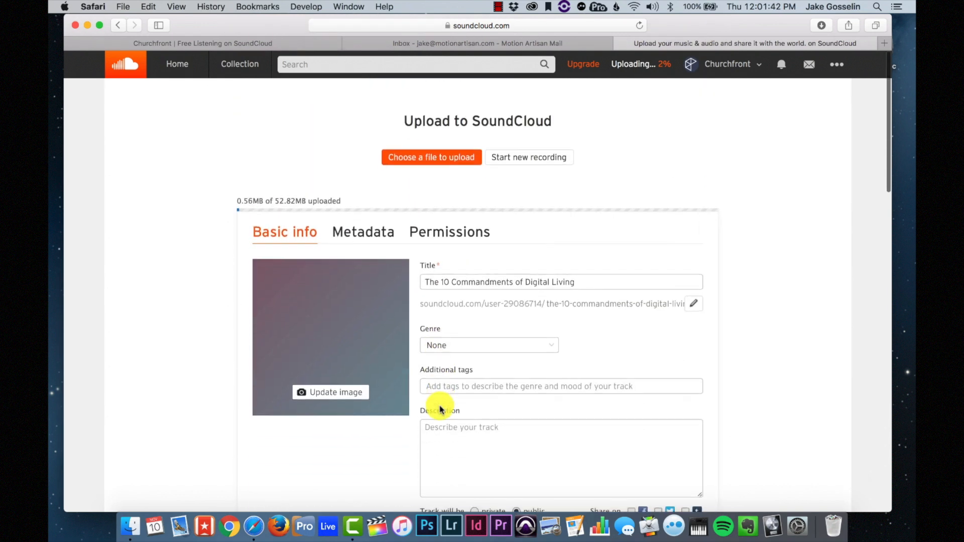
scroll(475, 346, "down", 5)
scroll(478, 347, "up", 2)
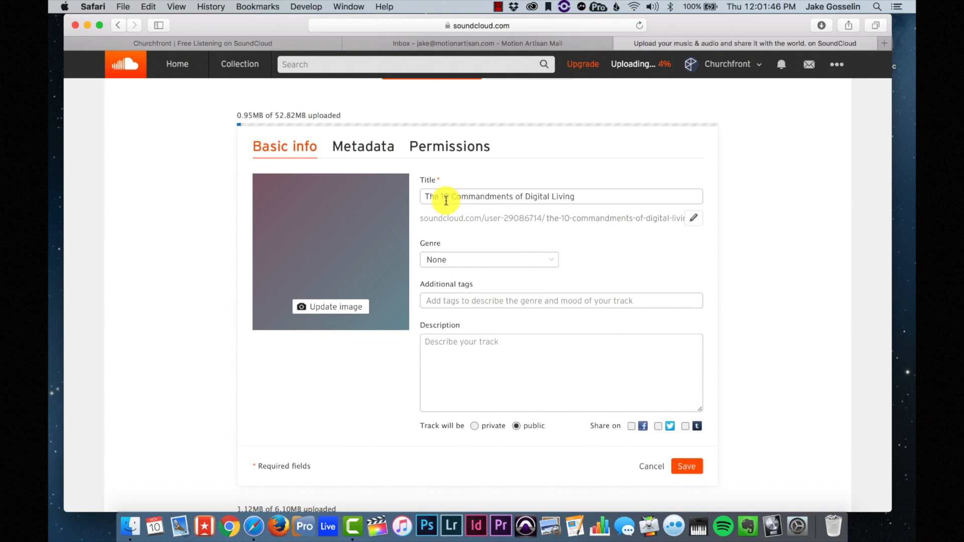
scroll(638, 279, "down", 8)
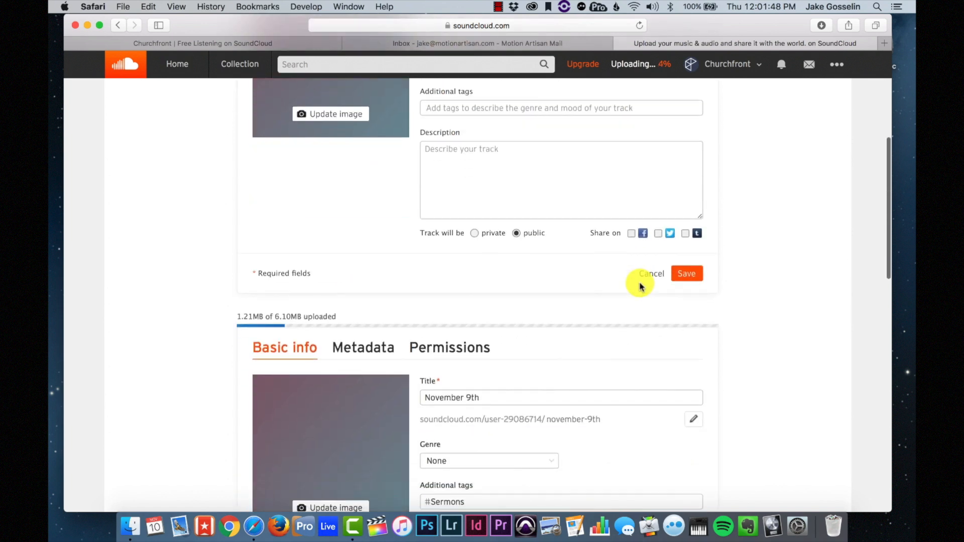
scroll(639, 282, "up", 8)
scroll(603, 289, "down", 1)
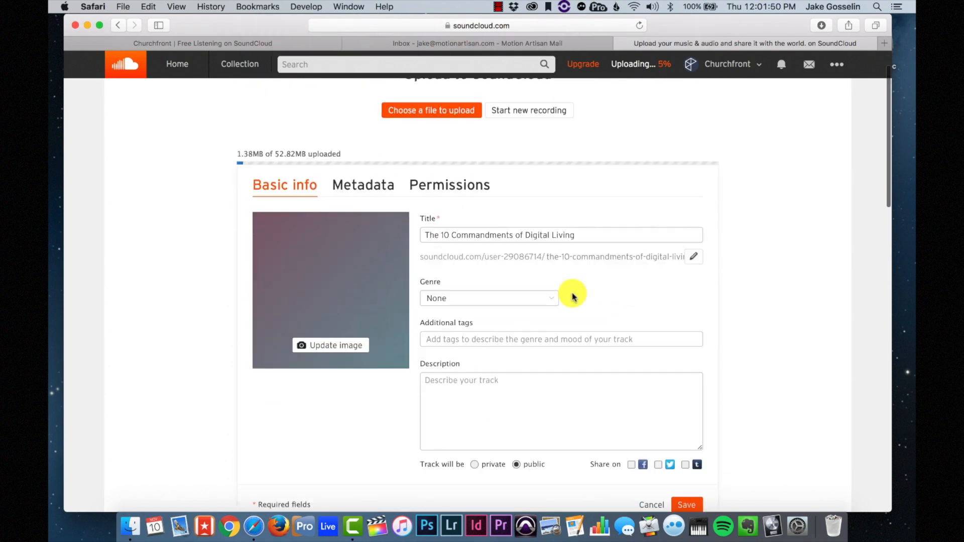
- Copy the speaker's name from the first title and append 'by' plus the name to the November 9th title
left_click(591, 237)
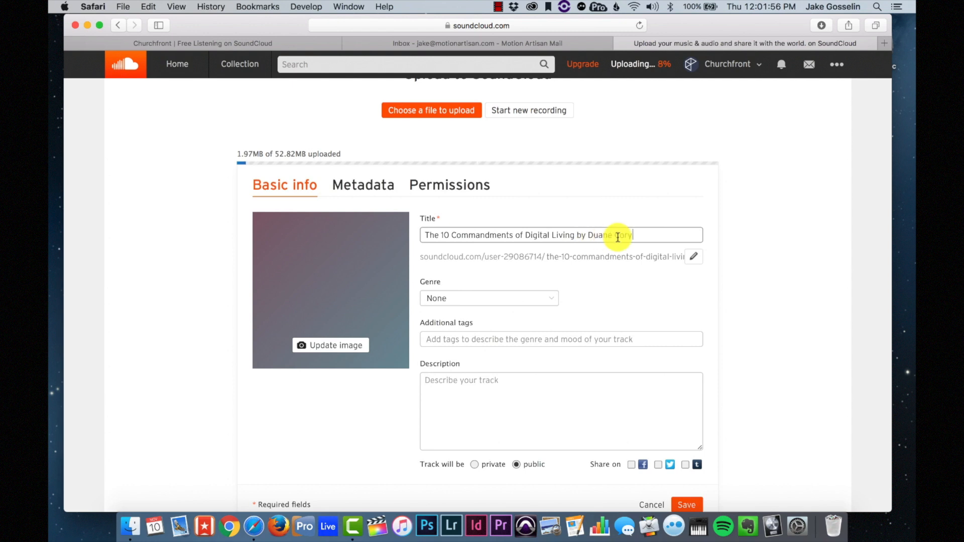
left_click_drag(646, 237, 593, 237)
scroll(591, 242, "down", 10)
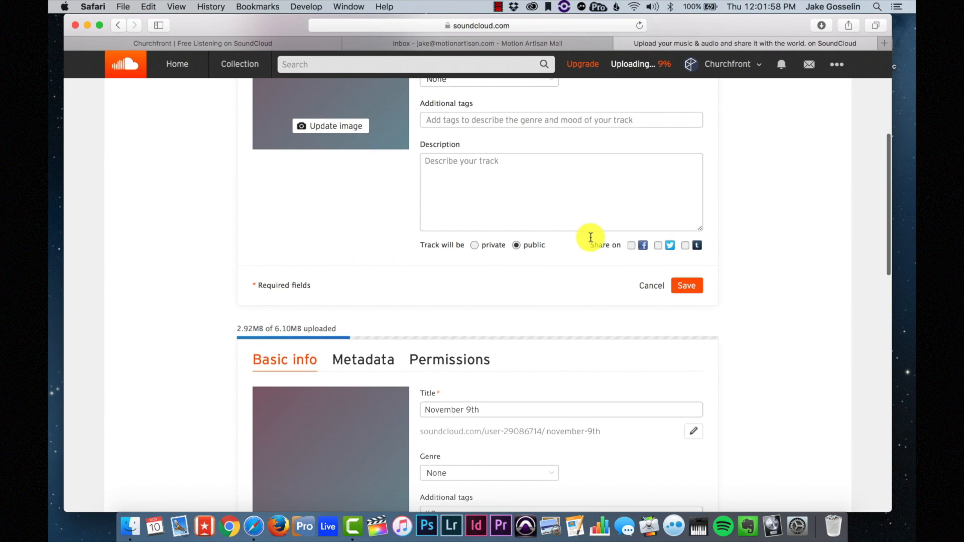
left_click(517, 225)
type("by")
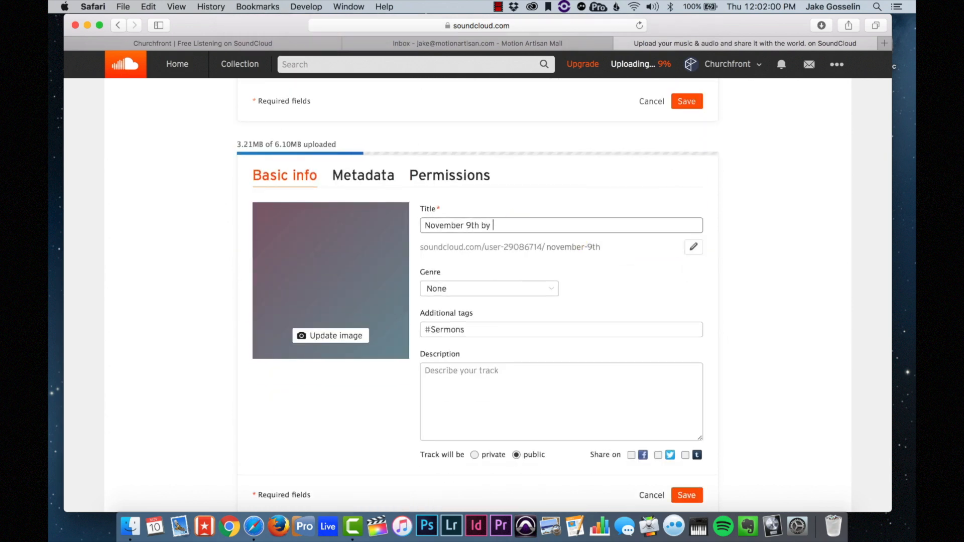
- Edit the 'Do We Have A Problem?' title to add the speaker's name
scroll(516, 276, "down", 6)
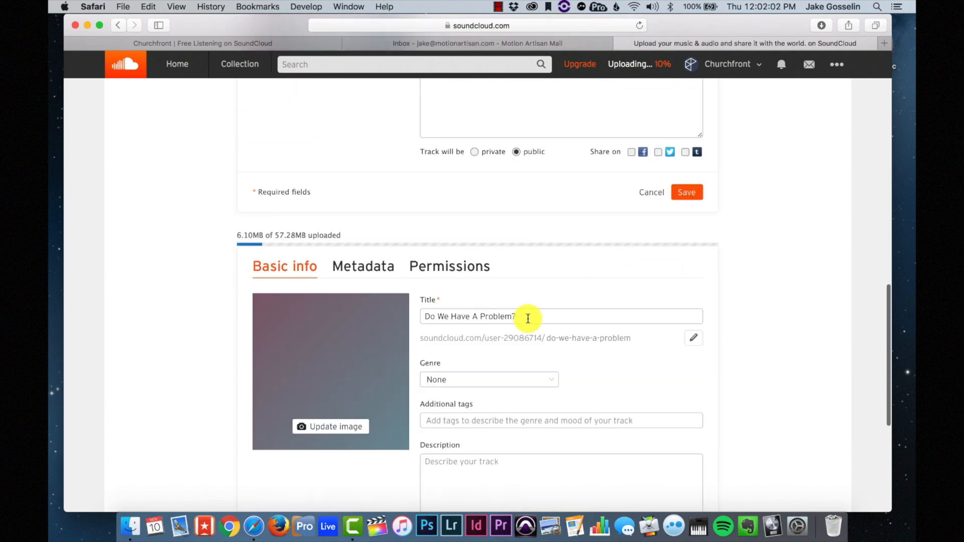
left_click(528, 316)
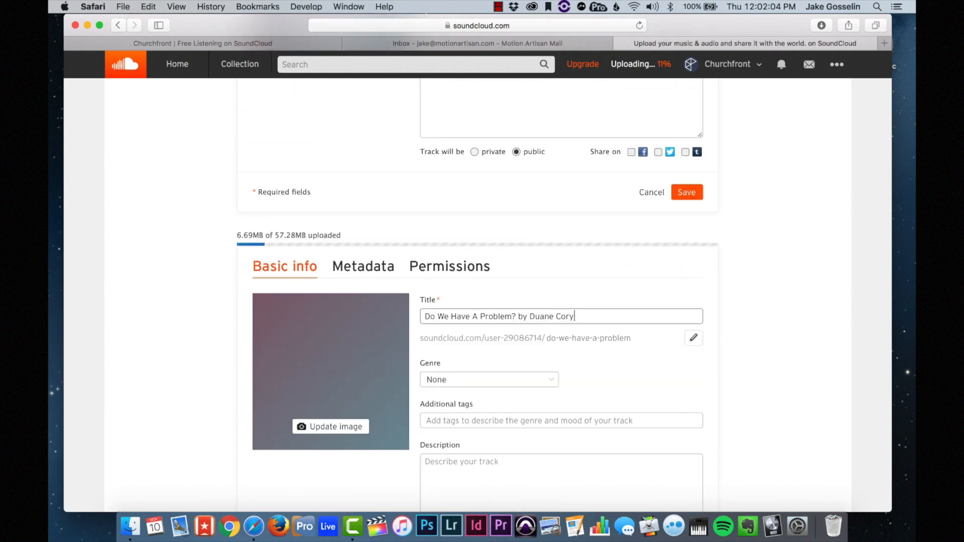
scroll(573, 386, "down", 8)
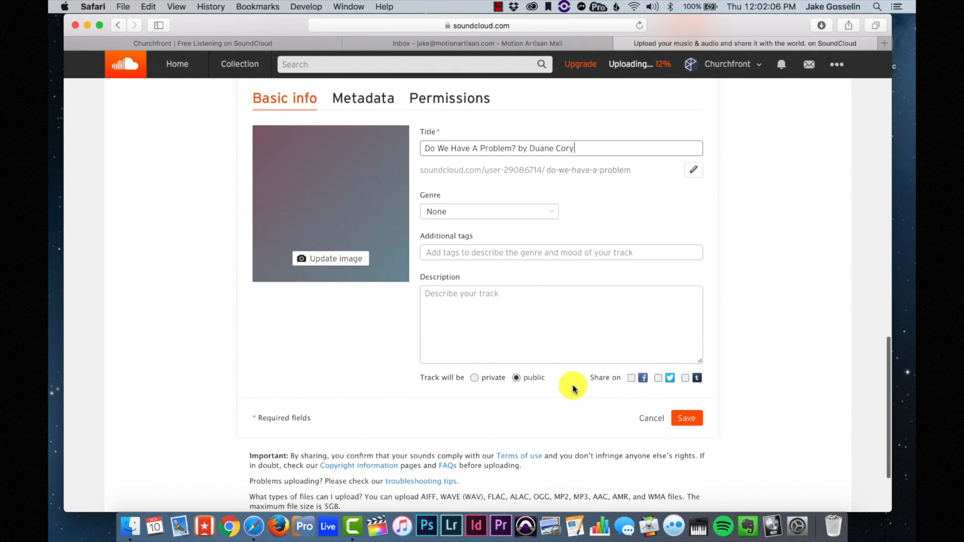
scroll(652, 278, "down", 6)
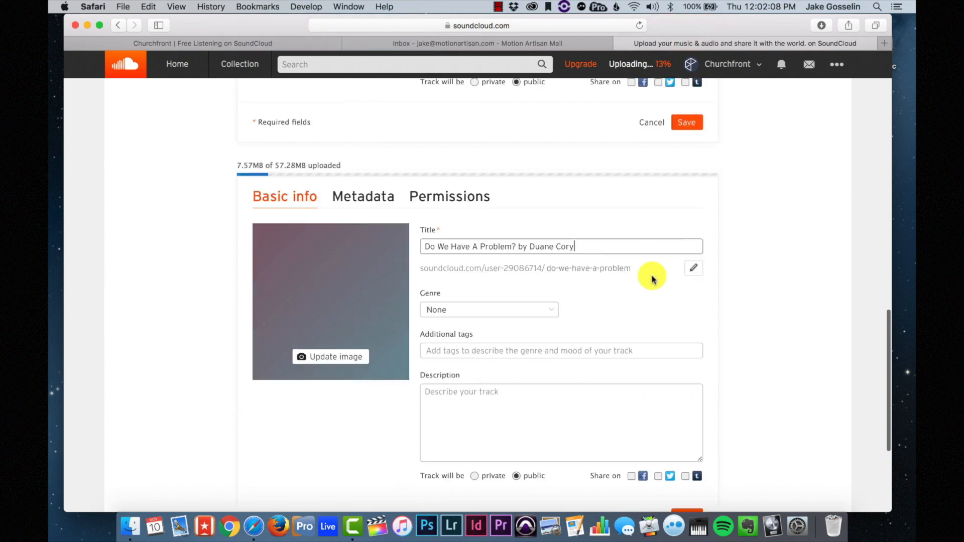
scroll(652, 278, "up", 15)
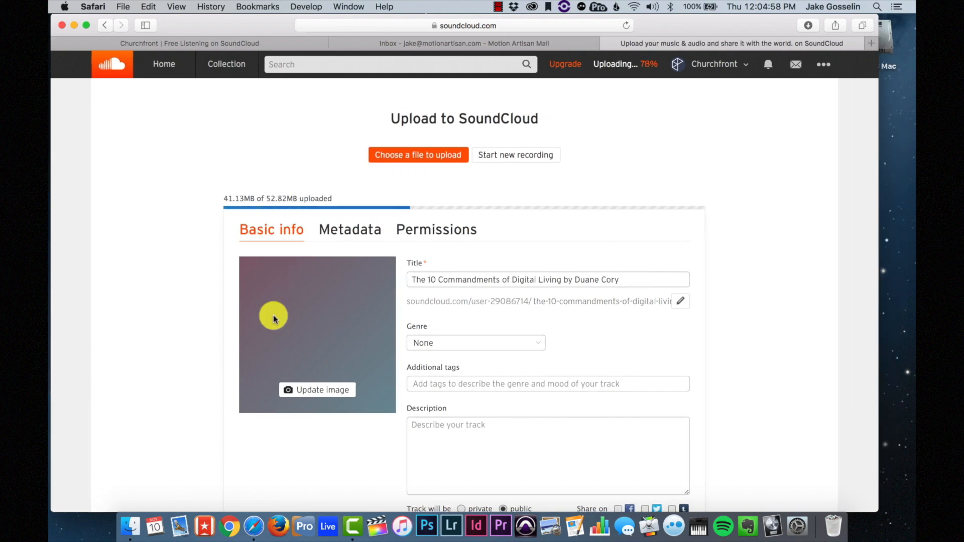
scroll(272, 317, "down", 3)
- Set Digital Living.jpg as artwork on the first, November 9th and third sermon tracks
left_click(348, 320)
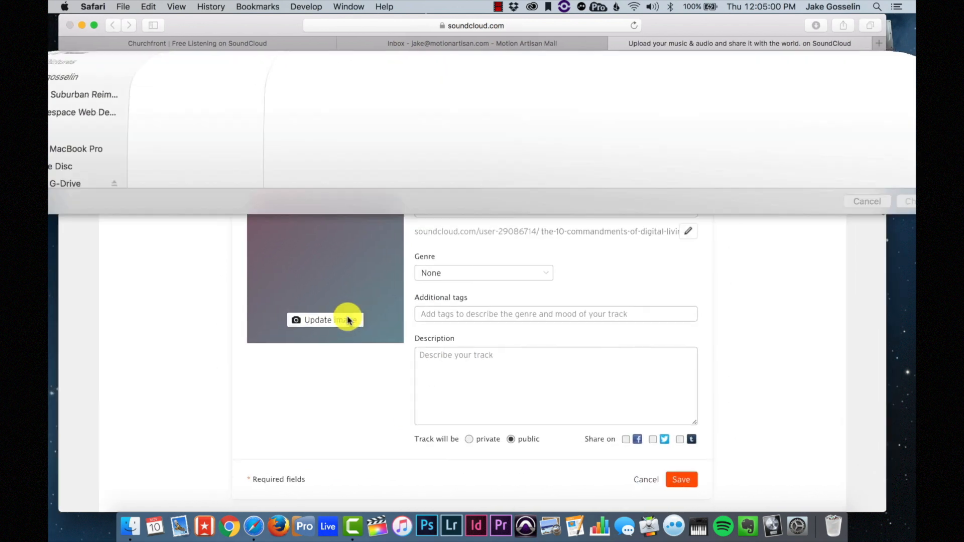
left_click(226, 79)
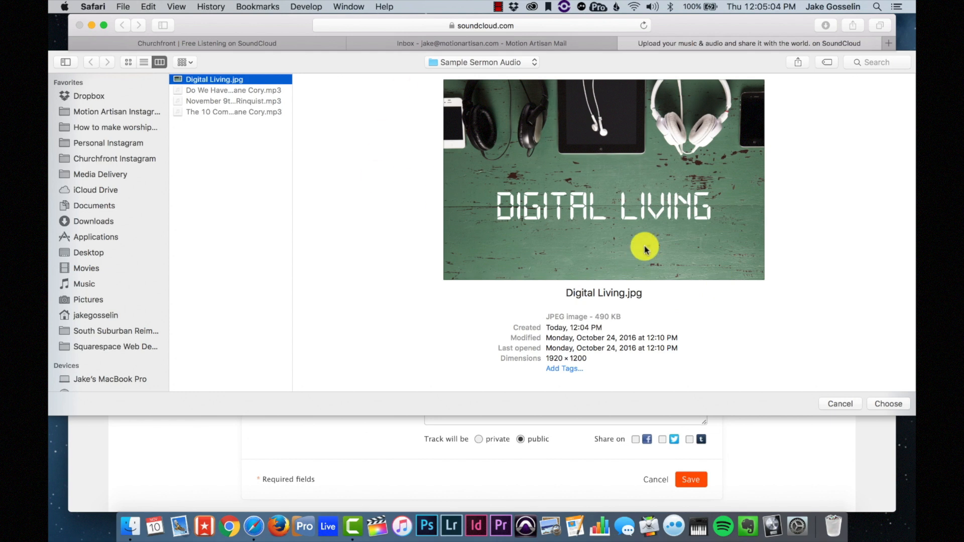
left_click(884, 404)
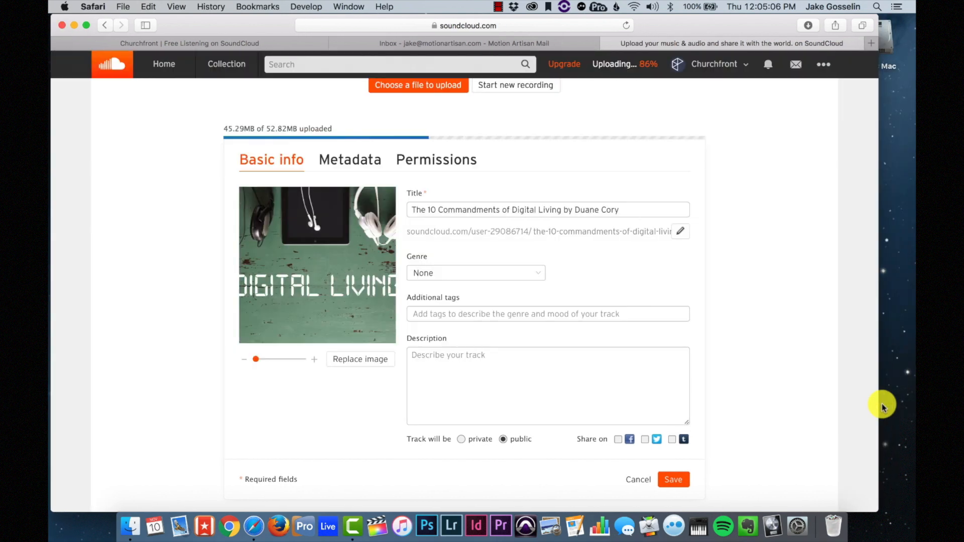
left_click_drag(257, 361, 237, 360)
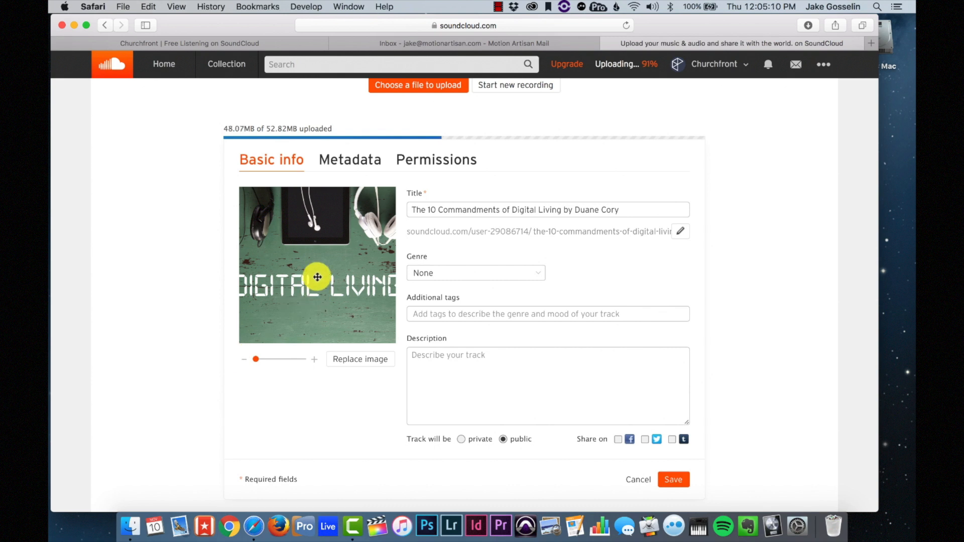
scroll(406, 379, "down", 10)
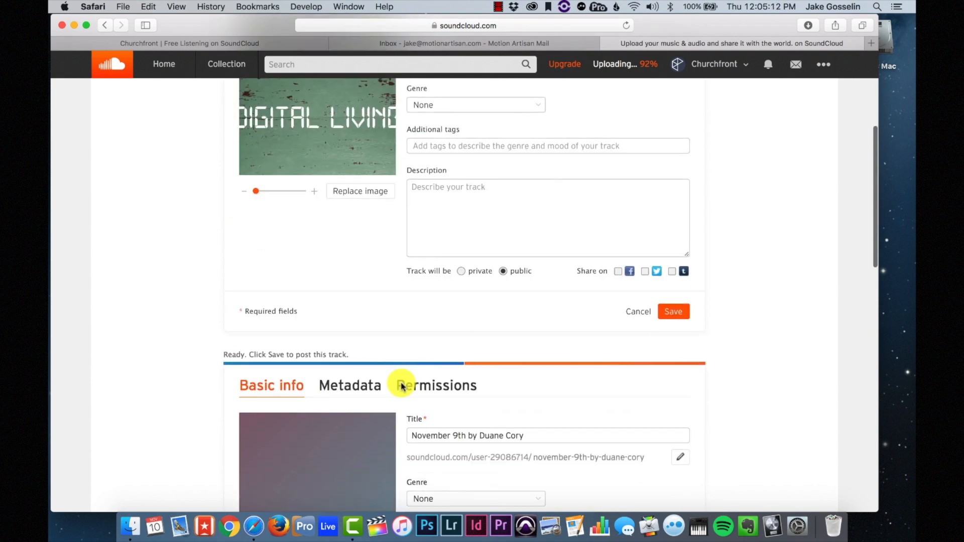
left_click(327, 342)
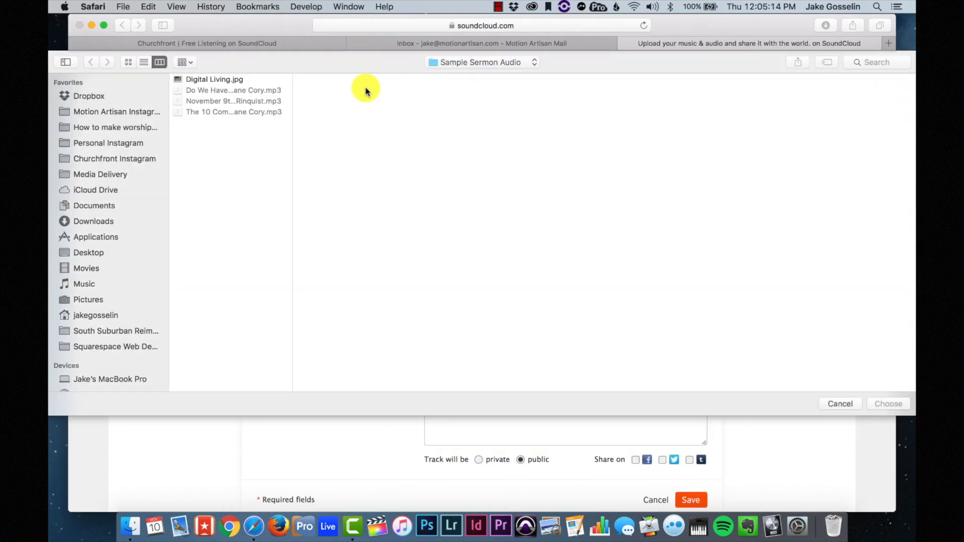
left_click(252, 79)
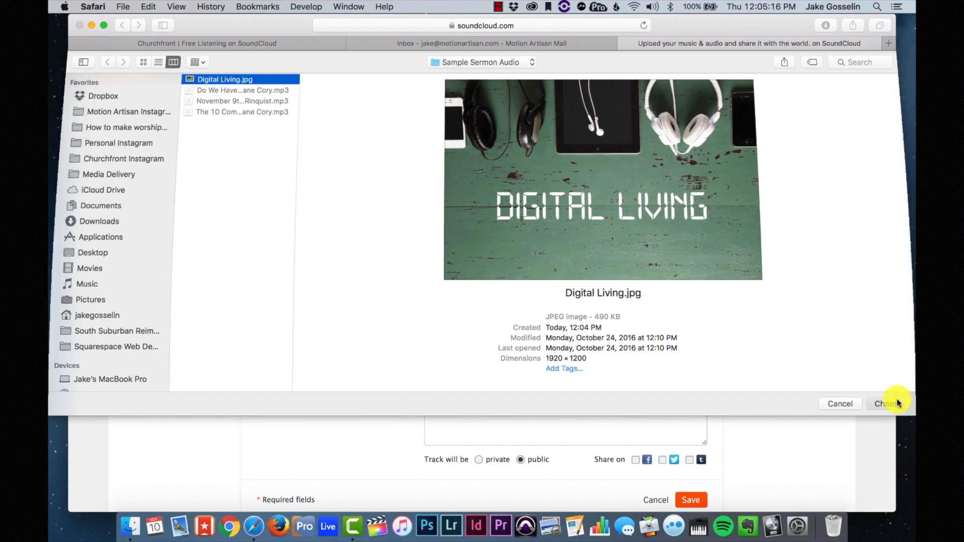
left_click(889, 404)
scroll(363, 367, "down", 5)
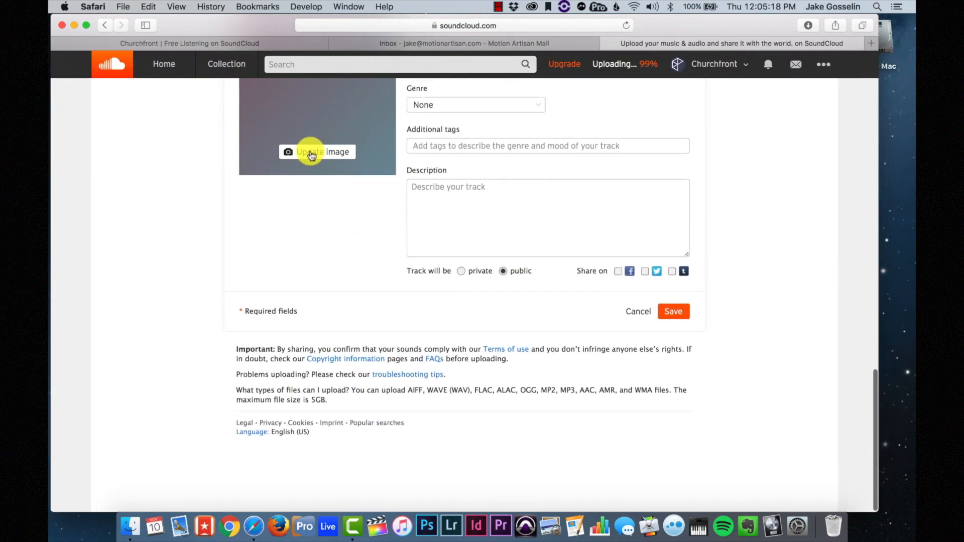
left_click(310, 150)
left_click(214, 81)
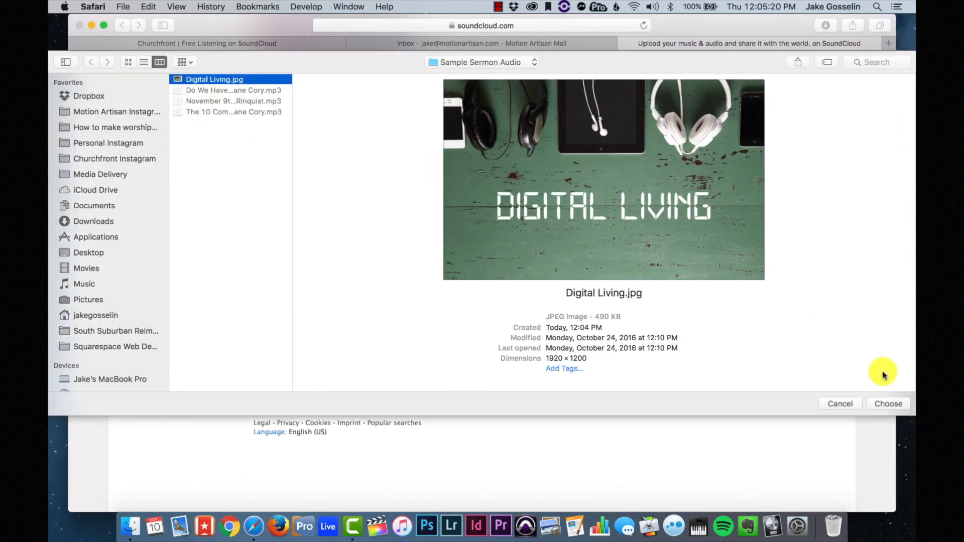
left_click(889, 404)
- Save the sermon upload forms to publish the tracks, then return to the Churchfront profile
scroll(545, 297, "up", 8)
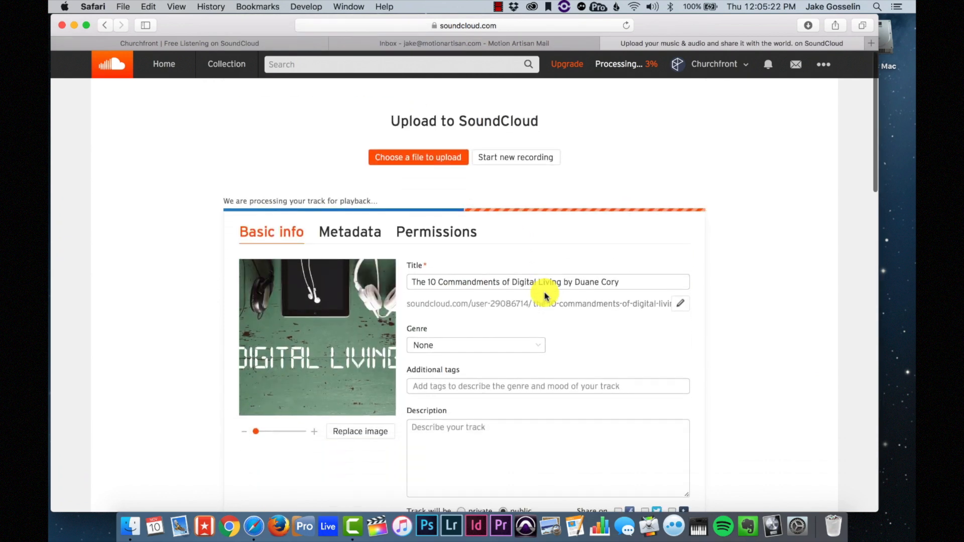
scroll(545, 297, "down", 16)
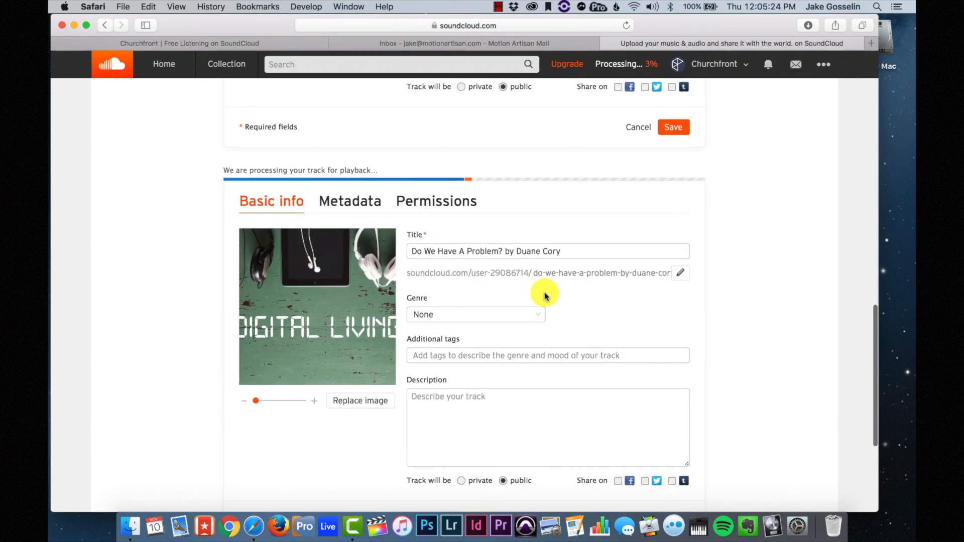
scroll(545, 296, "down", 3)
scroll(545, 296, "up", 15)
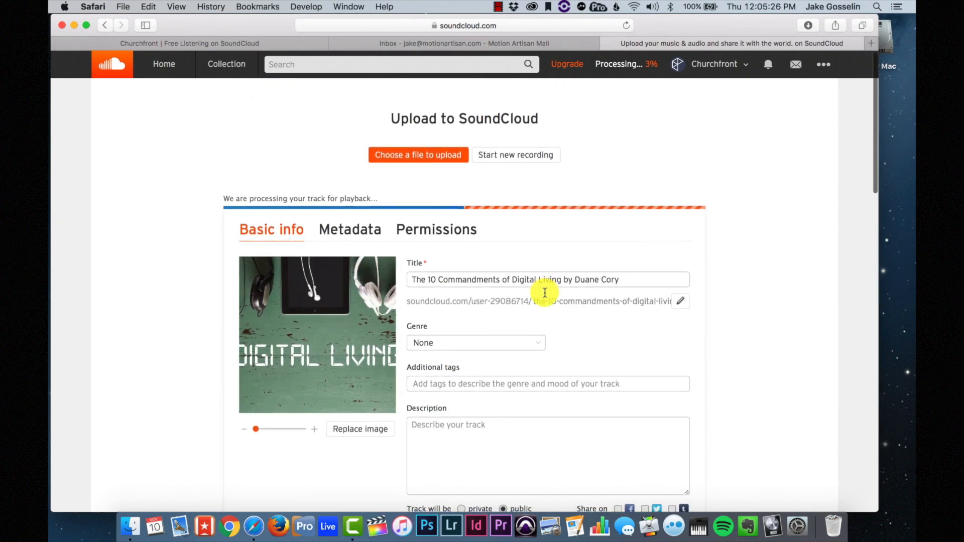
scroll(545, 294, "down", 3)
scroll(546, 295, "up", 2)
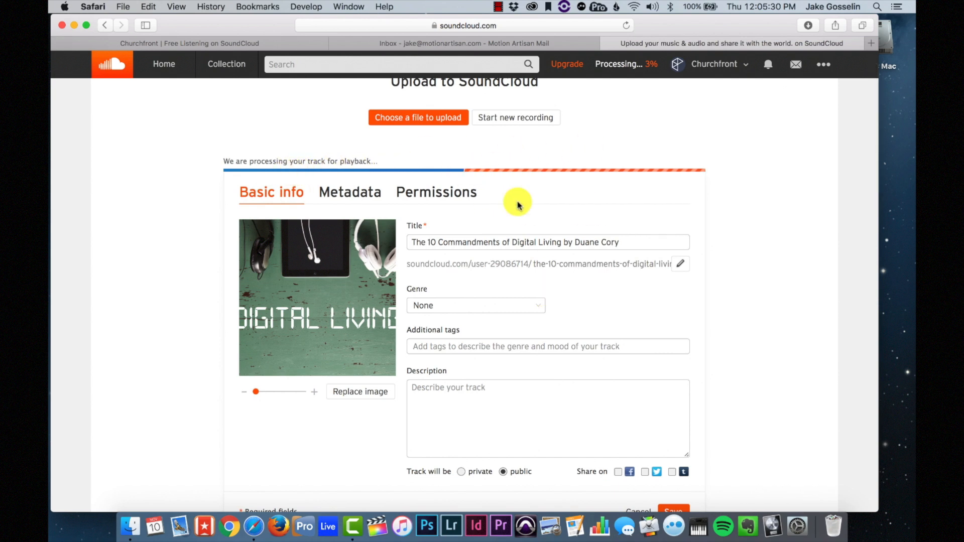
scroll(566, 201, "down", 3)
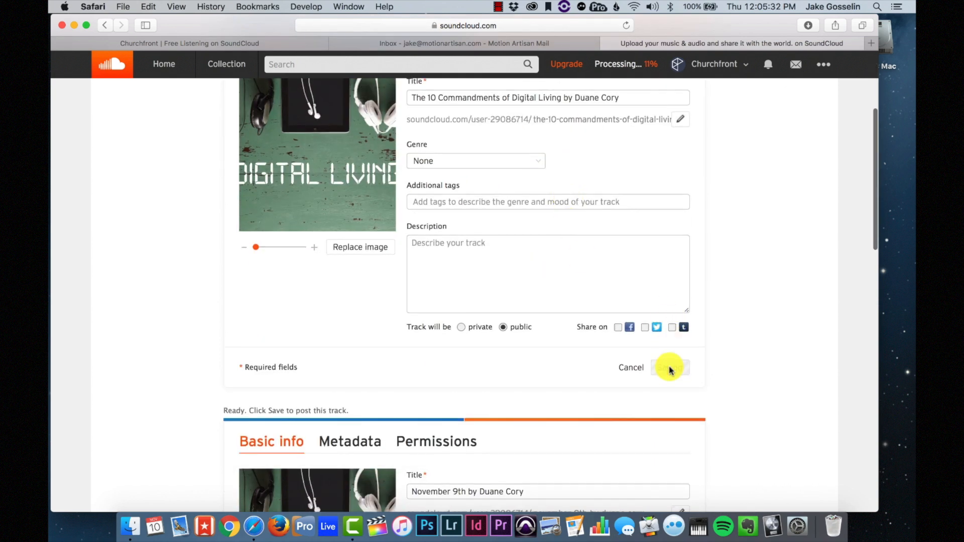
scroll(671, 366, "down", 3)
left_click(674, 238)
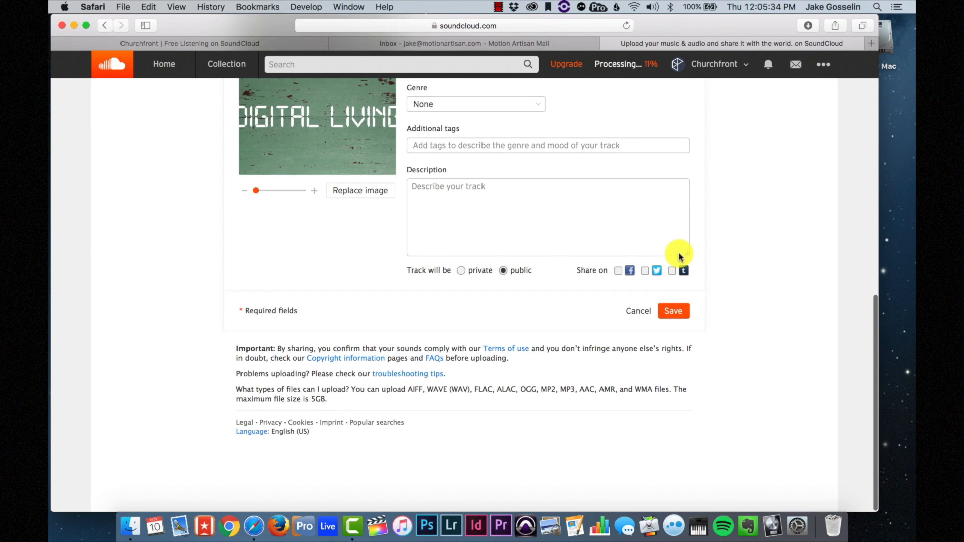
left_click(673, 312)
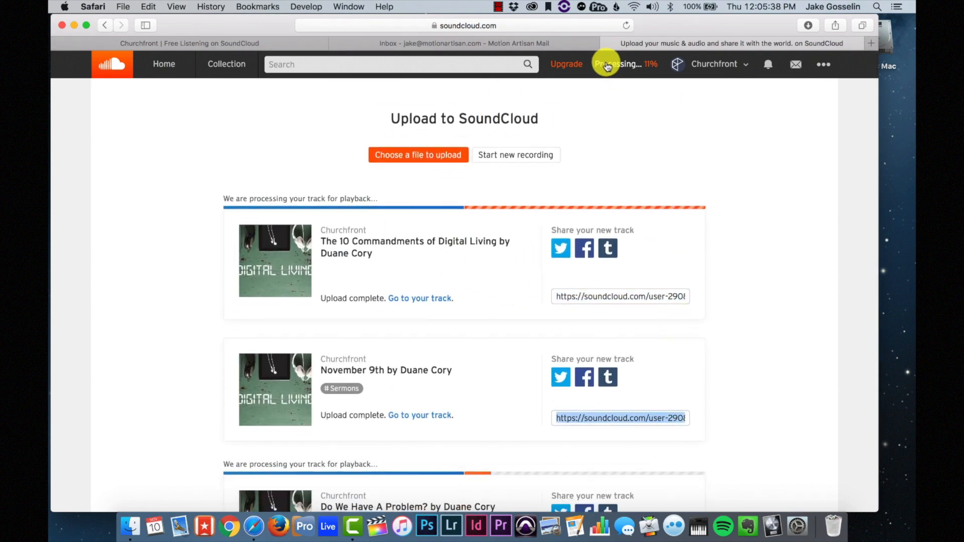
left_click(711, 64)
left_click(692, 95)
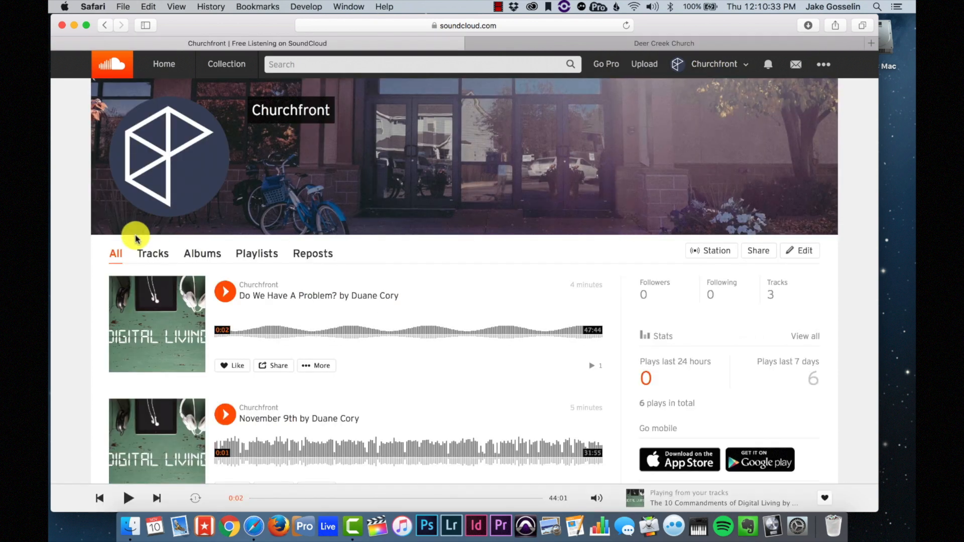
- Show the profile's Tracks and select the visual-widget embed code from Share > Embed
left_click(157, 256)
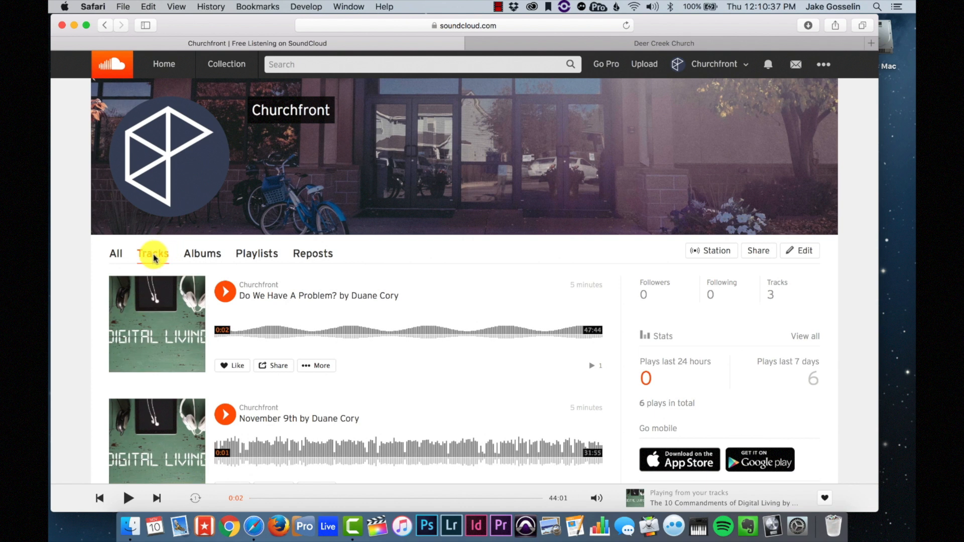
scroll(420, 327, "down", 5)
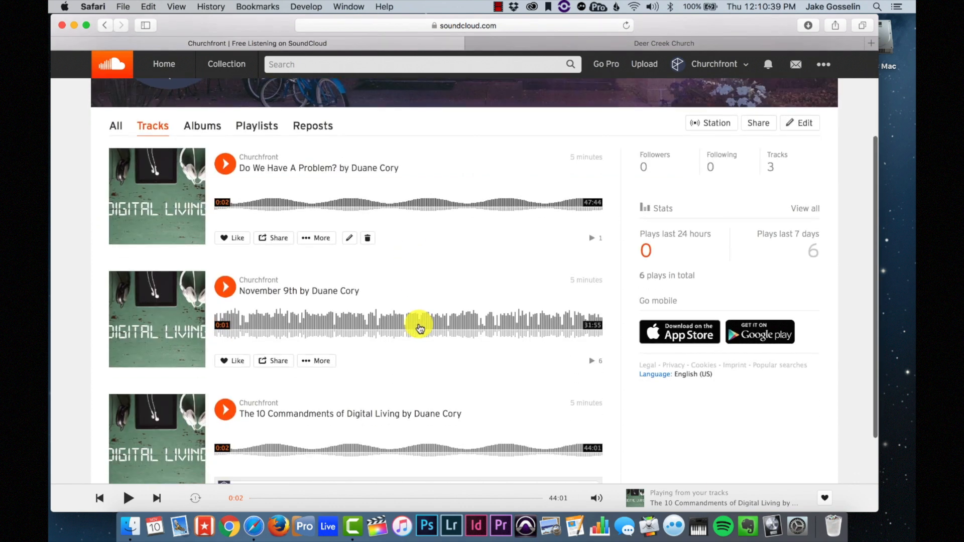
scroll(470, 315, "up", 4)
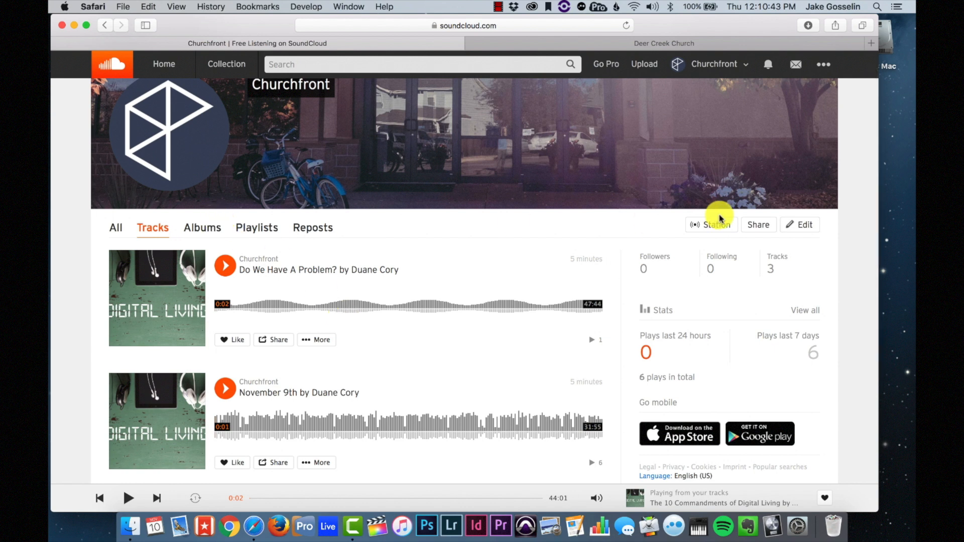
left_click(758, 228)
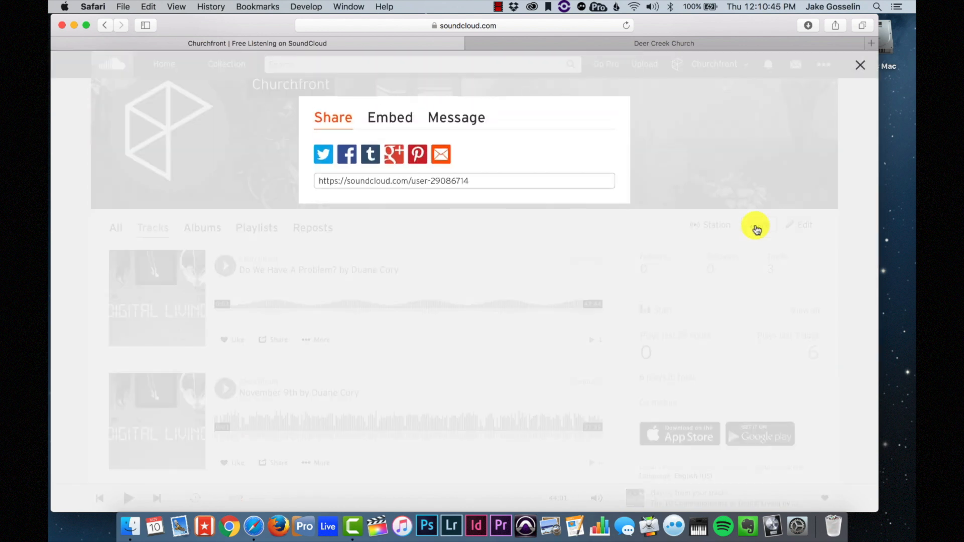
left_click(378, 118)
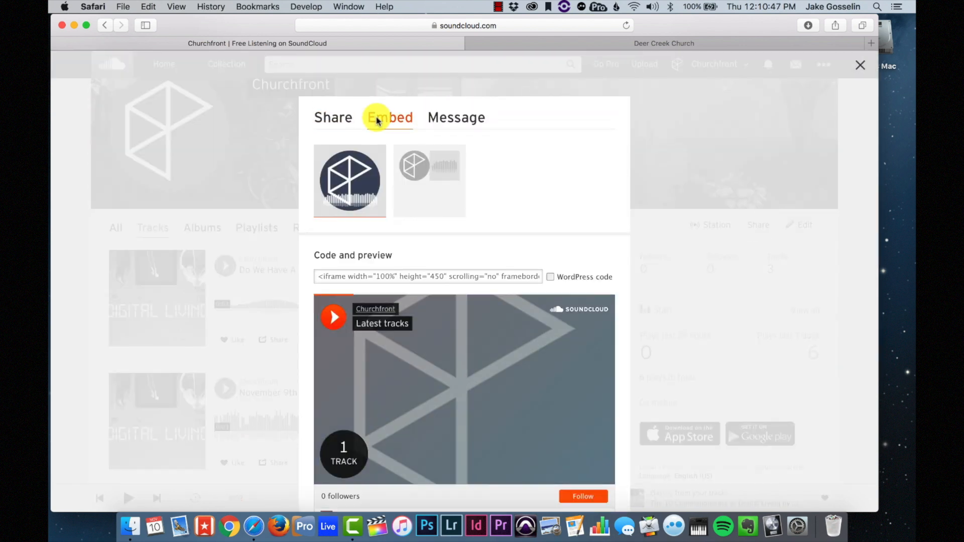
left_click(399, 197)
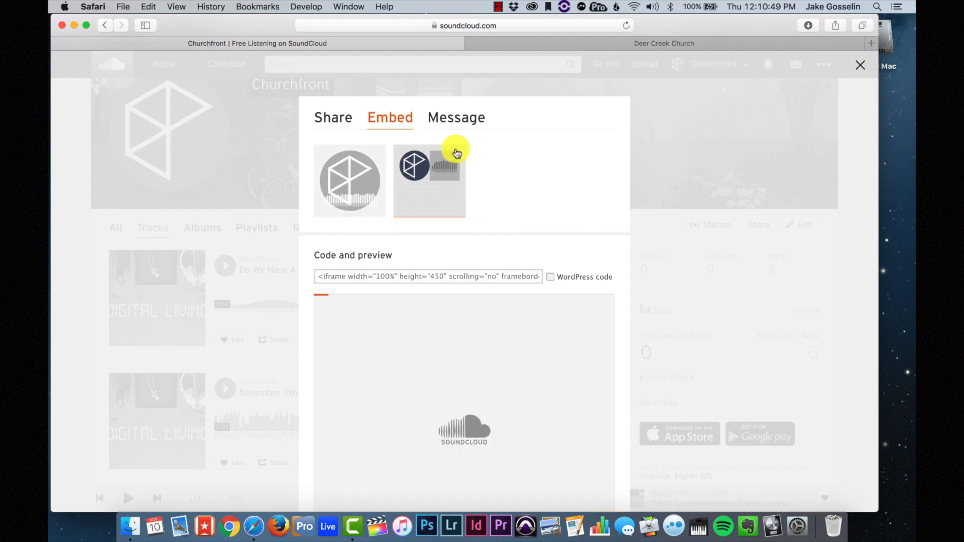
scroll(544, 336, "down", 3)
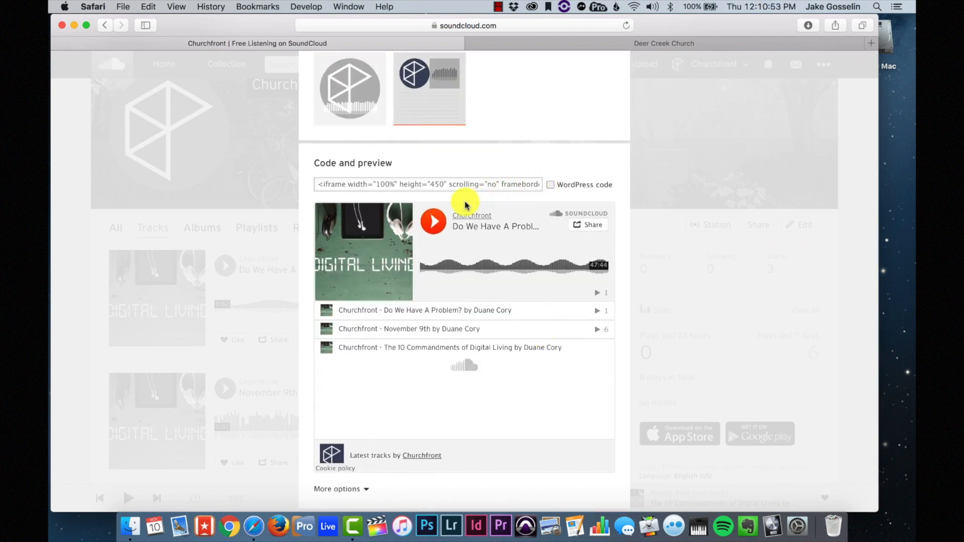
left_click(437, 186)
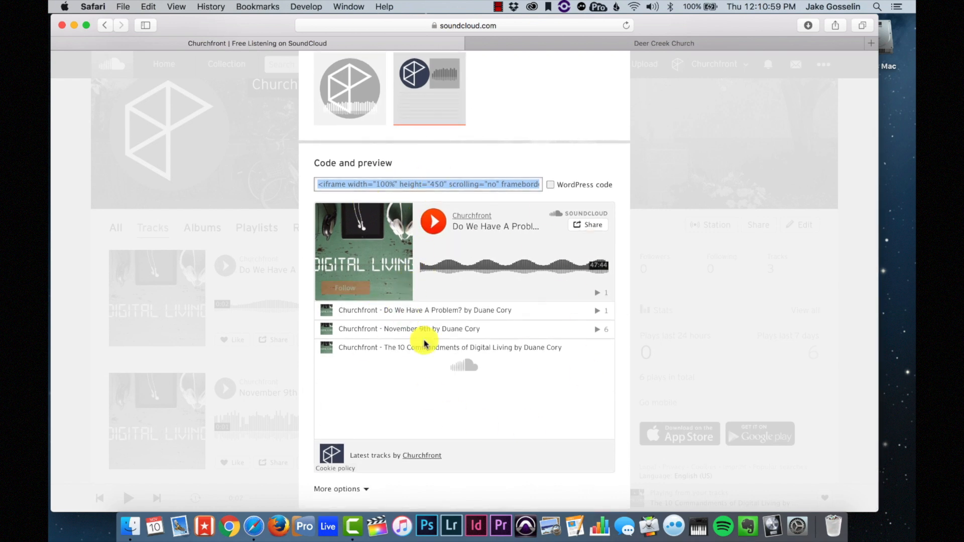
- Change the embedded player colour to purple #644380 and select the updated embed code
left_click(346, 490)
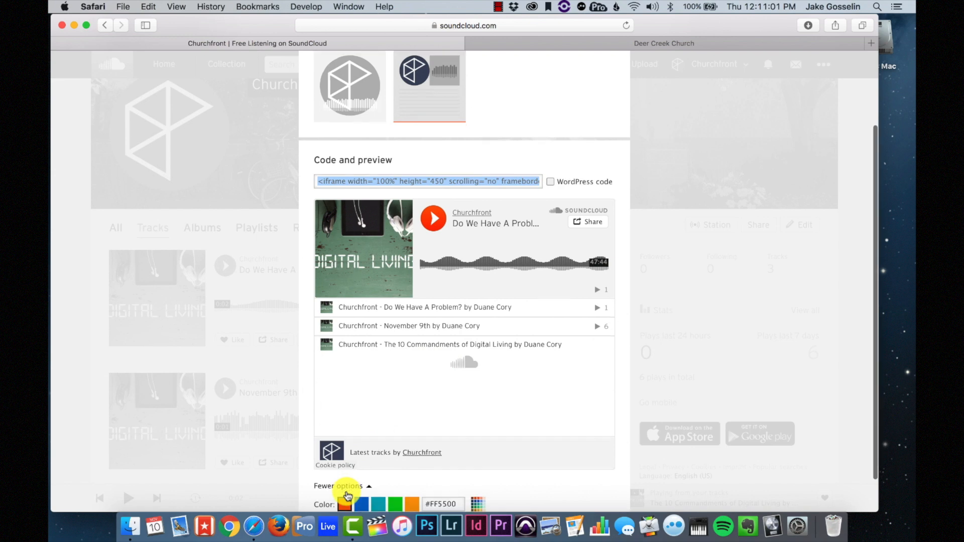
scroll(347, 494, "down", 2)
left_click(360, 464)
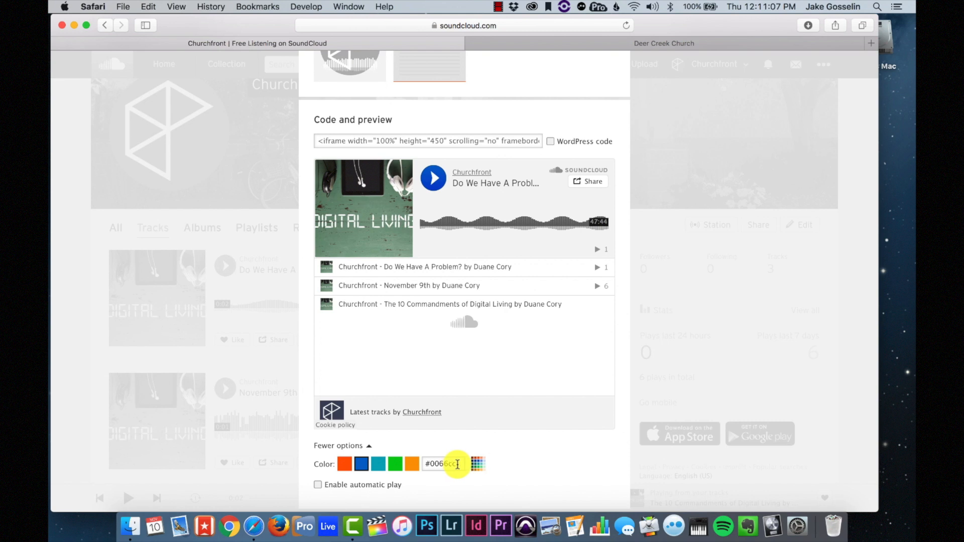
left_click(473, 465)
scroll(561, 459, "down", 1)
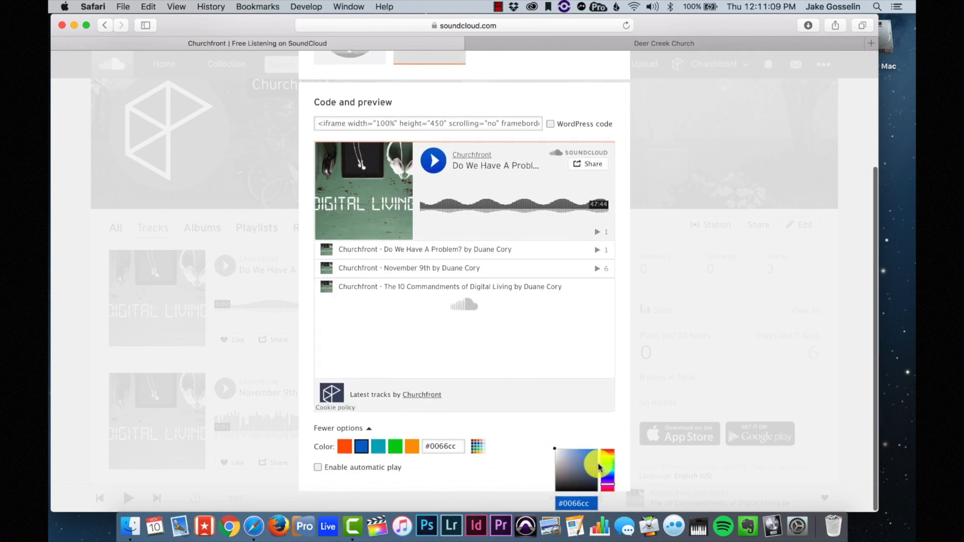
left_click(606, 481)
left_click_drag(606, 483, 608, 488)
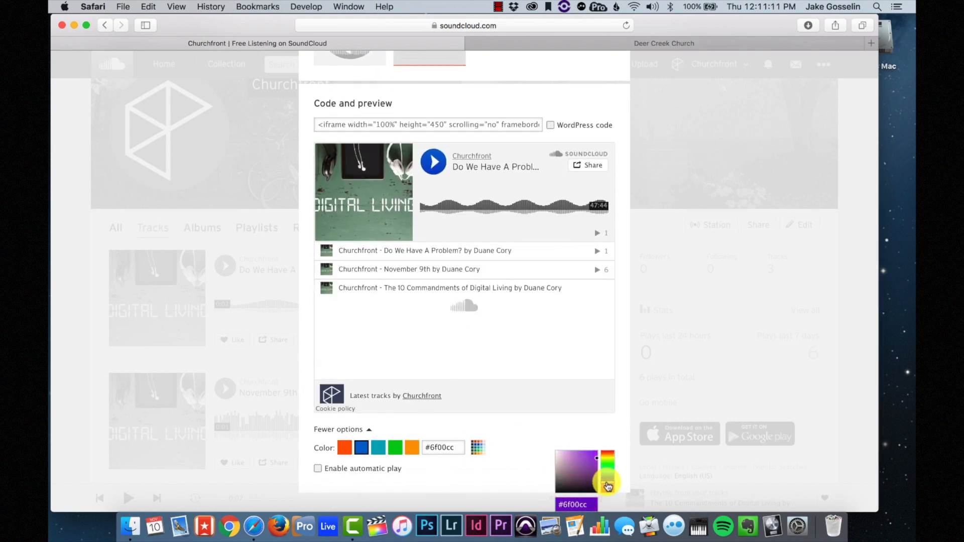
left_click_drag(583, 456, 576, 475)
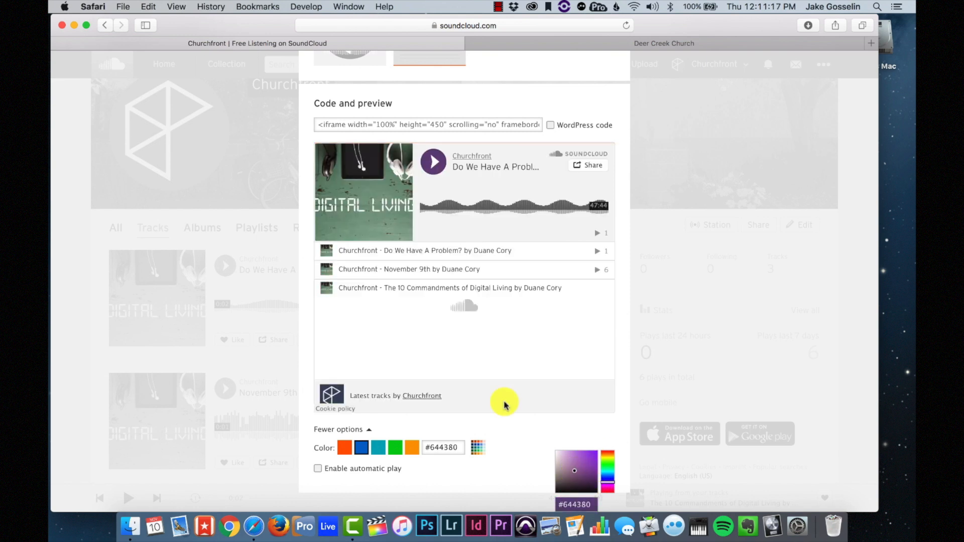
left_click(461, 131)
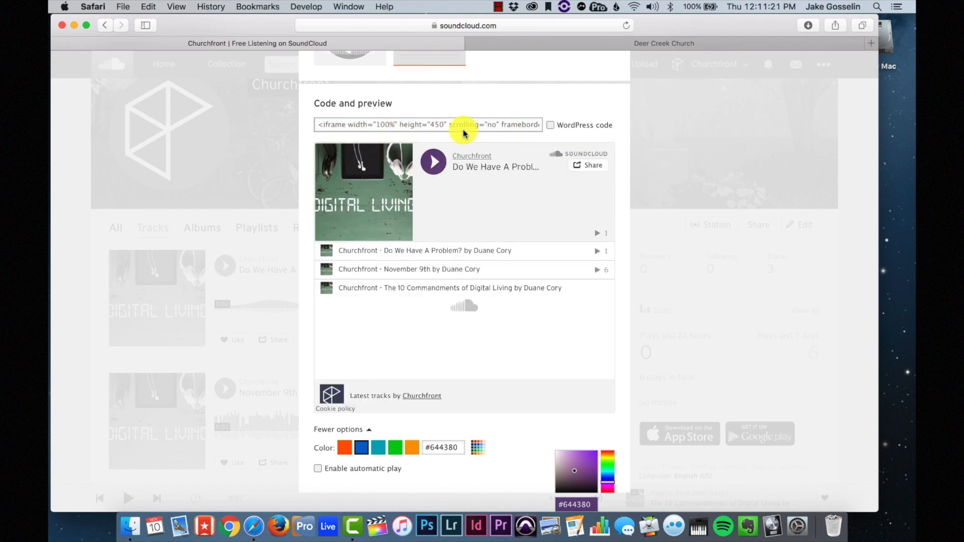
left_click(447, 125)
scroll(446, 123, "up", 3)
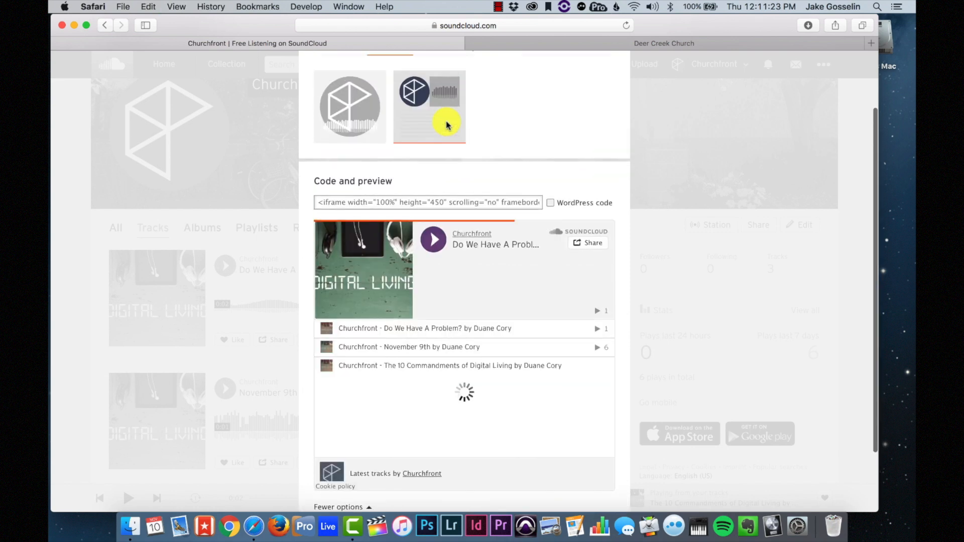
- Open the Sermons page for editing in the Deer Creek Church Squarespace site
left_click(625, 43)
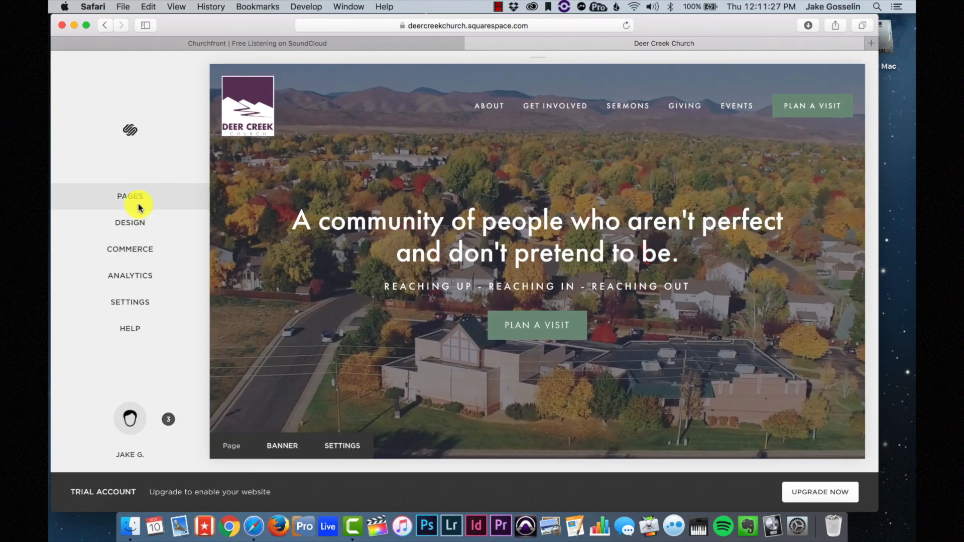
left_click(130, 195)
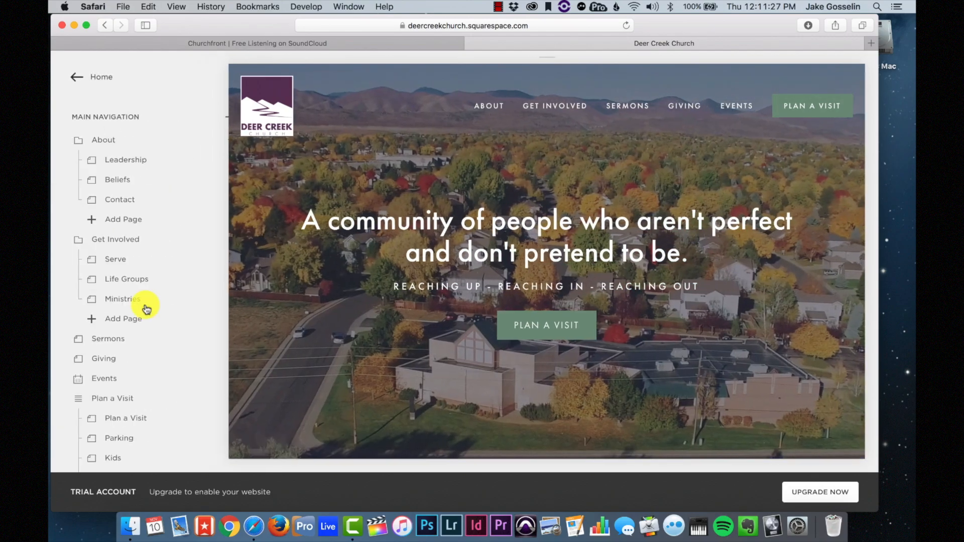
scroll(146, 301, "down", 2)
scroll(143, 296, "down", 2)
left_click(126, 209)
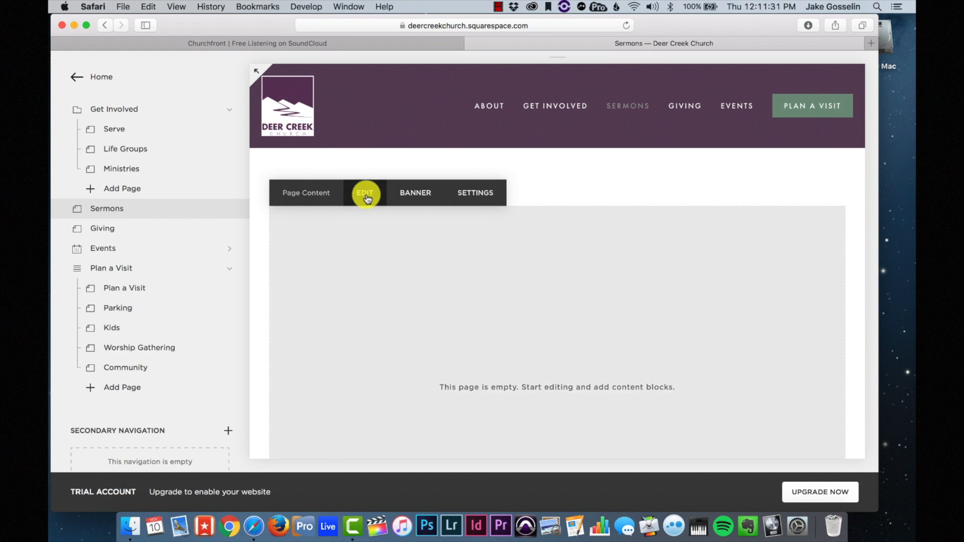
left_click(366, 191)
- Insert a Code block and paste the SoundCloud embed code over the Hello, World! placeholder
left_click(167, 193)
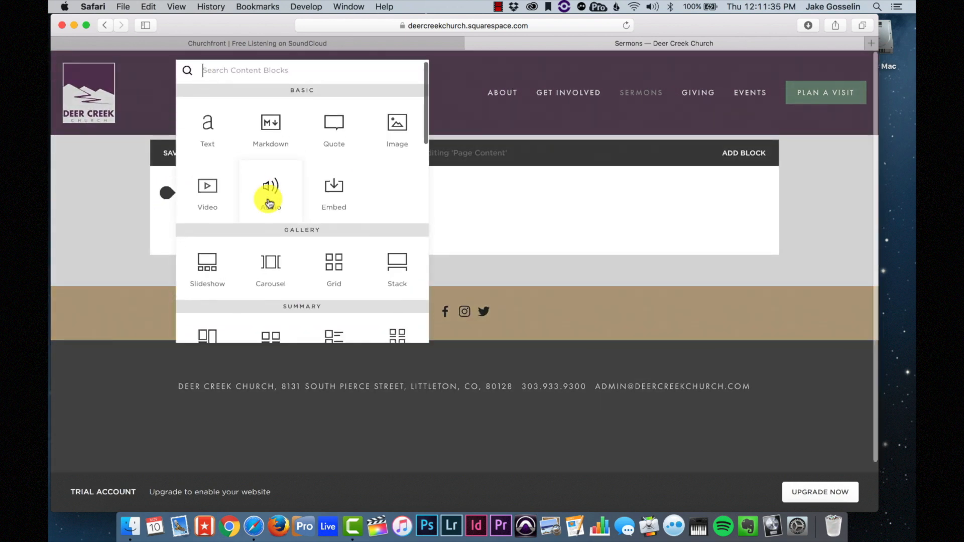
scroll(269, 203, "down", 4)
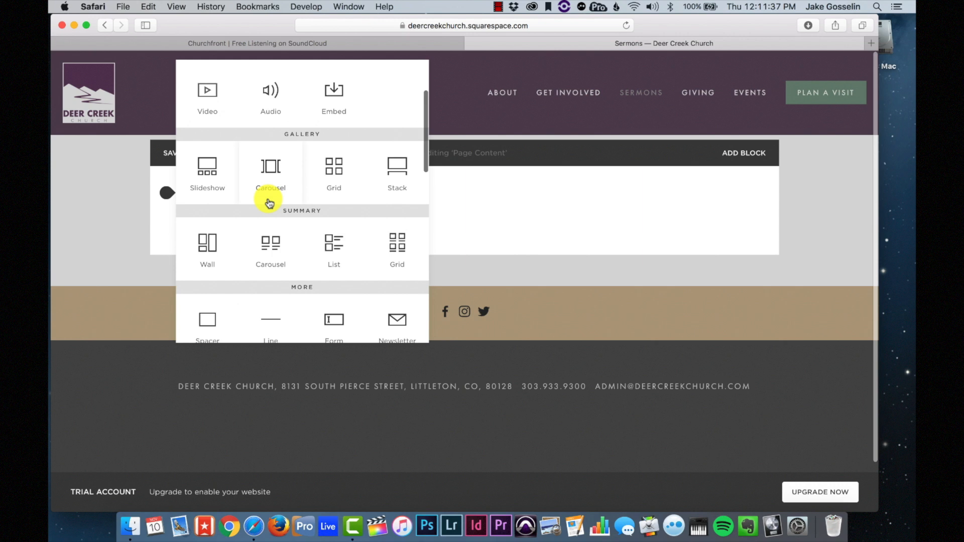
scroll(266, 201, "down", 2)
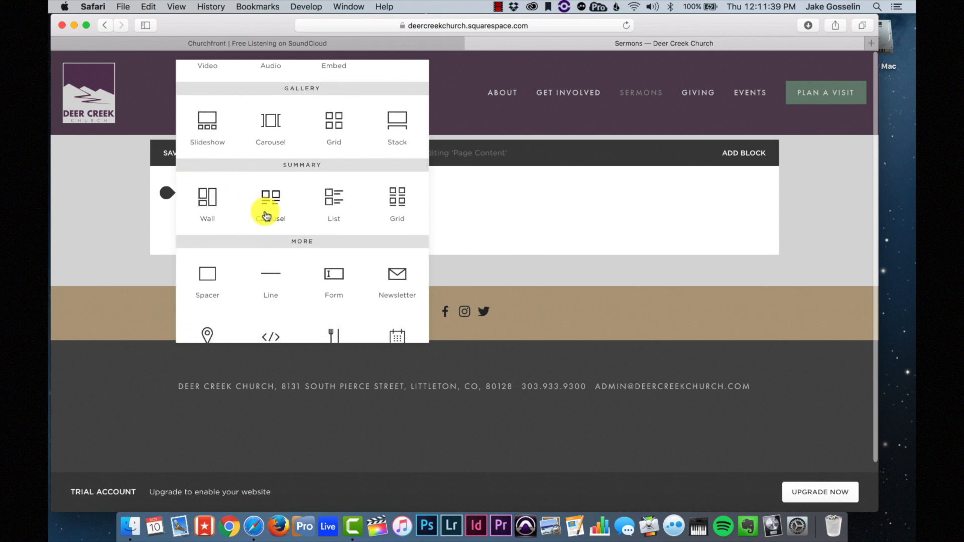
scroll(266, 213, "down", 3)
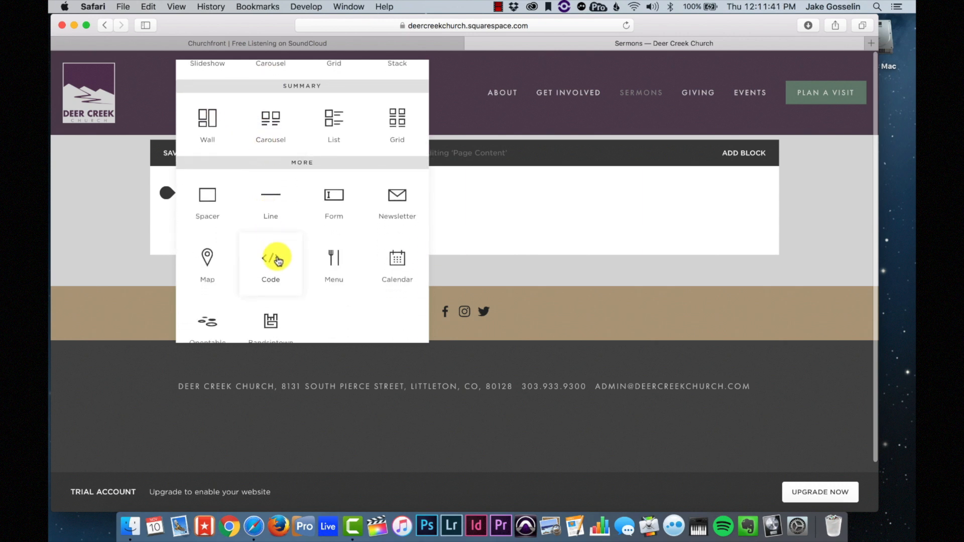
left_click(277, 260)
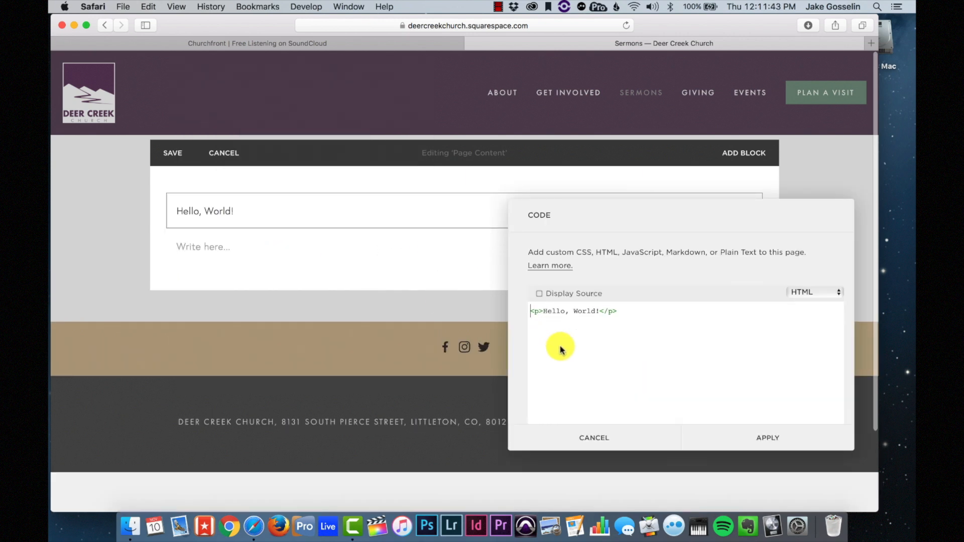
left_click(591, 332)
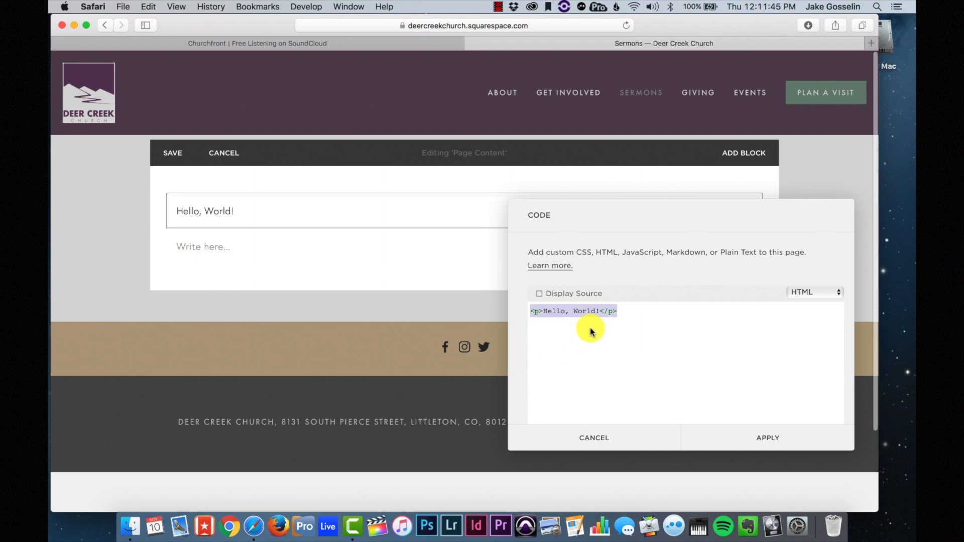
type("<iframe width=\"100%\" height=\"450\" scrolling=\"no\" frameborder=\"no\" src=\"https://w.soundcloud.com/player/?url=https%3A//api.soundcloud.com/users/267460342&amp;color=644380&amp;auto_play=false&amp;hide_related=false&amp;show_comments=true&amp;show_user=true&amp;show_reposts=false\"></iframe>")
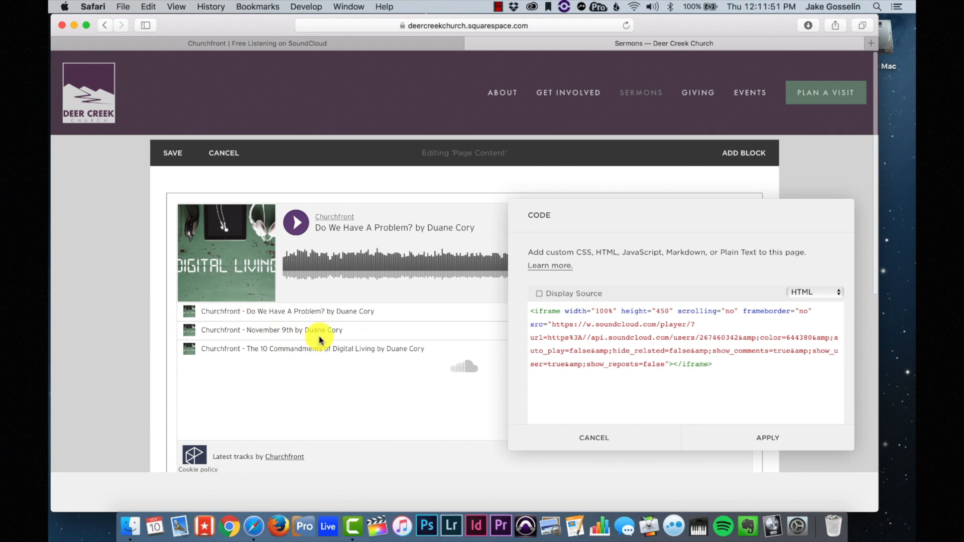
scroll(319, 340, "down", 2)
- Apply the embed code, then add the first track to a new Digital Living playlist
left_click(775, 439)
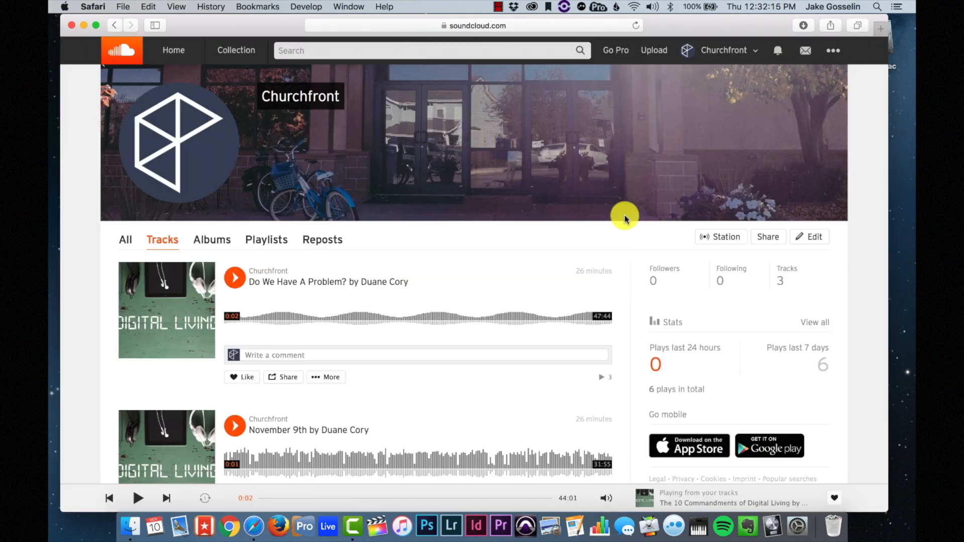
scroll(360, 302, "down", 3)
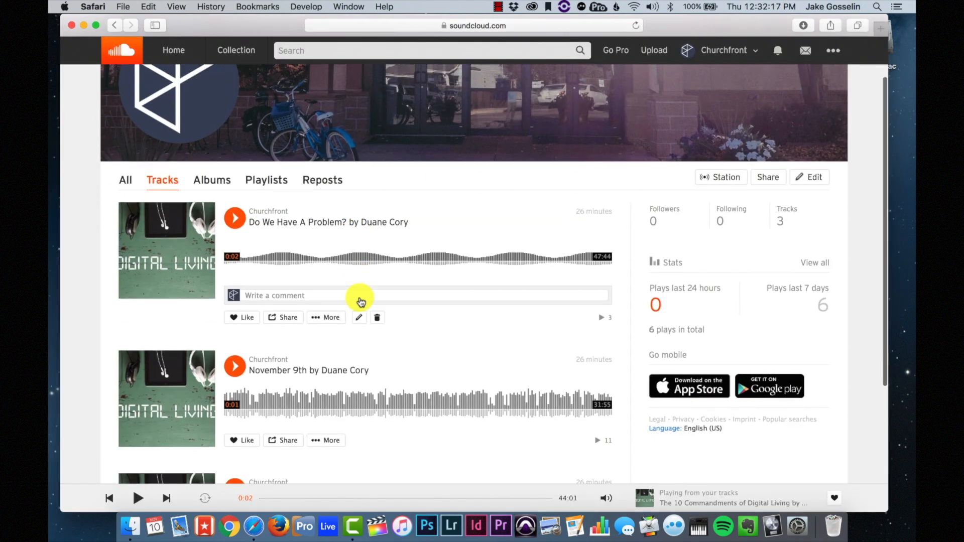
scroll(437, 351, "down", 1)
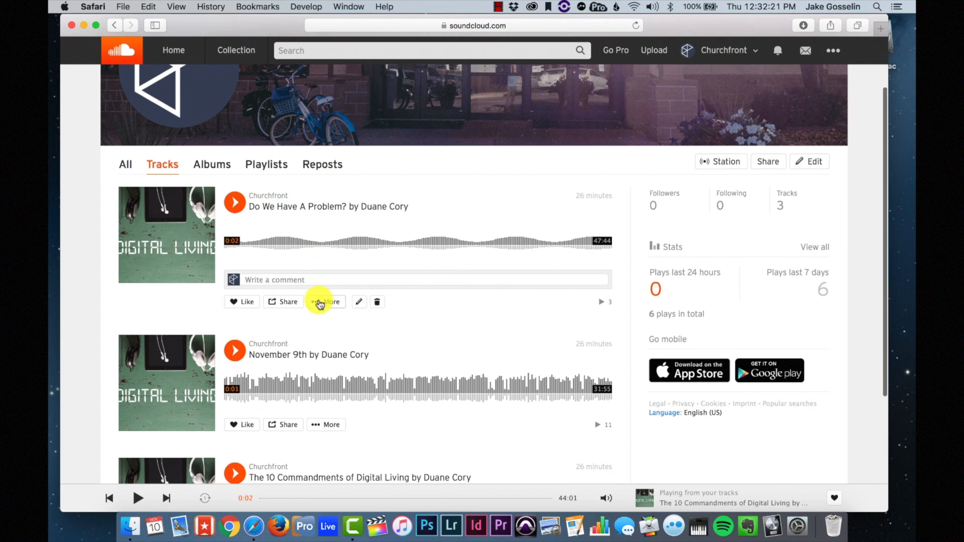
left_click(320, 302)
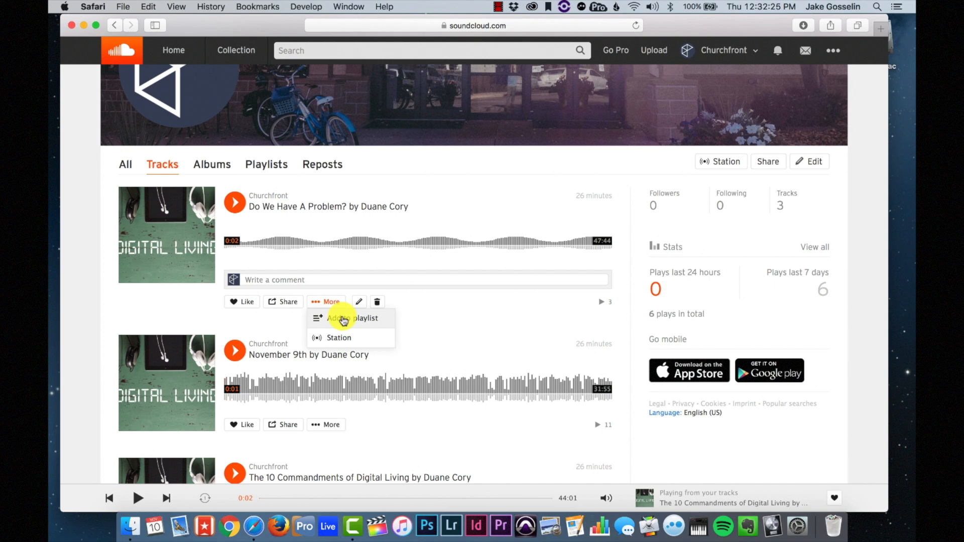
left_click(344, 320)
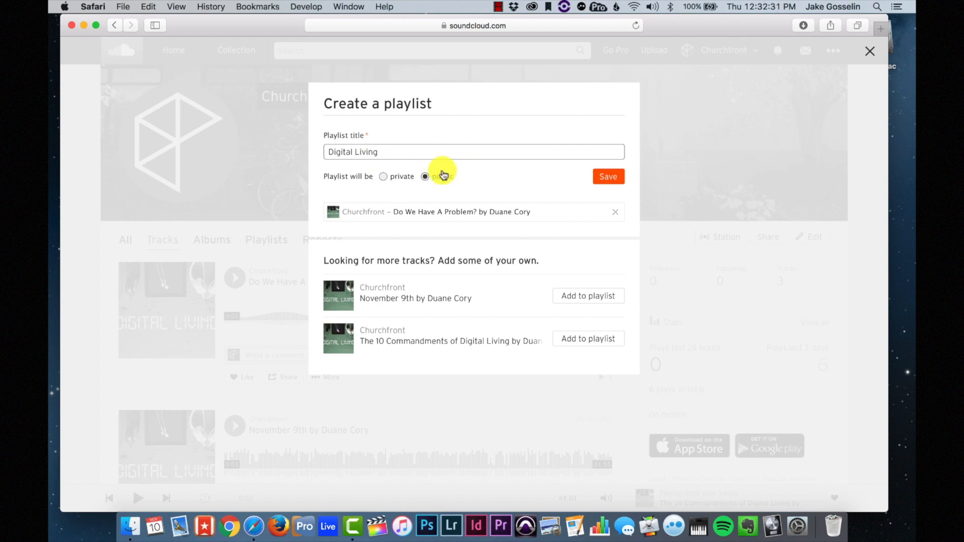
left_click(606, 179)
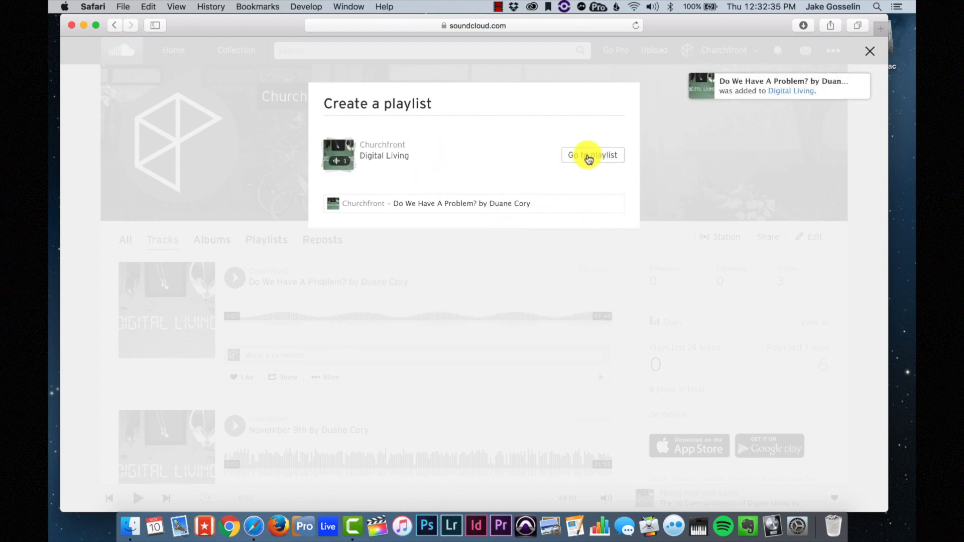
left_click(580, 260)
- Add the November 9th and The 10 Commandments of Digital Living tracks to Digital Living
scroll(315, 366, "down", 2)
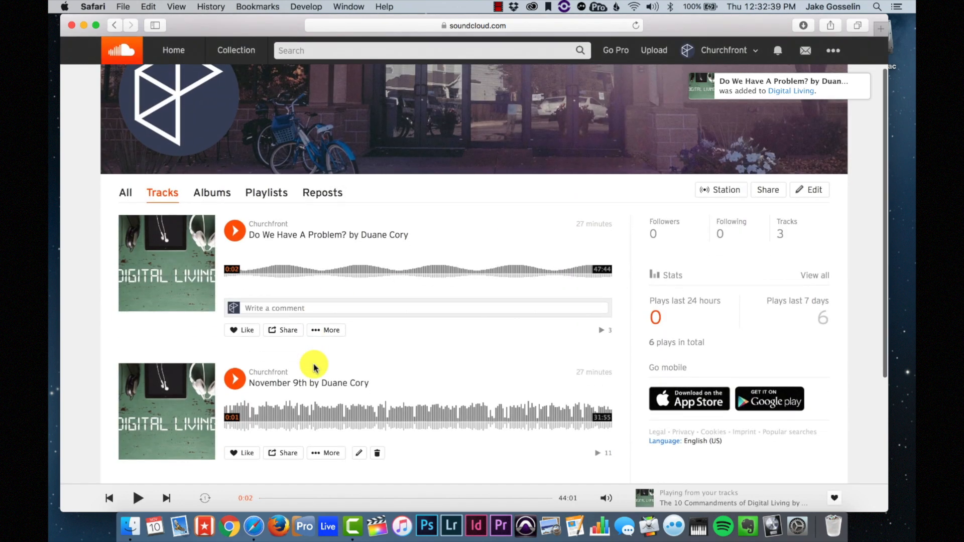
scroll(314, 368, "down", 5)
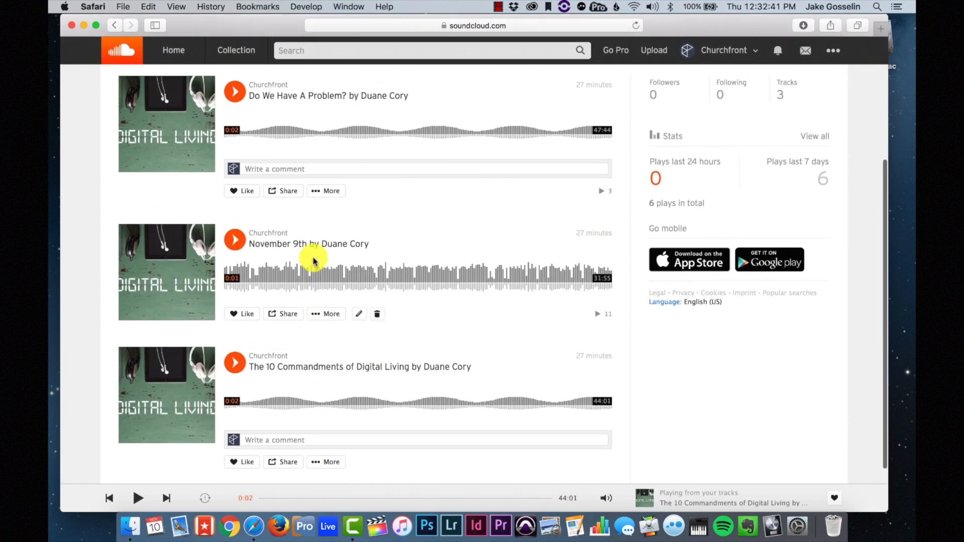
left_click(337, 315)
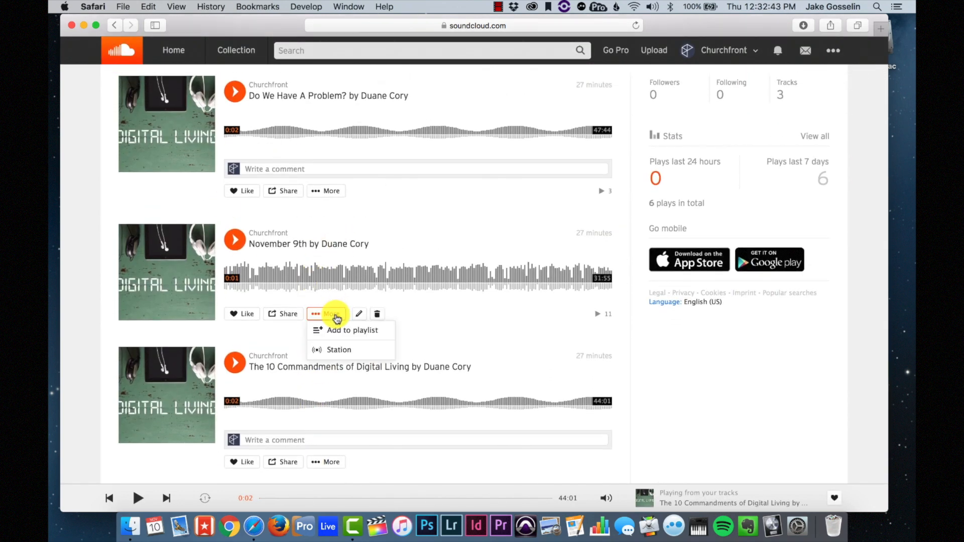
left_click(338, 331)
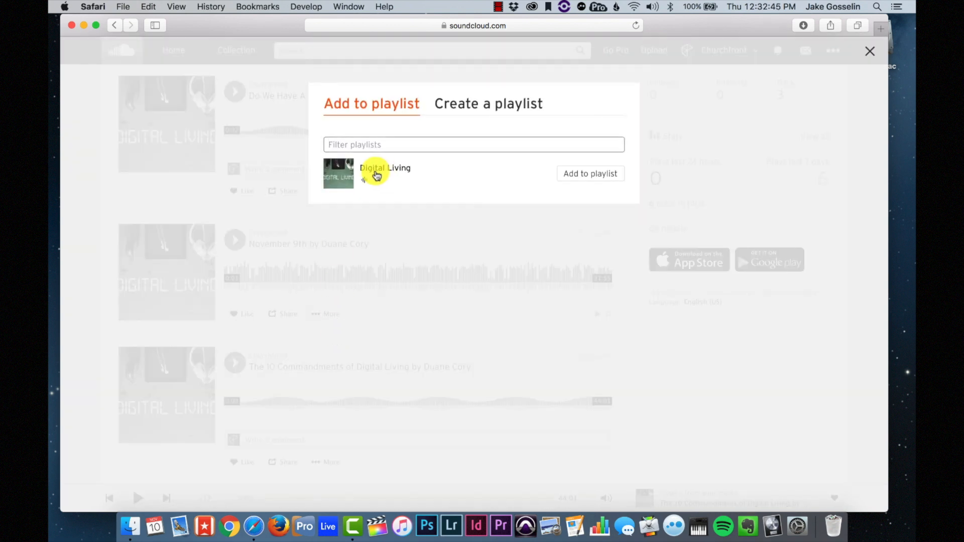
left_click(592, 175)
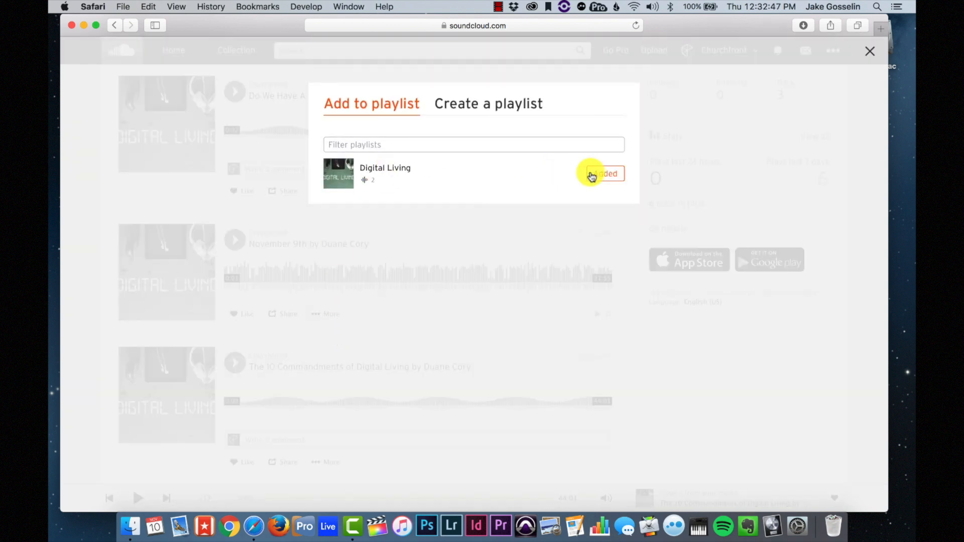
left_click(542, 261)
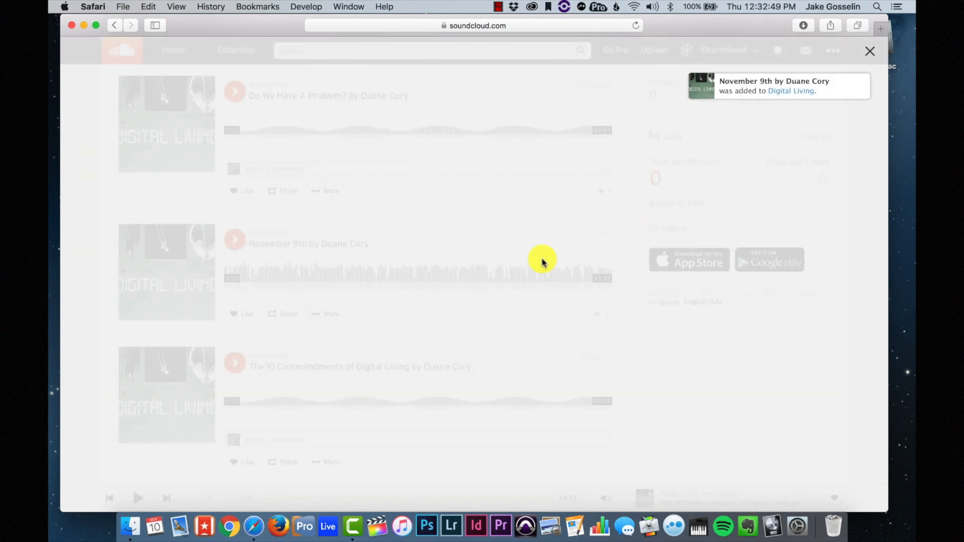
scroll(441, 374, "down", 3)
left_click(339, 399)
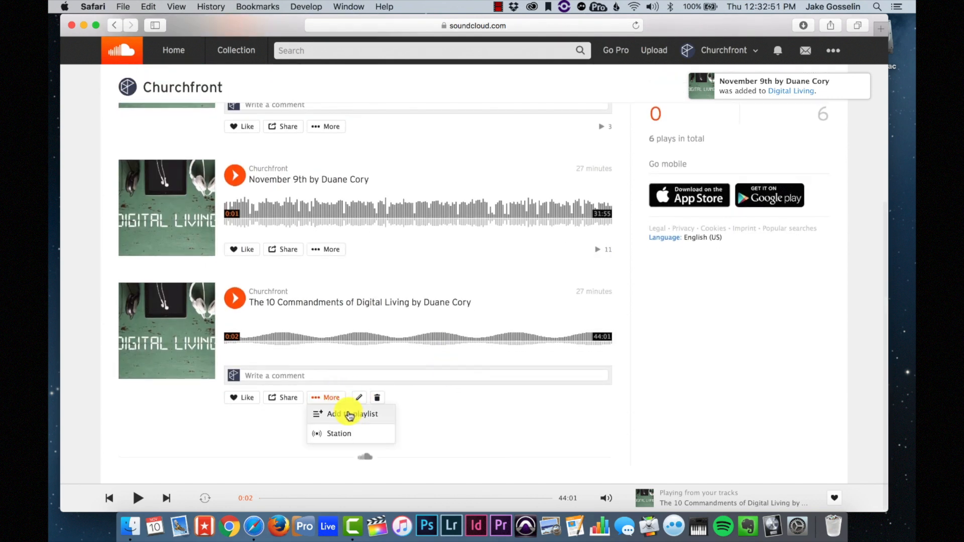
left_click(344, 413)
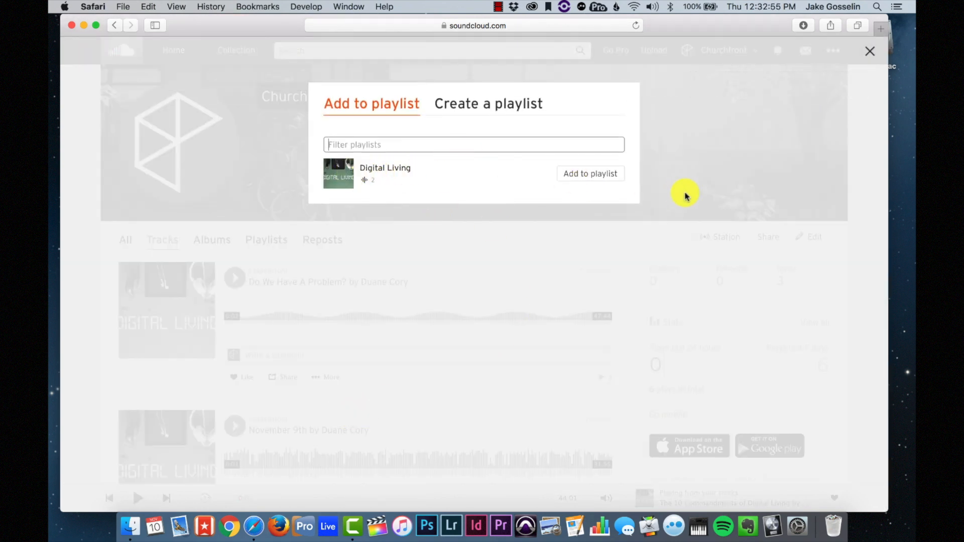
left_click(565, 181)
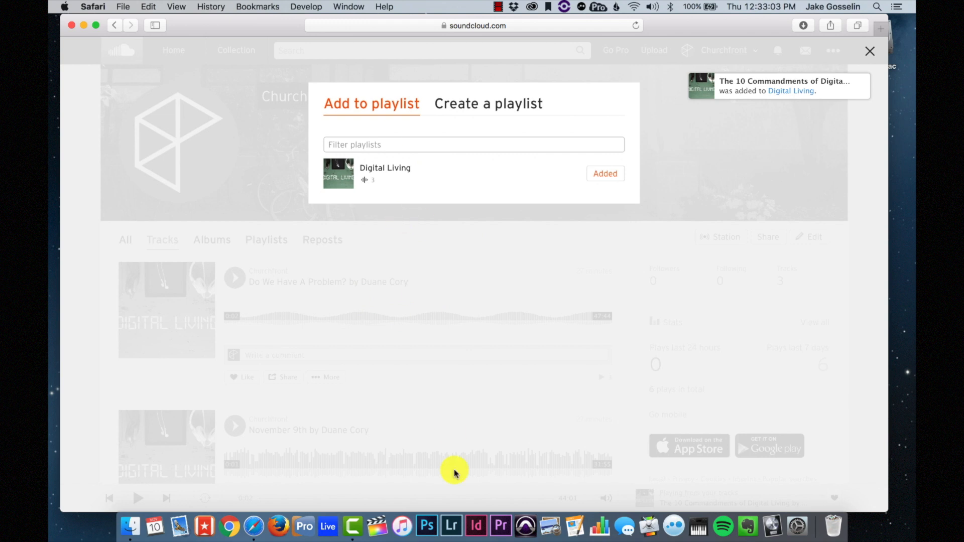
left_click(391, 146)
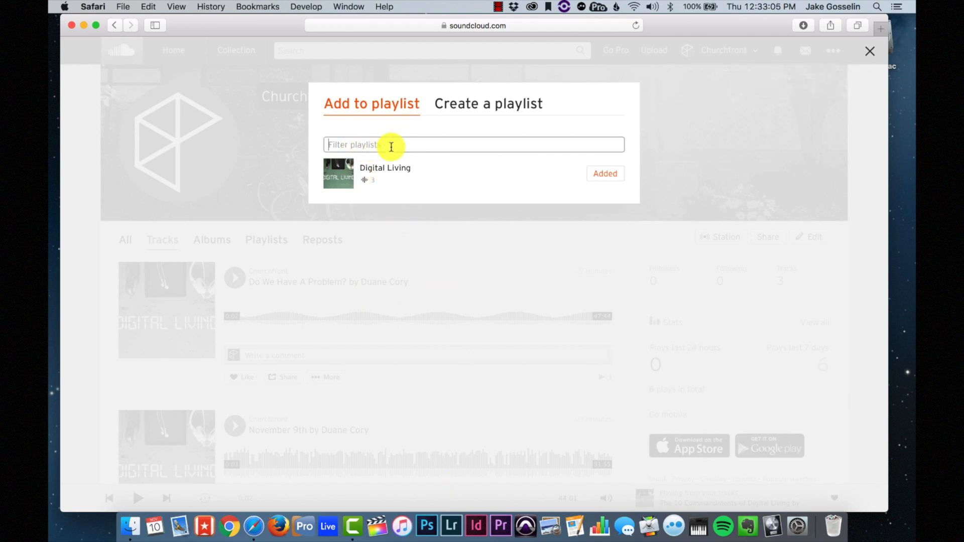
left_click(464, 101)
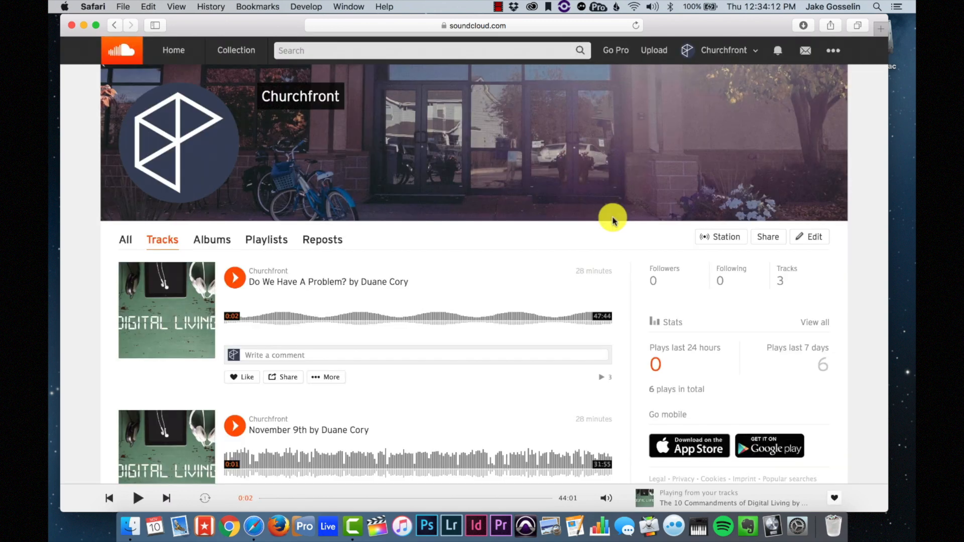
- Copy the Digital Living playlist's embed code in the visual player style with artwork
left_click(270, 245)
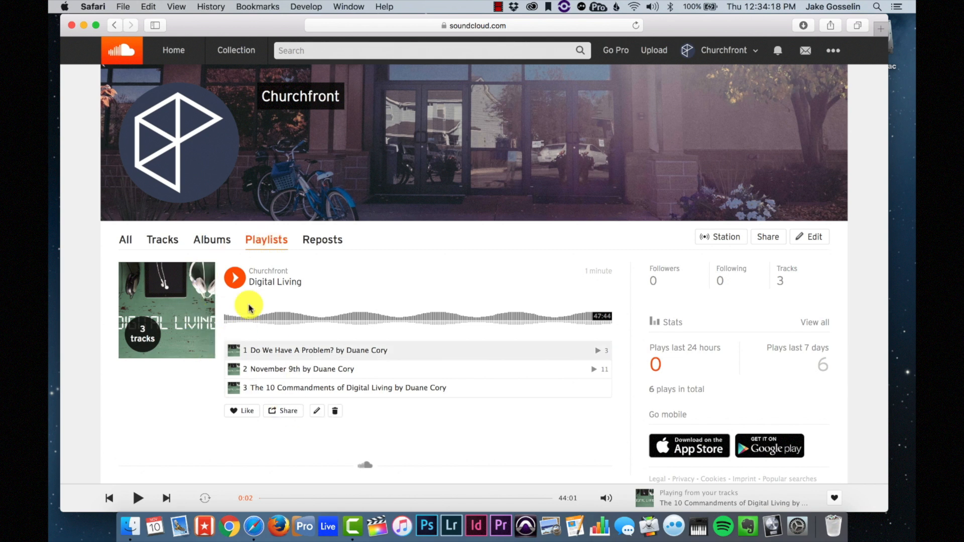
left_click(286, 413)
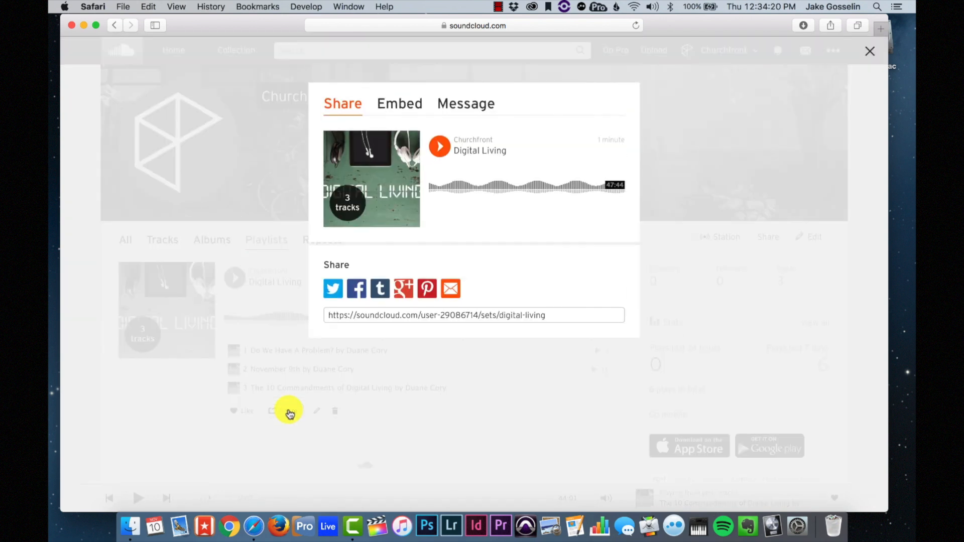
left_click(399, 107)
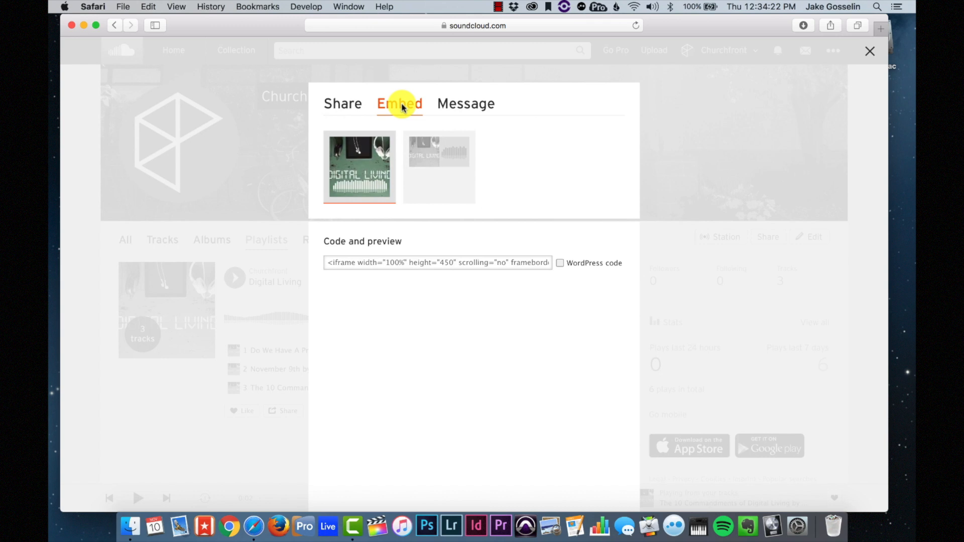
left_click(456, 195)
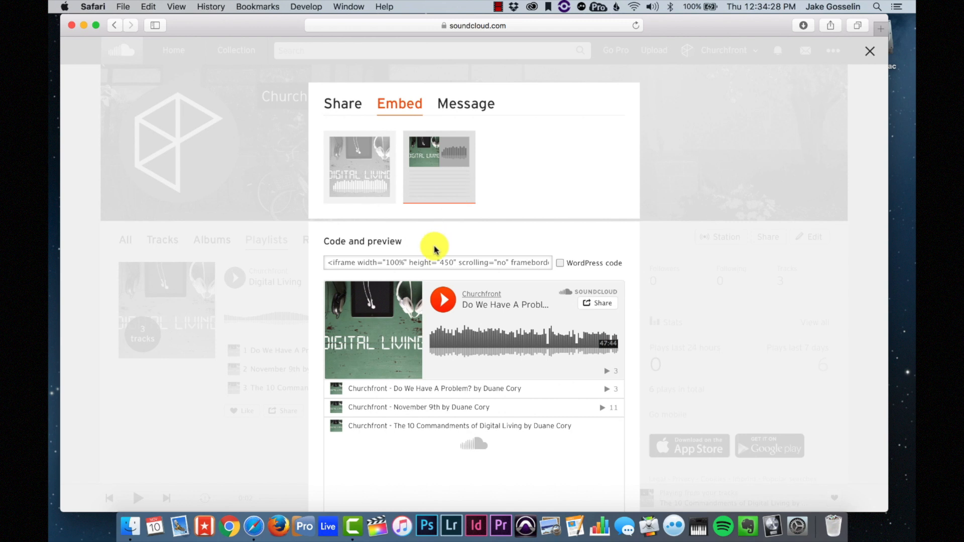
scroll(437, 301, "down", 3)
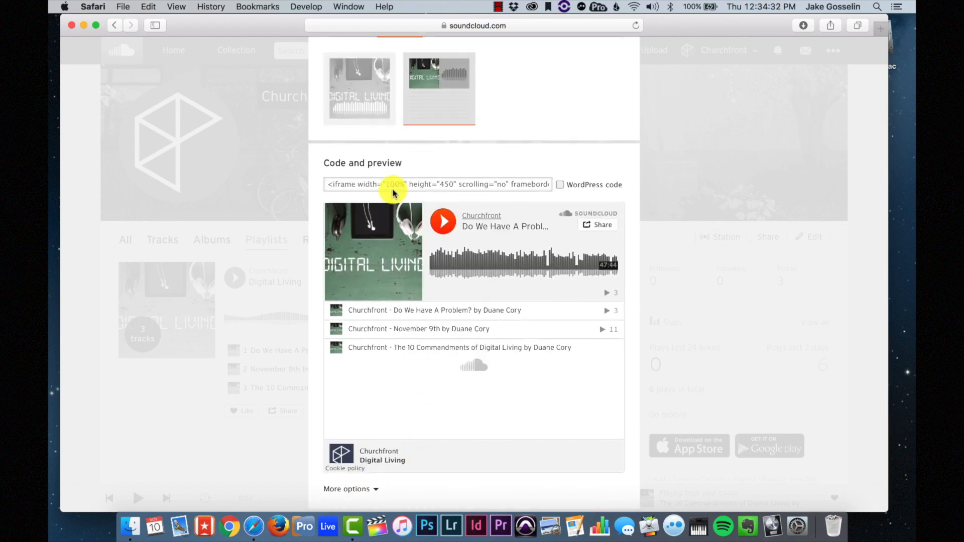
left_click(414, 190)
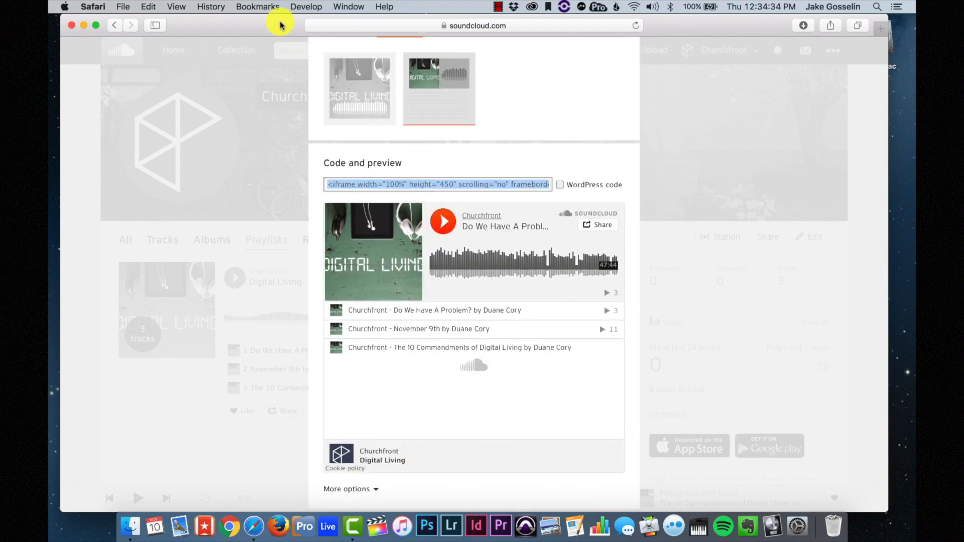
mouse_move(281, 26)
left_mouse_down()
mouse_move(281, 78)
mouse_move(284, 28)
left_mouse_up()
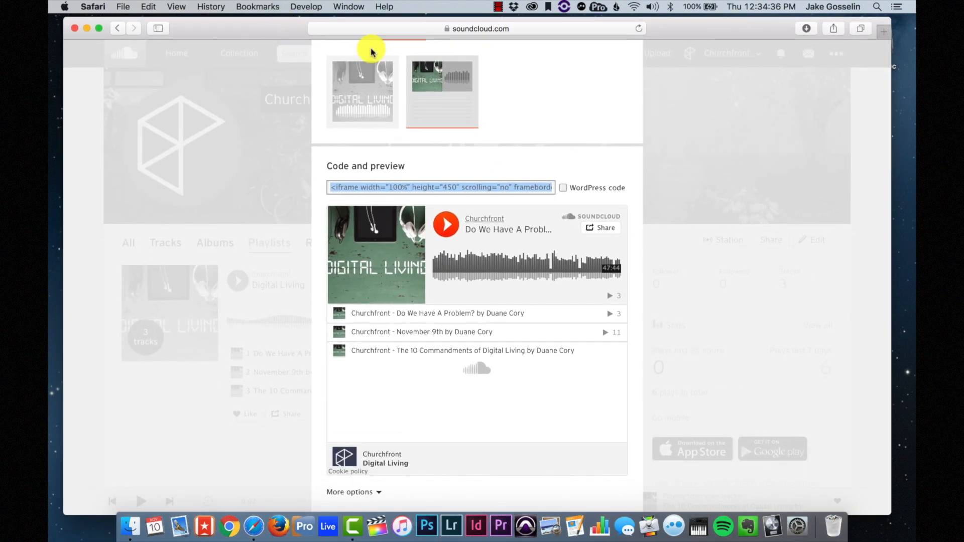
left_click(790, 147)
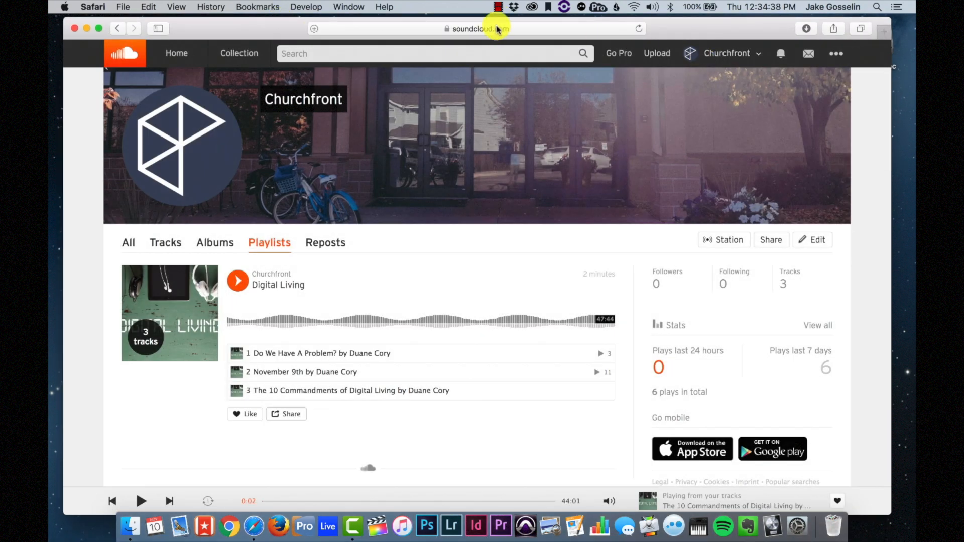
- Open the Deer Creek Church site's Sermons page and start editing its content
key("super+t")
type("deer")
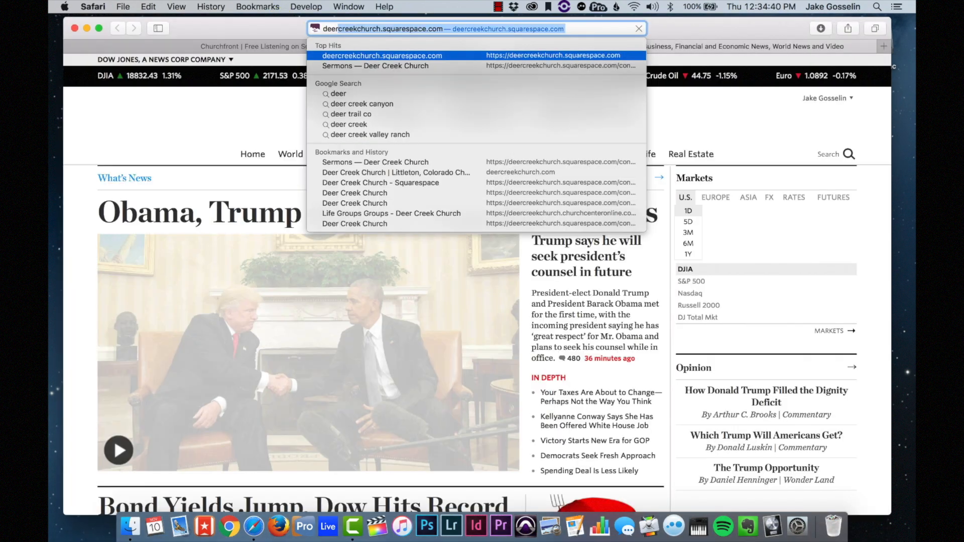
key("Return")
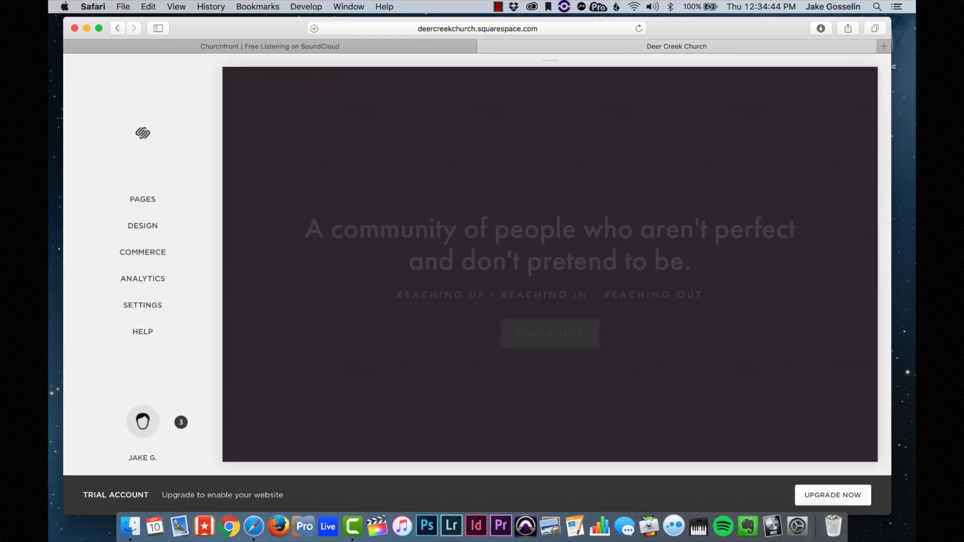
left_click(628, 108)
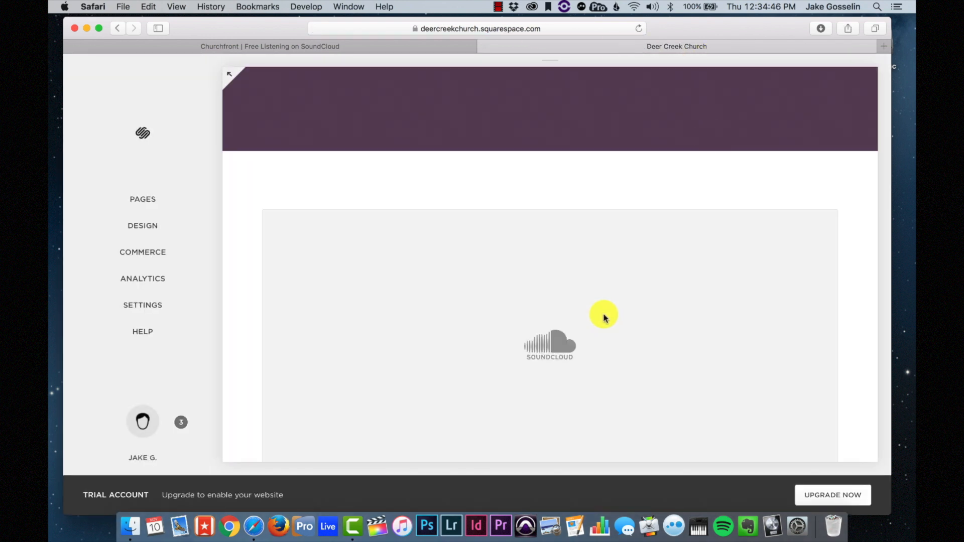
scroll(604, 318, "down", 5)
scroll(355, 231, "up", 8)
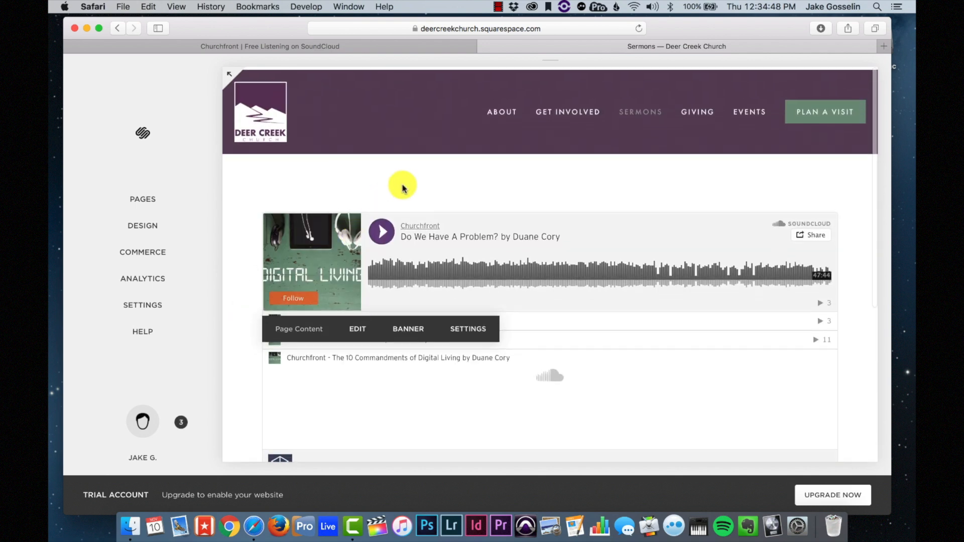
left_click(358, 196)
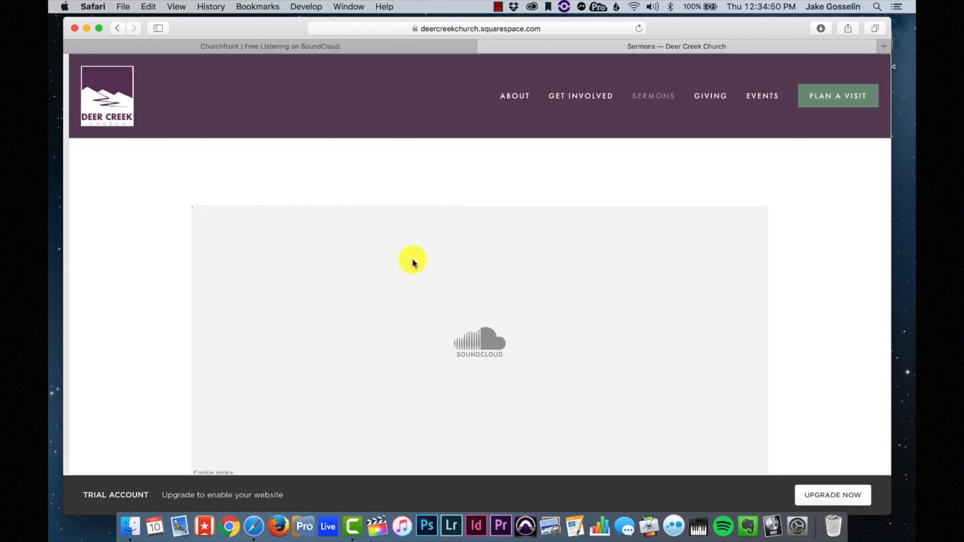
scroll(369, 394, "down", 5)
scroll(327, 364, "up", 5)
scroll(267, 419, "down", 5)
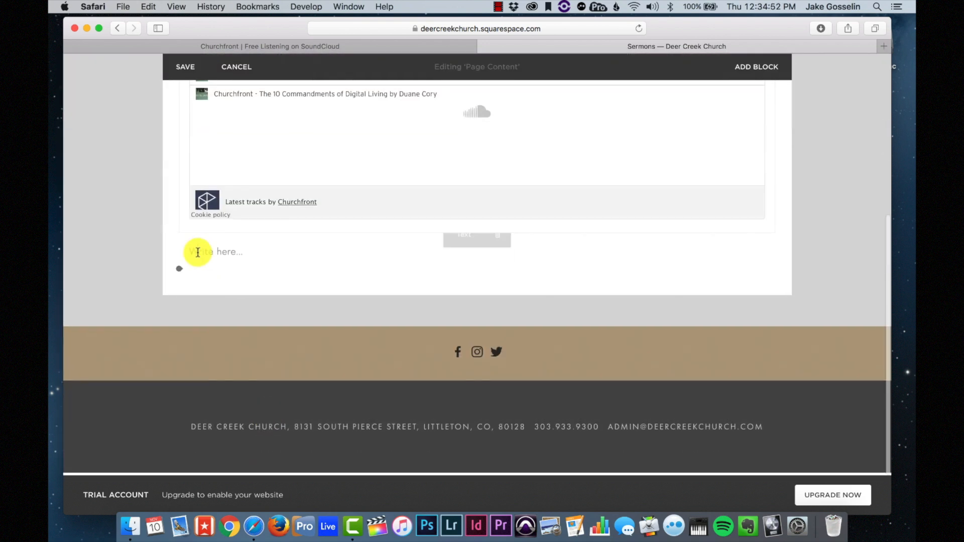
- Insert a code block below the player holding the Digital Living playlist embed code
left_click(182, 237)
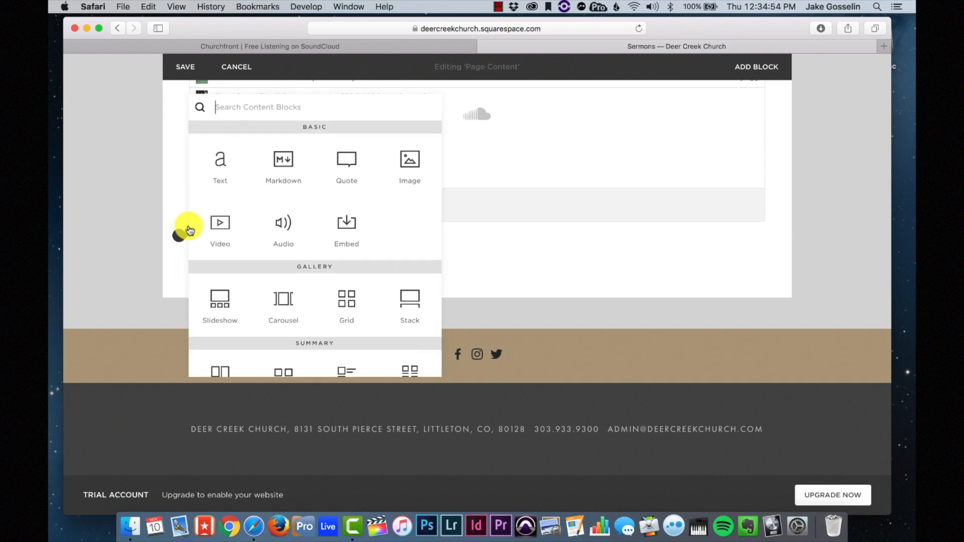
scroll(277, 224, "down", 5)
scroll(276, 227, "down", 1)
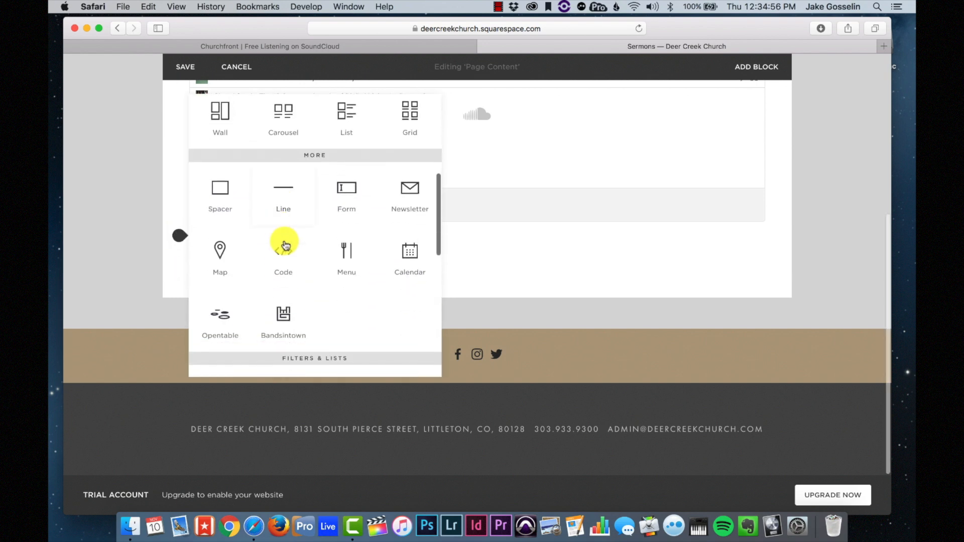
left_click(284, 250)
key("ctrl+a")
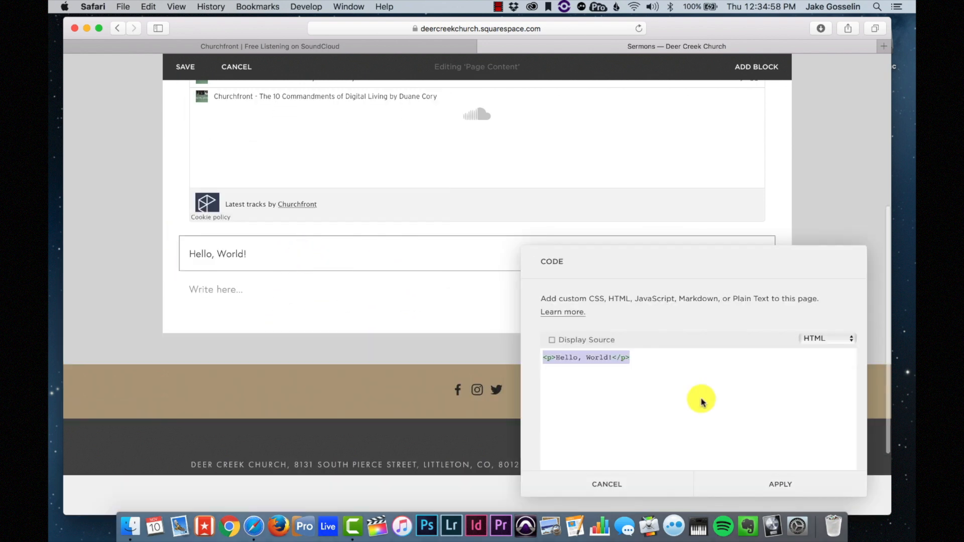
type("<iframe width=\"100%\" height=\"450\" scrolling=\"no\" frameborder=\"no\" src=\"https://w.soundcloud.com/player/?url=https%3A//api.soundcloud.com/playlists/274485010&amp;color=ff5500&amp;auto_play=false&amp;hide_related=false&amp;show_comments=true&amp;show_user=true&amp;show_reposts=false\"></iframe>")
left_click(767, 484)
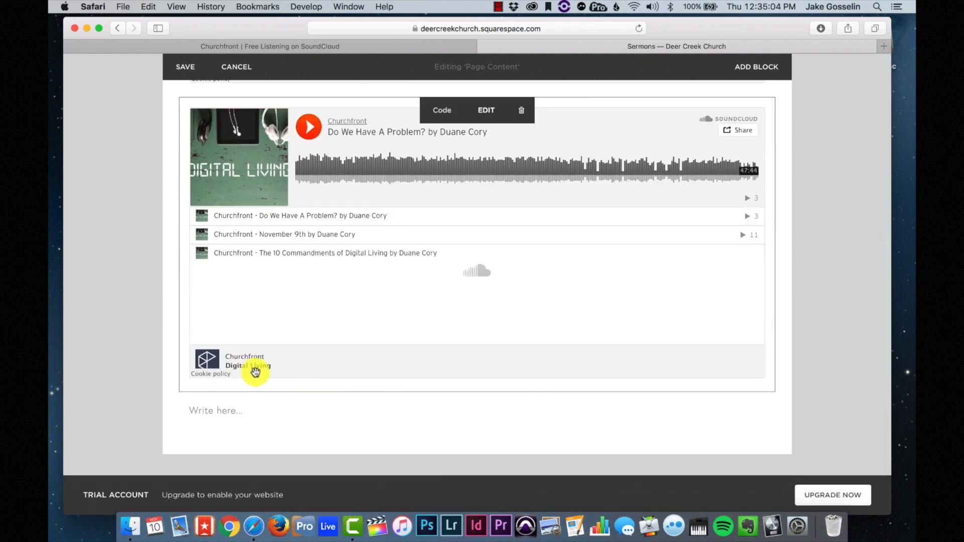
scroll(249, 372, "up", 5)
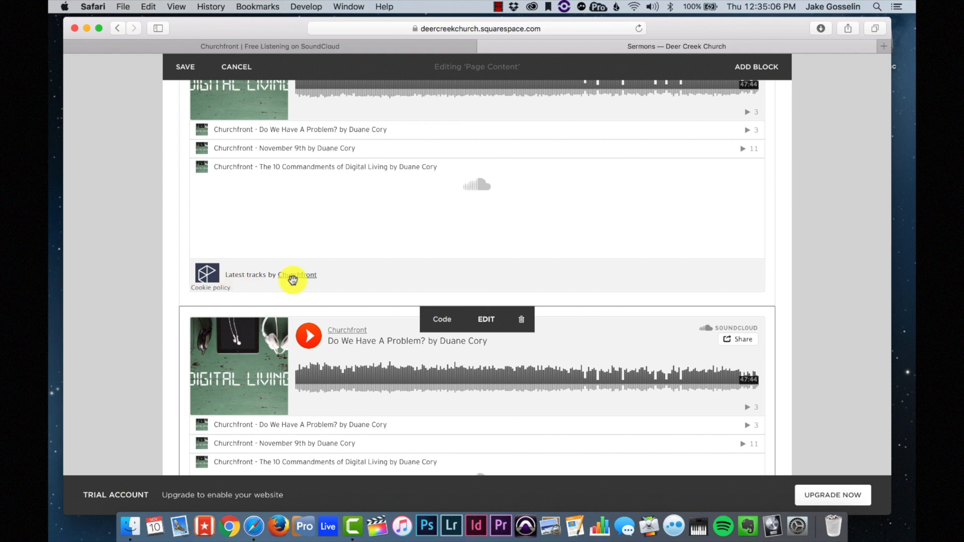
scroll(325, 276, "up", 3)
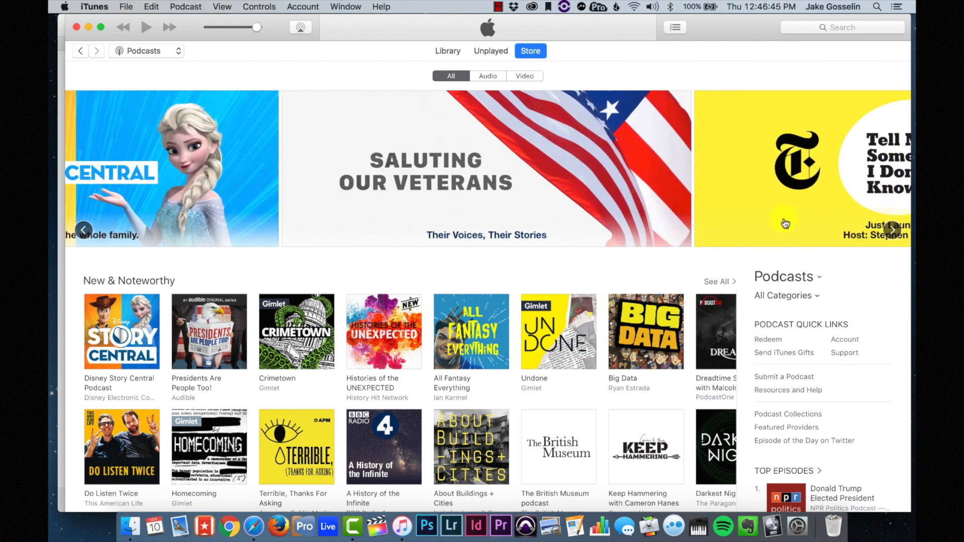
- Open the iTunes Store account options and choose Create Apple ID
left_click(310, 7)
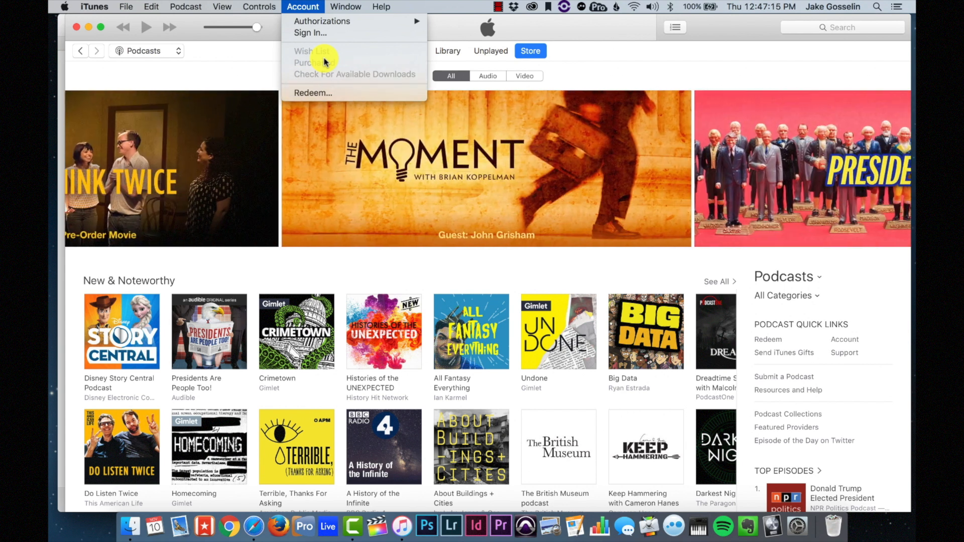
left_click(834, 308)
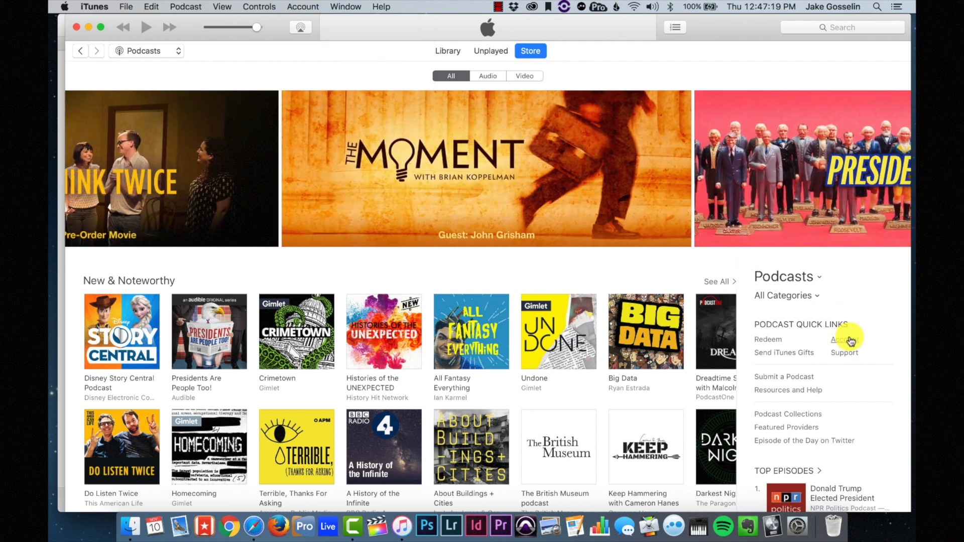
left_click(849, 340)
left_click(402, 211)
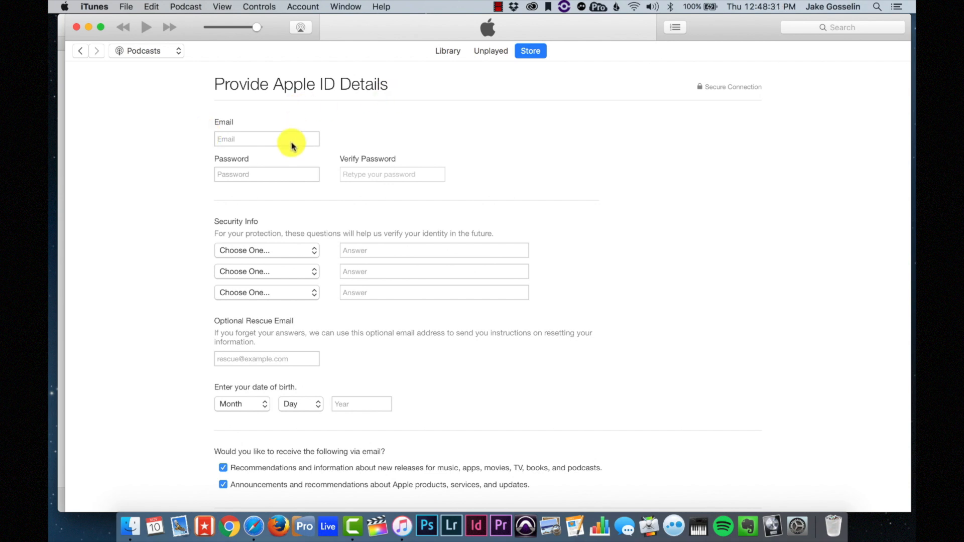
- Switch the iTunes Store section from Music to Podcasts
scroll(286, 142, "down", 3)
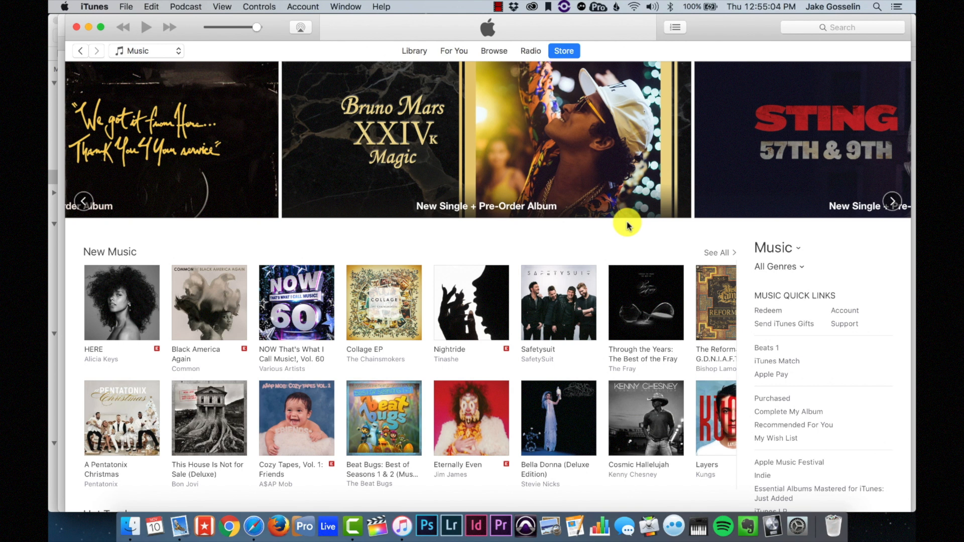
left_click(783, 249)
left_click(770, 297)
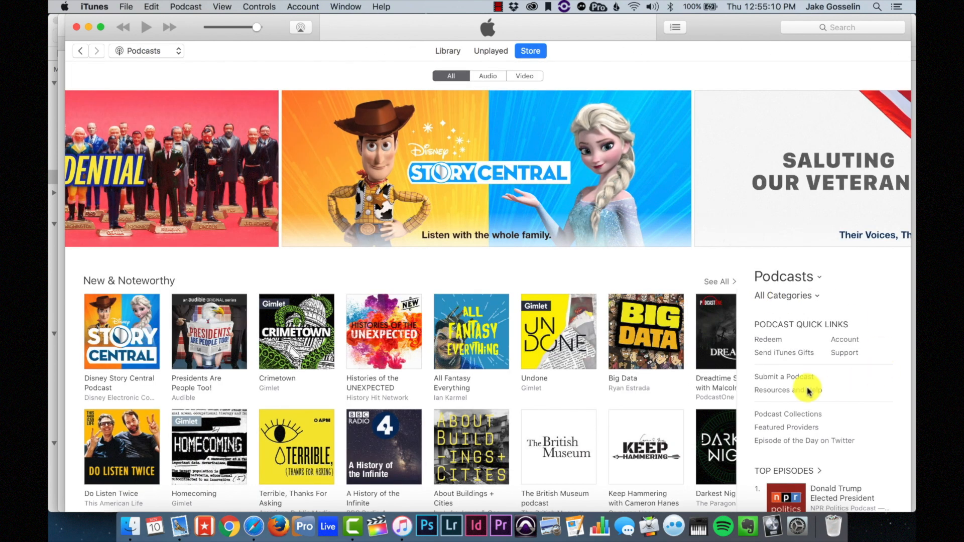
- Sign in to Podcast Providers with the Apple ID password, declining to save it
left_click(793, 377)
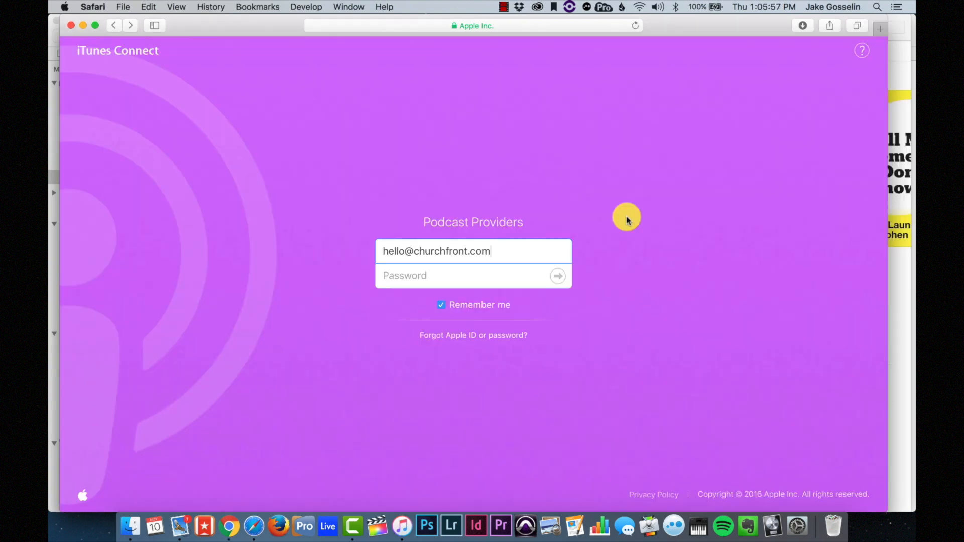
left_click(485, 275)
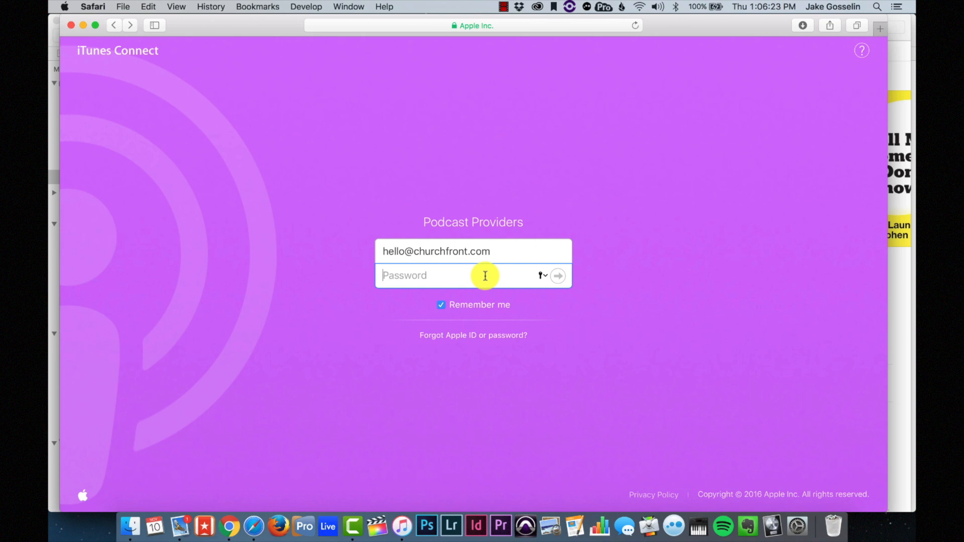
type("••••••••••••")
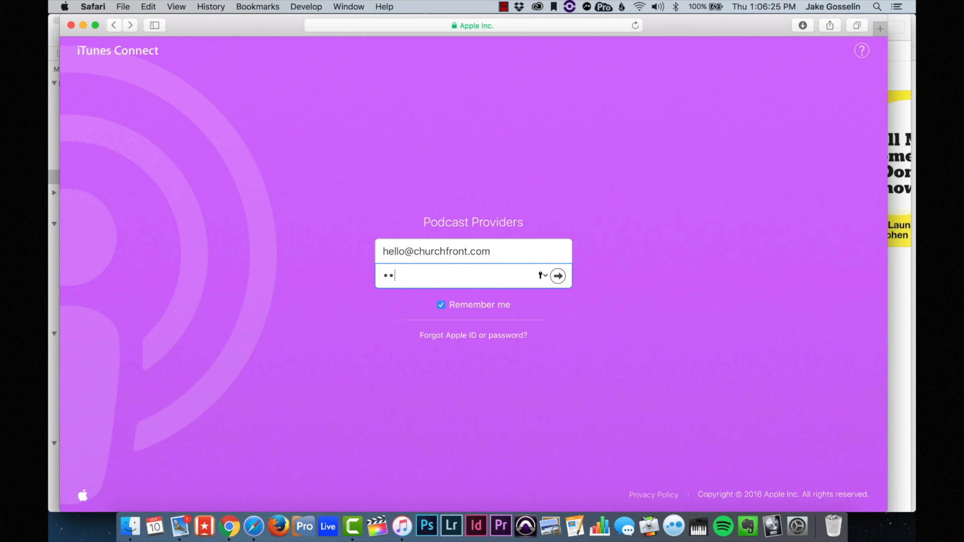
type("•••••")
key("Return")
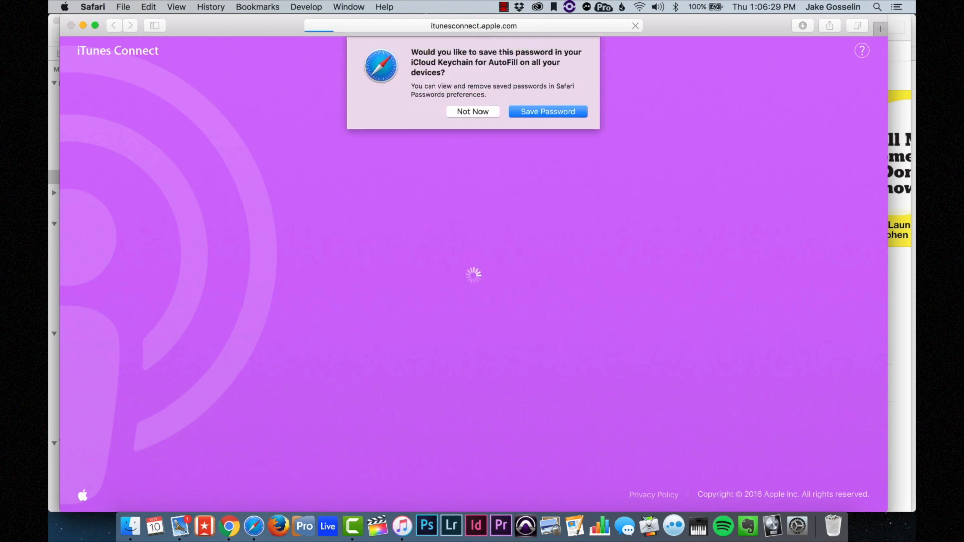
left_click(483, 114)
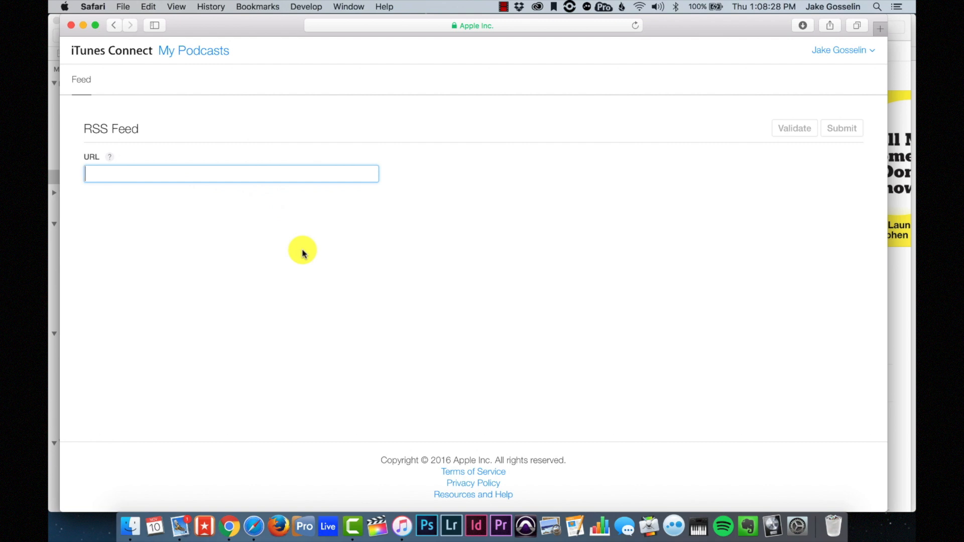
- Load soundcloud.com in a new browser tab and open its extra options menu
key("super+t")
left_click(394, 25)
type("soun")
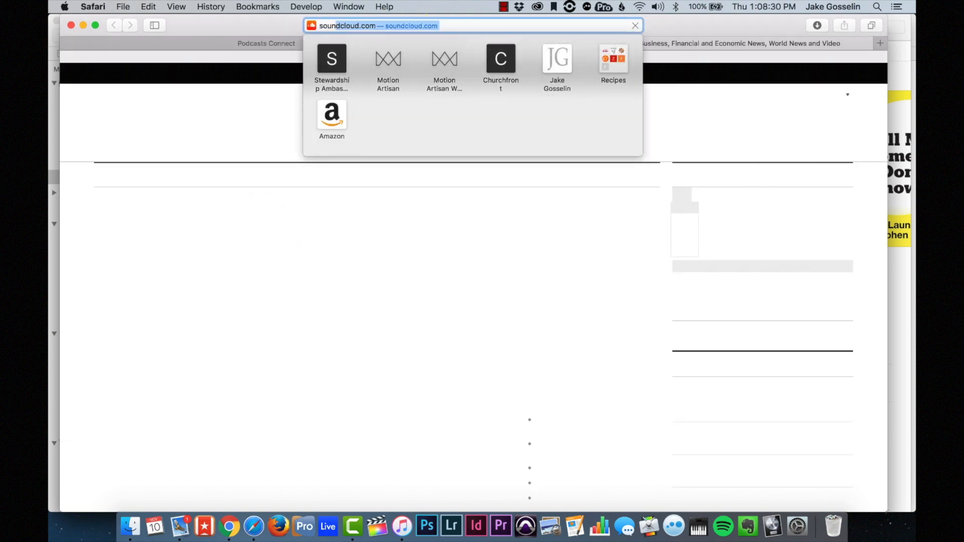
key("Return")
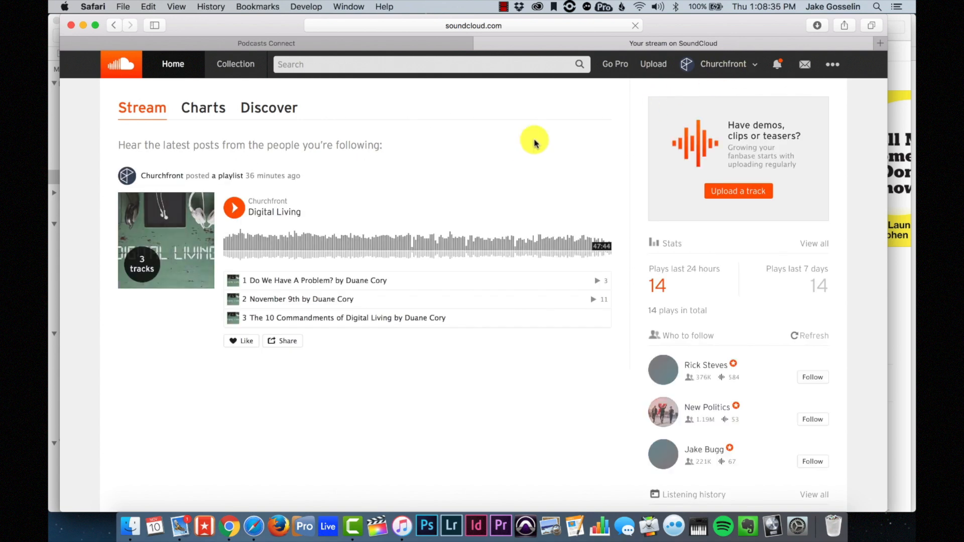
left_click(838, 65)
- Save SoundCloud's RSS feed as Religion & Spirituality, with Churchfront as title and author
left_click(776, 346)
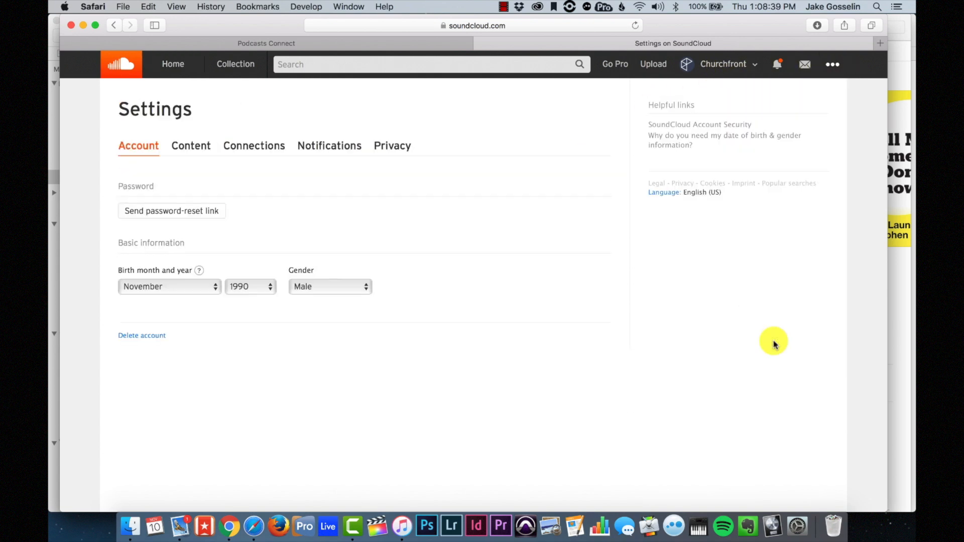
left_click(253, 147)
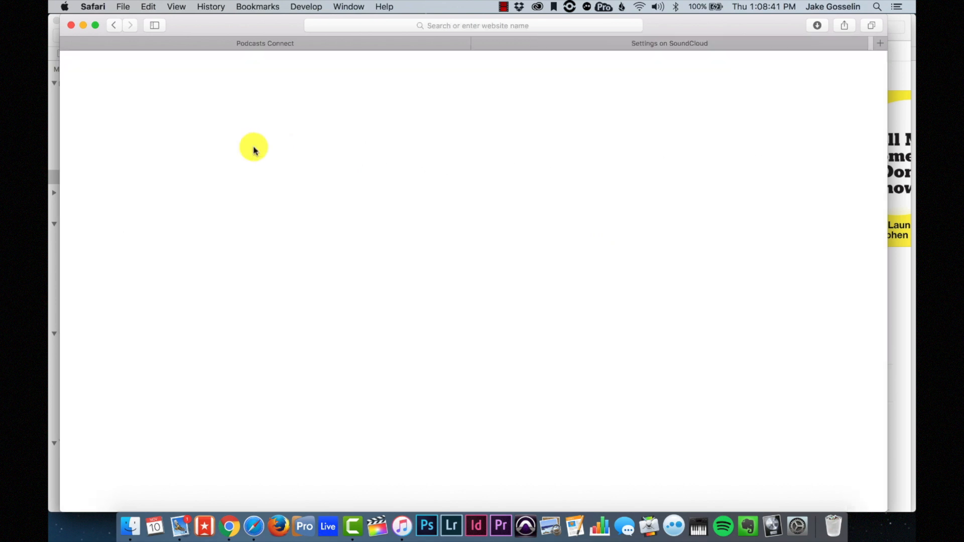
left_click(205, 148)
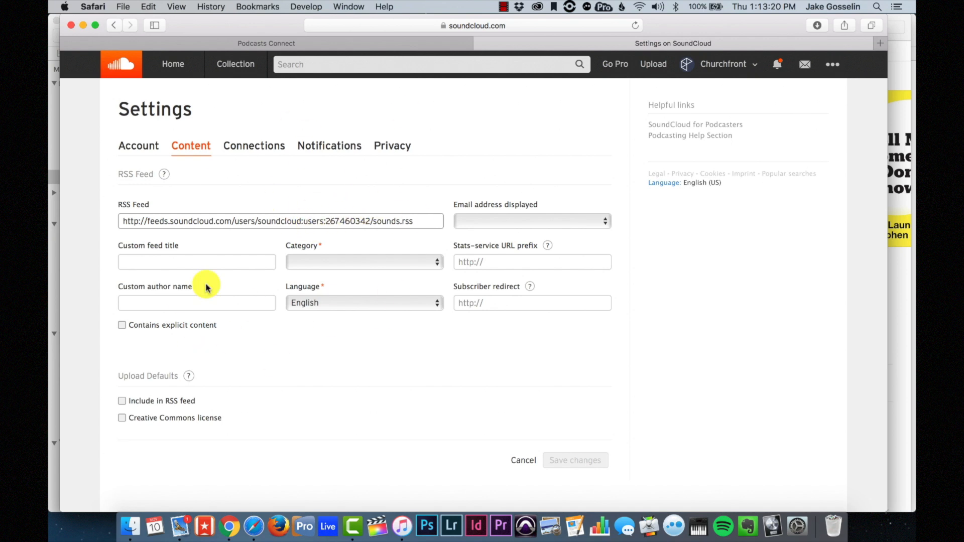
left_click(322, 264)
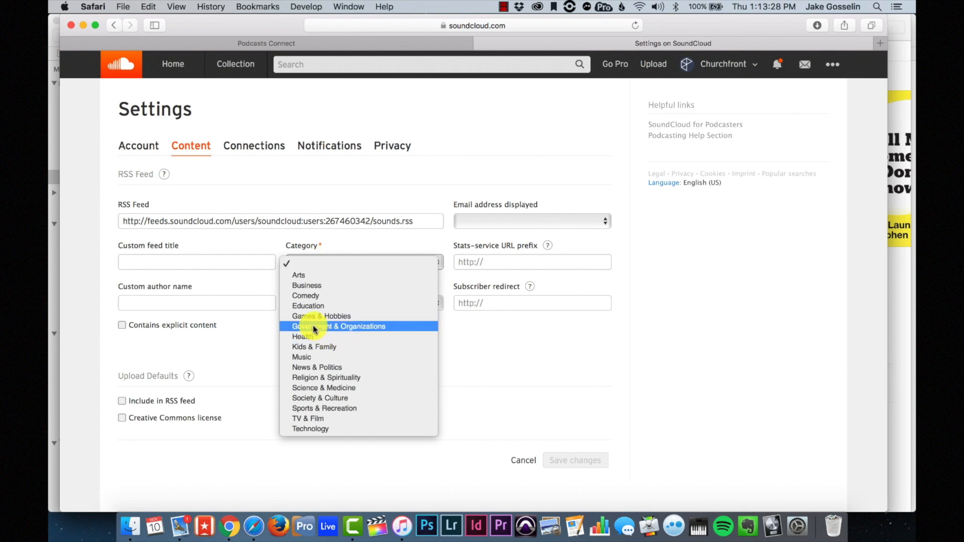
left_click(316, 378)
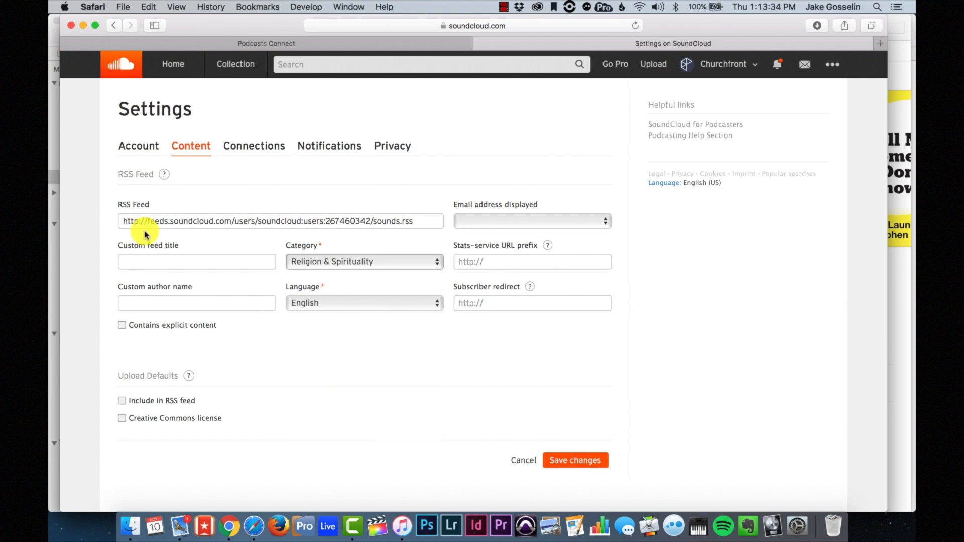
left_click(172, 264)
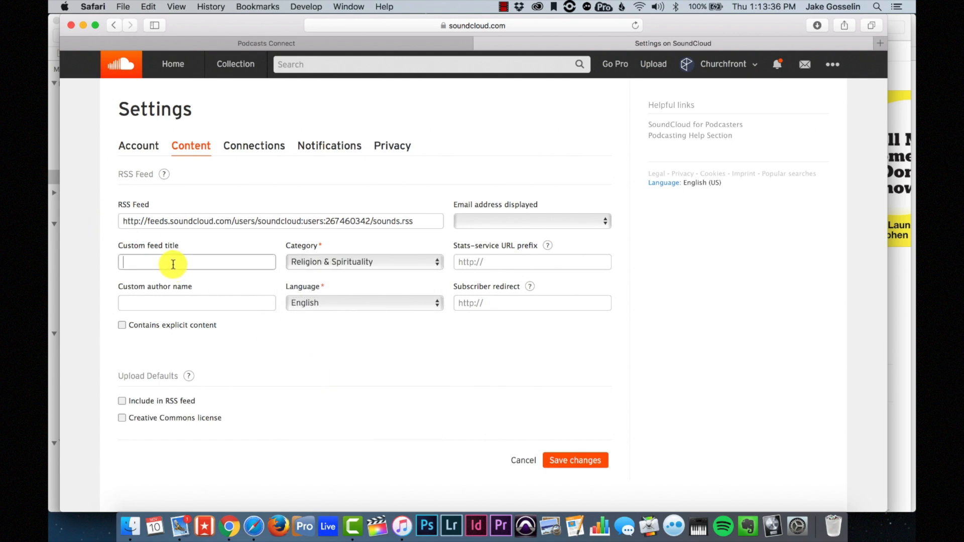
type("Churchfront")
left_click(180, 302)
type("Chur")
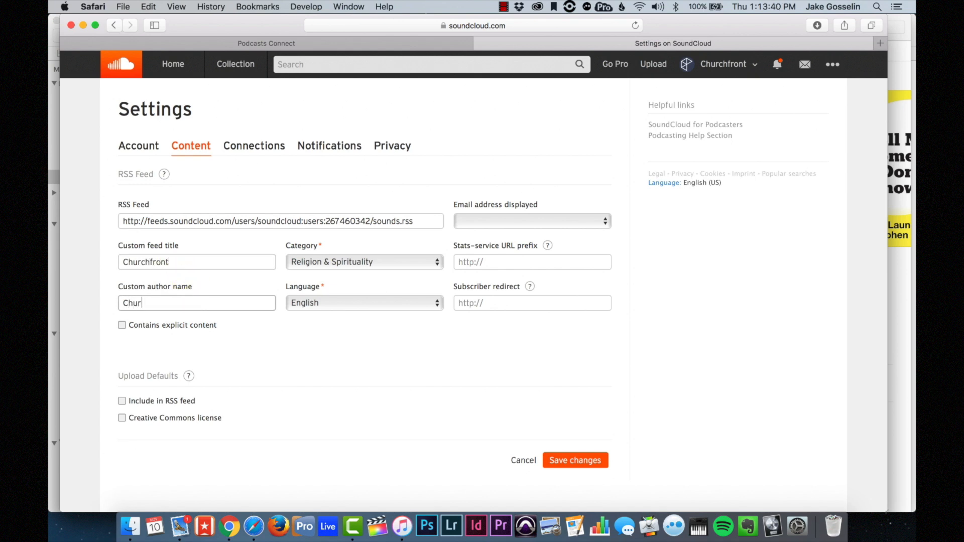
type("chfront")
left_click(322, 358)
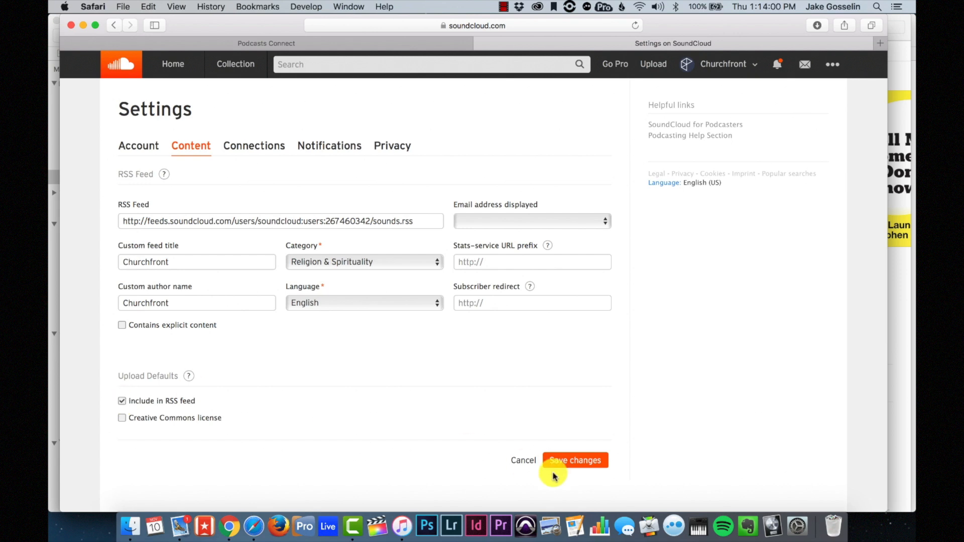
left_click(584, 458)
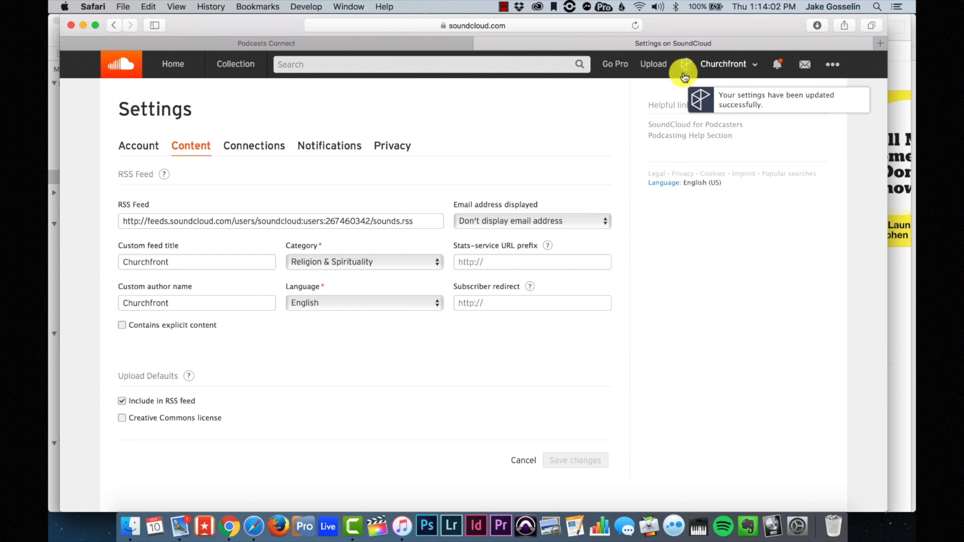
- Go to the Churchfront profile and include the Do We Have A Problem? track in the RSS feed
left_click(724, 66)
left_click(638, 97)
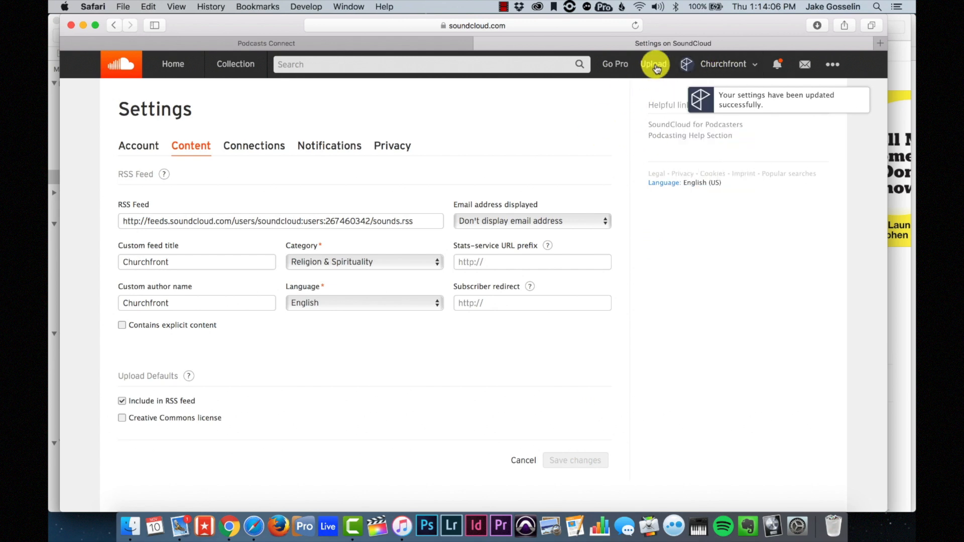
left_click(727, 63)
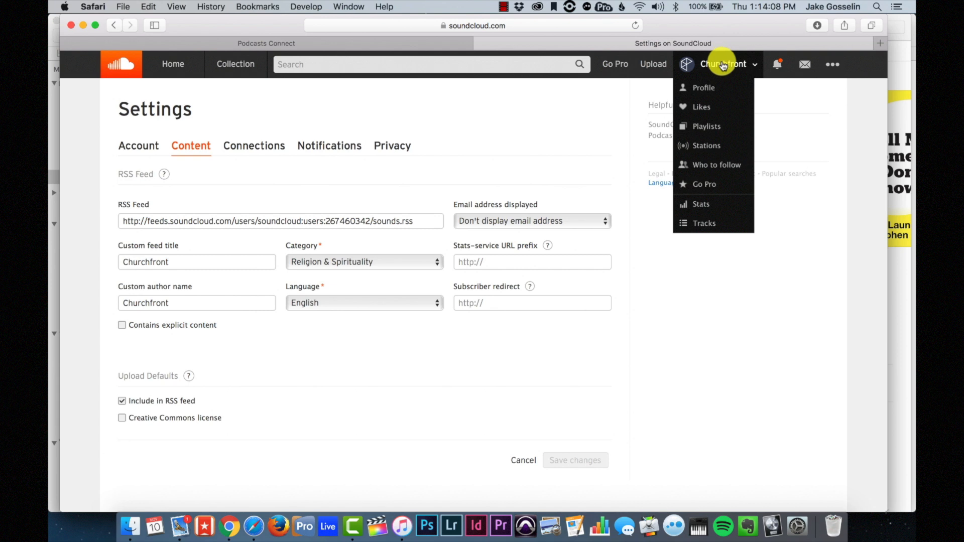
left_click(710, 64)
left_click(710, 63)
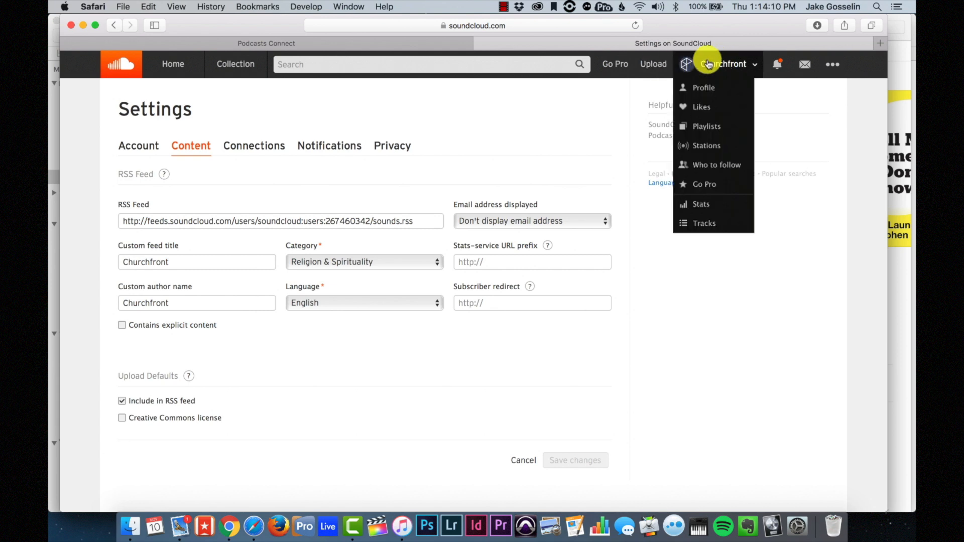
left_click(703, 89)
scroll(379, 300, "down", 3)
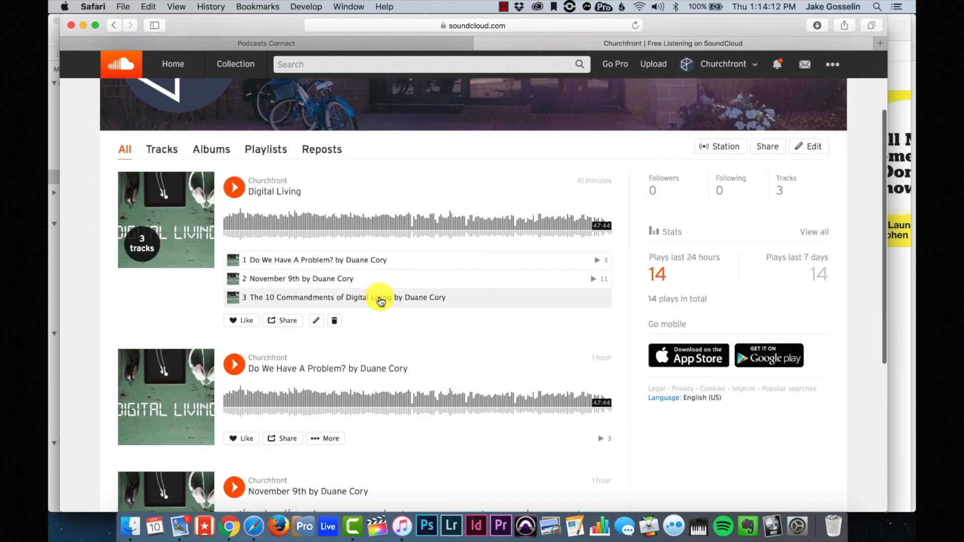
scroll(367, 261, "down", 5)
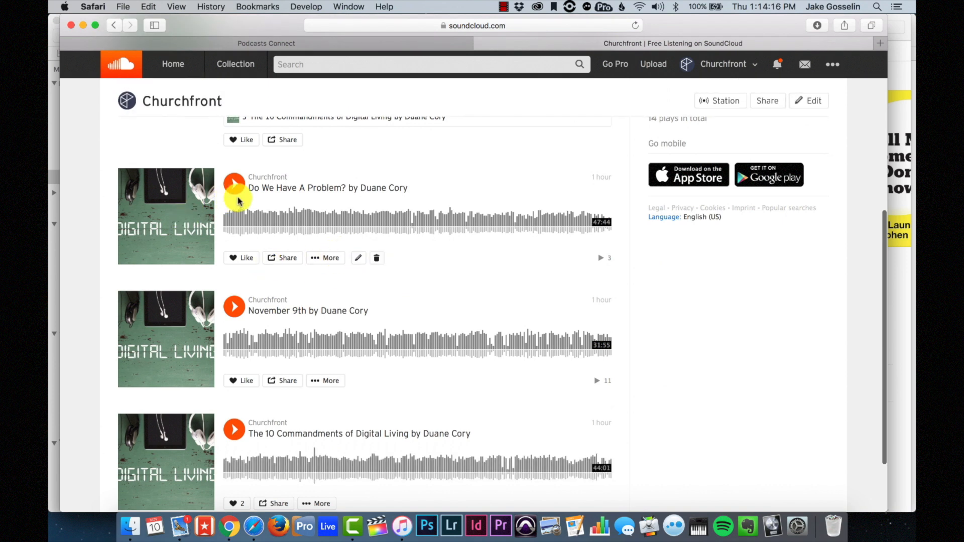
scroll(315, 208, "down", 1)
left_click(358, 235)
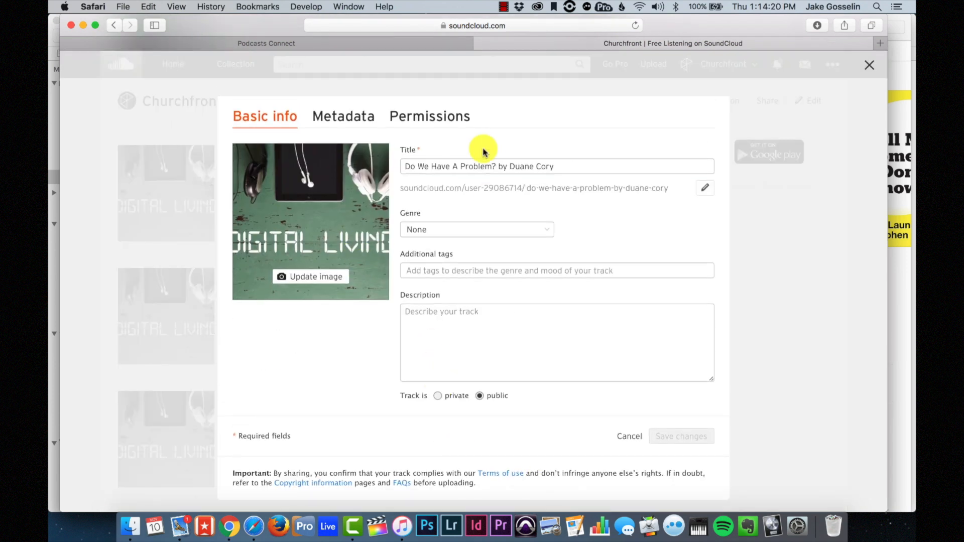
left_click(360, 111)
left_click(402, 115)
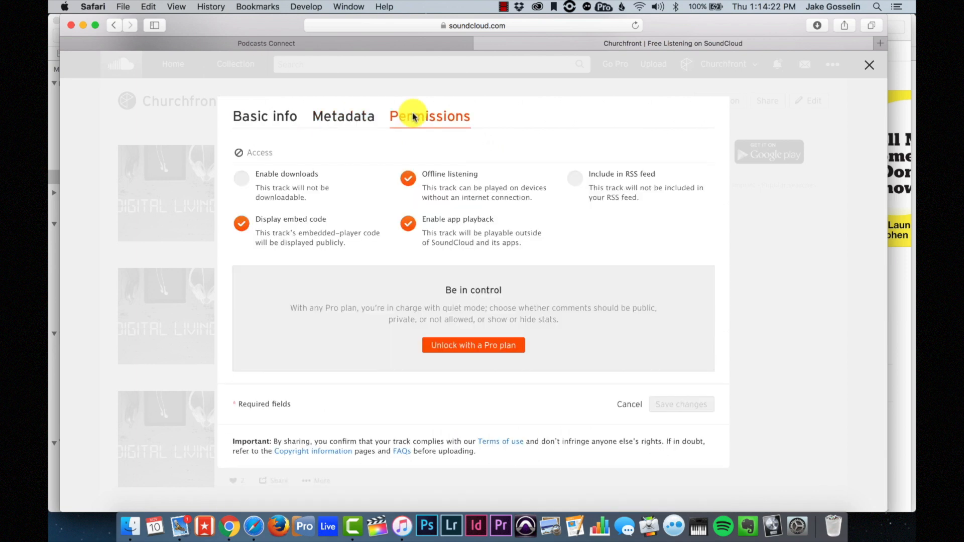
left_click(574, 178)
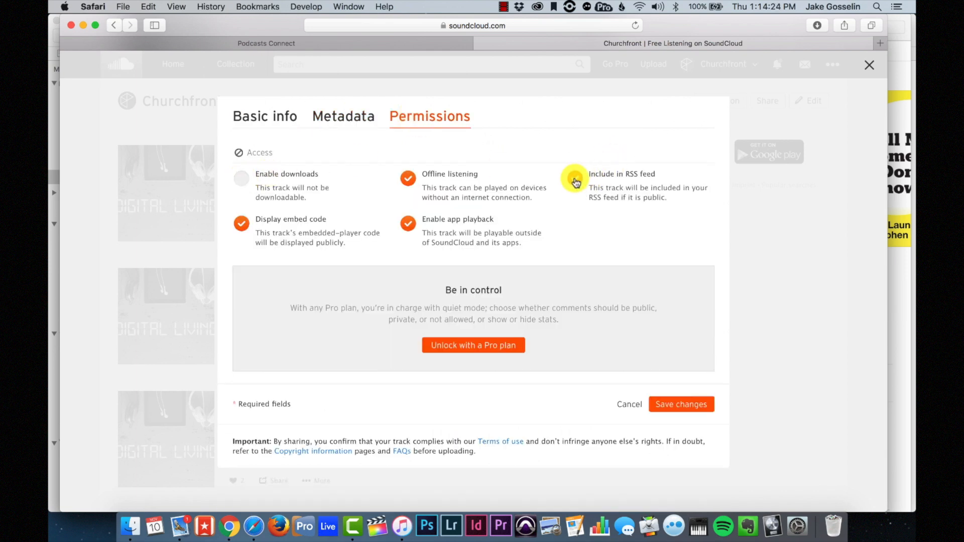
left_click(684, 404)
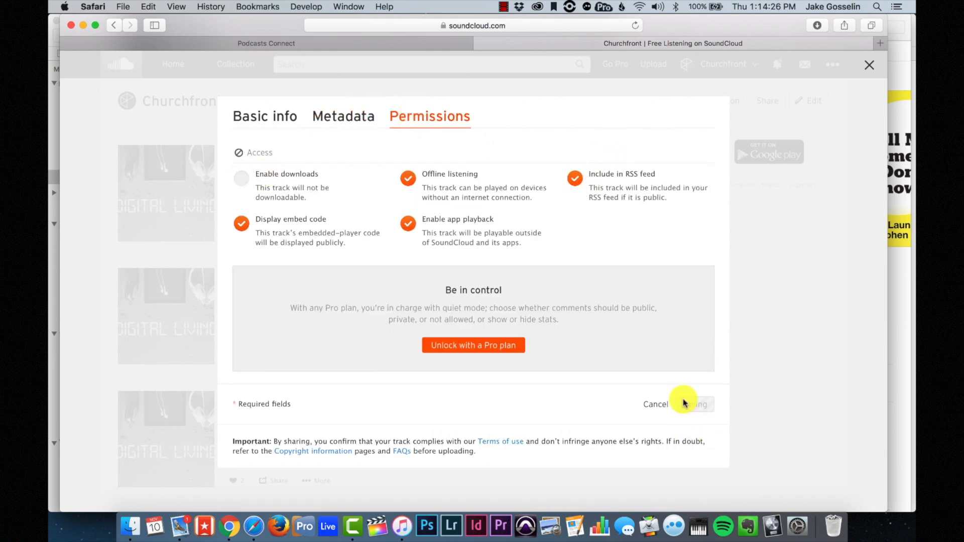
- Include the November 9th and The 10 Commandments of Digital Living tracks in the RSS feed
scroll(357, 291, "down", 2)
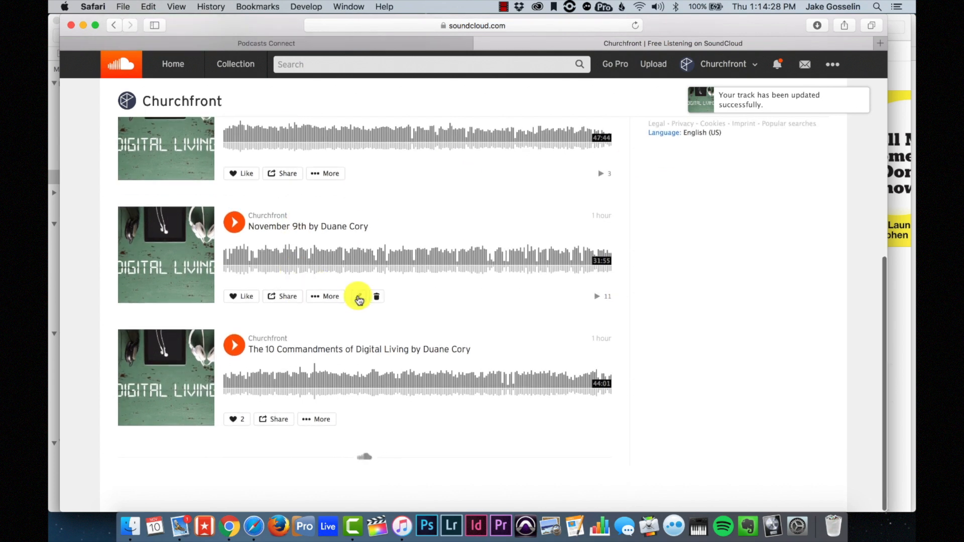
left_click(357, 297)
left_click(437, 119)
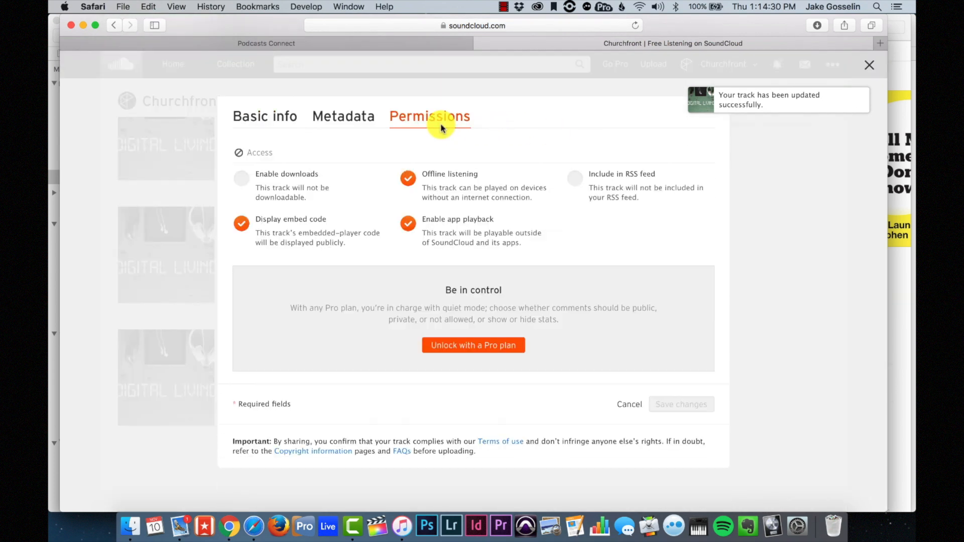
left_click(575, 181)
left_click(690, 405)
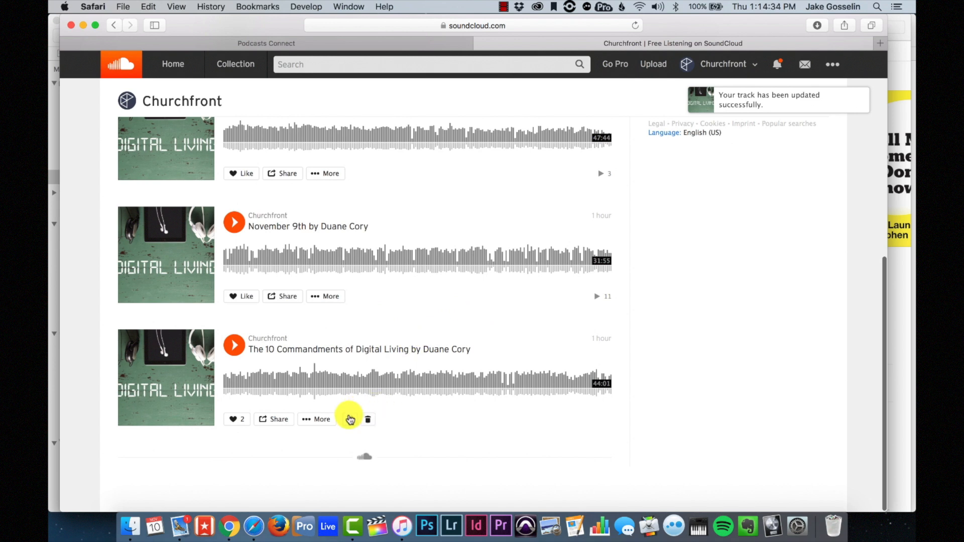
left_click(349, 417)
left_click(436, 121)
left_click(575, 179)
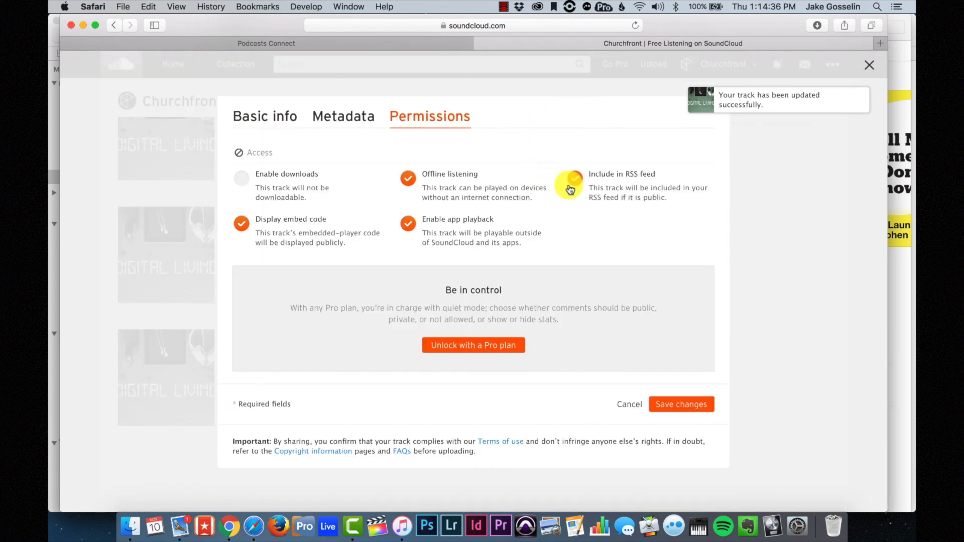
left_click(688, 406)
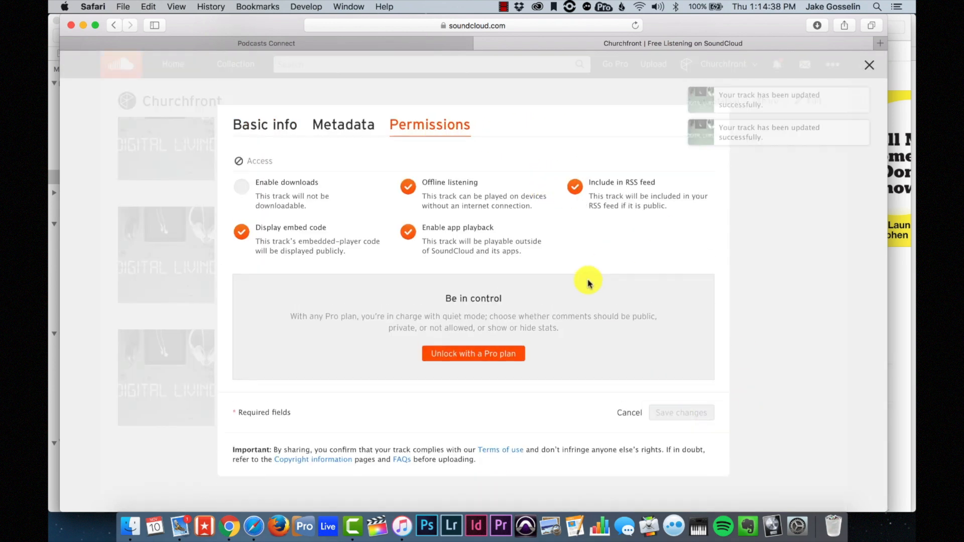
scroll(589, 284, "up", 10)
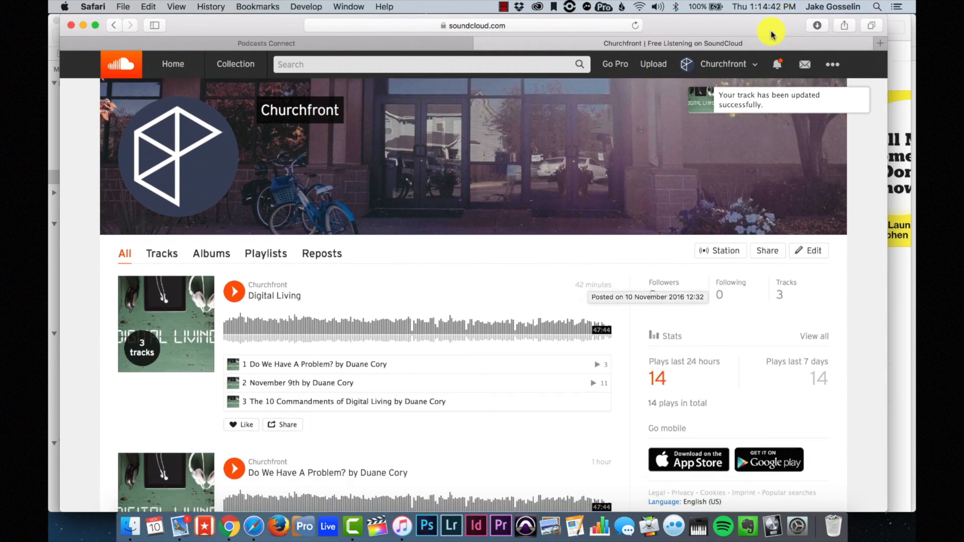
- Paste SoundCloud's RSS feed URL into the Podcasts Connect URL field and validate it
left_click(326, 42)
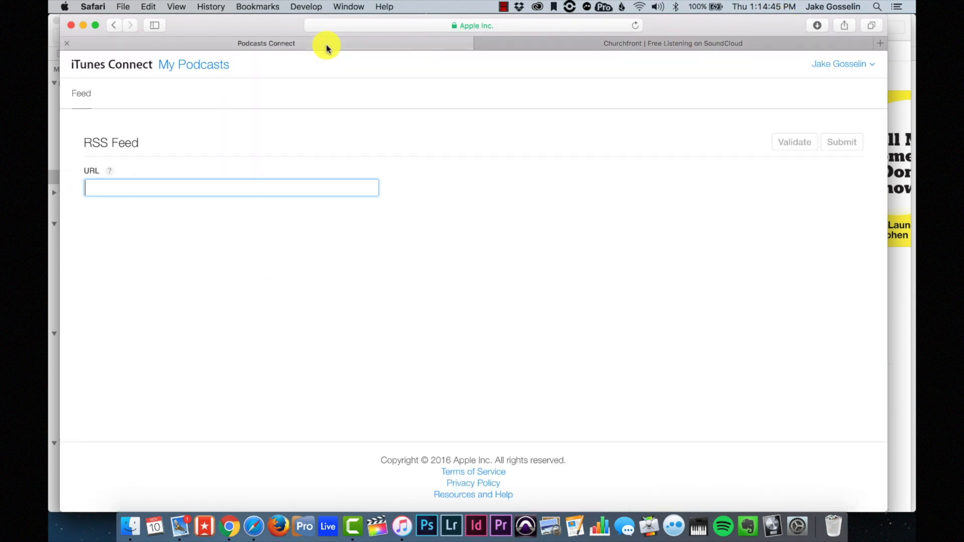
left_click(560, 43)
left_click(832, 64)
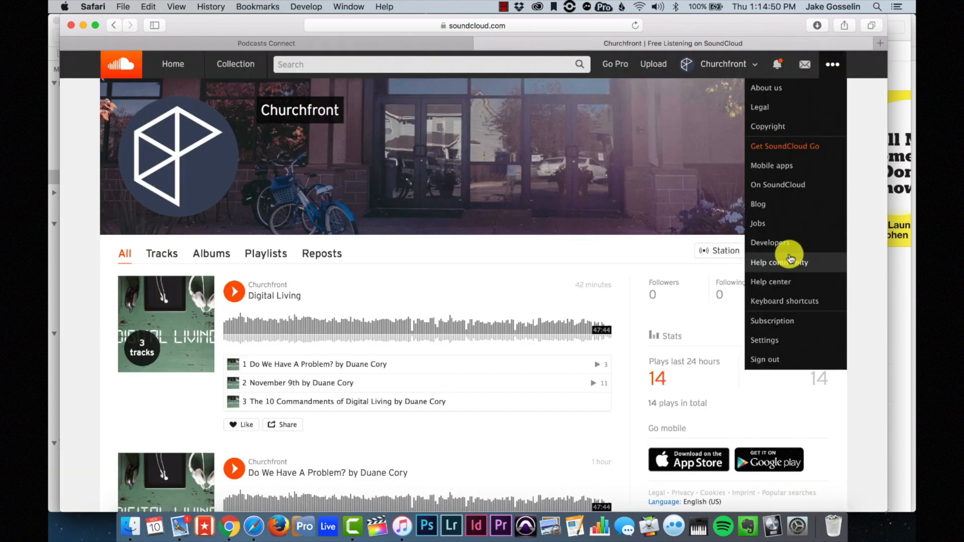
left_click(779, 341)
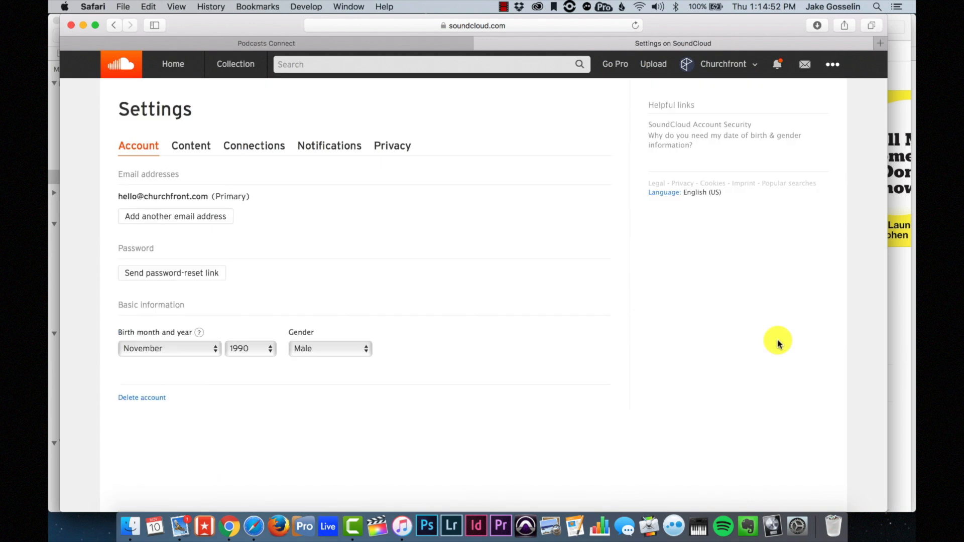
left_click(208, 142)
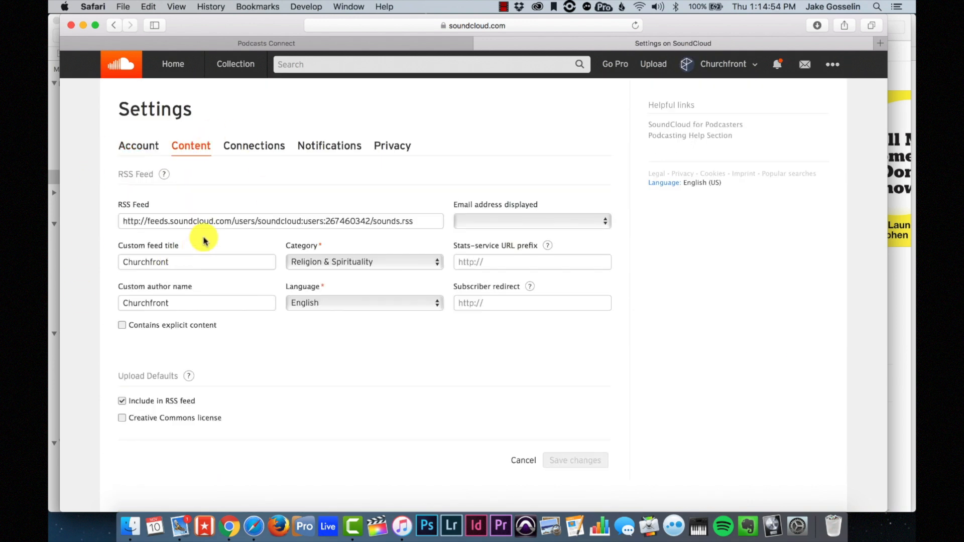
left_click(209, 223)
key("super+c")
left_click(253, 44)
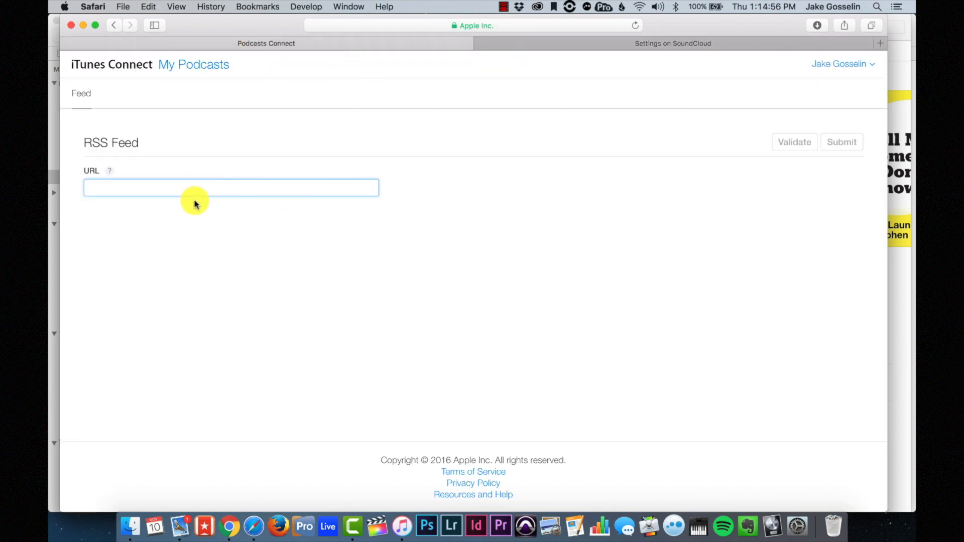
key("super+v")
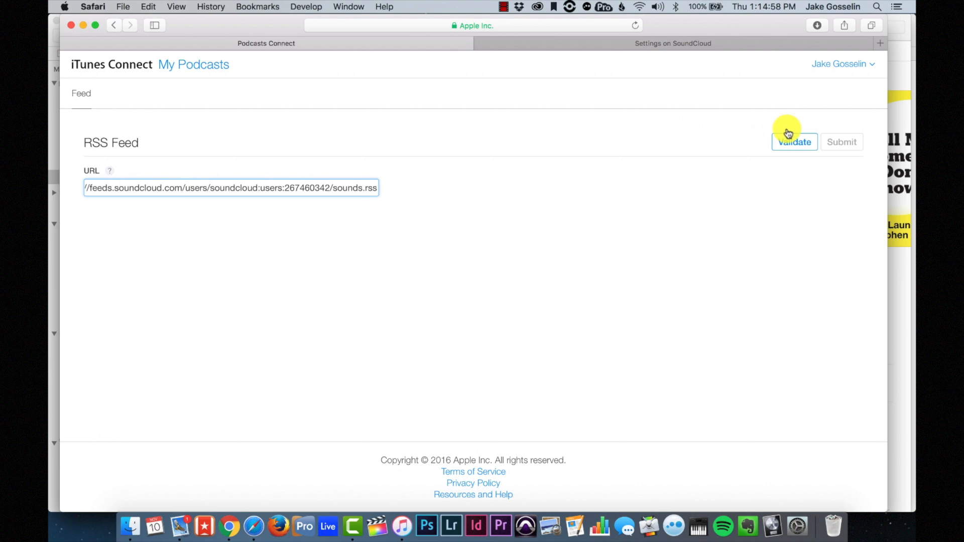
left_click(789, 145)
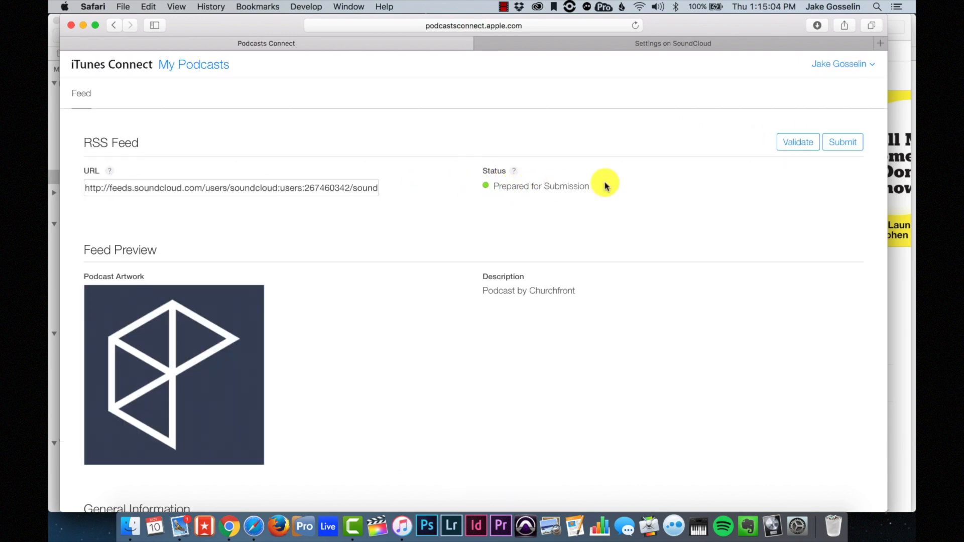
scroll(607, 205, "down", 3)
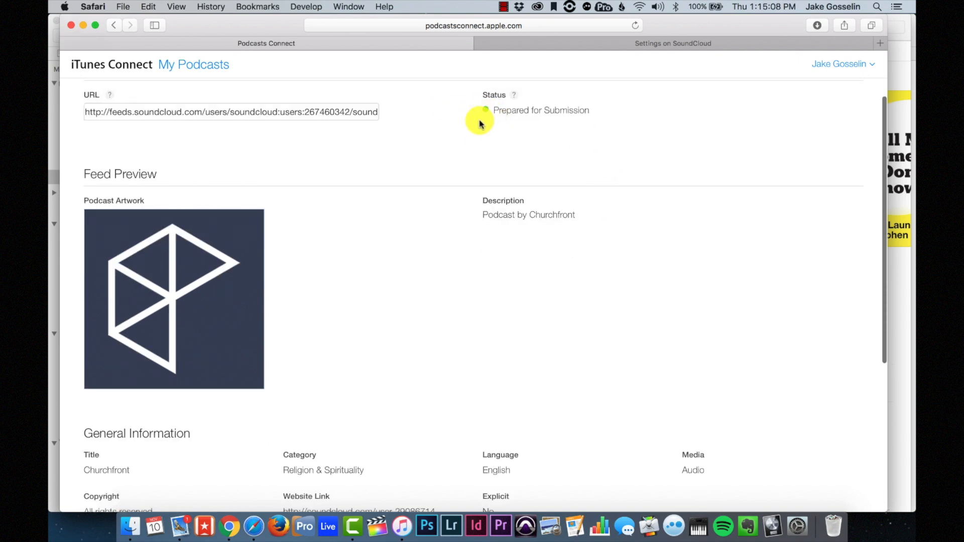
scroll(540, 152, "up", 3)
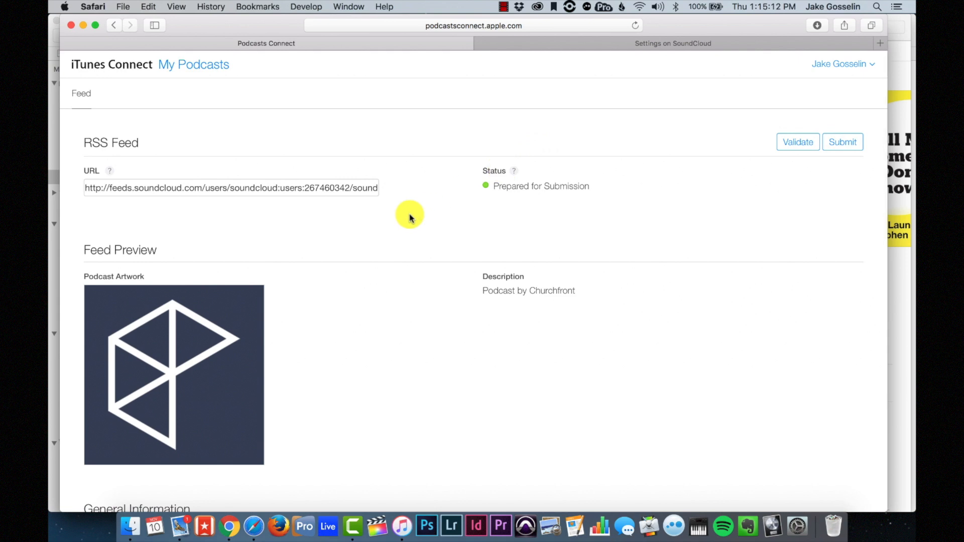
scroll(409, 217, "down", 3)
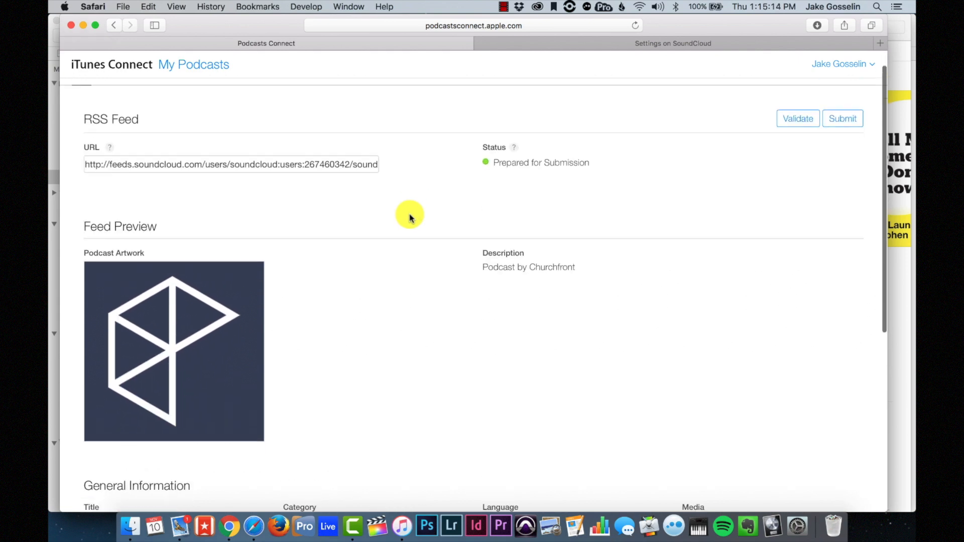
scroll(410, 218, "down", 1)
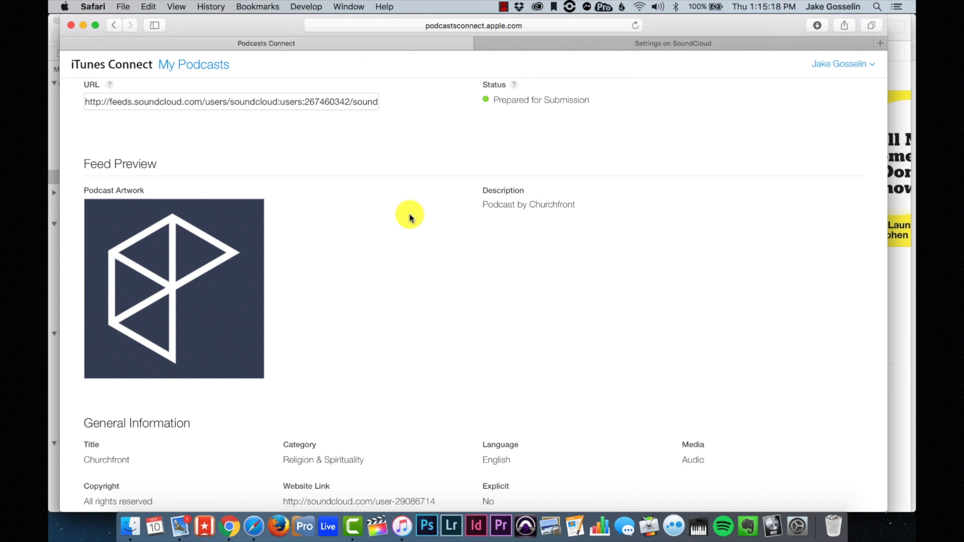
scroll(512, 126, "up", 2)
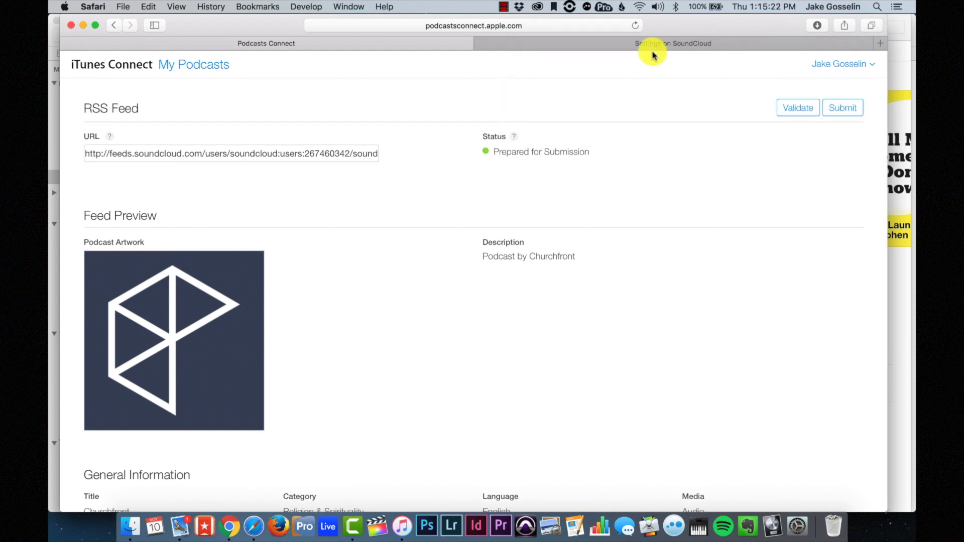
scroll(669, 131, "up", 2)
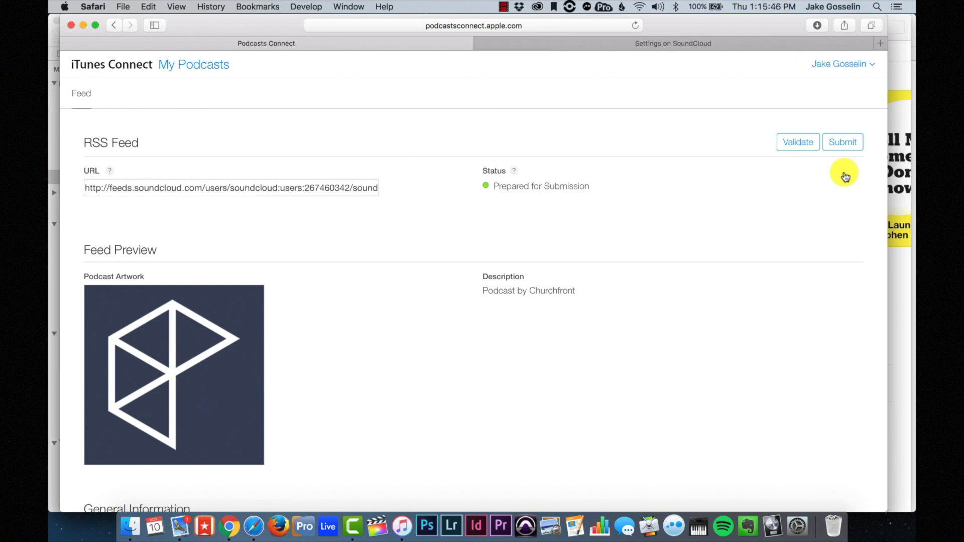
scroll(528, 323, "down", 4)
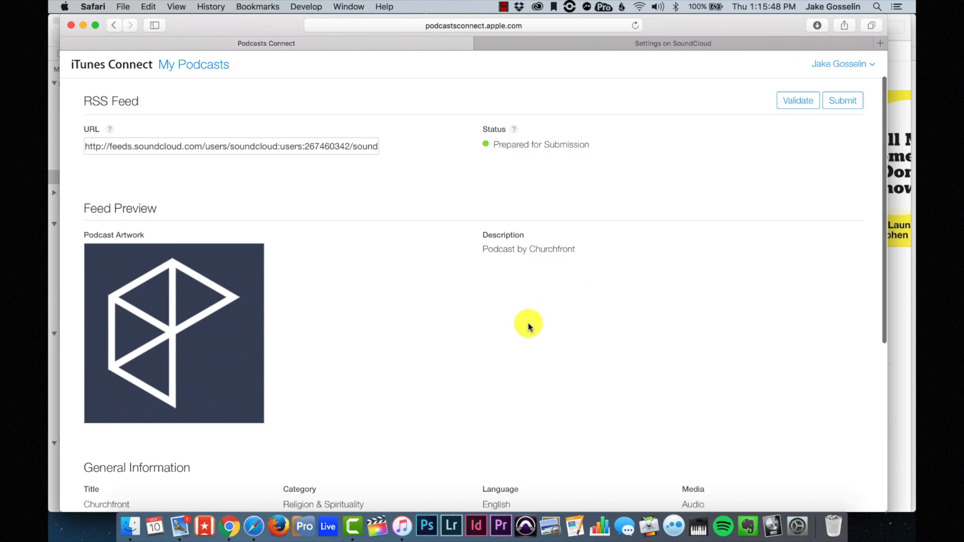
scroll(527, 326, "up", 4)
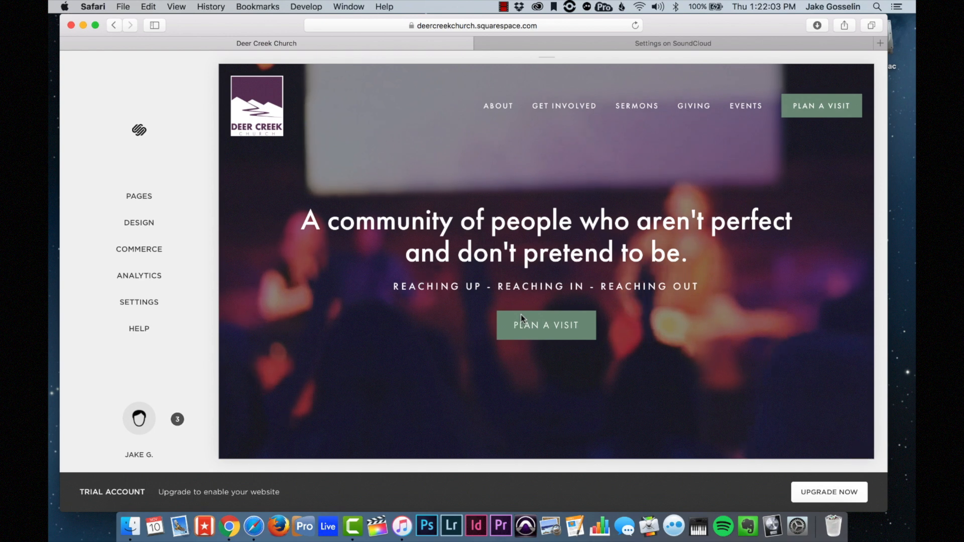
- In the Sermons page settings, type 'Subscribe to the podcast' into the description
left_click(637, 106)
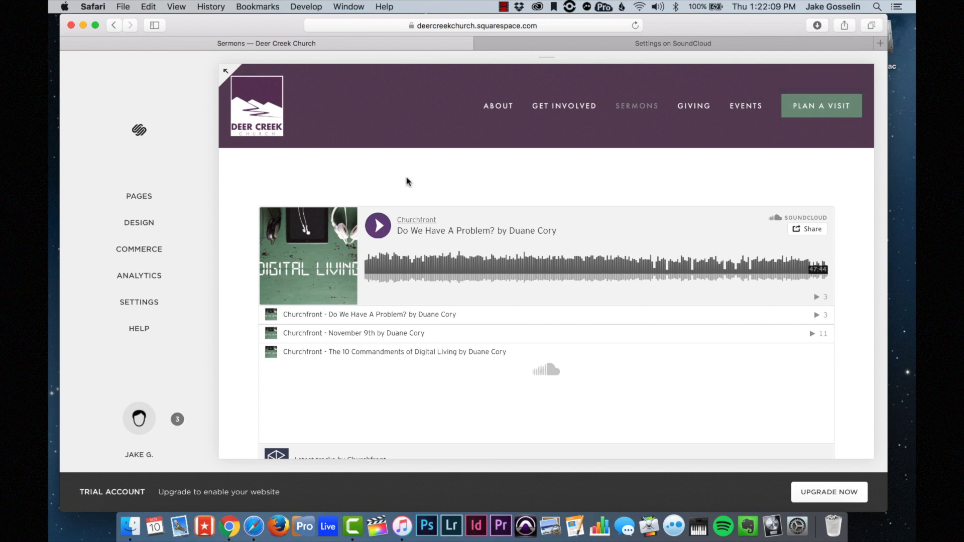
mouse_move(506, 192)
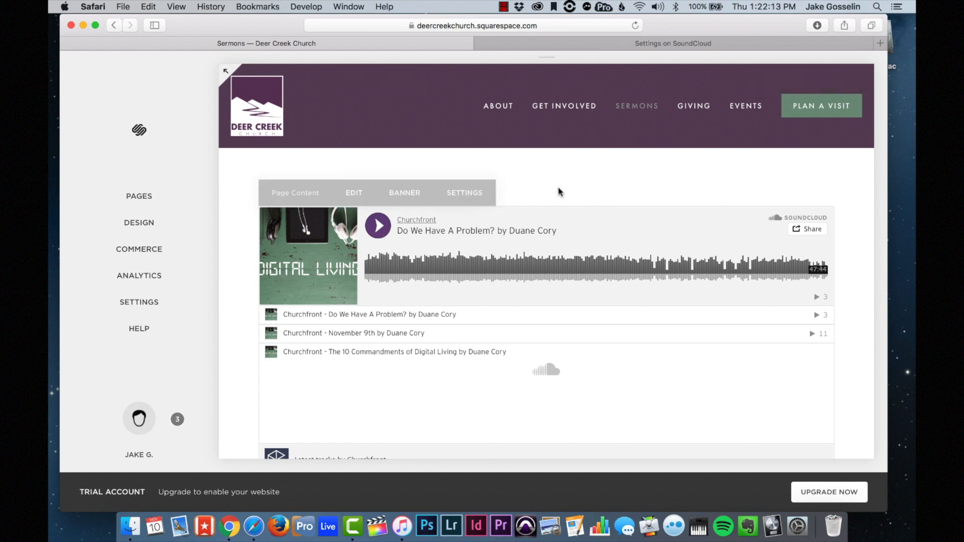
left_click(136, 203)
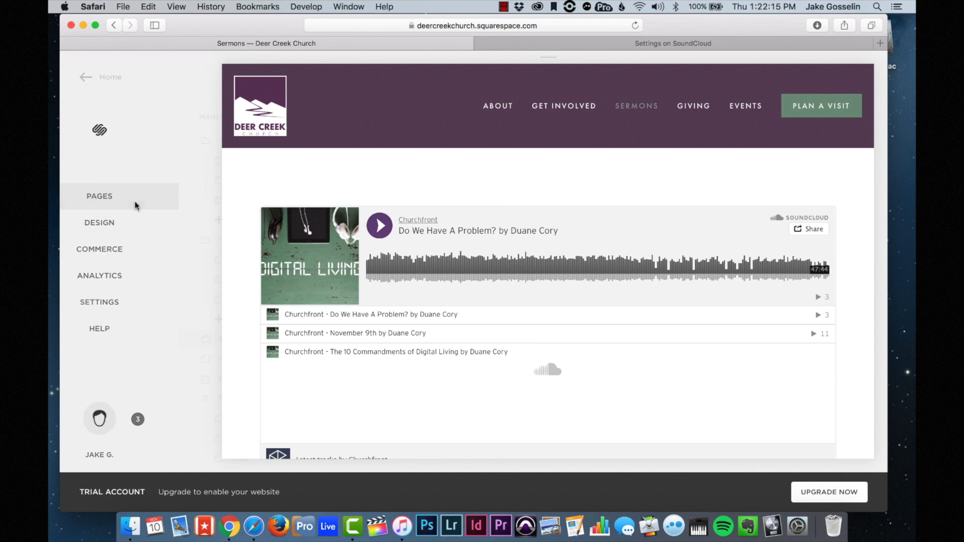
left_click(238, 340)
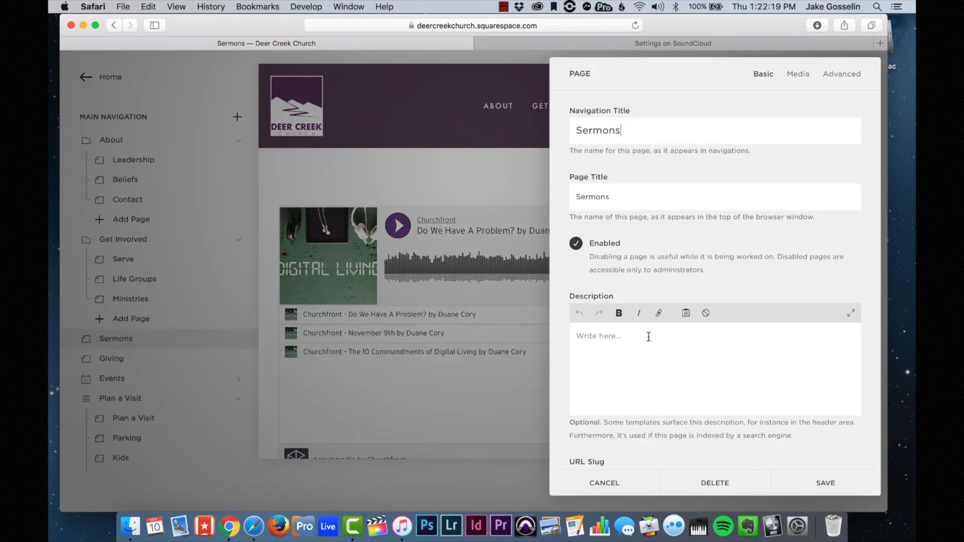
left_click(619, 314)
type("S")
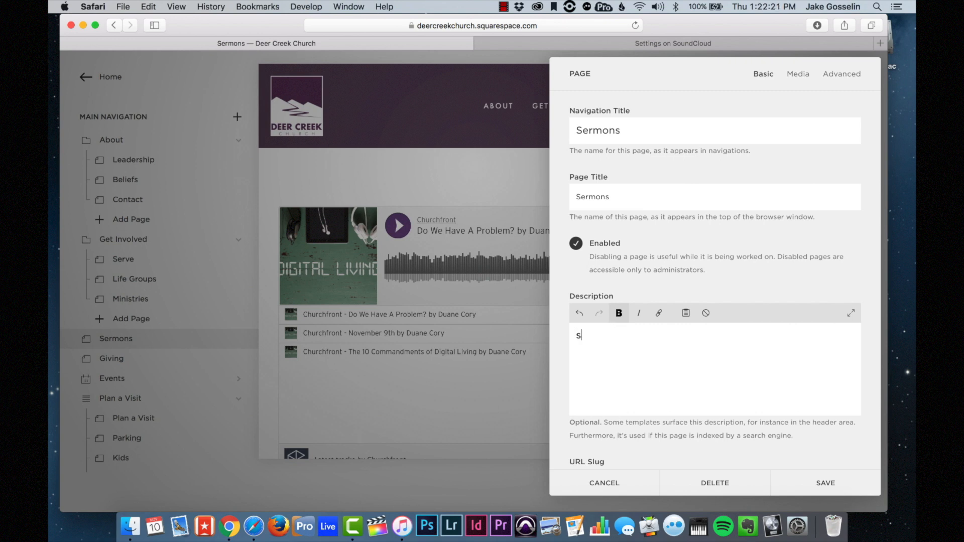
type("ermon")
type("s")
type("Subsc")
type("ribe ")
type("to the ")
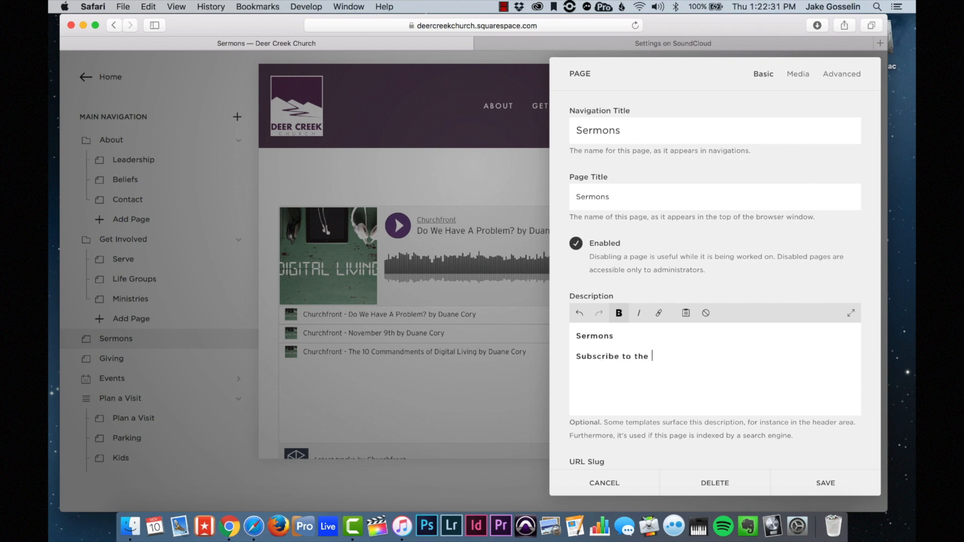
type("podcot")
key("BackSpace")
type("s")
key("BackSpace")
key("BackSpace")
- Unbold the 'Subscribe to the podcast' line, start a link on it, and switch to iTunes
triple_click(626, 356)
left_click(618, 313)
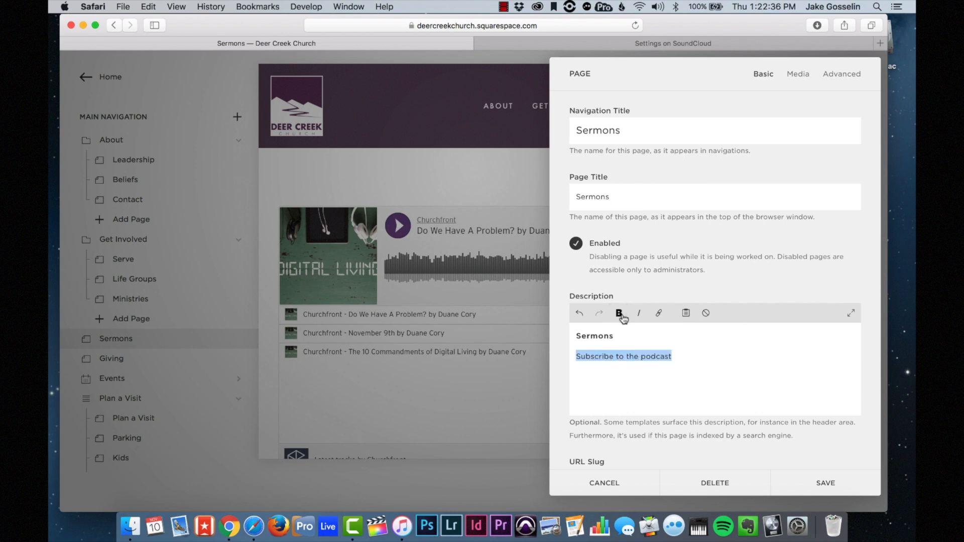
left_click(659, 315)
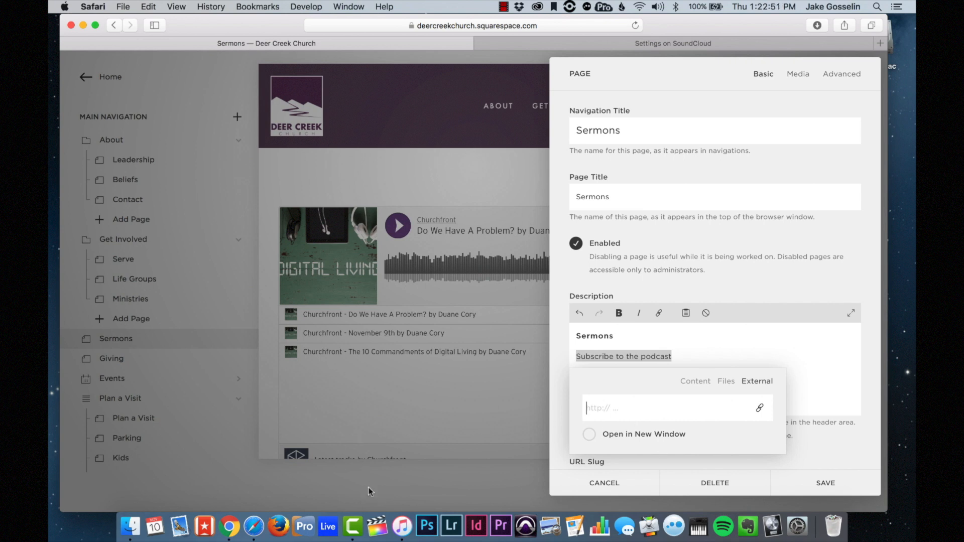
left_click(402, 526)
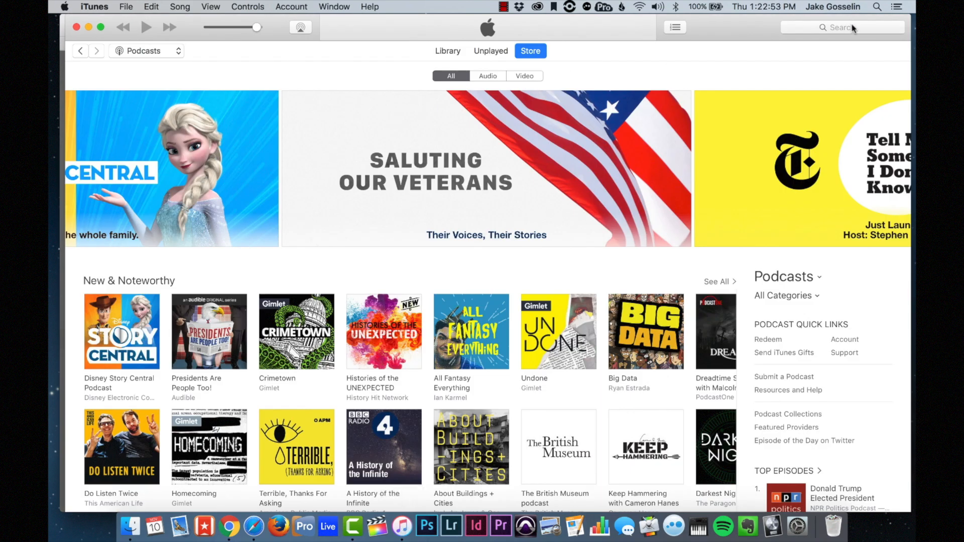
- Search the iTunes Store for 'village church' and copy the Village Church Audio podcast link
left_click(853, 28)
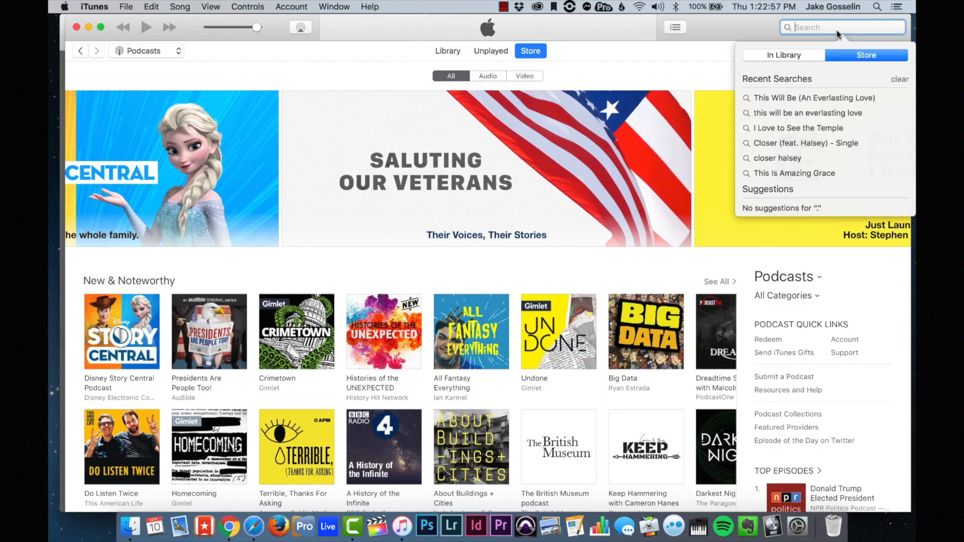
type("village church")
key("Return")
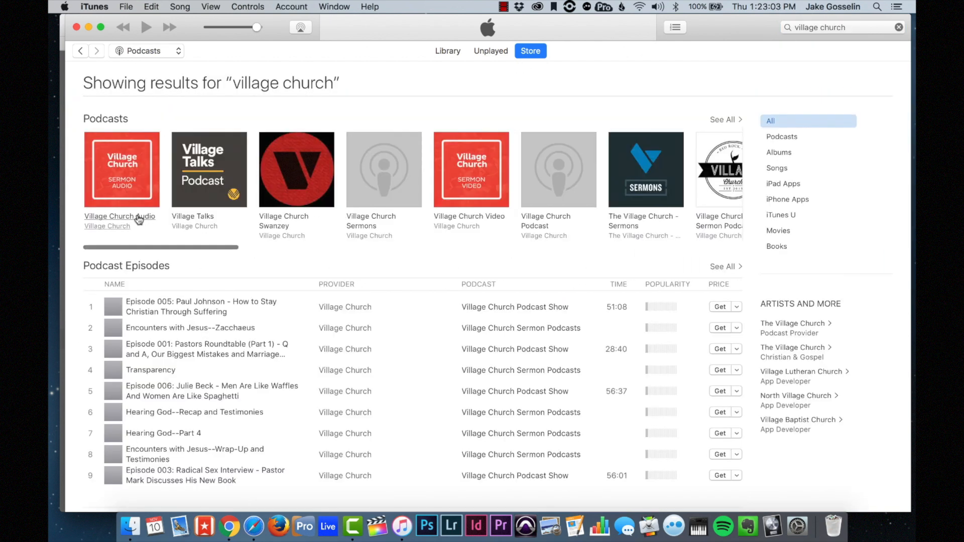
left_click(139, 217)
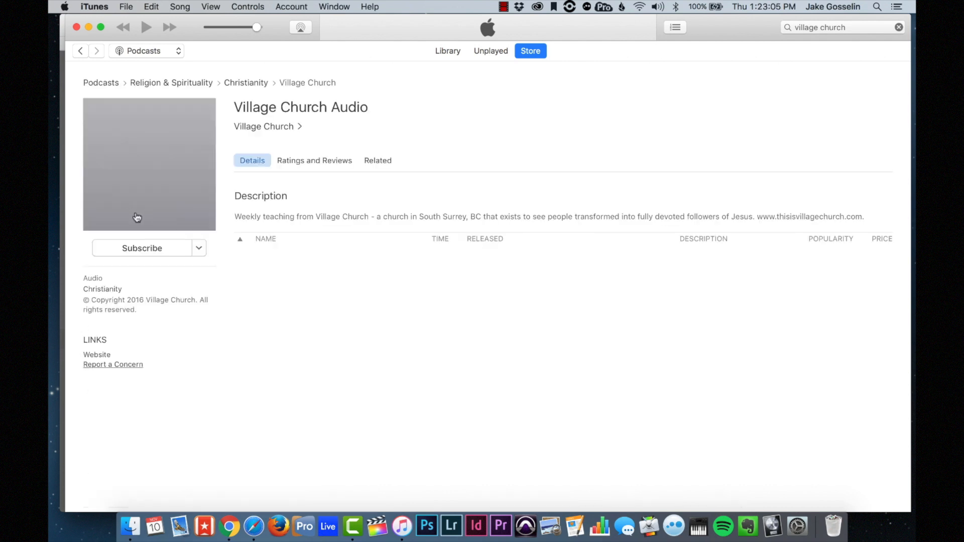
left_click(198, 249)
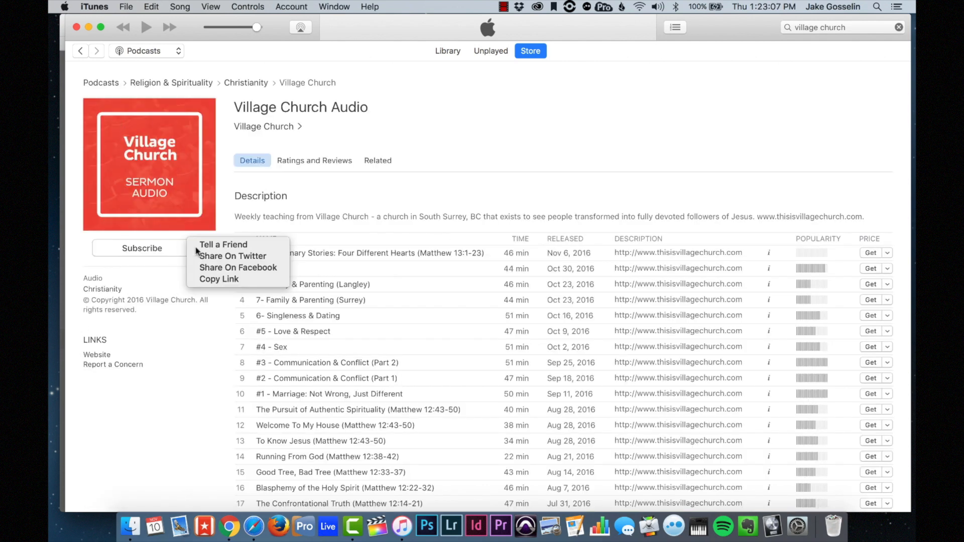
left_click(211, 279)
- Link 'Subscribe to the podcast' to the pasted iTunes podcast URL, opening in a new window
key("ctrl+Up")
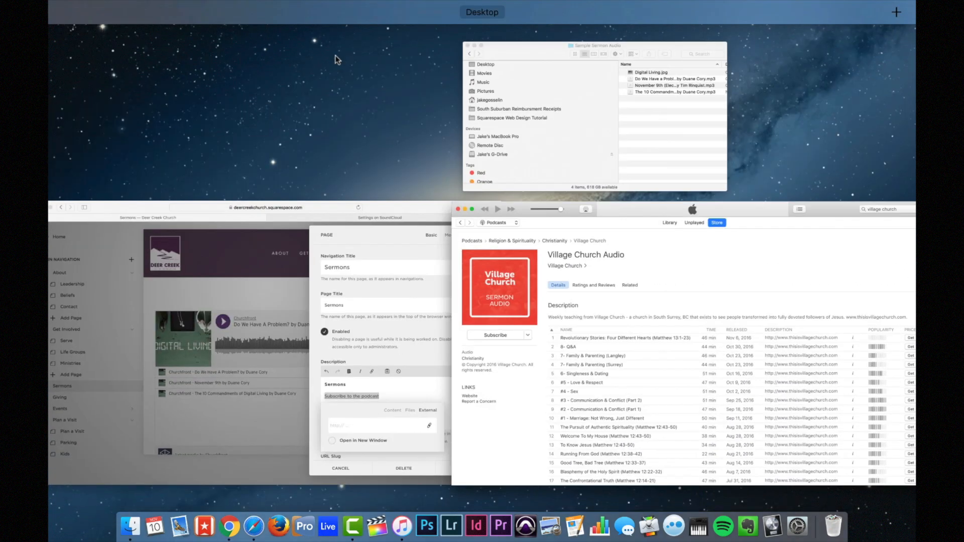
left_click(394, 267)
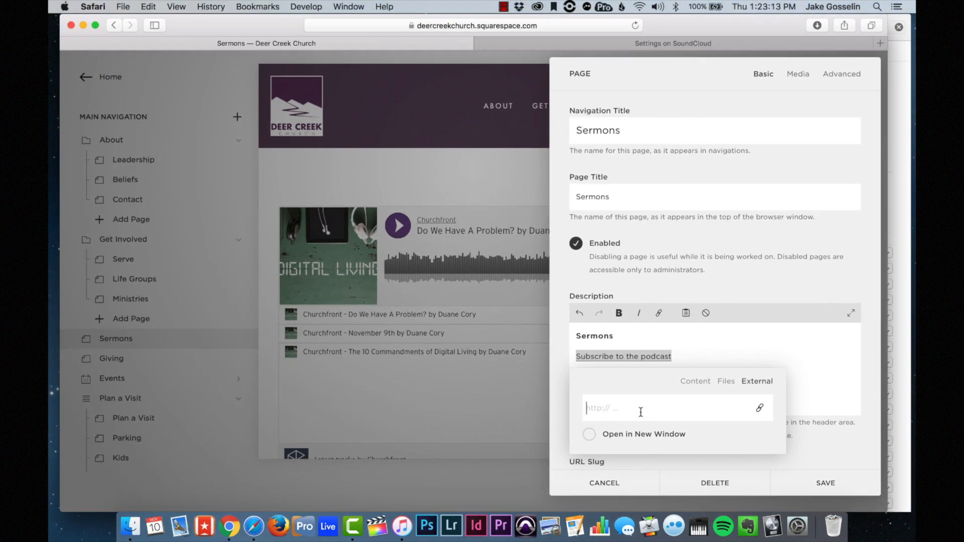
key("super+v")
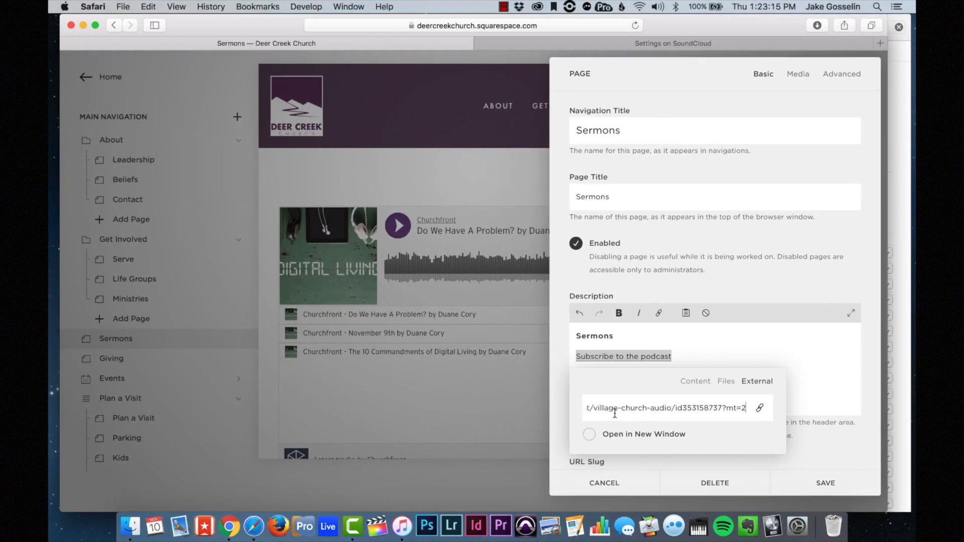
left_click(591, 435)
left_click(853, 486)
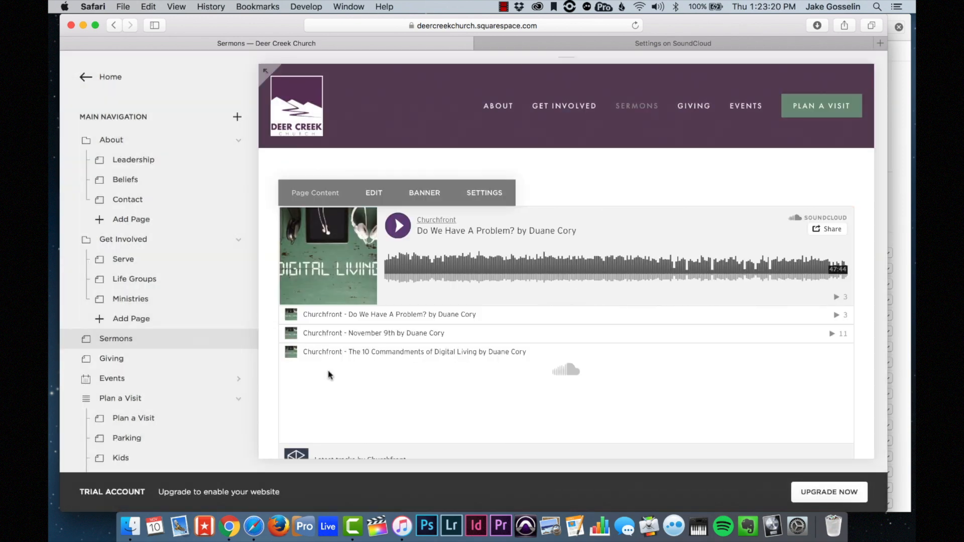
- In the Sermons page Media settings, browse to the Deer Creek Church Worship photos folder
left_click(239, 338)
left_click(799, 74)
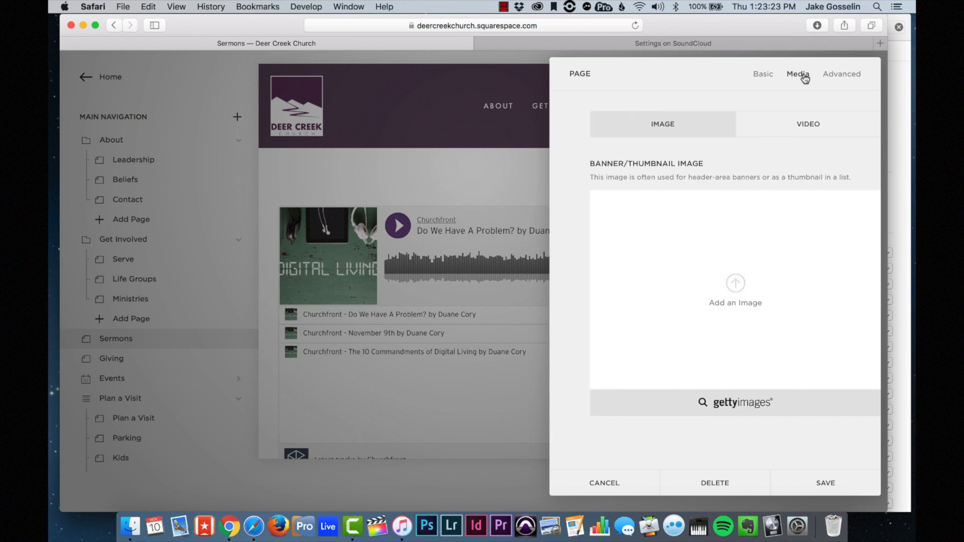
left_click(746, 284)
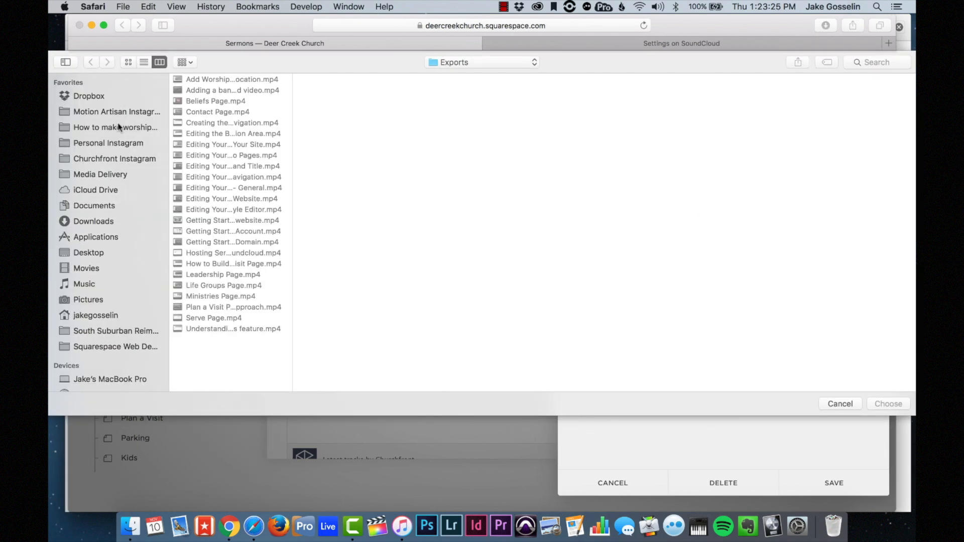
scroll(141, 224, "down", 10)
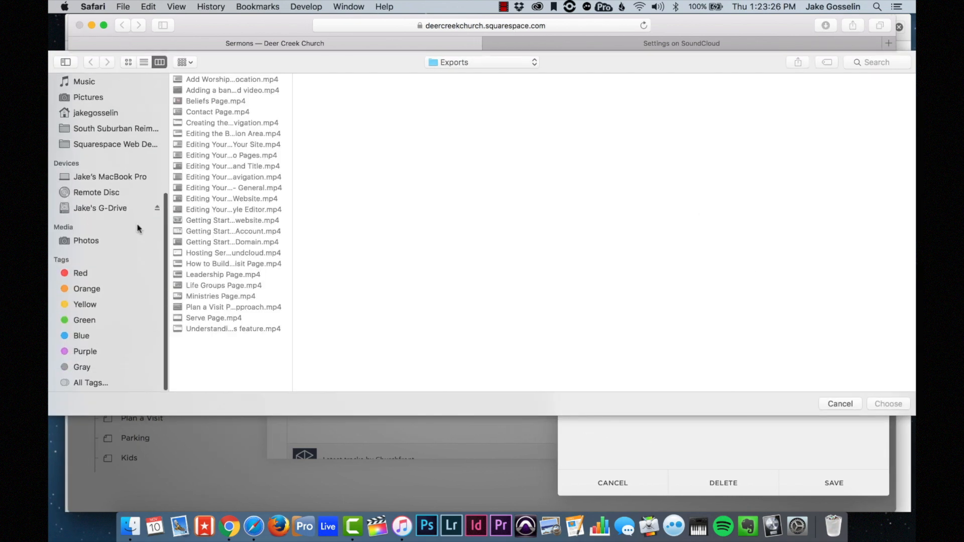
left_click(98, 209)
left_click(222, 112)
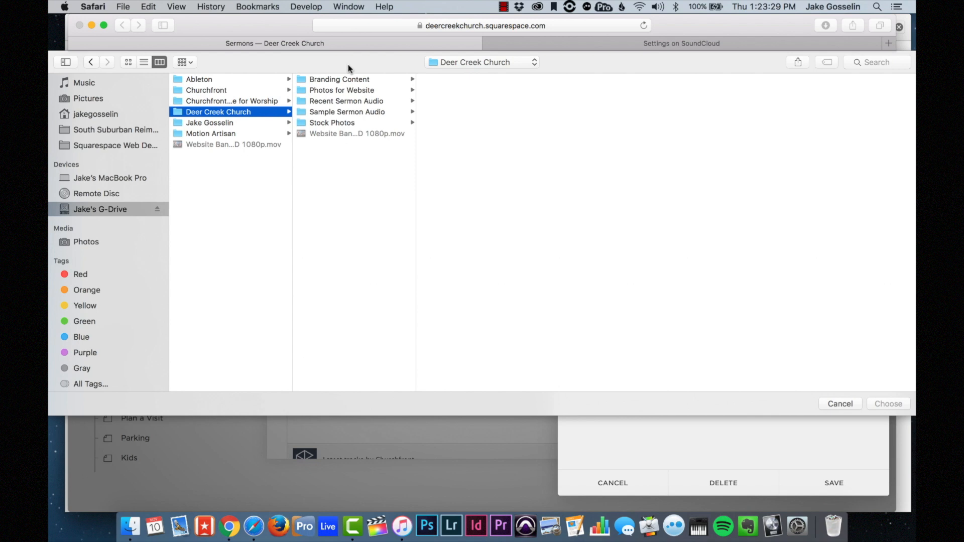
left_click(341, 93)
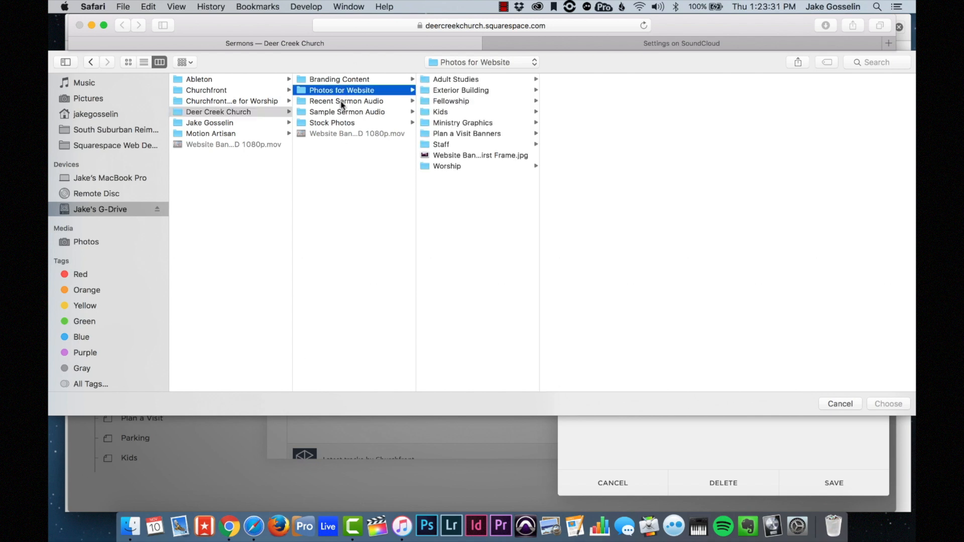
left_click(340, 101)
left_click(352, 92)
left_click(452, 167)
- Choose Preaching 1.4.jpg as the Sermons banner image and save the page
left_click(592, 188)
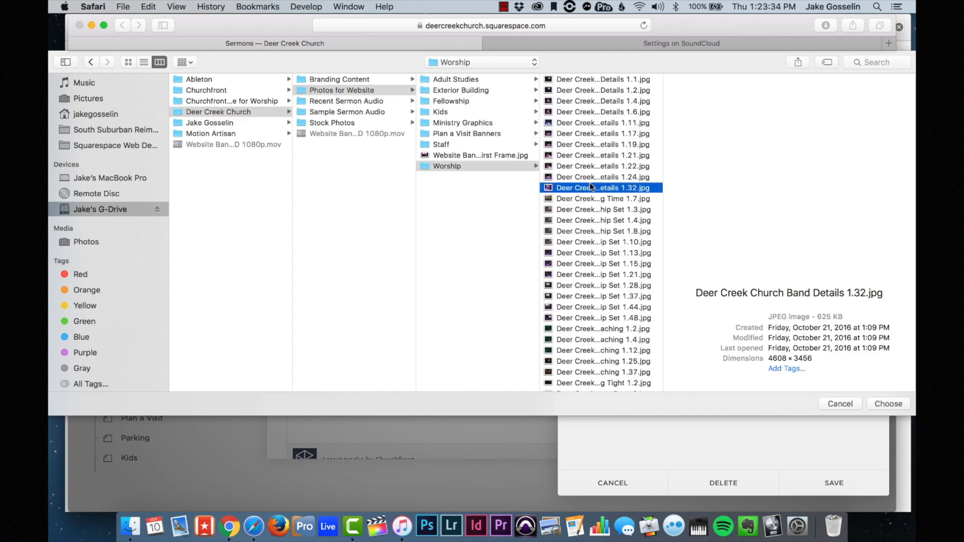
left_click(587, 243)
left_click(602, 307)
scroll(602, 307, "down", 3)
left_click(600, 282)
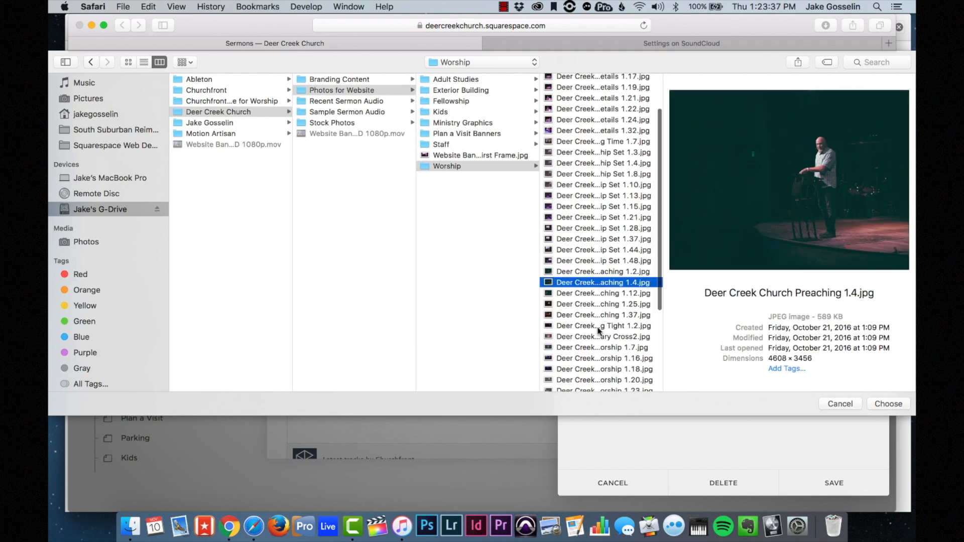
left_click(599, 326)
key("Up")
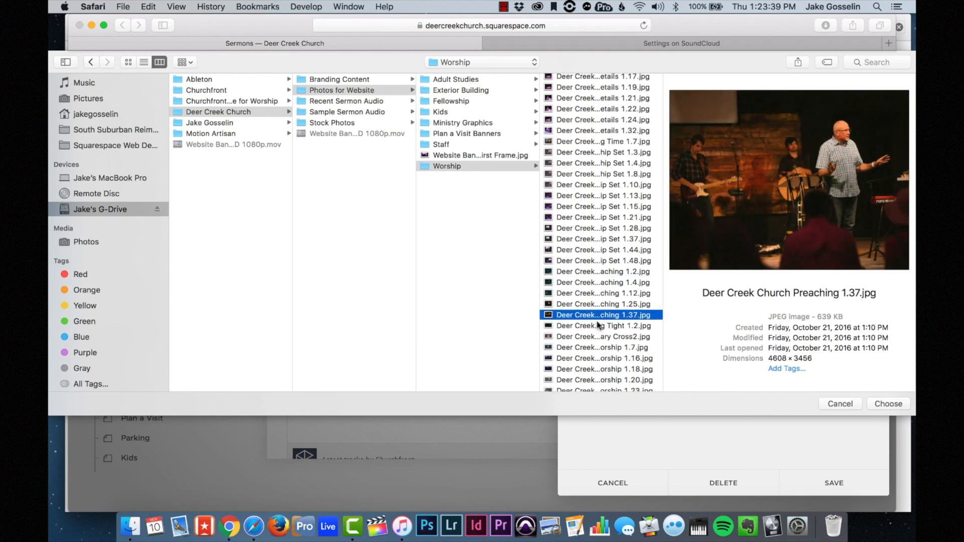
left_click(596, 293)
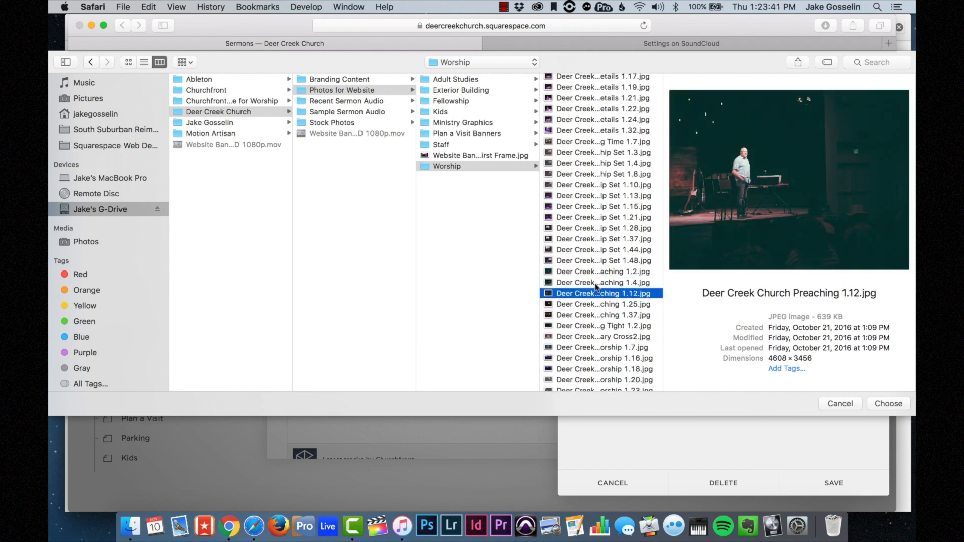
left_click(597, 284)
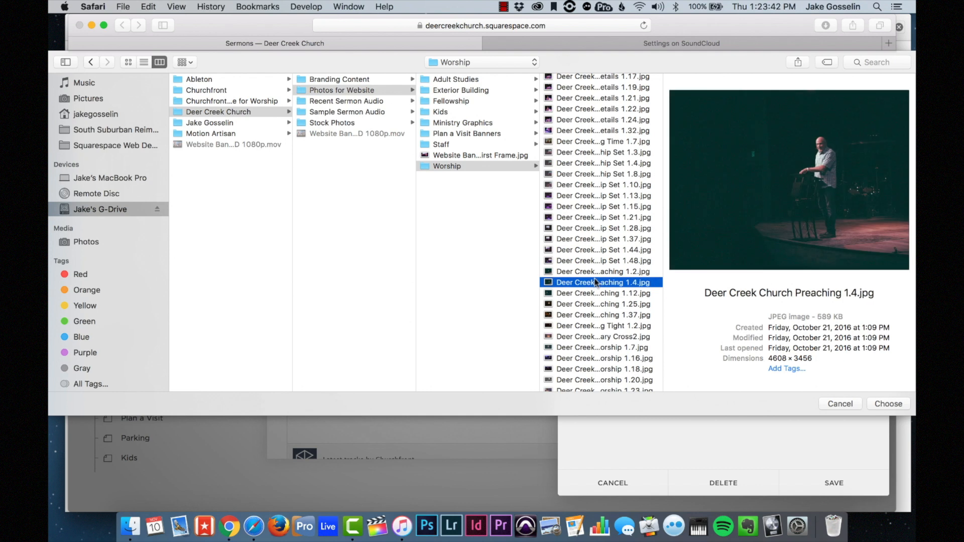
left_click(877, 403)
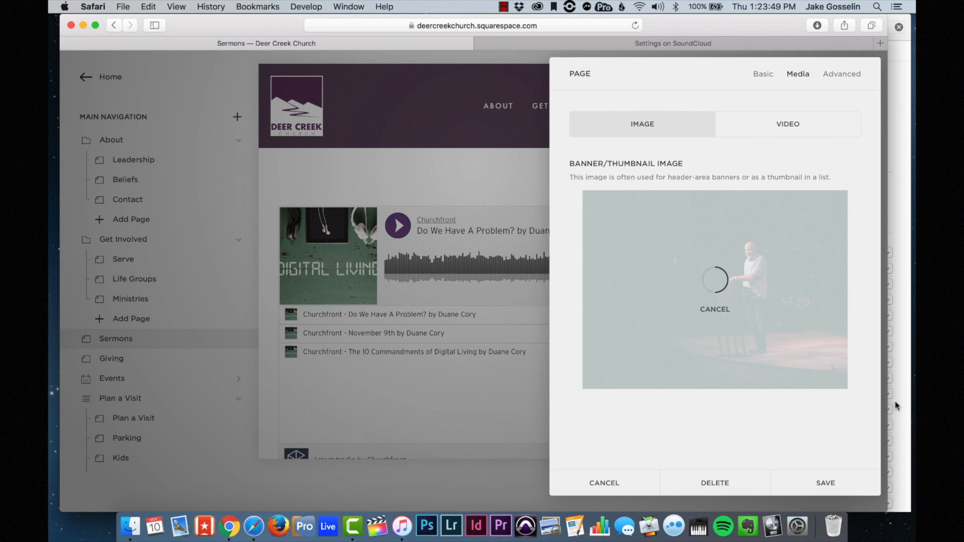
left_click(842, 474)
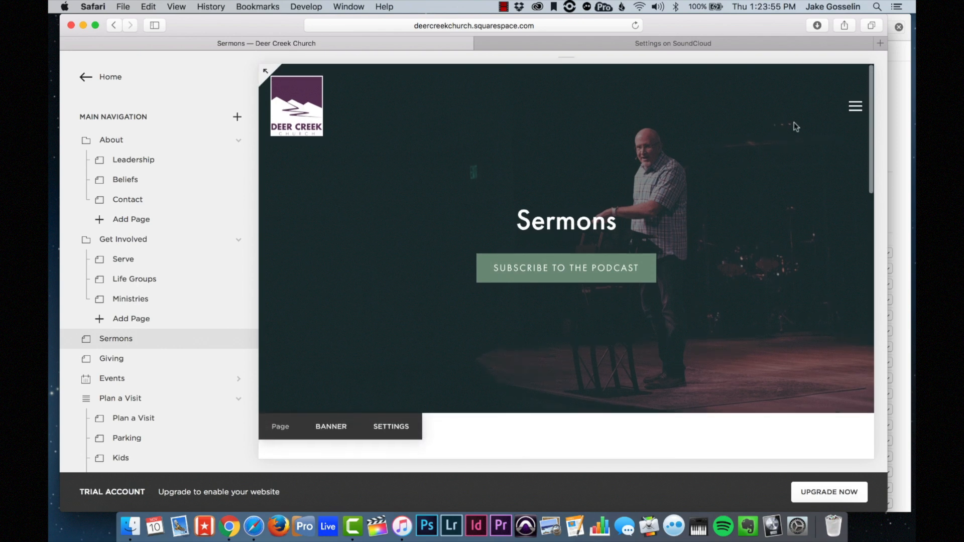
- Test the banner's Subscribe to the Podcast button, which opens the Village Church Audio iTunes page
scroll(625, 232, "down", 5)
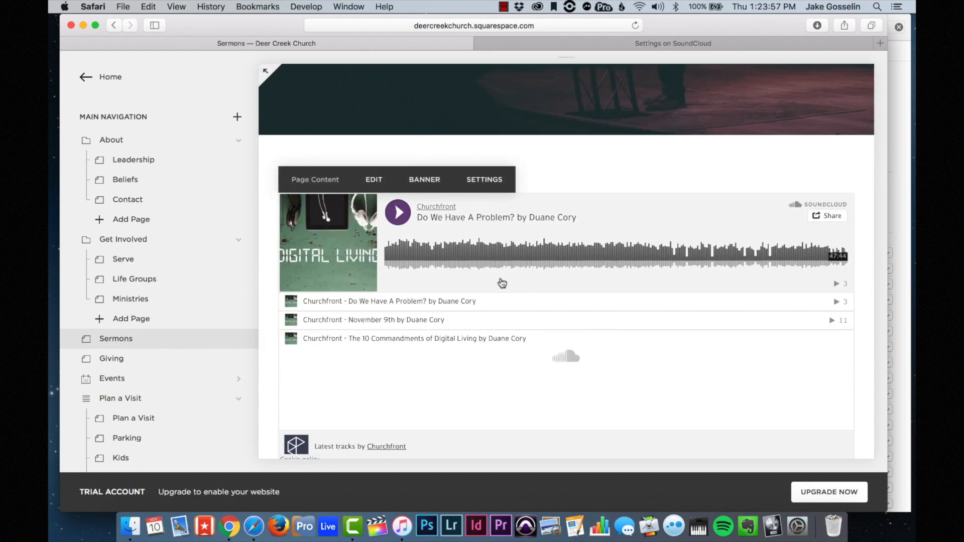
scroll(546, 349, "up", 5)
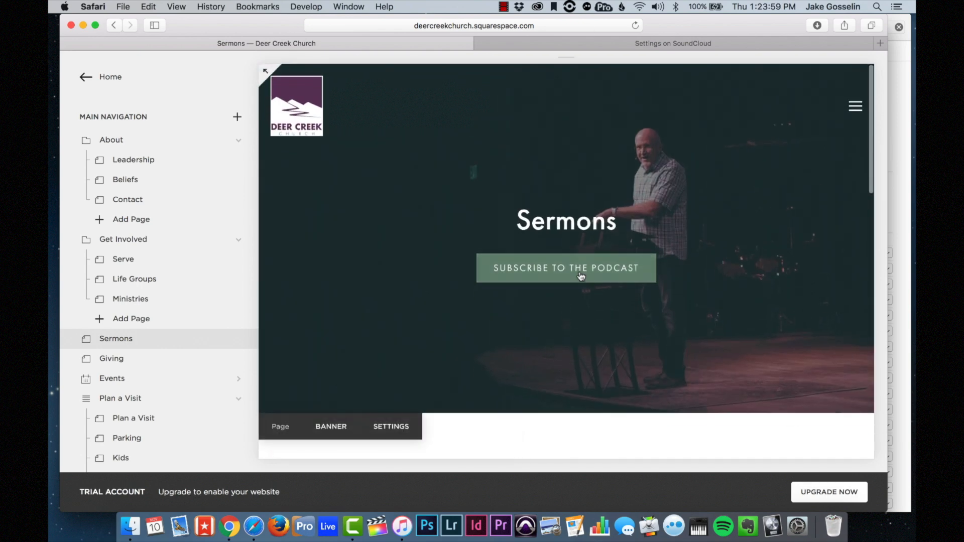
left_click(581, 276)
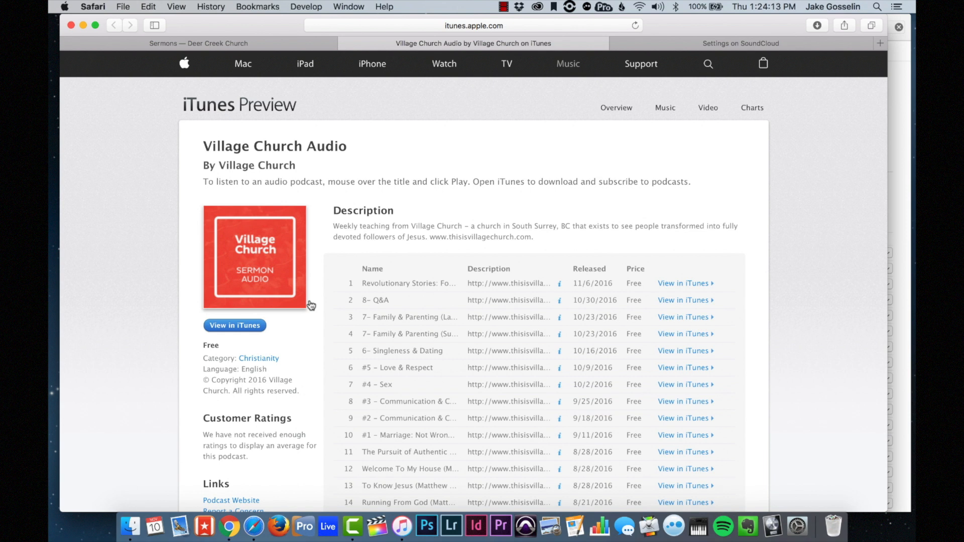
scroll(298, 352, "down", 2)
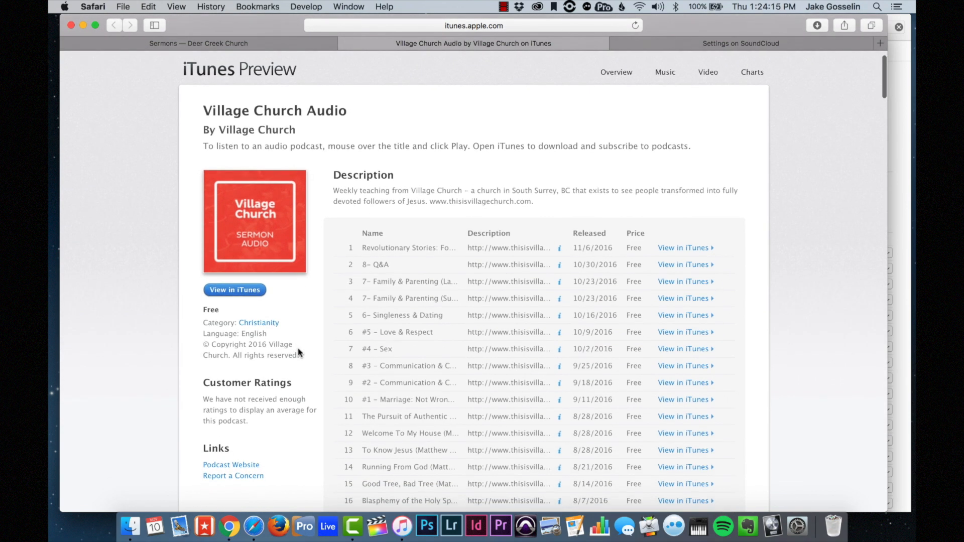
scroll(299, 353, "up", 2)
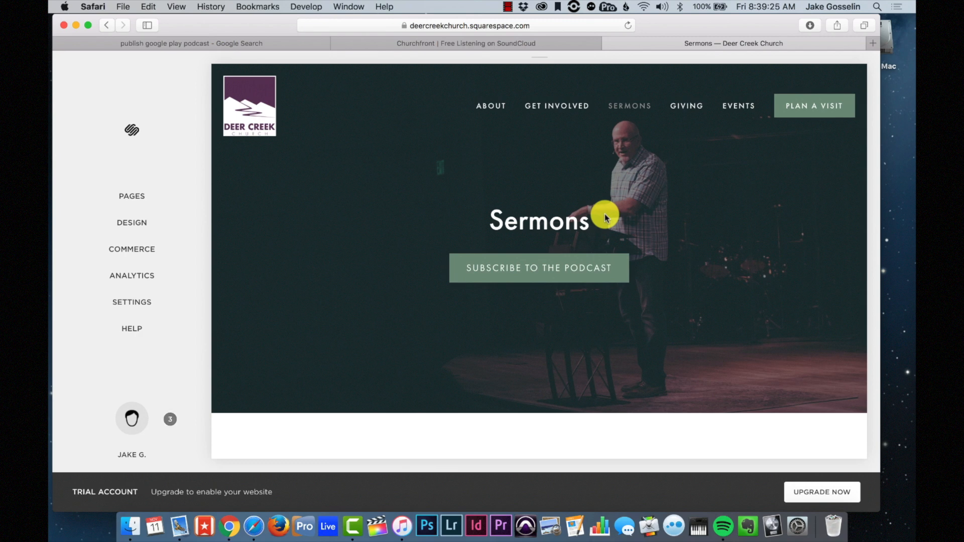
- Open the 'Publish Your Podcast to Google Play Music' result from the podcast-publishing search
left_click(146, 43)
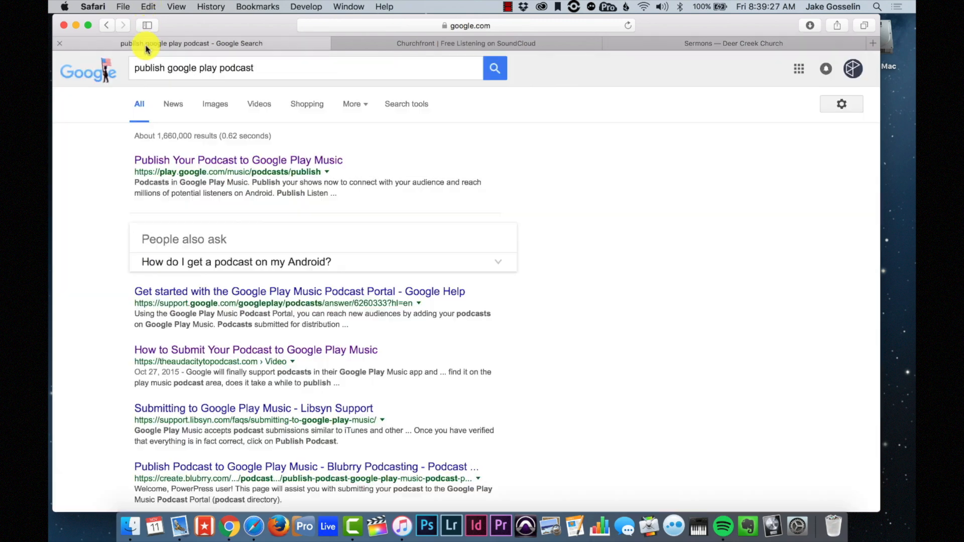
left_click(858, 74)
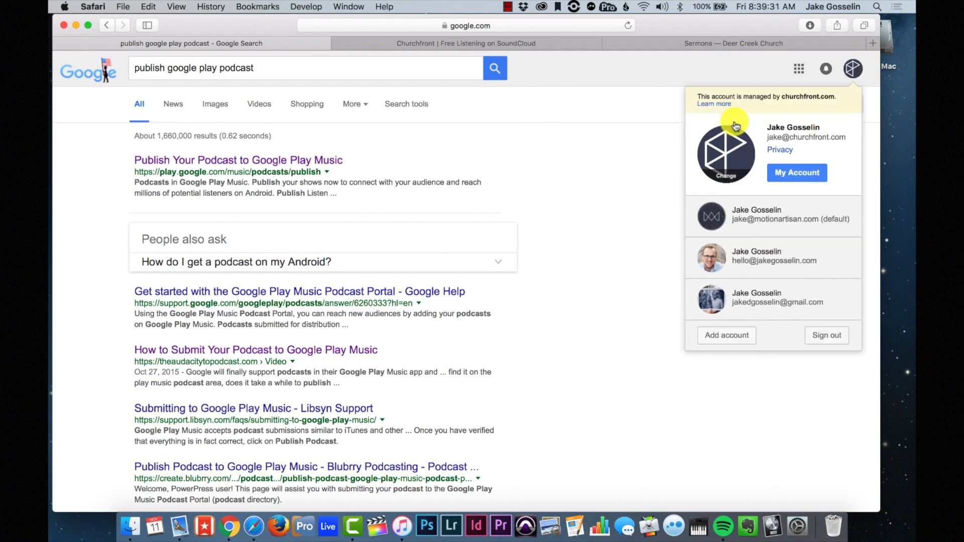
left_click(656, 153)
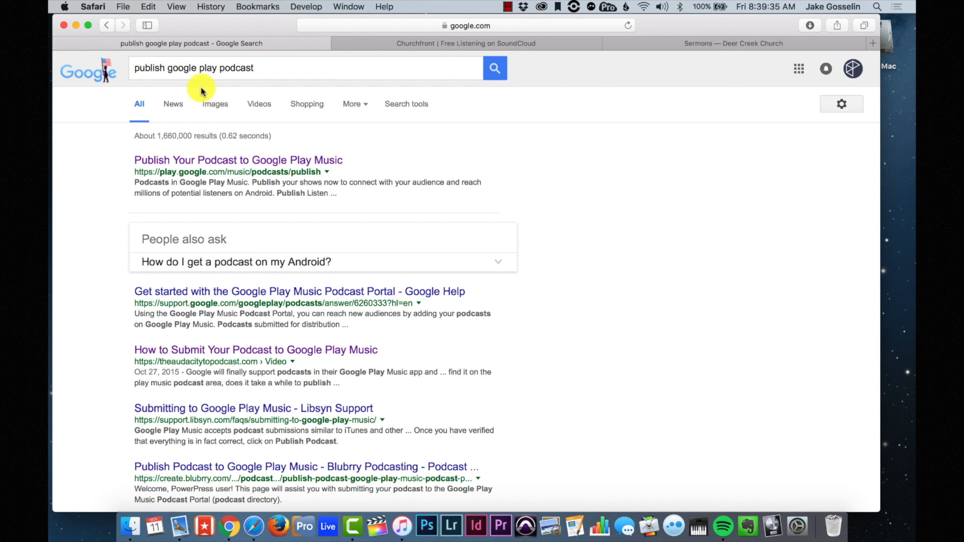
left_click(148, 73)
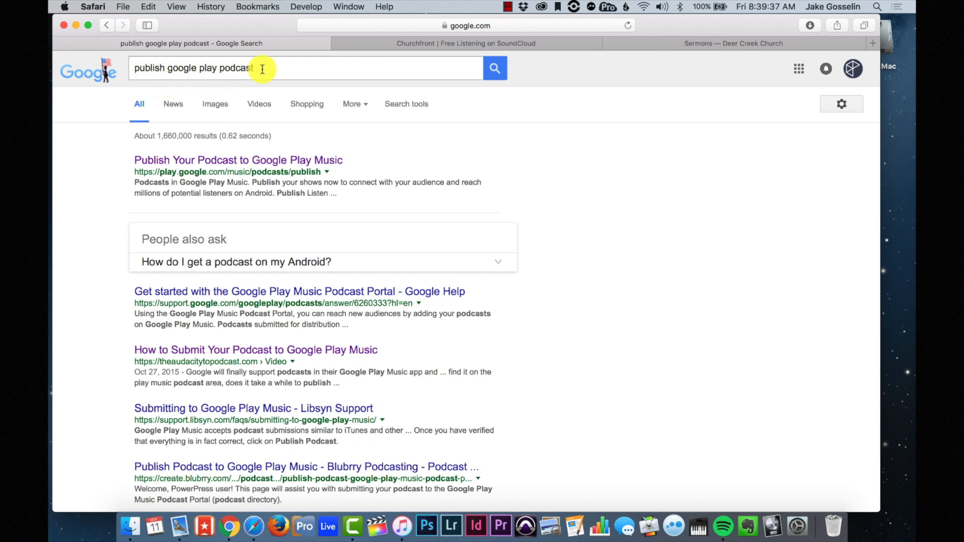
left_click(205, 159)
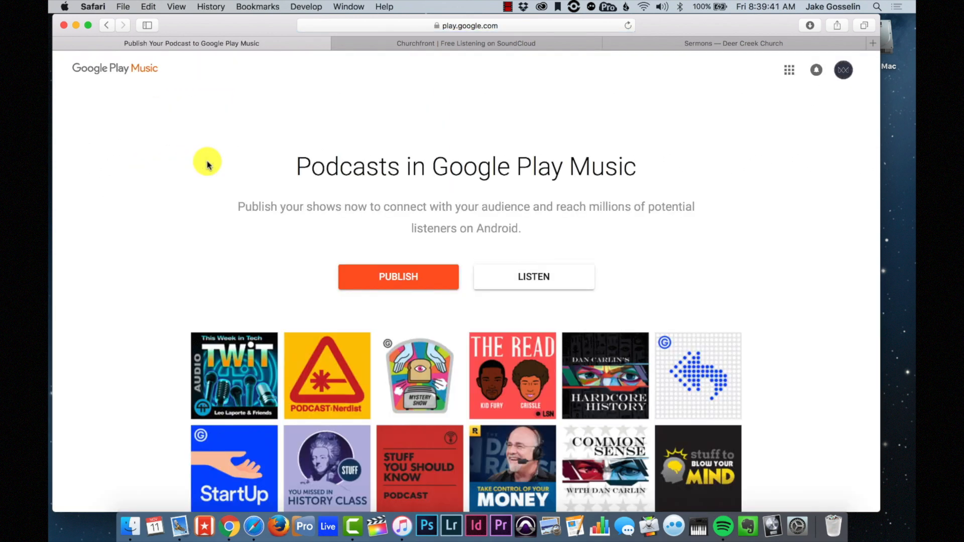
- Start publishing a new podcast in the Google Play Music Podcast Portal
left_click(505, 24)
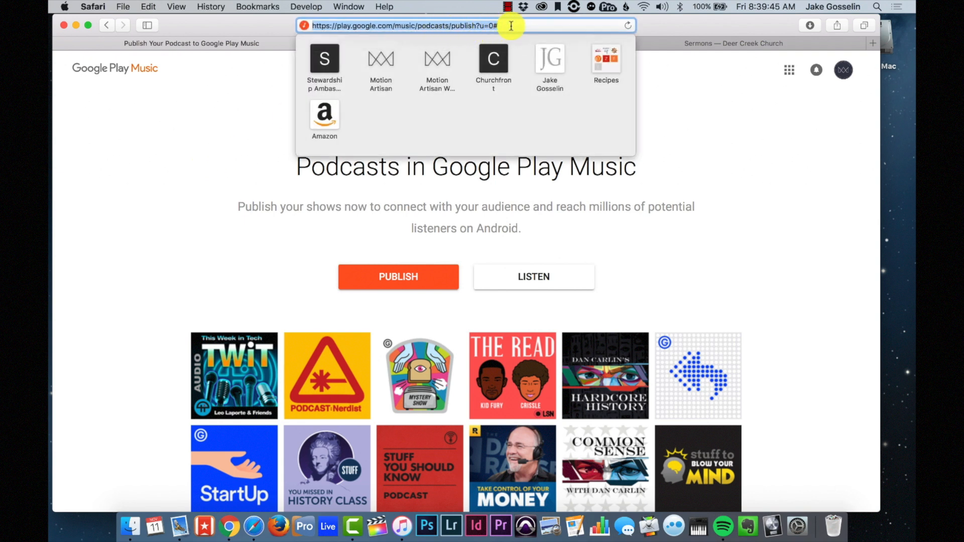
left_click(710, 235)
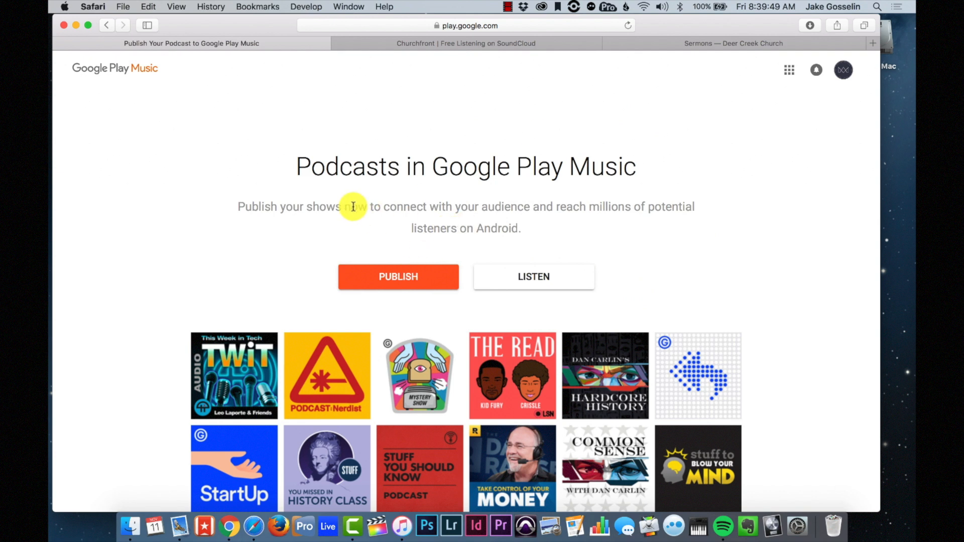
left_click(371, 285)
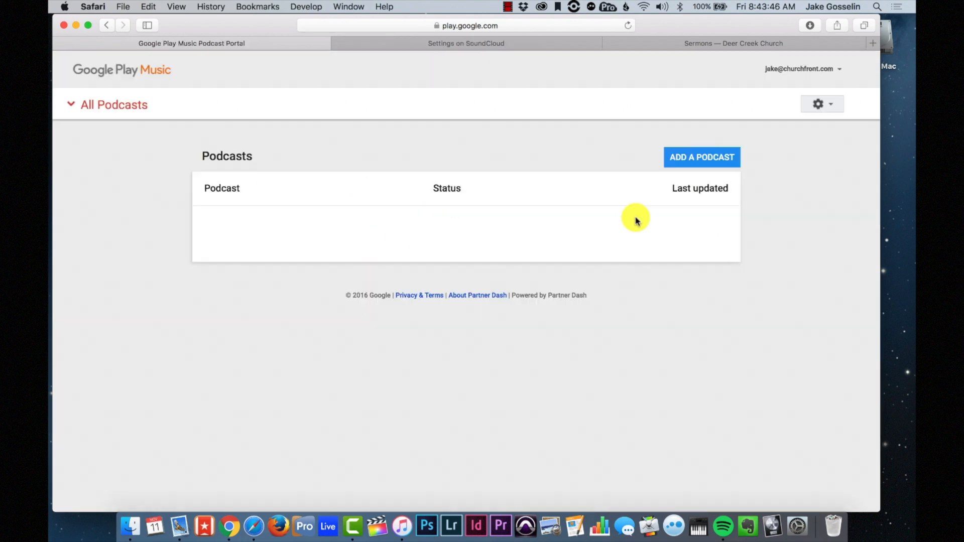
left_click(699, 160)
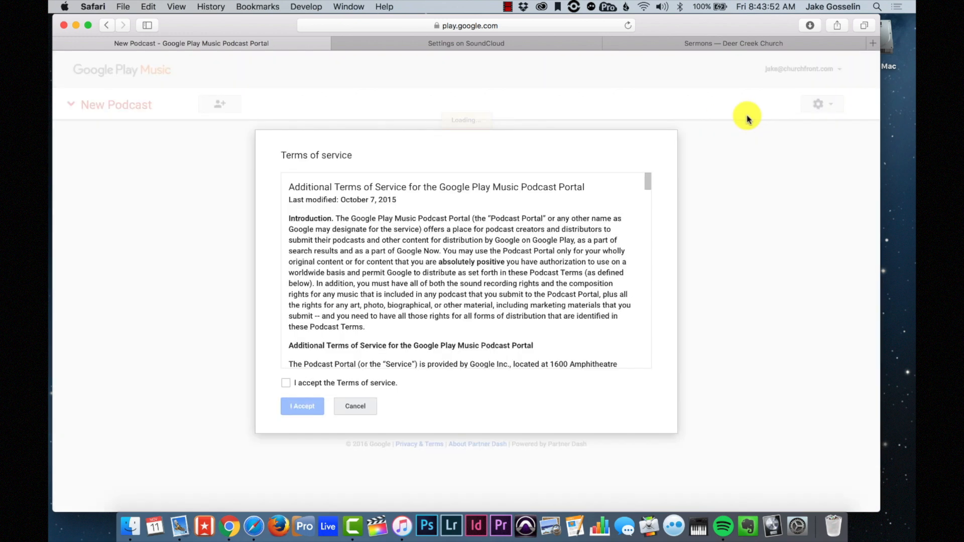
- Accept the Terms of service and reach the RSS feed URL step
left_click(286, 383)
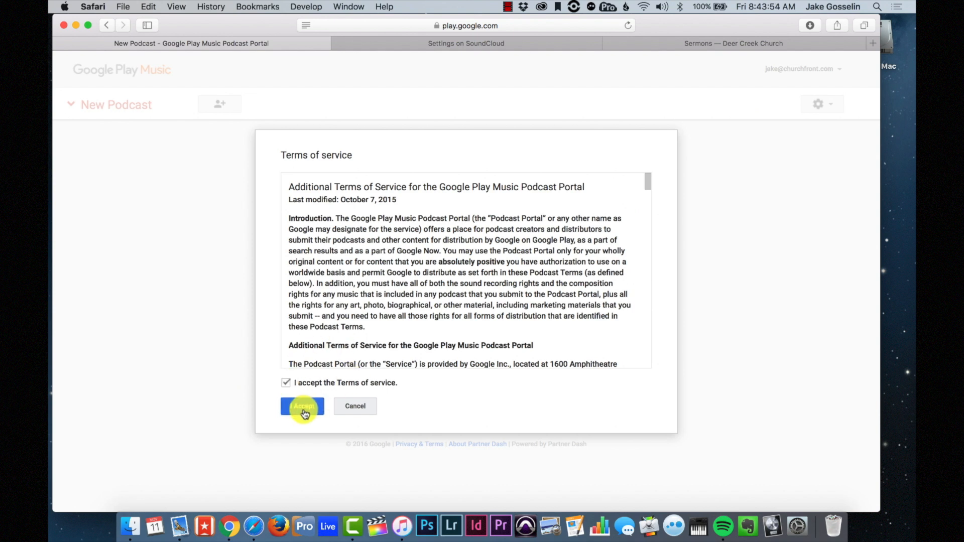
left_click(304, 409)
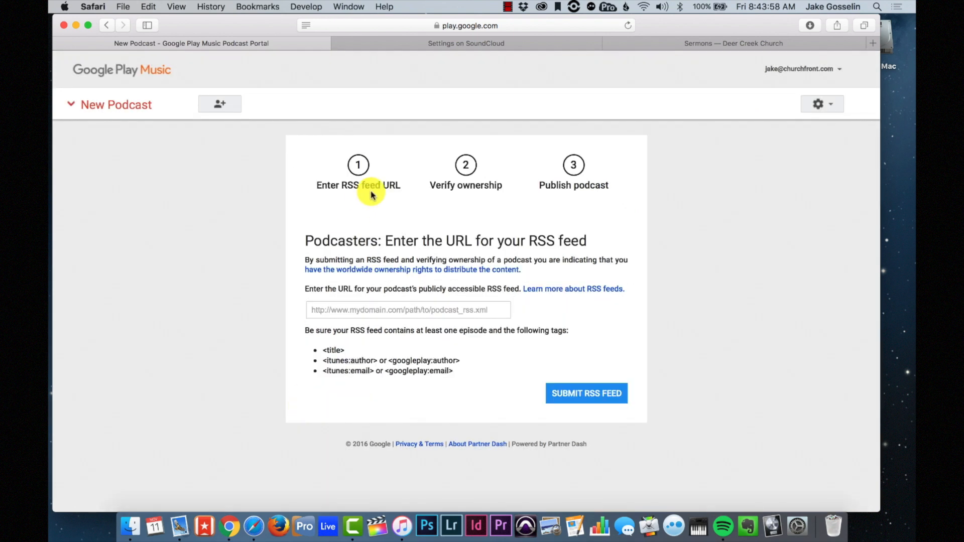
left_click(383, 310)
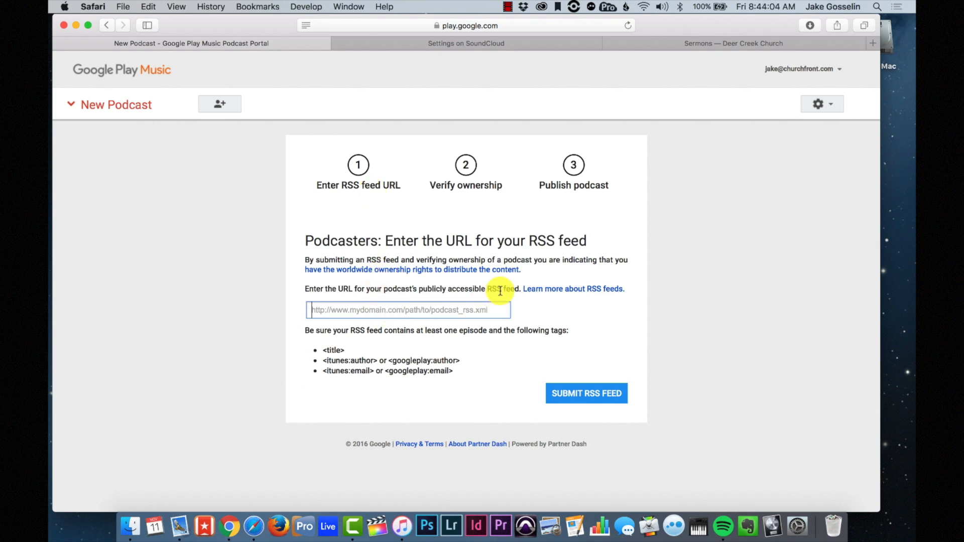
left_click(485, 44)
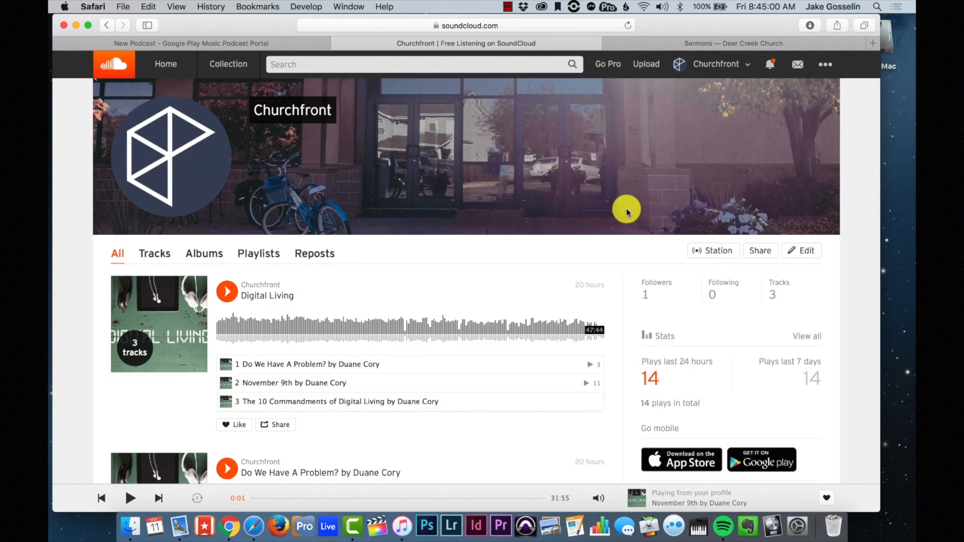
- In SoundCloud Settings > Content, select the Churchfront RSS feed URL, leaving the feed e-mail unchanged
left_click(826, 65)
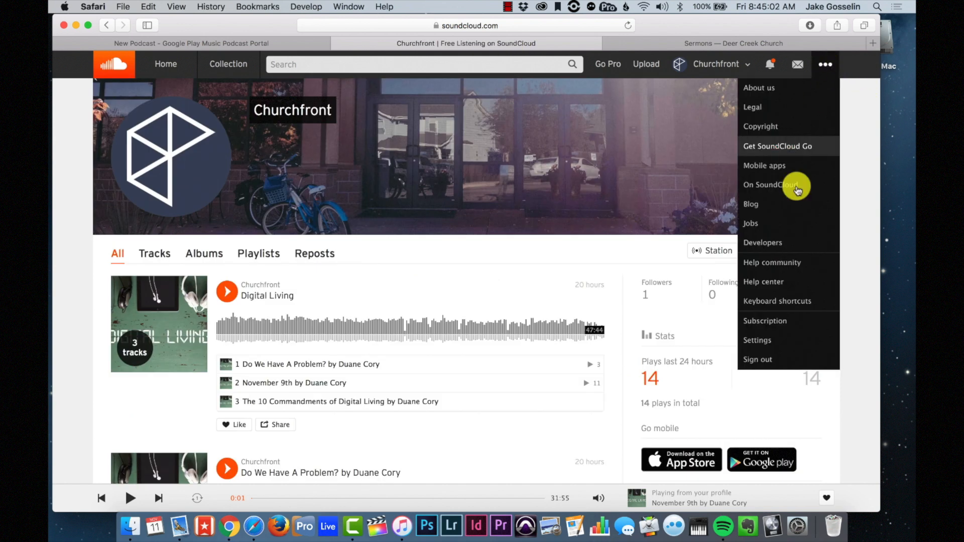
left_click(767, 342)
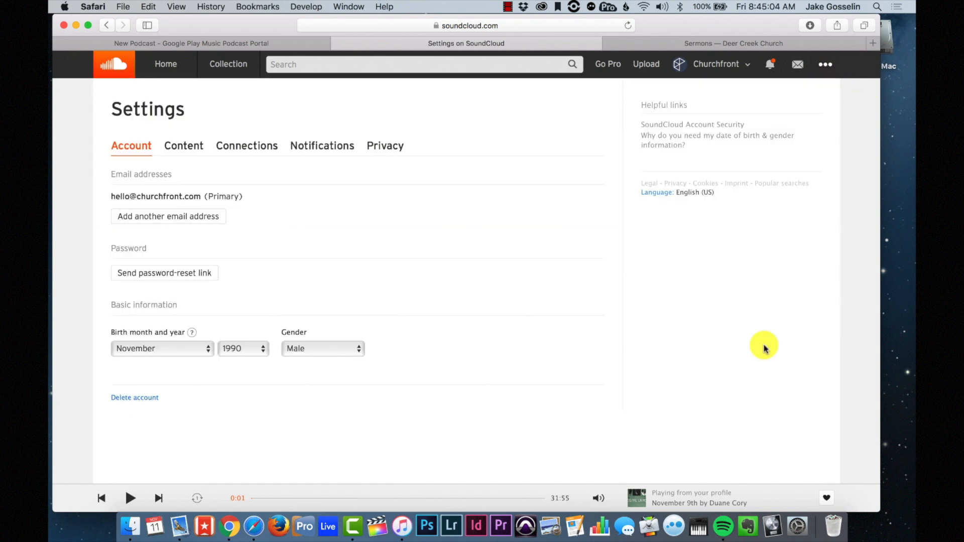
left_click(189, 148)
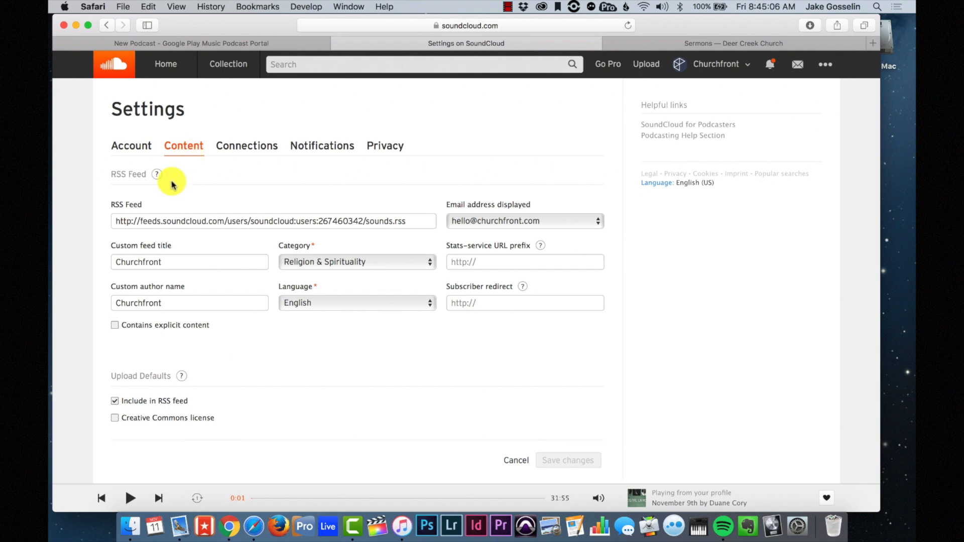
left_click(178, 223)
key("super+c")
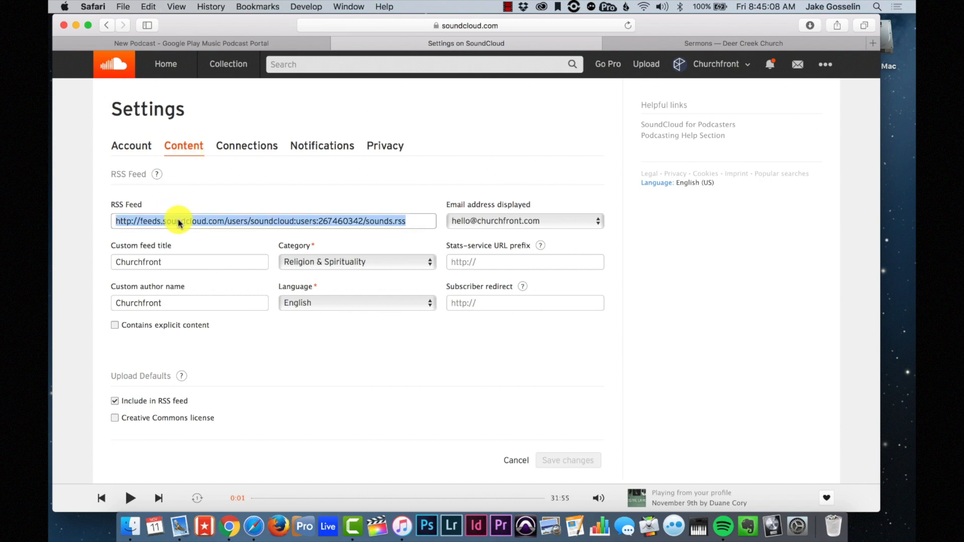
left_click(522, 202)
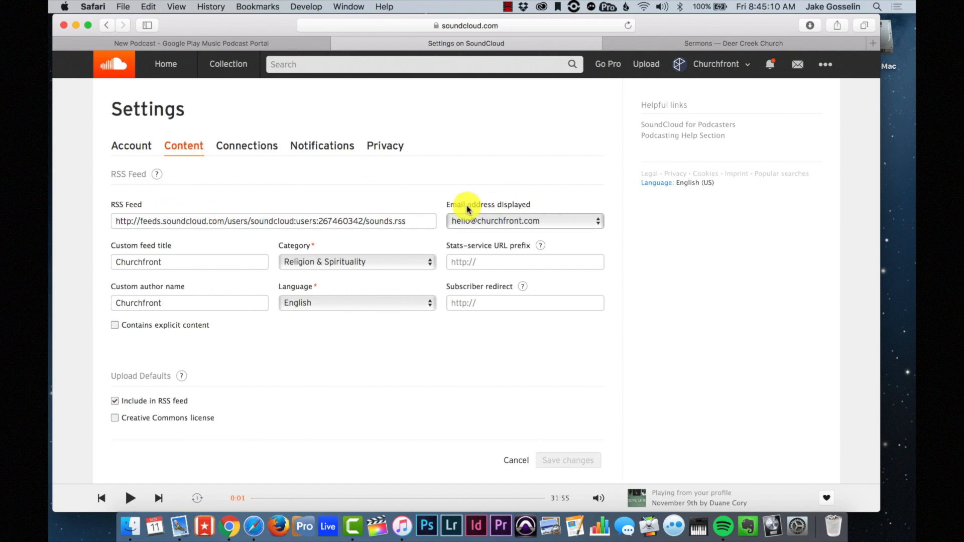
left_click(528, 220)
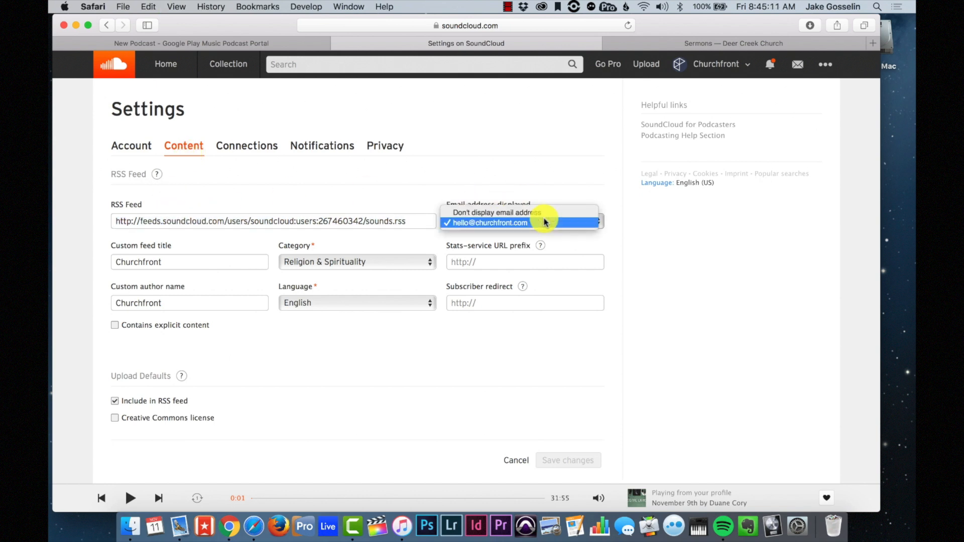
left_click(517, 223)
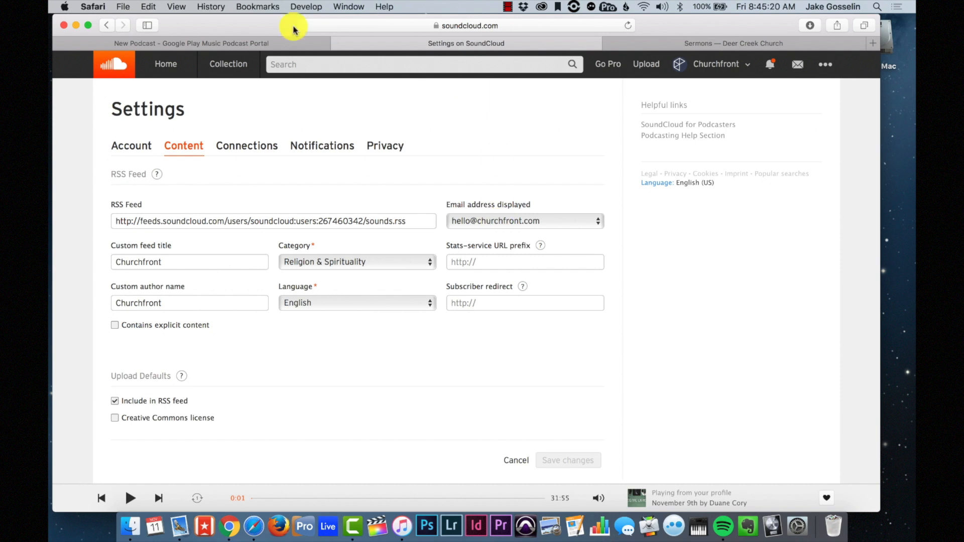
- Paste the SoundCloud RSS feed URL into the Podcast Portal and submit it
left_click(246, 43)
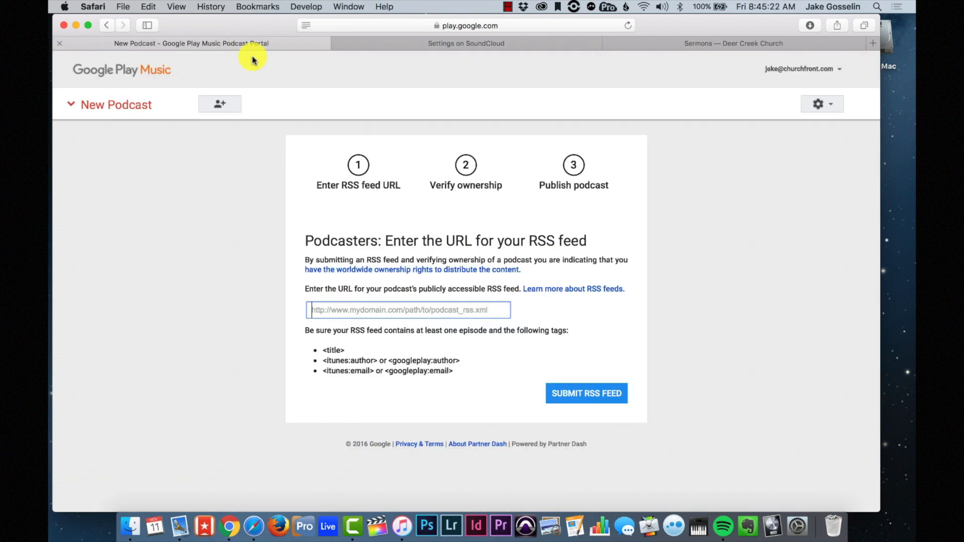
key("super+v")
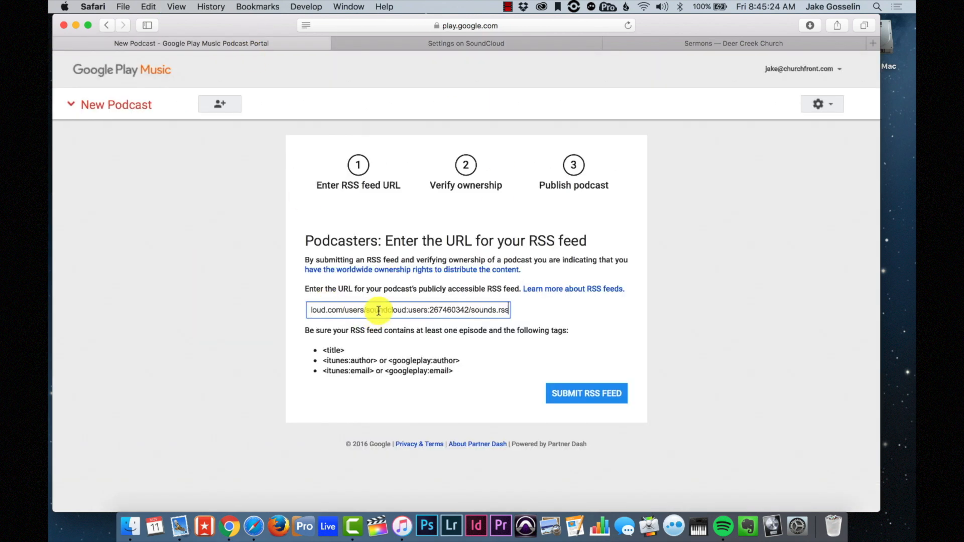
left_click(582, 390)
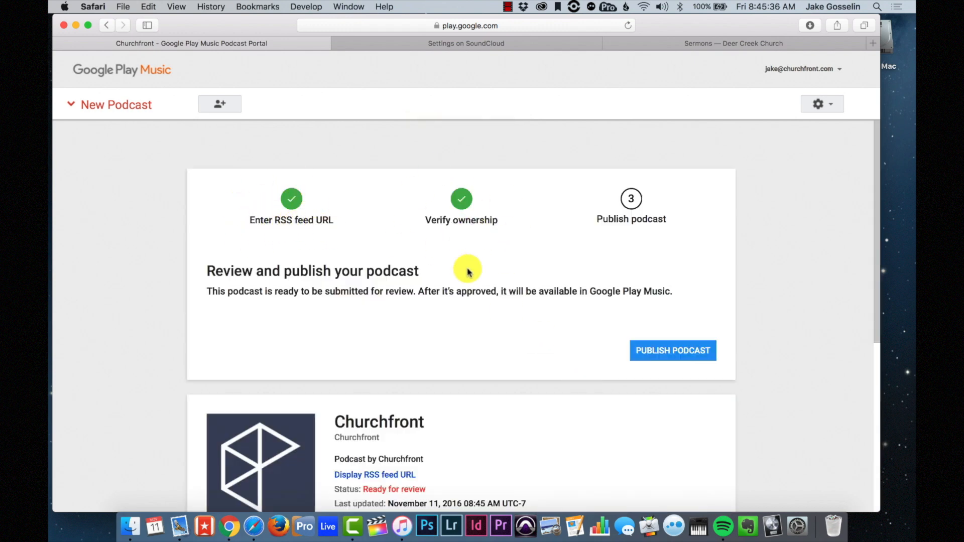
- Publish the Churchfront podcast so its status reads Under review
scroll(477, 274, "down", 1)
scroll(477, 274, "down", 10)
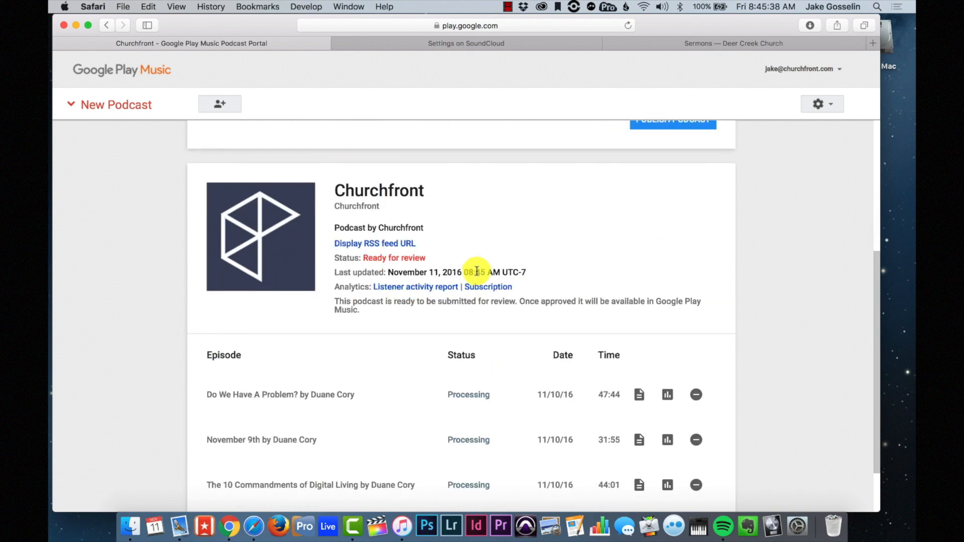
scroll(477, 271, "up", 10)
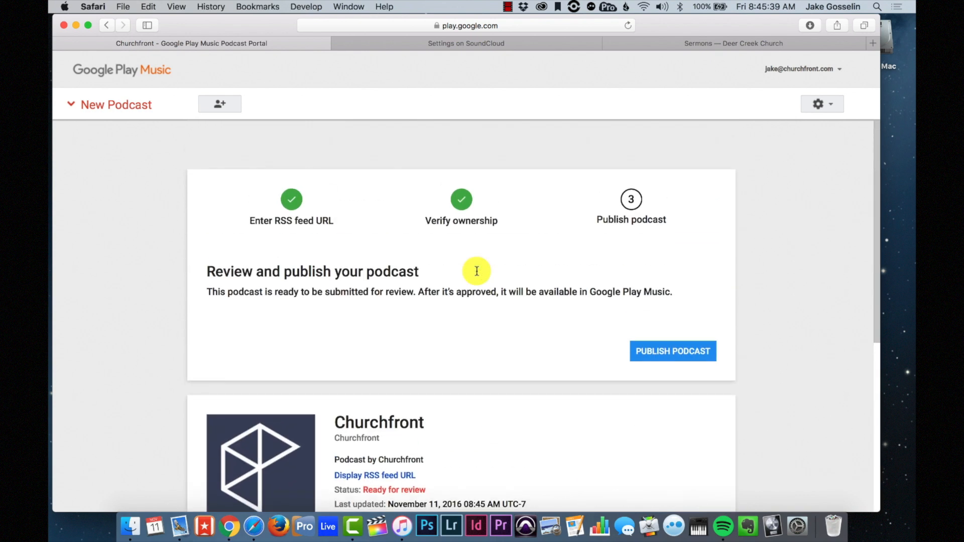
left_click(678, 352)
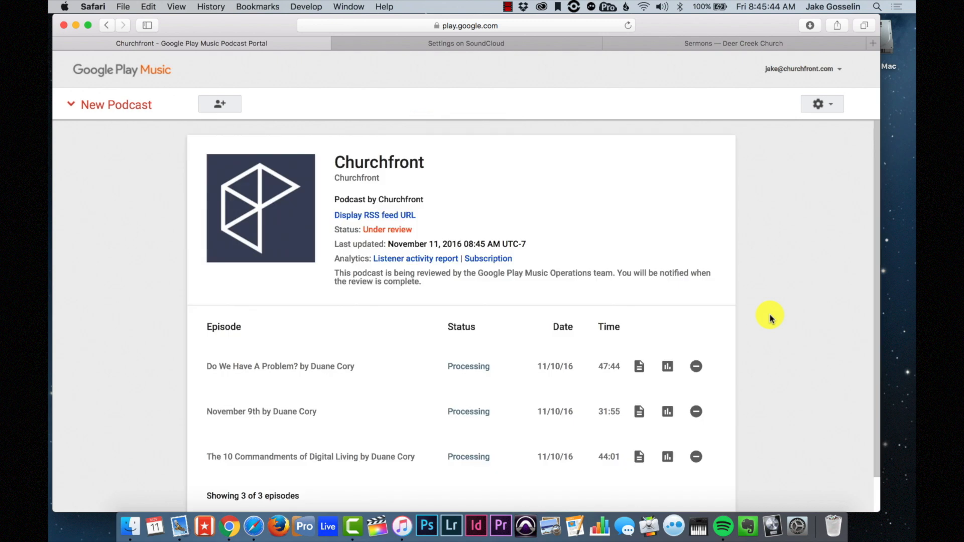
scroll(770, 319, "down", 2)
scroll(770, 319, "up", 2)
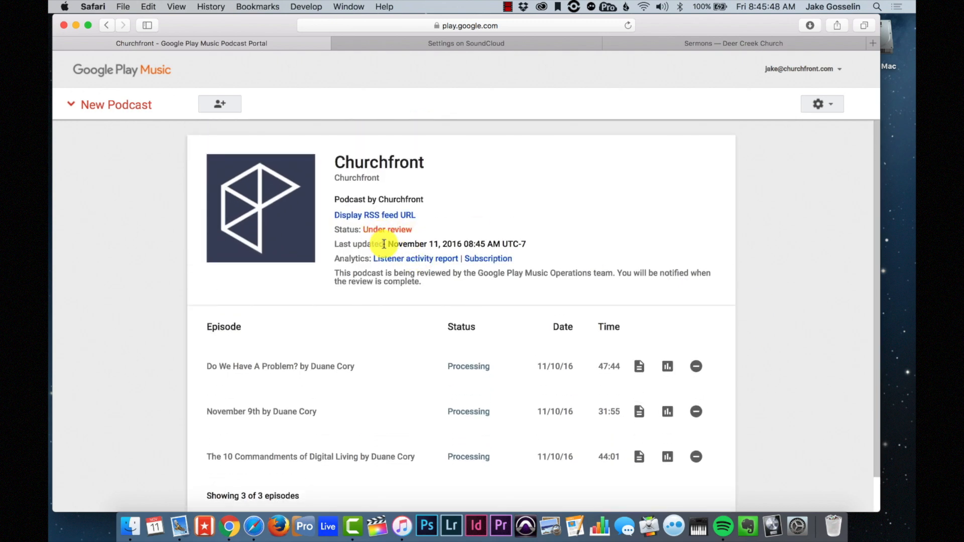
scroll(383, 244, "down", 2)
scroll(383, 243, "up", 2)
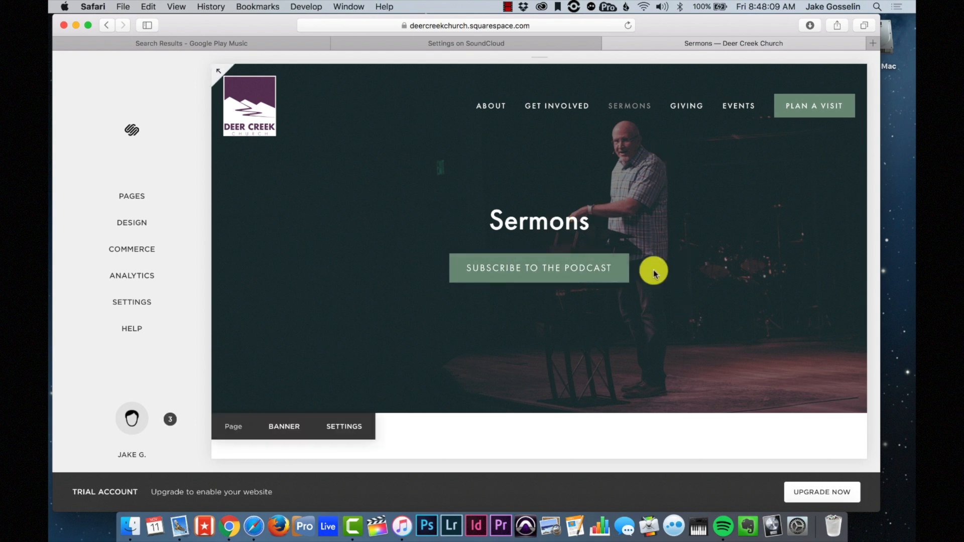
- Open the Brian Houston Leadership Podcast page in Google Play Music and show its share link
scroll(647, 304, "down", 2)
scroll(647, 304, "up", 2)
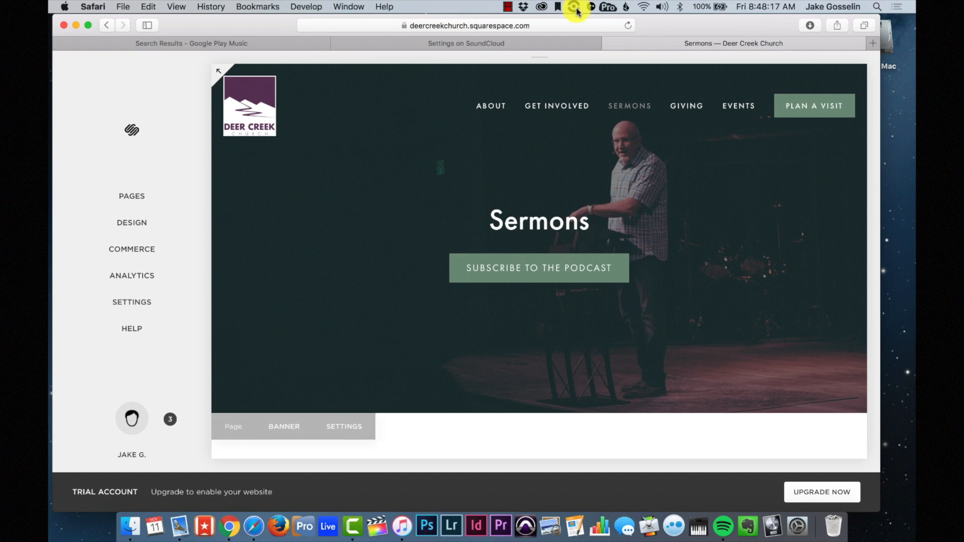
left_click(260, 47)
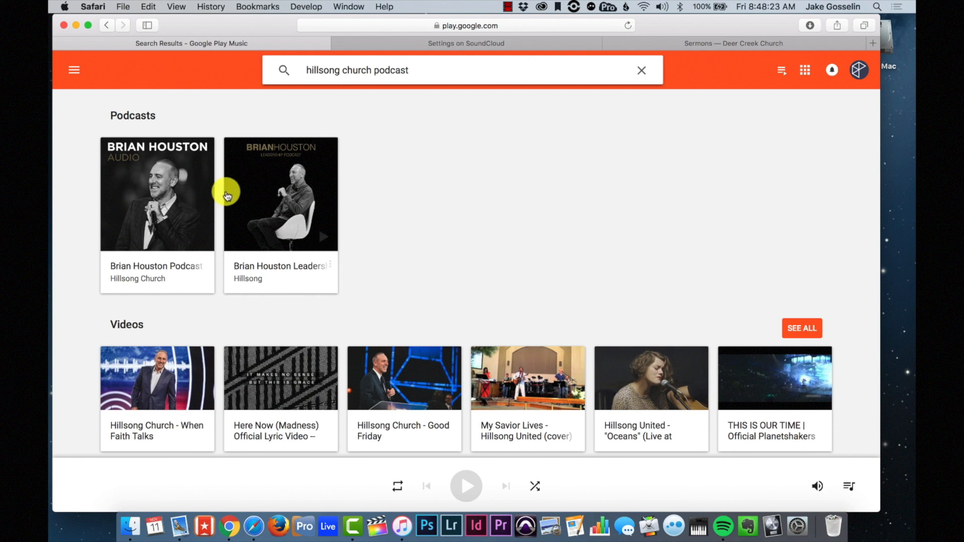
left_click(274, 272)
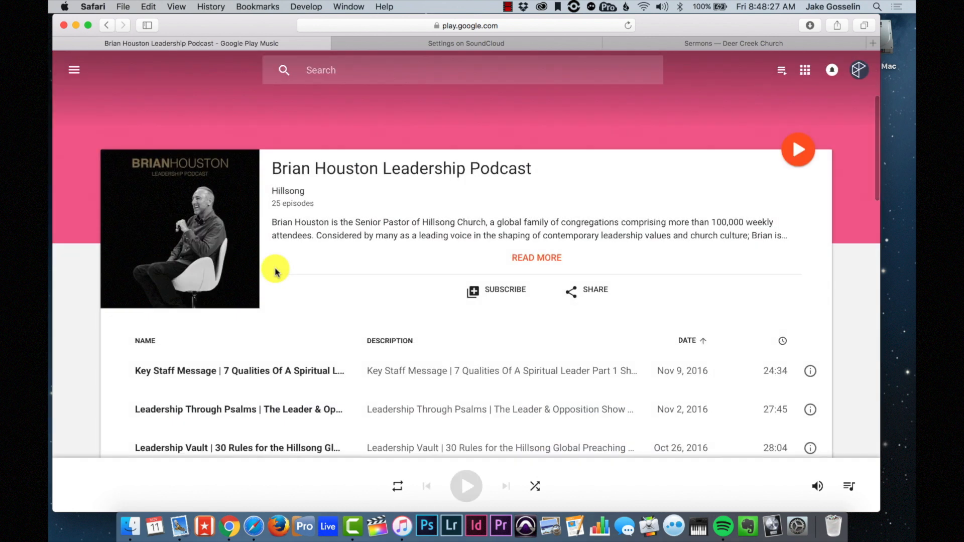
scroll(275, 272, "down", 2)
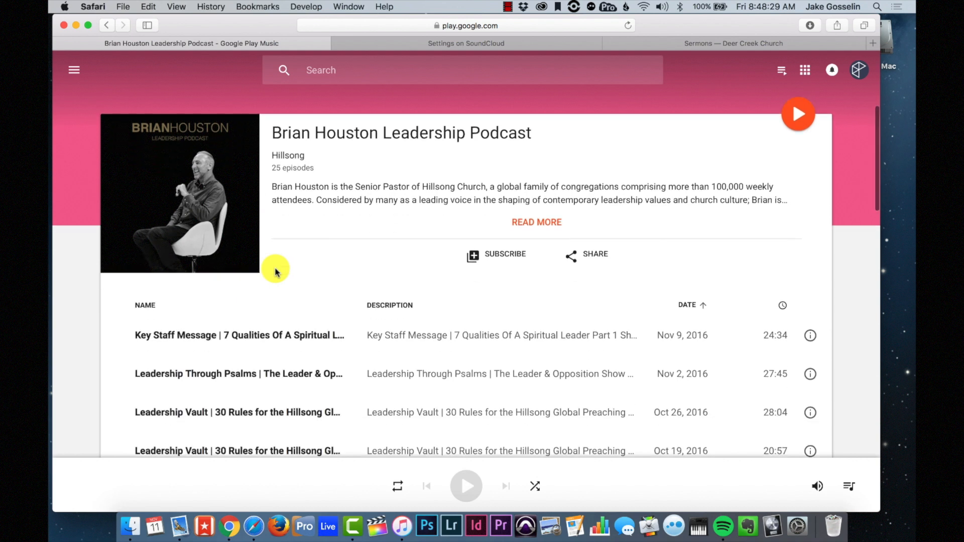
left_click(591, 258)
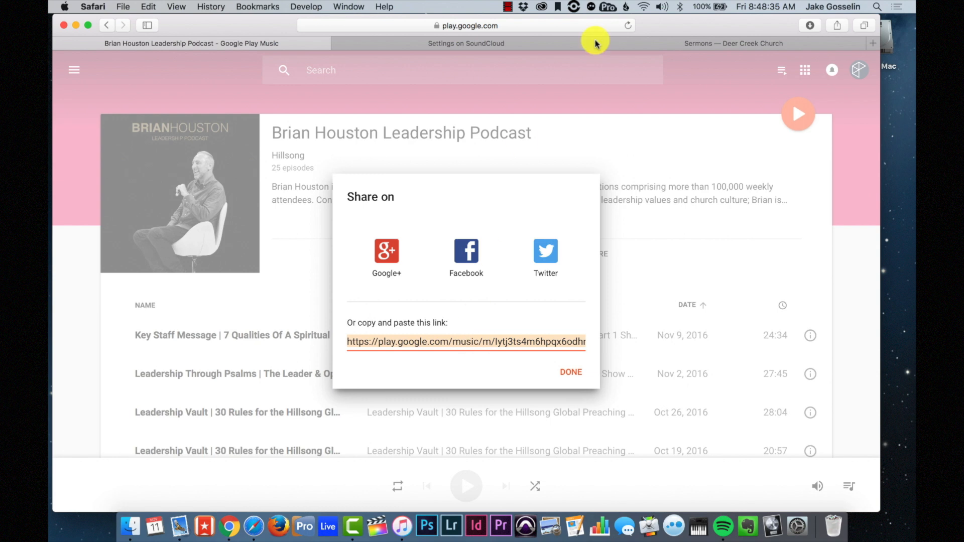
left_click(674, 44)
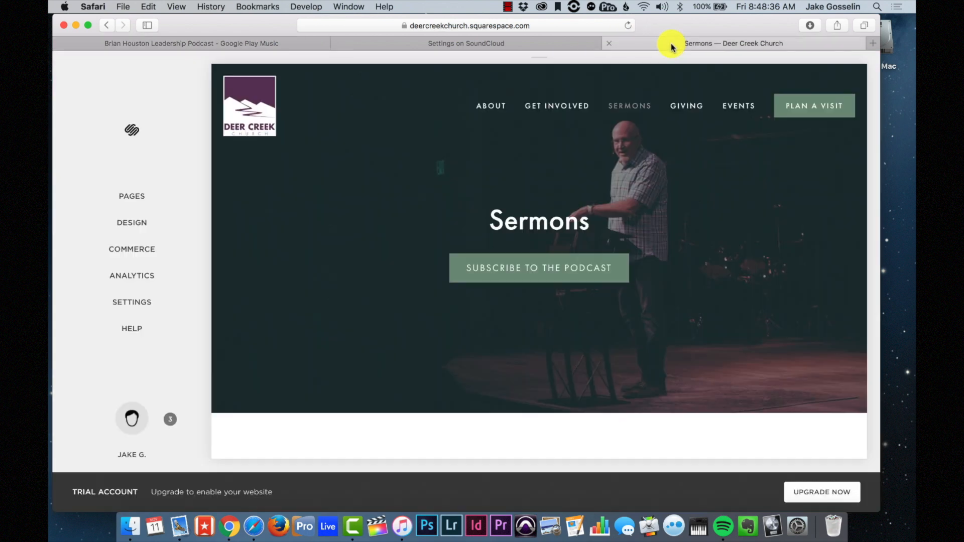
- Open the Sermons page settings and delete the old linked subscribe text in the description
left_click(151, 198)
scroll(153, 252, "down", 4)
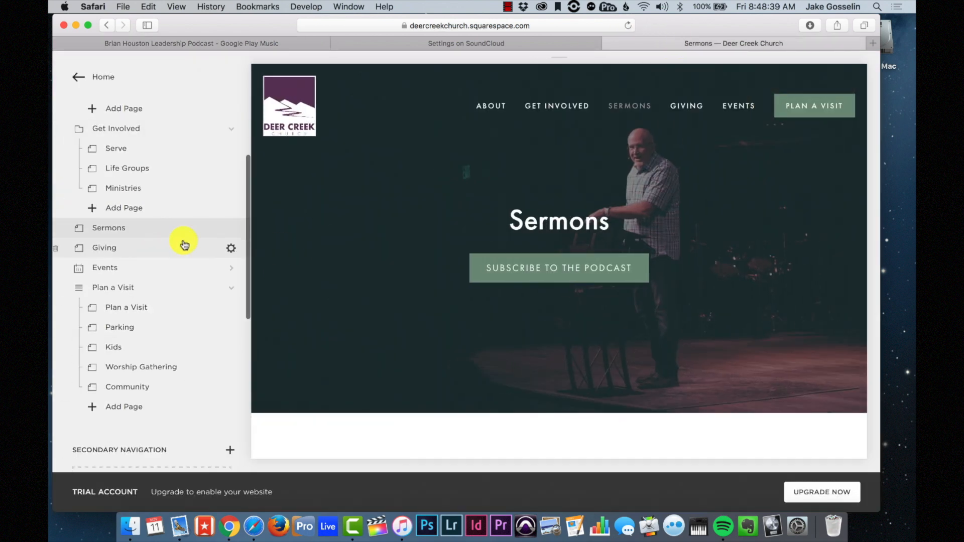
left_click(232, 228)
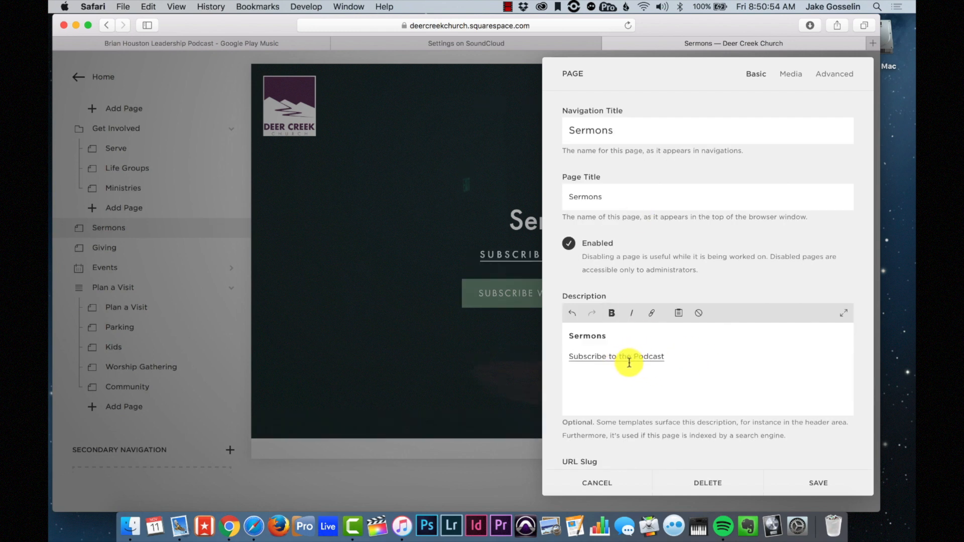
left_click_drag(673, 360, 561, 353)
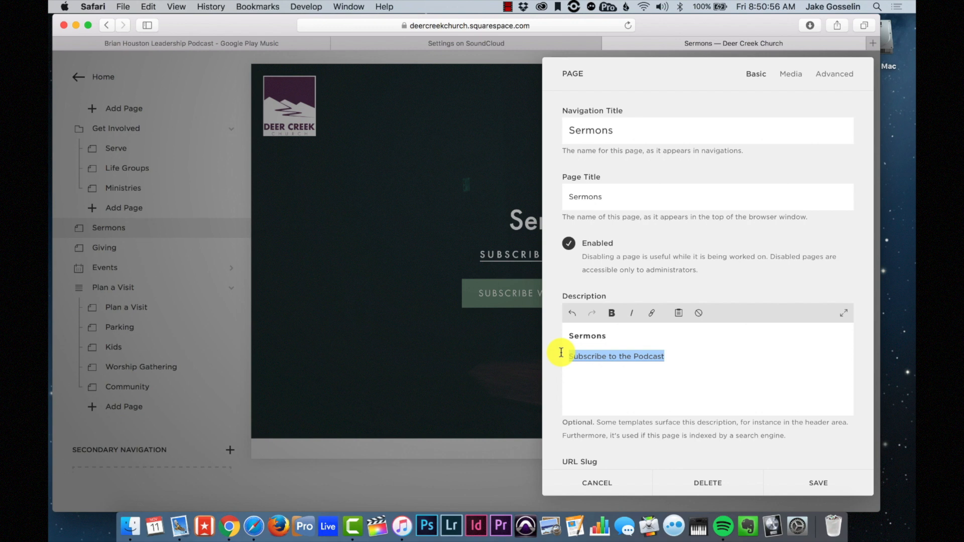
key("BackSpace")
key("BackSpace")
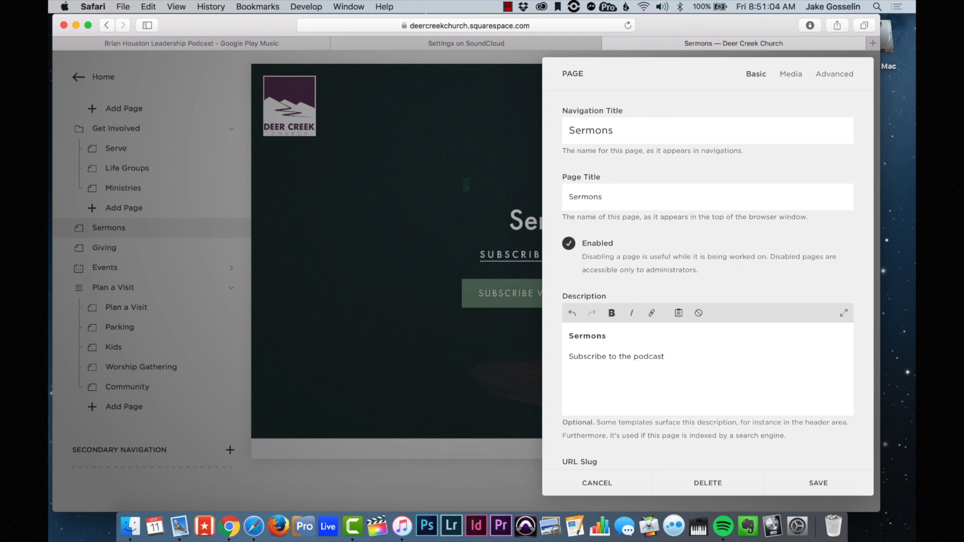
- Add an 'iTunes Google Play' line below 'Subscribe to the podcast' and select iTunes for linking
left_click(664, 357)
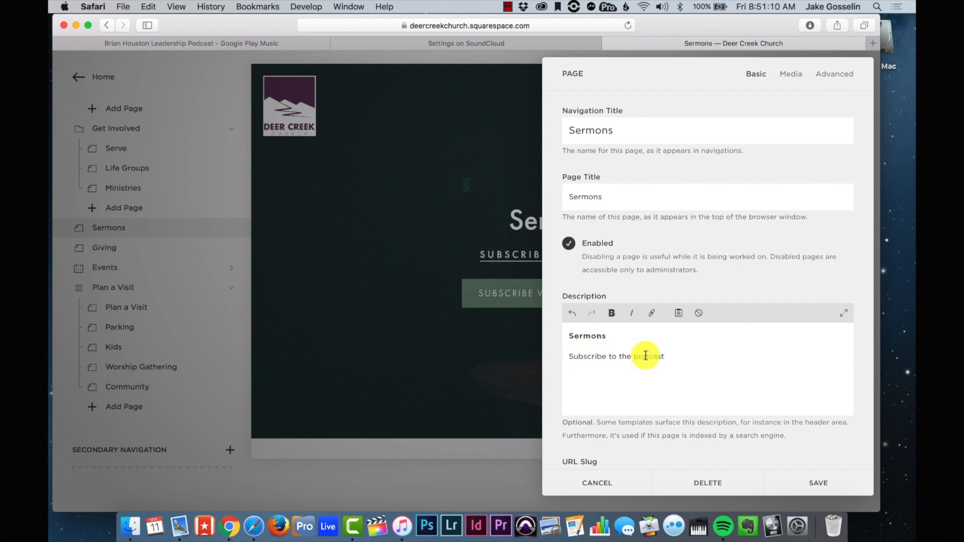
key("Return")
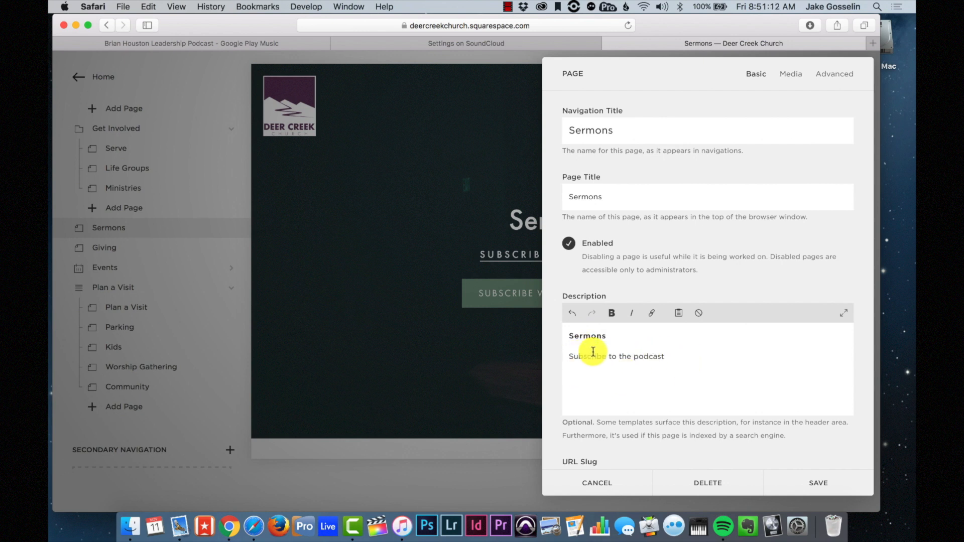
left_click(727, 374)
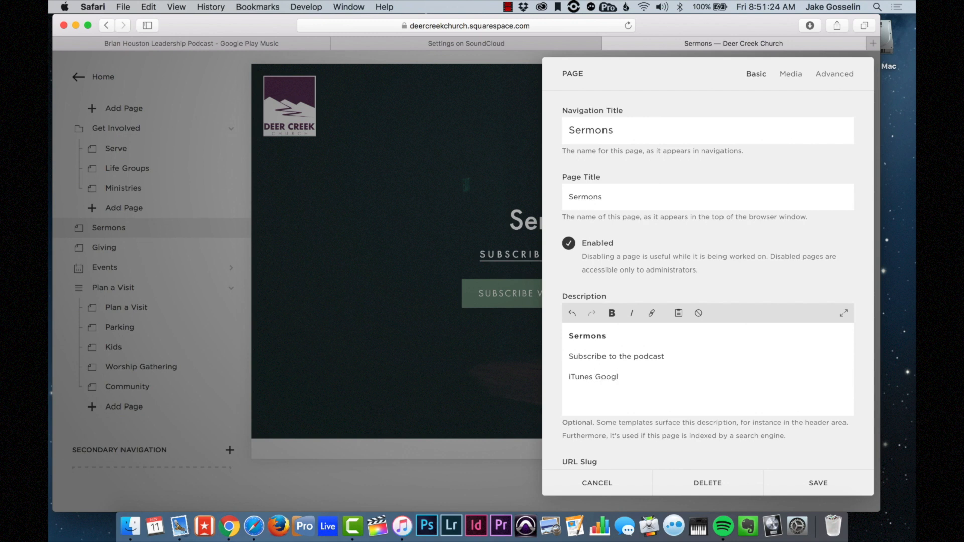
type("iTunes Google Play")
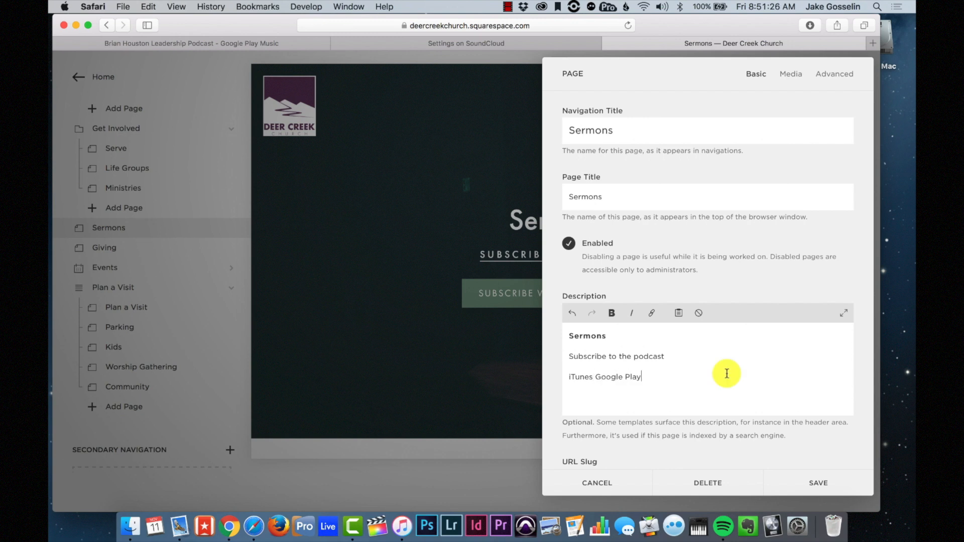
left_click_drag(593, 375, 556, 371)
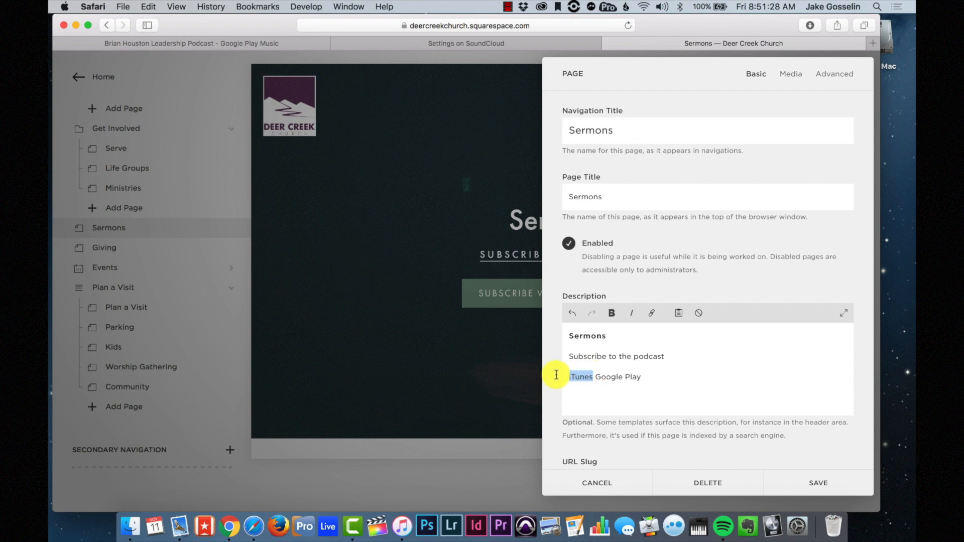
left_click(653, 315)
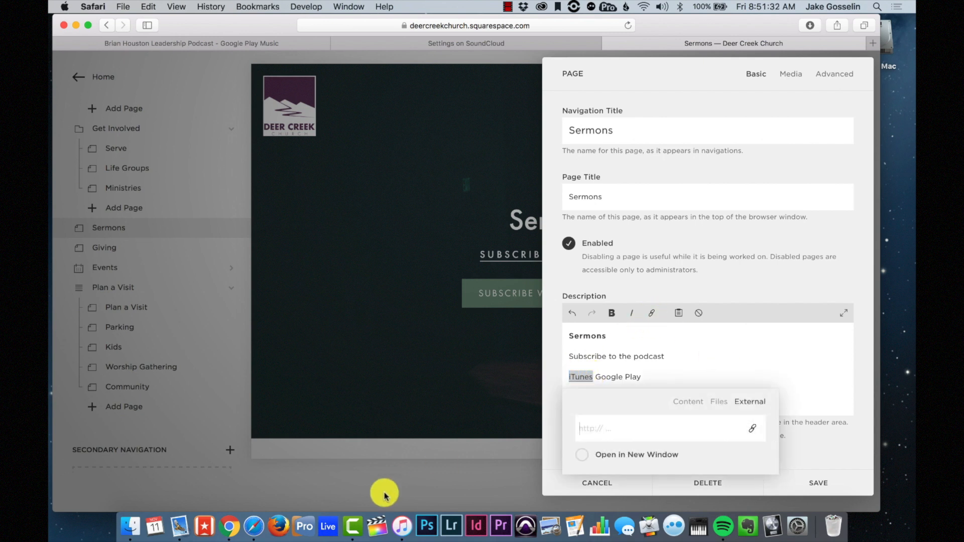
- Link 'iTunes' to the Village Church Audio iTunes podcast URL, opening in a new window
left_click(401, 526)
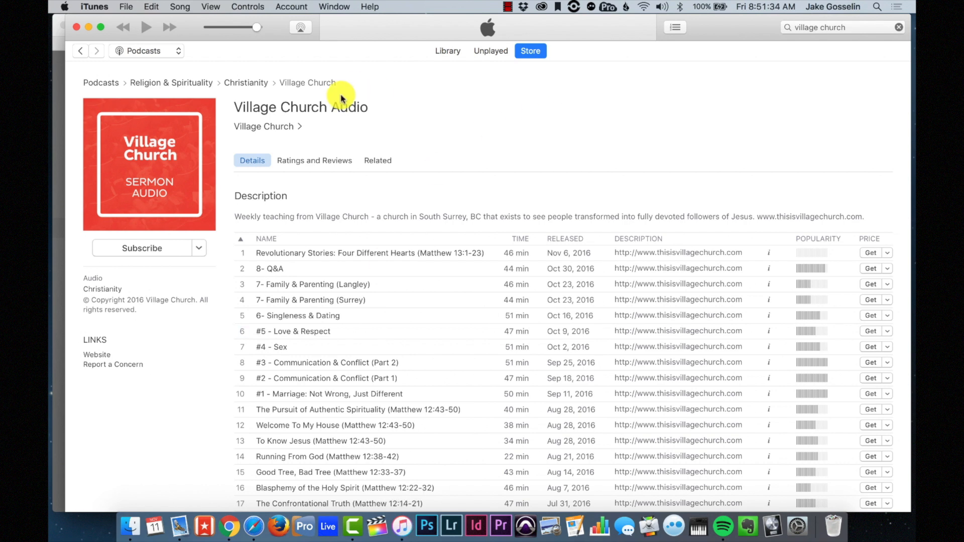
left_click(202, 250)
left_click(217, 281)
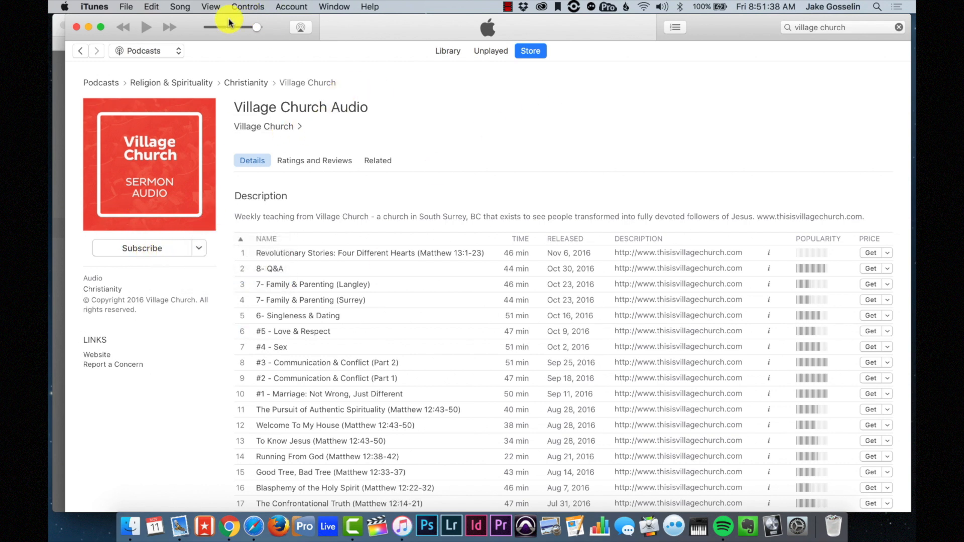
left_click_drag(192, 26, 323, 439)
left_click(623, 427)
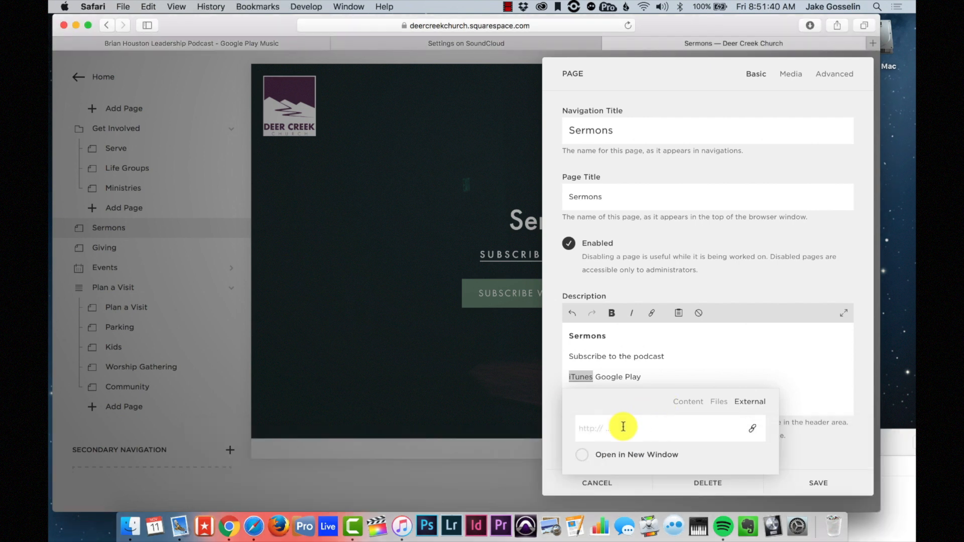
key("super+v")
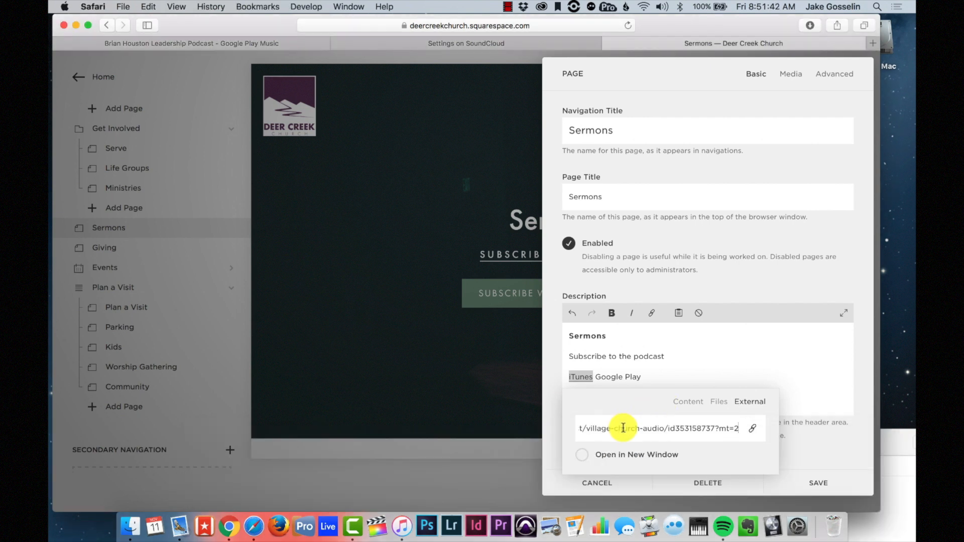
left_click(582, 454)
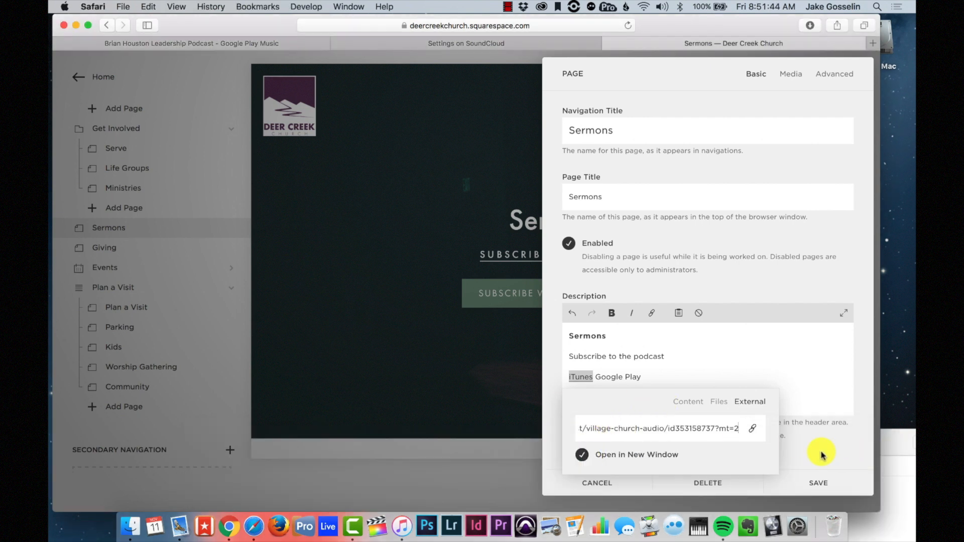
left_click(822, 455)
- Link 'Google Play' to the Brian Houston podcast share URL in a new window and save
left_click(631, 376)
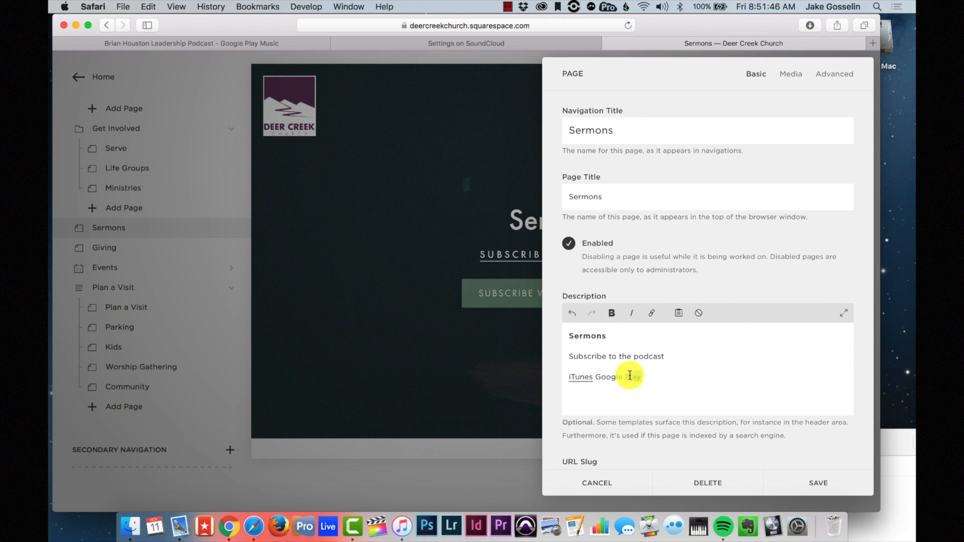
left_click_drag(630, 376, 595, 377)
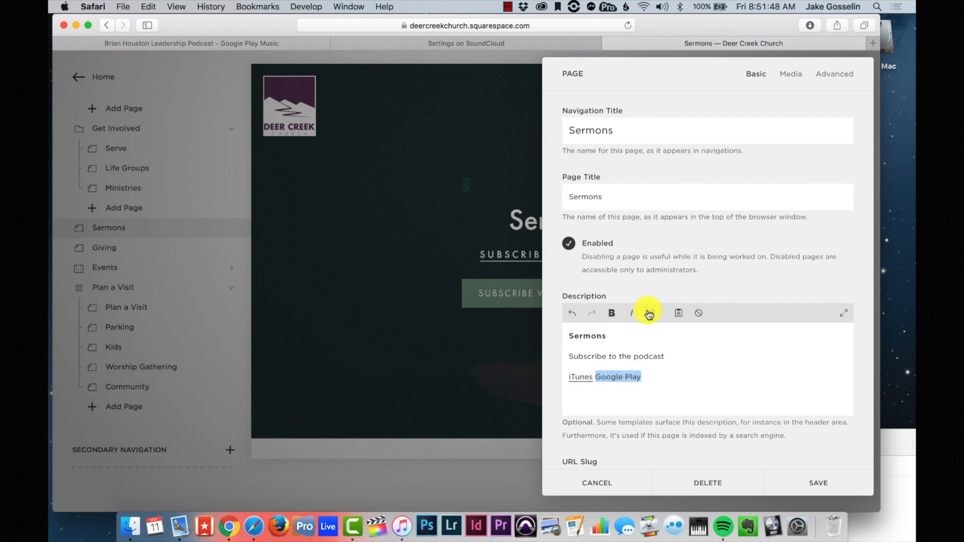
left_click(652, 314)
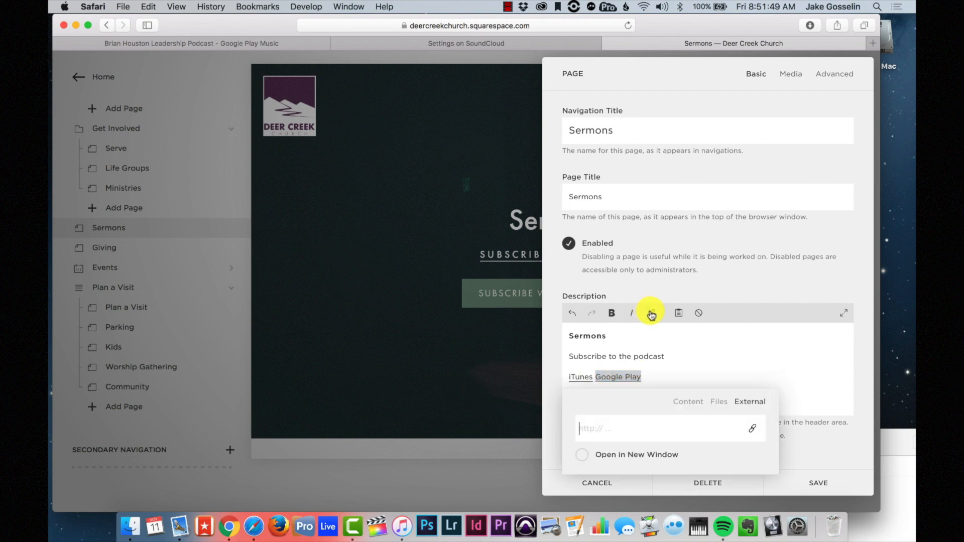
left_click(271, 45)
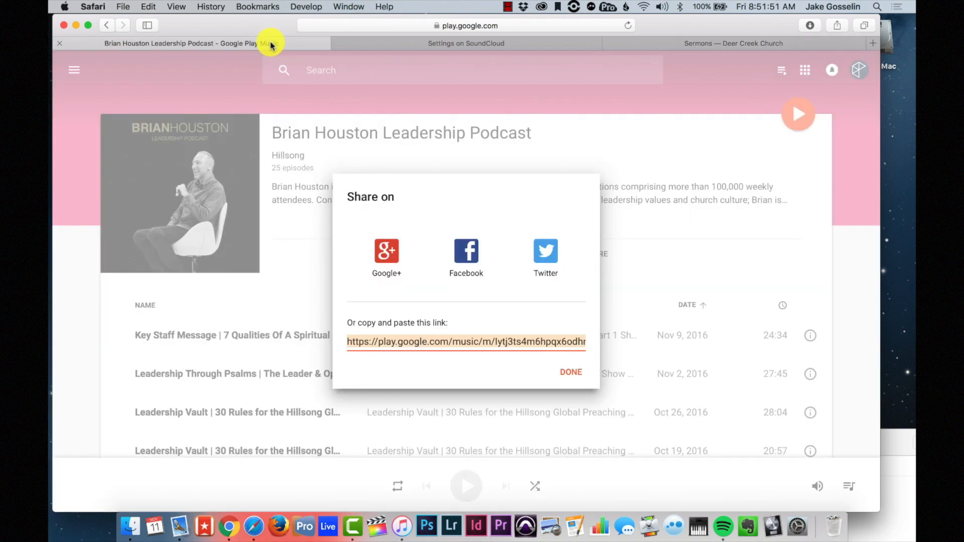
left_click(486, 347)
key("super+c")
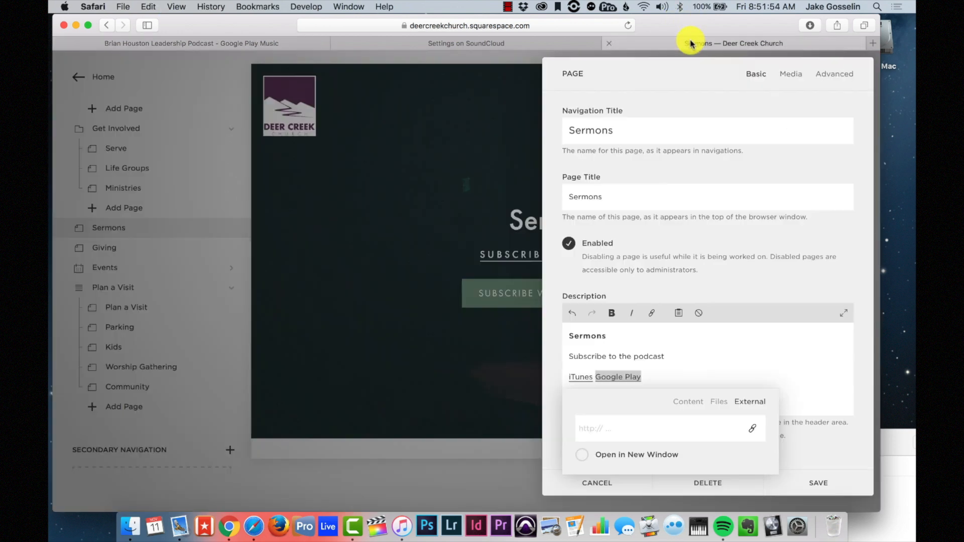
left_click(691, 44)
key("super+v")
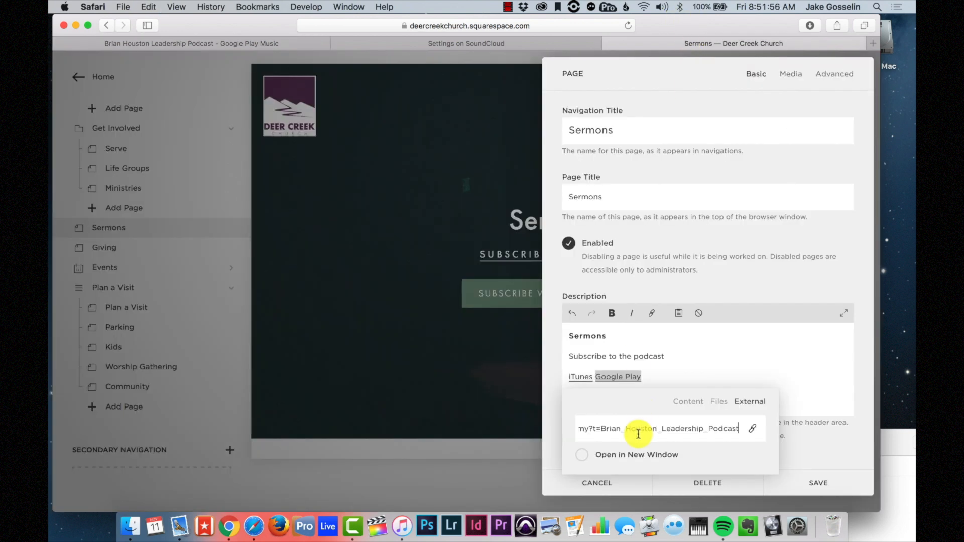
left_click(582, 456)
left_click(829, 482)
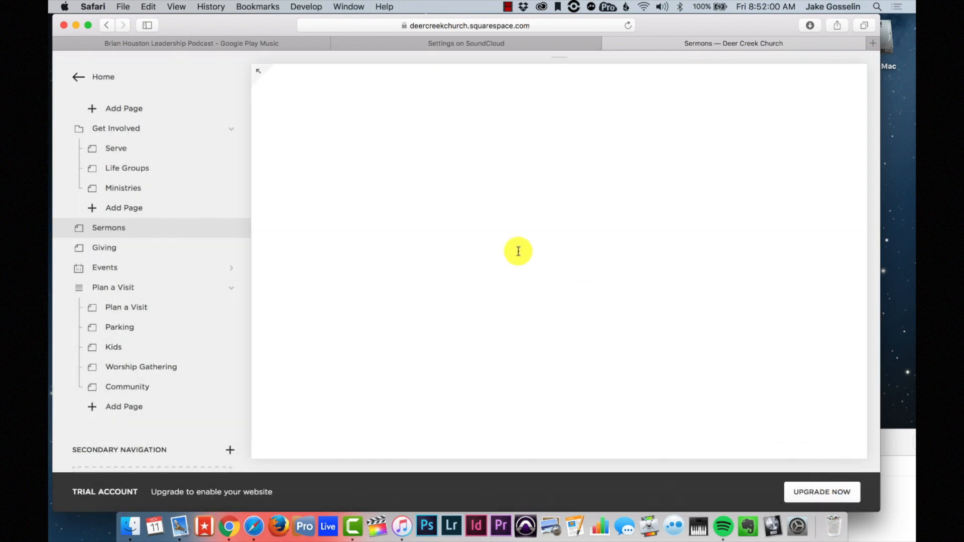
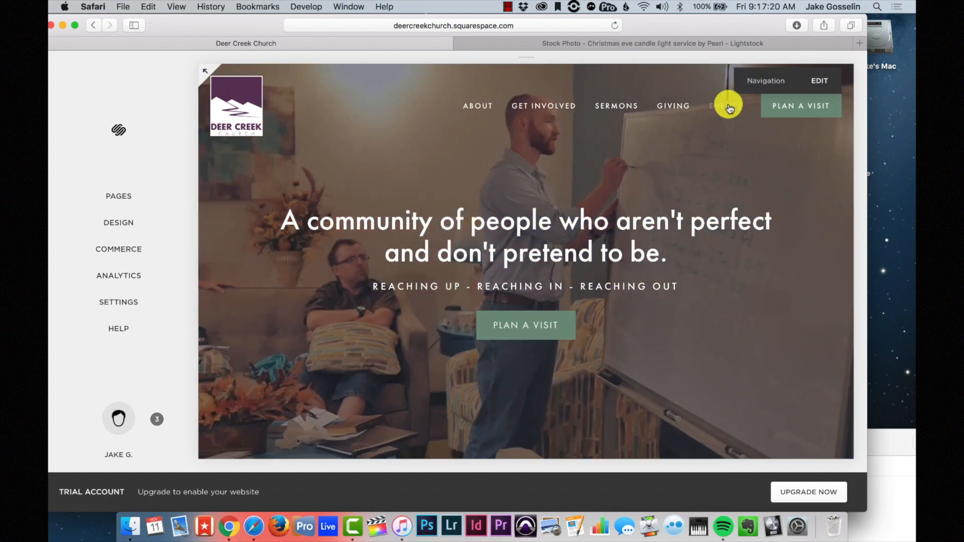
- Open the Events page and review the Christmas Eve Worship and Men's Retreat listings
left_click(730, 108)
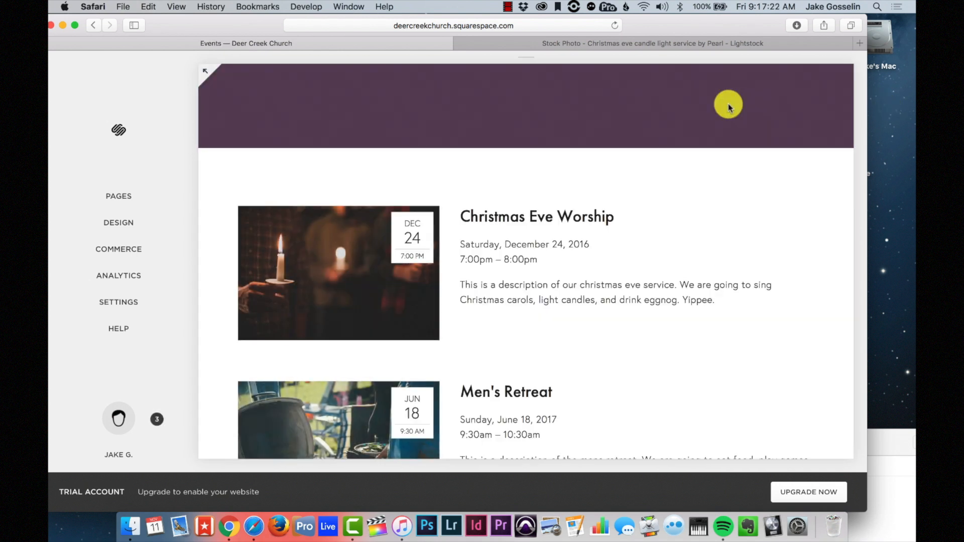
scroll(729, 301, "down", 5)
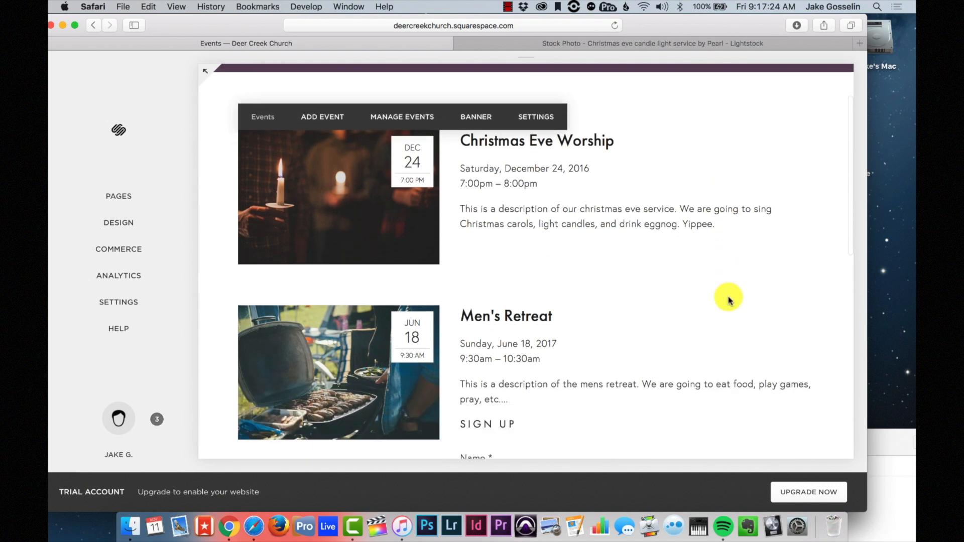
scroll(726, 298, "down", 2)
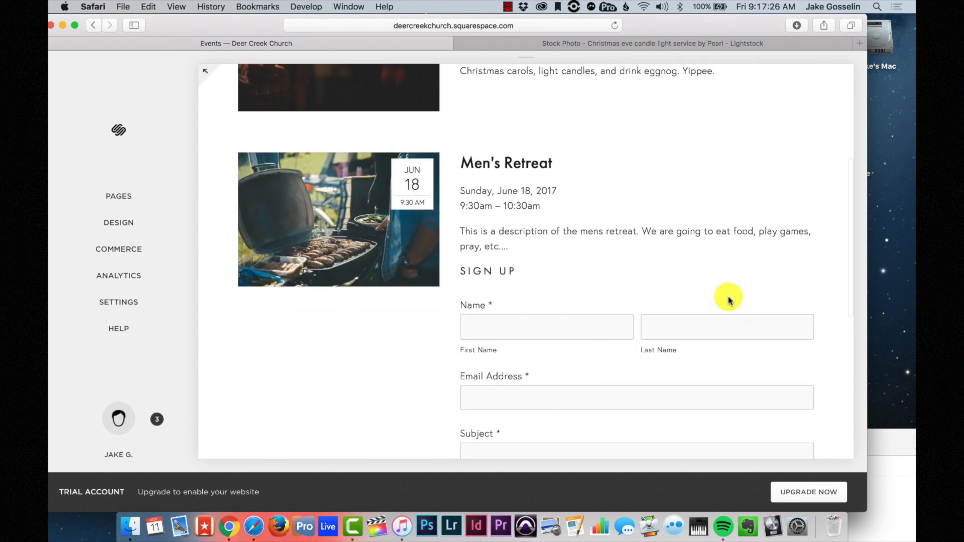
scroll(727, 299, "up", 8)
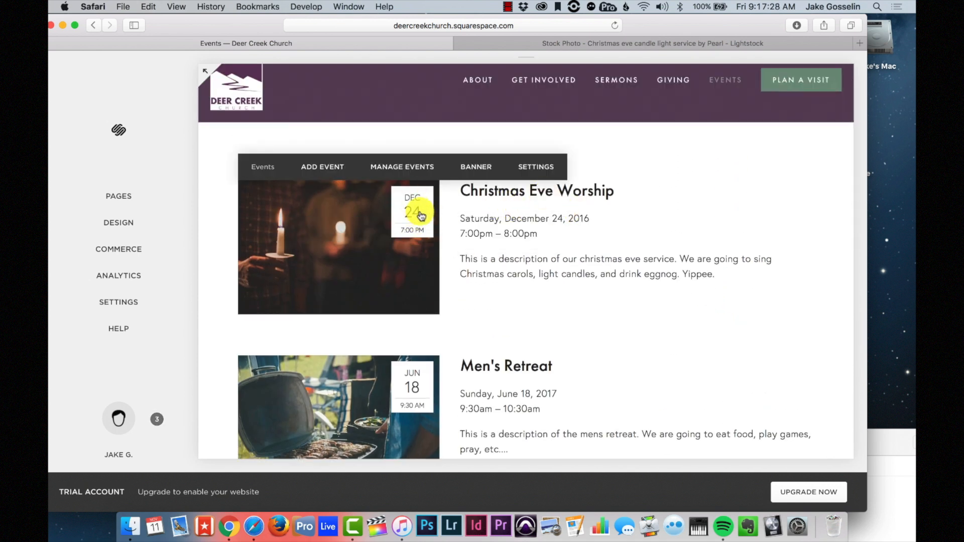
scroll(440, 241, "down", 3)
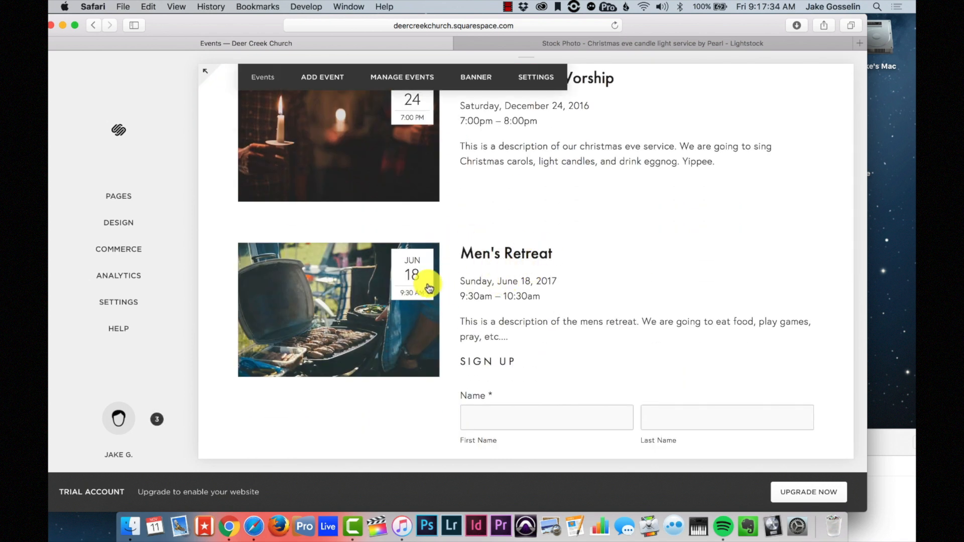
scroll(587, 327, "down", 5)
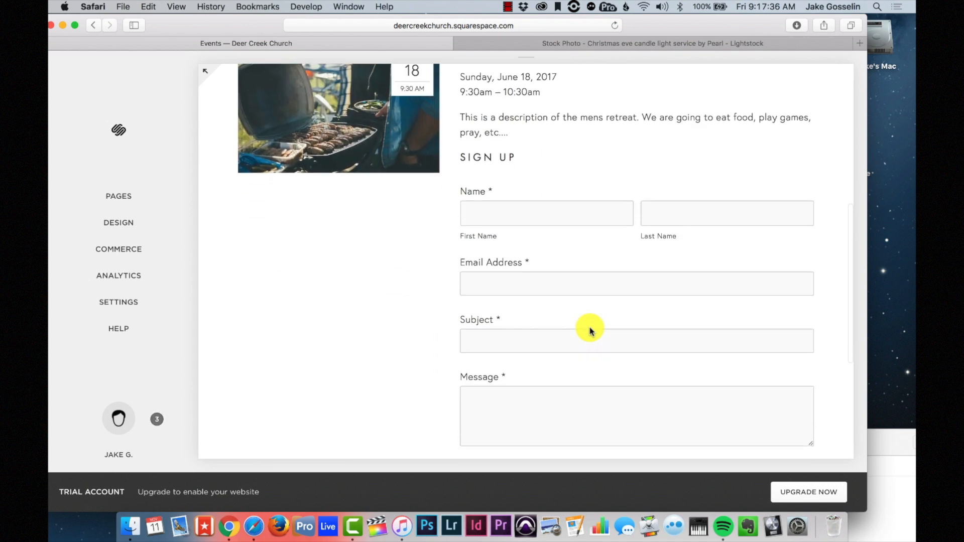
scroll(591, 331, "up", 10)
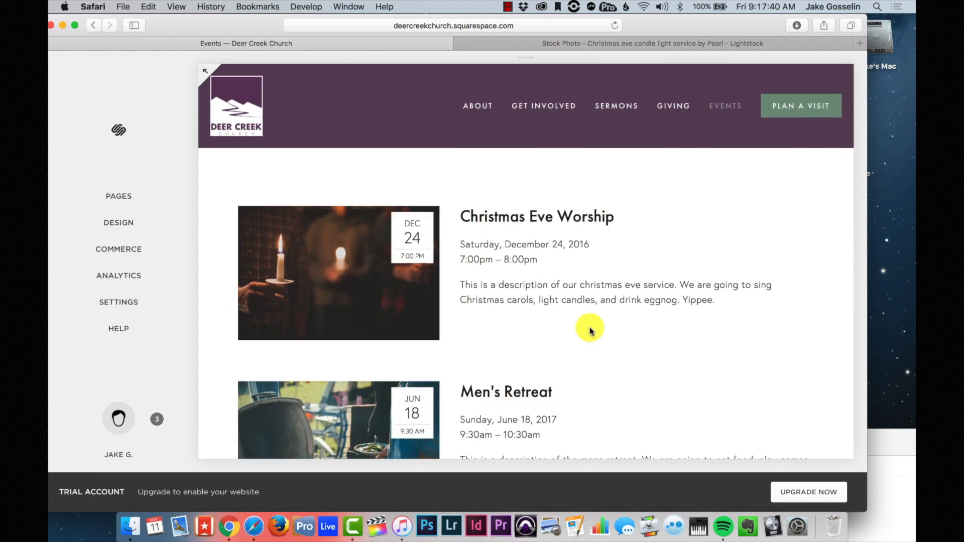
- From Pages, open the Events collection and add a new blank draft event
left_click(137, 195)
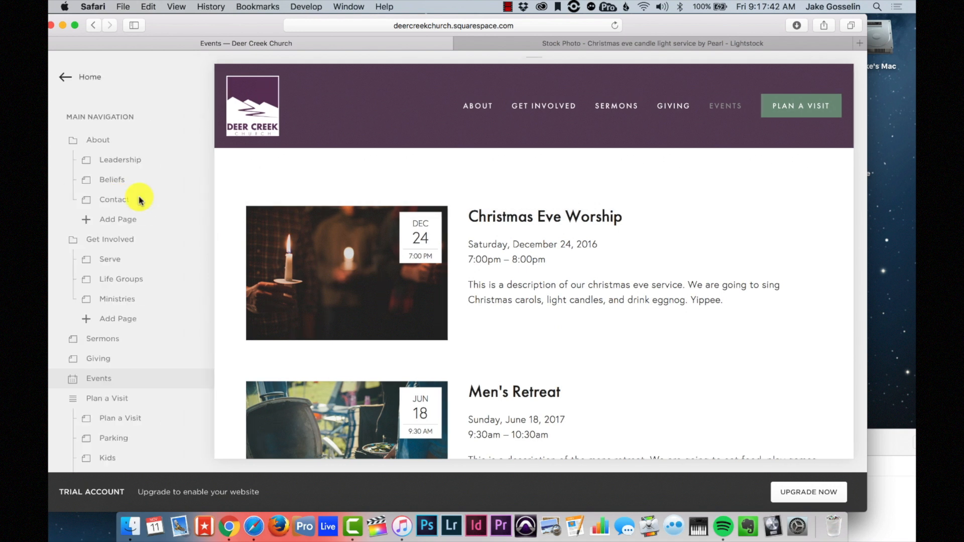
scroll(135, 280, "down", 3)
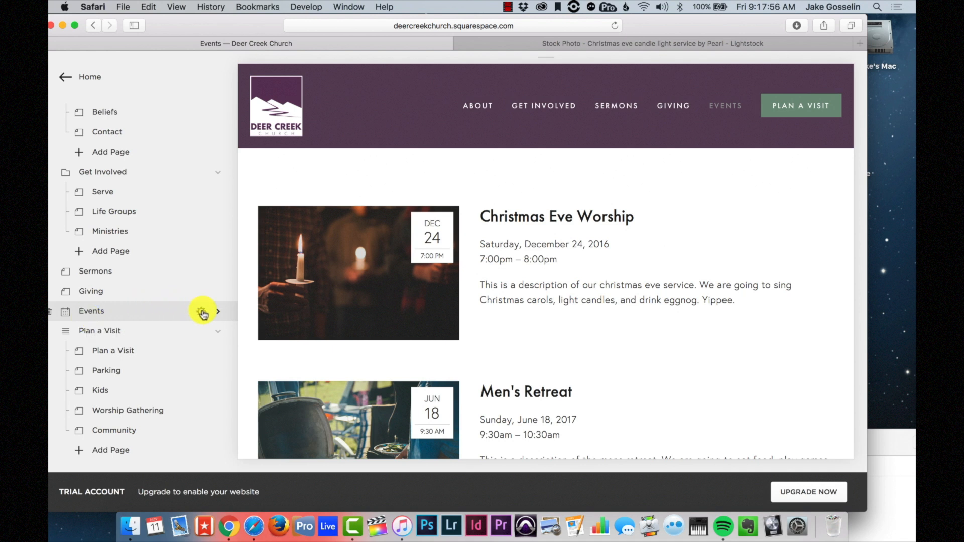
left_click(158, 313)
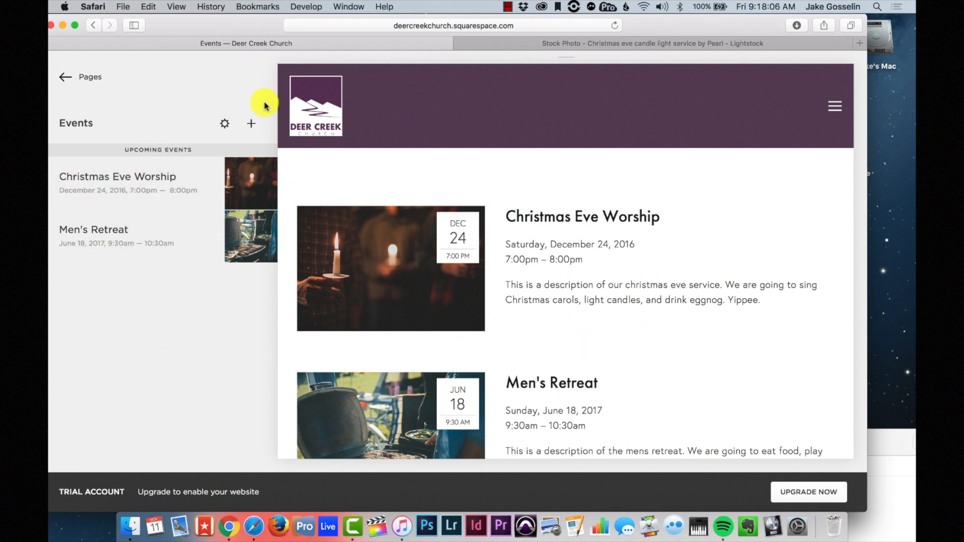
left_click(252, 126)
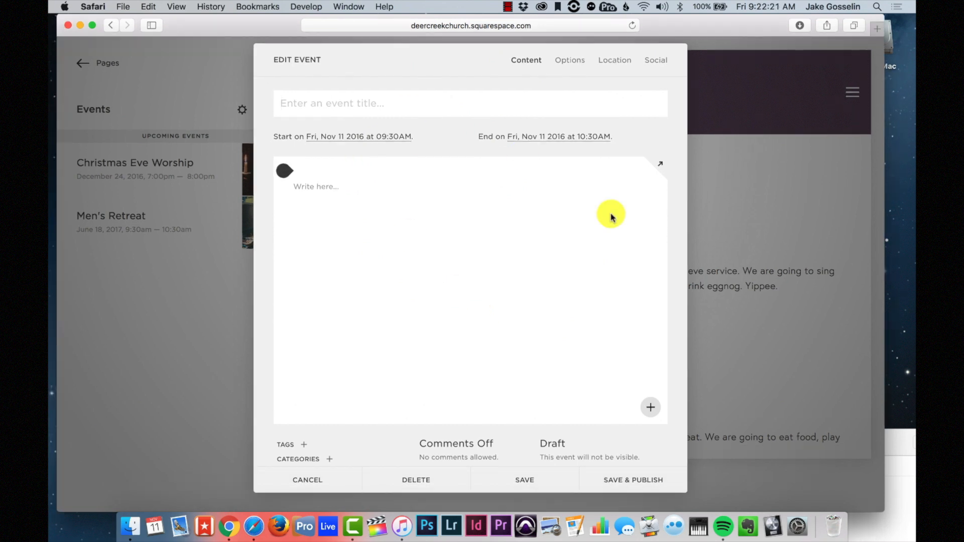
- Title the event 'Marriage Retreat', date it Sun, Feb 19 2017, and add 'This is info about the marriage retreat.'
left_click(340, 106)
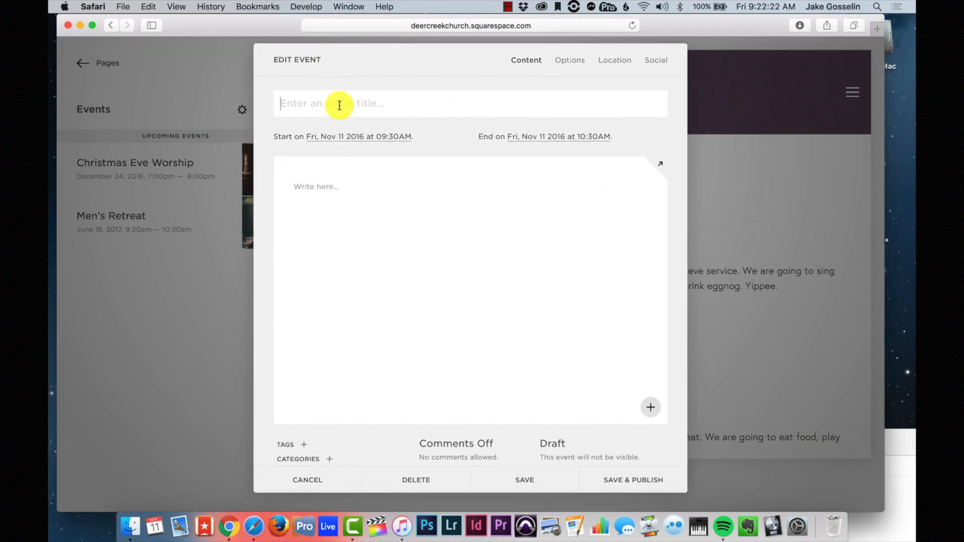
type("Ma")
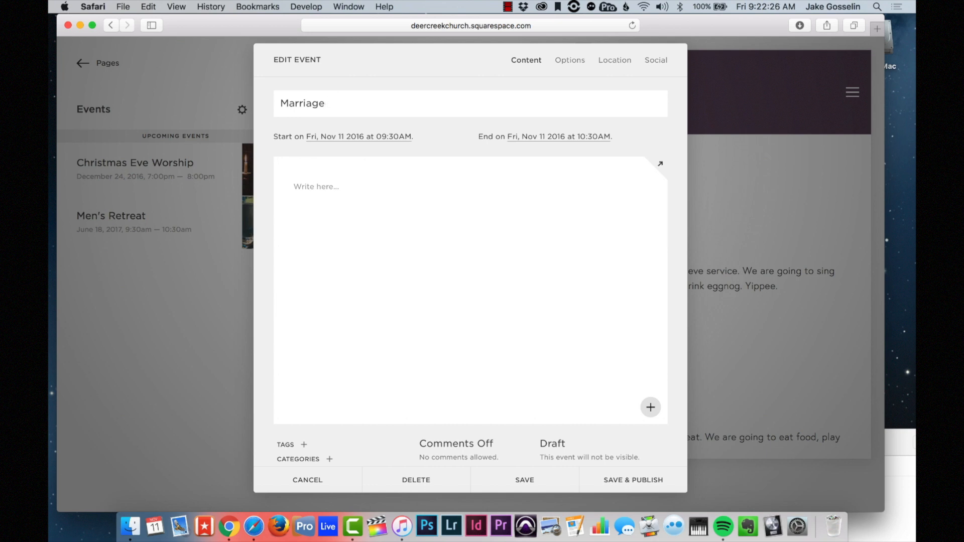
type("rriage Retreat")
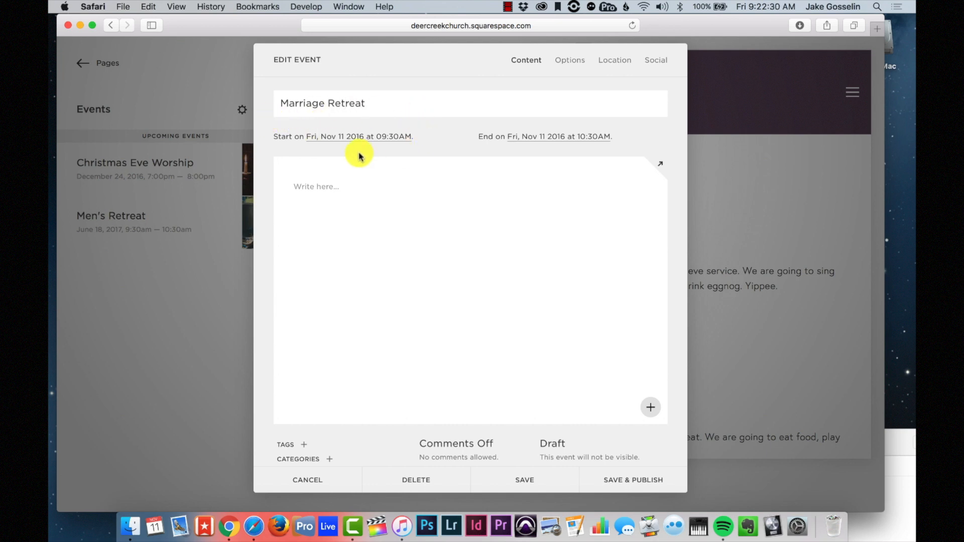
left_click(375, 142)
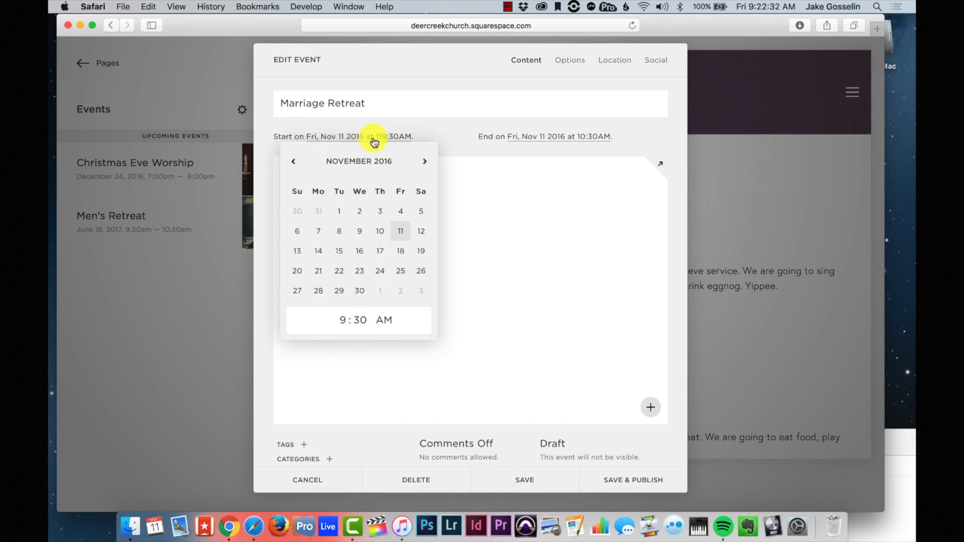
left_click(425, 162)
left_click(425, 163)
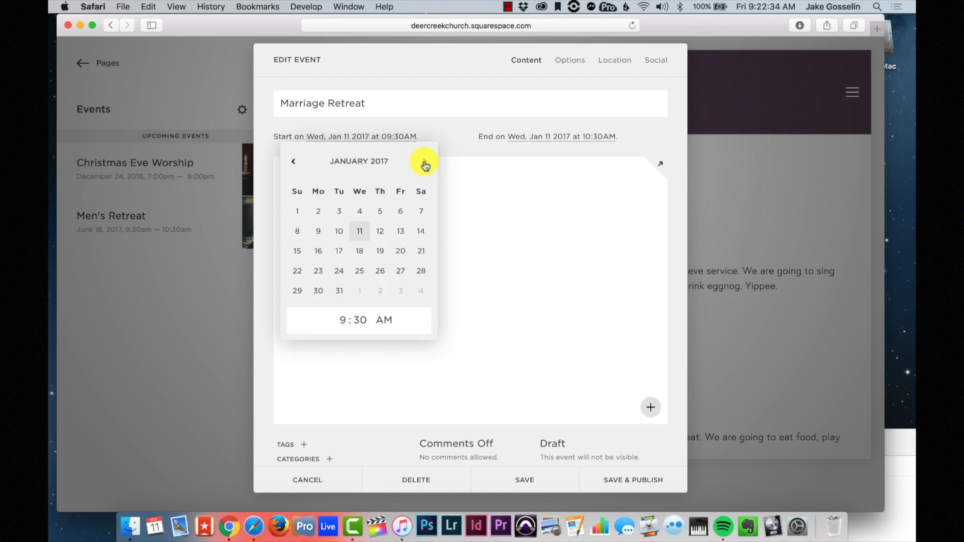
left_click(425, 162)
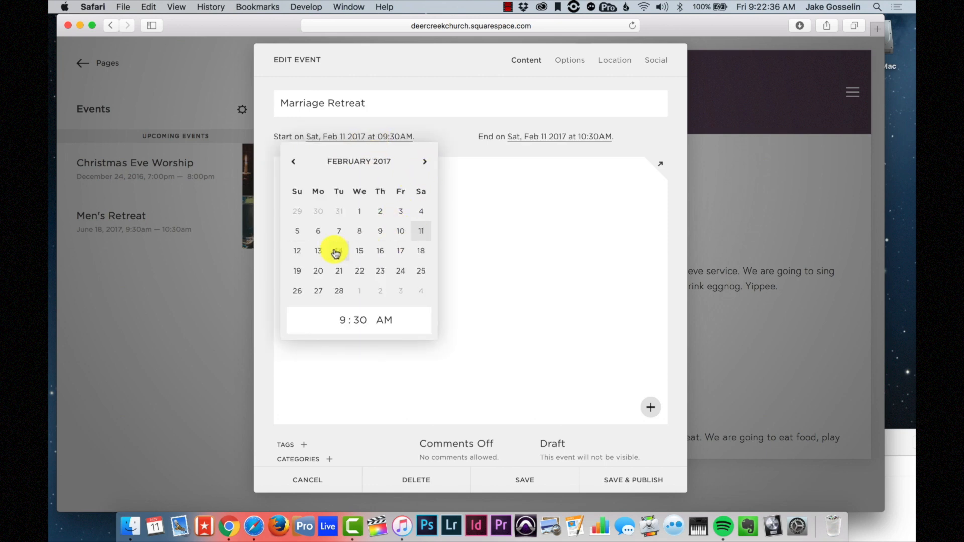
left_click(407, 255)
left_click(297, 273)
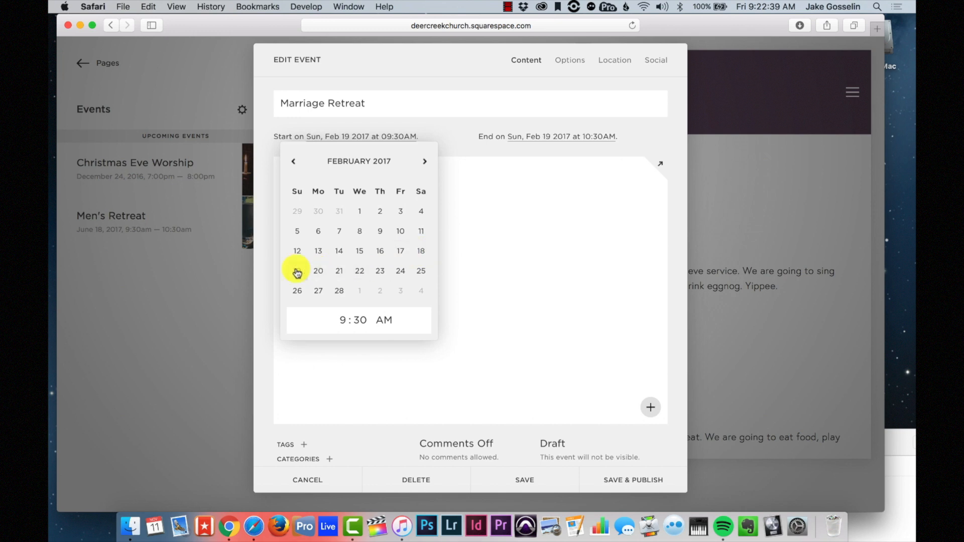
left_click(612, 231)
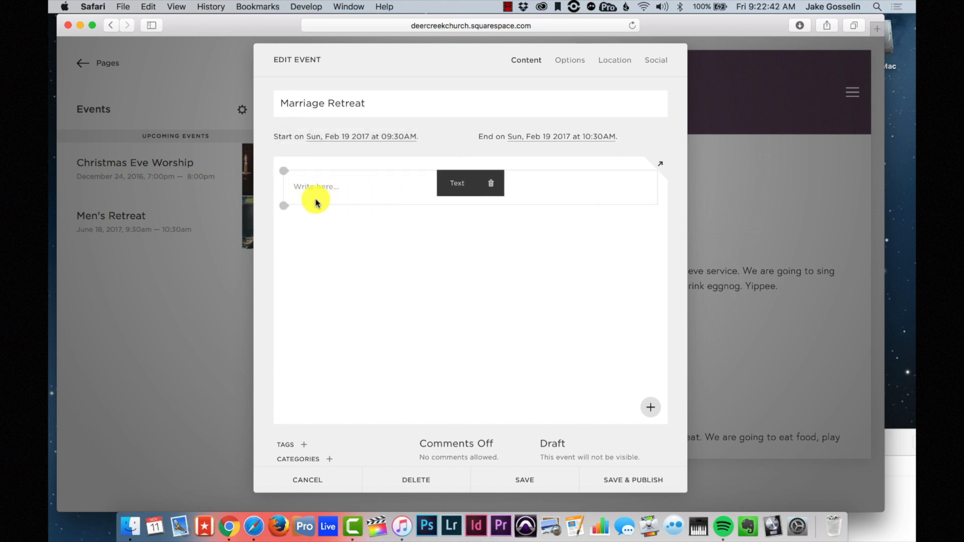
left_click(350, 189)
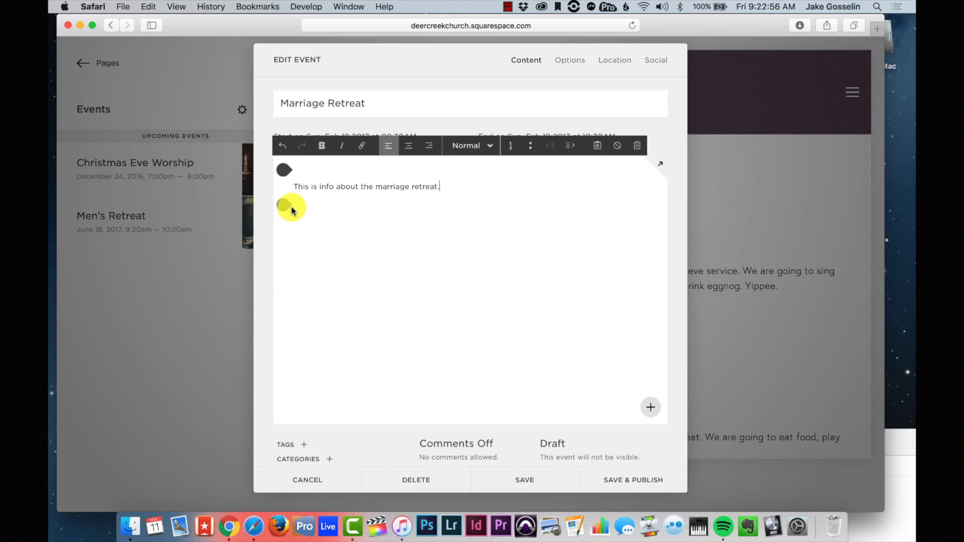
- Insert a form block named 'Marriage Retreat Form' into the event body
left_click(285, 206)
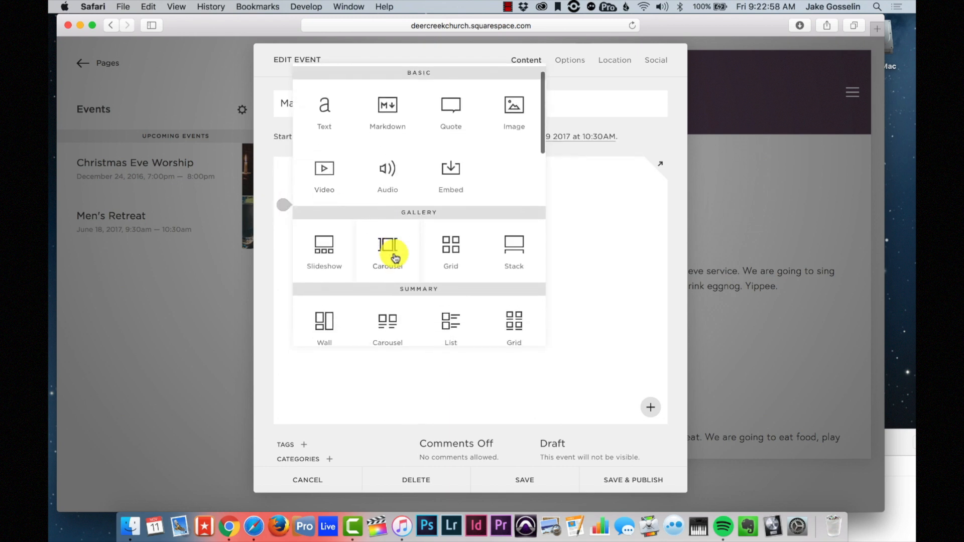
scroll(395, 256, "down", 5)
scroll(396, 251, "up", 6)
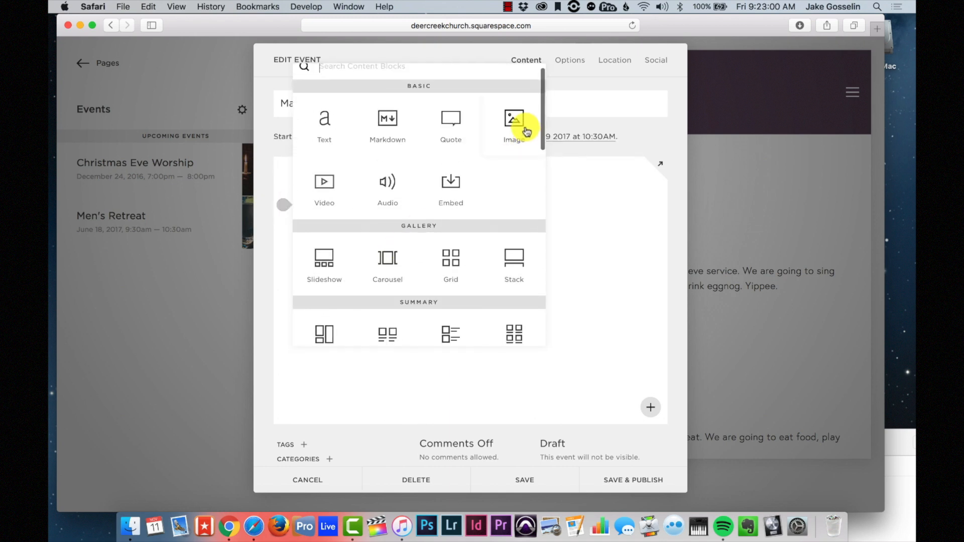
scroll(436, 200, "down", 5)
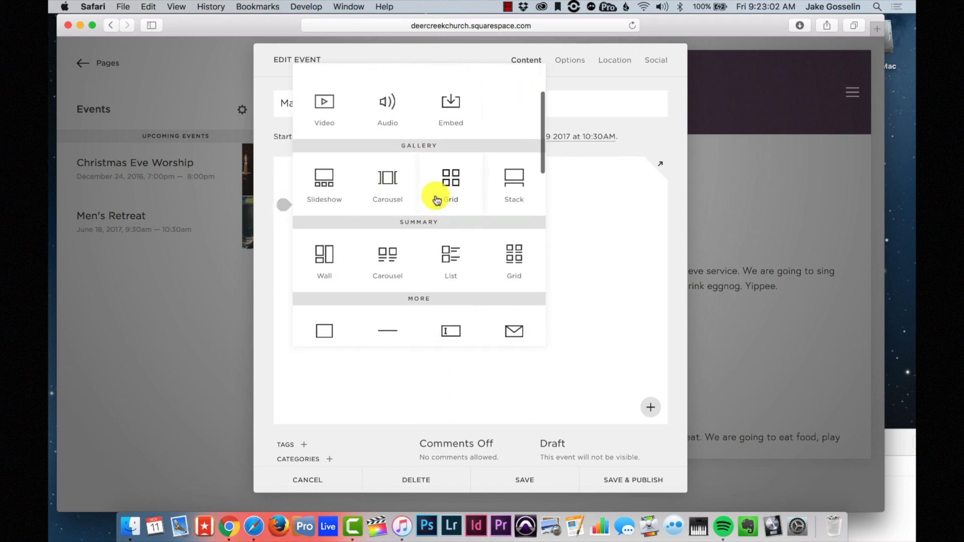
scroll(436, 200, "down", 3)
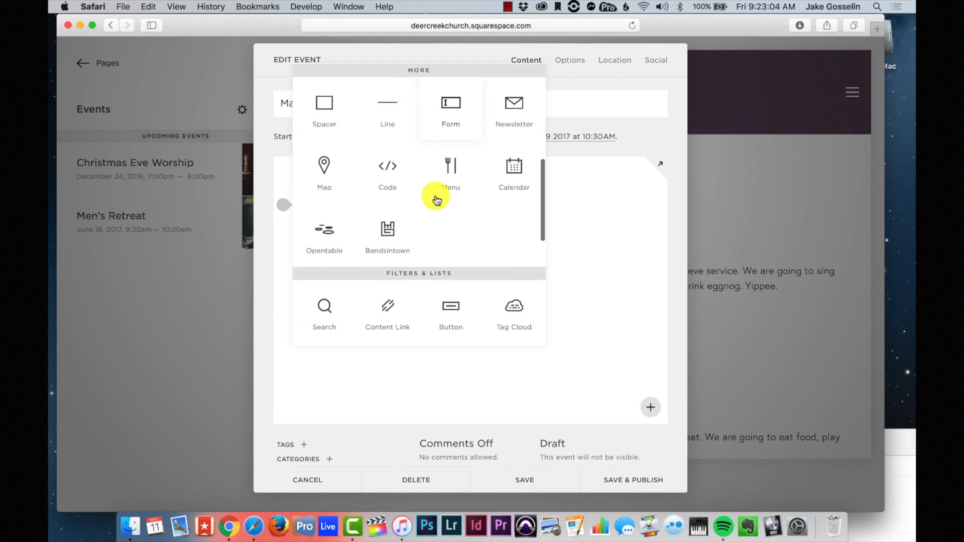
left_click(451, 101)
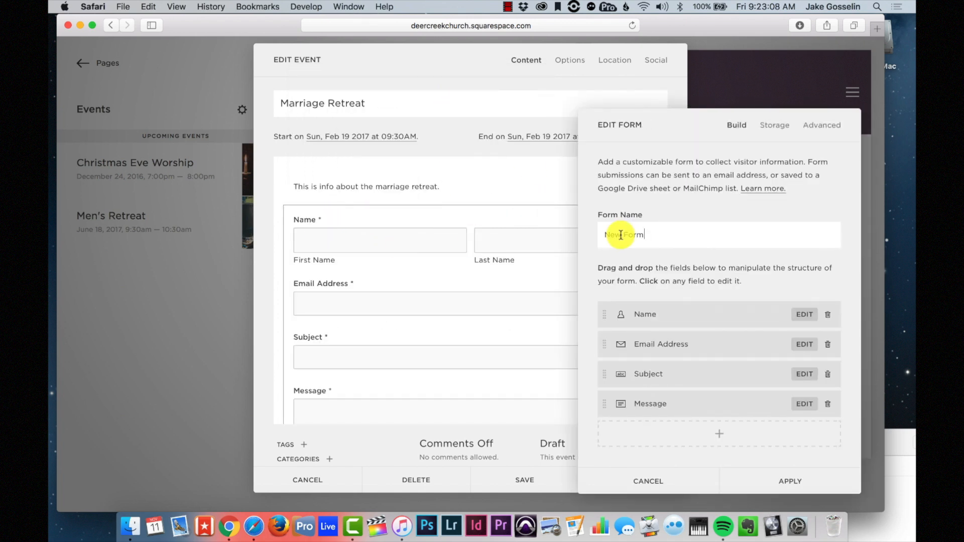
type("Retreat")
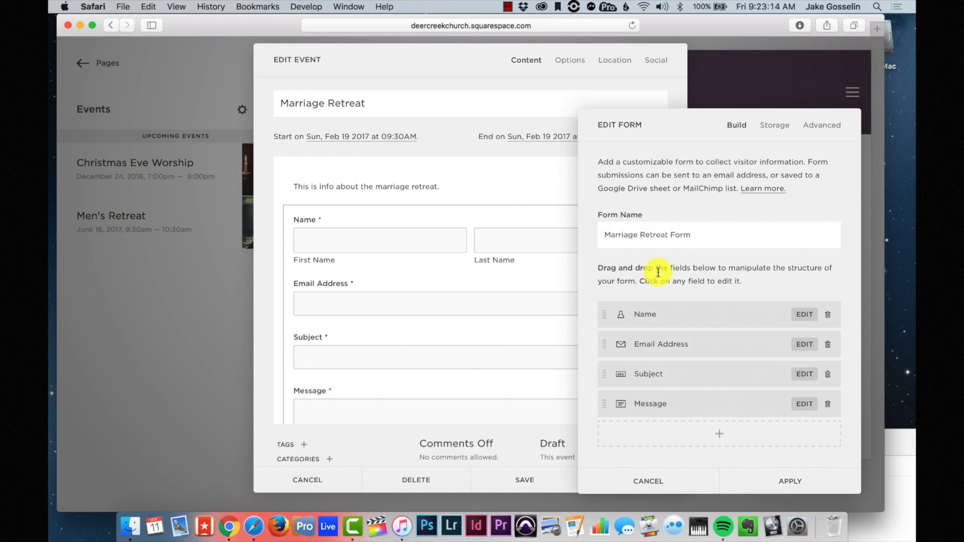
left_click(765, 479)
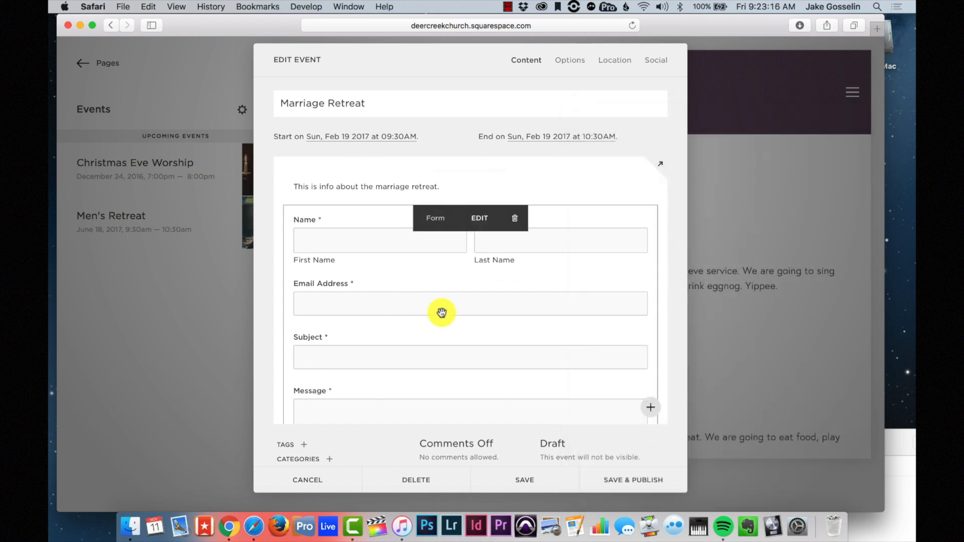
- Re-select the description text, then bring up the event's Options settings
scroll(455, 322, "down", 3)
scroll(417, 289, "up", 4)
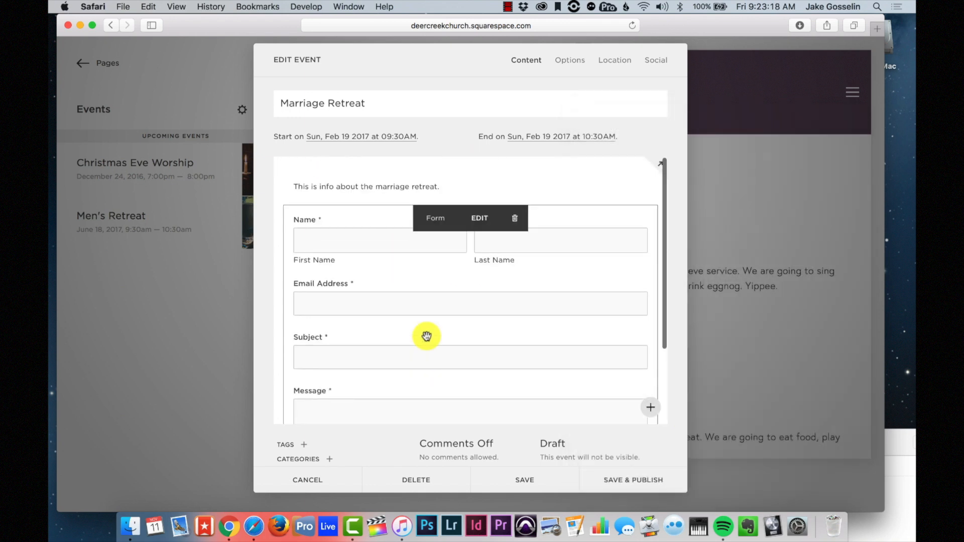
left_click(552, 189)
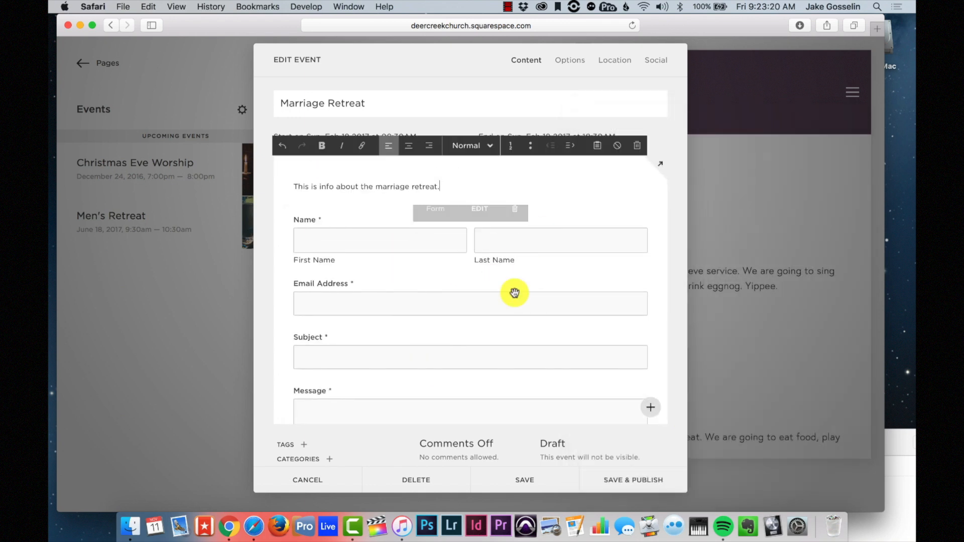
scroll(454, 271, "down", 2)
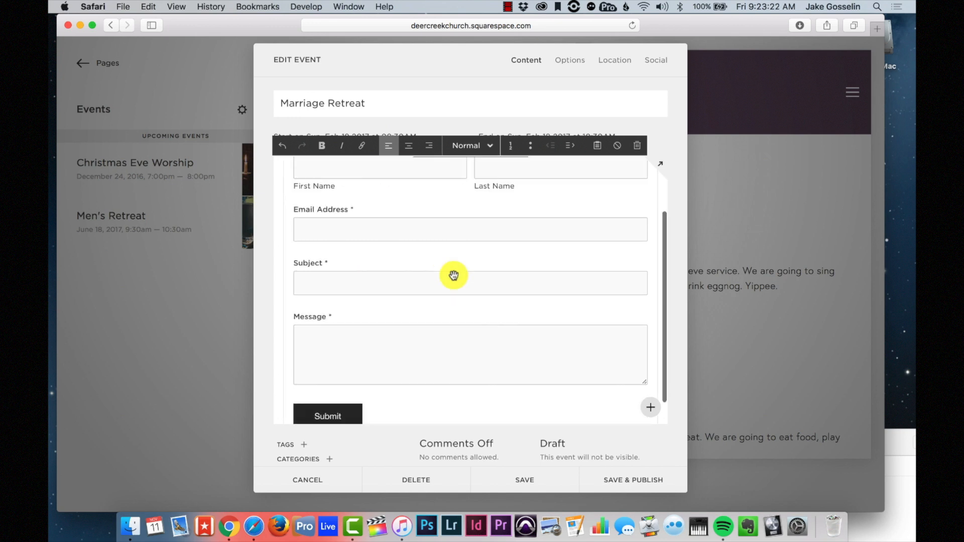
scroll(453, 276, "up", 2)
left_click(566, 63)
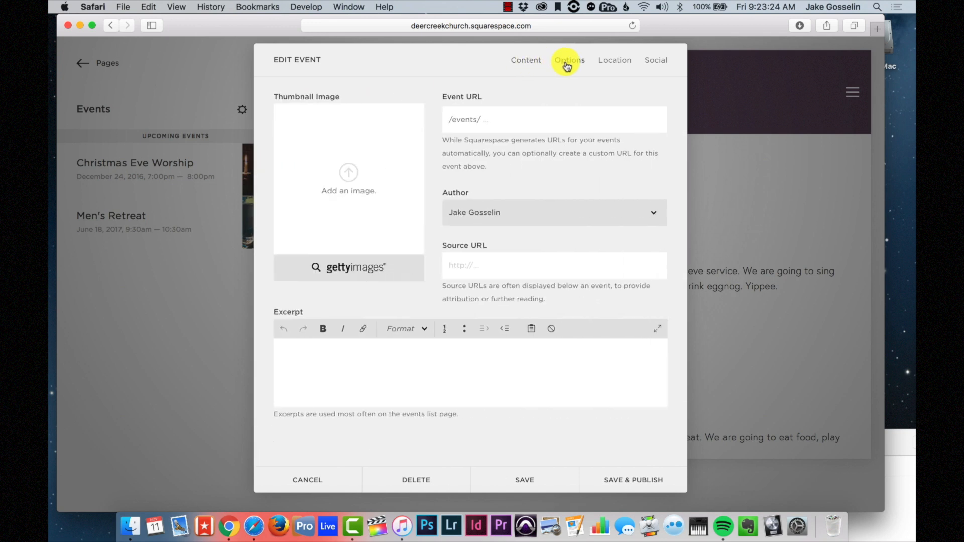
- Set marriage retreat-1.jpg as the event's thumbnail image
left_click(351, 172)
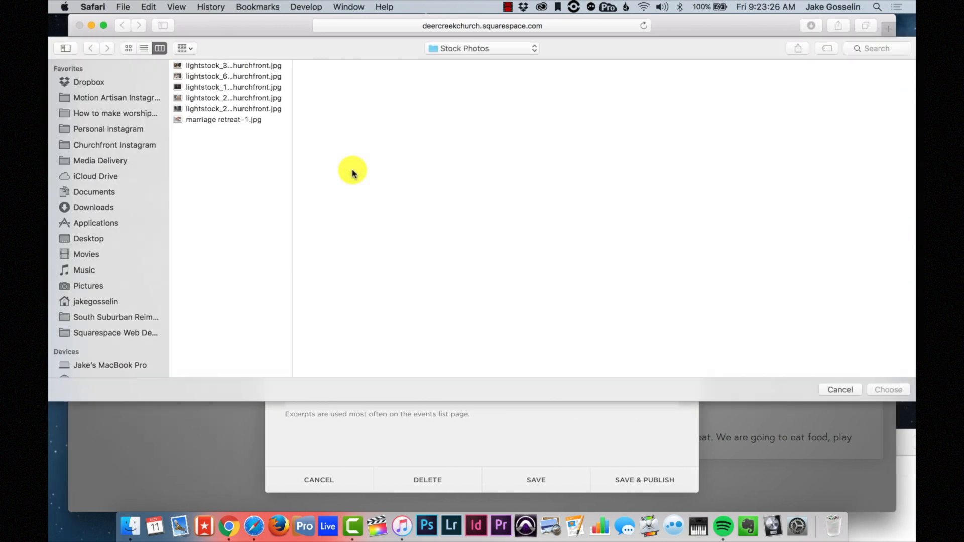
left_click(222, 120)
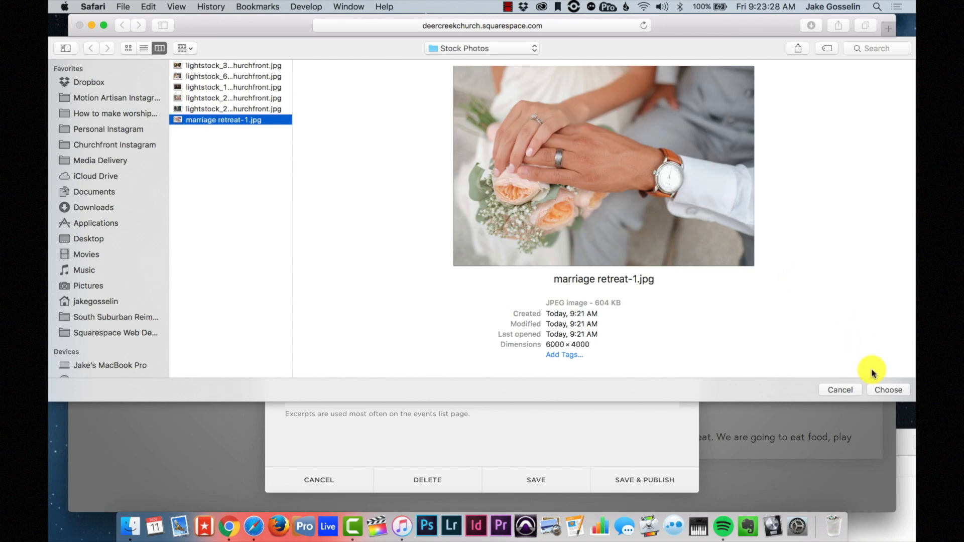
left_click(880, 391)
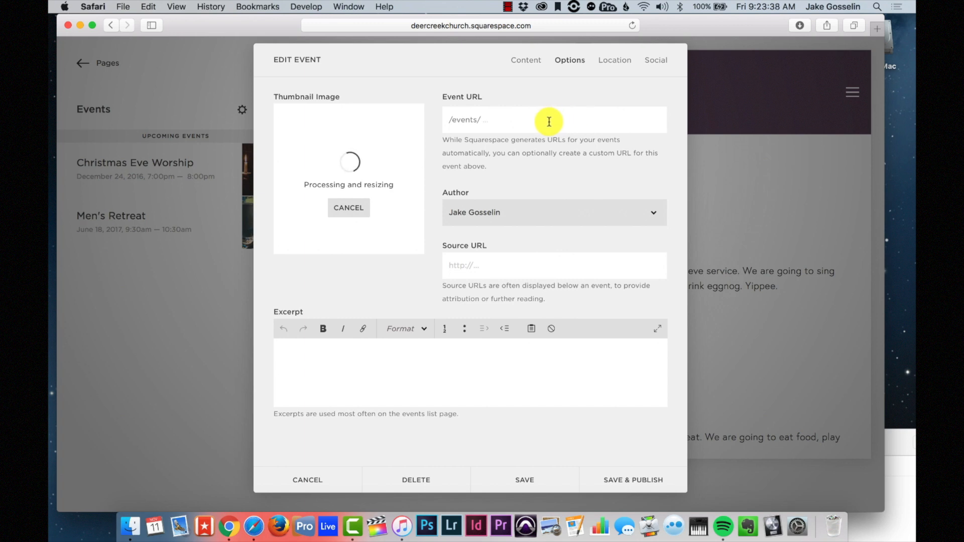
- Change the event URL to /events/marriageretreat
type("marriageretreat")
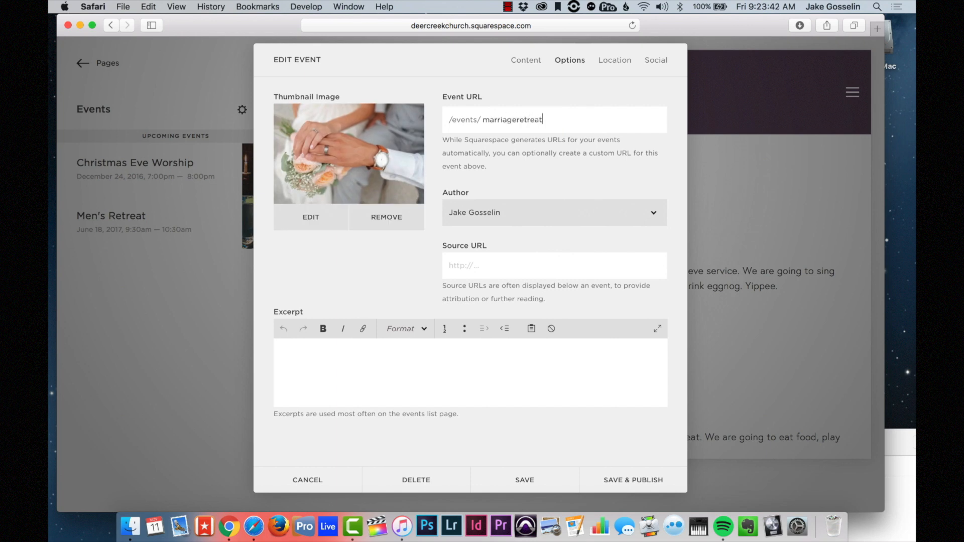
double_click(516, 119)
left_click(516, 121)
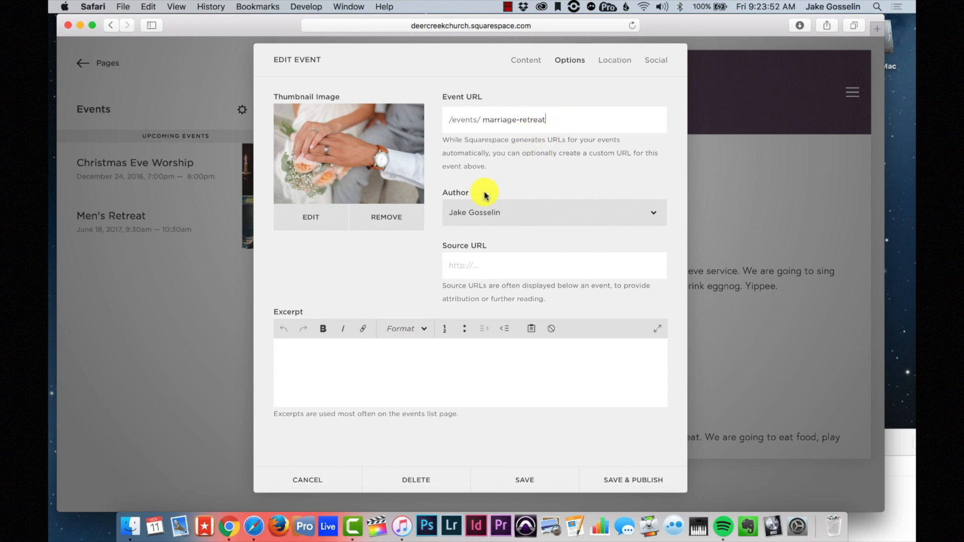
left_click(621, 58)
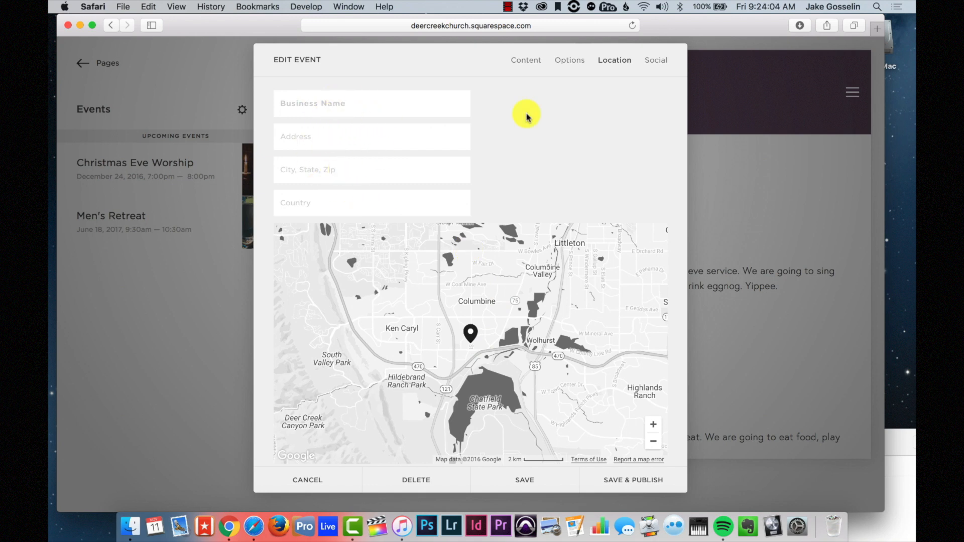
- Save and publish Marriage Retreat, then confirm it appears in the events list
left_click(664, 65)
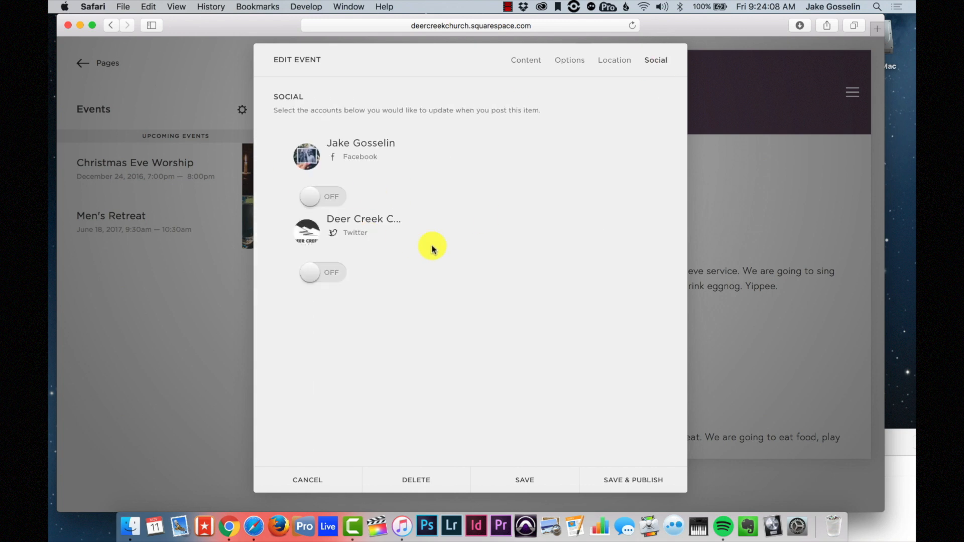
left_click(527, 62)
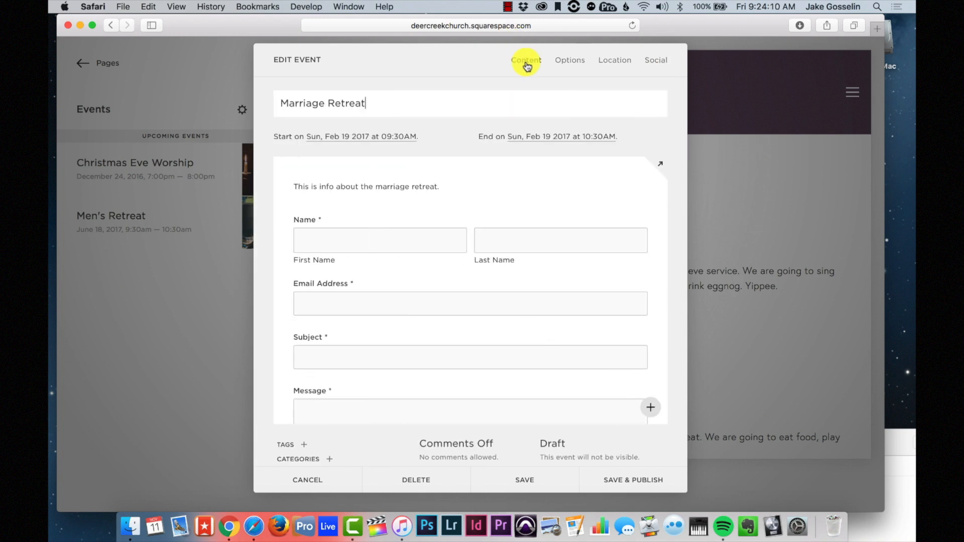
left_click(619, 486)
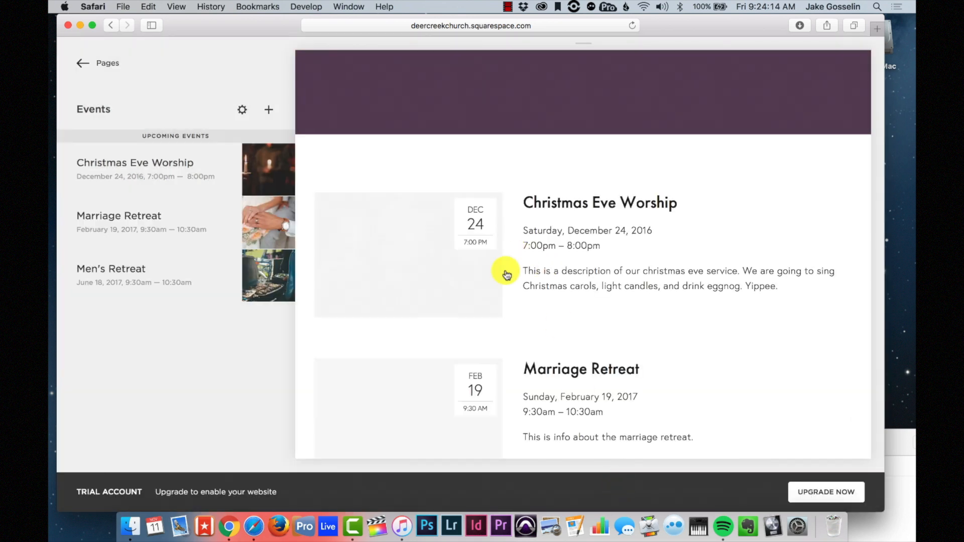
scroll(535, 326, "down", 3)
scroll(496, 308, "down", 5)
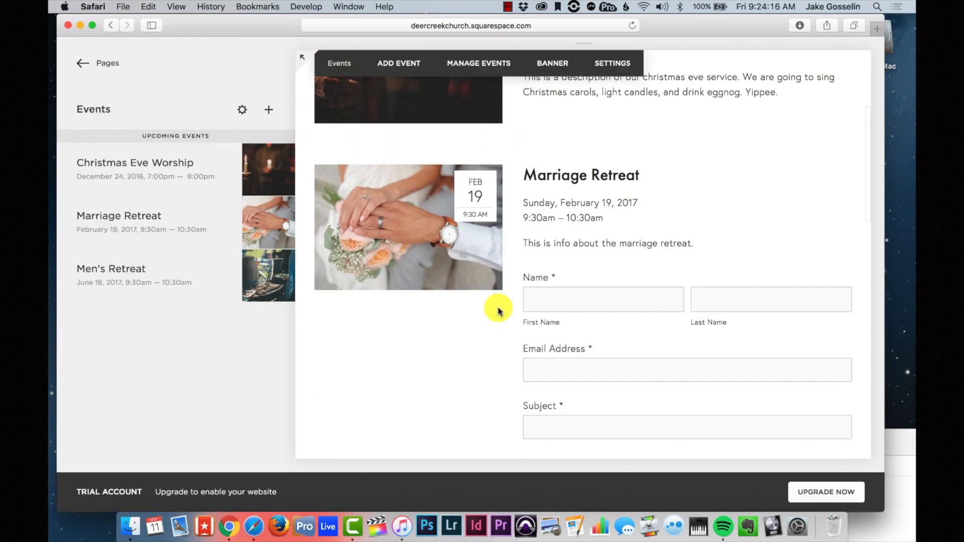
scroll(528, 260, "down", 8)
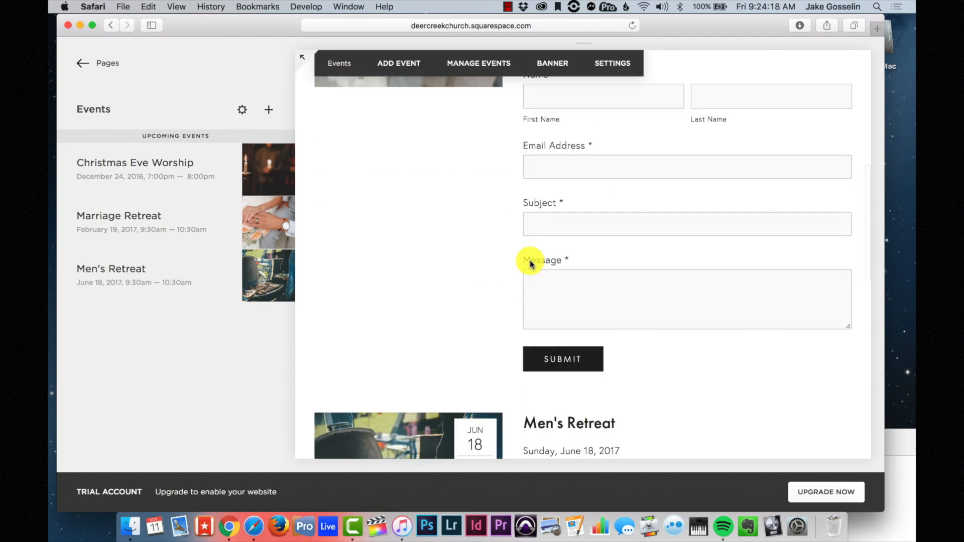
scroll(530, 265, "up", 10)
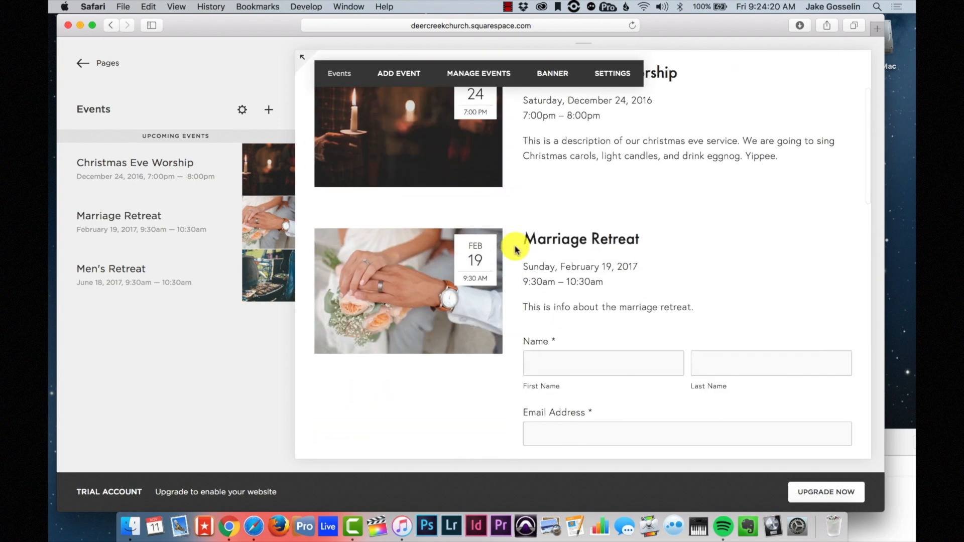
- Open the Marriage Retreat event page and review its banner and registration form
scroll(482, 286, "down", 1)
scroll(482, 295, "up", 2)
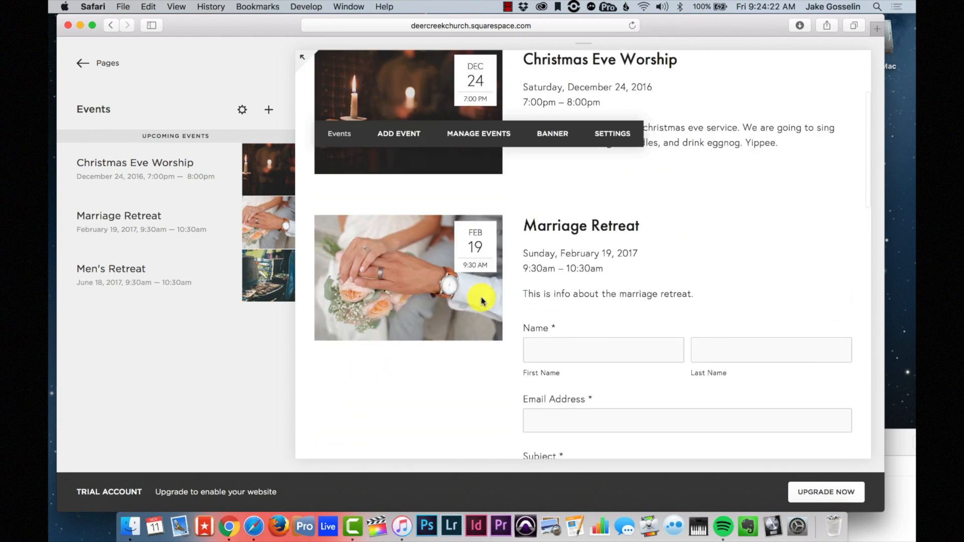
scroll(532, 289, "down", 5)
scroll(532, 289, "up", 3)
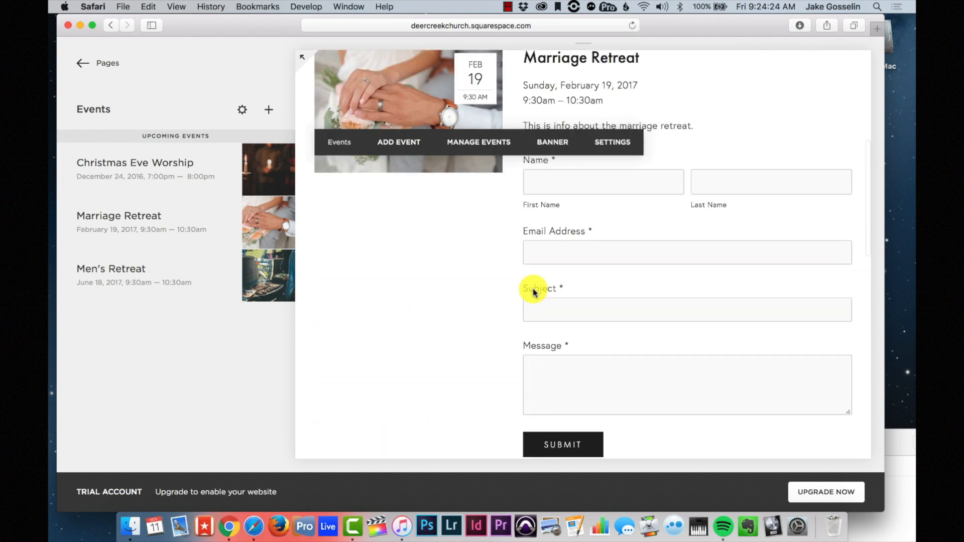
scroll(471, 171, "up", 5)
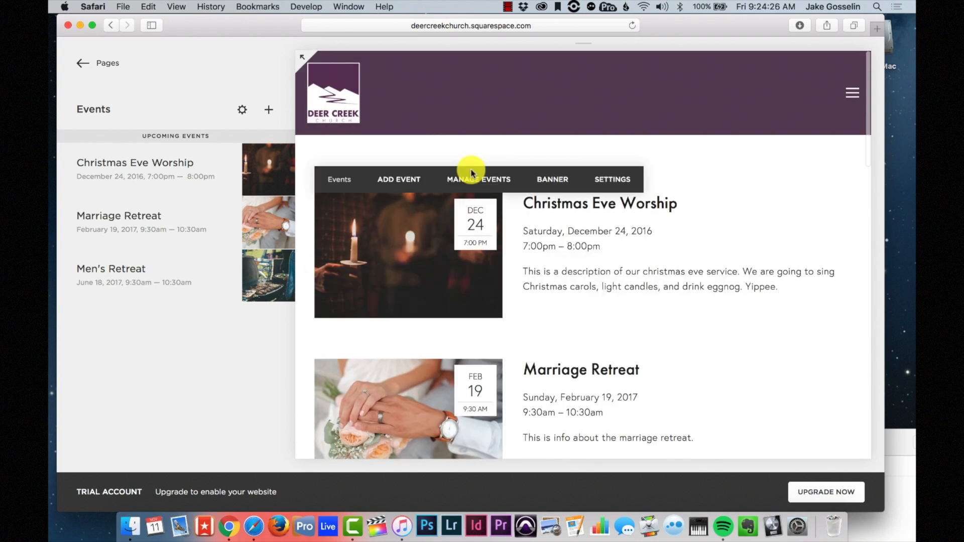
scroll(470, 174, "down", 4)
left_click(555, 182)
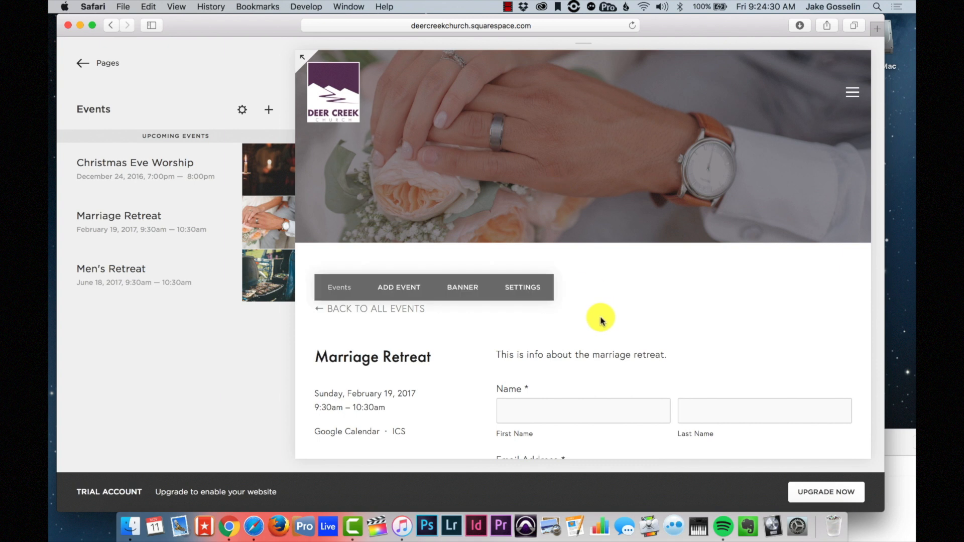
scroll(600, 319, "down", 8)
scroll(601, 320, "down", 3)
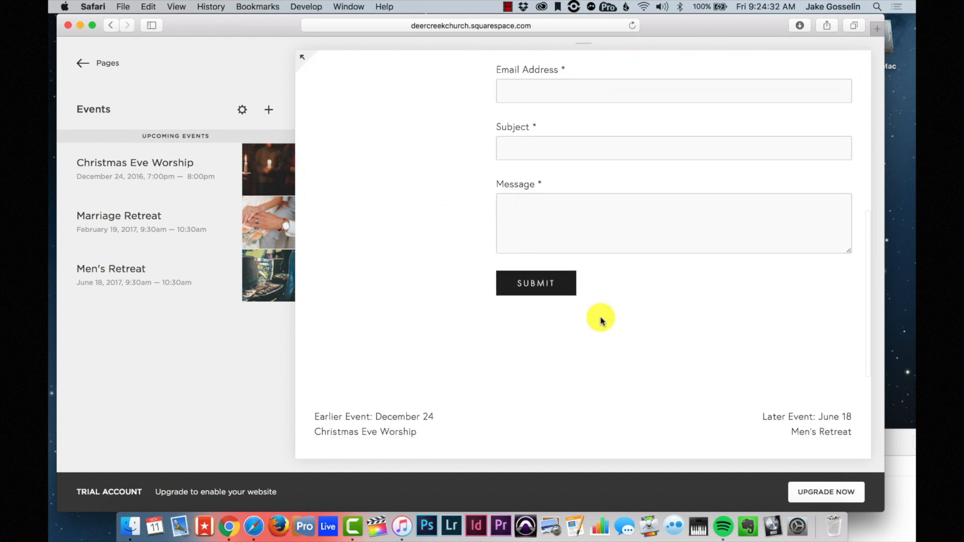
scroll(601, 320, "up", 5)
scroll(601, 320, "up", 6)
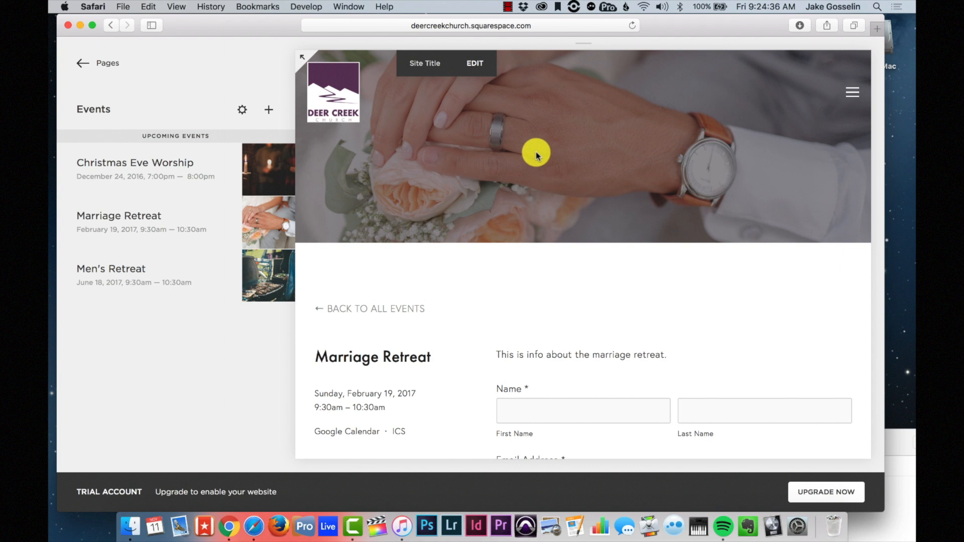
scroll(525, 266, "down", 10)
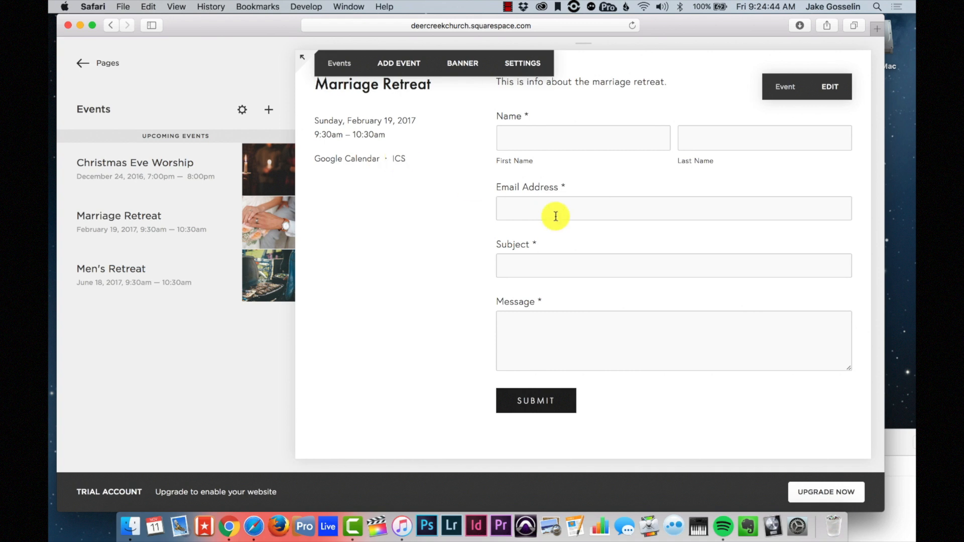
scroll(556, 216, "up", 5)
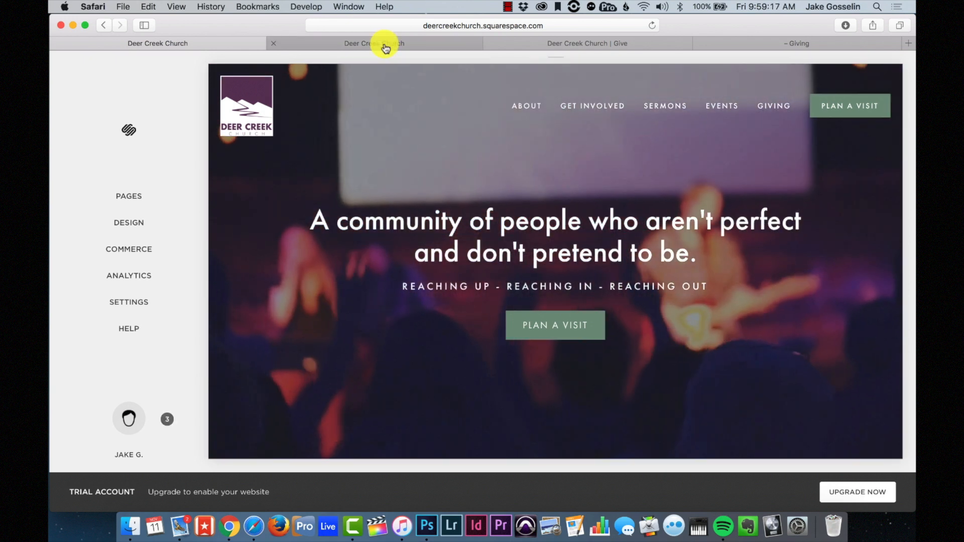
left_click(385, 45)
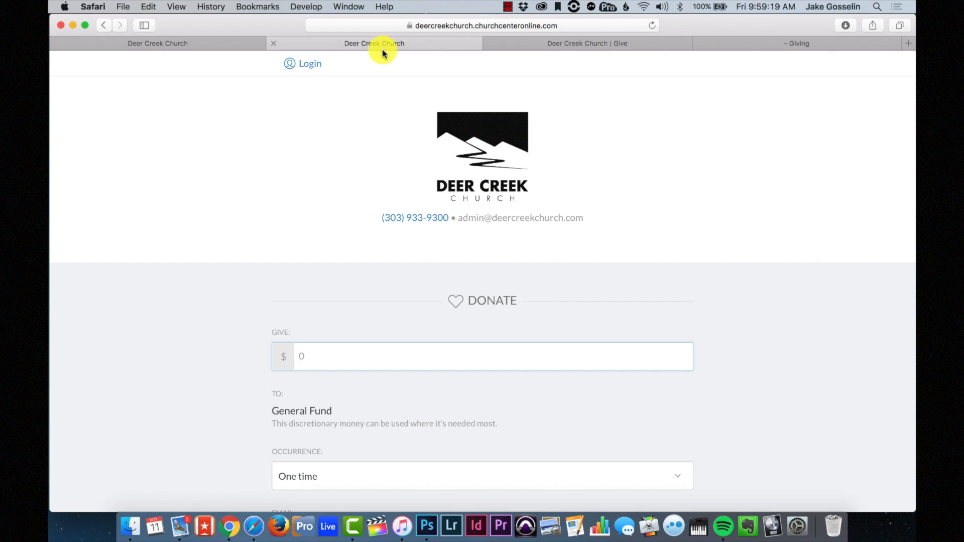
scroll(714, 287, "down", 5)
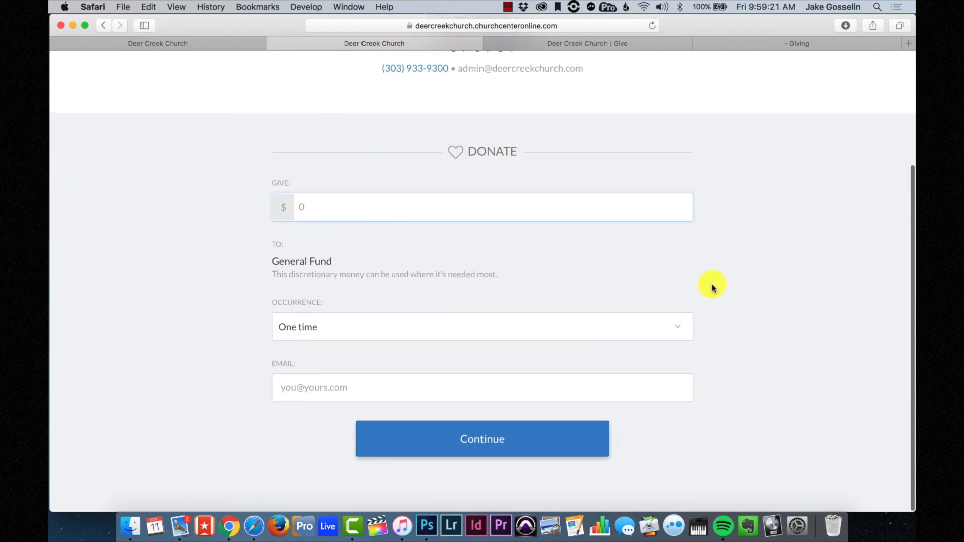
scroll(712, 285, "up", 5)
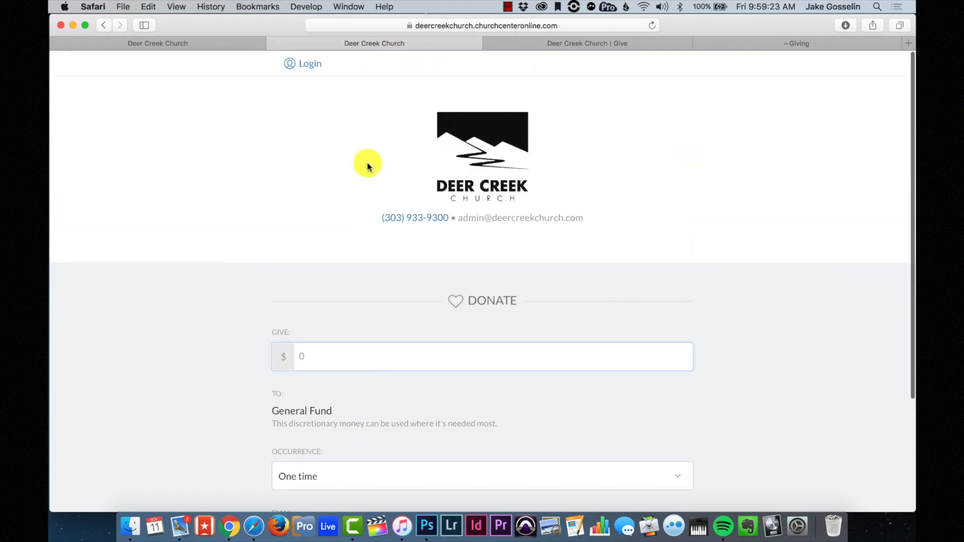
scroll(527, 315, "down", 5)
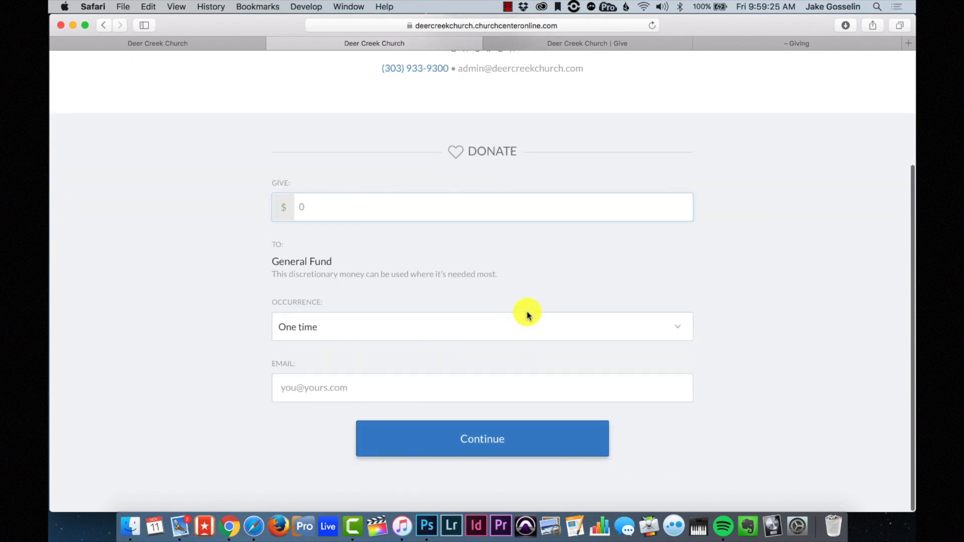
left_click(302, 336)
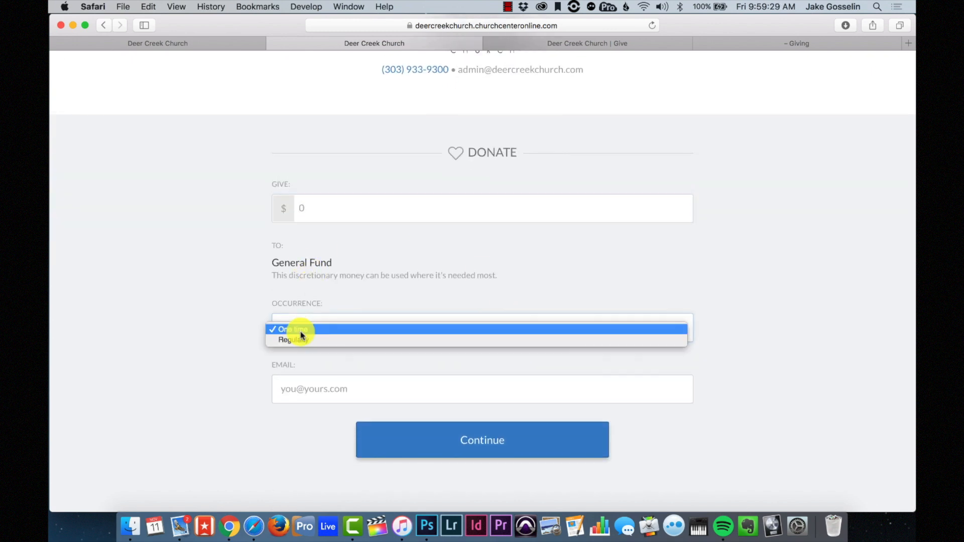
left_click(222, 303)
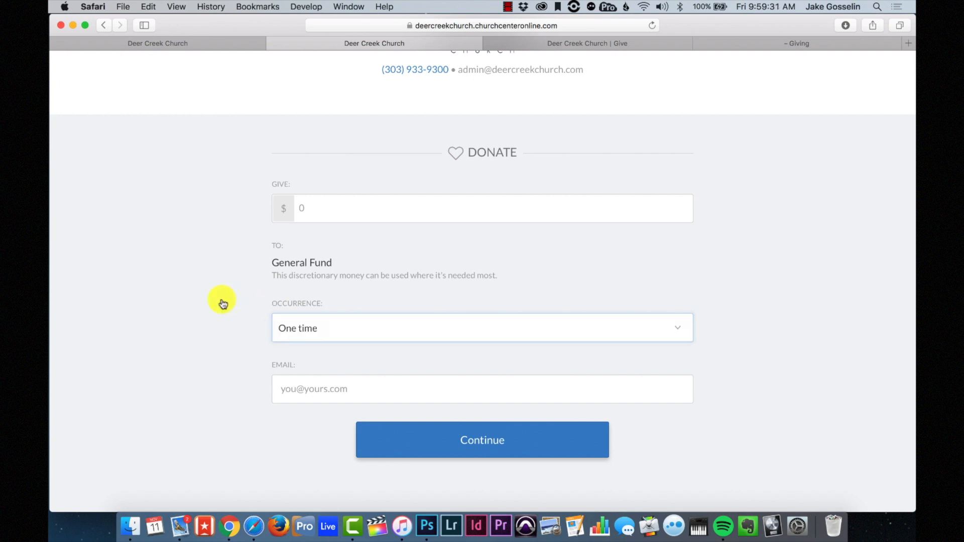
scroll(222, 303, "up", 5)
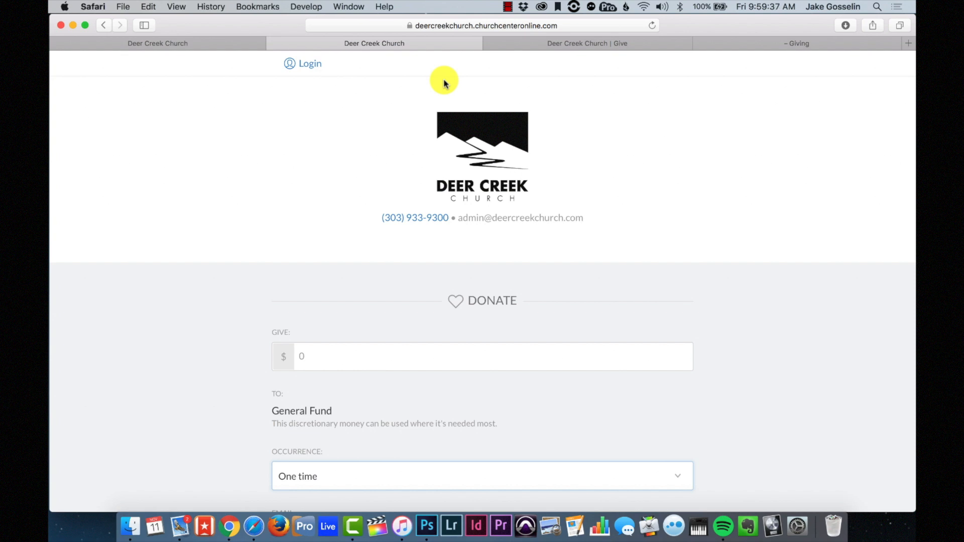
left_click(492, 25)
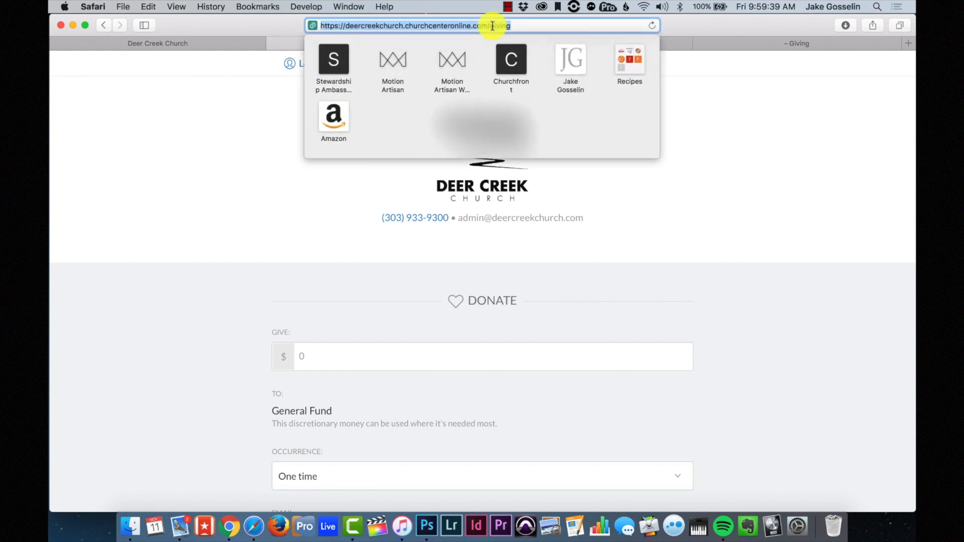
left_click(236, 46)
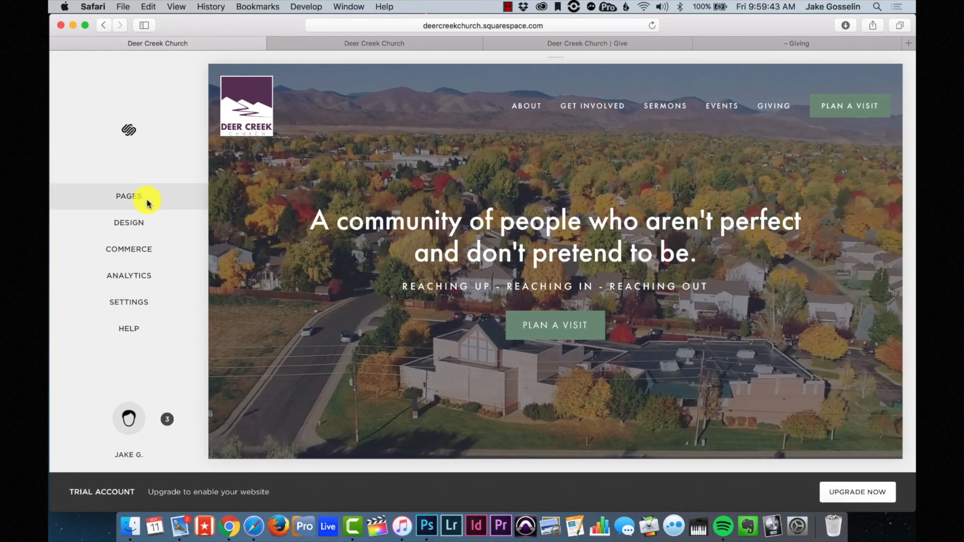
- Set 'iphone giving mockup.jpg' as the Giving page's banner image in its Page Settings
left_click(146, 198)
scroll(110, 290, "down", 3)
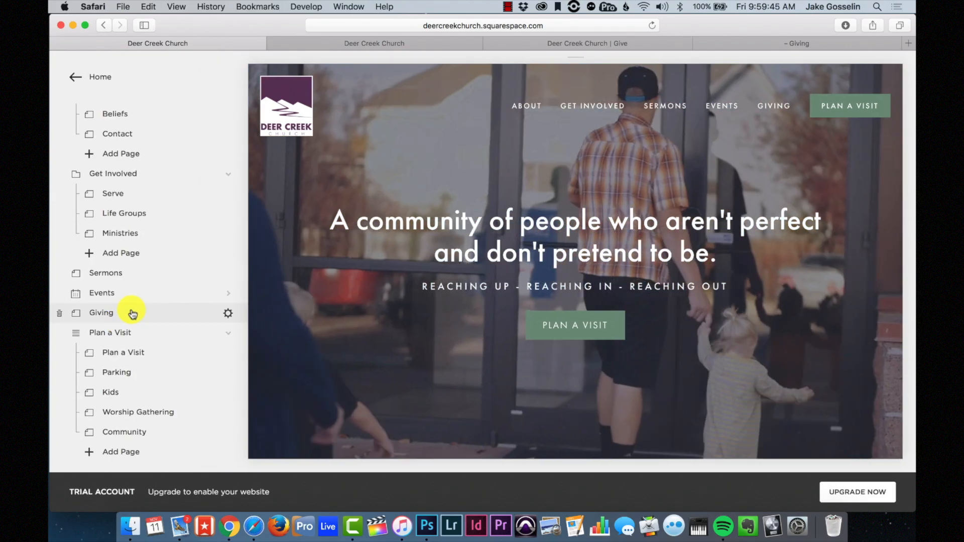
left_click(132, 313)
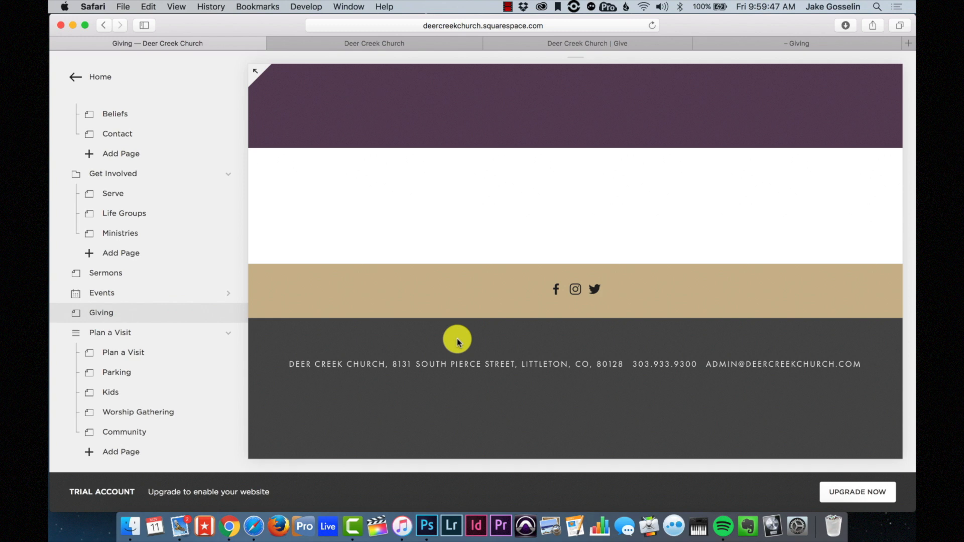
left_click(229, 317)
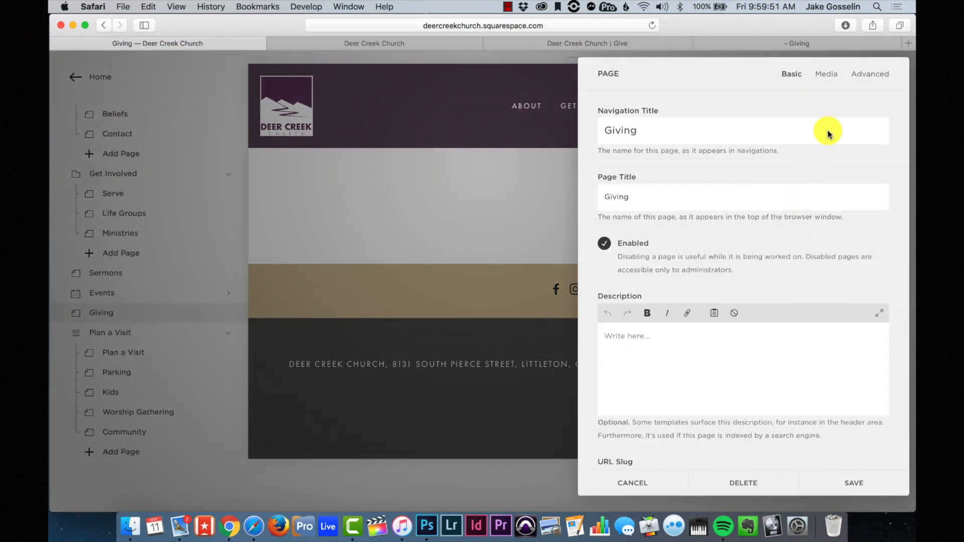
left_click(829, 75)
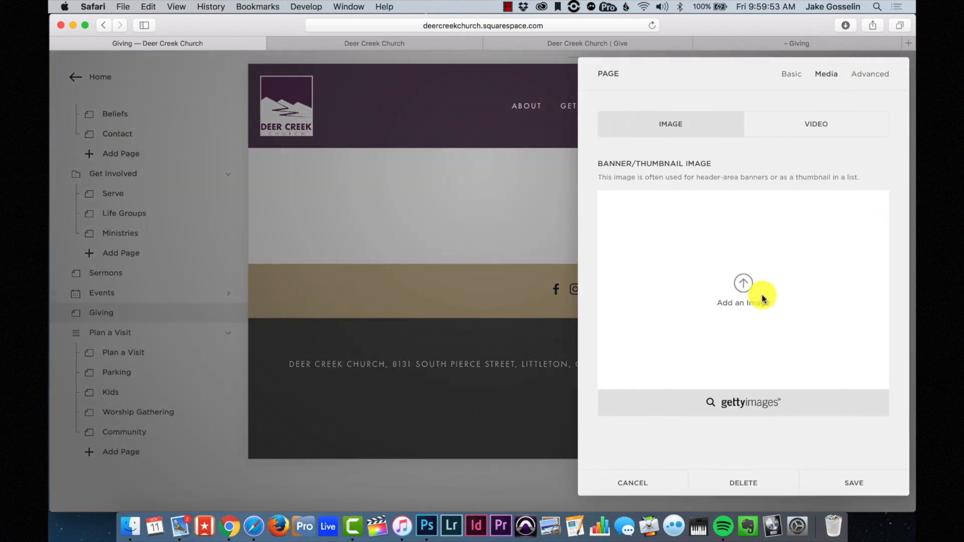
left_click(763, 298)
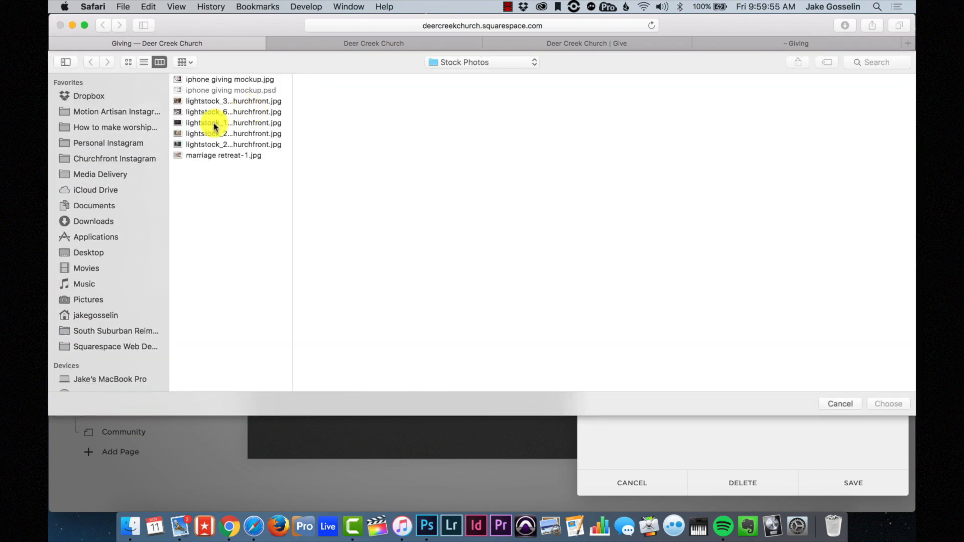
left_click(208, 79)
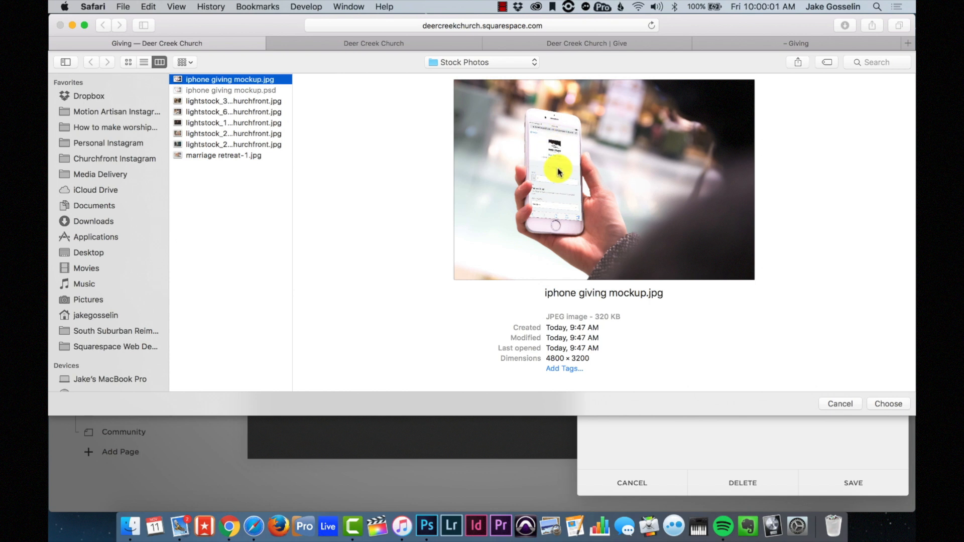
left_click(907, 405)
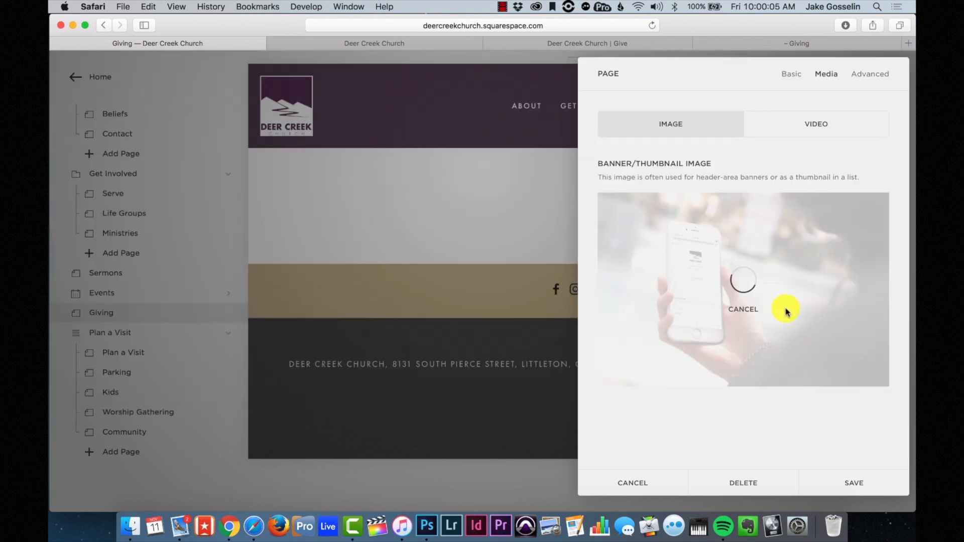
- Write a bold 'Invest in eternity.' headline with a 'Give now' line in the description
left_click(792, 81)
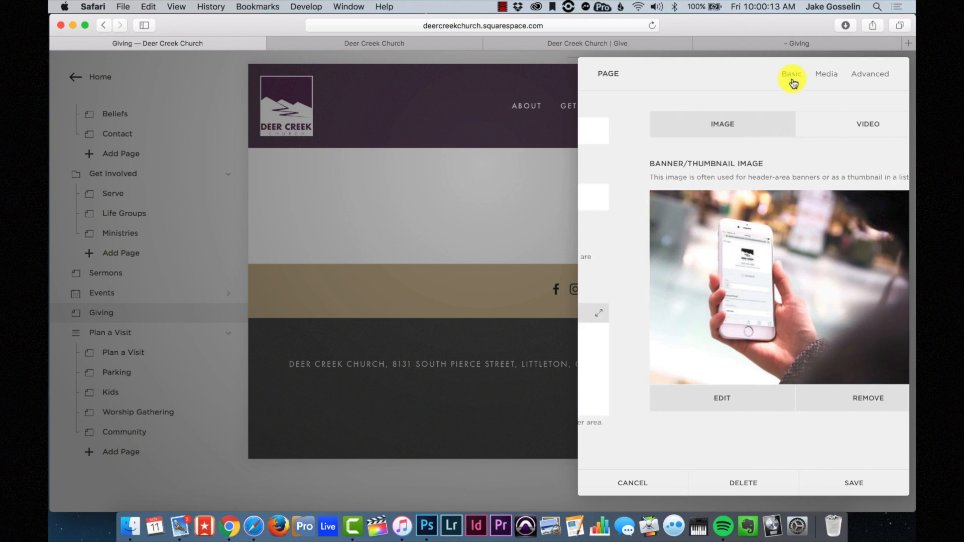
scroll(662, 352, "down", 2)
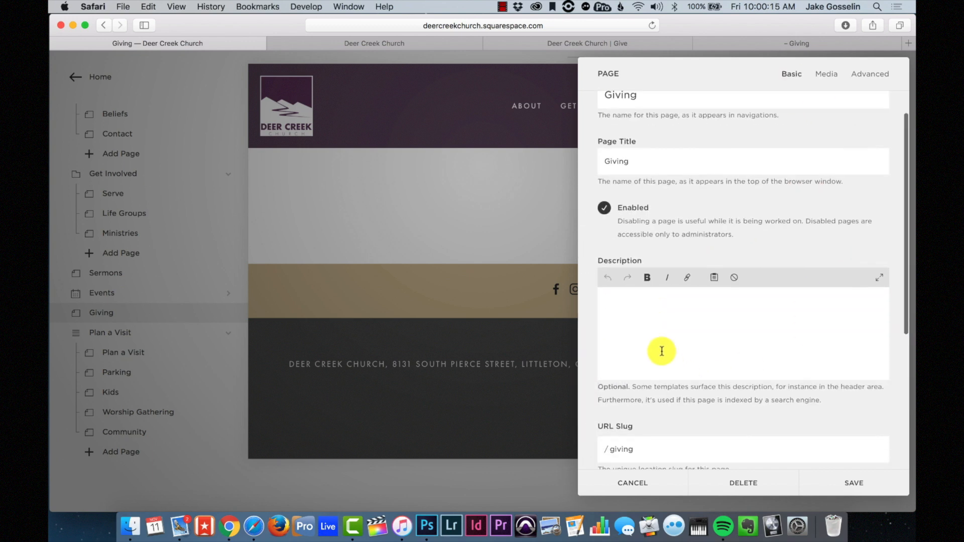
left_click(648, 281)
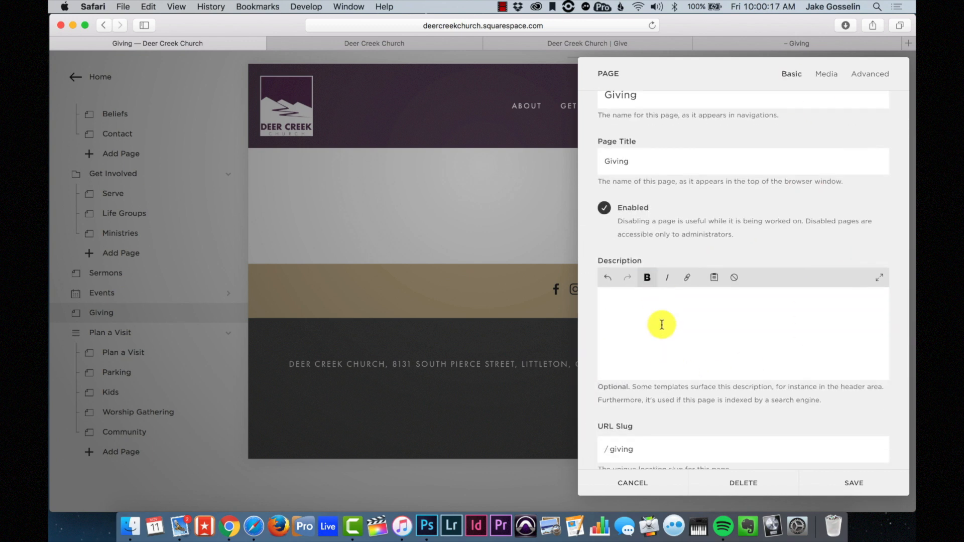
type("G")
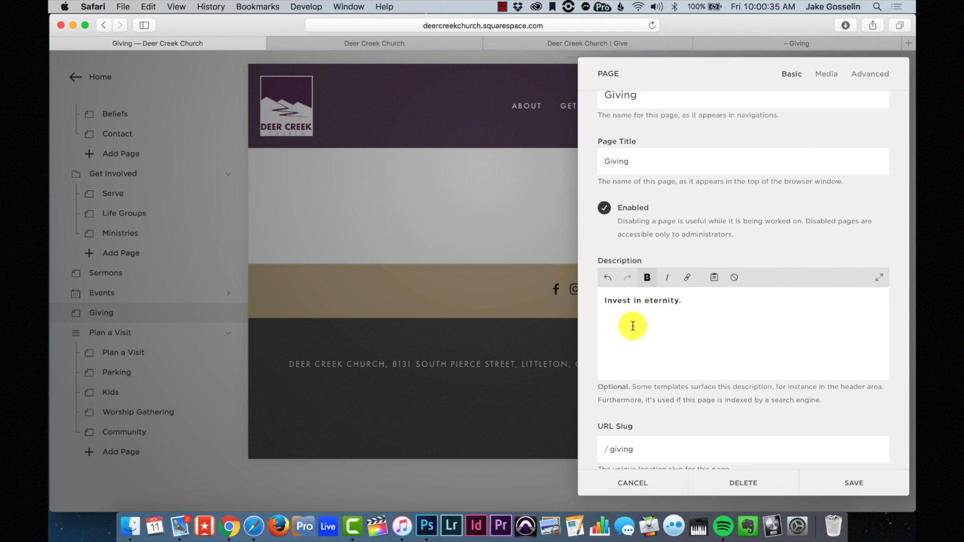
type("Give now")
- Link 'Give now' to the Church Center giving page in a new window and save
left_click_drag(647, 322, 592, 319)
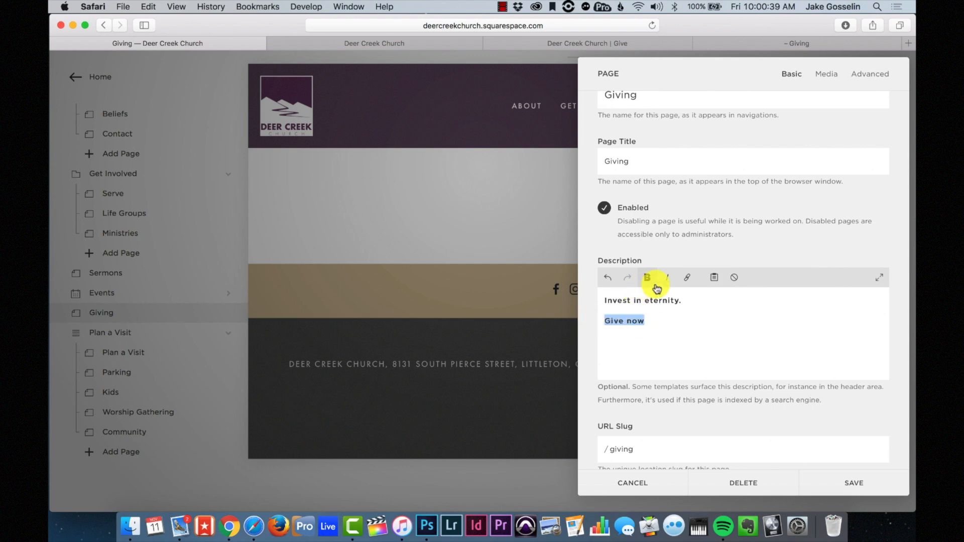
triple_click(651, 321)
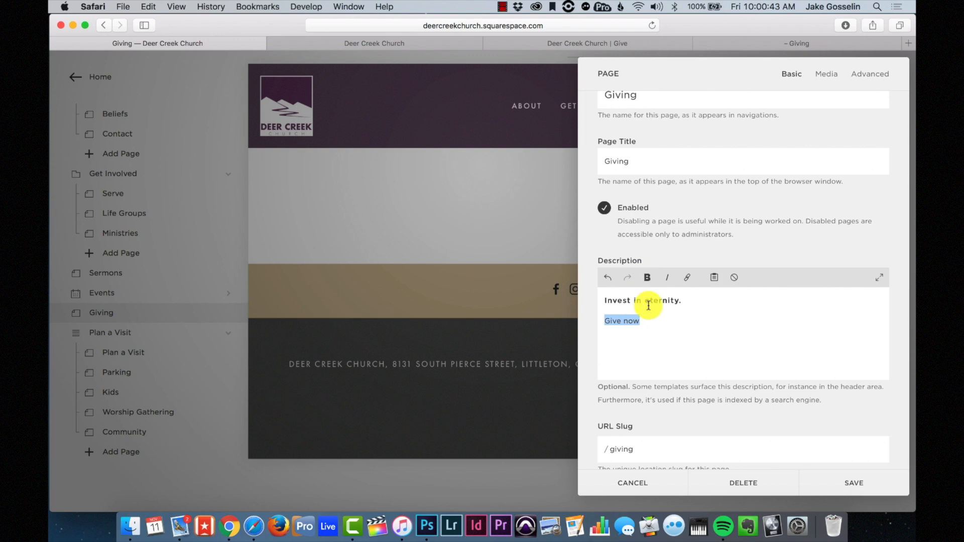
left_click(648, 327)
left_click_drag(643, 322, 576, 323)
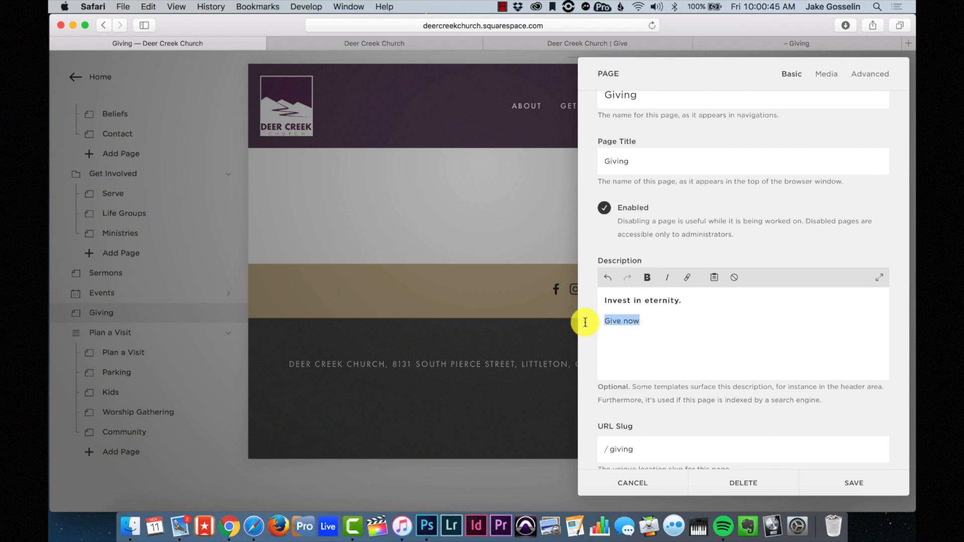
left_click(686, 279)
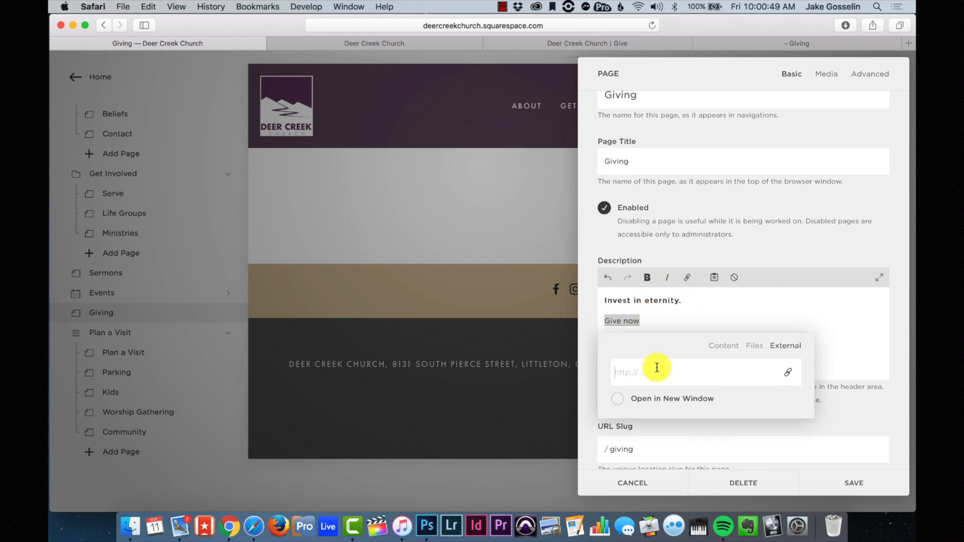
key("super+v")
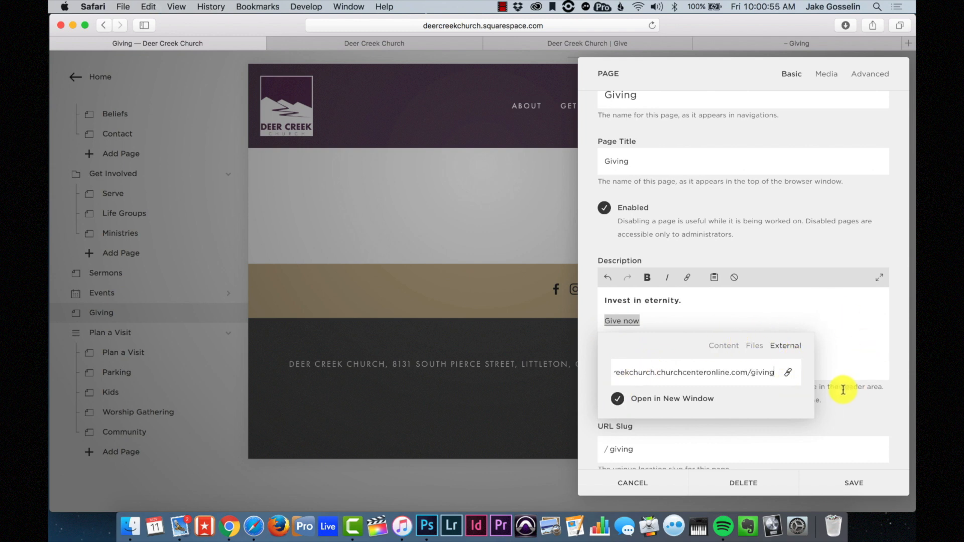
left_click(857, 488)
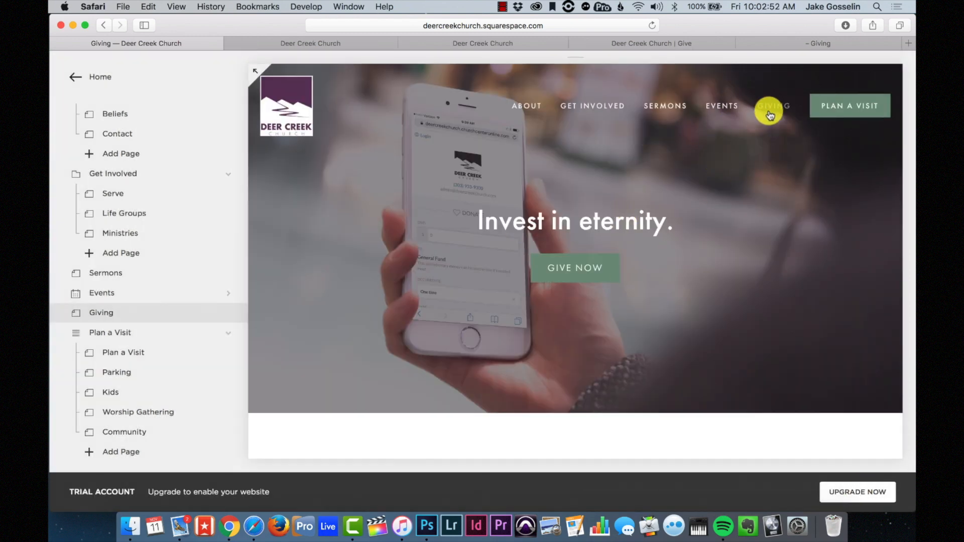
left_click(573, 268)
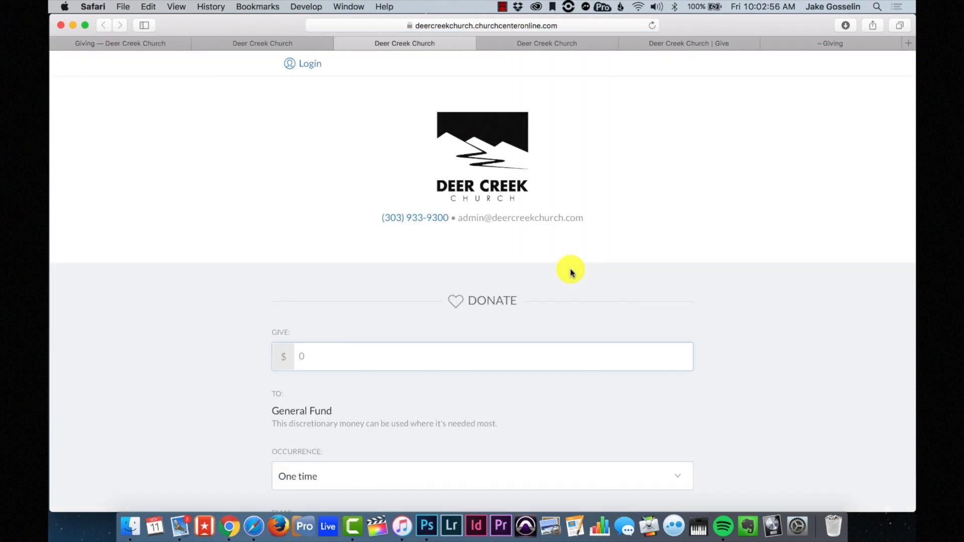
scroll(571, 273, "down", 3)
scroll(572, 273, "up", 3)
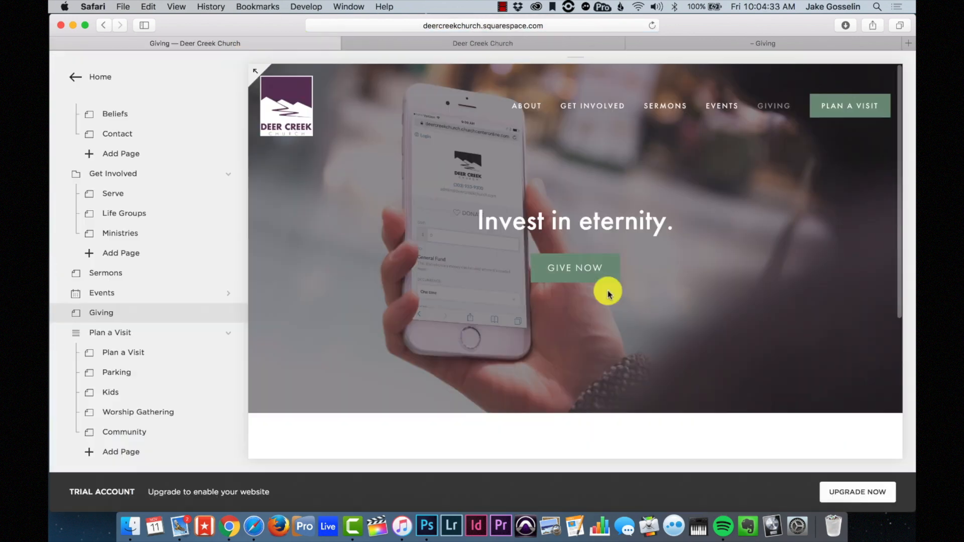
scroll(608, 290, "down", 4)
scroll(608, 293, "down", 2)
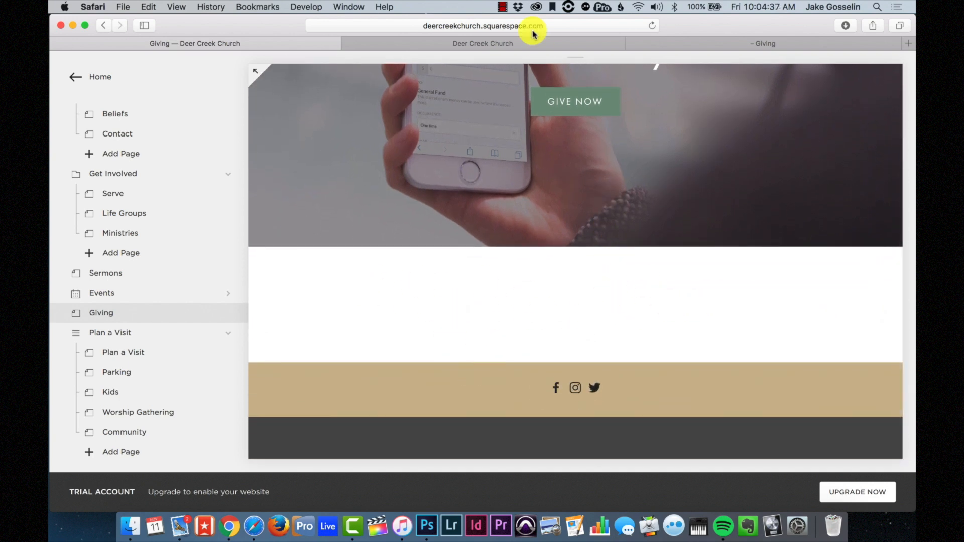
- Scroll Elevation Church's Giving page in Safari down to its Budgeting Tools section
left_click(717, 44)
scroll(547, 301, "down", 6)
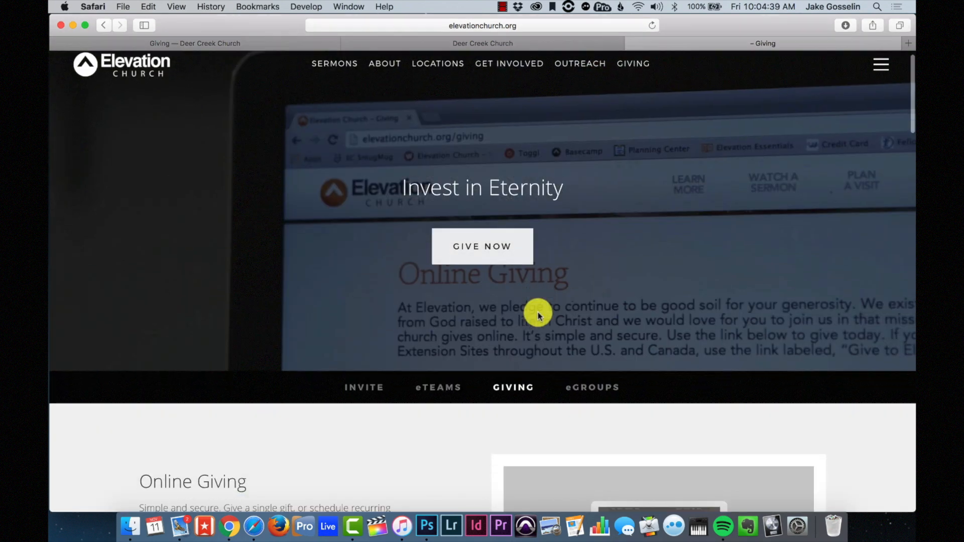
scroll(358, 344, "down", 2)
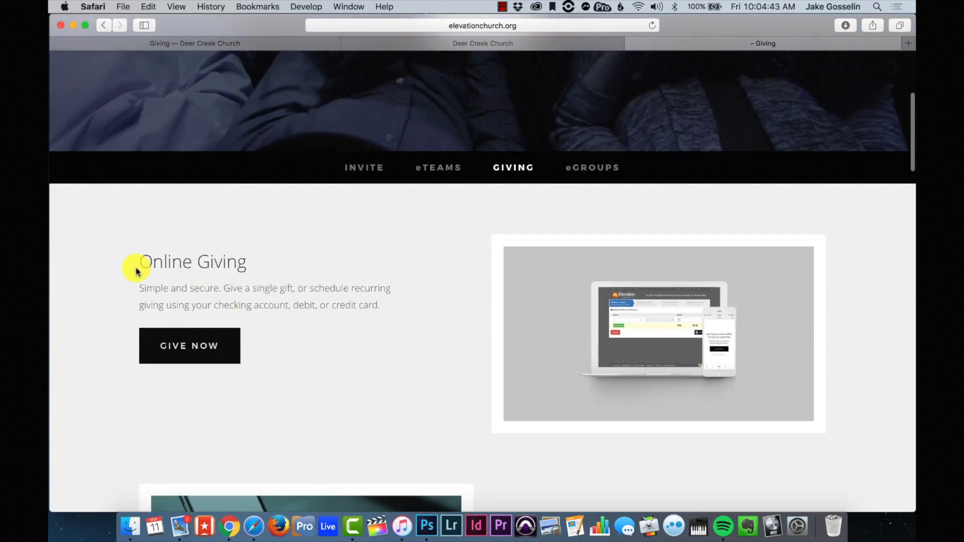
scroll(666, 303, "down", 6)
scroll(668, 305, "down", 1)
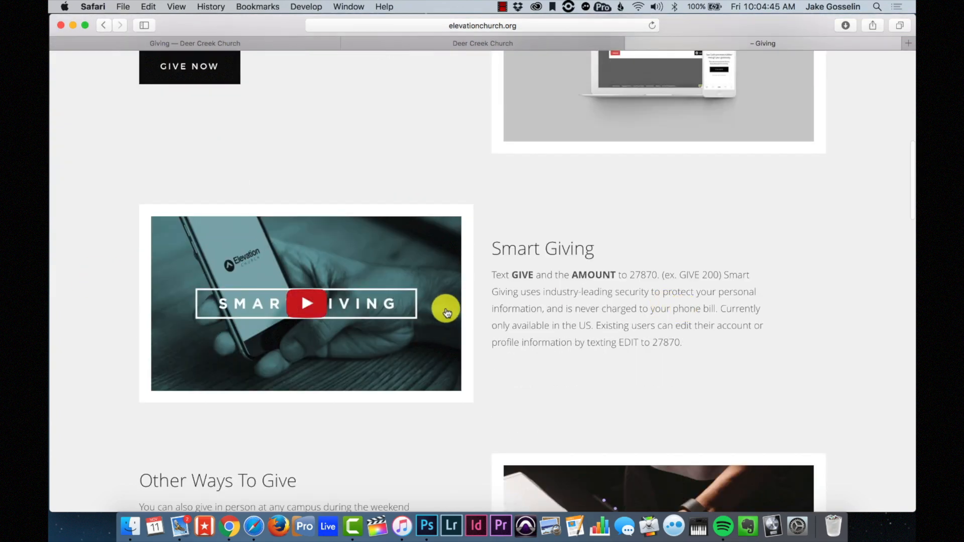
scroll(595, 307, "down", 7)
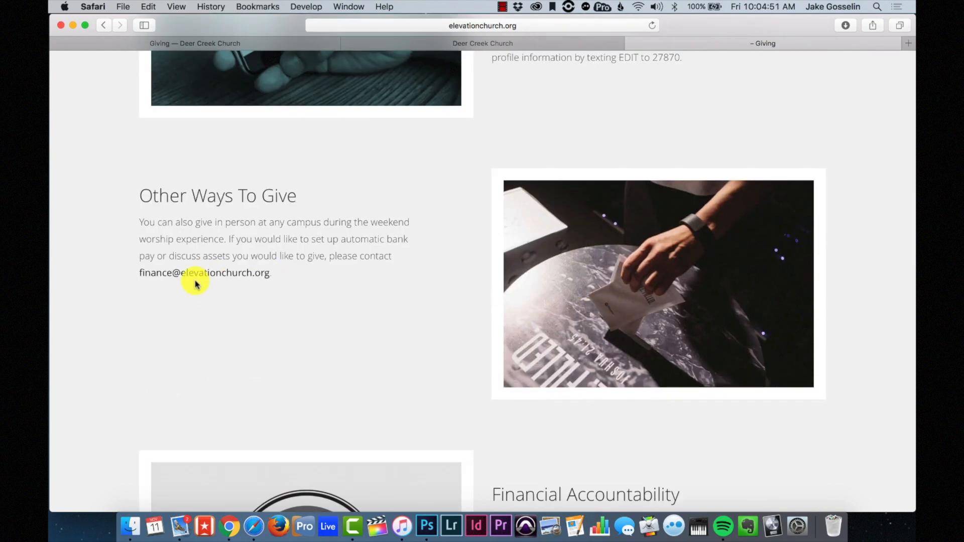
scroll(200, 290, "down", 2)
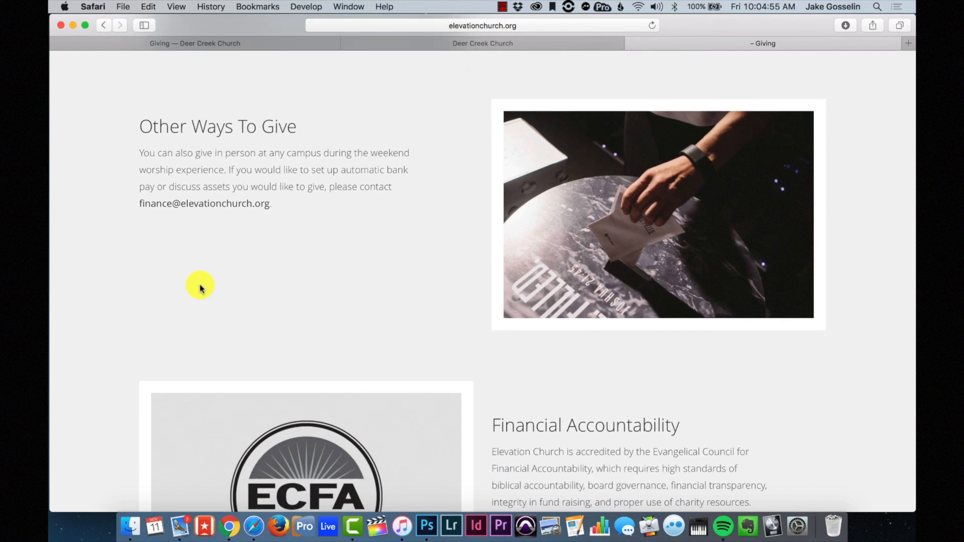
scroll(200, 289, "down", 9)
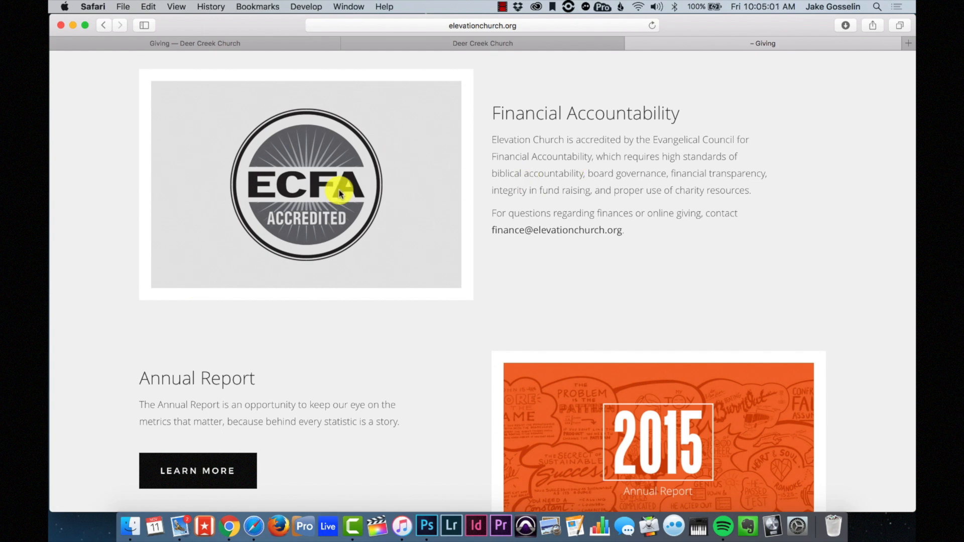
scroll(339, 193, "down", 4)
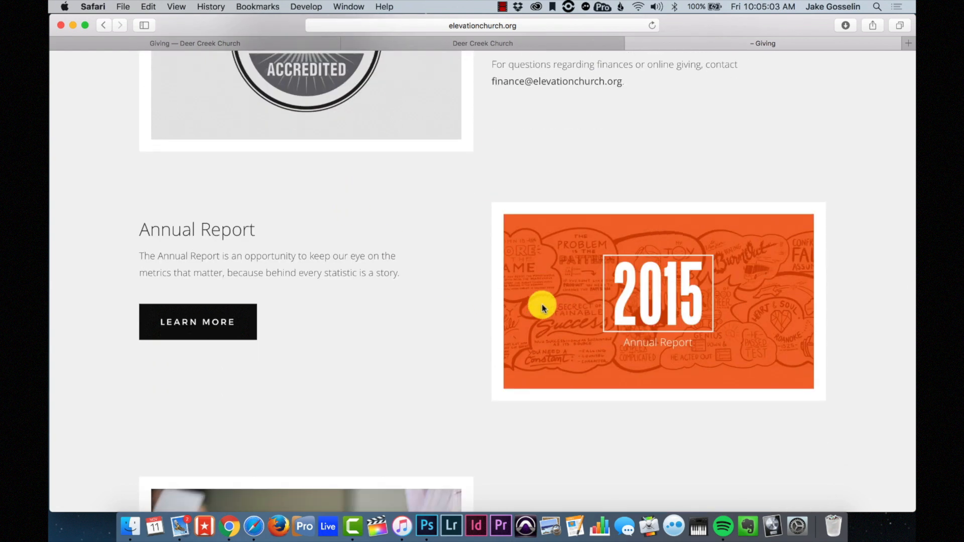
scroll(543, 309, "down", 8)
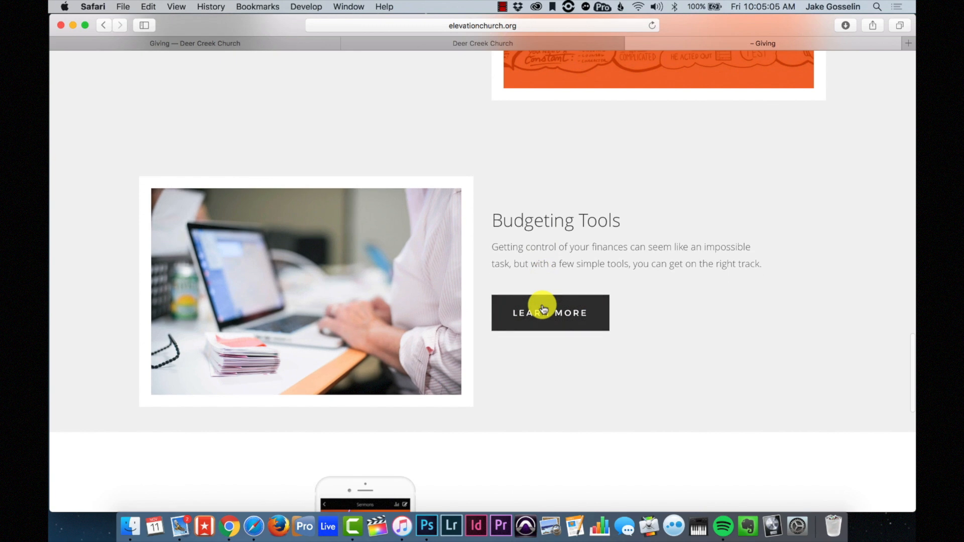
scroll(543, 309, "down", 3)
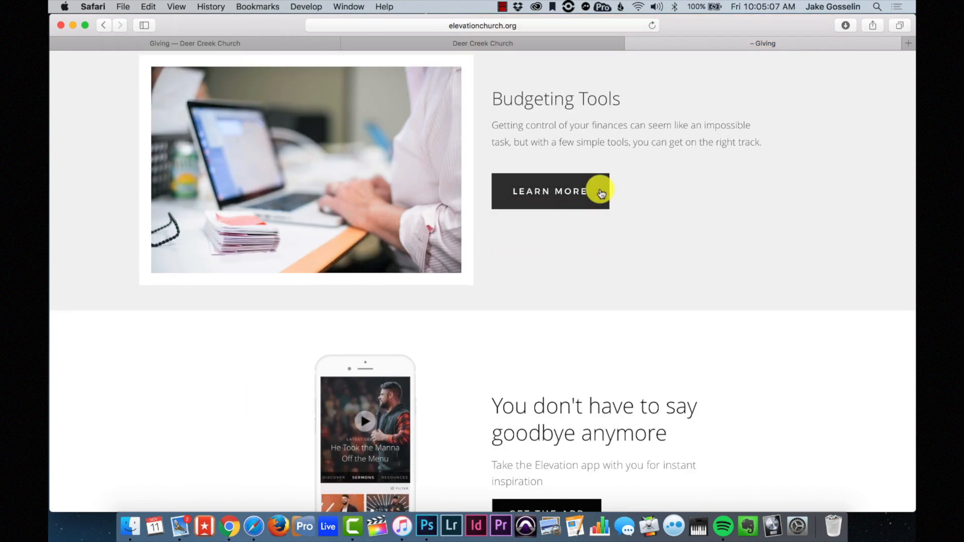
scroll(614, 323, "down", 8)
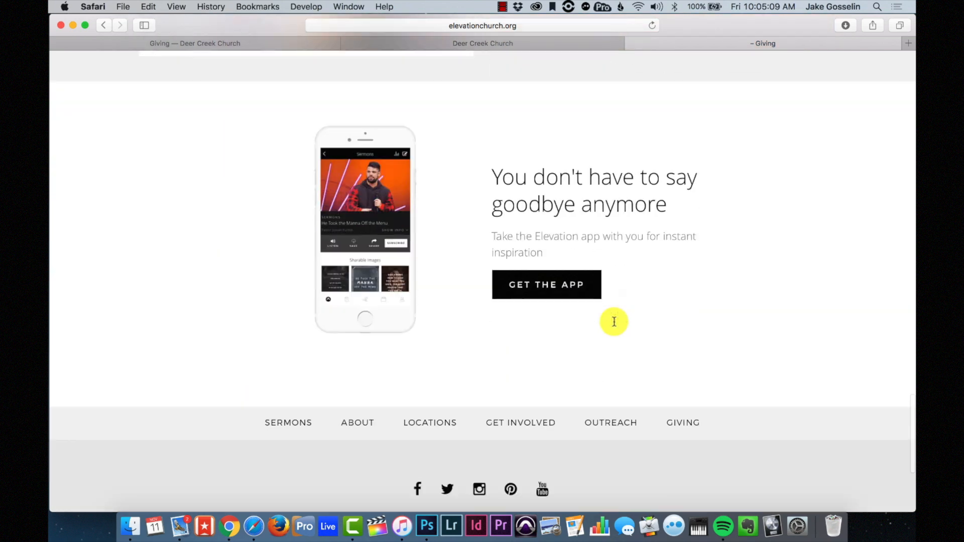
scroll(614, 324, "up", 15)
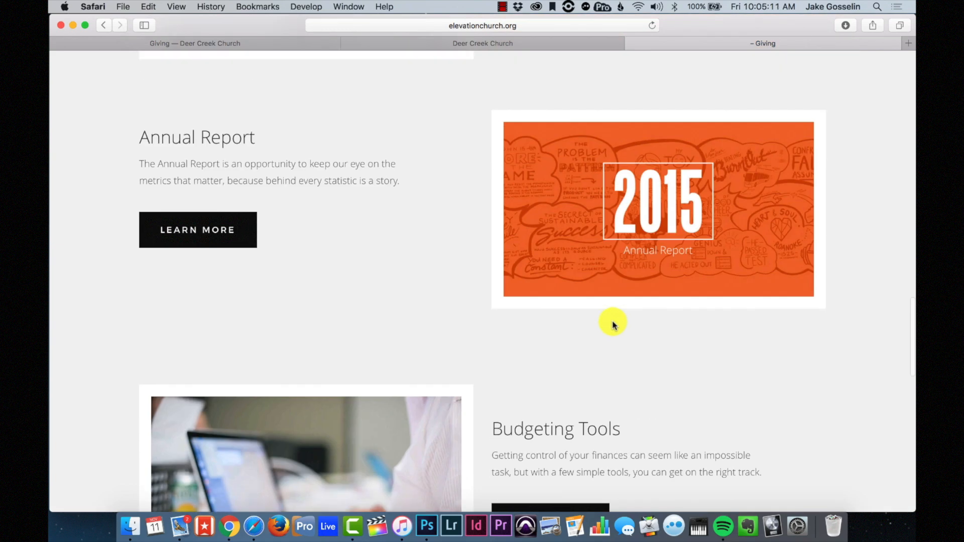
scroll(429, 210, "down", 2)
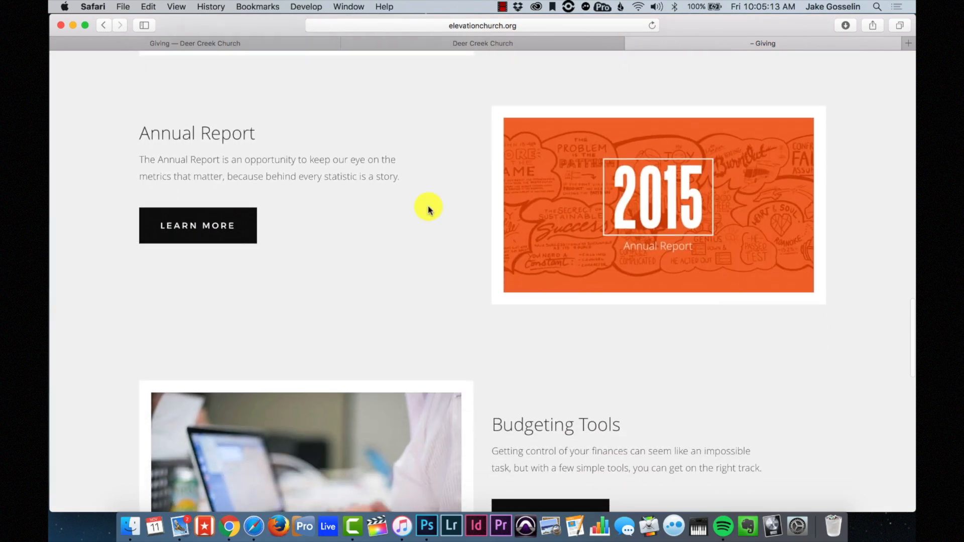
scroll(429, 209, "up", 12)
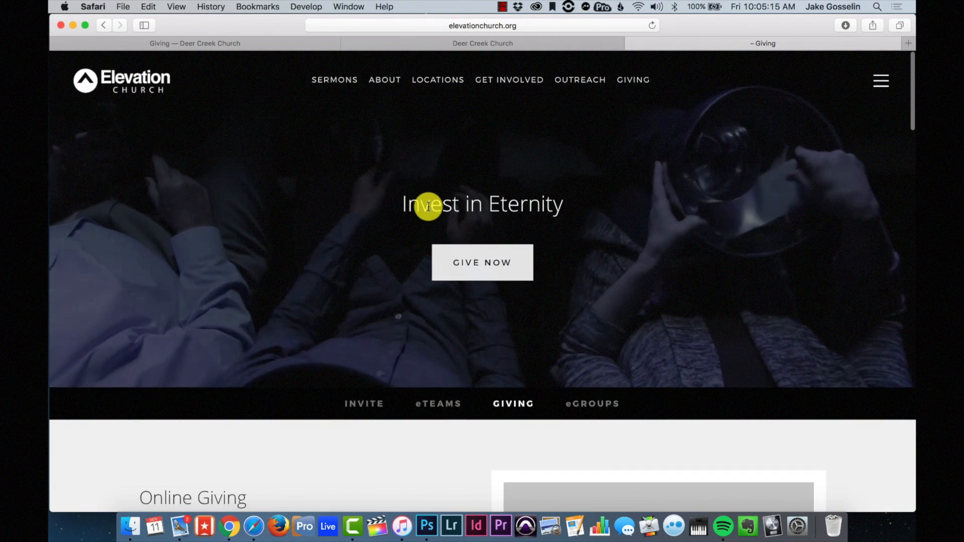
scroll(429, 209, "down", 4)
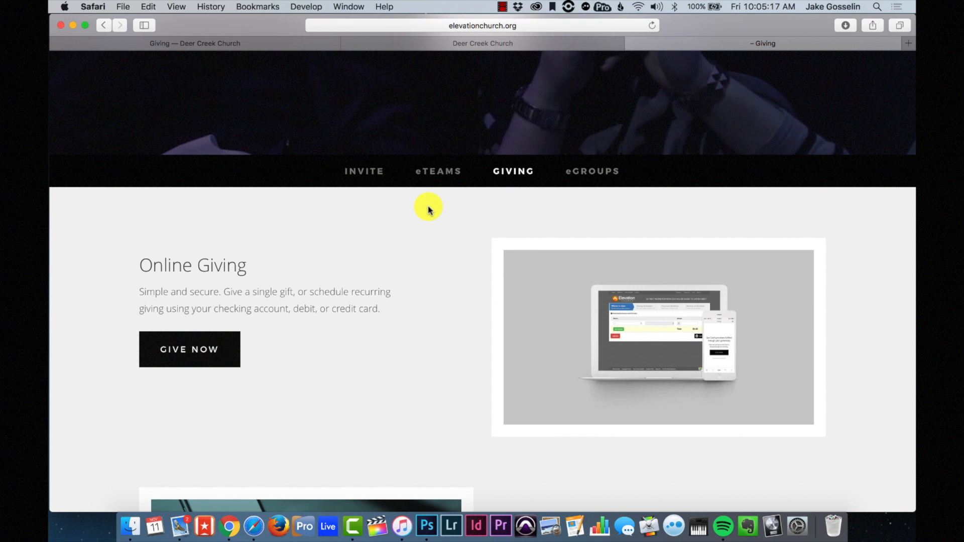
scroll(399, 348, "down", 2)
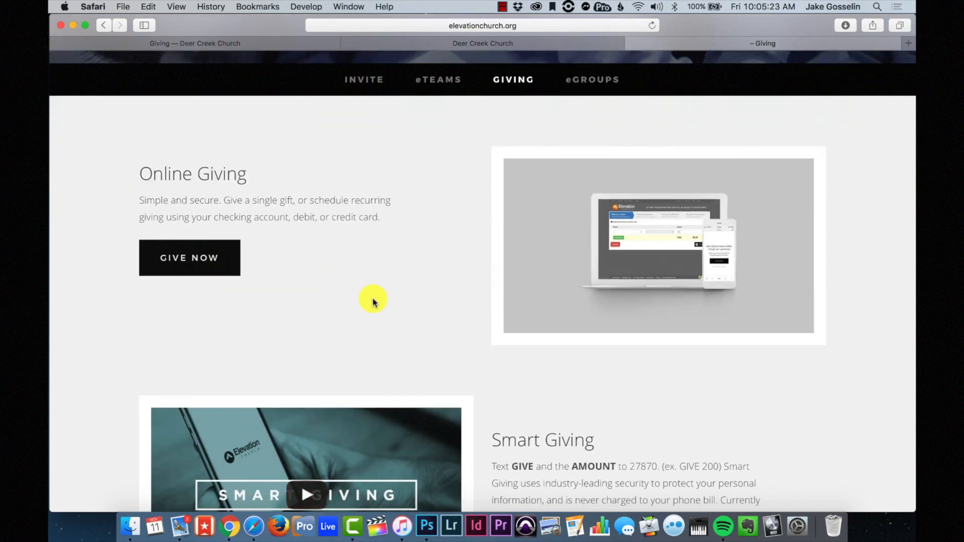
scroll(373, 302, "down", 10)
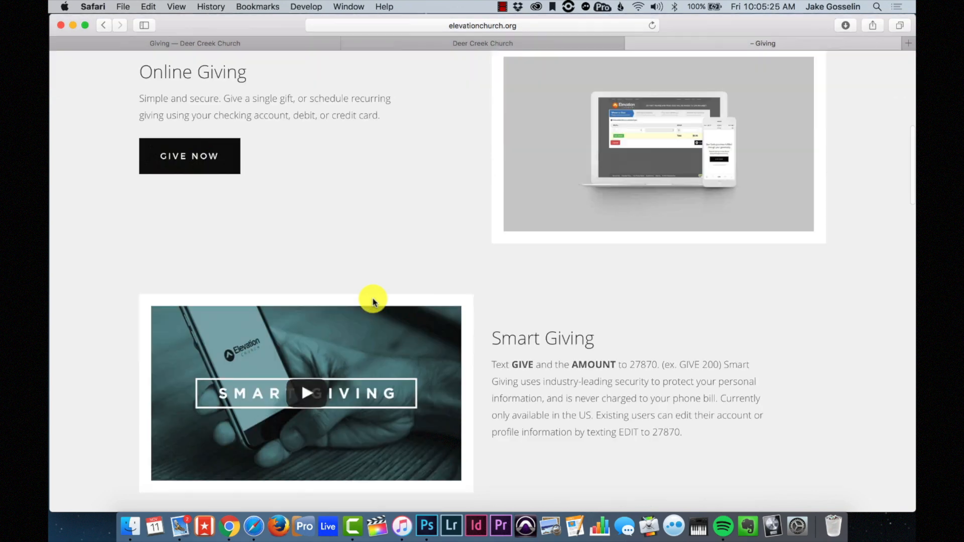
scroll(373, 302, "down", 15)
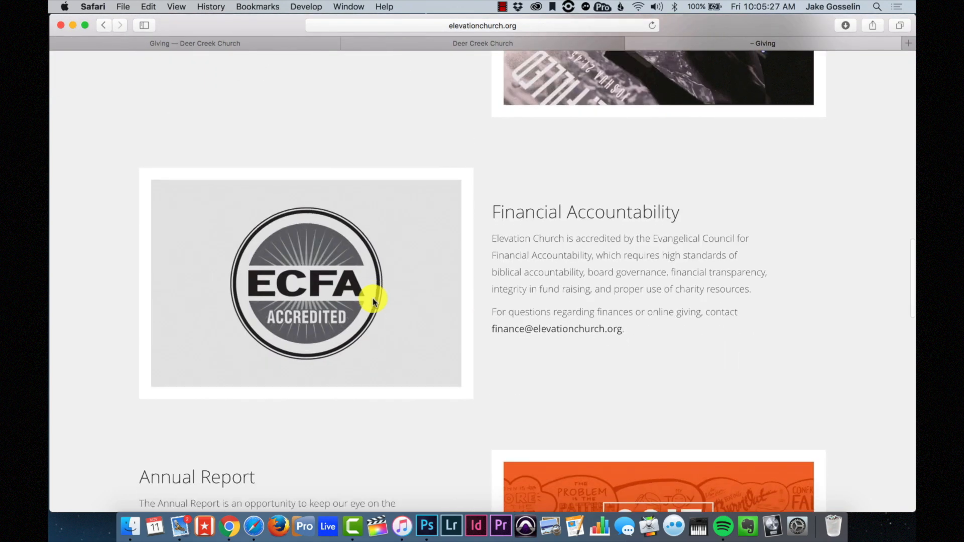
scroll(373, 301, "down", 1)
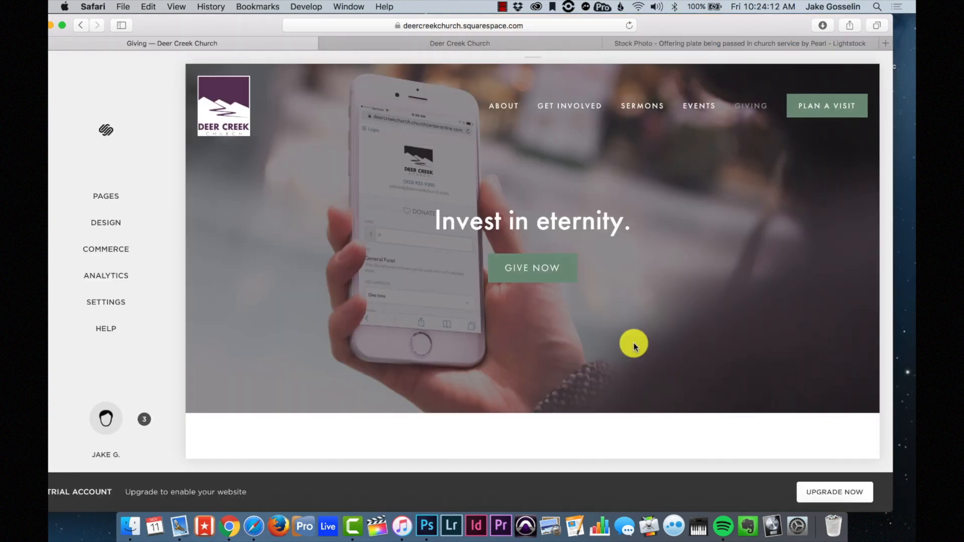
- Enter edit mode on the Giving page's Page Content section
scroll(634, 347, "down", 5)
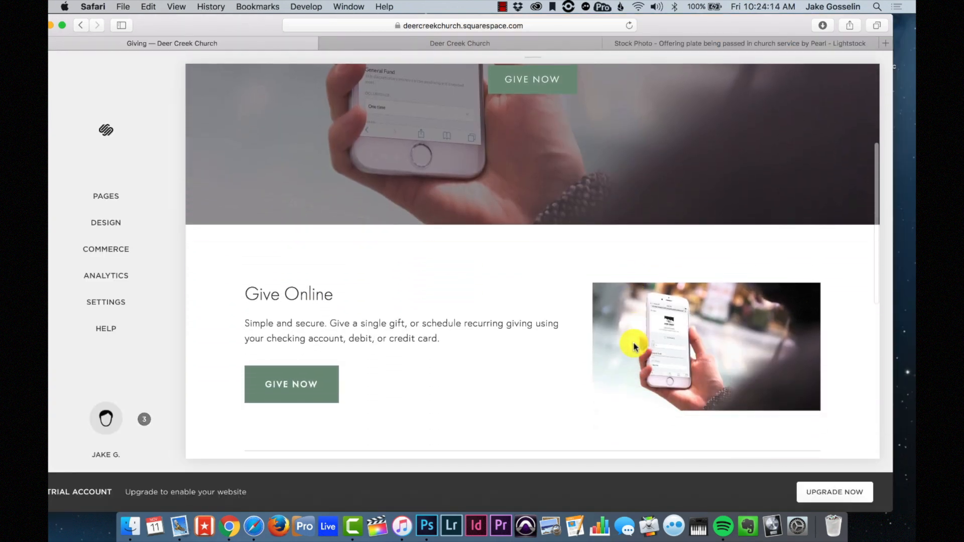
mouse_move(349, 215)
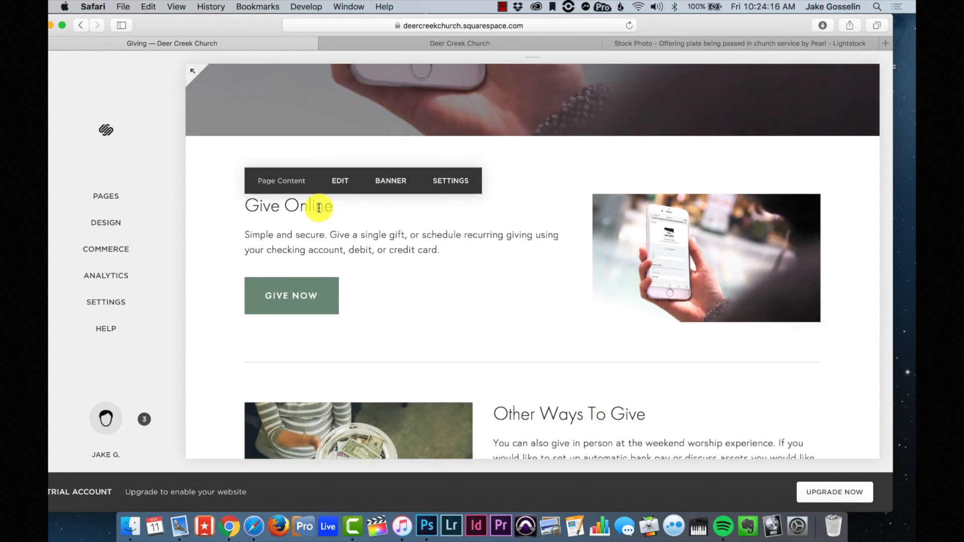
scroll(385, 224, "down", 2)
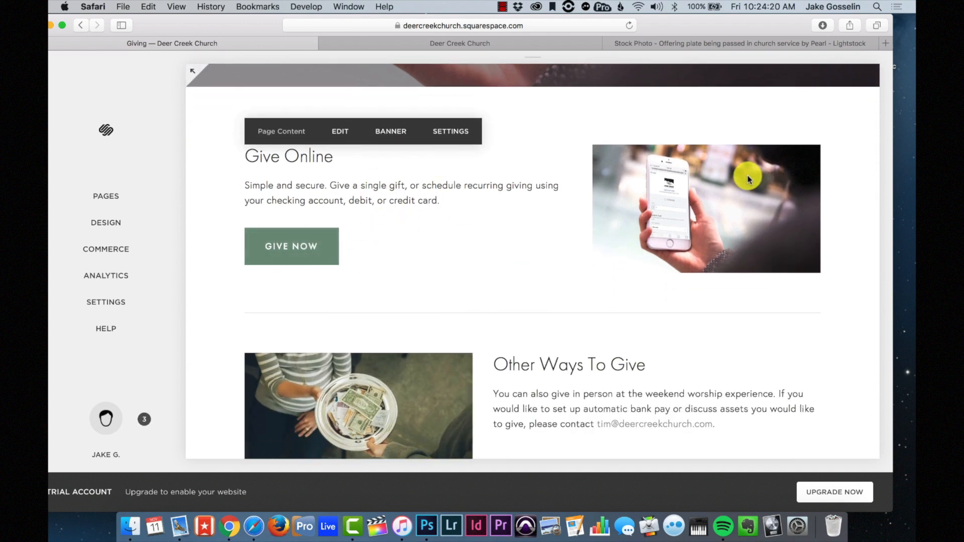
scroll(721, 232, "down", 1)
scroll(722, 232, "down", 5)
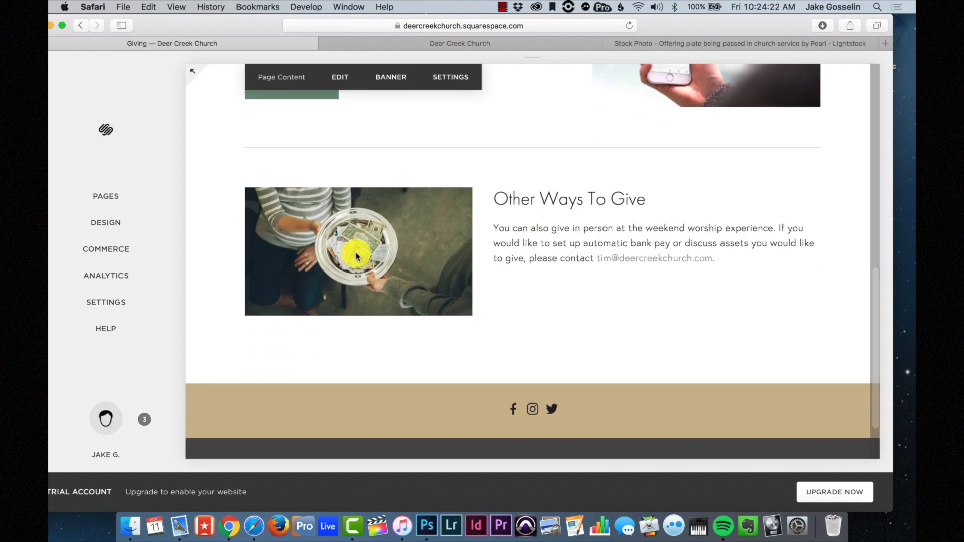
left_click(346, 78)
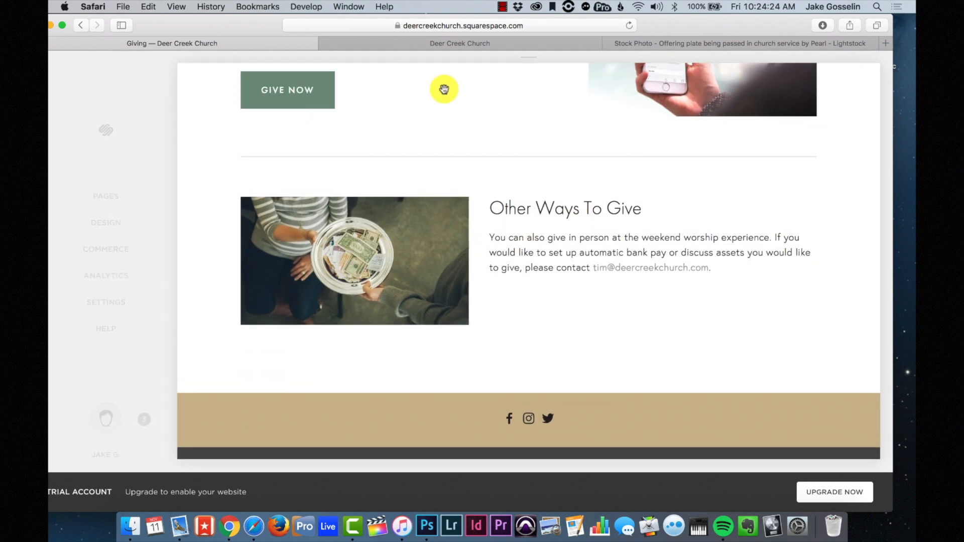
scroll(389, 140, "down", 4)
scroll(390, 140, "up", 9)
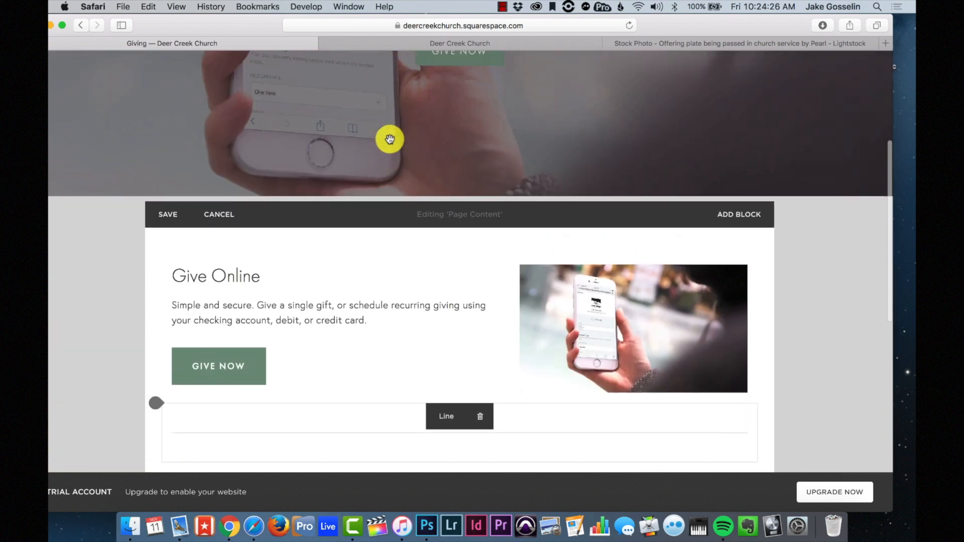
scroll(387, 322, "down", 2)
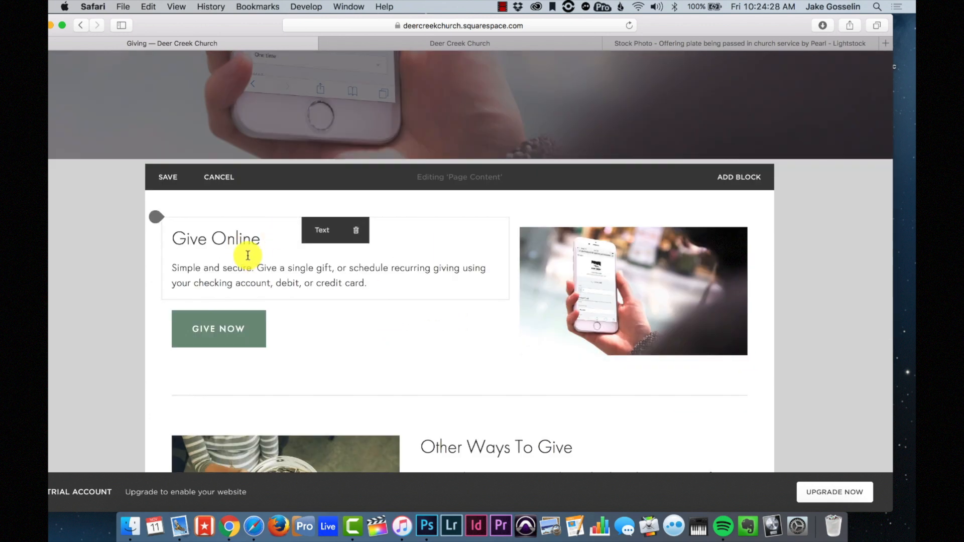
- Drag the column divider right to widen the Give Online text and narrow the phone image
mouse_move(252, 327)
mouse_move(628, 280)
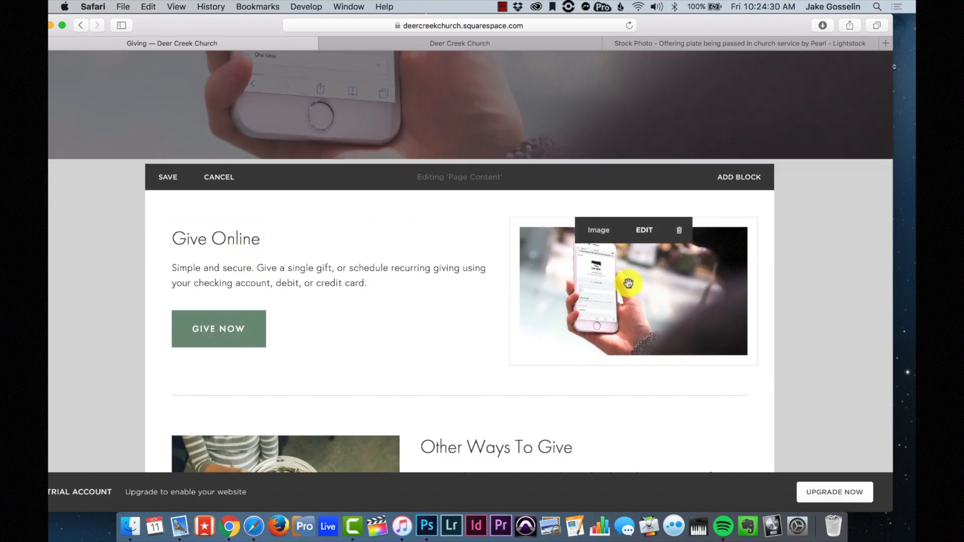
left_click_drag(605, 305, 572, 282)
scroll(578, 285, "down", 3)
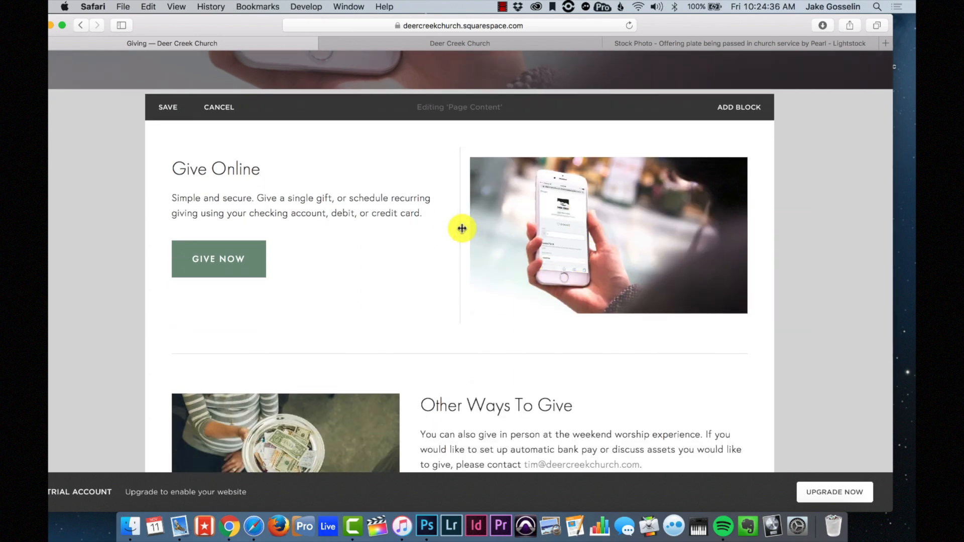
left_click_drag(459, 231, 496, 229)
scroll(517, 293, "down", 5)
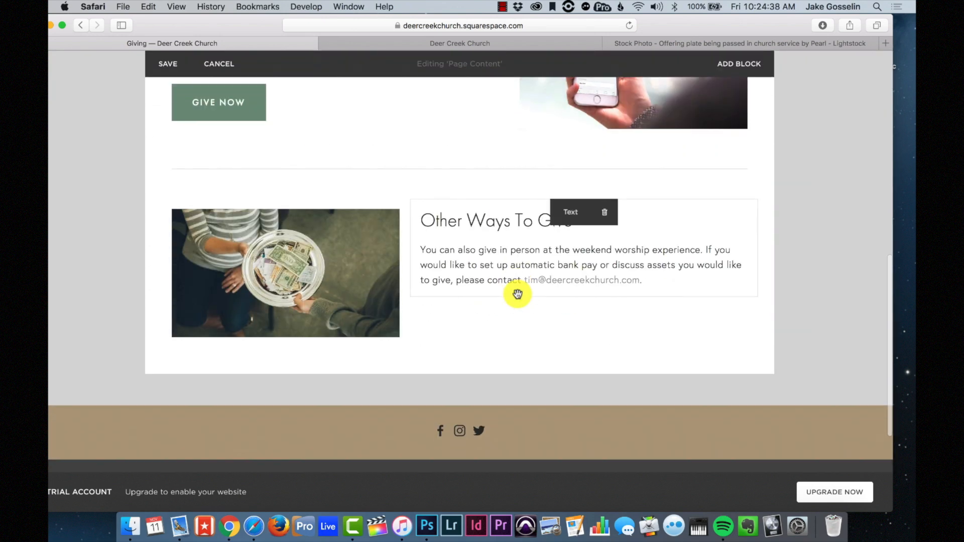
scroll(518, 297, "up", 6)
scroll(517, 297, "up", 10)
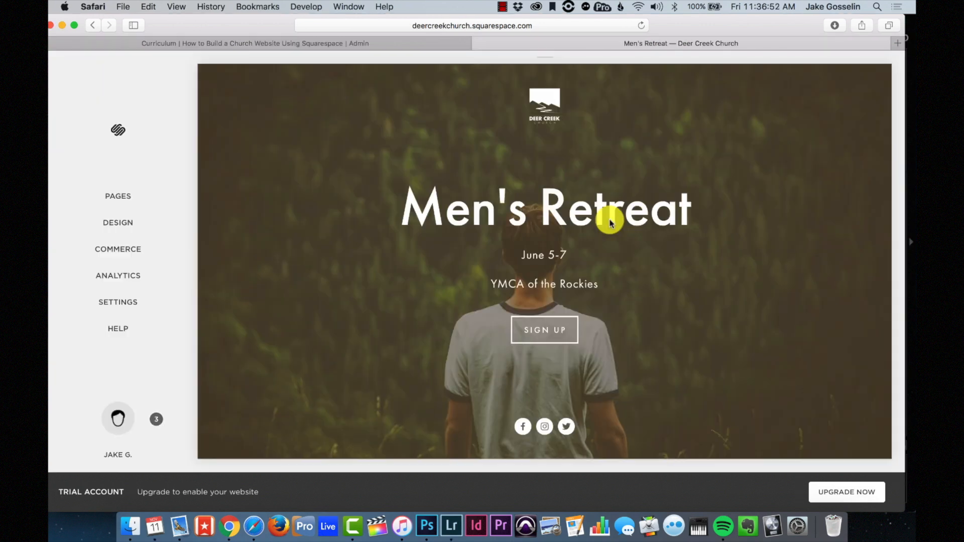
left_click(162, 200)
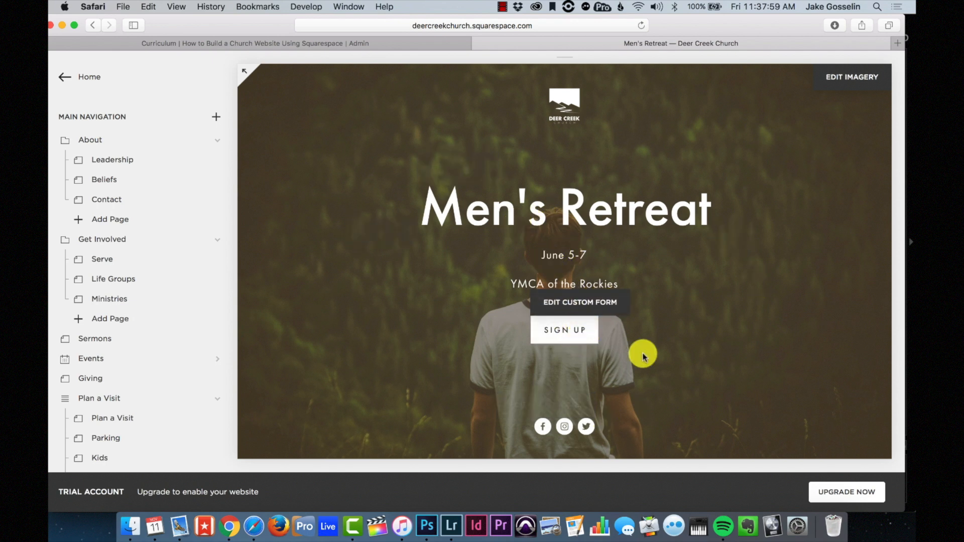
left_click(588, 332)
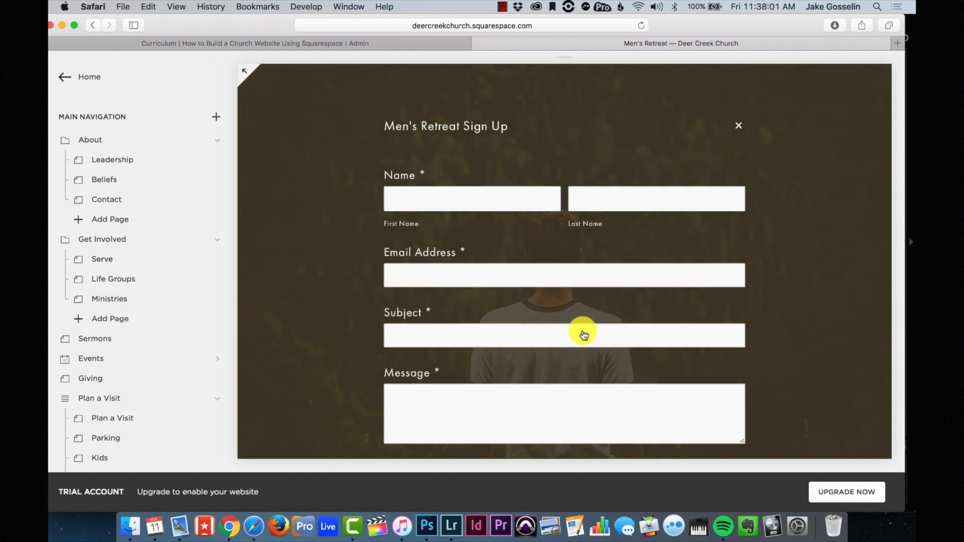
scroll(669, 277, "down", 3)
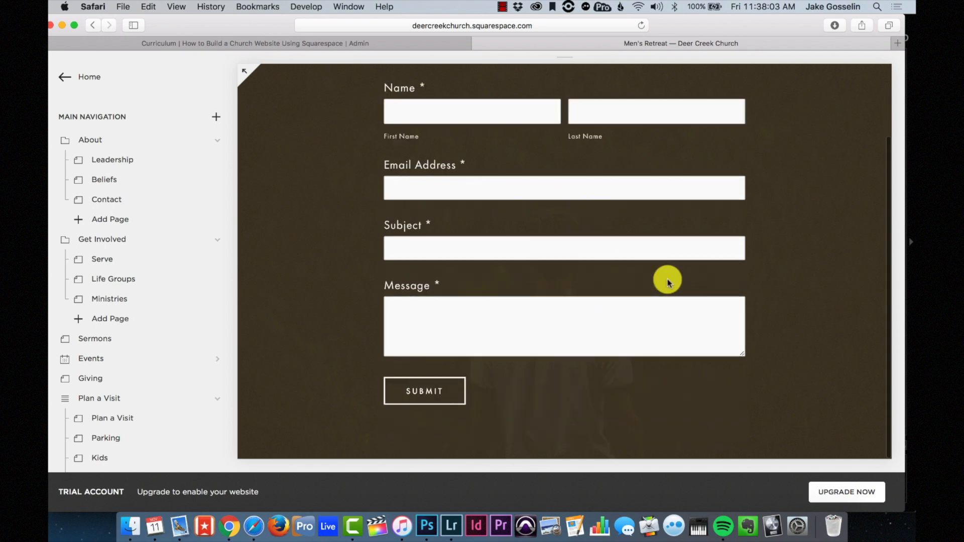
scroll(669, 282, "up", 3)
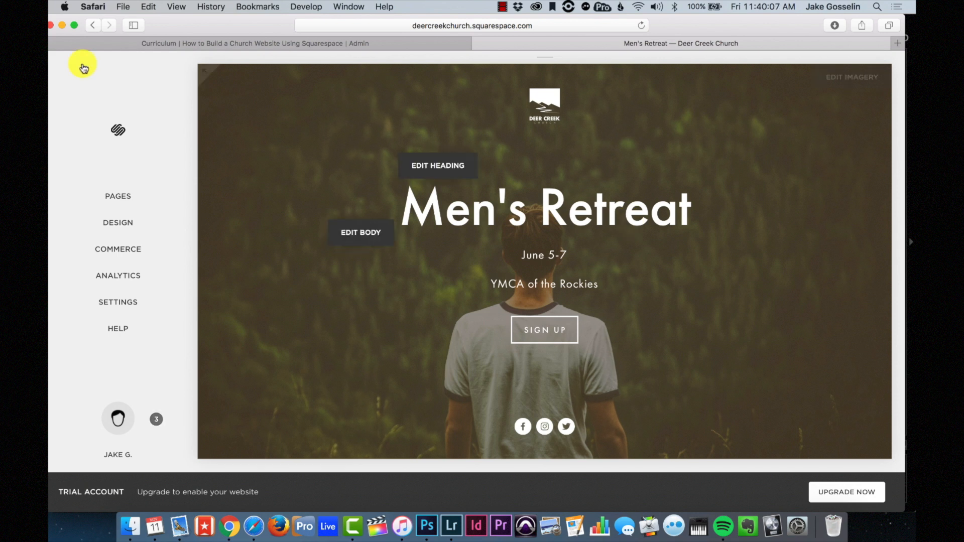
- Under Not Linked, add a cover page named 'Worship Night at Deer Creek'
left_click(126, 196)
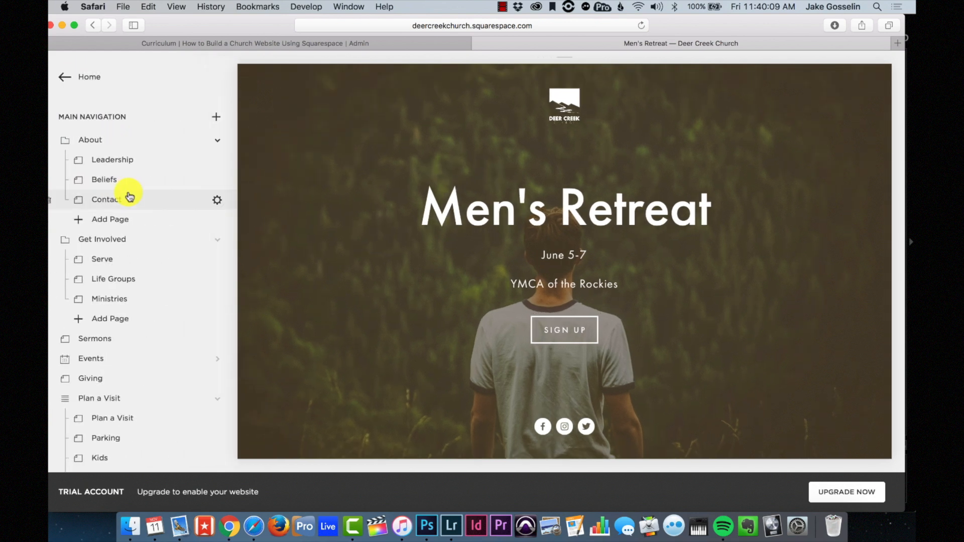
scroll(128, 196, "down", 10)
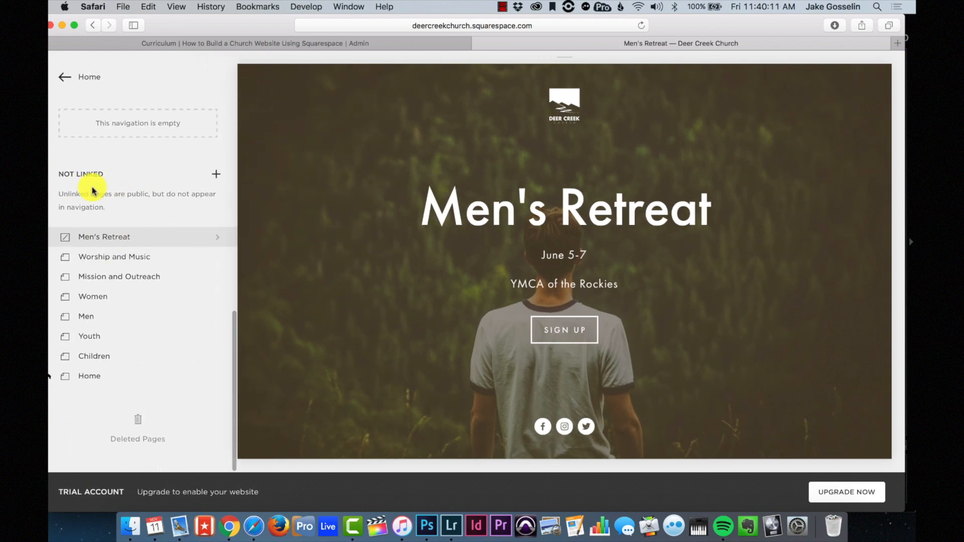
left_click(215, 177)
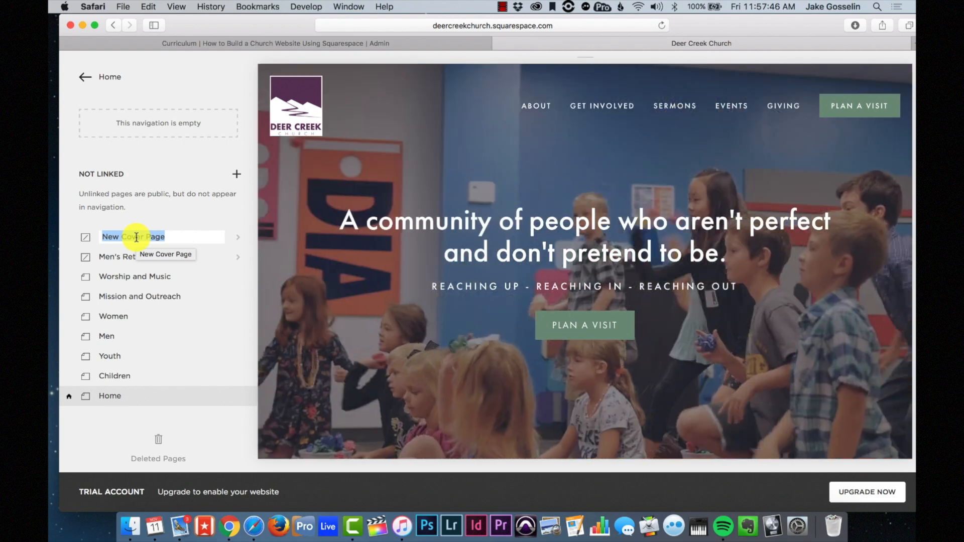
type("Worship Night at D")
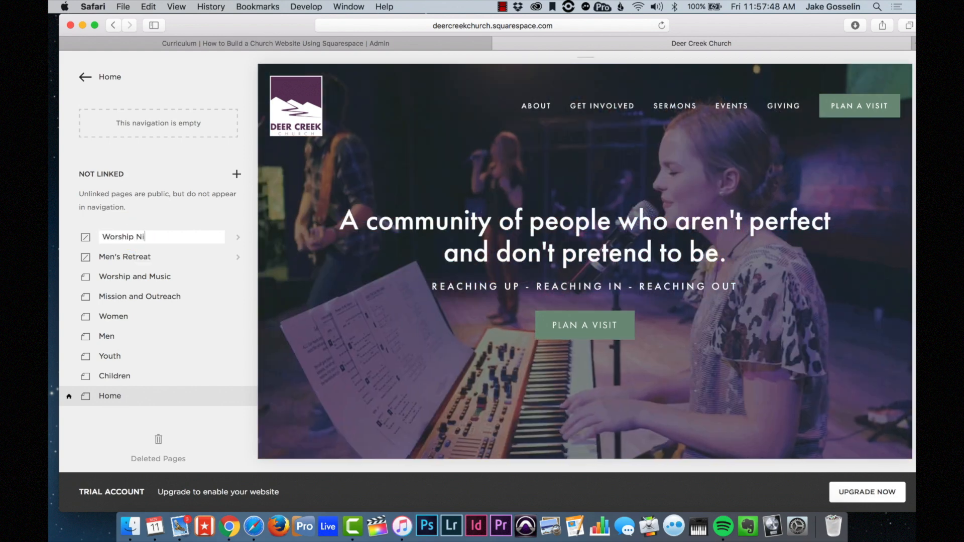
type("eer Creek")
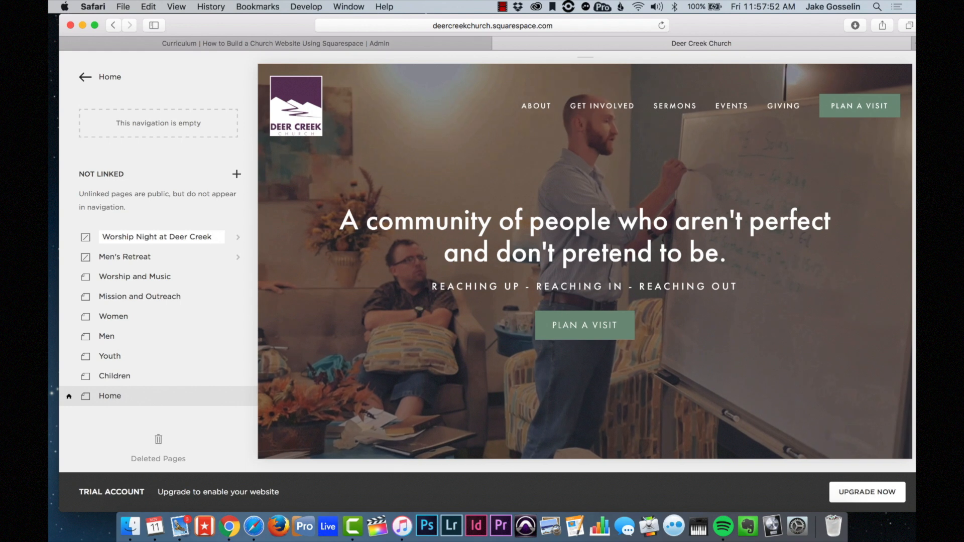
key("Return")
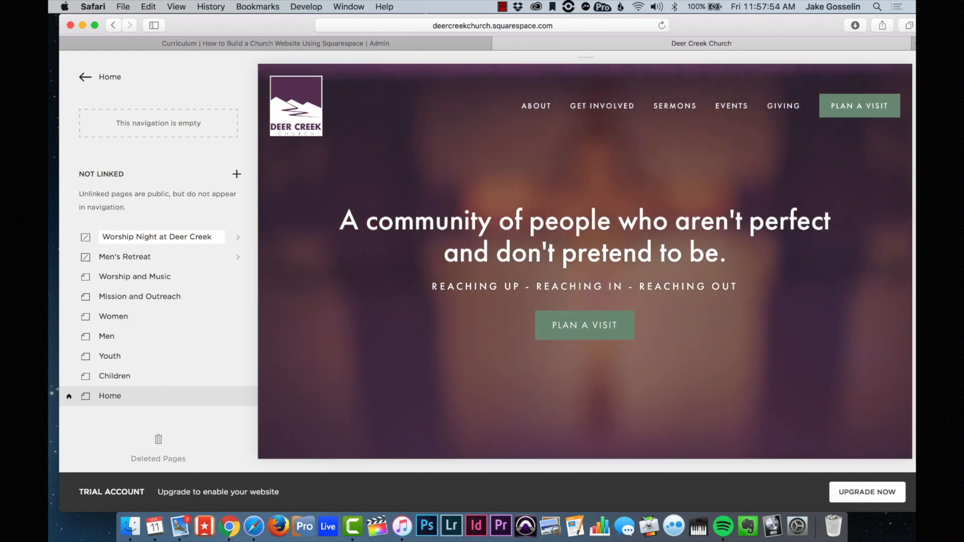
- Browse the cover page layouts and keep Worship Night at Deer Creek on the Cover layout
left_click(239, 237)
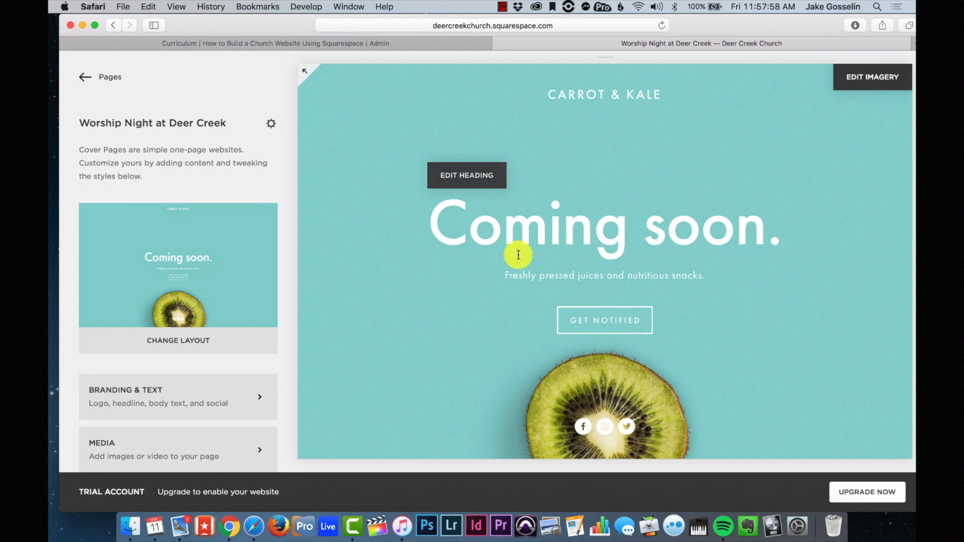
scroll(210, 419, "down", 5)
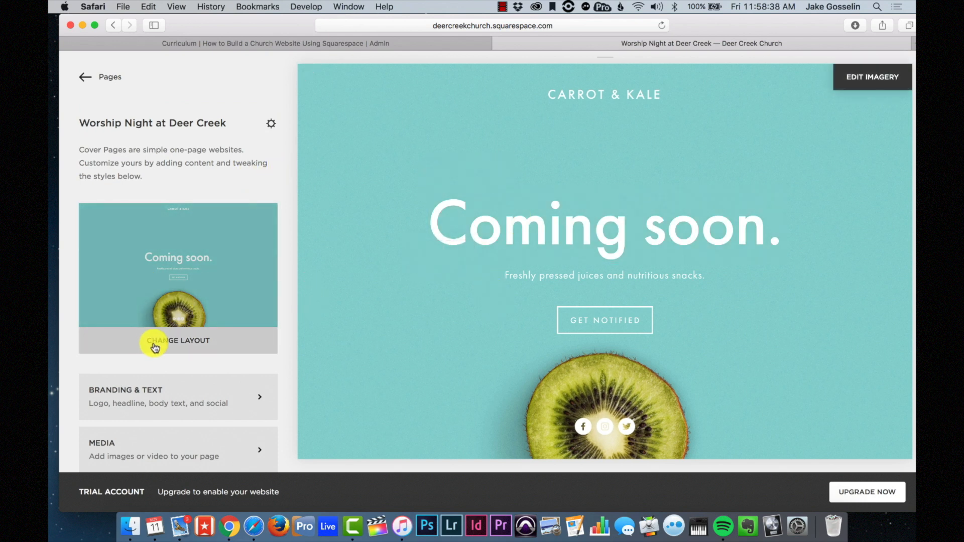
left_click(176, 345)
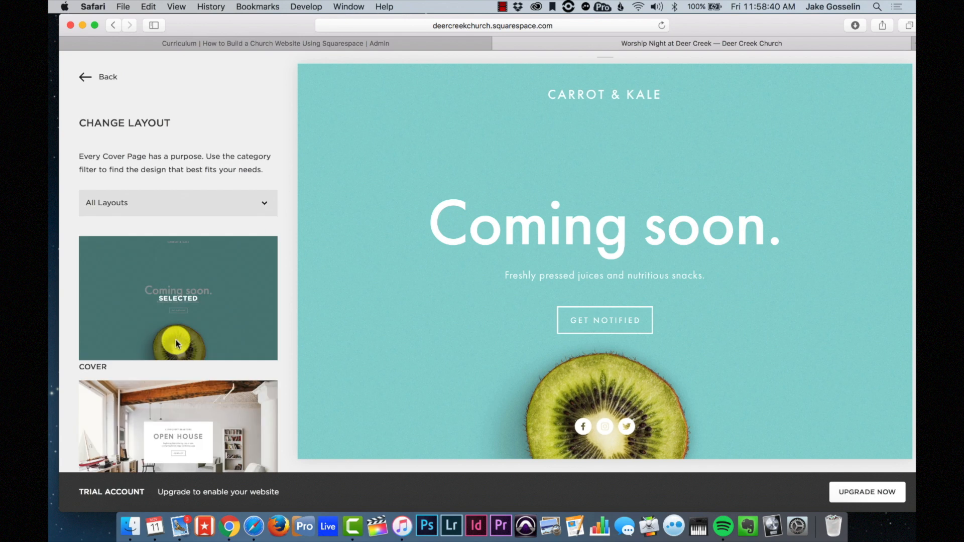
scroll(177, 344, "down", 5)
scroll(177, 345, "down", 10)
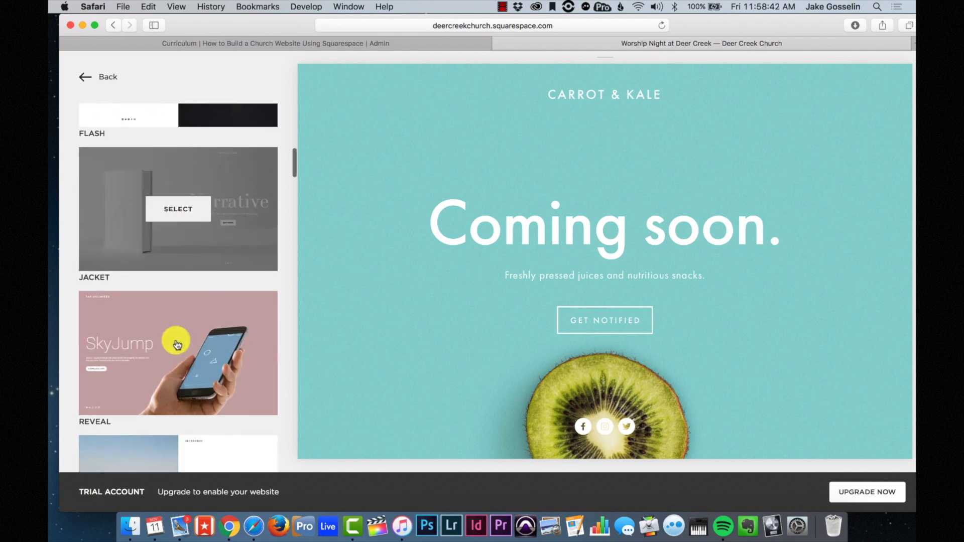
scroll(177, 344, "down", 3)
scroll(177, 345, "up", 15)
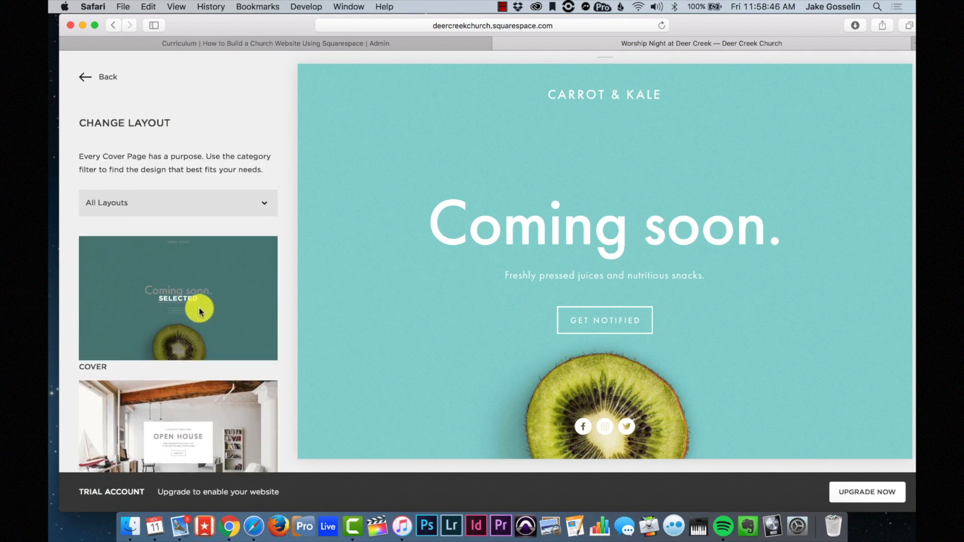
scroll(200, 311, "down", 6)
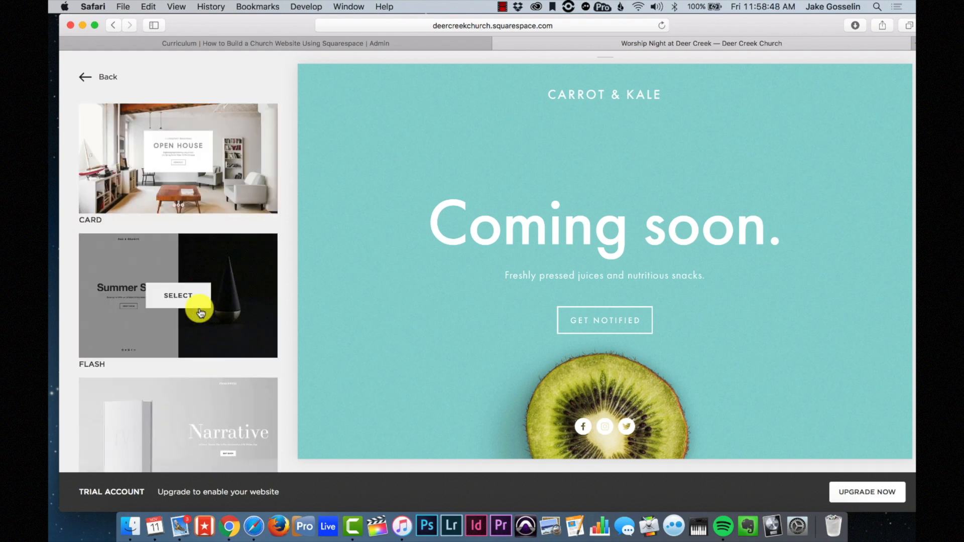
scroll(200, 312, "down", 3)
scroll(199, 311, "down", 5)
scroll(200, 311, "up", 5)
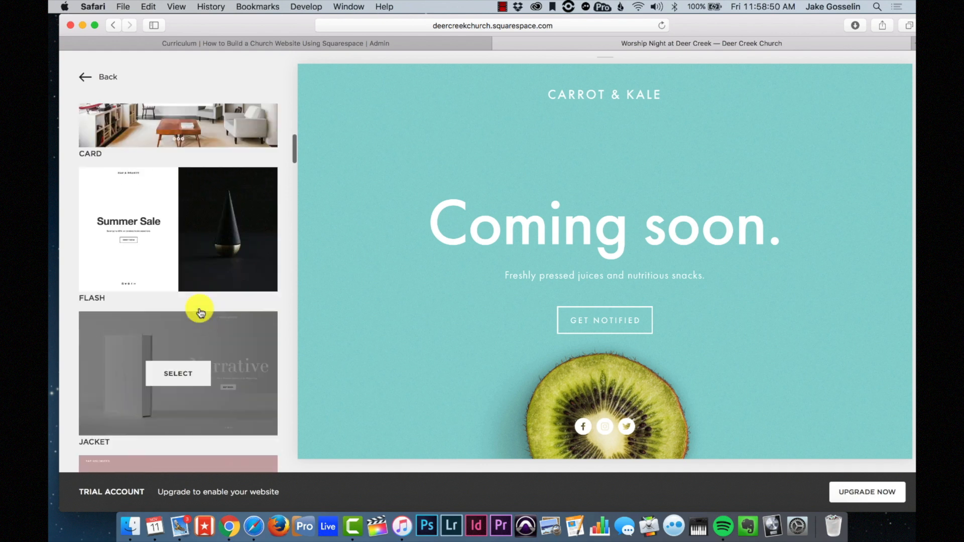
scroll(200, 311, "down", 7)
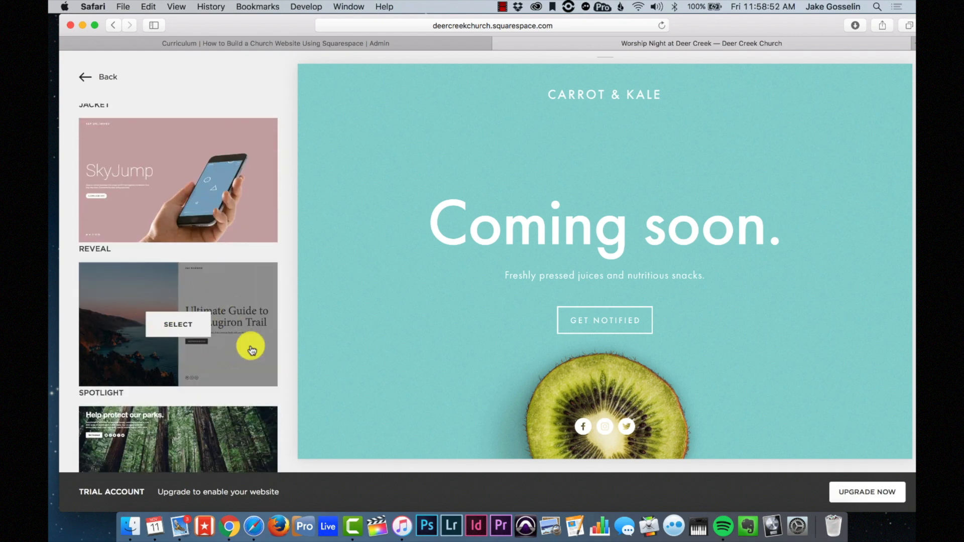
scroll(252, 351, "down", 10)
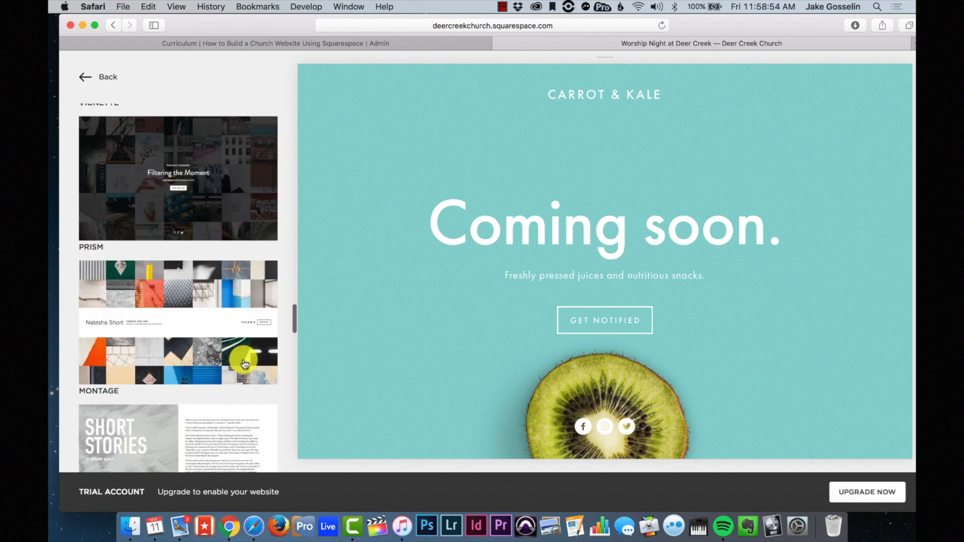
scroll(245, 362, "down", 3)
scroll(244, 360, "up", 15)
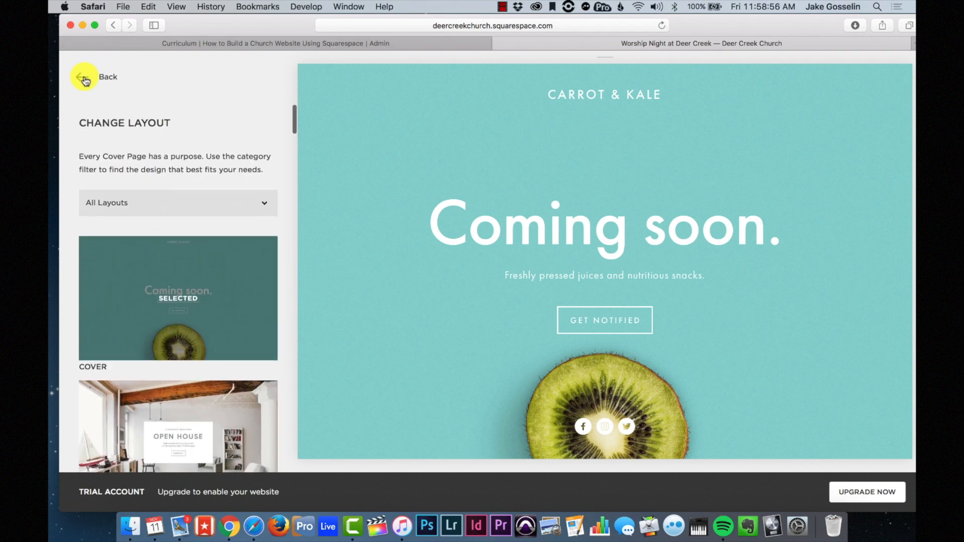
left_click(84, 79)
- In Branding & Text, switch the cover page branding from text to a logo
scroll(140, 241, "down", 2)
scroll(144, 239, "up", 2)
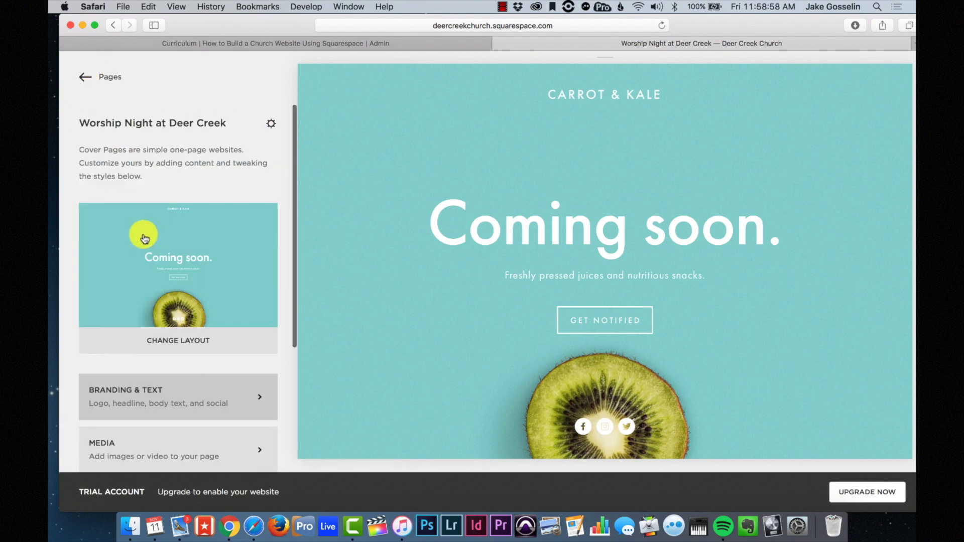
scroll(145, 238, "down", 3)
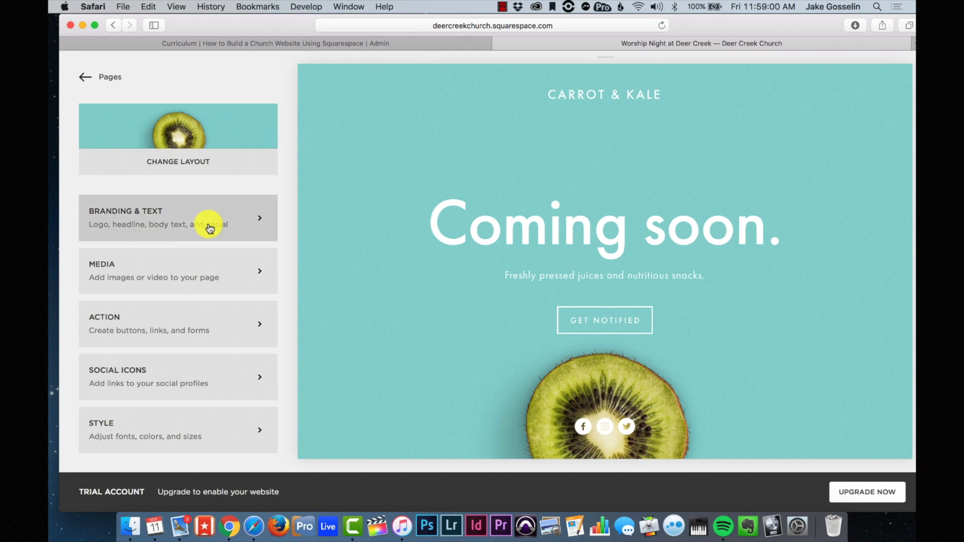
left_click(210, 228)
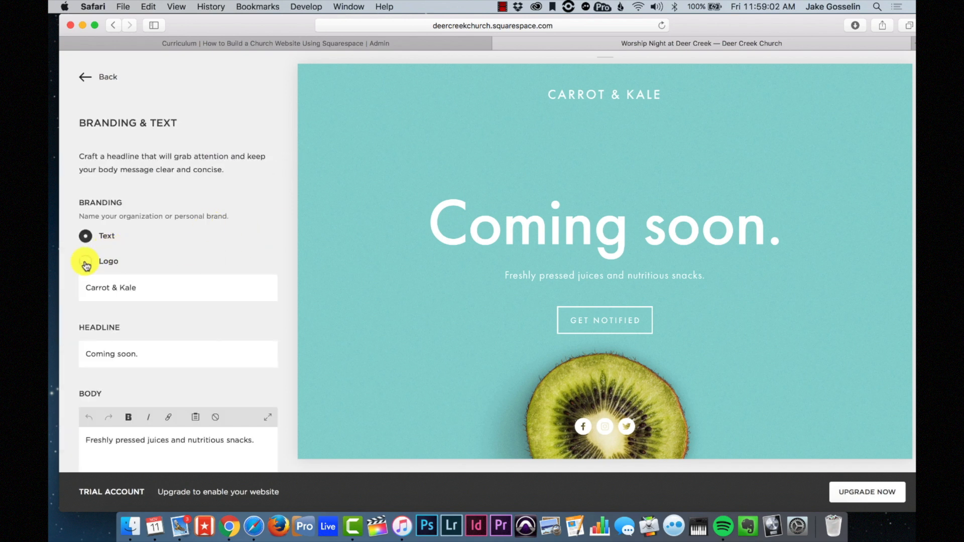
scroll(100, 250, "down", 2)
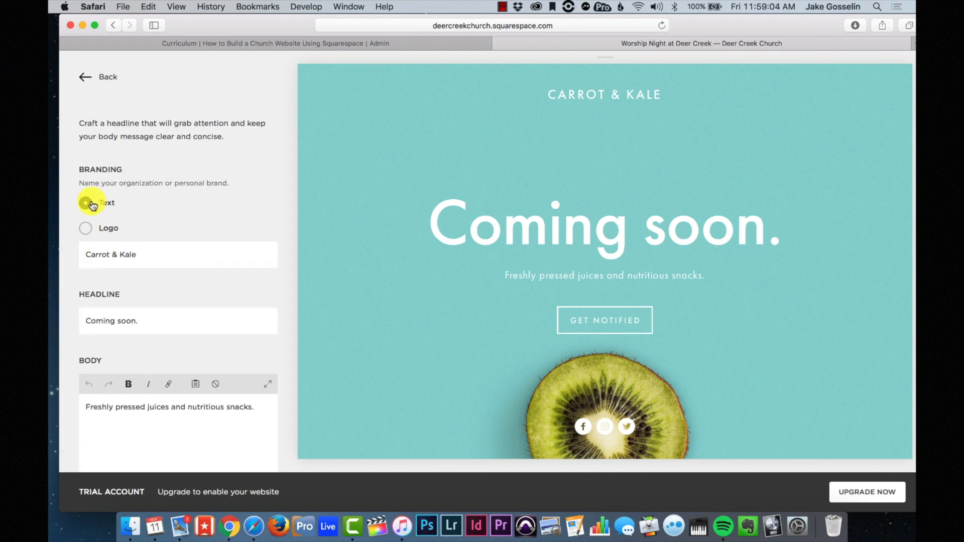
left_click(99, 230)
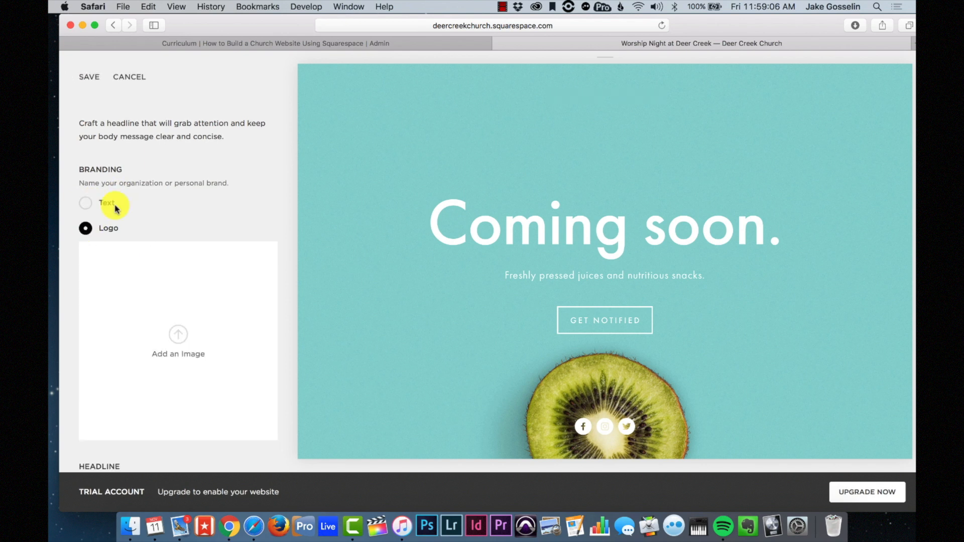
- Upload the white Deer Creek logo PNG from the Deer Creek Logo folder
left_click(207, 308)
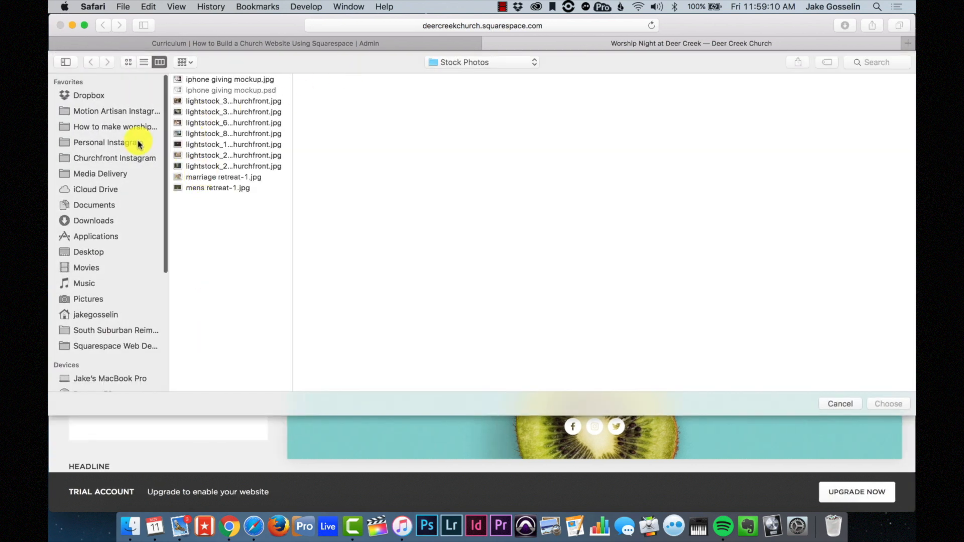
scroll(112, 240, "down", 5)
left_click(109, 271)
left_click(234, 111)
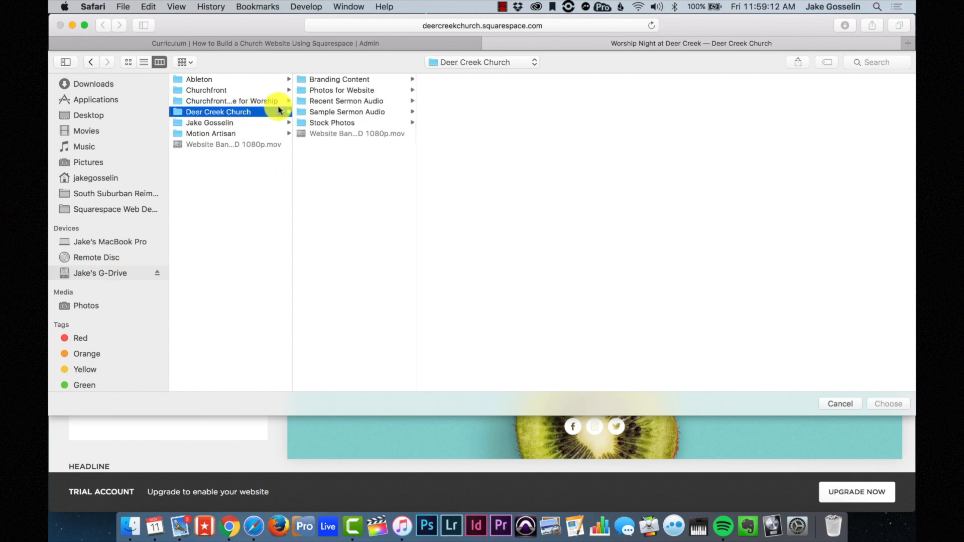
left_click(342, 79)
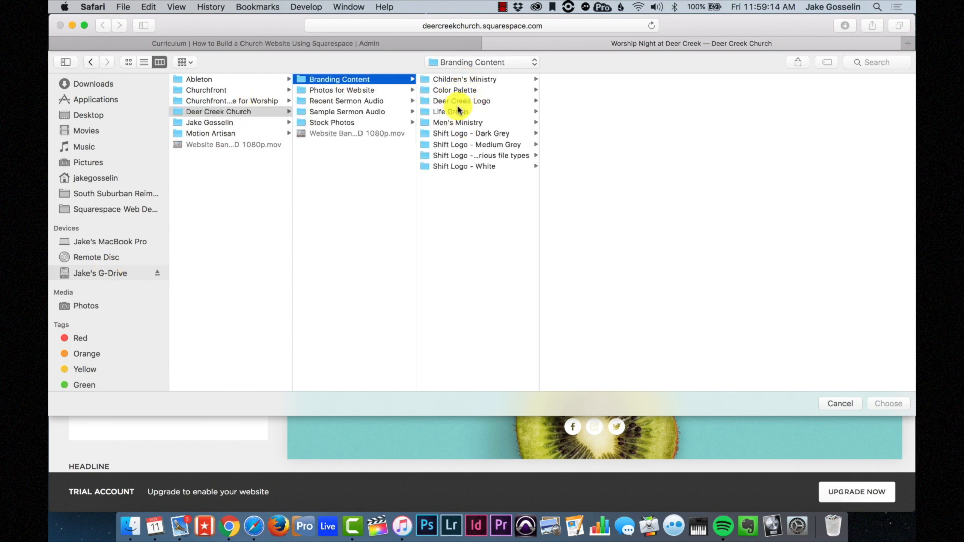
left_click(474, 102)
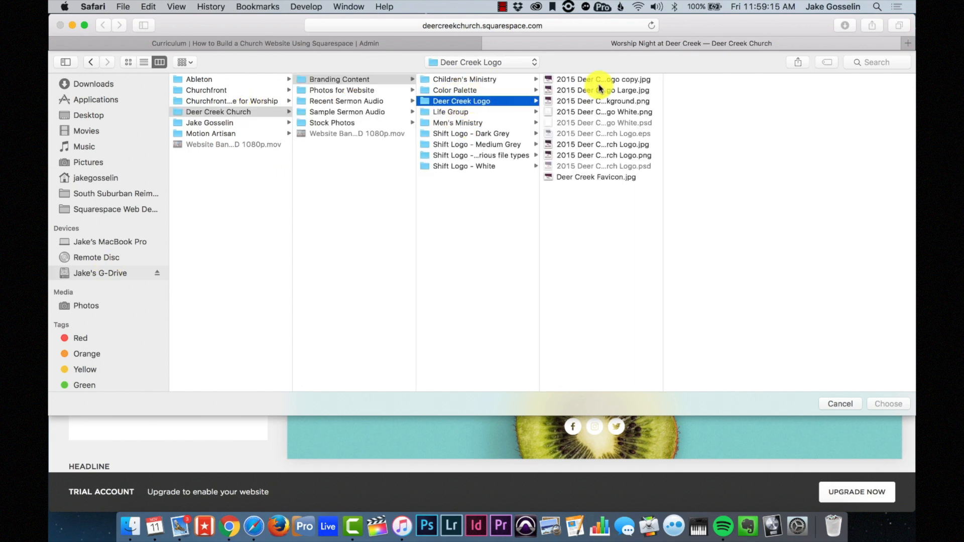
left_click(612, 112)
left_click(888, 405)
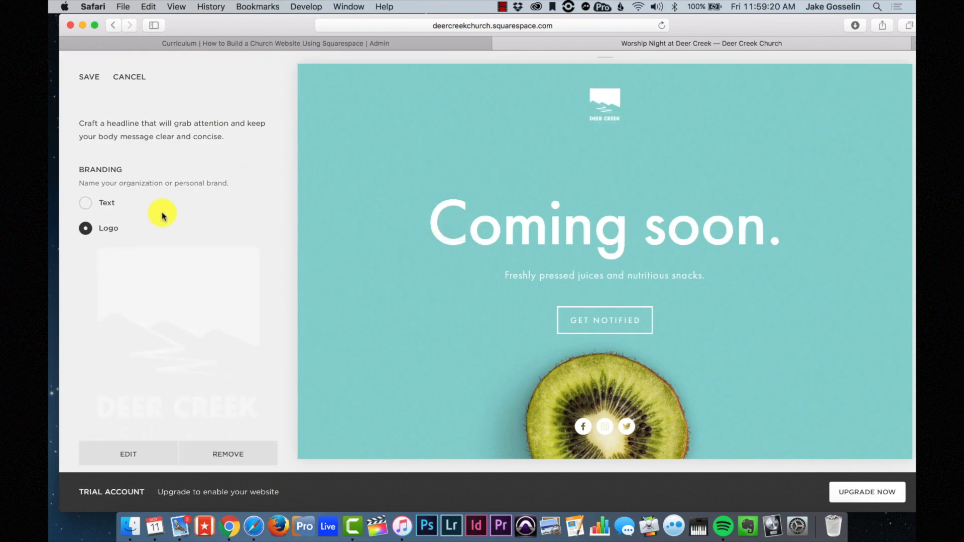
scroll(161, 215, "down", 5)
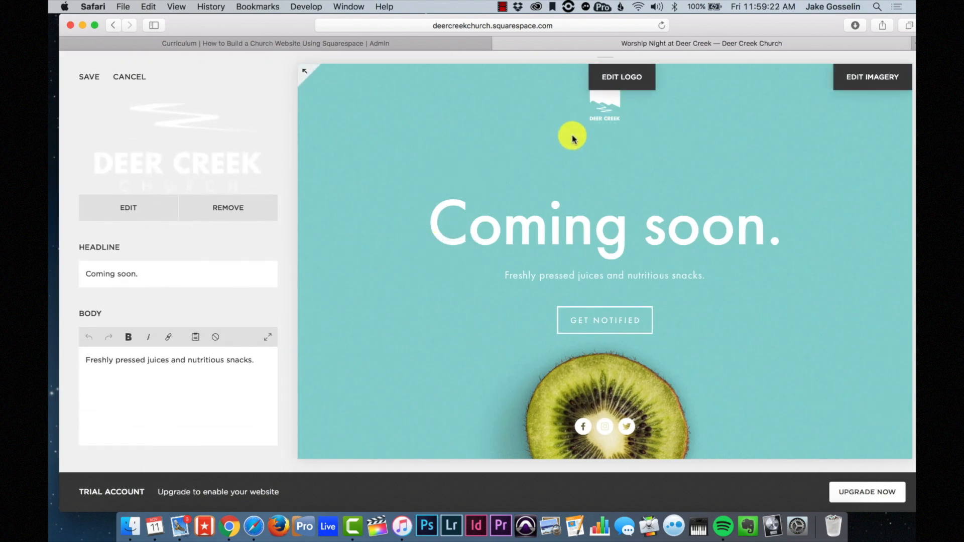
- Change the headline to 'Worship Night at Deer Creek' and replace the body with the invitation
left_click_drag(158, 276, 50, 261)
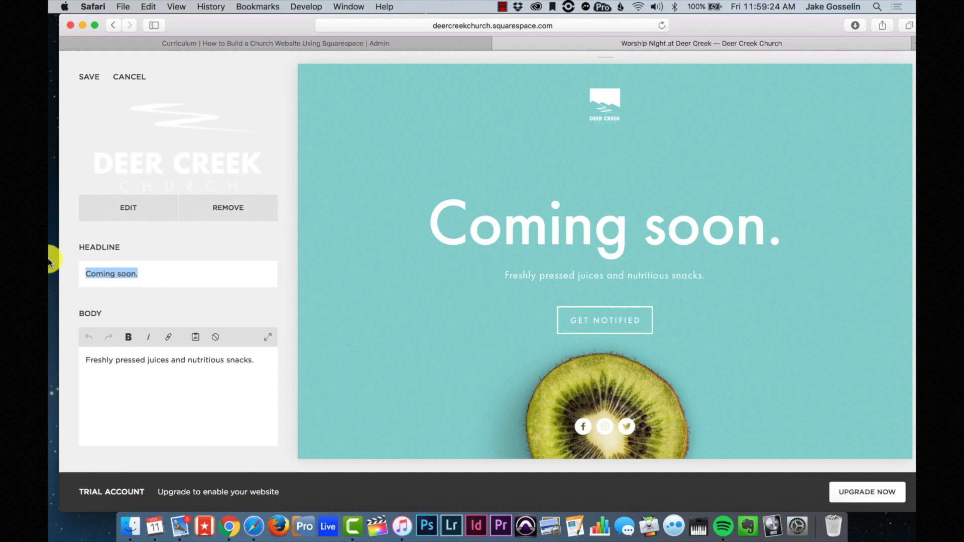
type("Worship Nig")
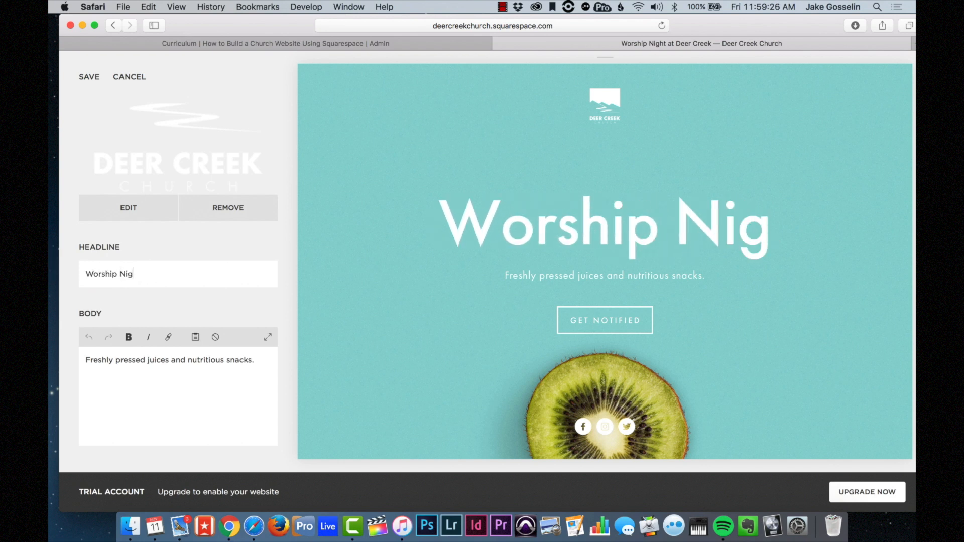
type("ht at Deer Creek")
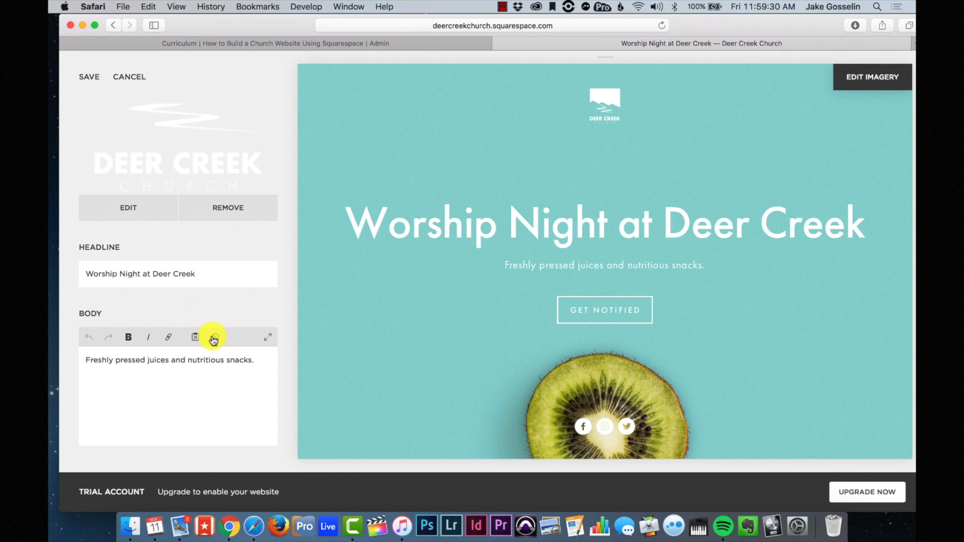
triple_click(199, 362)
type("J")
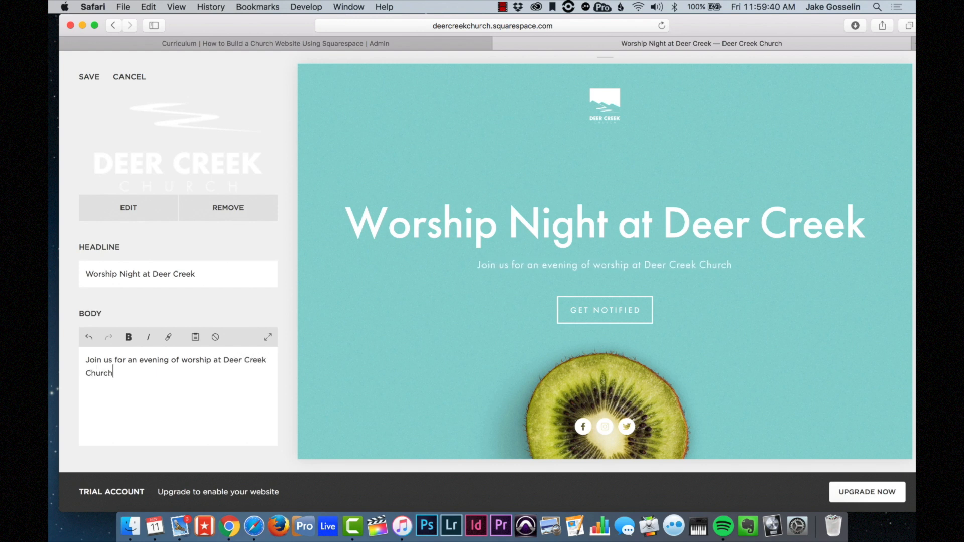
key("Return")
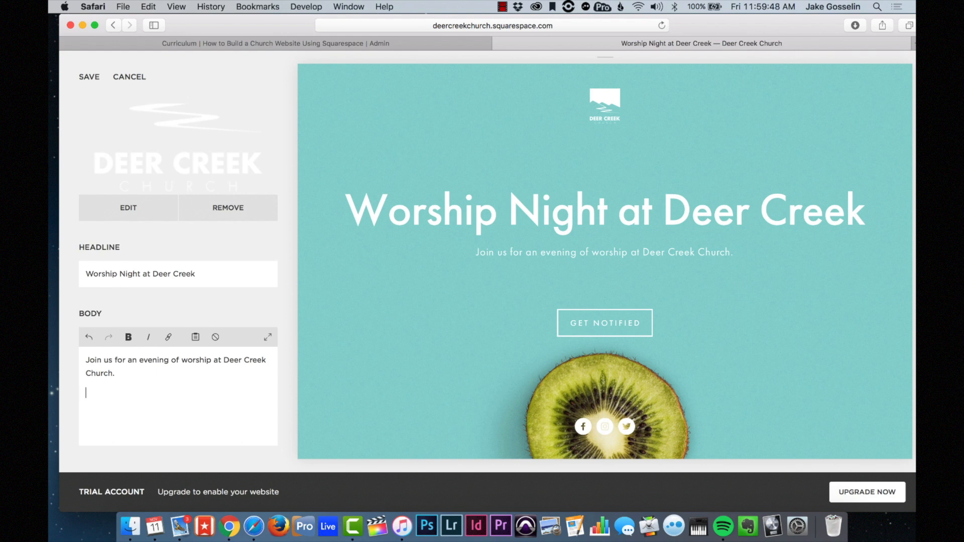
key("BackSpace")
- Add the 'Friday, November 11th | 7:00pm' date line and save the cover page
key("Return")
type("Friday, November 11th | 7:00pm")
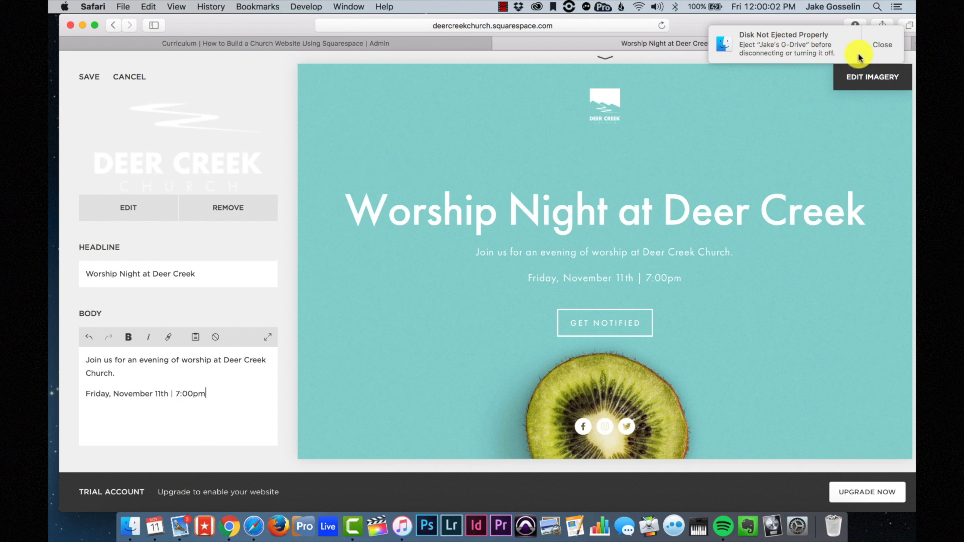
left_click(882, 46)
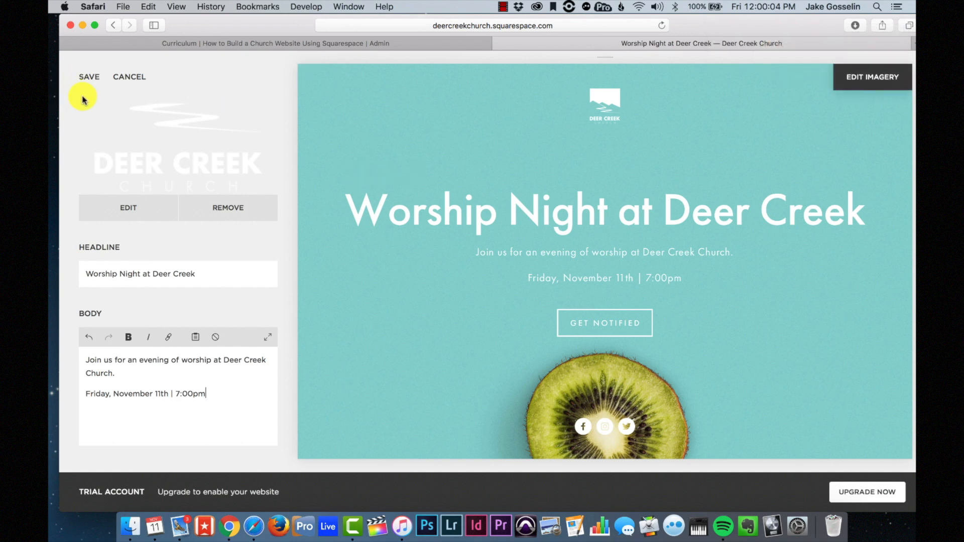
left_click(83, 77)
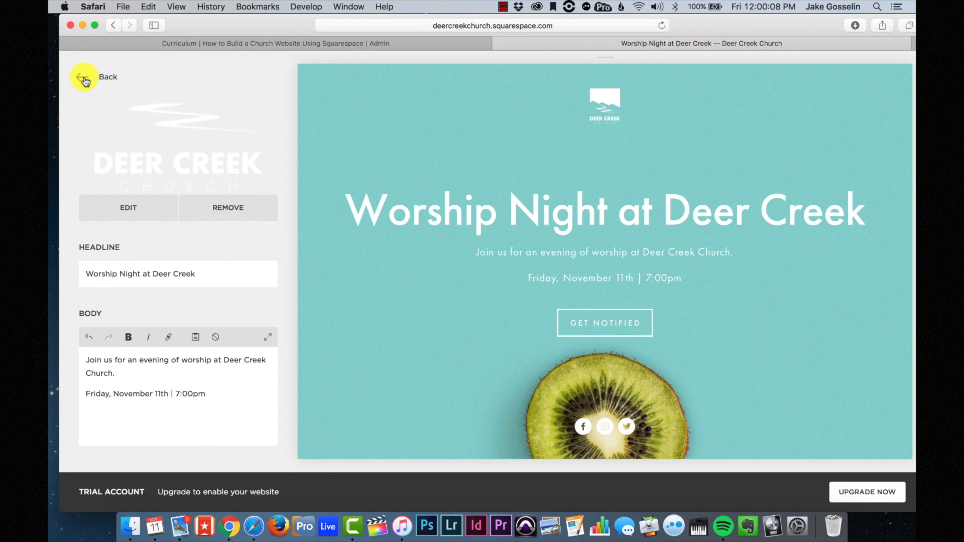
- Open the background settings, keeping images rather than video as the background type
left_click(83, 79)
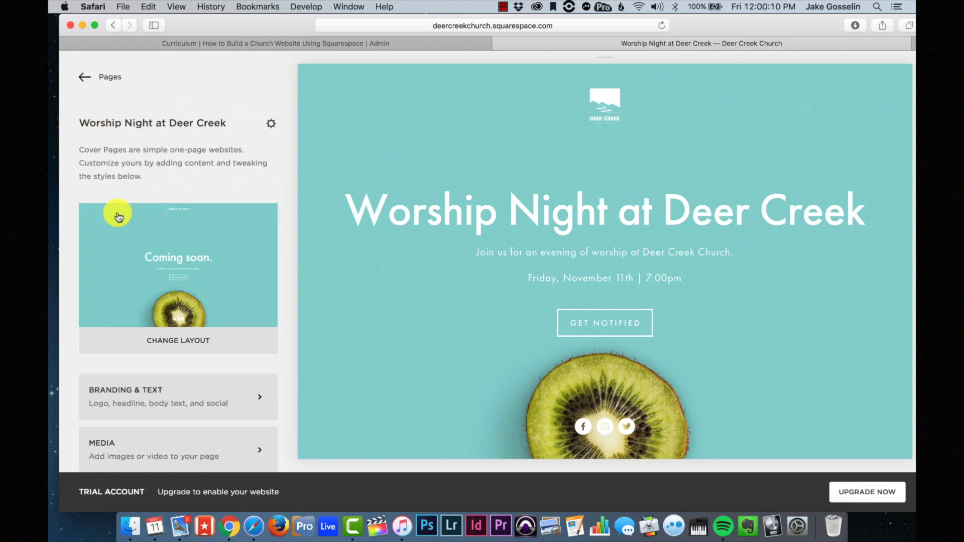
scroll(134, 268, "down", 5)
scroll(136, 274, "down", 1)
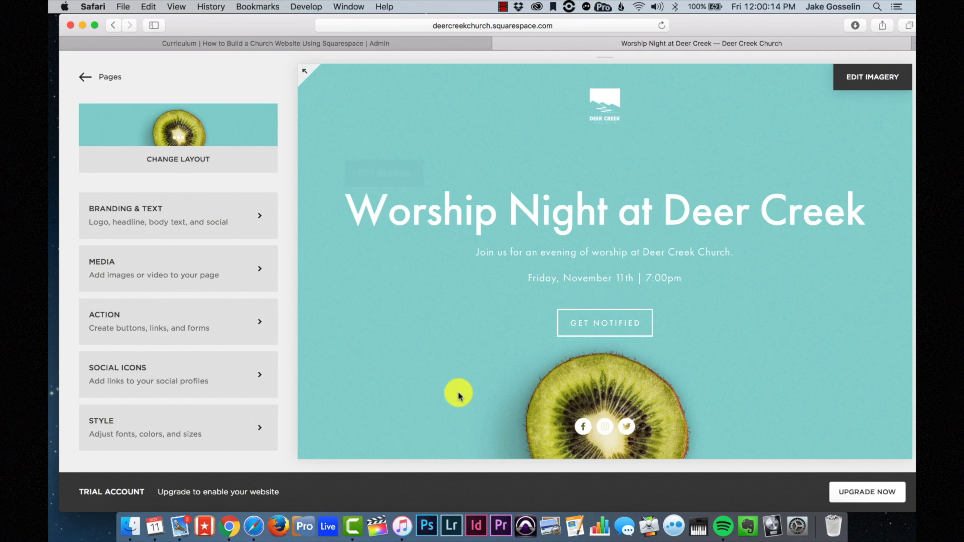
left_click(185, 267)
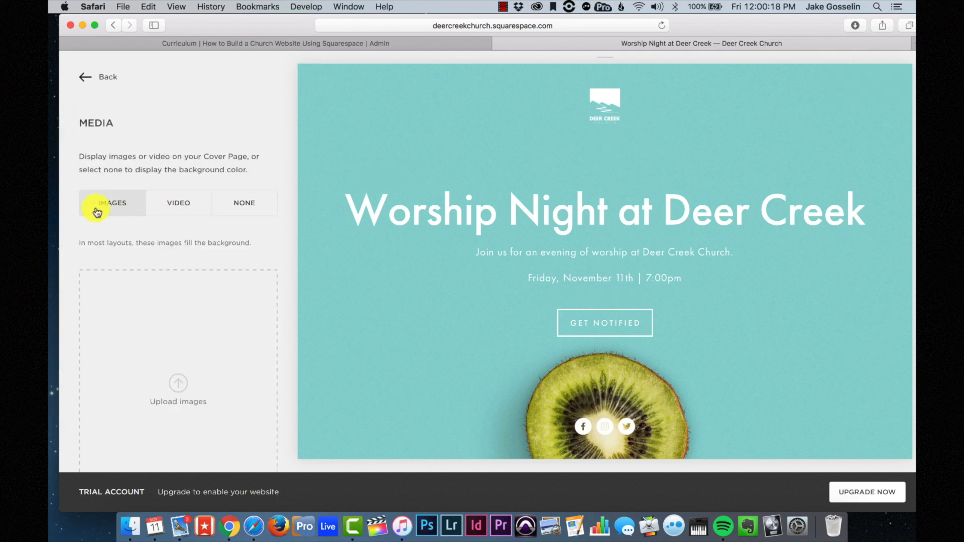
scroll(166, 312, "down", 1)
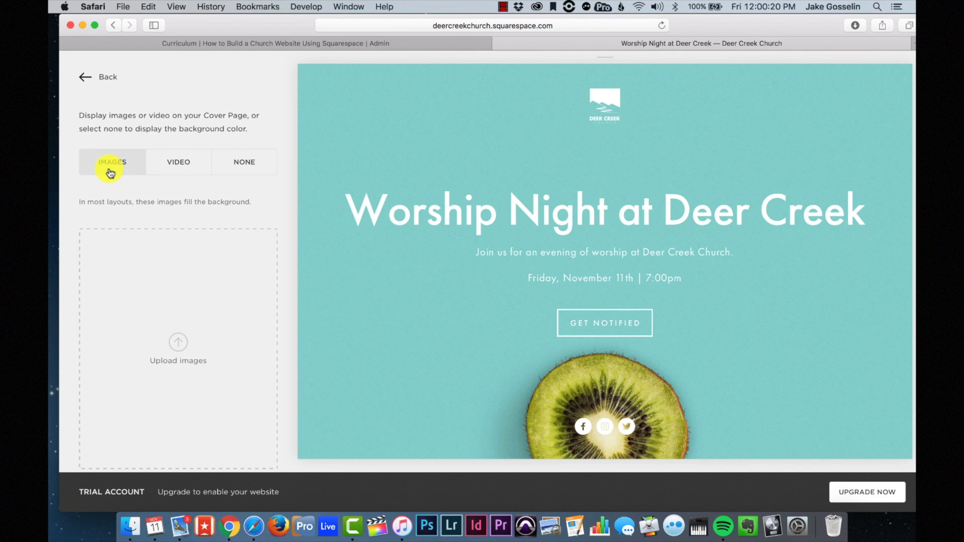
left_click(185, 168)
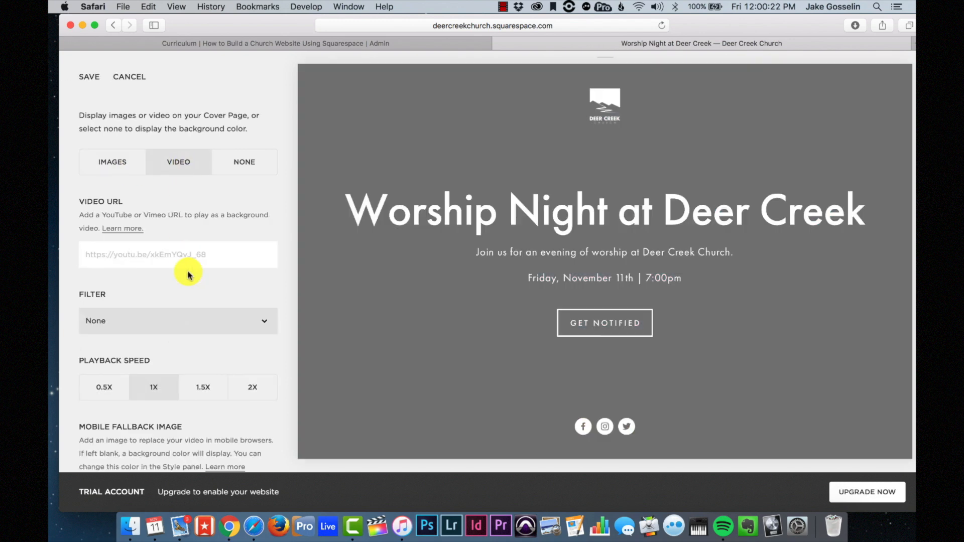
scroll(188, 273, "down", 1)
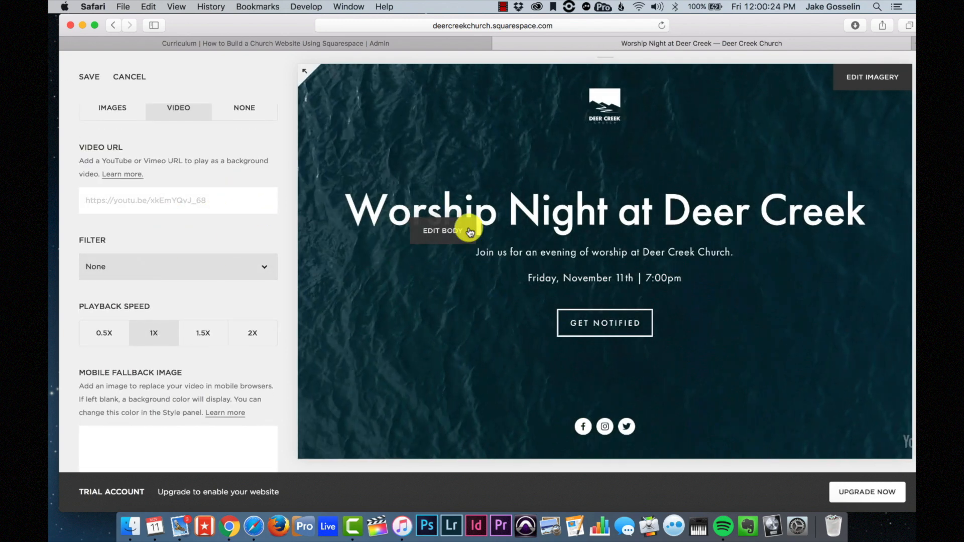
scroll(235, 139, "up", 2)
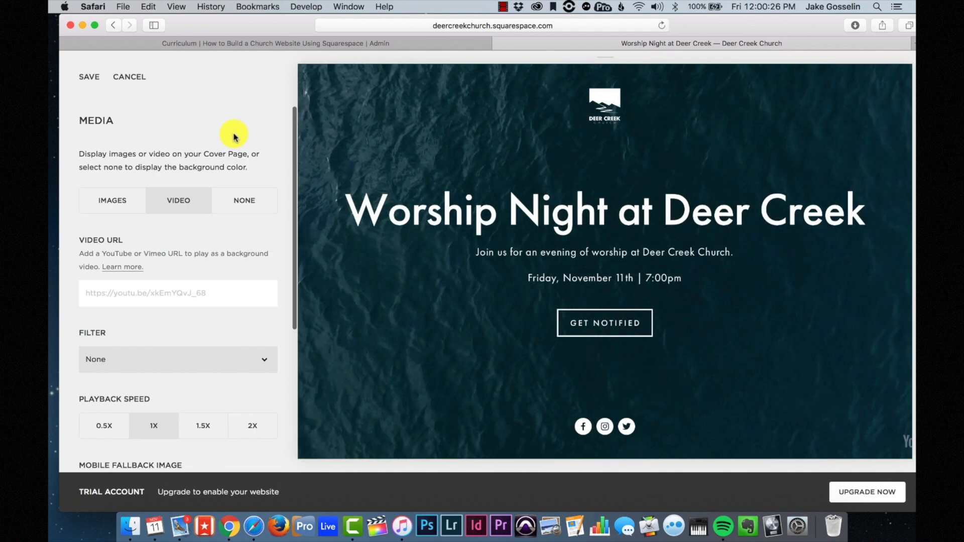
left_click(118, 206)
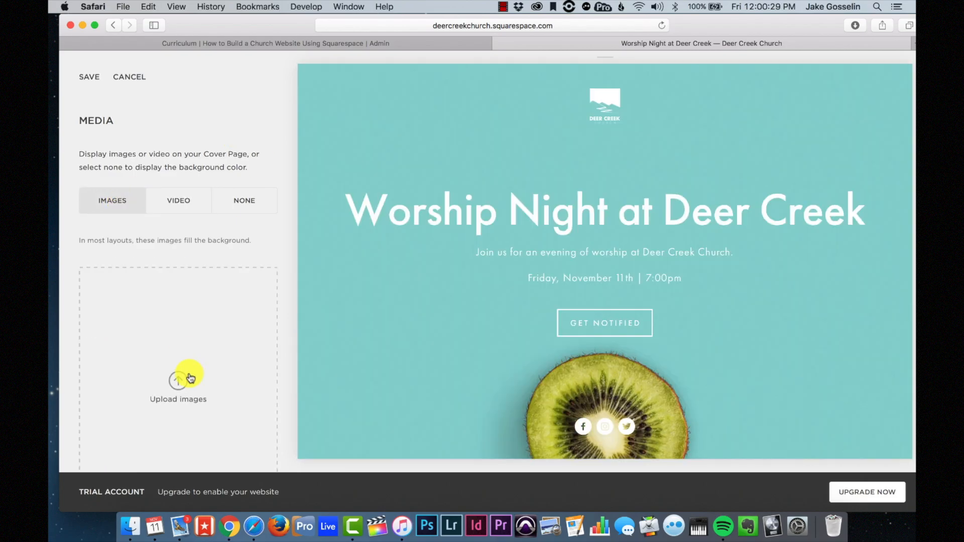
- Upload lightstock_82603_small_churchfront.jpg from Stock Photos as the background and save
left_click(190, 376)
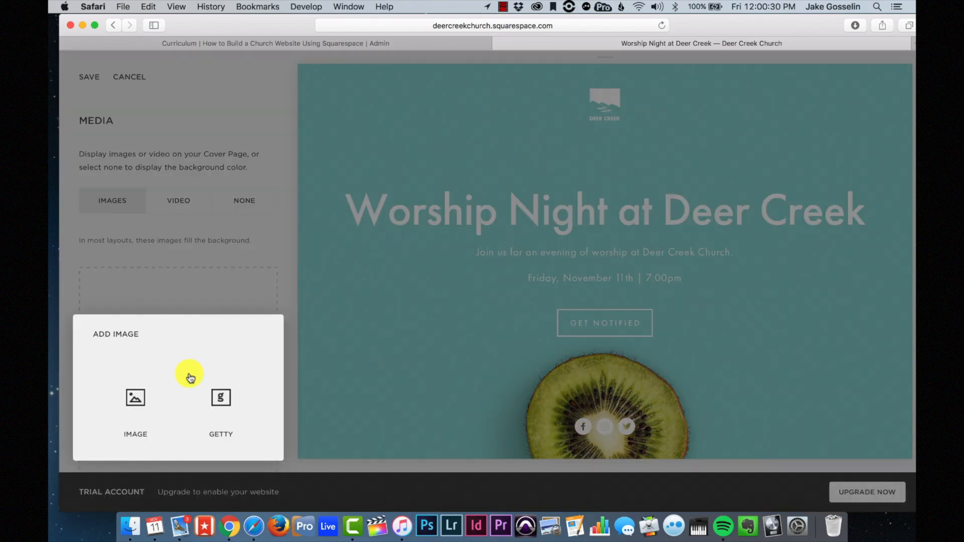
left_click(132, 398)
scroll(134, 259, "down", 3)
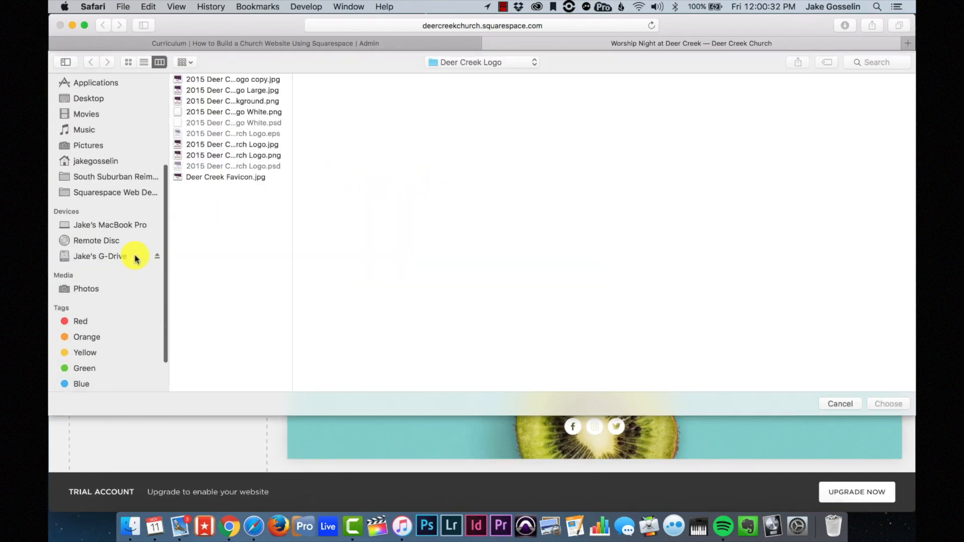
left_click(128, 255)
left_click(221, 112)
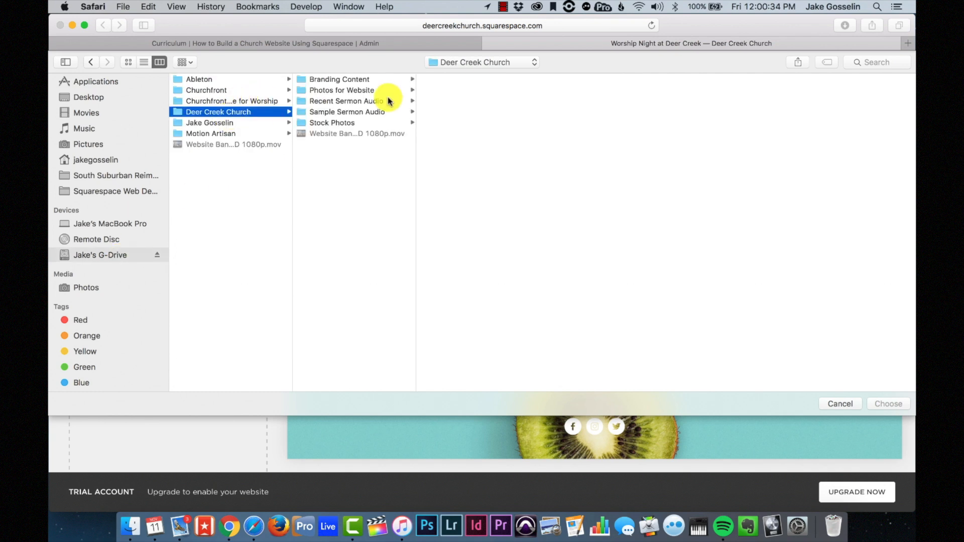
left_click(358, 90)
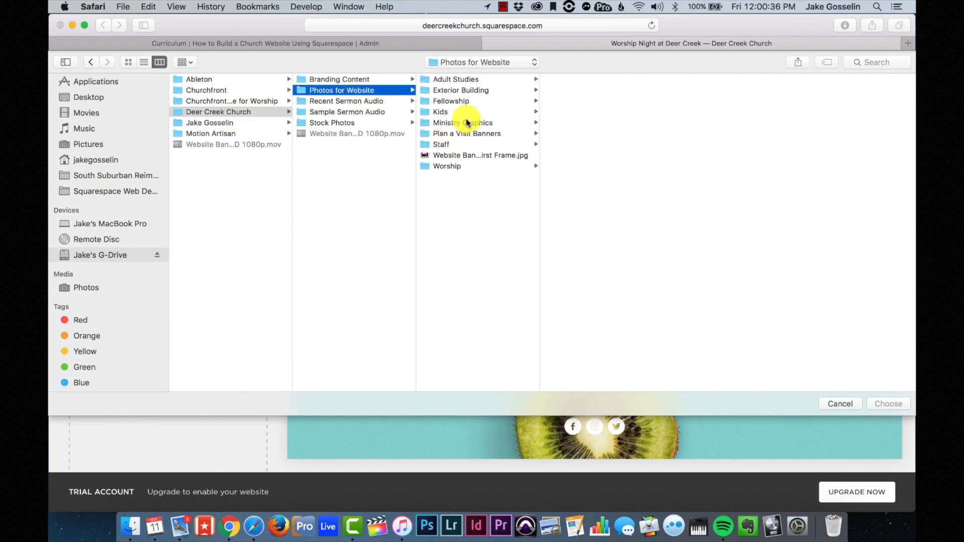
left_click(462, 123)
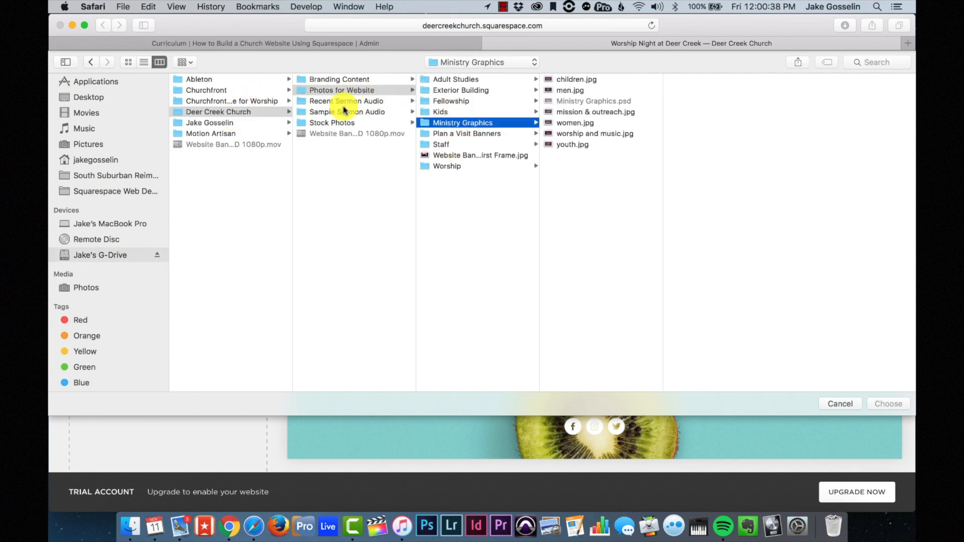
left_click(340, 122)
left_click(463, 133)
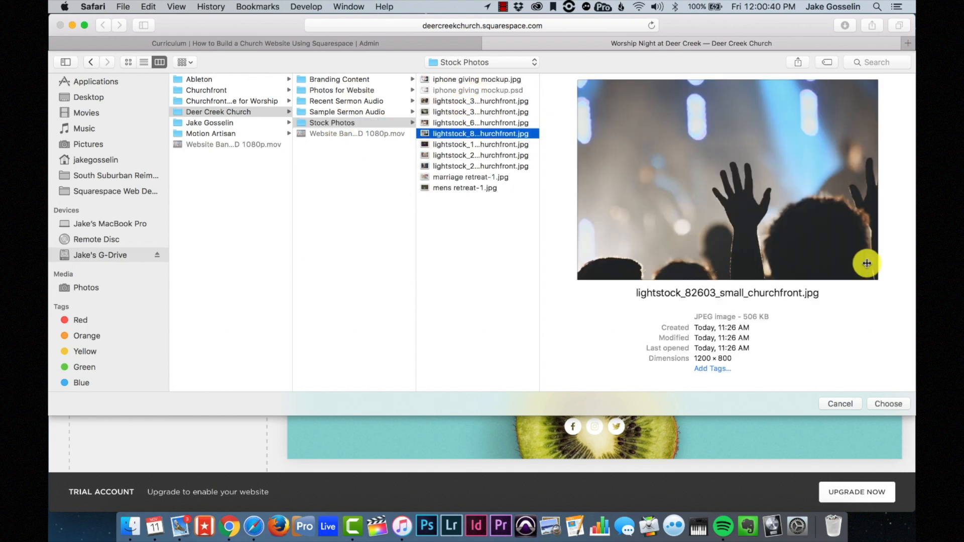
left_click(900, 406)
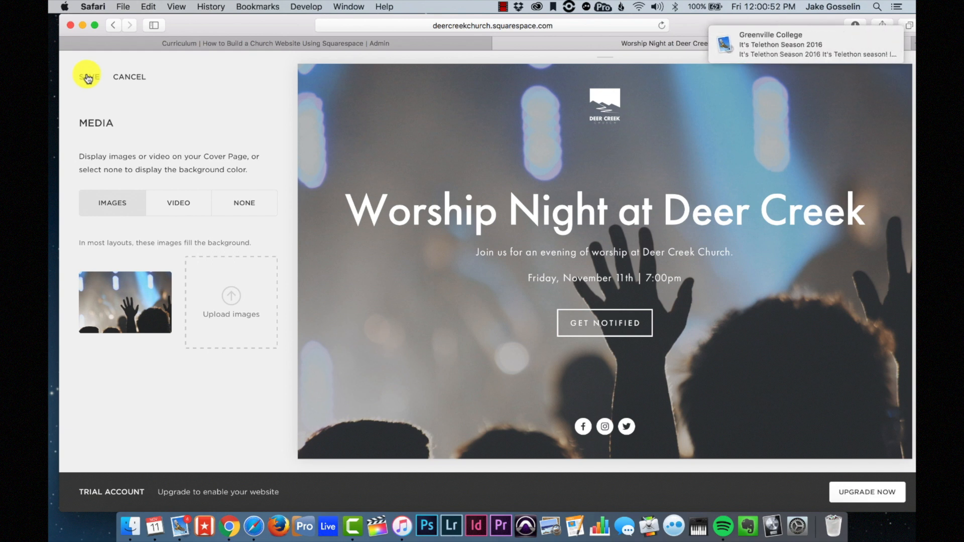
left_click(88, 78)
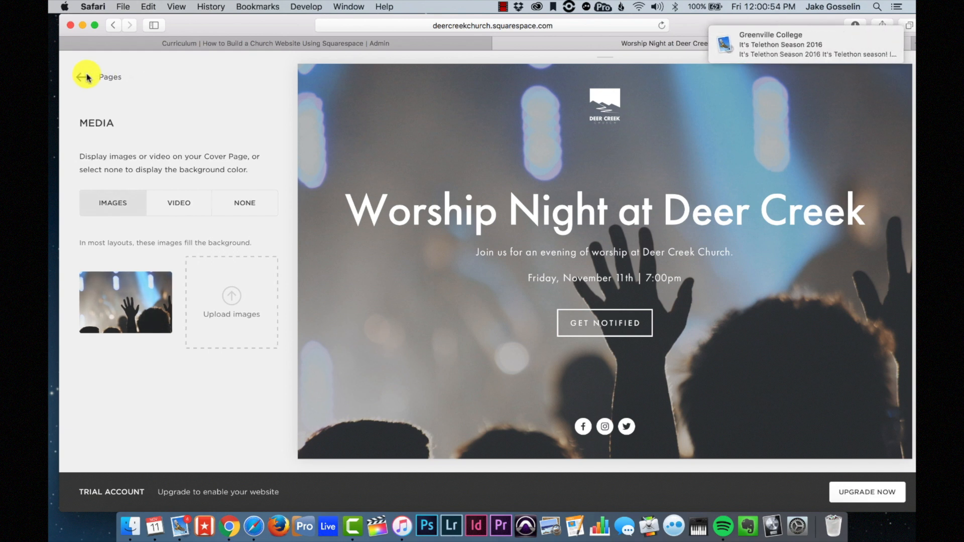
- Clear the Get Notified button's URL and label, and label the form button 'Get Notified'
scroll(138, 317, "down", 5)
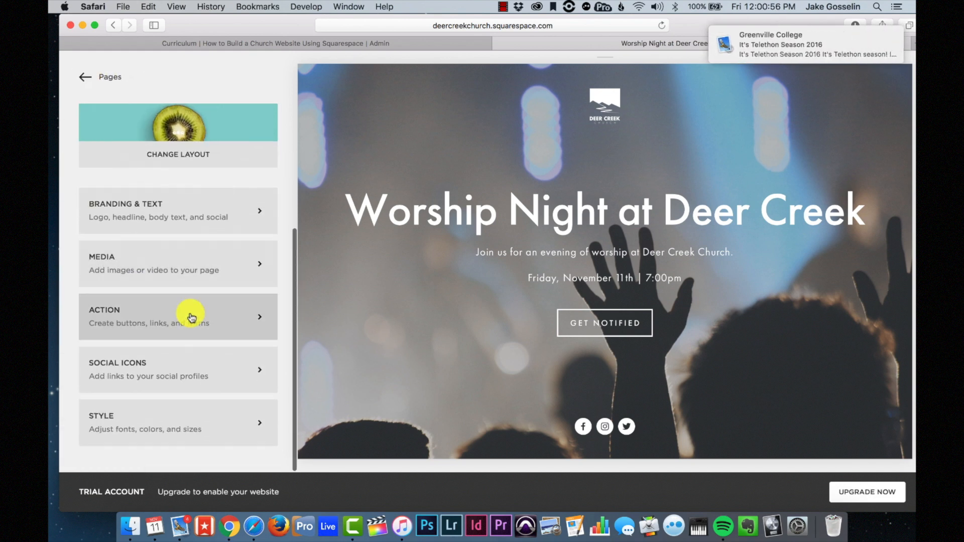
left_click(191, 317)
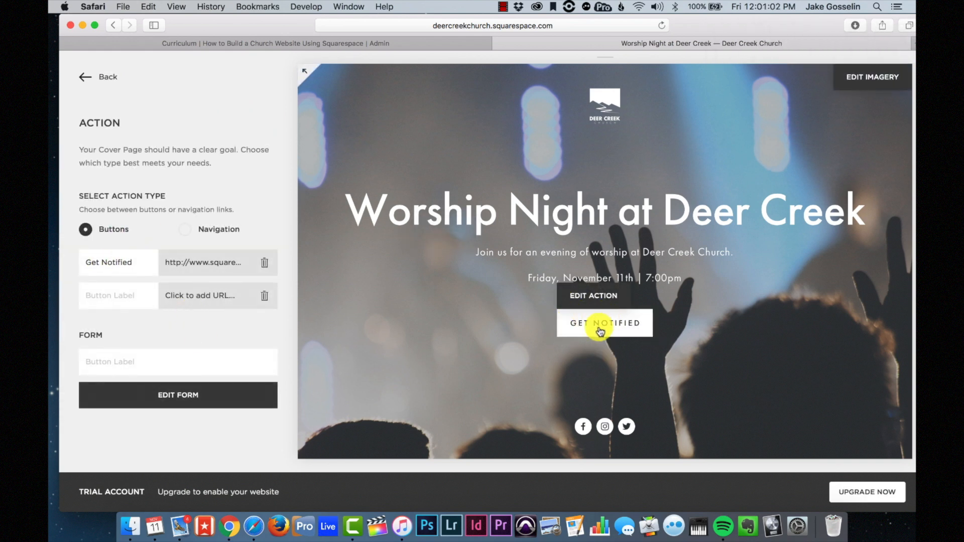
left_click(217, 266)
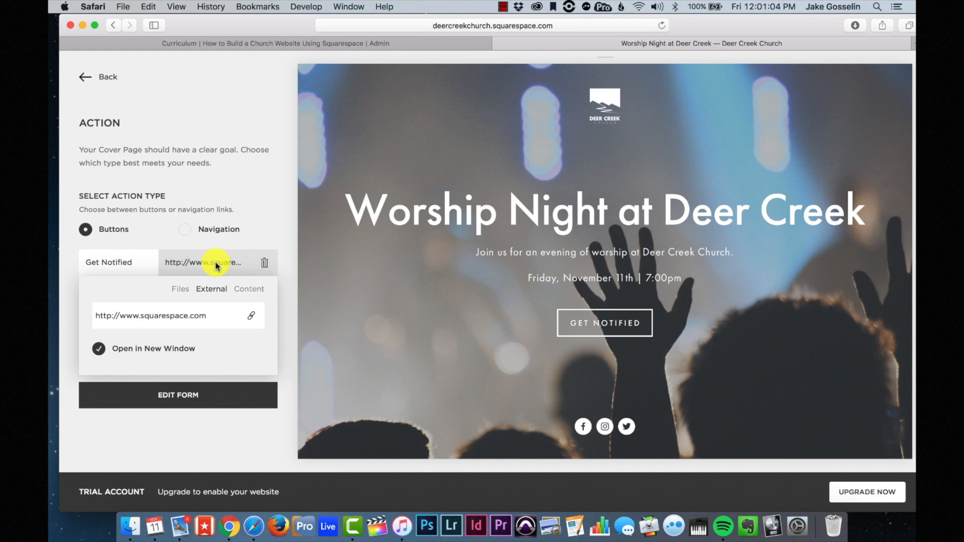
key("BackSpace")
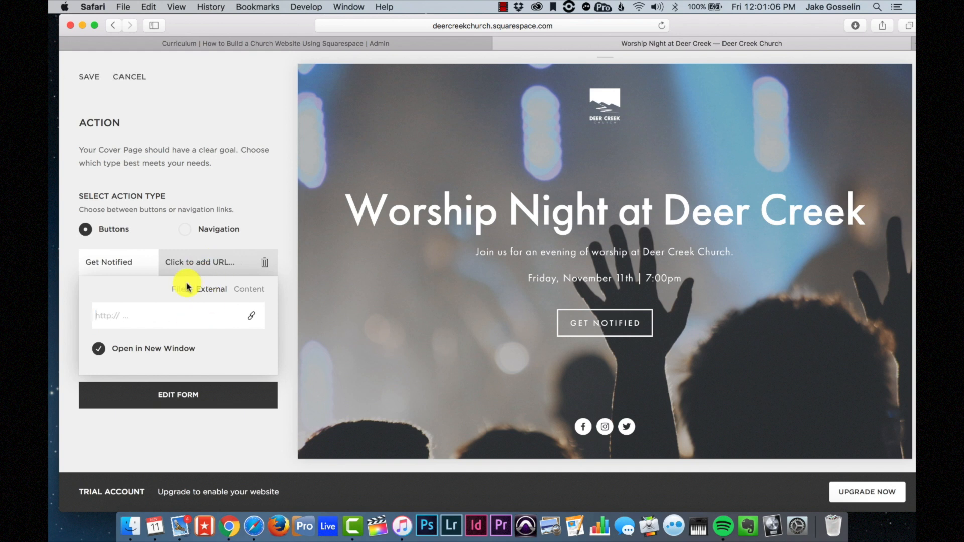
key("BackSpace")
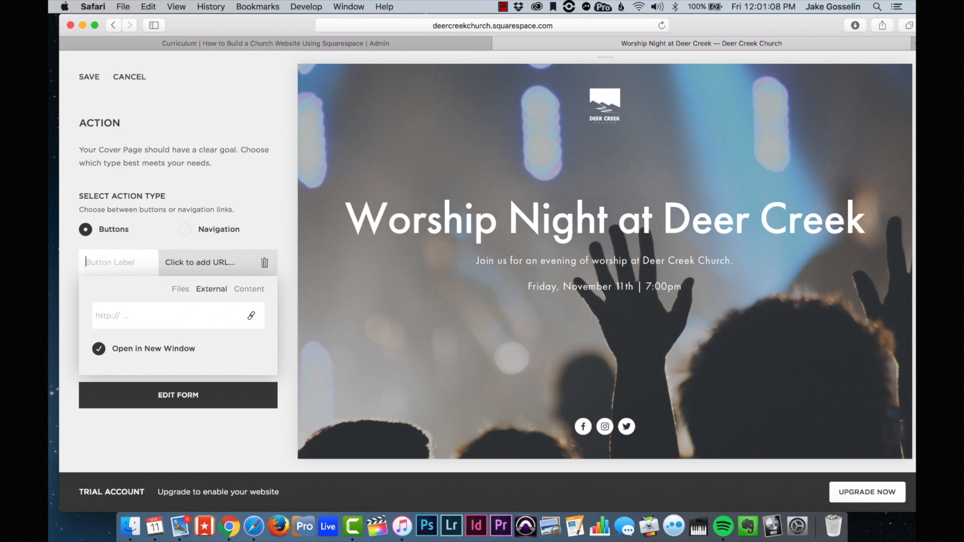
left_click(246, 188)
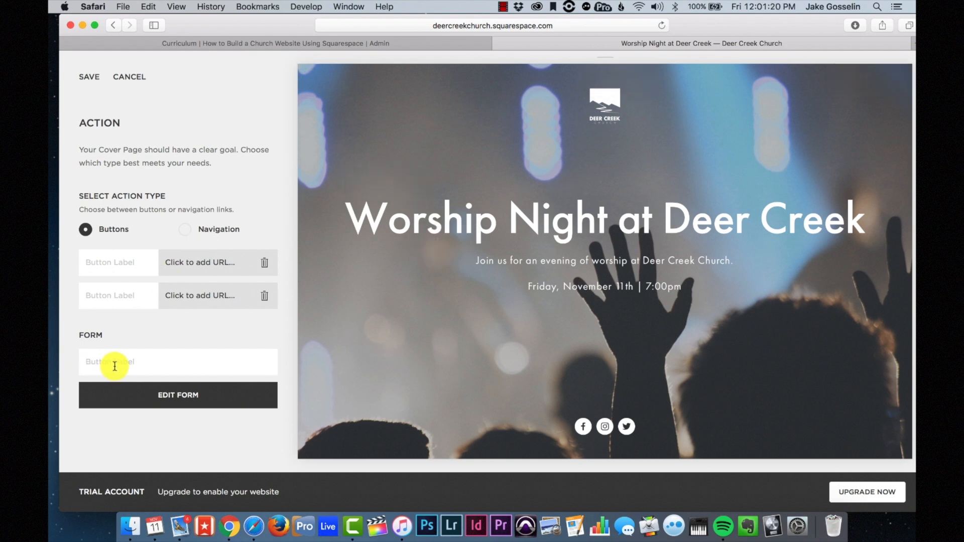
type("Notified")
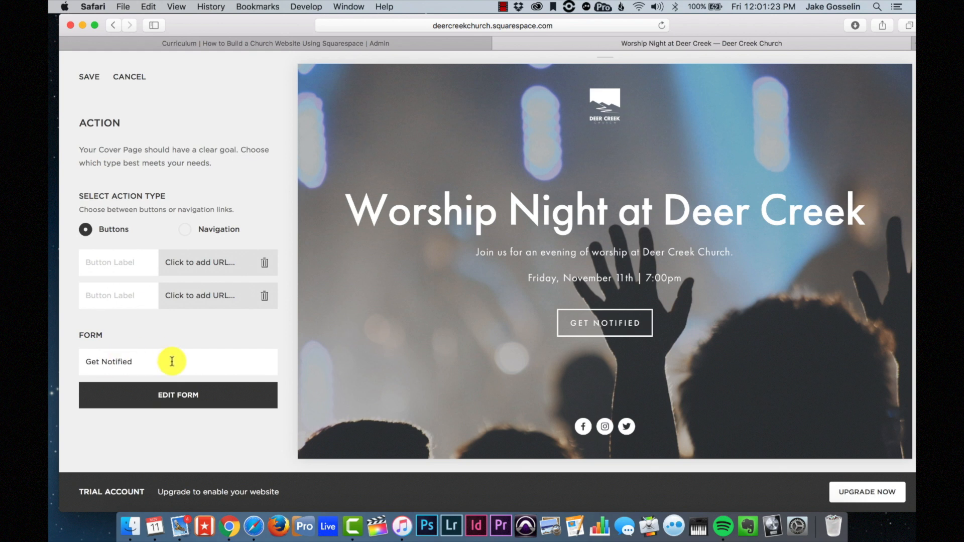
left_click(172, 394)
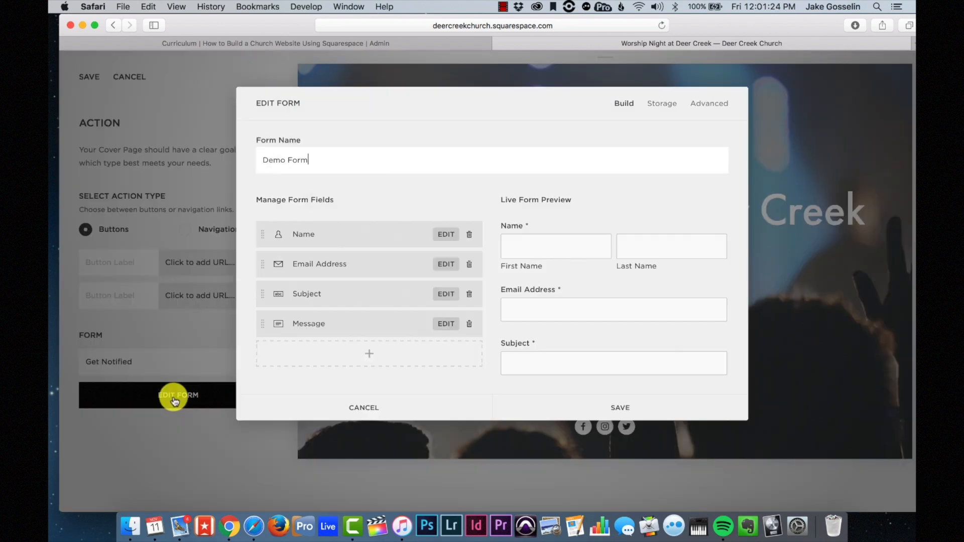
- Delete the Name, Subject and Message fields from the form
left_click(470, 235)
left_click(502, 264)
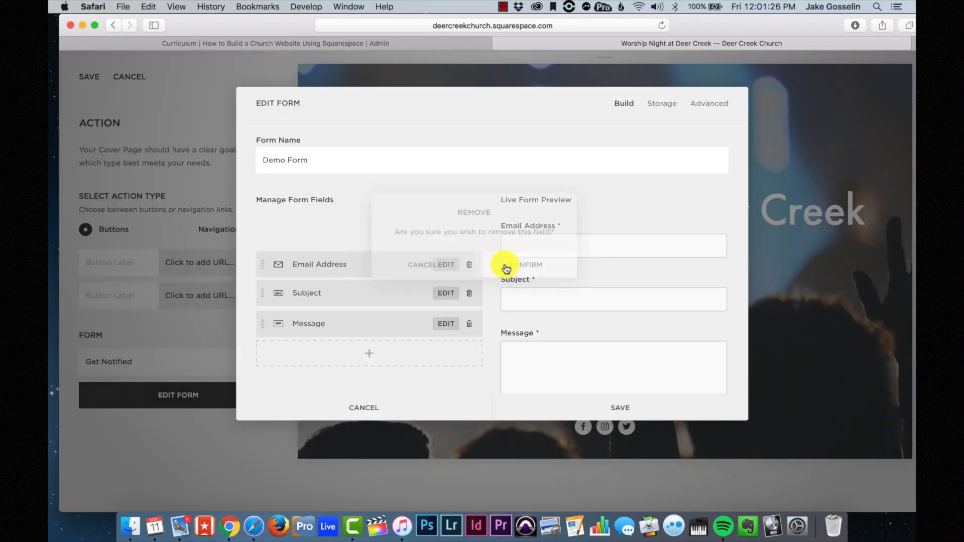
left_click(470, 265)
left_click(512, 293)
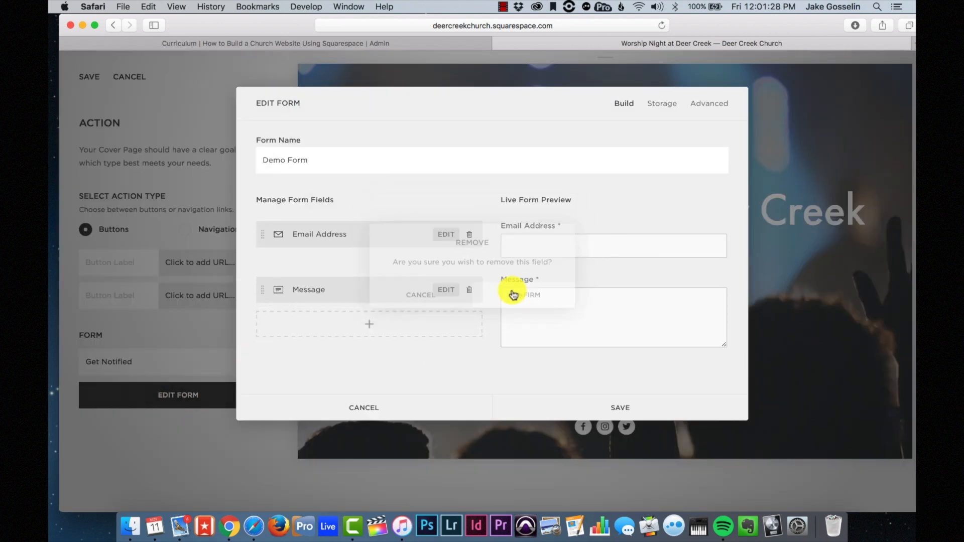
left_click(469, 265)
left_click(508, 297)
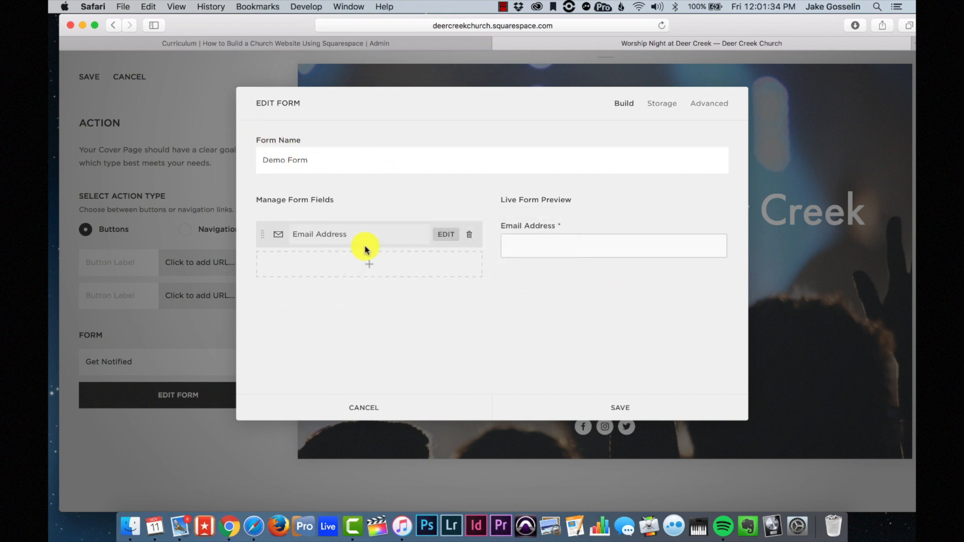
- Add a Worship Night reminder description to the Email Address field, save, and preview it
left_click(443, 235)
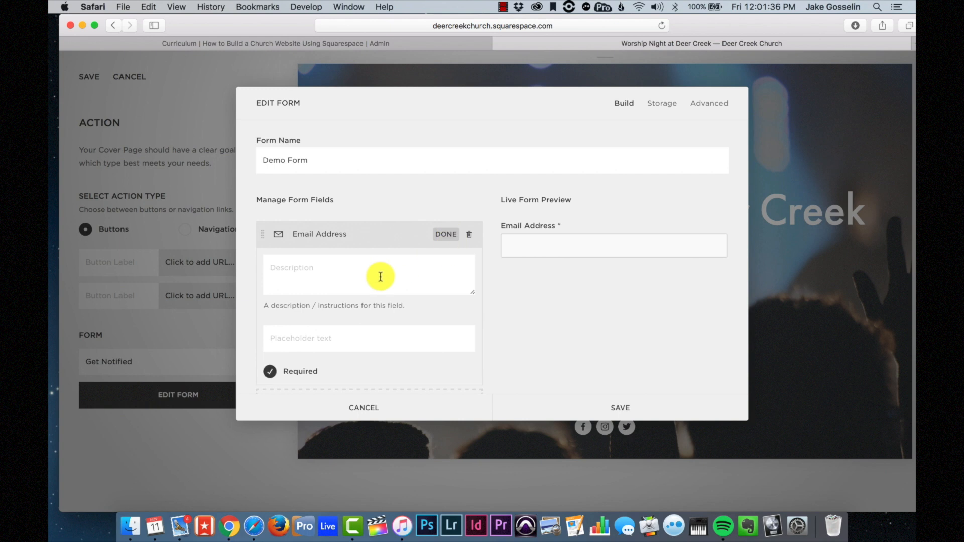
type("Fil")
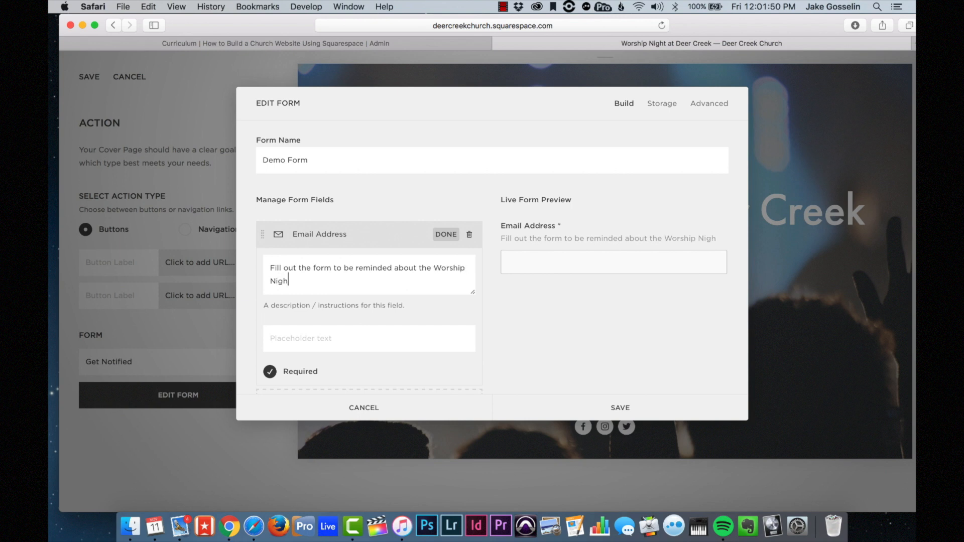
type("at Deer Creek Chu")
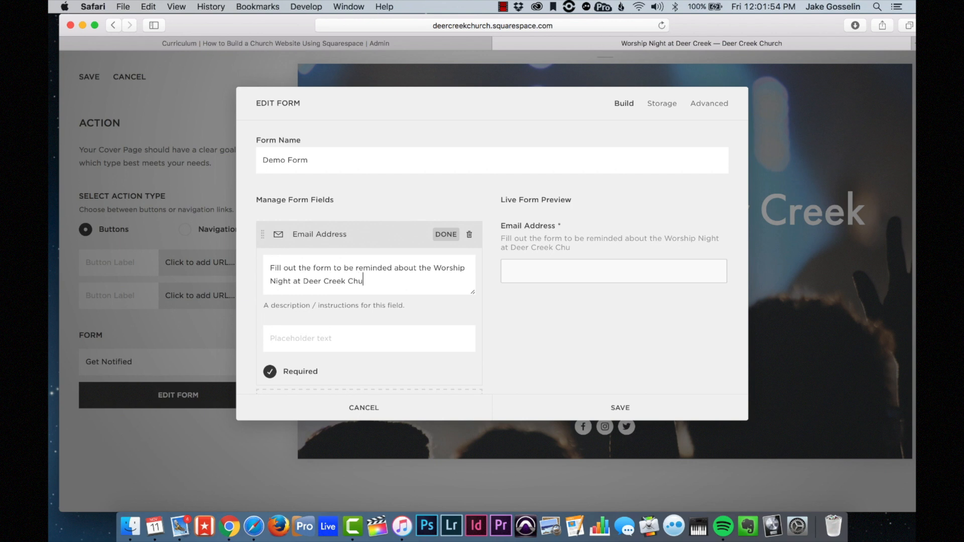
type("rch.")
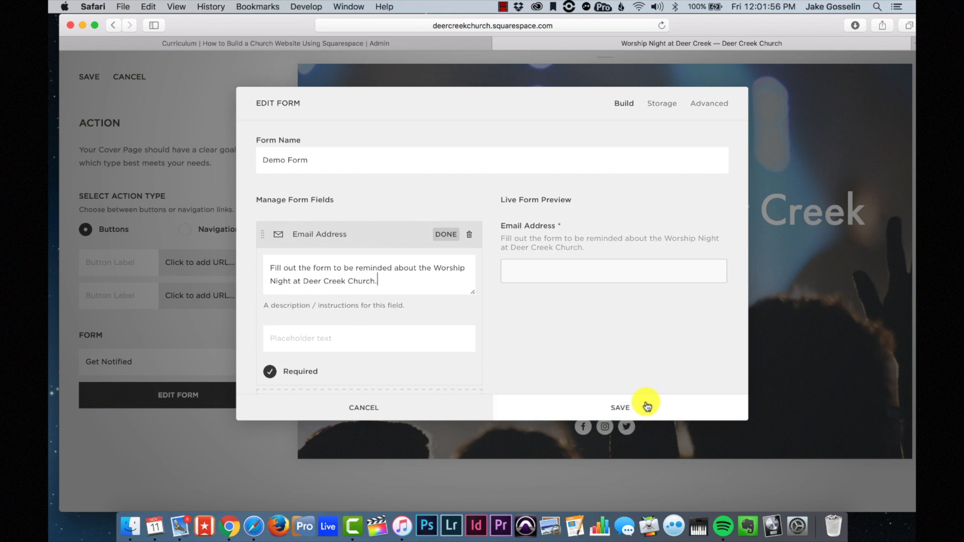
left_click(645, 406)
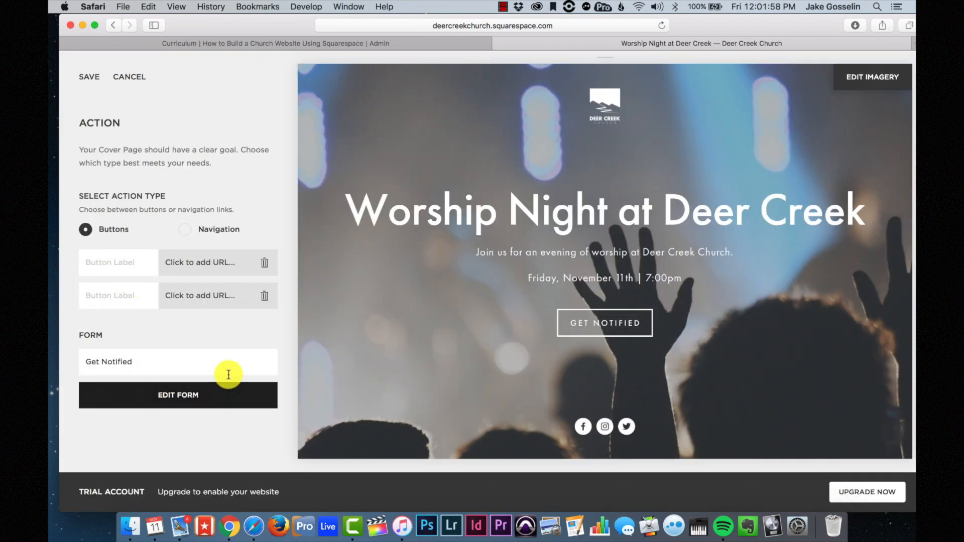
left_click(637, 323)
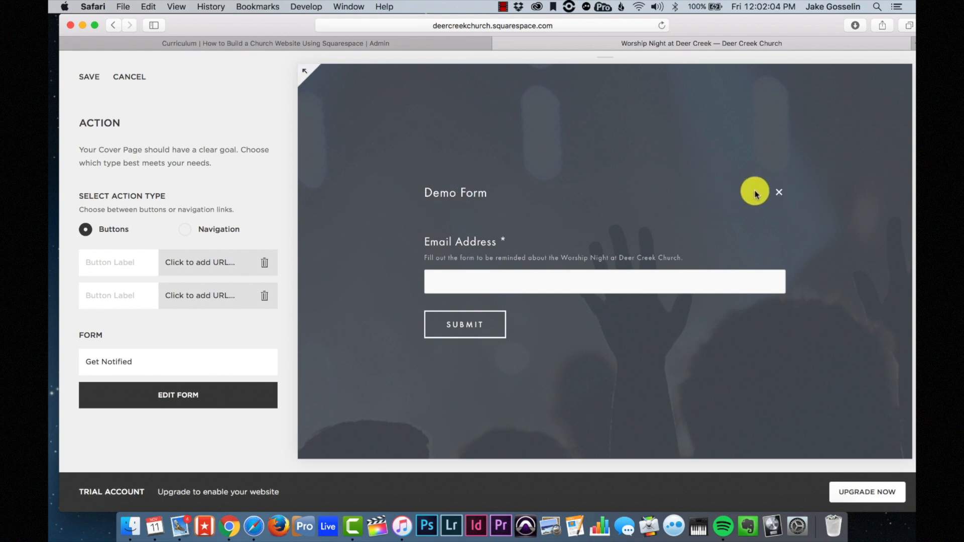
left_click(779, 191)
- Rename the form 'Sign up to get notified', save, and preview it
left_click(194, 393)
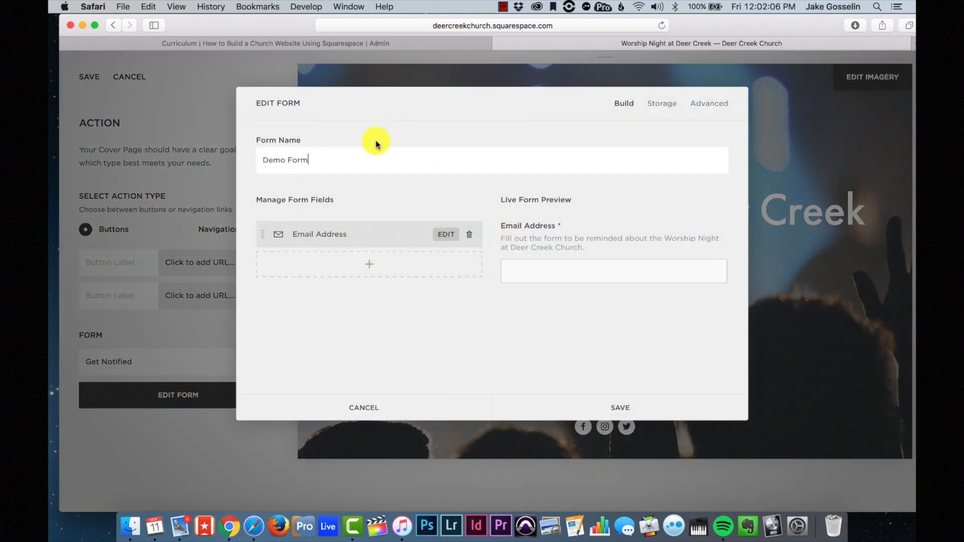
triple_click(344, 162)
type("s")
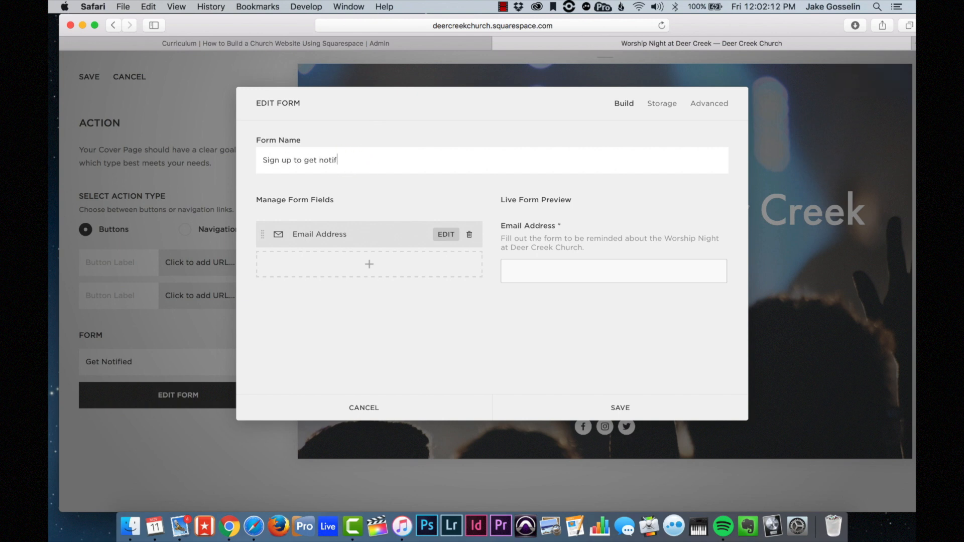
left_click(646, 407)
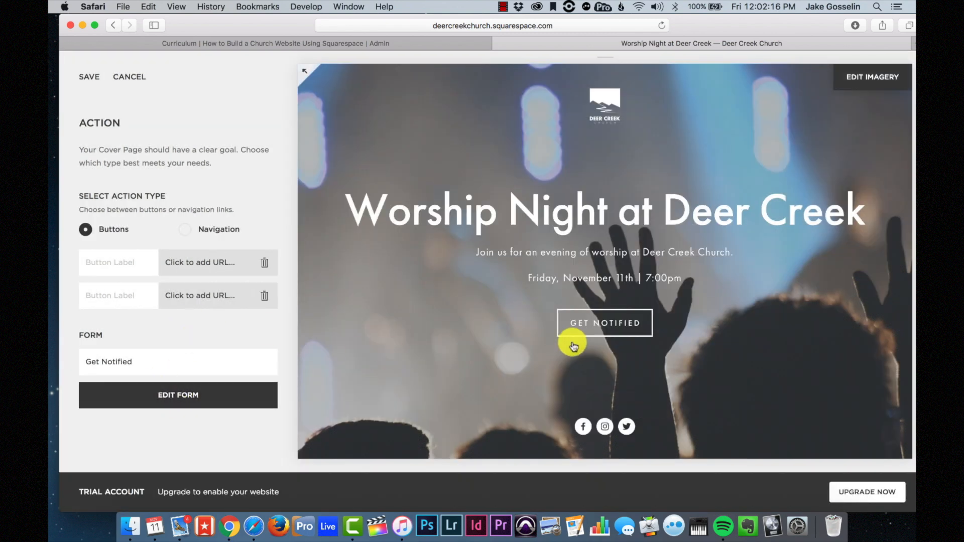
left_click(586, 328)
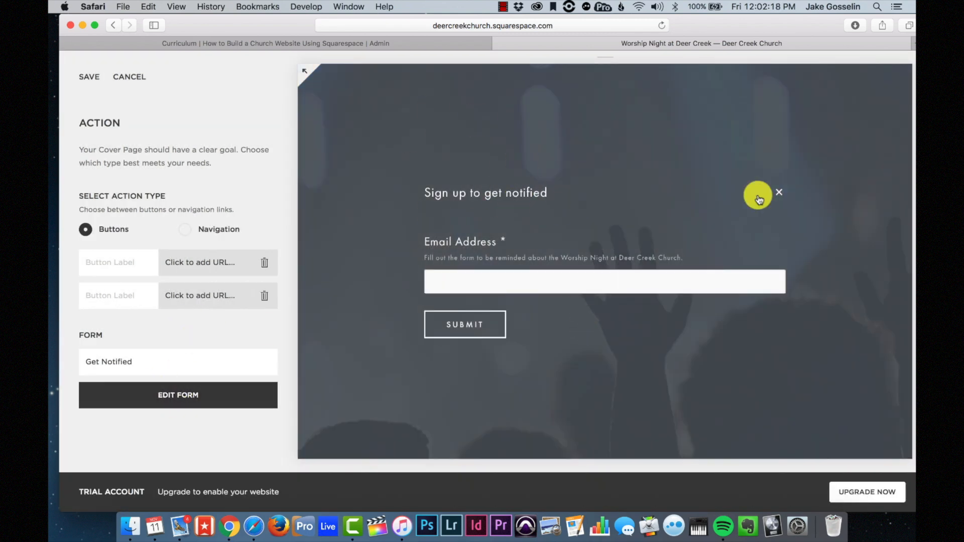
left_click(780, 194)
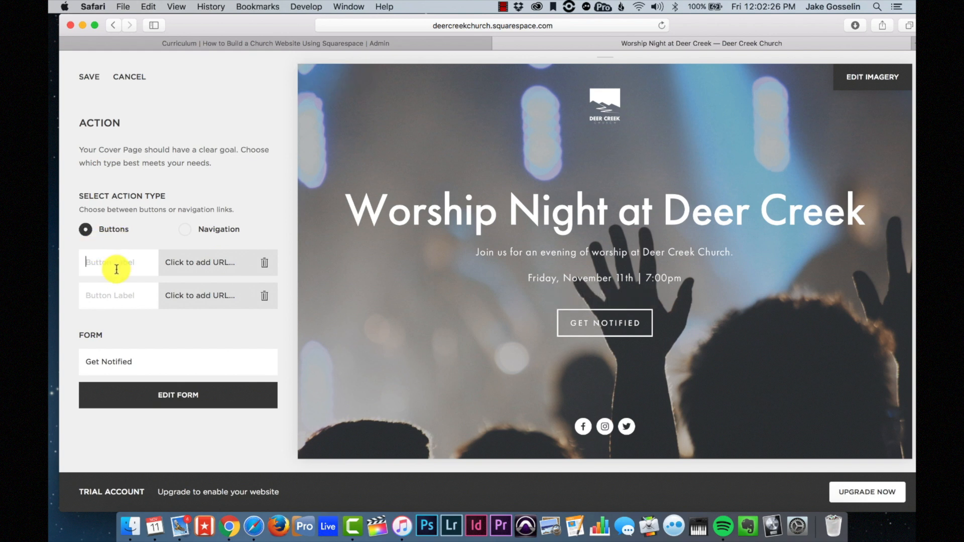
- Add a 'Website' button linking to deercreekchurch.com and save the button settings
type("Web")
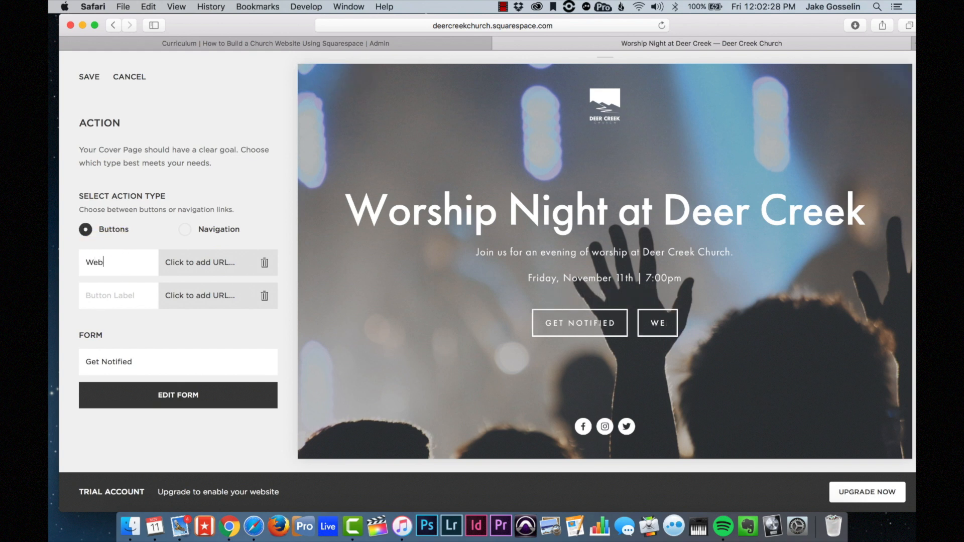
type("site")
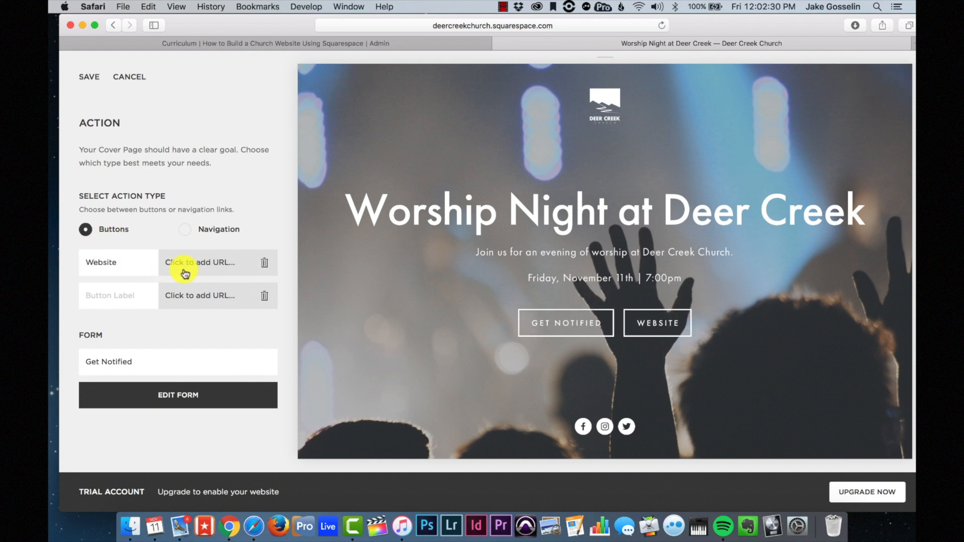
left_click(208, 266)
left_click(130, 317)
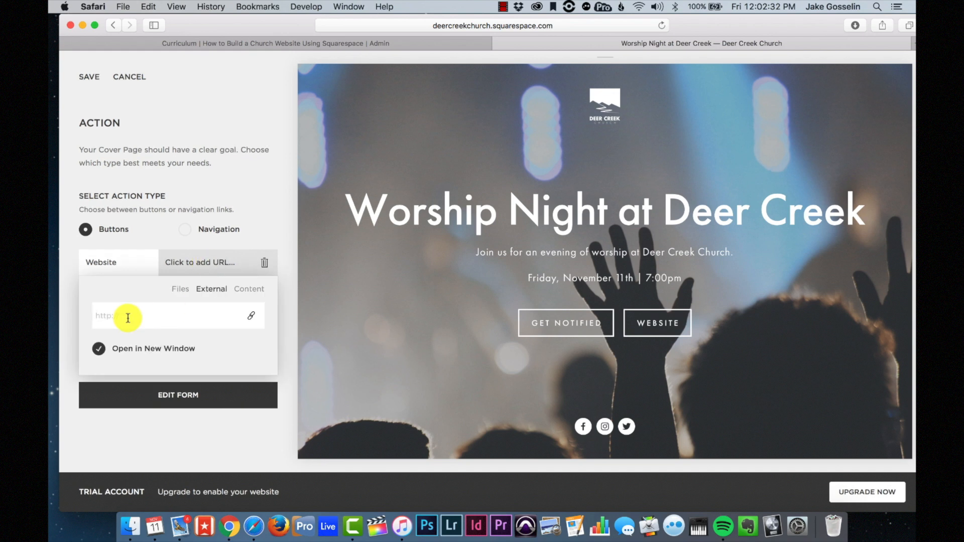
type("deercree")
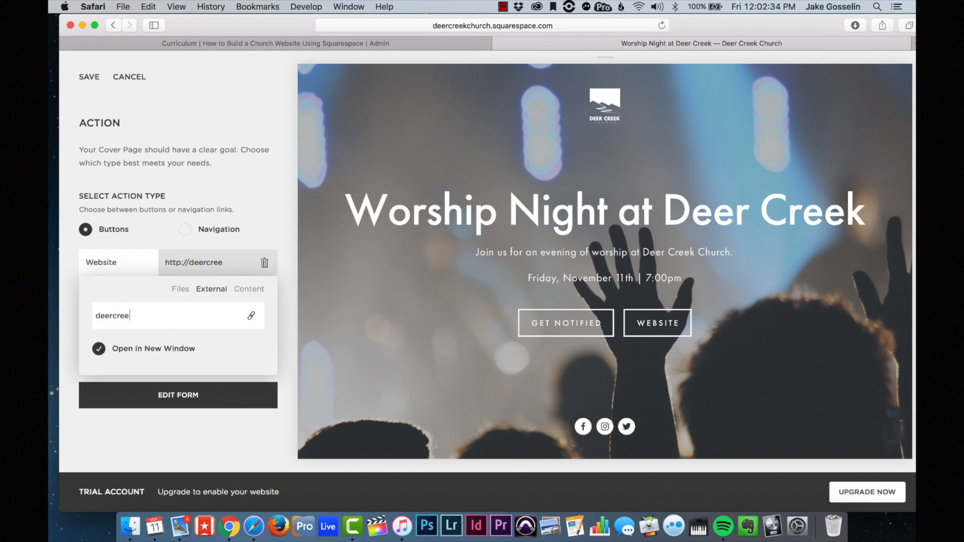
type("kchurch.com")
left_click(246, 194)
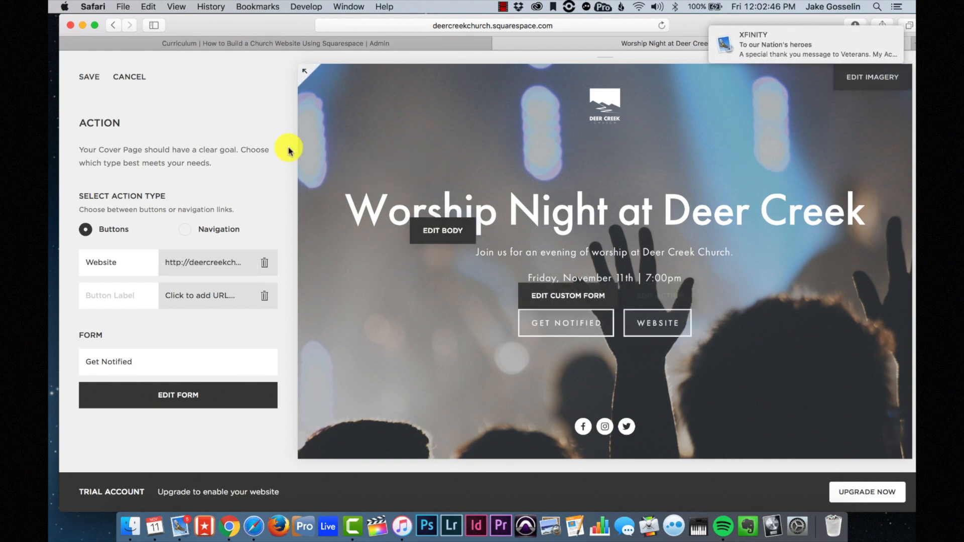
left_click(94, 79)
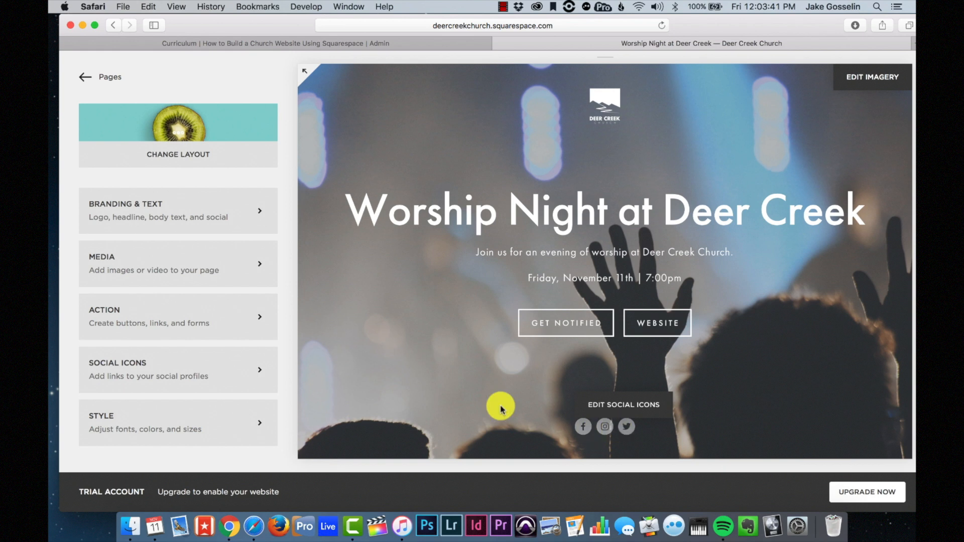
- Keep Display Social Icons enabled, then return to the cover page's settings sections
left_click(255, 372)
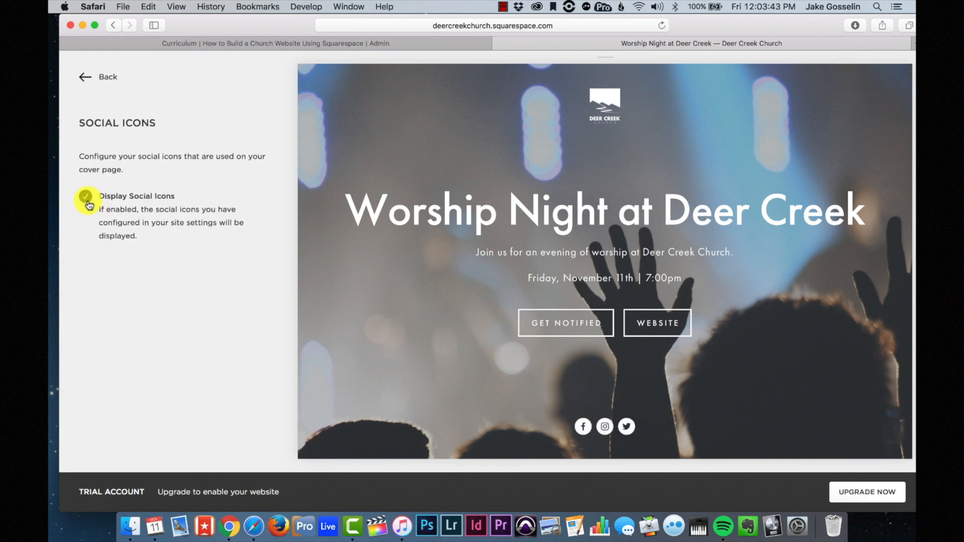
left_click(87, 197)
left_click(87, 198)
left_click(90, 77)
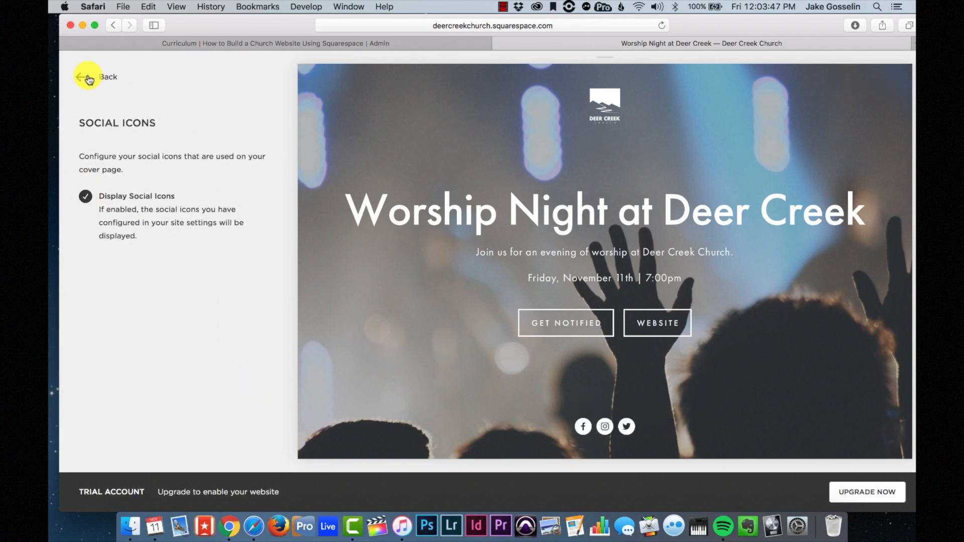
left_click(88, 79)
scroll(193, 323, "down", 5)
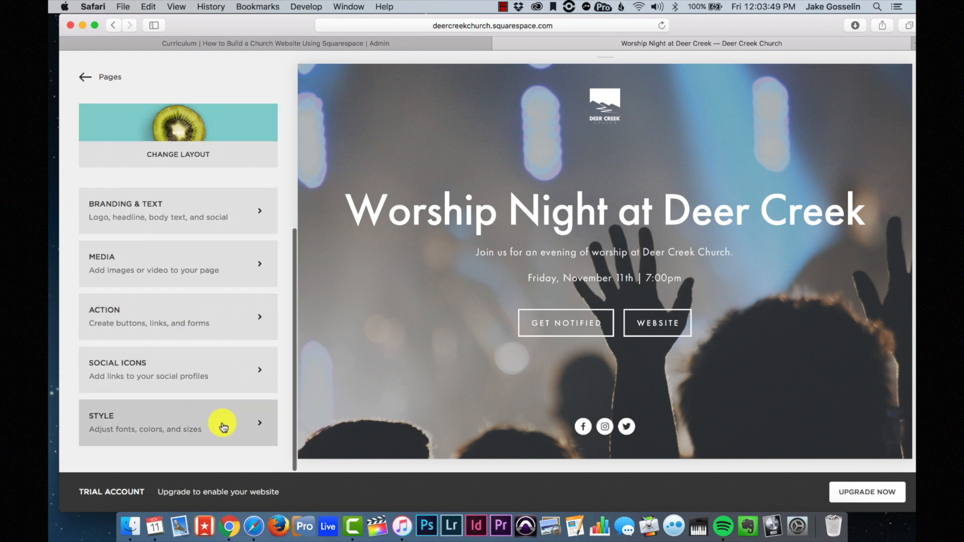
left_click(224, 427)
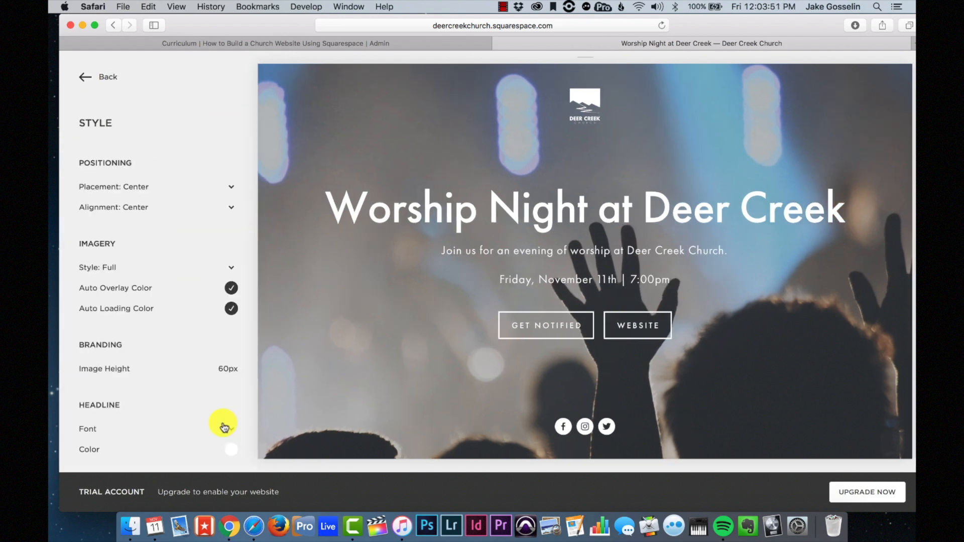
- Try right and left content placement on the cover page, then return content to the center
scroll(133, 176, "down", 2)
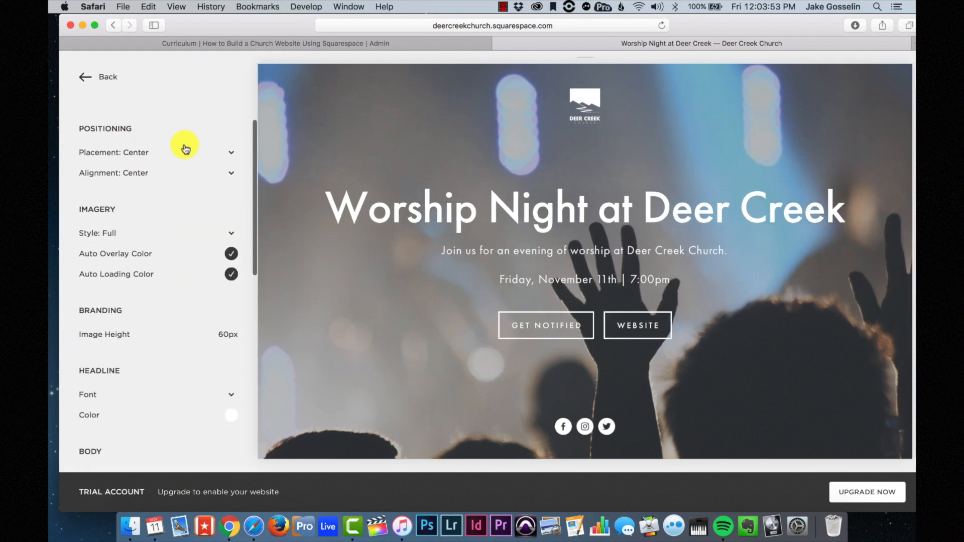
left_click(184, 156)
left_click(158, 162)
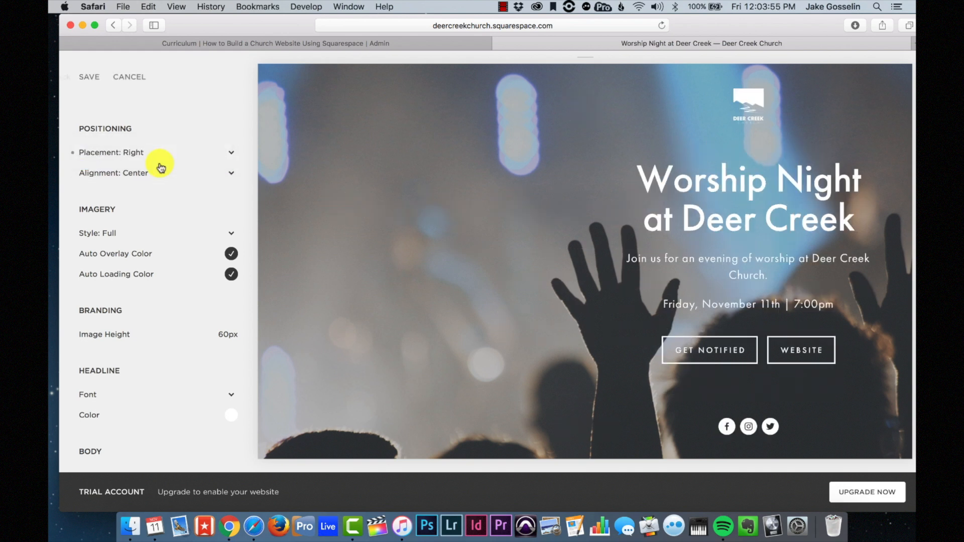
left_click(193, 151)
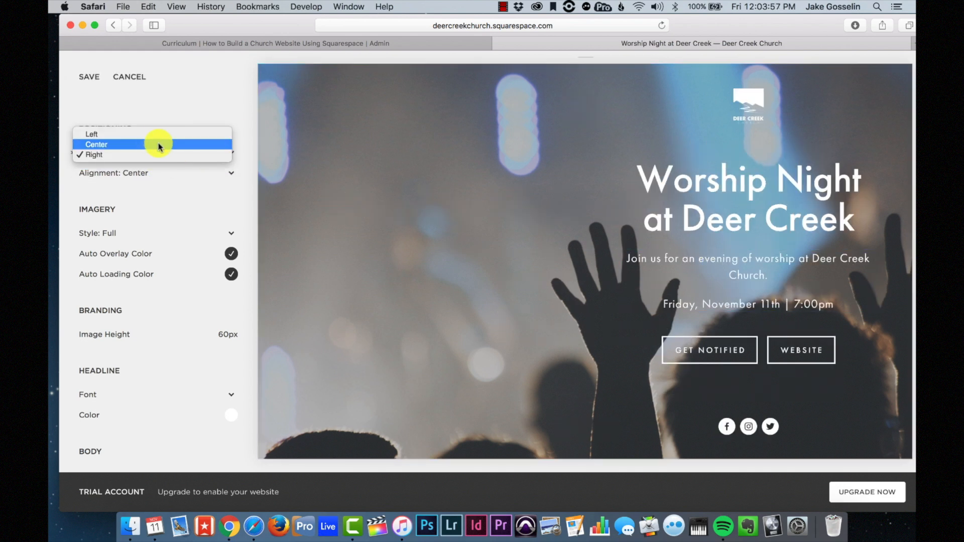
left_click(149, 132)
left_click(178, 152)
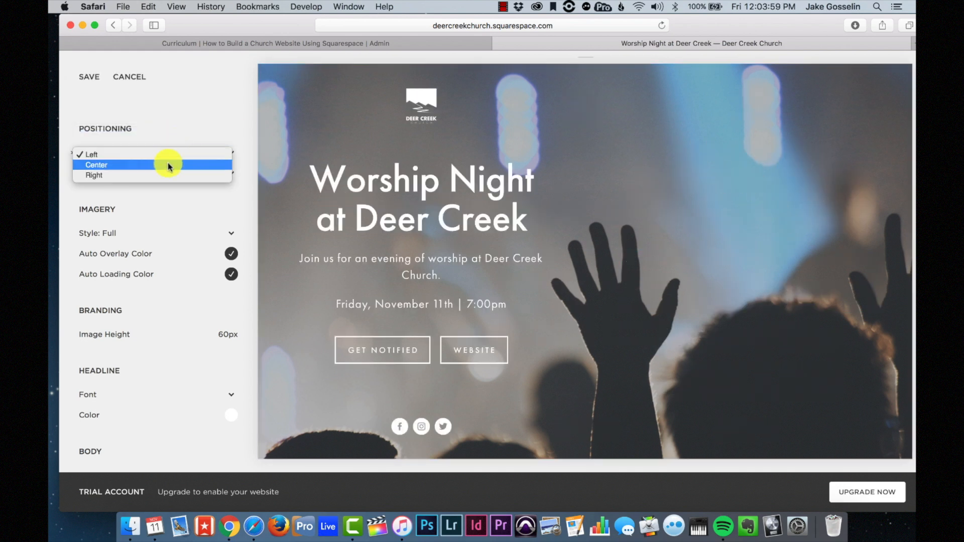
left_click(168, 165)
- Try the grid background image style, then revert to a single full image
scroll(186, 251, "down", 3)
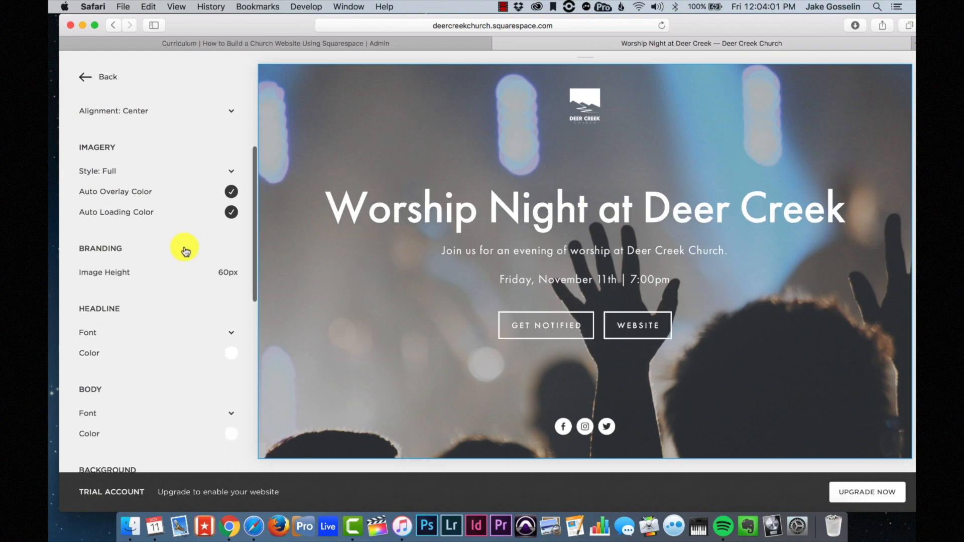
left_click(201, 173)
left_click(200, 183)
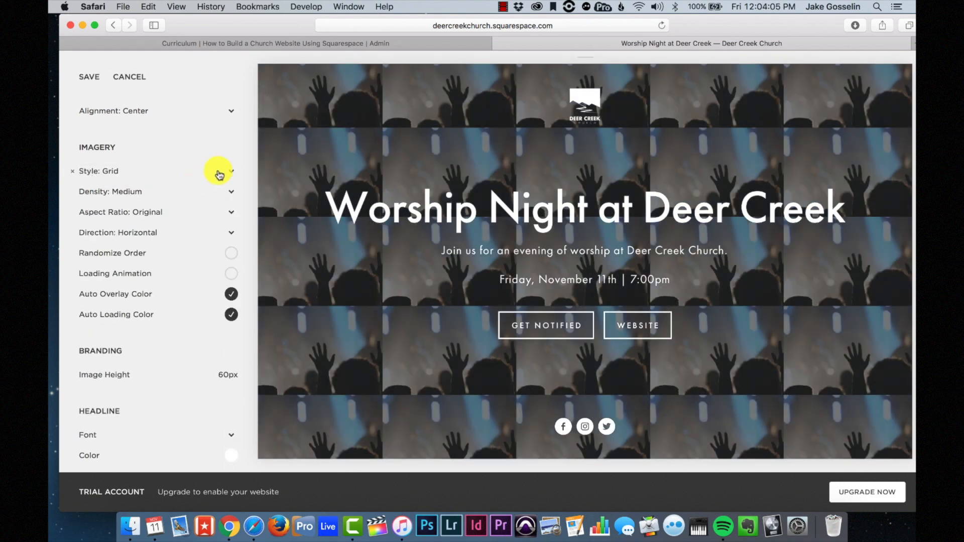
left_click(219, 174)
left_click(191, 162)
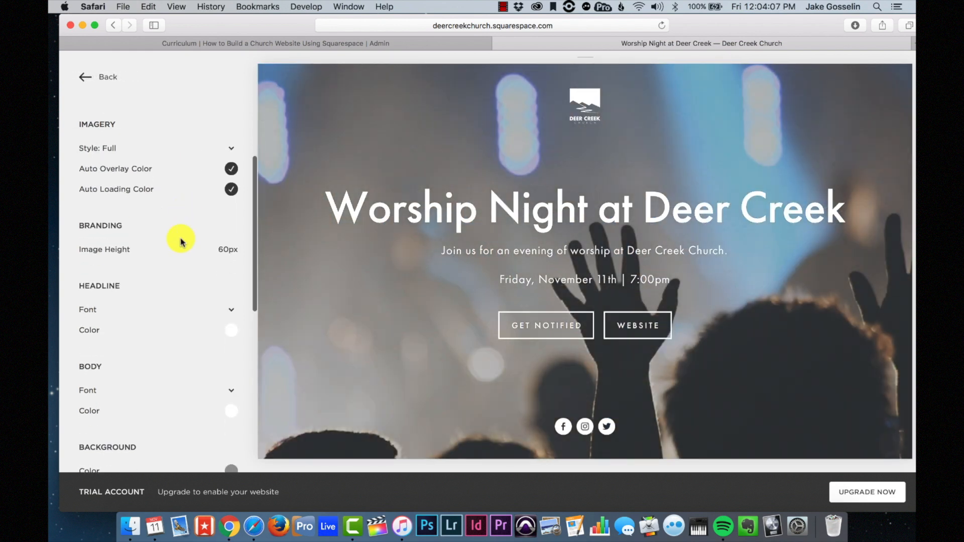
- Toggle the automatic overlay and loading colours off, then back on
scroll(183, 218, "down", 1)
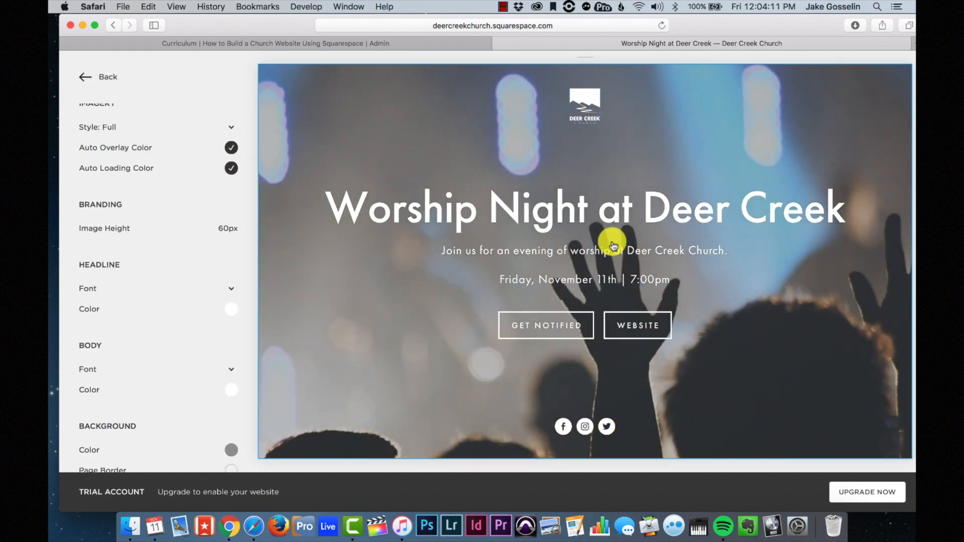
left_click(231, 148)
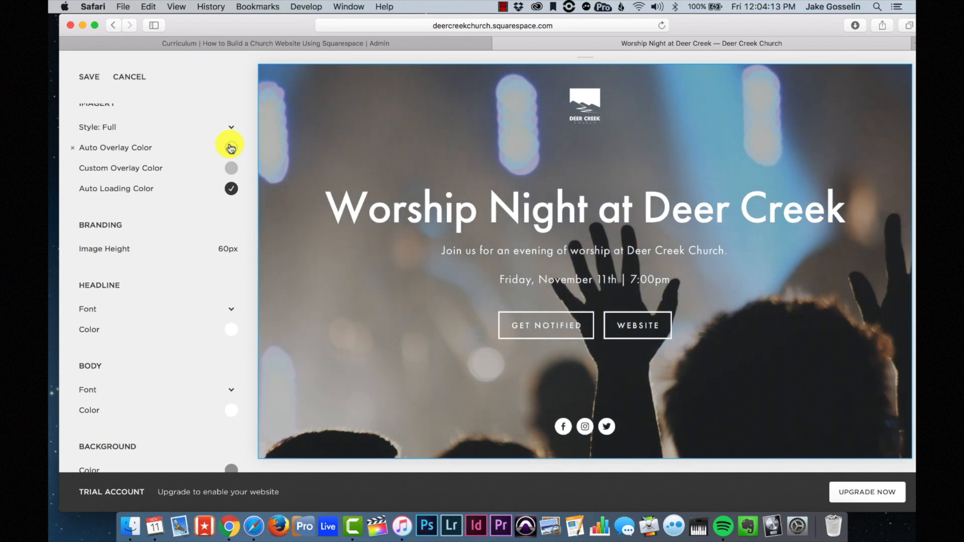
left_click(231, 148)
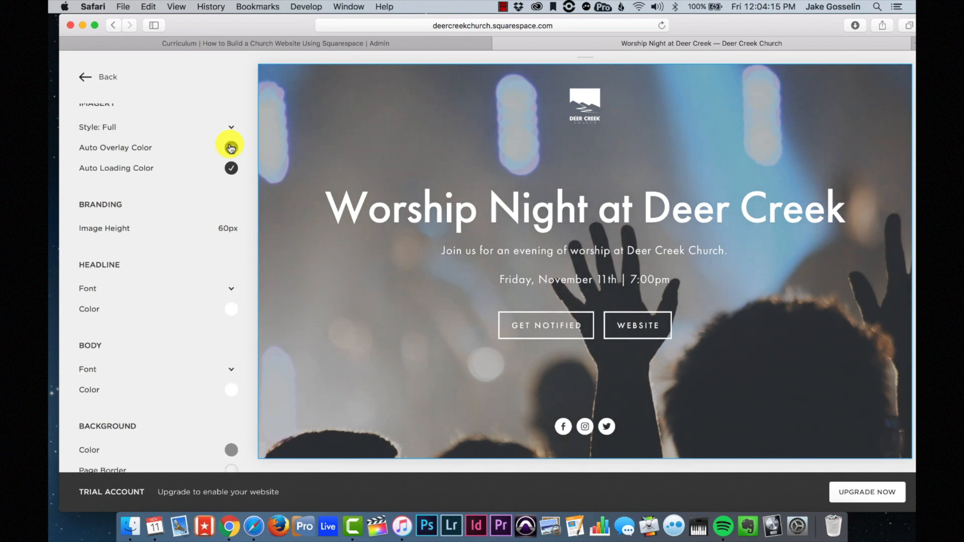
scroll(238, 195, "down", 2)
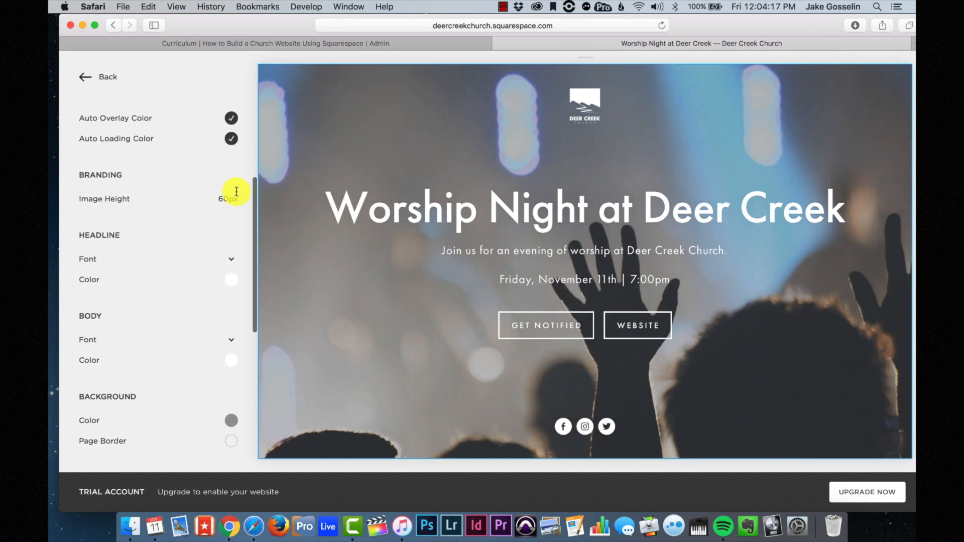
left_click(231, 145)
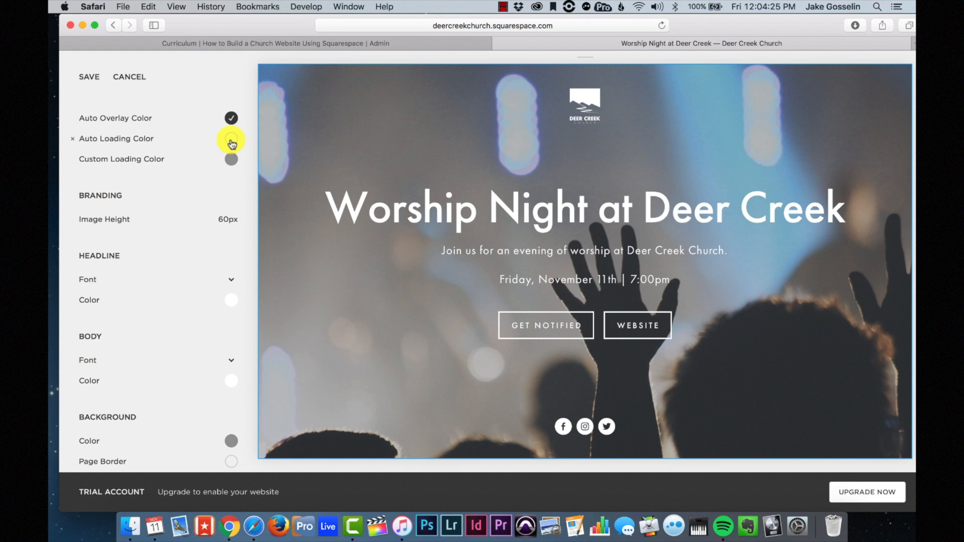
left_click(231, 141)
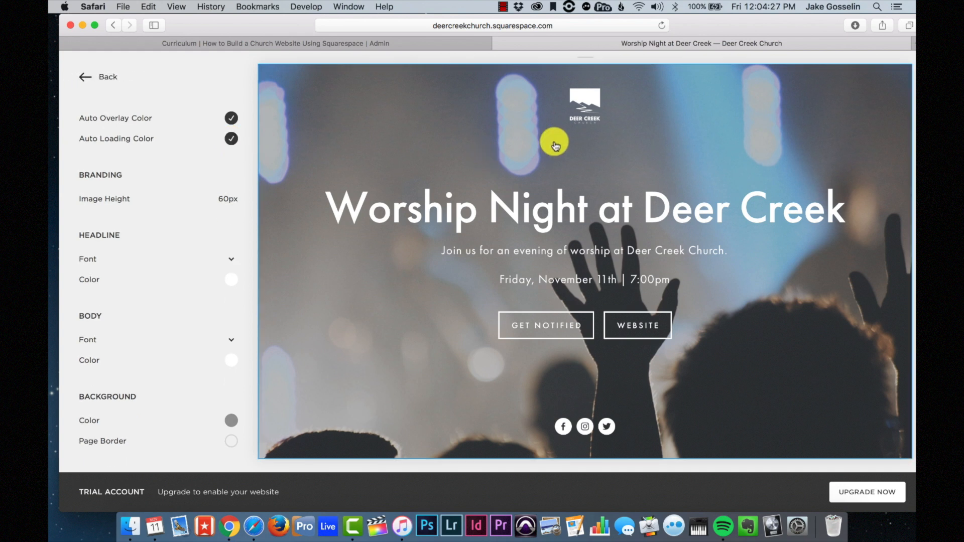
- Set the Branding Image Height to 100px to enlarge the Deer Creek logo
scroll(143, 231, "down", 2)
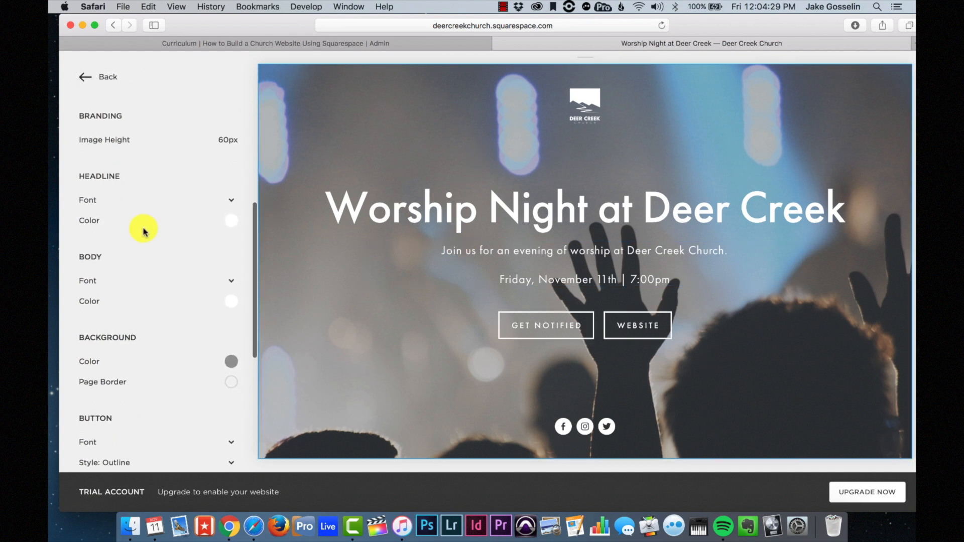
scroll(143, 232, "up", 3)
scroll(143, 231, "down", 1)
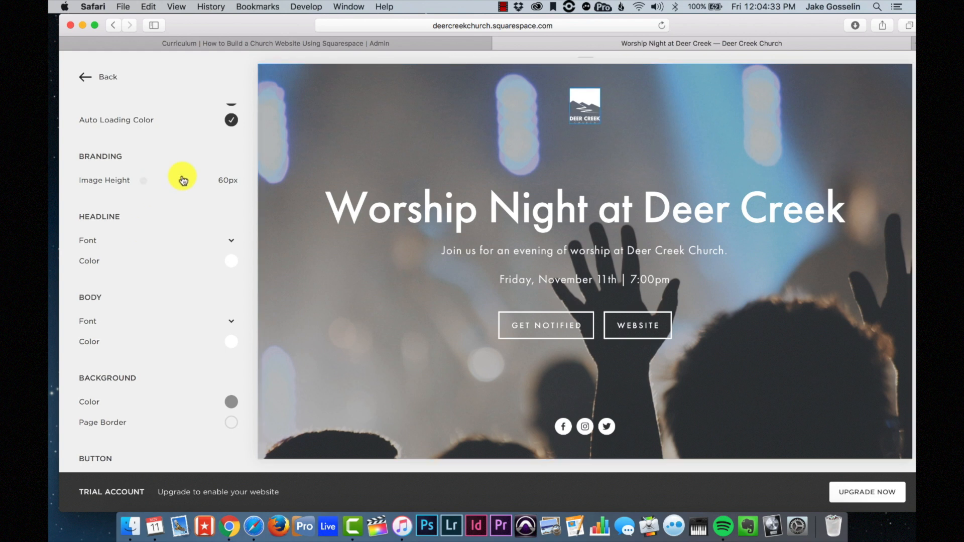
mouse_move(145, 179)
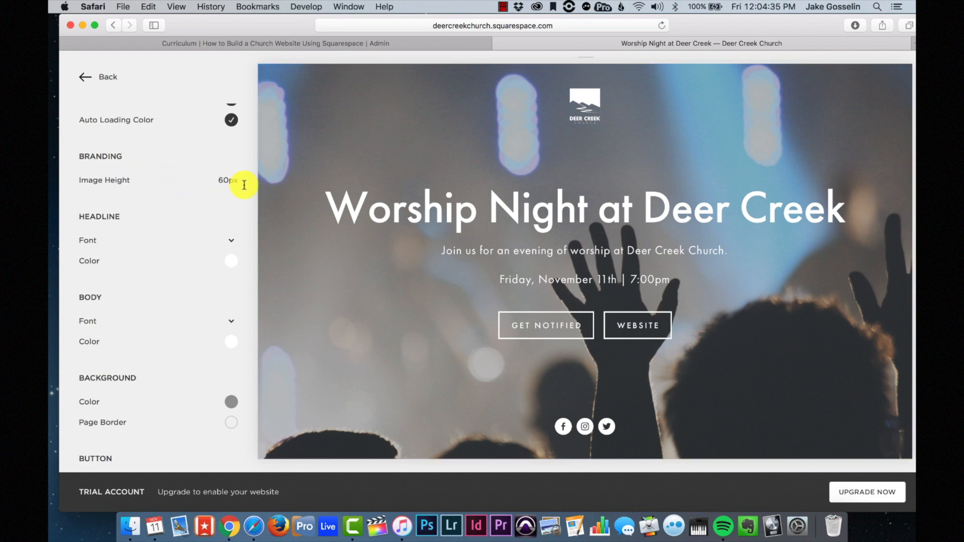
left_click_drag(143, 181, 257, 185)
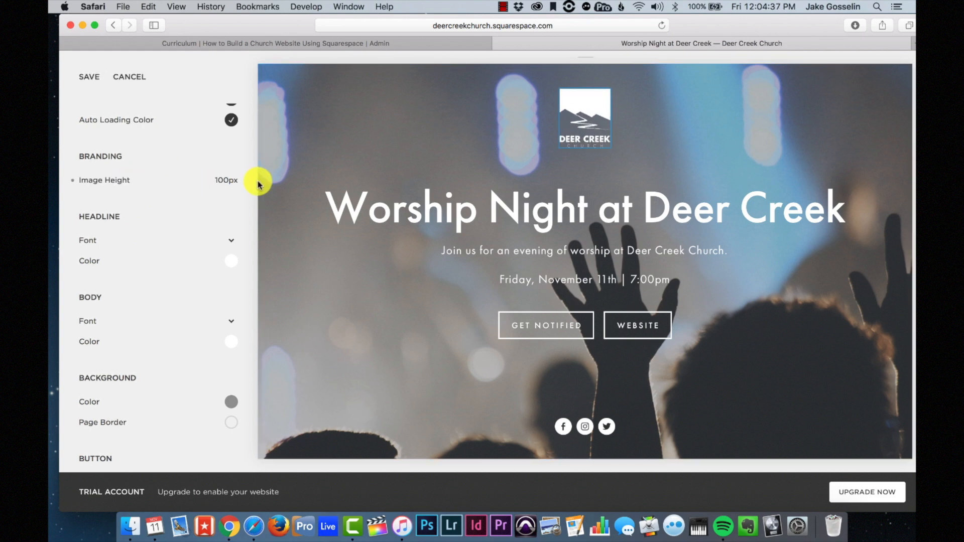
- Glance at the headline font settings, then save the cover page style changes
scroll(227, 214, "down", 2)
scroll(206, 220, "down", 2)
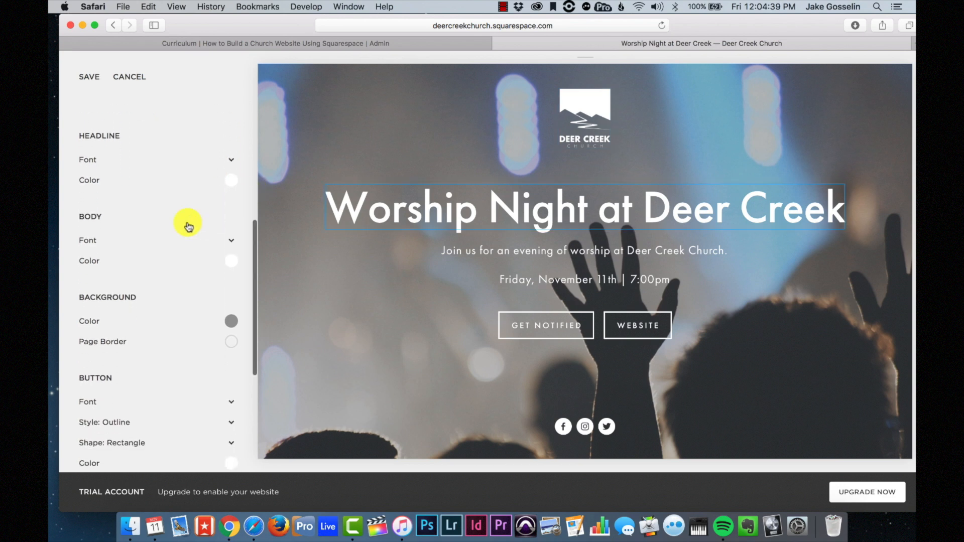
left_click(227, 158)
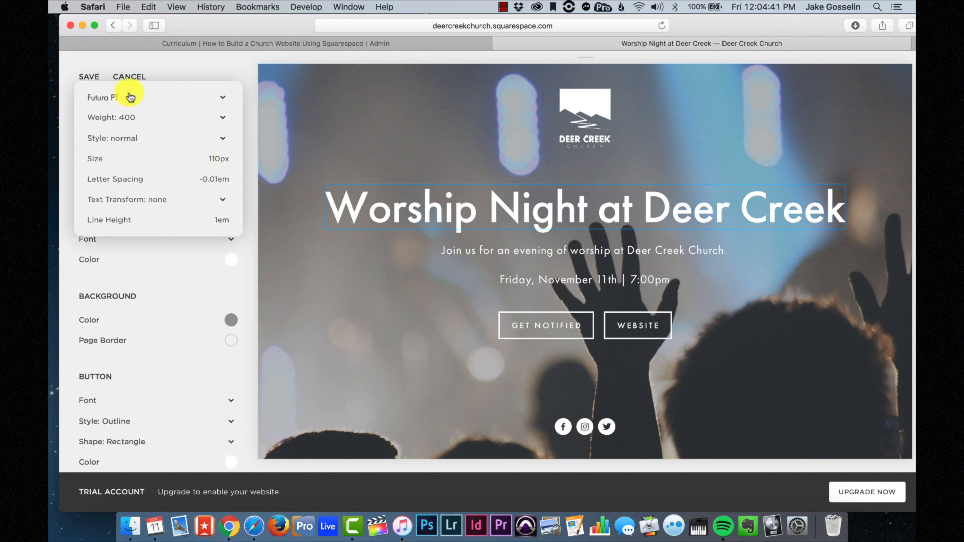
left_click(203, 71)
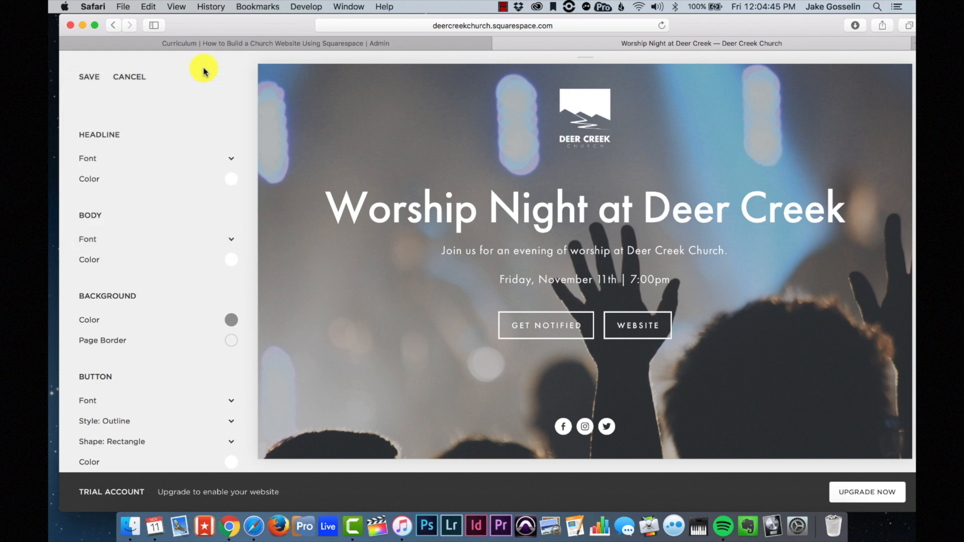
scroll(179, 233, "down", 3)
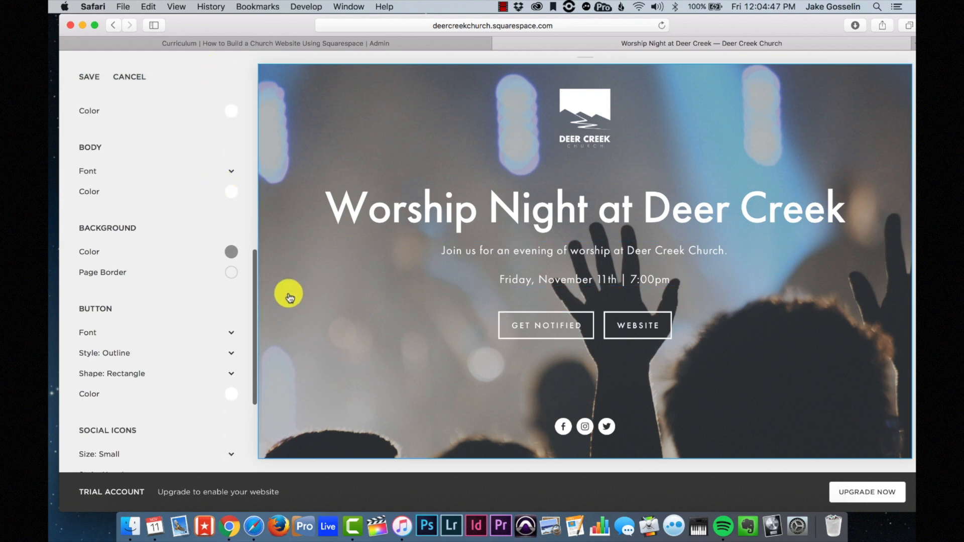
scroll(183, 253, "down", 5)
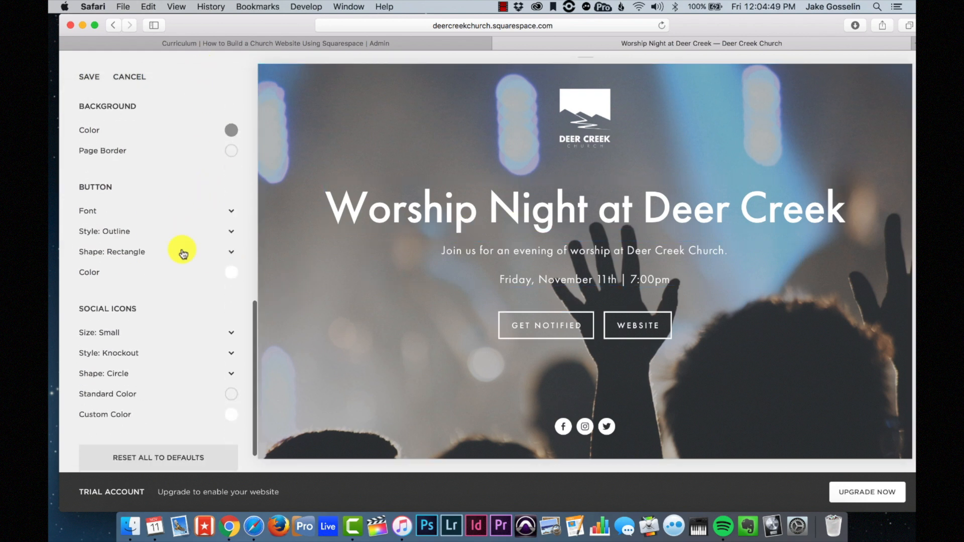
scroll(183, 254, "down", 1)
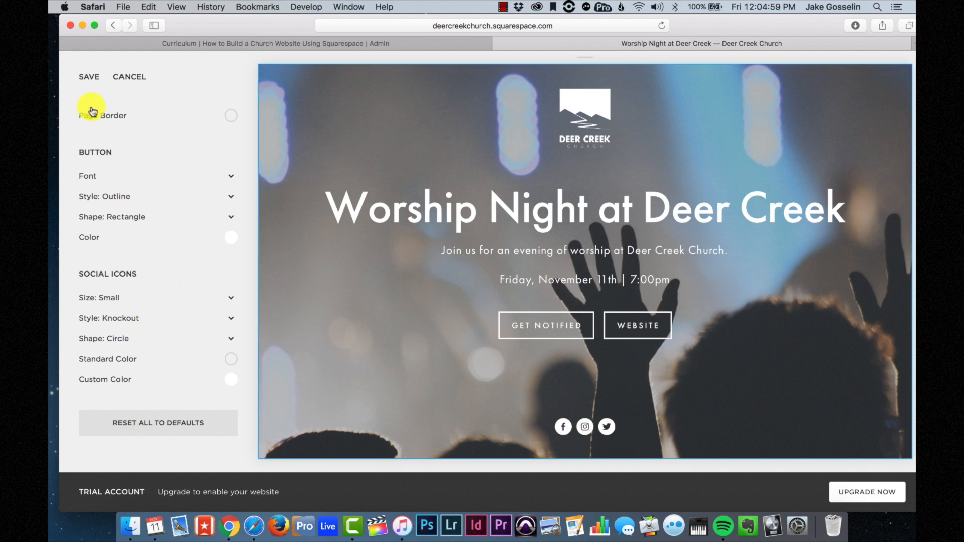
left_click(84, 78)
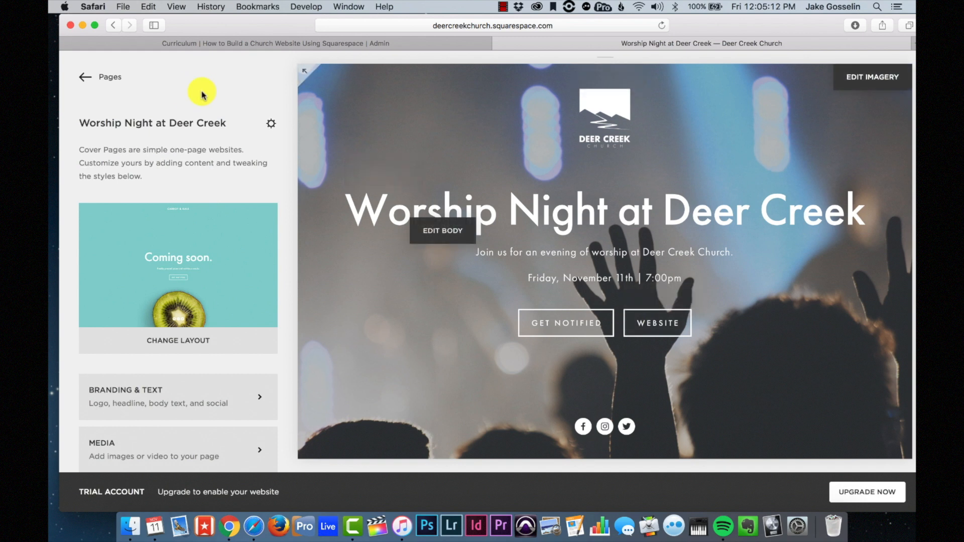
- Replace the Worship Night page's URL slug with /worshipnight and save the page settings
left_click(269, 123)
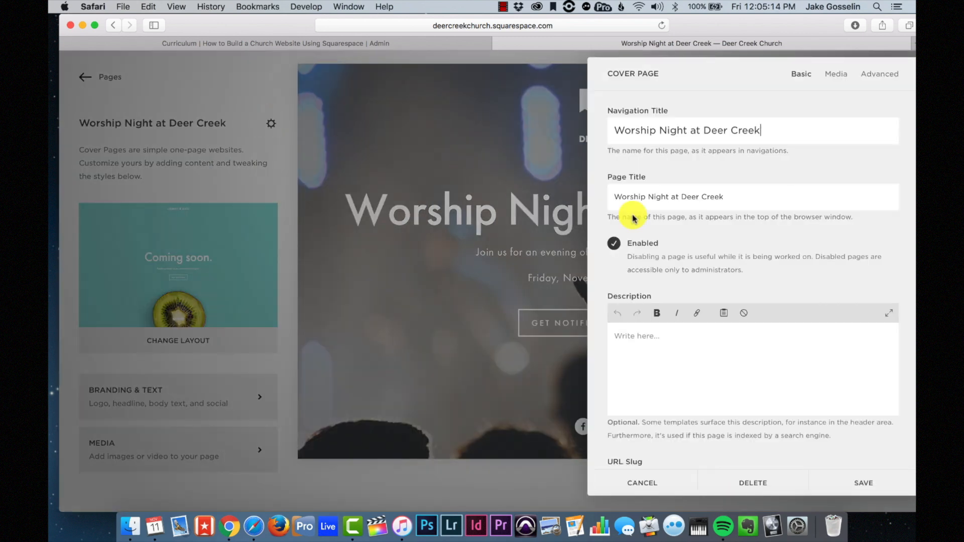
scroll(668, 239, "down", 5)
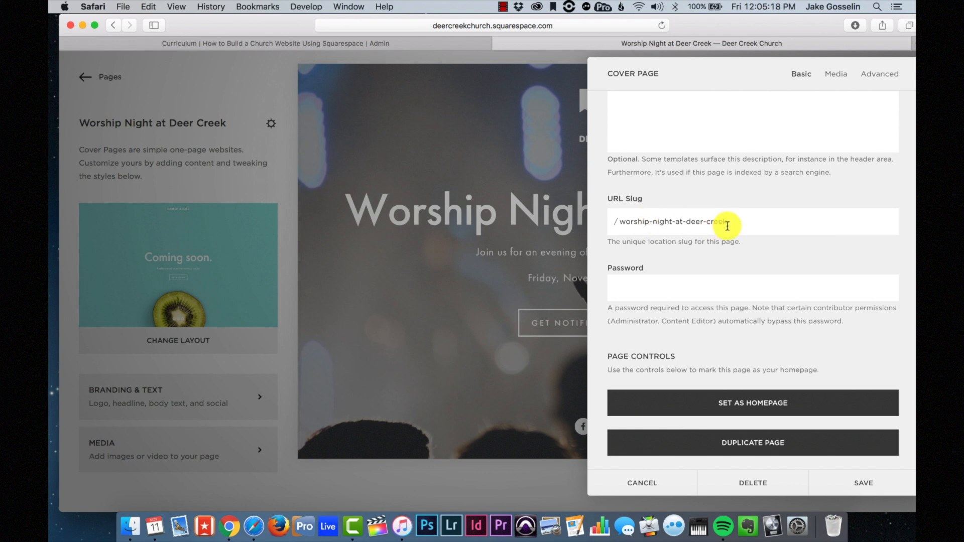
left_click_drag(758, 222, 596, 207)
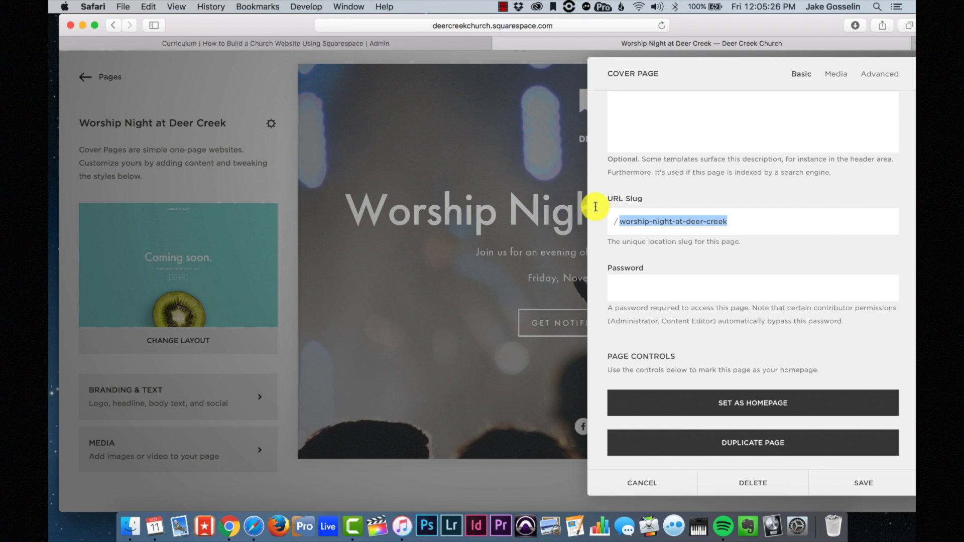
type("worshipnight")
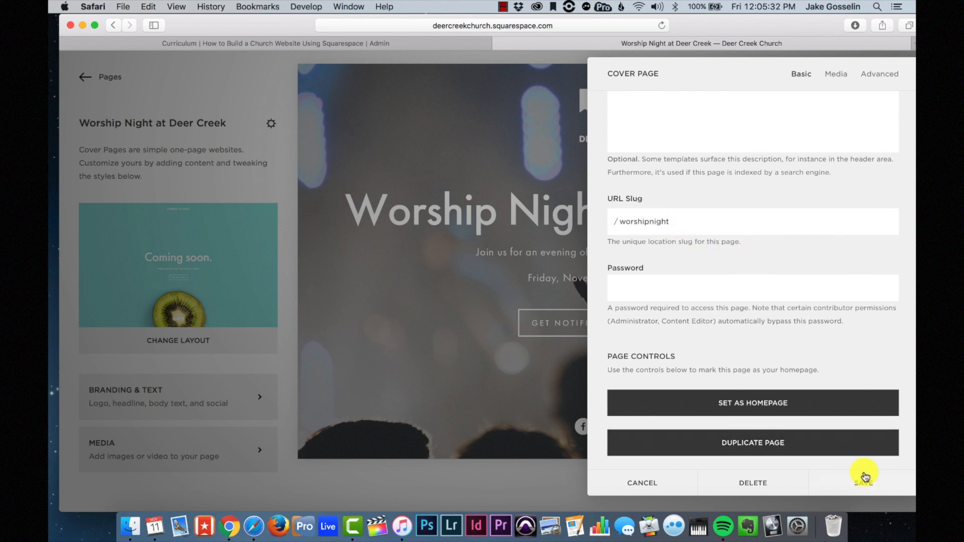
scroll(824, 312, "up", 2)
scroll(828, 311, "down", 2)
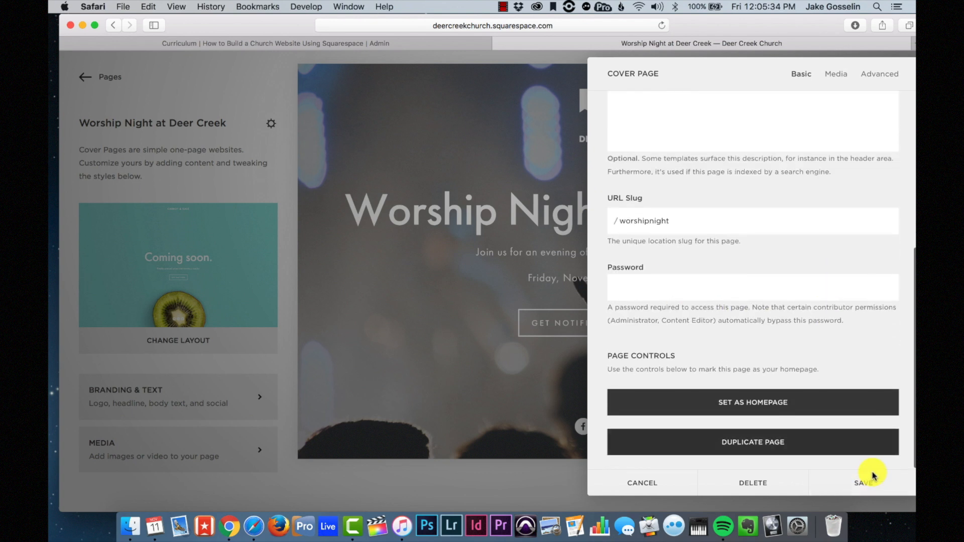
left_click(866, 483)
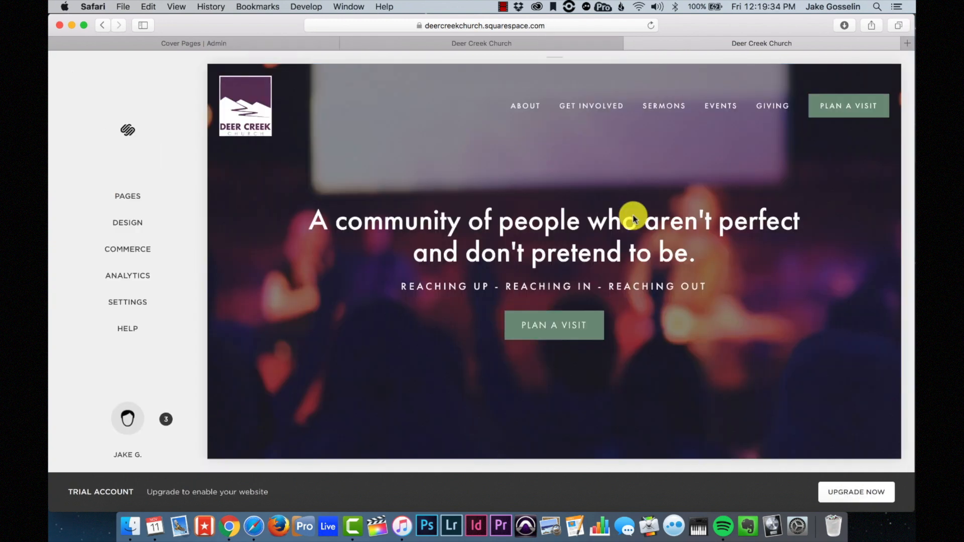
- Open Settings > Billing & Account > Billing to see 2 days left in the free trial
mouse_move(497, 208)
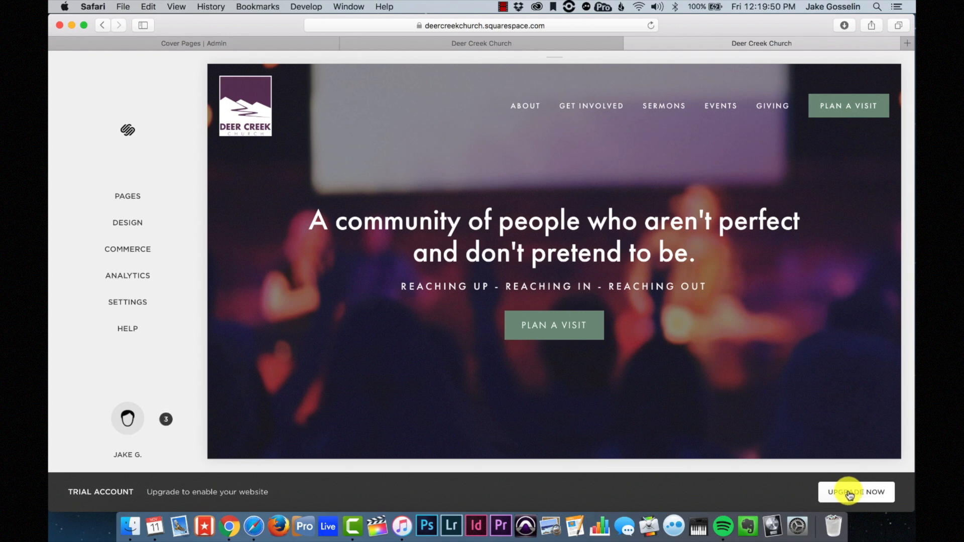
left_click(134, 303)
left_click(120, 265)
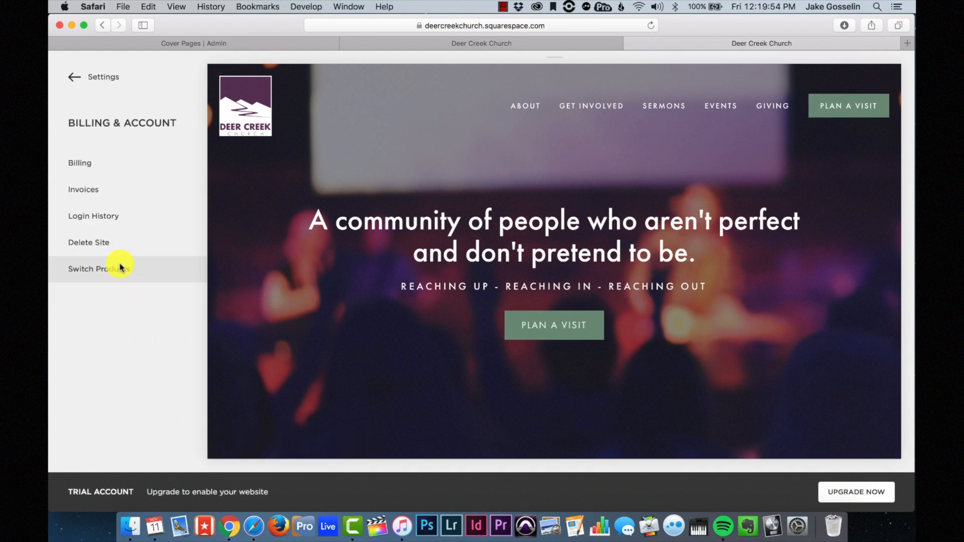
left_click(122, 164)
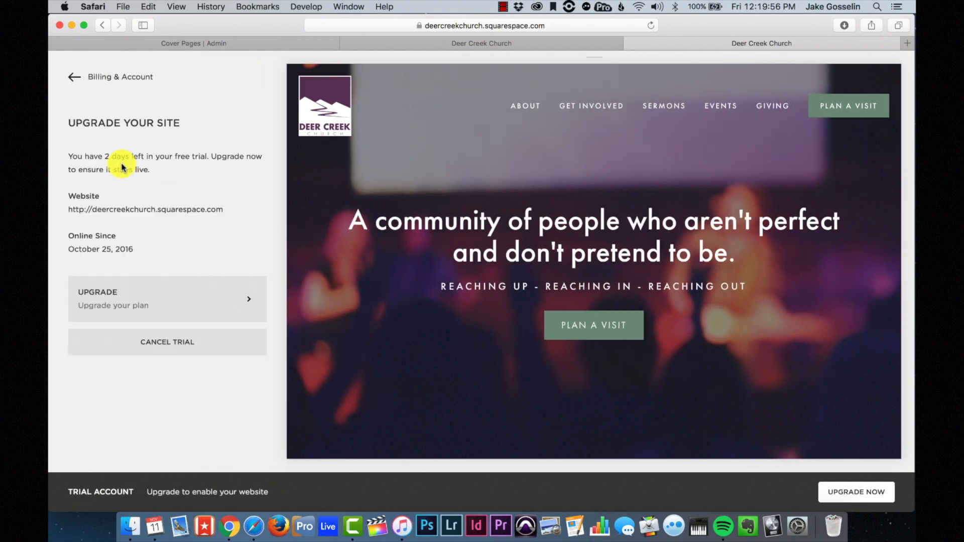
- Open the Select a Plan page and compare Personal ($12/month) with Business ($18/month)
left_click(174, 294)
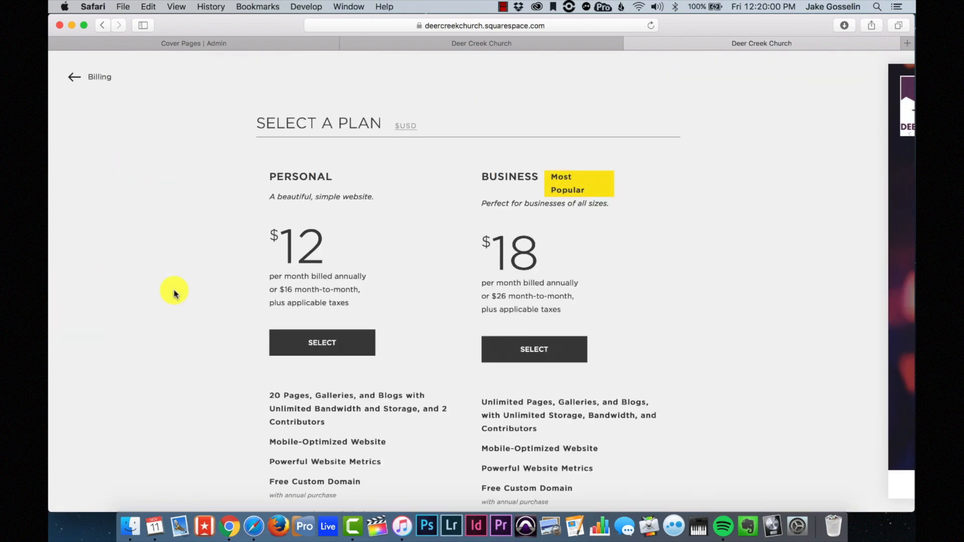
scroll(312, 308, "down", 3)
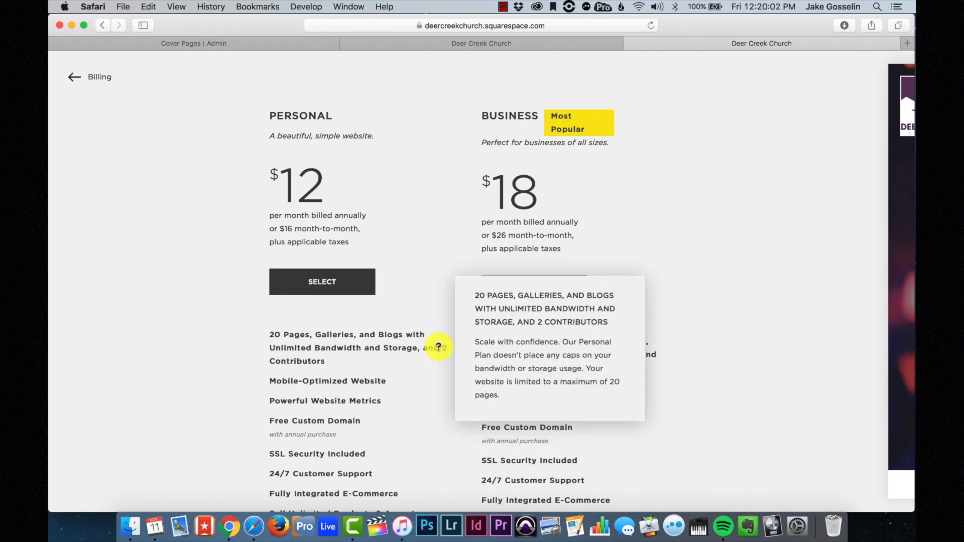
scroll(698, 189, "down", 1)
scroll(701, 189, "up", 3)
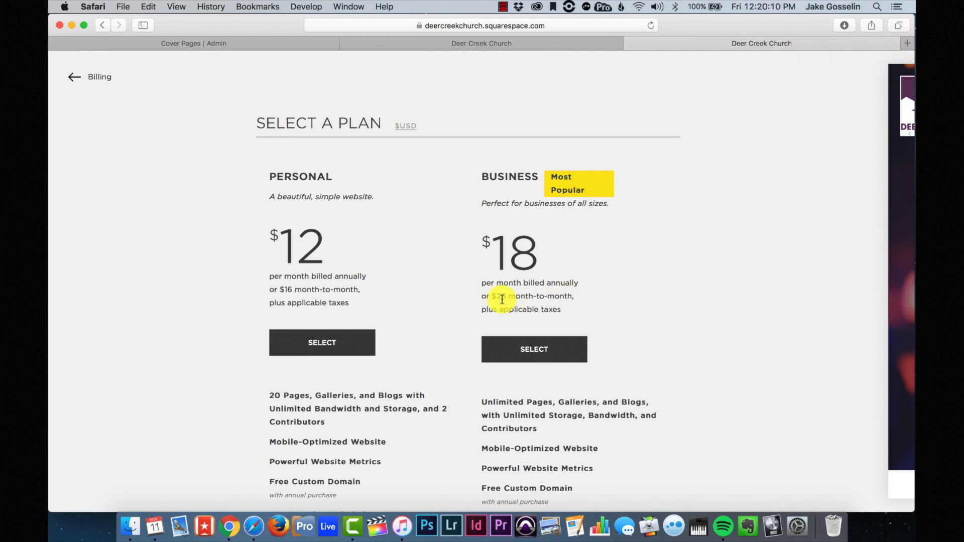
scroll(577, 301, "down", 9)
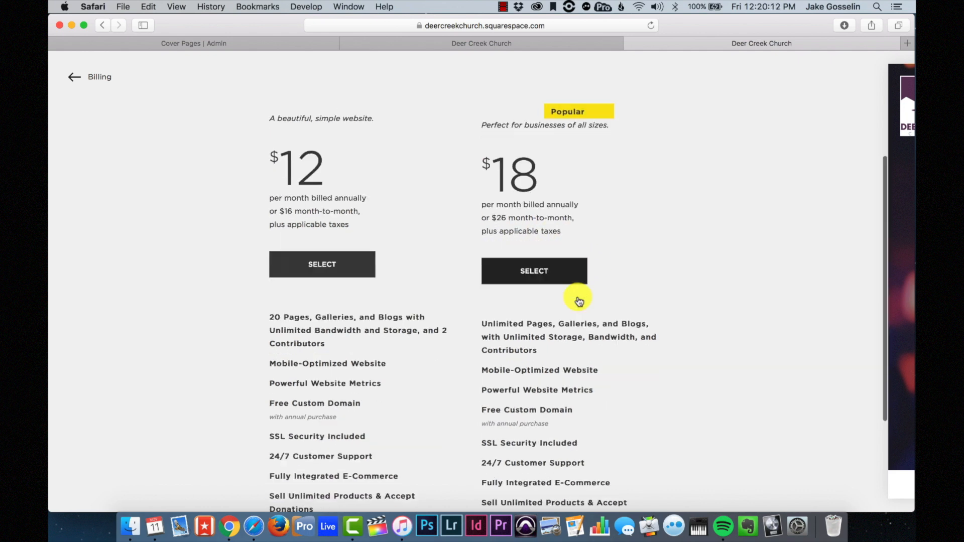
scroll(578, 300, "up", 6)
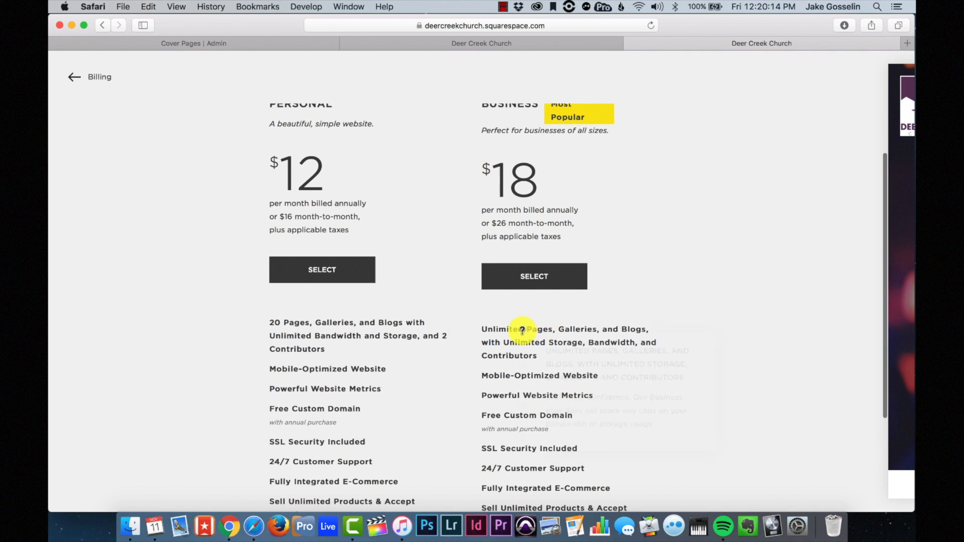
scroll(695, 390, "down", 4)
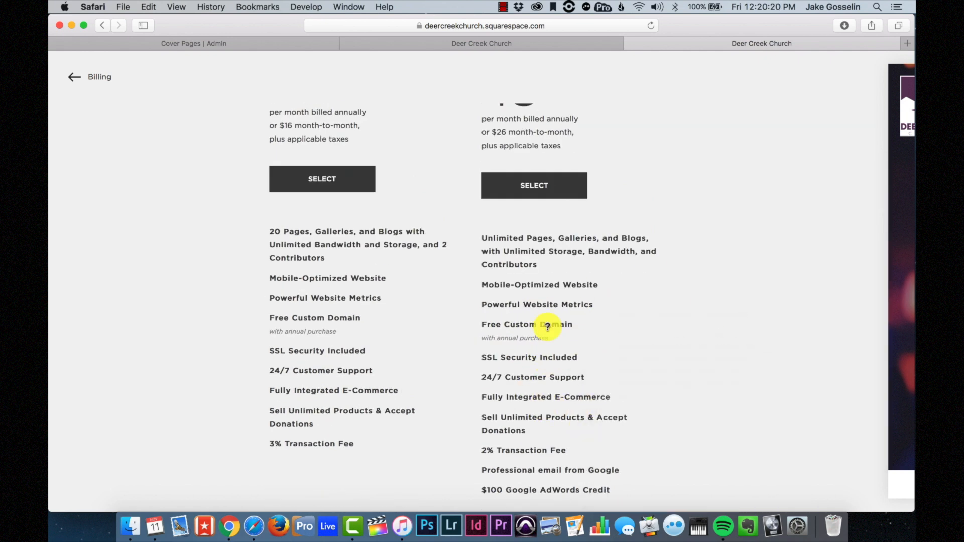
scroll(668, 415, "up", 6)
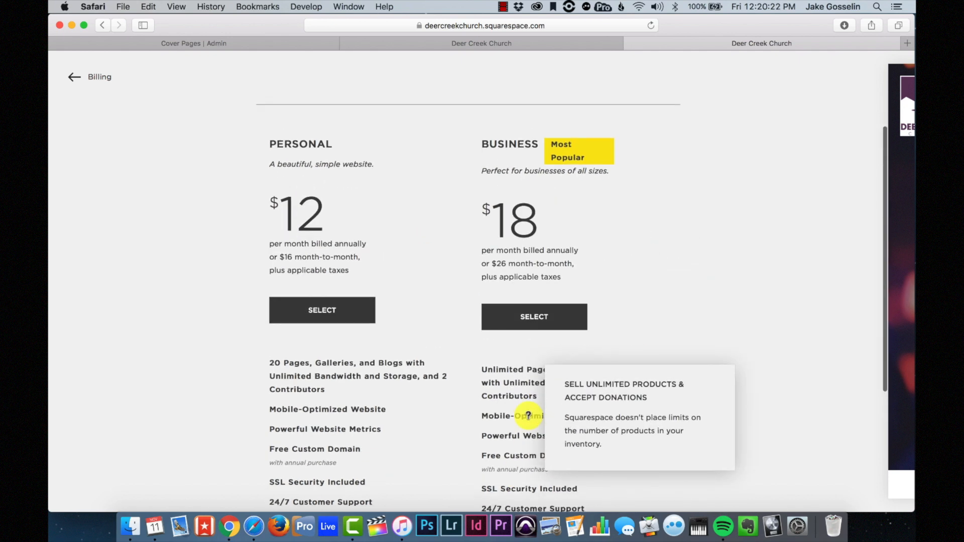
scroll(540, 361, "down", 5)
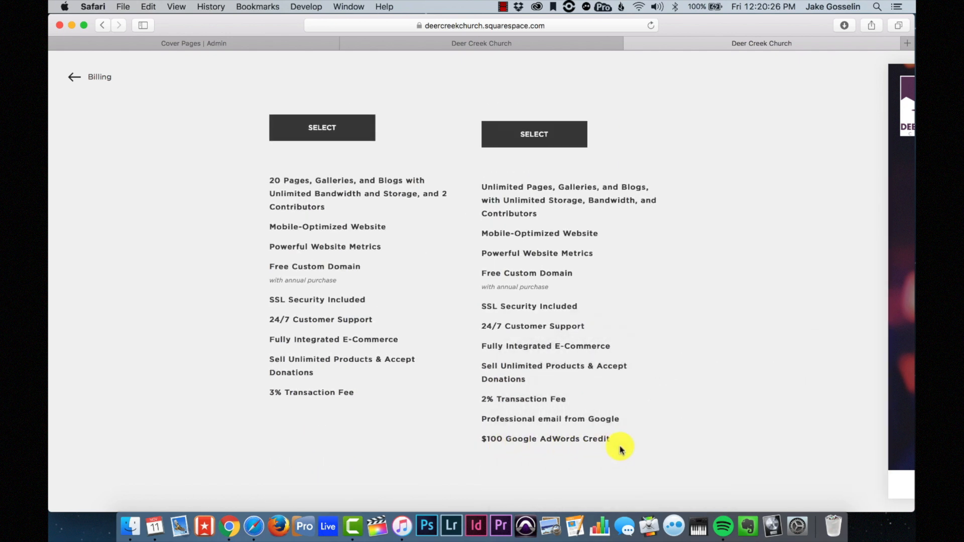
mouse_move(624, 433)
scroll(624, 433, "up", 7)
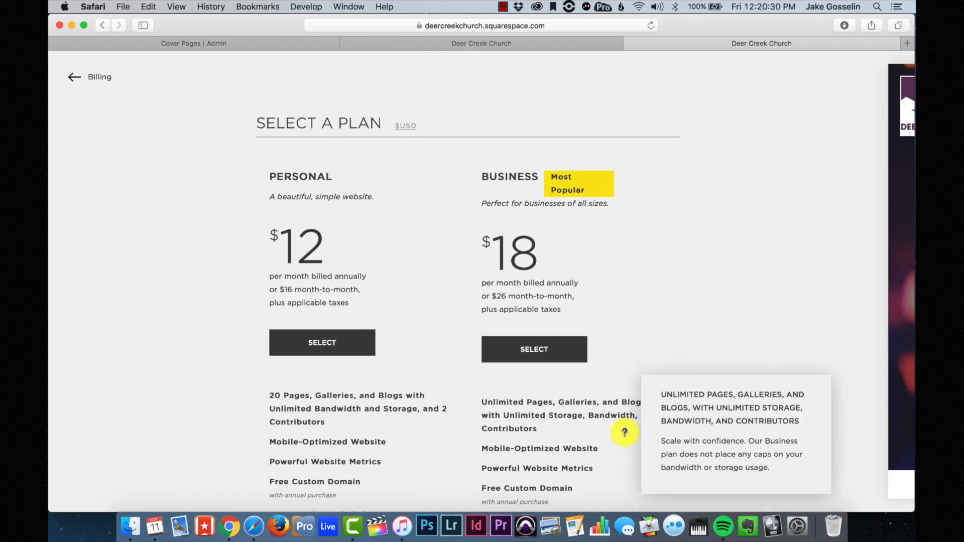
- Select the Business plan and settle on annual billing with $216 due, after trying monthly
left_click(544, 356)
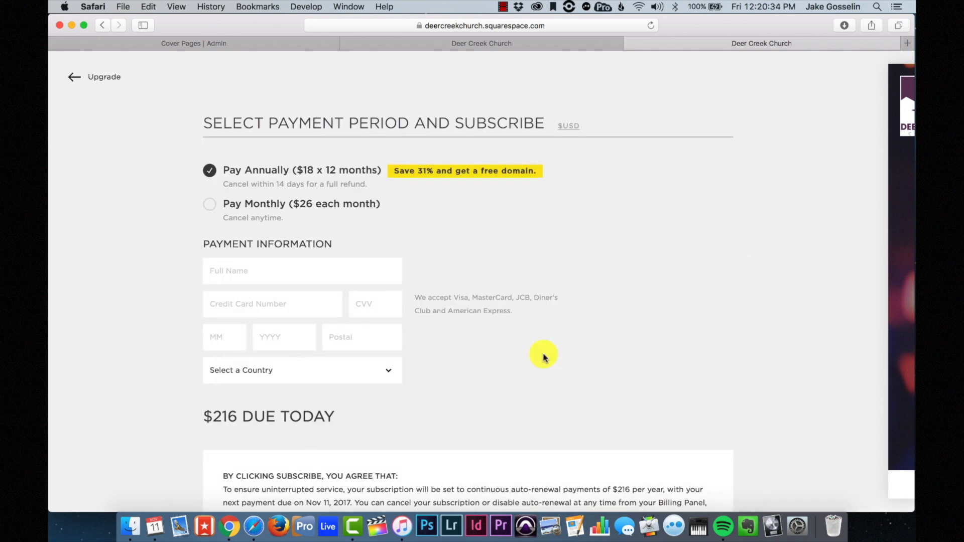
scroll(242, 276, "down", 5)
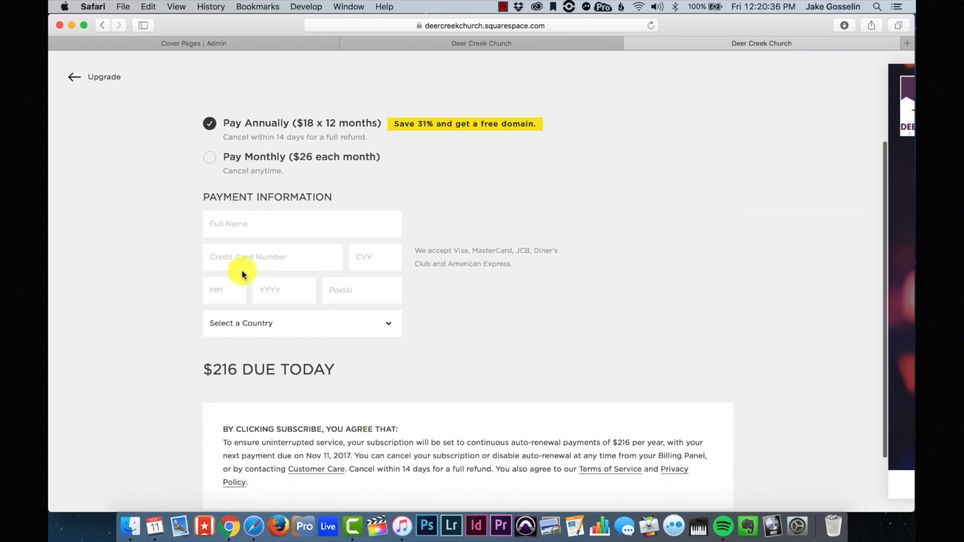
scroll(293, 317, "up", 5)
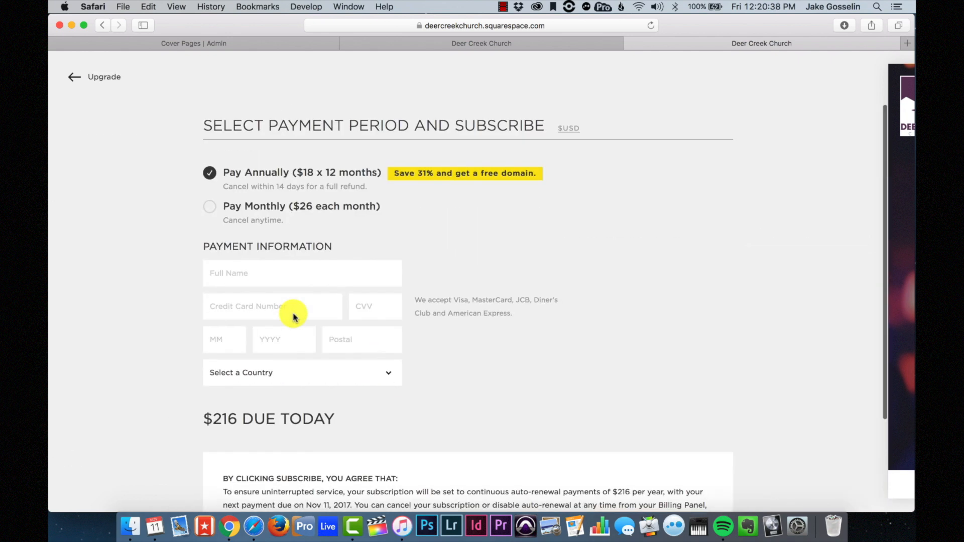
left_click(210, 205)
scroll(215, 204, "down", 5)
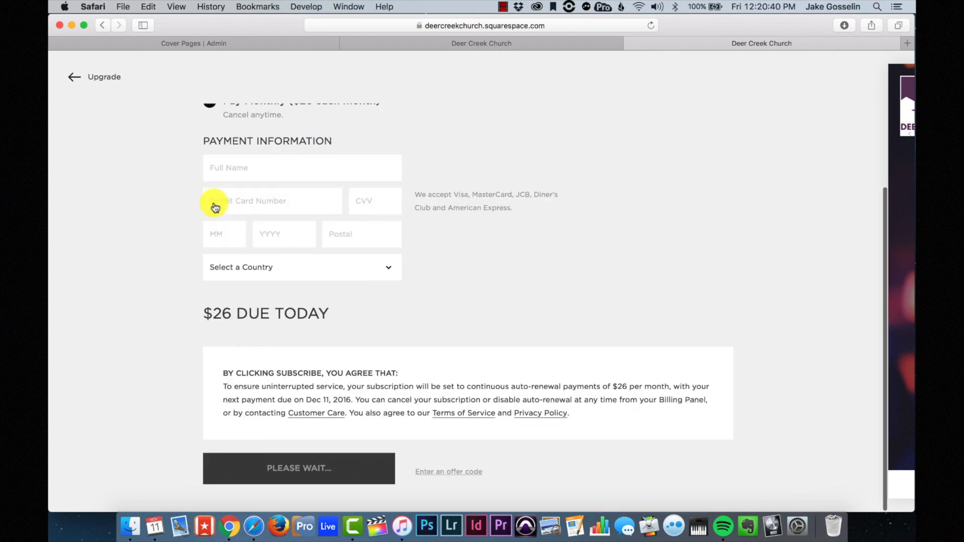
scroll(213, 201, "up", 5)
left_click(211, 169)
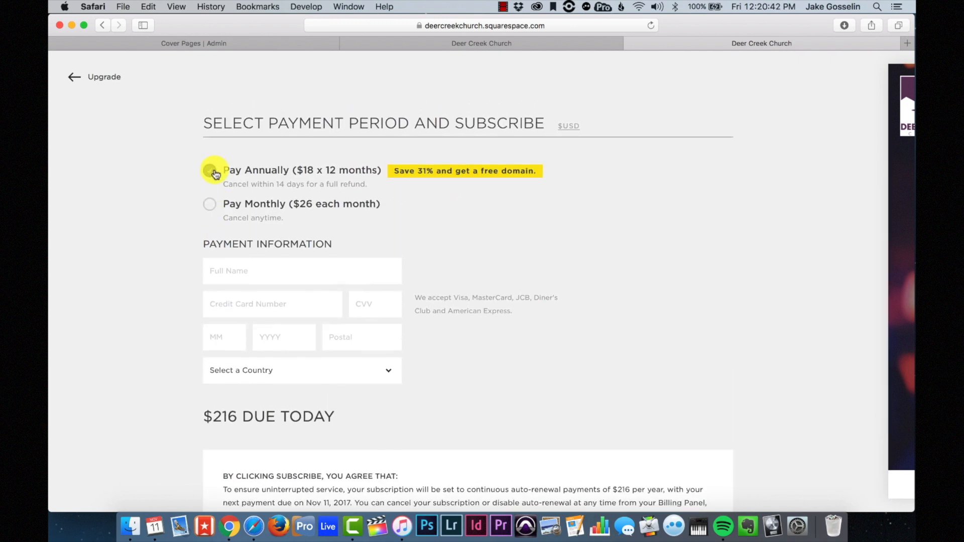
scroll(276, 273, "down", 5)
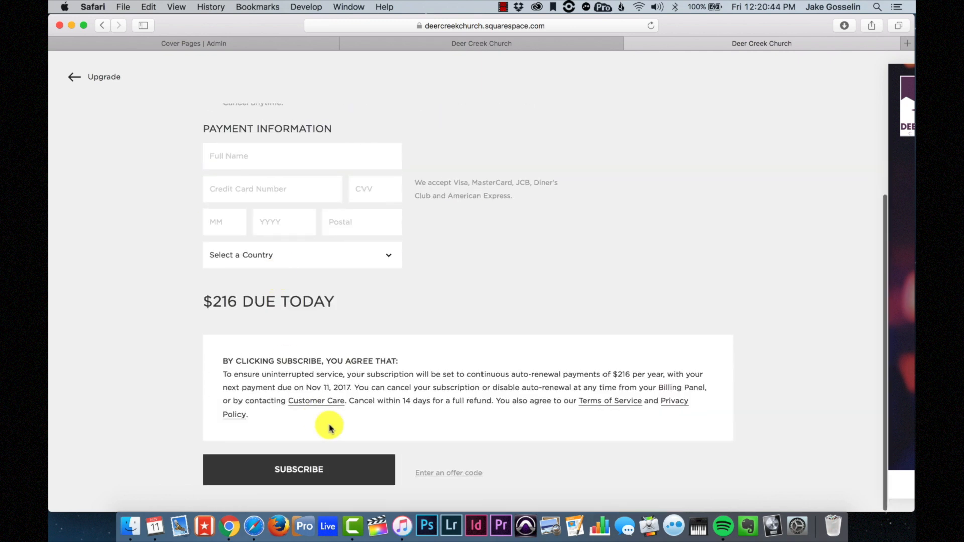
scroll(465, 276, "up", 5)
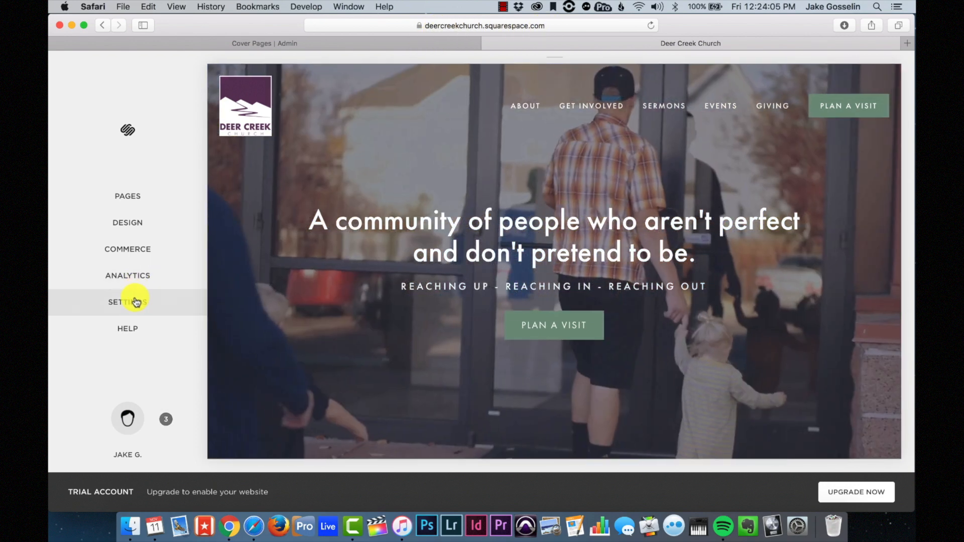
- In Domains settings, enter deercreekchurch.org as a third-party domain to connect
left_click(135, 302)
scroll(129, 271, "down", 3)
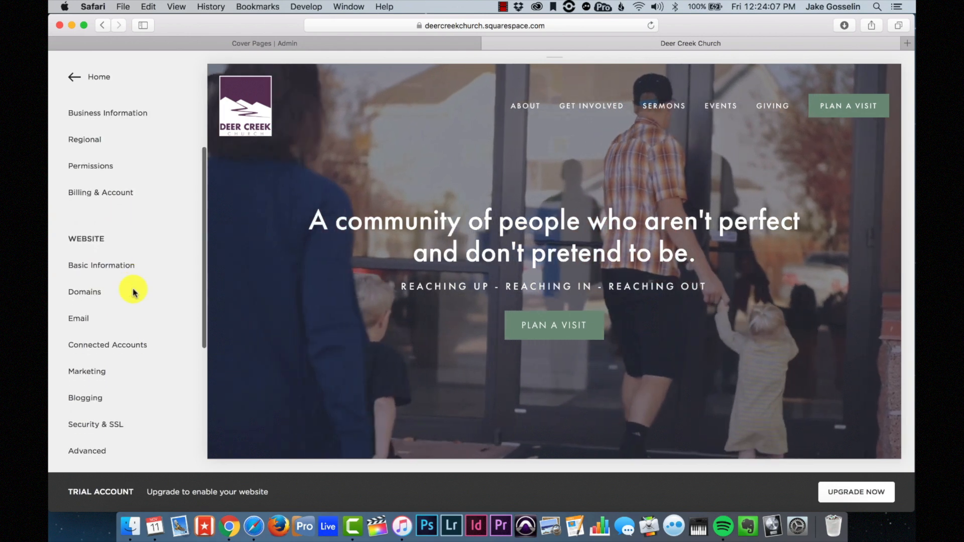
left_click(130, 296)
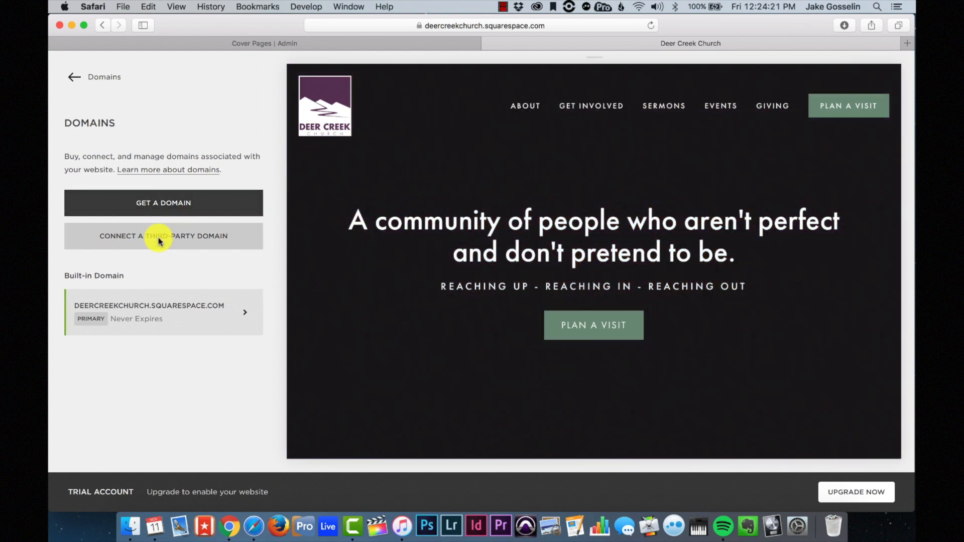
left_click(159, 239)
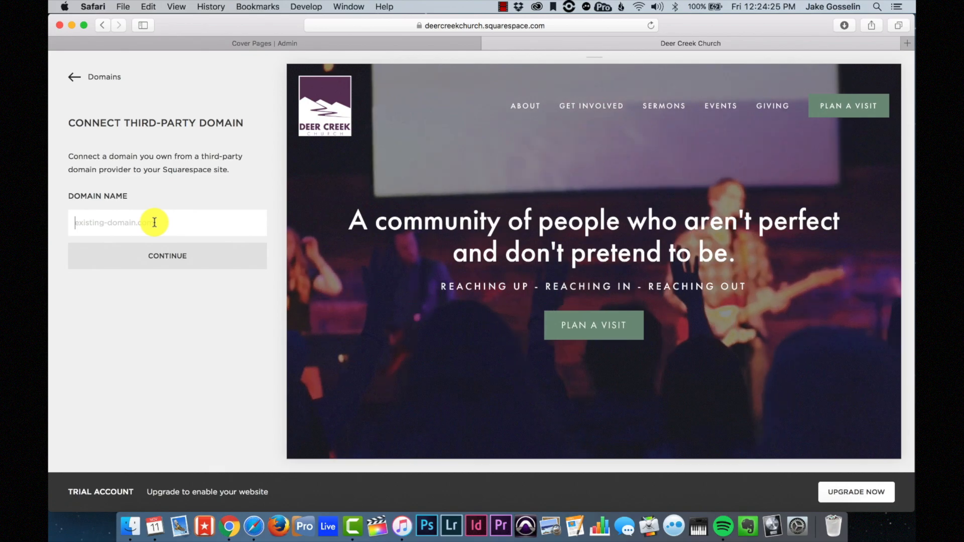
type("deercre")
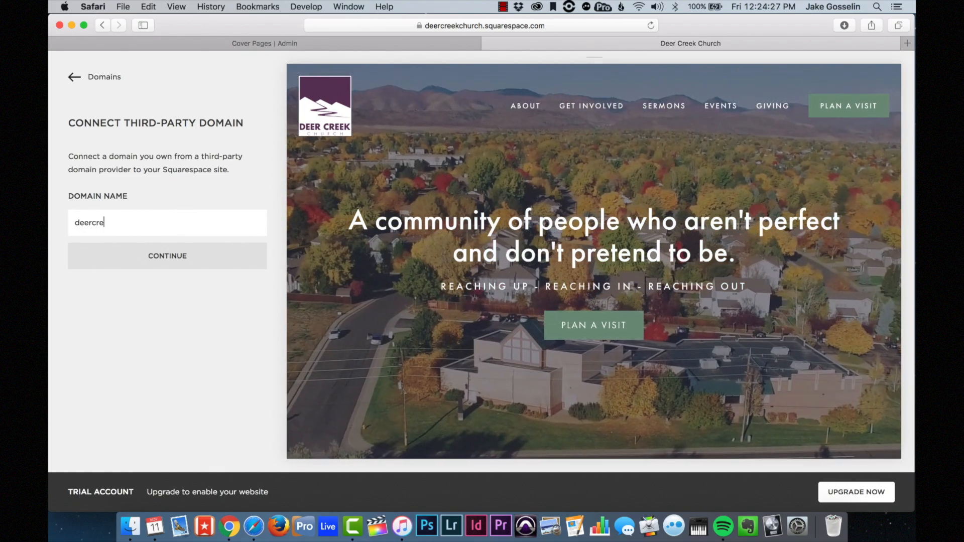
type("ekchurch.org")
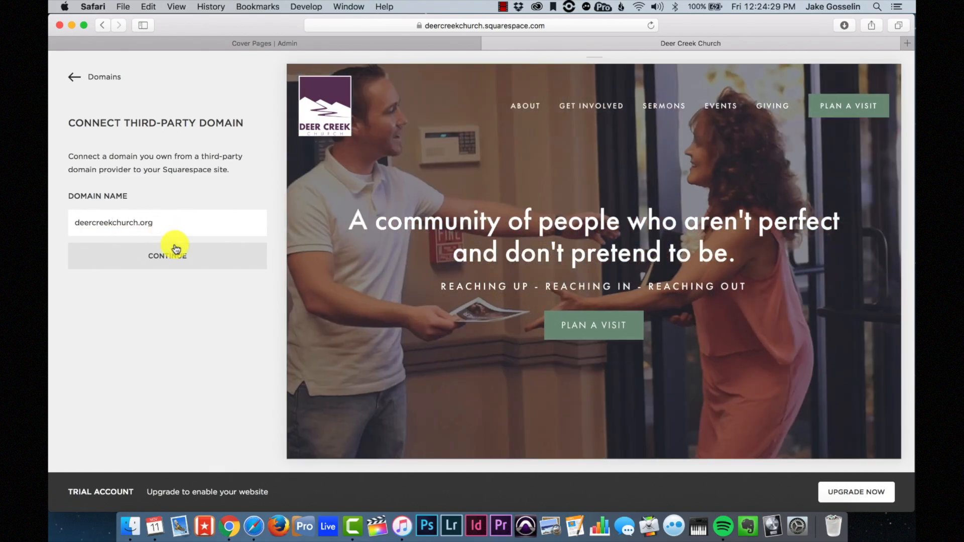
left_click(163, 262)
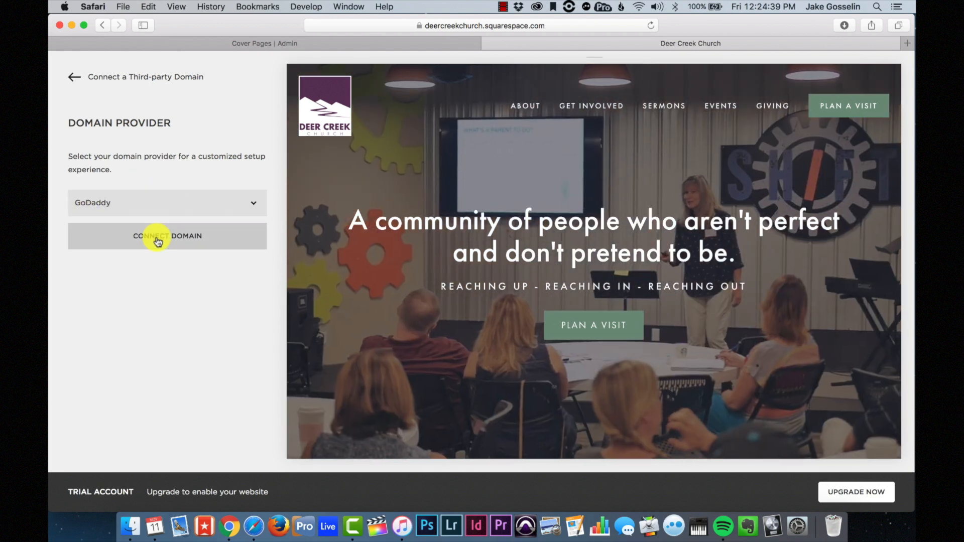
- Sign in to GoDaddy and approve connecting deercreekchurch.org to the site
left_click(157, 236)
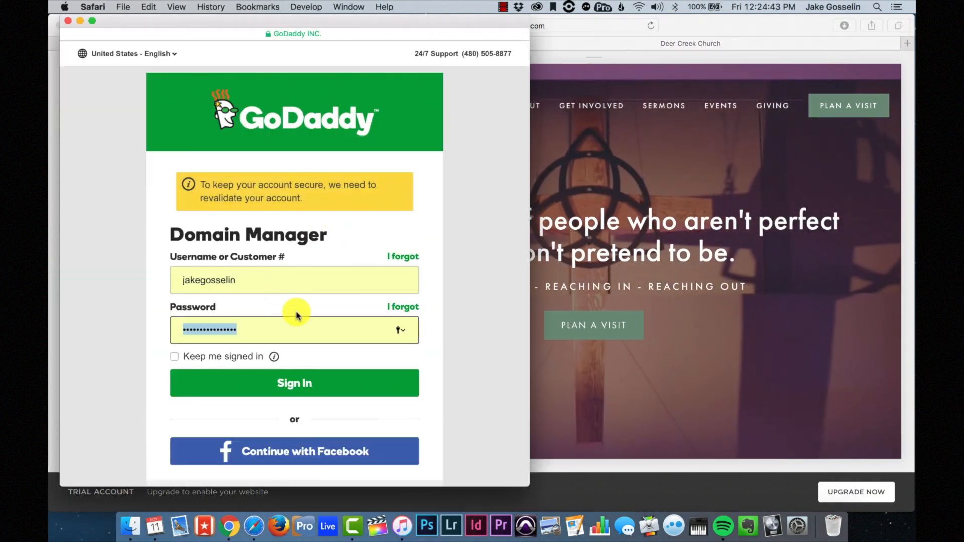
left_click(281, 387)
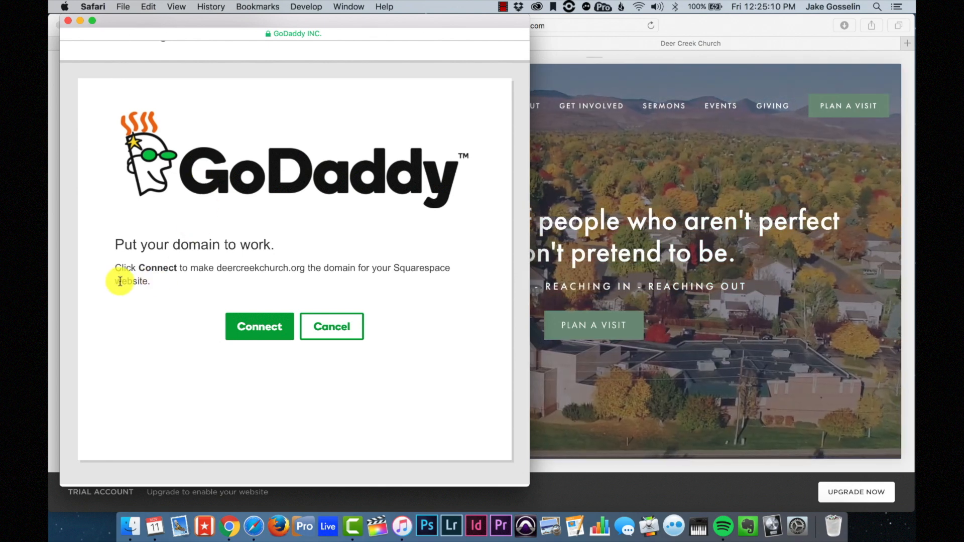
left_click(258, 327)
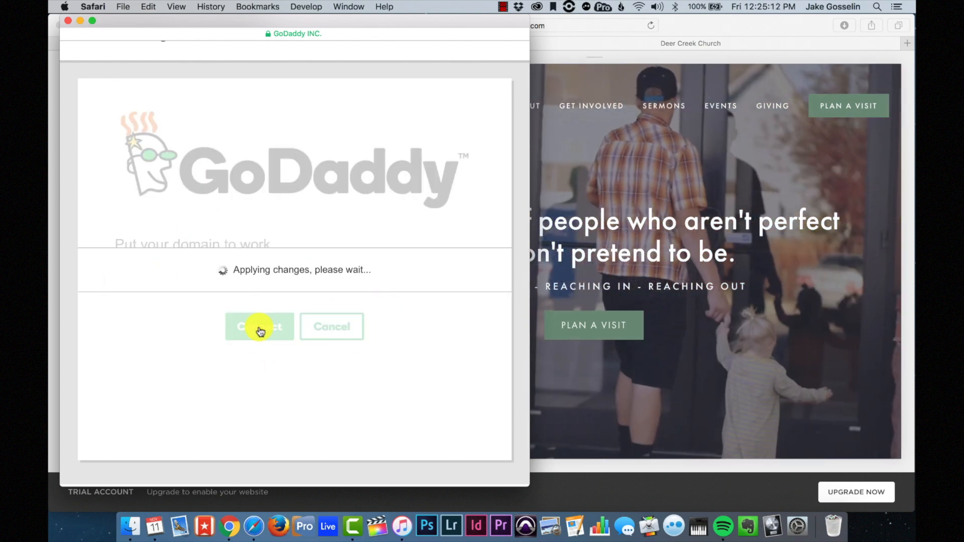
left_click(280, 383)
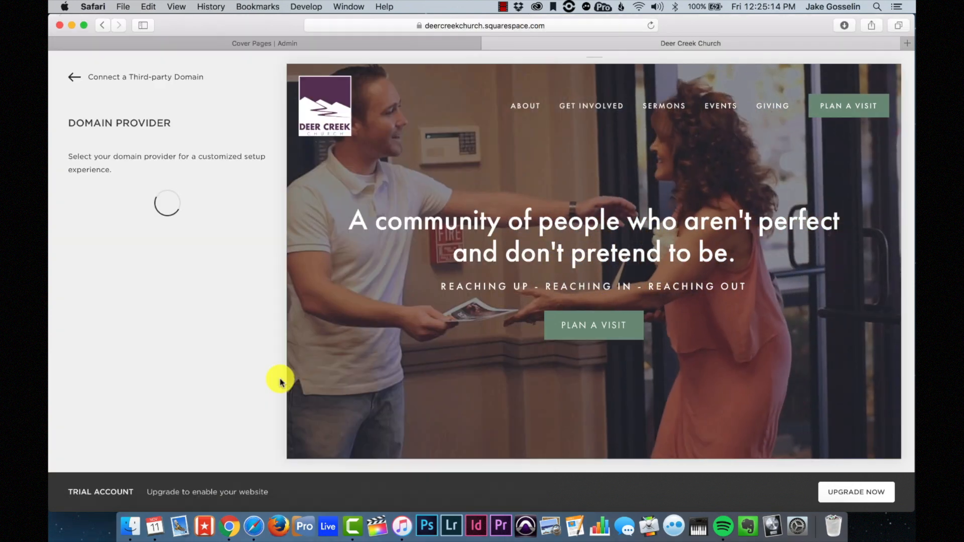
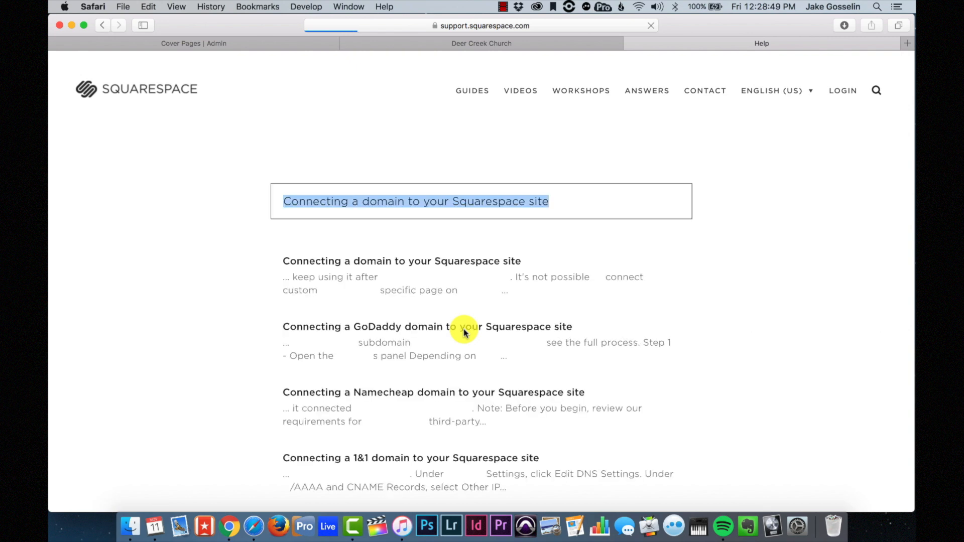
- Open the 'Connecting a domain to your Squarespace site' help article and read down through its steps
left_click(416, 291)
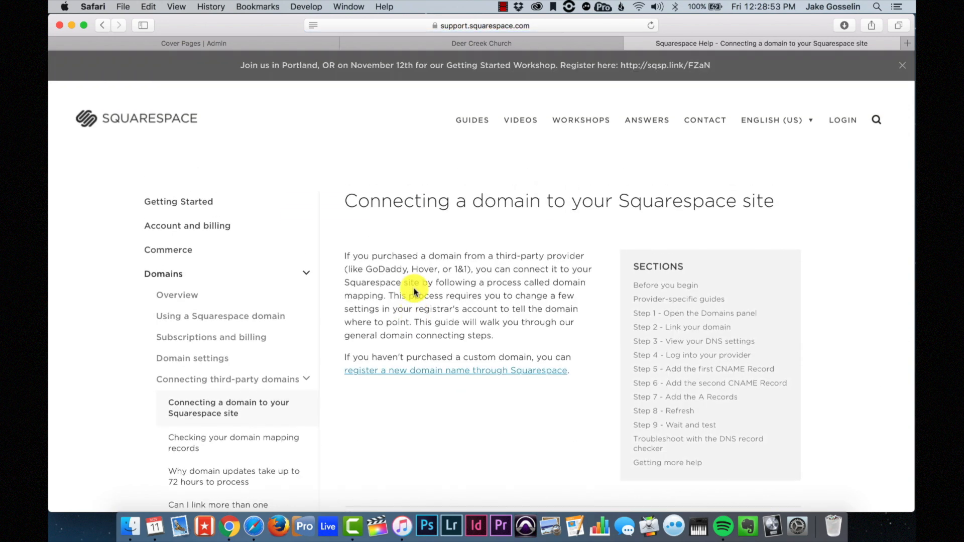
scroll(586, 256, "down", 5)
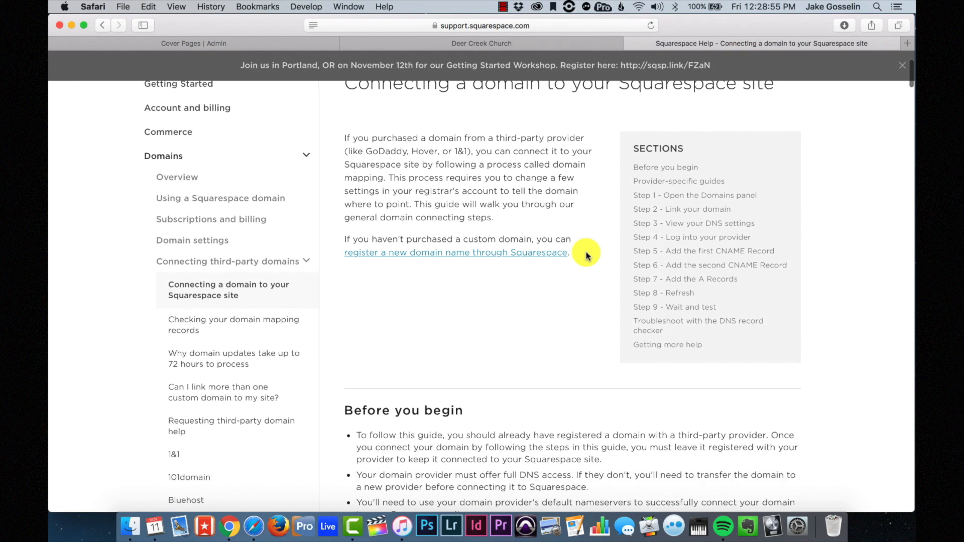
scroll(586, 257, "down", 20)
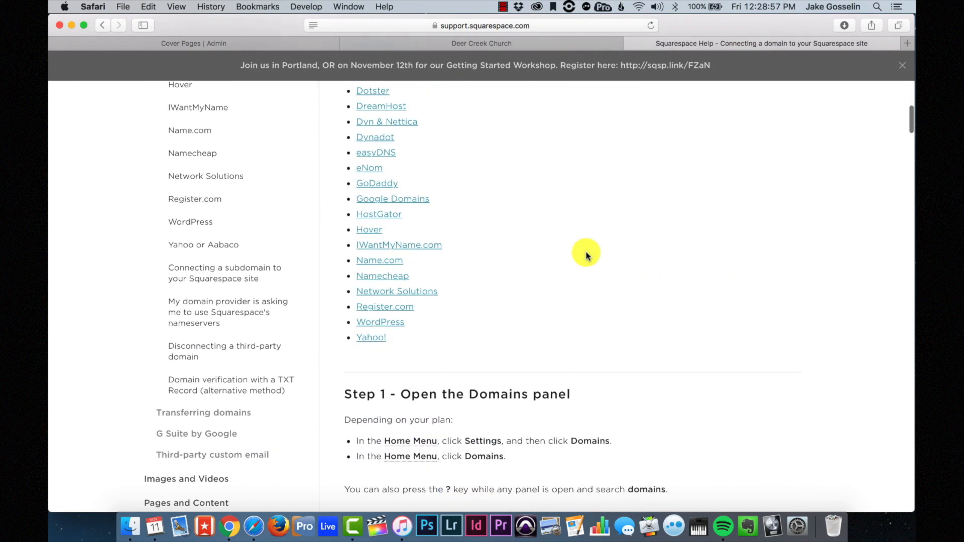
scroll(586, 256, "down", 16)
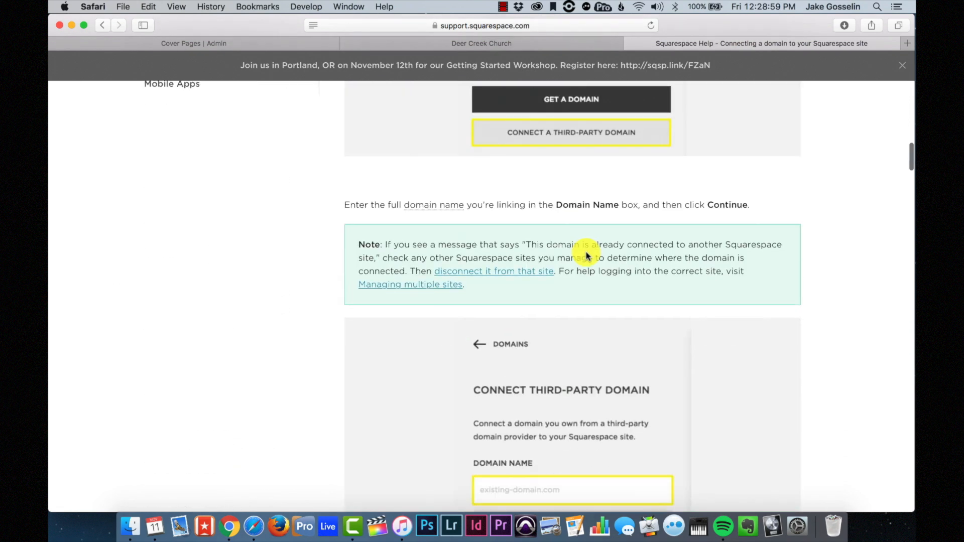
scroll(587, 257, "down", 14)
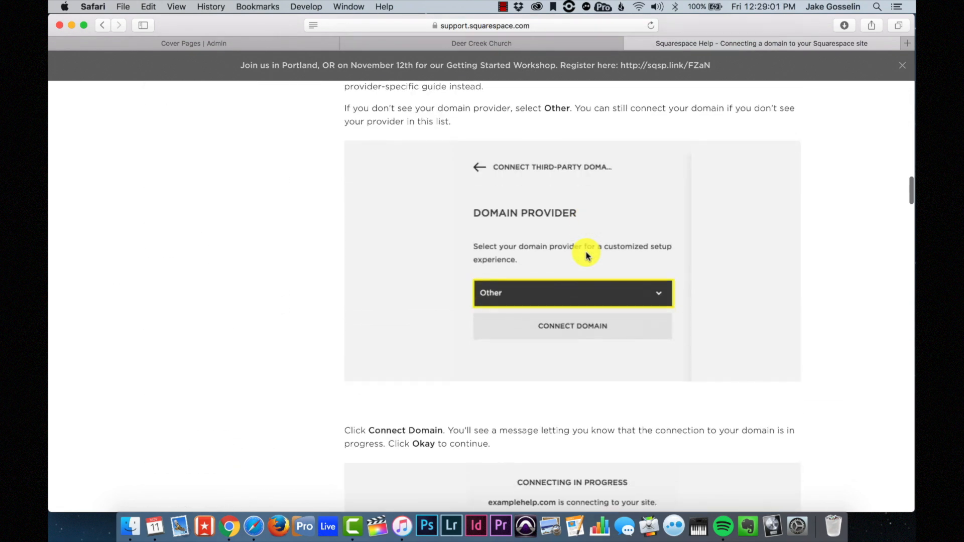
scroll(586, 256, "down", 10)
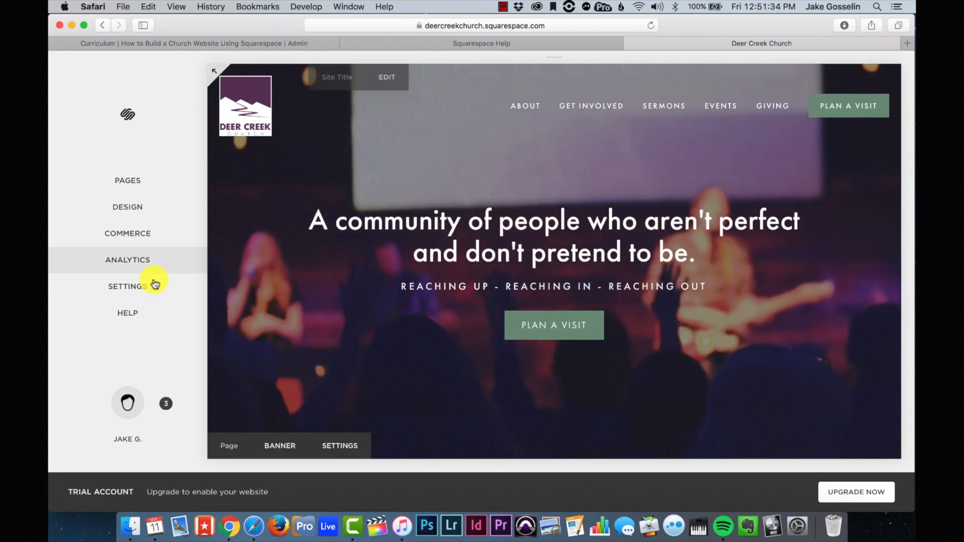
- Bring up Squarespace Help and scroll to its Knowledge Base, Videos and Community cards
left_click(132, 314)
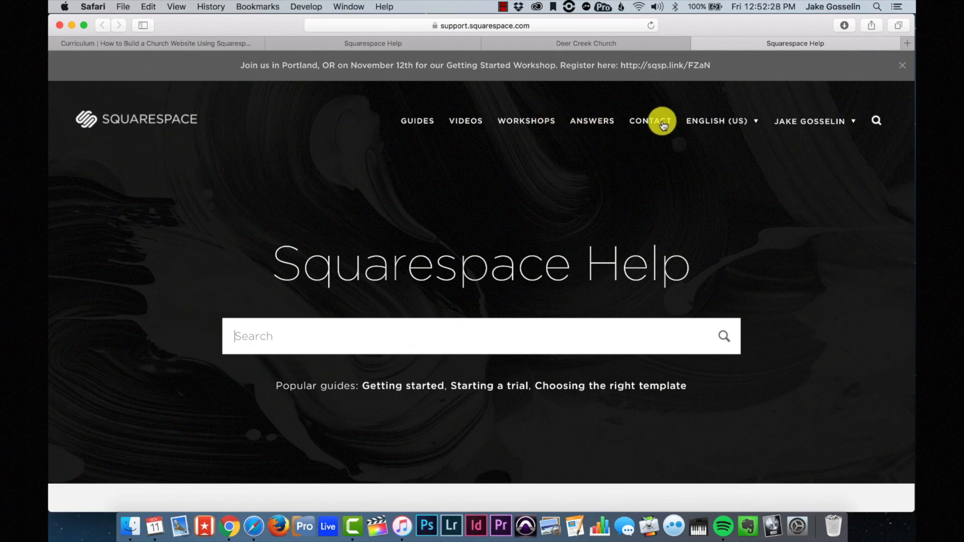
scroll(593, 254, "down", 4)
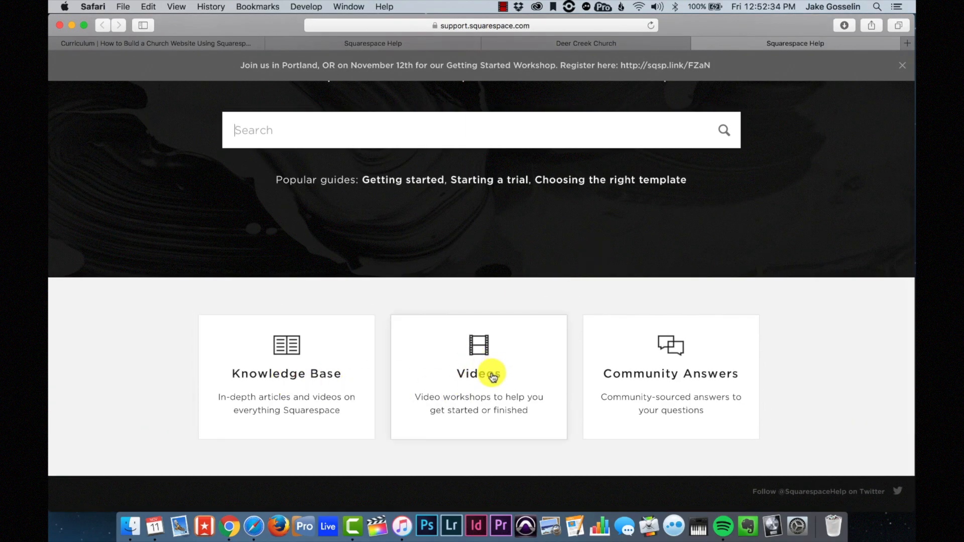
scroll(518, 354, "up", 5)
scroll(518, 354, "down", 5)
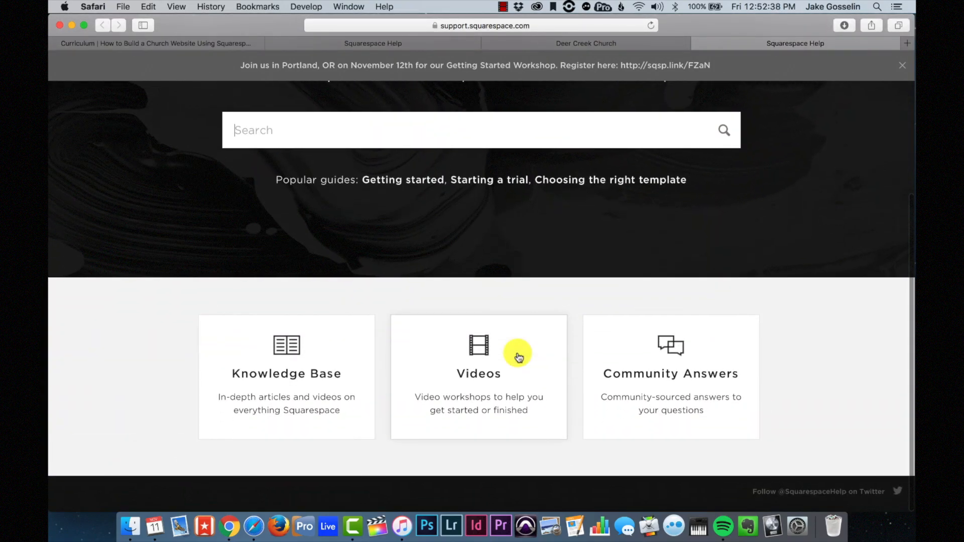
scroll(518, 355, "up", 5)
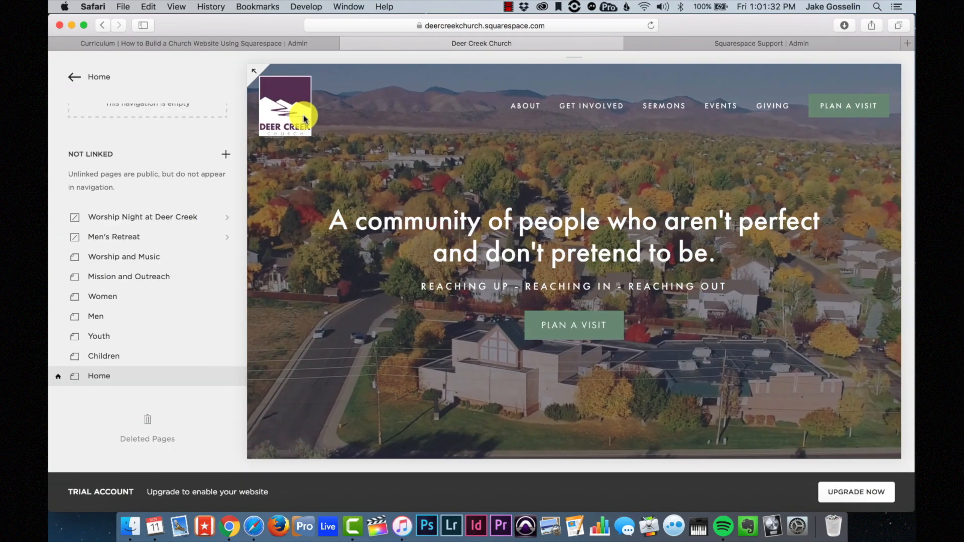
- In the Plan a Visit page settings, replace the visit-us-2 URL slug with visit
scroll(161, 189, "up", 10)
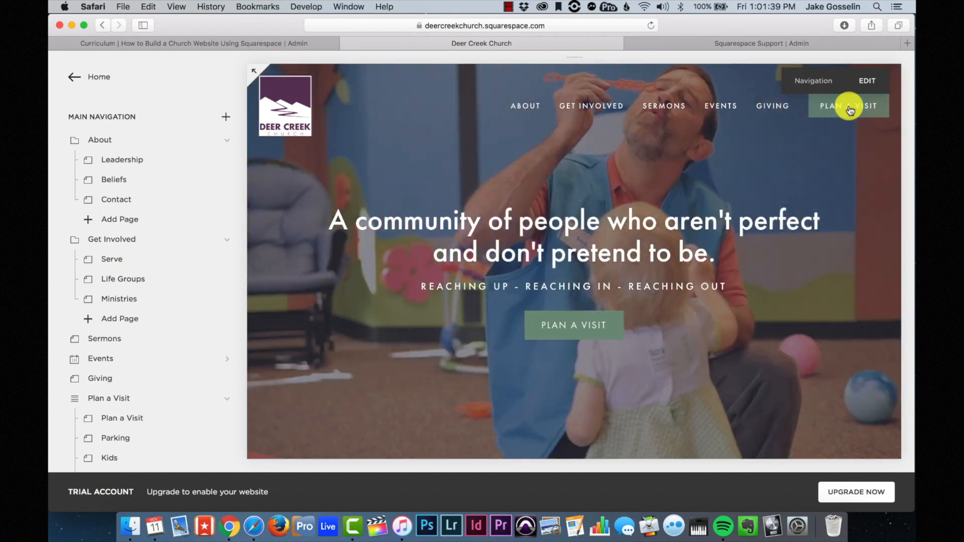
left_click(850, 109)
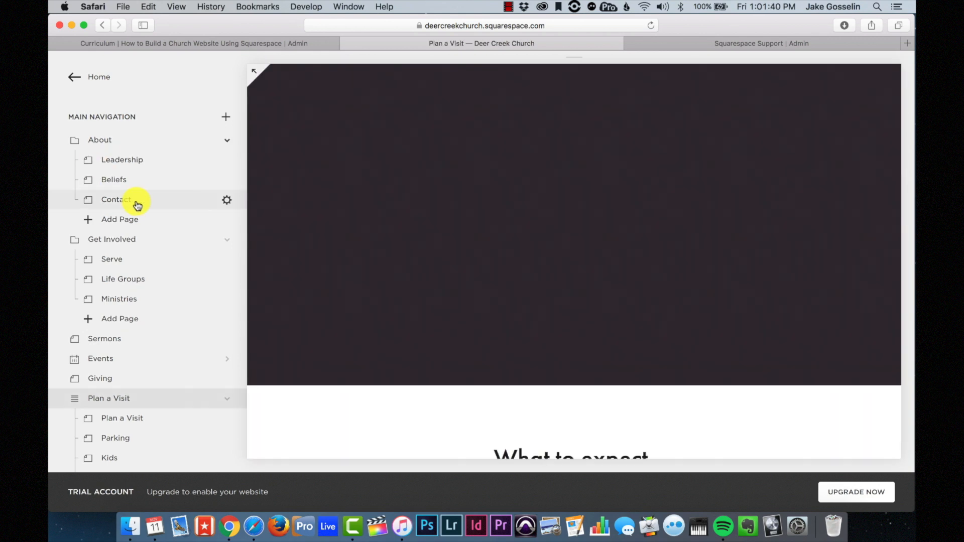
scroll(133, 201, "down", 5)
left_click(210, 279)
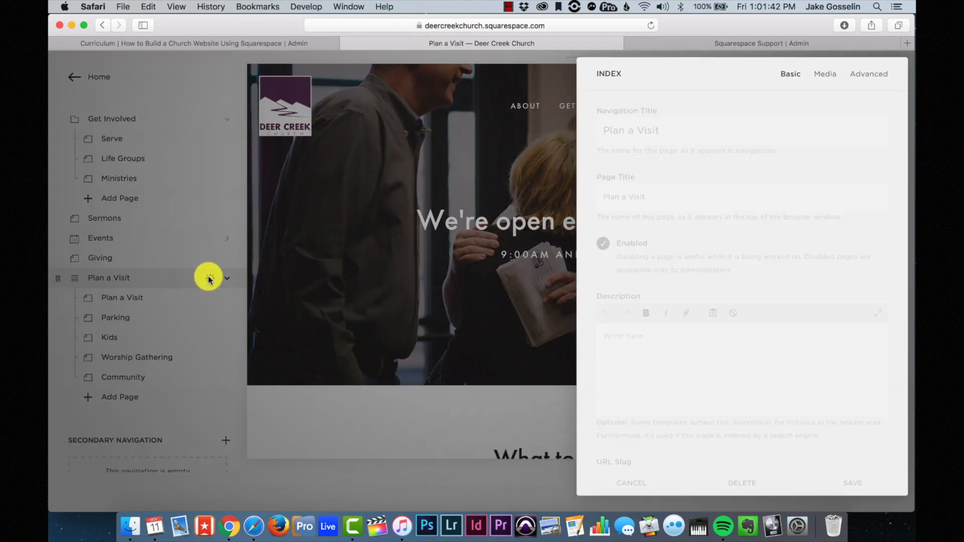
scroll(791, 316, "down", 5)
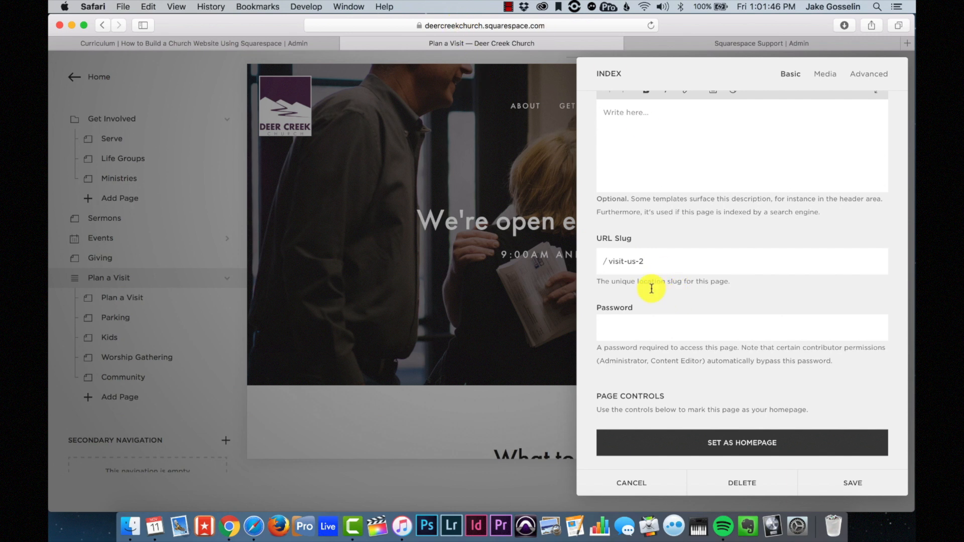
left_click_drag(661, 261, 535, 251)
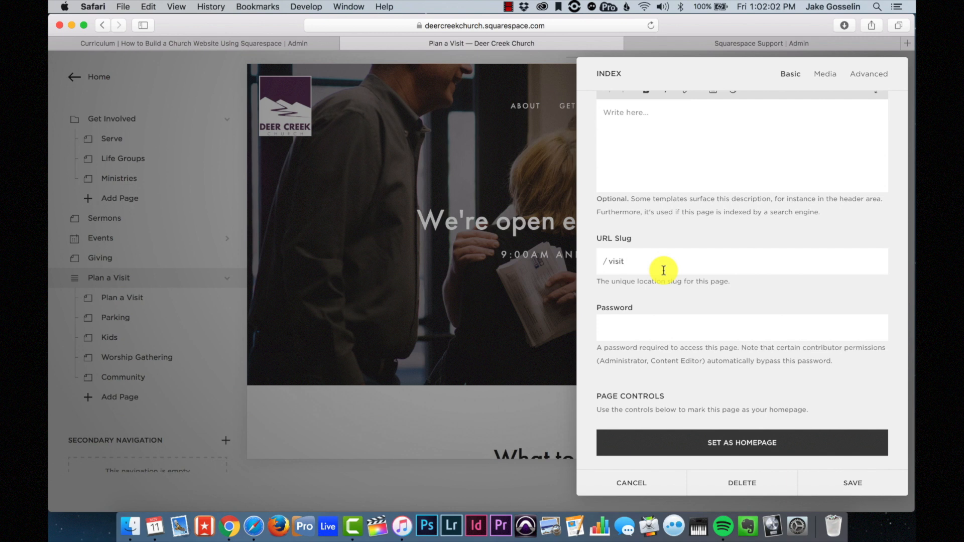
- Save the /visit slug, then change the Giving page's slug from giving to give and save
left_click(853, 481)
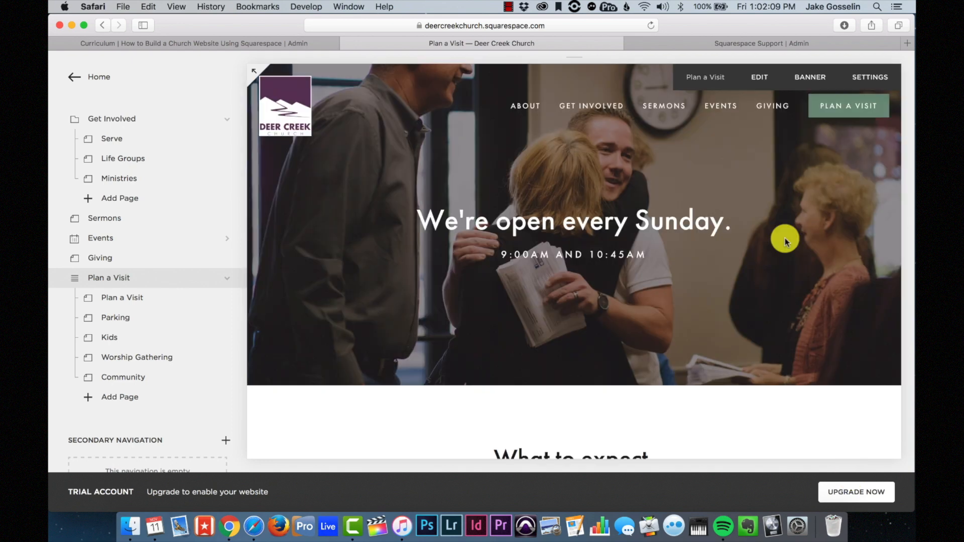
left_click(764, 104)
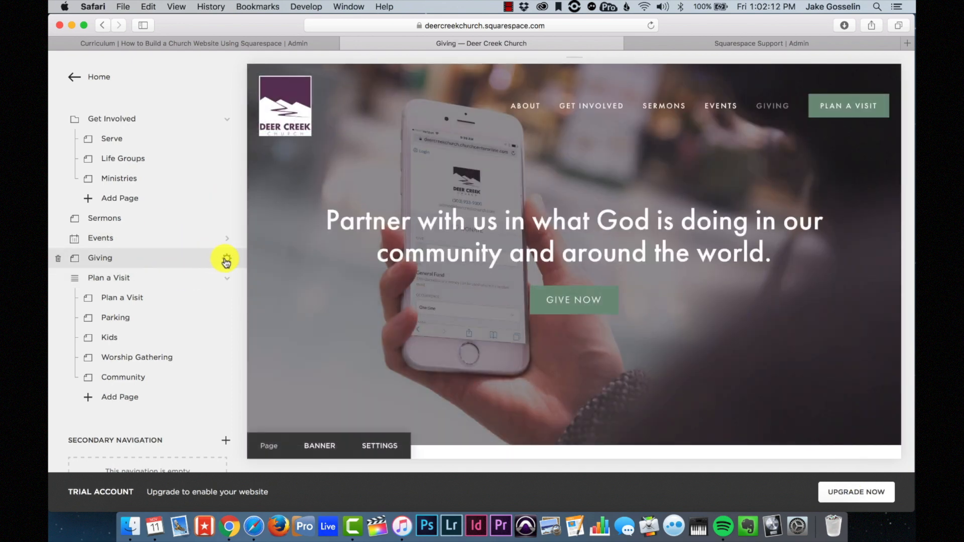
left_click(227, 261)
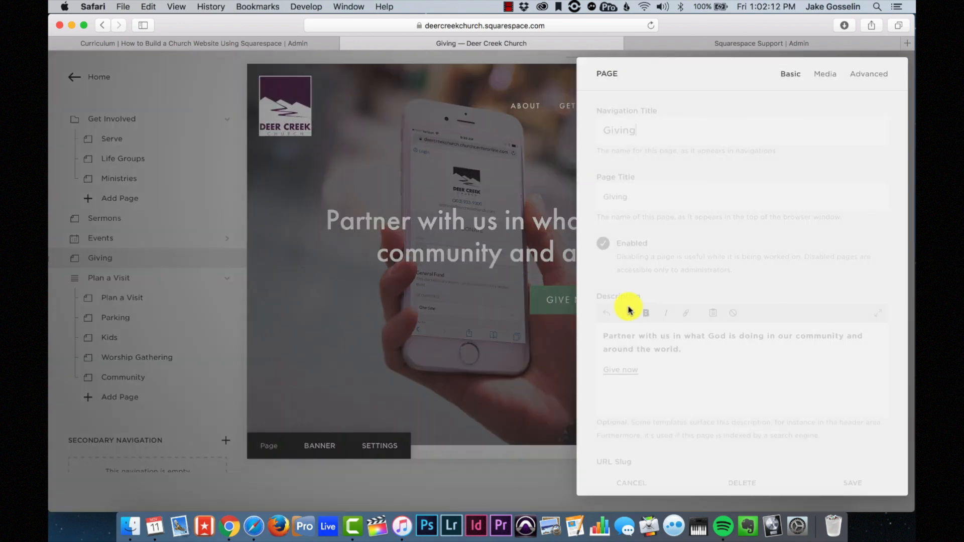
scroll(635, 307, "down", 5)
left_click_drag(647, 220, 596, 217)
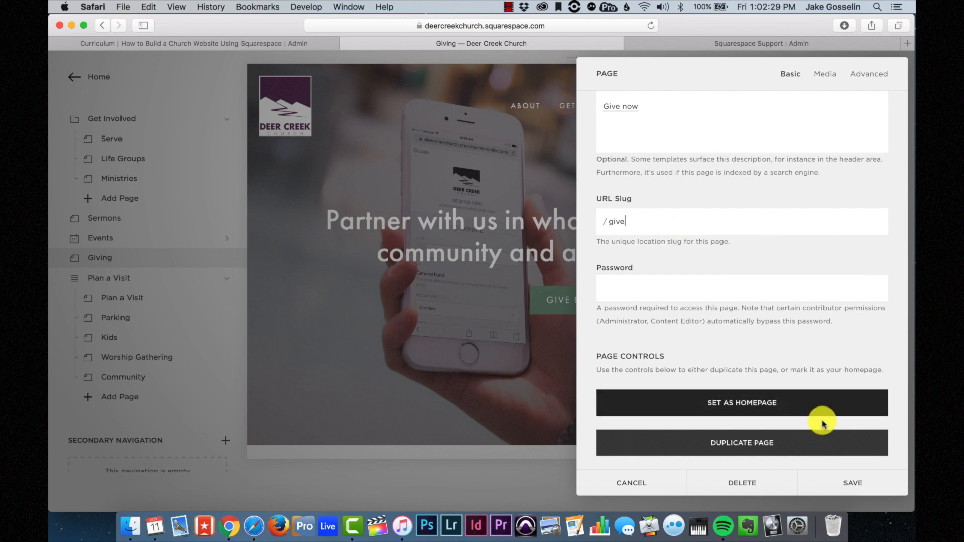
left_click(842, 482)
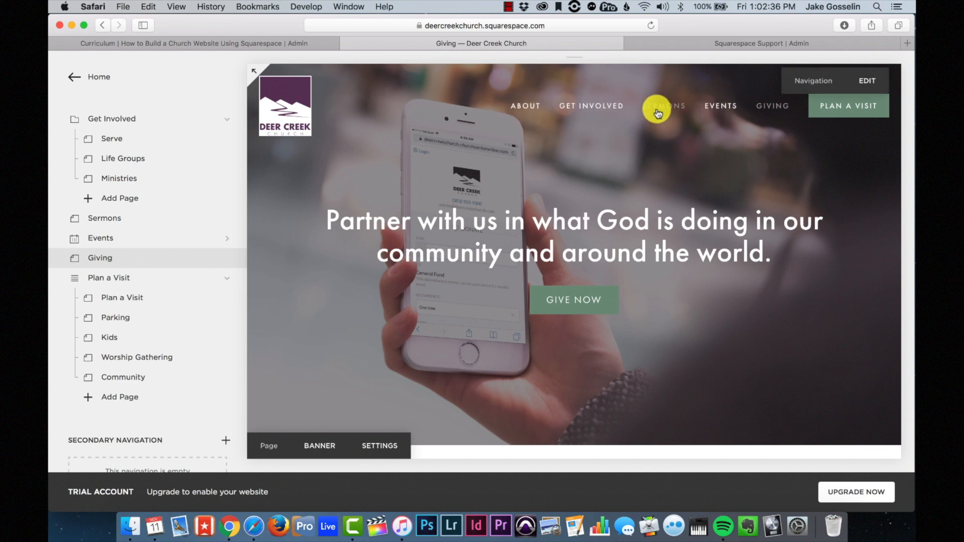
mouse_move(524, 111)
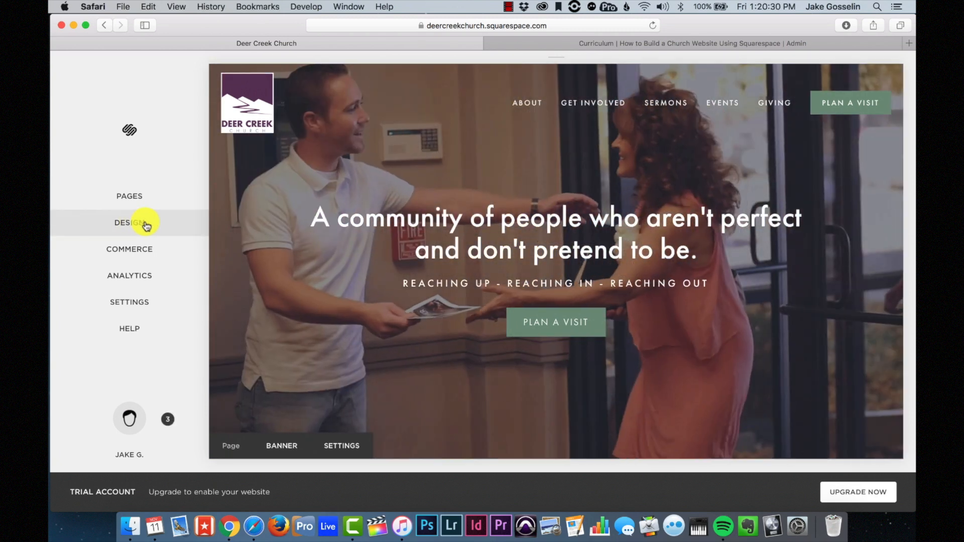
- Enable the announcement bar with the message 'Church is closed due to bad weather.' and save it
left_click(146, 225)
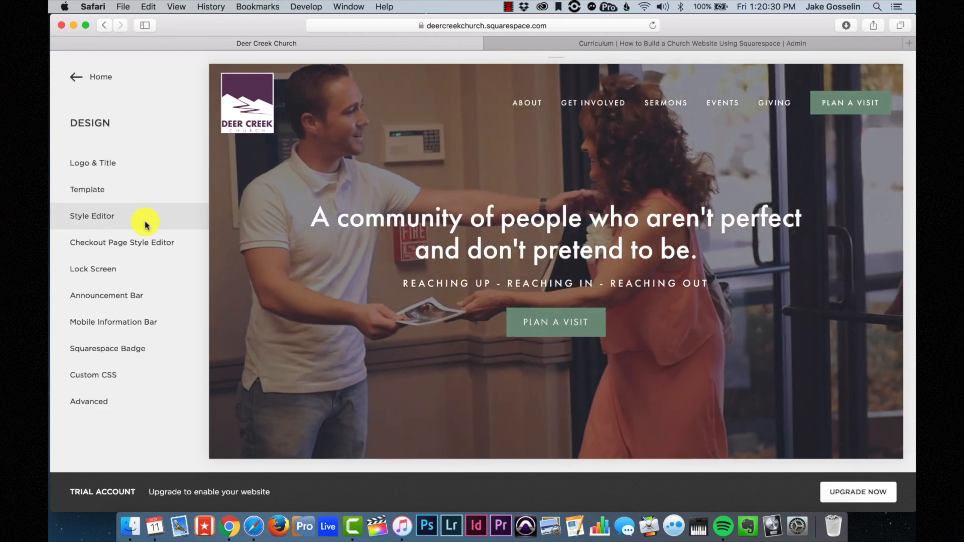
left_click(112, 296)
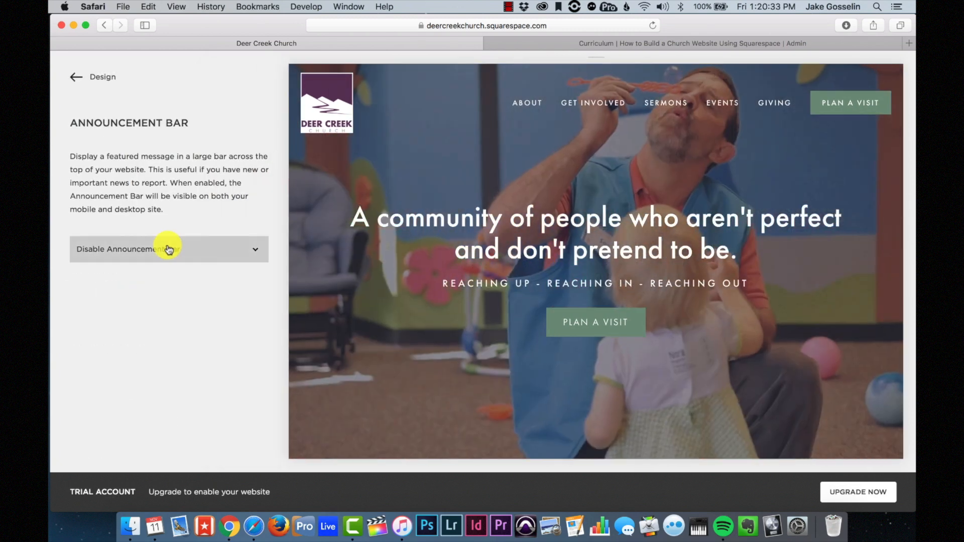
left_click(163, 249)
left_click(146, 262)
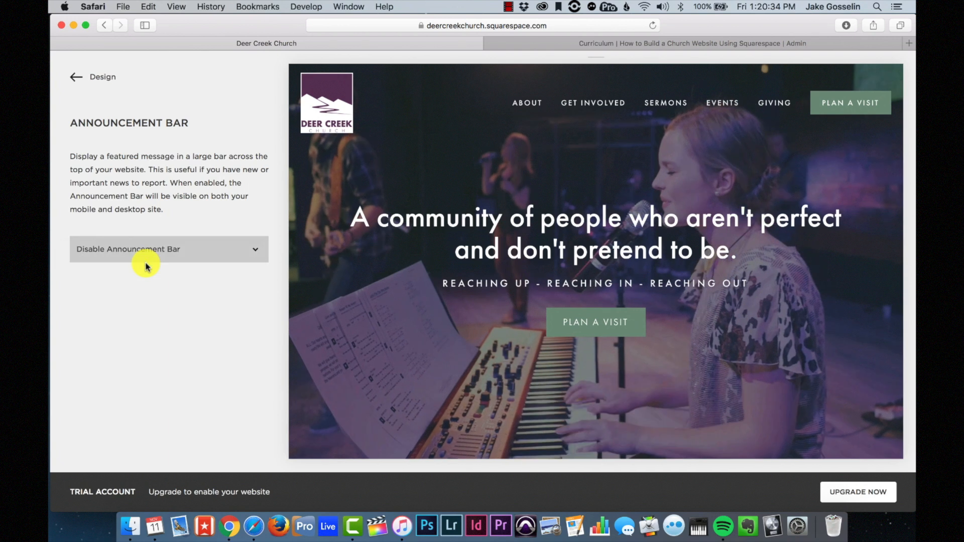
left_click(139, 303)
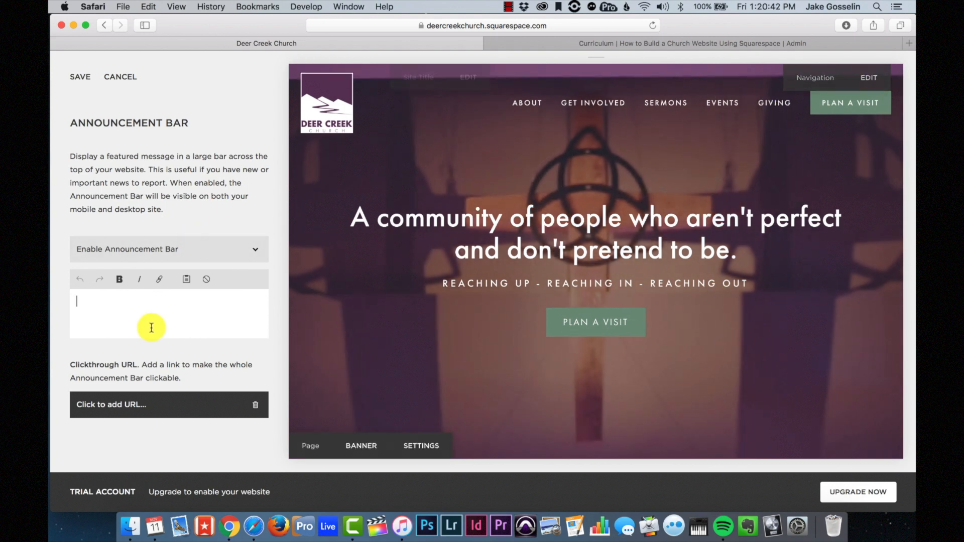
type("Church")
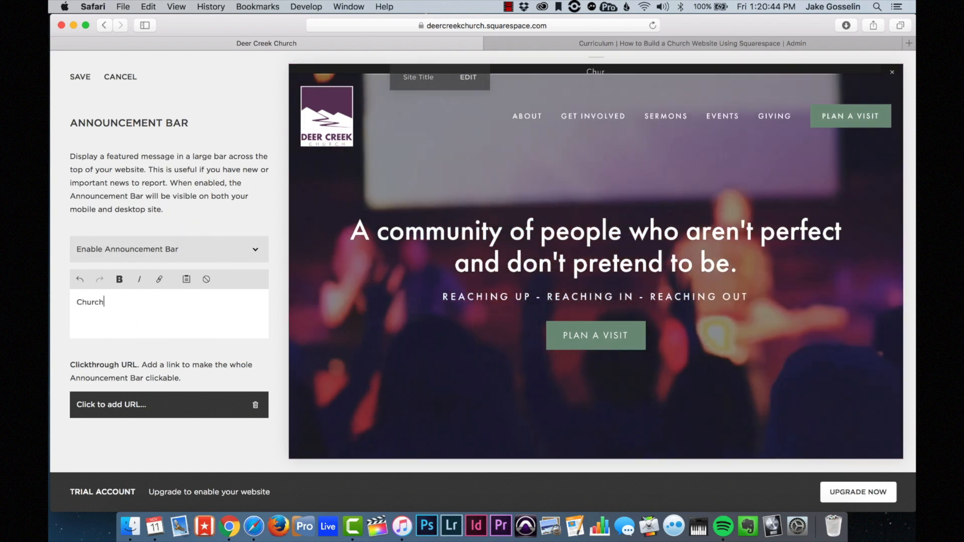
type(" is closed due to bad we")
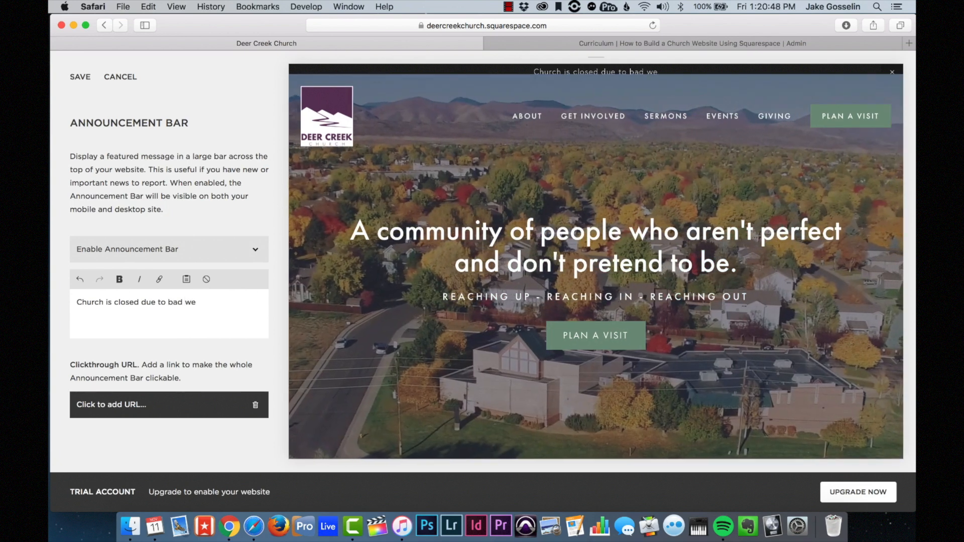
type("ather")
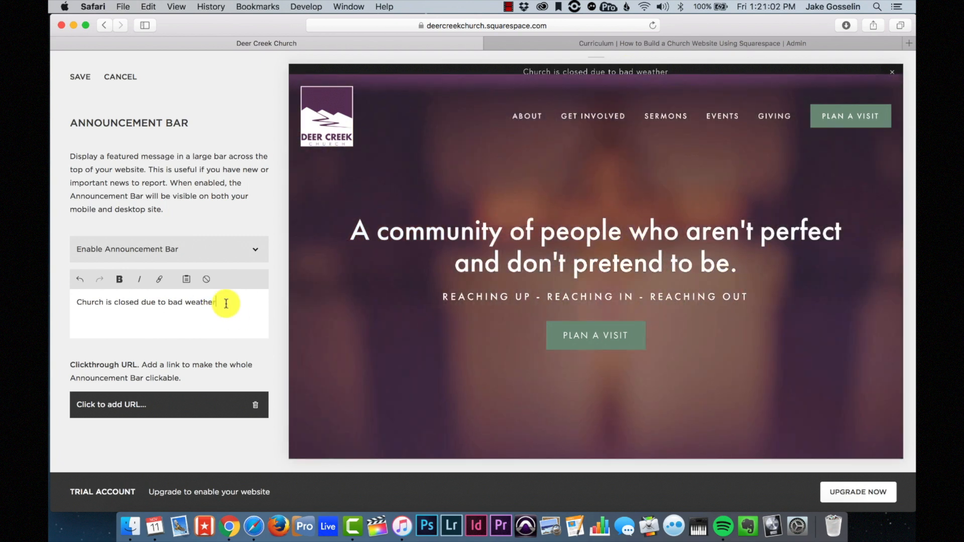
type(".")
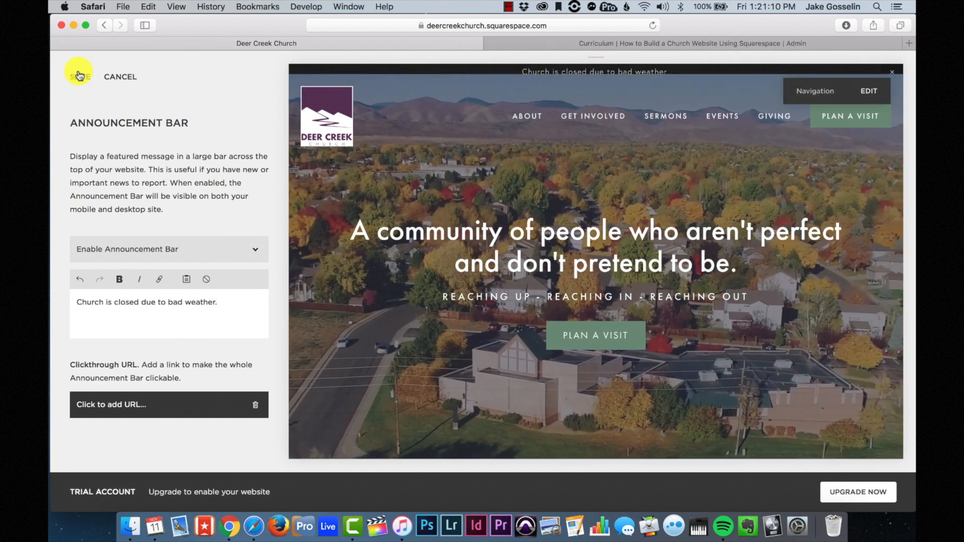
left_click(79, 75)
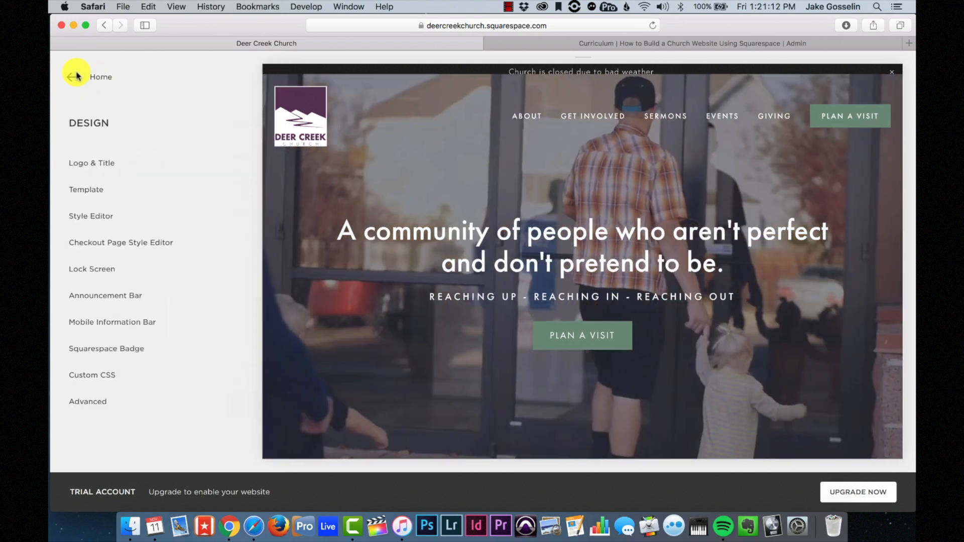
left_click(652, 26)
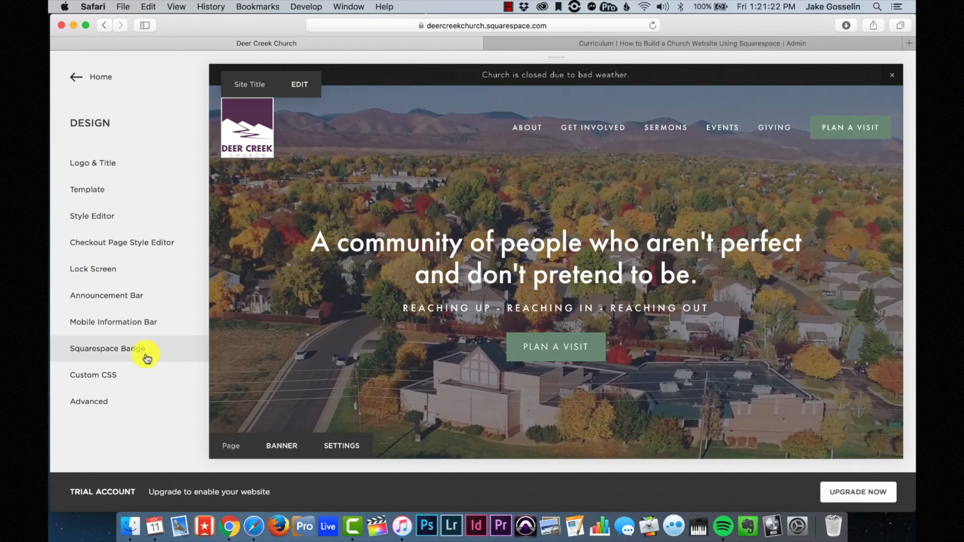
- In the Style Editor, set the announcement bar background color to bright red
left_click(122, 217)
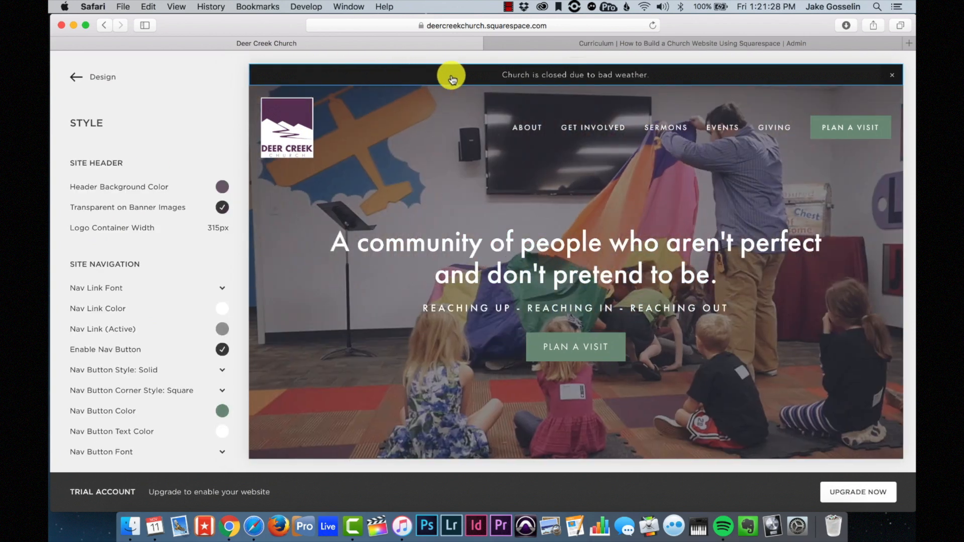
left_click(451, 76)
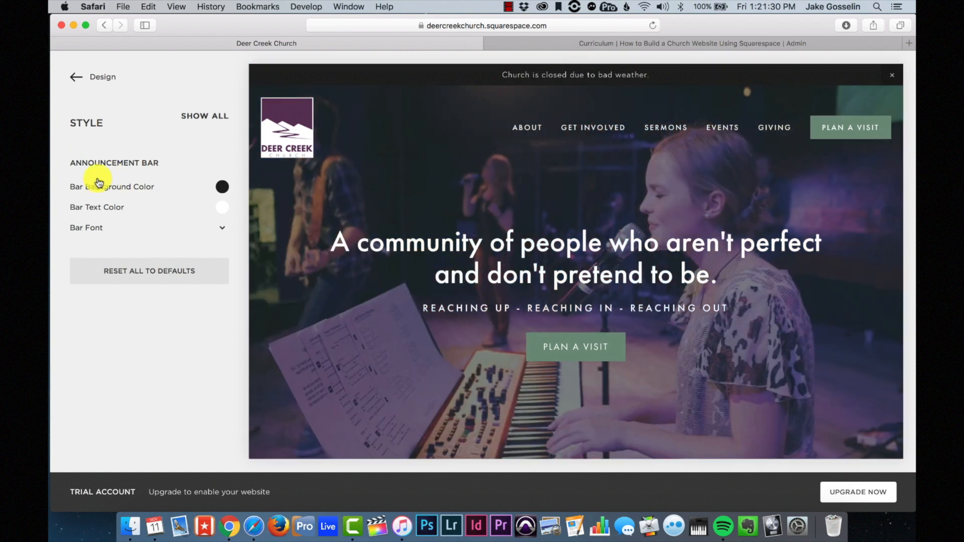
left_click(222, 192)
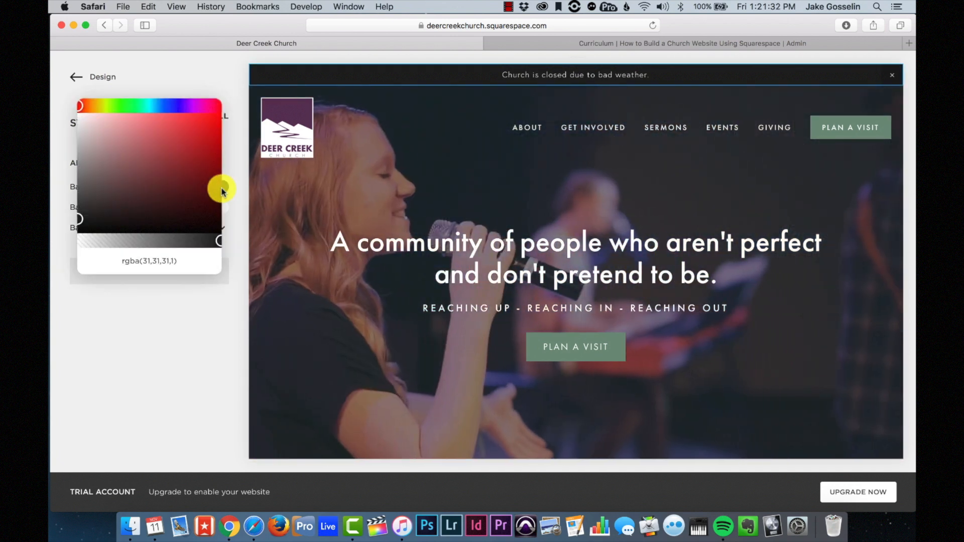
left_click_drag(218, 190, 284, 23)
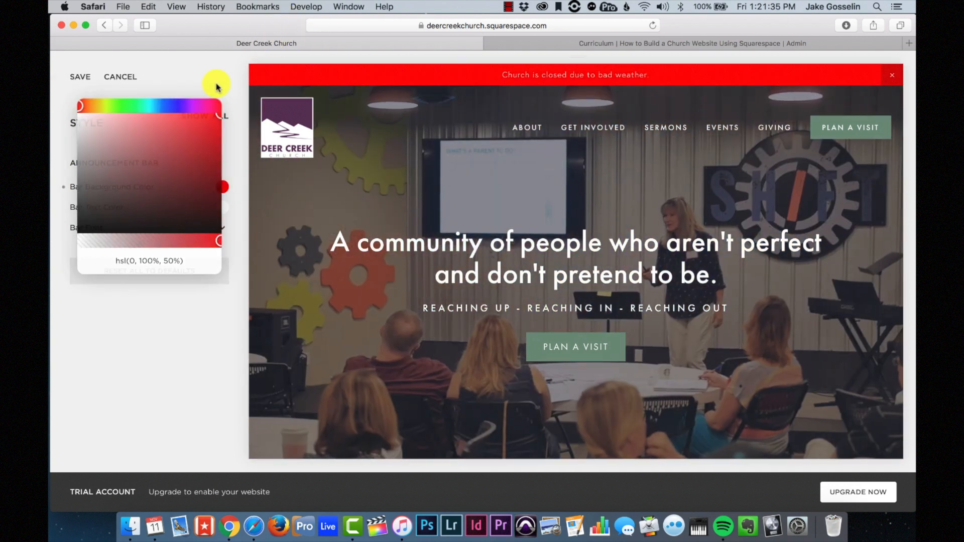
left_click(216, 80)
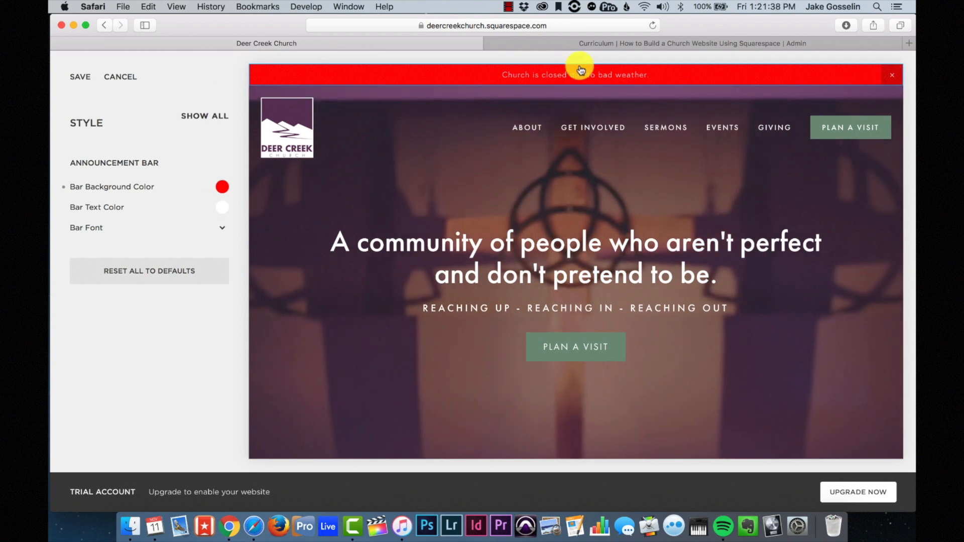
- Set the announcement bar font to 14px, normal style, weight 700, and save the styling
left_click(225, 231)
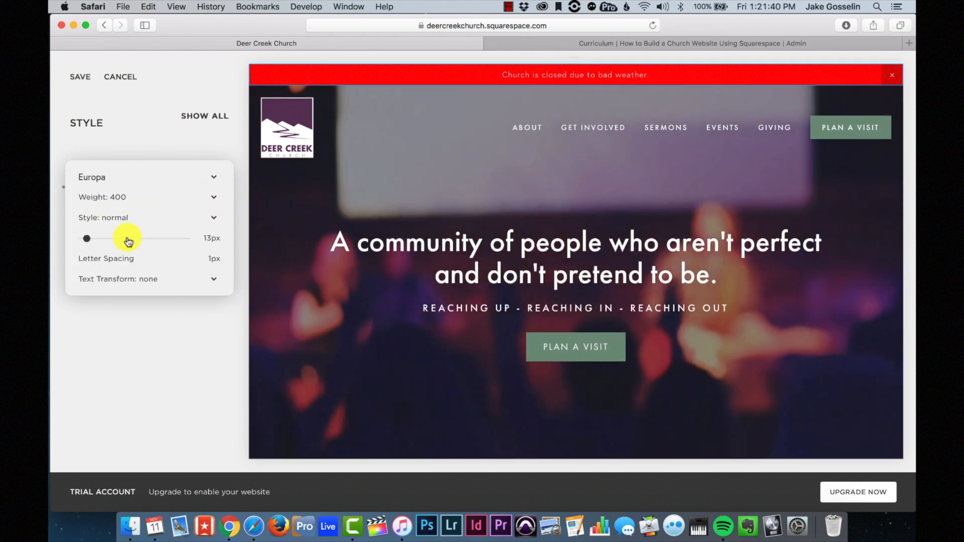
left_click_drag(93, 238, 109, 240)
left_click_drag(91, 240, 88, 240)
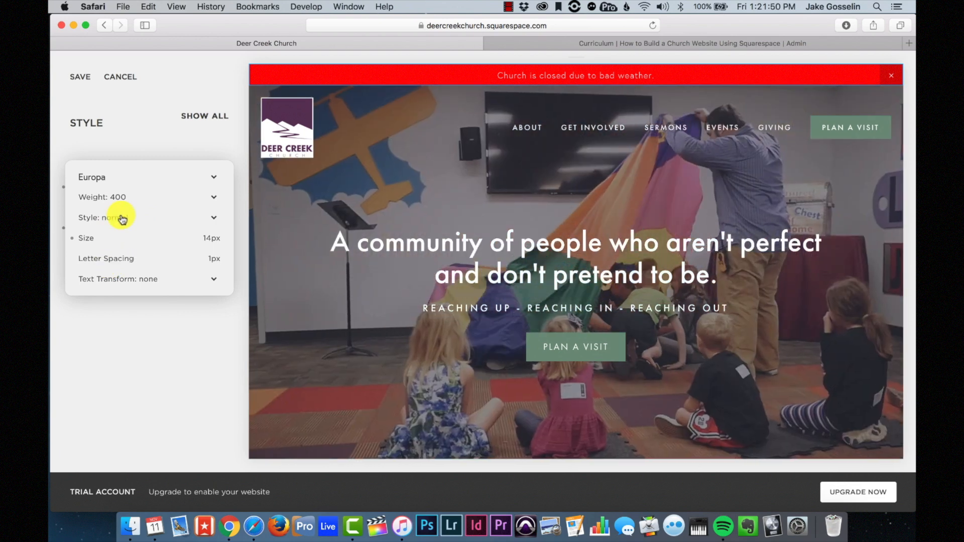
left_click(124, 217)
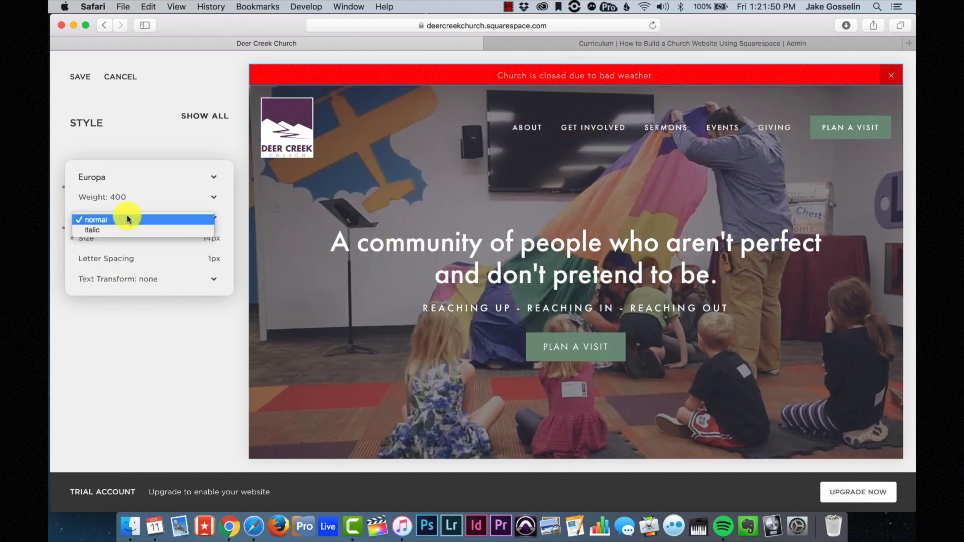
left_click(121, 199)
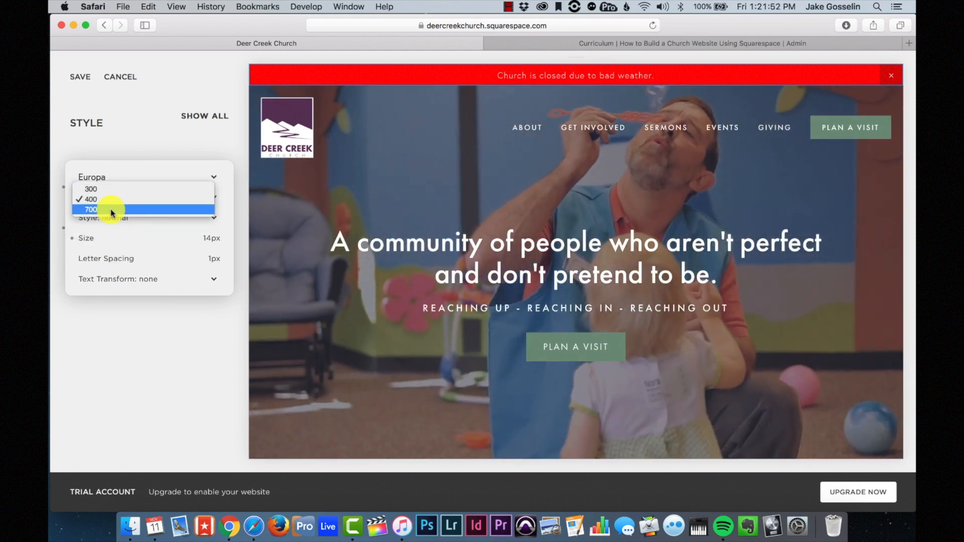
left_click(112, 207)
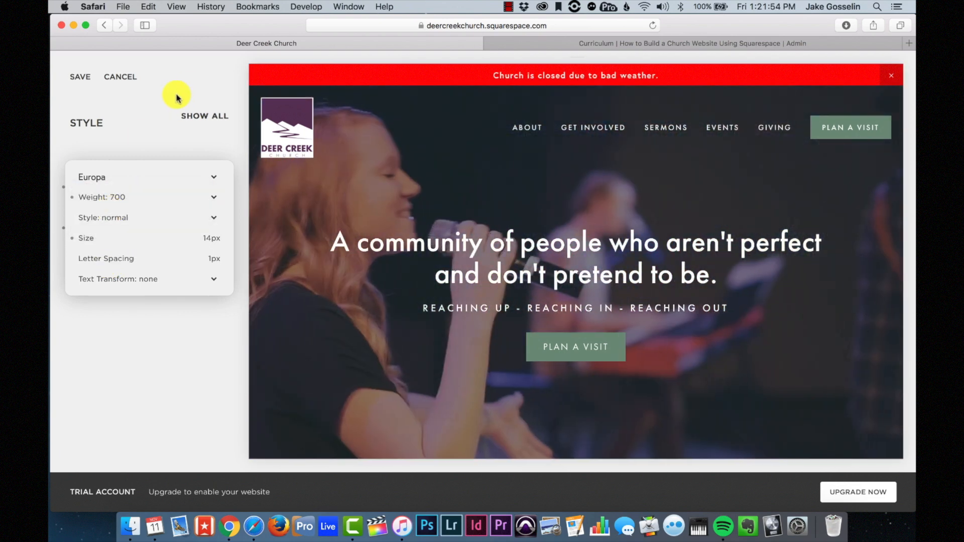
left_click(177, 96)
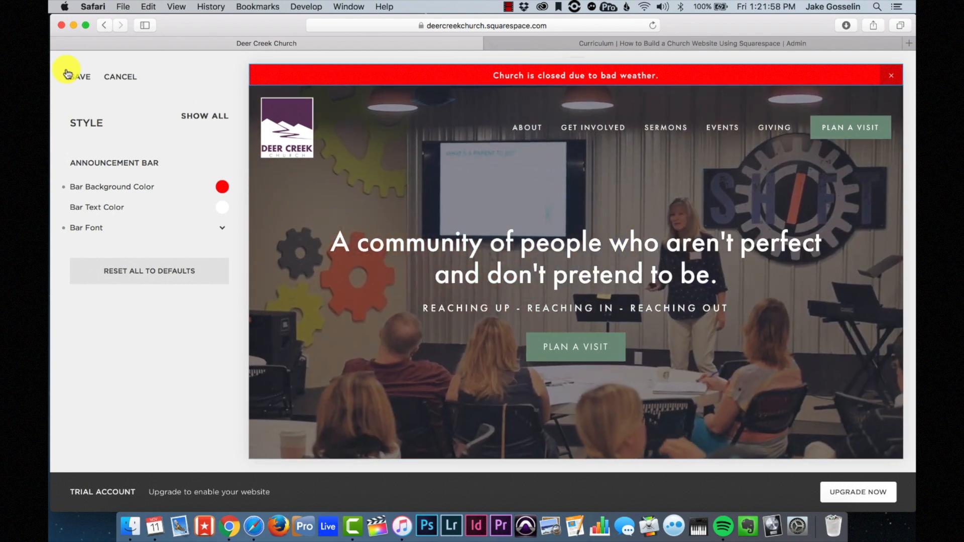
left_click(67, 75)
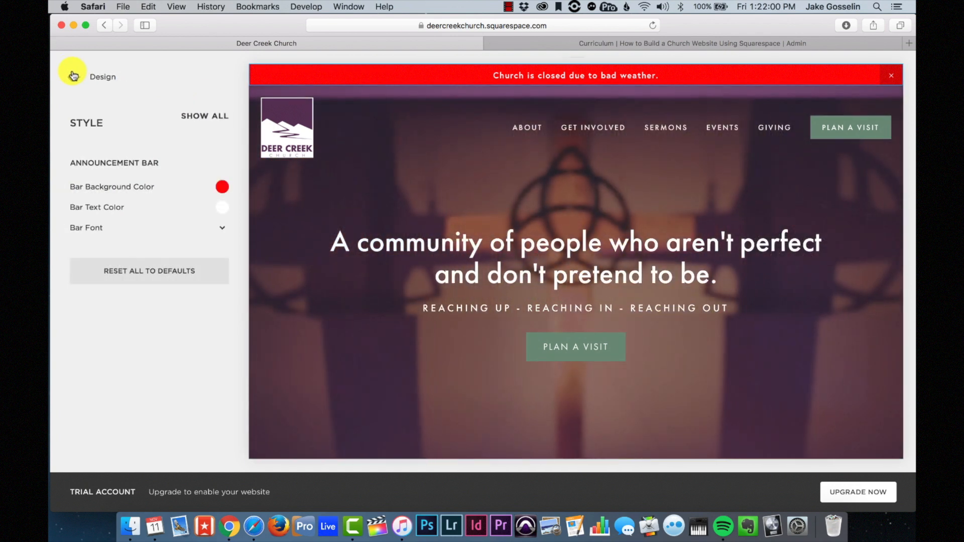
- Choose Disable Announcement Bar in the announcement bar settings and save
left_click(73, 76)
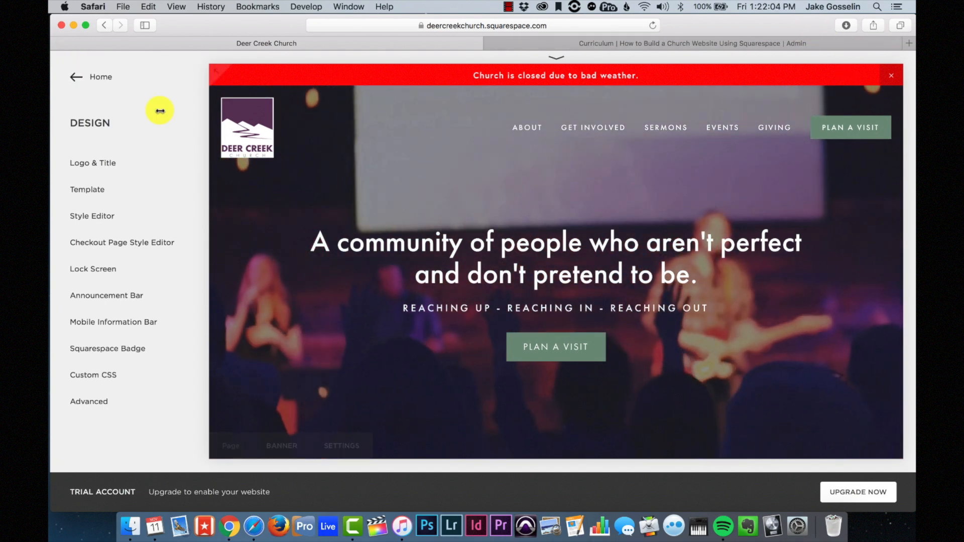
left_click(123, 295)
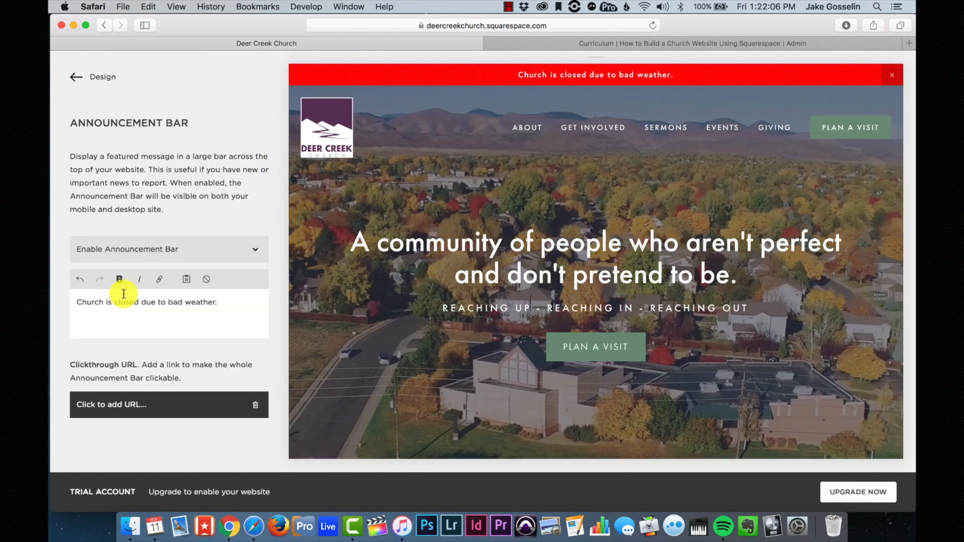
left_click(216, 249)
left_click(176, 242)
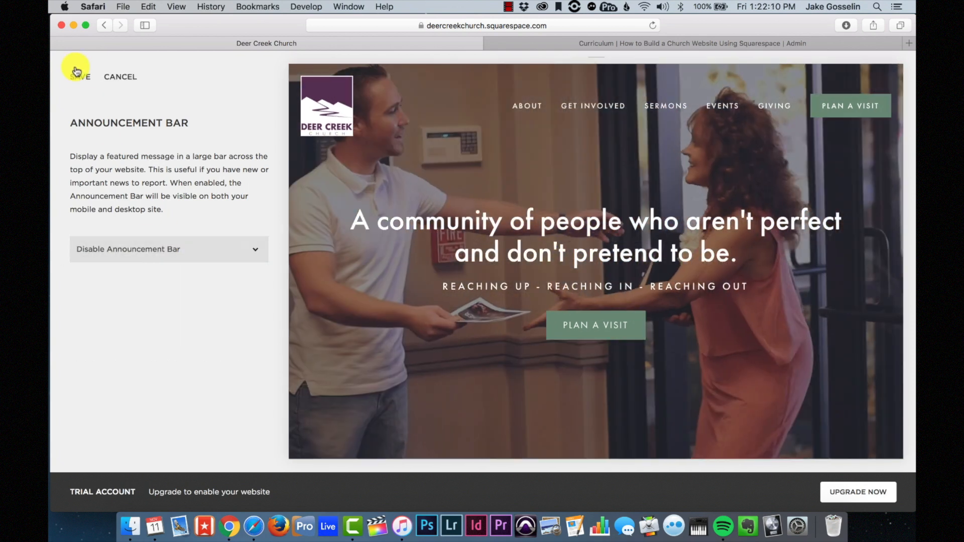
left_click(78, 77)
left_click(75, 80)
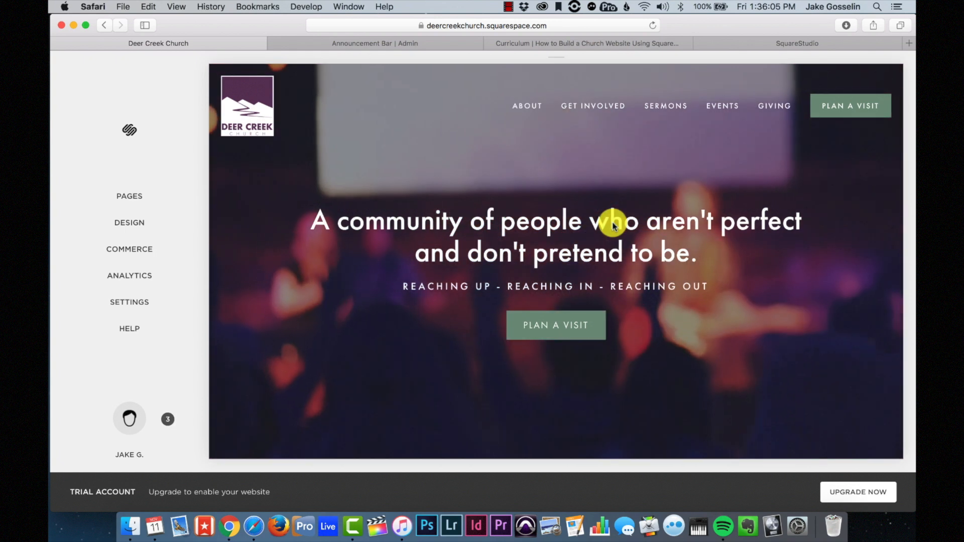
- Open the empty Design > Custom CSS editor, then switch to the SquareStudio website
left_click(141, 218)
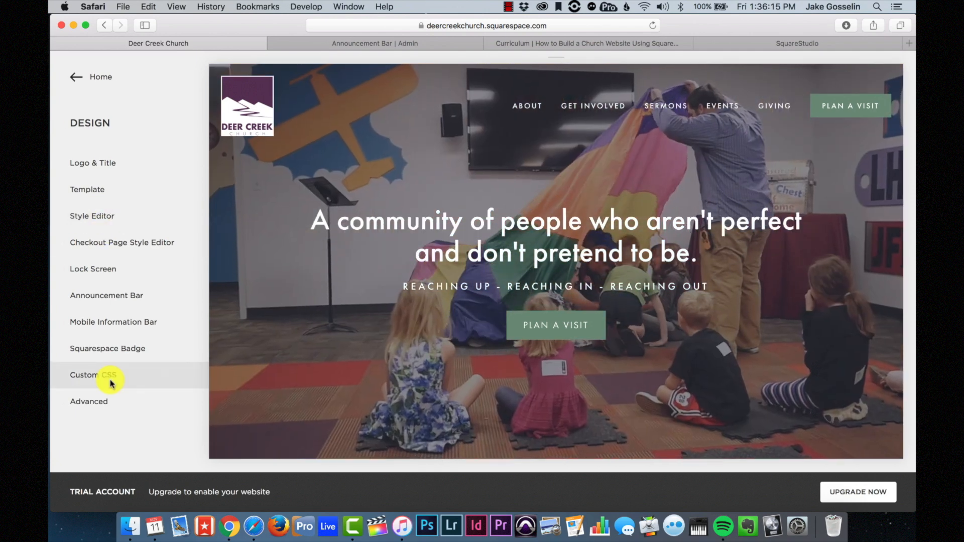
left_click(108, 377)
left_click(111, 384)
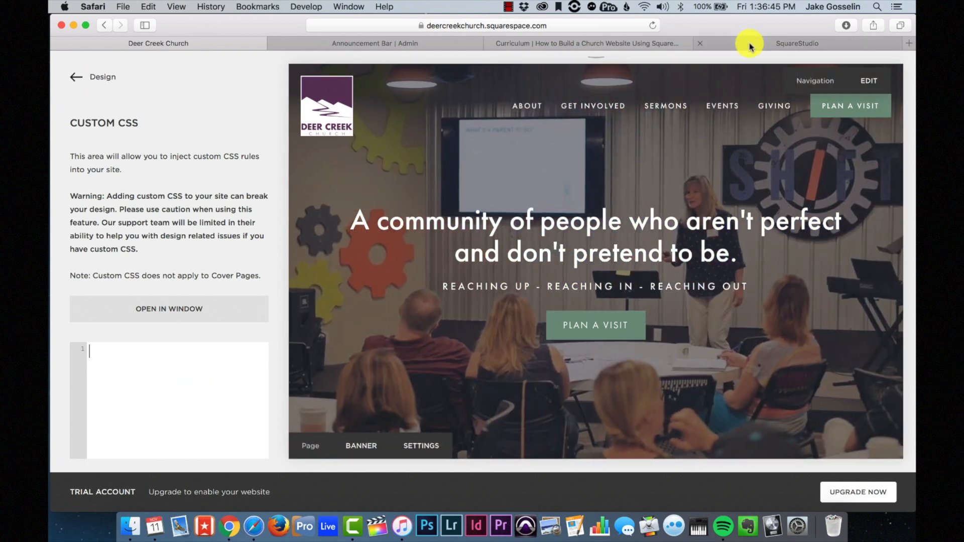
left_click(750, 44)
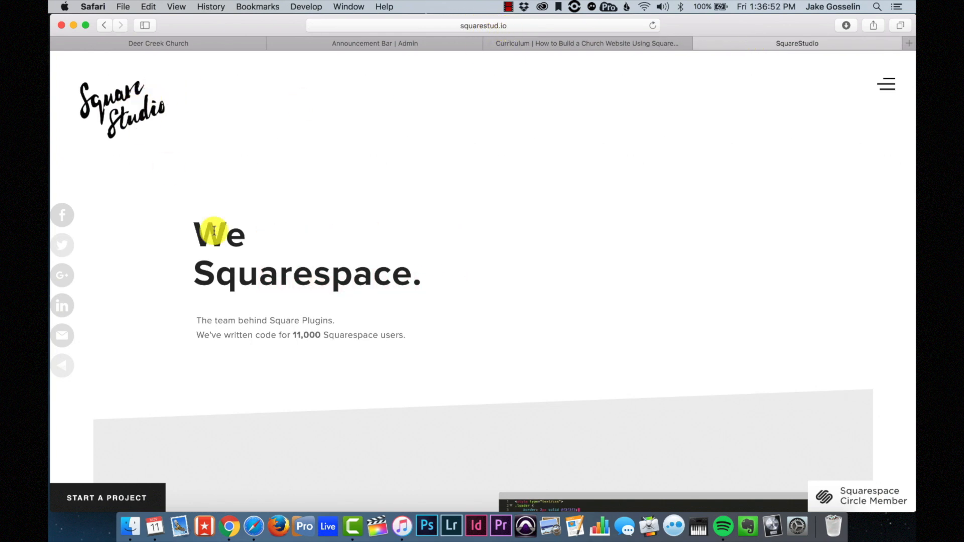
- Open SquareStudio's plugins site in a new tab from the navigation menu
left_click(887, 84)
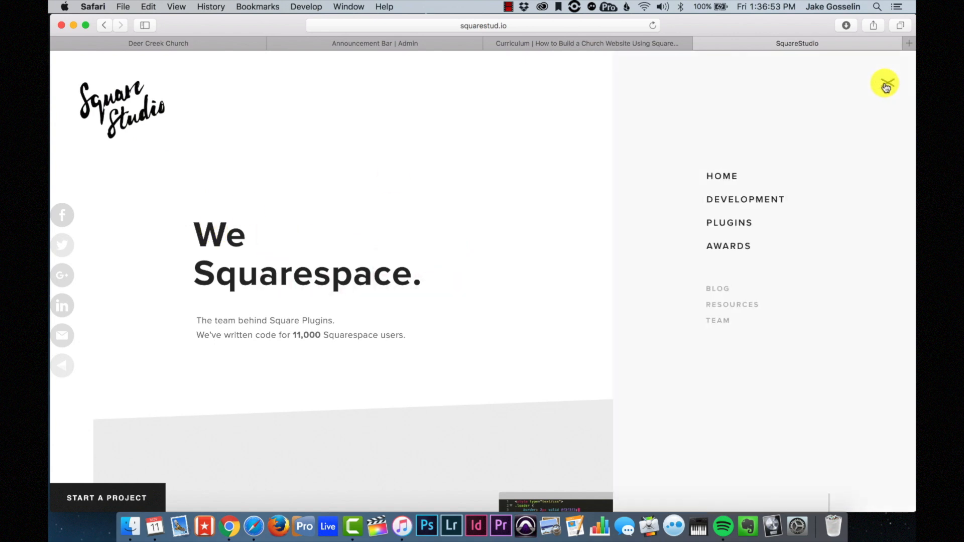
left_click(741, 224)
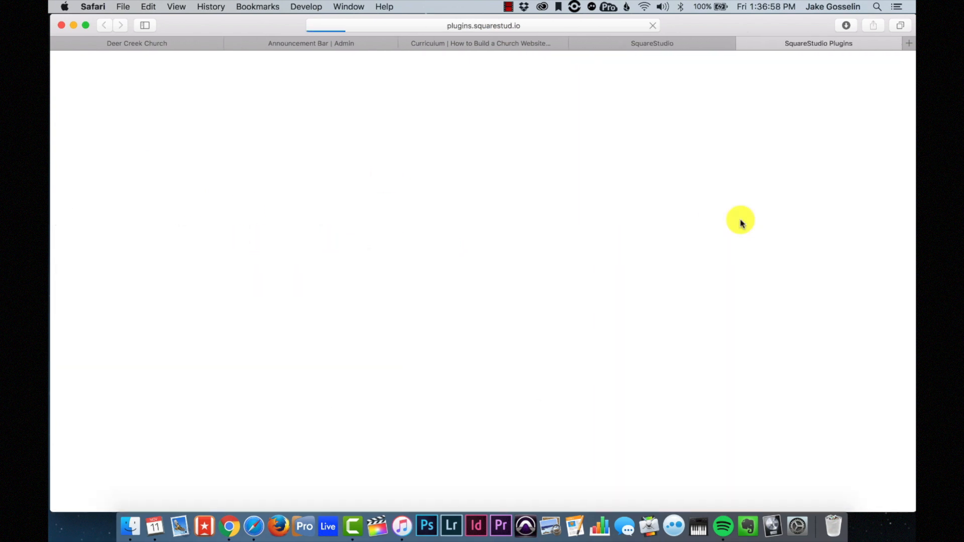
scroll(555, 319, "down", 6)
scroll(554, 321, "down", 15)
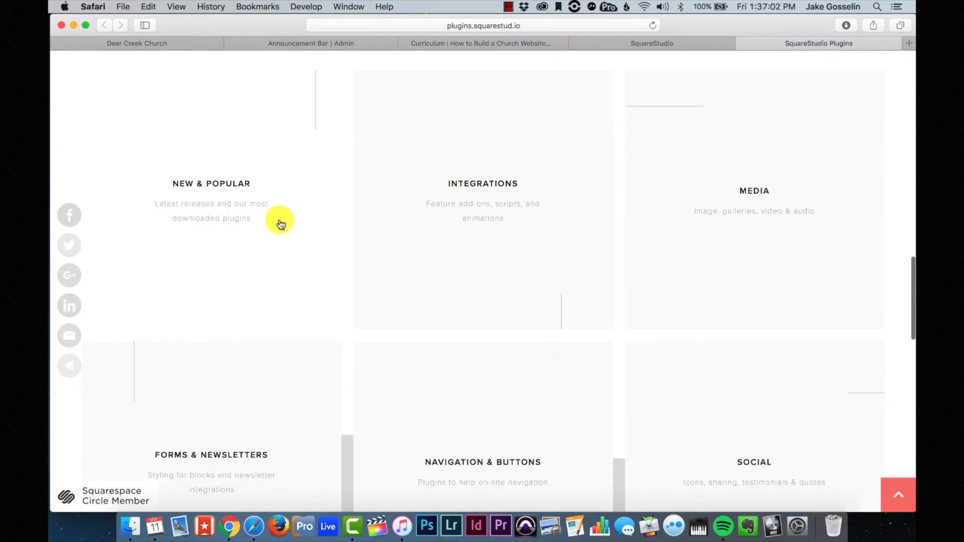
- Browse the New & Popular plugin collection from Parallax For All ($29.00) downward
left_click(261, 217)
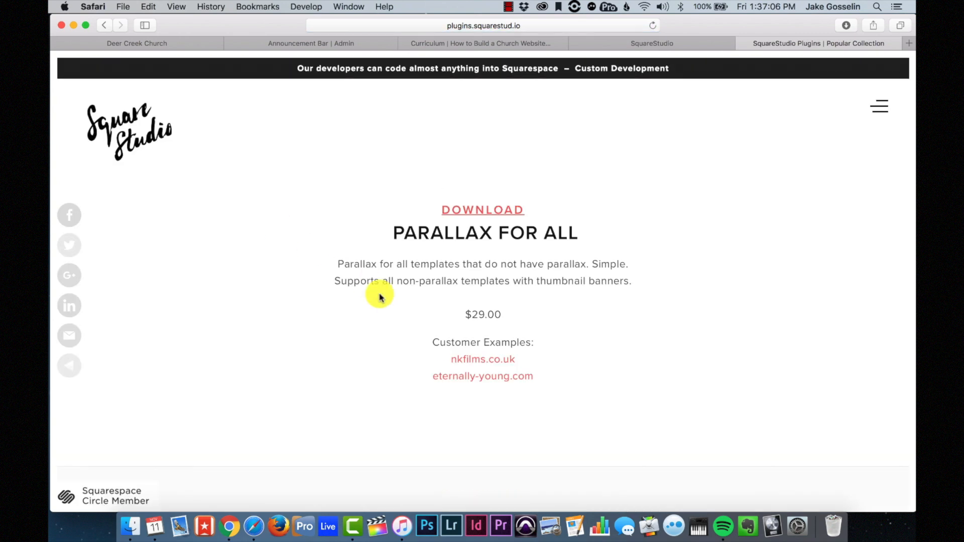
scroll(379, 297, "down", 10)
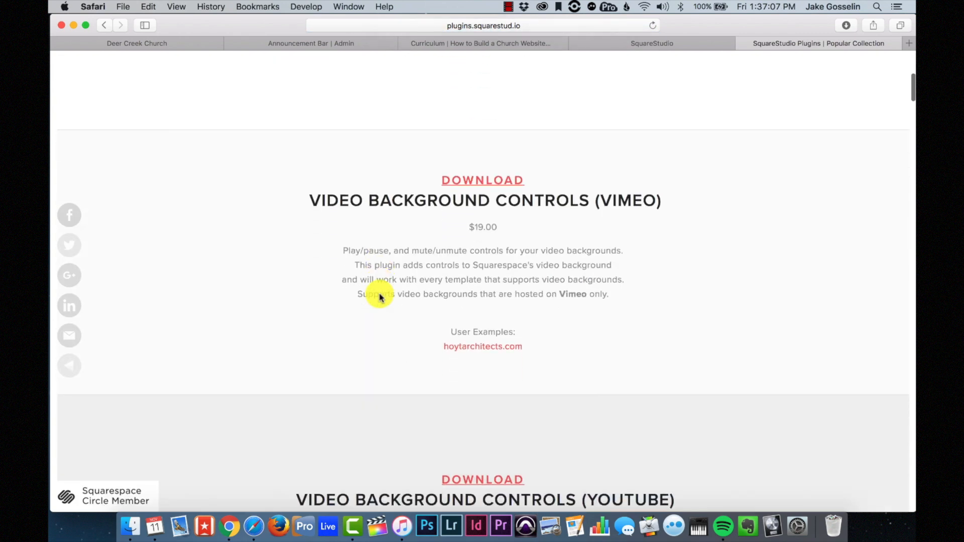
scroll(379, 295, "up", 3)
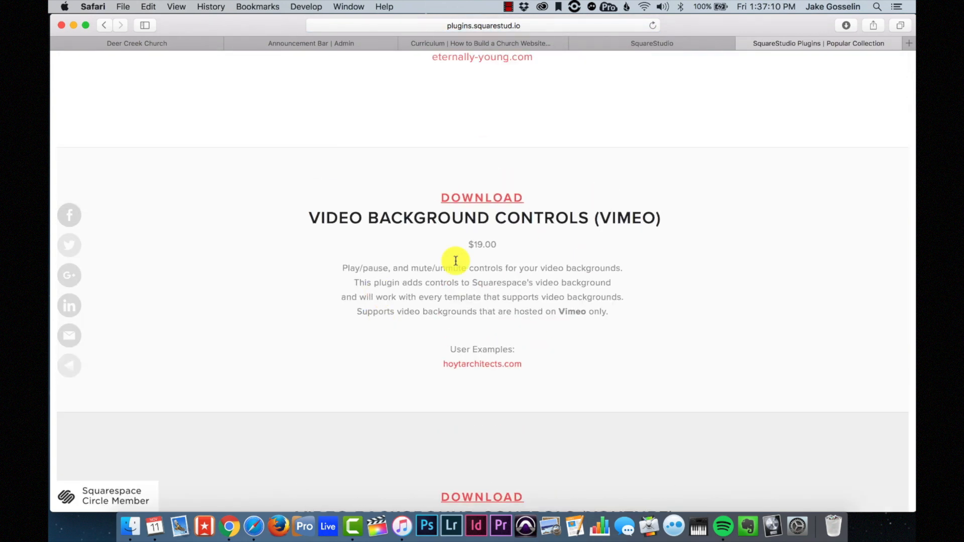
scroll(472, 270, "down", 15)
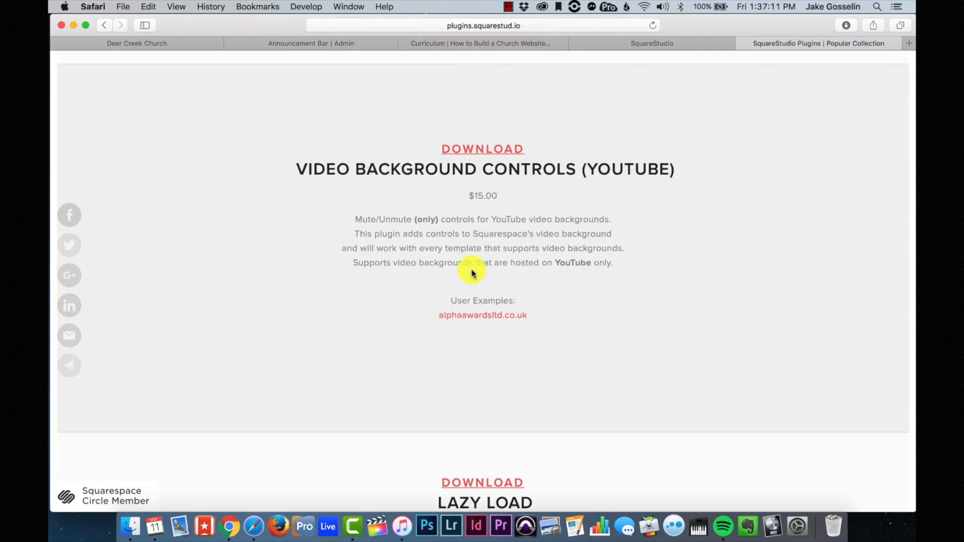
scroll(472, 273, "down", 8)
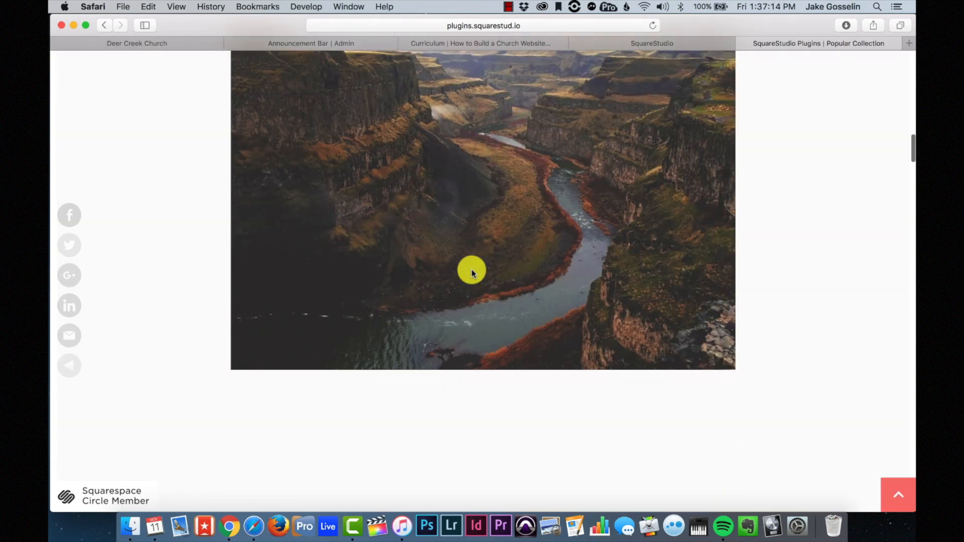
scroll(472, 274, "down", 15)
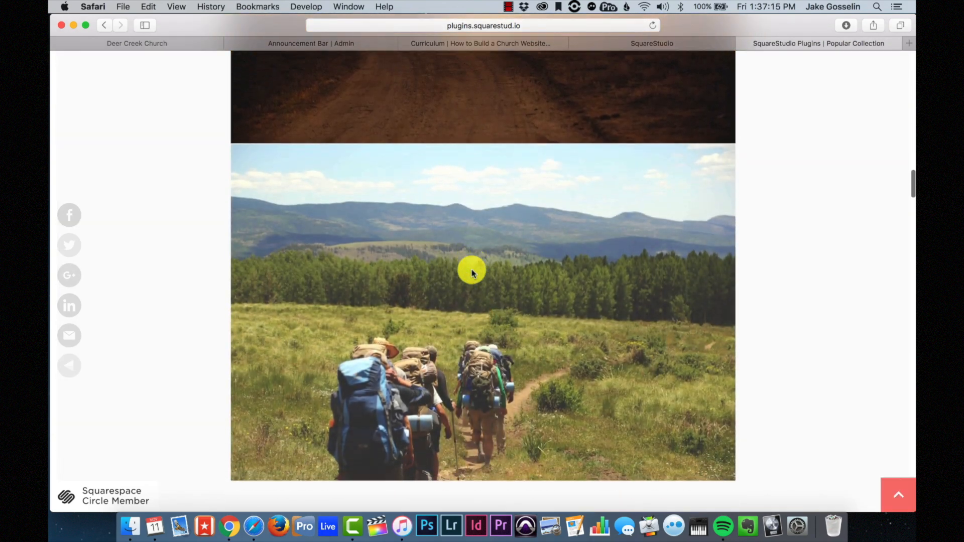
scroll(472, 274, "down", 20)
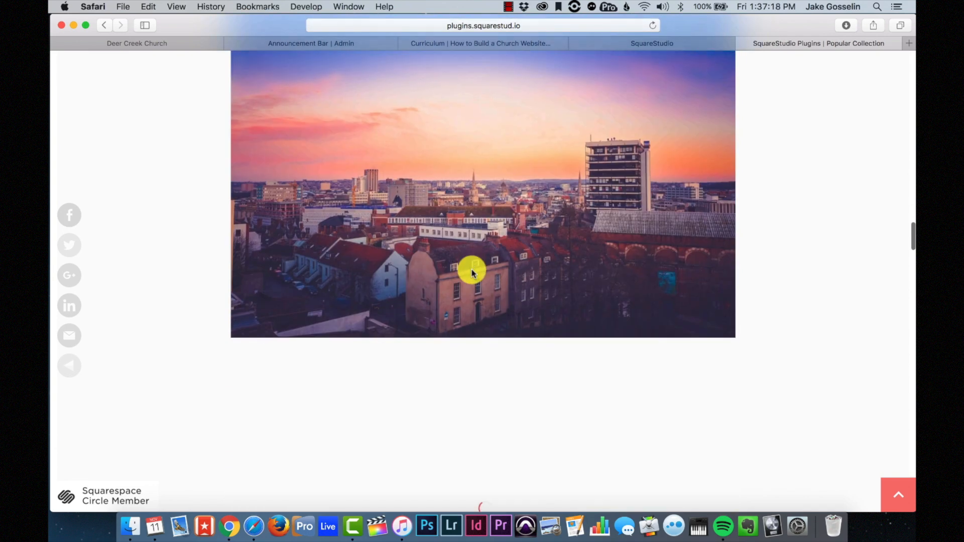
scroll(472, 274, "down", 11)
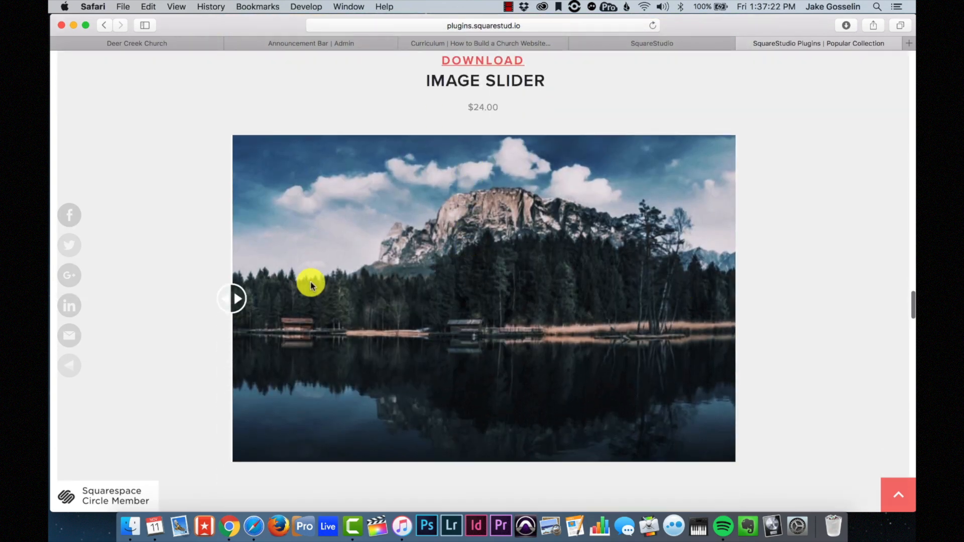
scroll(310, 285, "down", 10)
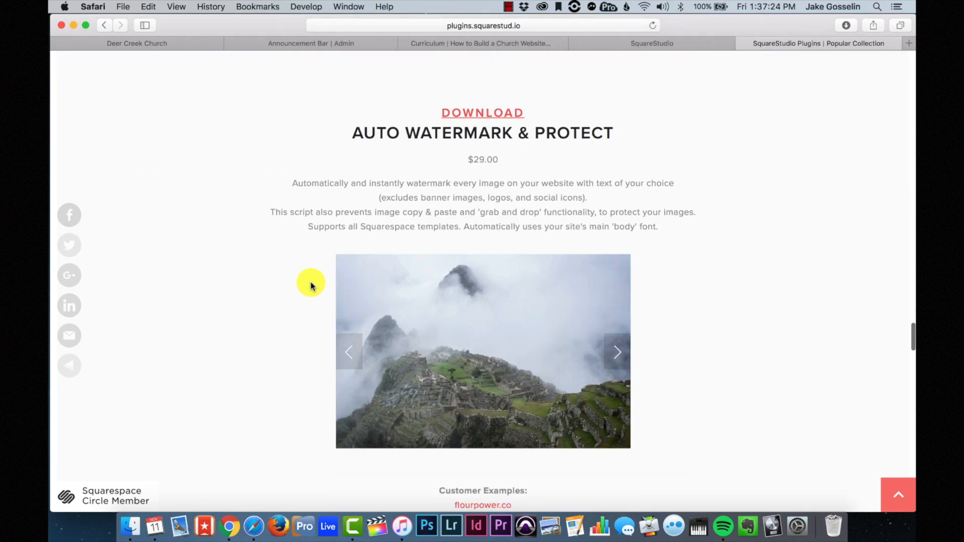
scroll(310, 285, "down", 12)
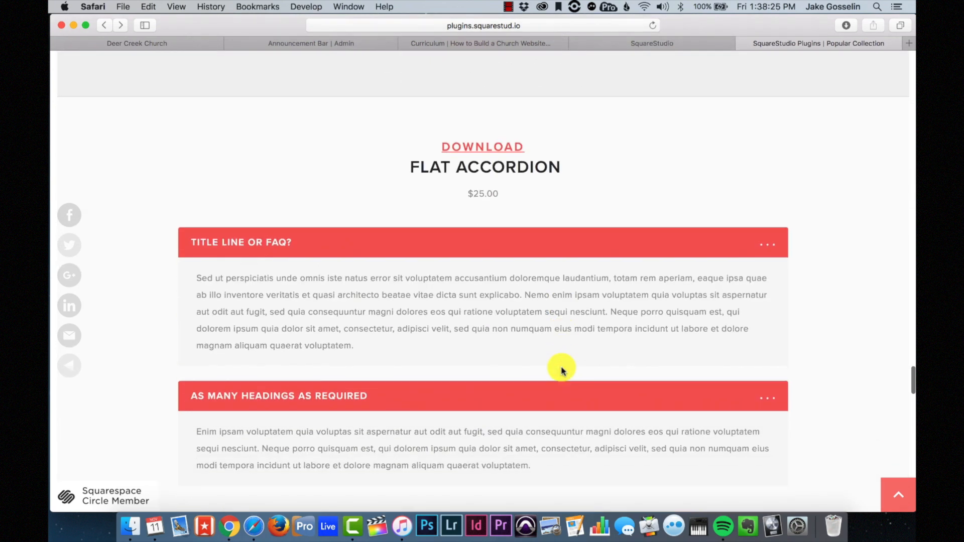
scroll(527, 251, "down", 2)
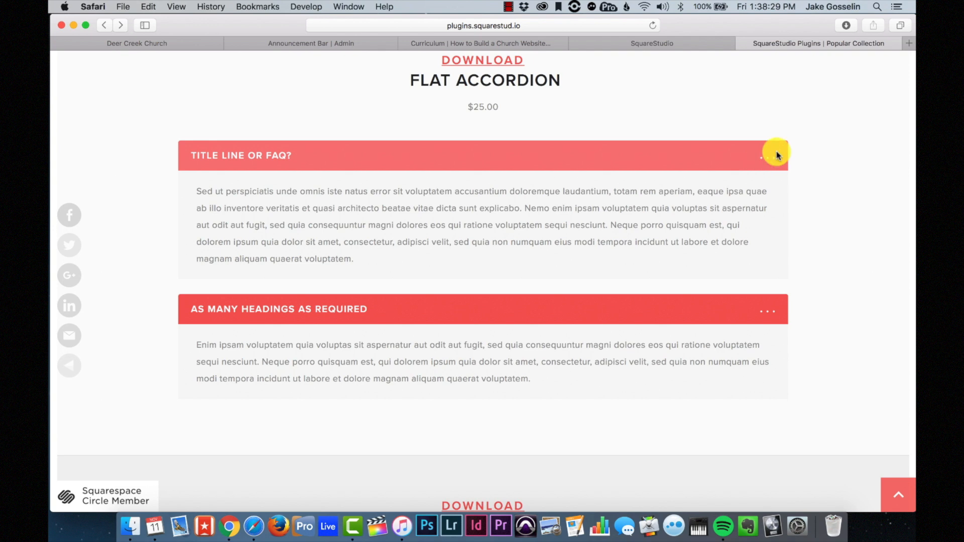
scroll(243, 151, "down", 6)
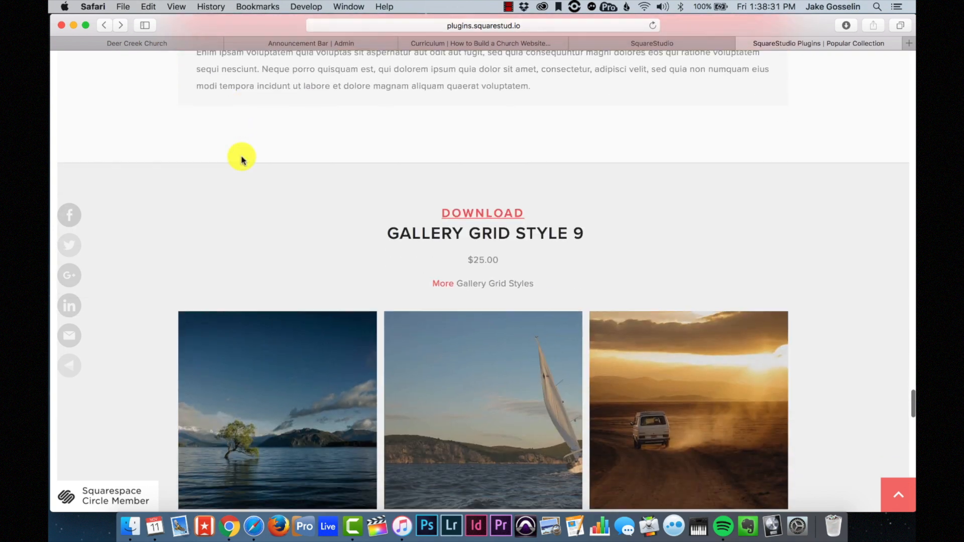
scroll(242, 160, "down", 4)
scroll(502, 196, "down", 4)
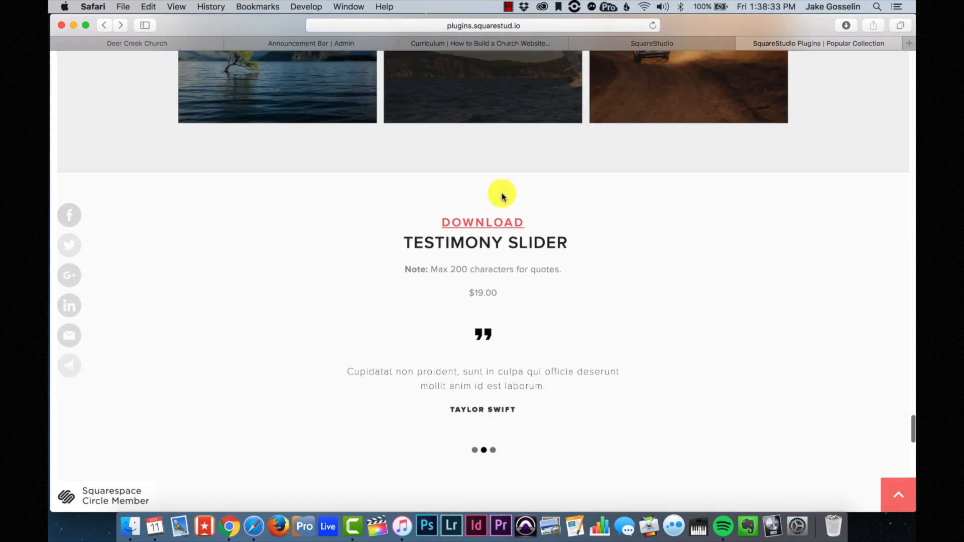
scroll(502, 195, "down", 2)
scroll(597, 280, "down", 9)
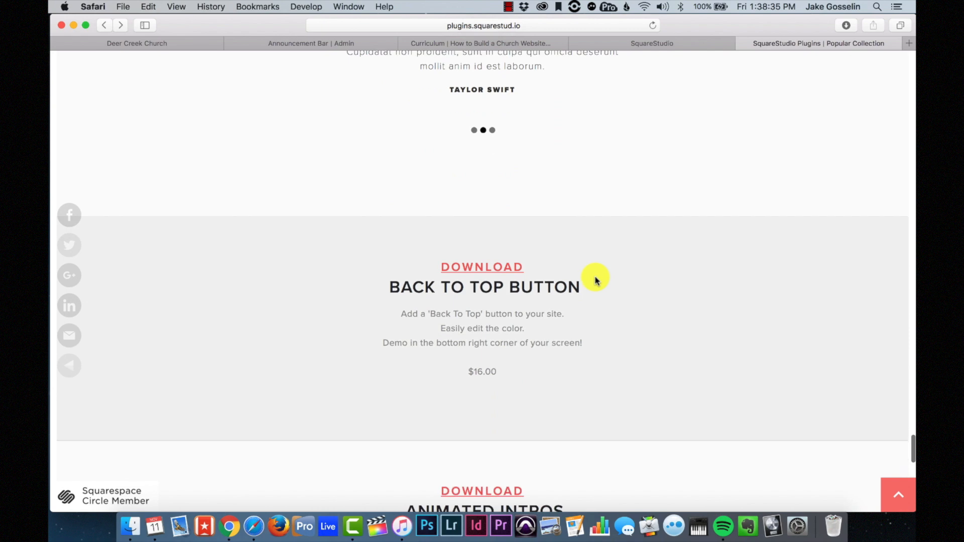
scroll(595, 277, "down", 5)
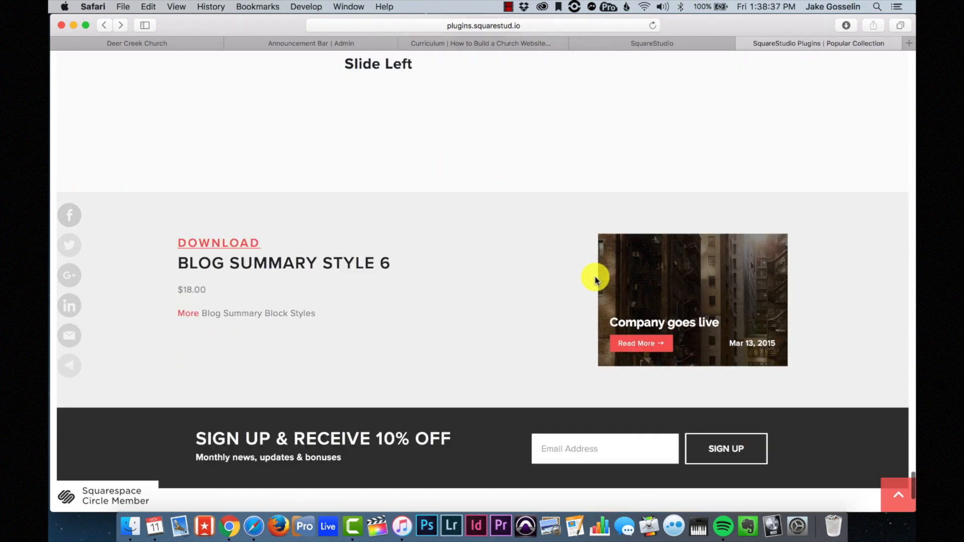
scroll(595, 276, "up", 4)
scroll(442, 324, "up", 5)
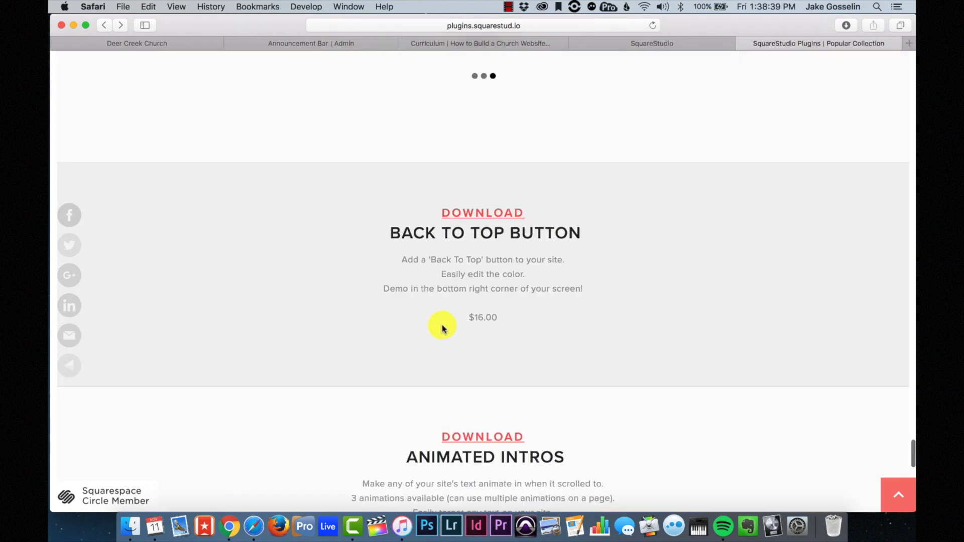
scroll(442, 328, "down", 5)
scroll(486, 318, "down", 7)
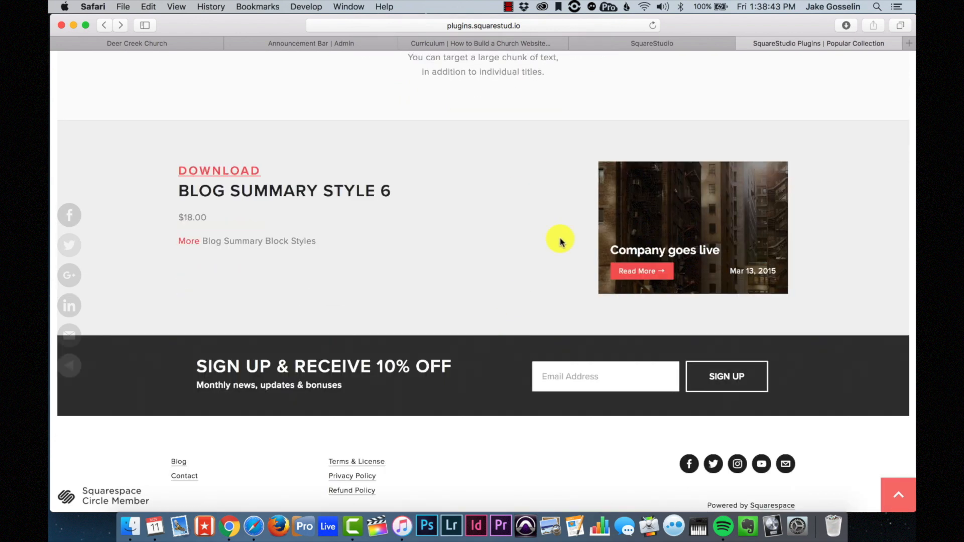
scroll(470, 271, "down", 2)
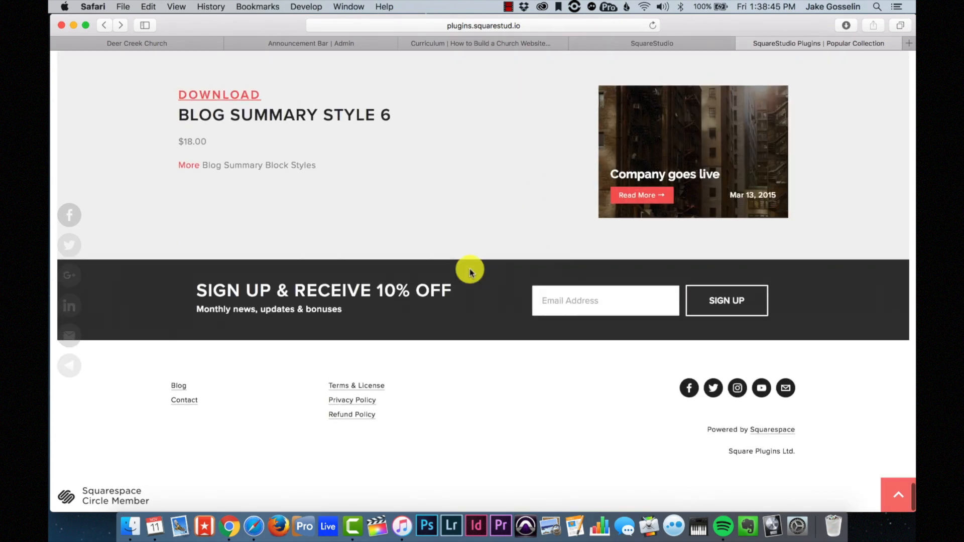
scroll(471, 272, "up", 20)
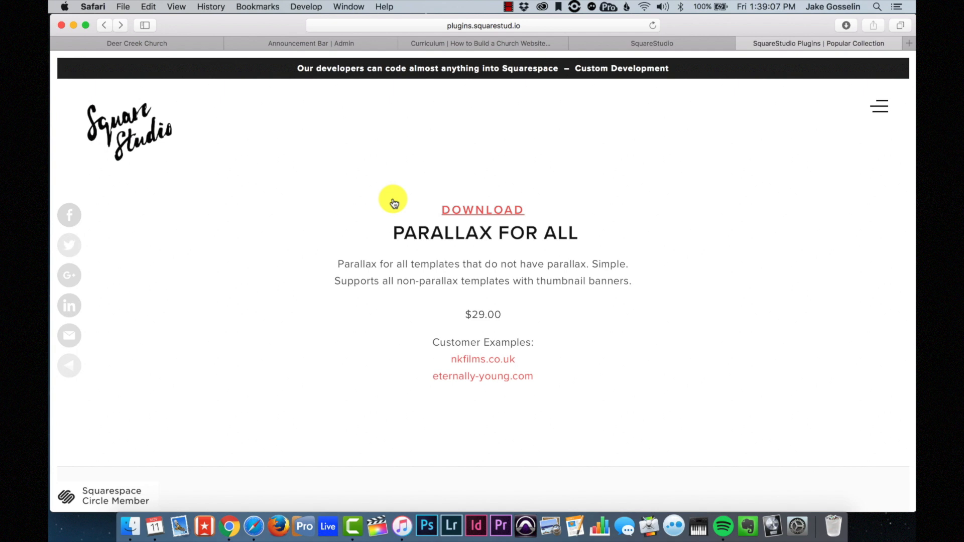
left_click(509, 6)
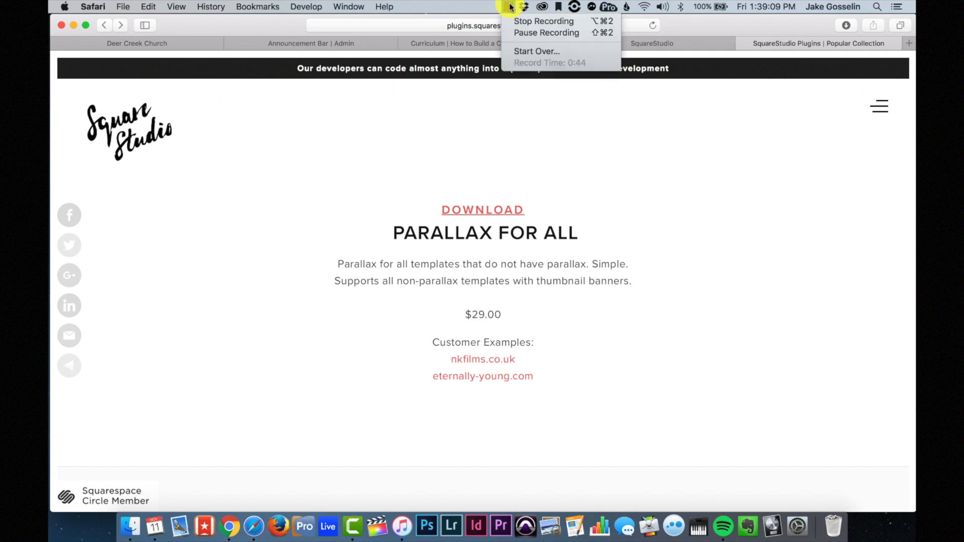